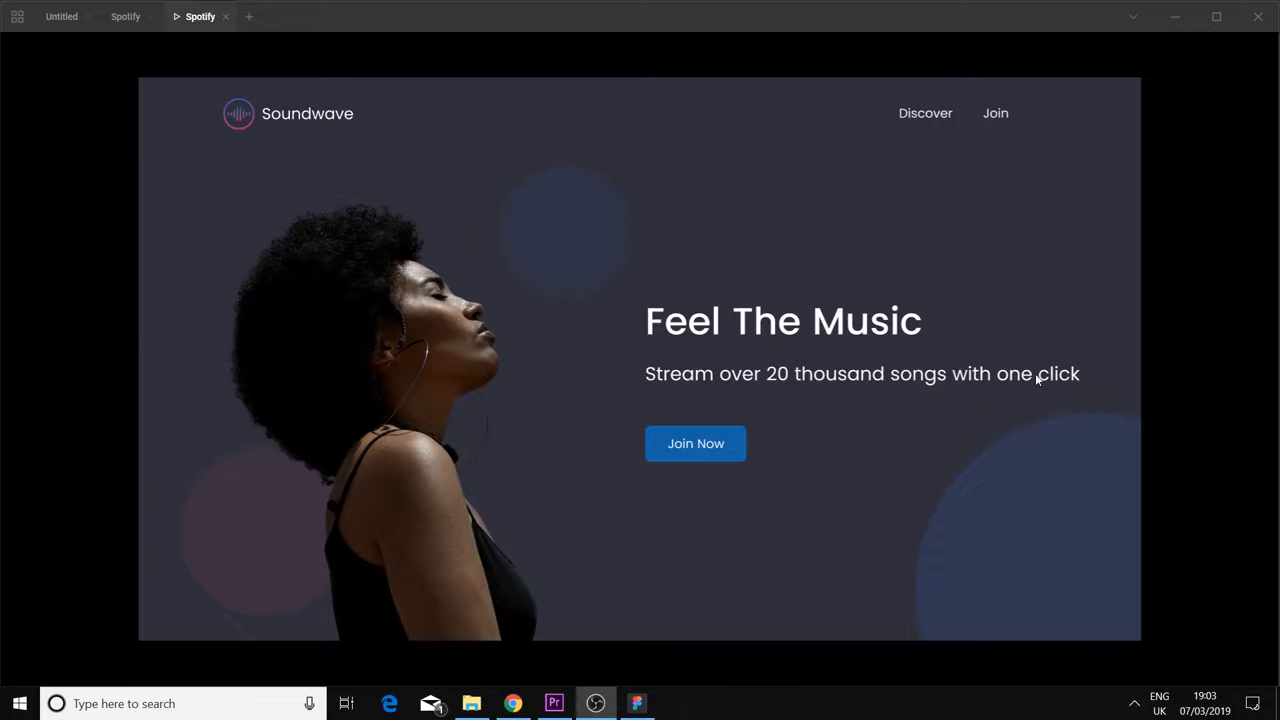
View the Discover and Join pages of the finished Soundwave prototype
{"action": "left_click", "coordinate": [937, 114]}
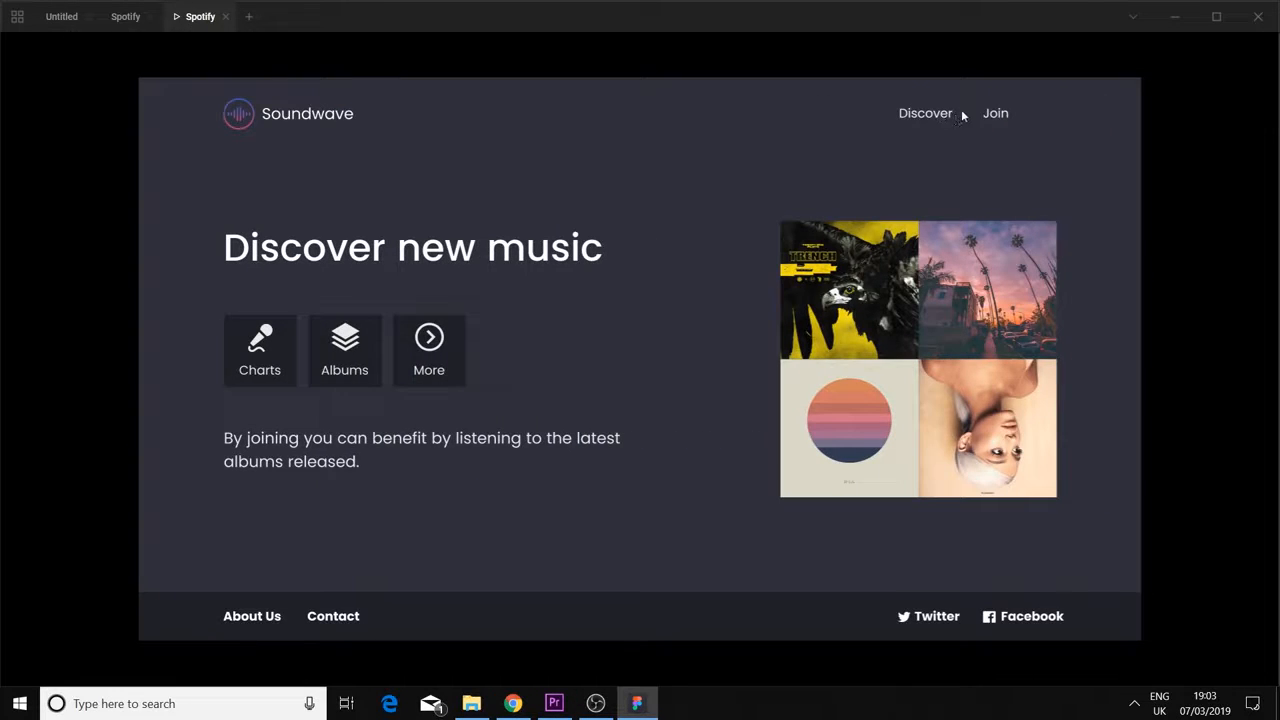
{"action": "left_click", "coordinate": [994, 113]}
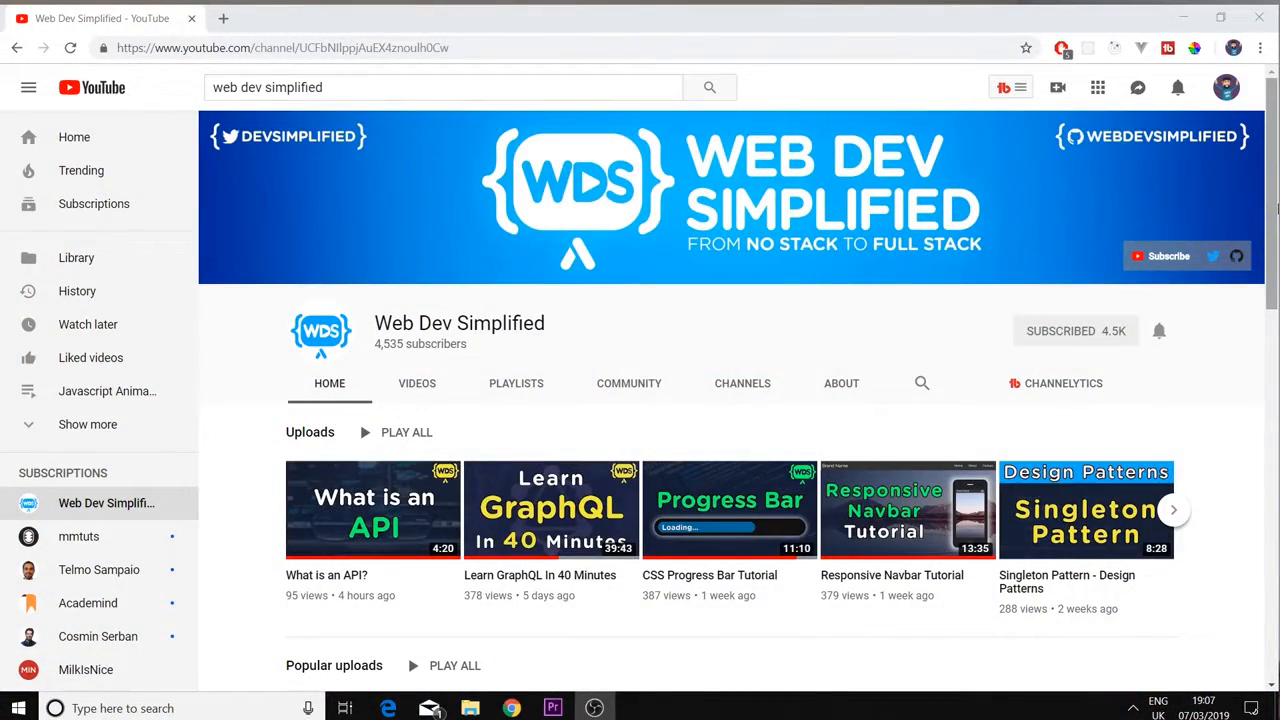
{"action": "left_click_drag", "start_coordinate": [1276, 207], "coordinate": [1275, 238]}
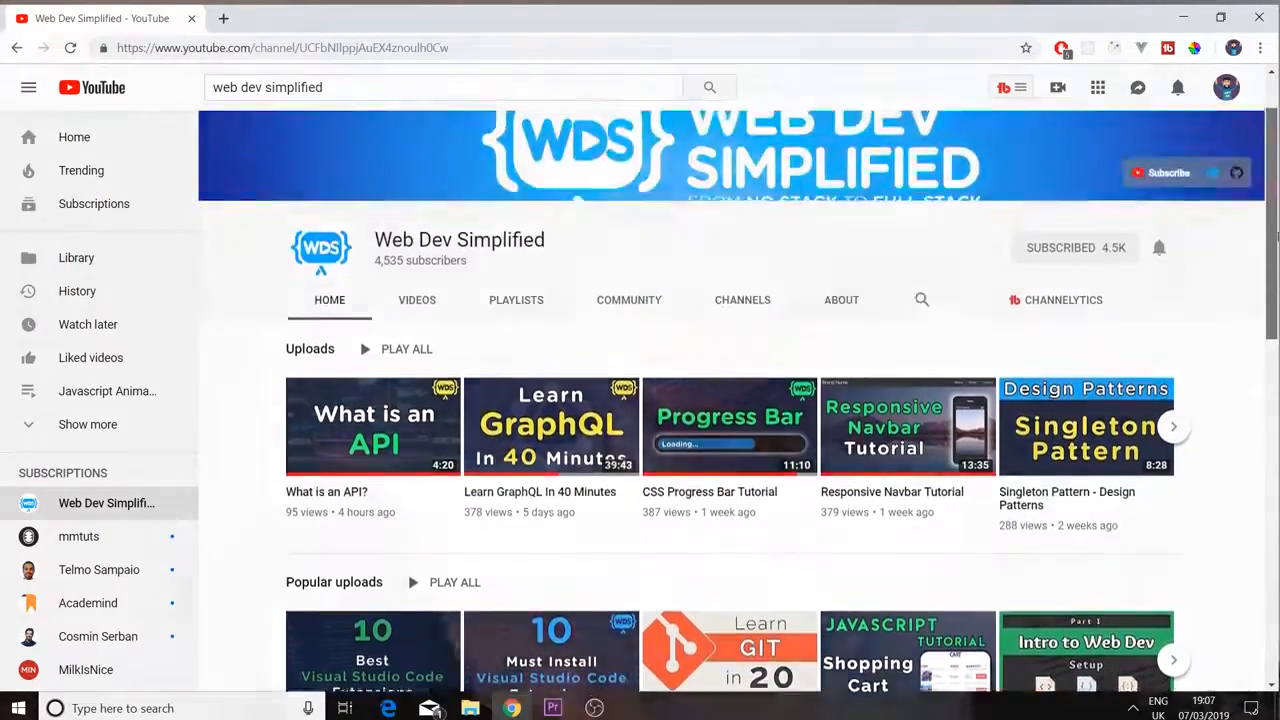
{"action": "left_click_drag", "start_coordinate": [1275, 238], "coordinate": [1275, 207]}
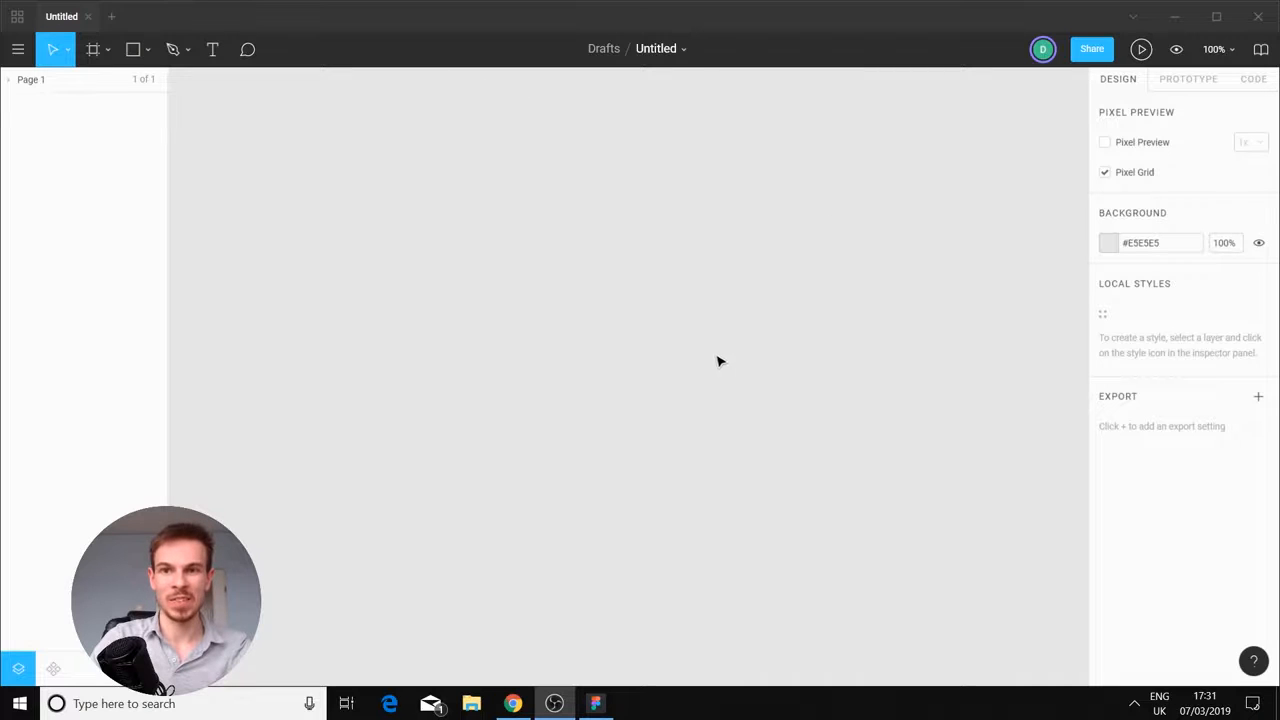
Place a new 100 × 100 frame on the empty canvas and shift it slightly upwards
{"action": "left_click", "coordinate": [92, 50]}
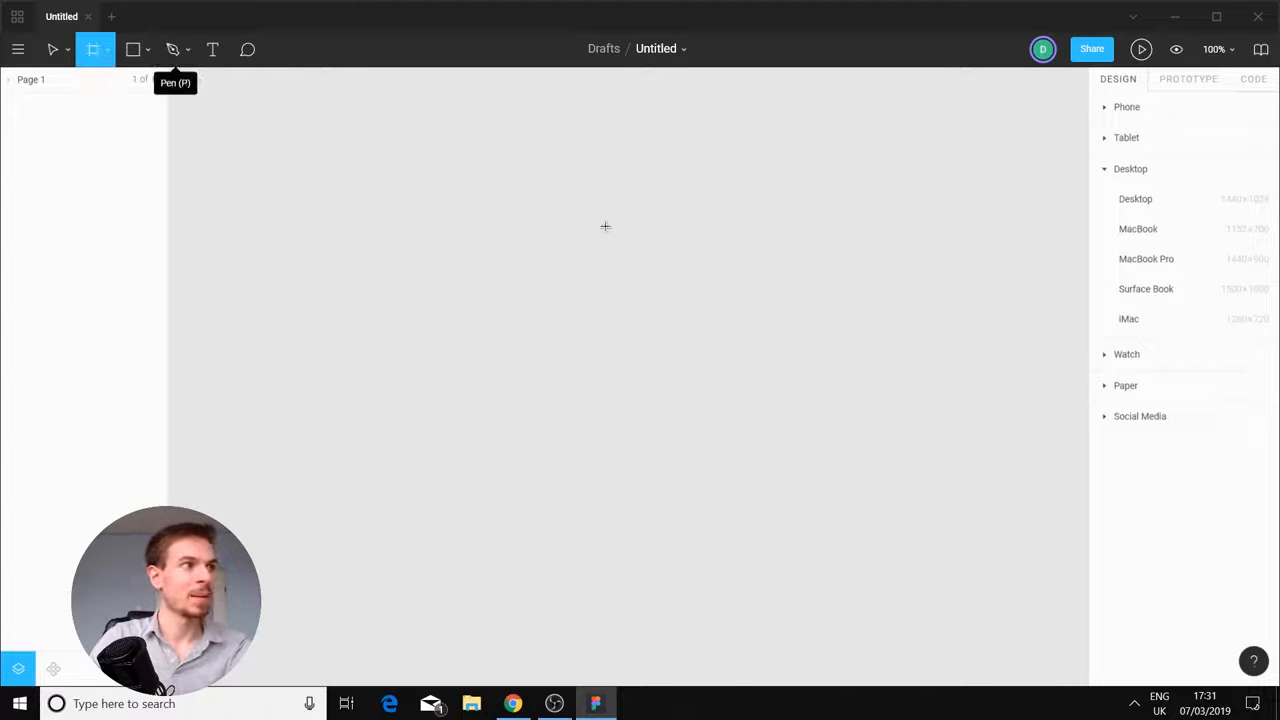
{"action": "left_click", "coordinate": [636, 332]}
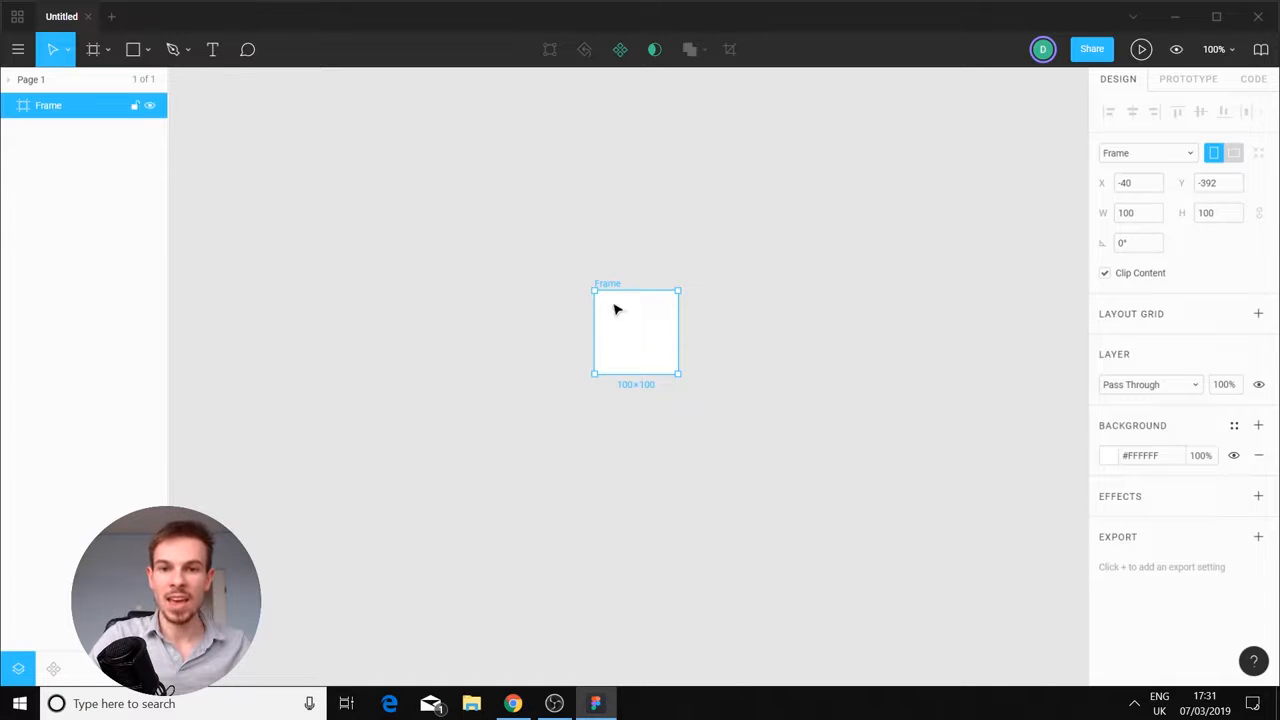
{"action": "left_click_drag", "start_coordinate": [649, 346], "coordinate": [638, 304]}
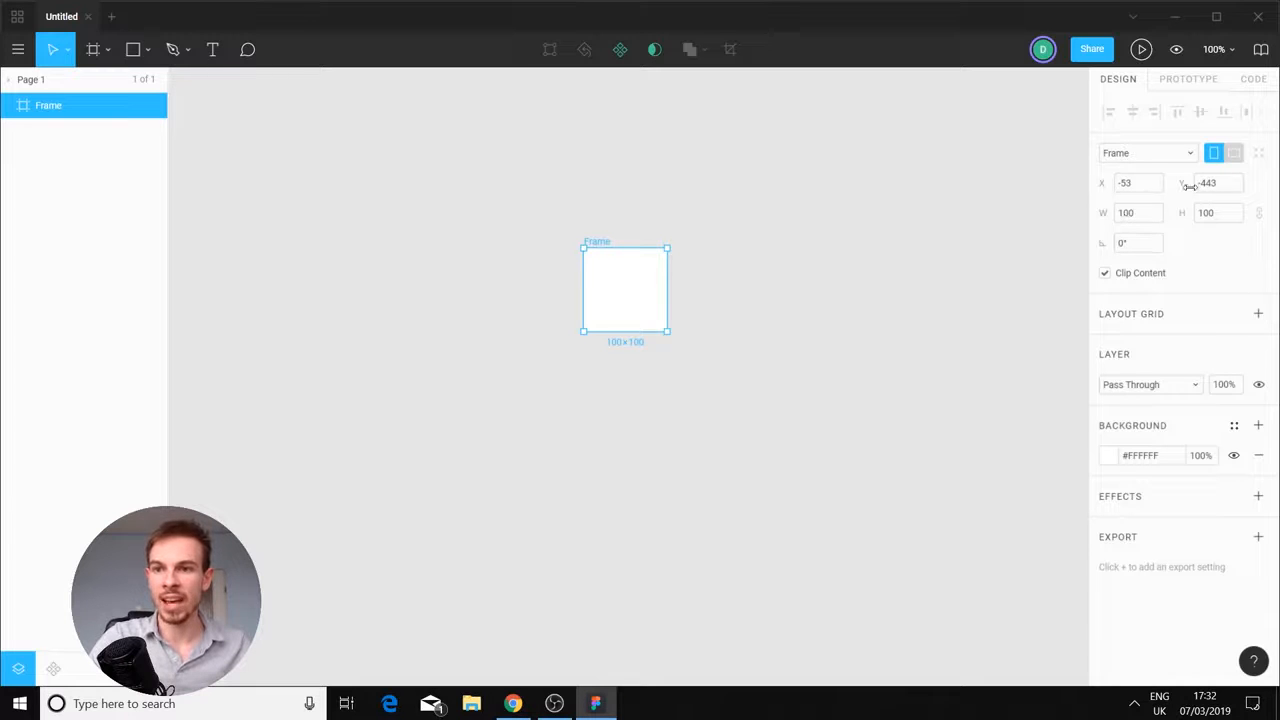
Set the frame's position to X 0 and Y 0
{"action": "left_click_drag", "start_coordinate": [1183, 184], "coordinate": [1104, 177]}
{"action": "left_click", "coordinate": [1140, 186]}
{"action": "type", "text": "0"}
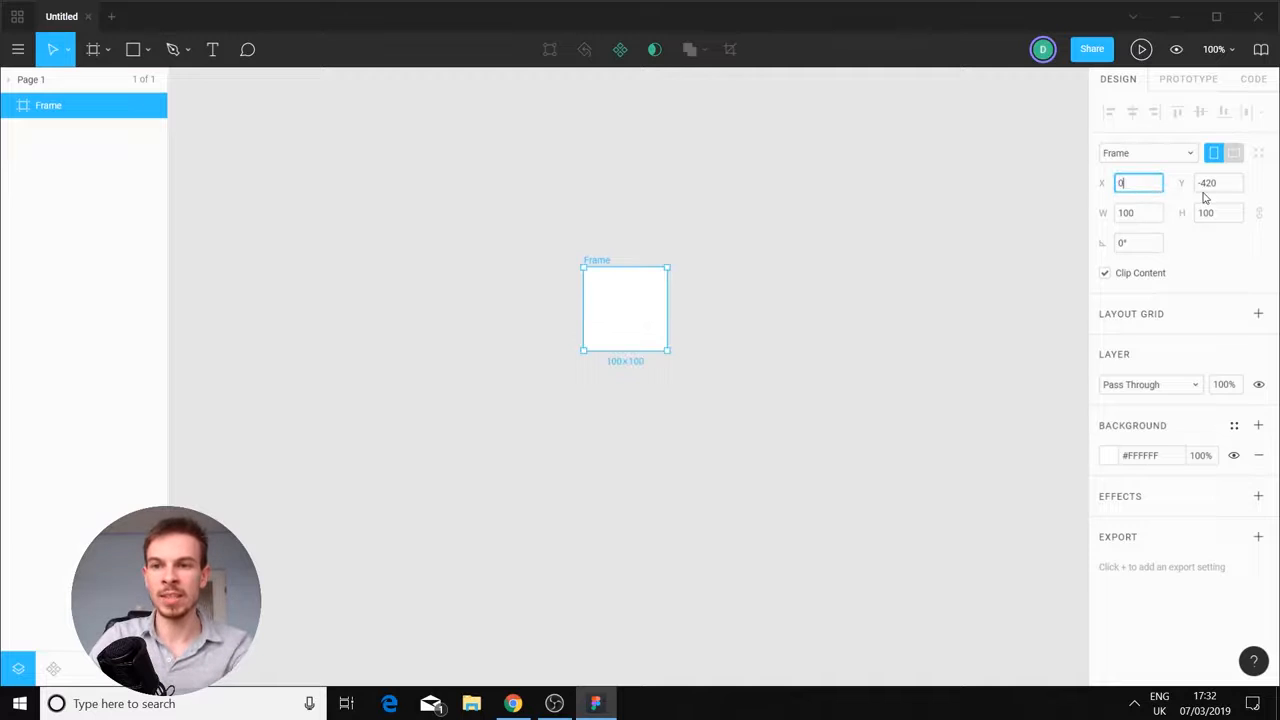
{"action": "key", "text": "Tab"}
{"action": "type", "text": "0"}
{"action": "left_click", "coordinate": [1007, 357]}
{"action": "scroll", "coordinate": [924, 427], "scroll_direction": "down", "scroll_amount": 3}
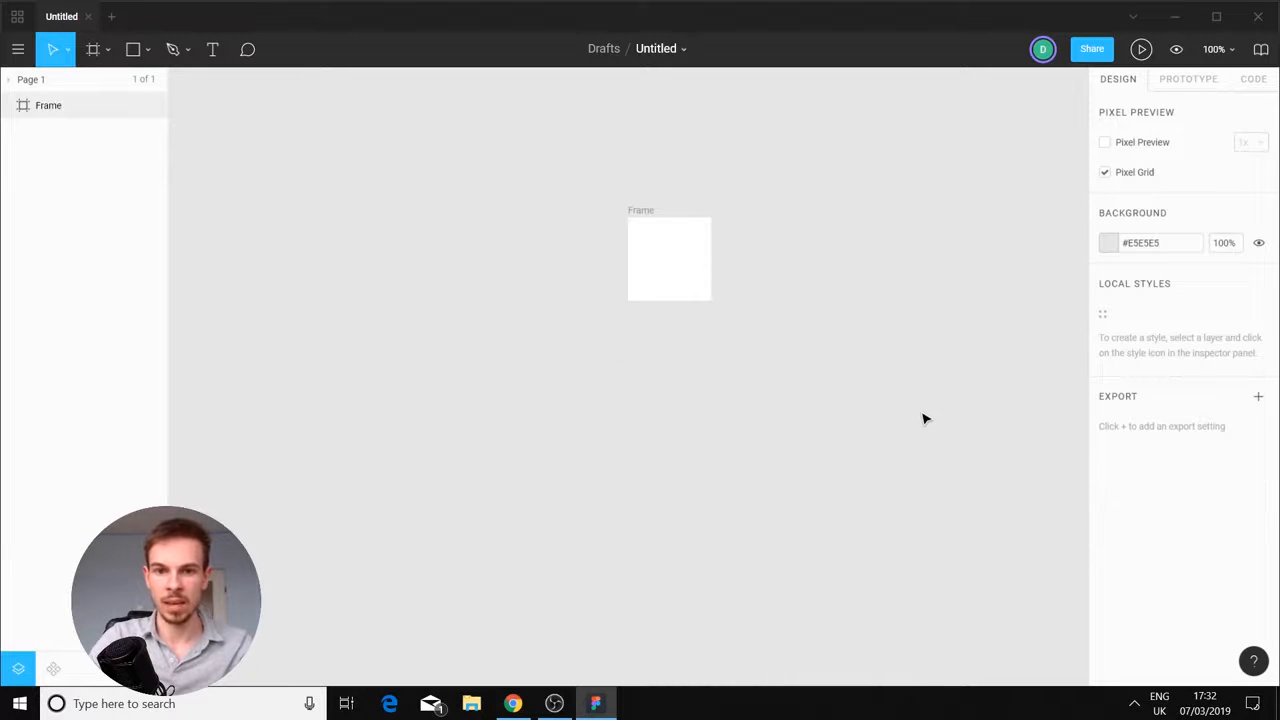
Resize the frame to 1920 wide and 1080 high
{"action": "left_click", "coordinate": [696, 347]}
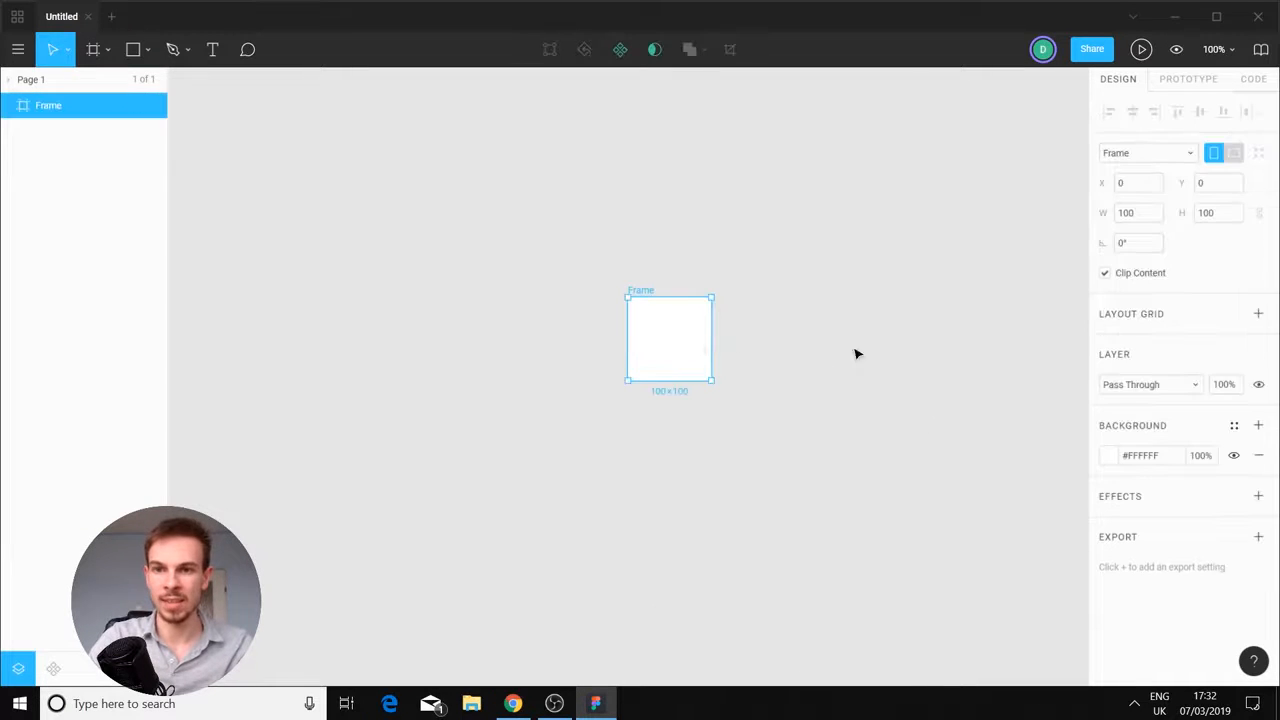
{"action": "left_click", "coordinate": [1145, 214]}
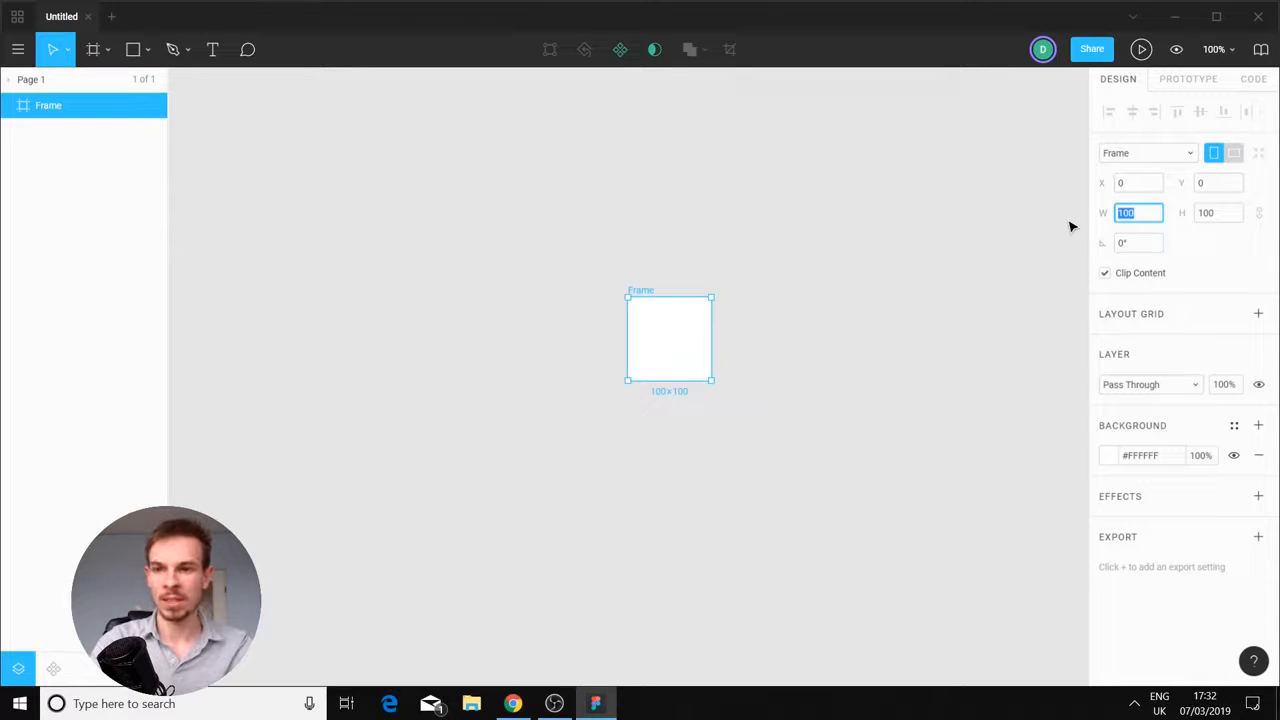
{"action": "type", "text": "15"}
{"action": "key", "text": "Tab"}
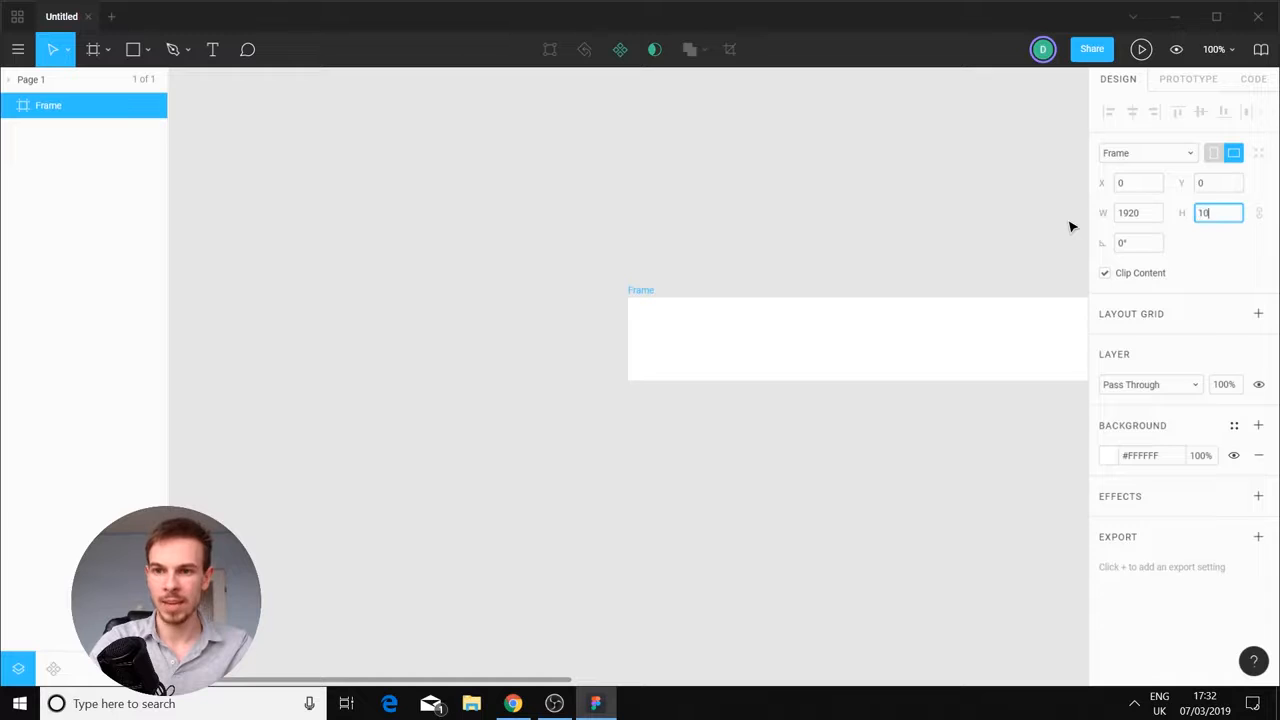
{"action": "type", "text": "1080"}
{"action": "key", "text": "Return"}
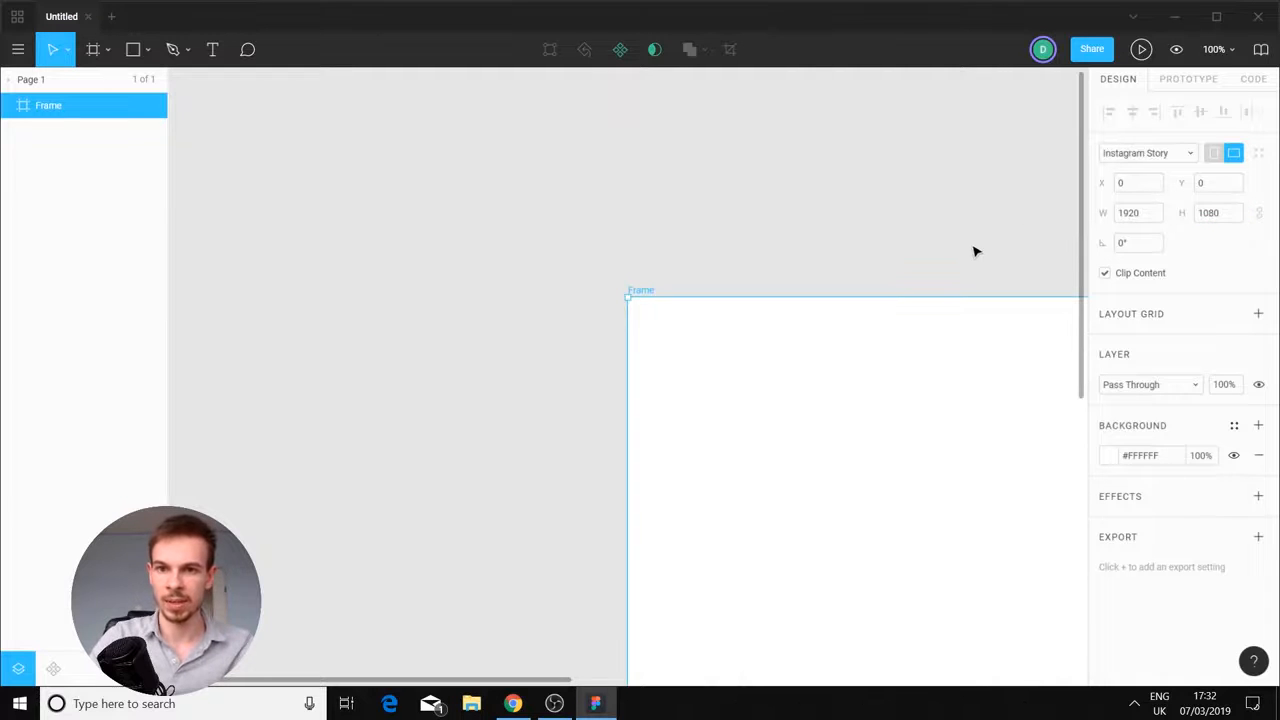
{"action": "left_click", "coordinate": [955, 230]}
Examine the blank 1920 × 1080 frame up close and as a whole on the canvas
{"action": "left_click_drag", "start_coordinate": [963, 403], "coordinate": [703, 257]}
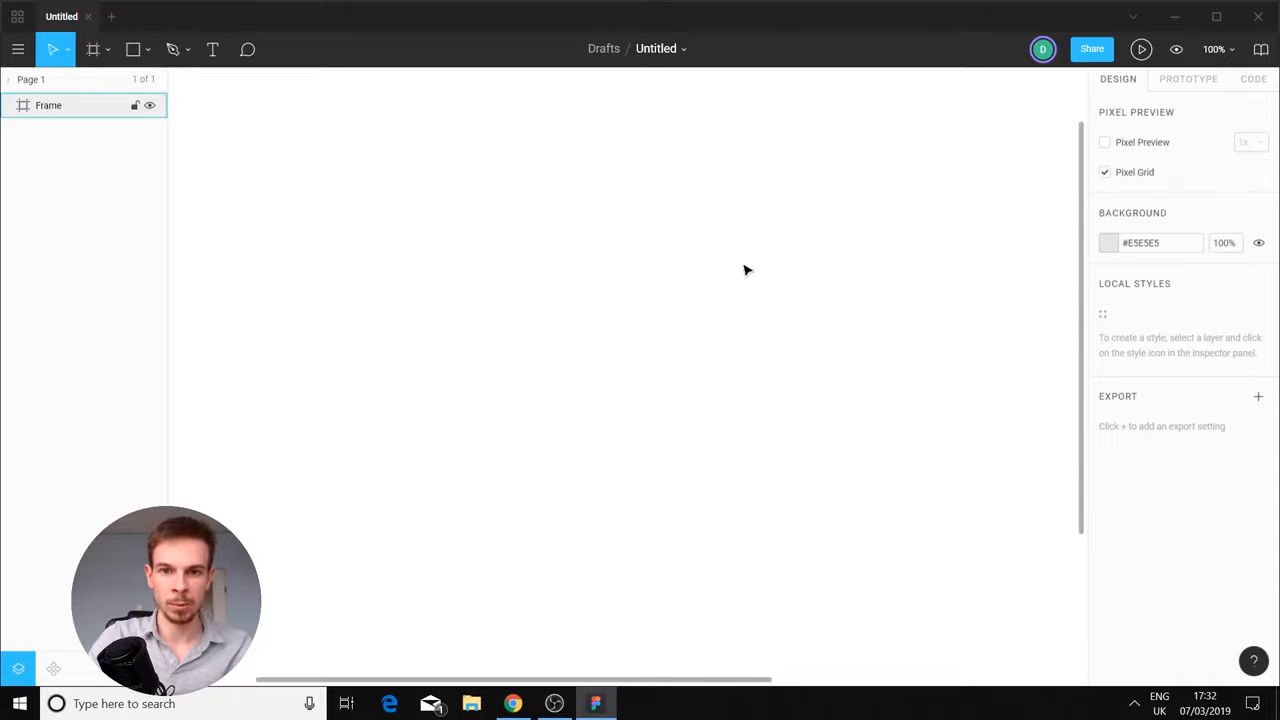
{"action": "scroll", "coordinate": [749, 283], "scroll_direction": "up", "scroll_amount": 3}
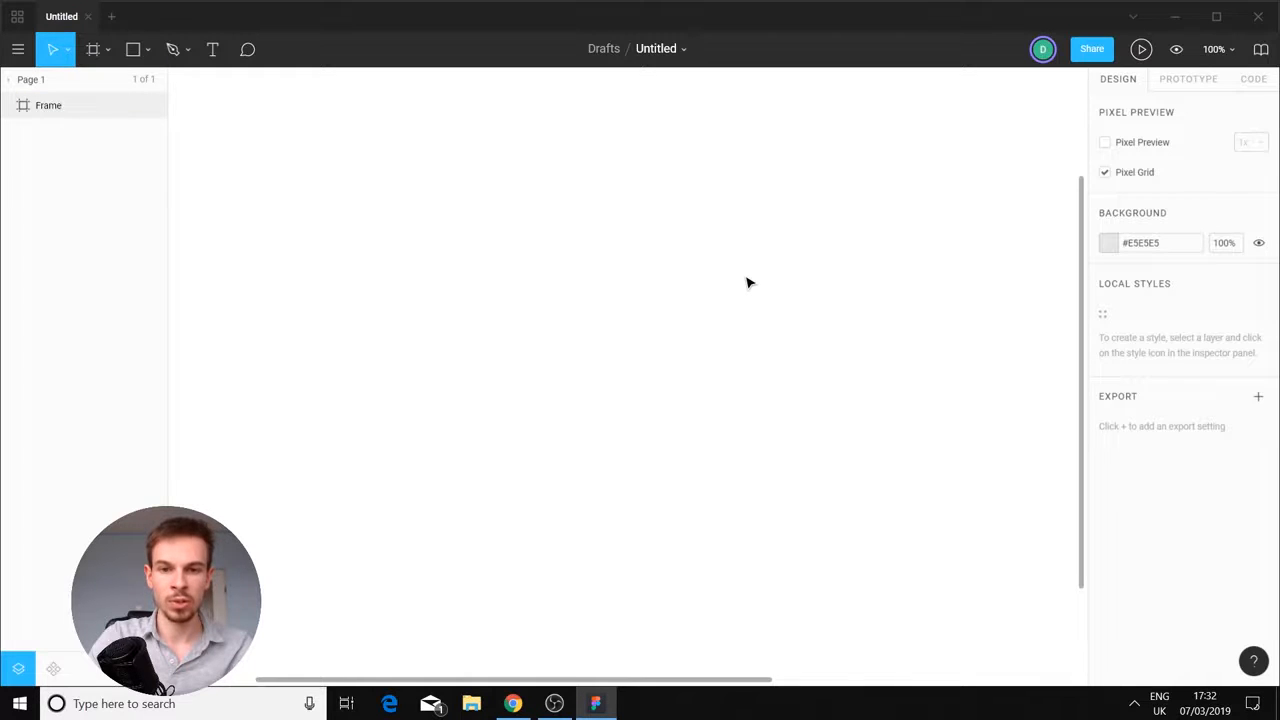
{"action": "scroll", "coordinate": [749, 283], "scroll_direction": "down", "scroll_amount": 4}
{"action": "scroll", "coordinate": [749, 283], "scroll_direction": "up", "scroll_amount": 3}
{"action": "scroll", "coordinate": [749, 283], "scroll_direction": "down", "scroll_amount": 3}
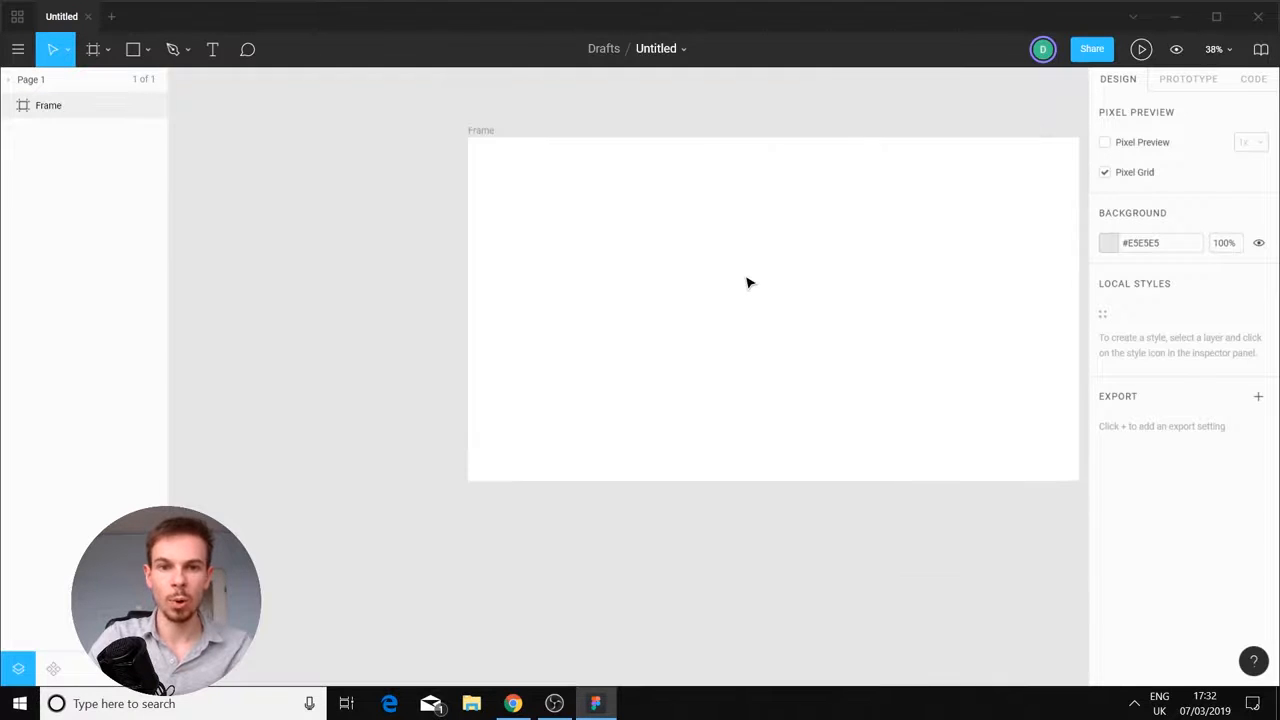
{"action": "scroll", "coordinate": [749, 283], "scroll_direction": "up", "scroll_amount": 3}
{"action": "scroll", "coordinate": [749, 283], "scroll_direction": "down", "scroll_amount": 3}
{"action": "scroll", "coordinate": [749, 283], "scroll_direction": "up", "scroll_amount": 3}
{"action": "scroll", "coordinate": [749, 283], "scroll_direction": "down", "scroll_amount": 3}
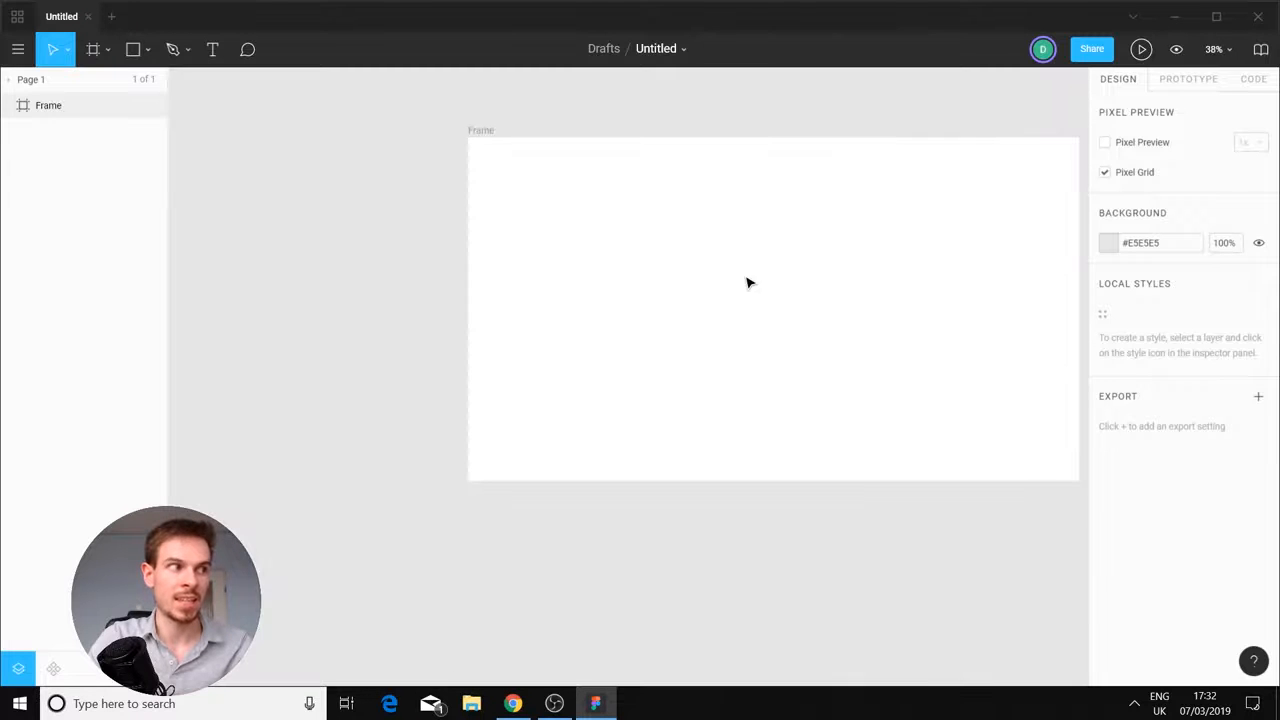
{"action": "left_click_drag", "start_coordinate": [748, 300], "coordinate": [603, 349]}
{"action": "scroll", "coordinate": [630, 317], "scroll_direction": "up", "scroll_amount": 3}
{"action": "scroll", "coordinate": [630, 317], "scroll_direction": "down", "scroll_amount": 3}
Rename the frame as Landing Page
{"action": "left_click", "coordinate": [50, 114]}
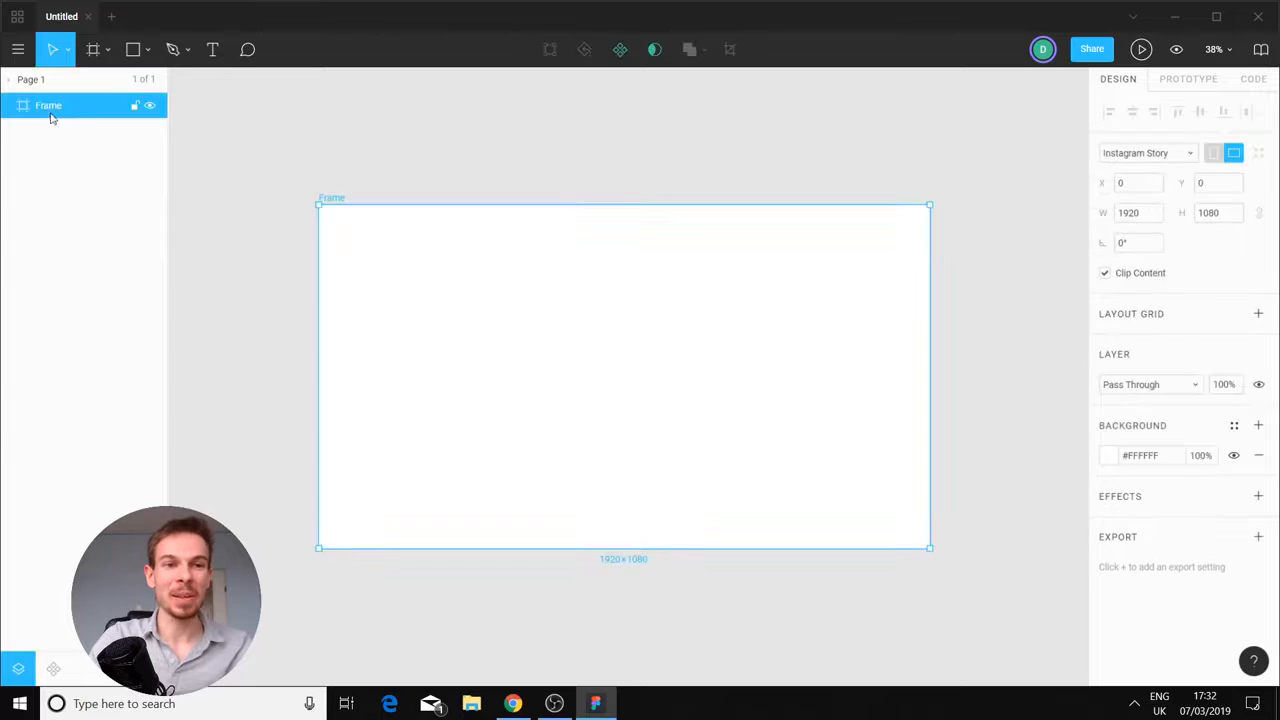
{"action": "double_click", "coordinate": [53, 108]}
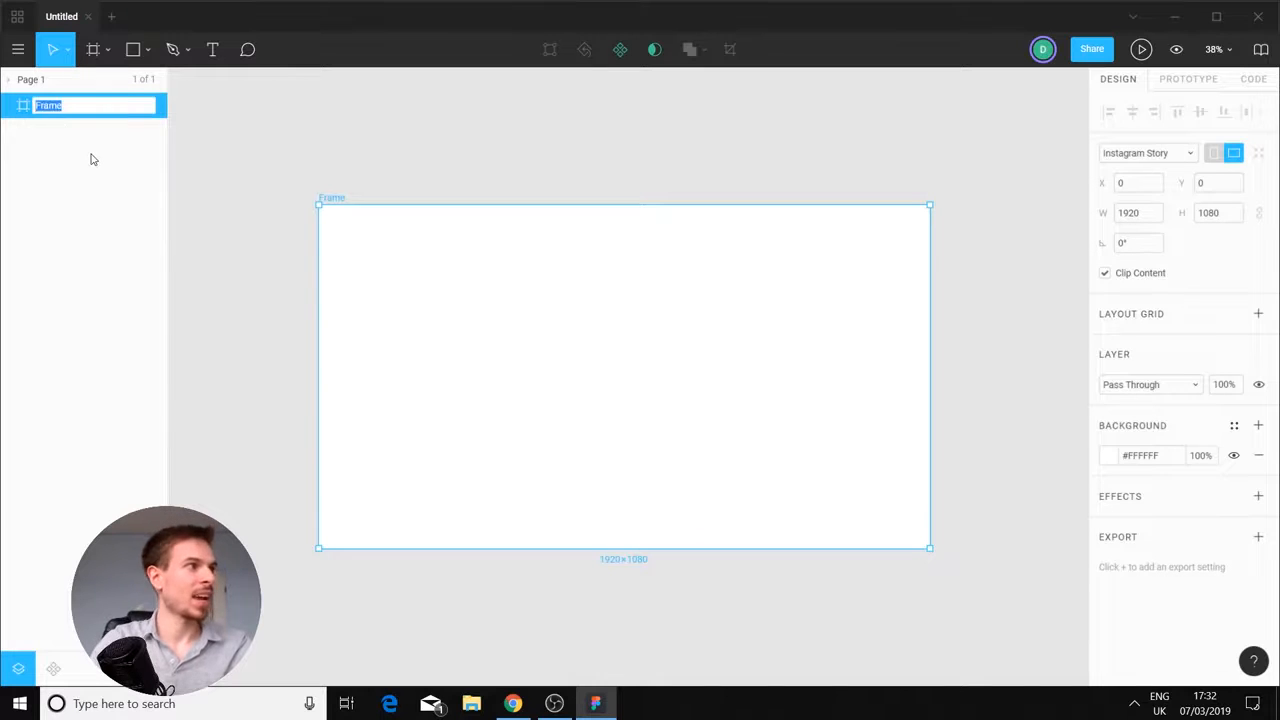
{"action": "type", "text": "Landing Page"}
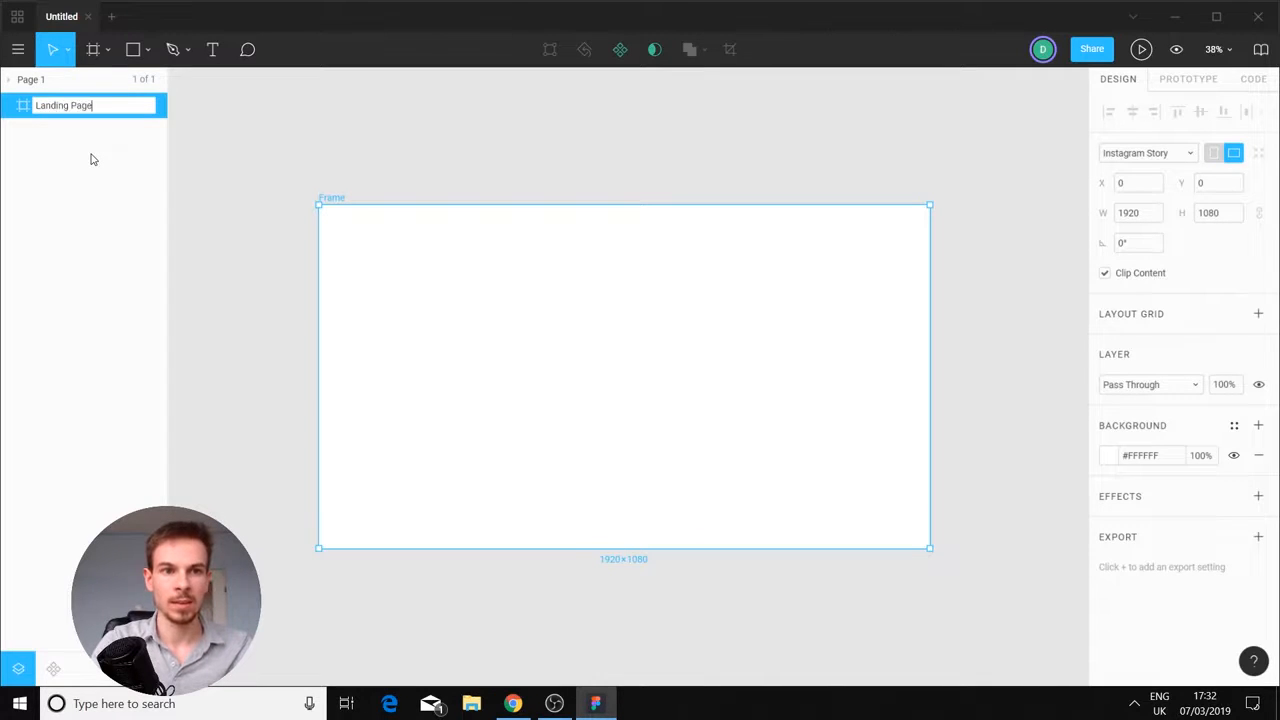
{"action": "key", "text": "Return"}
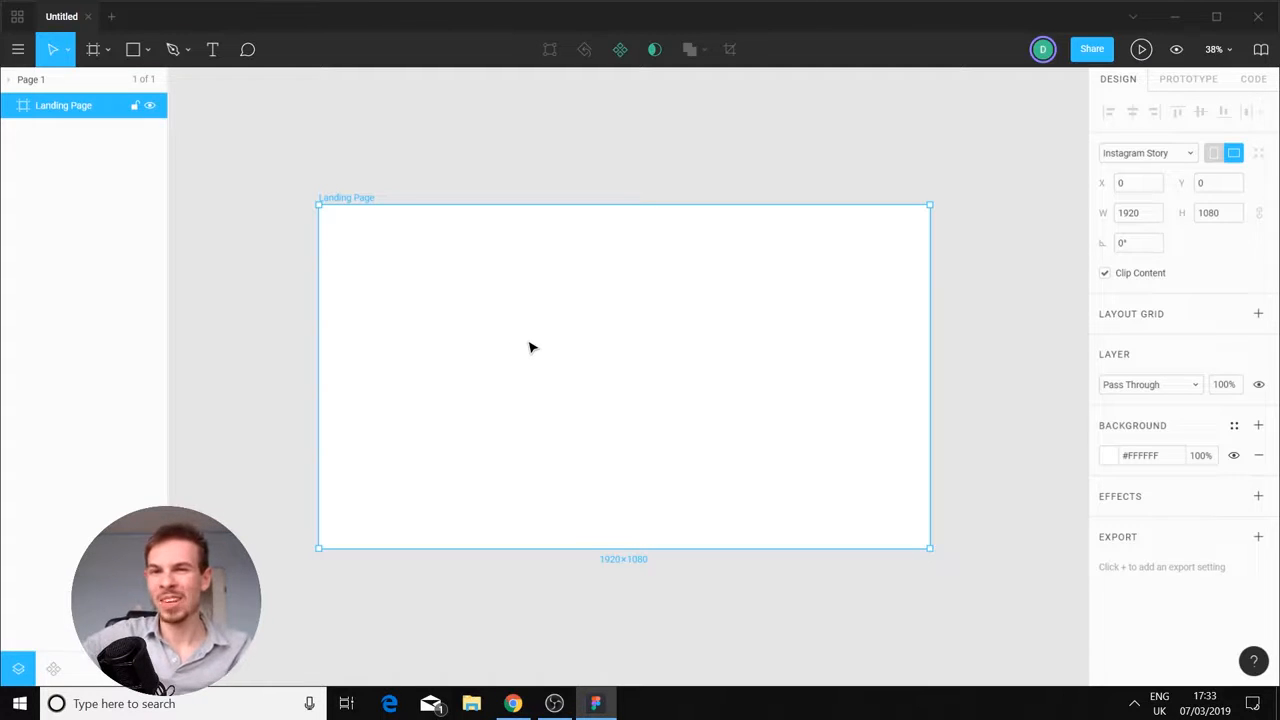
Paste the landing-page-girl image into the Landing Page frame and position it at X 282, Y 231
{"action": "key", "text": "ctrl+v"}
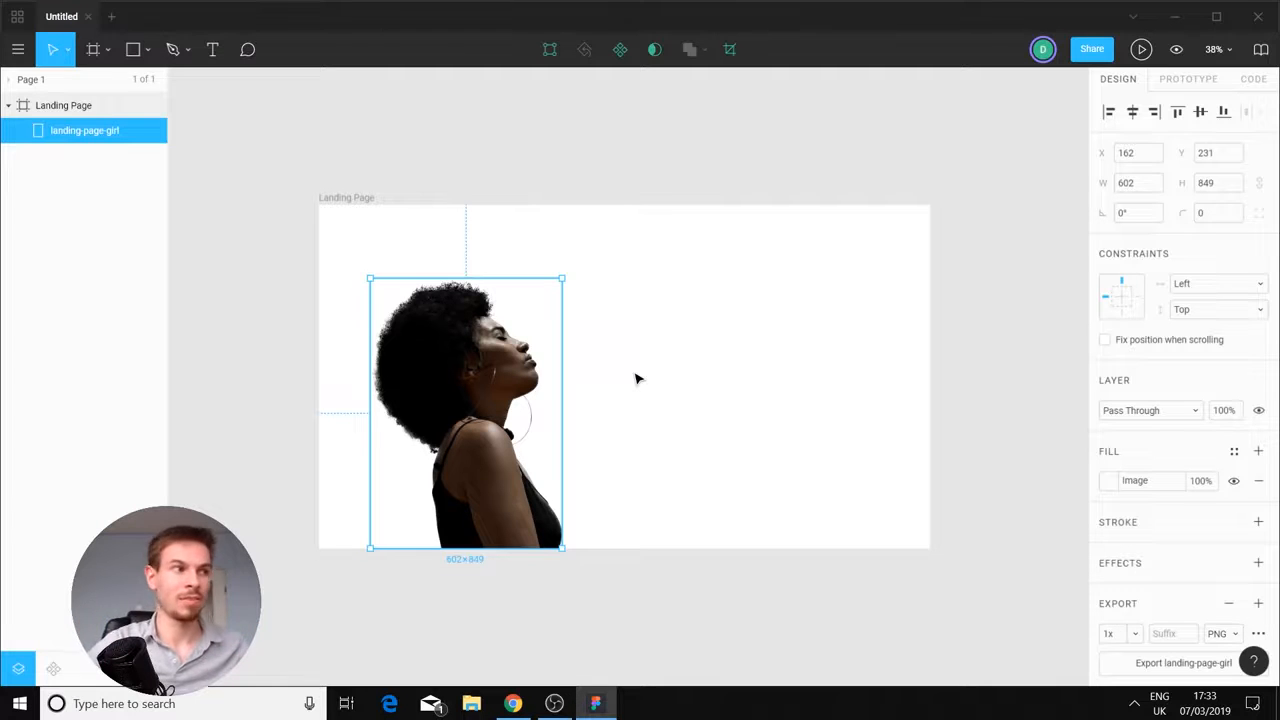
{"action": "scroll", "coordinate": [597, 420], "scroll_direction": "up", "scroll_amount": 2}
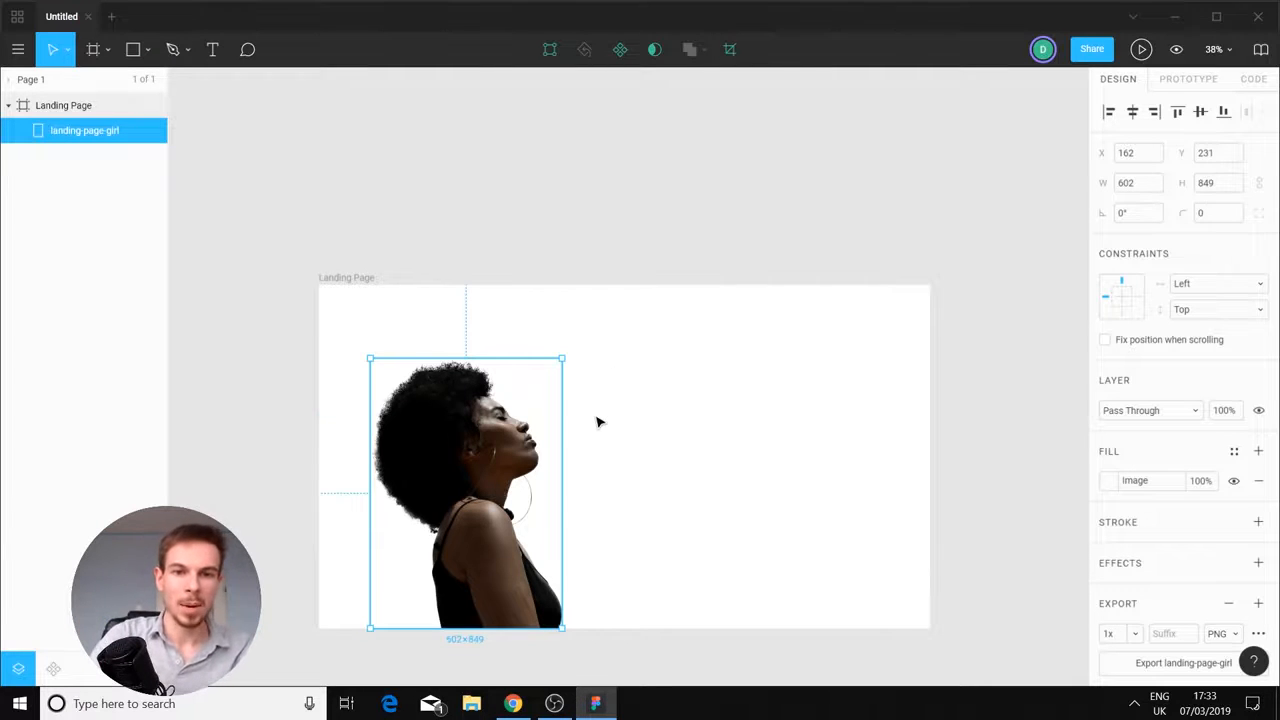
{"action": "scroll", "coordinate": [594, 426], "scroll_direction": "down", "scroll_amount": 2}
{"action": "scroll", "coordinate": [586, 422], "scroll_direction": "up", "scroll_amount": 3}
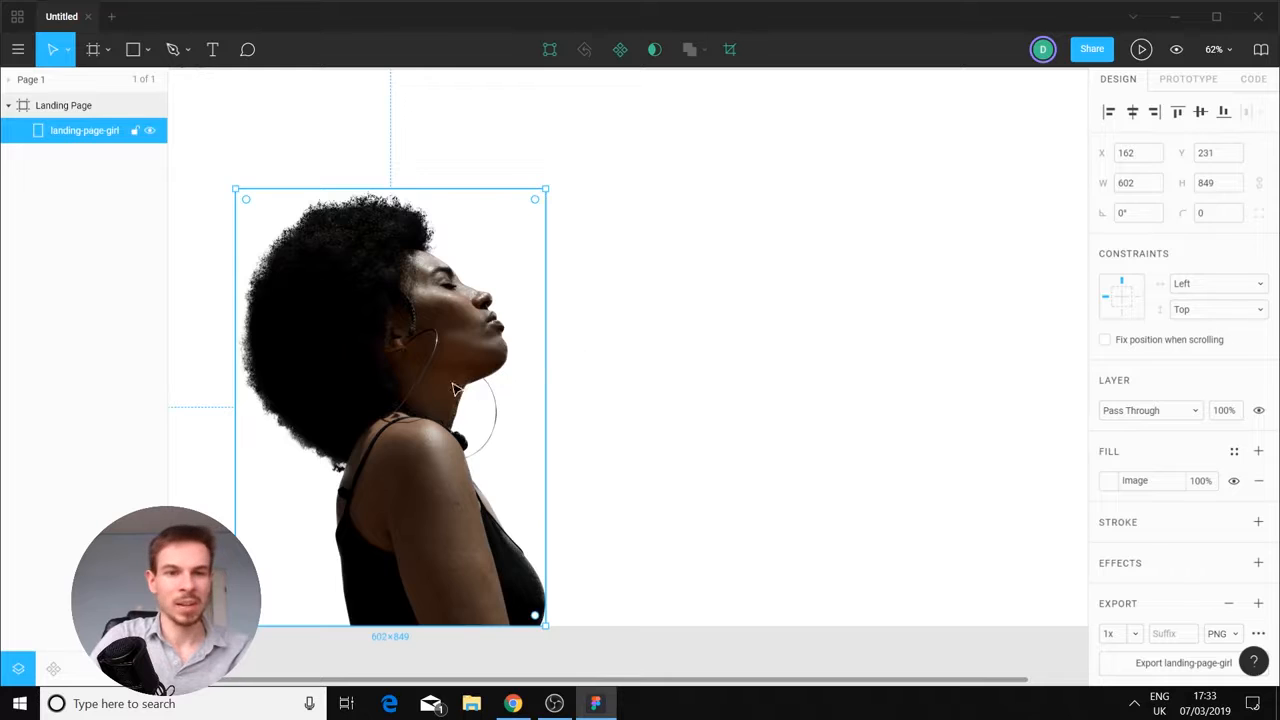
{"action": "left_click_drag", "start_coordinate": [452, 388], "coordinate": [506, 381]}
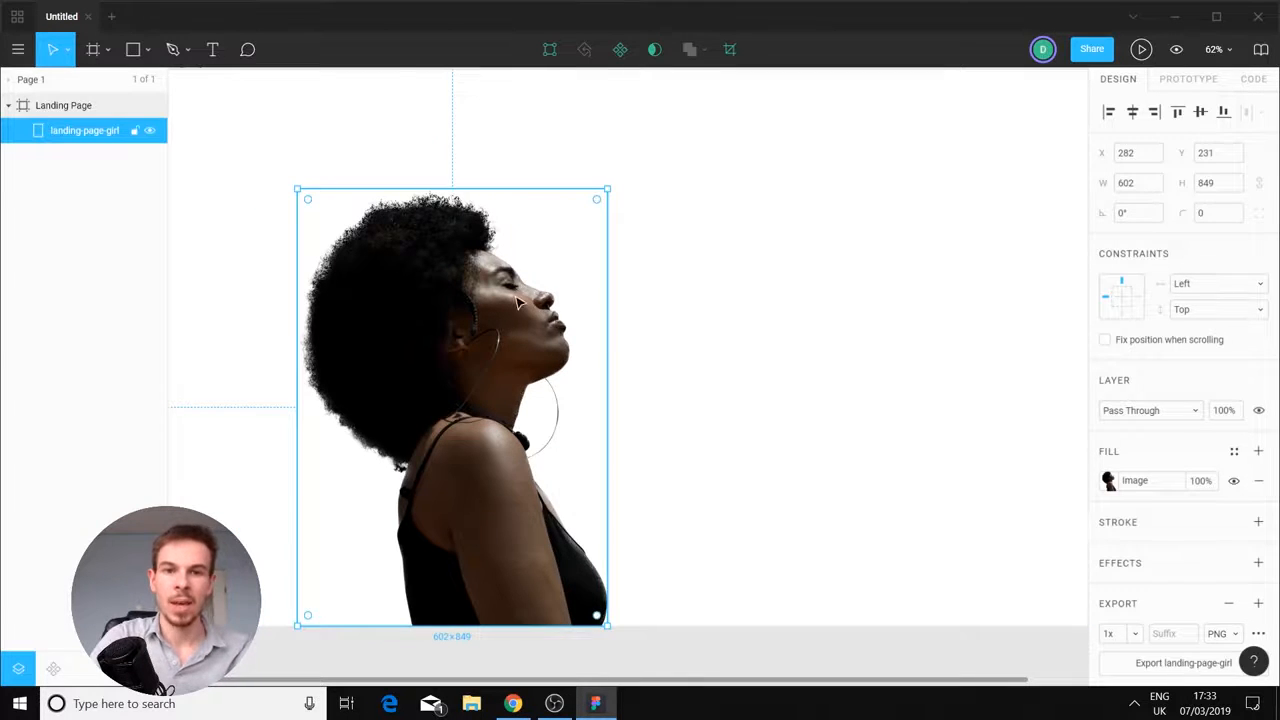
Examine the woman cut-out's placement inside the Landing Page frame at close and full view
{"action": "scroll", "coordinate": [558, 412], "scroll_direction": "up", "scroll_amount": 3}
{"action": "scroll", "coordinate": [475, 240], "scroll_direction": "down", "scroll_amount": 2}
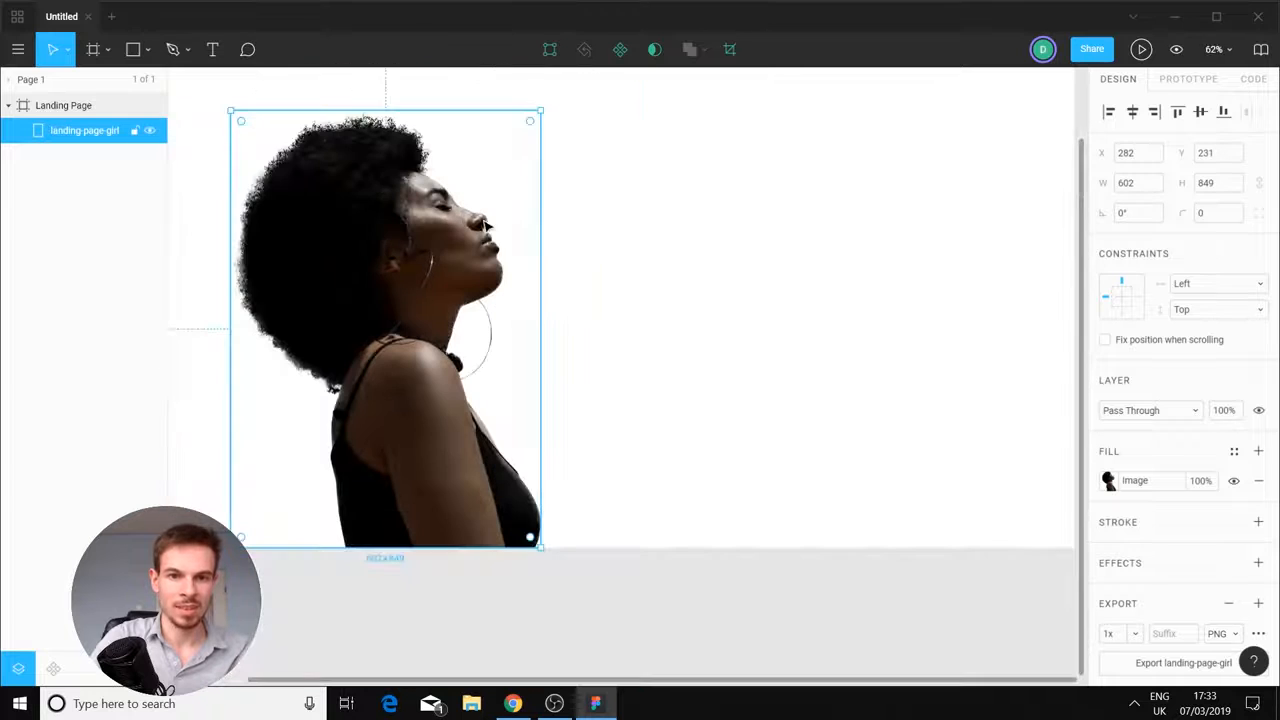
{"action": "scroll", "coordinate": [634, 260], "scroll_direction": "down", "scroll_amount": 2}
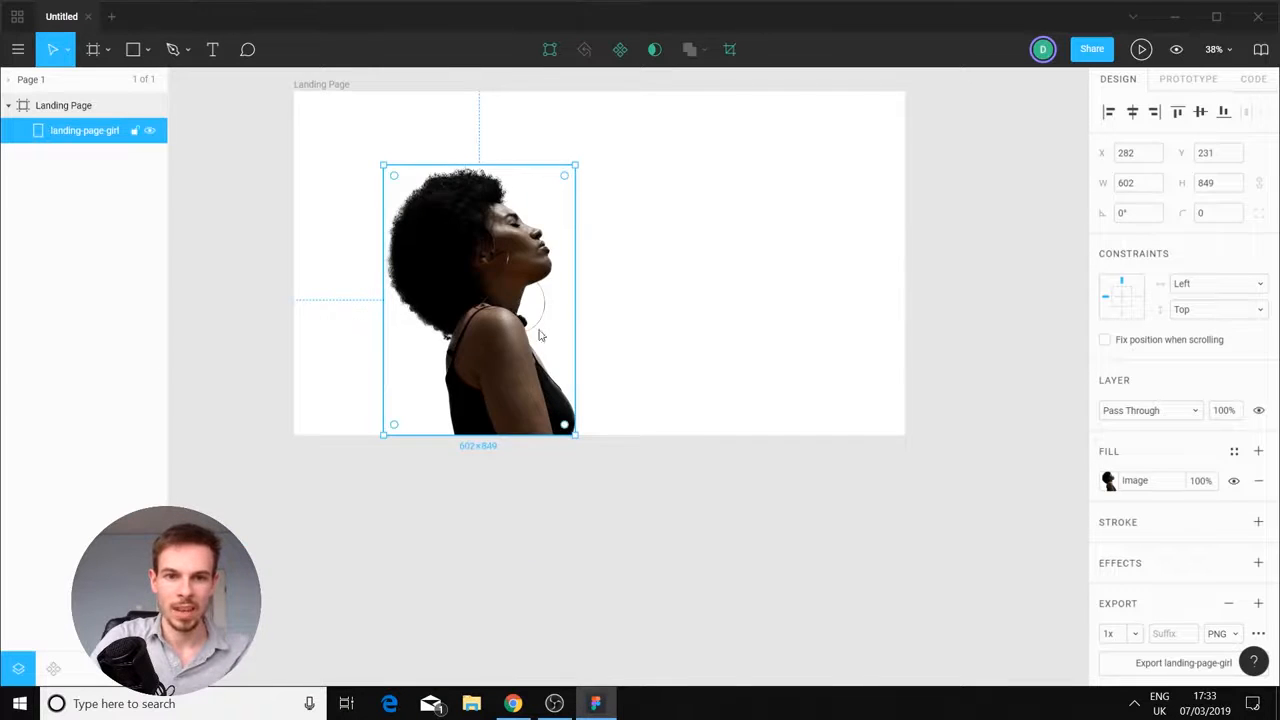
{"action": "scroll", "coordinate": [537, 329], "scroll_direction": "up", "scroll_amount": 4}
{"action": "scroll", "coordinate": [480, 266], "scroll_direction": "up", "scroll_amount": 1}
{"action": "scroll", "coordinate": [600, 260], "scroll_direction": "down", "scroll_amount": 4}
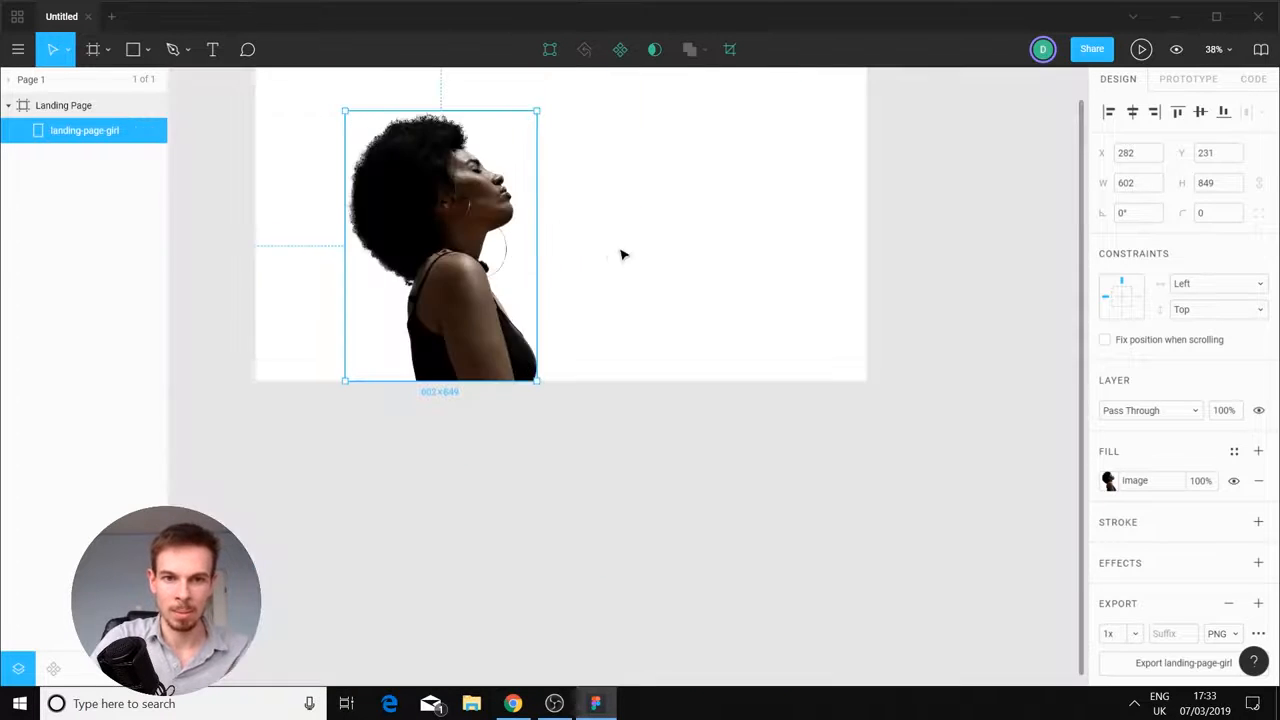
{"action": "left_click_drag", "start_coordinate": [620, 251], "coordinate": [671, 354]}
{"action": "scroll", "coordinate": [603, 382], "scroll_direction": "up", "scroll_amount": 2}
{"action": "scroll", "coordinate": [603, 382], "scroll_direction": "down", "scroll_amount": 2}
{"action": "scroll", "coordinate": [695, 362], "scroll_direction": "up", "scroll_amount": 2}
{"action": "scroll", "coordinate": [690, 356], "scroll_direction": "down", "scroll_amount": 2}
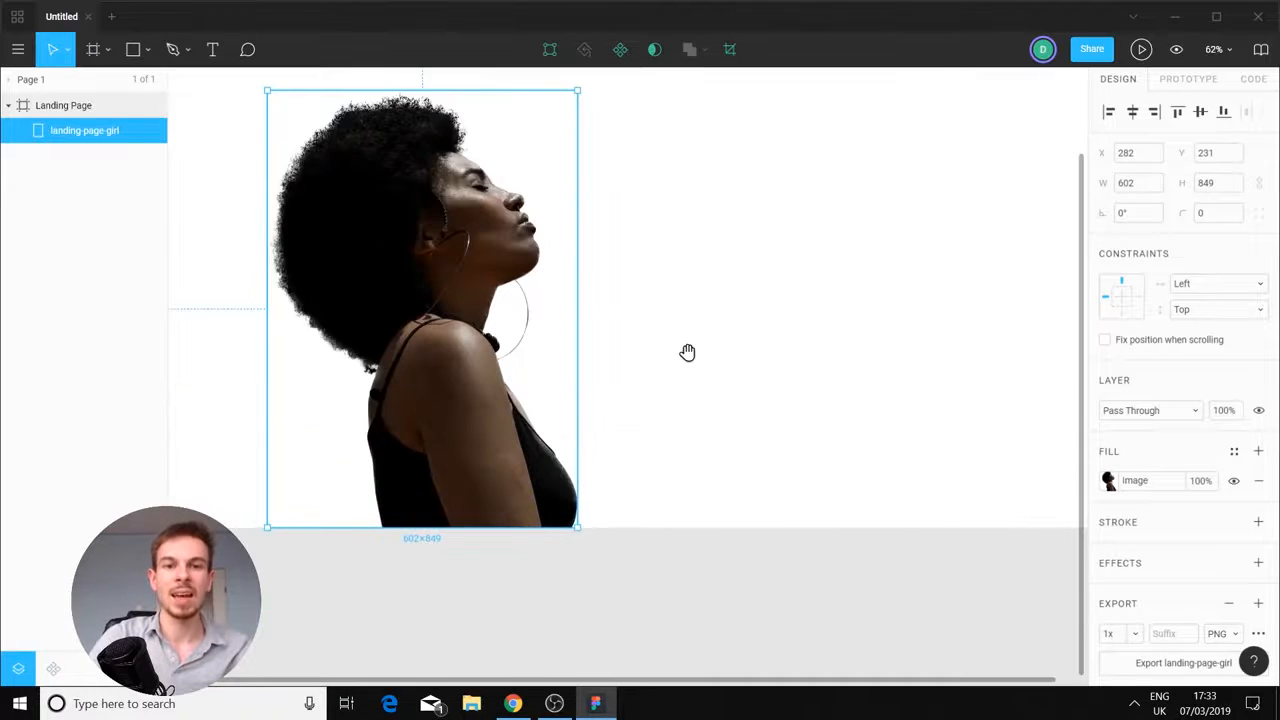
{"action": "scroll", "coordinate": [680, 343], "scroll_direction": "down", "scroll_amount": 2}
{"action": "left_click_drag", "start_coordinate": [674, 331], "coordinate": [658, 372]}
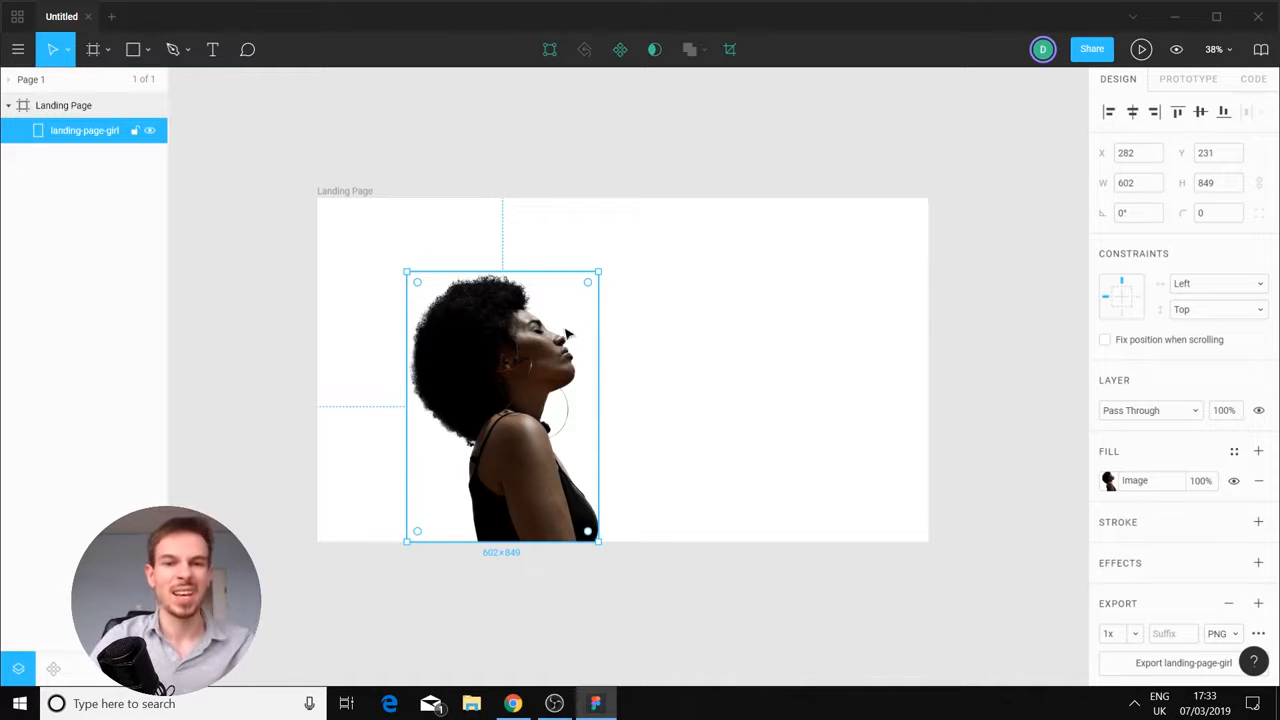
{"action": "left_click", "coordinate": [760, 344]}
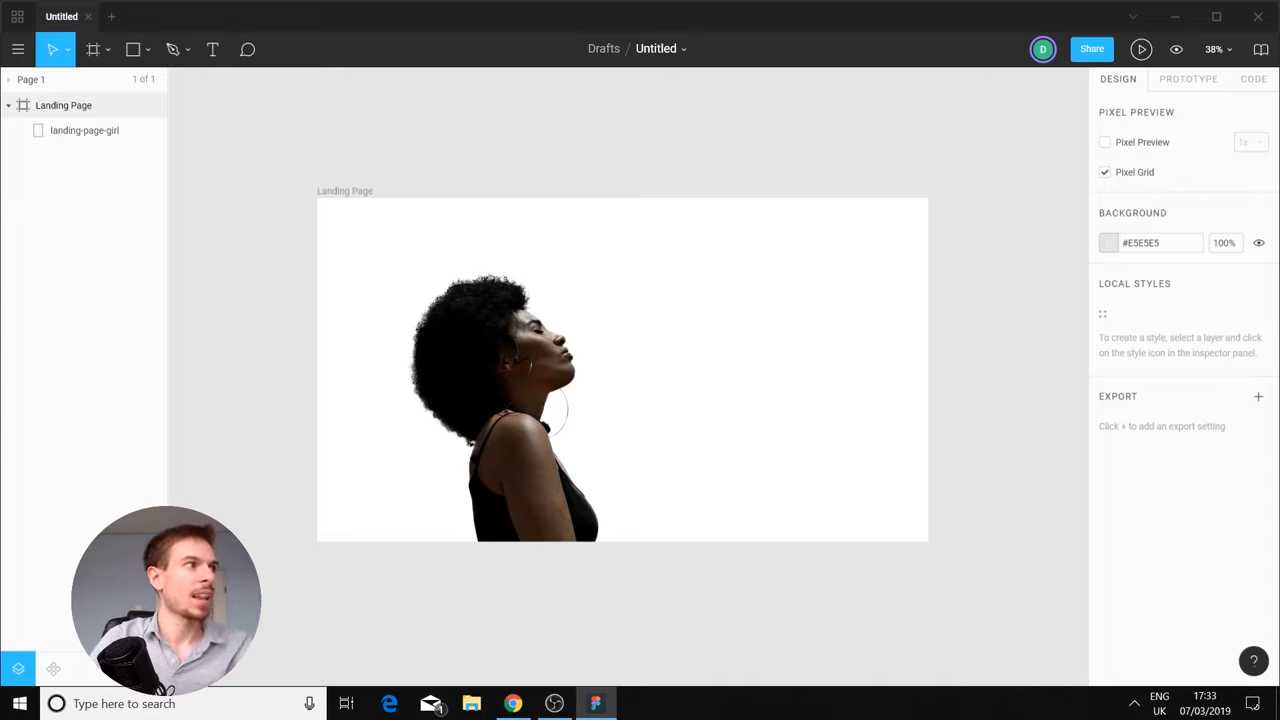
{"action": "key", "text": "alt+Tab"}
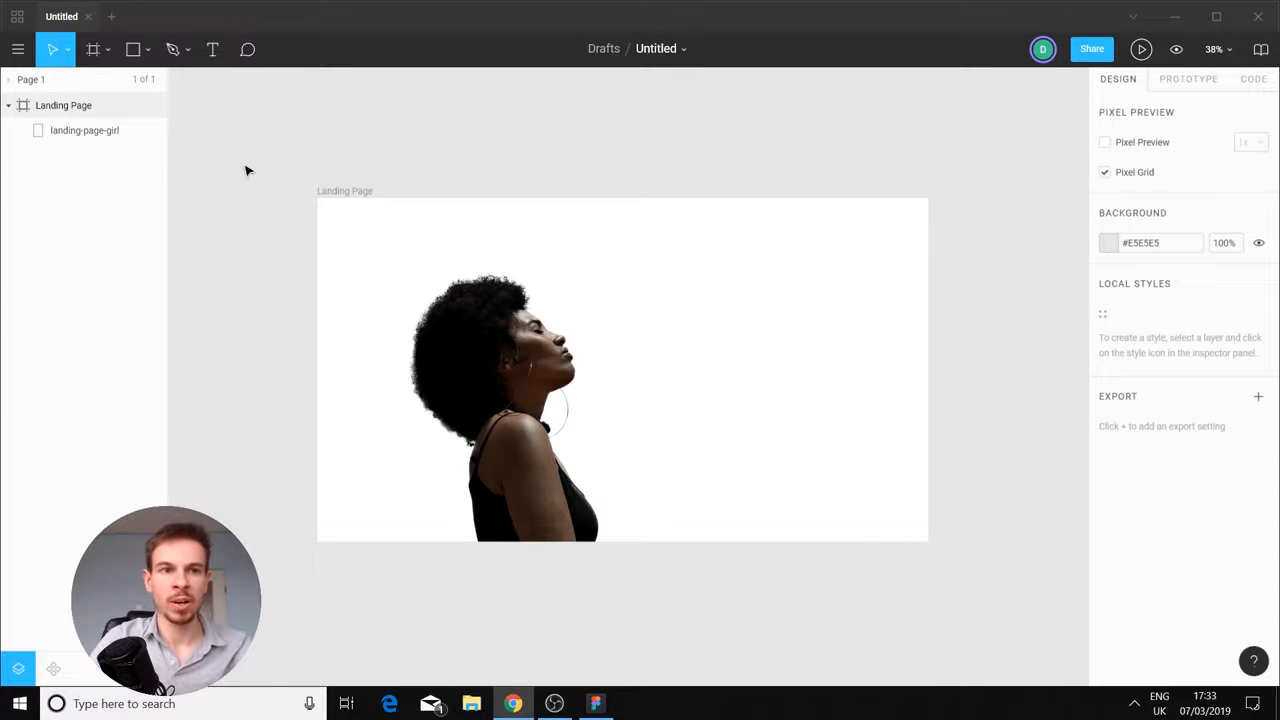
{"action": "left_click", "coordinate": [86, 184]}
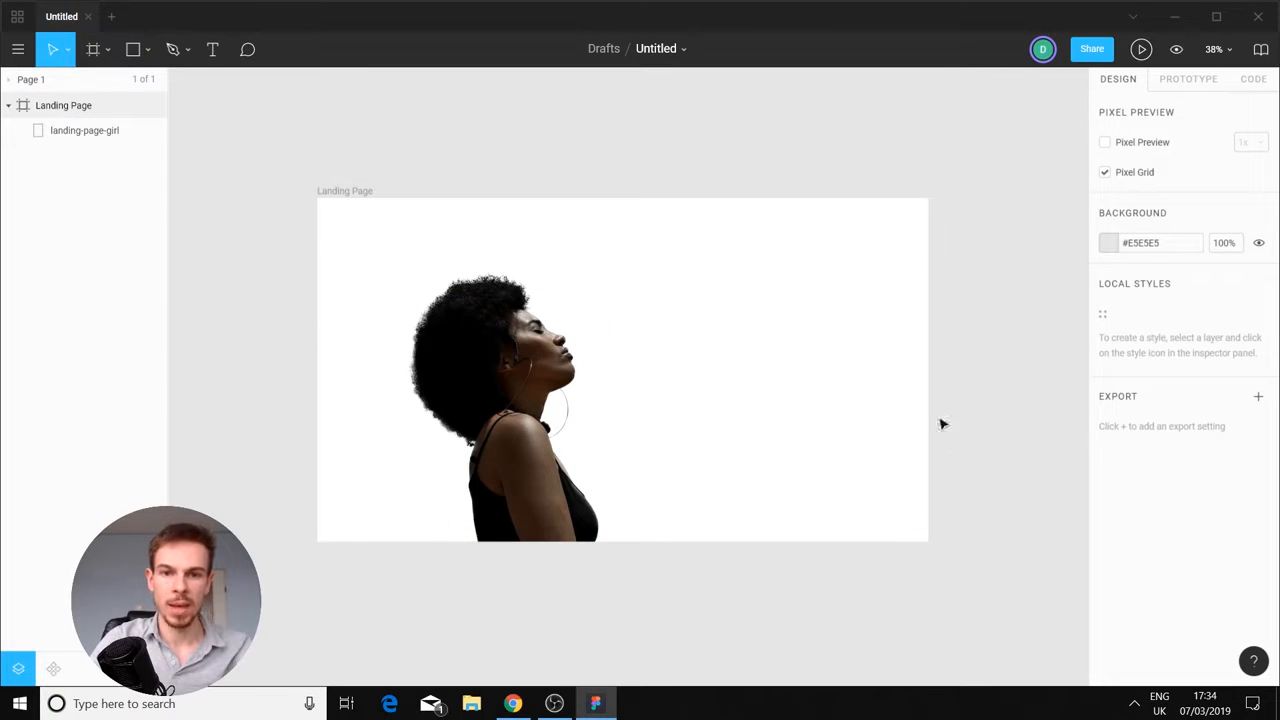
Draw a rectangle about 1107 × 600 across the upper part of the frame and place it beneath landing-page-girl inside Landing Page
{"action": "left_click", "coordinate": [134, 49]}
{"action": "left_click_drag", "start_coordinate": [388, 179], "coordinate": [742, 374]}
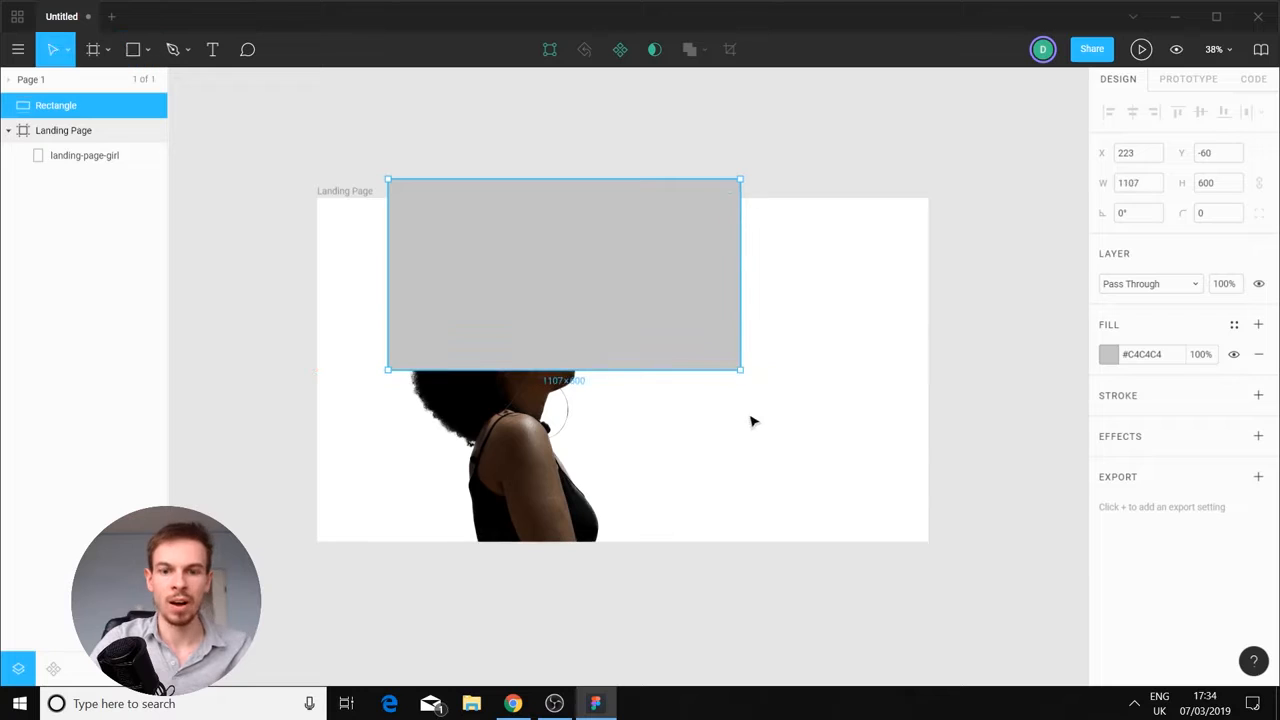
{"action": "left_click_drag", "start_coordinate": [72, 108], "coordinate": [72, 171]}
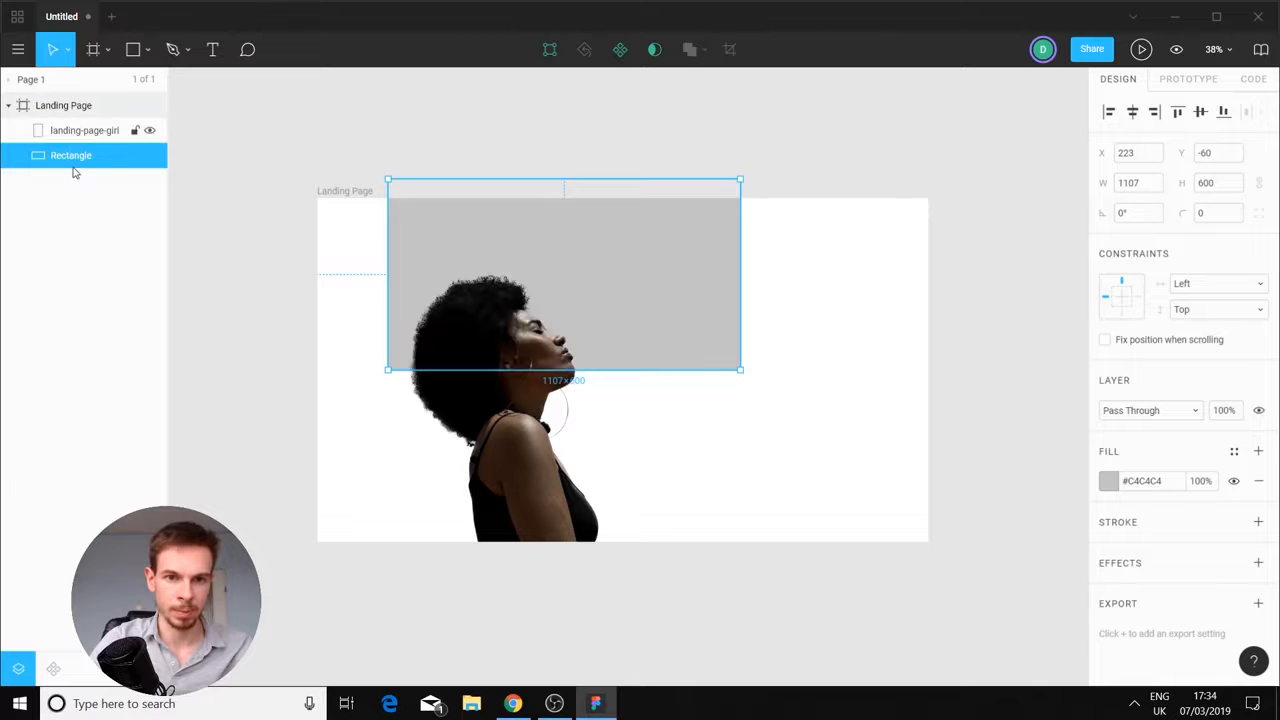
Delete the grey rectangle and set the Landing Page frame's background colour to #2F303A
{"action": "key", "text": "Delete"}
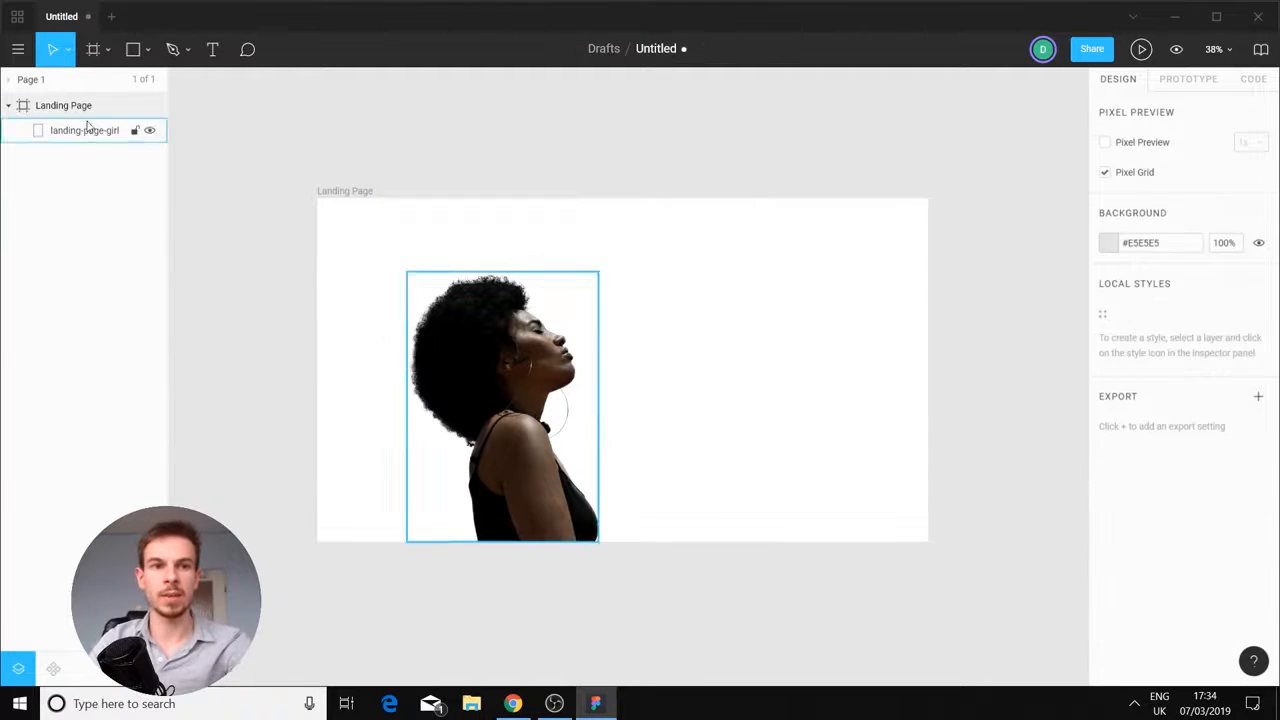
{"action": "left_click", "coordinate": [76, 105]}
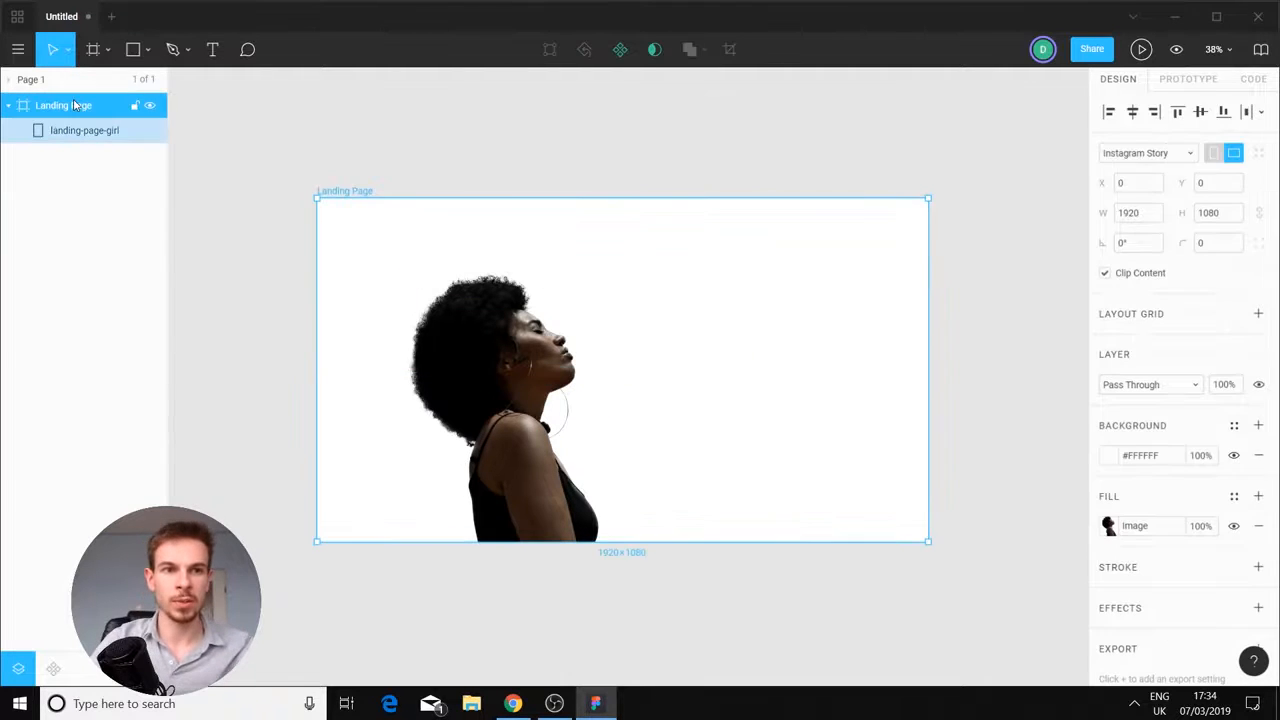
{"action": "left_click", "coordinate": [1155, 455]}
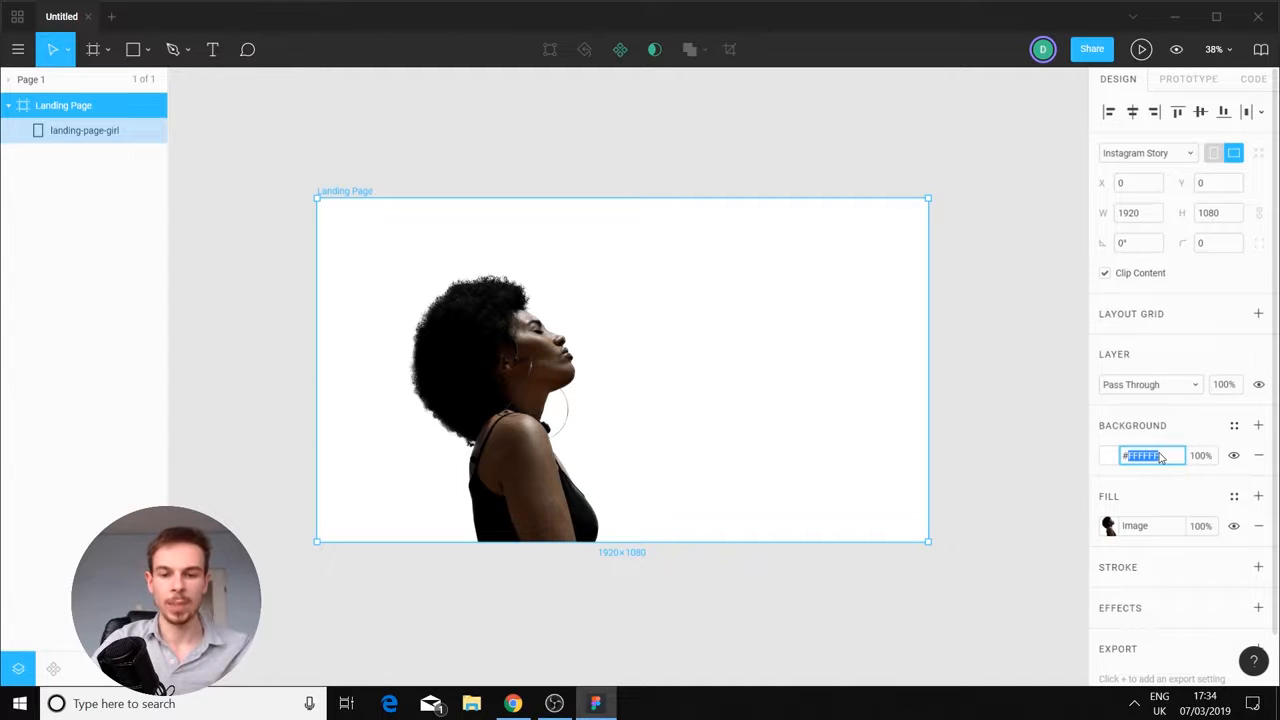
{"action": "type", "text": "#2f"}
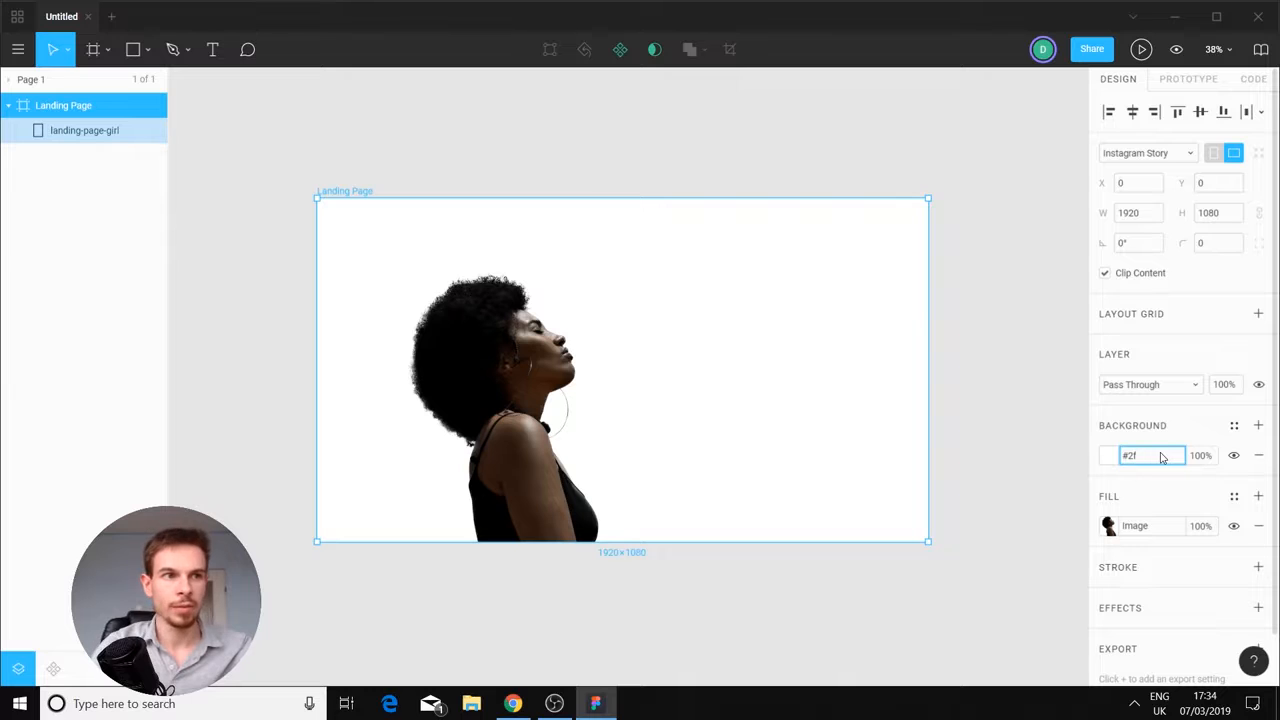
{"action": "type", "text": "3"}
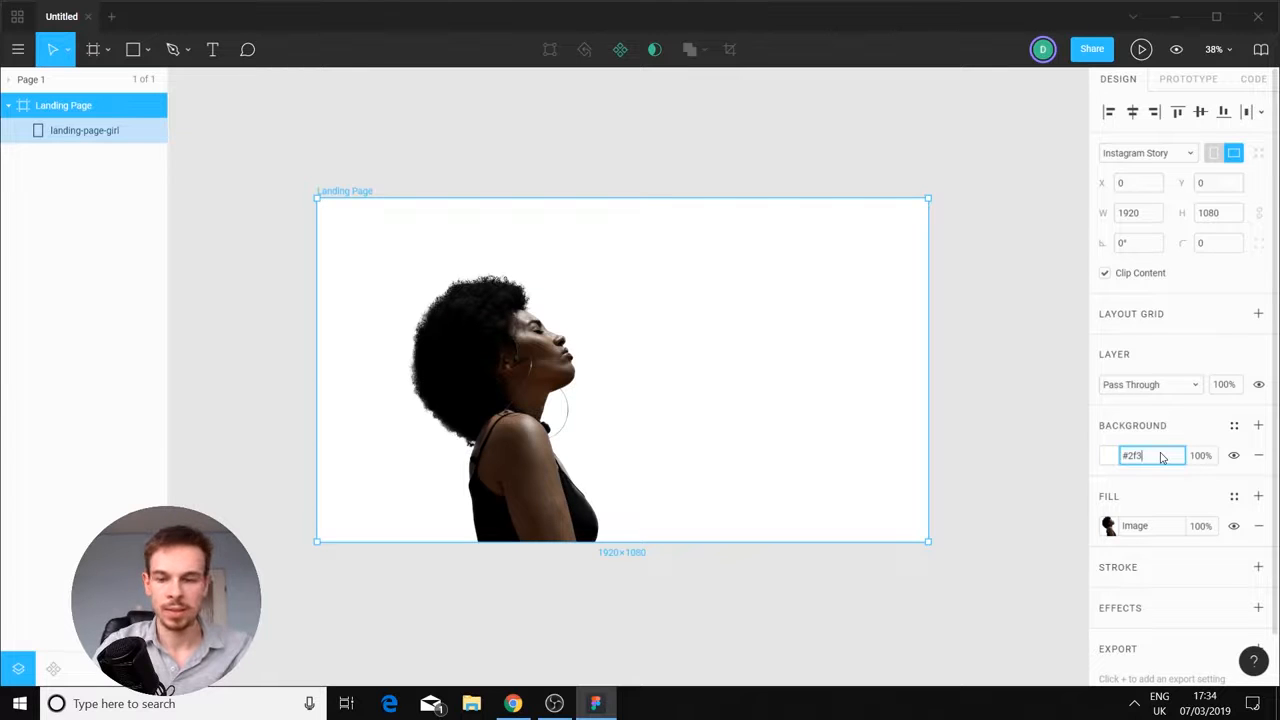
{"action": "type", "text": "03"}
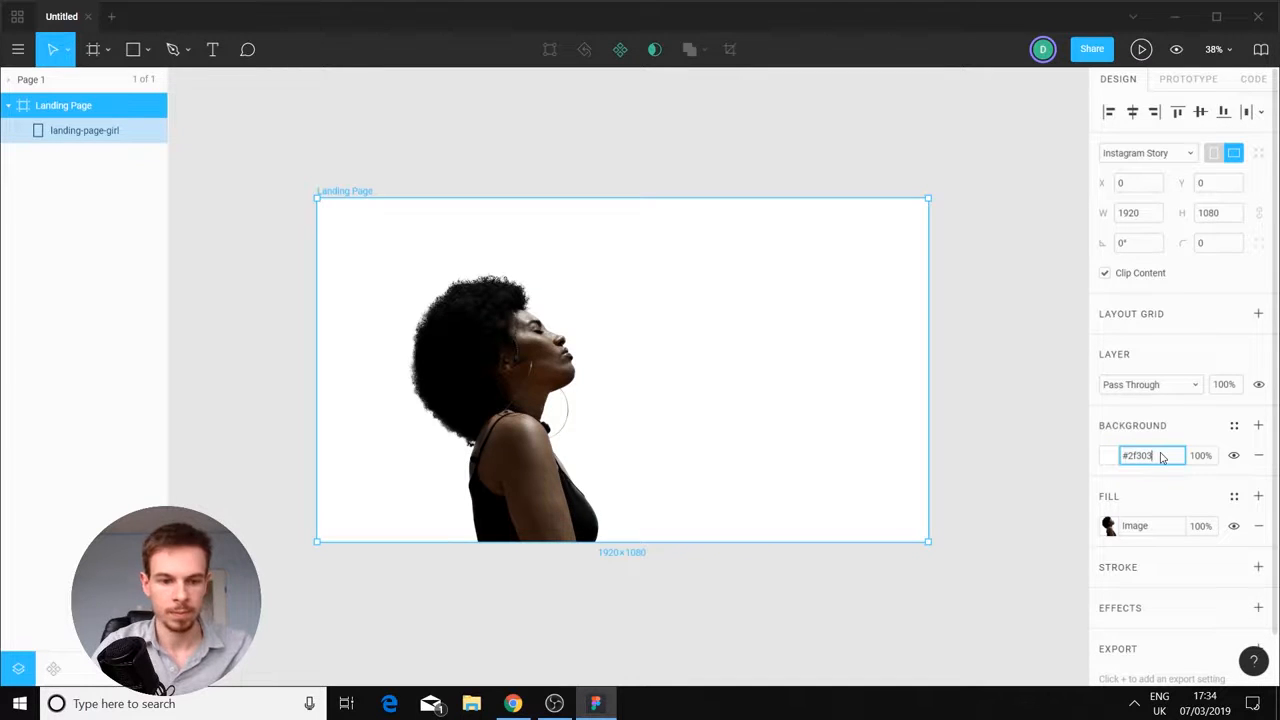
{"action": "type", "text": "a"}
{"action": "key", "text": "Return"}
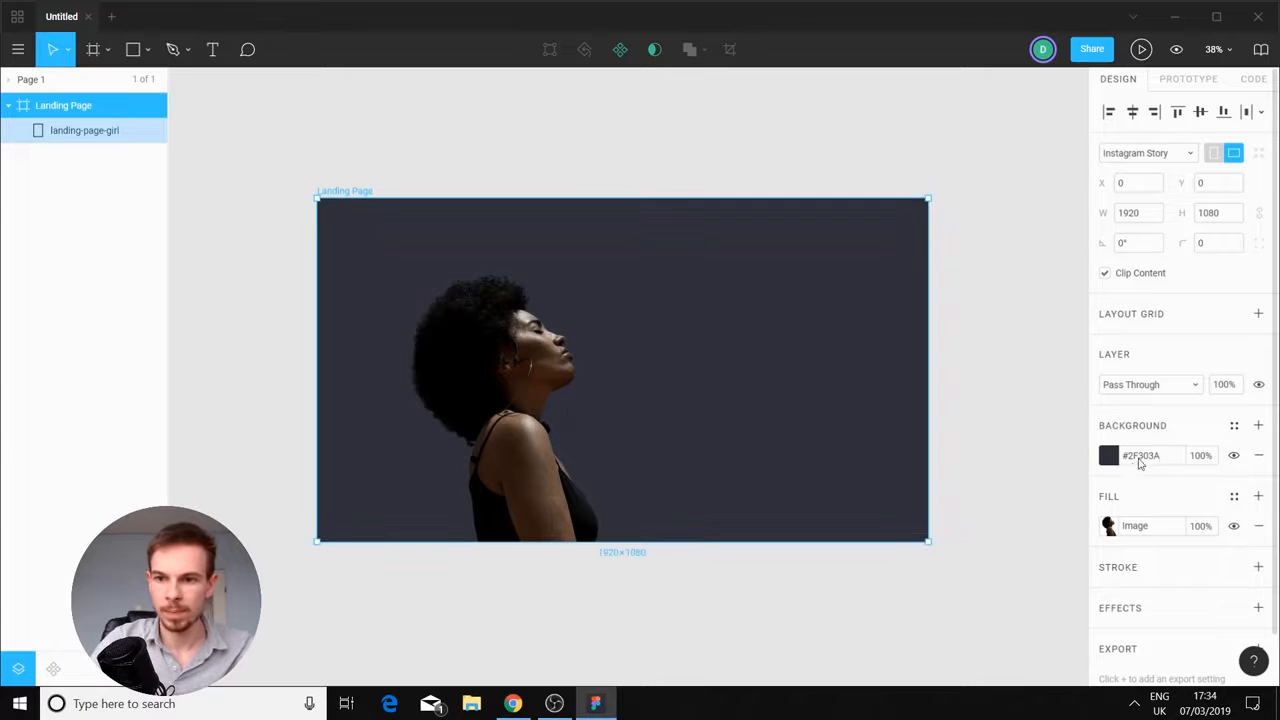
{"action": "left_click", "coordinate": [1109, 455]}
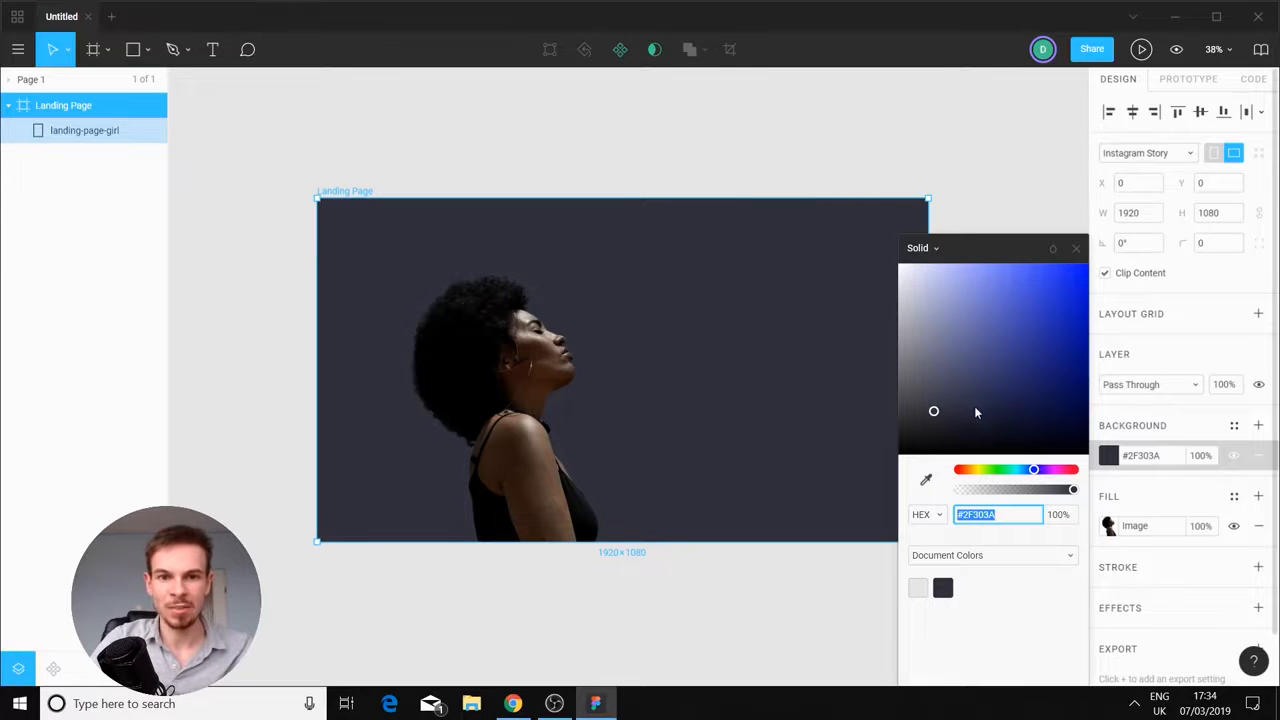
{"action": "left_click", "coordinate": [766, 577]}
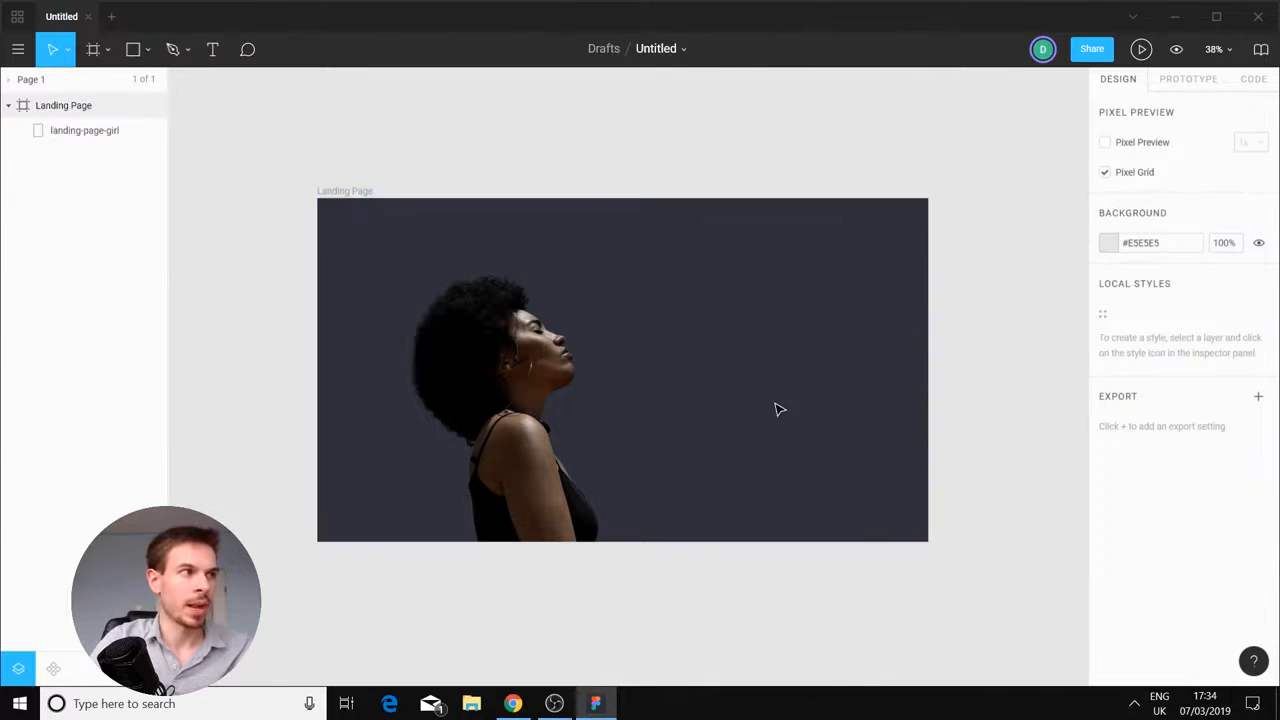
Adjust the horizontal position of landing-page-girl, keeping its base aligned with the frame's lower edge
{"action": "mouse_move", "coordinate": [698, 437]}
{"action": "left_mouse_down"}
{"action": "mouse_move", "coordinate": [702, 410]}
{"action": "mouse_move", "coordinate": [686, 424]}
{"action": "left_mouse_up"}
{"action": "left_click", "coordinate": [515, 400]}
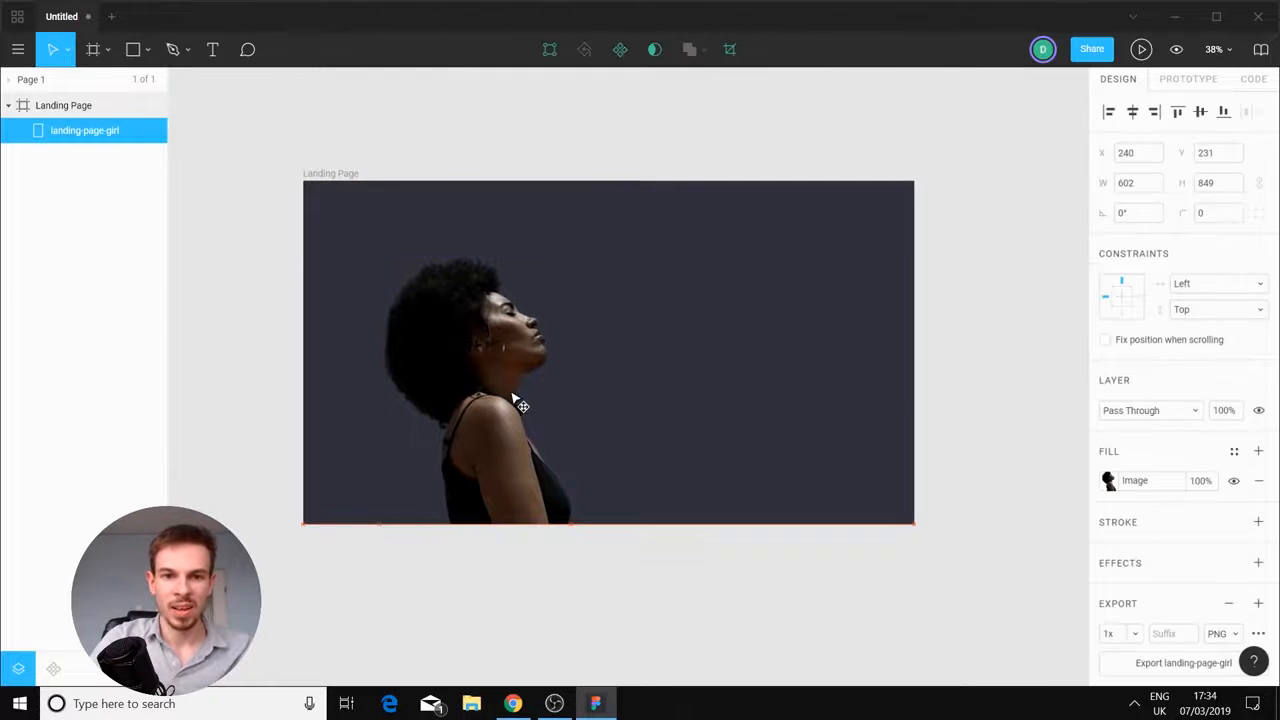
{"action": "left_click_drag", "start_coordinate": [518, 400], "coordinate": [529, 404]}
{"action": "left_click", "coordinate": [626, 466]}
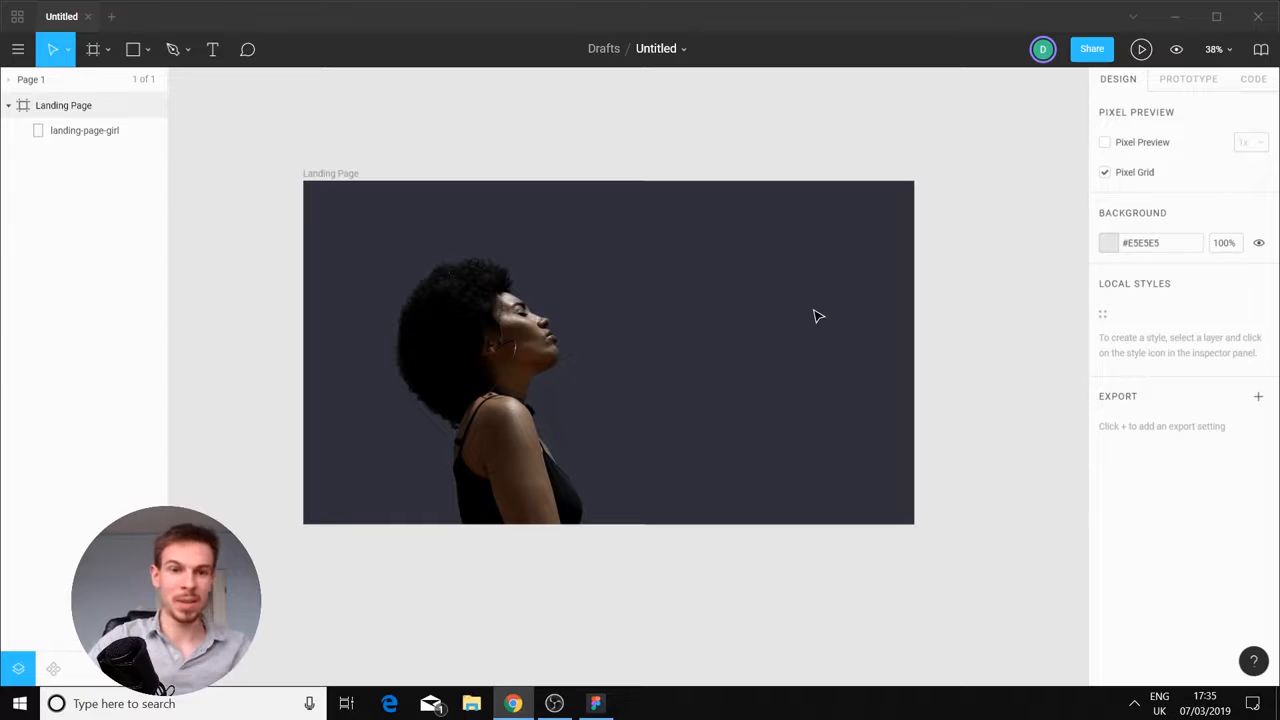
Add a text box about 791 × 213 to the right of the woman reading "Feel The Music"
{"action": "left_click", "coordinate": [212, 49]}
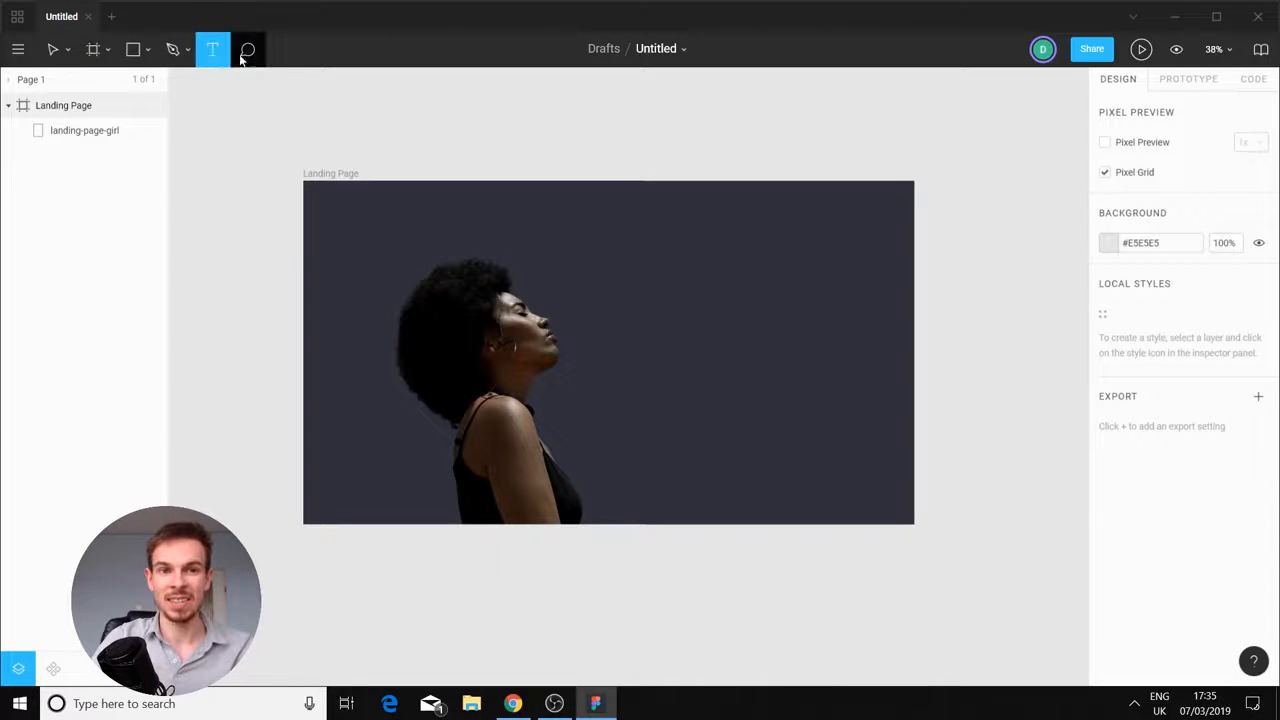
{"action": "left_click_drag", "start_coordinate": [642, 286], "coordinate": [894, 353]}
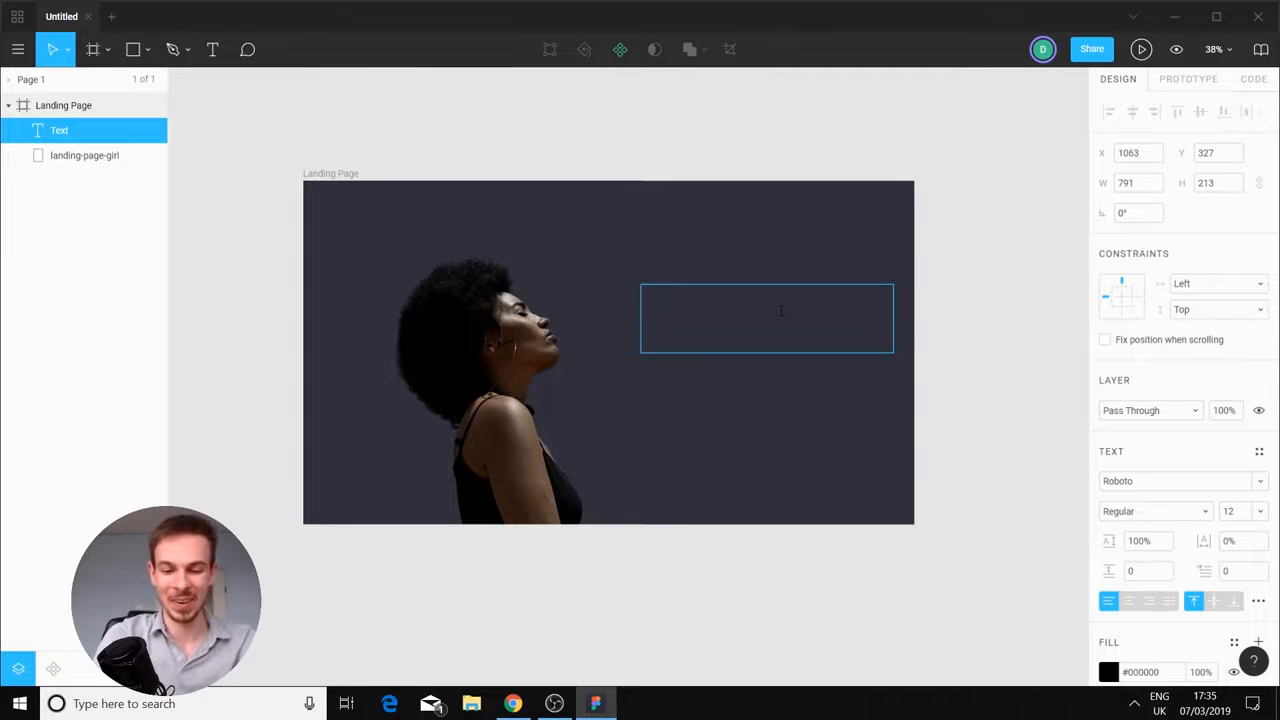
{"action": "type", "text": "F"}
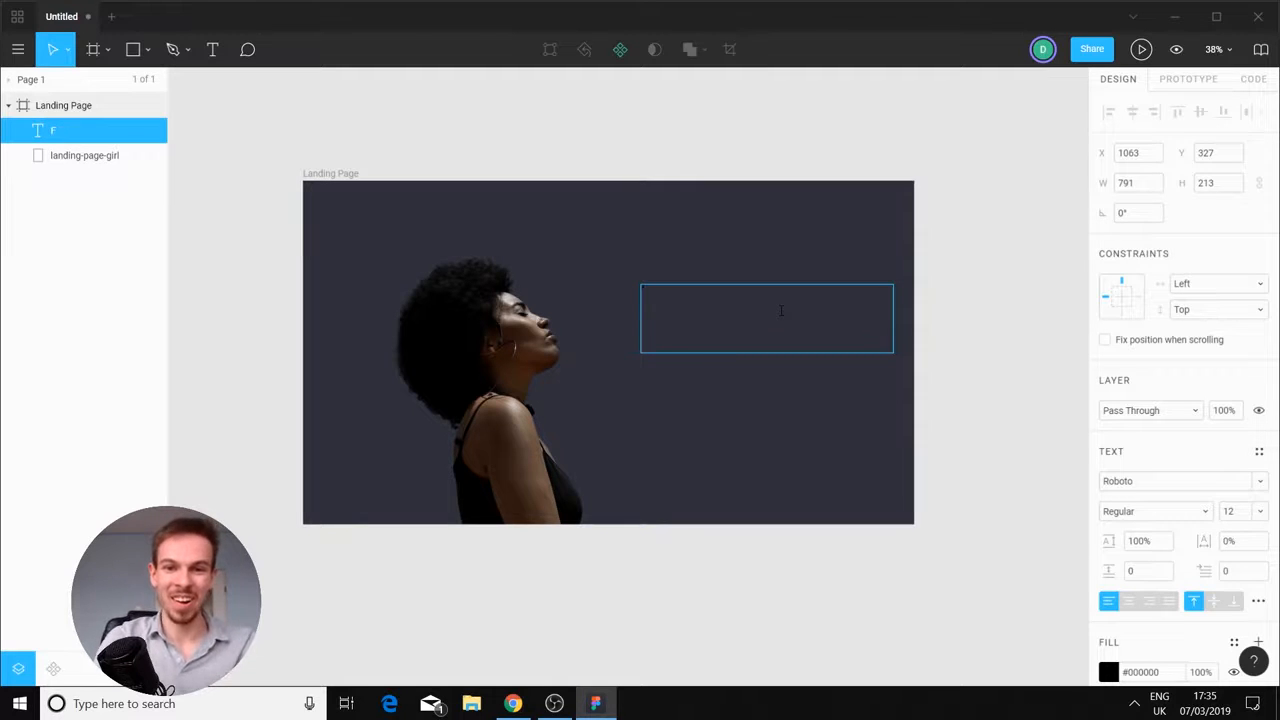
{"action": "scroll", "coordinate": [774, 308], "scroll_direction": "up", "scroll_amount": 3}
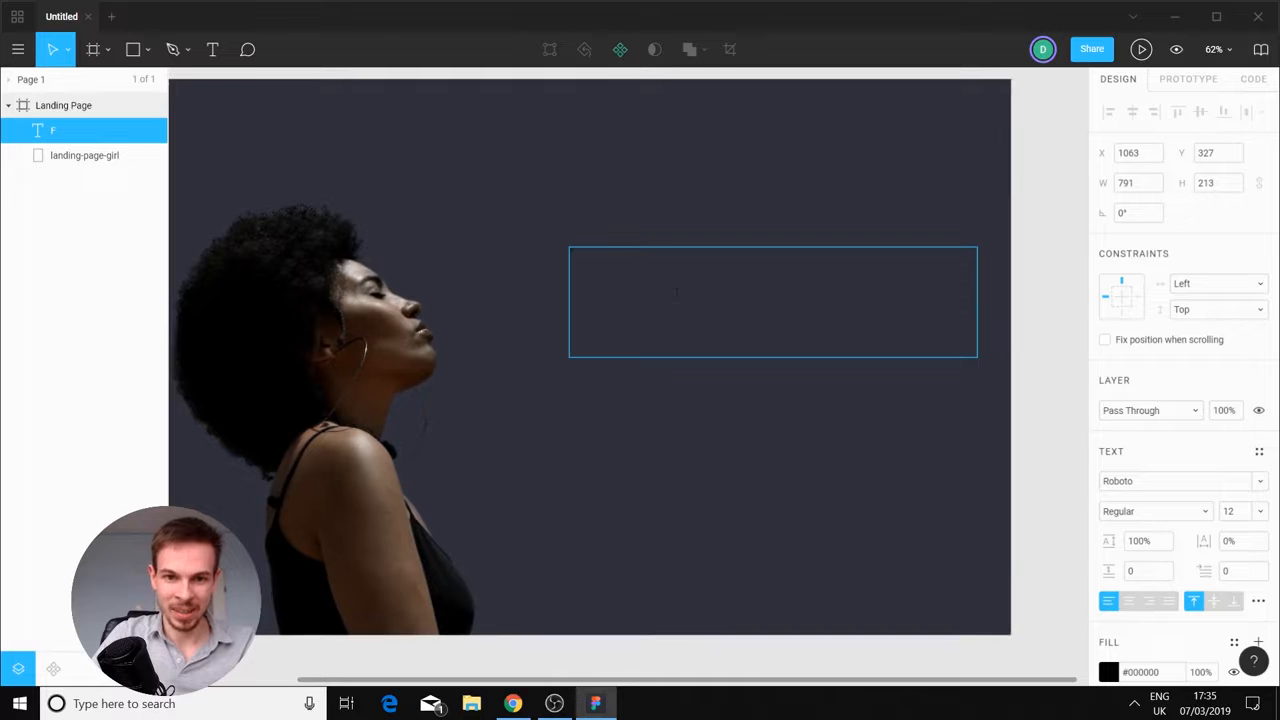
{"action": "type", "text": "ee"}
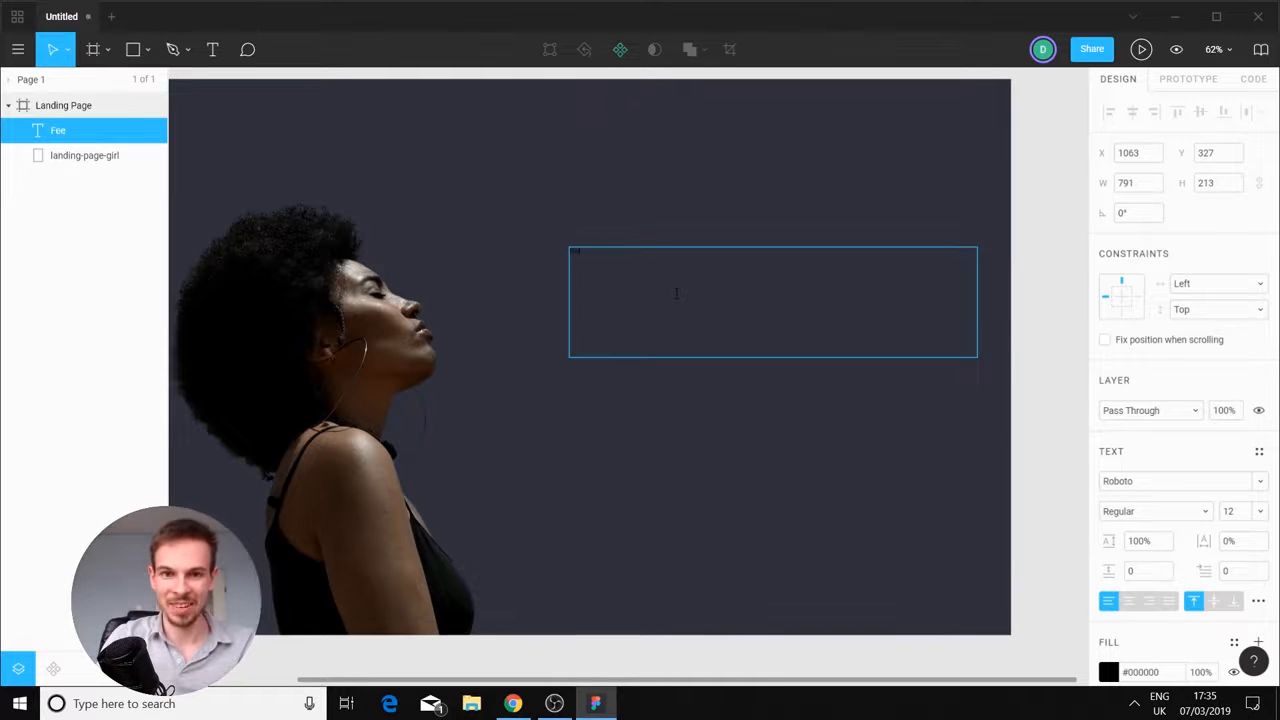
{"action": "type", "text": "l The"}
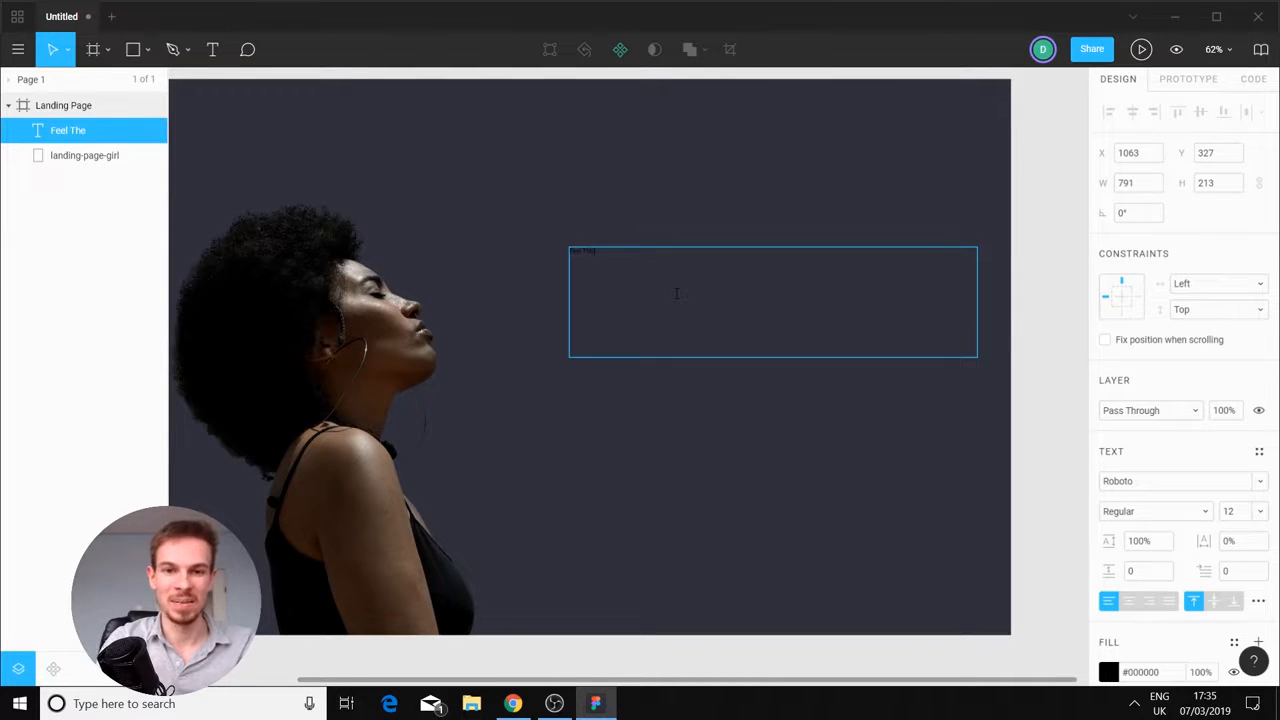
{"action": "type", "text": " Music"}
Set the fill colour of the "Feel The Music" text to #FFFFFF
{"action": "left_click_drag", "start_coordinate": [612, 251], "coordinate": [585, 251]}
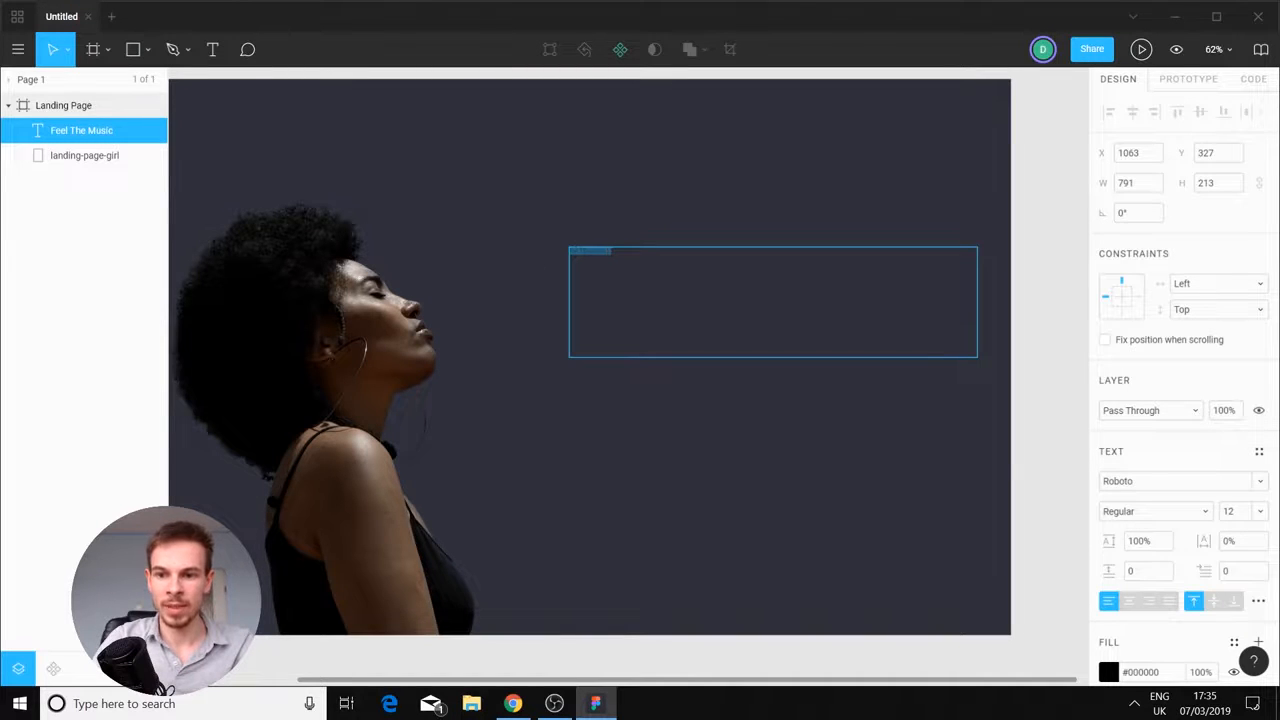
{"action": "left_click", "coordinate": [1116, 668]}
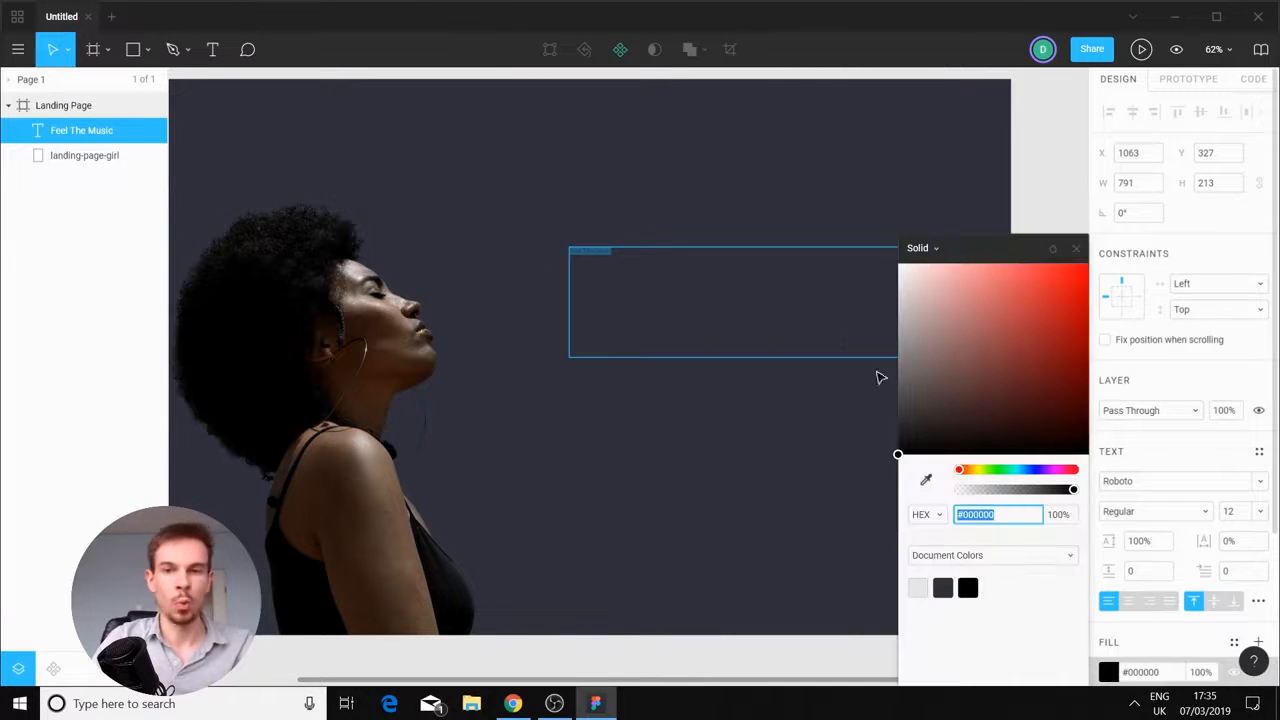
{"action": "type", "text": "ffffff"}
{"action": "key", "text": "Return"}
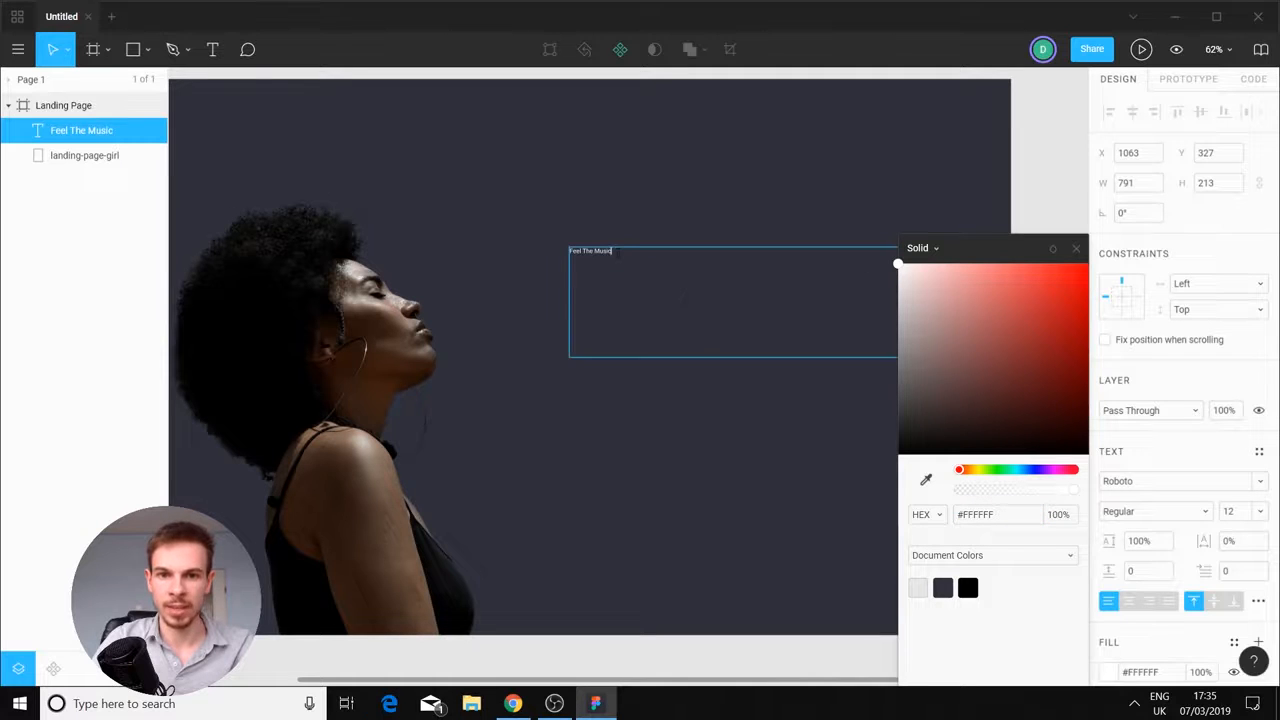
Set the font size of the whole "Feel The Music" text to 72
{"action": "left_click_drag", "start_coordinate": [618, 253], "coordinate": [515, 255]}
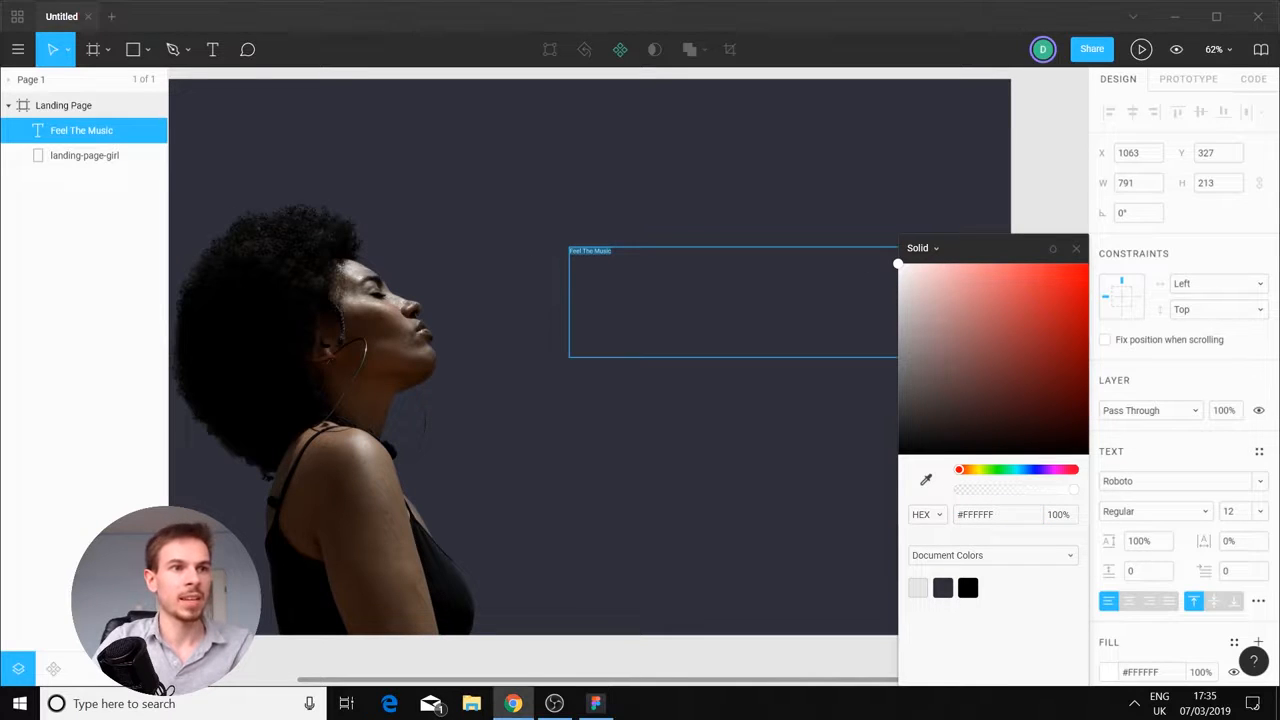
{"action": "left_click", "coordinate": [622, 254]}
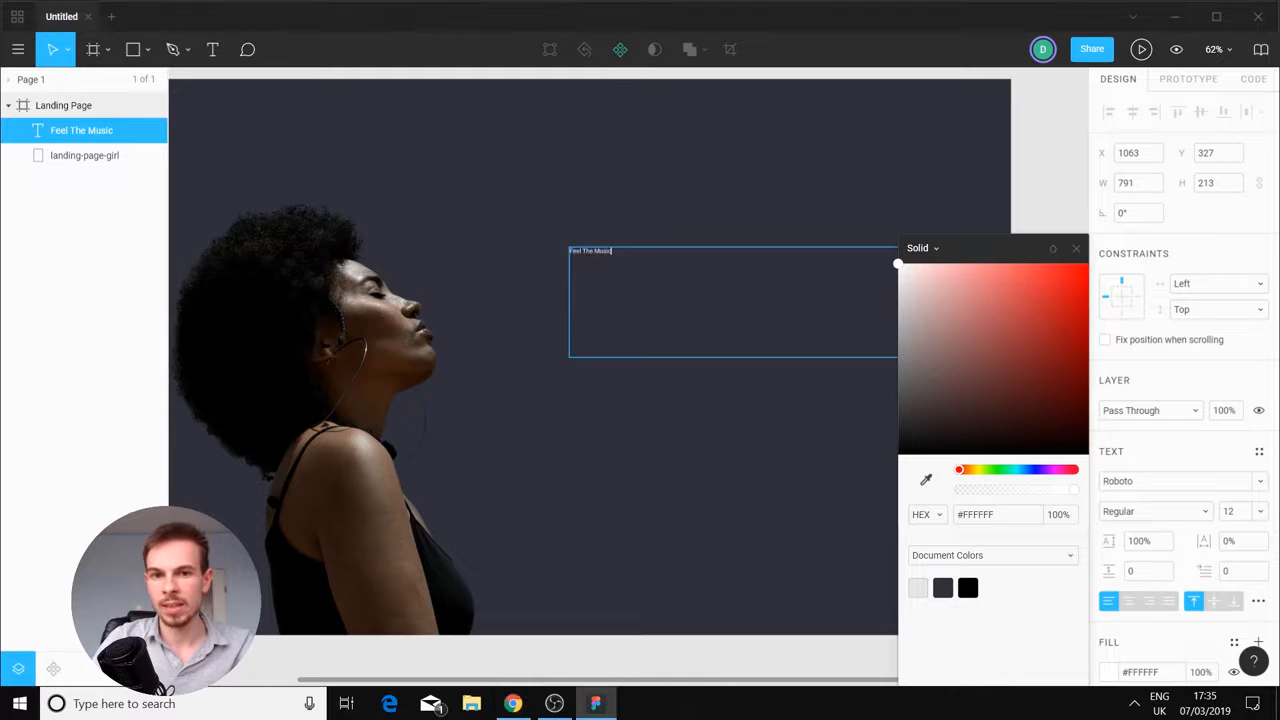
{"action": "key", "text": "ctrl+a"}
{"action": "left_click", "coordinate": [1259, 512]}
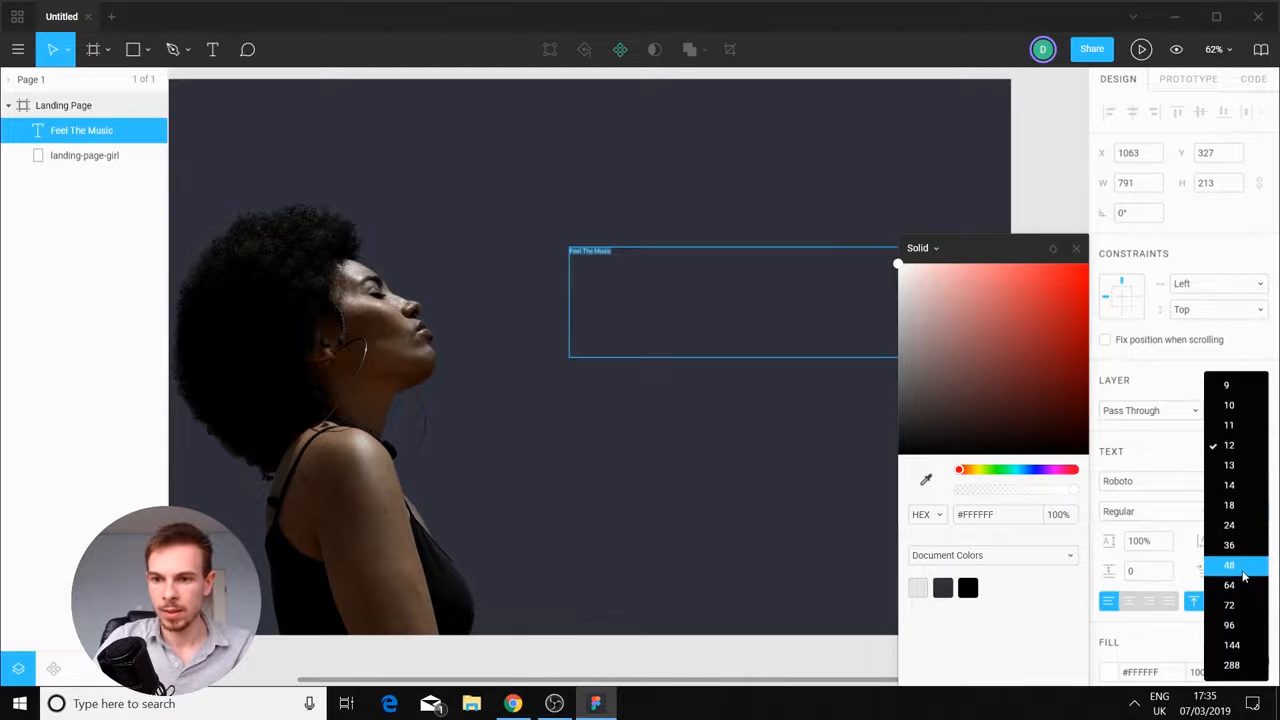
{"action": "left_click", "coordinate": [1244, 605]}
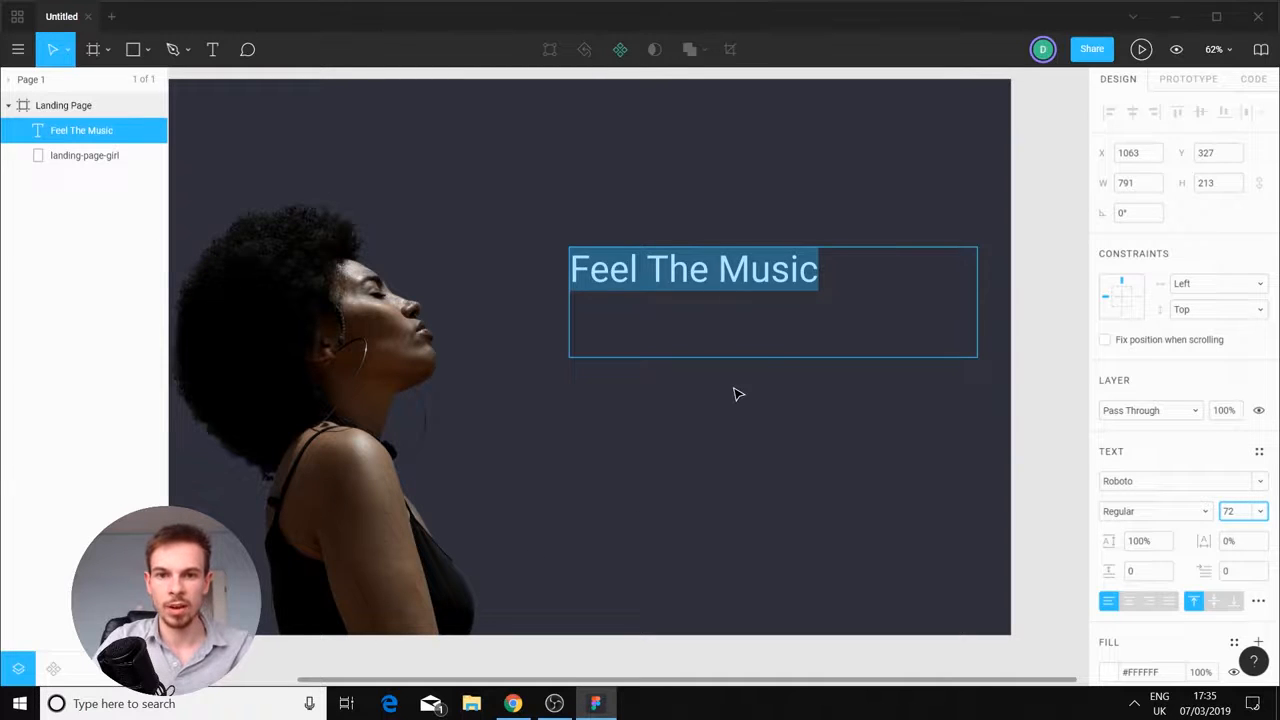
{"action": "key", "text": "Escape"}
{"action": "left_click", "coordinate": [800, 422]}
Duplicate the "Feel The Music" text below it at Y 473 and change the copy to "Stream over 20 thousand songs with one click"
{"action": "left_click", "coordinate": [713, 280]}
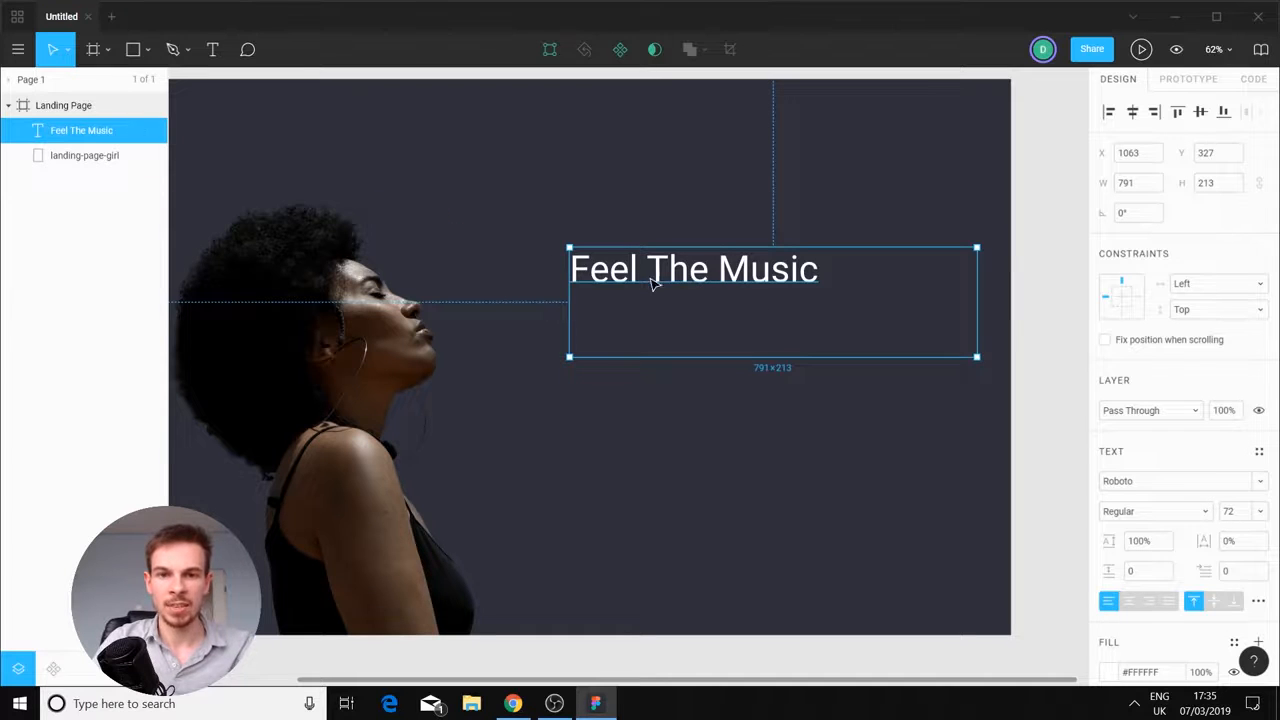
{"action": "left_click_drag", "start_coordinate": [652, 283], "coordinate": [656, 350]}
{"action": "double_click", "coordinate": [656, 350]}
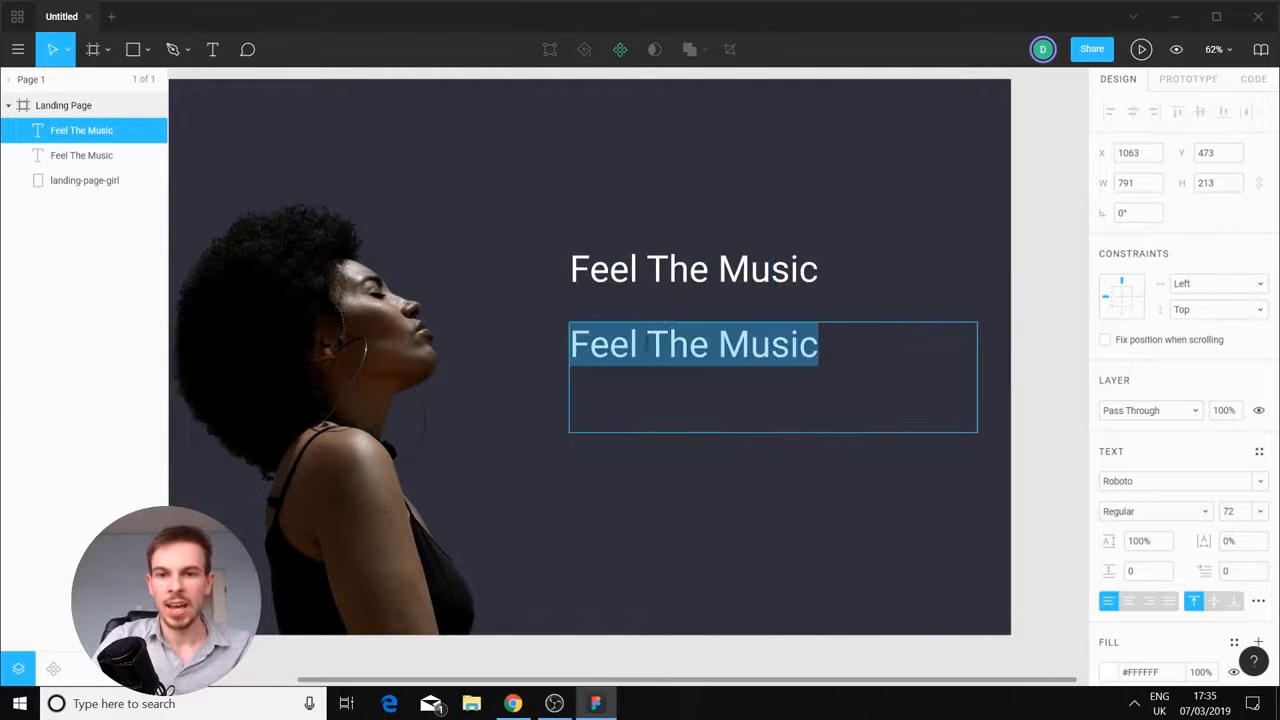
{"action": "key", "text": "BackSpace"}
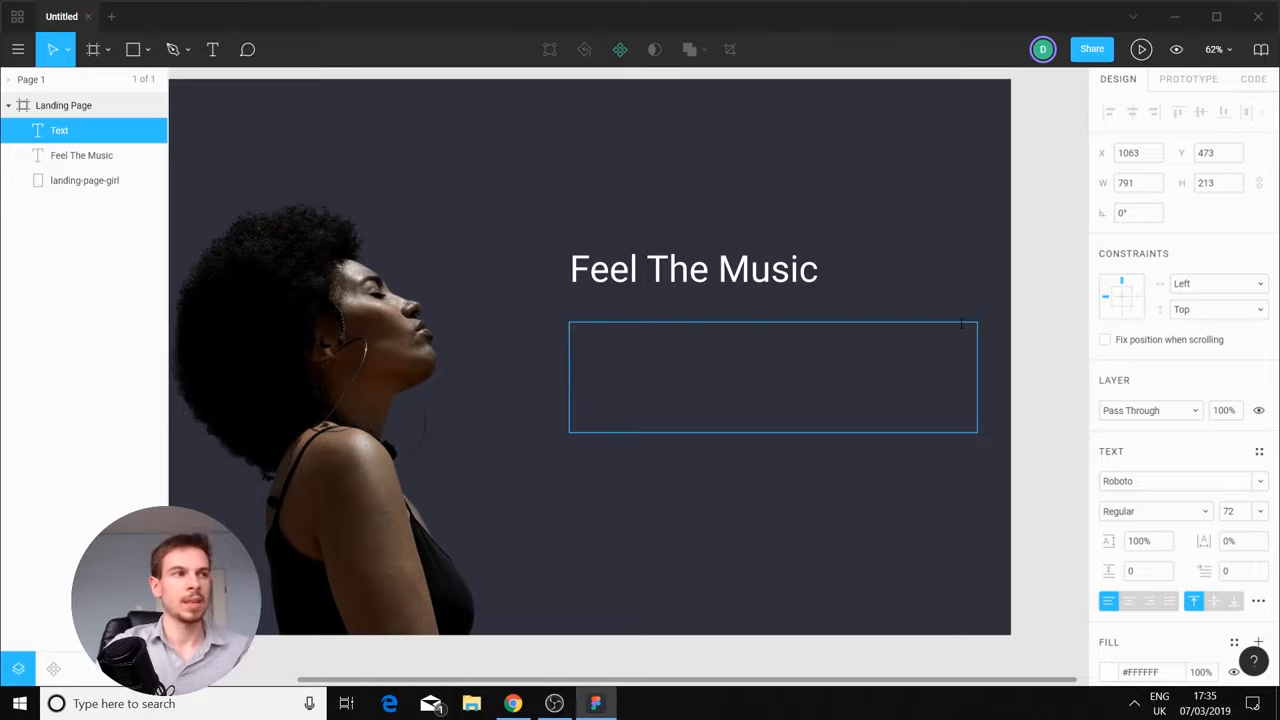
{"action": "type", "text": "Stream "}
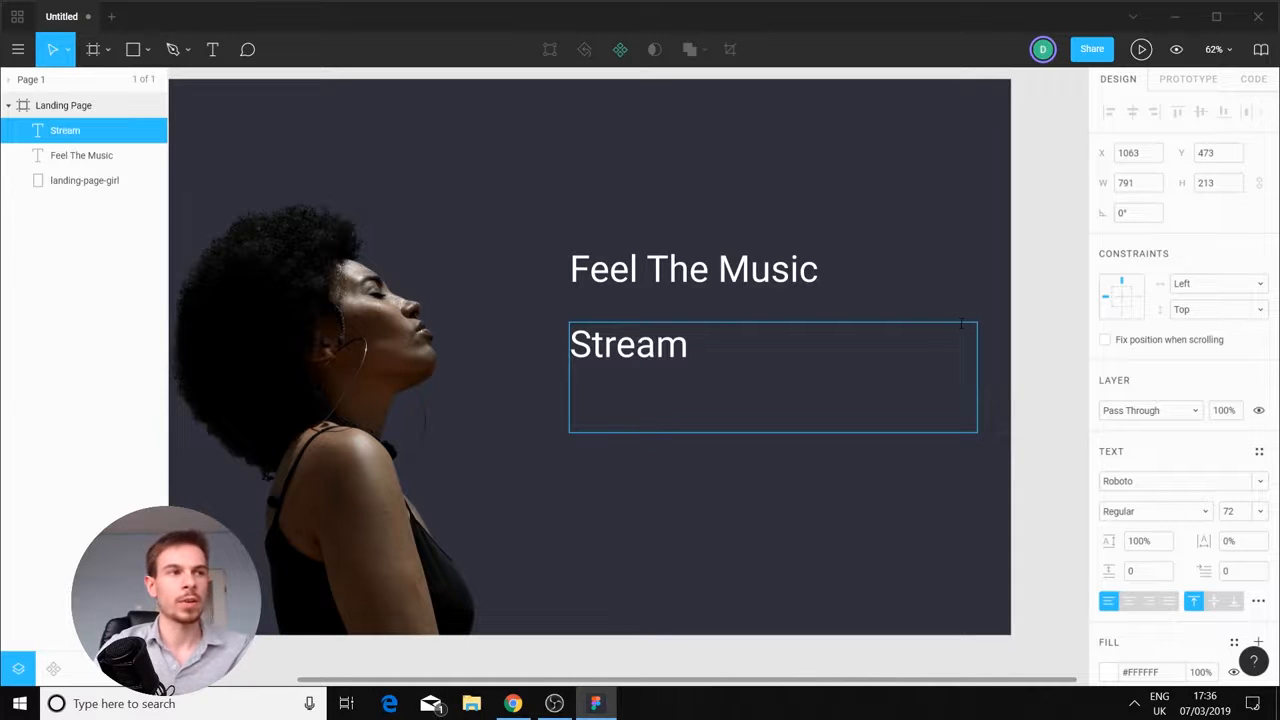
{"action": "type", "text": "over 20 thou"}
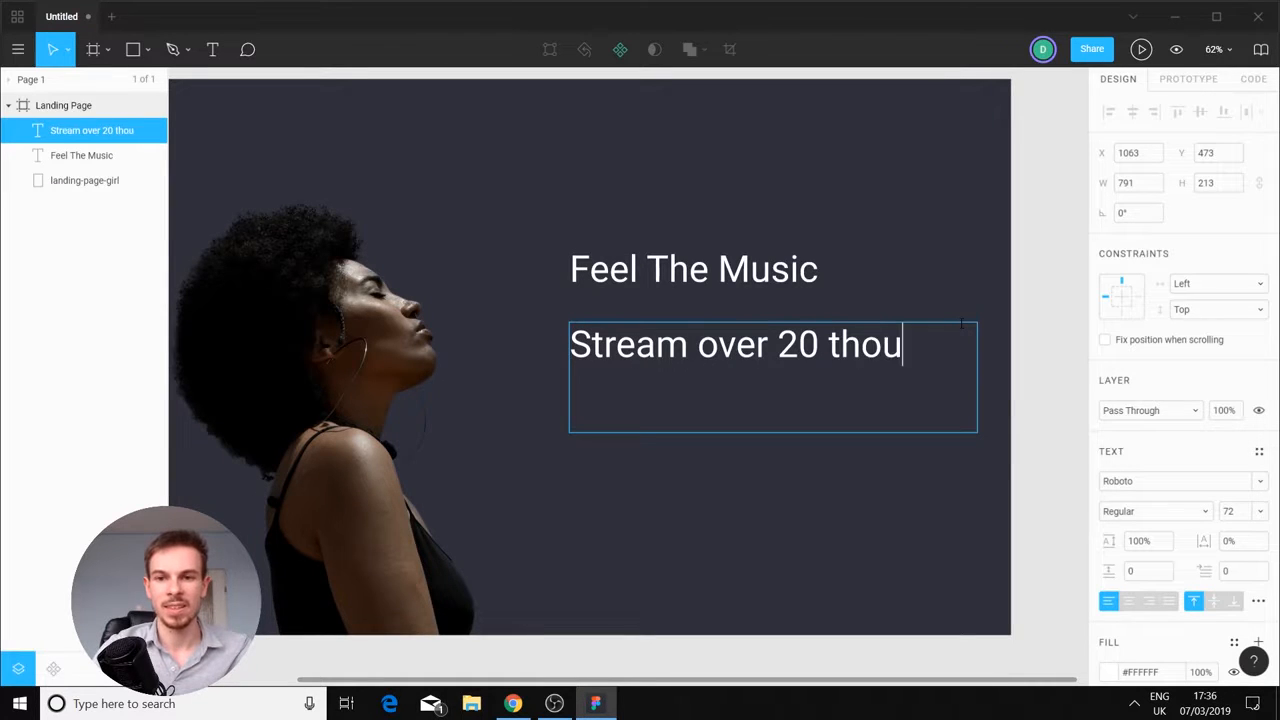
{"action": "type", "text": "sand"}
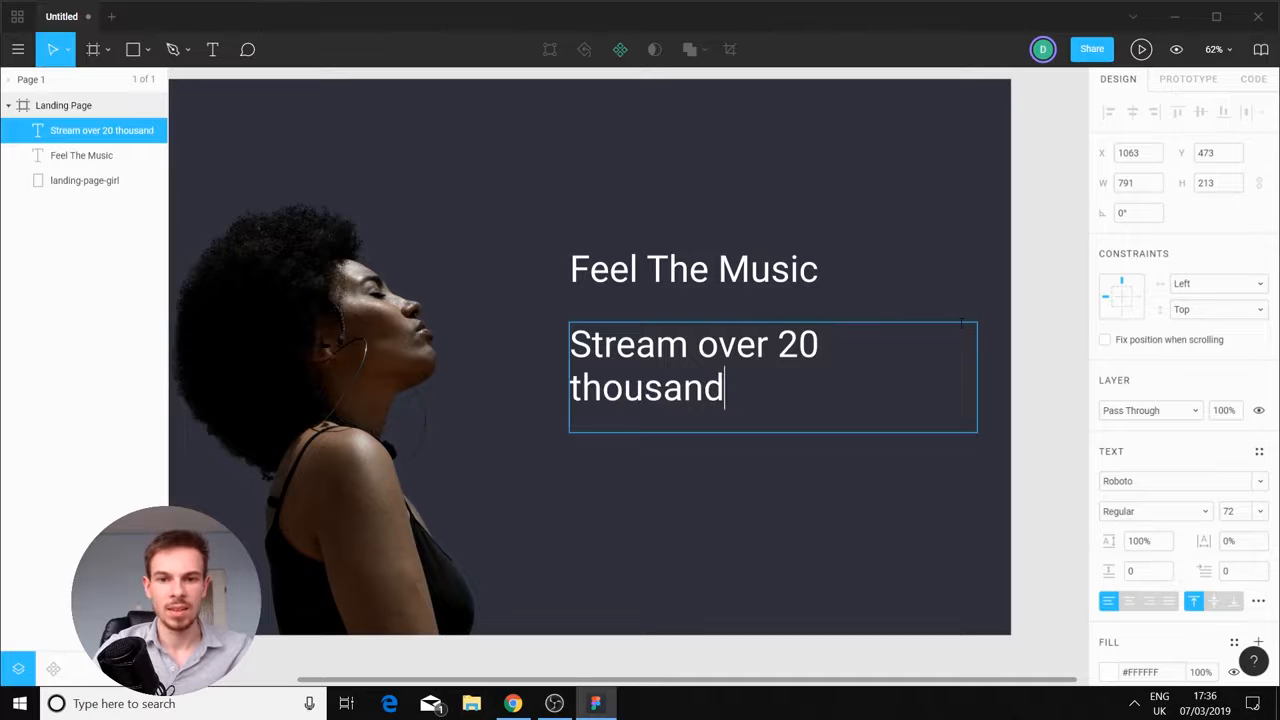
{"action": "key", "text": "BackSpace"}
{"action": "key", "text": "BackSpace"}
{"action": "key", "text": "BackSpace"}
{"action": "key", "text": "BackSpace"}
{"action": "key", "text": "BackSpace"}
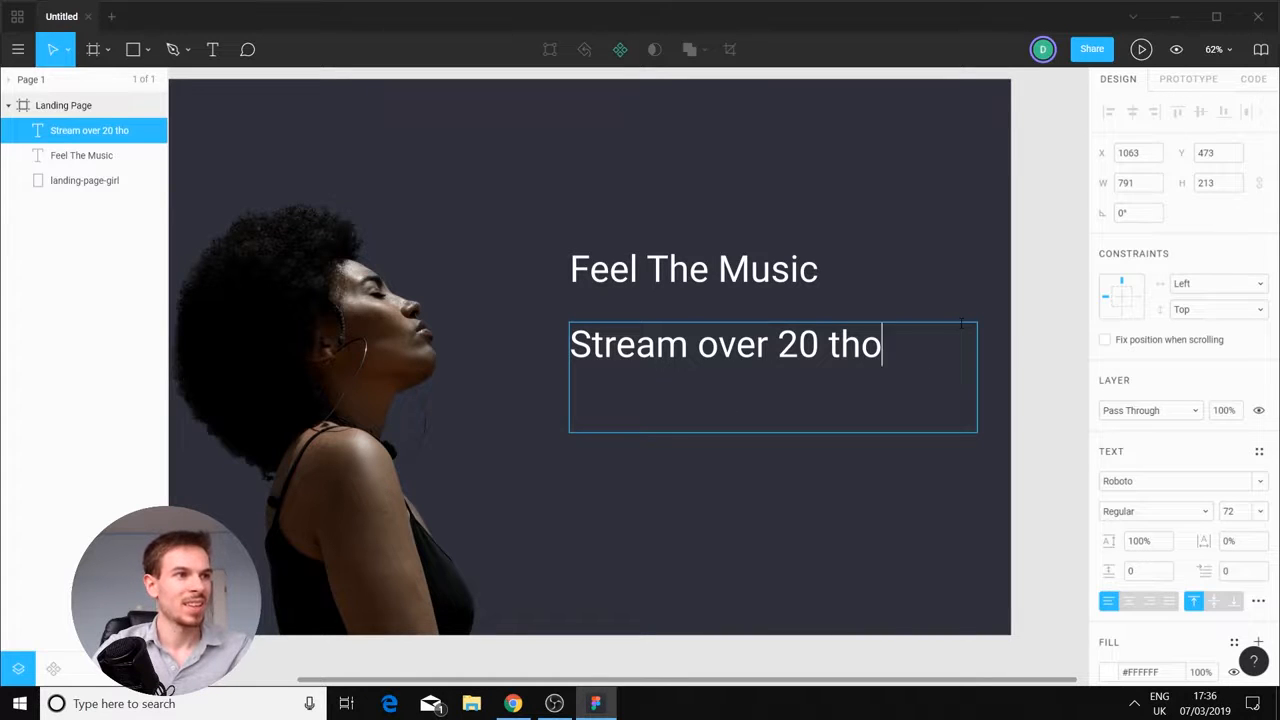
{"action": "type", "text": "usand so"}
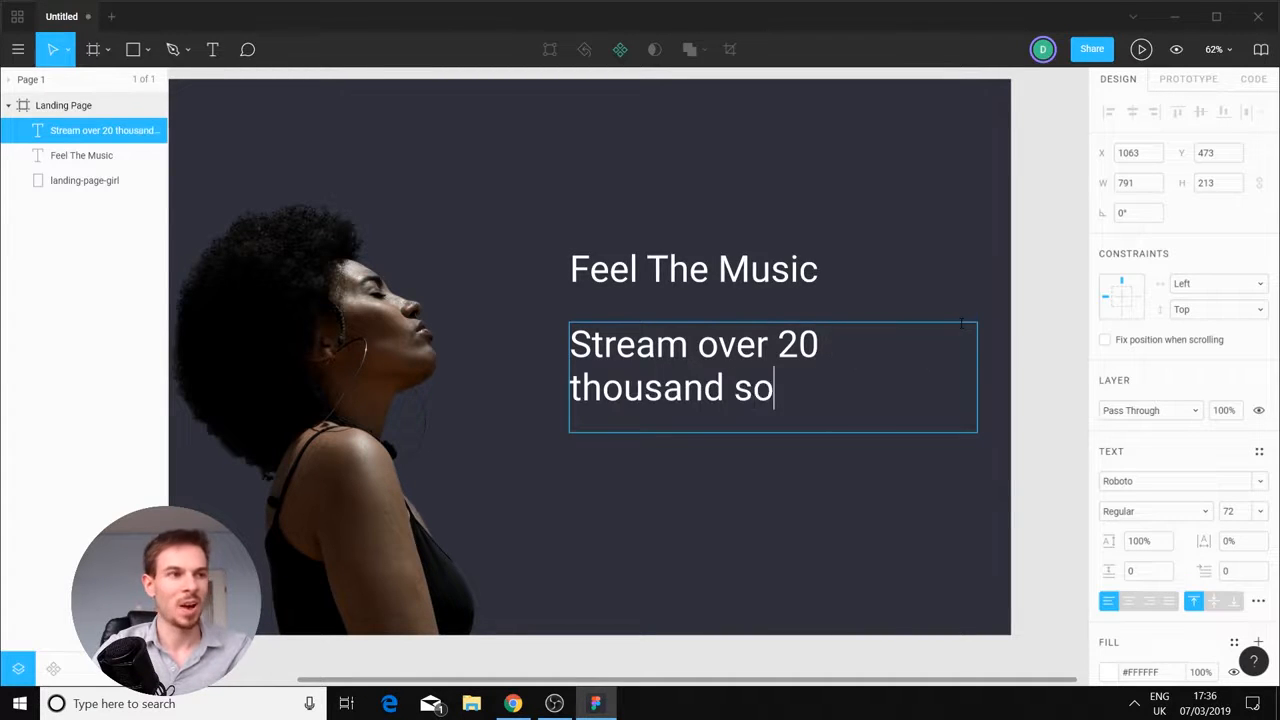
{"action": "type", "text": "ngs with one"}
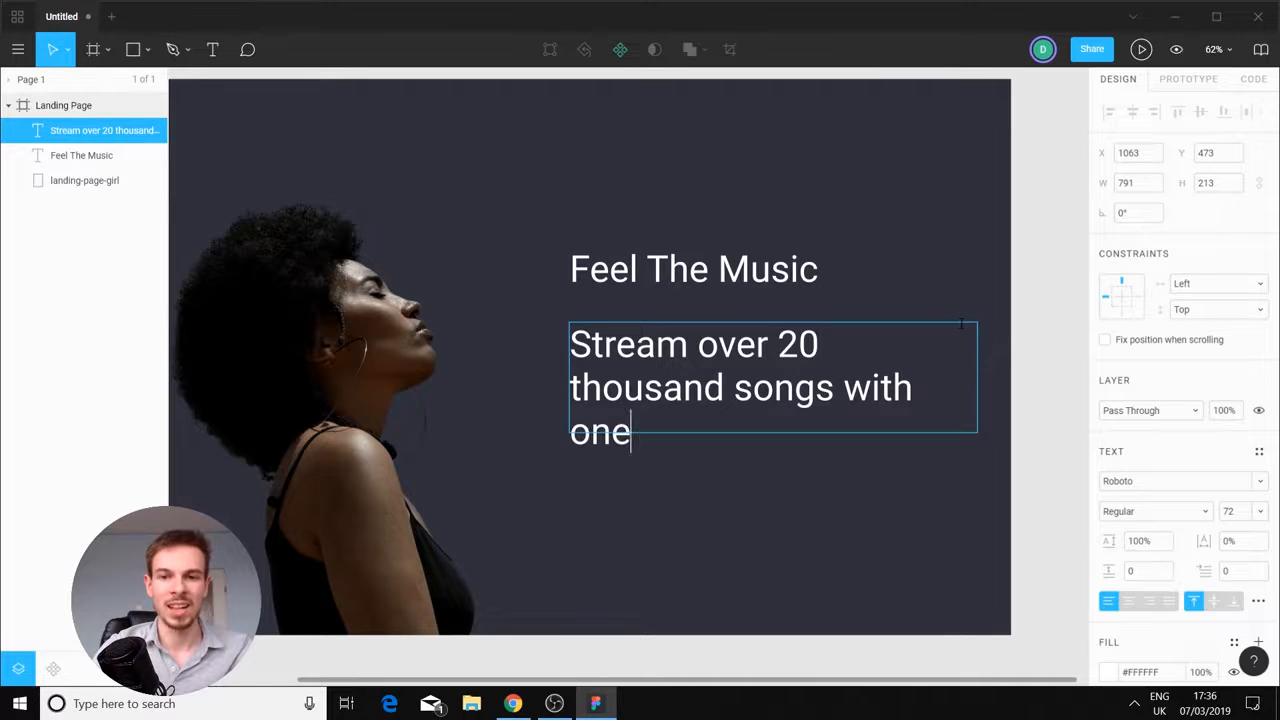
{"action": "type", "text": " click"}
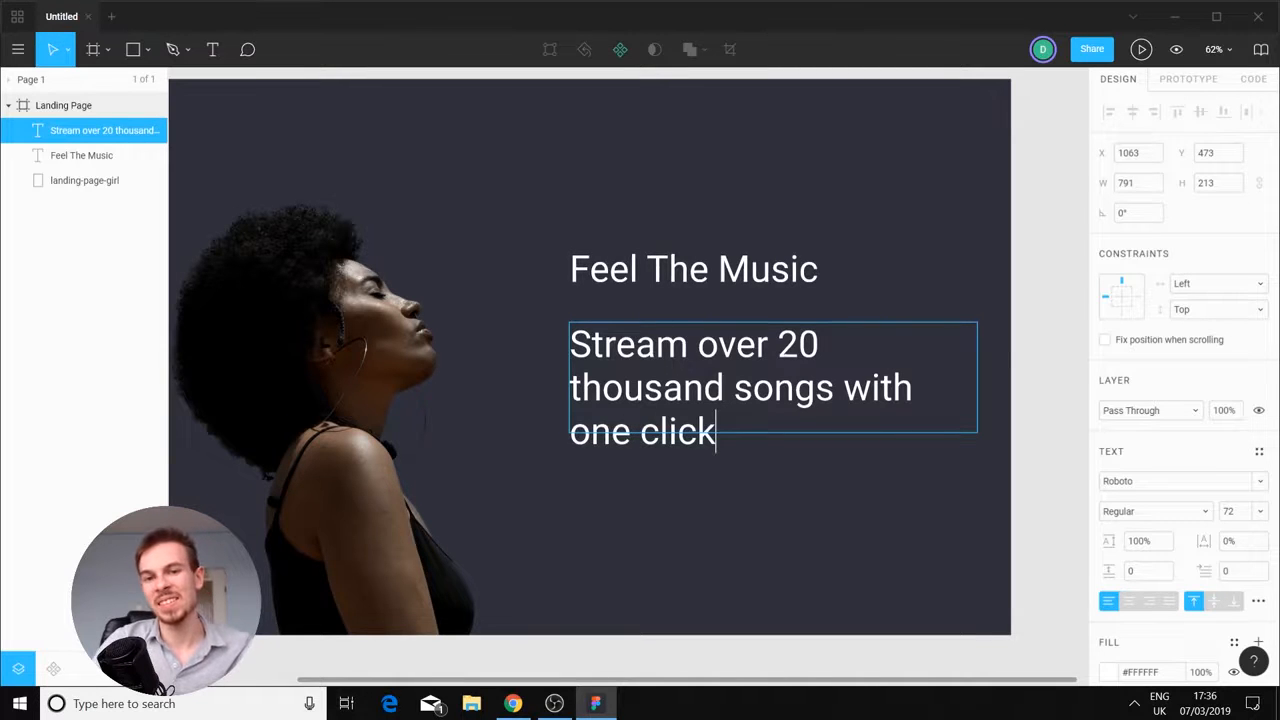
{"action": "key", "text": "Escape"}
{"action": "key", "text": "Escape"}
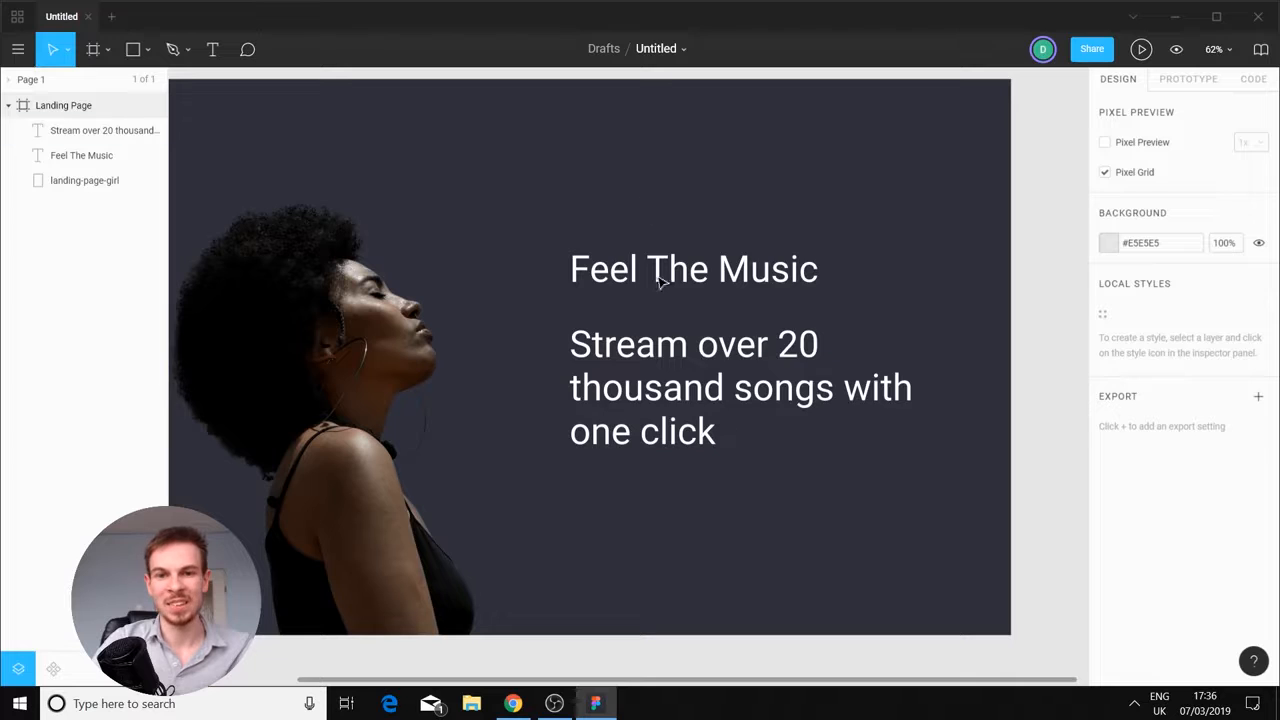
Set the font size of the "Stream over 20 thousand songs with one click" text to 36
{"action": "key", "text": "alt+Tab"}
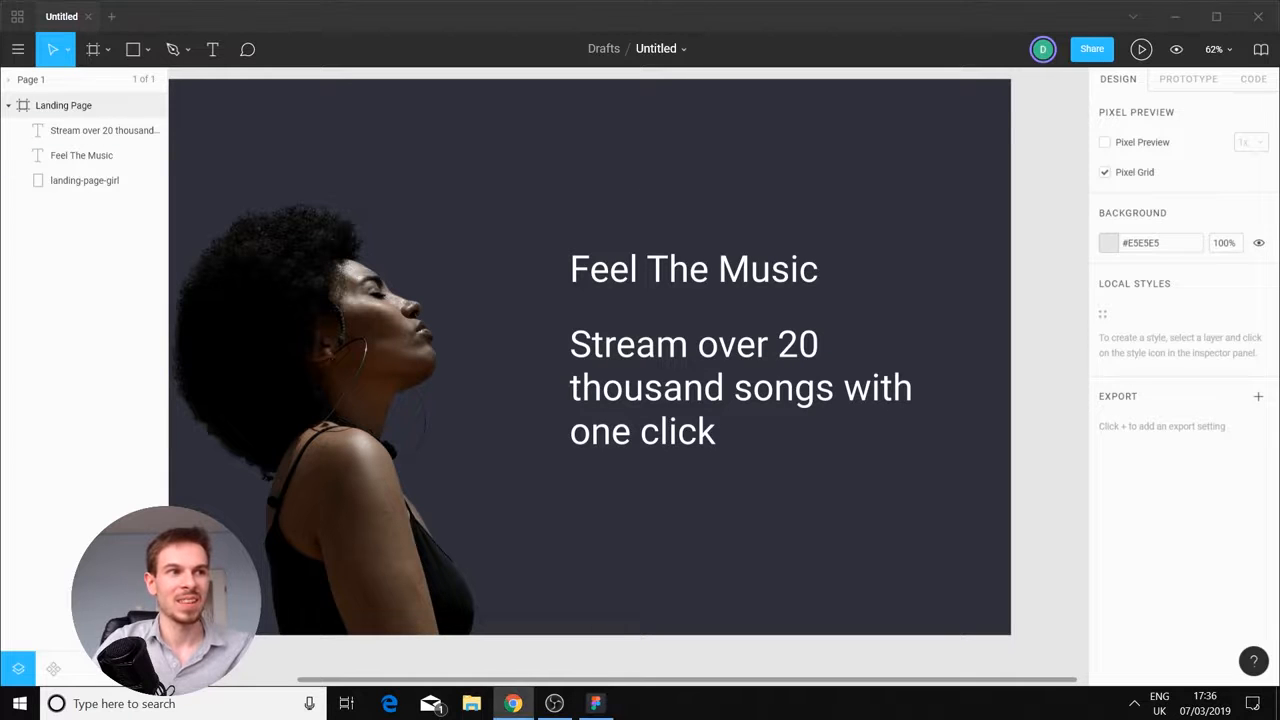
{"action": "left_click", "coordinate": [800, 415]}
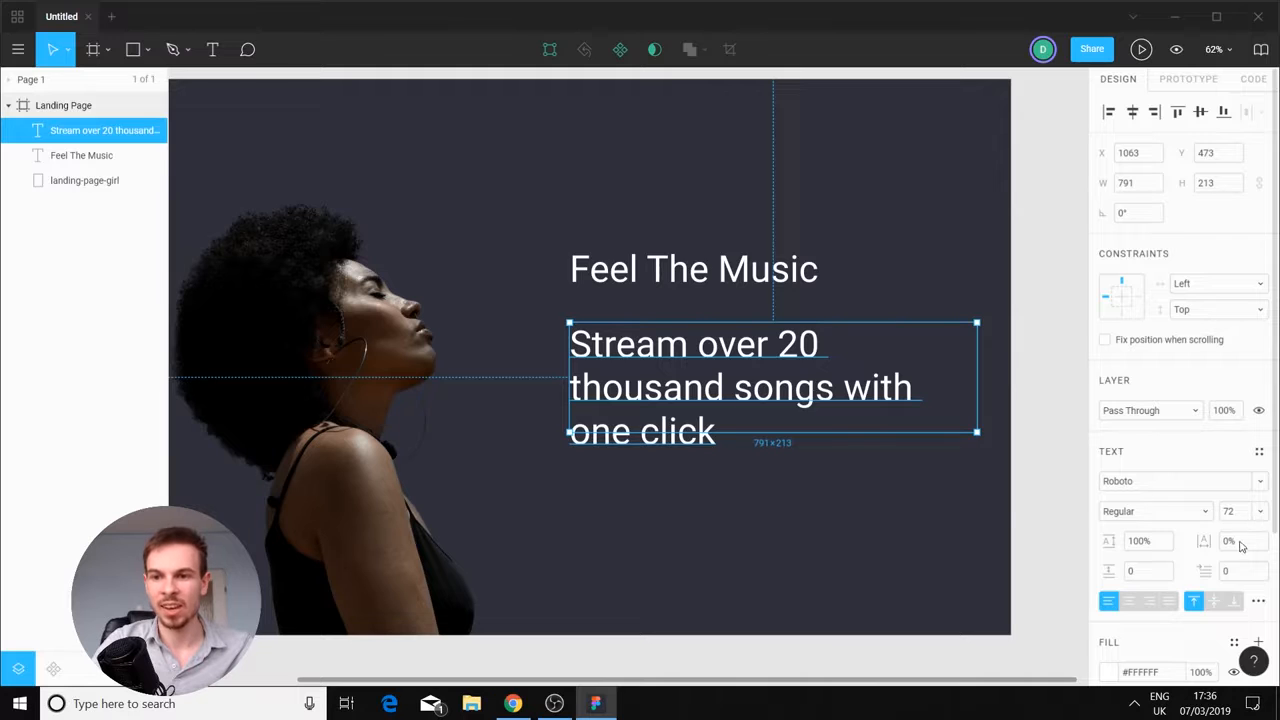
{"action": "left_click", "coordinate": [1260, 512]}
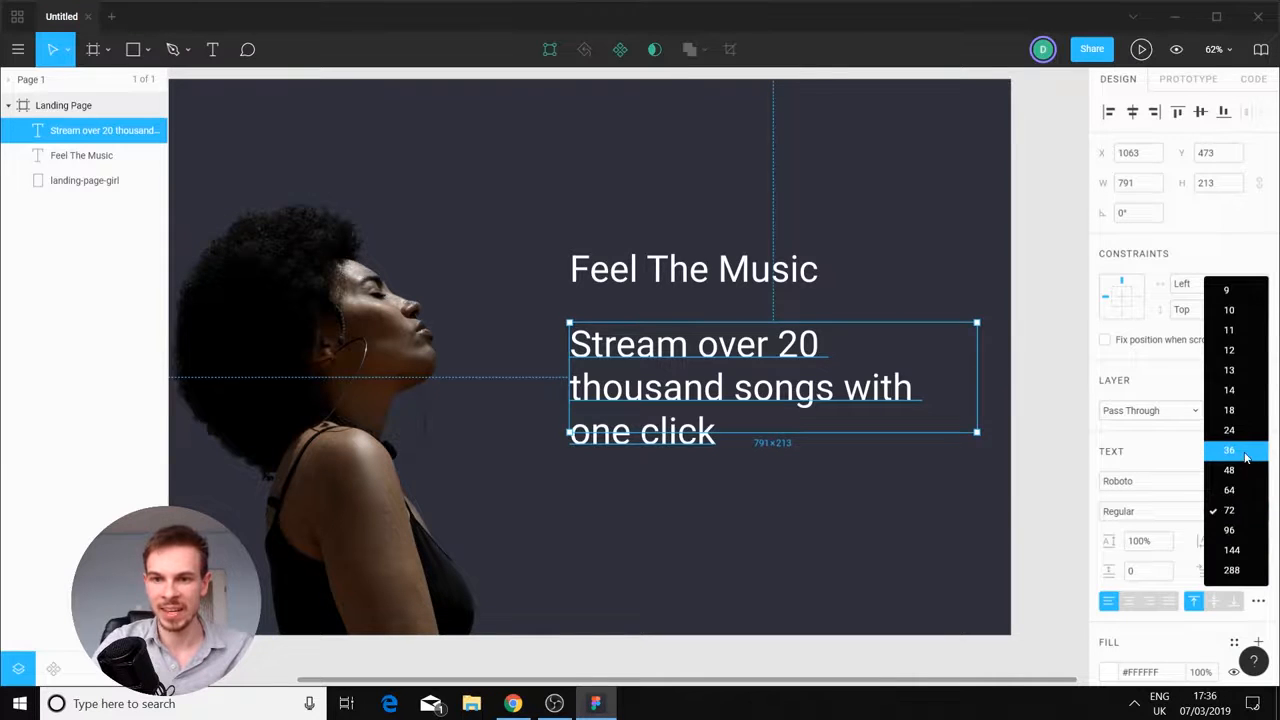
{"action": "left_click", "coordinate": [1229, 451]}
{"action": "left_click", "coordinate": [1016, 436]}
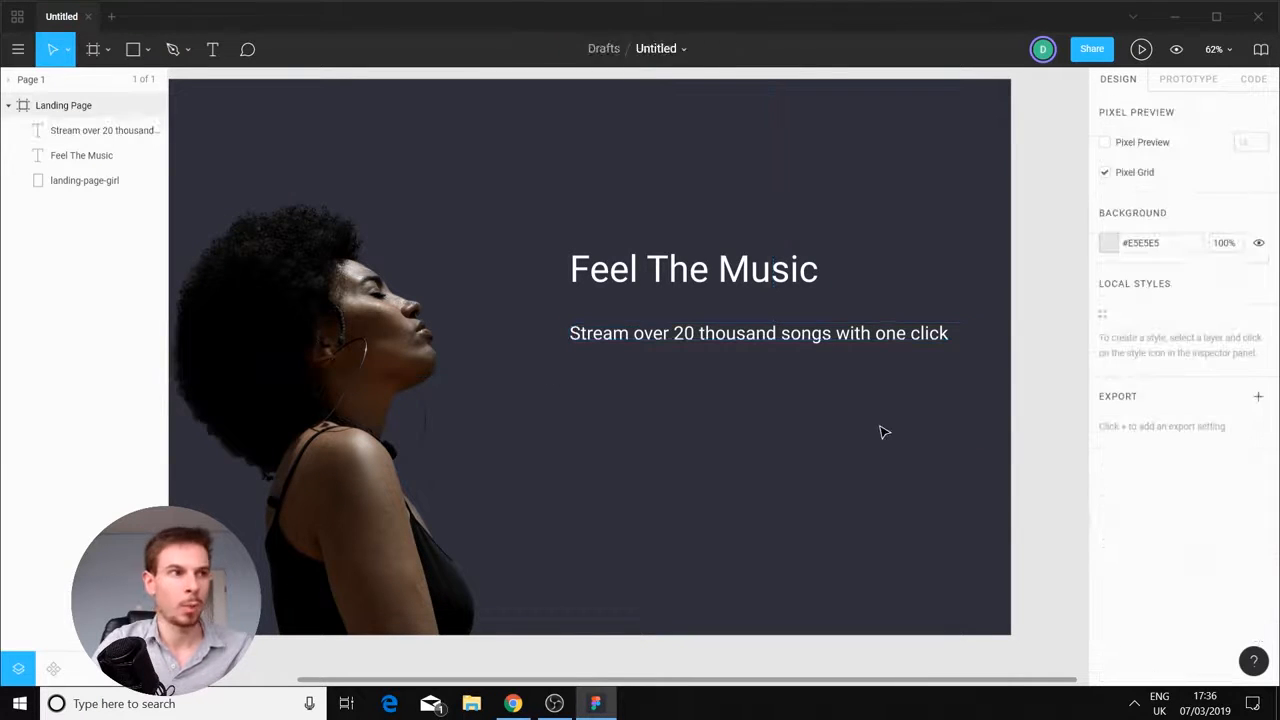
{"action": "left_click", "coordinate": [552, 713]}
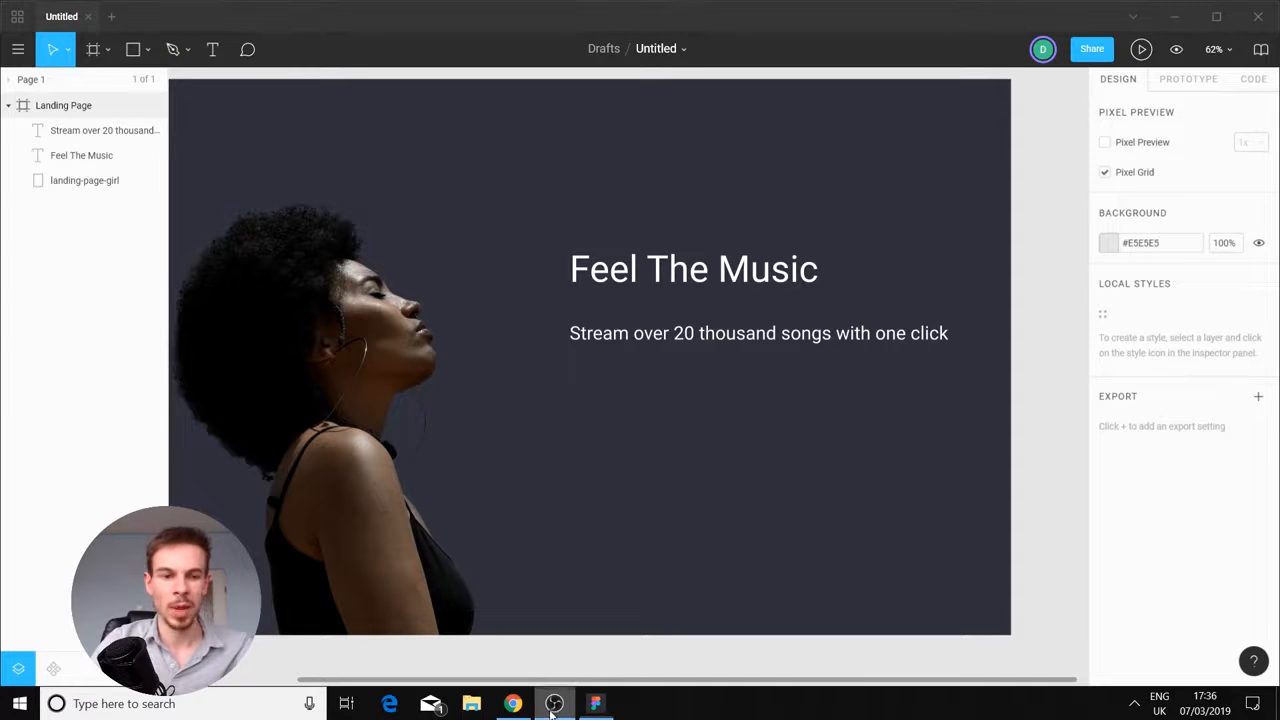
{"action": "left_click", "coordinate": [940, 474]}
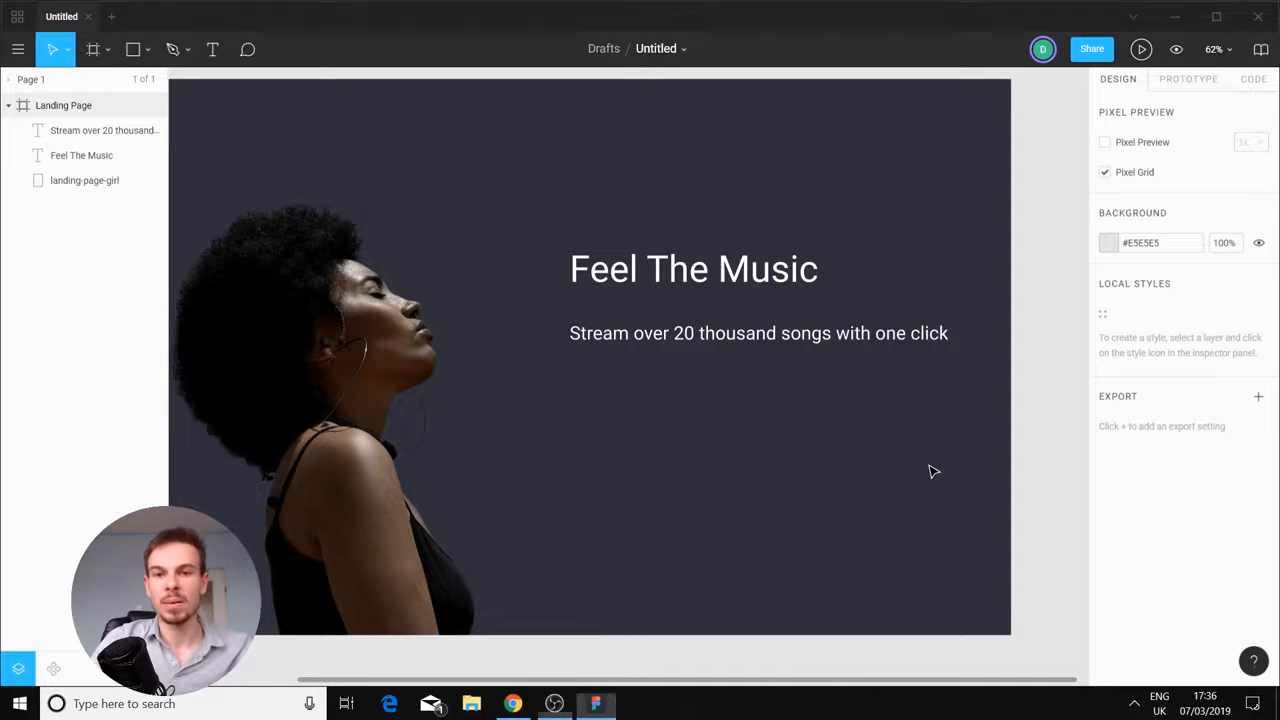
{"action": "key", "text": "alt+Tab"}
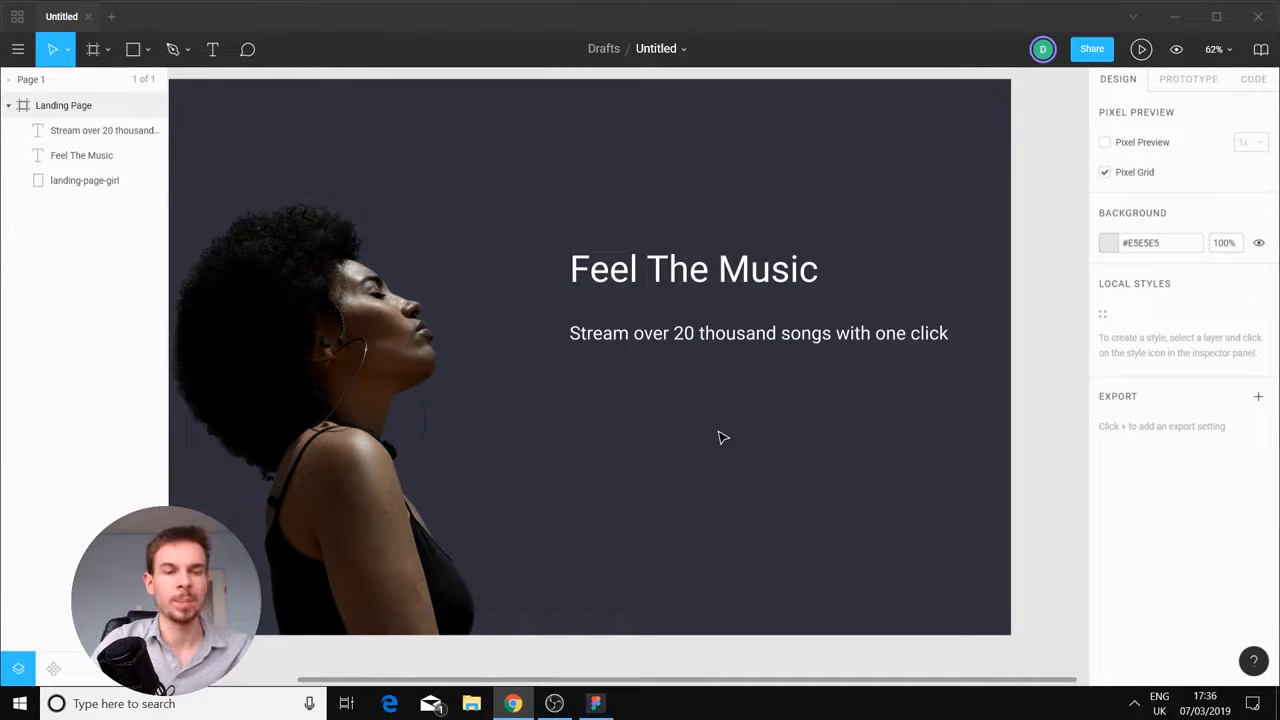
Draw a button rectangle about 208 × 89 below the tagline at about X 1070, Y 582
{"action": "left_click", "coordinate": [132, 48]}
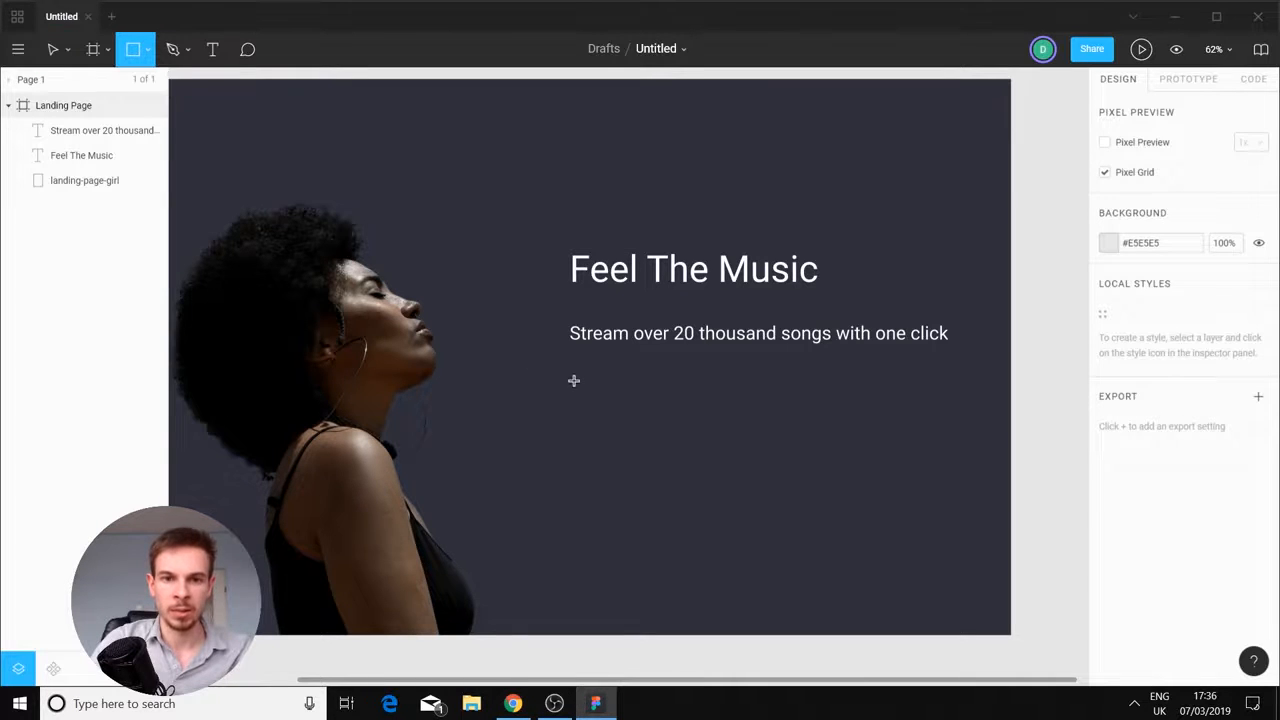
{"action": "left_click_drag", "start_coordinate": [572, 378], "coordinate": [682, 425]}
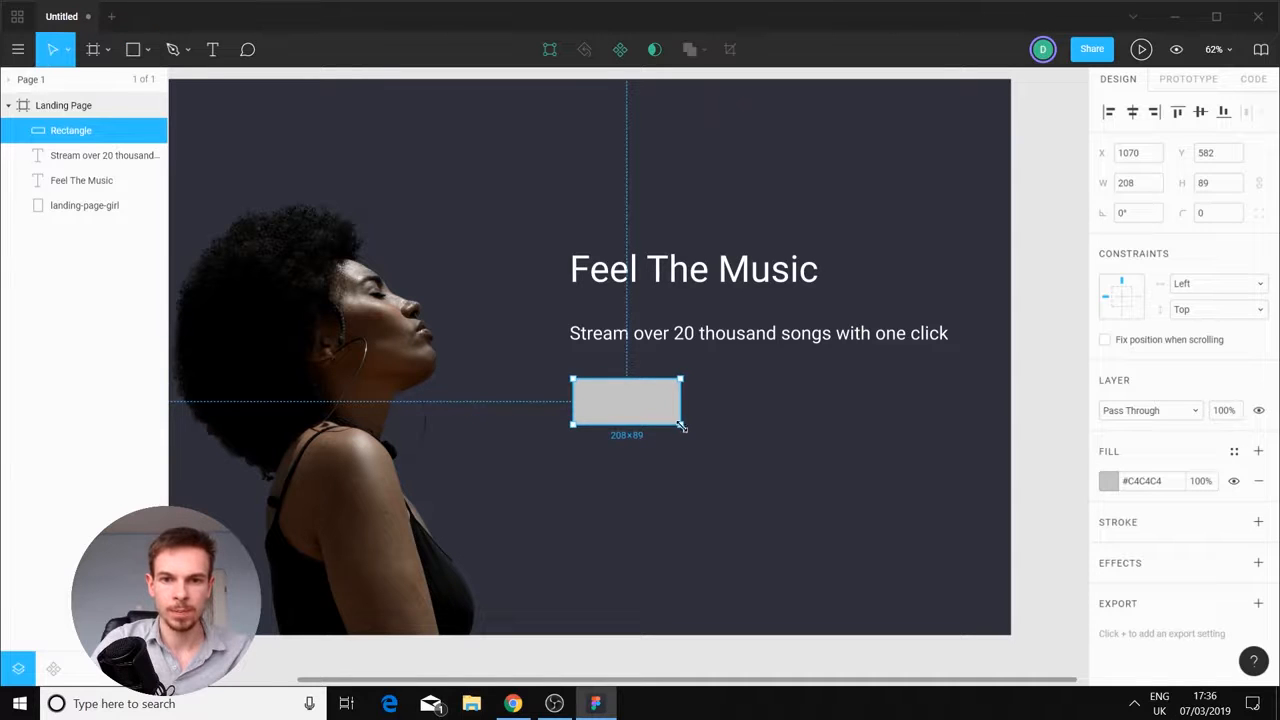
{"action": "key", "text": "alt+Tab"}
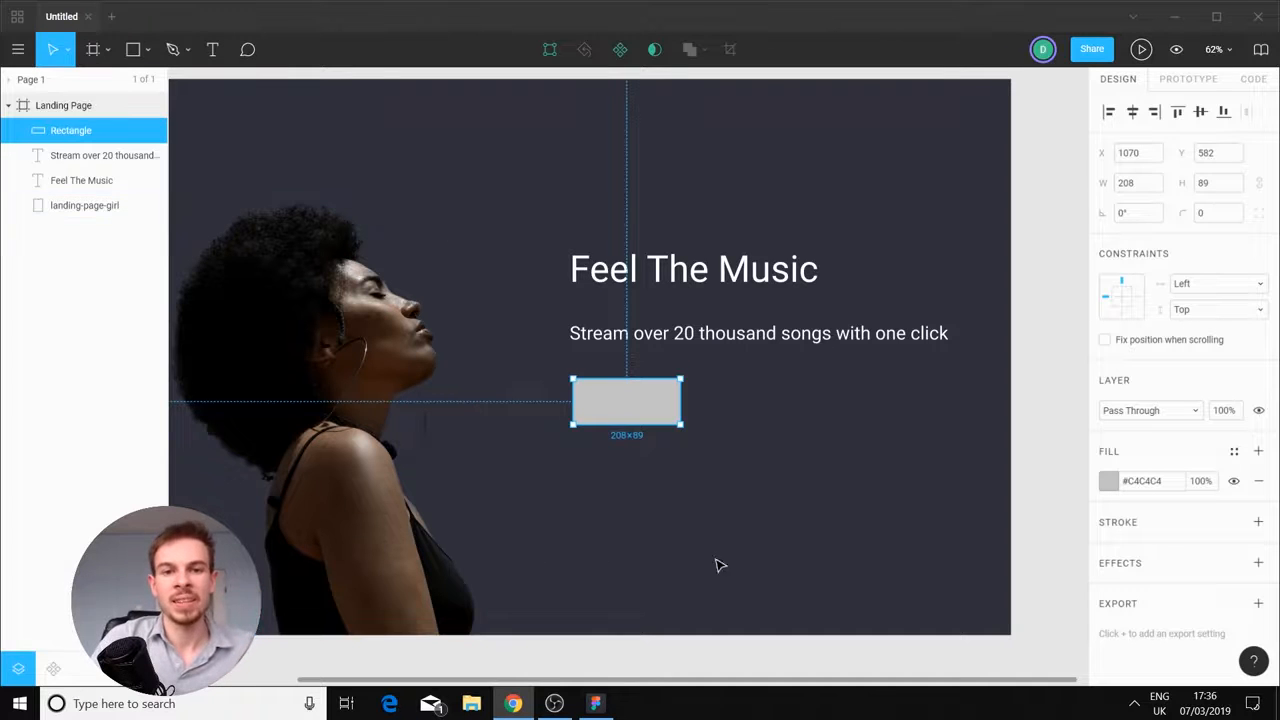
Set the fill colour of the rectangle below the tagline to #1762A7
{"action": "left_click_drag", "start_coordinate": [500, 392], "coordinate": [545, 412]}
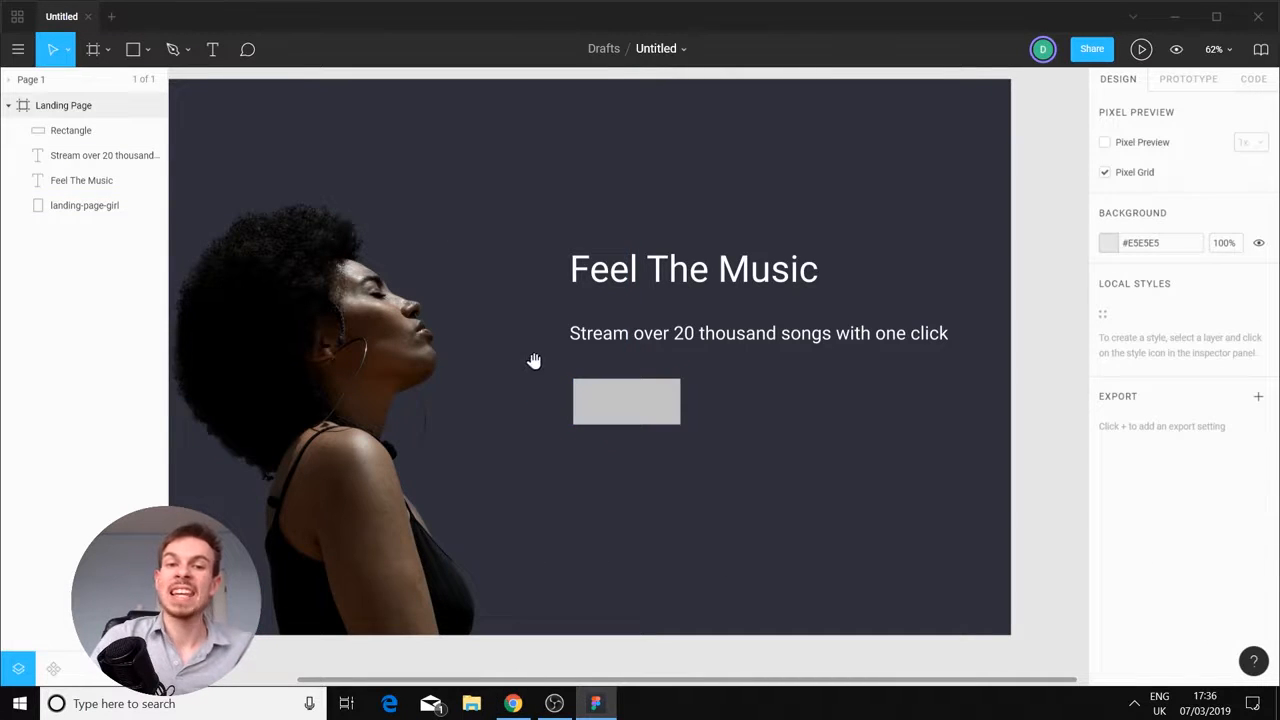
{"action": "left_click_drag", "start_coordinate": [529, 360], "coordinate": [614, 357]}
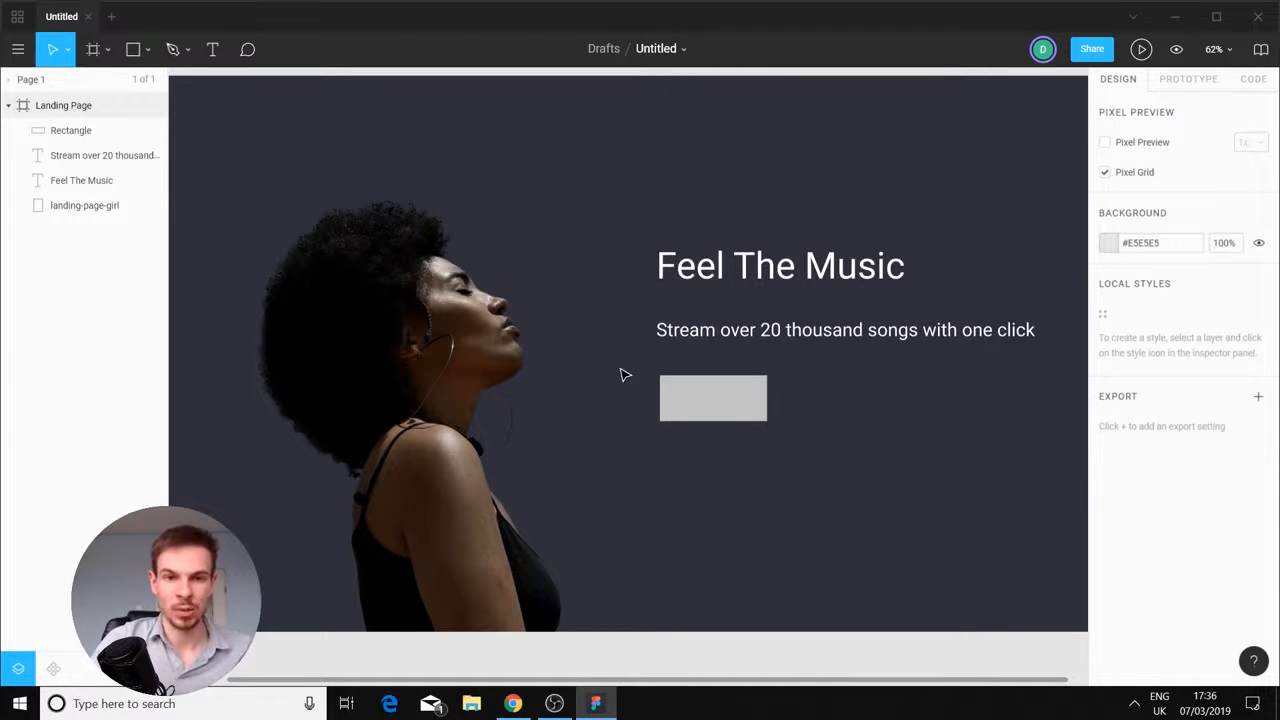
{"action": "scroll", "coordinate": [622, 381], "scroll_direction": "down", "scroll_amount": 3}
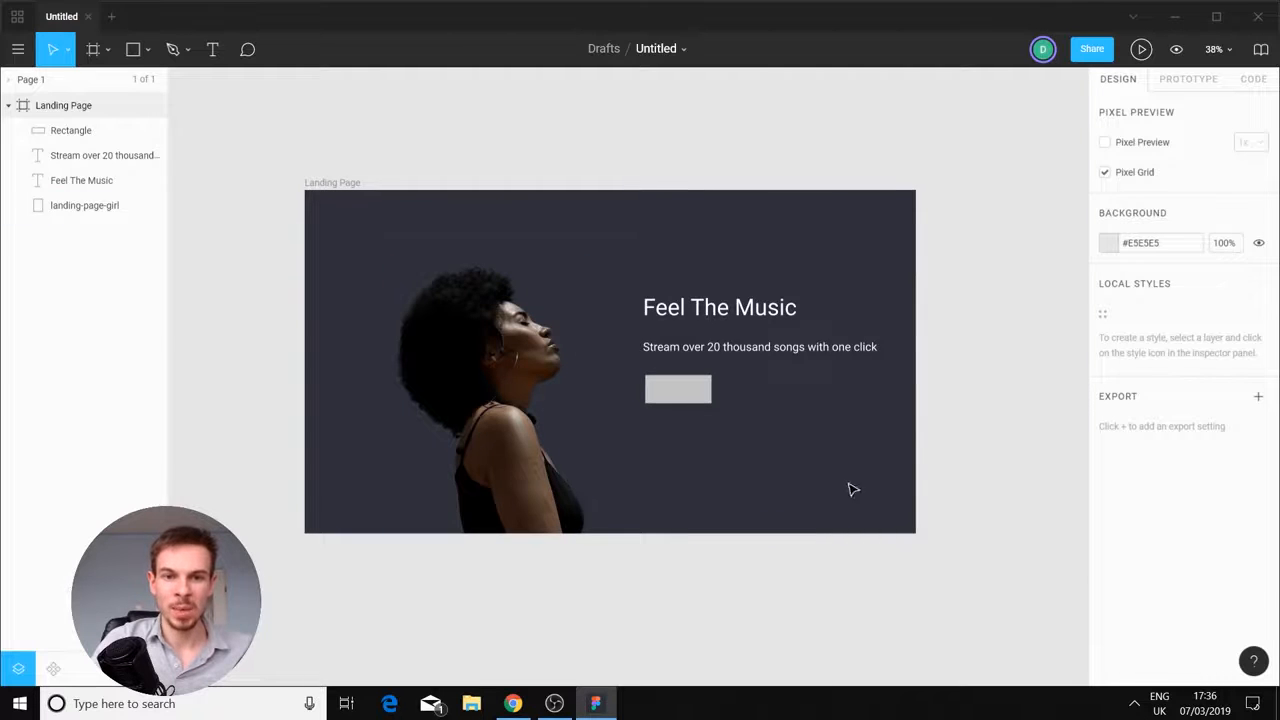
{"action": "scroll", "coordinate": [770, 405], "scroll_direction": "up", "scroll_amount": 3}
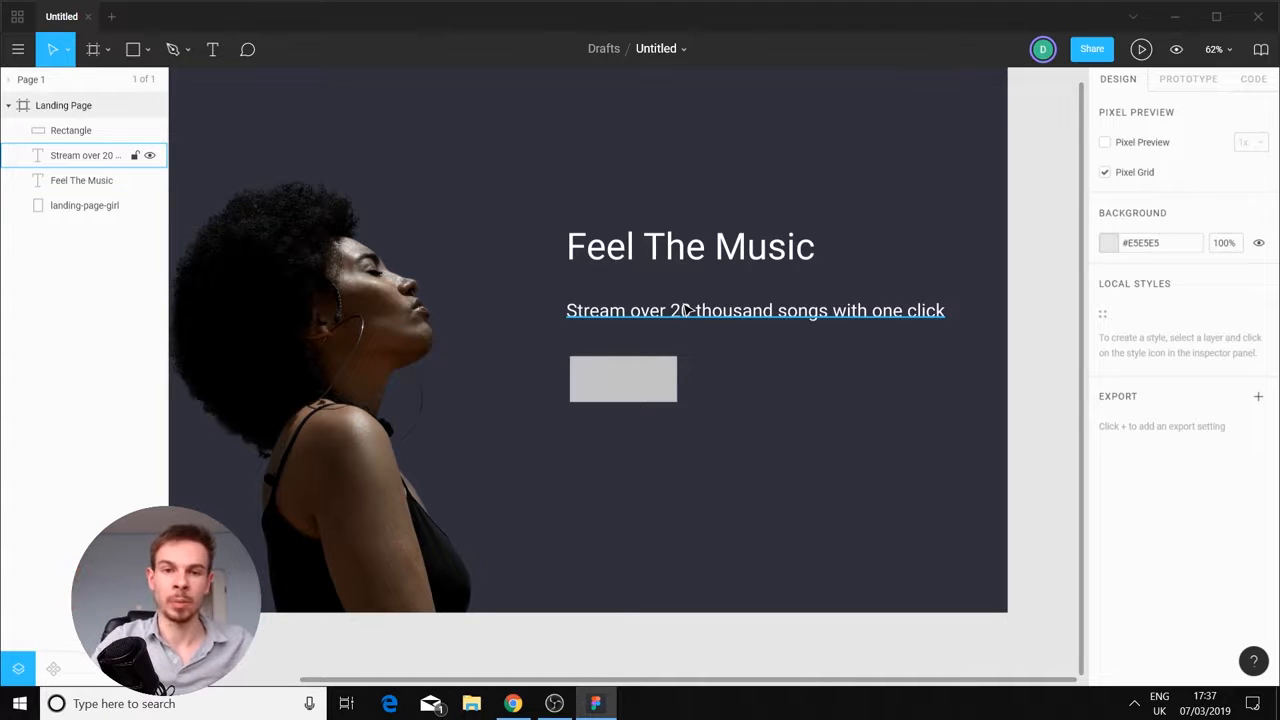
{"action": "left_click", "coordinate": [640, 386]}
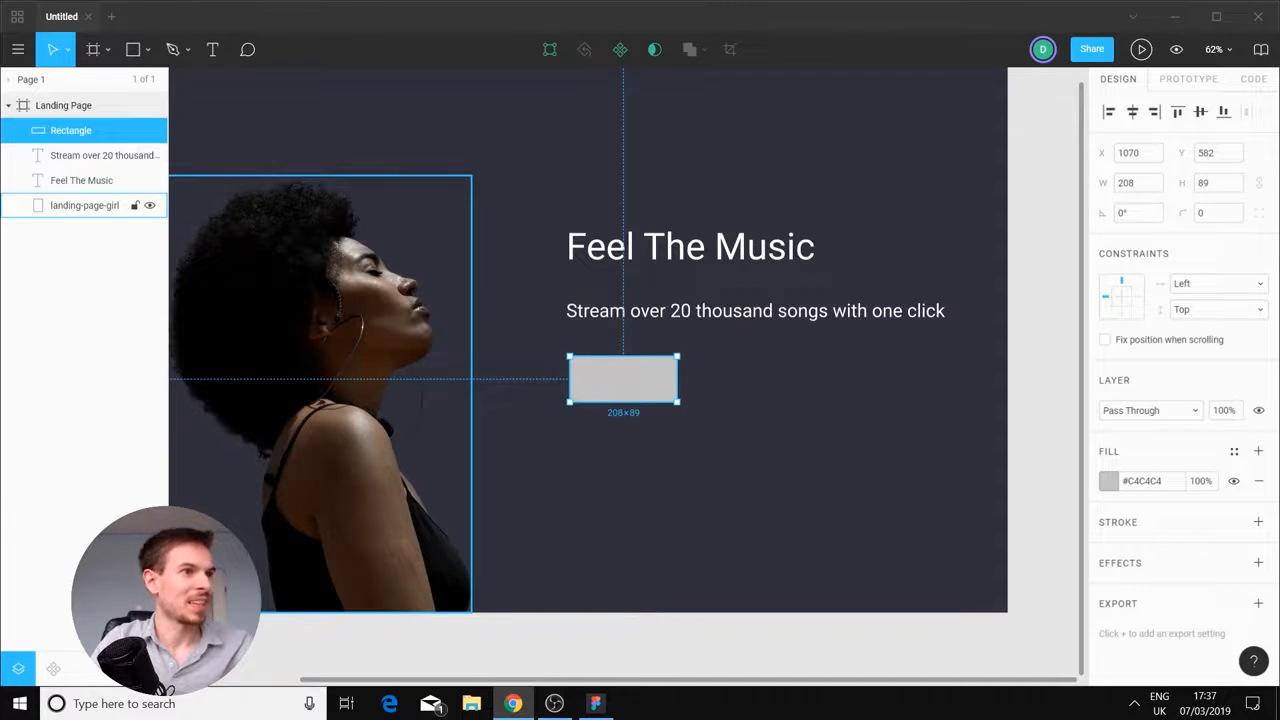
{"action": "left_click", "coordinate": [1145, 481]}
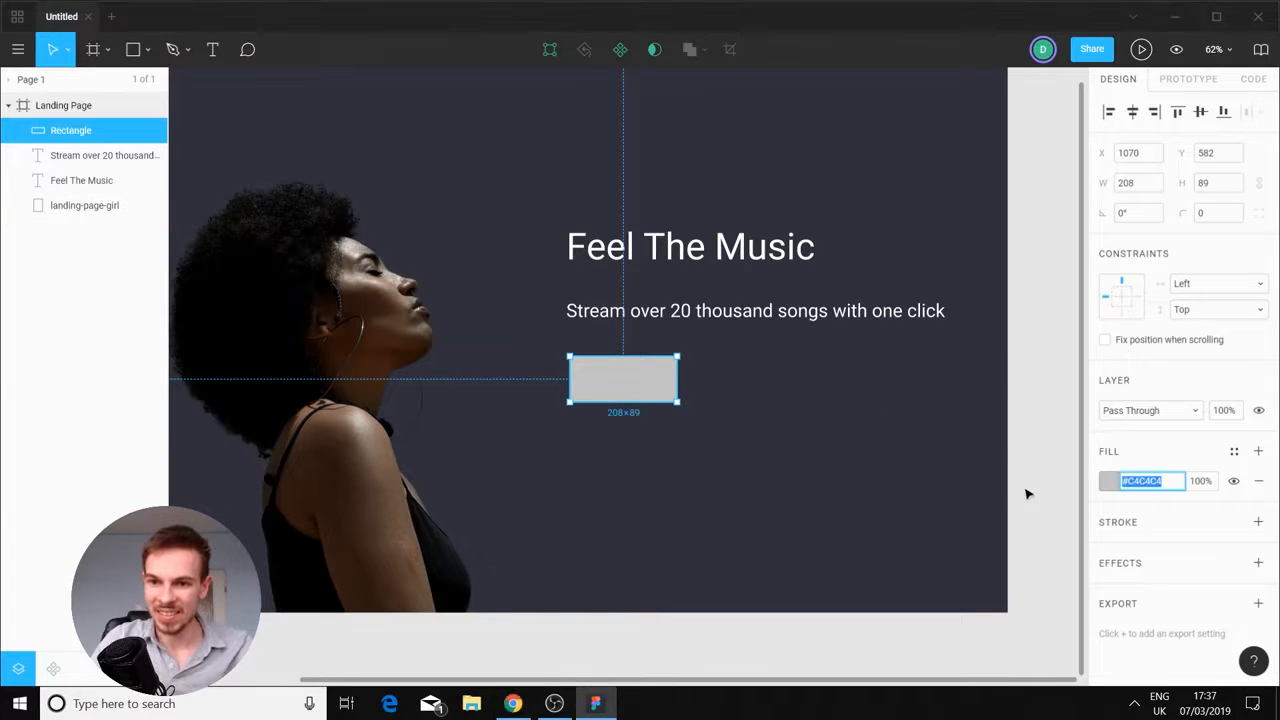
{"action": "type", "text": "176"}
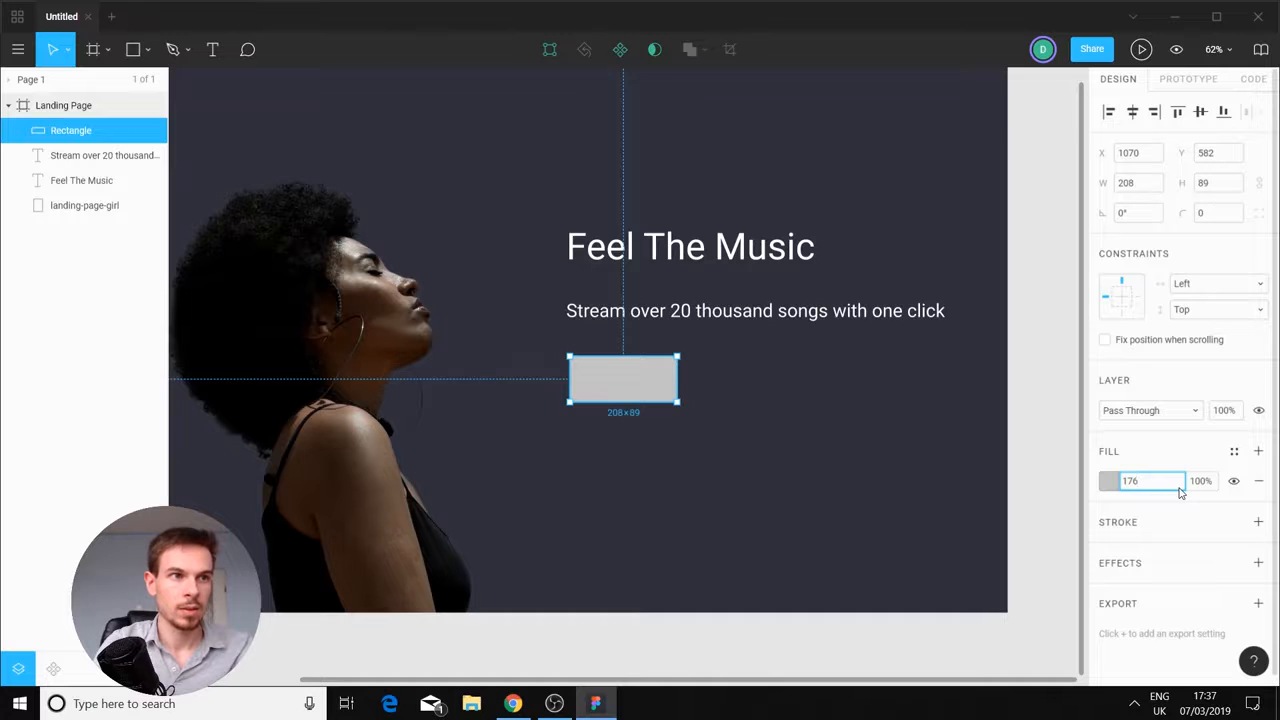
{"action": "type", "text": "7"}
{"action": "key", "text": "Return"}
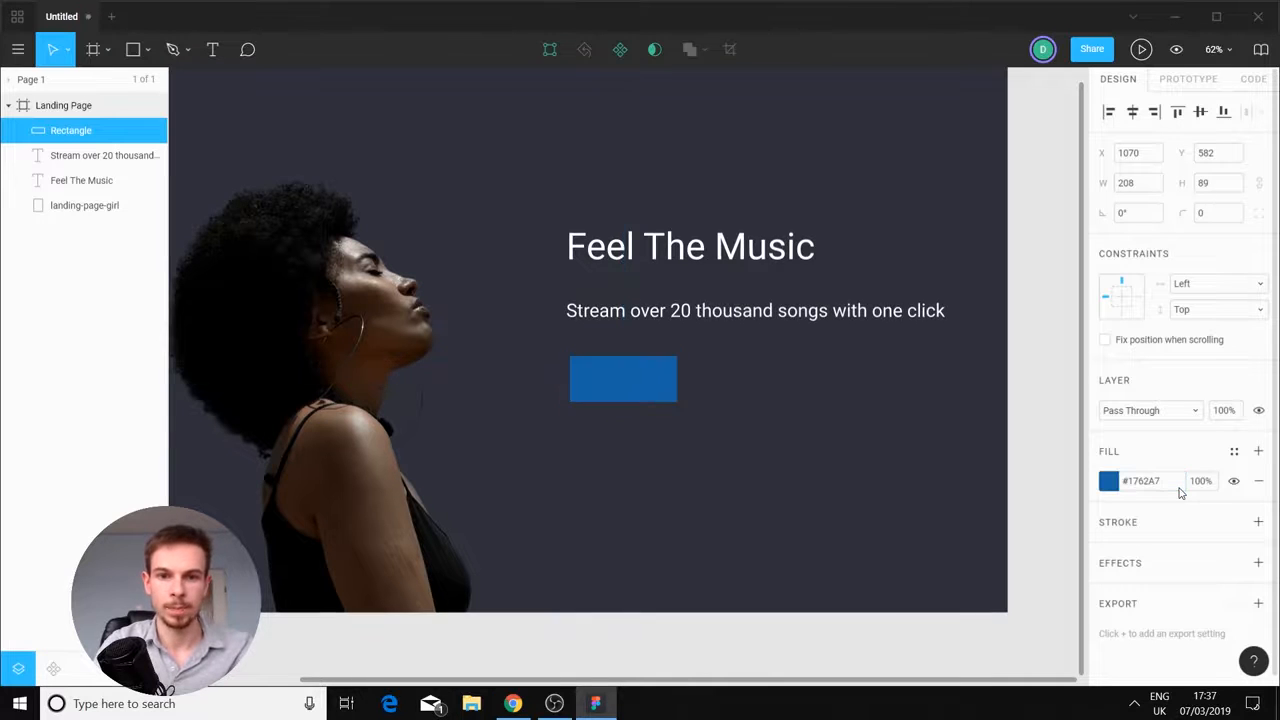
{"action": "left_click", "coordinate": [805, 530]}
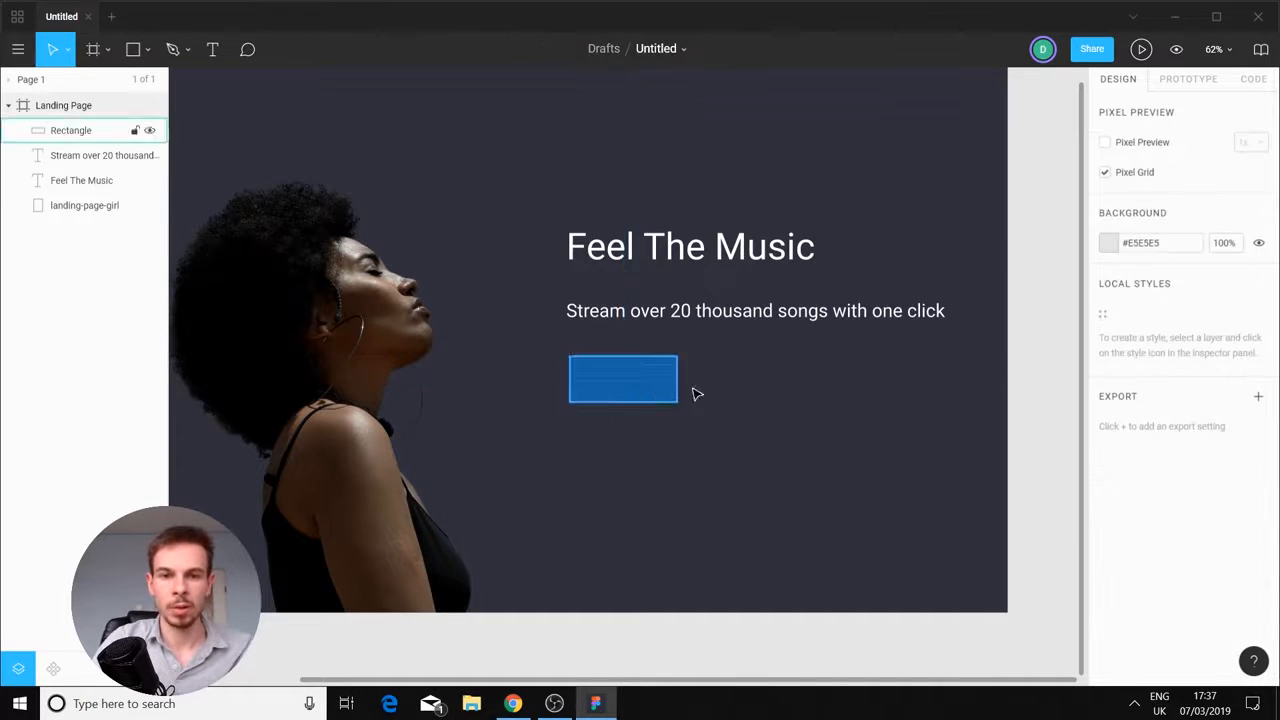
{"action": "left_click", "coordinate": [212, 49]}
{"action": "left_click_drag", "start_coordinate": [577, 363], "coordinate": [677, 402]}
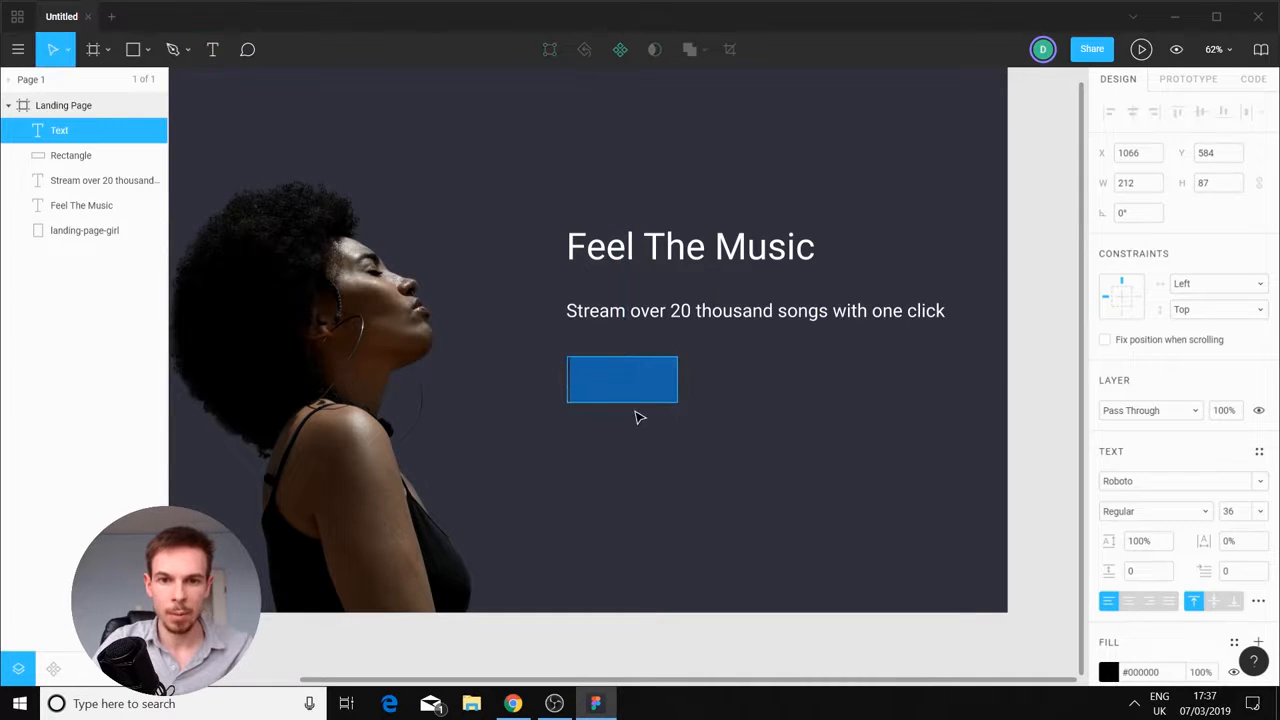
{"action": "scroll", "coordinate": [634, 411], "scroll_direction": "up", "scroll_amount": 5}
{"action": "scroll", "coordinate": [620, 397], "scroll_direction": "down", "scroll_amount": 2}
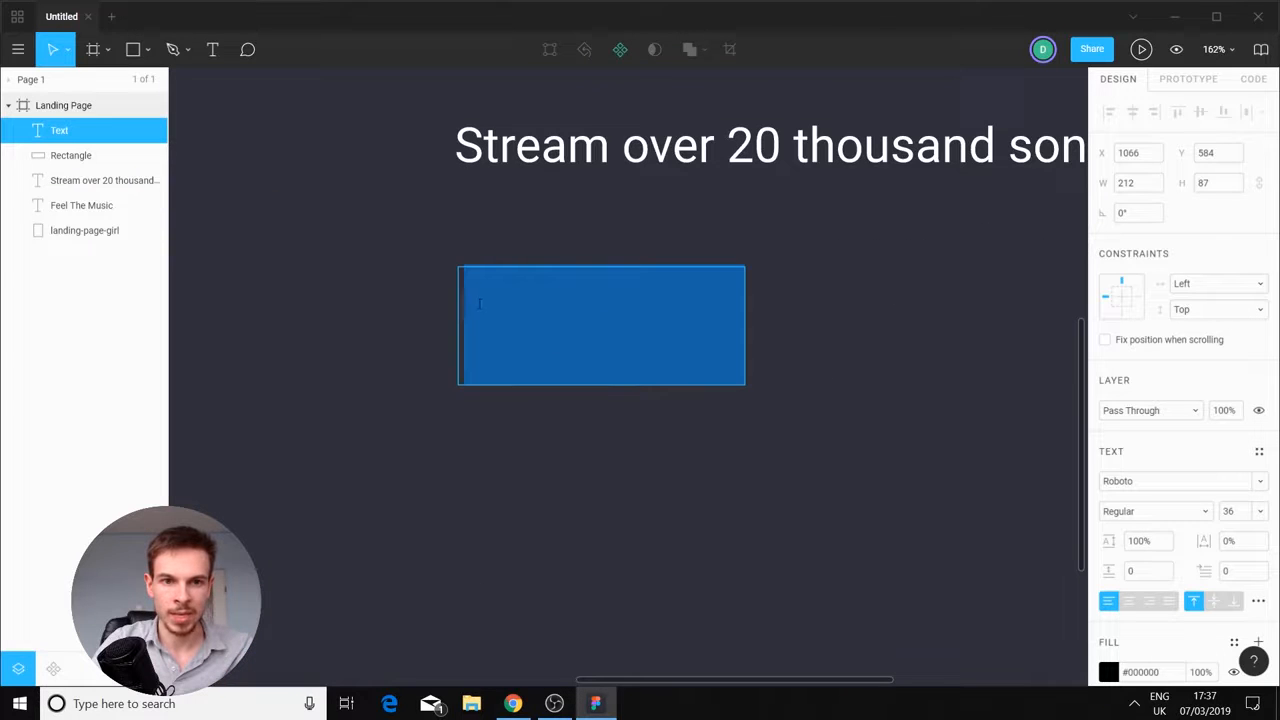
{"action": "left_click", "coordinate": [67, 49]}
{"action": "left_click", "coordinate": [277, 294]}
{"action": "left_click", "coordinate": [480, 315]}
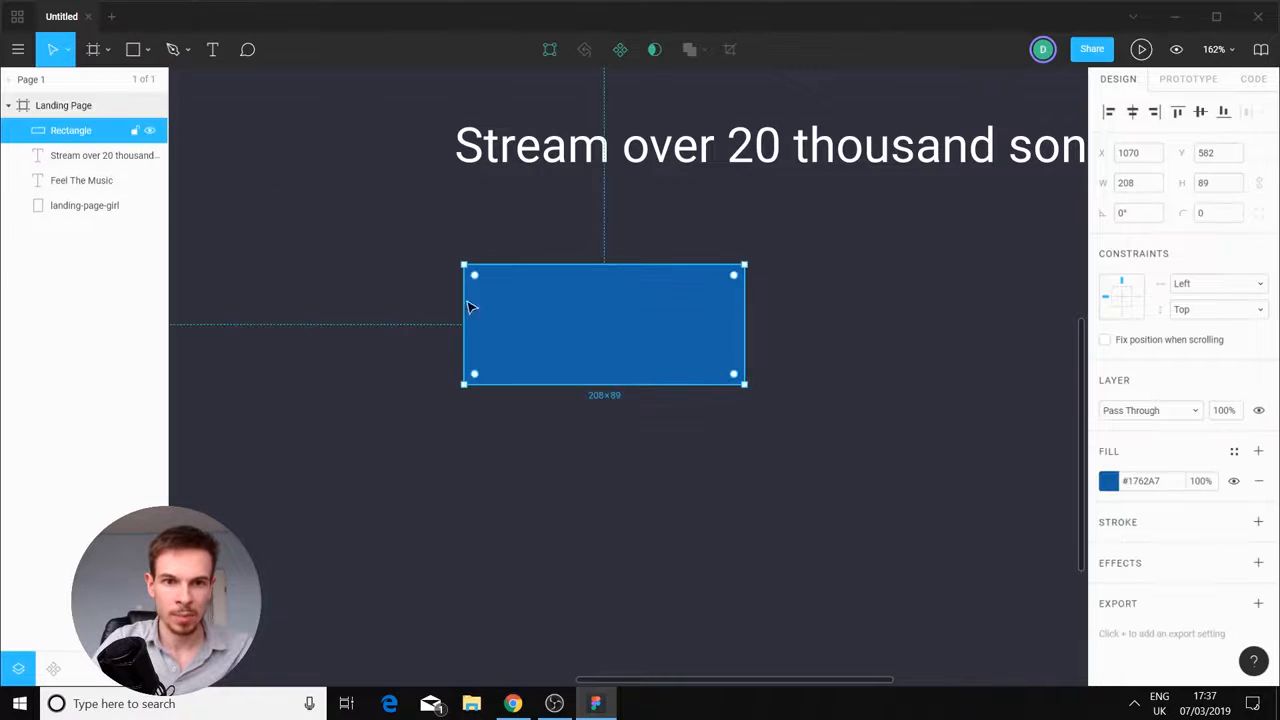
Check the landing page's layers for the empty text box drawn over the blue rectangle
{"action": "left_click", "coordinate": [88, 158]}
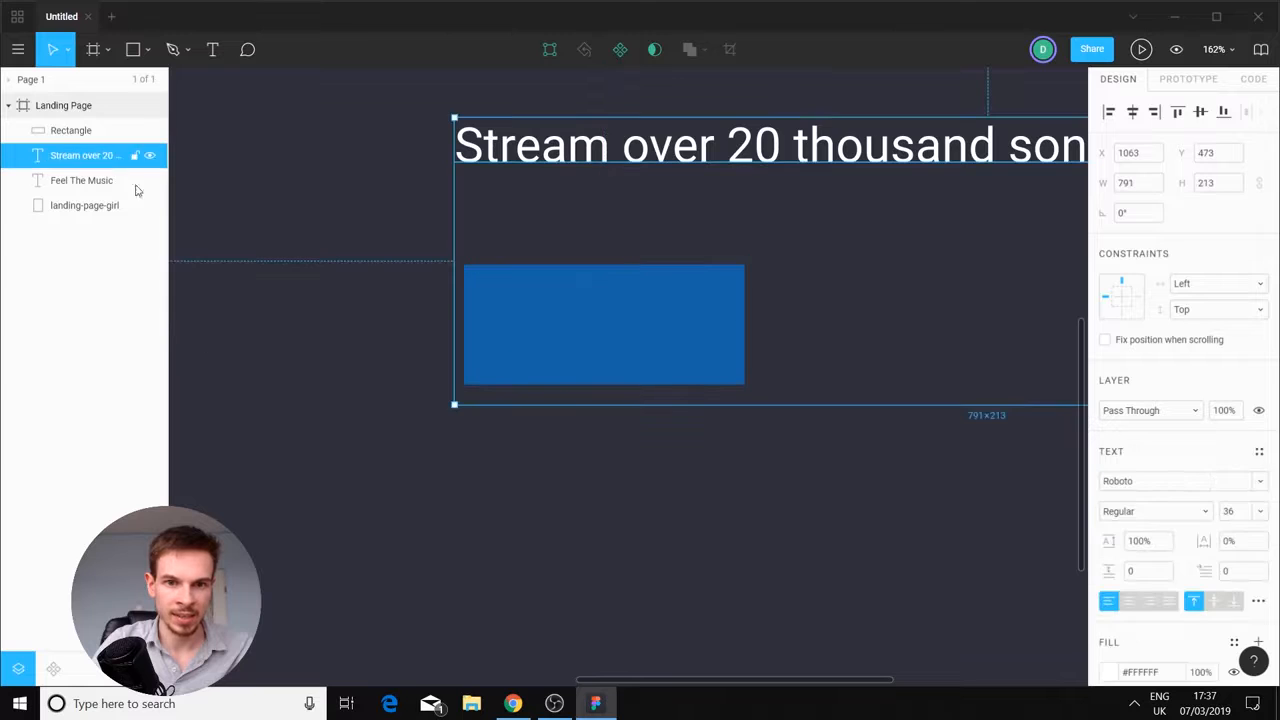
{"action": "left_click", "coordinate": [82, 181]}
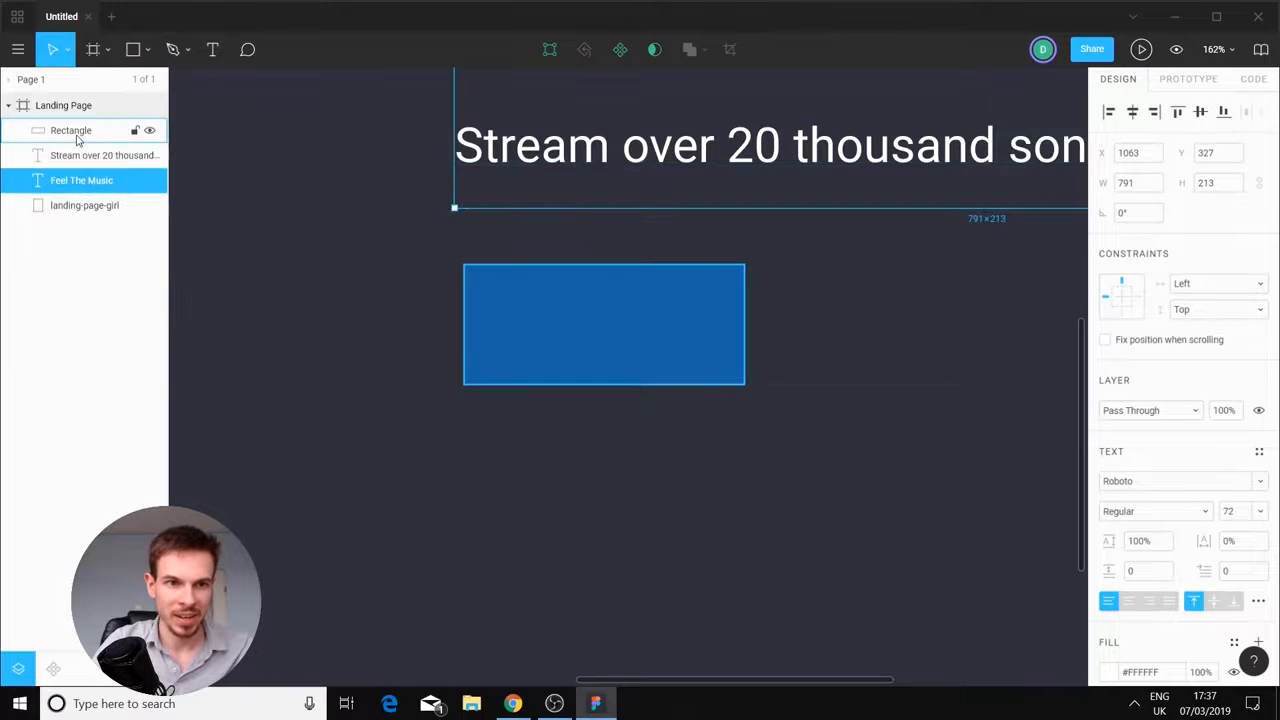
{"action": "left_click", "coordinate": [77, 133]}
{"action": "left_click", "coordinate": [85, 156]}
{"action": "left_click", "coordinate": [82, 180]}
{"action": "left_click", "coordinate": [300, 290]}
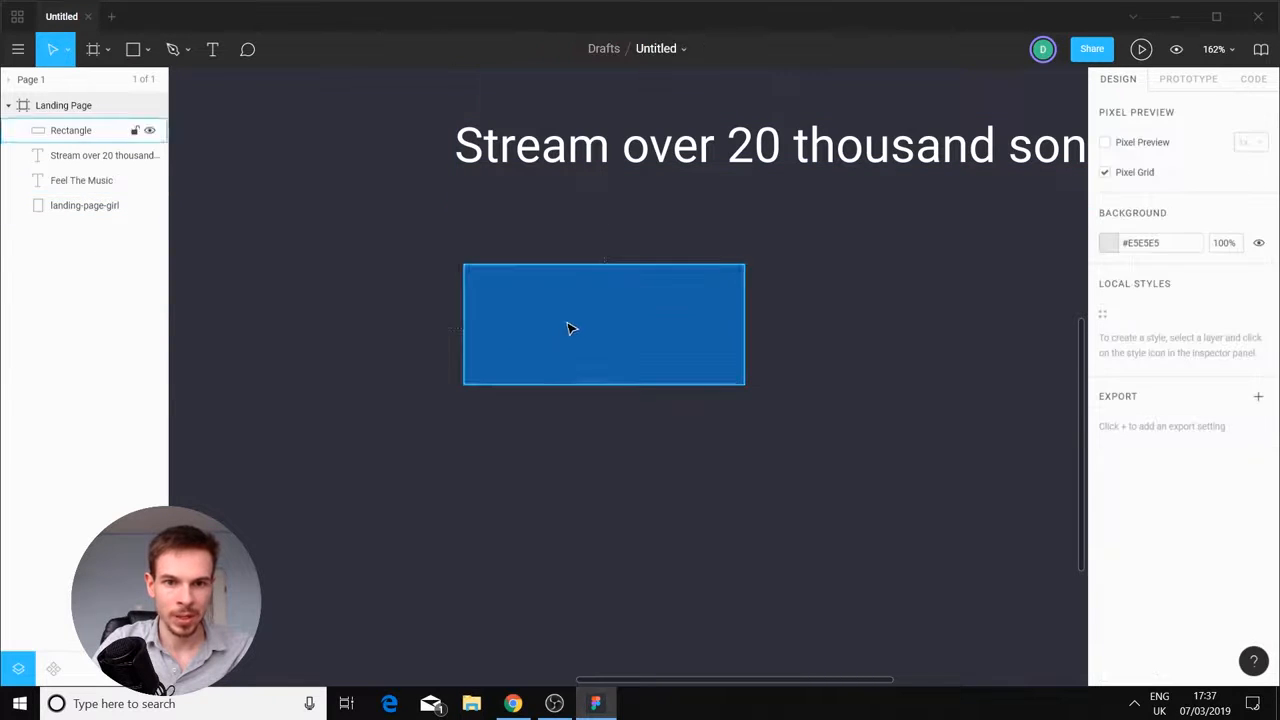
{"action": "left_click", "coordinate": [569, 329]}
{"action": "left_click", "coordinate": [277, 186]}
Add a text box about 286 × 119 over the blue rectangle reading "Join Now"
{"action": "left_click", "coordinate": [172, 49]}
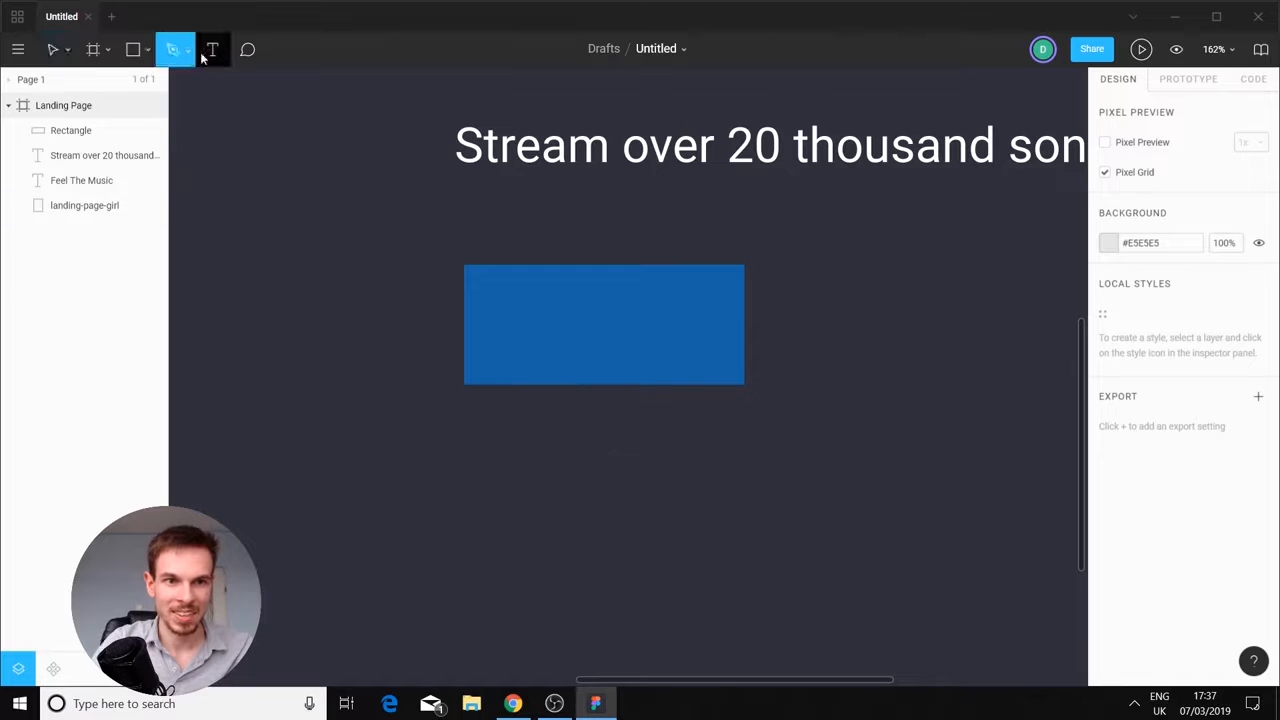
{"action": "left_click", "coordinate": [212, 49]}
{"action": "left_click_drag", "start_coordinate": [462, 263], "coordinate": [847, 425]}
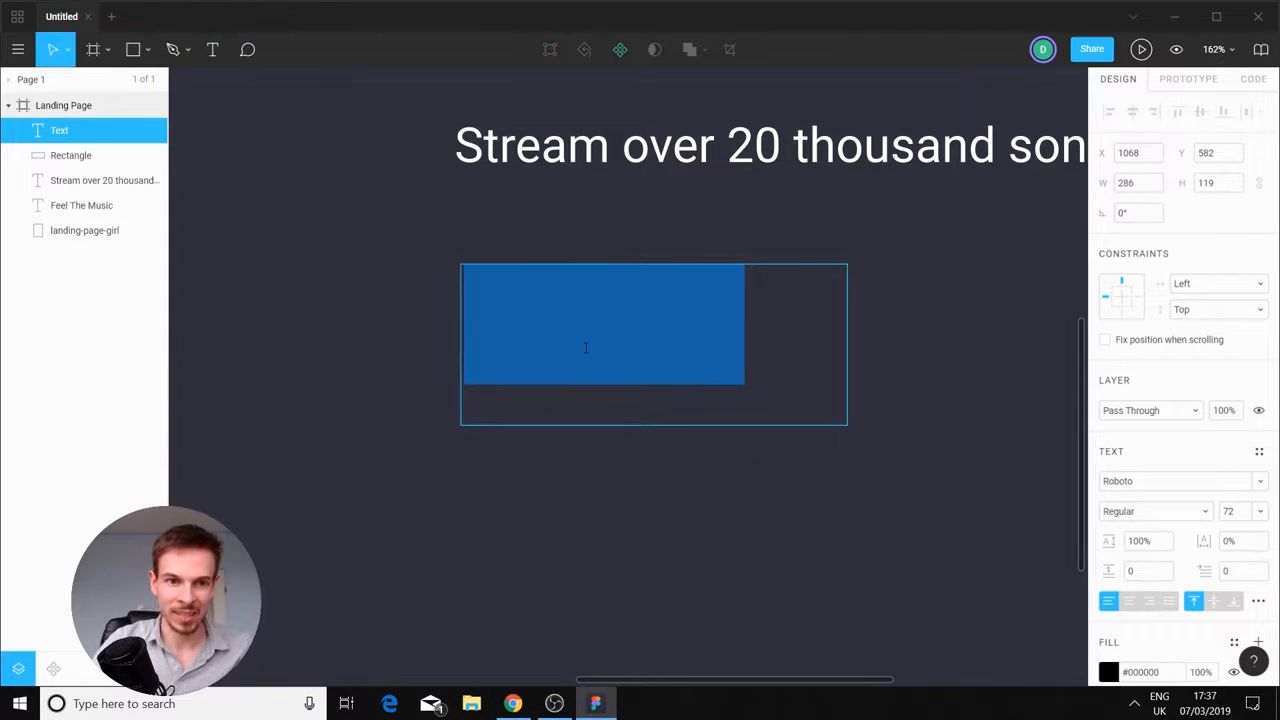
{"action": "type", "text": "Join now"}
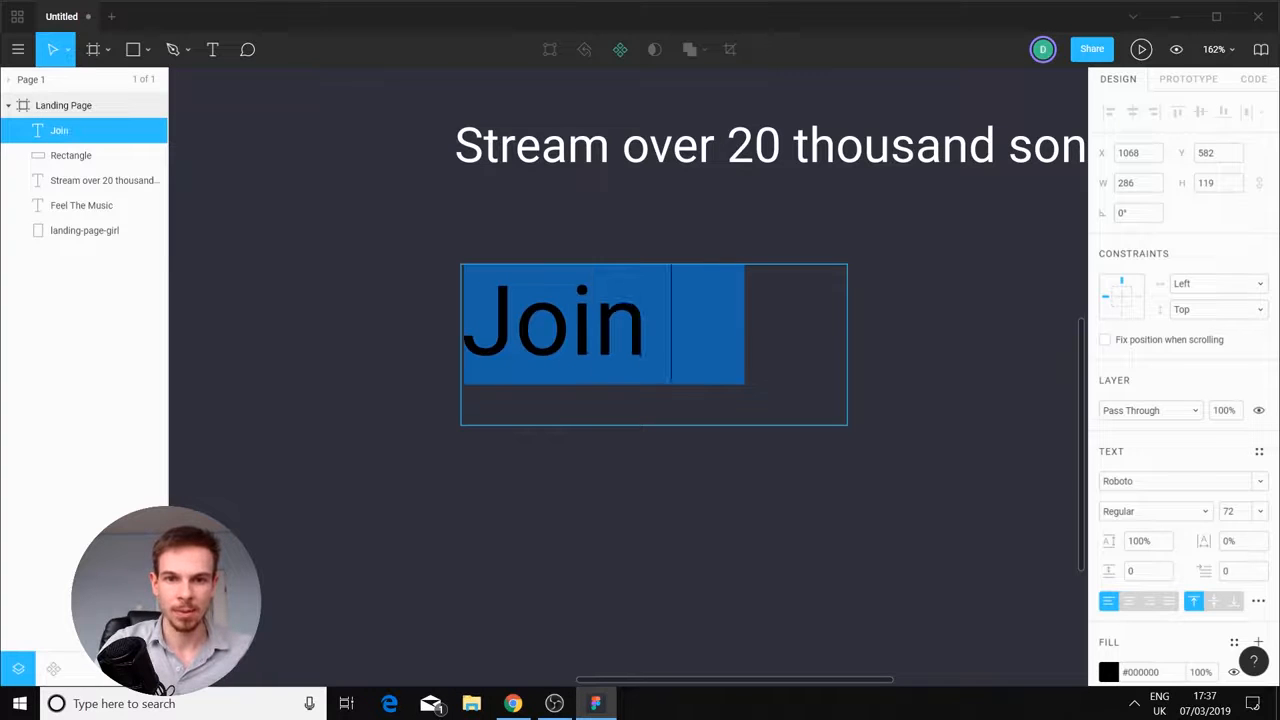
{"action": "key", "text": "BackSpace"}
{"action": "key", "text": "BackSpace"}
{"action": "key", "text": "BackSpace"}
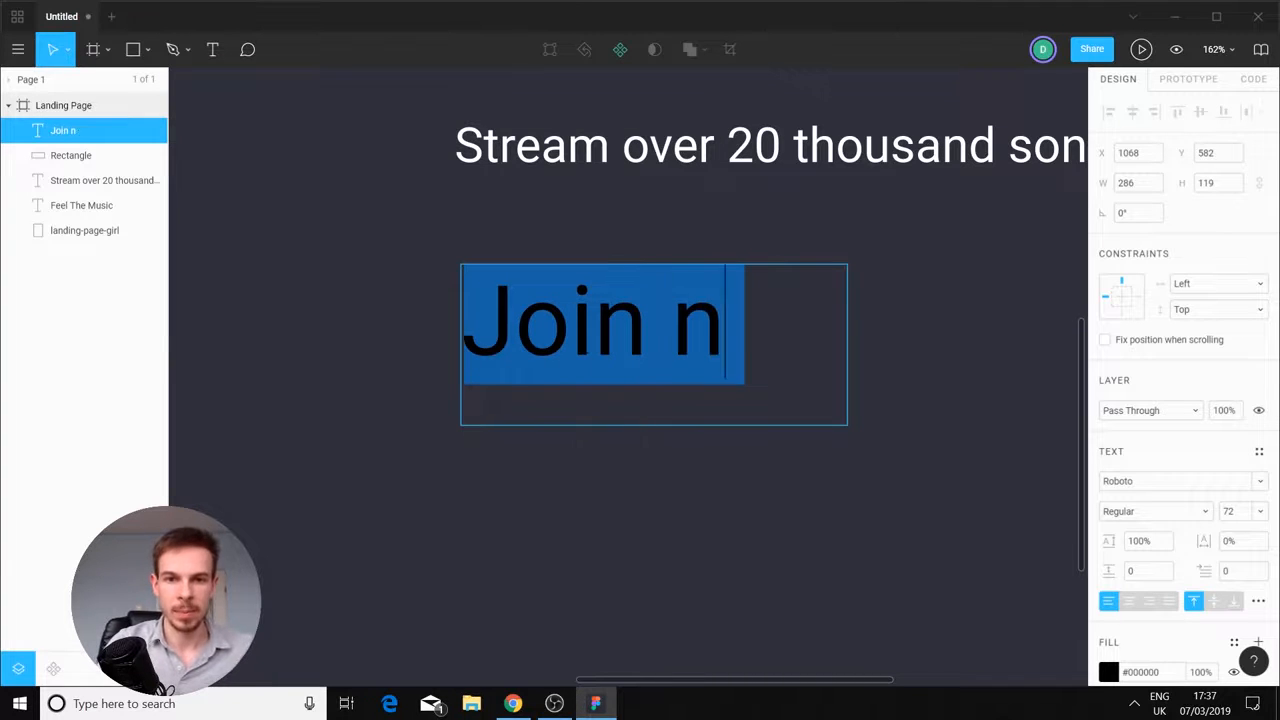
{"action": "type", "text": "Now"}
Set the fill colour of the whole "Join Now" text to #FFFFFF
{"action": "key", "text": "ctrl+a"}
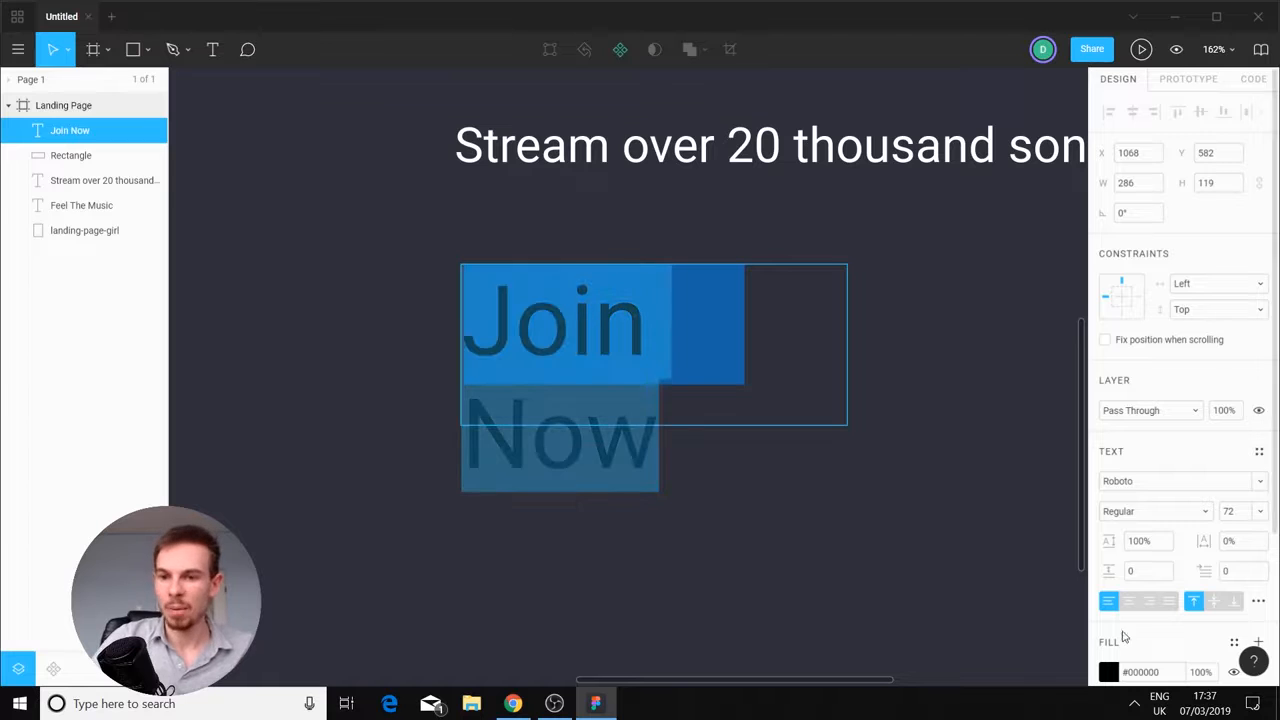
{"action": "left_click", "coordinate": [1108, 672]}
{"action": "left_click", "coordinate": [948, 348]}
{"action": "left_click_drag", "start_coordinate": [930, 340], "coordinate": [863, 240]}
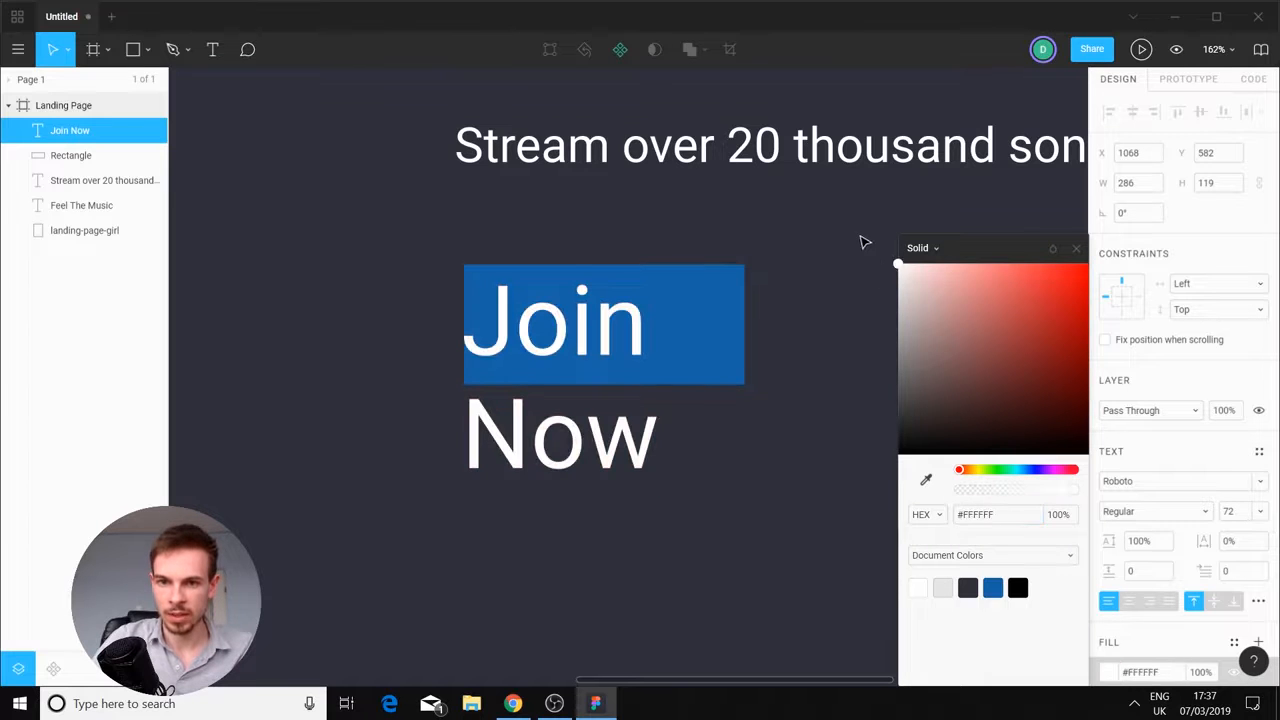
Set the font size of the whole "Join Now" text to 24
{"action": "left_click", "coordinate": [1259, 511]}
{"action": "left_click", "coordinate": [1235, 444]}
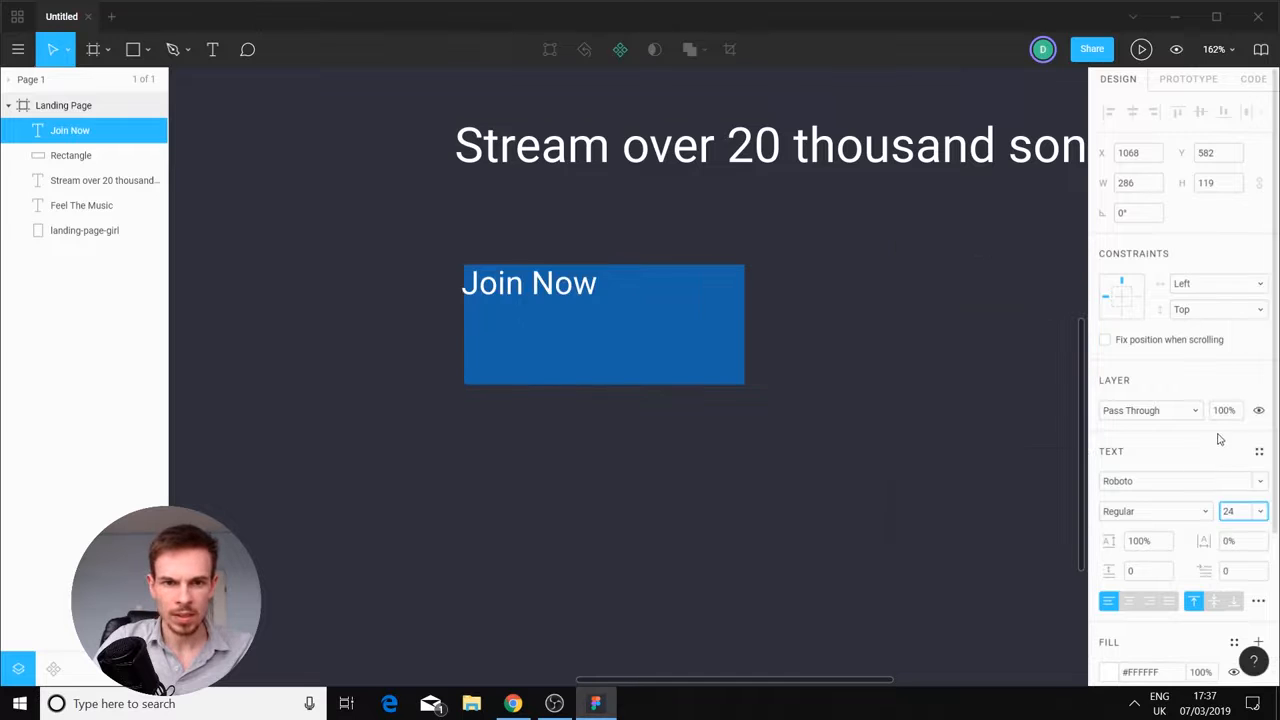
{"action": "key", "text": "alt+Tab"}
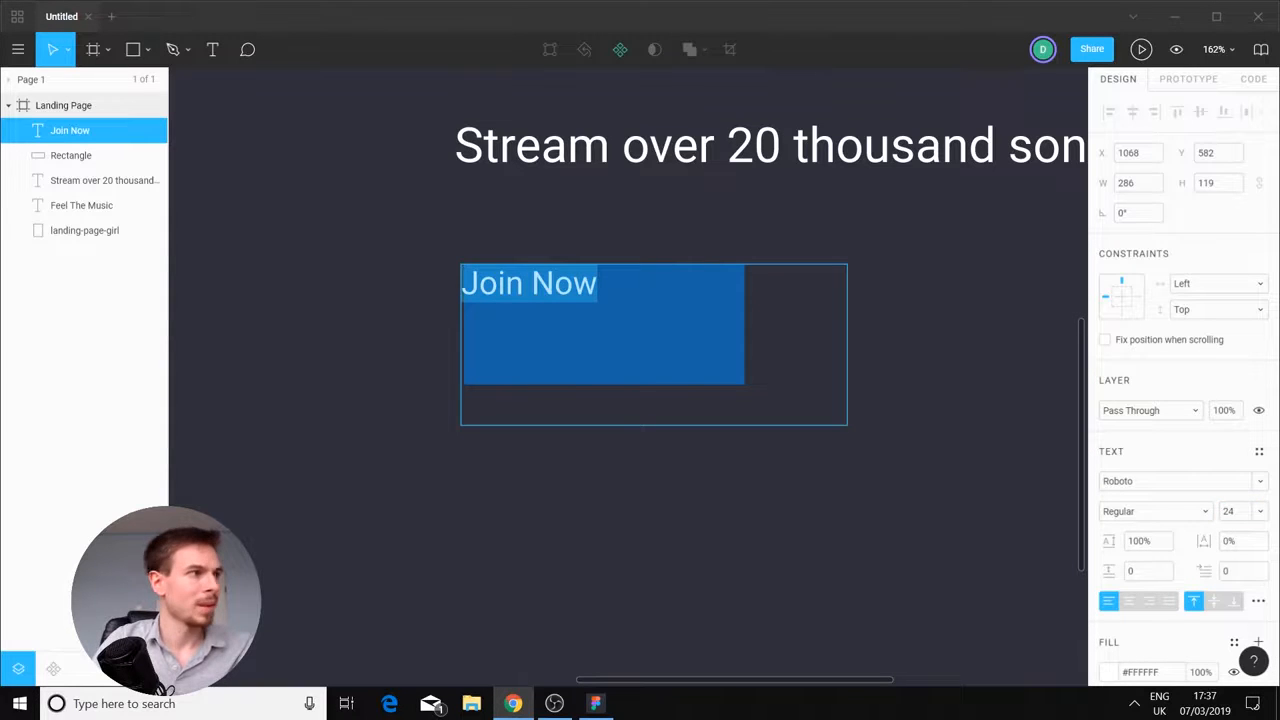
{"action": "left_click", "coordinate": [806, 521]}
Shrink the "Join Now" text box to about 210 × 89 so its lower corner meets the blue rectangle's
{"action": "left_click", "coordinate": [654, 463]}
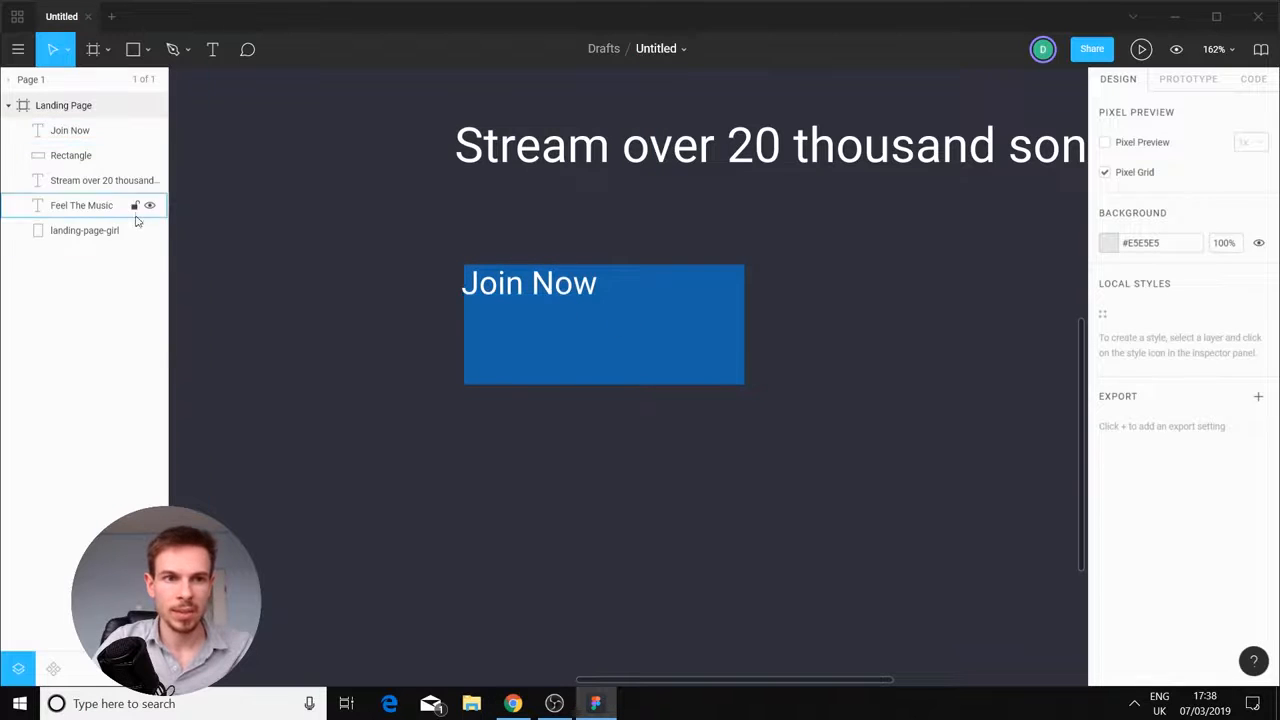
{"action": "left_click", "coordinate": [546, 285]}
{"action": "left_click_drag", "start_coordinate": [847, 422], "coordinate": [743, 383]}
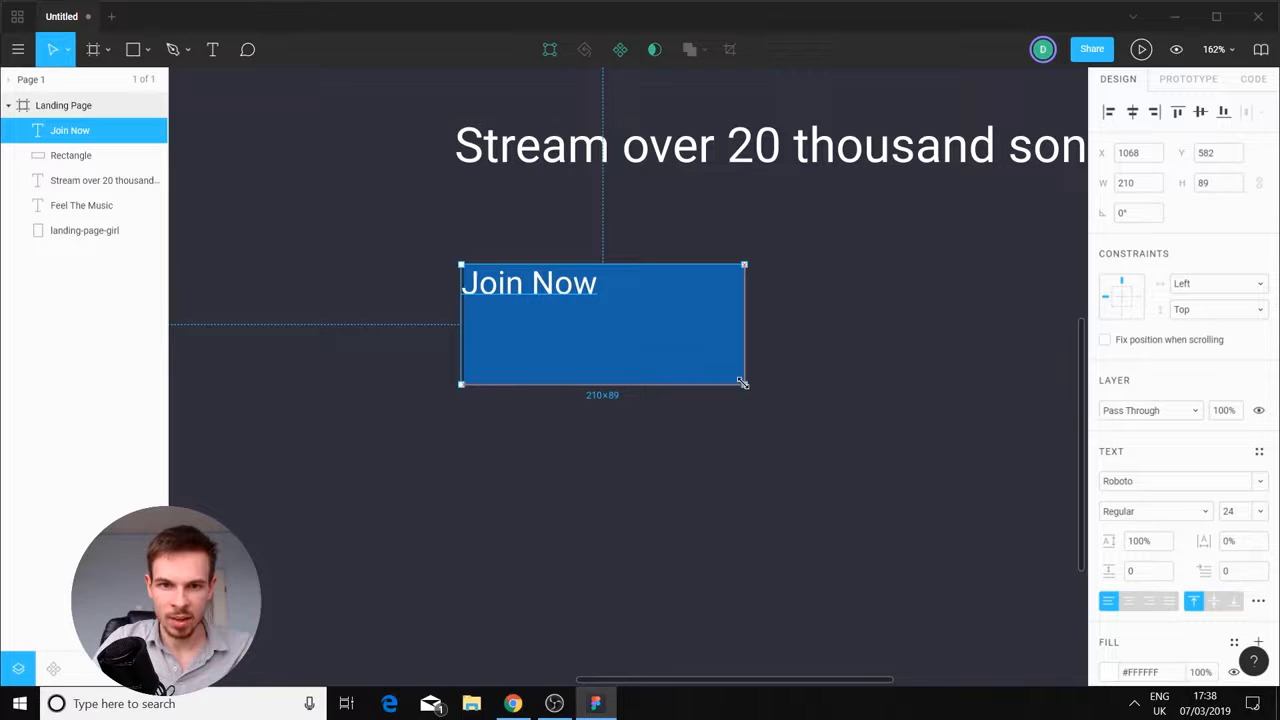
Narrow the "Join Now" text box to 208 wide to match the blue rectangle and centre its text horizontally and vertically
{"action": "left_click_drag", "start_coordinate": [455, 333], "coordinate": [461, 333]}
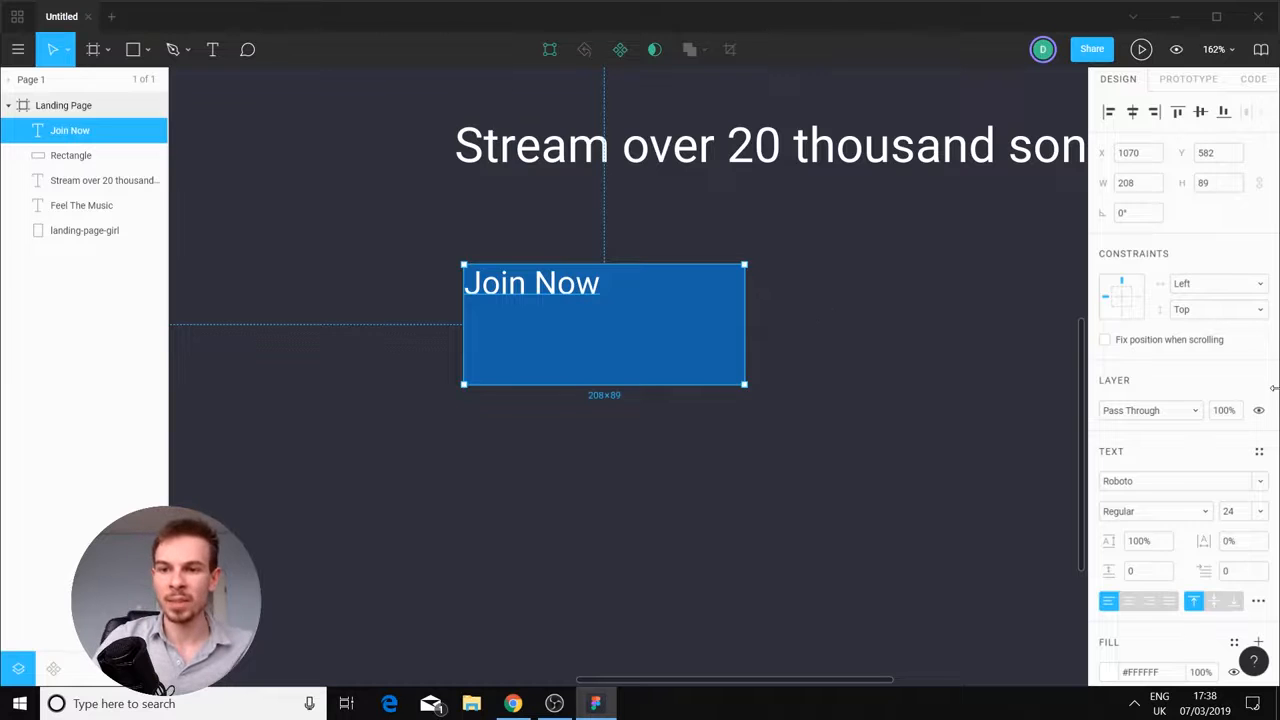
{"action": "scroll", "coordinate": [1224, 519], "scroll_direction": "down", "scroll_amount": 1}
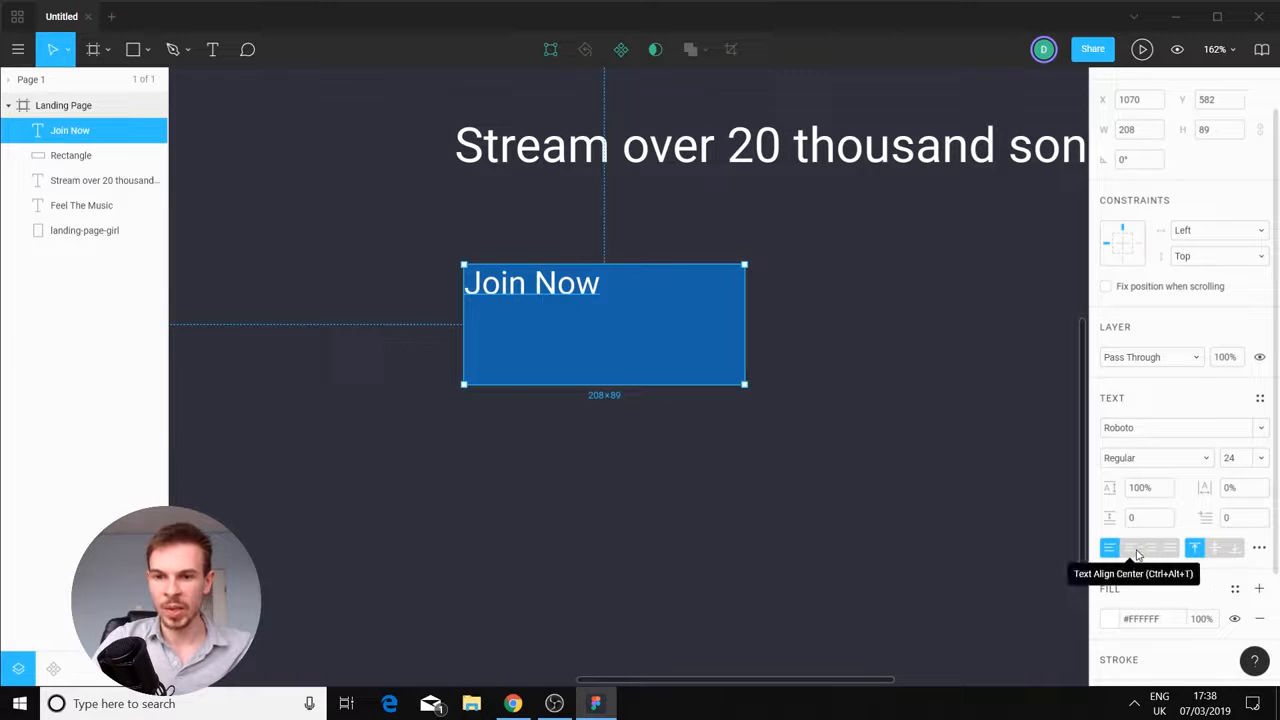
{"action": "left_click", "coordinate": [1131, 549]}
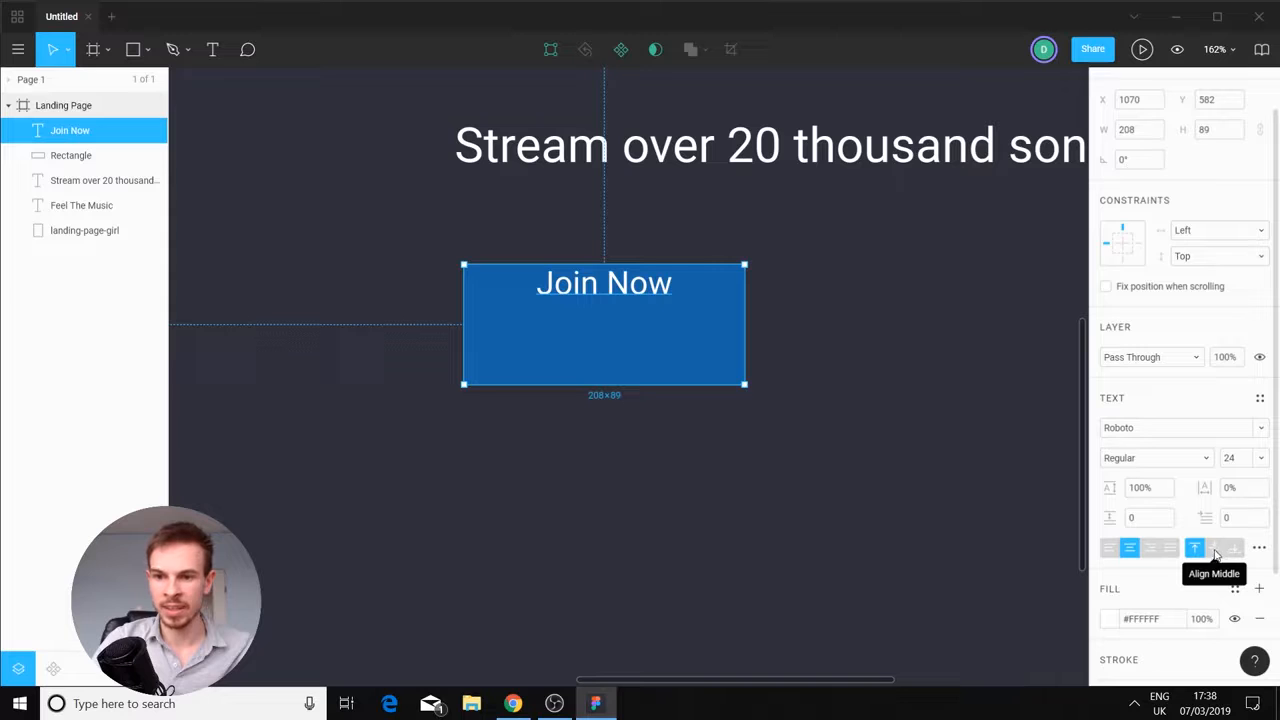
{"action": "left_click", "coordinate": [1213, 550]}
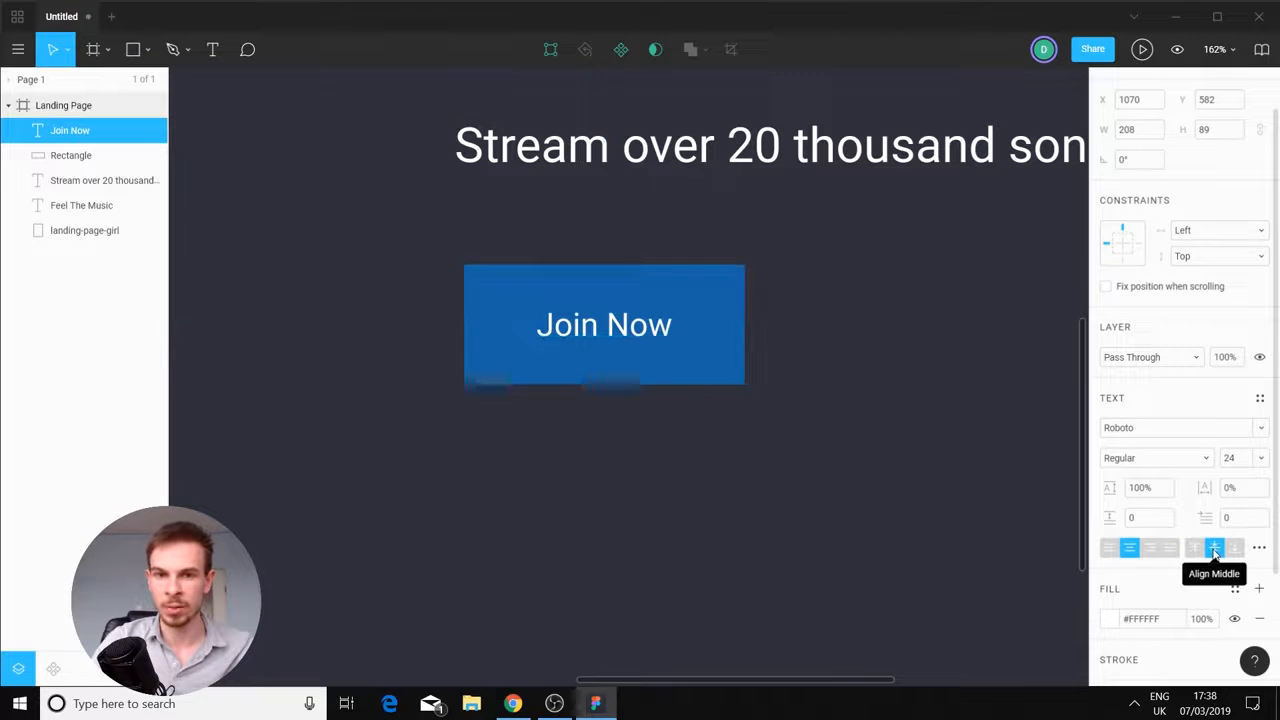
{"action": "left_click", "coordinate": [938, 474]}
{"action": "scroll", "coordinate": [920, 414], "scroll_direction": "down", "scroll_amount": 5}
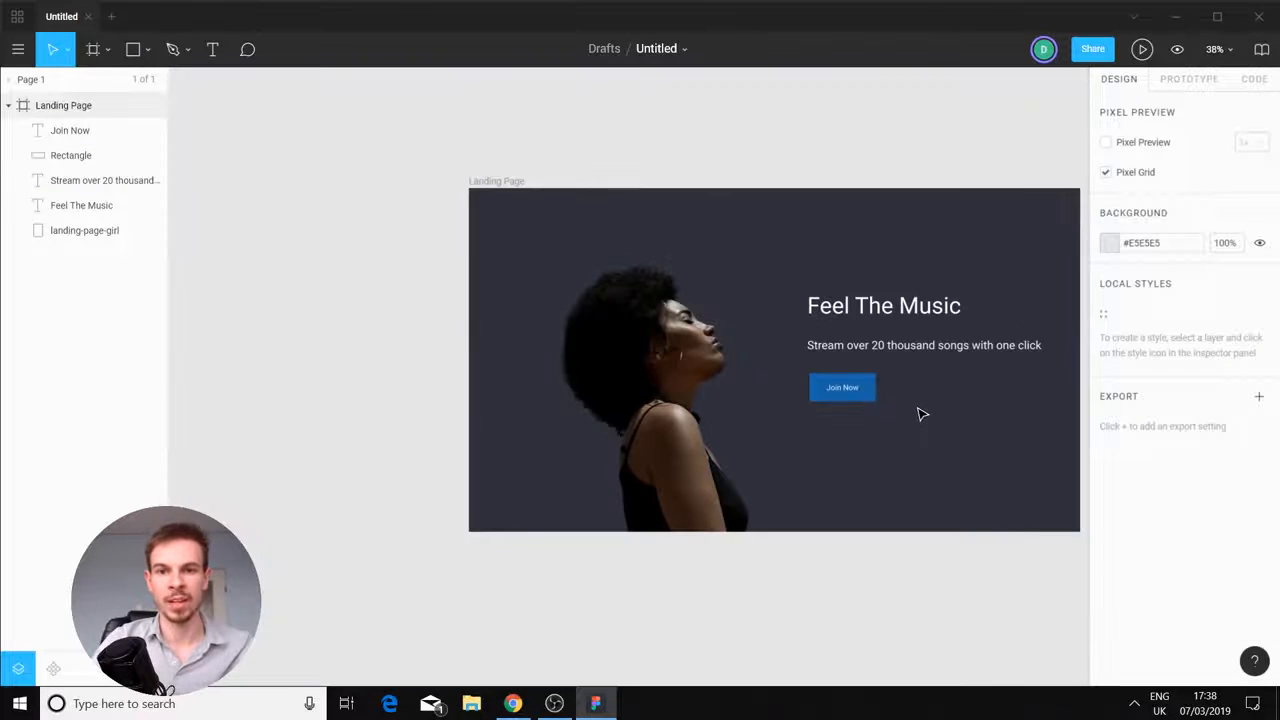
{"action": "scroll", "coordinate": [920, 414], "scroll_direction": "up", "scroll_amount": 5}
{"action": "scroll", "coordinate": [916, 402], "scroll_direction": "down", "scroll_amount": 5}
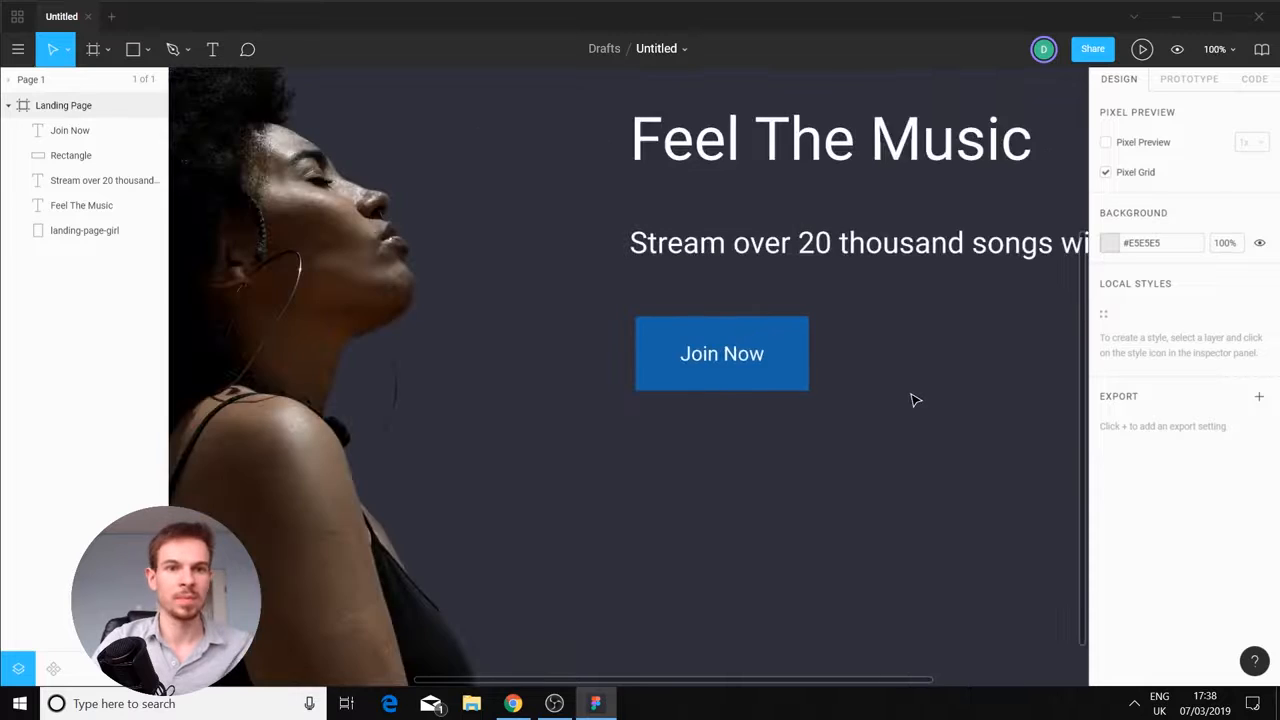
{"action": "left_click_drag", "start_coordinate": [923, 369], "coordinate": [824, 406]}
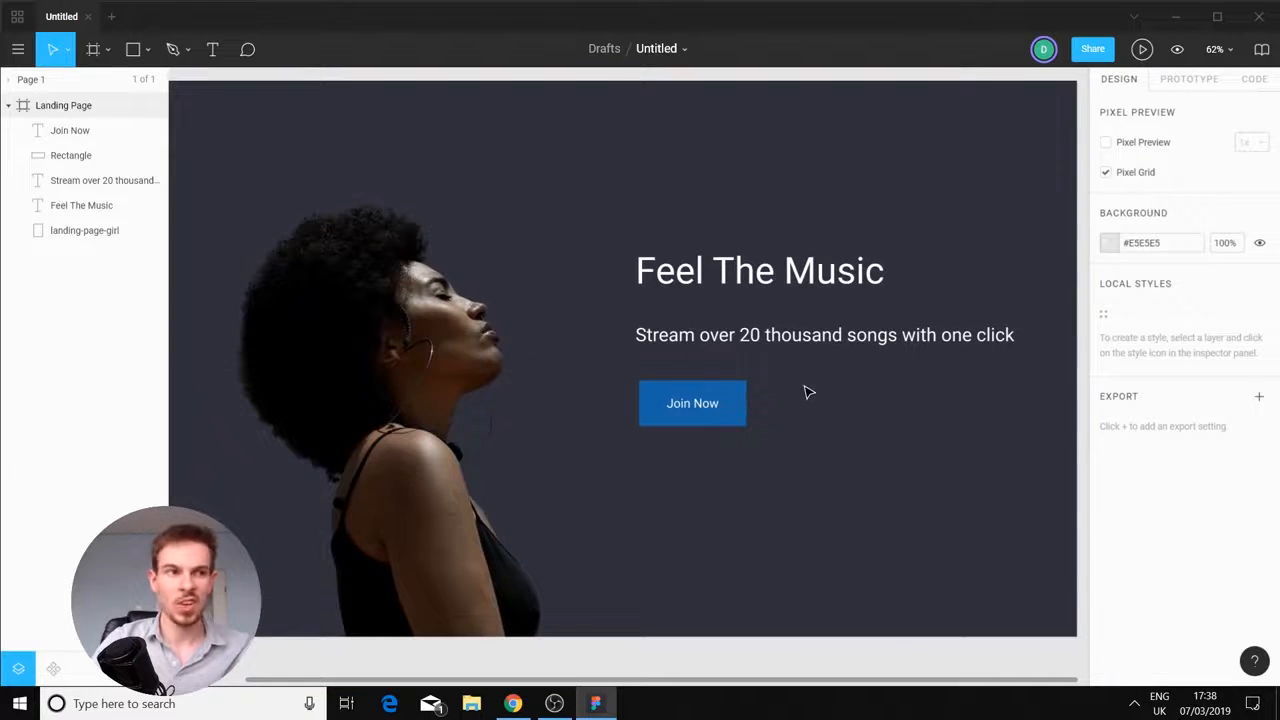
{"action": "scroll", "coordinate": [808, 392], "scroll_direction": "down", "scroll_amount": 3}
{"action": "scroll", "coordinate": [808, 392], "scroll_direction": "up", "scroll_amount": 3}
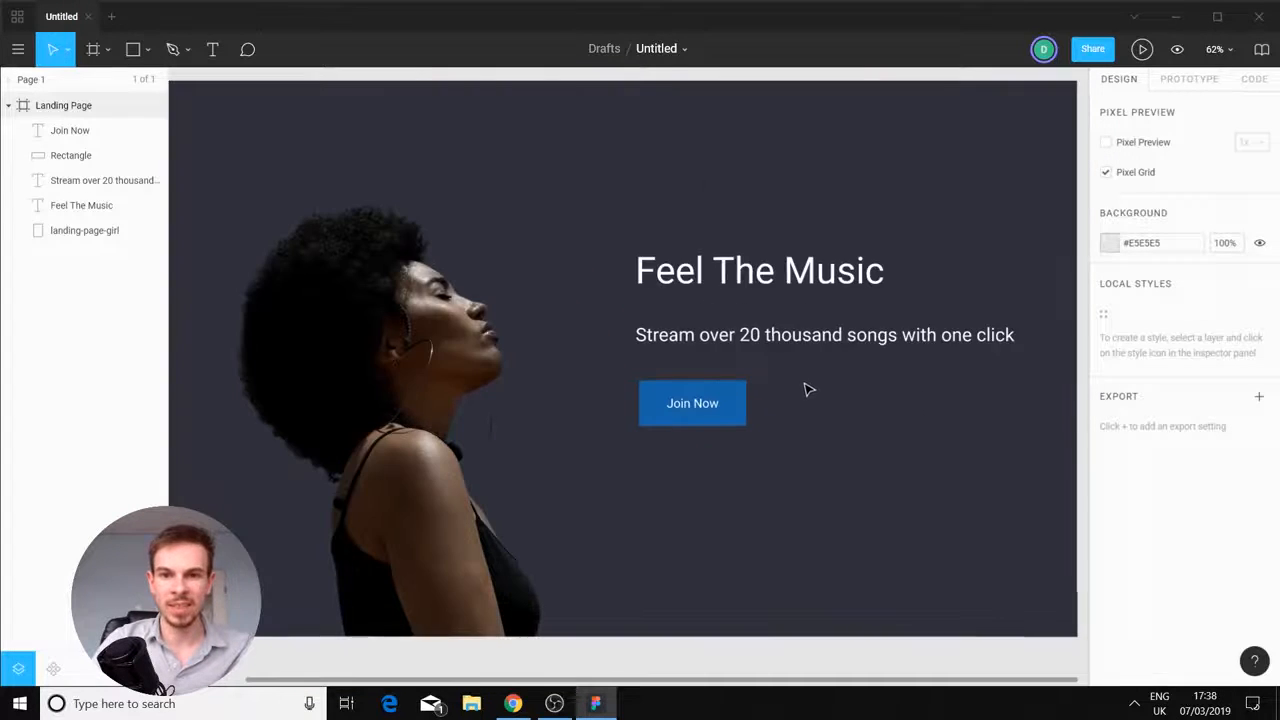
Set the font of the "Feel The Music" headline to Poppins
{"action": "left_click", "coordinate": [785, 275]}
{"action": "left_click", "coordinate": [1158, 484]}
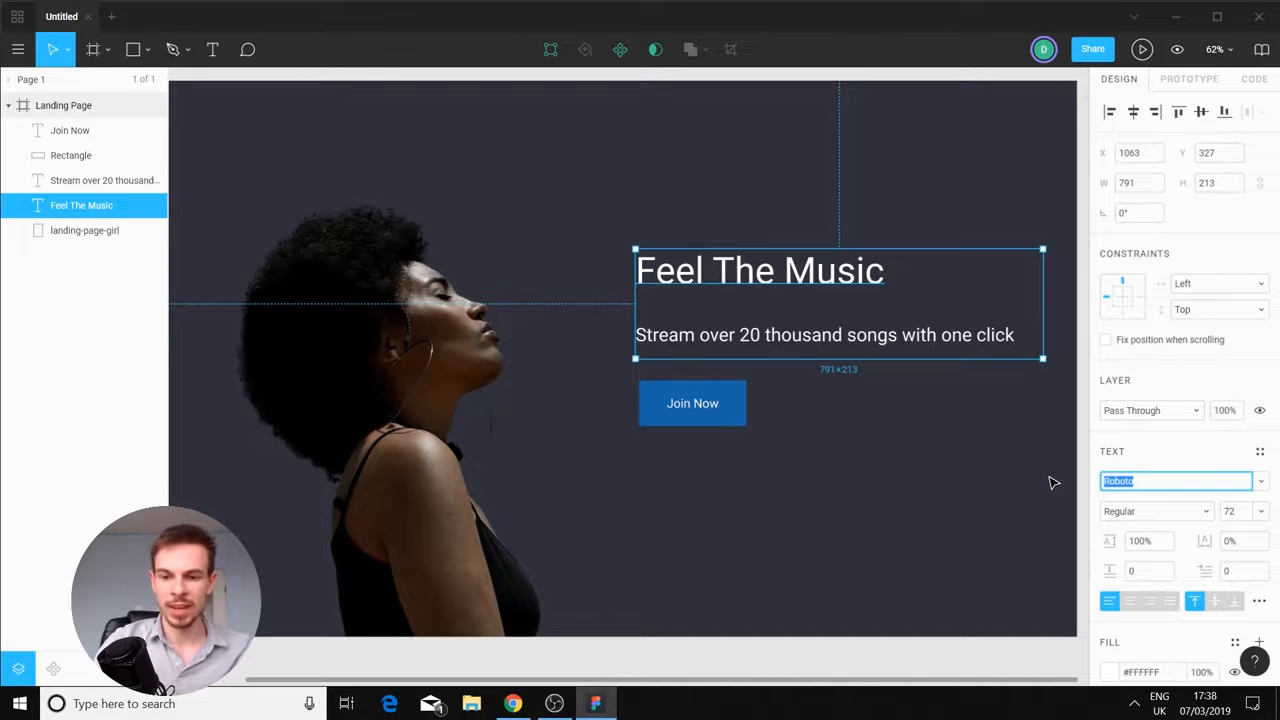
{"action": "type", "text": "Poppins"}
{"action": "key", "text": "Return"}
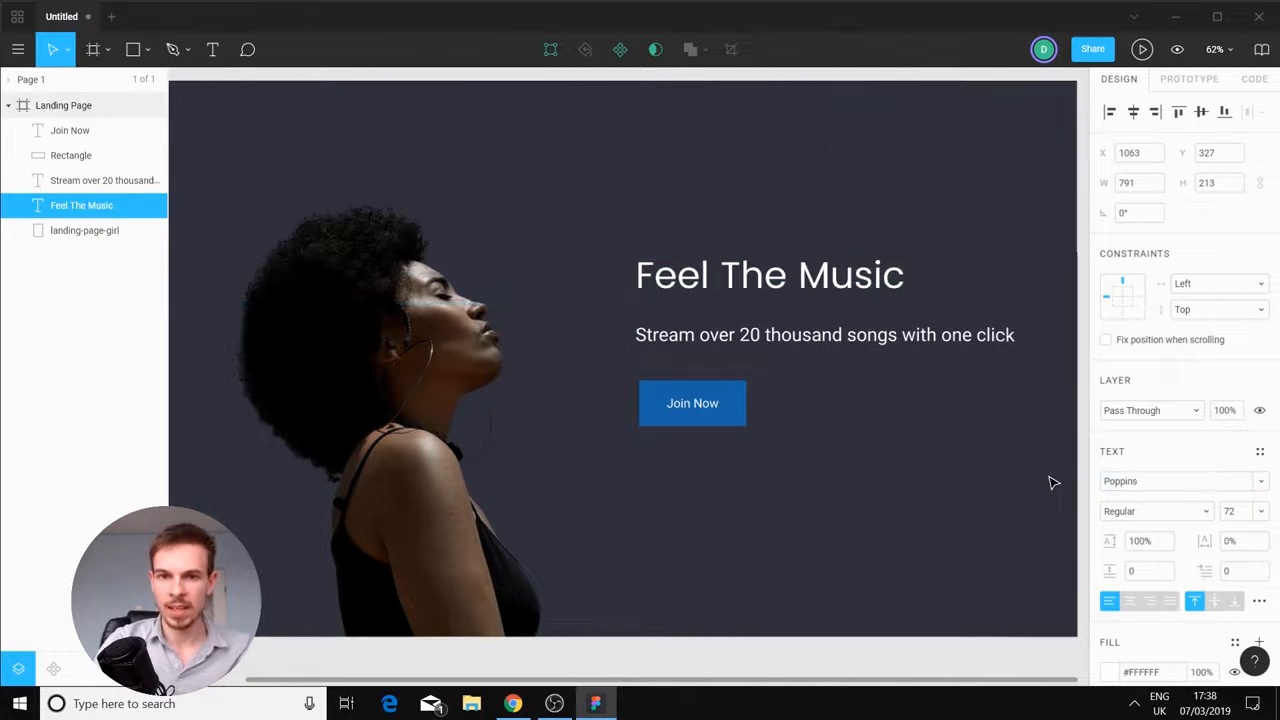
Set the font of the "Stream over 20 thousand songs with one click" tagline to Poppins
{"action": "scroll", "coordinate": [830, 470], "scroll_direction": "up", "scroll_amount": 1}
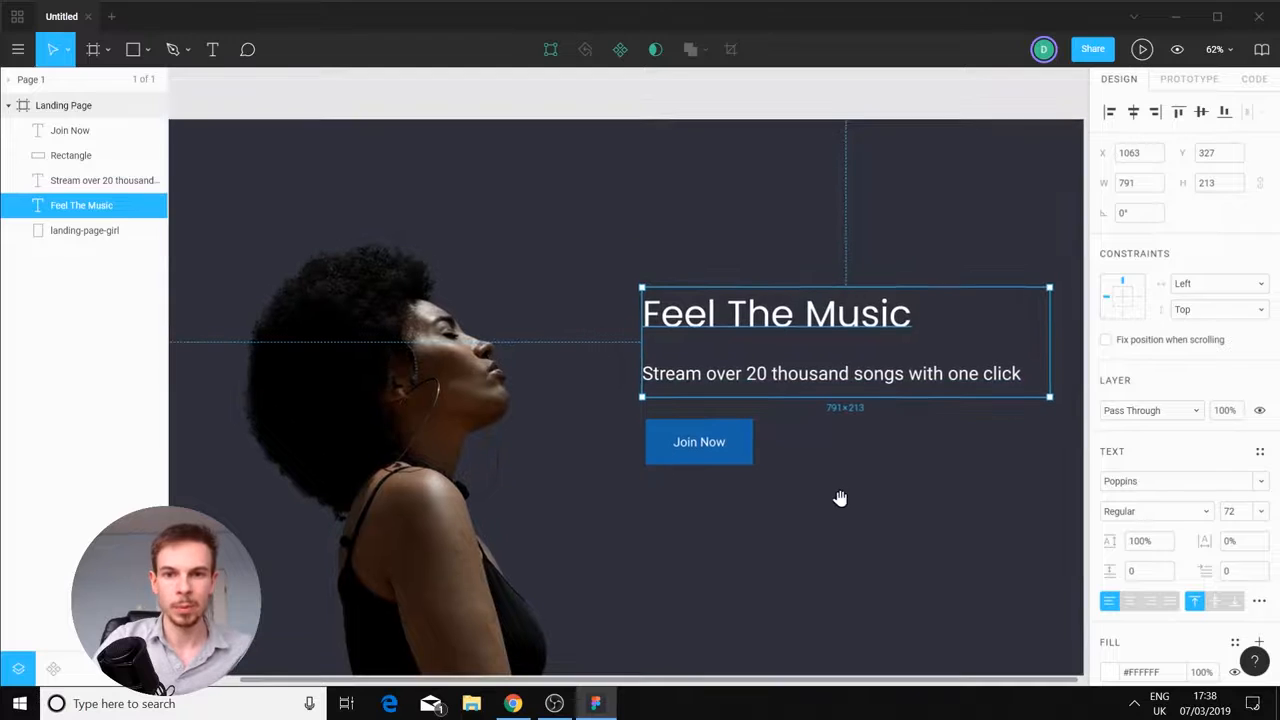
{"action": "left_click", "coordinate": [798, 385]}
{"action": "left_click", "coordinate": [1133, 482]}
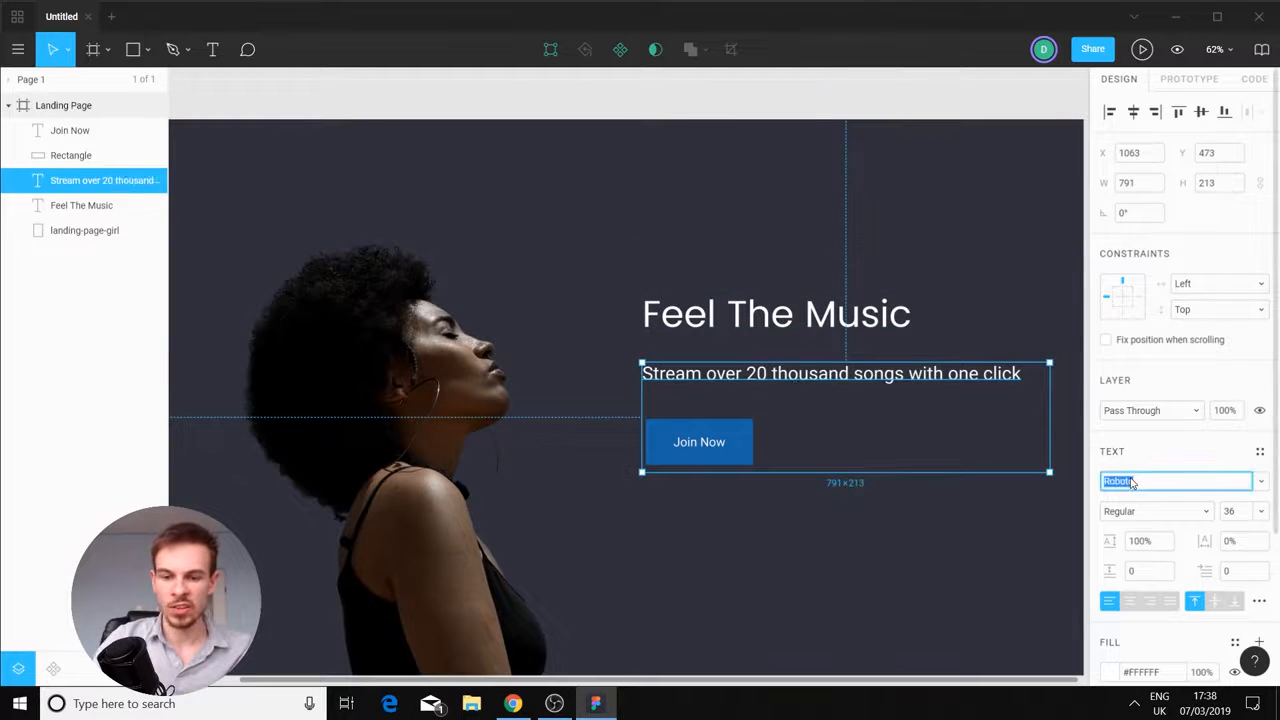
{"action": "type", "text": "Poppins"}
{"action": "key", "text": "Return"}
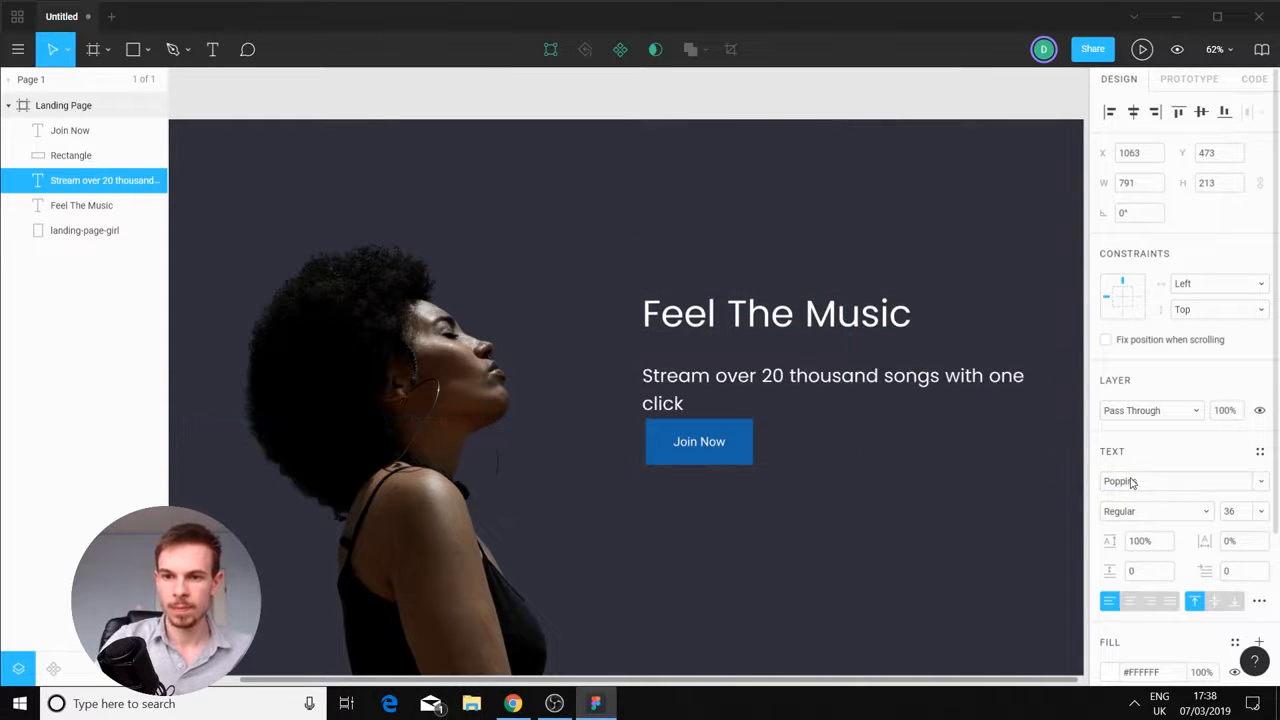
{"action": "left_click", "coordinate": [917, 463]}
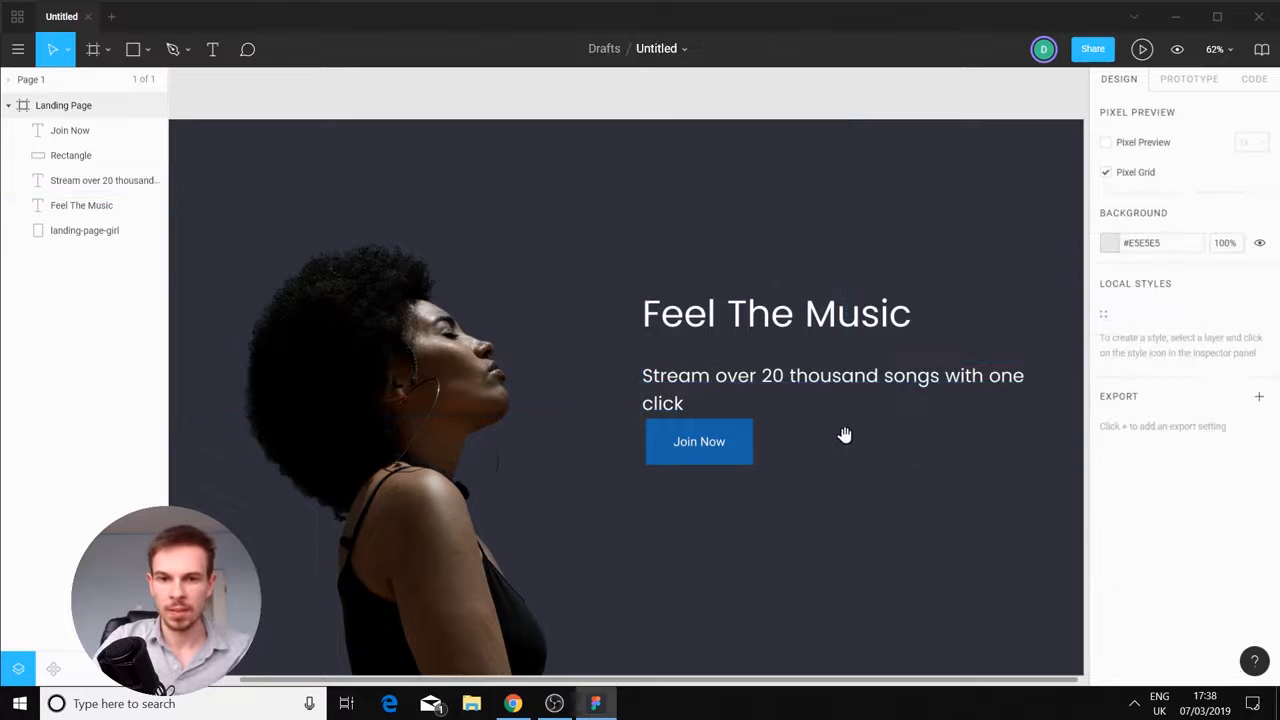
Widen the tagline's text box to about 893 so the sentence fits on one line
{"action": "scroll", "coordinate": [843, 434], "scroll_direction": "right", "scroll_amount": 2}
{"action": "left_click", "coordinate": [773, 378]}
{"action": "left_click_drag", "start_coordinate": [945, 380], "coordinate": [992, 383]}
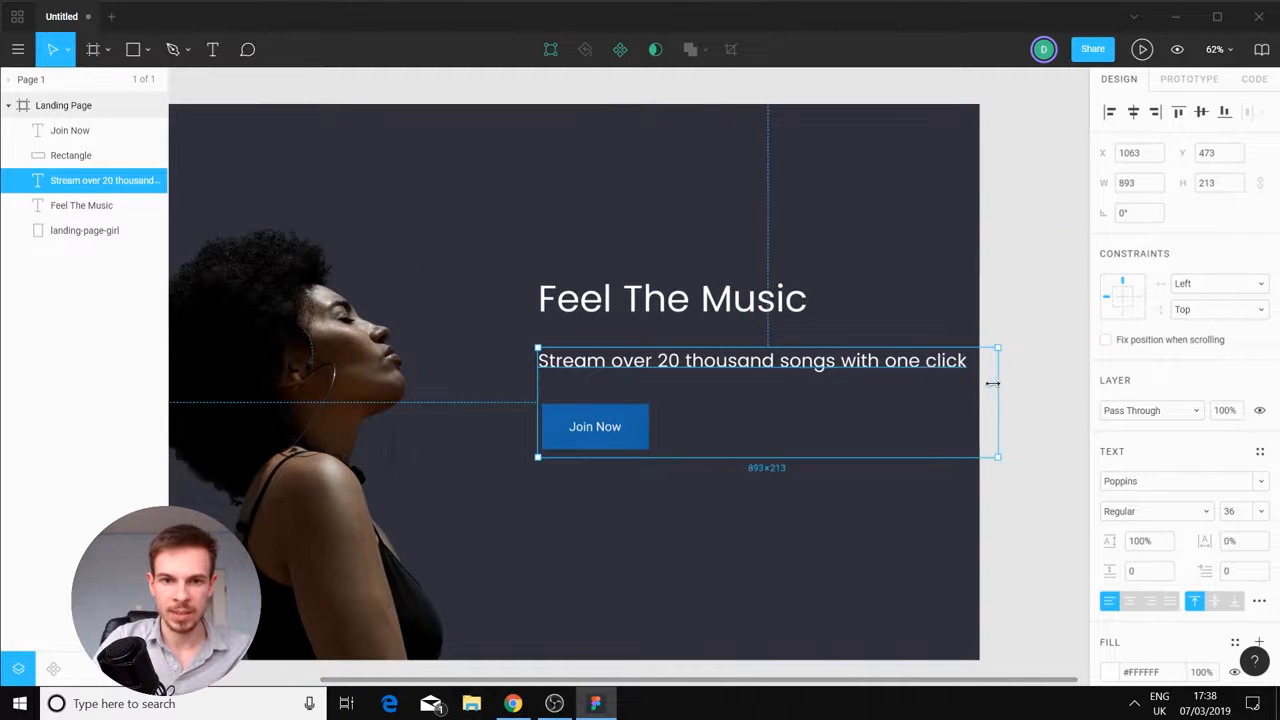
{"action": "left_click", "coordinate": [743, 497]}
Set the font of the "Join Now" text to Poppins
{"action": "left_click", "coordinate": [603, 430]}
{"action": "left_click", "coordinate": [757, 486]}
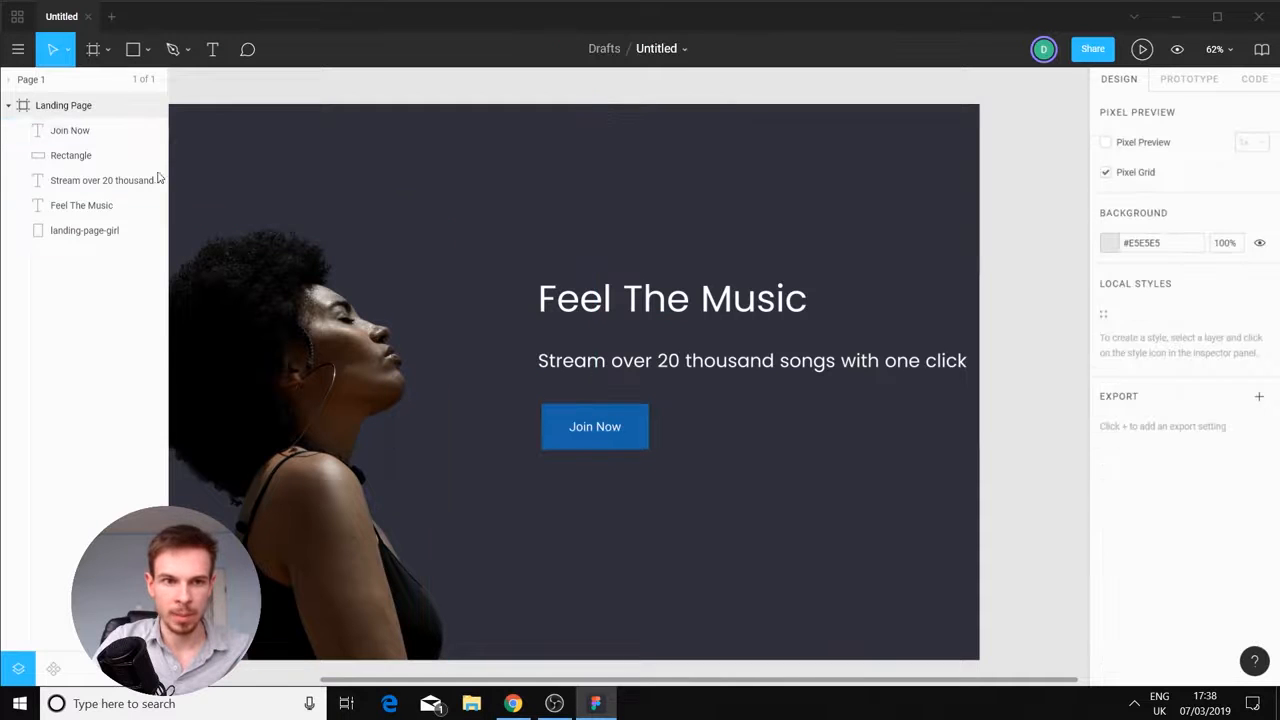
{"action": "left_click", "coordinate": [77, 181]}
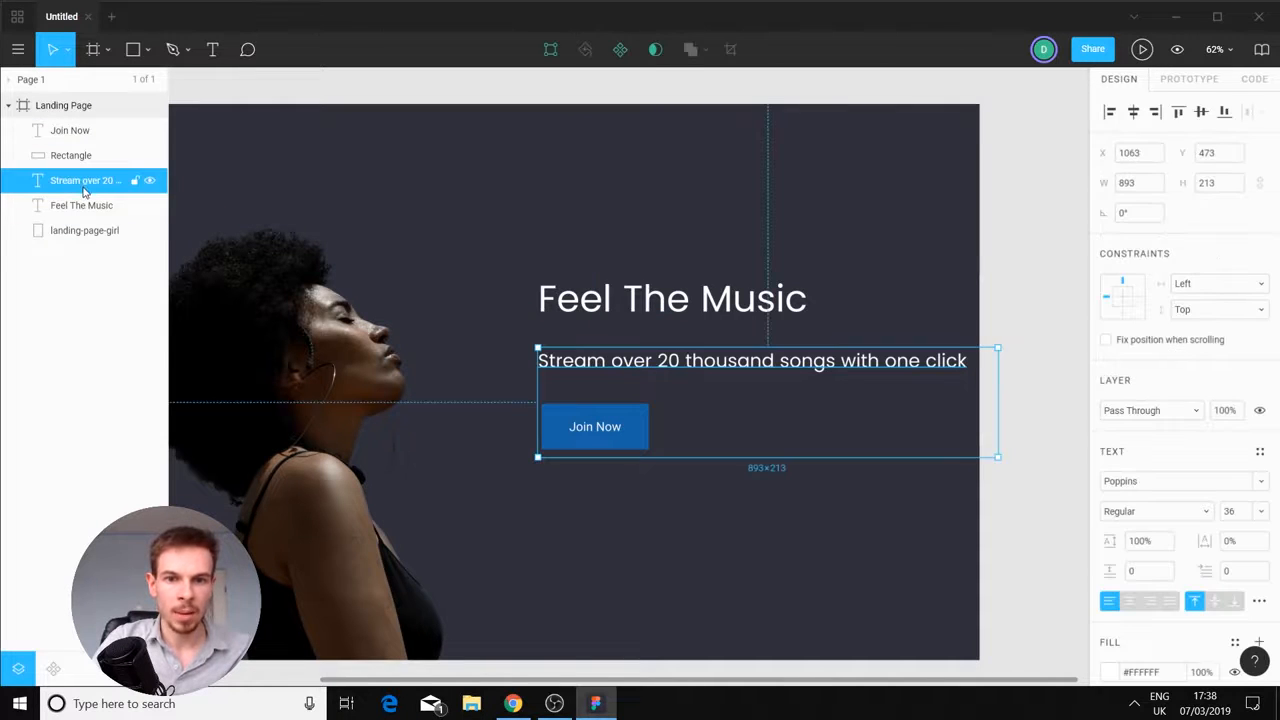
{"action": "left_click", "coordinate": [82, 205]}
{"action": "left_click", "coordinate": [86, 138]}
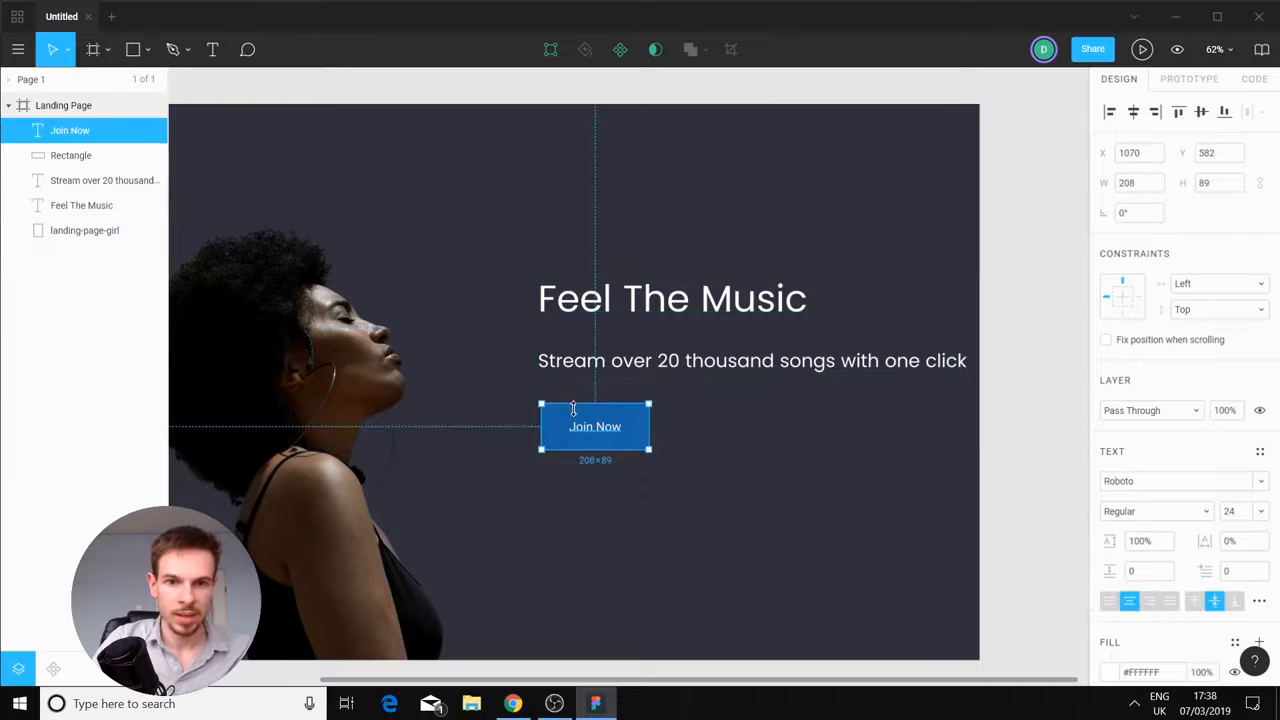
{"action": "left_click", "coordinate": [1205, 481]}
{"action": "type", "text": "Poppins"}
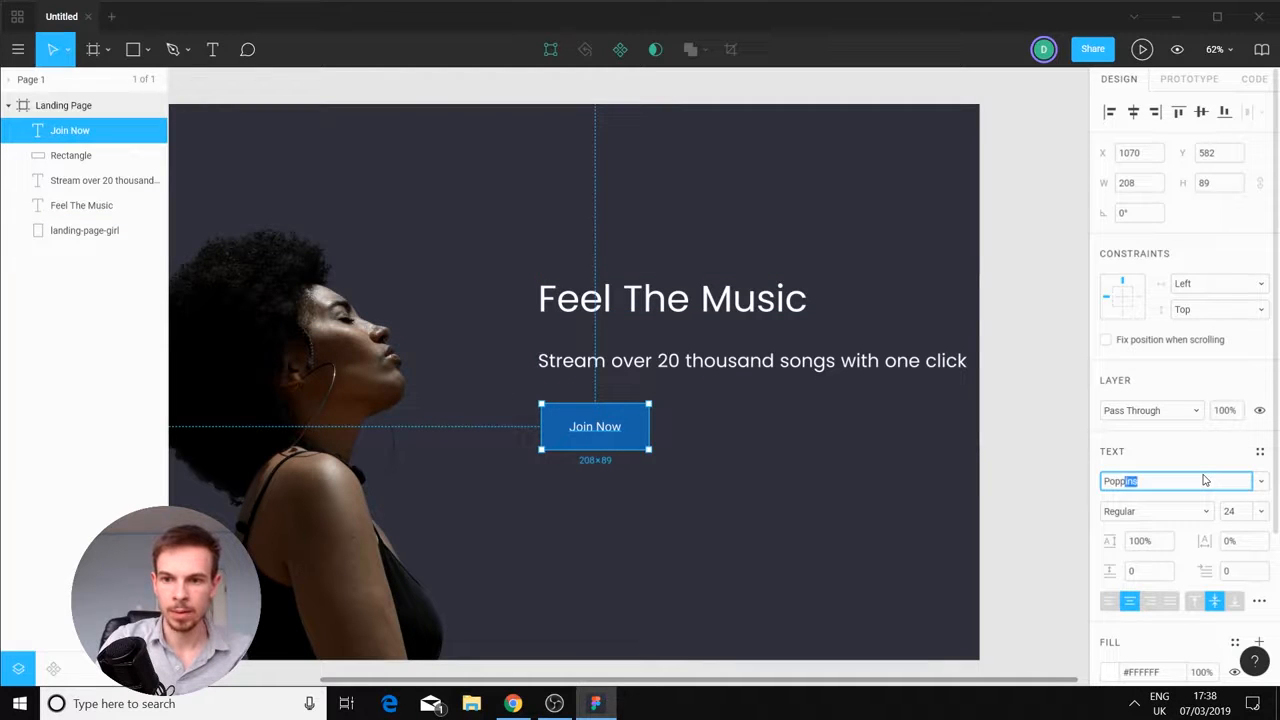
{"action": "key", "text": "Return"}
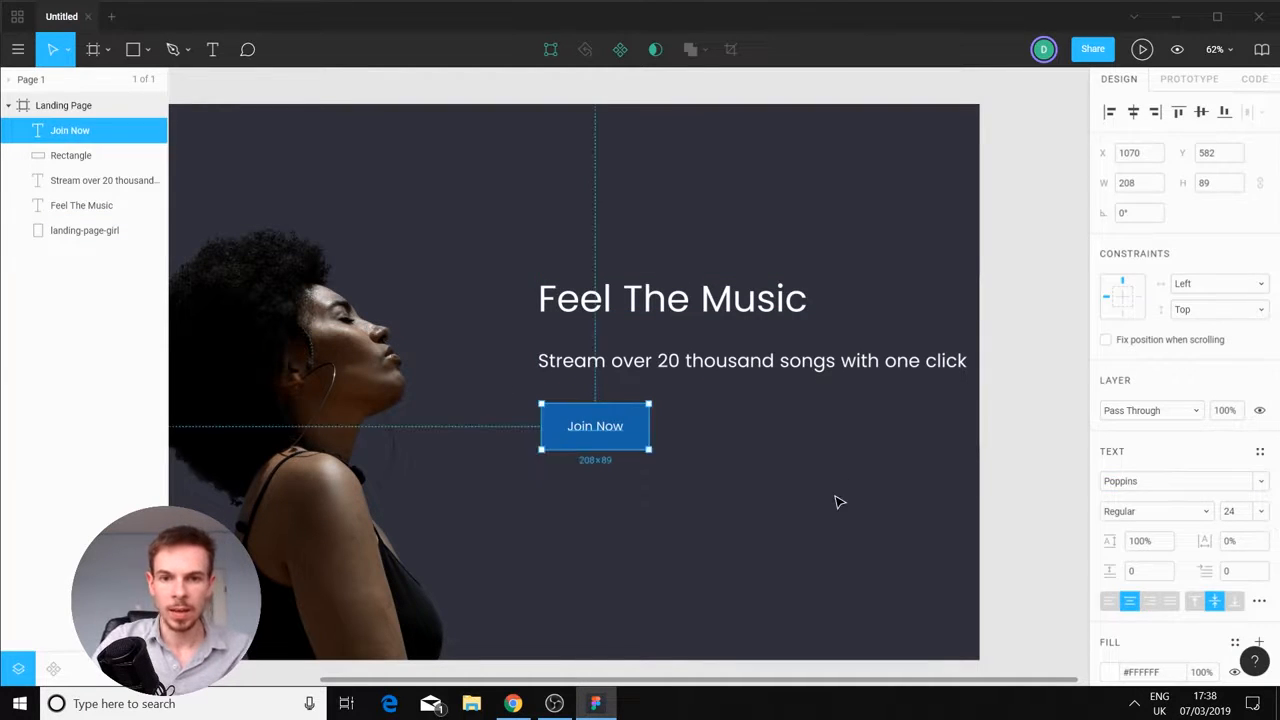
{"action": "left_click", "coordinate": [842, 501]}
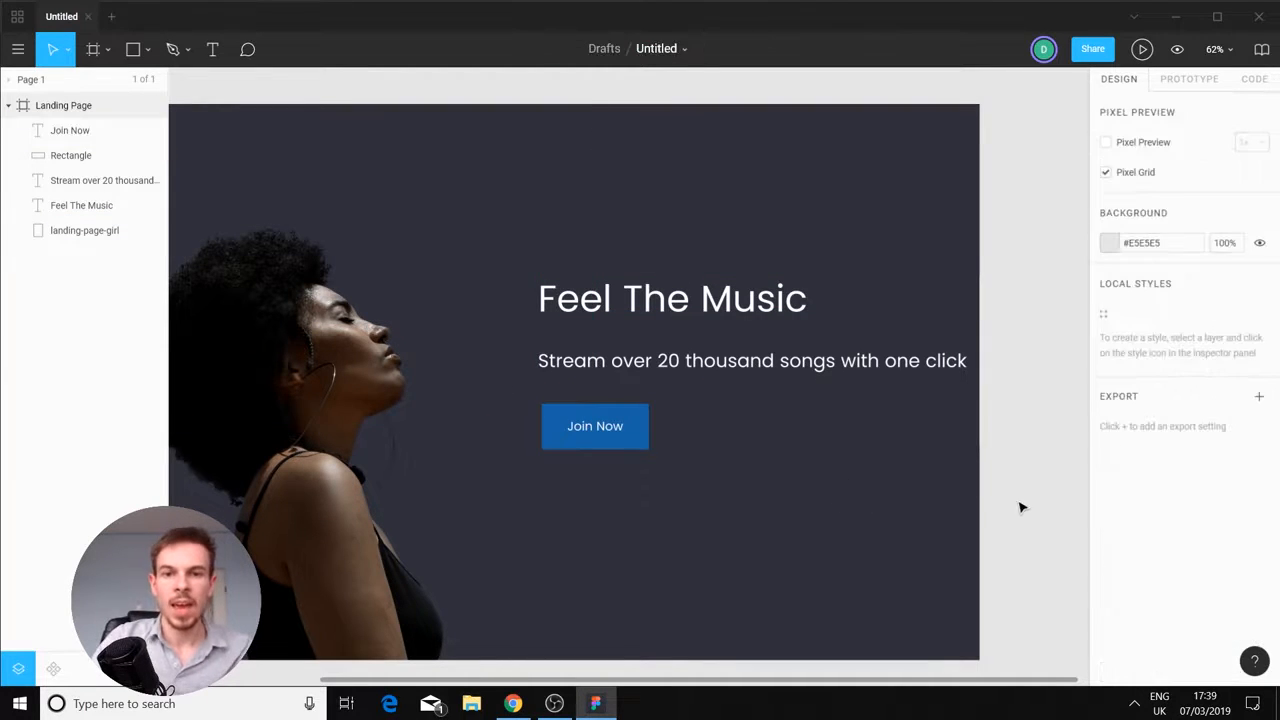
{"action": "left_click", "coordinate": [600, 428]}
{"action": "left_click", "coordinate": [657, 480]}
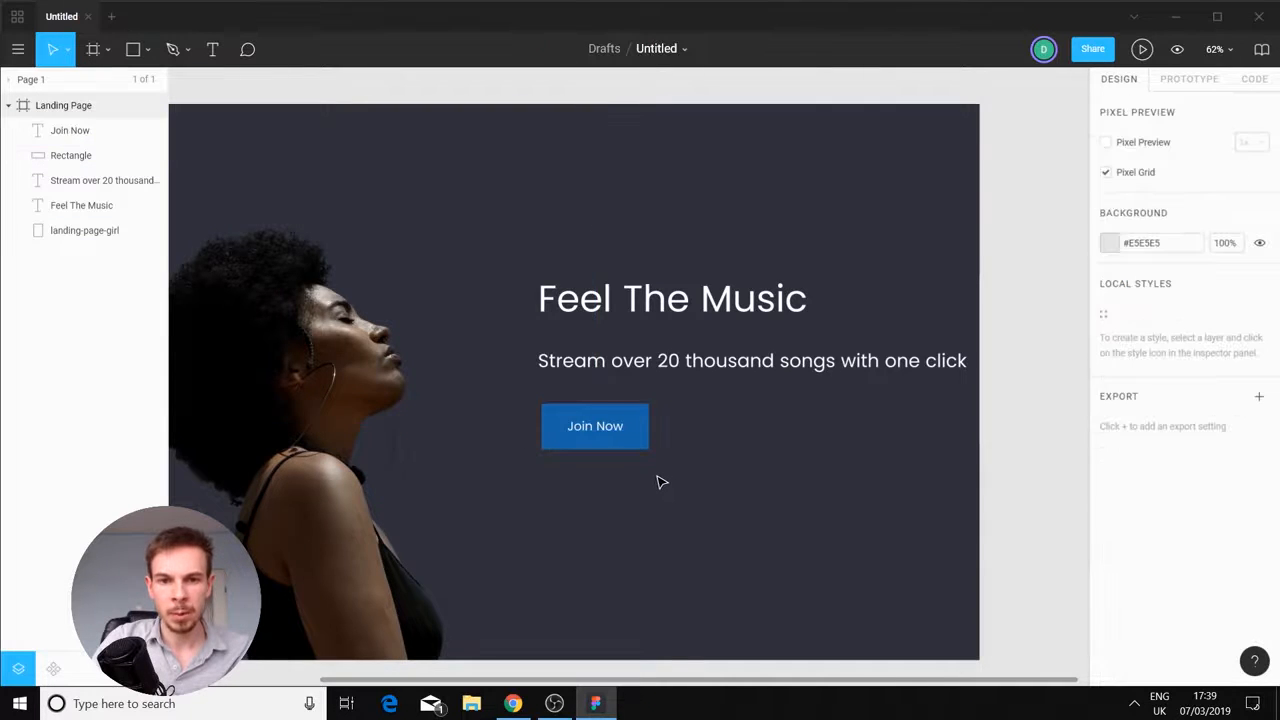
{"action": "key", "text": "shift+0"}
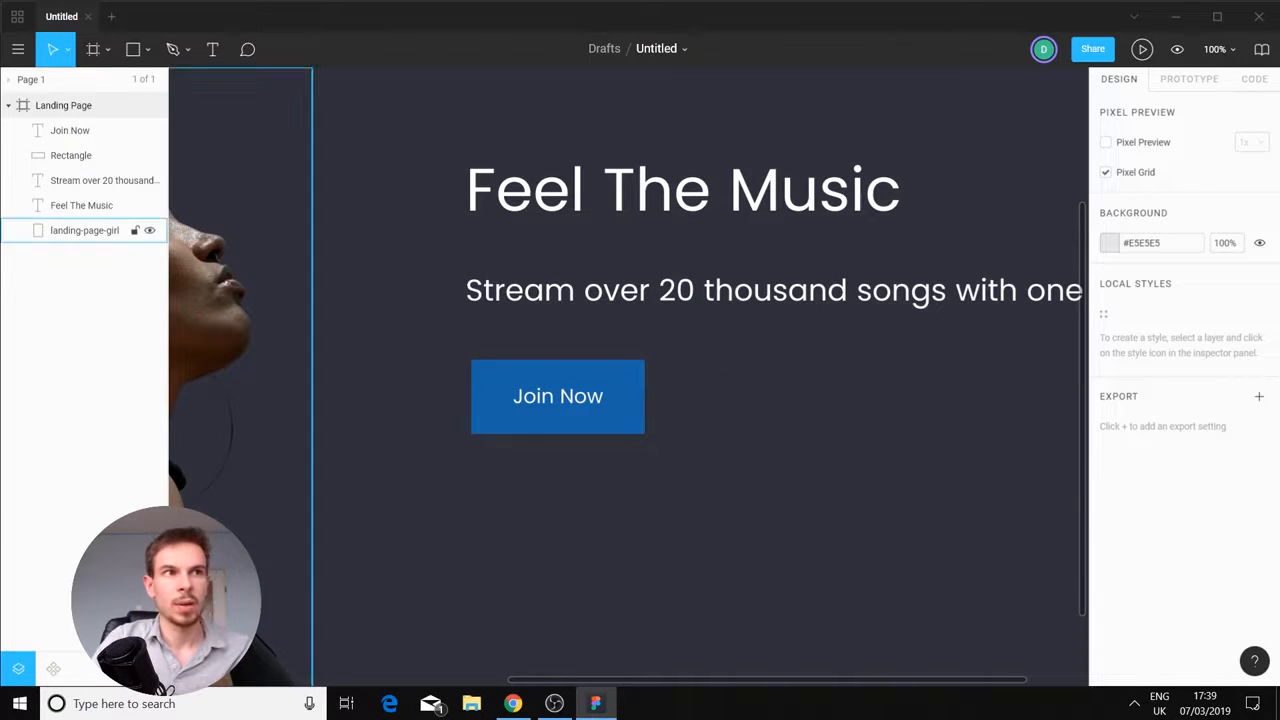
{"action": "left_click", "coordinate": [514, 704]}
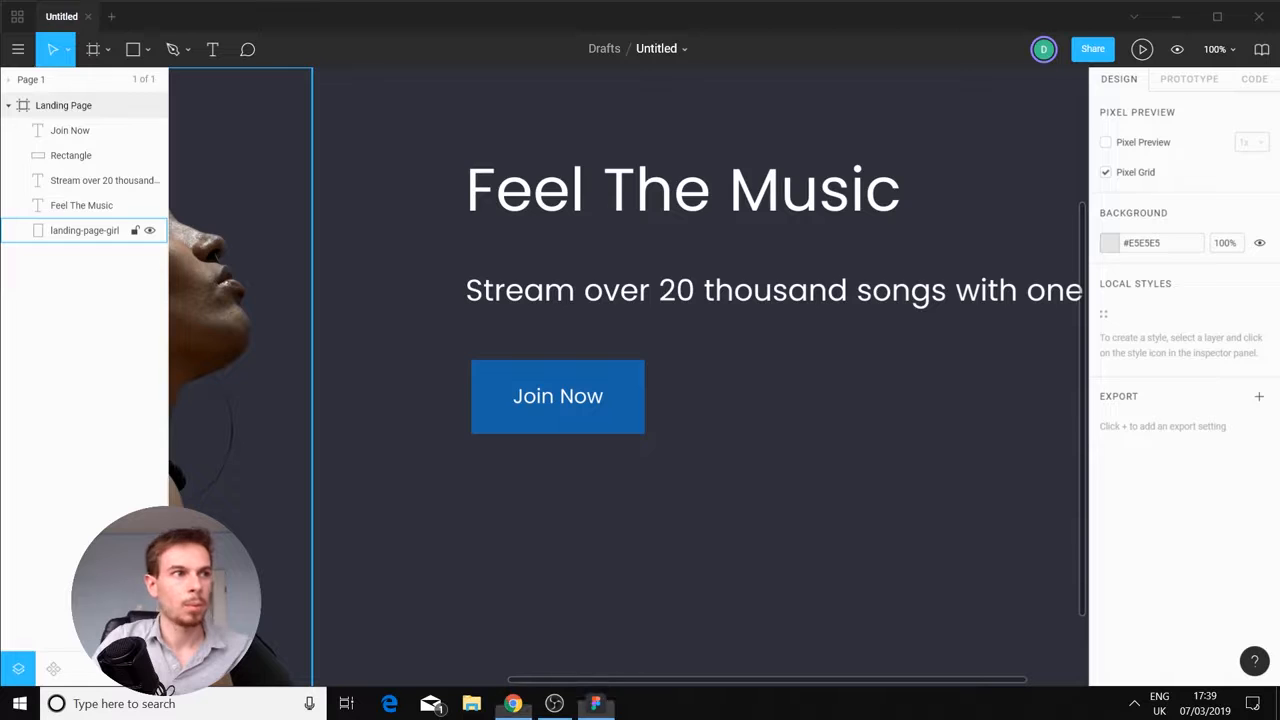
Group the "Join Now" text with the blue rectangle behind it and name the group "Button"
{"action": "left_click", "coordinate": [569, 407]}
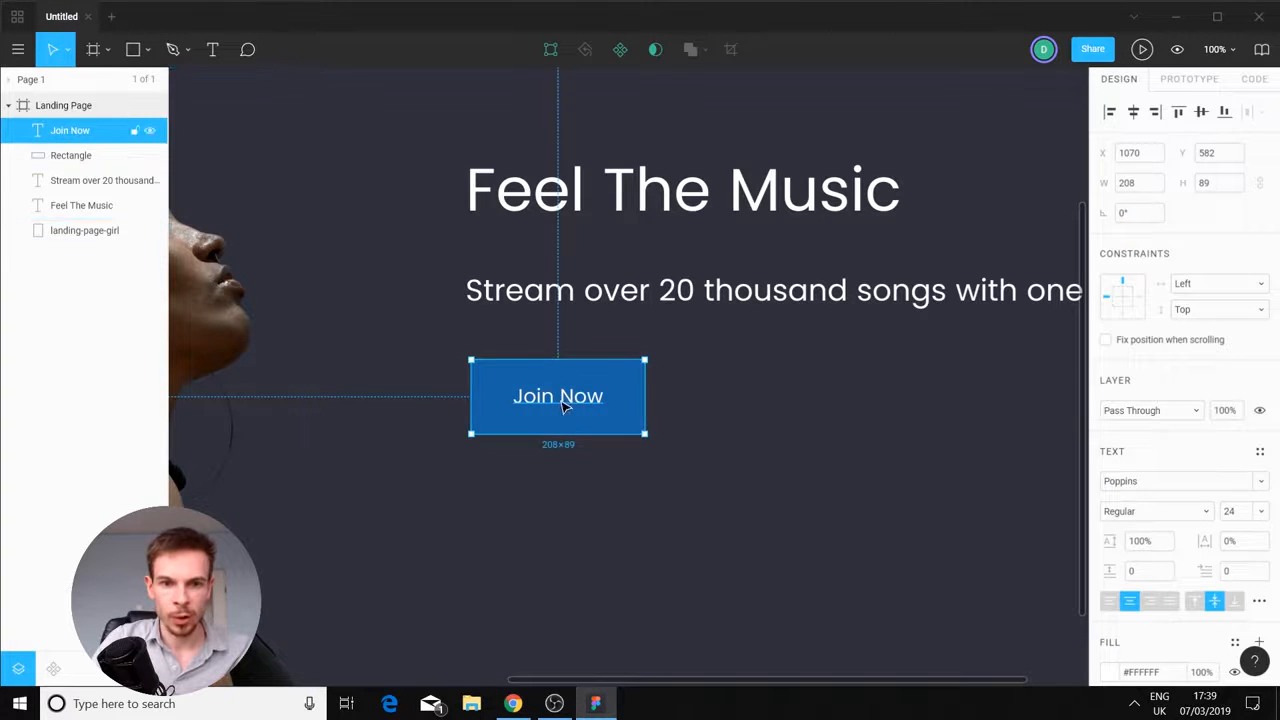
{"action": "left_click", "coordinate": [625, 380], "text": "shift"}
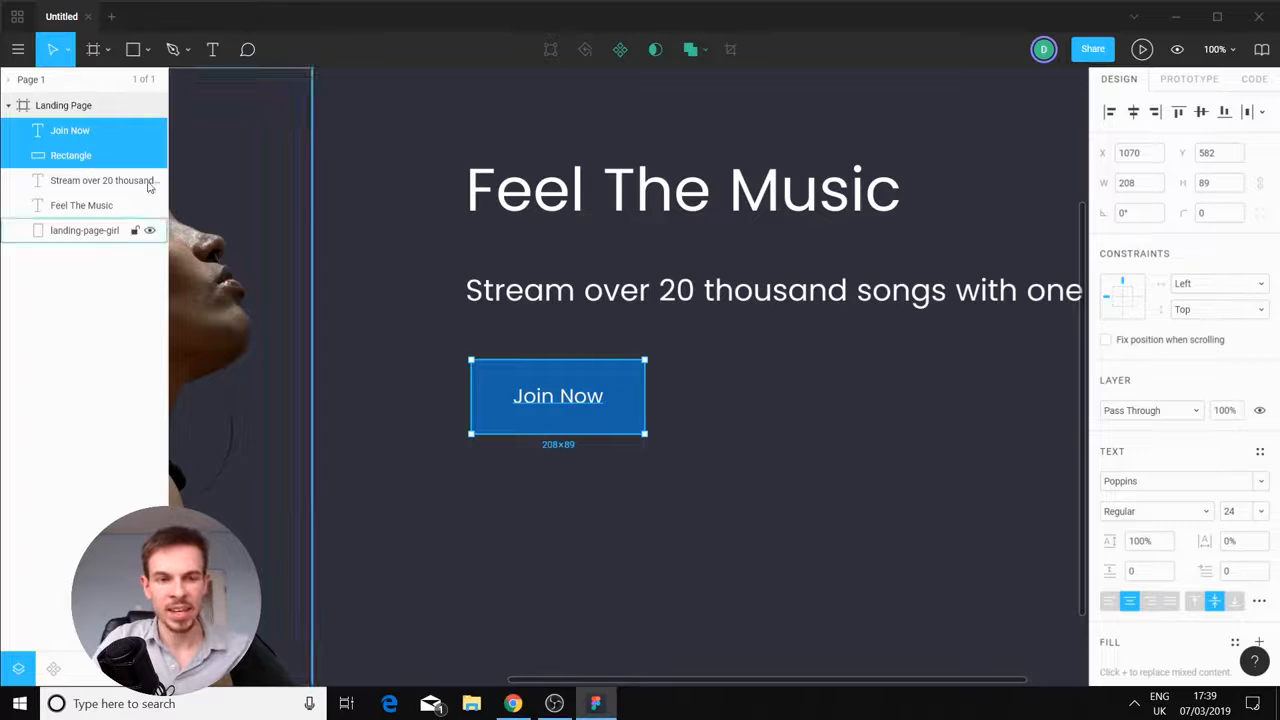
{"action": "key", "text": "ctrl+g"}
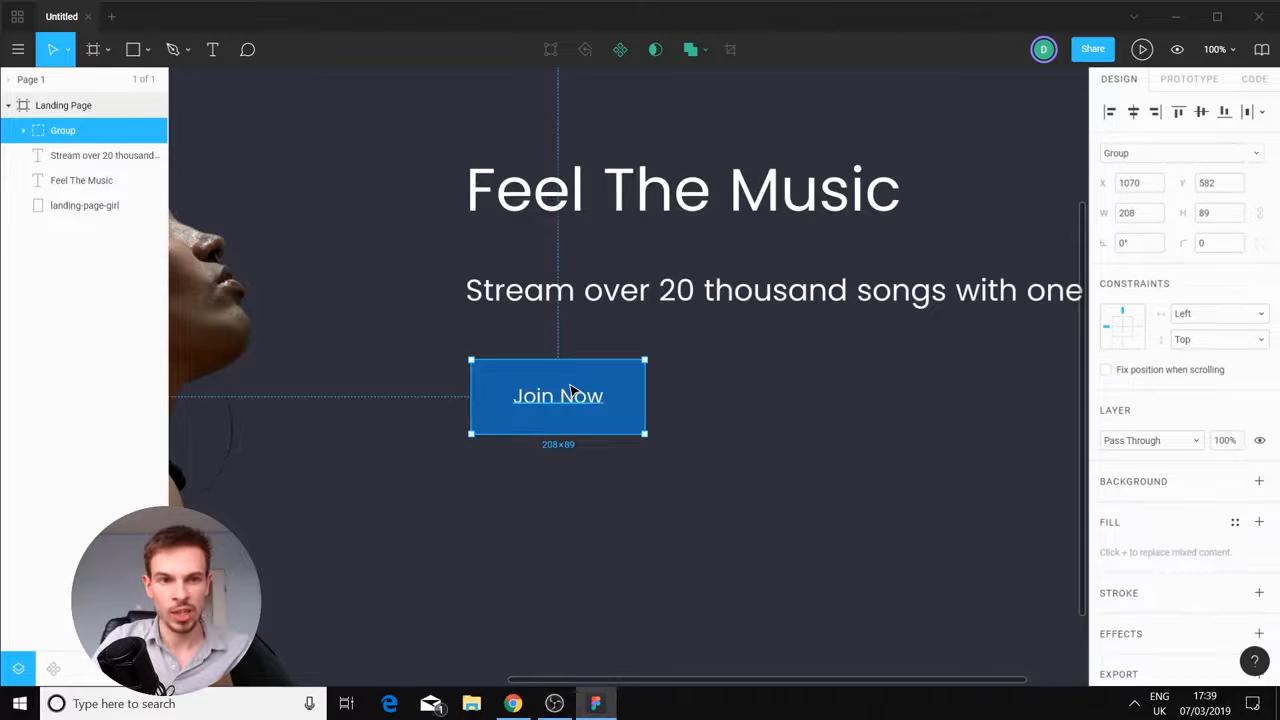
{"action": "double_click", "coordinate": [63, 133]}
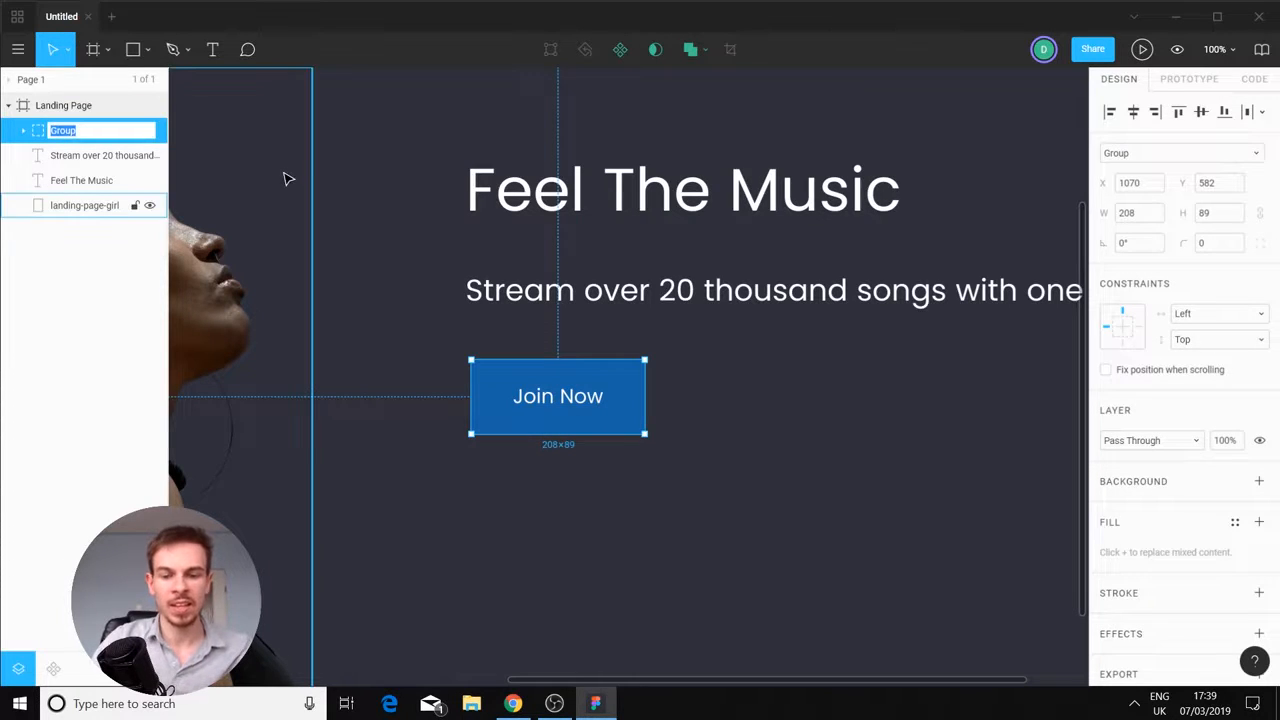
{"action": "type", "text": "Button"}
{"action": "key", "text": "Return"}
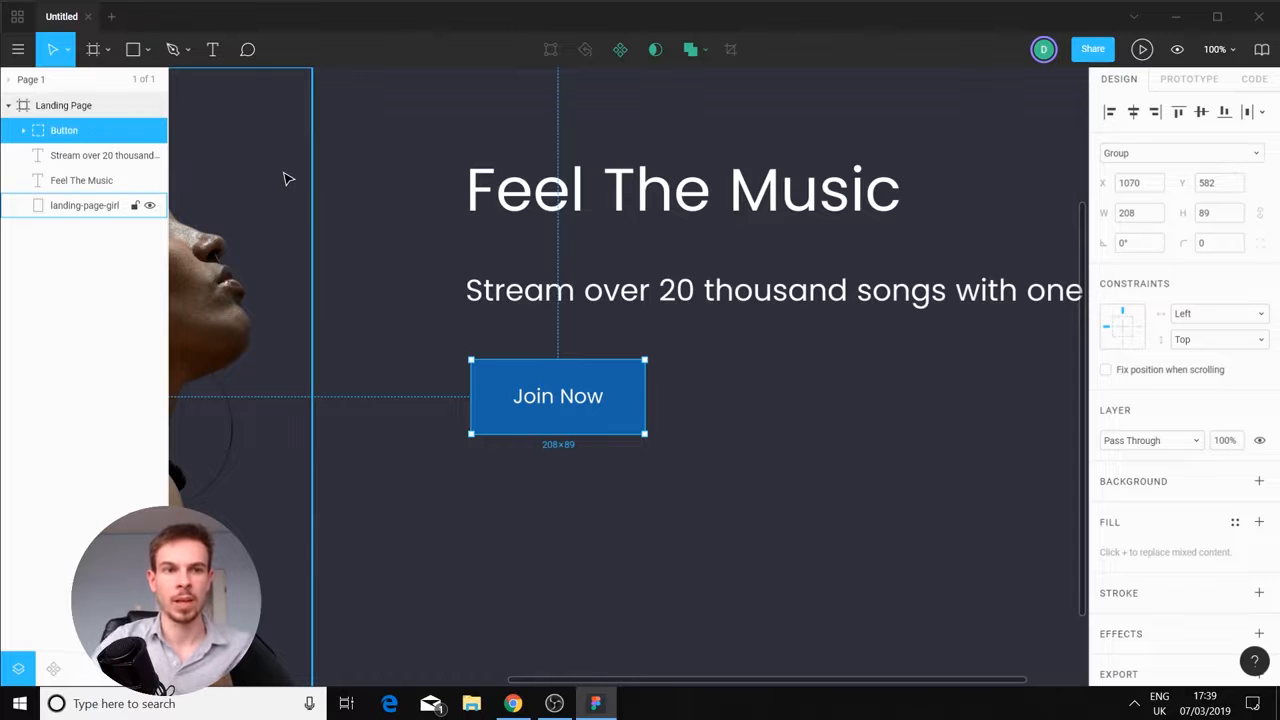
{"action": "left_click", "coordinate": [798, 413]}
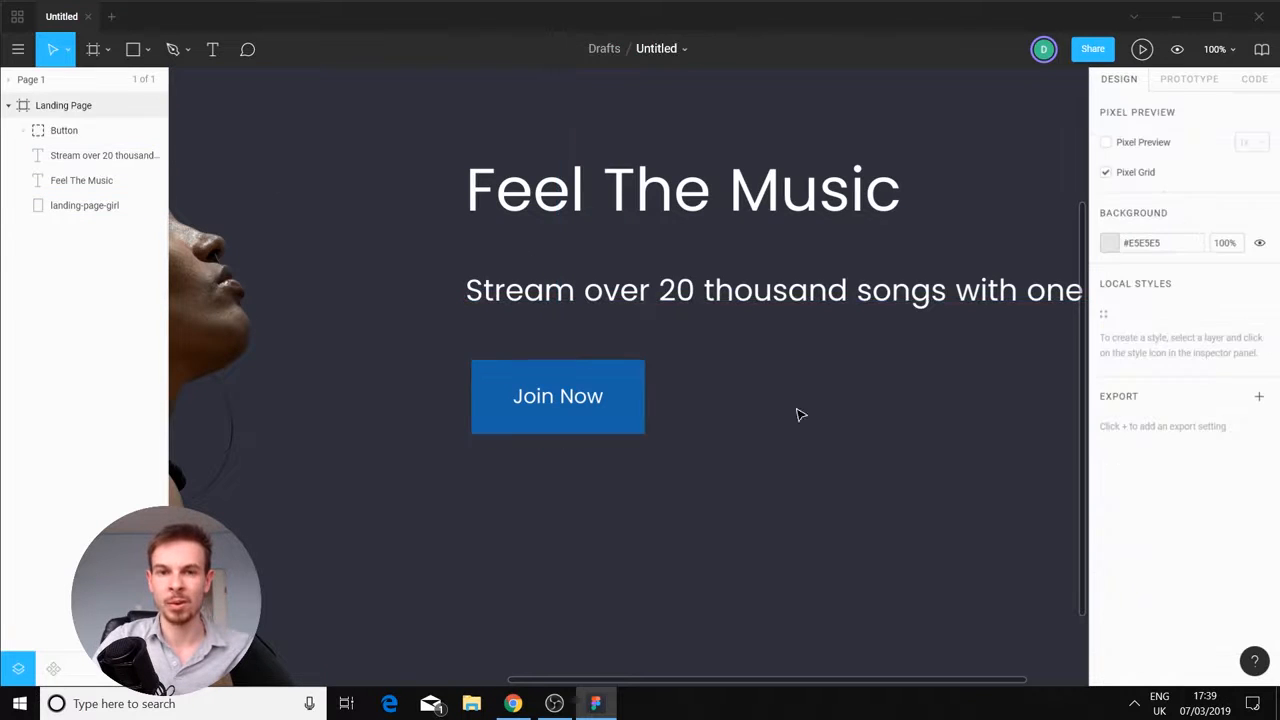
Set the corner radius of the blue rectangle inside the Button group to 5
{"action": "left_click", "coordinate": [66, 134]}
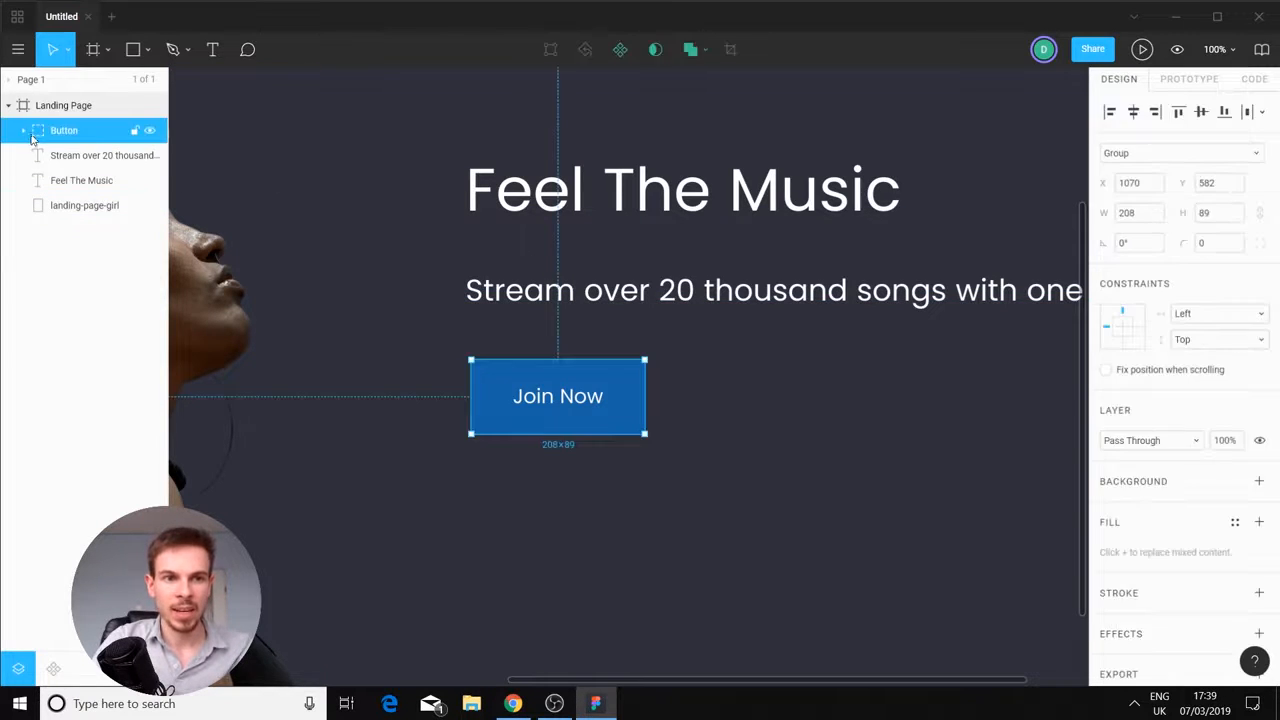
{"action": "left_click", "coordinate": [23, 132]}
{"action": "left_click", "coordinate": [104, 181]}
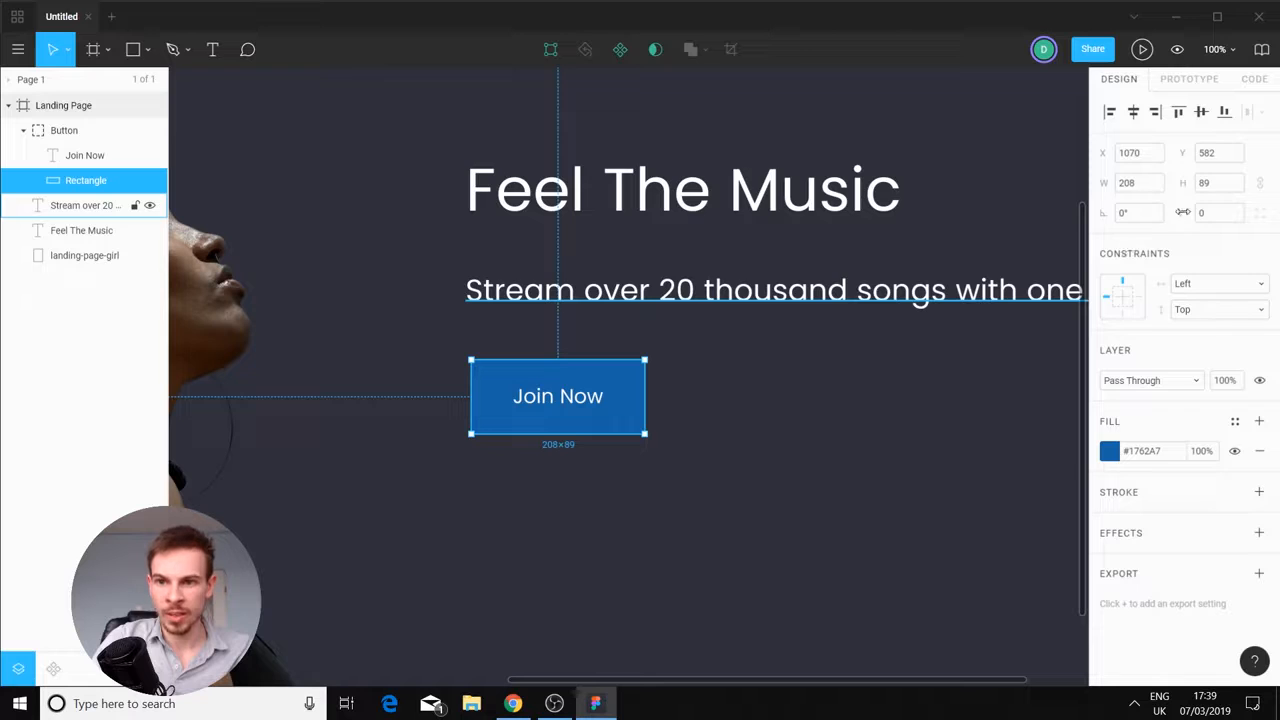
{"action": "left_click_drag", "start_coordinate": [1186, 212], "coordinate": [1263, 219]}
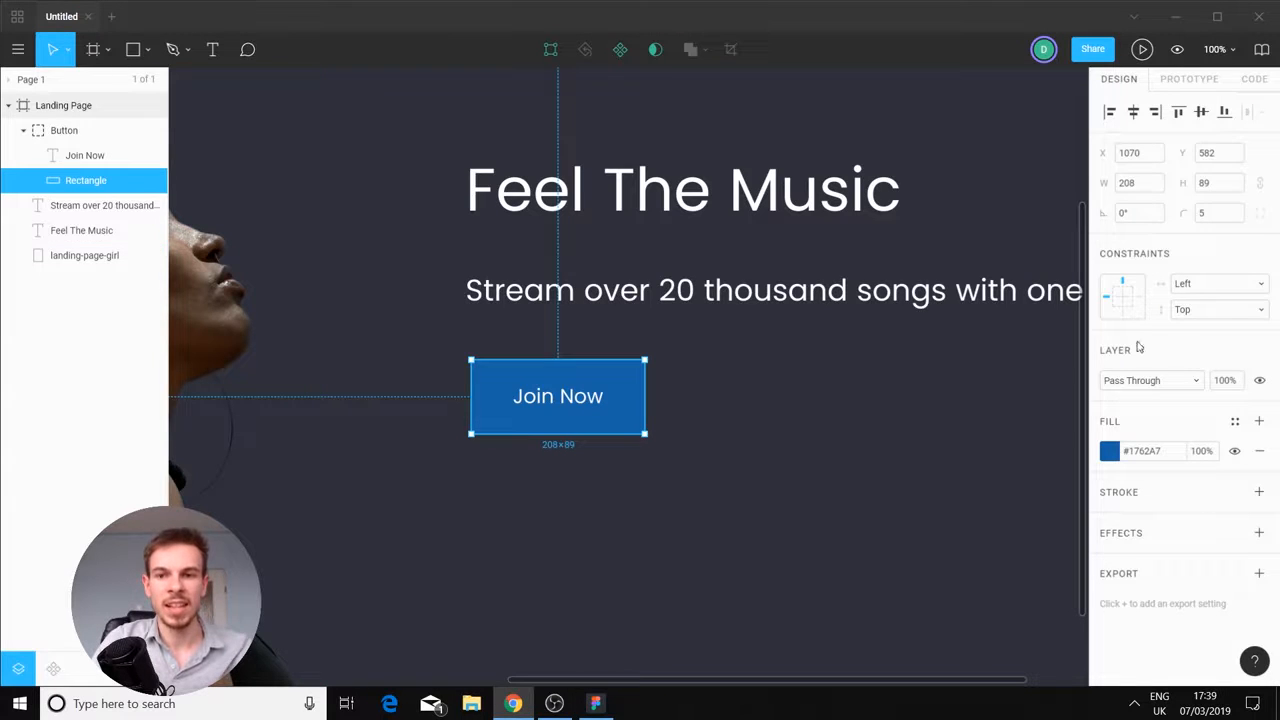
{"action": "left_click", "coordinate": [677, 484]}
Adjust the corner radius of the blue rectangle inside the Button group
{"action": "left_click", "coordinate": [630, 407]}
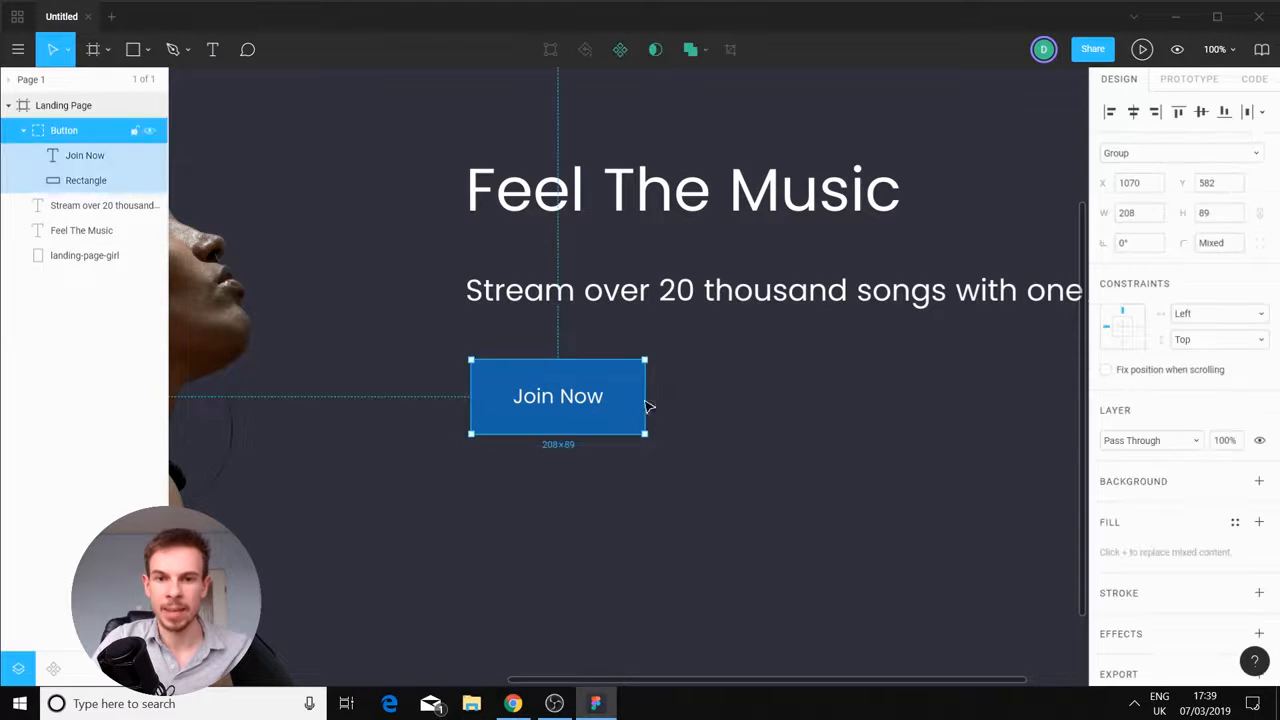
{"action": "left_click", "coordinate": [92, 182]}
{"action": "left_click_drag", "start_coordinate": [1187, 212], "coordinate": [1197, 213]}
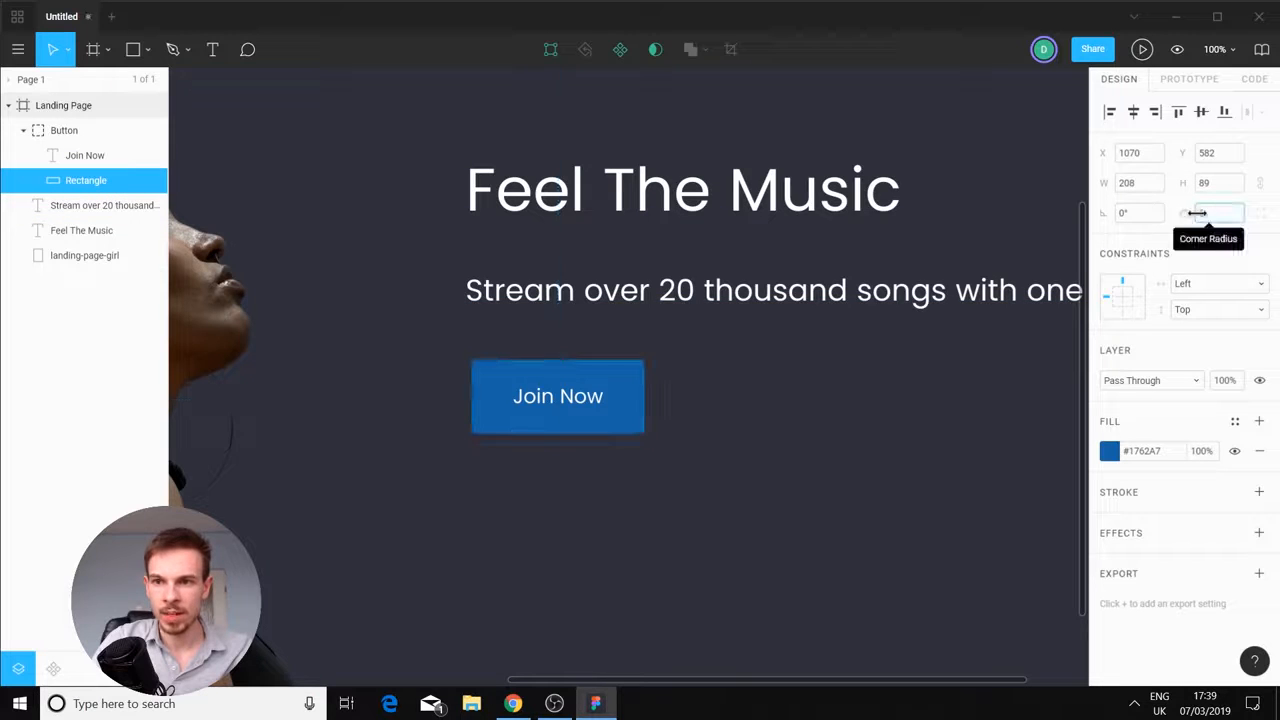
Resize the "Join Now" Button group to about 224 by 86
{"action": "left_click", "coordinate": [908, 391]}
{"action": "left_click", "coordinate": [626, 414]}
{"action": "left_click_drag", "start_coordinate": [585, 360], "coordinate": [585, 377]}
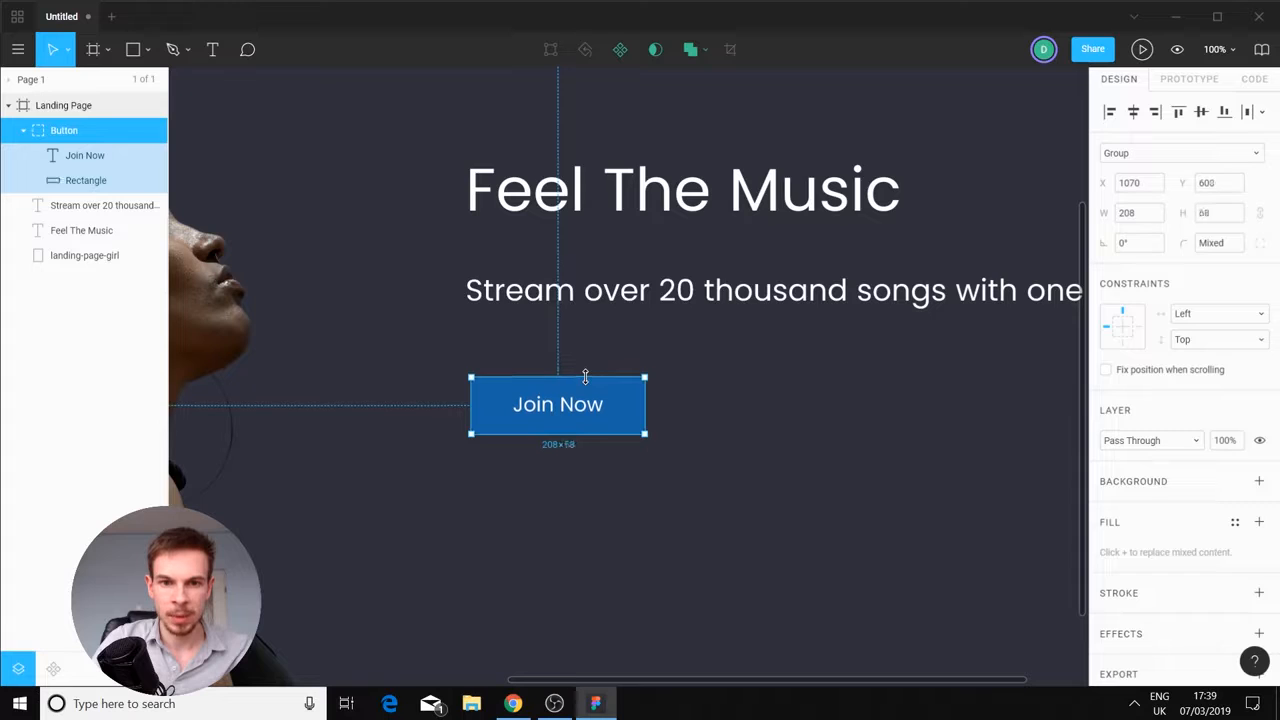
{"action": "left_click_drag", "start_coordinate": [650, 404], "coordinate": [668, 404]}
{"action": "left_click", "coordinate": [789, 457]}
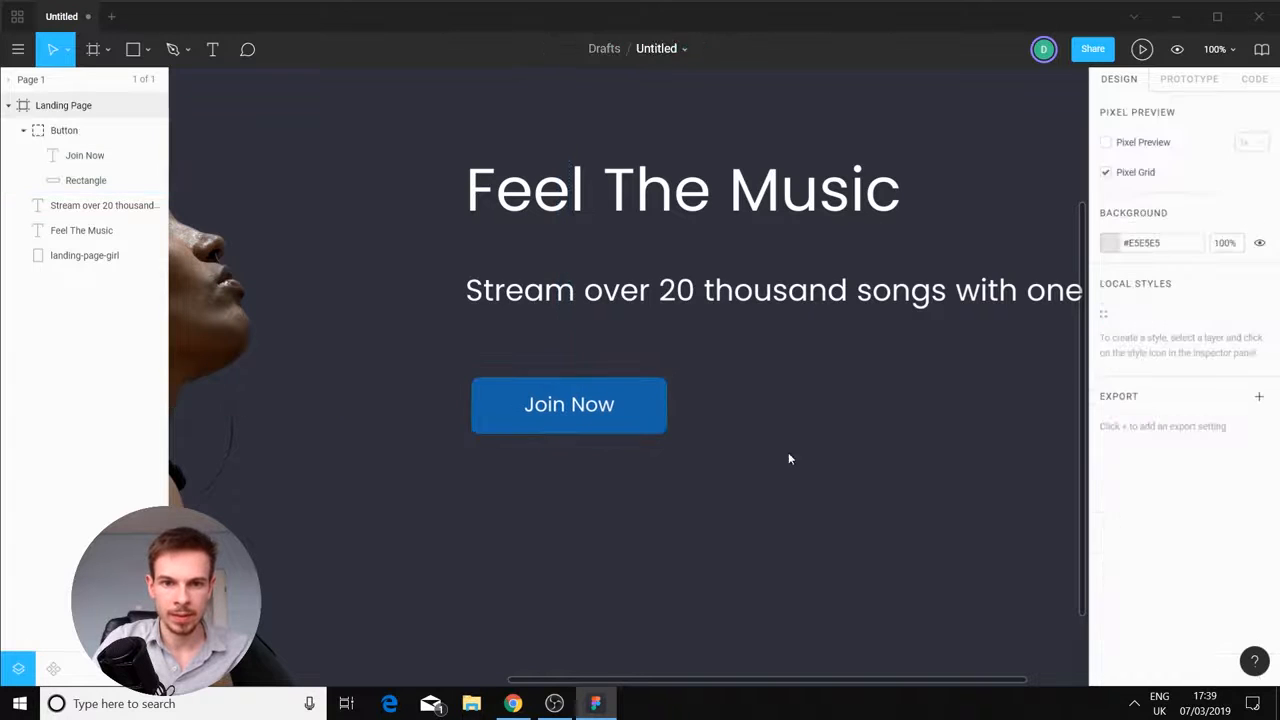
{"action": "left_click", "coordinate": [630, 395]}
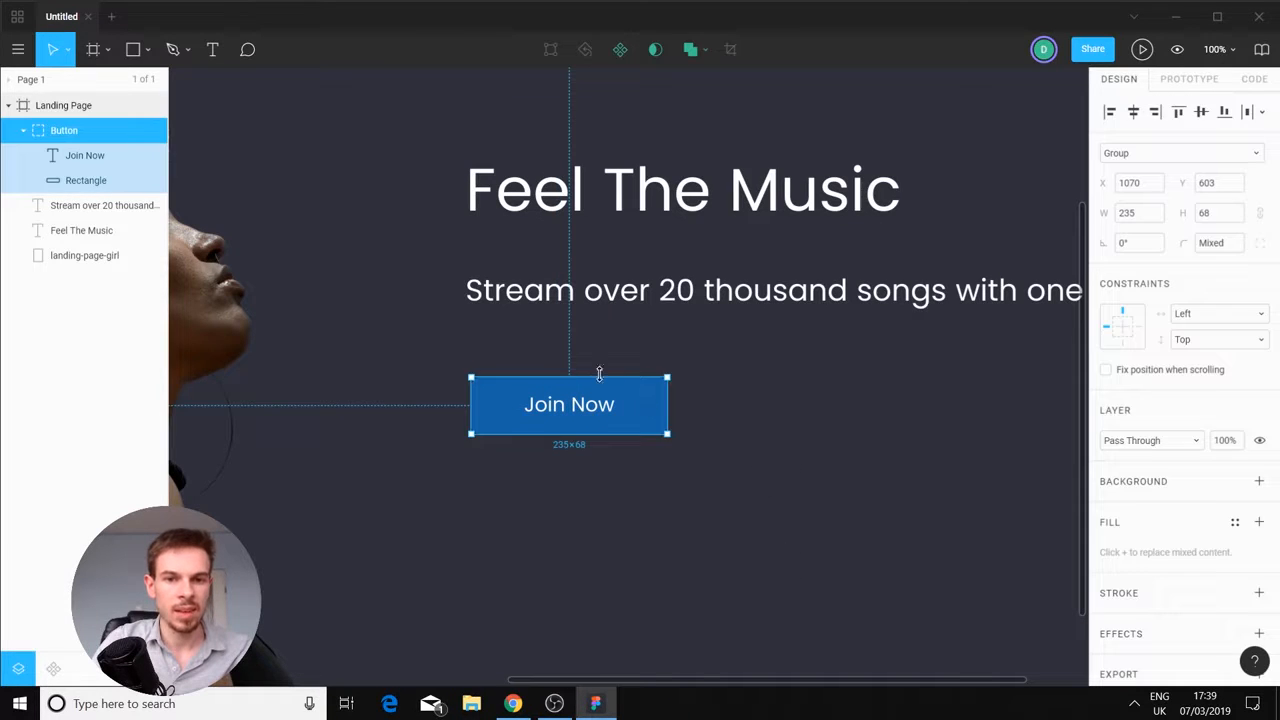
{"action": "left_click_drag", "start_coordinate": [600, 376], "coordinate": [599, 360]}
{"action": "left_click_drag", "start_coordinate": [671, 396], "coordinate": [658, 397]}
{"action": "left_click", "coordinate": [743, 443]}
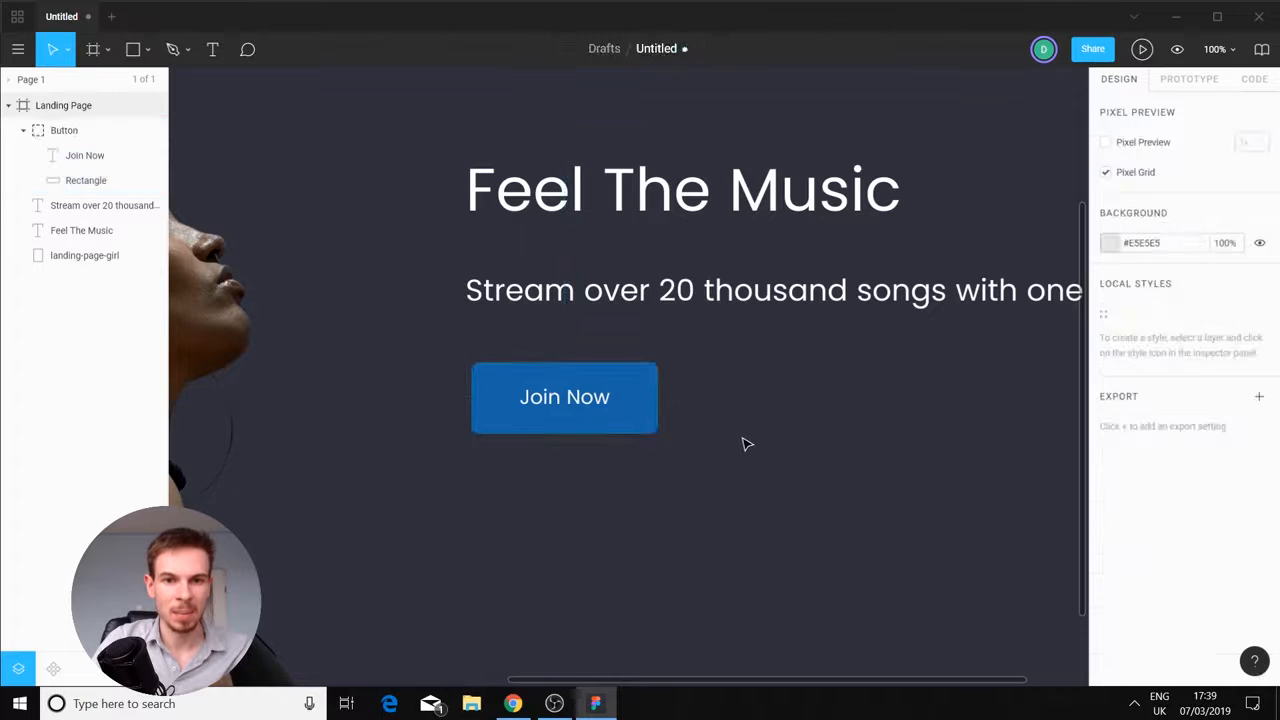
Look over the full landing page layout, checking the woman's image against the headline, tagline and button
{"action": "key", "text": "shift+1"}
{"action": "scroll", "coordinate": [771, 472], "scroll_direction": "up", "scroll_amount": 3}
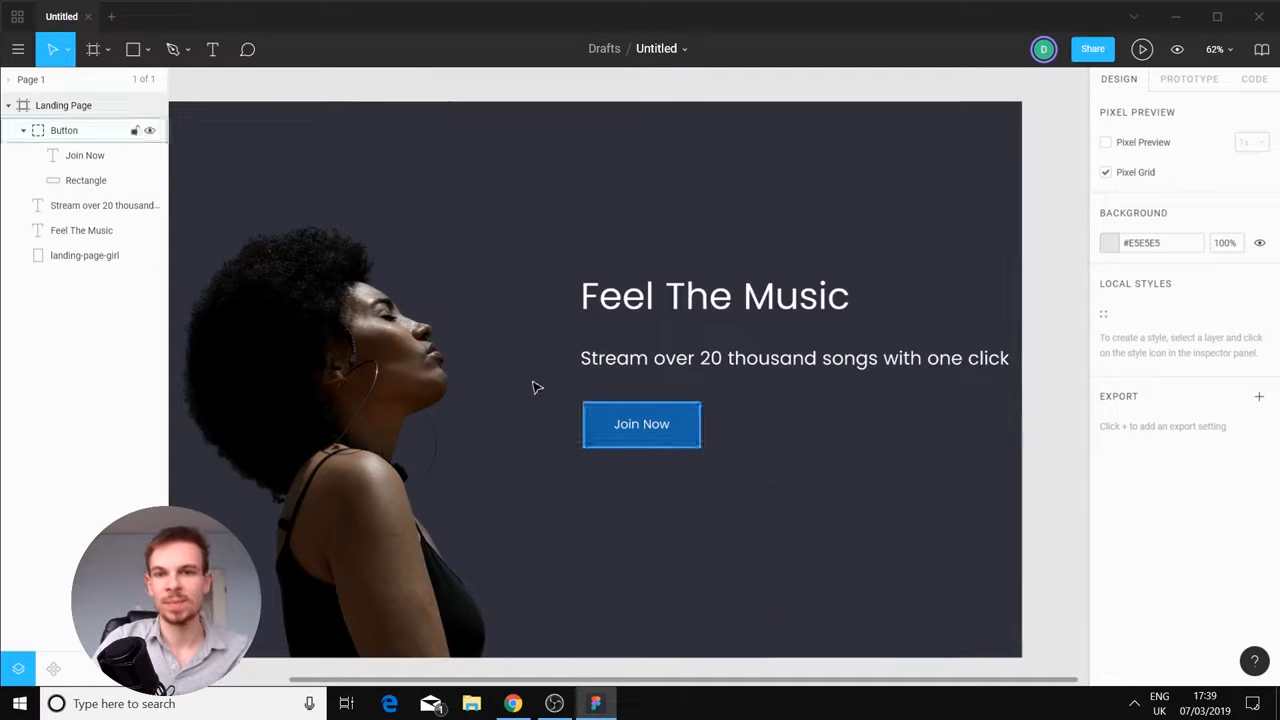
{"action": "scroll", "coordinate": [560, 375], "scroll_direction": "left", "scroll_amount": 3}
{"action": "scroll", "coordinate": [903, 470], "scroll_direction": "down", "scroll_amount": 2}
{"action": "scroll", "coordinate": [903, 470], "scroll_direction": "right", "scroll_amount": 2}
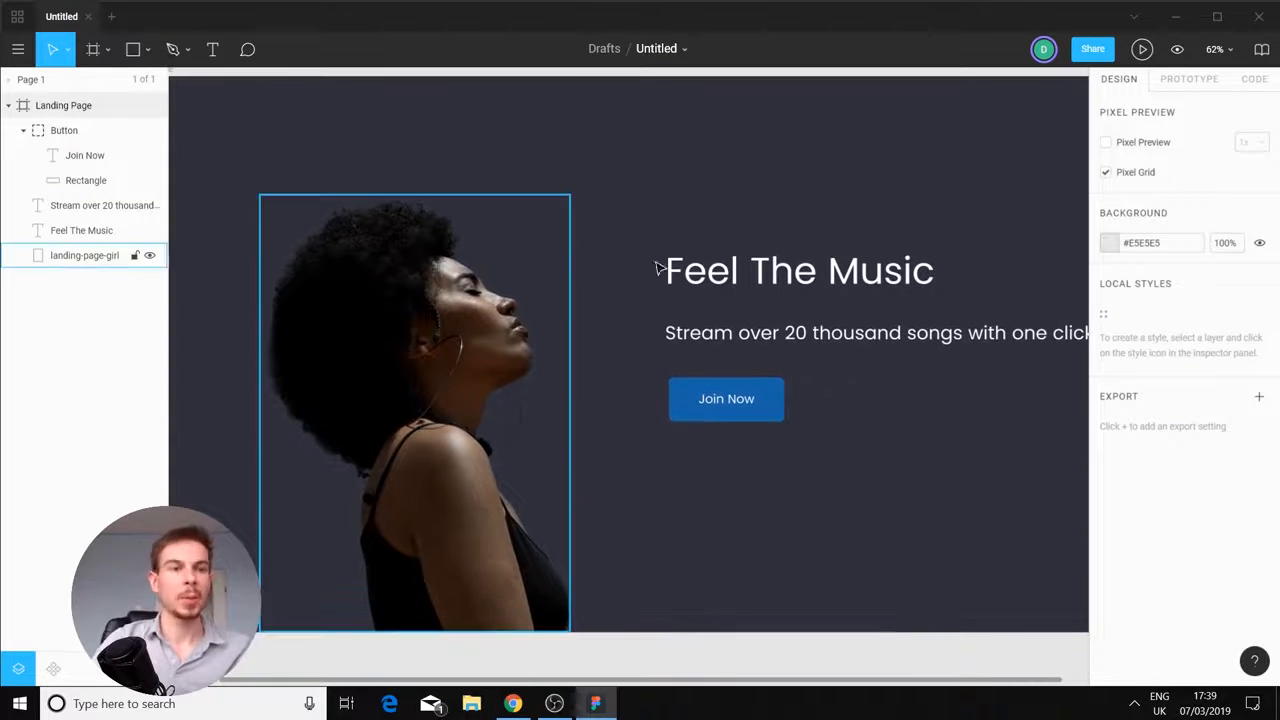
{"action": "left_click_drag", "start_coordinate": [678, 255], "coordinate": [752, 314]}
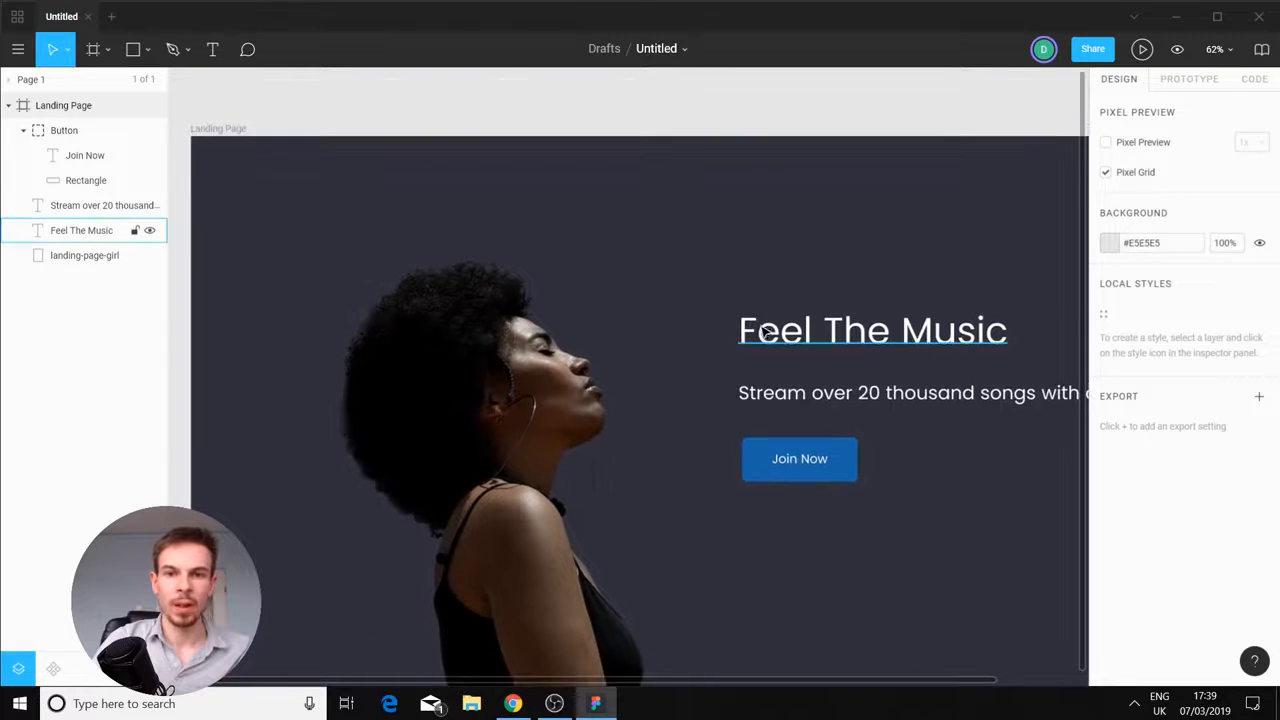
{"action": "scroll", "coordinate": [755, 328], "scroll_direction": "down", "scroll_amount": 3}
{"action": "left_click_drag", "start_coordinate": [766, 377], "coordinate": [712, 325]}
Add a layout grid to the Landing Page frame and configure it as 12 columns
{"action": "left_click", "coordinate": [120, 105]}
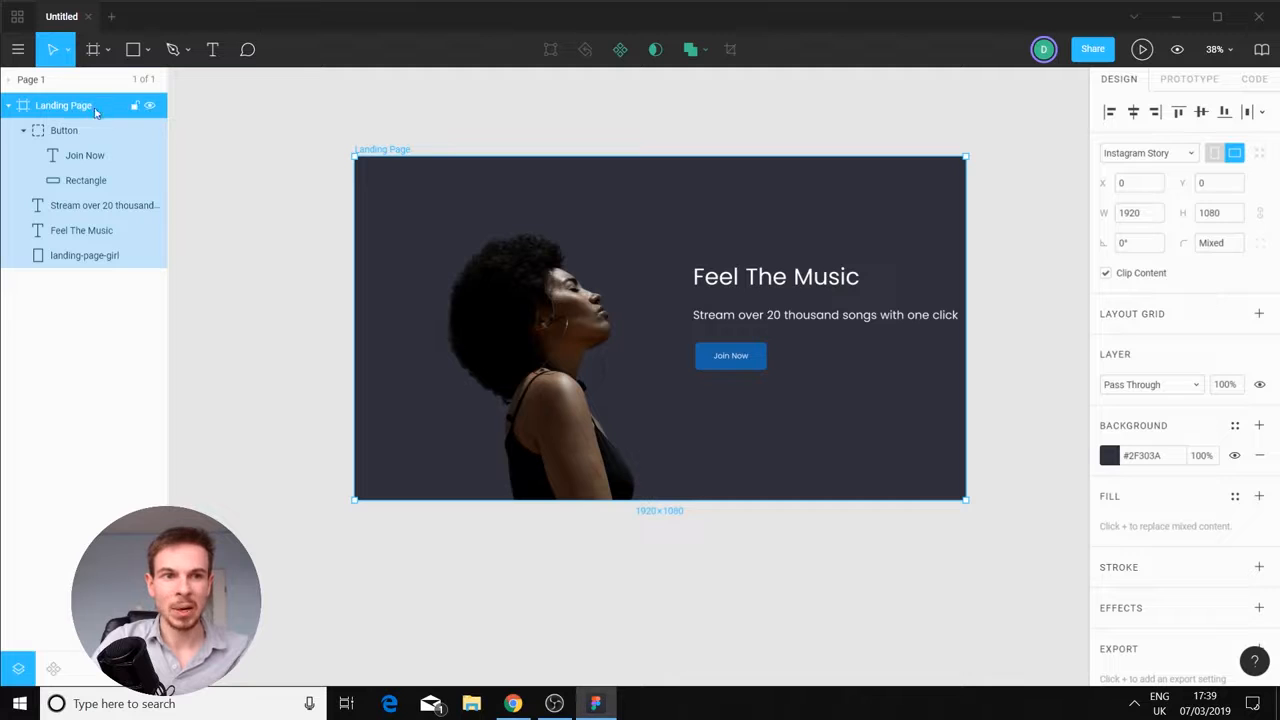
{"action": "left_click_drag", "start_coordinate": [574, 249], "coordinate": [497, 273]}
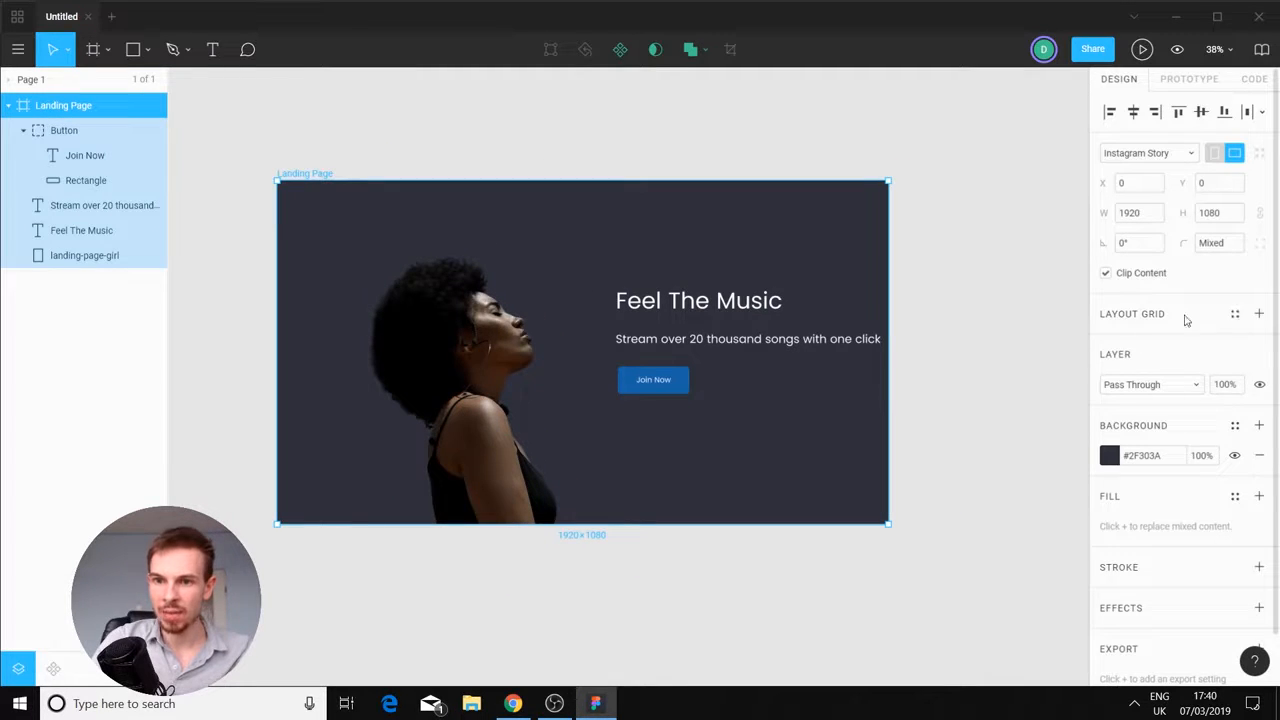
{"action": "left_click", "coordinate": [1259, 314]}
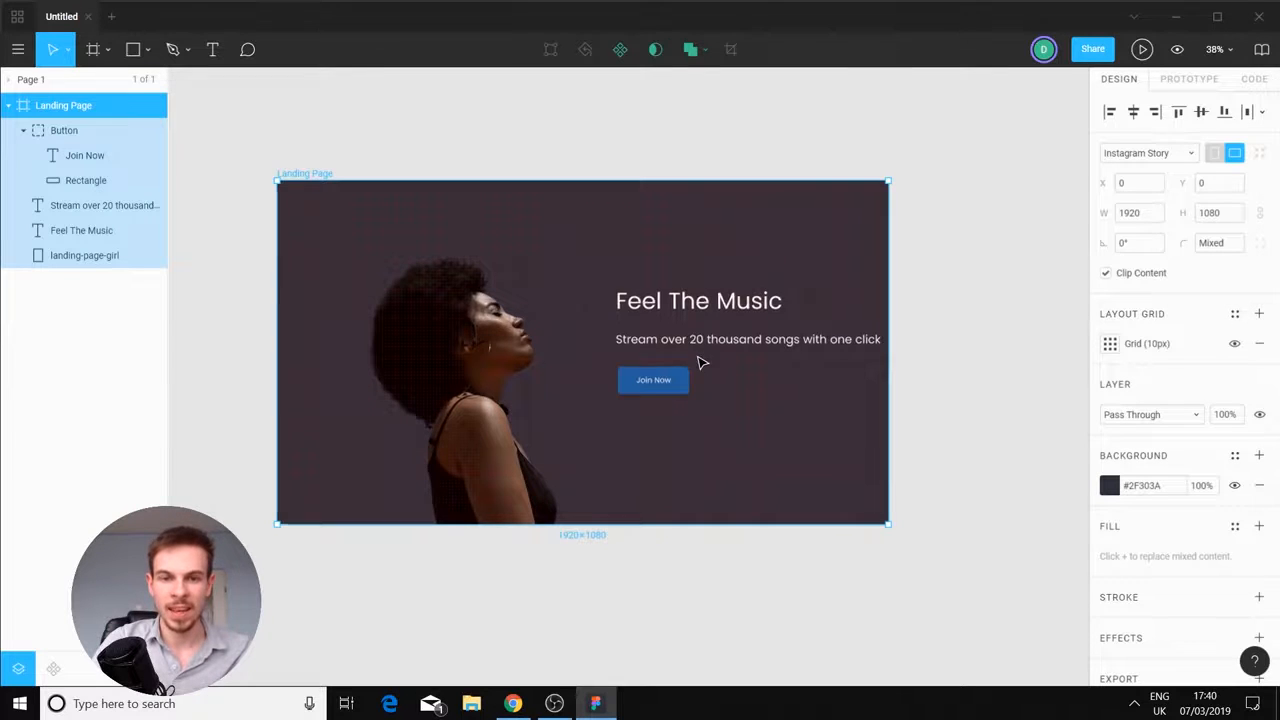
{"action": "scroll", "coordinate": [697, 360], "scroll_direction": "up", "scroll_amount": 5}
{"action": "left_click_drag", "start_coordinate": [605, 170], "coordinate": [646, 174]}
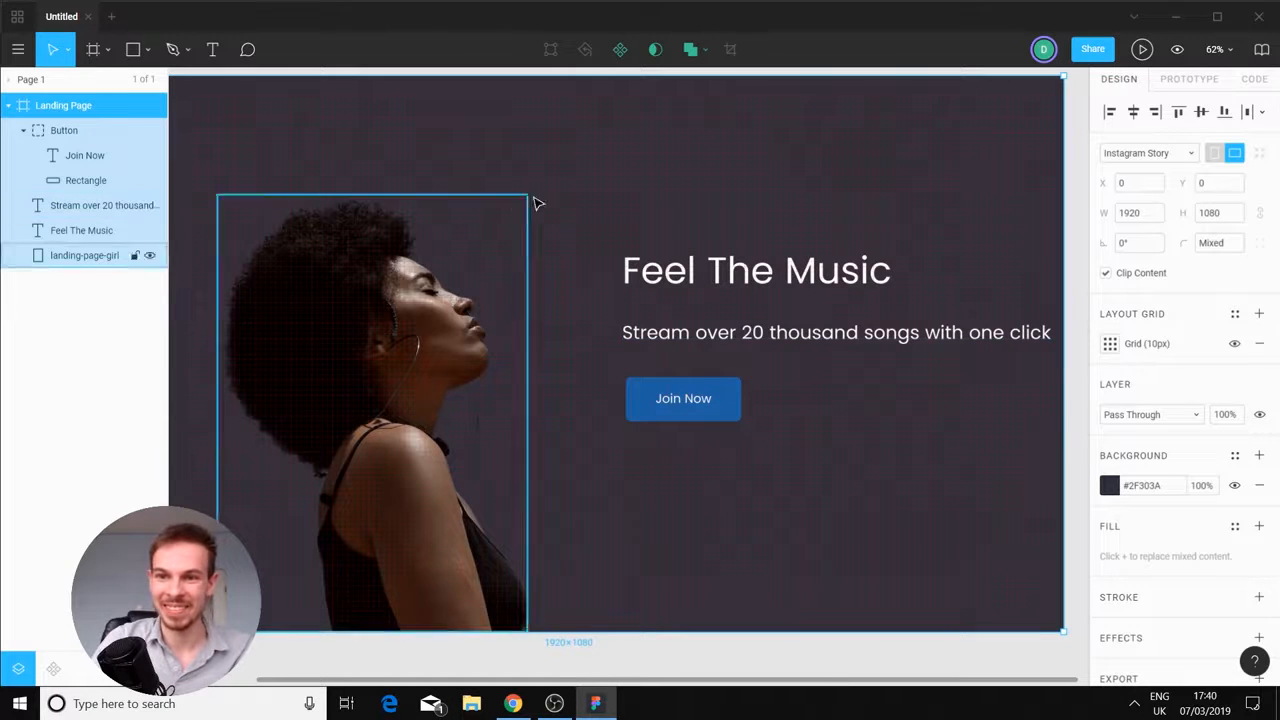
{"action": "left_click", "coordinate": [1110, 344]}
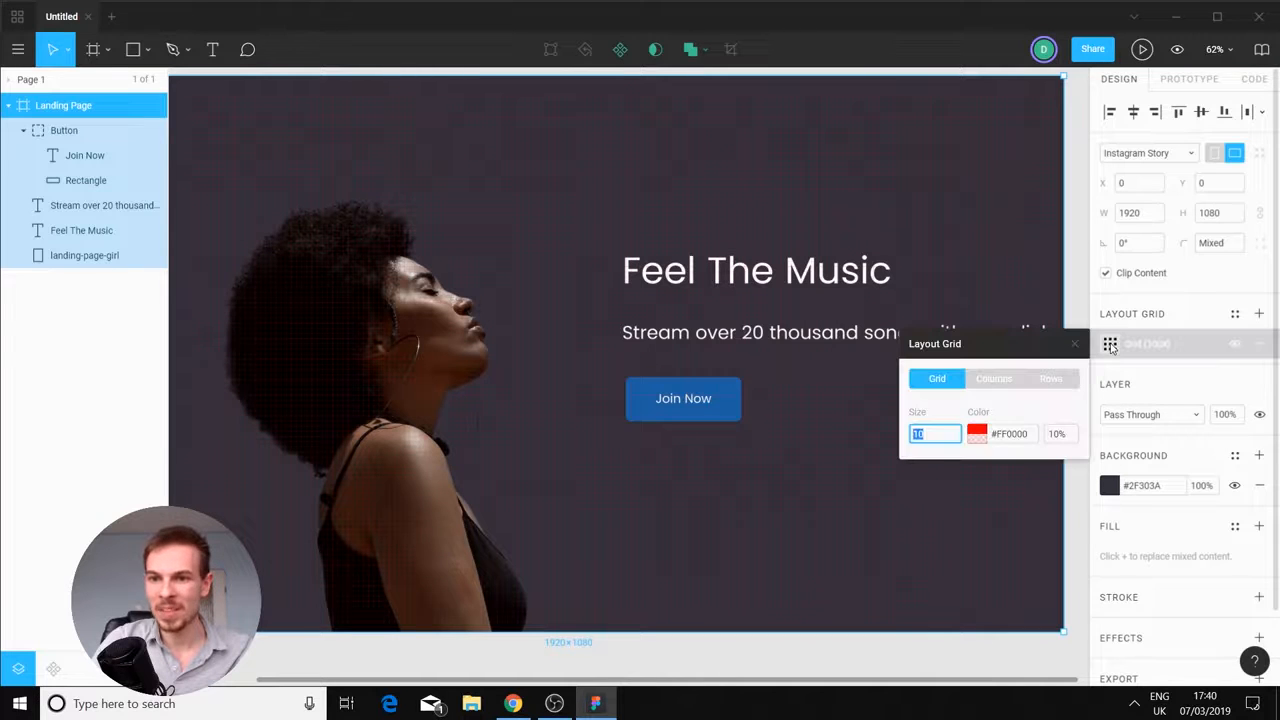
{"action": "left_click", "coordinate": [994, 379]}
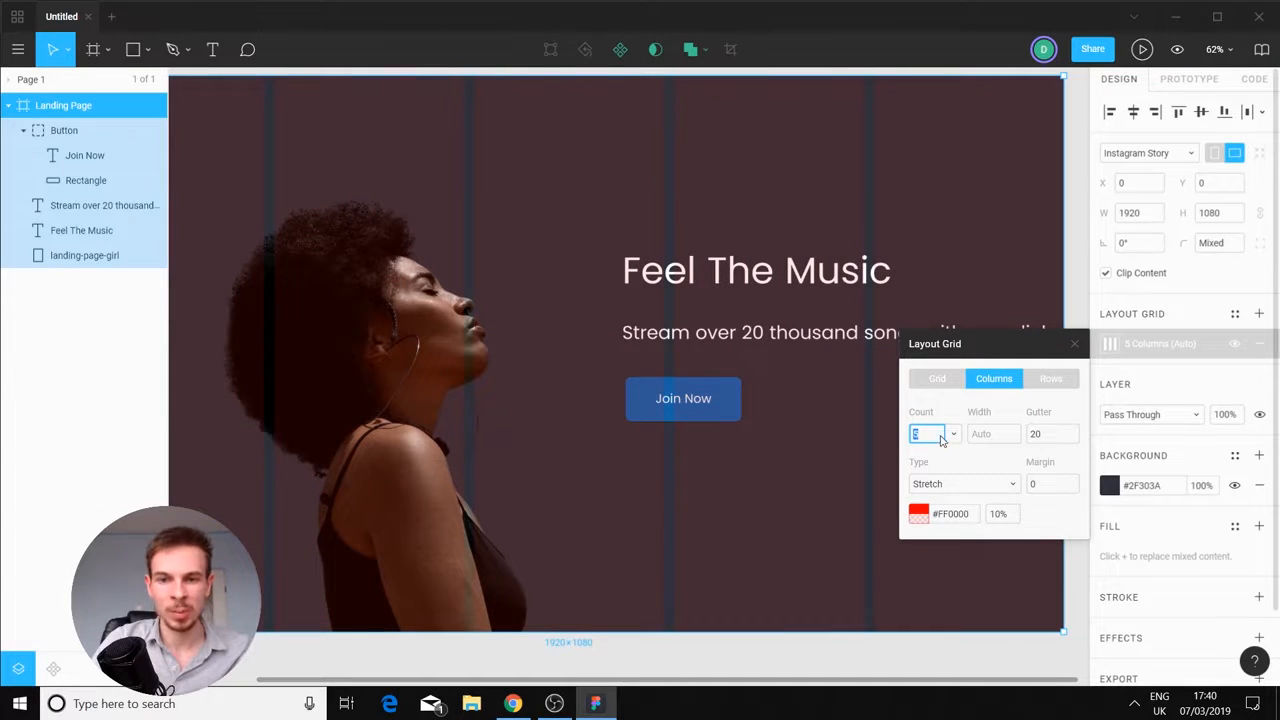
{"action": "key", "text": "Return"}
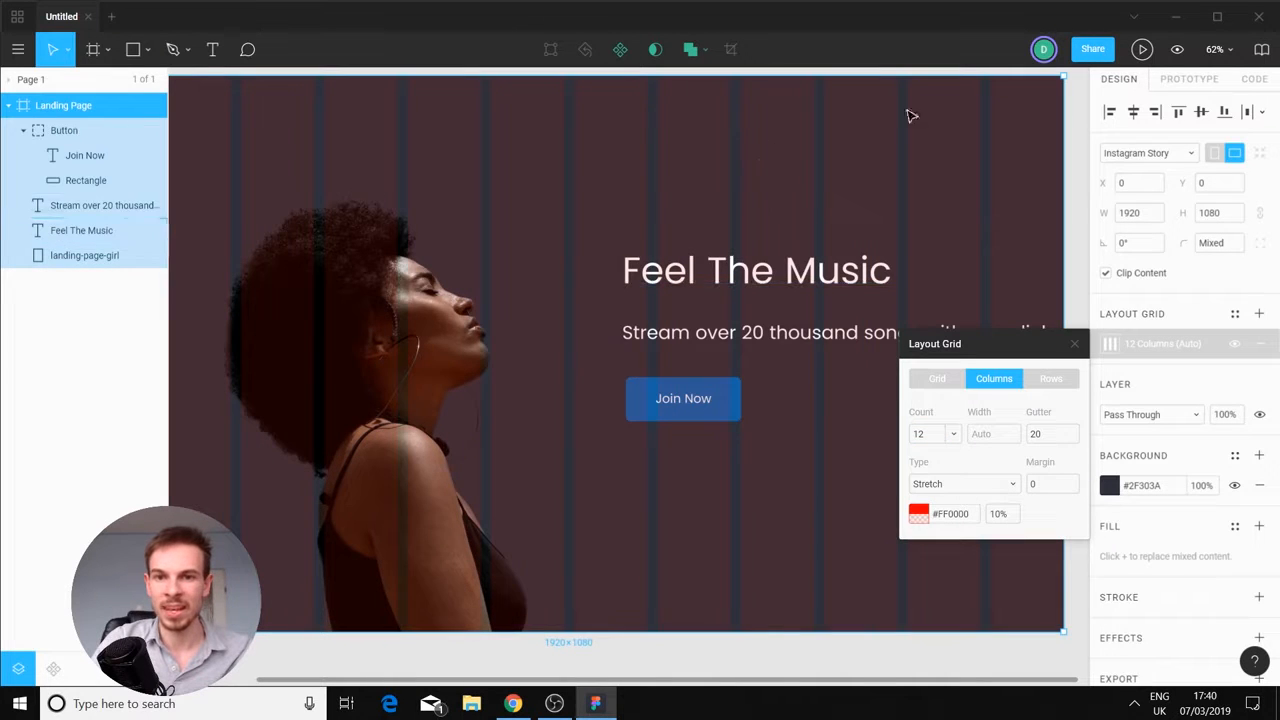
Try a 50% opacity for the column grid's red colour
{"action": "left_click", "coordinate": [999, 513]}
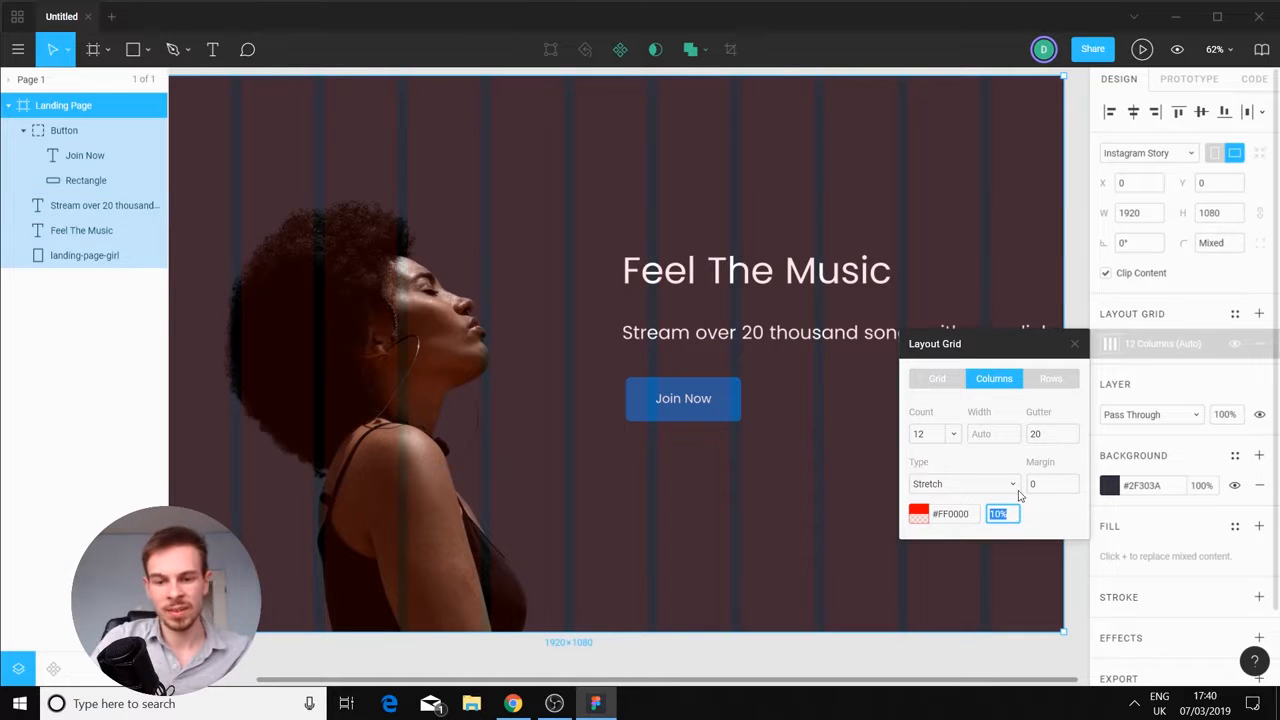
{"action": "type", "text": "50"}
{"action": "key", "text": "Return"}
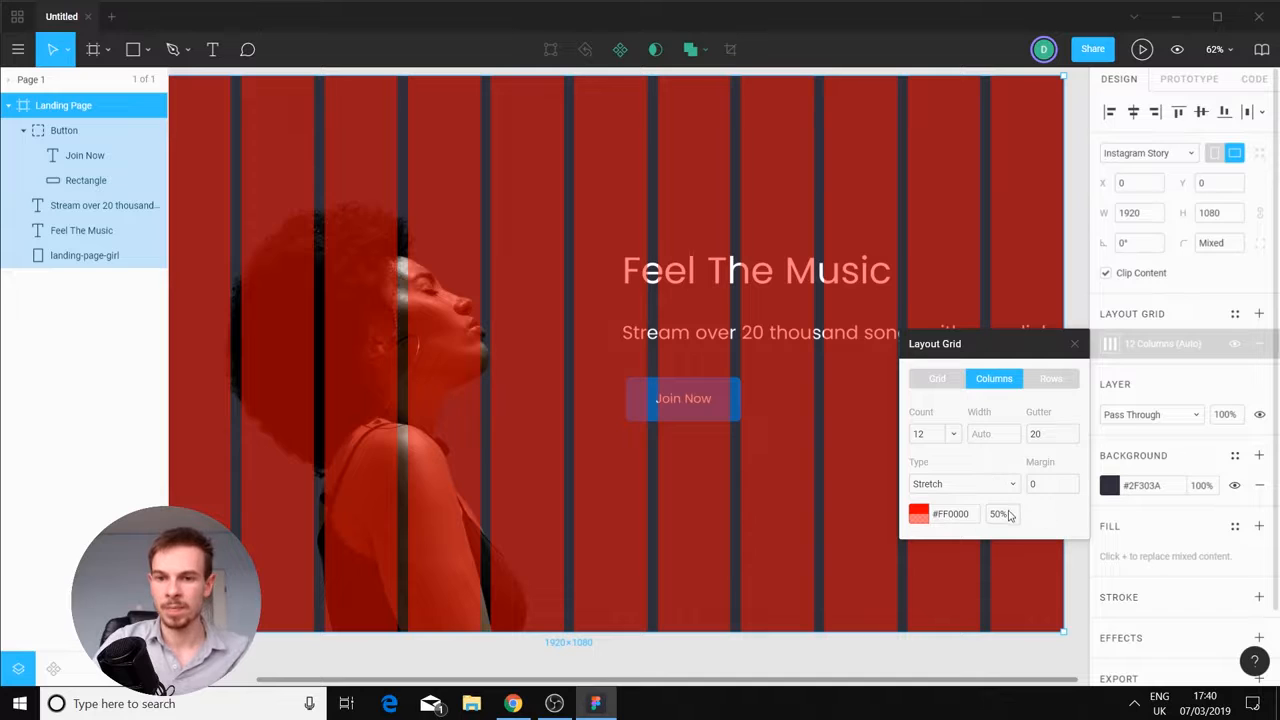
Set the opacity of the column grid's red colour to 30%
{"action": "left_click", "coordinate": [1005, 514]}
{"action": "type", "text": "30"}
{"action": "key", "text": "Return"}
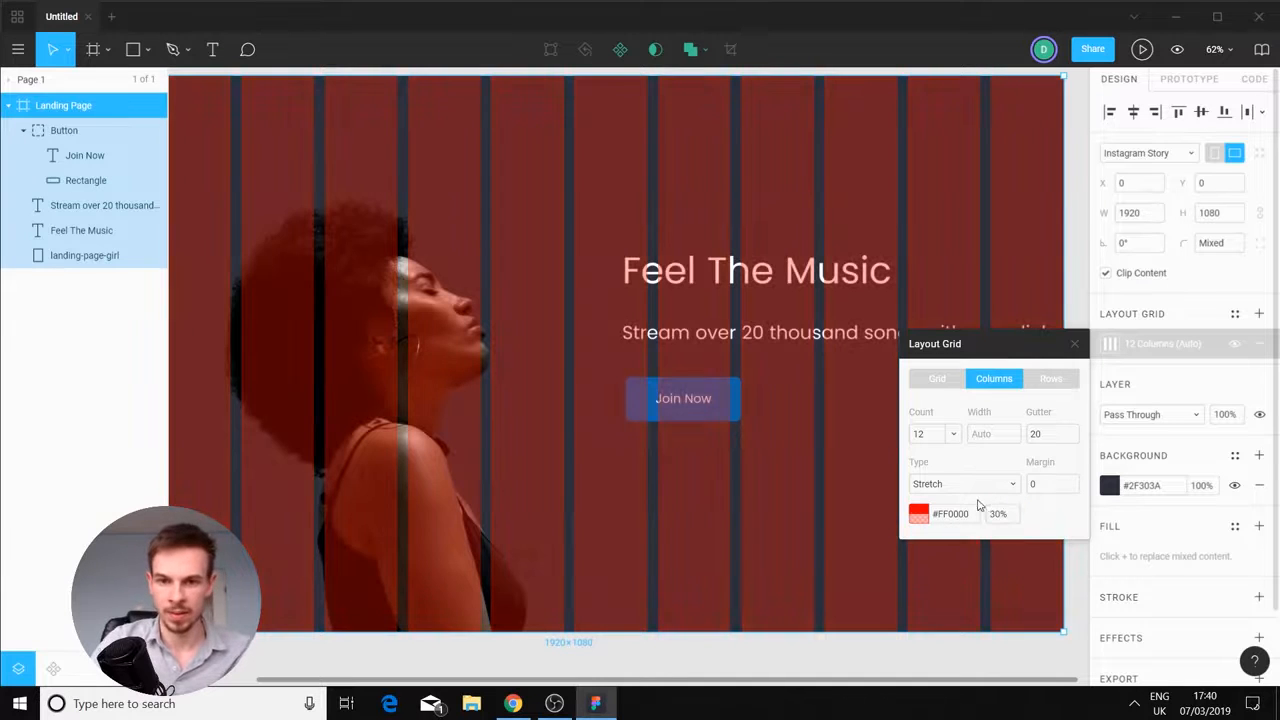
{"action": "left_click", "coordinate": [985, 604]}
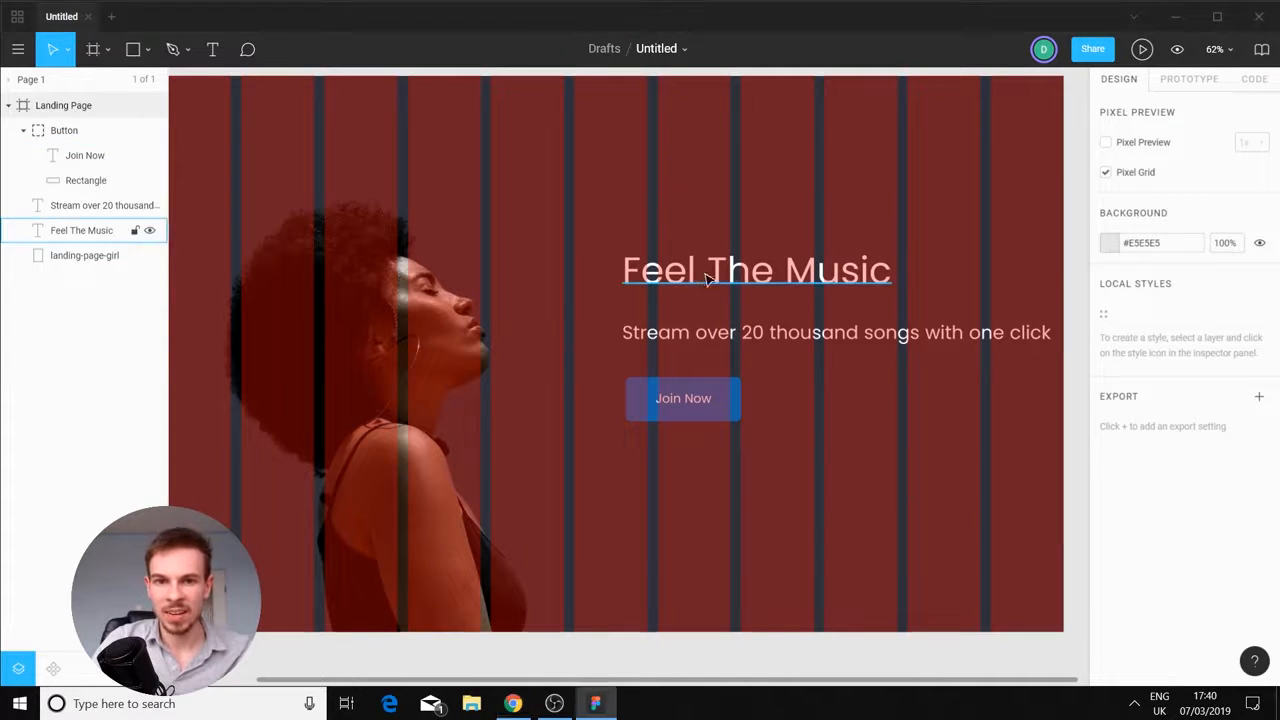
Align the headline, the tagline and the "Join Now" button to the same grid column edge at X 1132
{"action": "left_click_drag", "start_coordinate": [706, 287], "coordinate": [740, 278]}
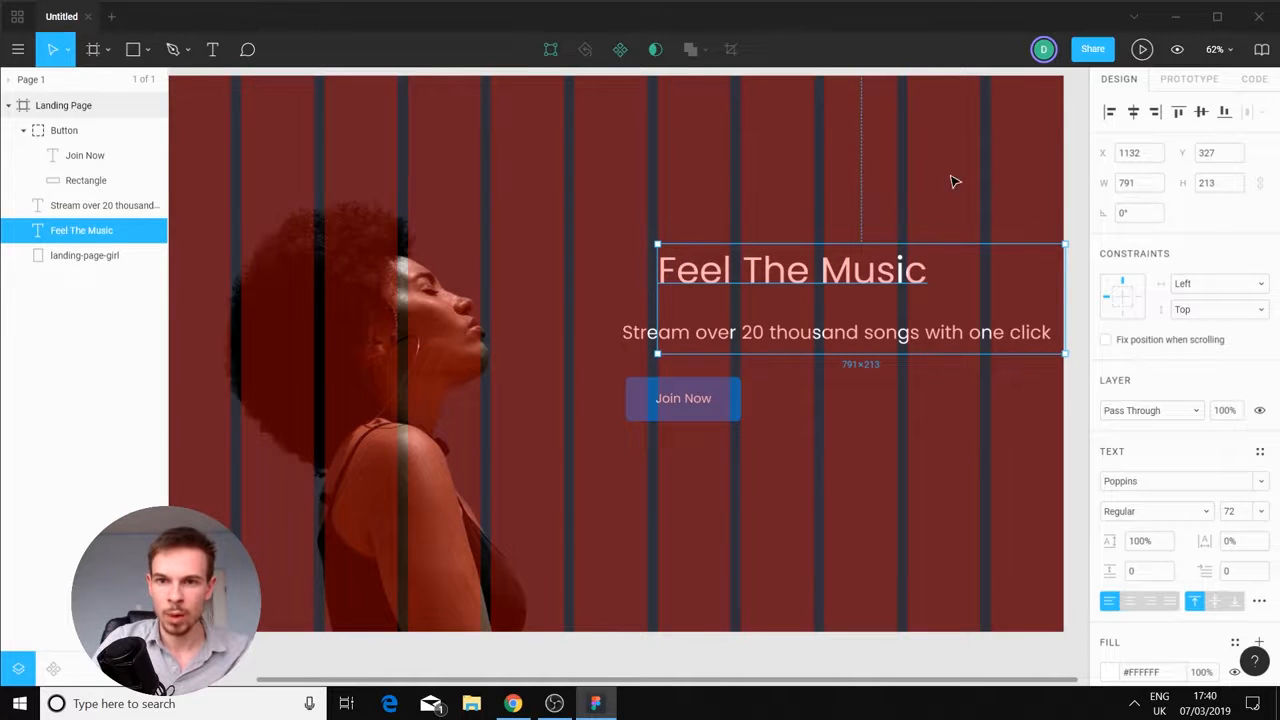
{"action": "left_click_drag", "start_coordinate": [697, 340], "coordinate": [738, 352]}
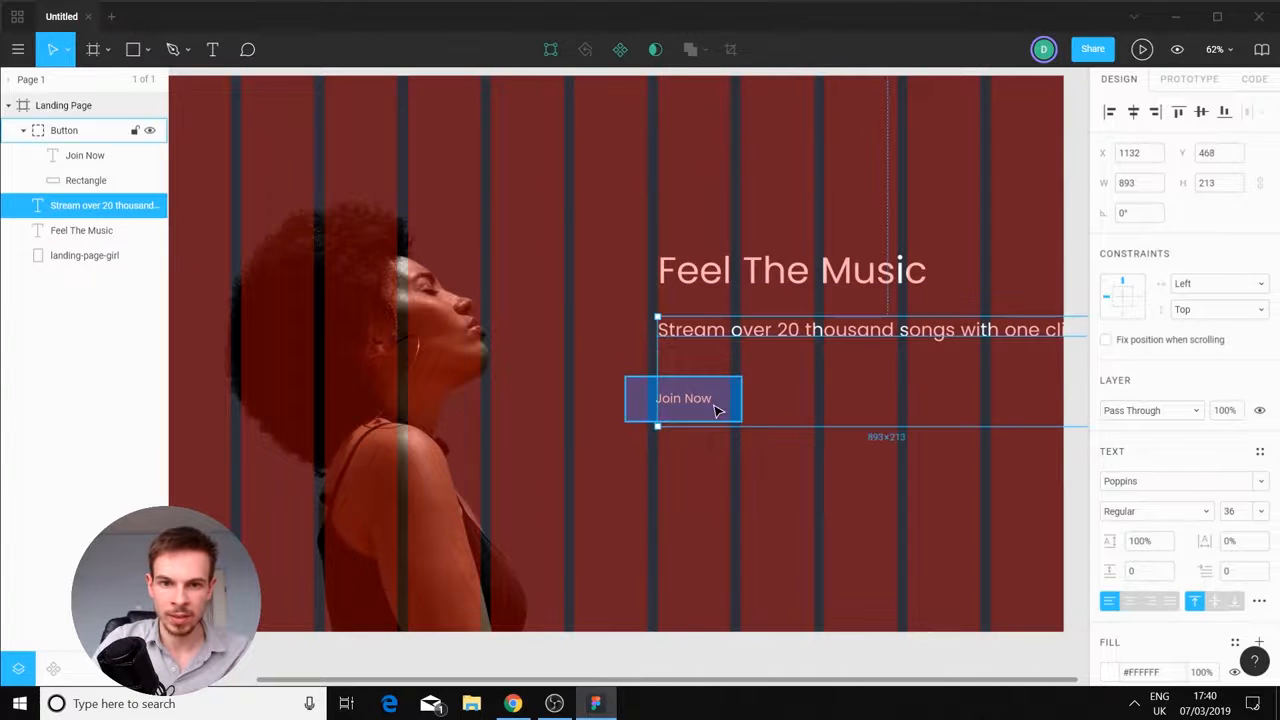
{"action": "left_click_drag", "start_coordinate": [737, 406], "coordinate": [749, 414]}
Move the headline, tagline and button together to the left, to X 970
{"action": "scroll", "coordinate": [731, 380], "scroll_direction": "right", "scroll_amount": 3}
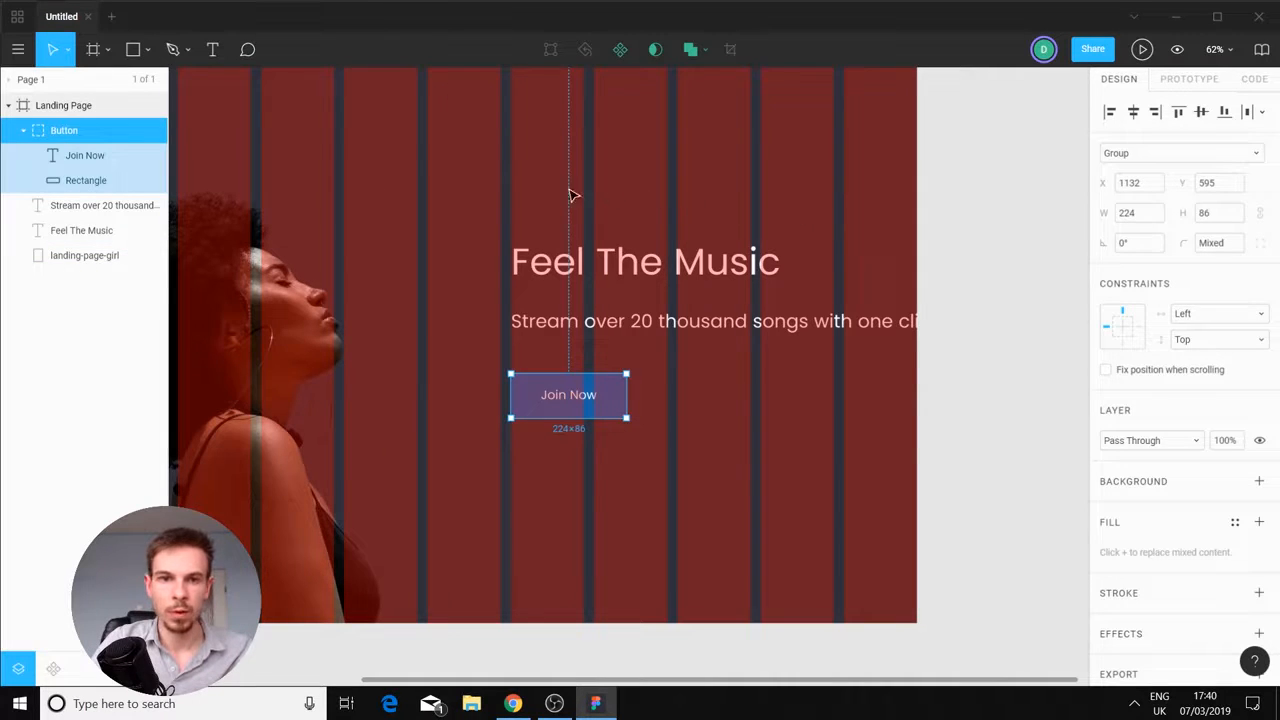
{"action": "left_click_drag", "start_coordinate": [733, 447], "coordinate": [512, 263]}
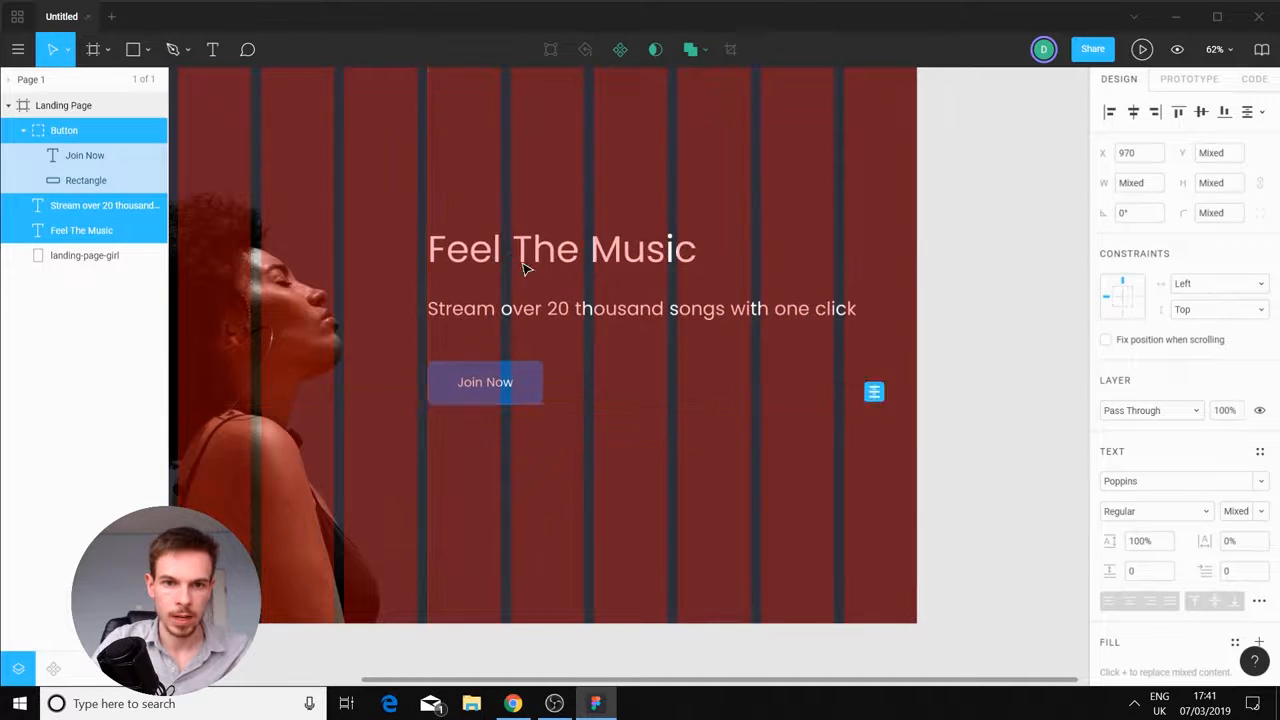
{"action": "left_click", "coordinate": [783, 454]}
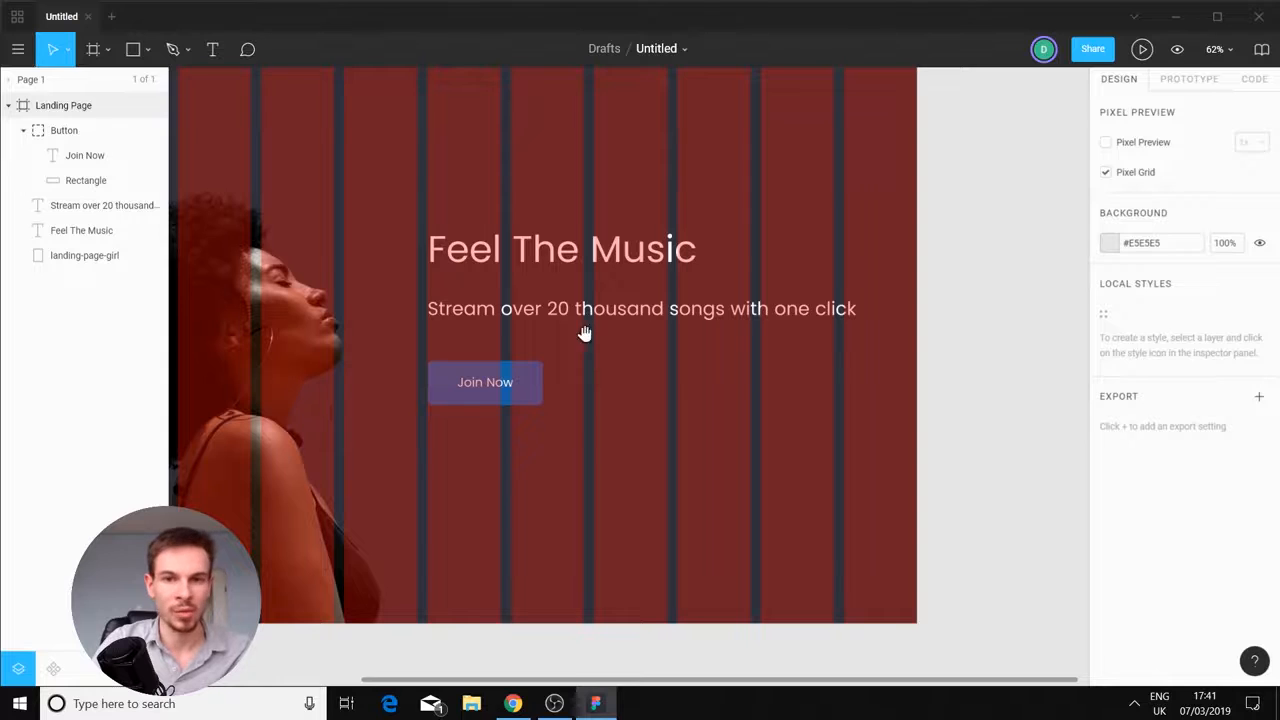
Move the landing-page-girl image to X 142, Y 231, keeping it on the frame's bottom edge
{"action": "scroll", "coordinate": [851, 394], "scroll_direction": "down", "scroll_amount": 5}
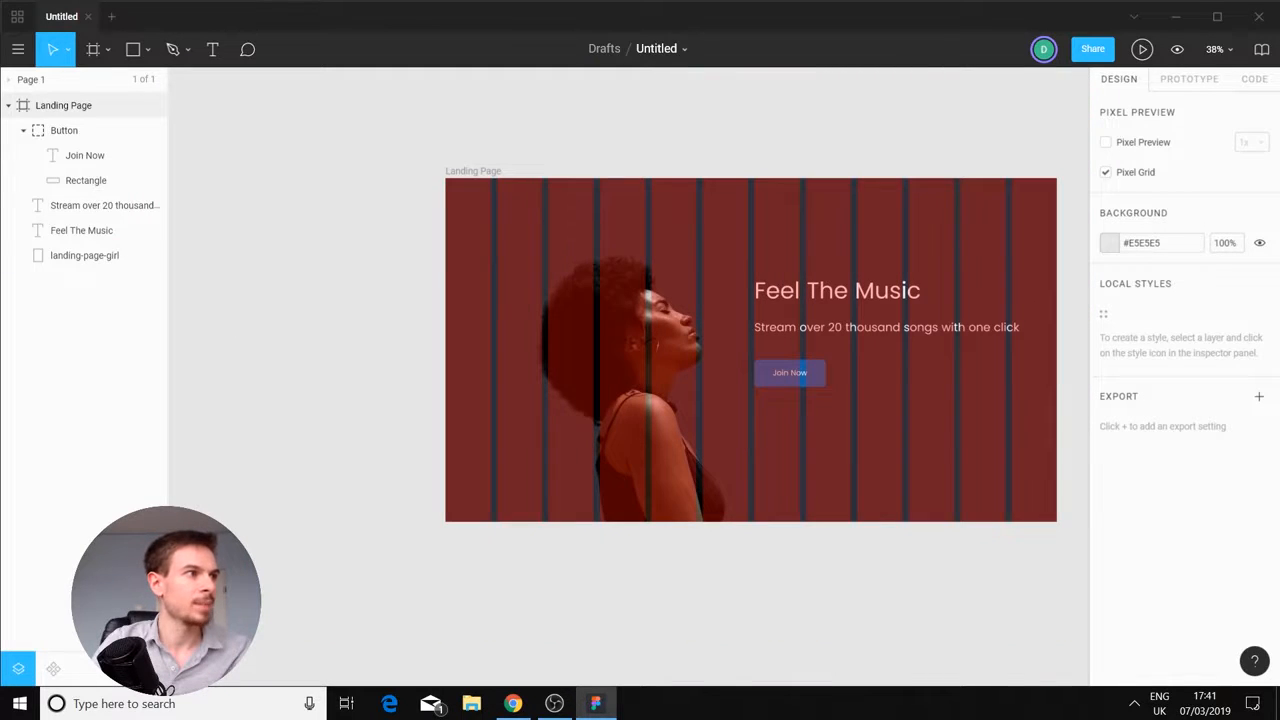
{"action": "scroll", "coordinate": [563, 443], "scroll_direction": "up", "scroll_amount": 5}
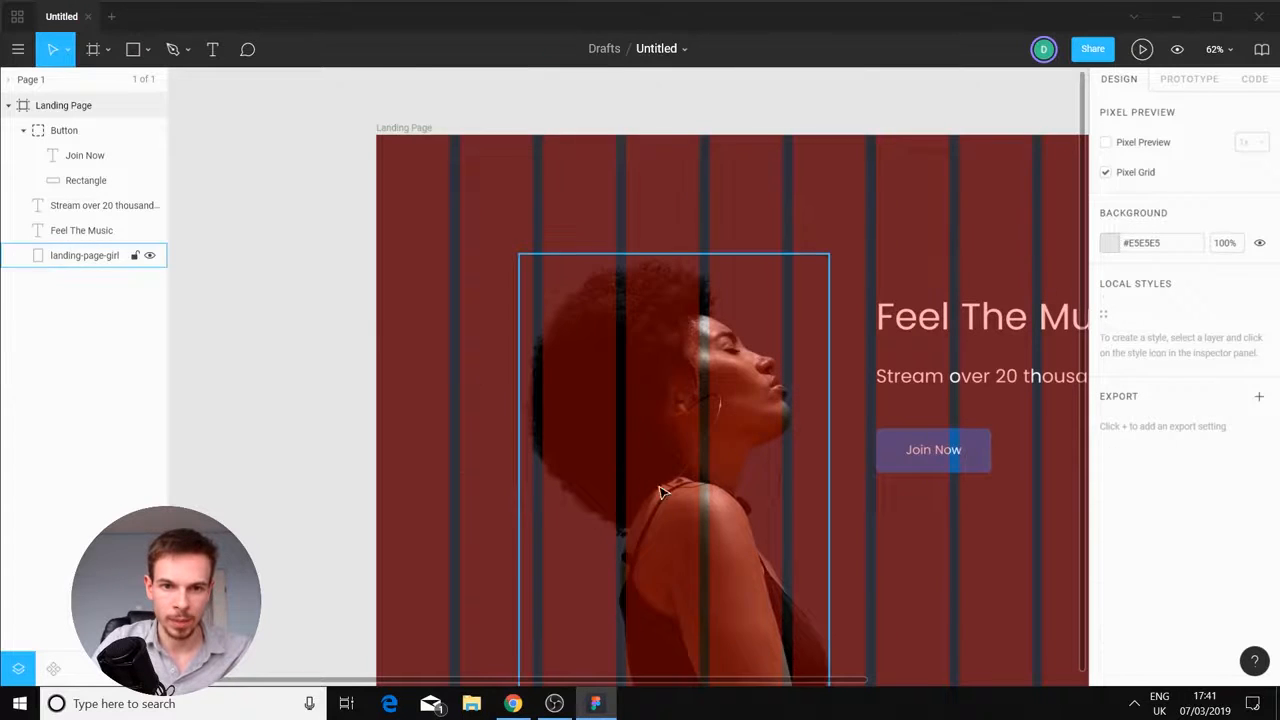
{"action": "left_click_drag", "start_coordinate": [657, 491], "coordinate": [602, 357]}
{"action": "left_click_drag", "start_coordinate": [577, 402], "coordinate": [592, 426]}
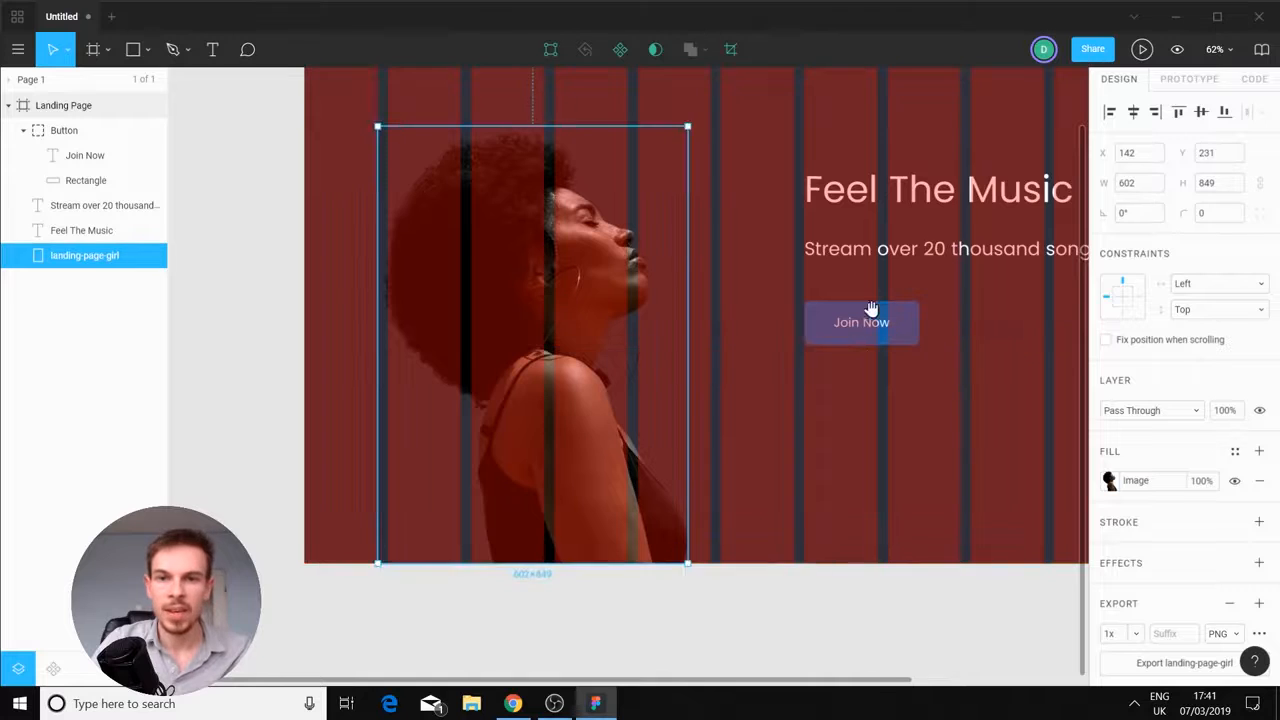
Hide the 12-column layout grid of the Landing Page frame and move the frame to X 163, Y -22
{"action": "left_click_drag", "start_coordinate": [871, 309], "coordinate": [660, 437]}
{"action": "left_click_drag", "start_coordinate": [871, 220], "coordinate": [811, 230]}
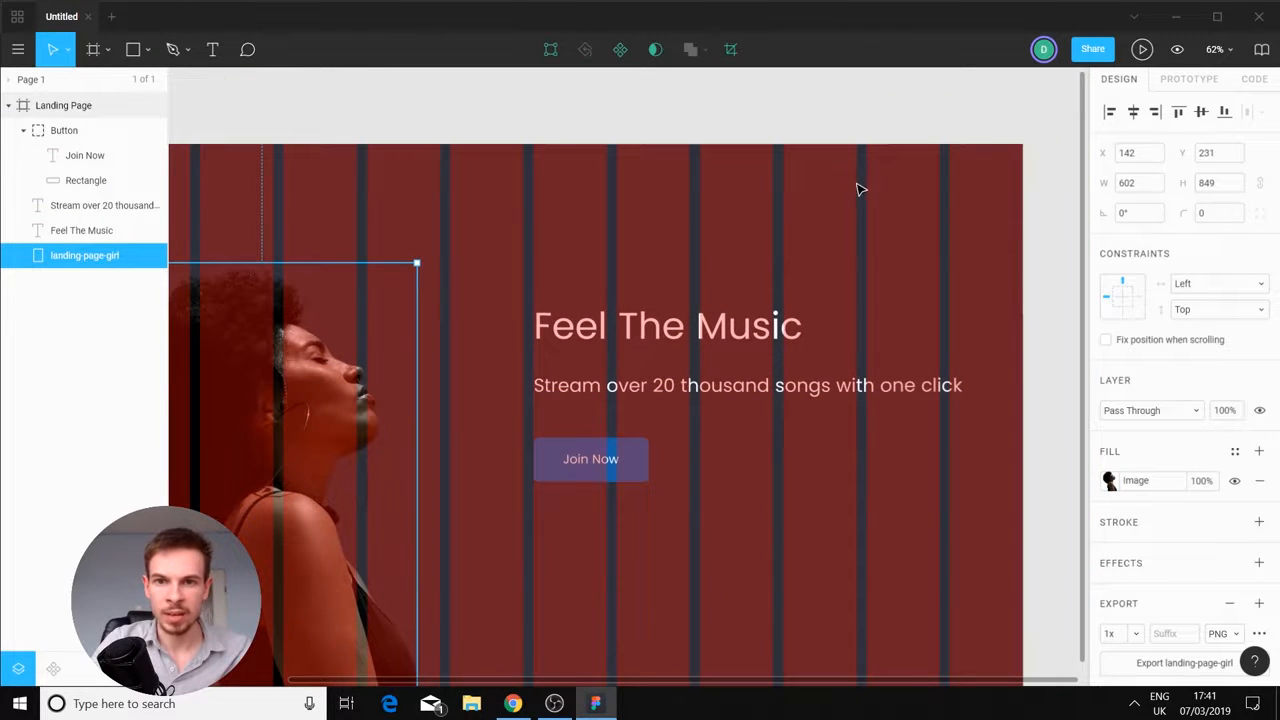
{"action": "left_click", "coordinate": [135, 106]}
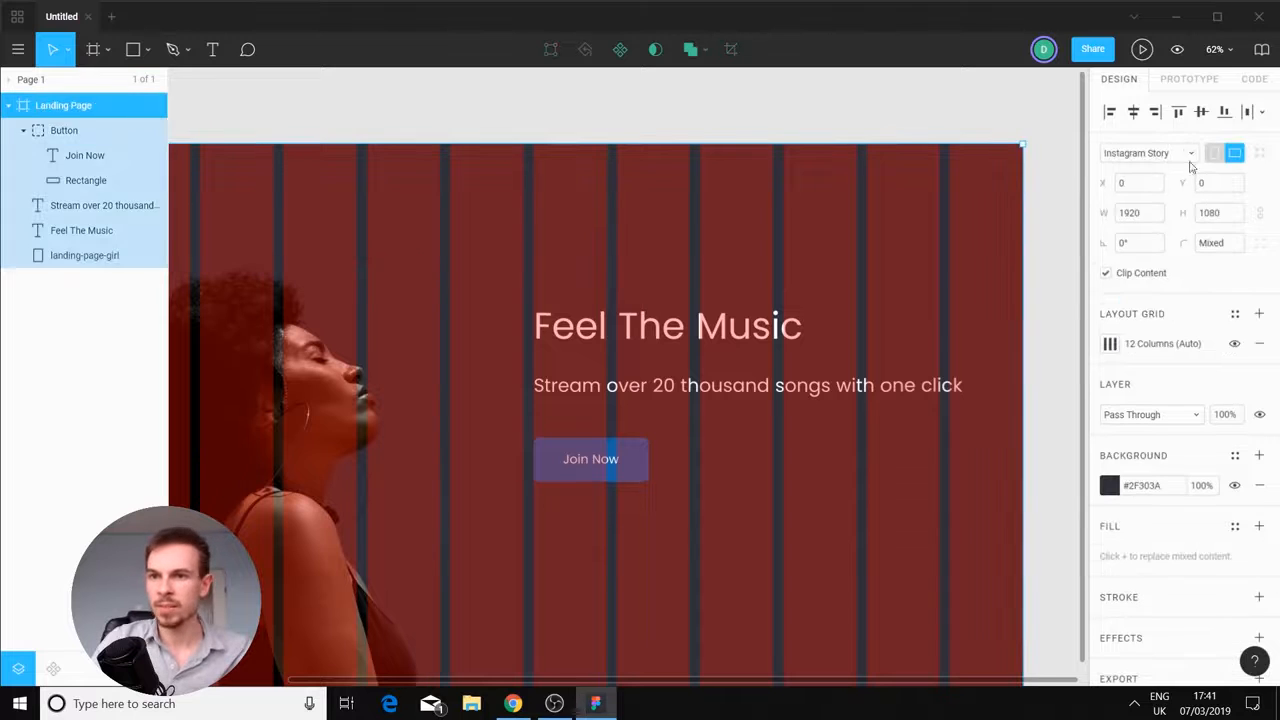
{"action": "left_click", "coordinate": [1235, 344]}
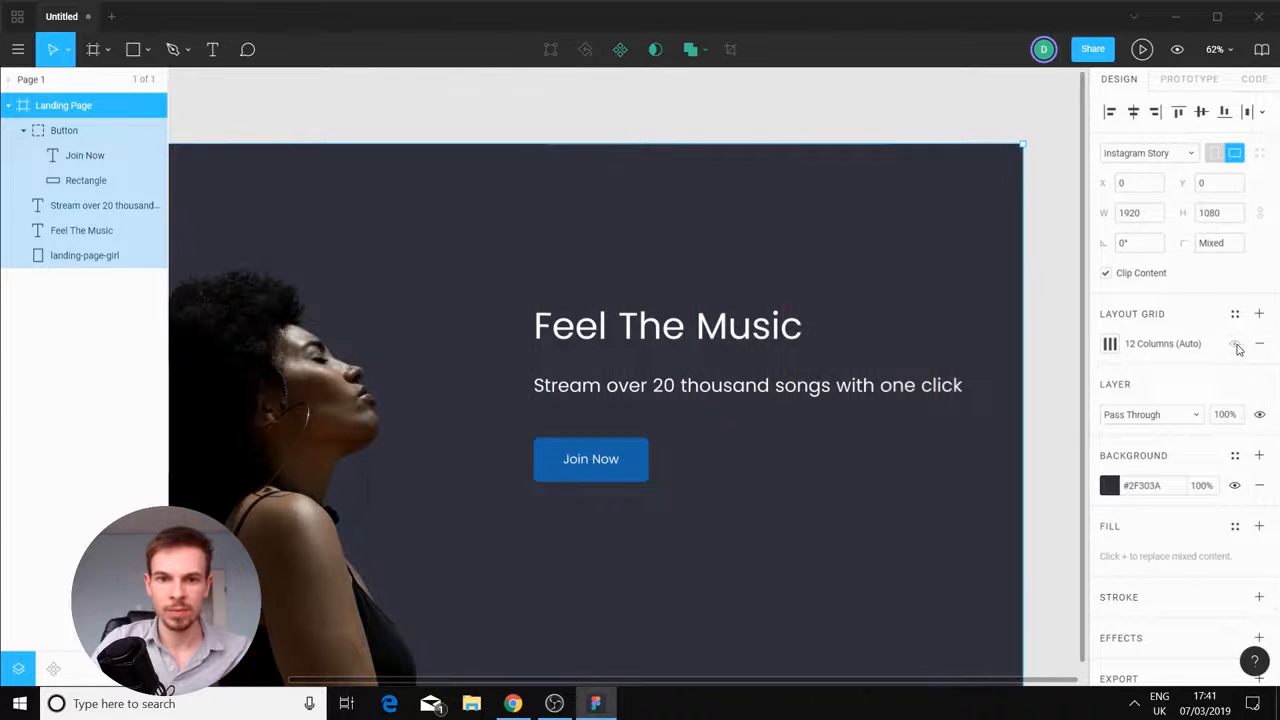
{"action": "left_click_drag", "start_coordinate": [743, 486], "coordinate": [803, 403]}
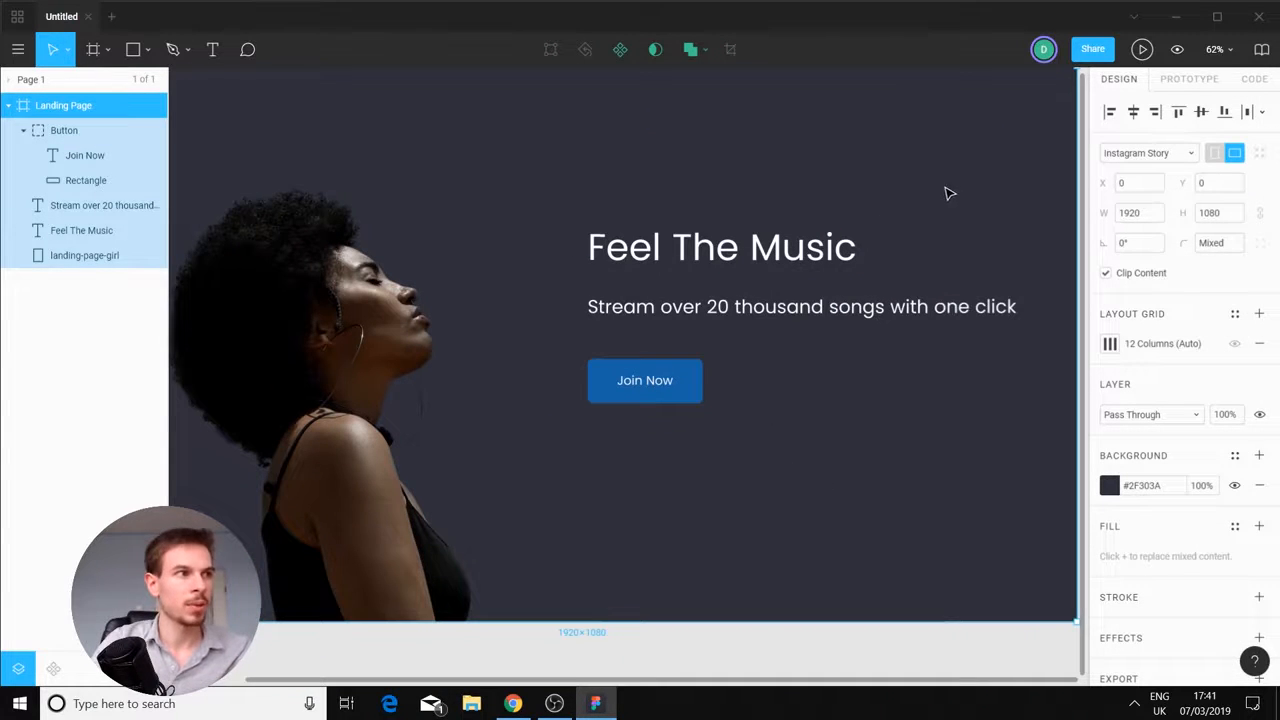
{"action": "left_click_drag", "start_coordinate": [950, 193], "coordinate": [1034, 182]}
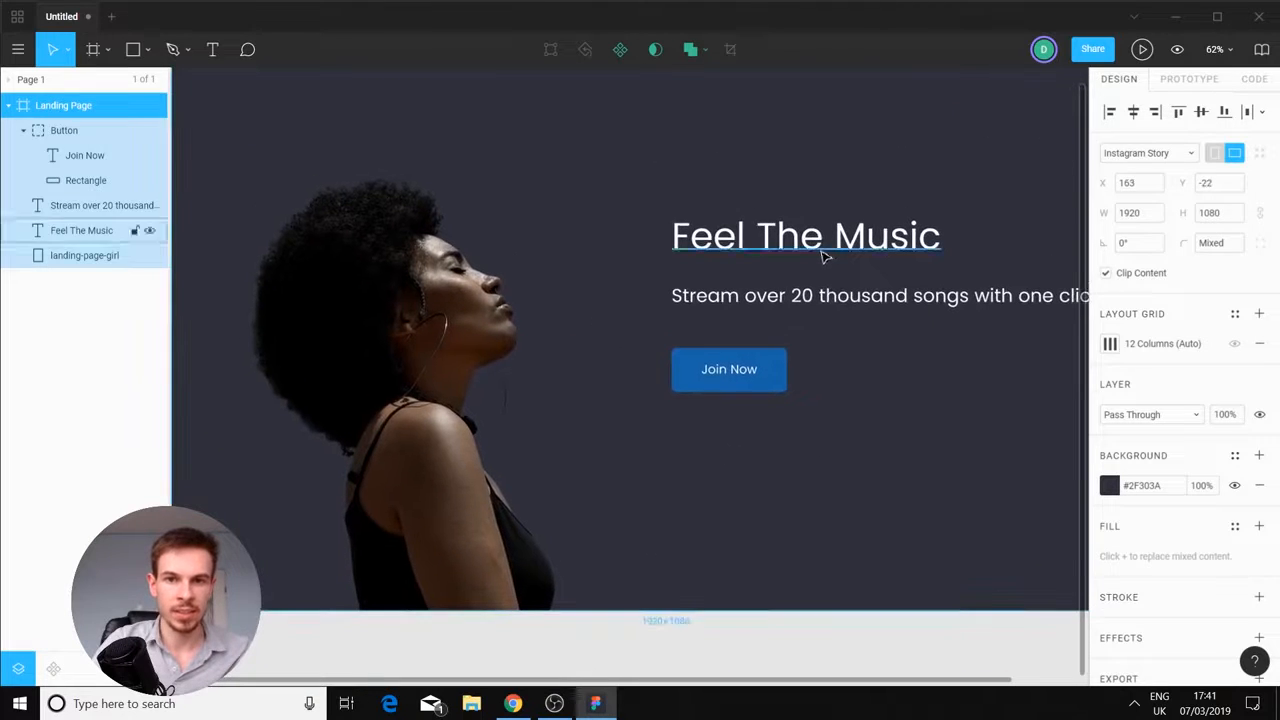
Select the headline, tagline and button together and move them slightly lower, to X 960
{"action": "left_click", "coordinate": [822, 257]}
{"action": "left_click", "coordinate": [788, 300], "text": "shift"}
{"action": "left_click", "coordinate": [760, 369], "text": "shift"}
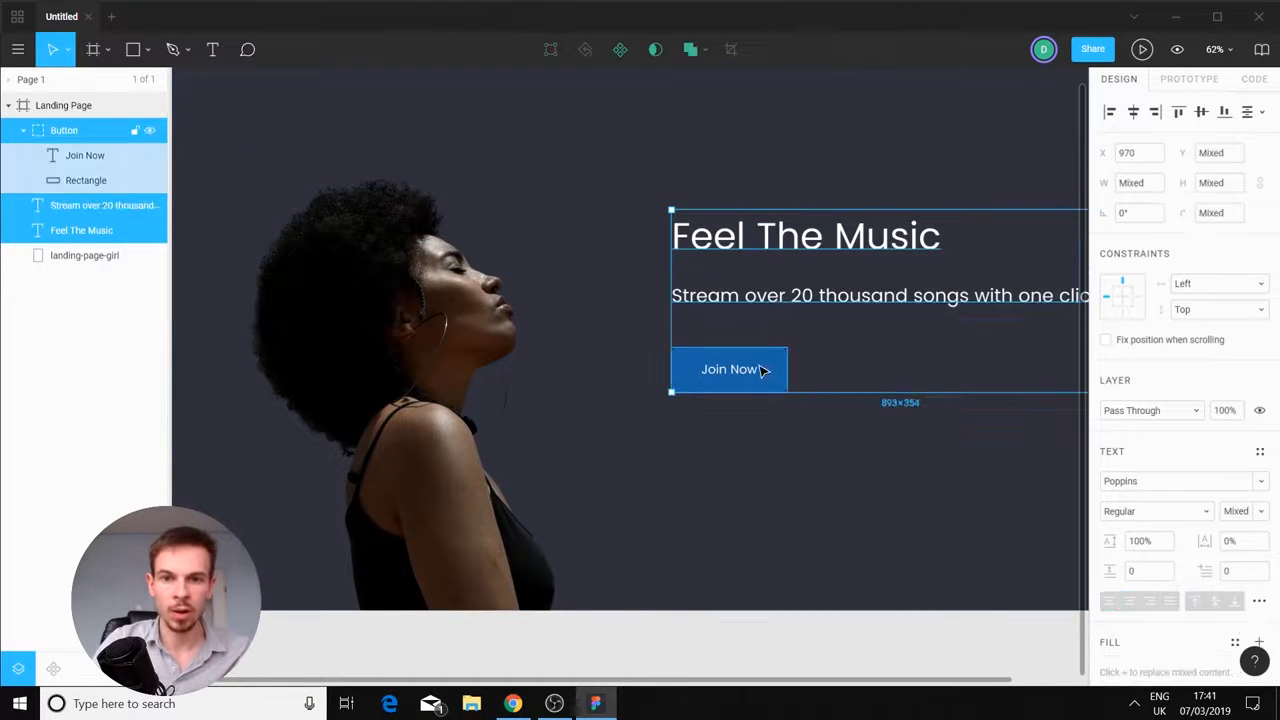
{"action": "left_click_drag", "start_coordinate": [750, 303], "coordinate": [782, 344]}
{"action": "scroll", "coordinate": [906, 391], "scroll_direction": "down", "scroll_amount": 2}
{"action": "scroll", "coordinate": [903, 390], "scroll_direction": "up", "scroll_amount": 2}
{"action": "left_click_drag", "start_coordinate": [853, 436], "coordinate": [735, 437]}
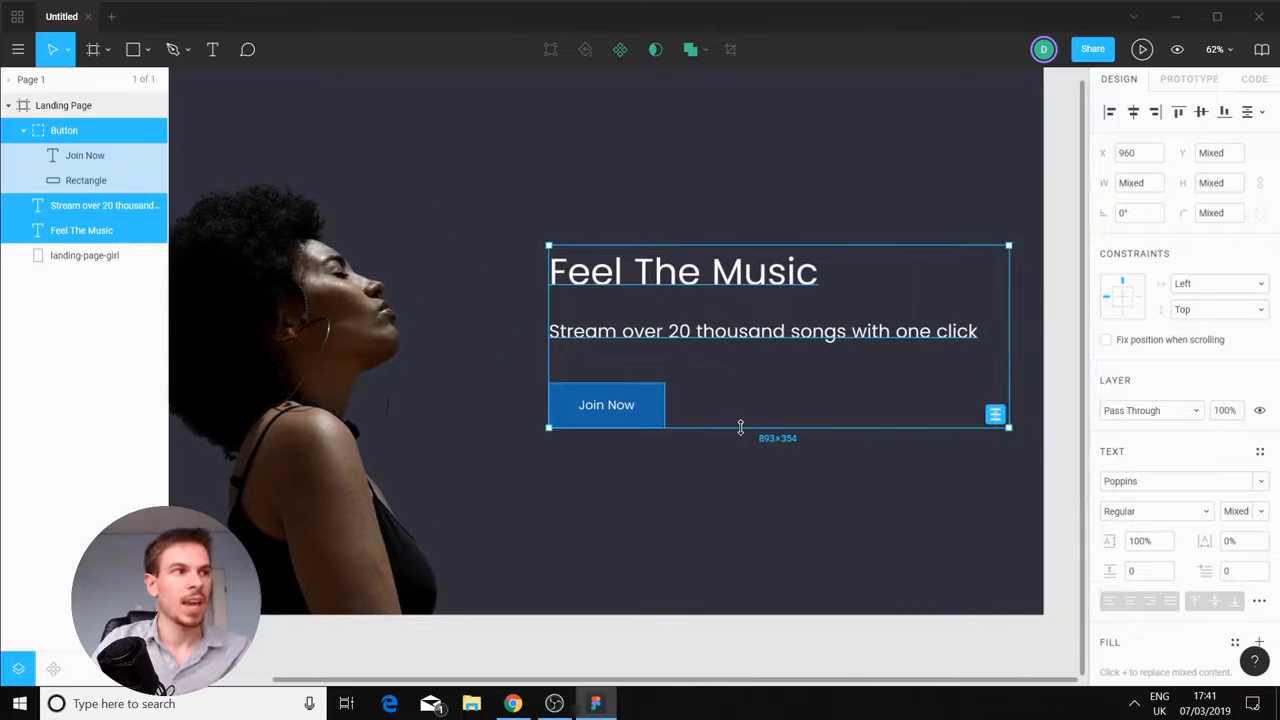
Move the headline up, the tagline up to Y 461 and the Join Now button up beneath it, tightening their spacing
{"action": "left_click", "coordinate": [726, 457]}
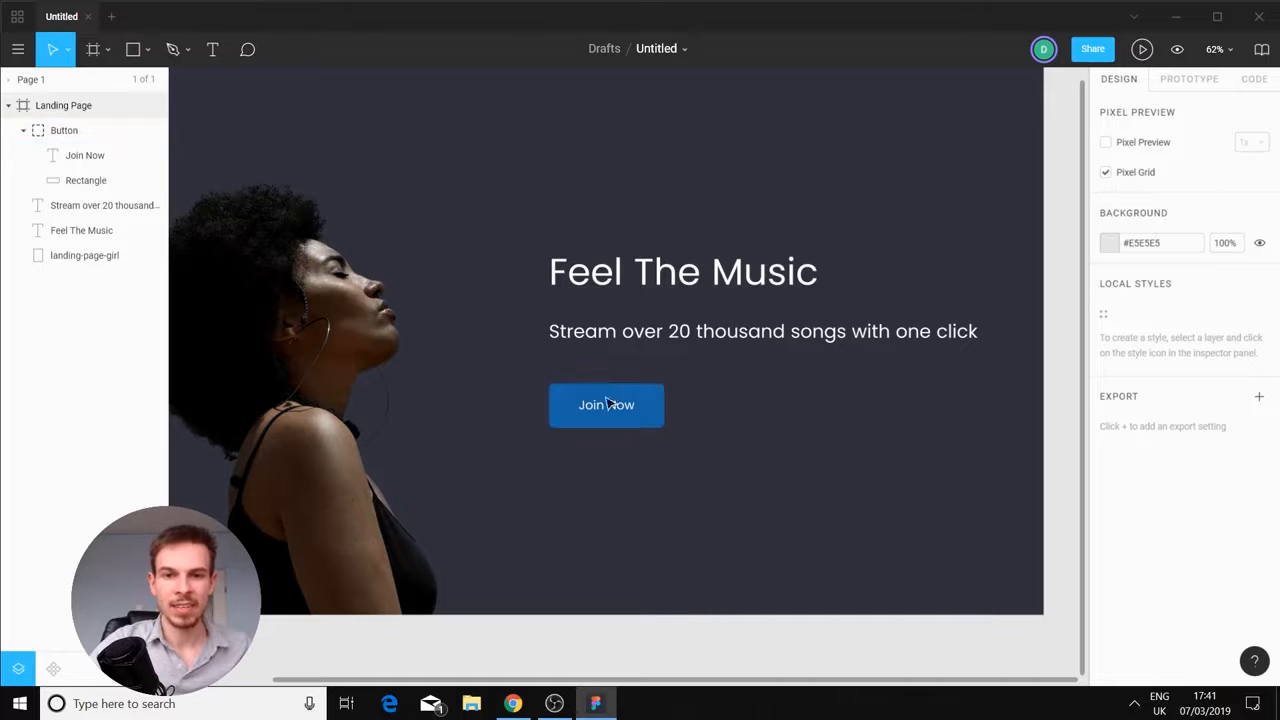
{"action": "left_click", "coordinate": [565, 414]}
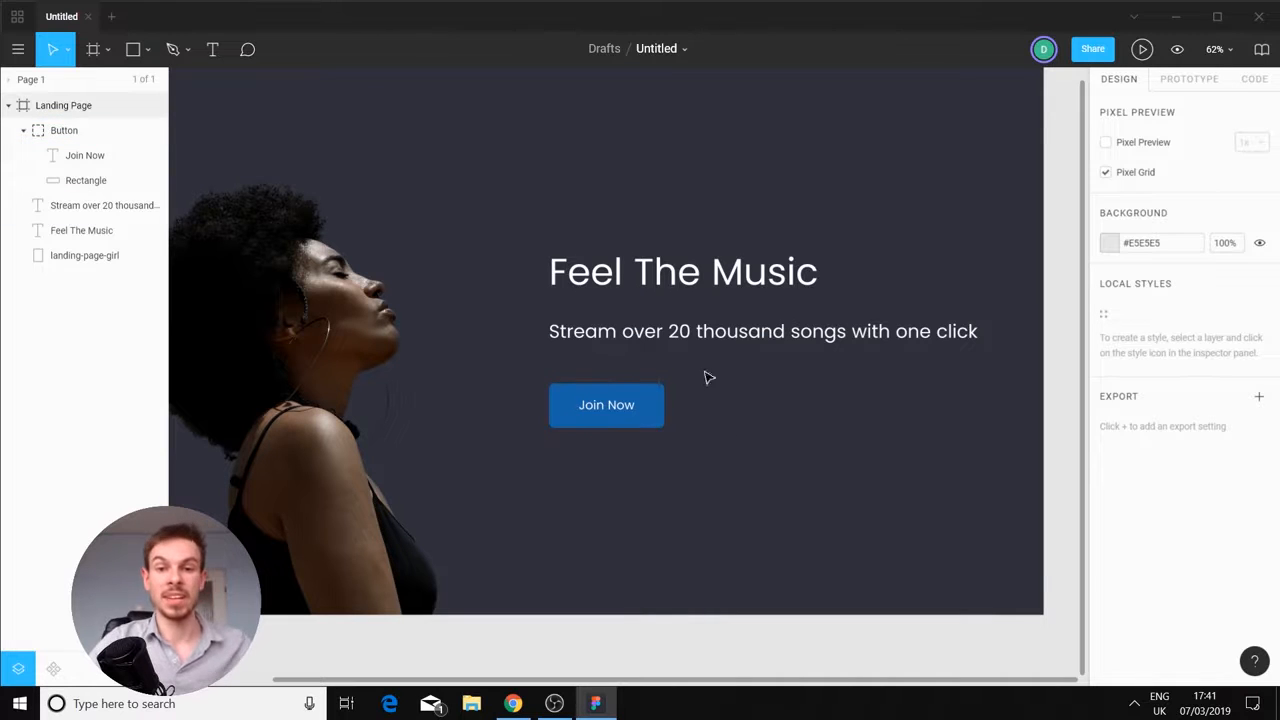
{"action": "left_click_drag", "start_coordinate": [636, 281], "coordinate": [634, 264]}
{"action": "left_click_drag", "start_coordinate": [636, 340], "coordinate": [635, 322]}
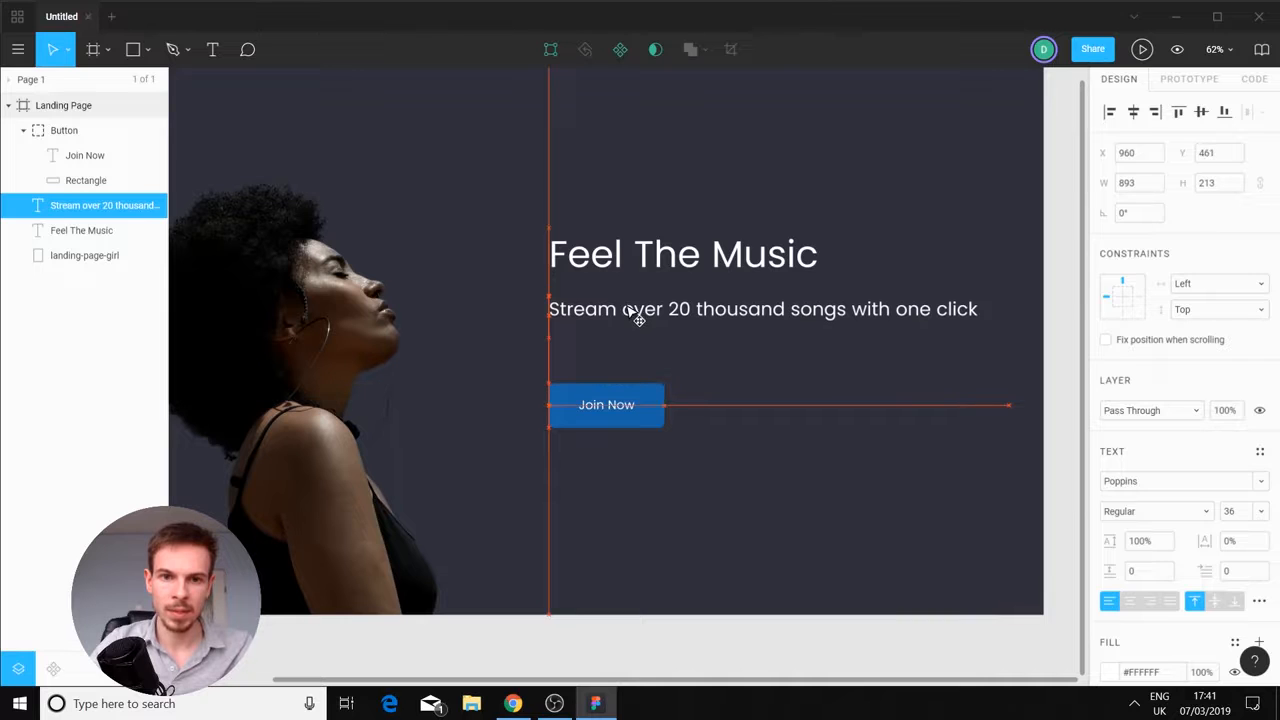
{"action": "left_click", "coordinate": [677, 460]}
{"action": "left_click_drag", "start_coordinate": [618, 411], "coordinate": [622, 403]}
{"action": "left_click", "coordinate": [657, 502]}
{"action": "scroll", "coordinate": [742, 432], "scroll_direction": "down", "scroll_amount": 2}
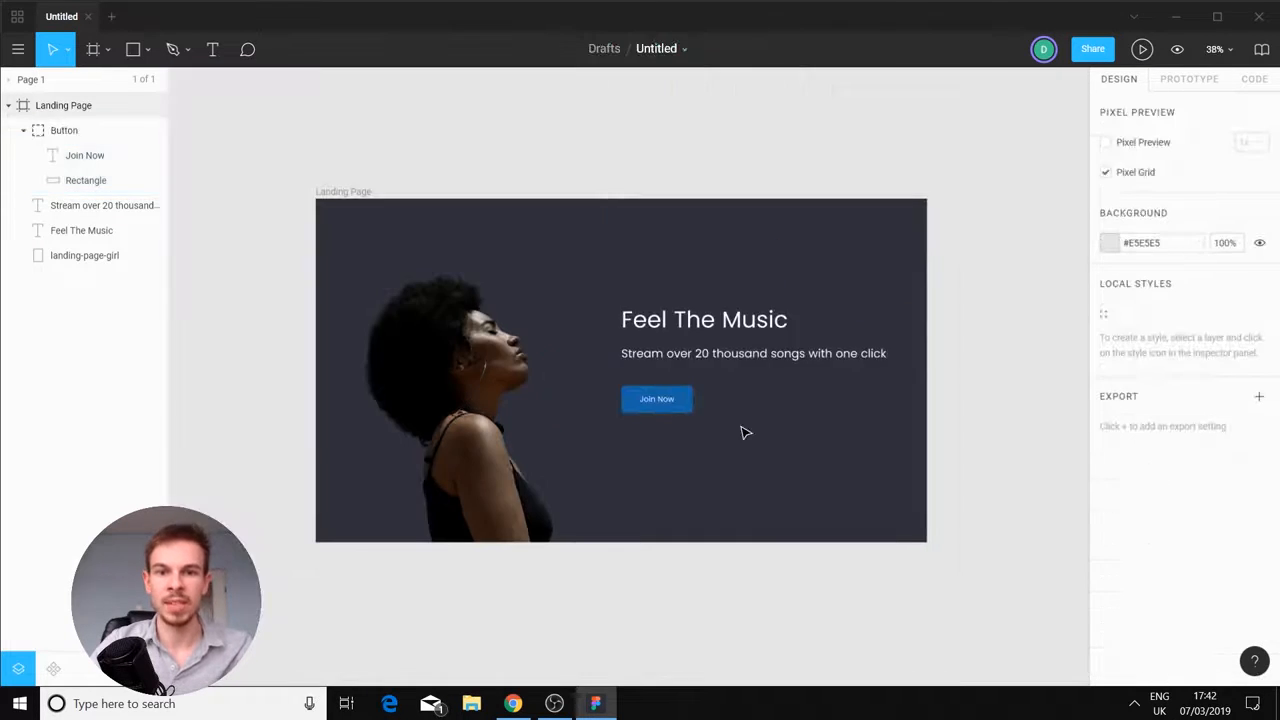
Select the headline, tagline and Join Now button together and move them slightly lower, keeping them at X 960
{"action": "scroll", "coordinate": [742, 432], "scroll_direction": "up", "scroll_amount": 2}
{"action": "left_click_drag", "start_coordinate": [803, 188], "coordinate": [582, 486]}
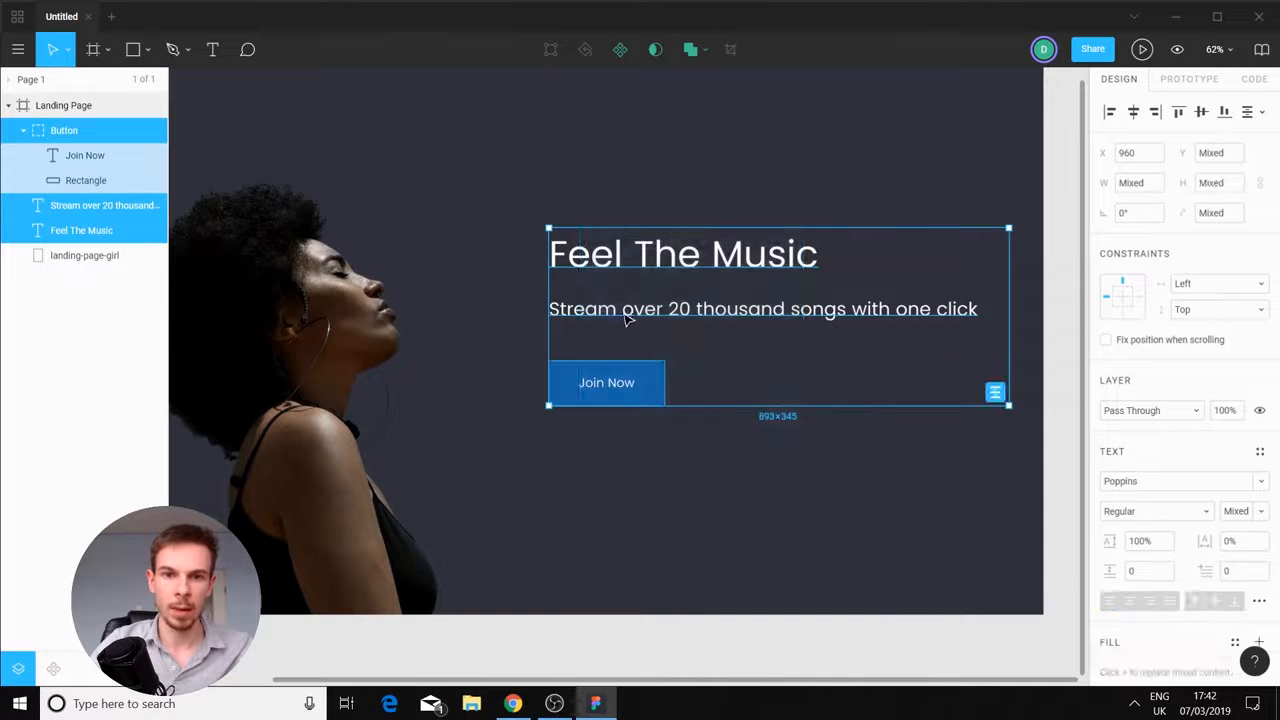
{"action": "left_click_drag", "start_coordinate": [629, 322], "coordinate": [629, 340]}
{"action": "left_click", "coordinate": [829, 500]}
{"action": "scroll", "coordinate": [806, 471], "scroll_direction": "down", "scroll_amount": 3}
{"action": "scroll", "coordinate": [727, 404], "scroll_direction": "up", "scroll_amount": 3}
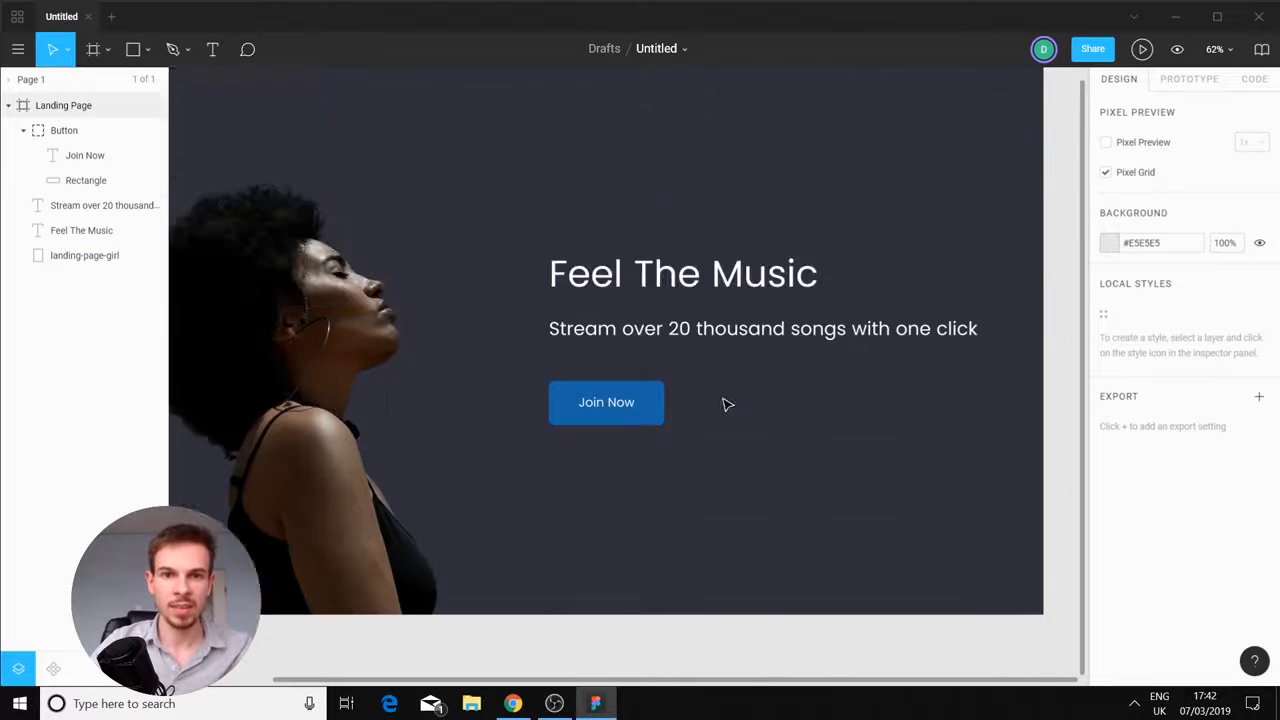
Add a text box about 255×89 near the frame's upper edge, above the headline, containing "Discover"
{"action": "scroll", "coordinate": [727, 404], "scroll_direction": "down", "scroll_amount": 2}
{"action": "scroll", "coordinate": [727, 404], "scroll_direction": "up", "scroll_amount": 1}
{"action": "left_click_drag", "start_coordinate": [562, 428], "coordinate": [567, 395]}
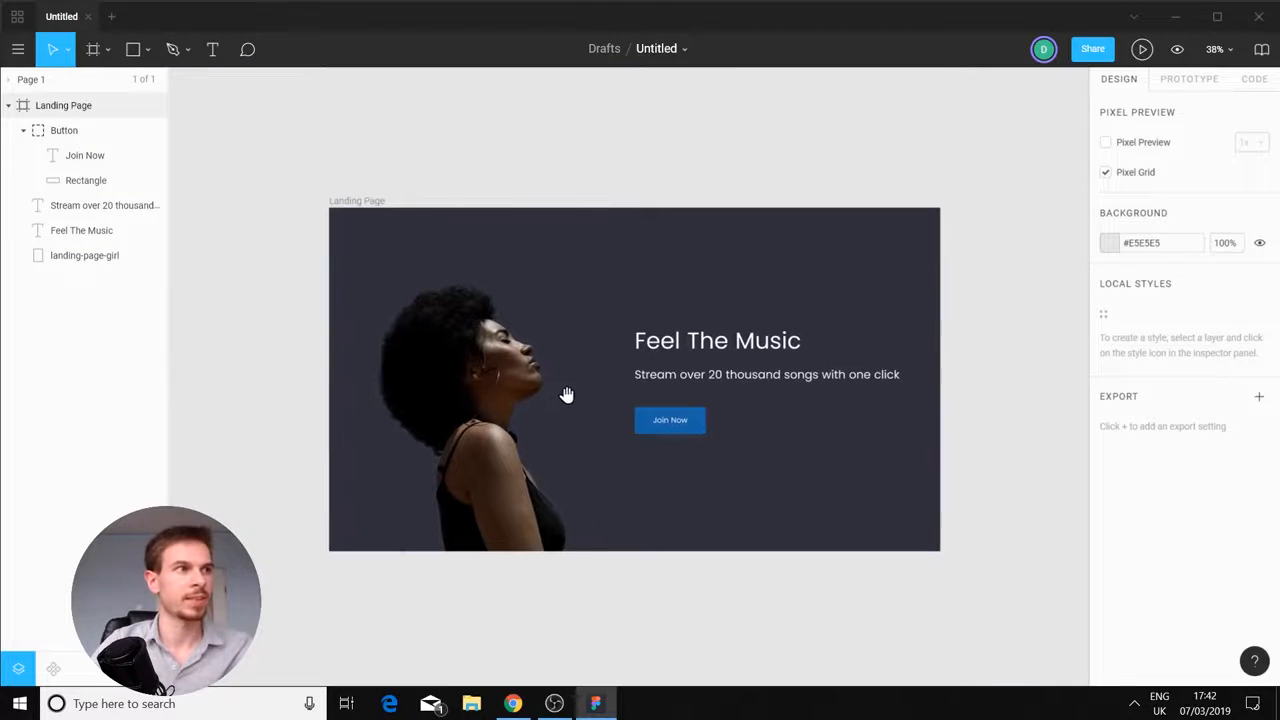
{"action": "scroll", "coordinate": [565, 395], "scroll_direction": "up", "scroll_amount": 2}
{"action": "left_click_drag", "start_coordinate": [703, 249], "coordinate": [578, 313]}
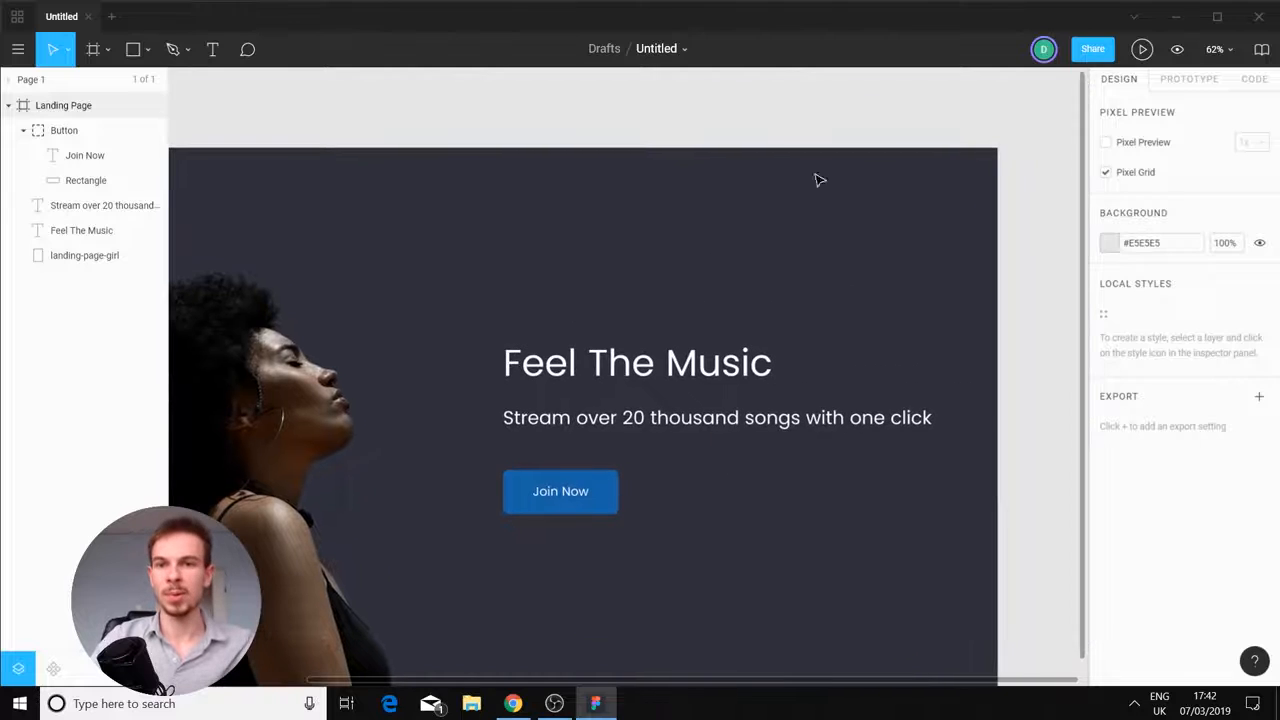
{"action": "left_click", "coordinate": [212, 49]}
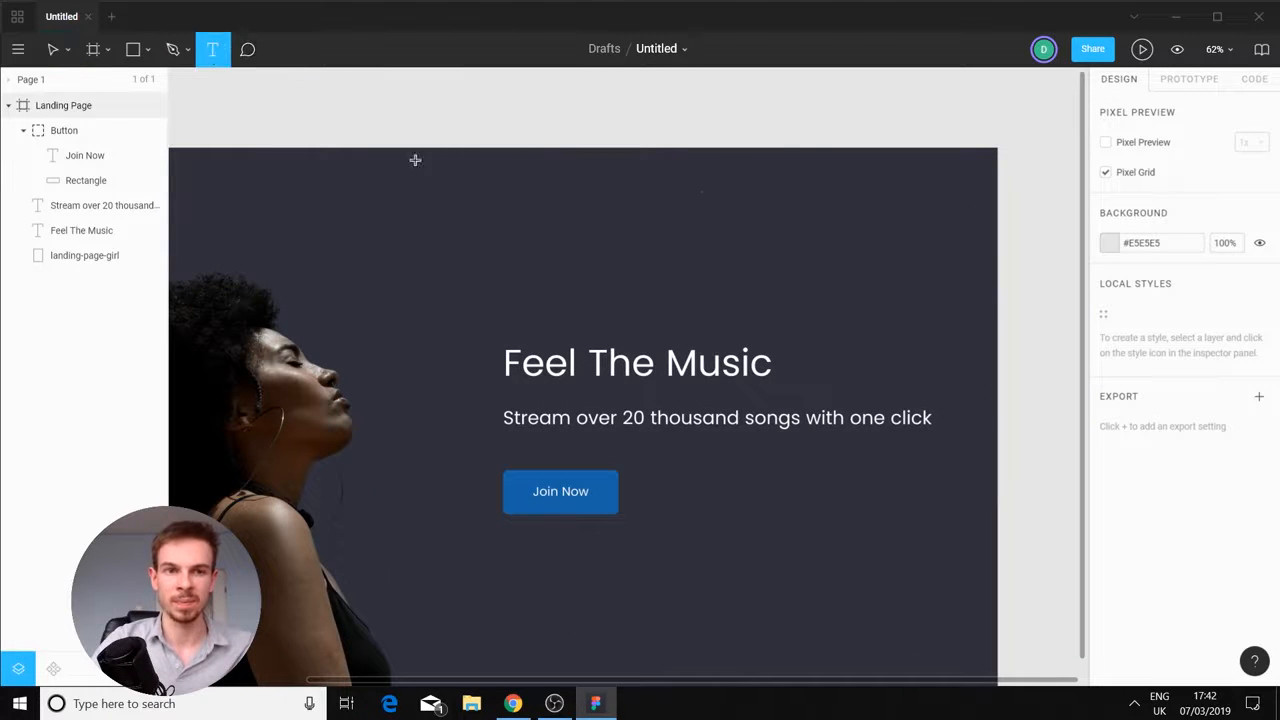
{"action": "left_click_drag", "start_coordinate": [616, 158], "coordinate": [746, 201]}
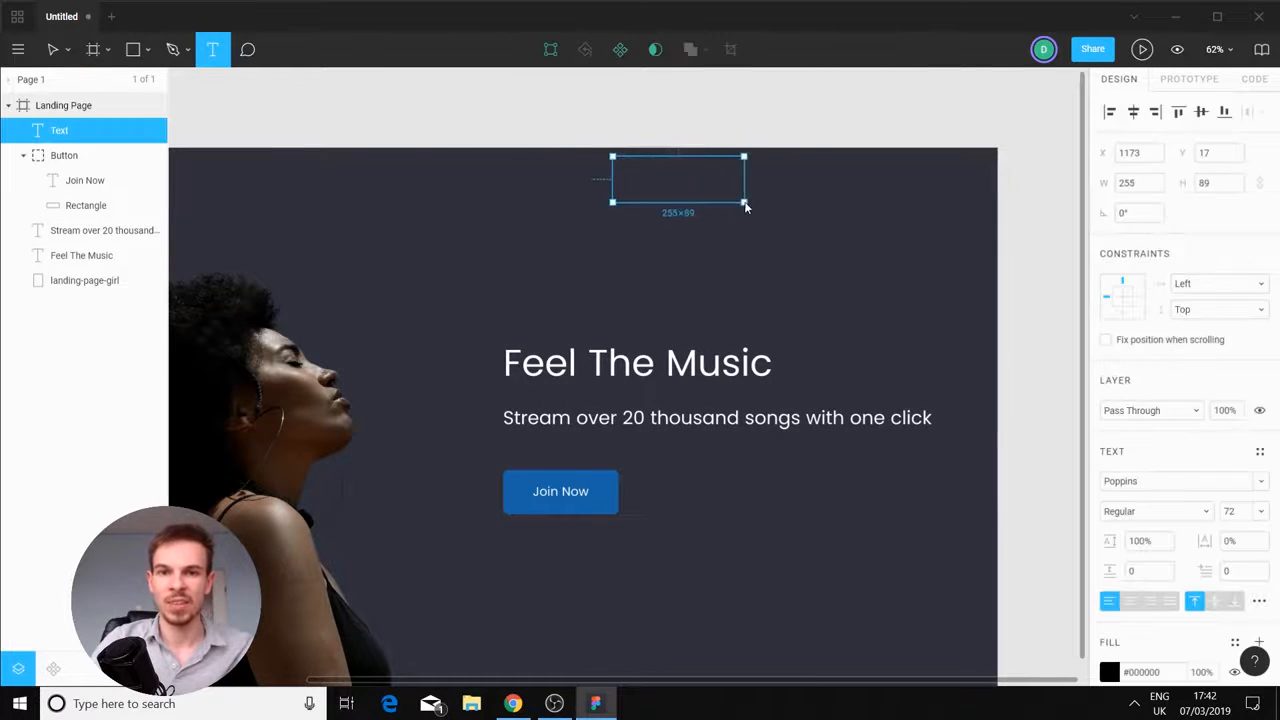
{"action": "key", "text": "shift+0"}
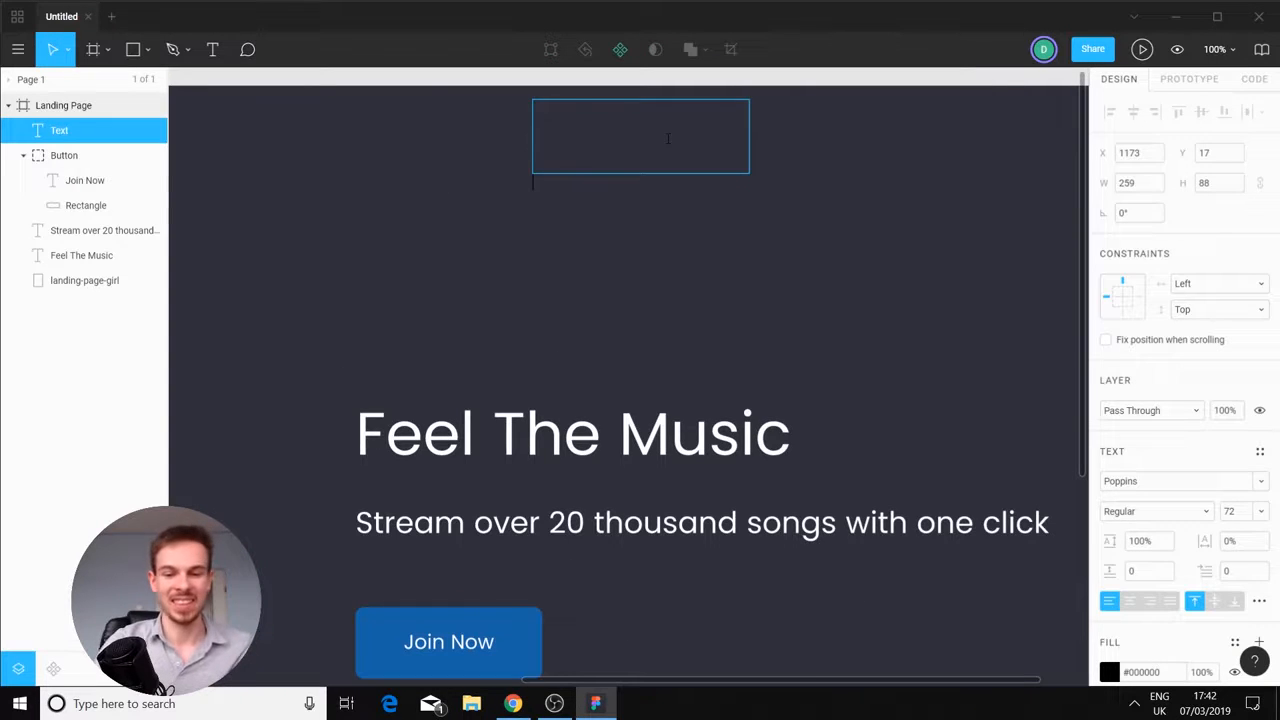
{"action": "type", "text": "Discover"}
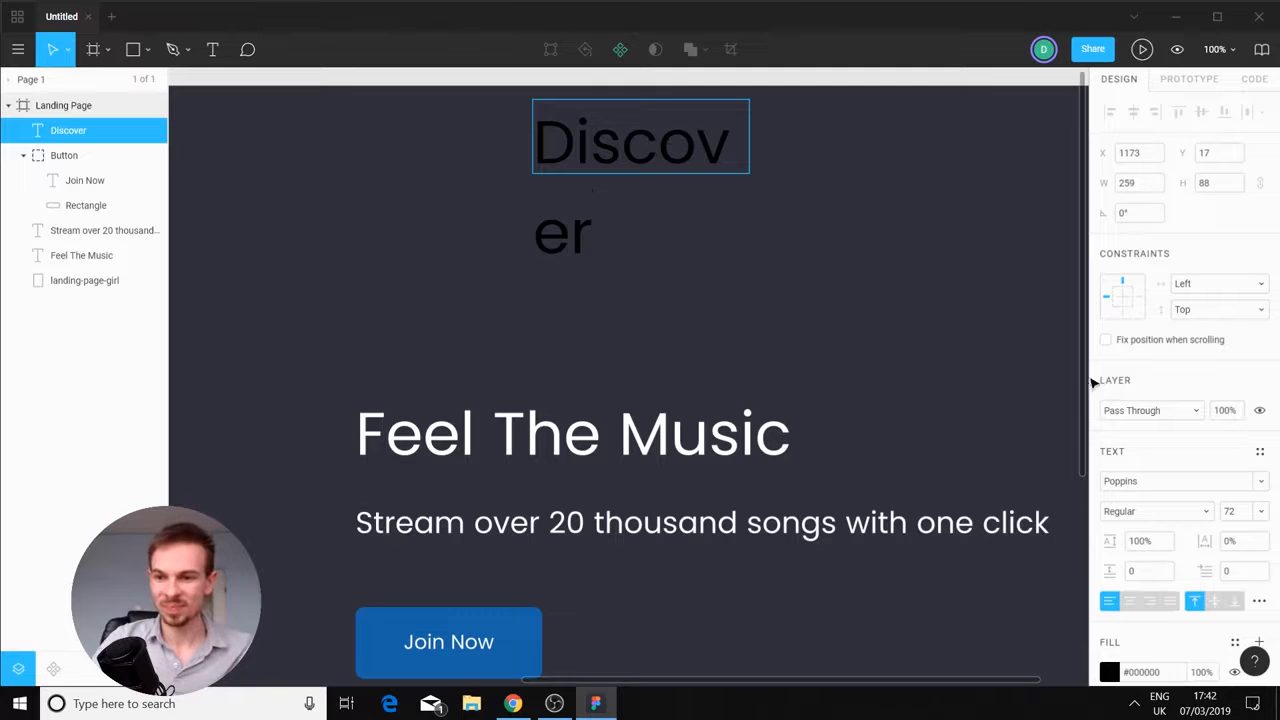
Color the Discover text white (#FFFFFF) and set its font size to 24
{"action": "key", "text": "ctrl+a"}
{"action": "left_click", "coordinate": [1110, 673]}
{"action": "left_click_drag", "start_coordinate": [922, 300], "coordinate": [820, 208]}
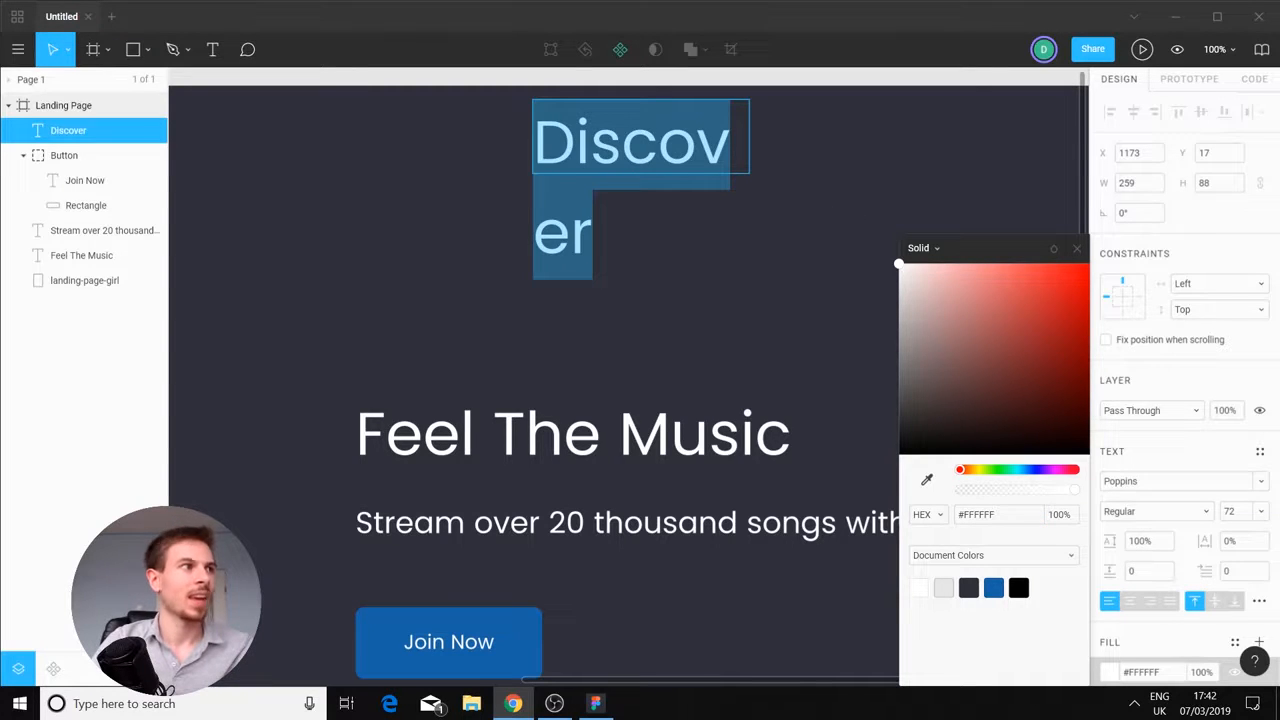
{"action": "left_click", "coordinate": [1257, 513]}
{"action": "left_click", "coordinate": [1245, 416]}
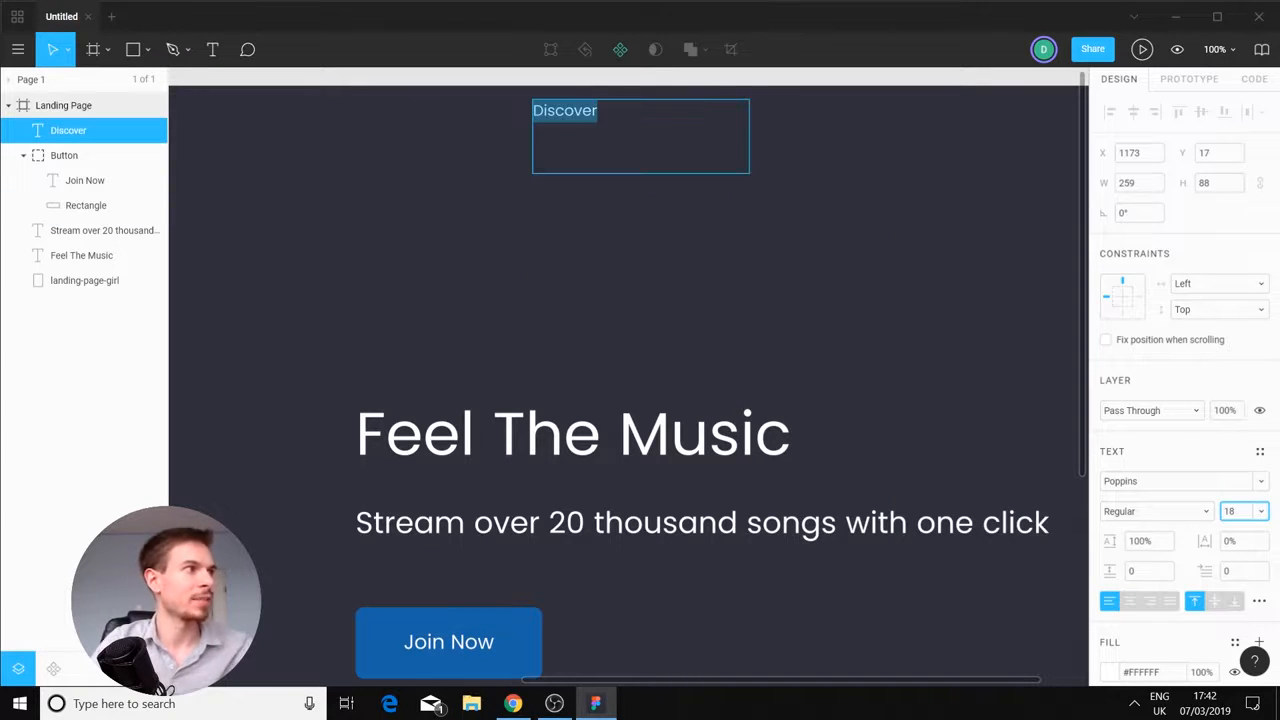
{"action": "key", "text": "alt+Tab"}
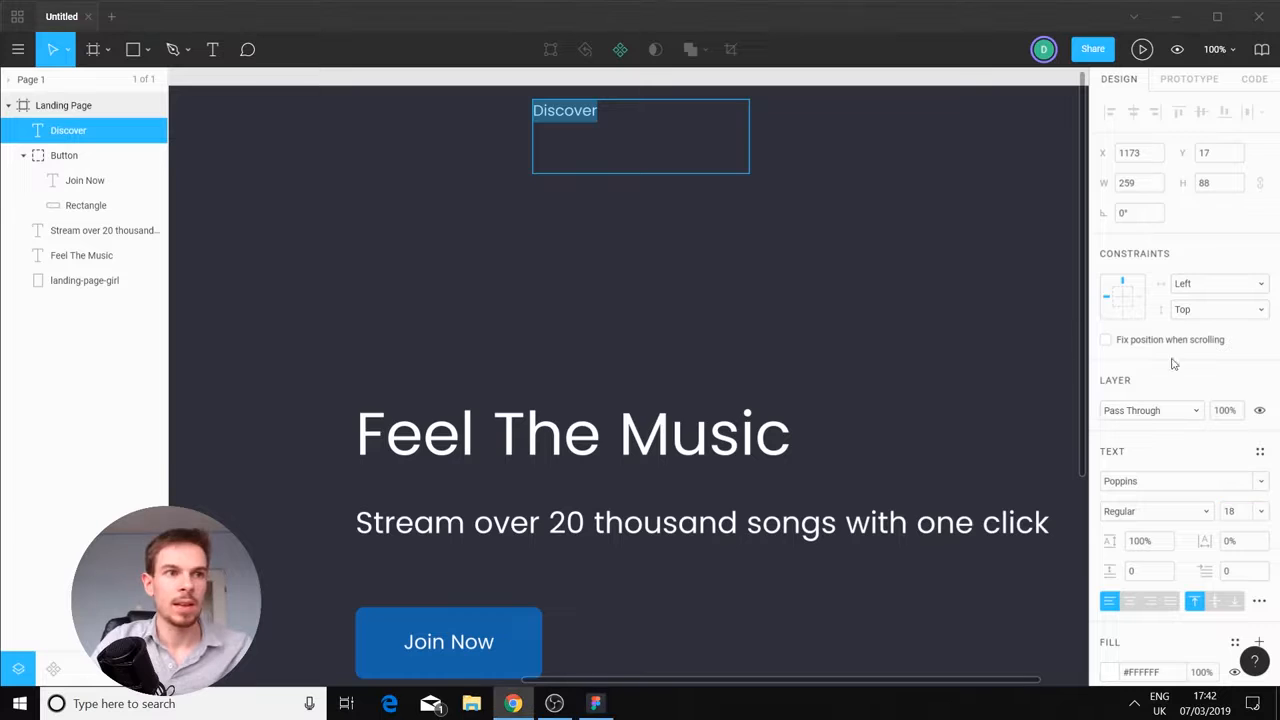
{"action": "left_click", "coordinate": [1258, 513]}
{"action": "left_click", "coordinate": [1257, 527]}
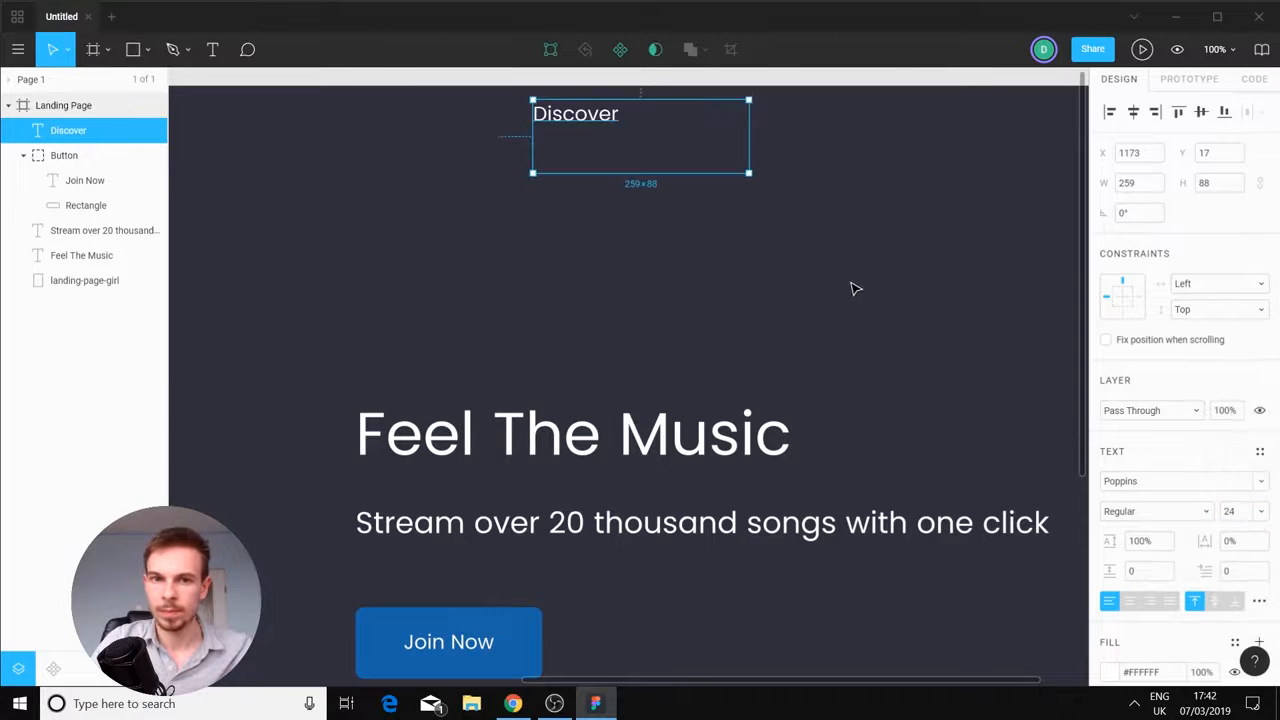
Duplicate the Discover text beside the original at X 1432, Y 17, and delete the copy
{"action": "scroll", "coordinate": [854, 296], "scroll_direction": "down", "scroll_amount": 5}
{"action": "scroll", "coordinate": [857, 300], "scroll_direction": "up", "scroll_amount": 3}
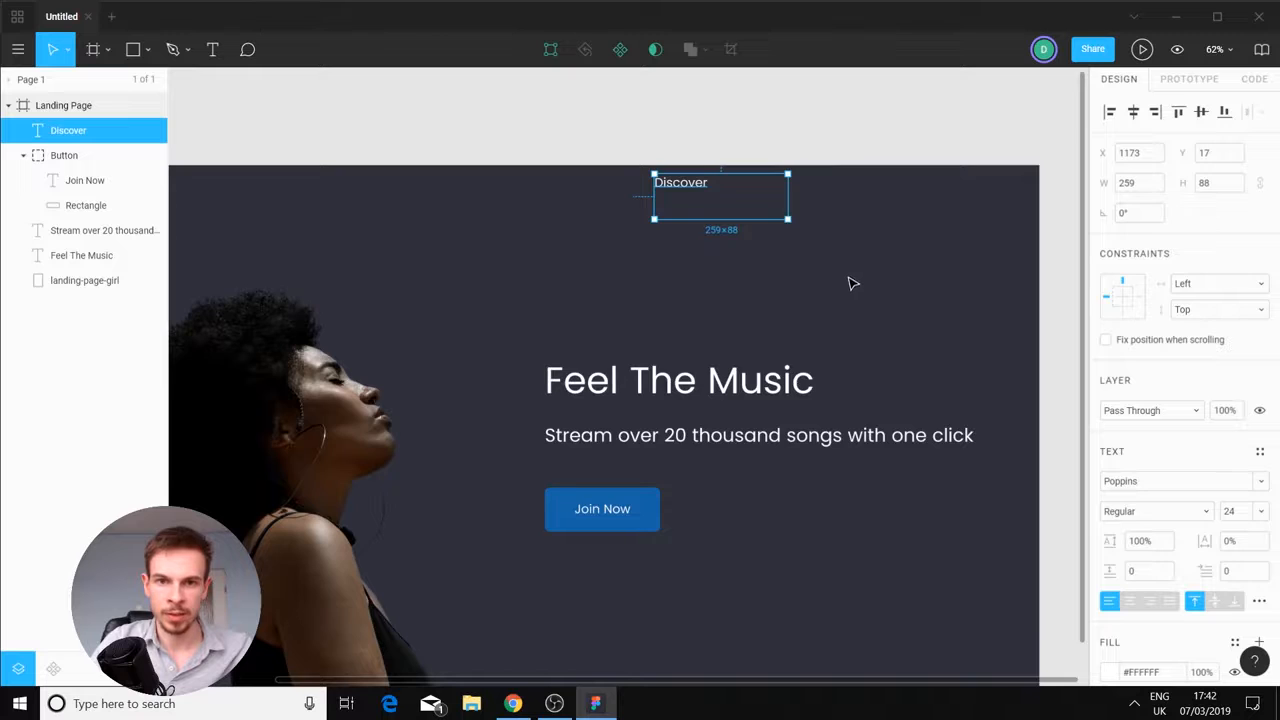
{"action": "scroll", "coordinate": [848, 283], "scroll_direction": "up", "scroll_amount": 4}
{"action": "left_click", "coordinate": [684, 251]}
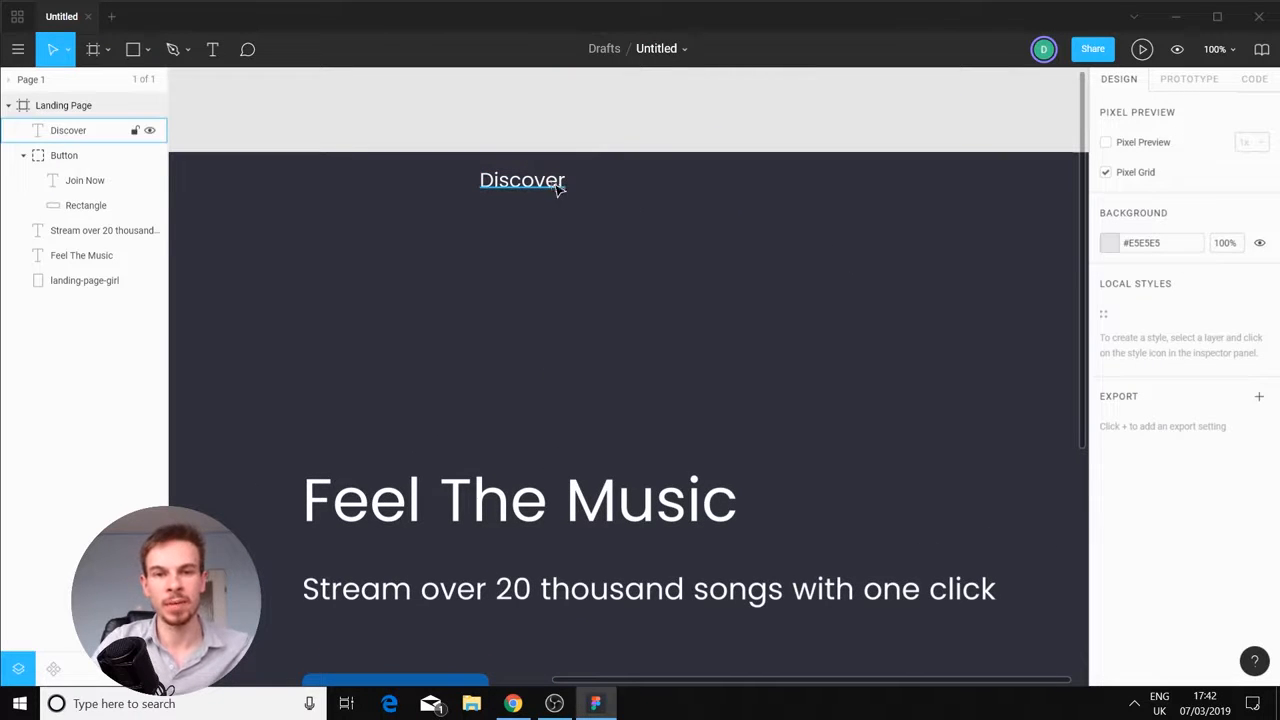
{"action": "left_click_drag", "start_coordinate": [548, 188], "coordinate": [757, 189]}
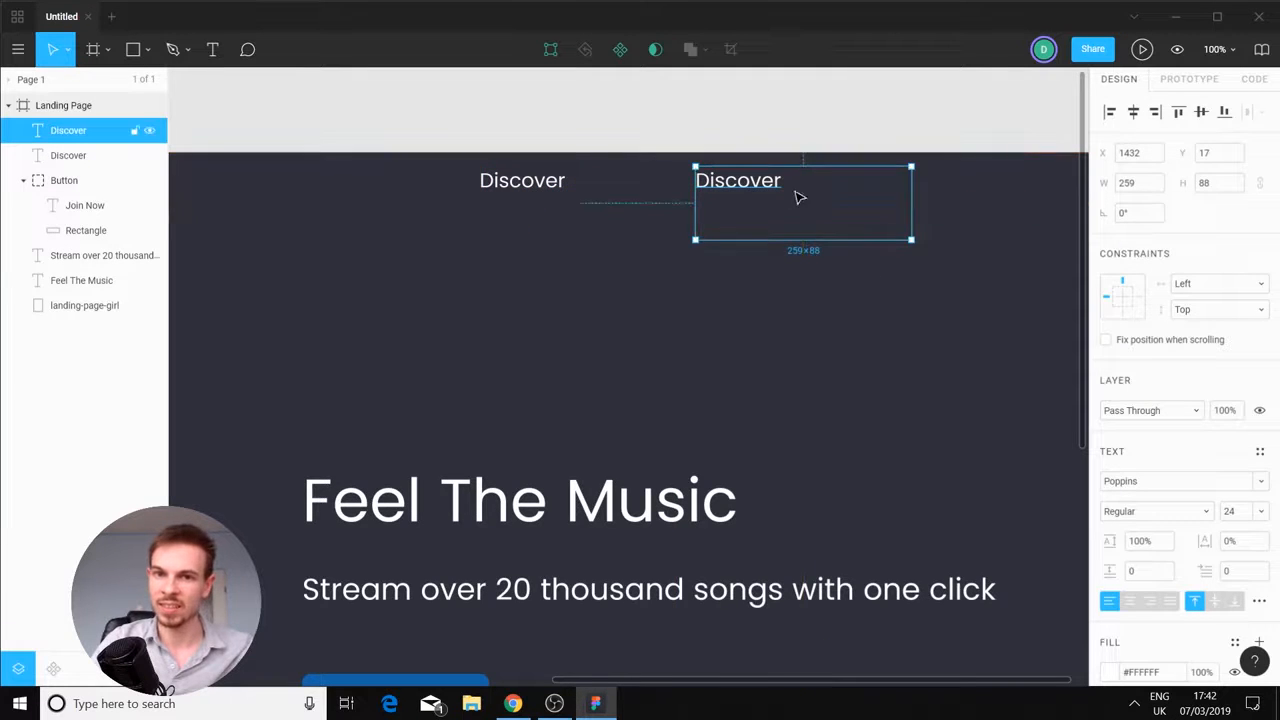
{"action": "key", "text": "Delete"}
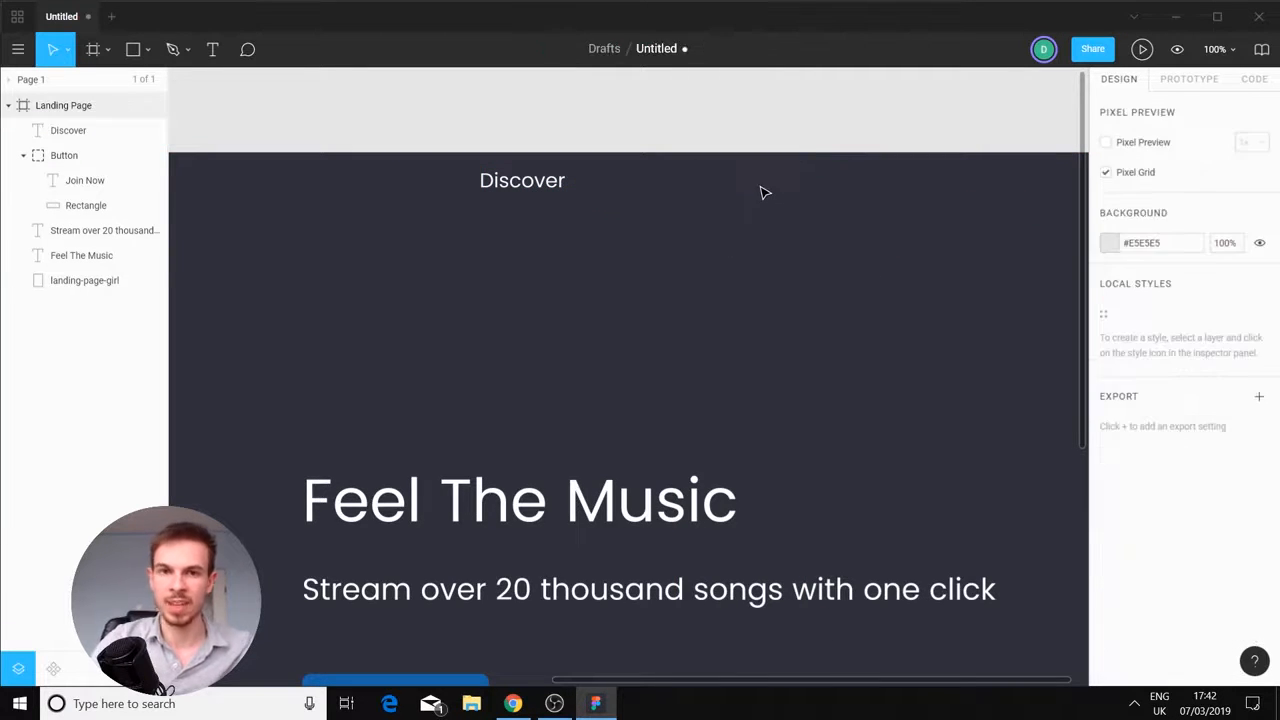
Duplicate the Discover text and place the two side by side at Y 12, at X 1289 and X 1528
{"action": "left_click_drag", "start_coordinate": [546, 190], "coordinate": [791, 194]}
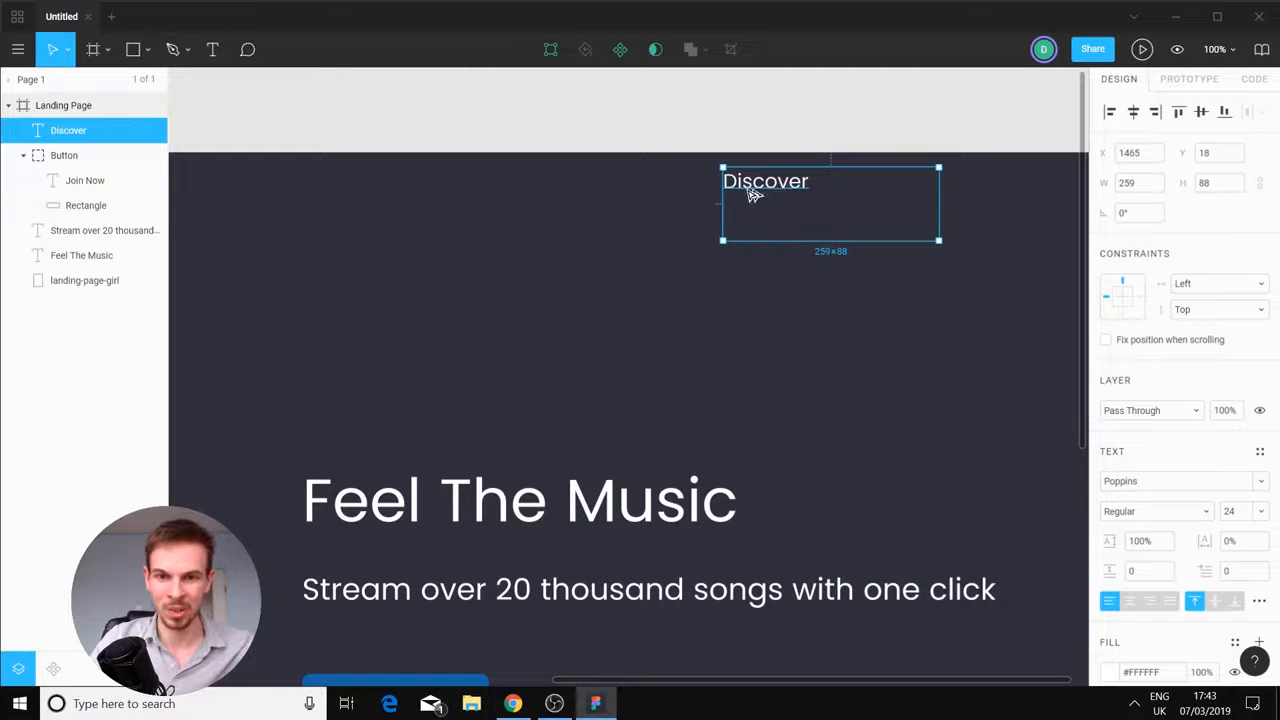
{"action": "left_click_drag", "start_coordinate": [754, 194], "coordinate": [543, 256]}
{"action": "left_click_drag", "start_coordinate": [771, 191], "coordinate": [634, 186]}
{"action": "left_click_drag", "start_coordinate": [546, 259], "coordinate": [827, 191]}
{"action": "scroll", "coordinate": [779, 240], "scroll_direction": "up", "scroll_amount": 2}
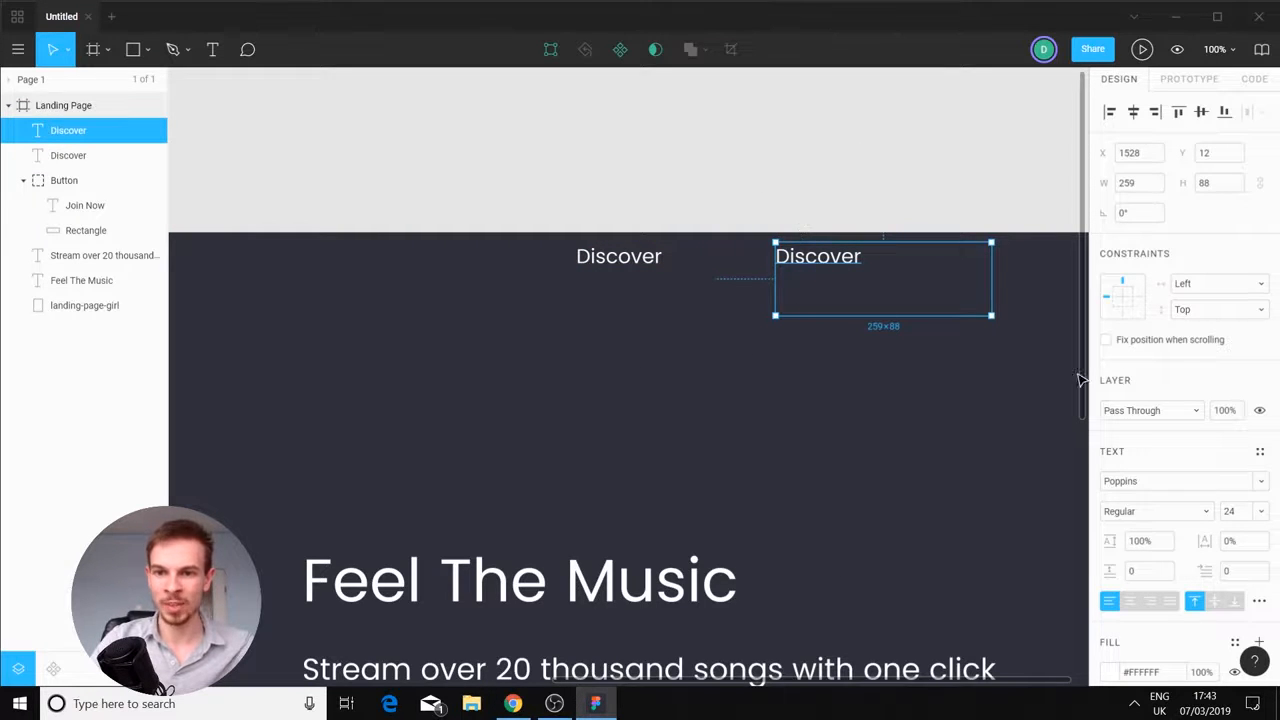
Shrink the copied Discover's text box to its text using Auto Resize Width, and set its resizing back to Fixed
{"action": "scroll", "coordinate": [1275, 572], "scroll_direction": "down", "scroll_amount": 1}
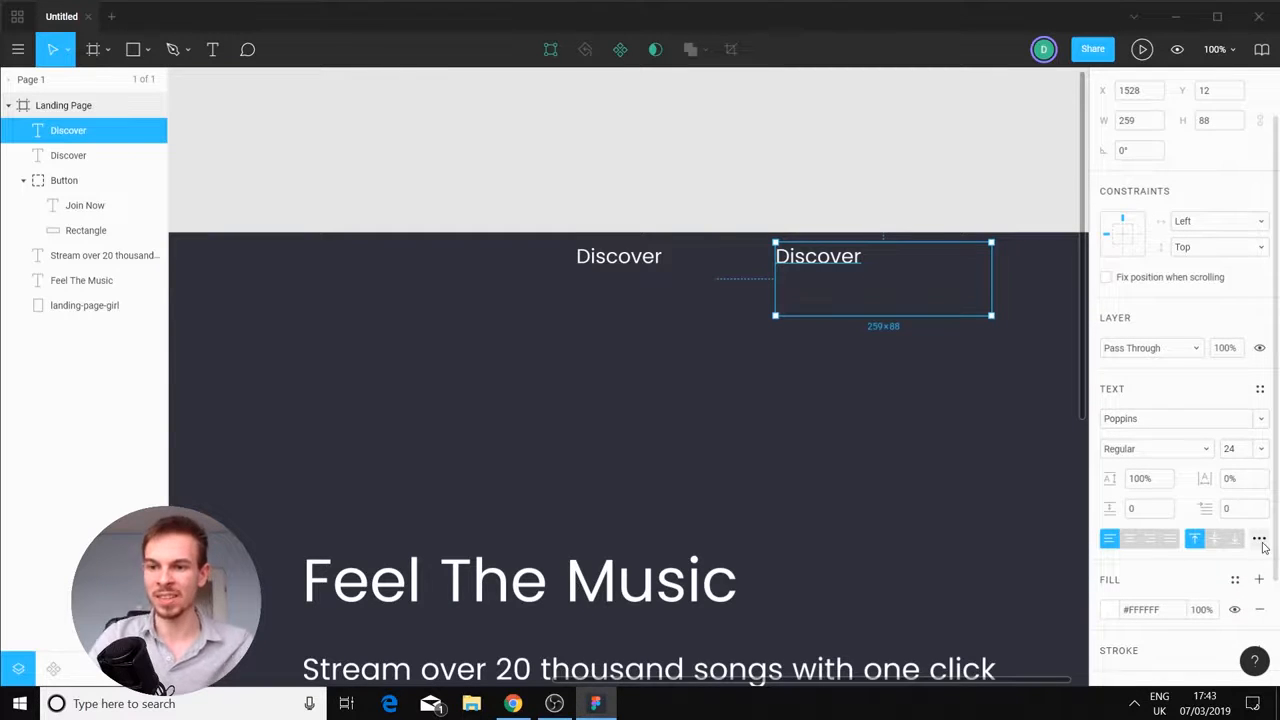
{"action": "left_click", "coordinate": [1259, 539]}
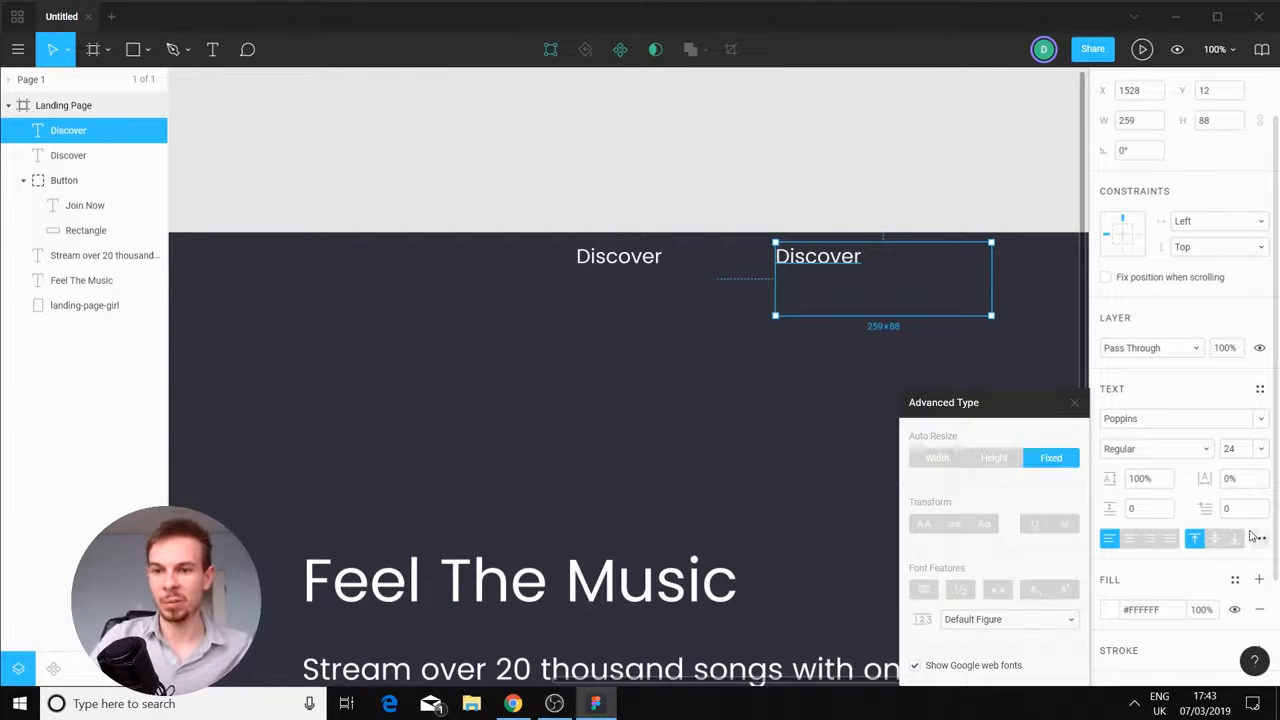
{"action": "left_click", "coordinate": [937, 458]}
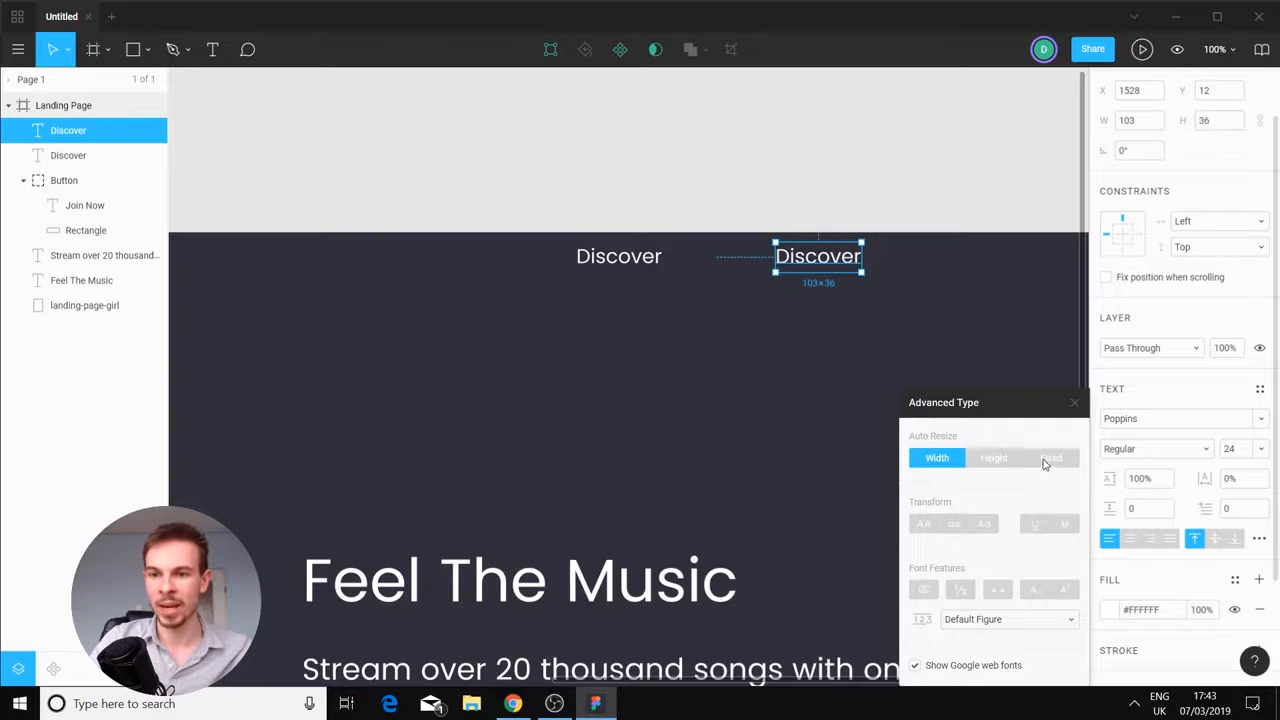
{"action": "left_click", "coordinate": [1045, 462]}
{"action": "left_click", "coordinate": [942, 457]}
{"action": "left_click", "coordinate": [1040, 460]}
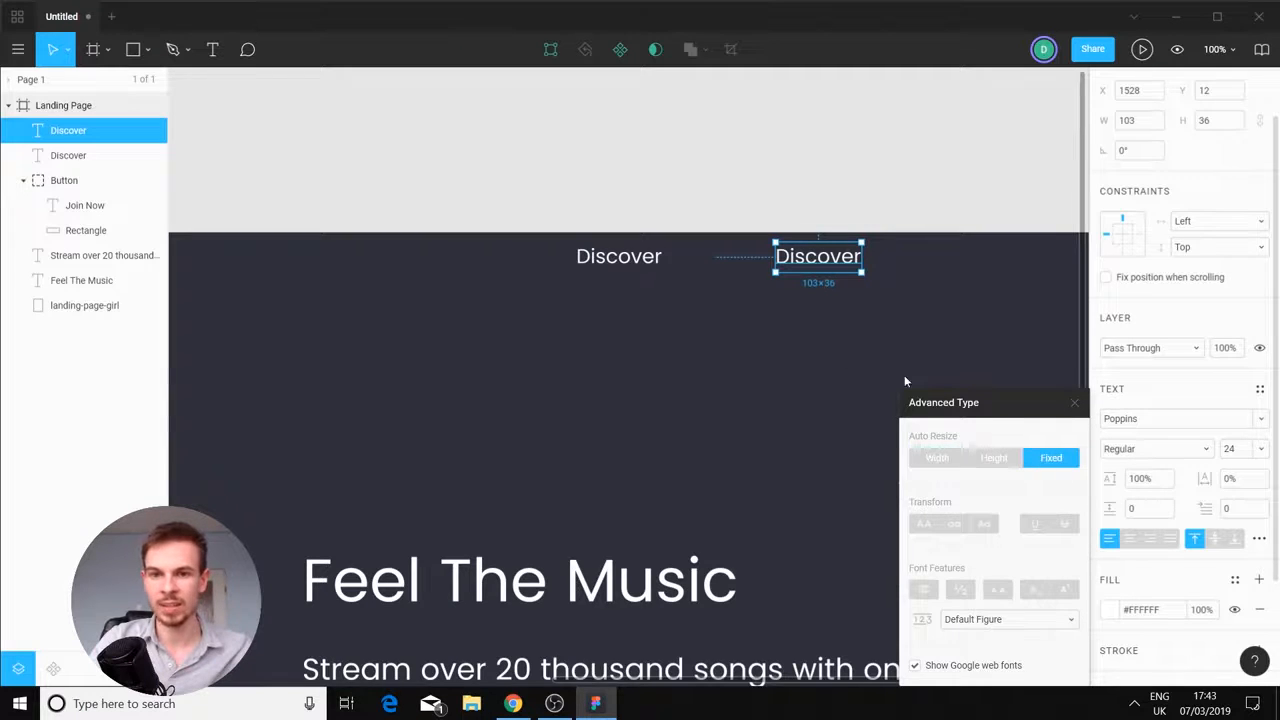
Fit the original Discover's text box at X 1289 to its text with Auto Resize Width, and return it to Fixed
{"action": "left_click", "coordinate": [651, 276]}
{"action": "left_click", "coordinate": [1259, 538]}
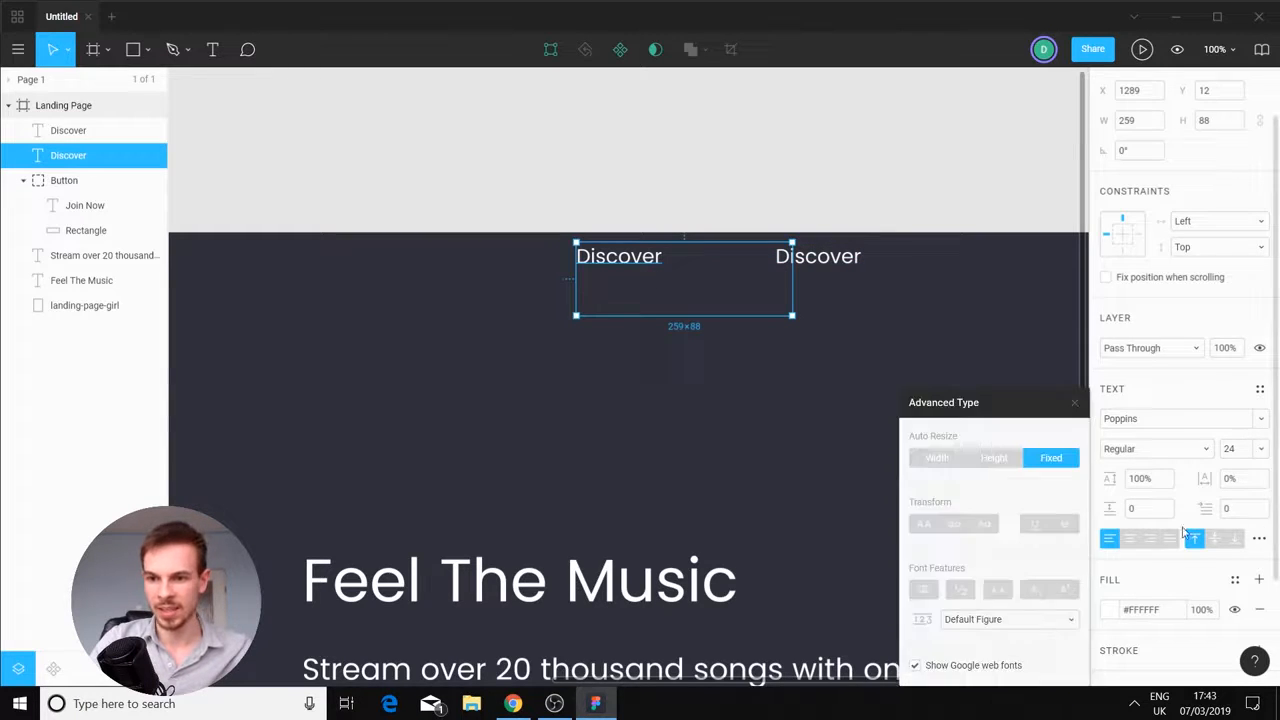
{"action": "left_click", "coordinate": [940, 460]}
{"action": "left_click", "coordinate": [1040, 463]}
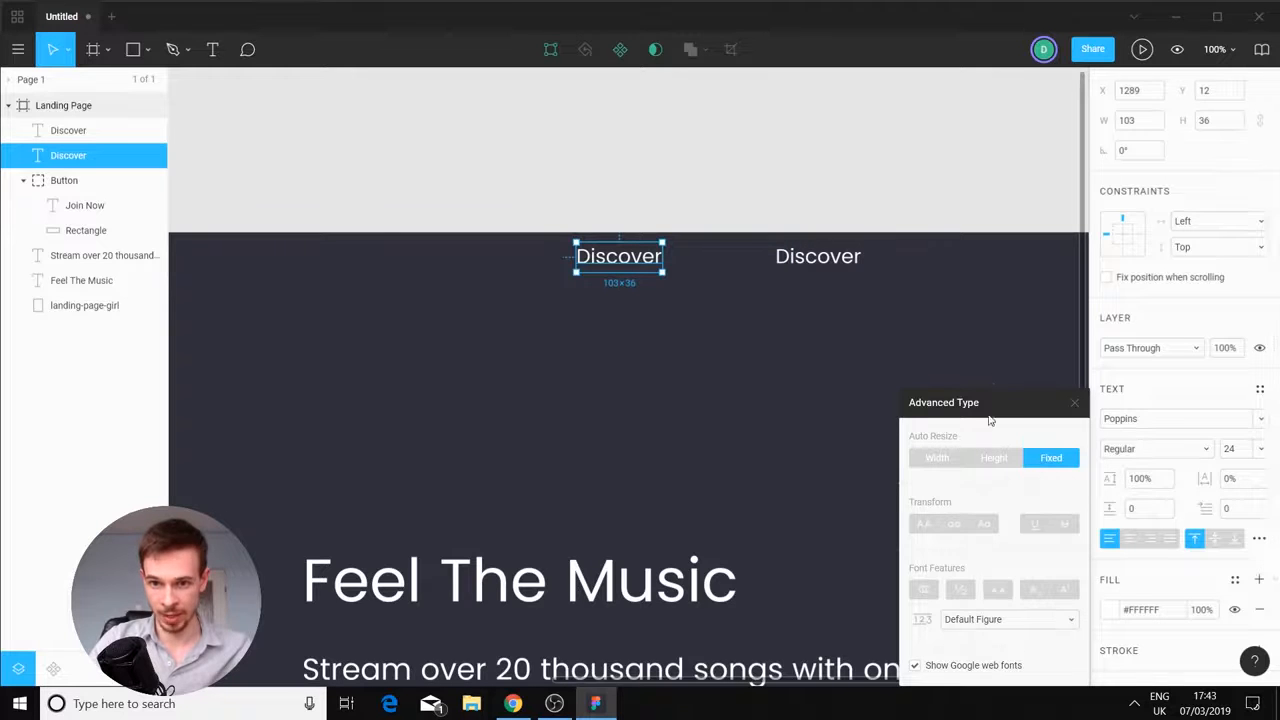
{"action": "left_click", "coordinate": [1006, 355]}
Show the 12-column layout grid of the Landing Page frame
{"action": "scroll", "coordinate": [886, 314], "scroll_direction": "down", "scroll_amount": 1}
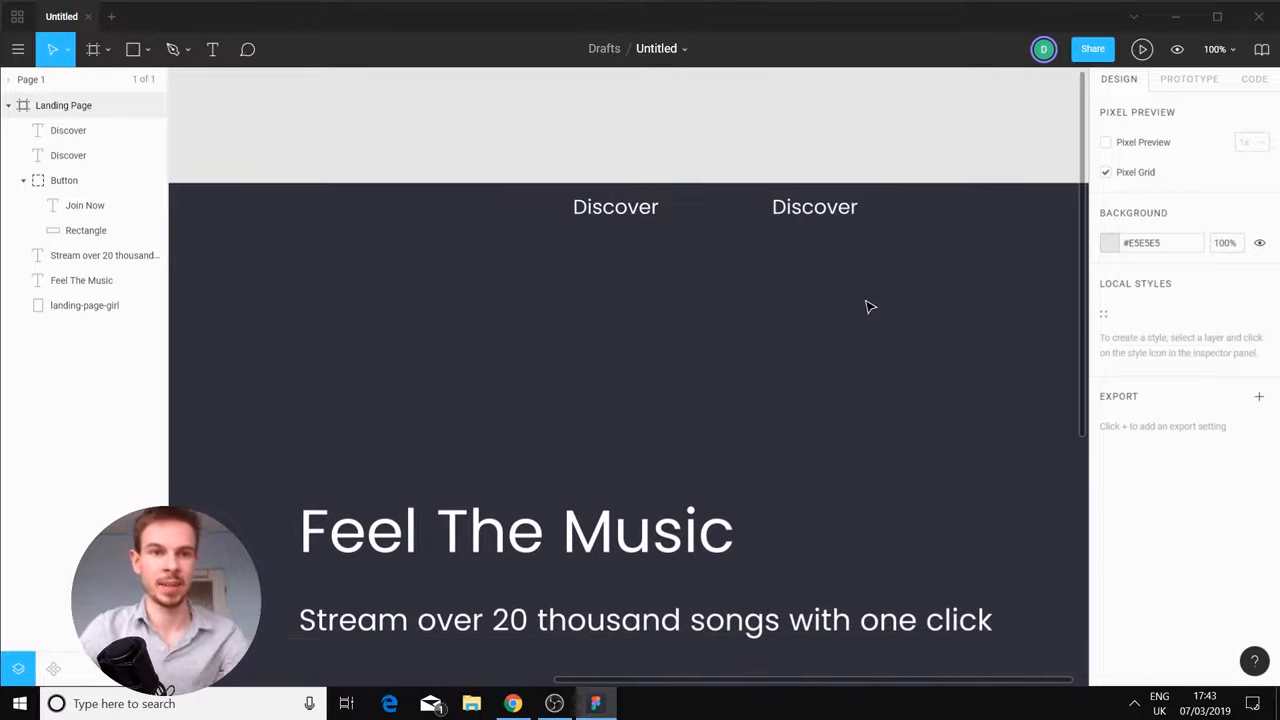
{"action": "left_click", "coordinate": [117, 107]}
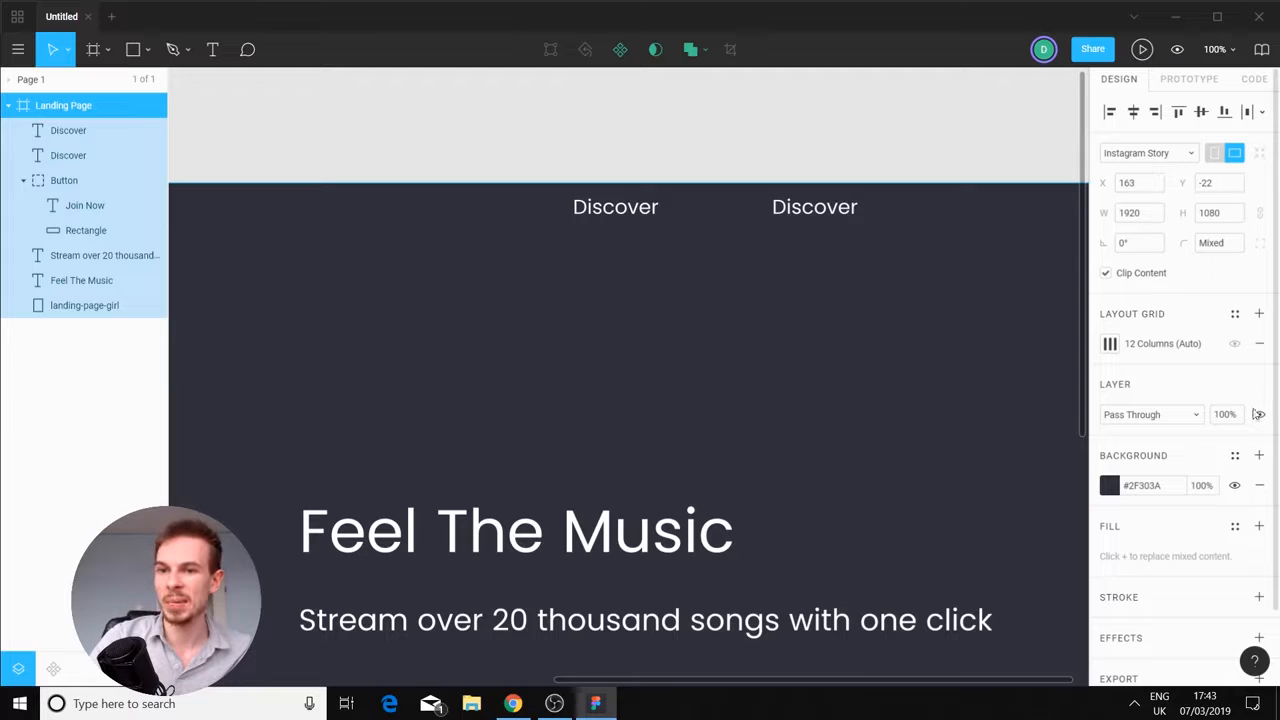
{"action": "left_click", "coordinate": [1234, 343]}
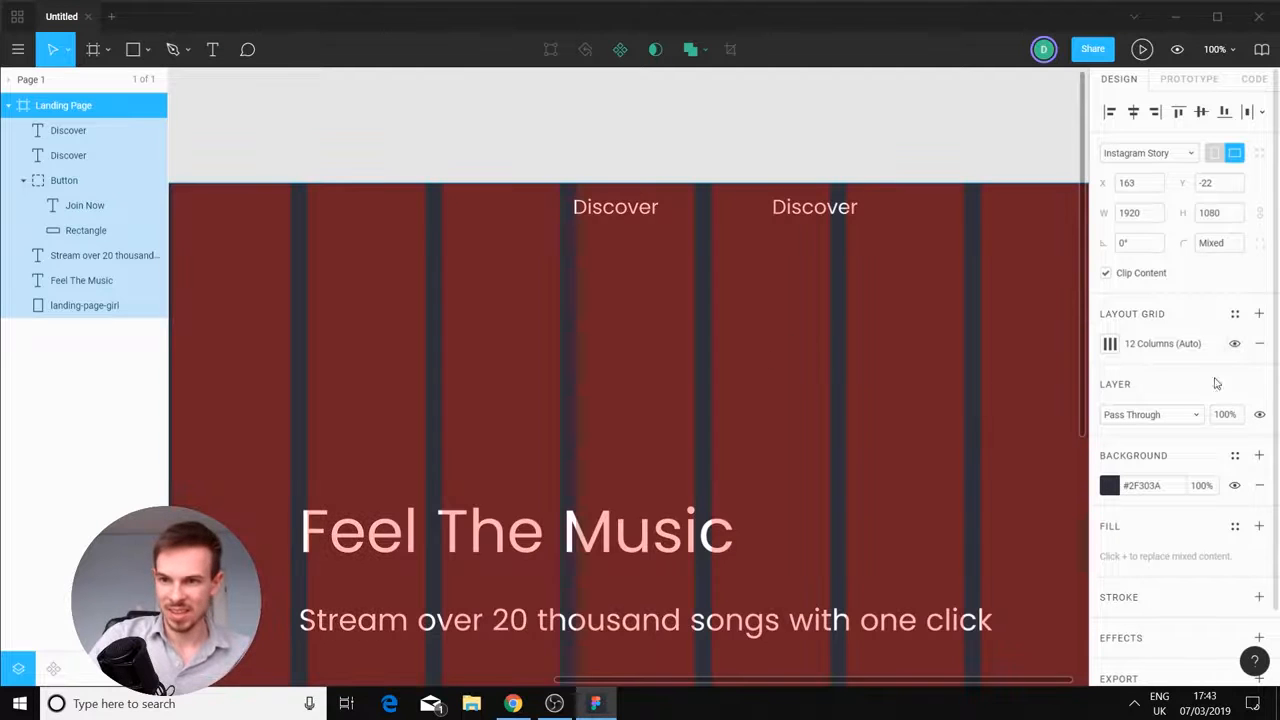
{"action": "left_click", "coordinate": [771, 330]}
Move both Discover texts to the starts of neighbouring grid columns, placing the original at X 1455, Y 37 and the copy level with it
{"action": "scroll", "coordinate": [905, 293], "scroll_direction": "down", "scroll_amount": 2}
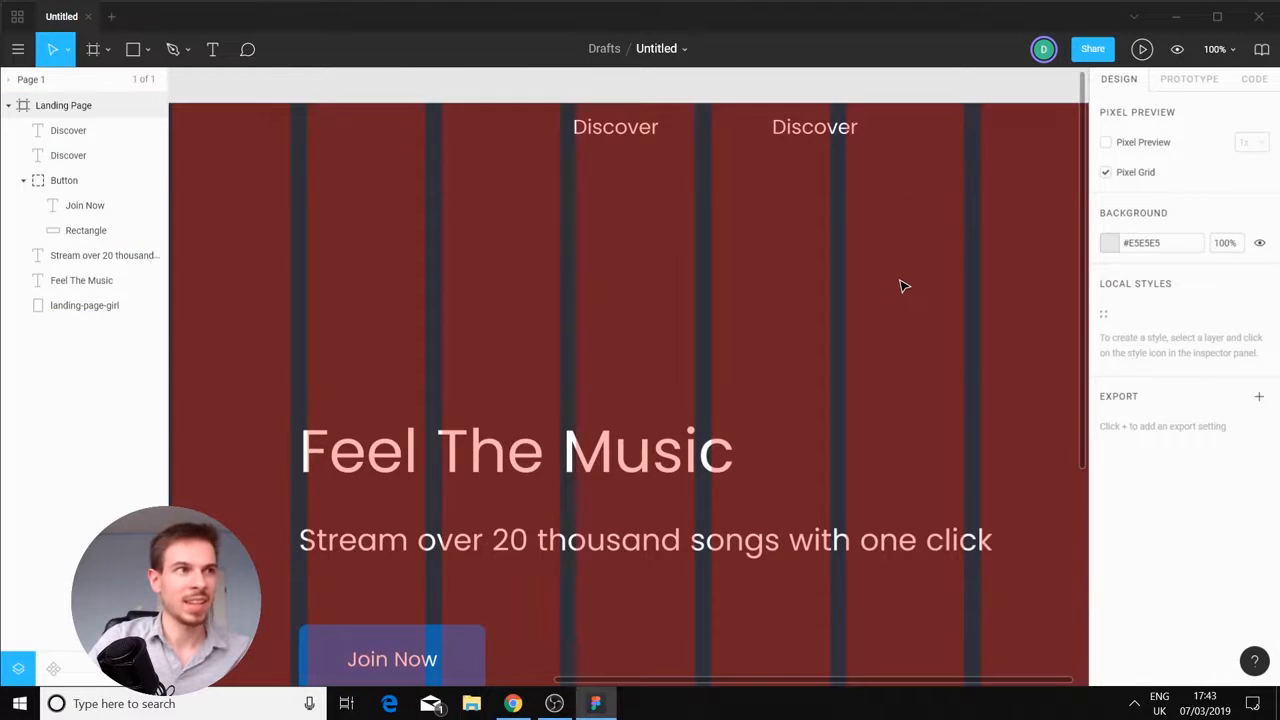
{"action": "scroll", "coordinate": [900, 286], "scroll_direction": "down", "scroll_amount": 3}
{"action": "scroll", "coordinate": [883, 283], "scroll_direction": "right", "scroll_amount": 2}
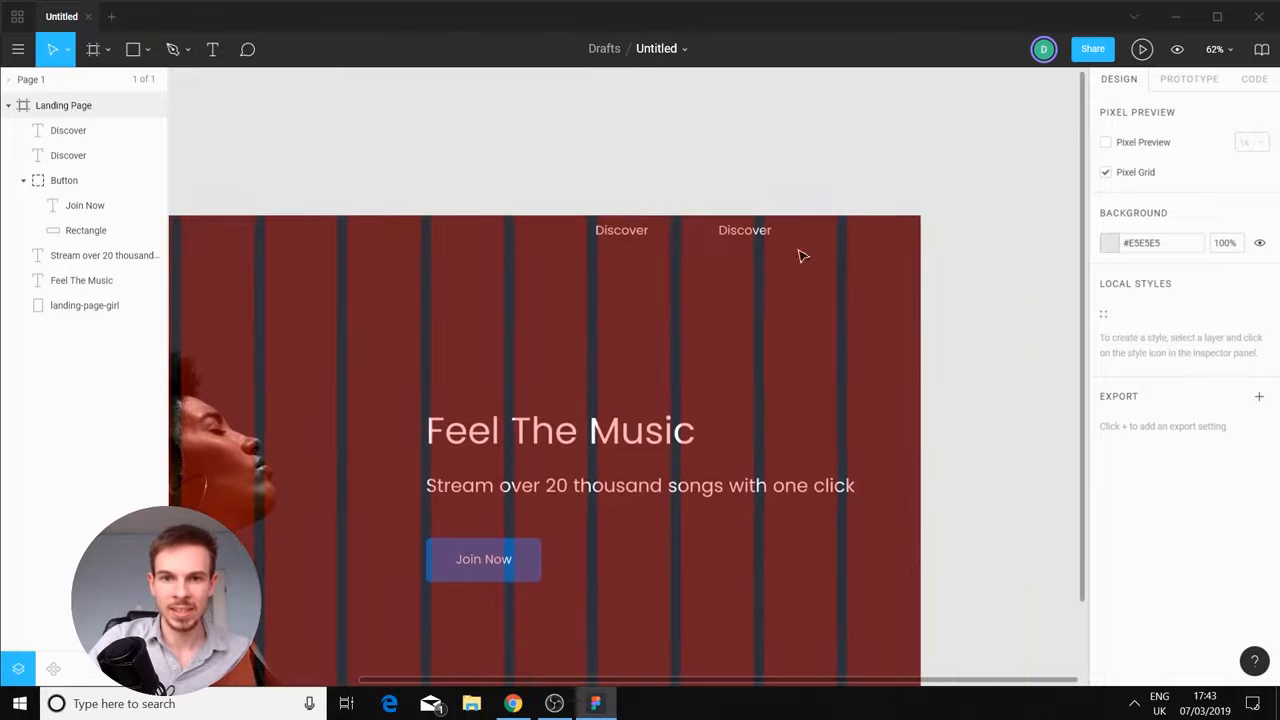
{"action": "scroll", "coordinate": [830, 272], "scroll_direction": "up", "scroll_amount": 3}
{"action": "scroll", "coordinate": [757, 366], "scroll_direction": "up", "scroll_amount": 3}
{"action": "scroll", "coordinate": [709, 277], "scroll_direction": "down", "scroll_amount": 2}
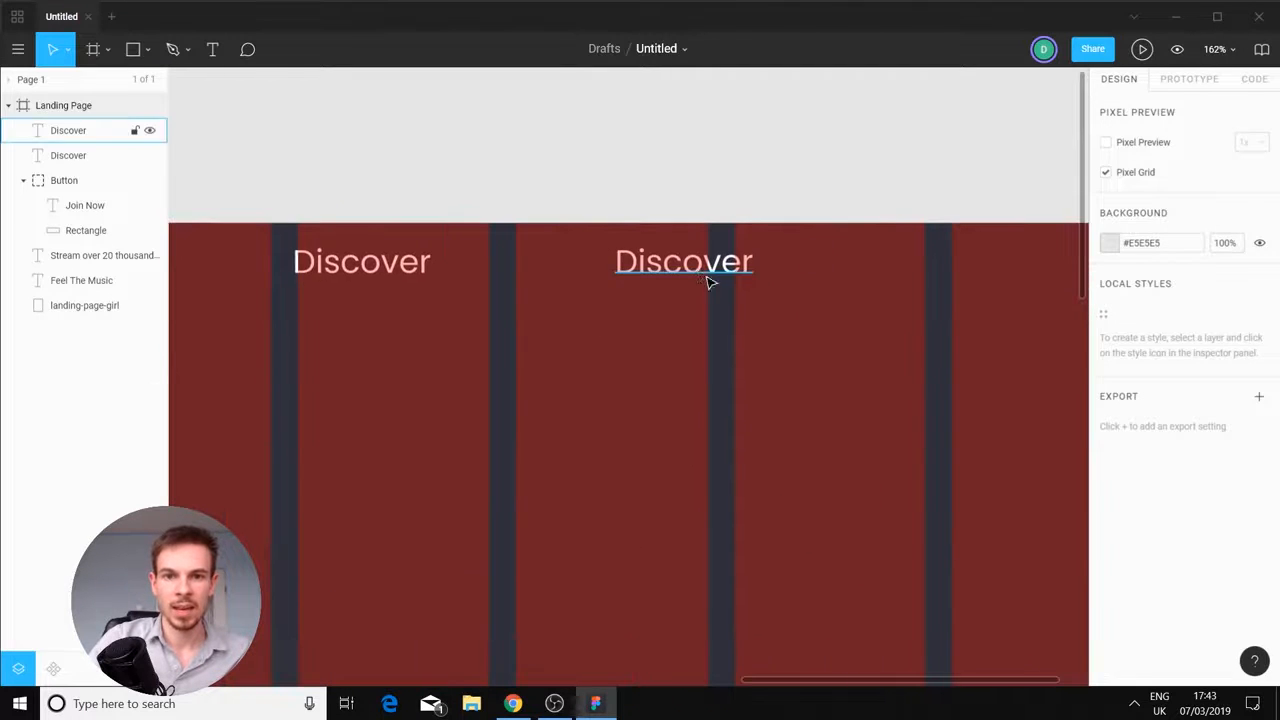
{"action": "left_click_drag", "start_coordinate": [709, 277], "coordinate": [826, 309]}
{"action": "left_click_drag", "start_coordinate": [410, 268], "coordinate": [637, 305]}
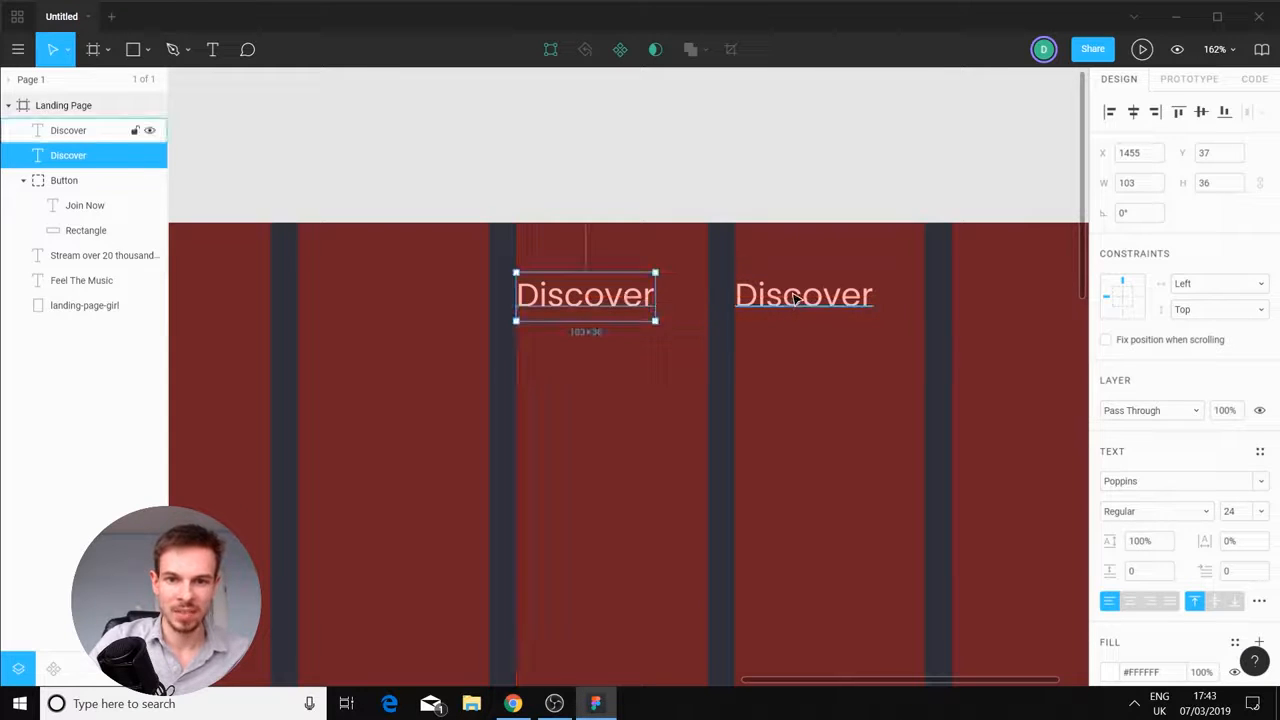
Change the text of the Discover copy in the next grid column to "Join"
{"action": "double_click", "coordinate": [800, 295]}
{"action": "type", "text": "Join"}
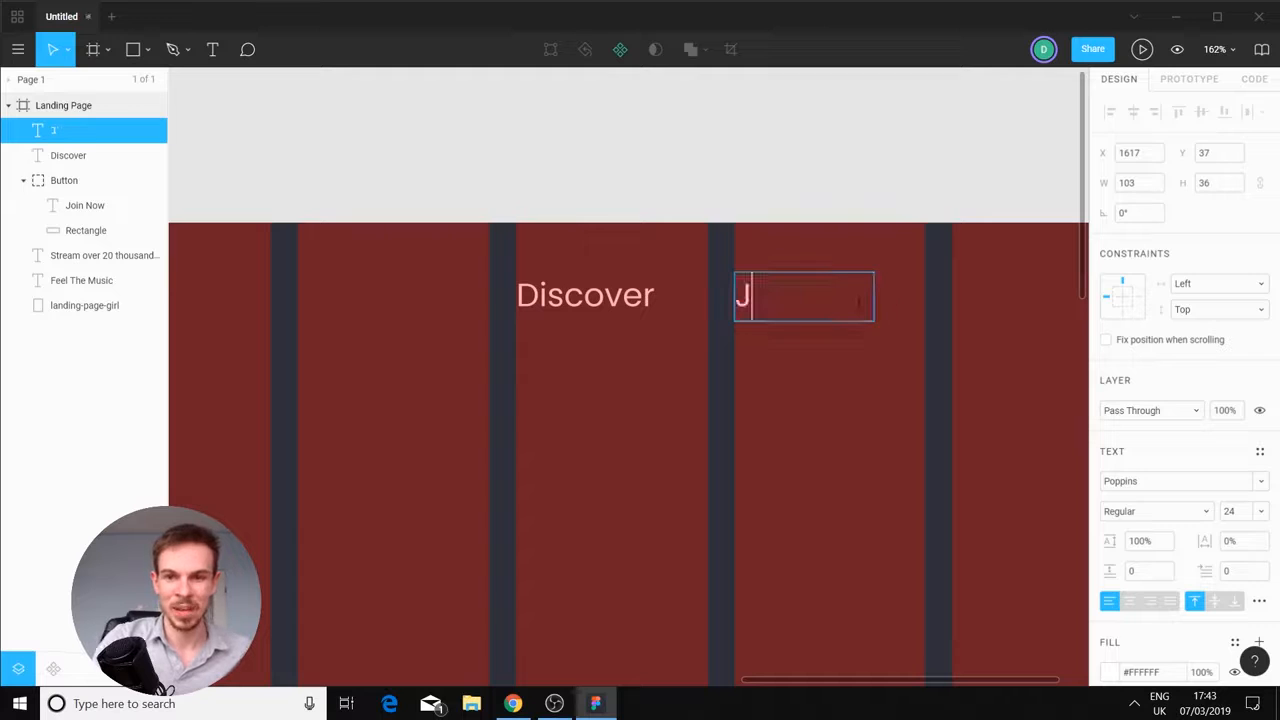
{"action": "left_click", "coordinate": [866, 369]}
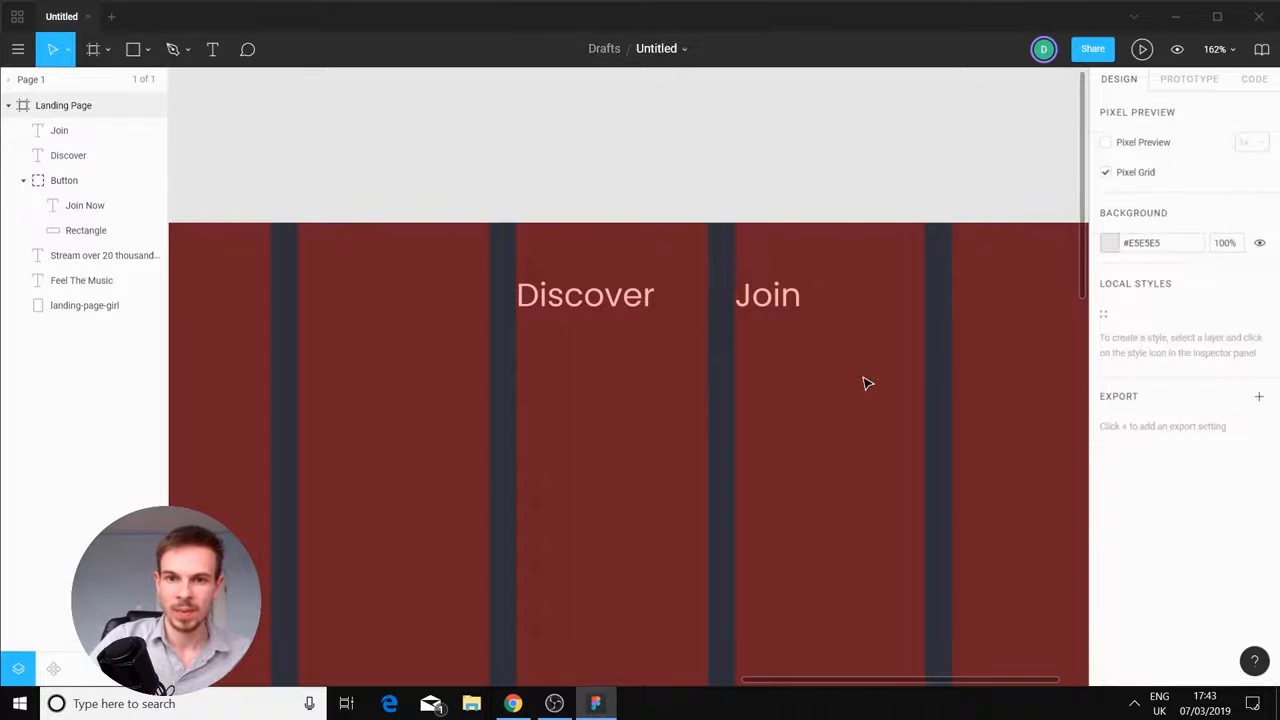
Move the "Feel The Music" headline, the tagline and the Join Now button together to the start of their grid column
{"action": "scroll", "coordinate": [823, 414], "scroll_direction": "down", "scroll_amount": 5}
{"action": "scroll", "coordinate": [766, 300], "scroll_direction": "down", "scroll_amount": 3}
{"action": "scroll", "coordinate": [604, 287], "scroll_direction": "up", "scroll_amount": 3}
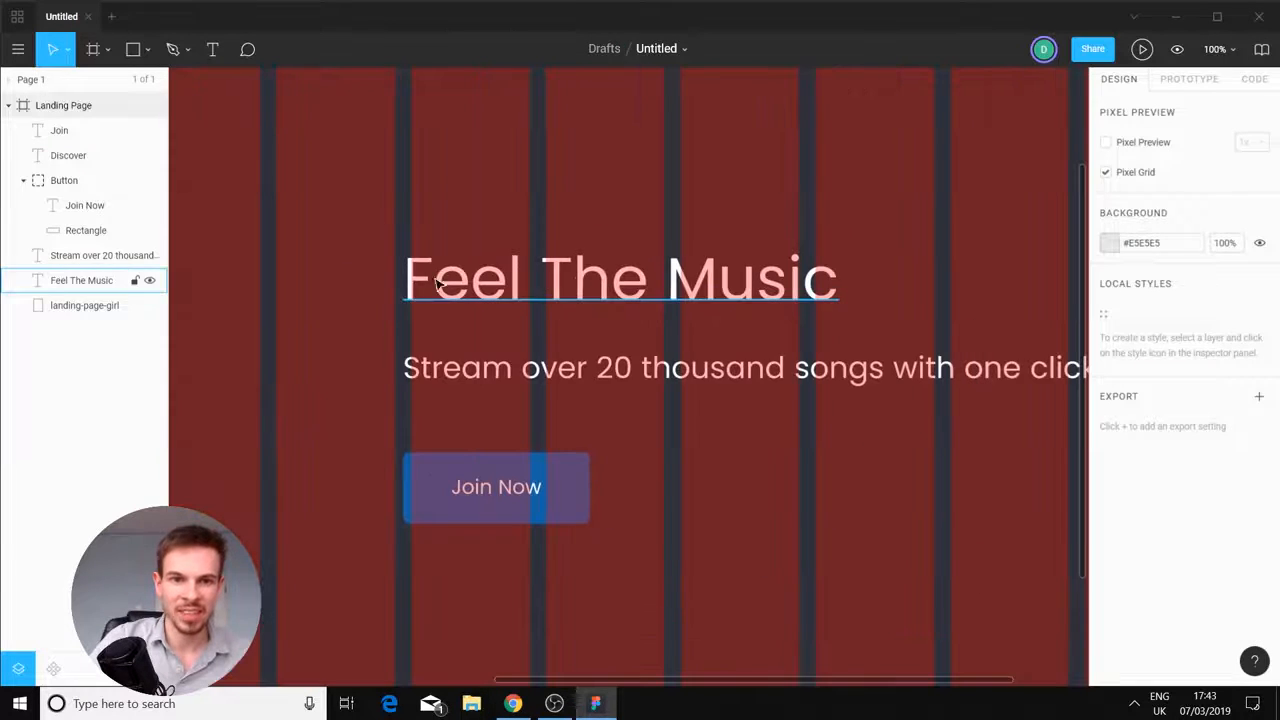
{"action": "left_click_drag", "start_coordinate": [409, 249], "coordinate": [598, 556]}
{"action": "mouse_move", "coordinate": [491, 325]}
{"action": "left_mouse_down"}
{"action": "mouse_move", "coordinate": [514, 306]}
{"action": "mouse_move", "coordinate": [494, 306]}
{"action": "mouse_move", "coordinate": [511, 320]}
{"action": "left_mouse_up"}
{"action": "left_click_drag", "start_coordinate": [614, 557], "coordinate": [503, 286]}
{"action": "left_click", "coordinate": [672, 514]}
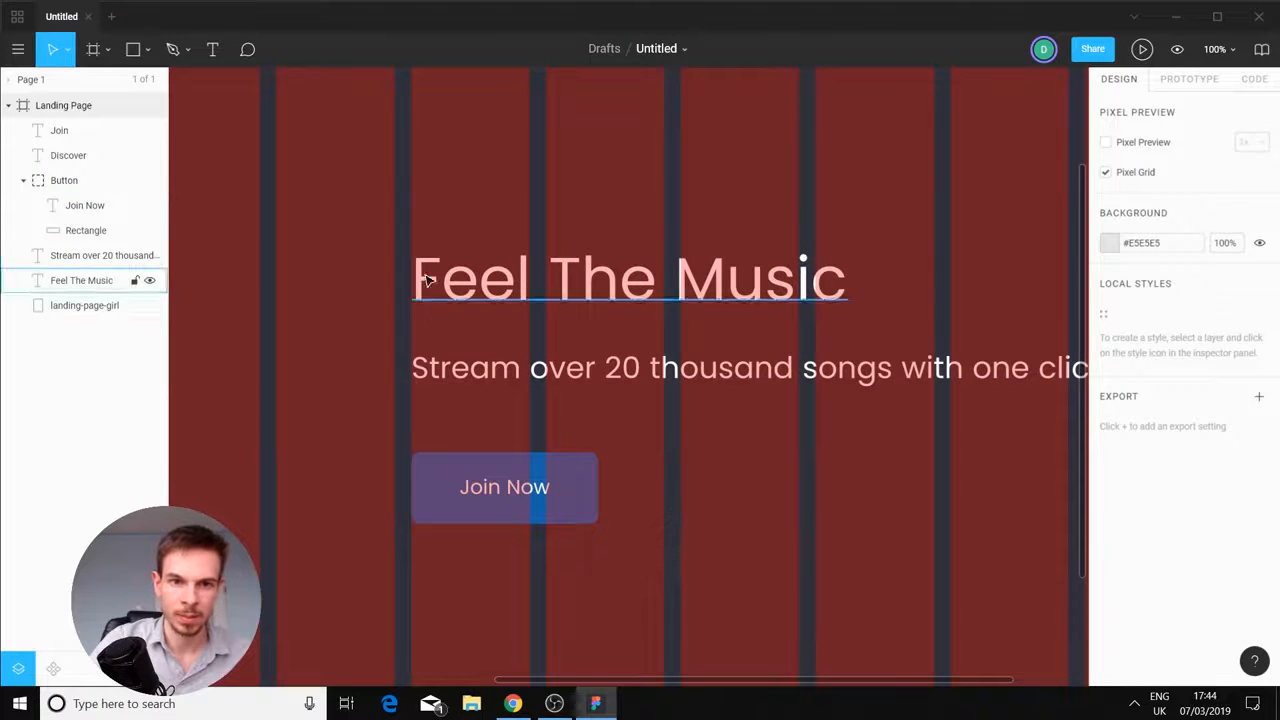
{"action": "scroll", "coordinate": [508, 337], "scroll_direction": "up", "scroll_amount": 3}
{"action": "scroll", "coordinate": [508, 337], "scroll_direction": "right", "scroll_amount": 3}
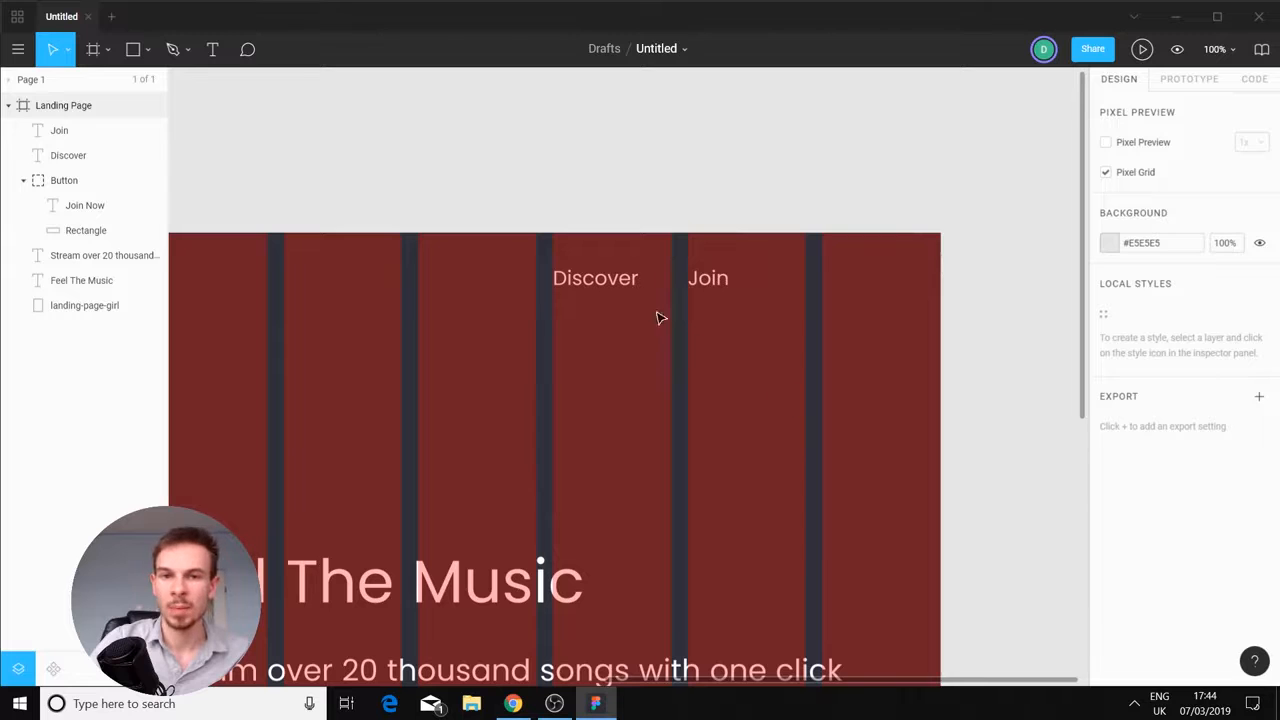
{"action": "left_click", "coordinate": [595, 284]}
{"action": "left_click", "coordinate": [680, 288]}
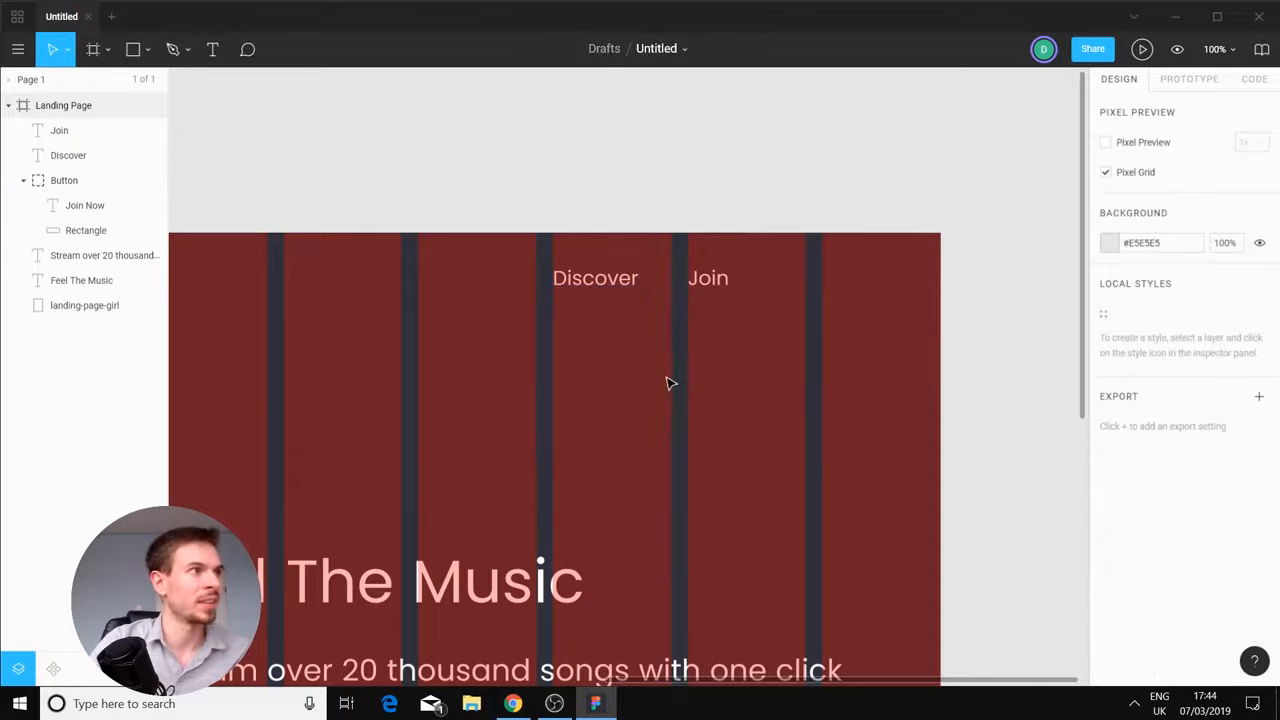
Create a 100 × 100 frame on the empty canvas below the Landing Page frame, at X 563, Y 1358
{"action": "scroll", "coordinate": [670, 383], "scroll_direction": "down", "scroll_amount": 10}
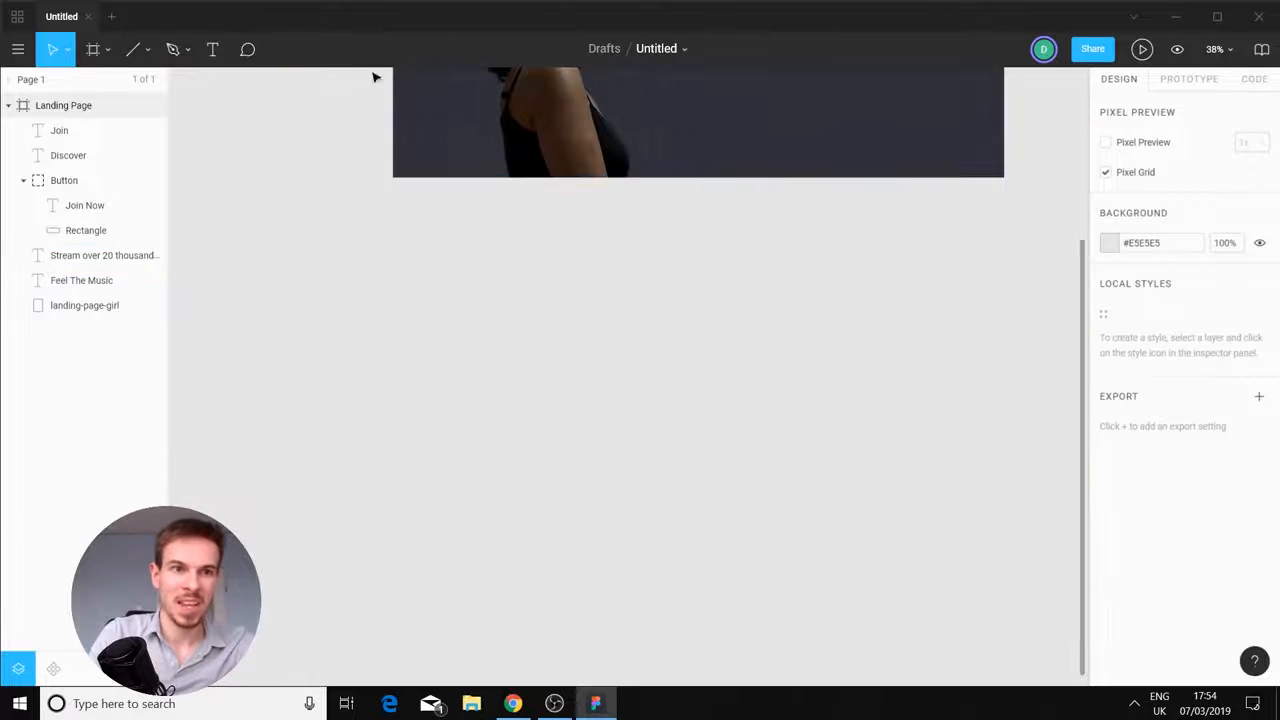
{"action": "left_click", "coordinate": [90, 50]}
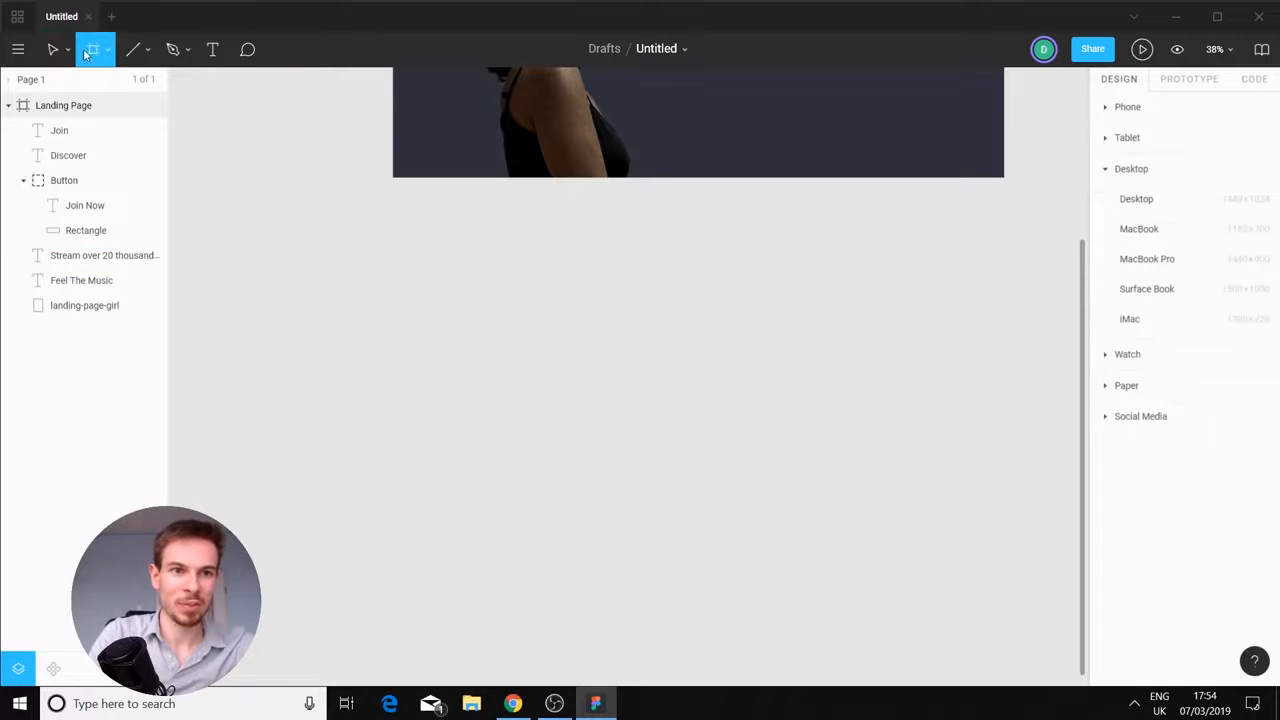
{"action": "left_click", "coordinate": [533, 284]}
{"action": "scroll", "coordinate": [514, 291], "scroll_direction": "up", "scroll_amount": 10}
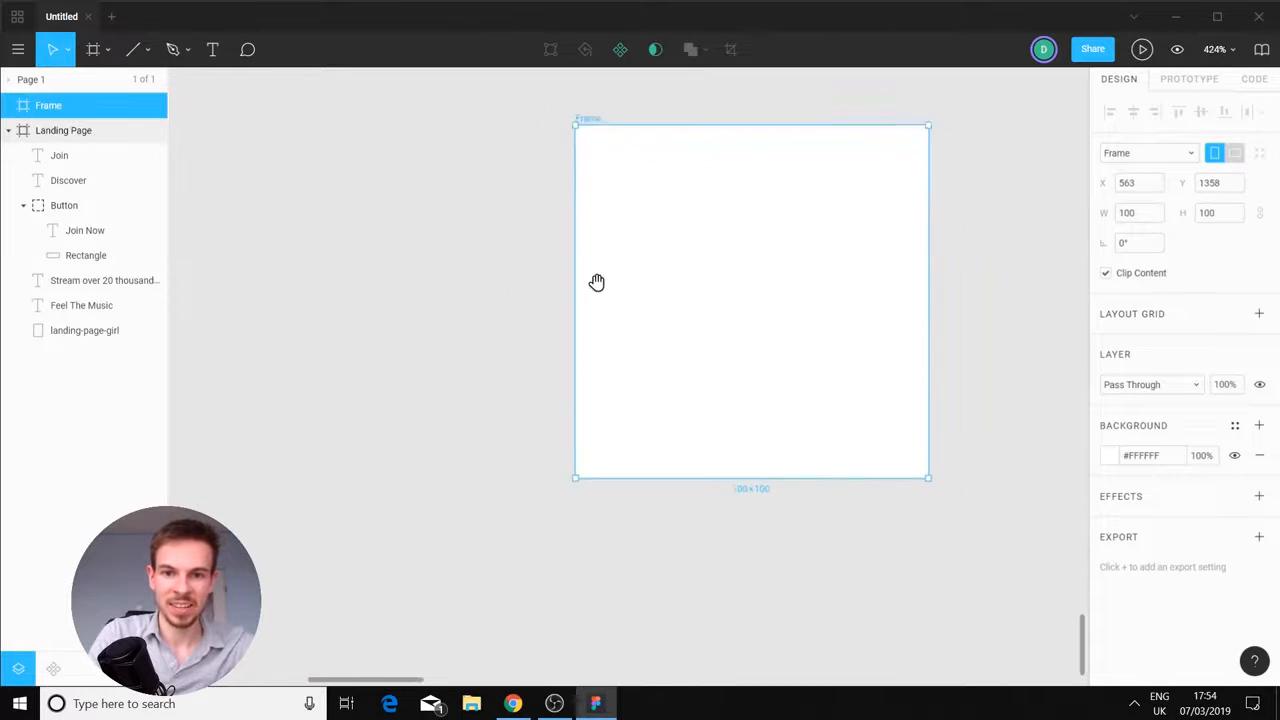
{"action": "left_click_drag", "start_coordinate": [596, 283], "coordinate": [491, 280]}
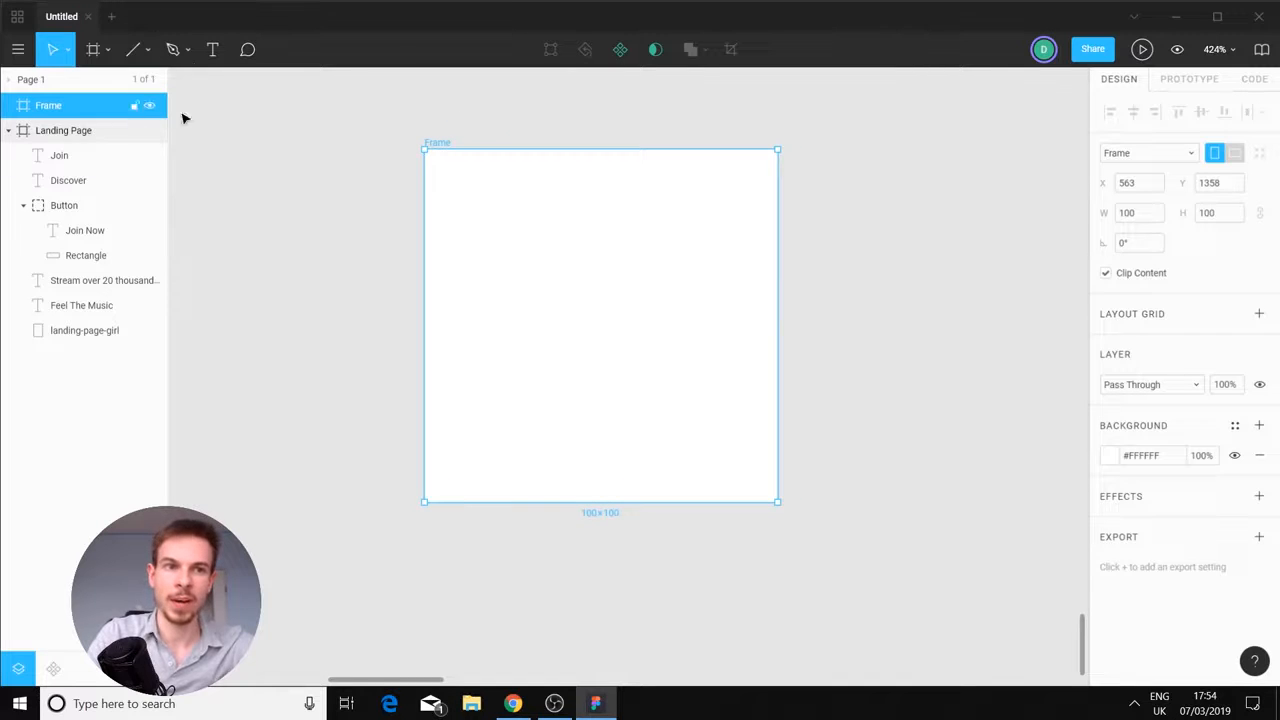
Draw a 60 × 60 circle in the new frame and centre it at X 20, Y 20
{"action": "left_click", "coordinate": [143, 52]}
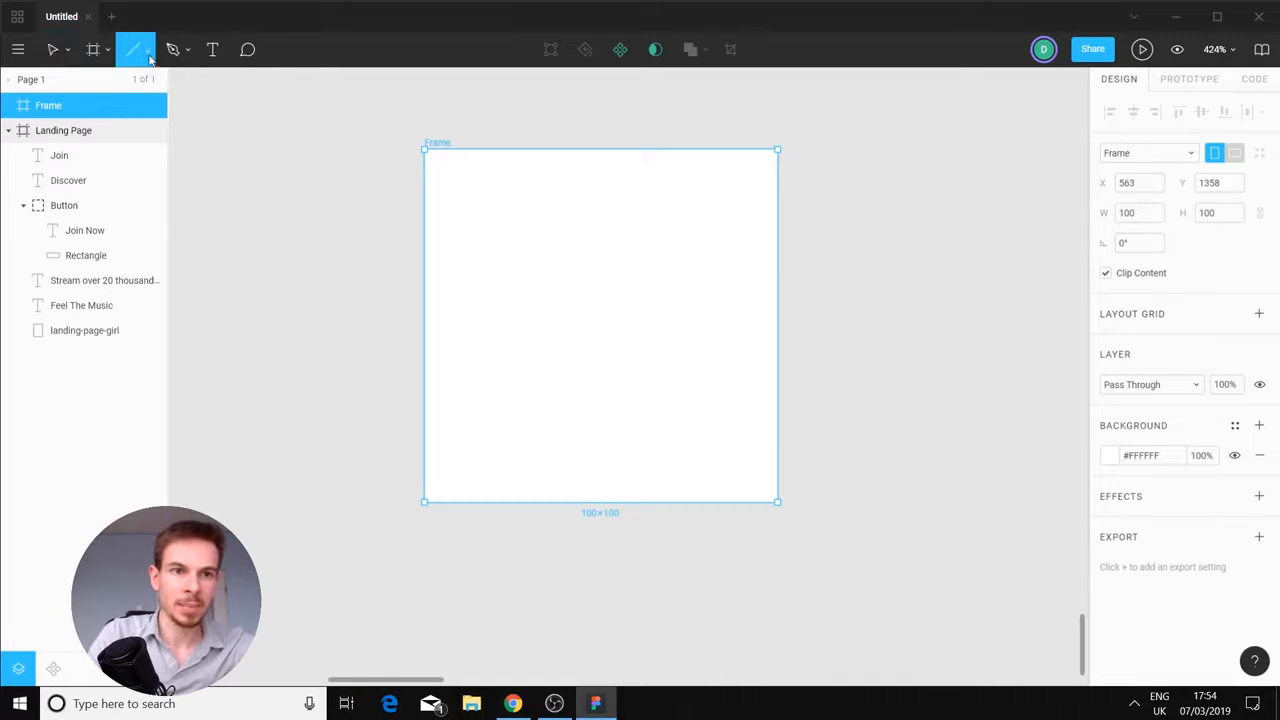
{"action": "left_click", "coordinate": [149, 58]}
{"action": "left_click", "coordinate": [120, 147]}
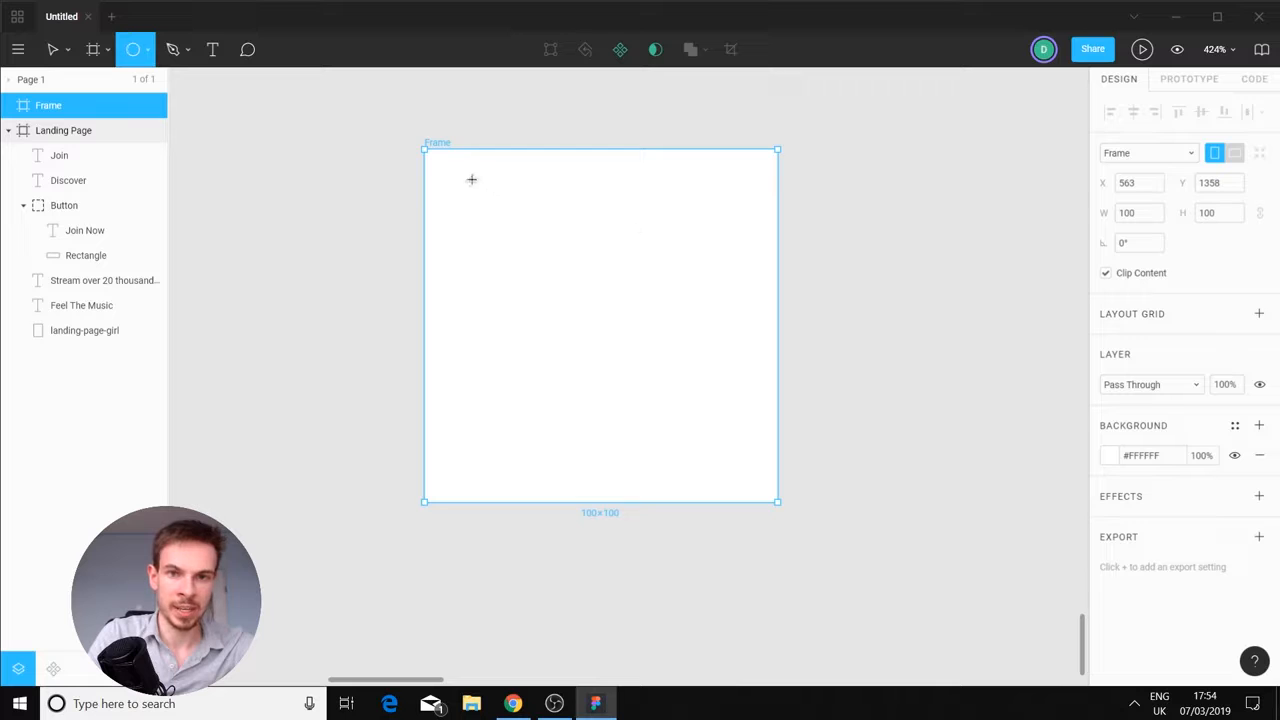
{"action": "left_click_drag", "start_coordinate": [463, 182], "coordinate": [664, 395]}
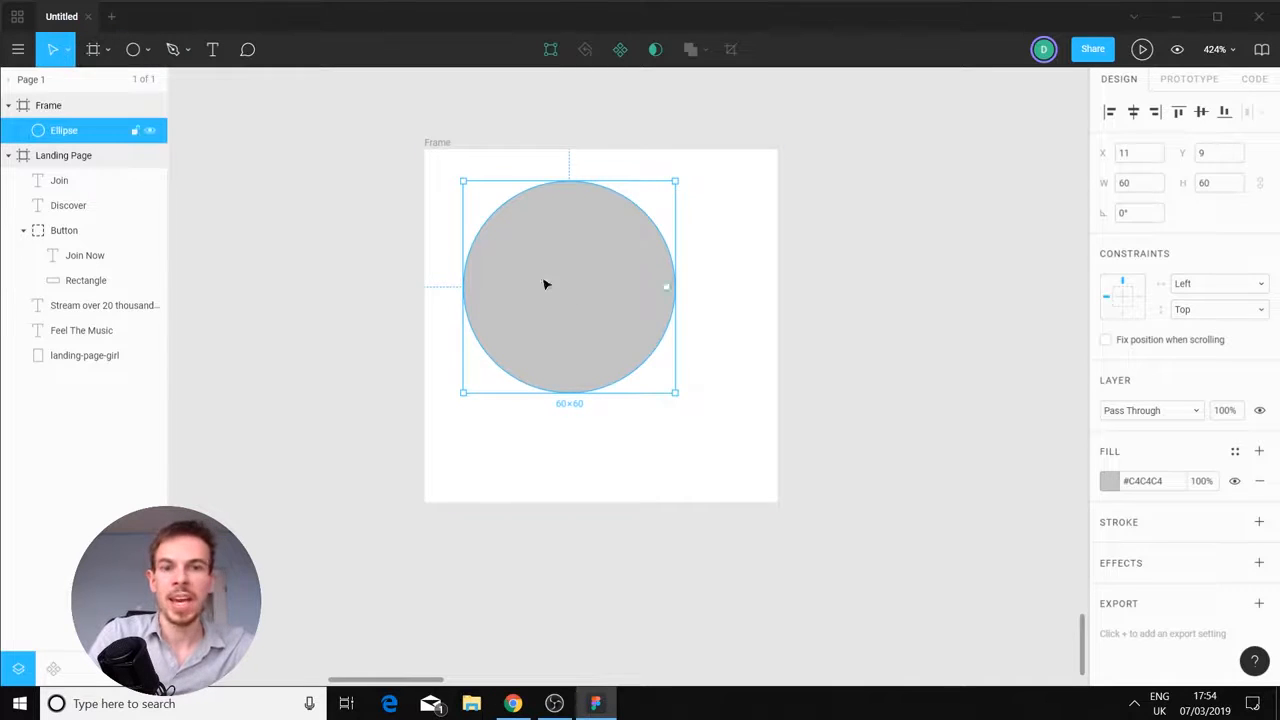
{"action": "left_click_drag", "start_coordinate": [544, 284], "coordinate": [559, 325]}
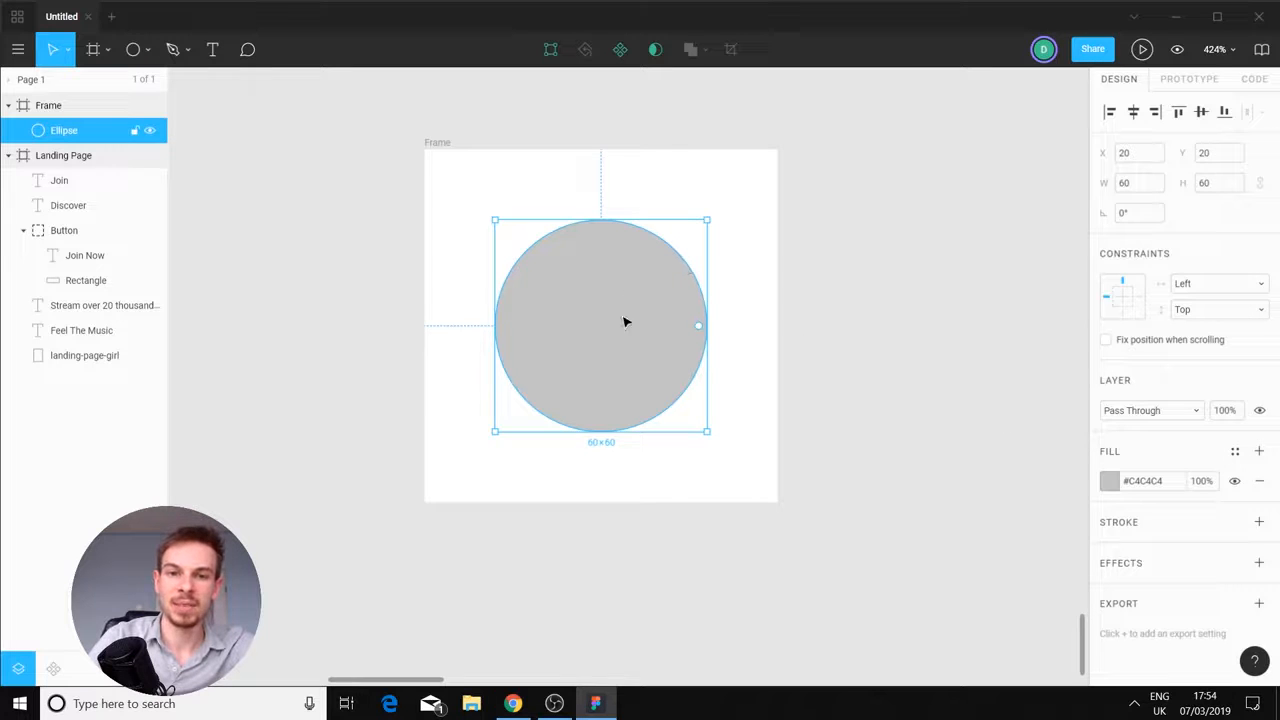
Give the circle a black inside stroke of width 3 and remove its grey fill
{"action": "left_click", "coordinate": [1259, 522]}
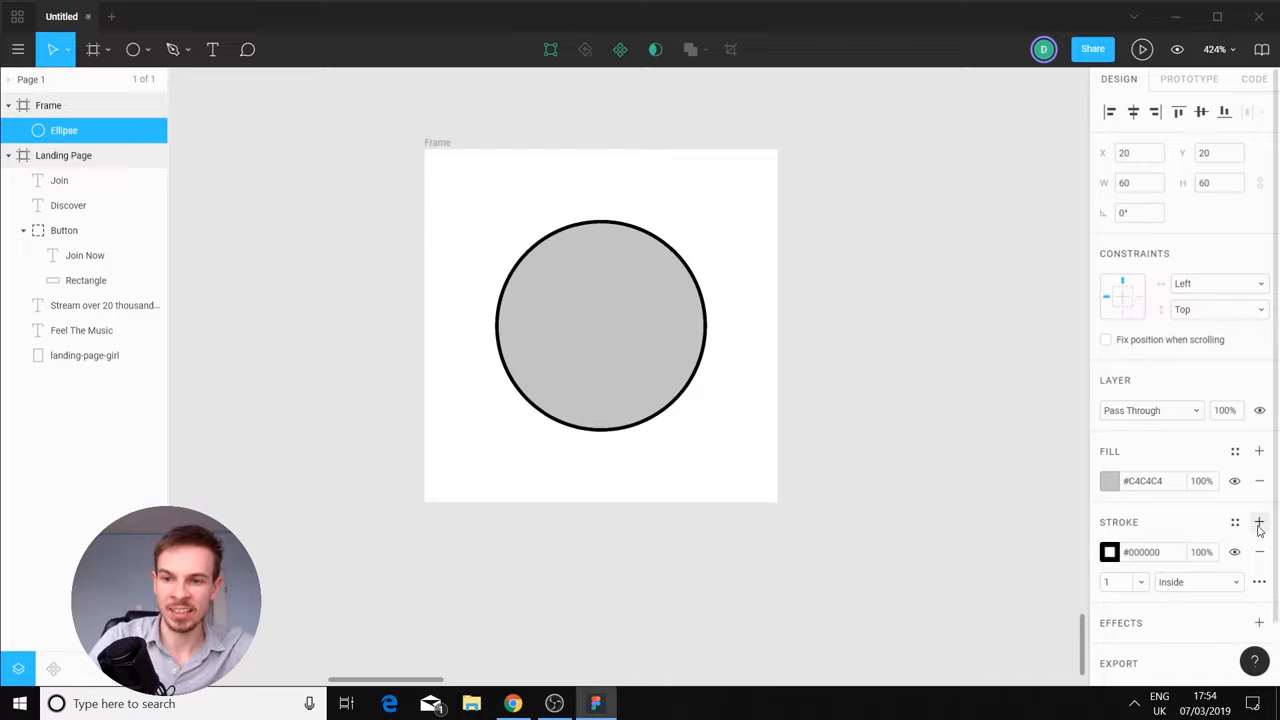
{"action": "left_click", "coordinate": [1143, 586]}
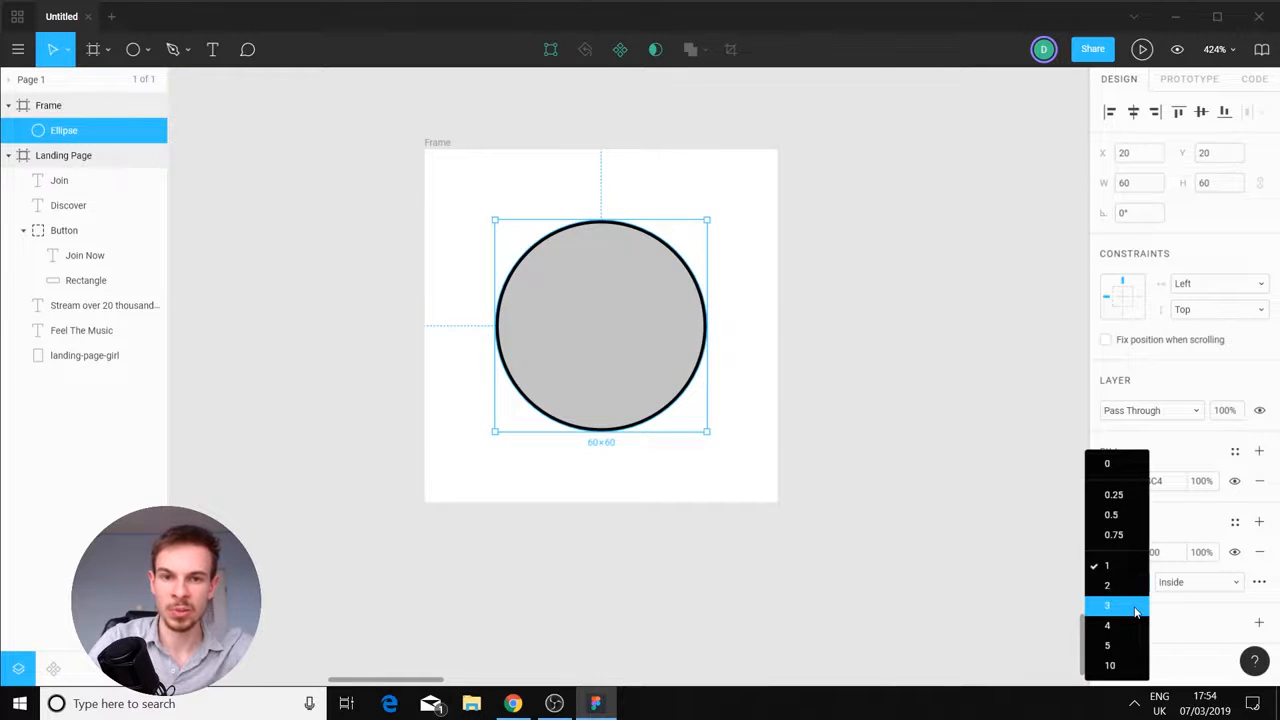
{"action": "left_click", "coordinate": [1136, 606]}
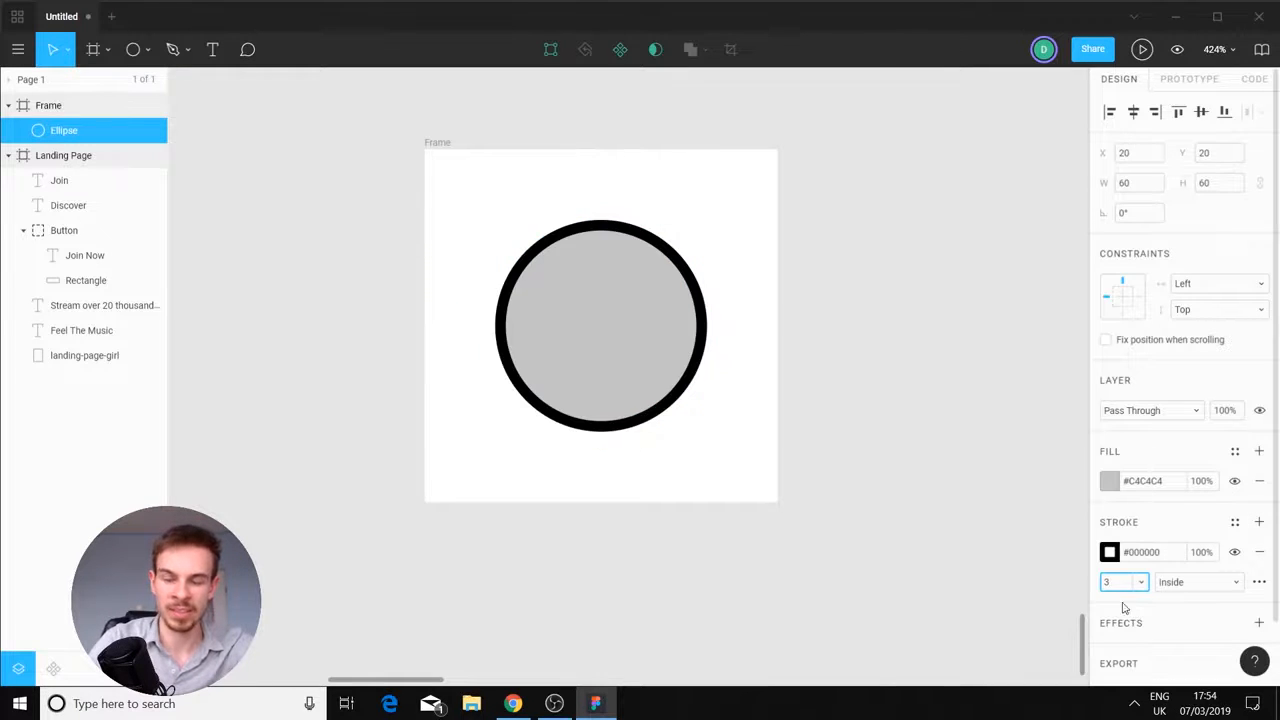
{"action": "left_click", "coordinate": [1259, 481]}
{"action": "left_click_drag", "start_coordinate": [691, 278], "coordinate": [691, 277]}
{"action": "left_click", "coordinate": [935, 353]}
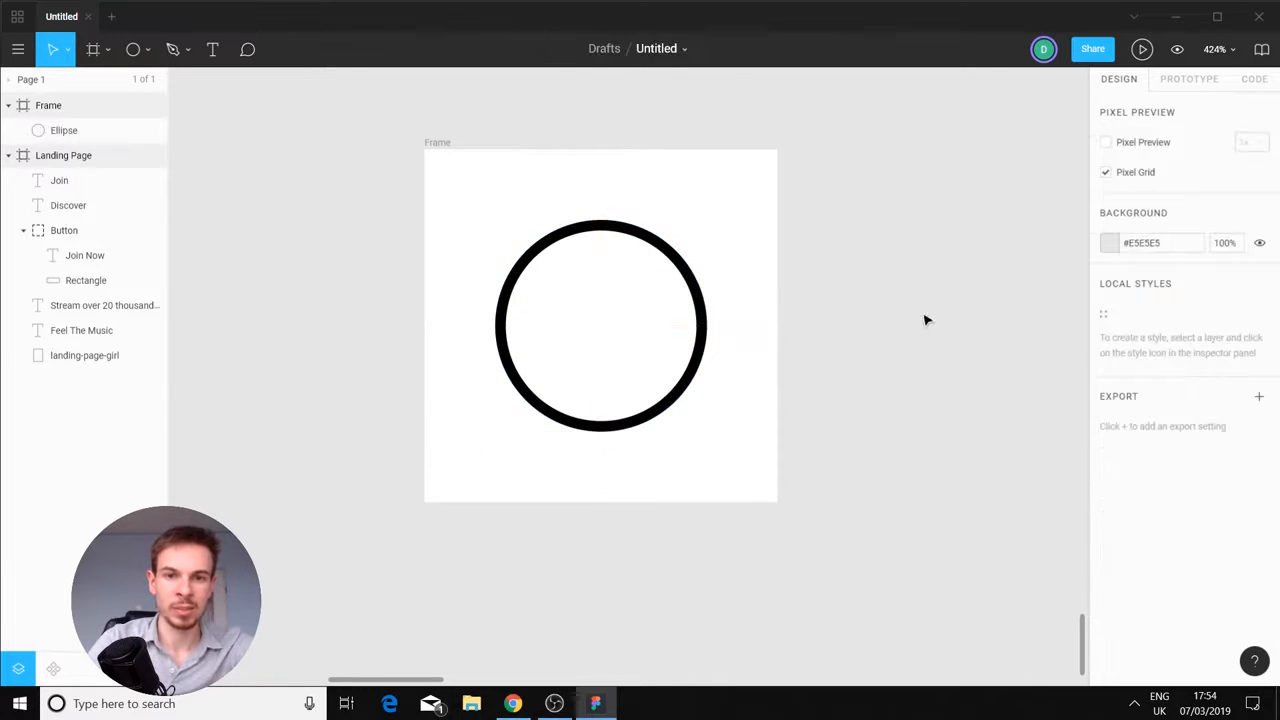
Examine the outlined circle's small frame beside the whole landing page design and up close
{"action": "scroll", "coordinate": [923, 315], "scroll_direction": "down", "scroll_amount": 3}
{"action": "left_click_drag", "start_coordinate": [896, 174], "coordinate": [790, 225]}
{"action": "left_click_drag", "start_coordinate": [843, 190], "coordinate": [583, 428]}
{"action": "scroll", "coordinate": [757, 255], "scroll_direction": "down", "scroll_amount": 5}
{"action": "scroll", "coordinate": [717, 366], "scroll_direction": "up", "scroll_amount": 1}
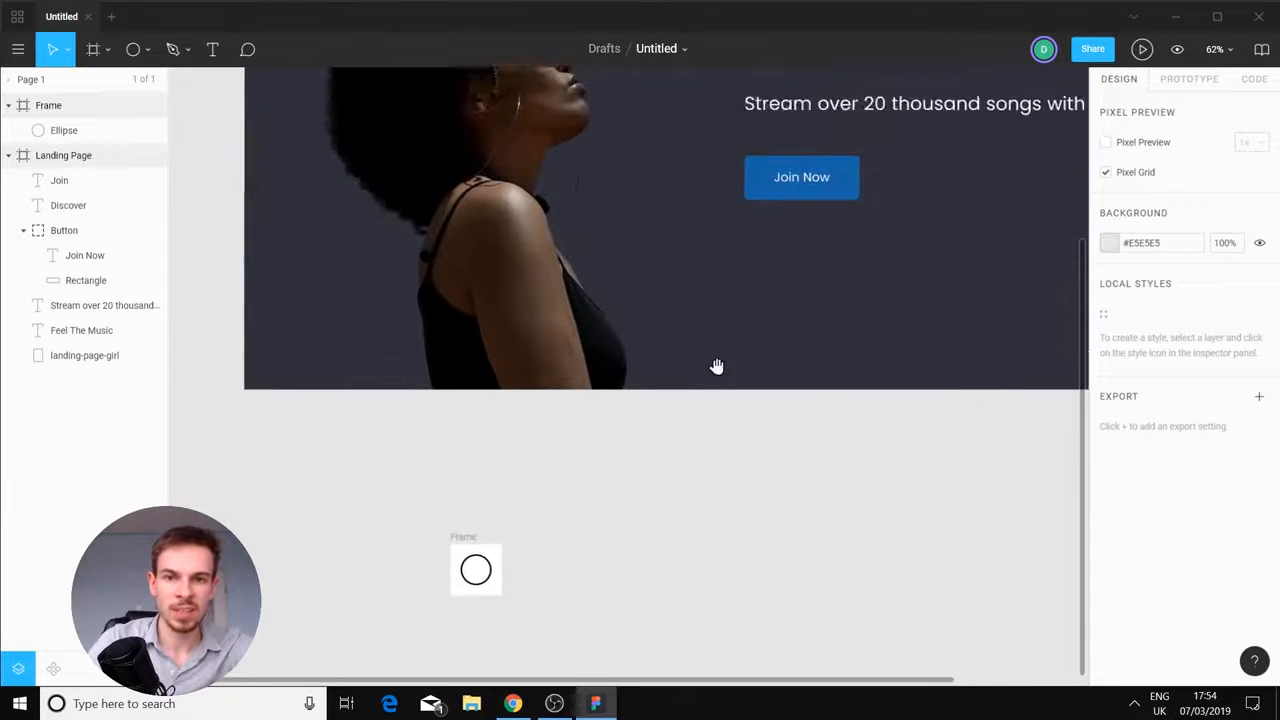
{"action": "scroll", "coordinate": [714, 331], "scroll_direction": "down", "scroll_amount": 3}
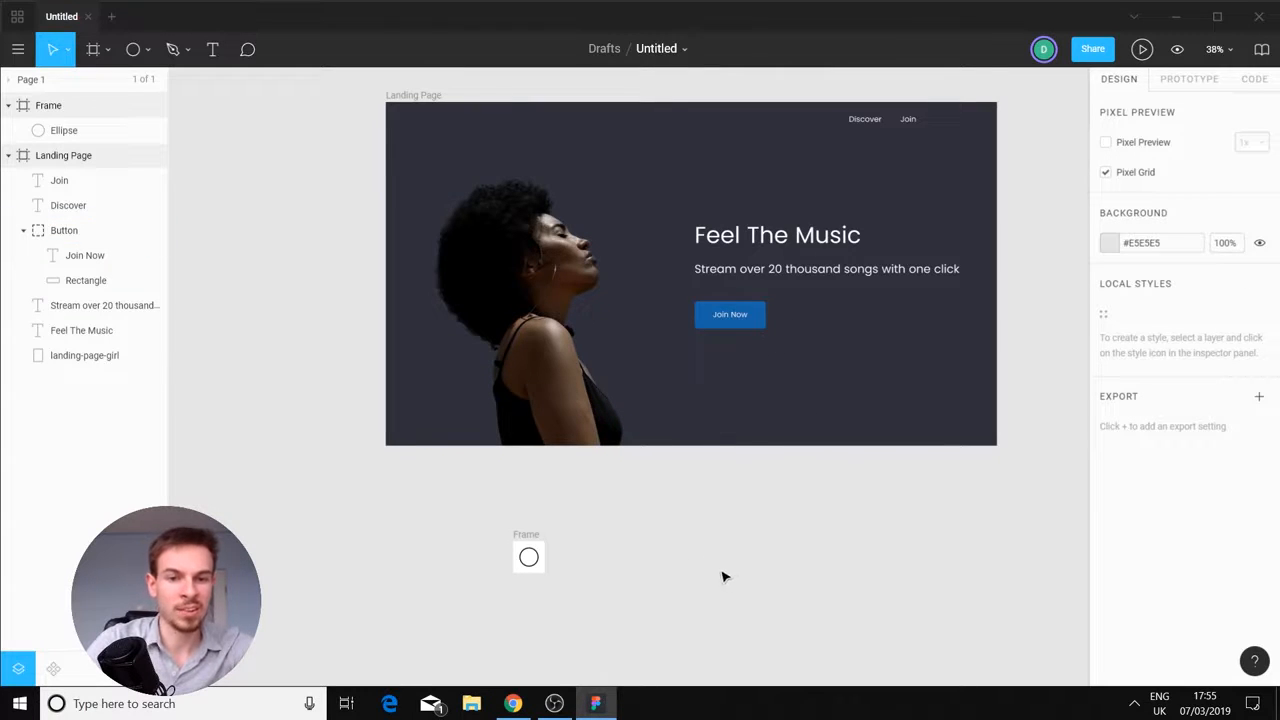
{"action": "scroll", "coordinate": [724, 576], "scroll_direction": "down", "scroll_amount": 3}
{"action": "scroll", "coordinate": [505, 405], "scroll_direction": "up", "scroll_amount": 6}
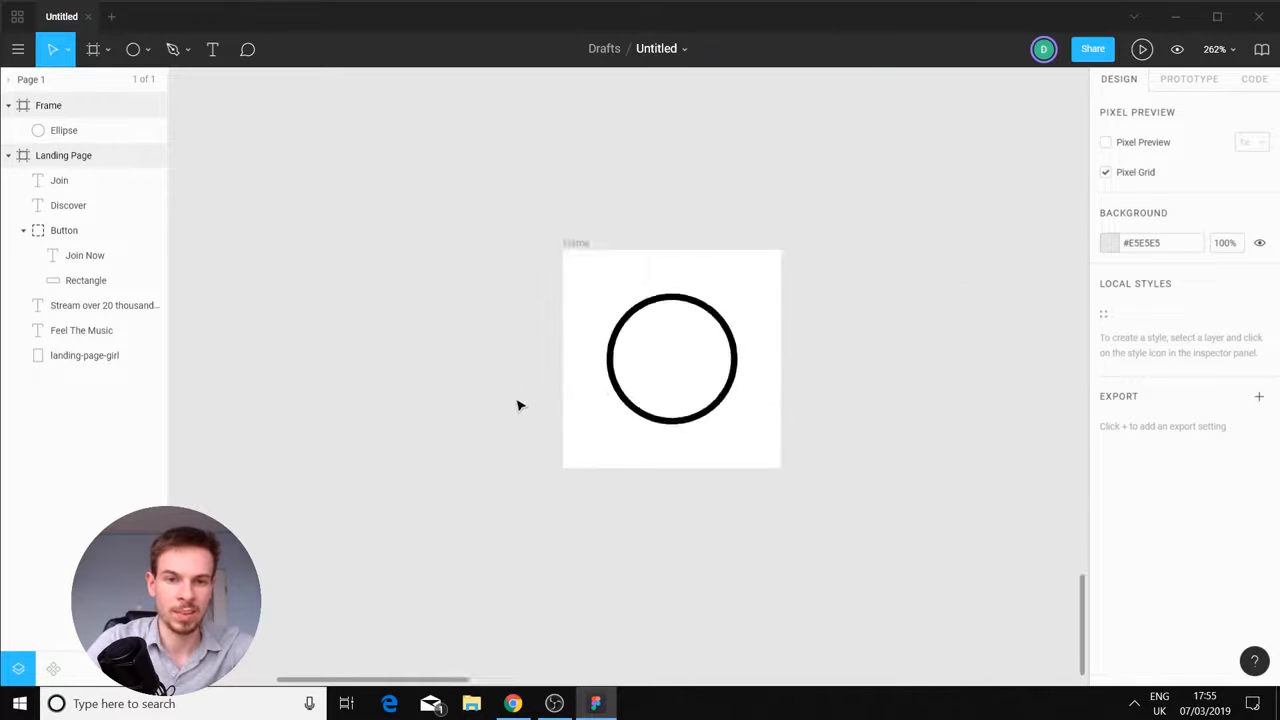
{"action": "left_click_drag", "start_coordinate": [844, 373], "coordinate": [645, 406]}
{"action": "scroll", "coordinate": [689, 409], "scroll_direction": "down", "scroll_amount": 3}
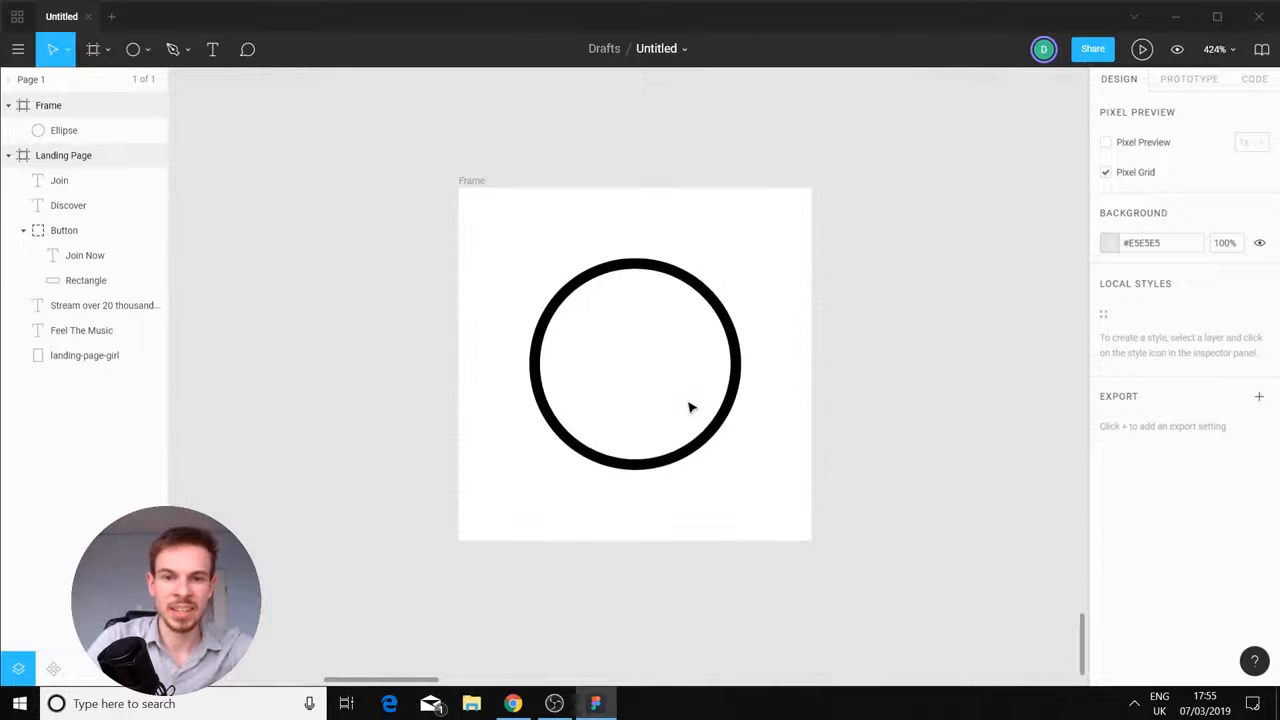
Change the circle's stroke to a linear gradient and set its upper stop to the document's blue, #1762A7
{"action": "left_click", "coordinate": [738, 351]}
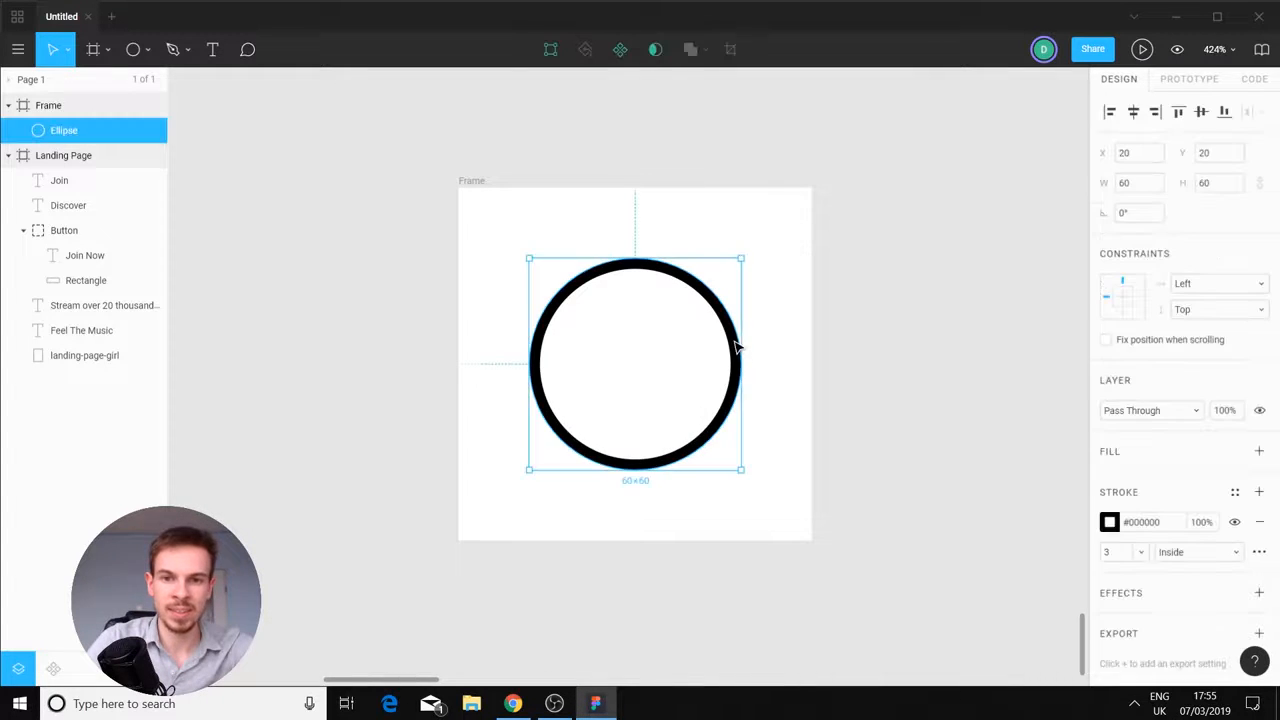
{"action": "left_click", "coordinate": [1259, 553]}
{"action": "left_click", "coordinate": [1259, 555]}
{"action": "left_click", "coordinate": [1110, 521]}
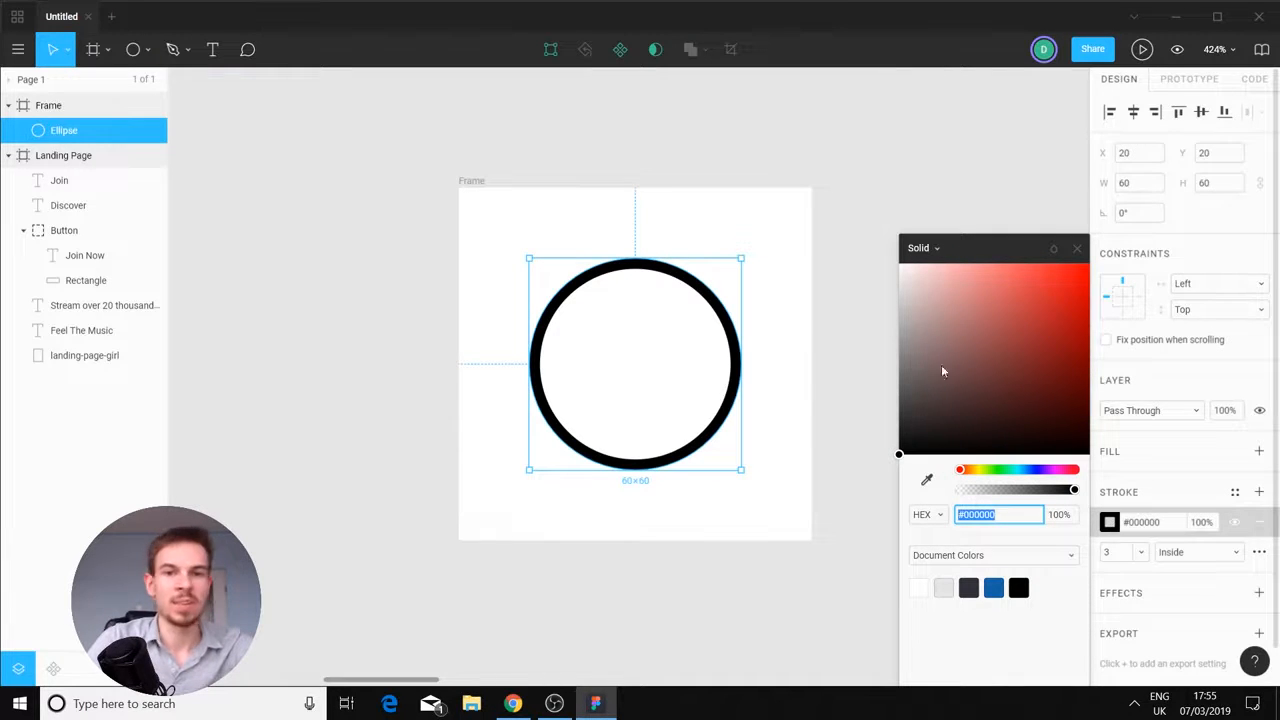
{"action": "left_click", "coordinate": [921, 248]}
{"action": "left_click", "coordinate": [936, 276]}
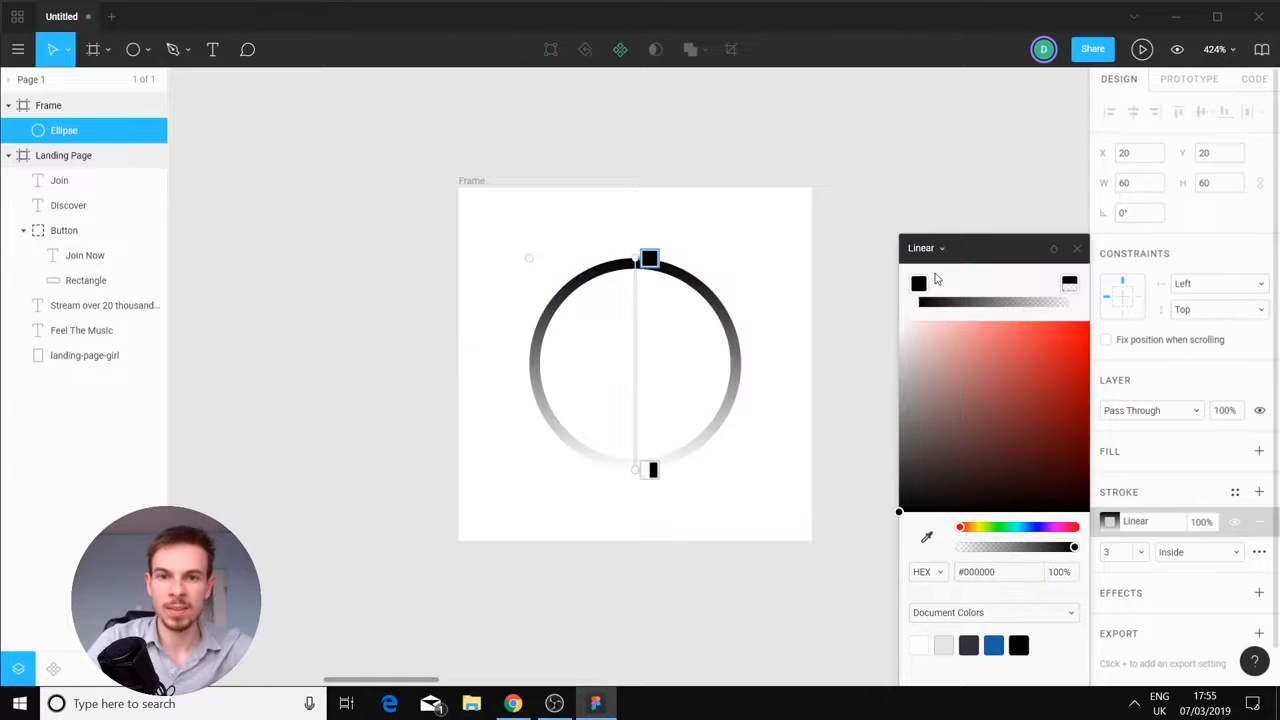
{"action": "left_click", "coordinate": [919, 283]}
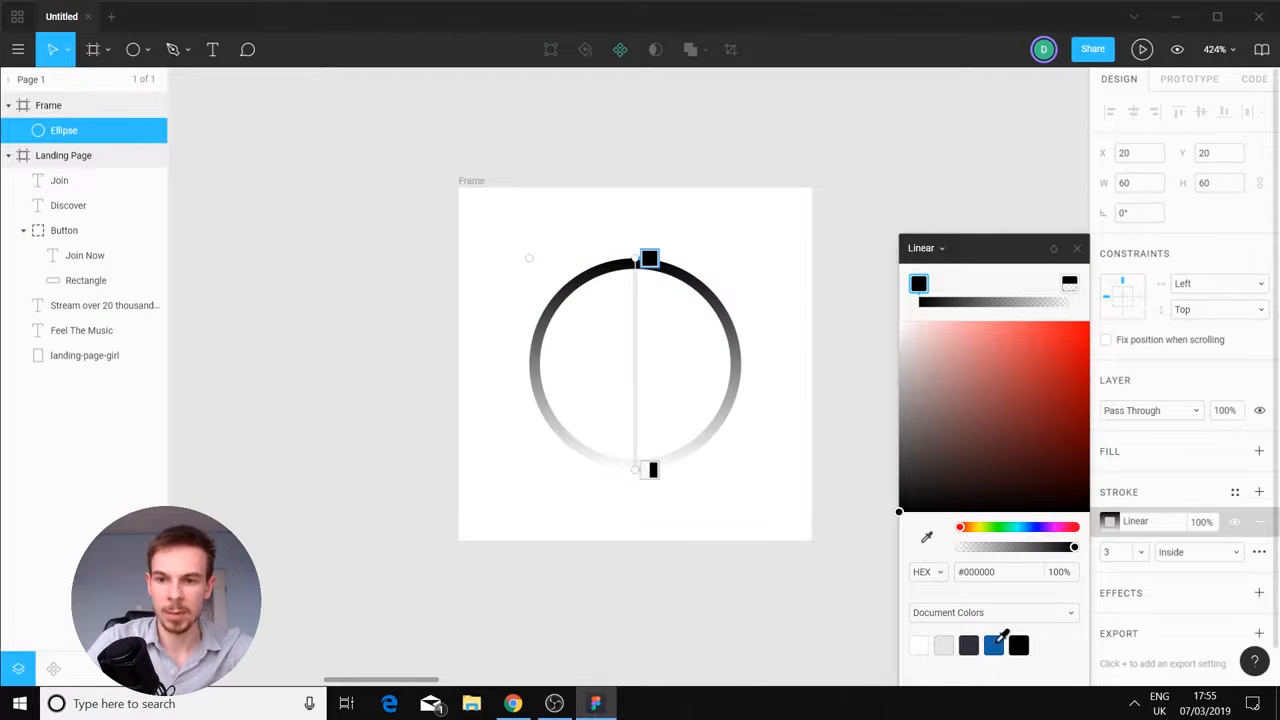
{"action": "left_click", "coordinate": [995, 643]}
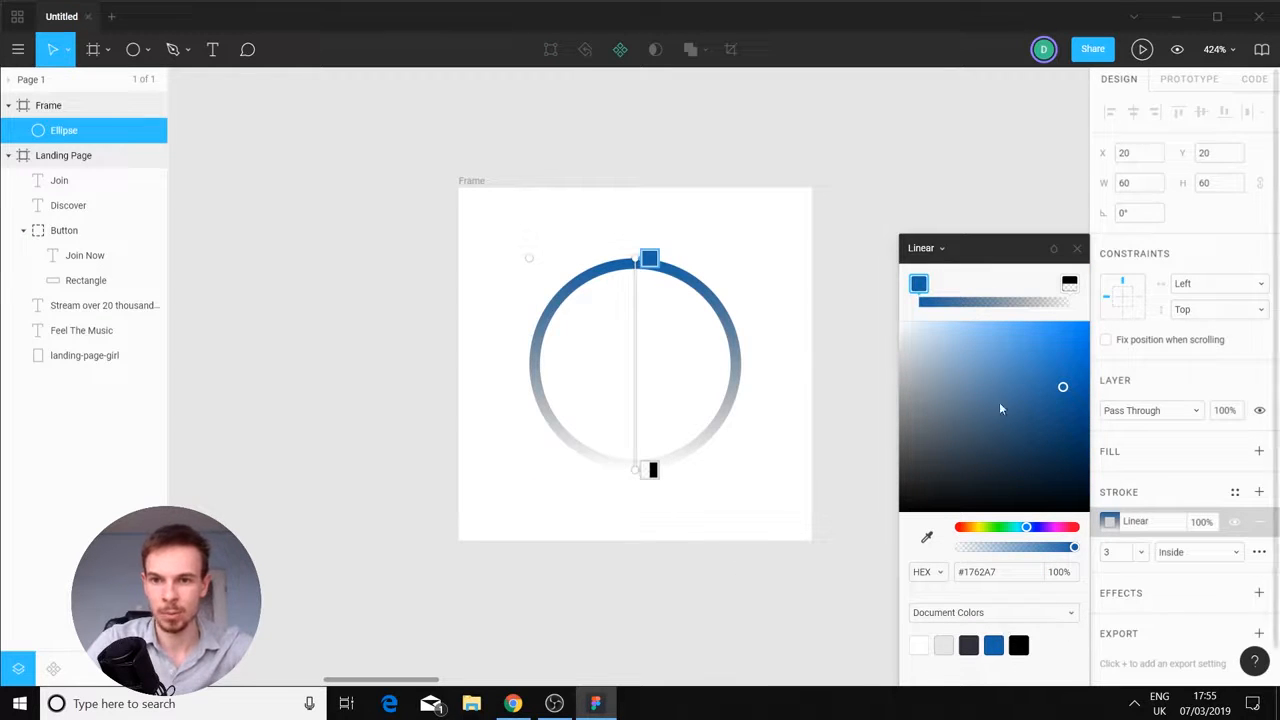
Set the opacity of the stroke gradient's lower stop to 100%
{"action": "left_click", "coordinate": [651, 469]}
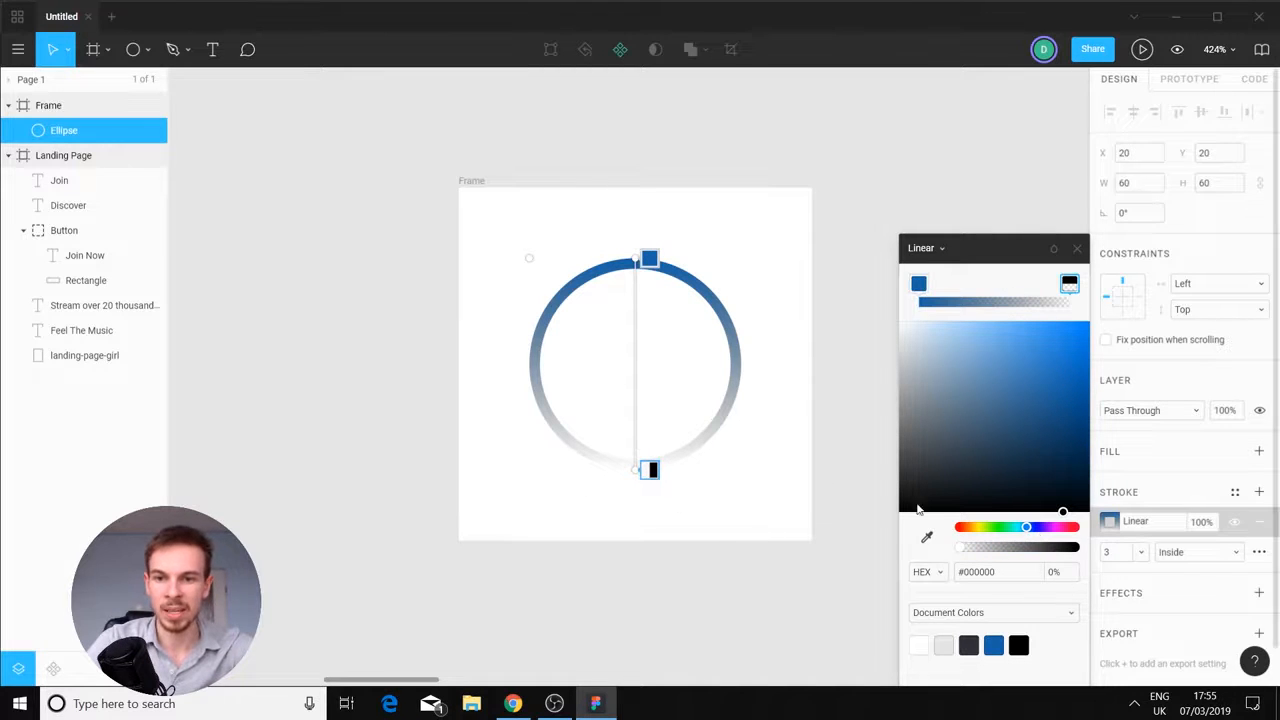
{"action": "left_click", "coordinate": [1055, 571]}
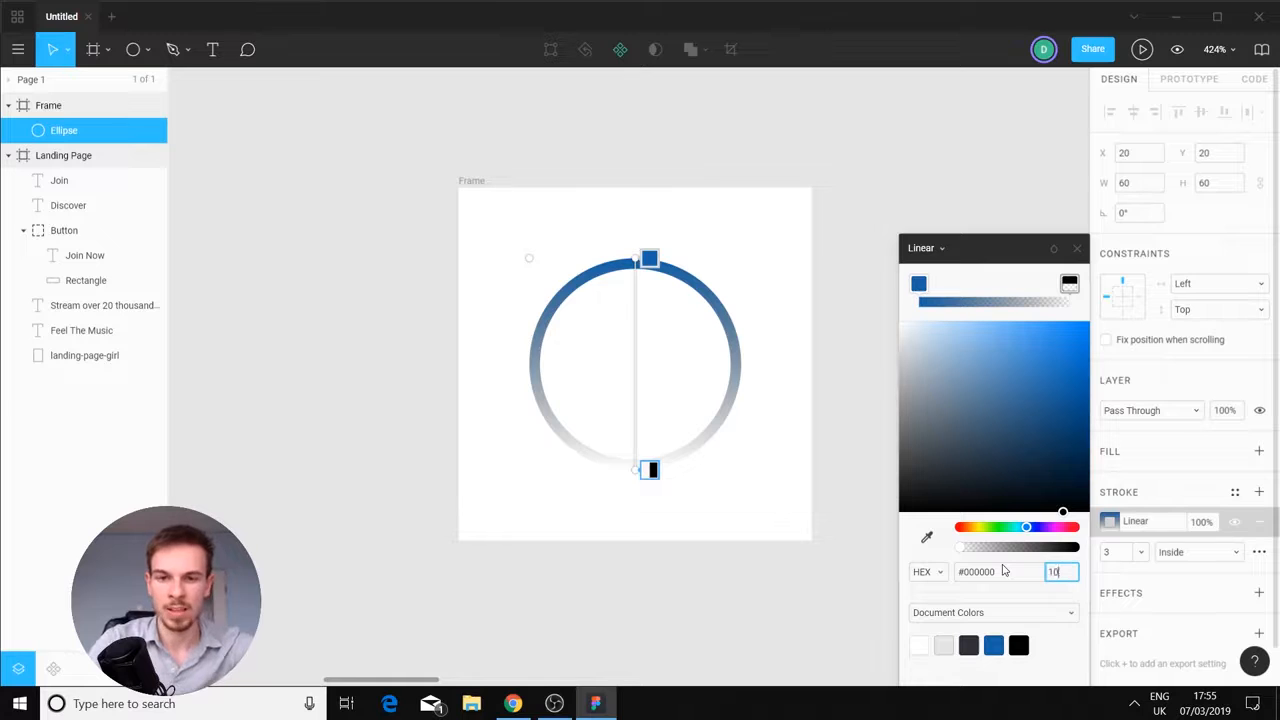
{"action": "type", "text": "100"}
{"action": "key", "text": "Return"}
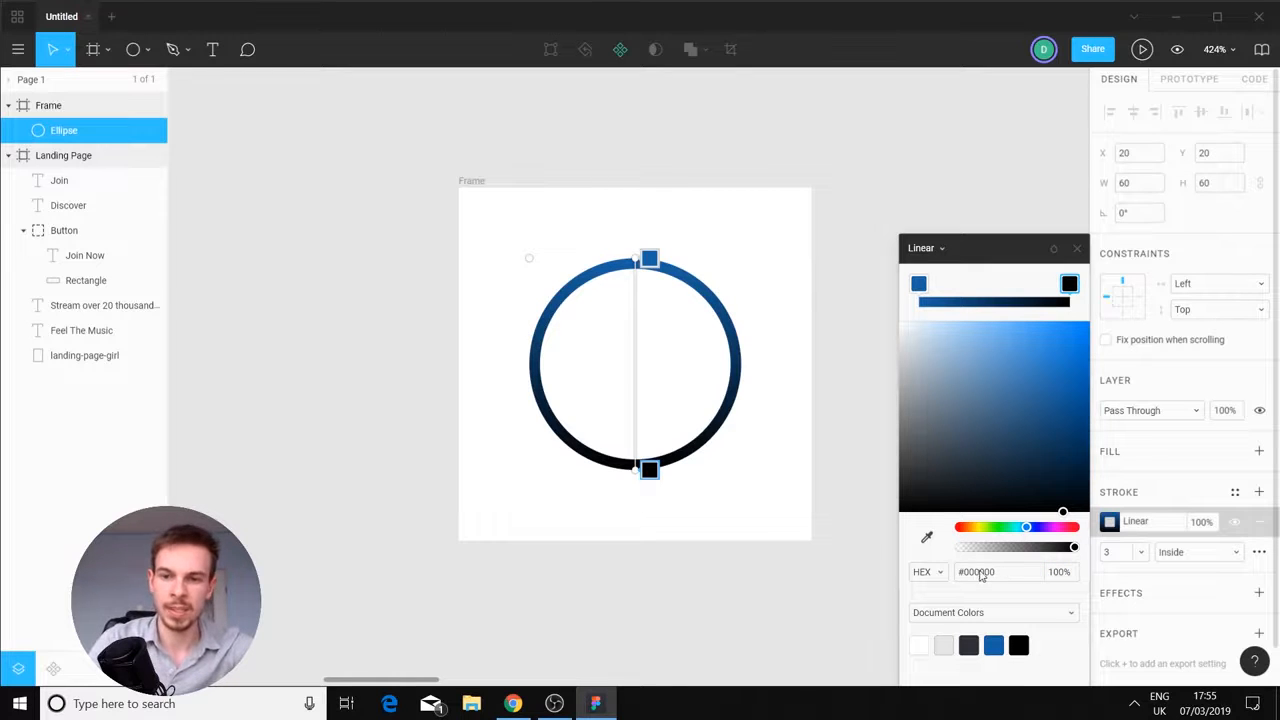
Set the colour of the stroke gradient's lower stop to #BC3A80
{"action": "left_click", "coordinate": [1018, 577]}
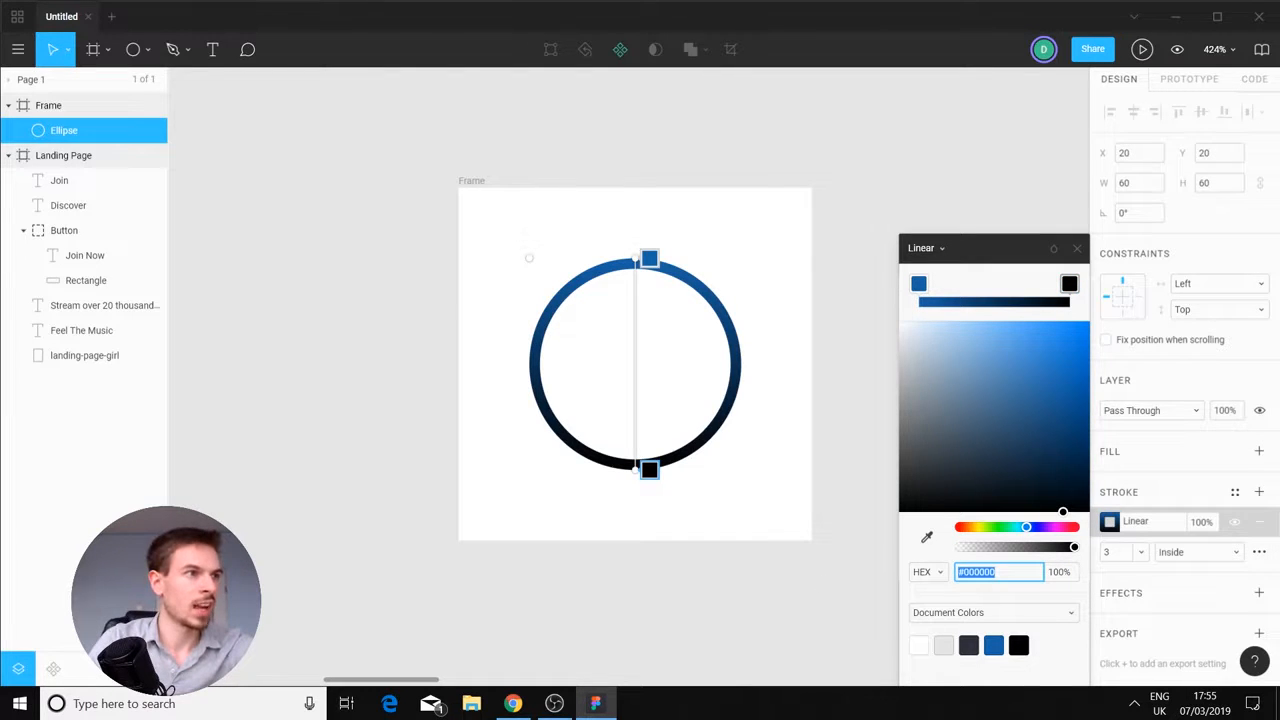
{"action": "key", "text": "alt+Tab"}
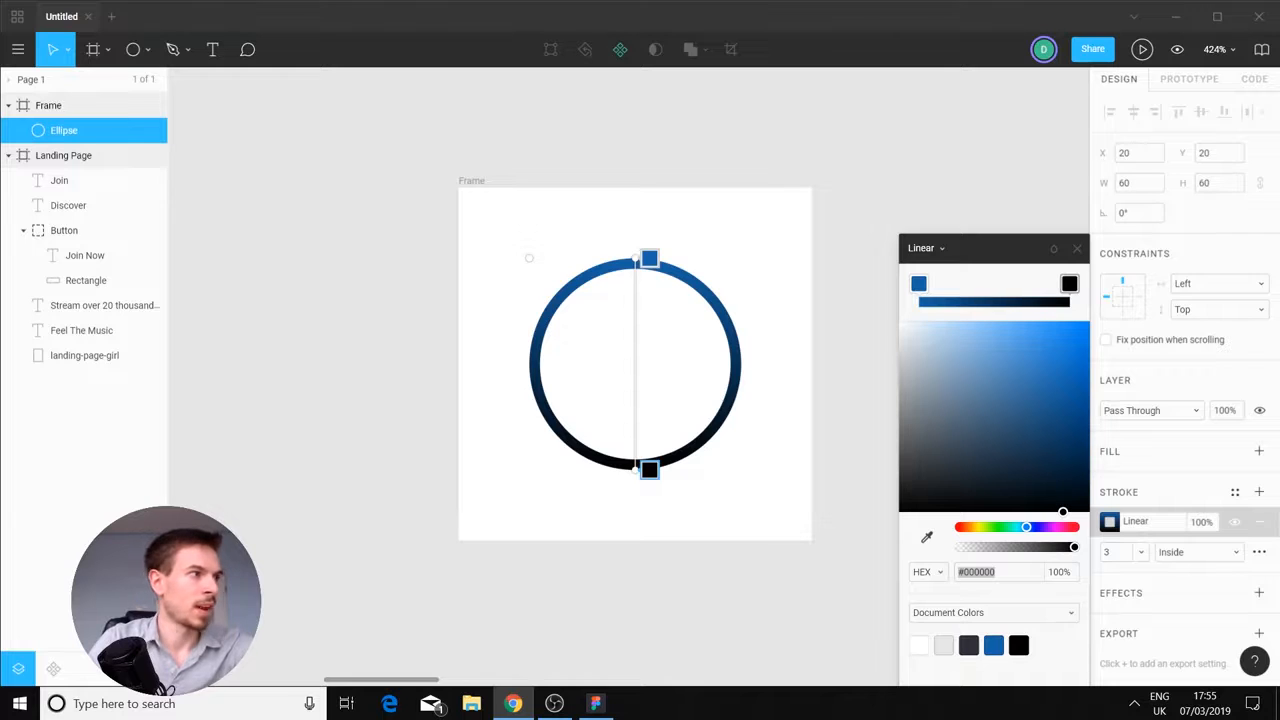
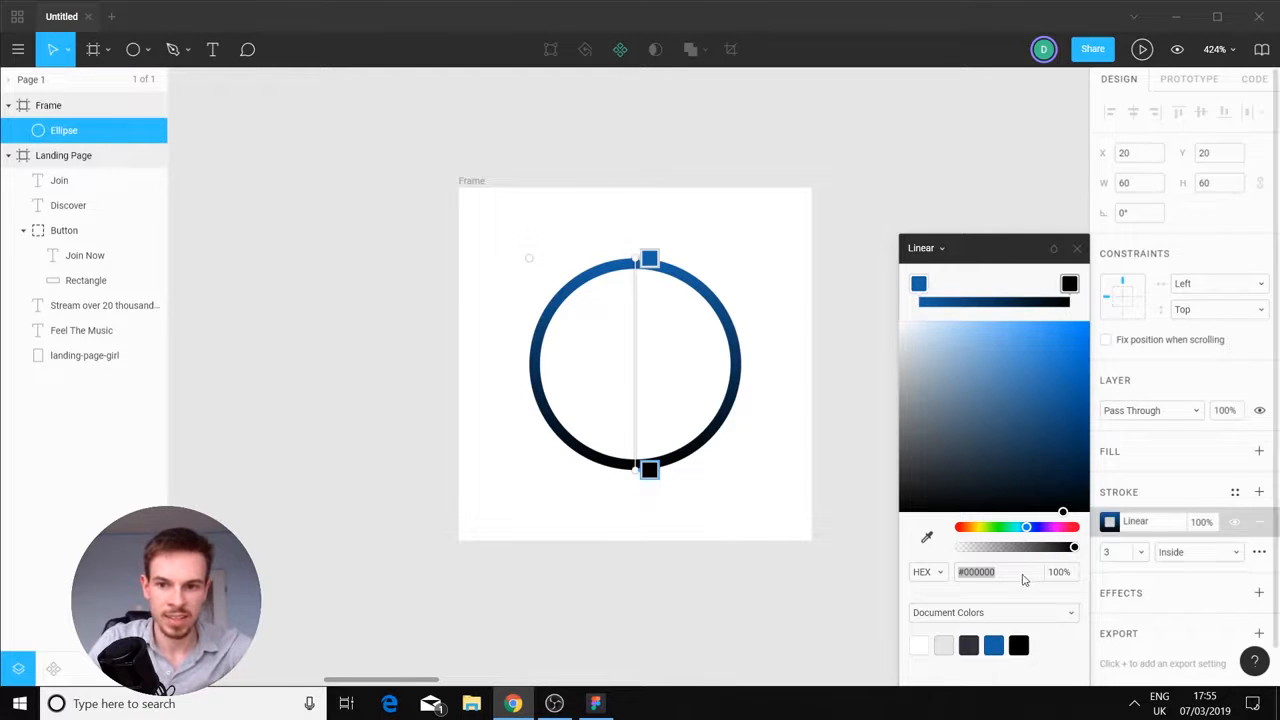
{"action": "left_click", "coordinate": [1022, 576]}
{"action": "type", "text": "#B"}
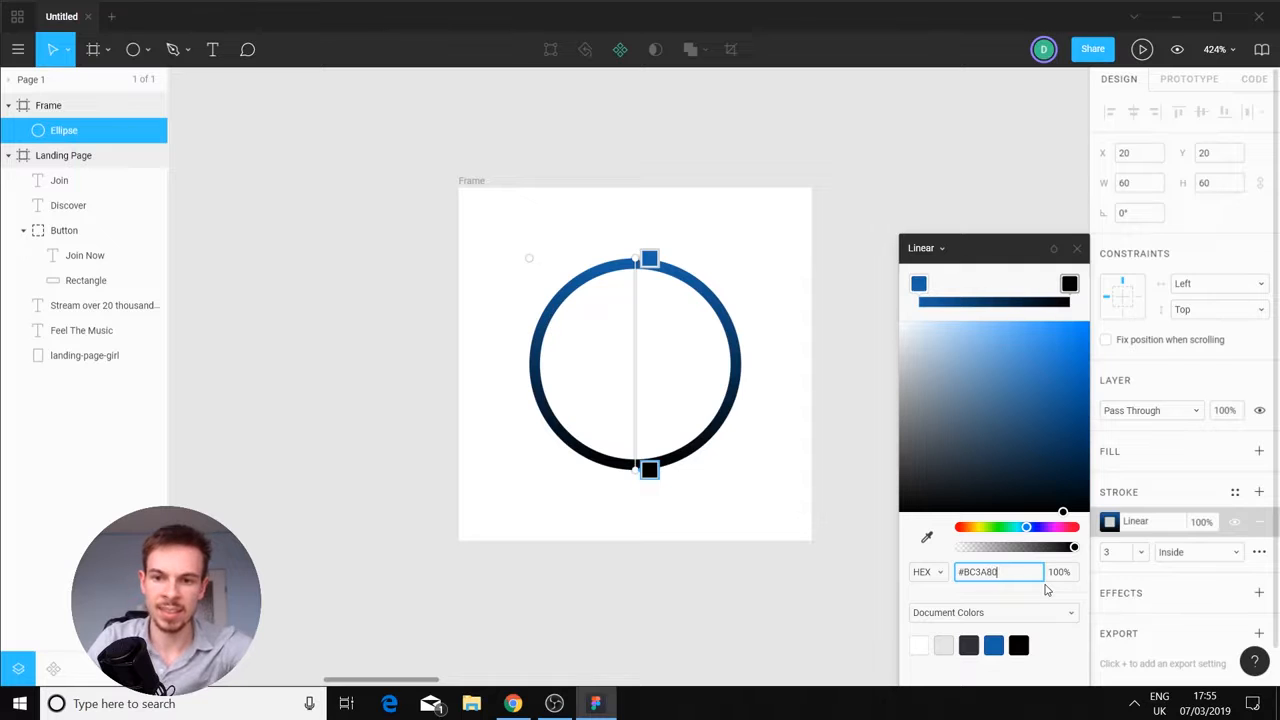
{"action": "type", "text": "C3A80"}
{"action": "key", "text": "Return"}
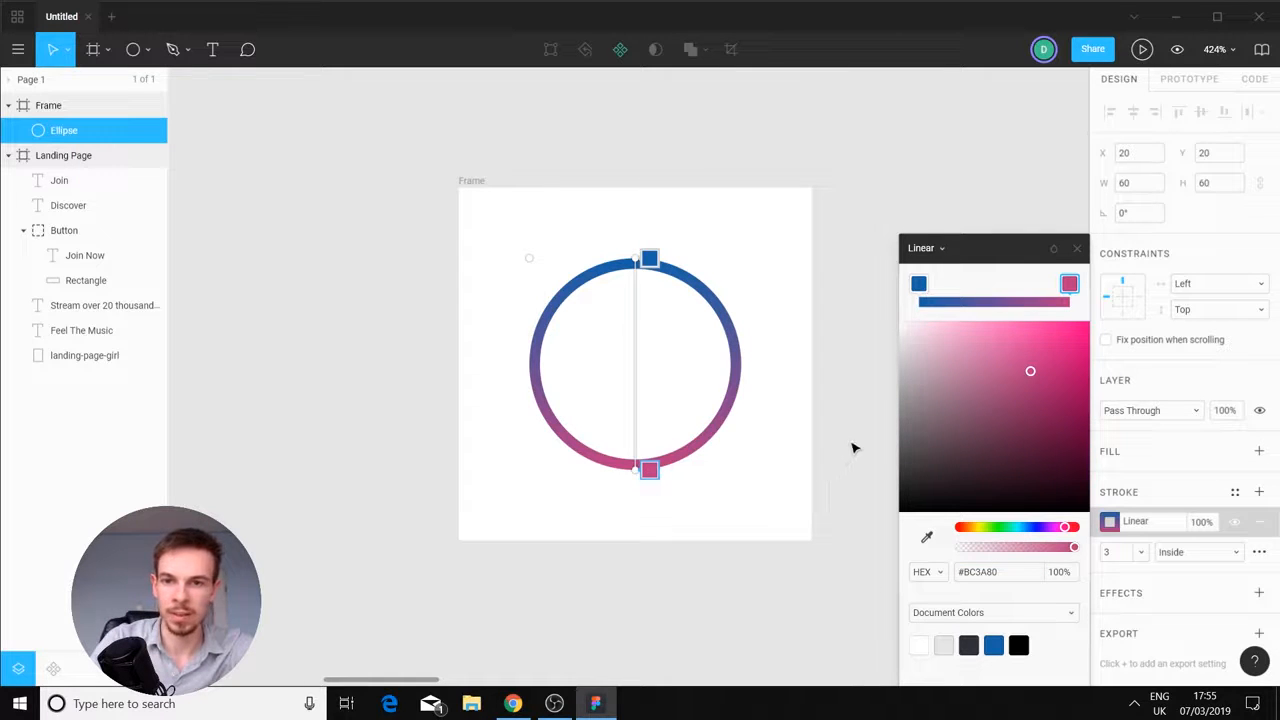
Close the stroke colour settings and draw a vertical line about 8 px long inside the circle, near its inner edge
{"action": "left_click", "coordinate": [1075, 250]}
{"action": "left_click", "coordinate": [830, 326]}
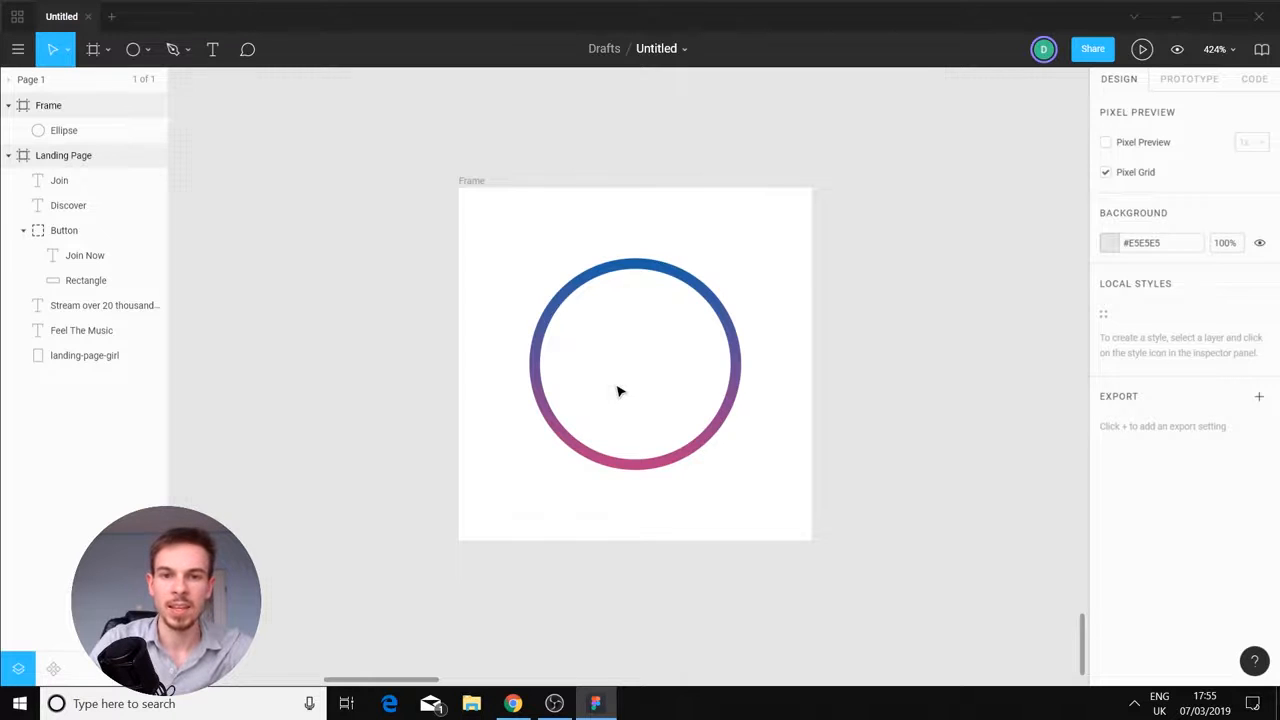
{"action": "scroll", "coordinate": [618, 392], "scroll_direction": "up", "scroll_amount": 5}
{"action": "scroll", "coordinate": [640, 330], "scroll_direction": "right", "scroll_amount": 2}
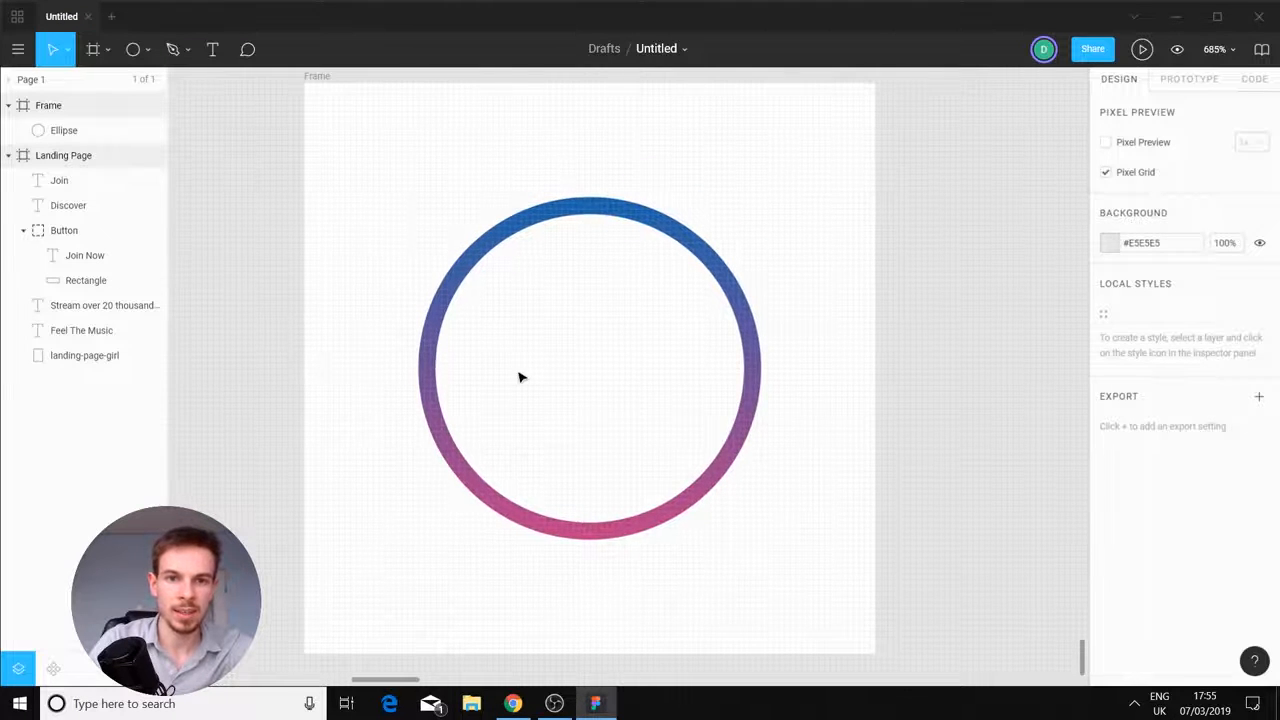
{"action": "left_click", "coordinate": [146, 50]}
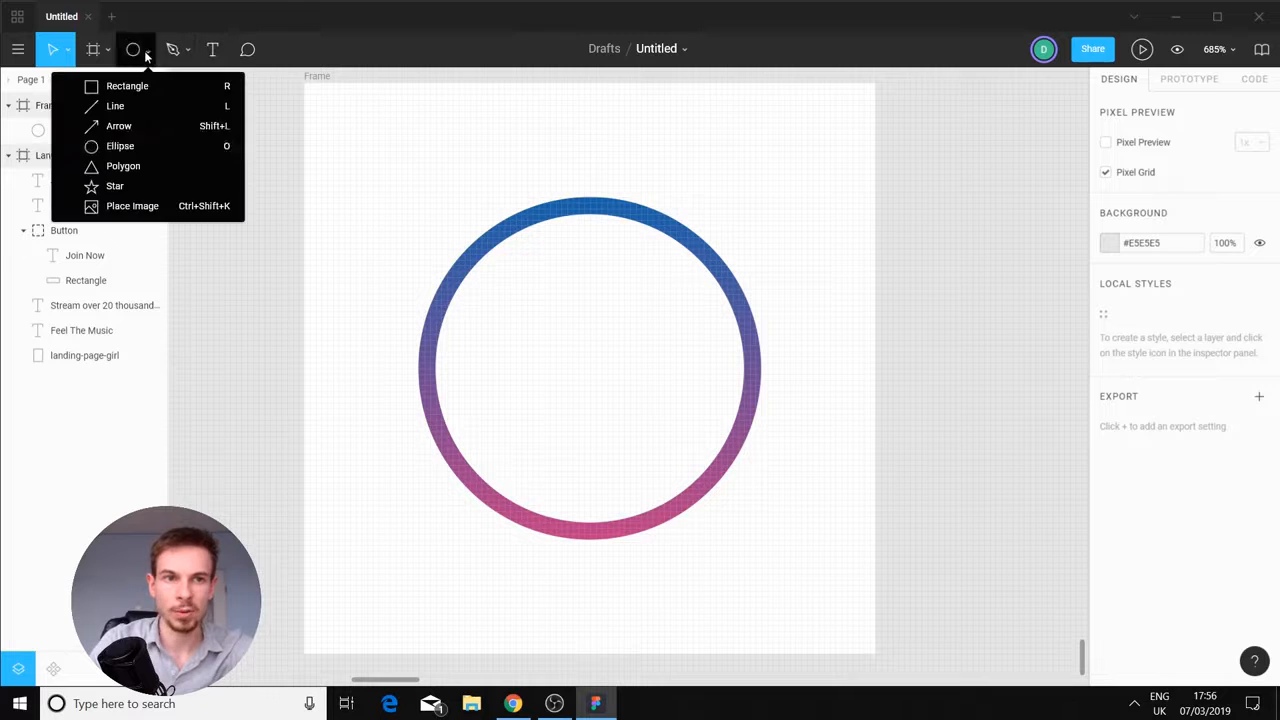
{"action": "left_click", "coordinate": [151, 108]}
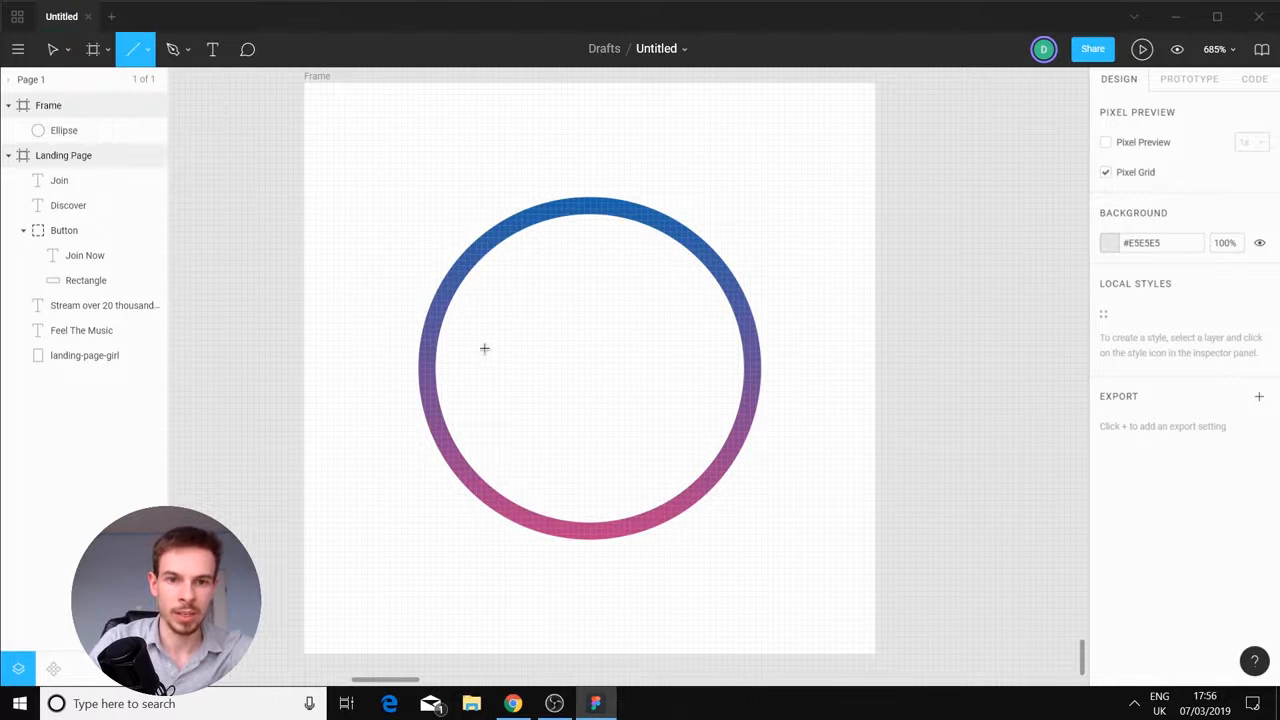
{"action": "left_click_drag", "start_coordinate": [489, 340], "coordinate": [489, 393]}
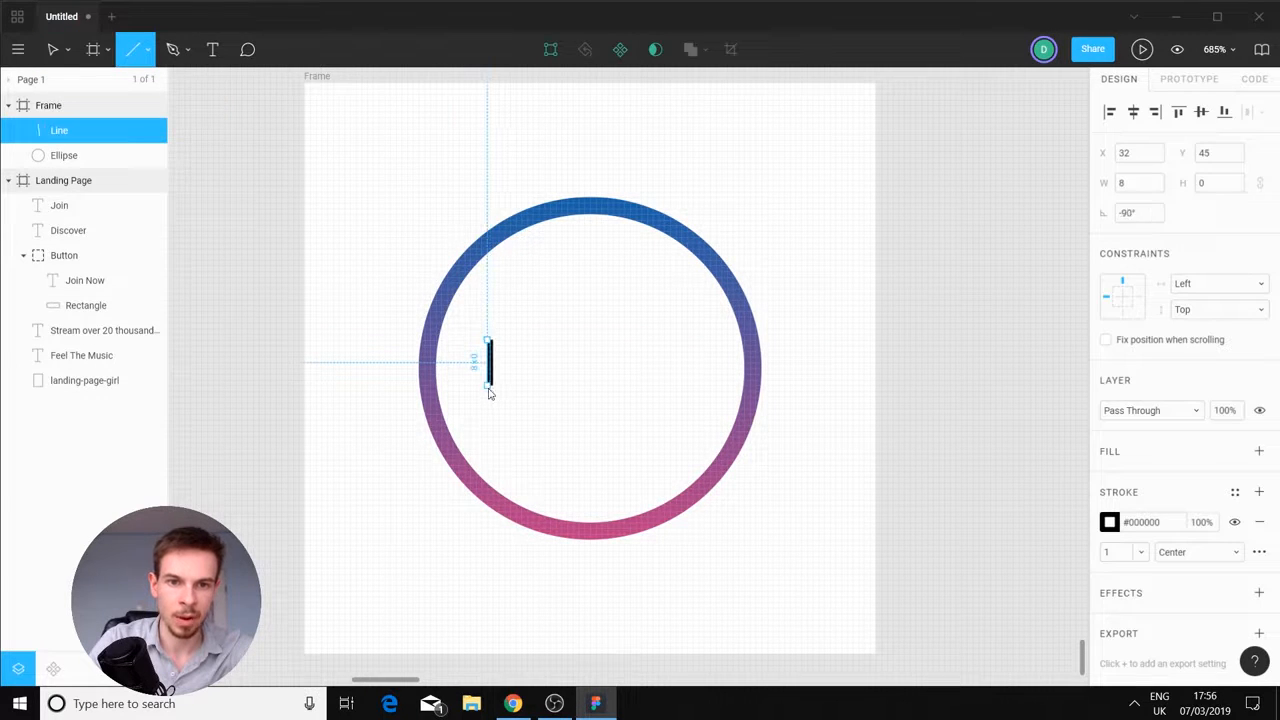
{"action": "left_click", "coordinate": [300, 362]}
Set the vertical line's stroke thickness to 3
{"action": "scroll", "coordinate": [508, 441], "scroll_direction": "up", "scroll_amount": 3}
{"action": "left_click", "coordinate": [477, 320]}
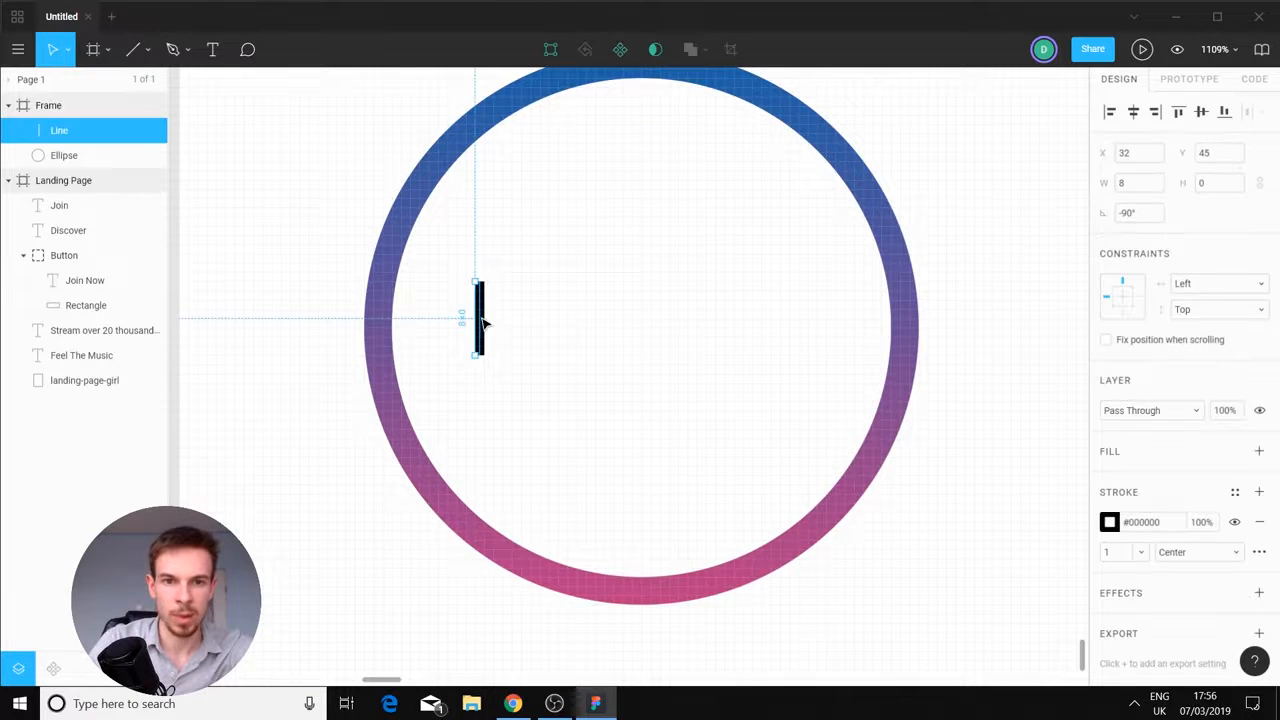
{"action": "left_click", "coordinate": [1143, 553]}
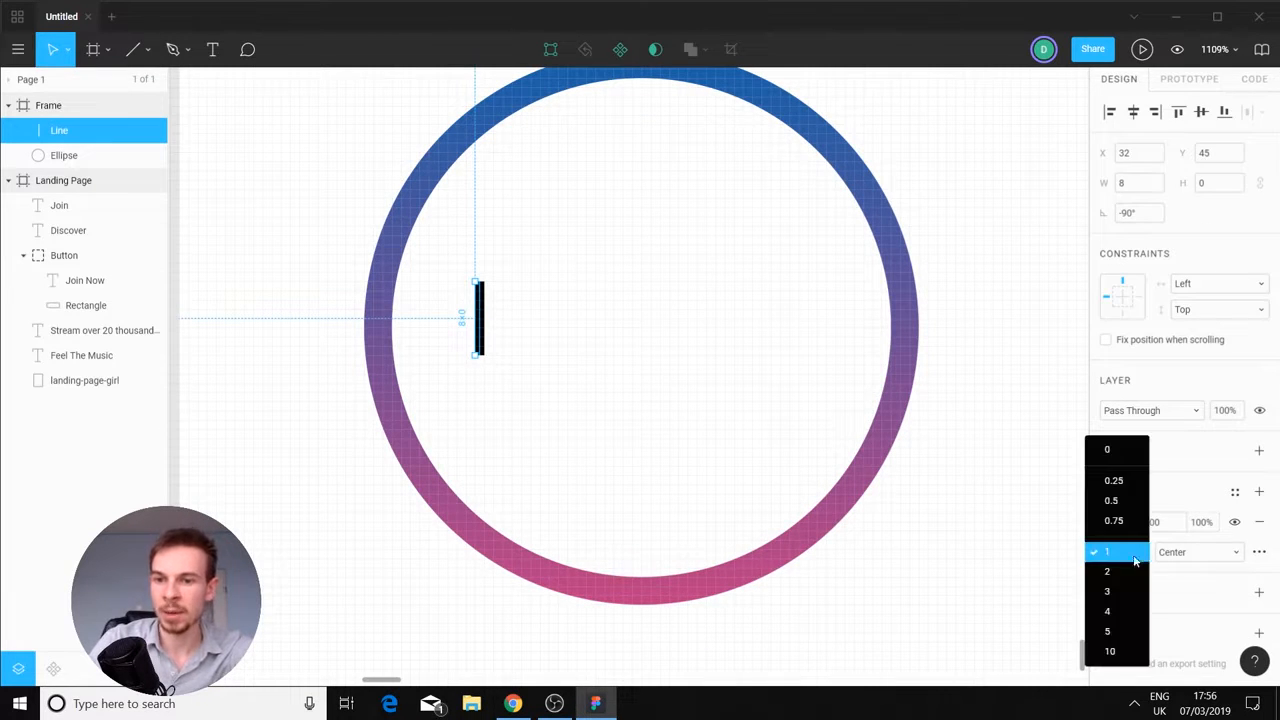
{"action": "left_click", "coordinate": [1131, 594]}
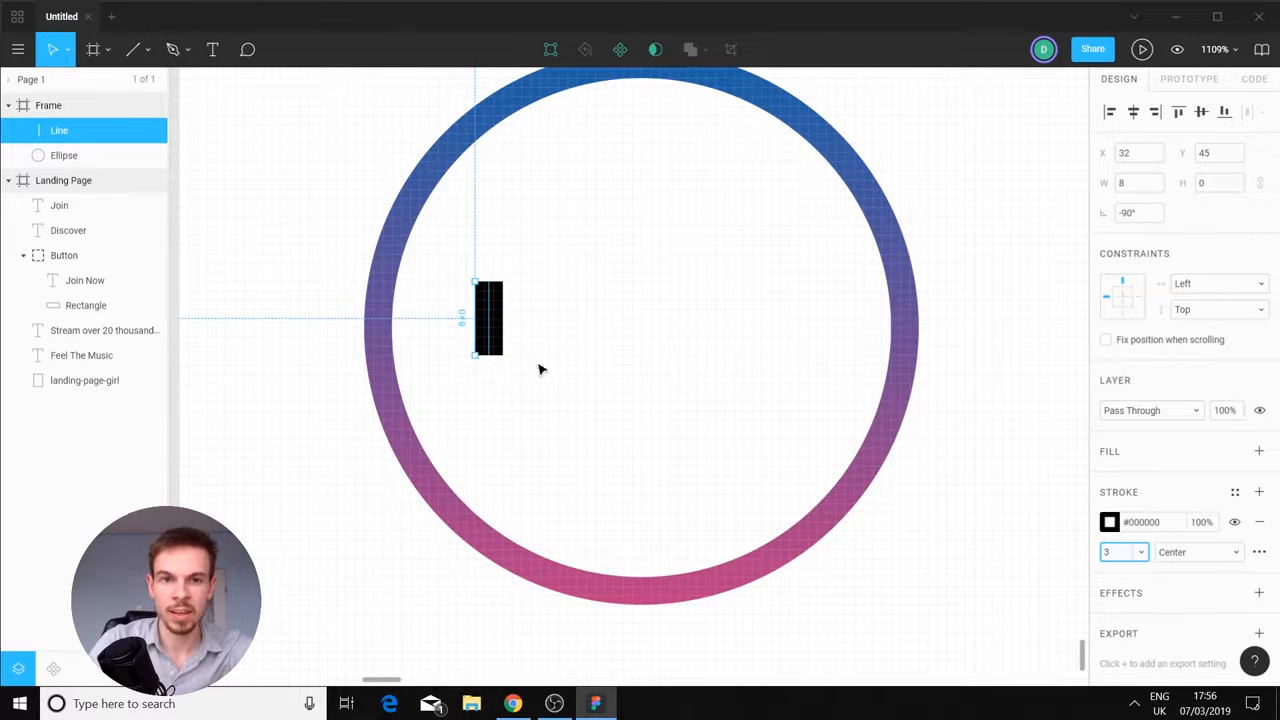
{"action": "left_click", "coordinate": [705, 327]}
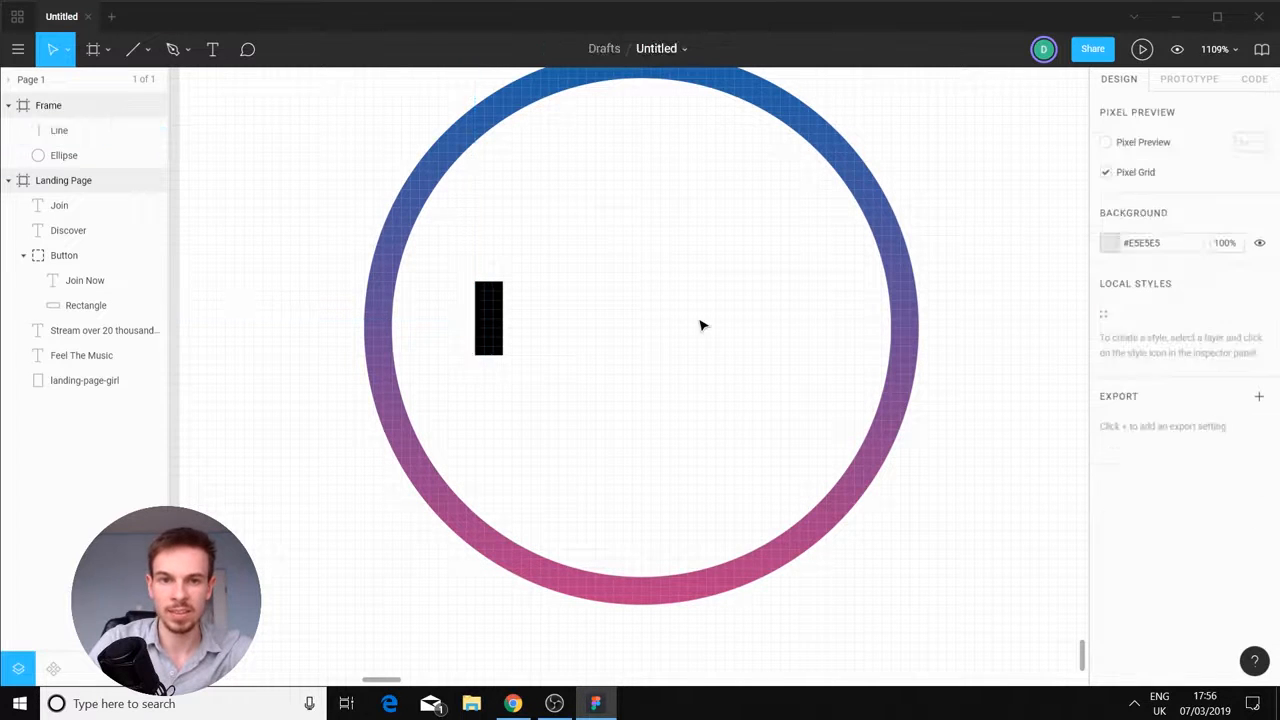
Give the short vertical line rounded end caps in its advanced stroke settings
{"action": "left_click", "coordinate": [611, 588]}
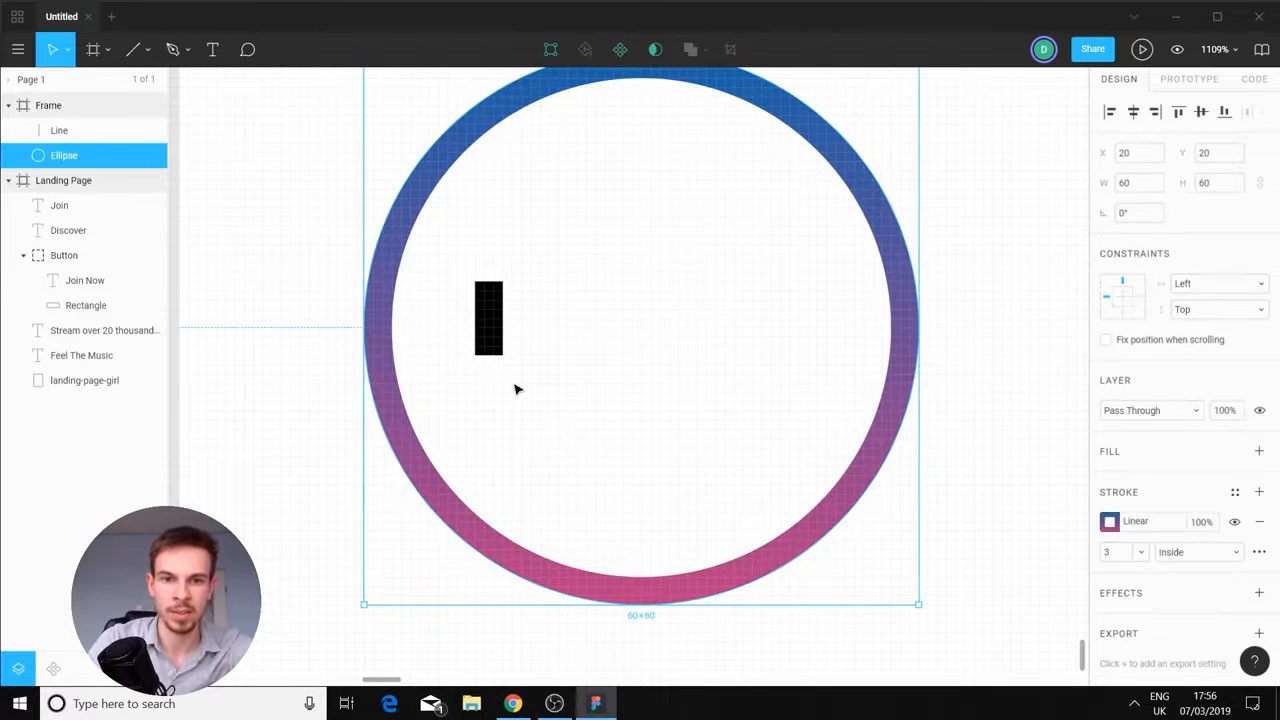
{"action": "left_click", "coordinate": [487, 328]}
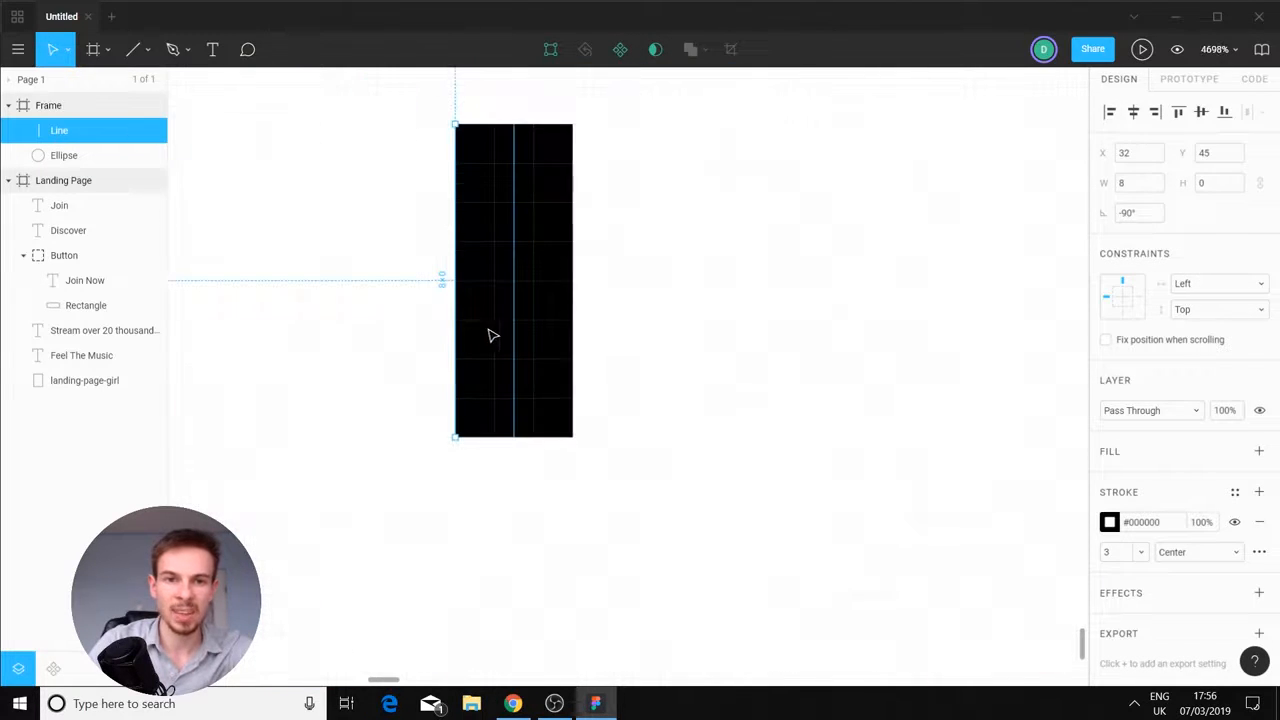
{"action": "scroll", "coordinate": [485, 330], "scroll_direction": "up", "scroll_amount": 5}
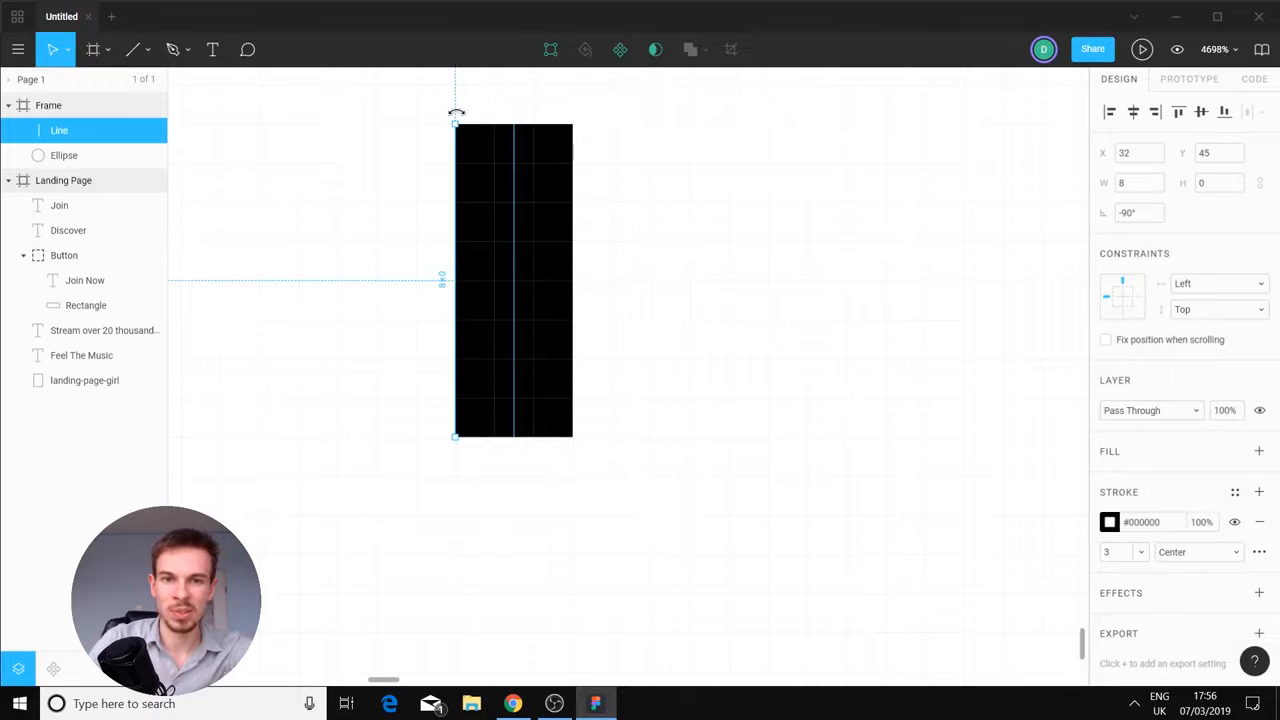
{"action": "left_click", "coordinate": [1259, 553]}
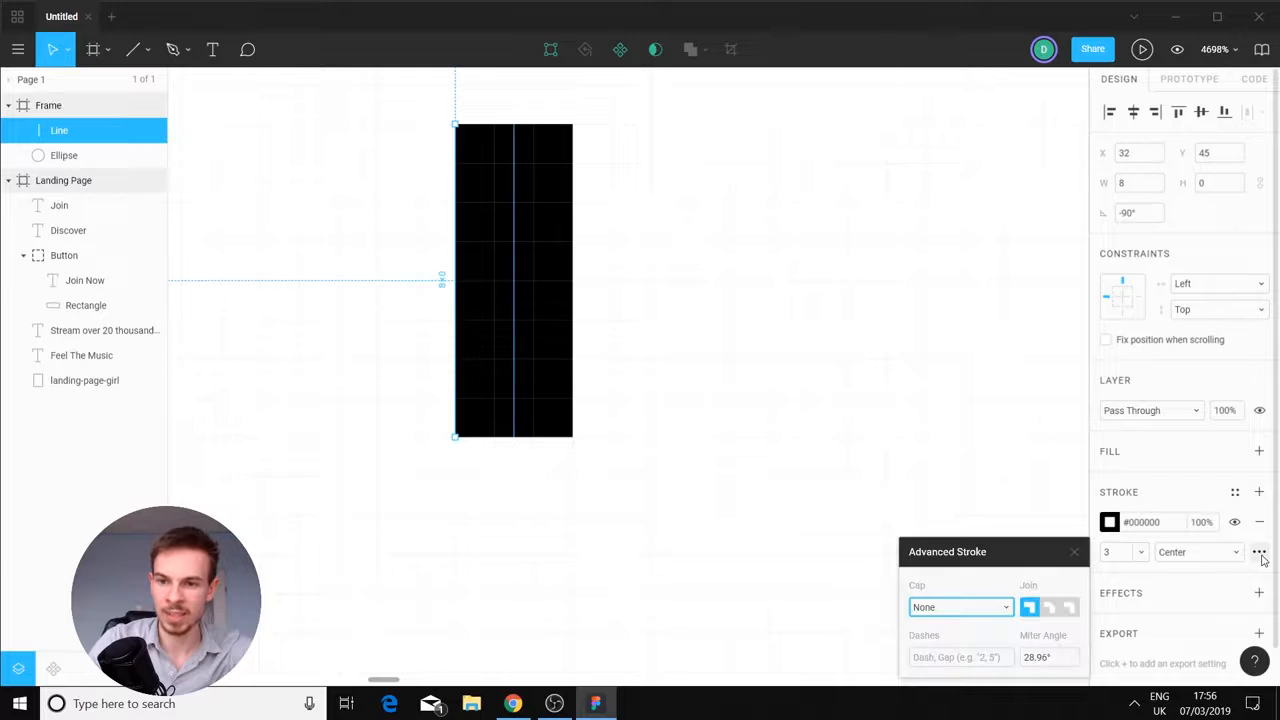
{"action": "left_click", "coordinate": [961, 608]}
{"action": "left_click", "coordinate": [958, 607]}
{"action": "left_click", "coordinate": [800, 415]}
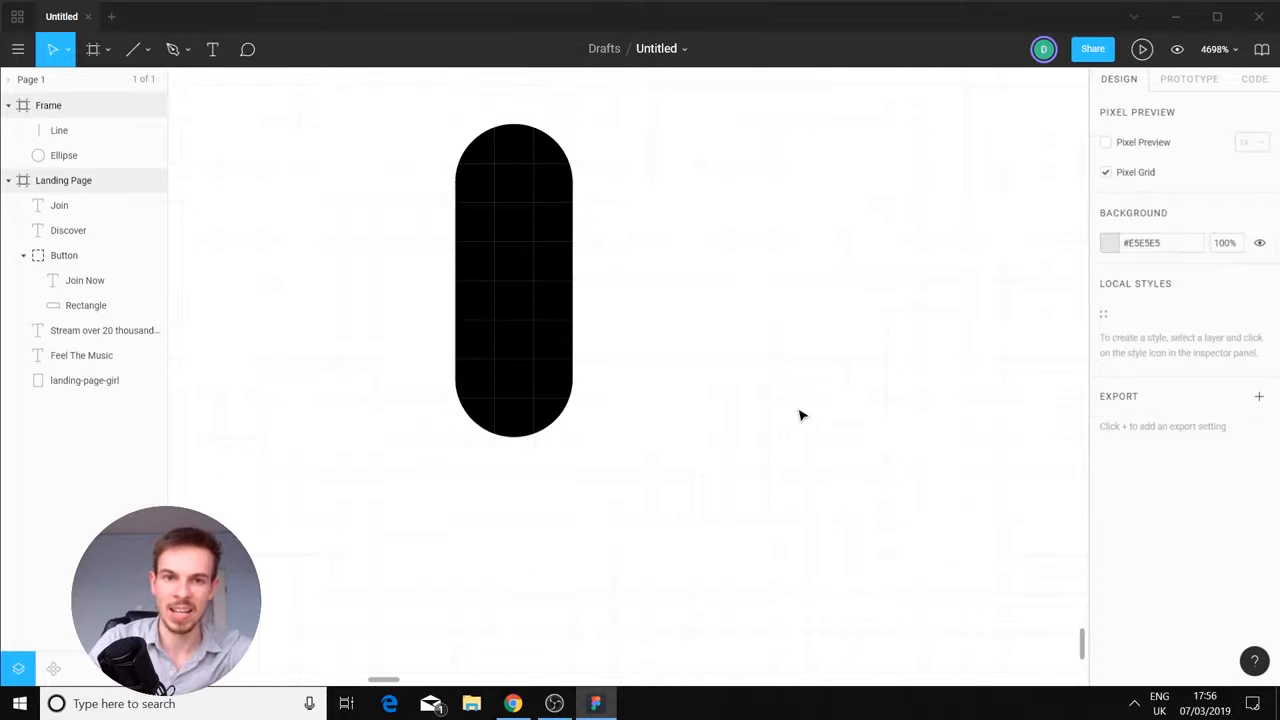
Place a copy of the rounded bar beside the original, 6 px further to its right
{"action": "scroll", "coordinate": [770, 418], "scroll_direction": "down", "scroll_amount": 5}
{"action": "left_click_drag", "start_coordinate": [794, 414], "coordinate": [594, 406]}
{"action": "scroll", "coordinate": [643, 407], "scroll_direction": "down", "scroll_amount": 2}
{"action": "left_click_drag", "start_coordinate": [484, 390], "coordinate": [510, 379]}
{"action": "key", "text": "alt"}
{"action": "left_click", "coordinate": [625, 463]}
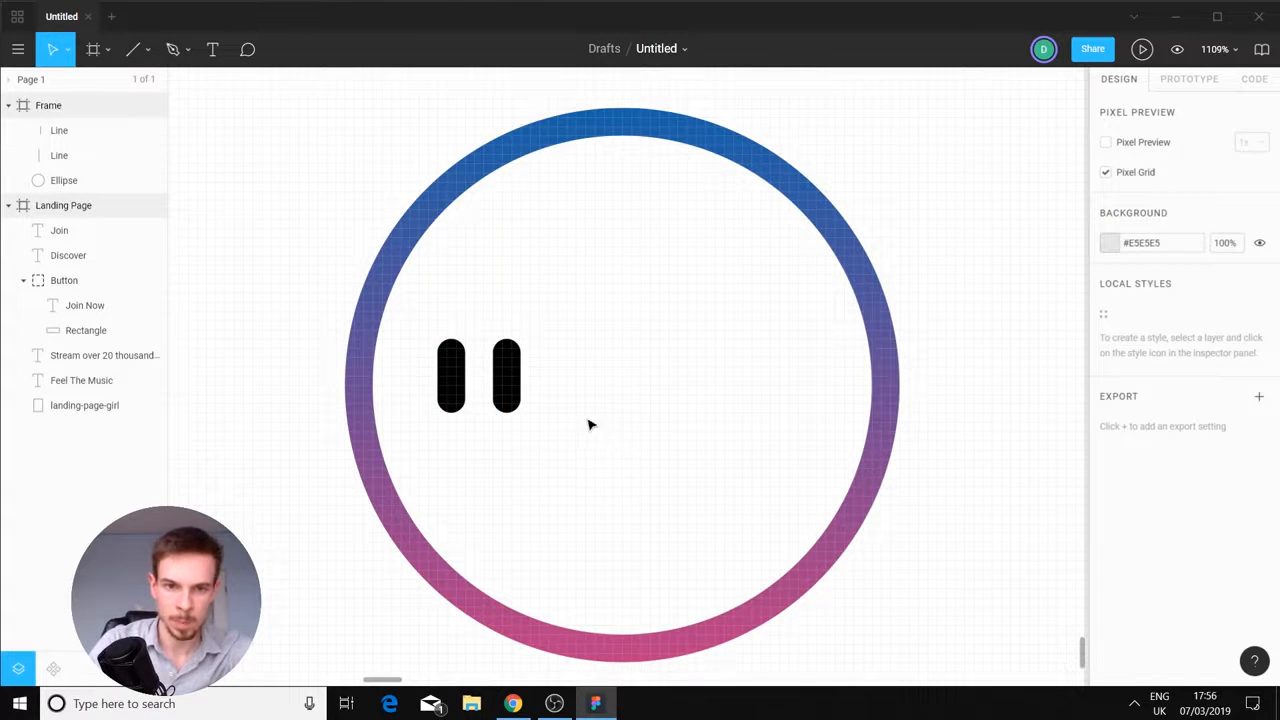
Lock the gradient circle so that it cannot be selected while working on the bars
{"action": "left_click", "coordinate": [513, 374]}
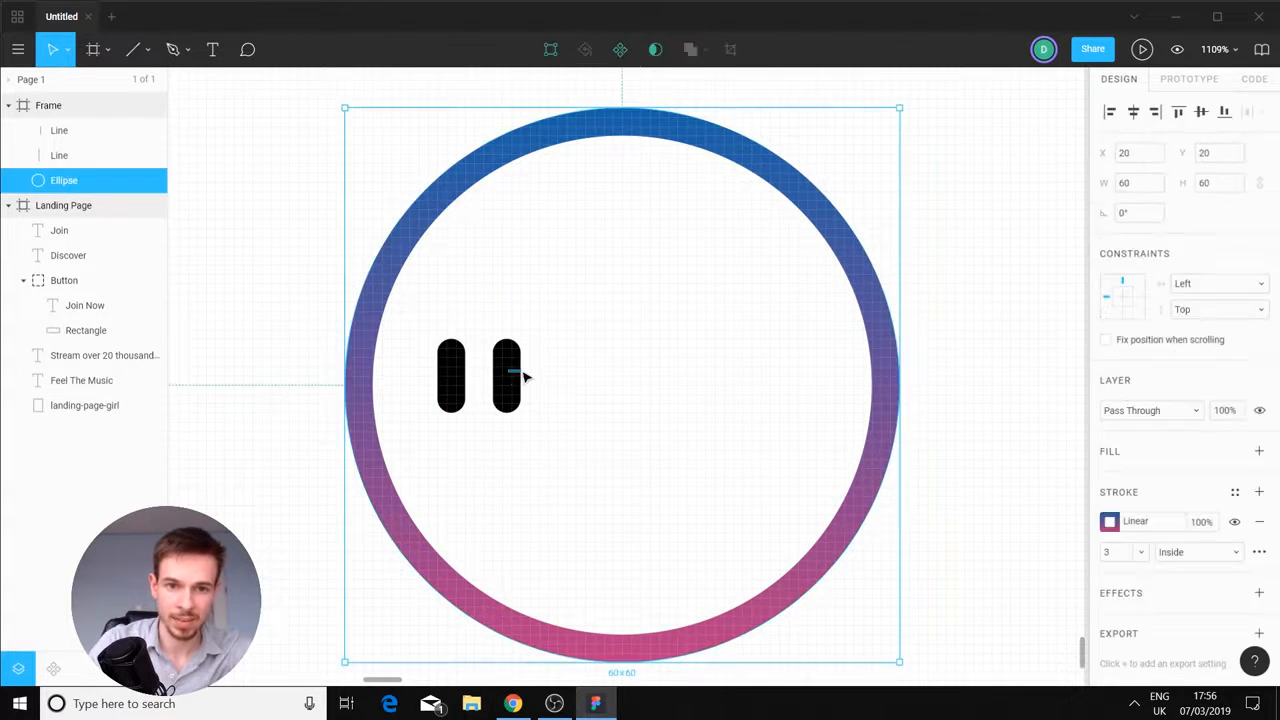
{"action": "left_click", "coordinate": [1050, 258]}
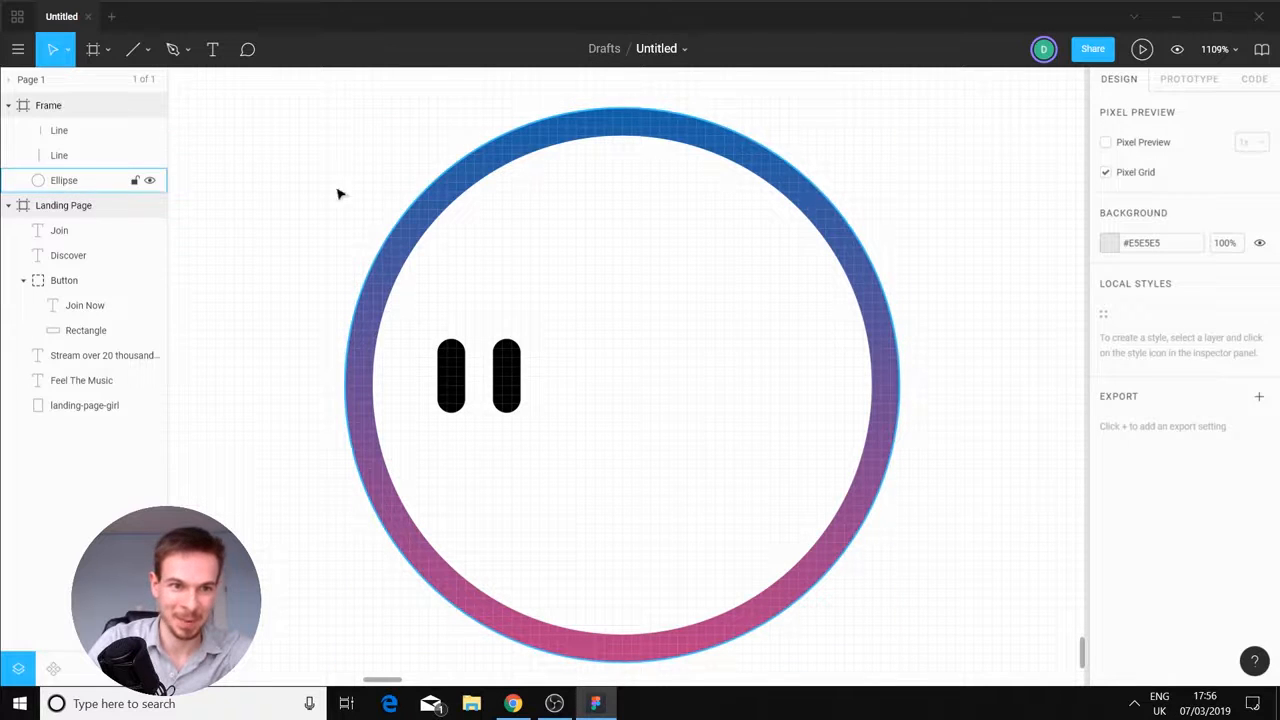
{"action": "left_click", "coordinate": [136, 182]}
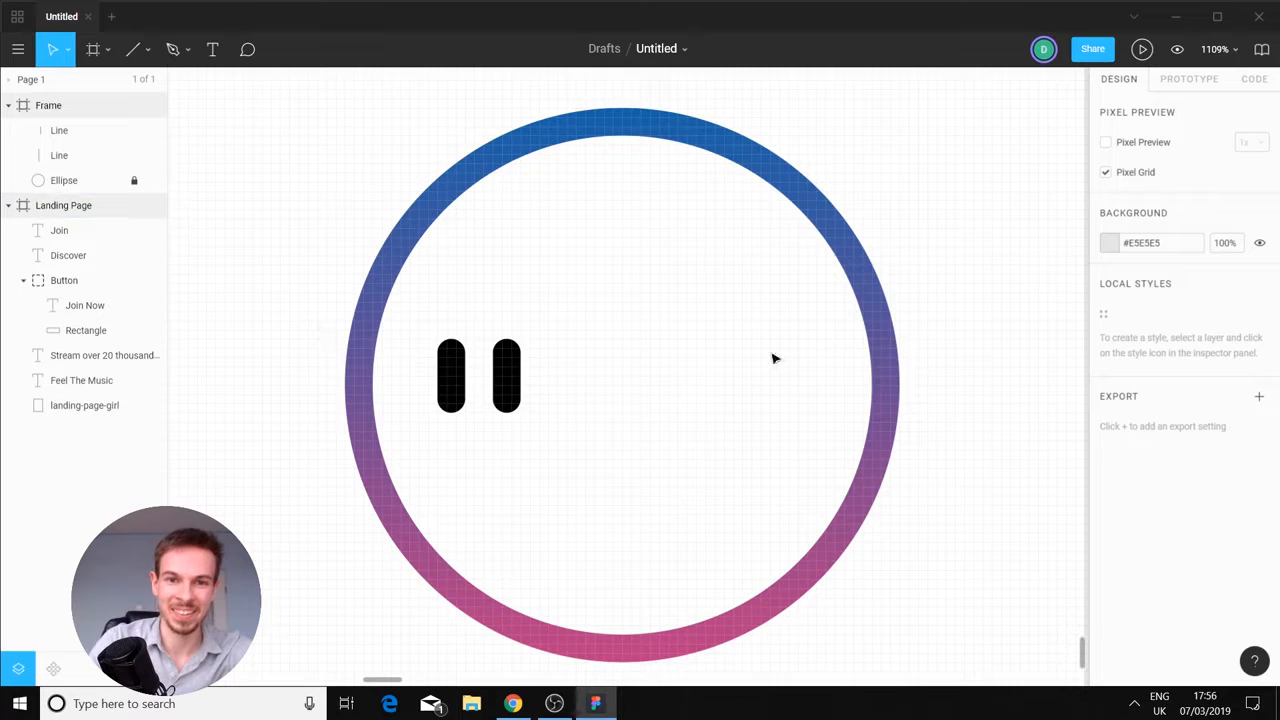
Add a third bar to the right by copying the second, and extend it upward to a length of 14
{"action": "left_click_drag", "start_coordinate": [970, 210], "coordinate": [842, 326]}
{"action": "left_click_drag", "start_coordinate": [554, 318], "coordinate": [494, 453]}
{"action": "left_click_drag", "start_coordinate": [510, 381], "coordinate": [567, 383]}
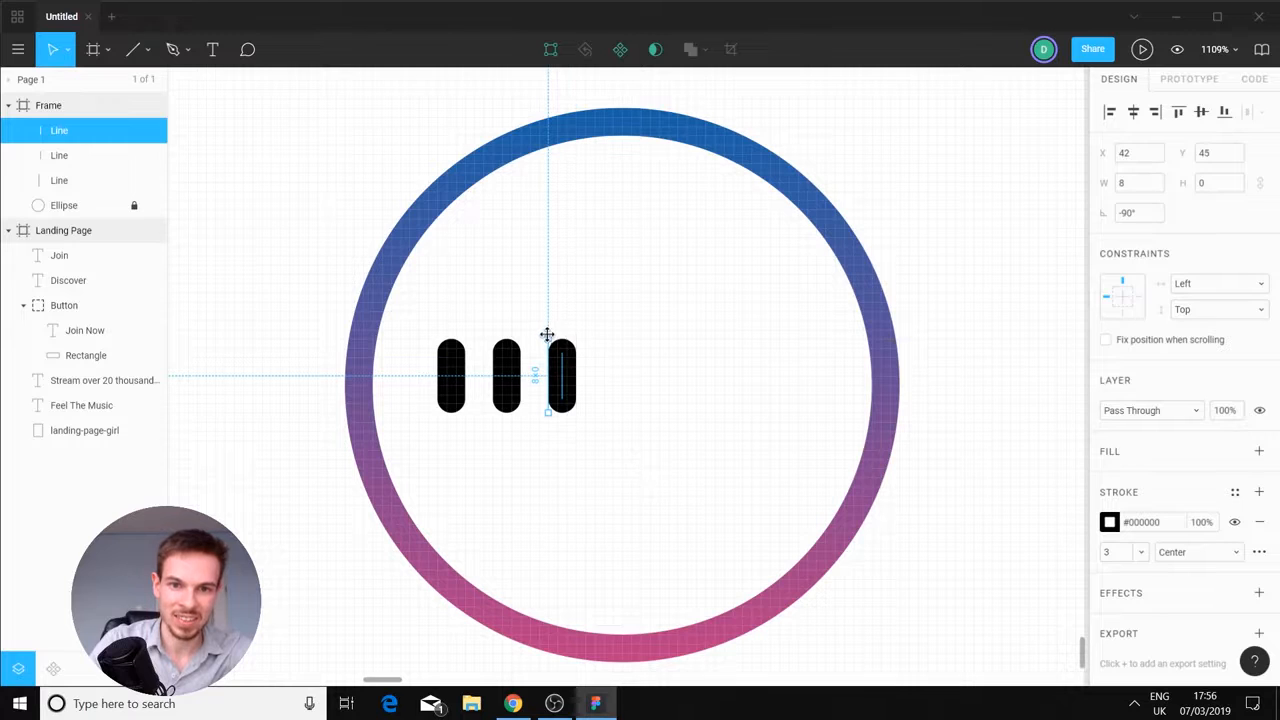
{"action": "left_click_drag", "start_coordinate": [546, 337], "coordinate": [552, 280]}
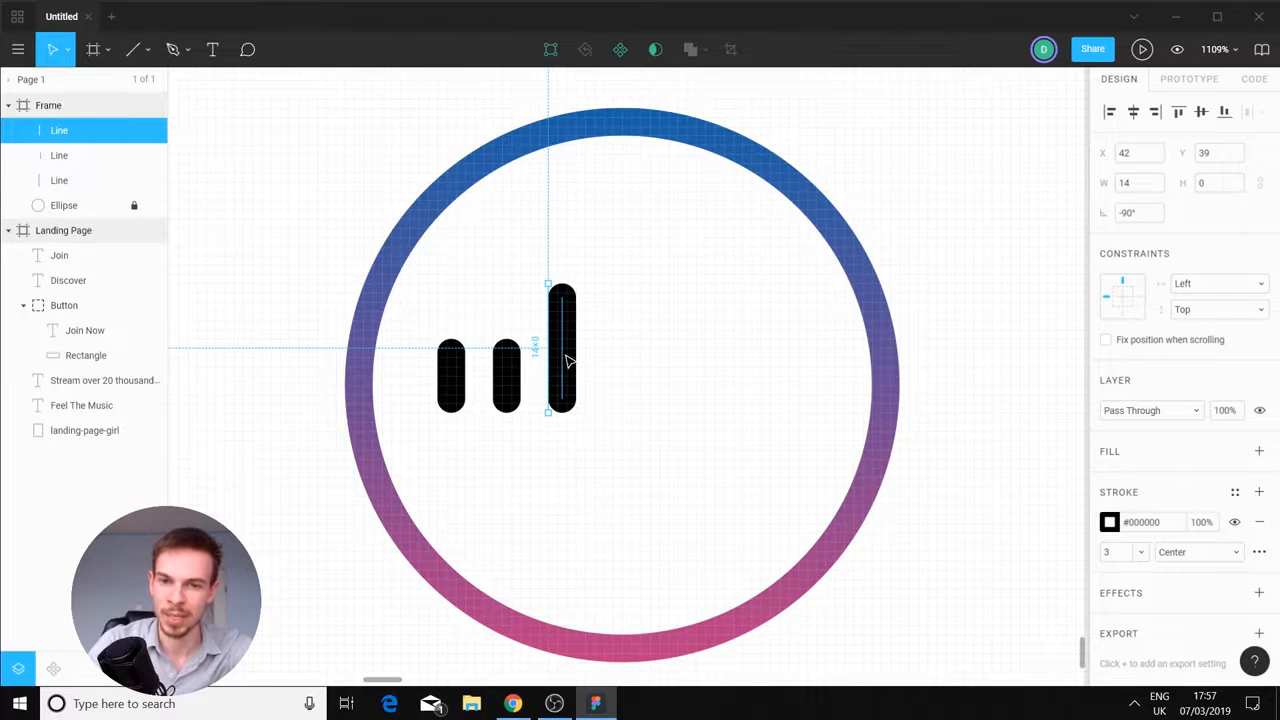
Add a fourth bar extended upward to a length of 21, and duplicate it at the same spacing as the fifth bar
{"action": "left_click_drag", "start_coordinate": [565, 360], "coordinate": [619, 365]}
{"action": "left_click_drag", "start_coordinate": [605, 283], "coordinate": [603, 218]}
{"action": "key", "text": "ctrl+d"}
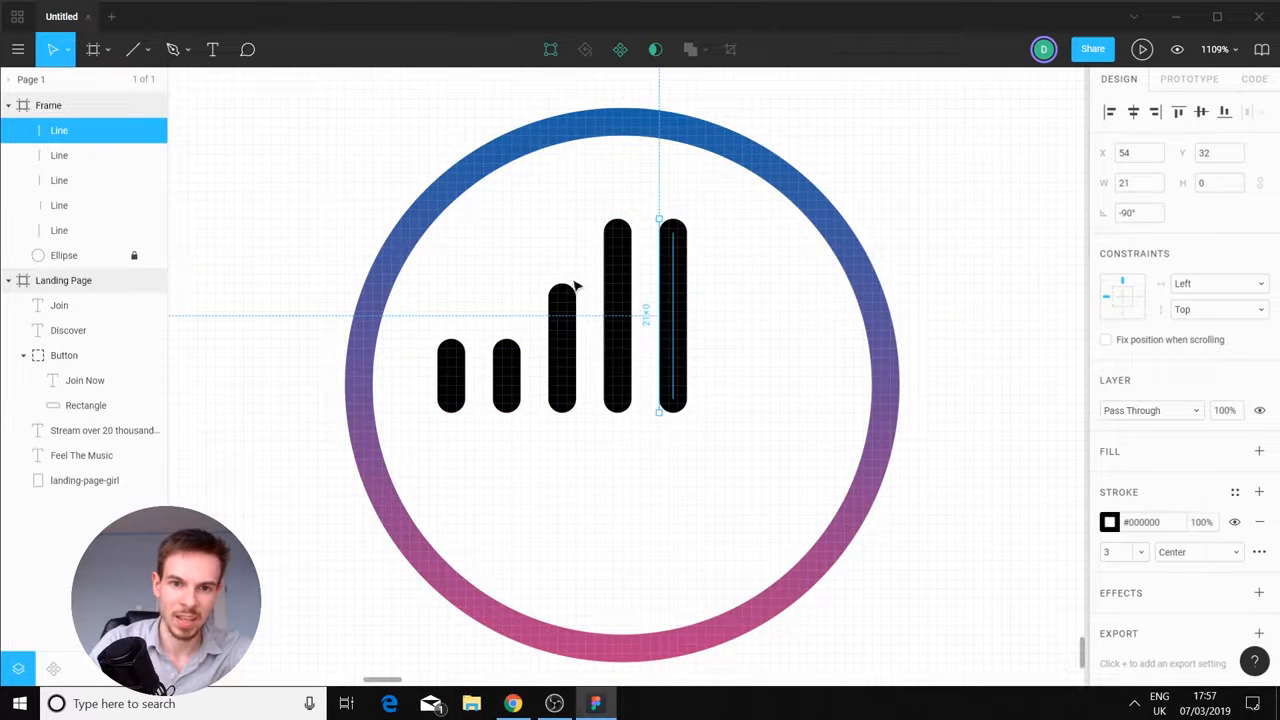
Copy the 14 px bar once and the short bar twice to the right of the tall bars, mirroring the waveform's other half
{"action": "left_click", "coordinate": [543, 409]}
{"action": "left_click_drag", "start_coordinate": [543, 409], "coordinate": [737, 349]}
{"action": "left_click", "coordinate": [500, 421]}
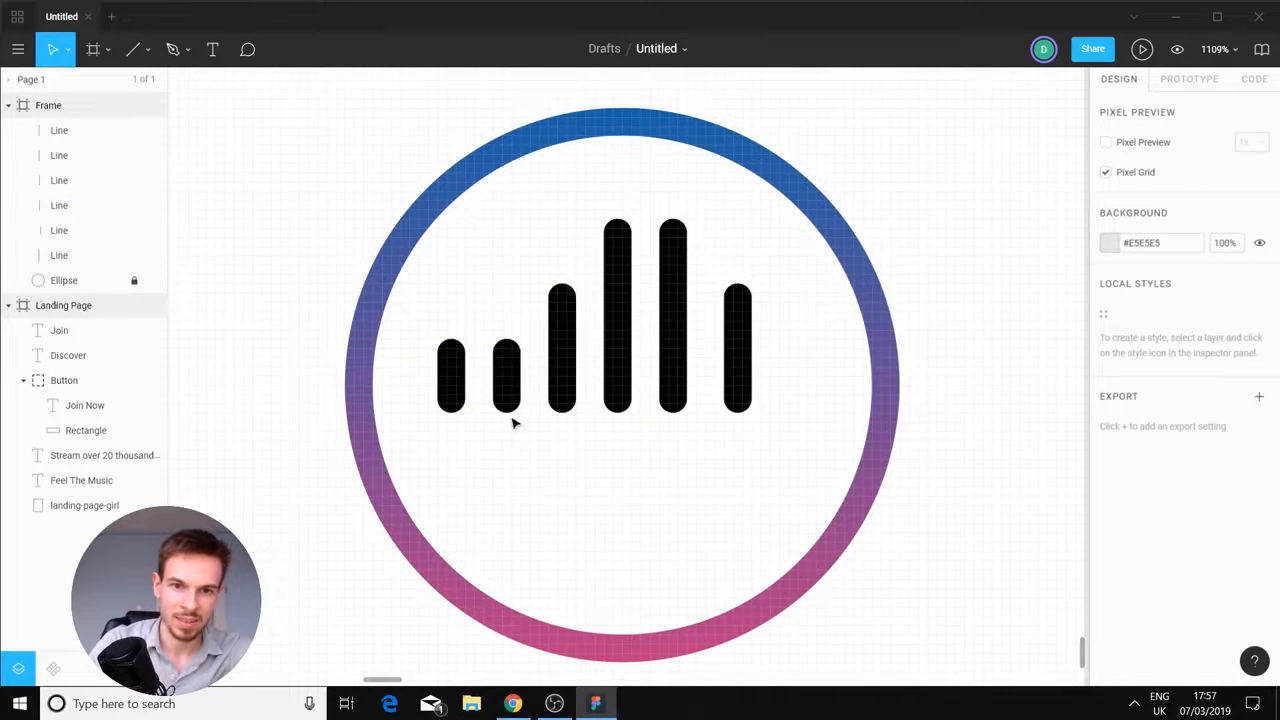
{"action": "left_click", "coordinate": [500, 345]}
{"action": "left_click_drag", "start_coordinate": [500, 345], "coordinate": [795, 390]}
{"action": "left_click_drag", "start_coordinate": [506, 372], "coordinate": [840, 388]}
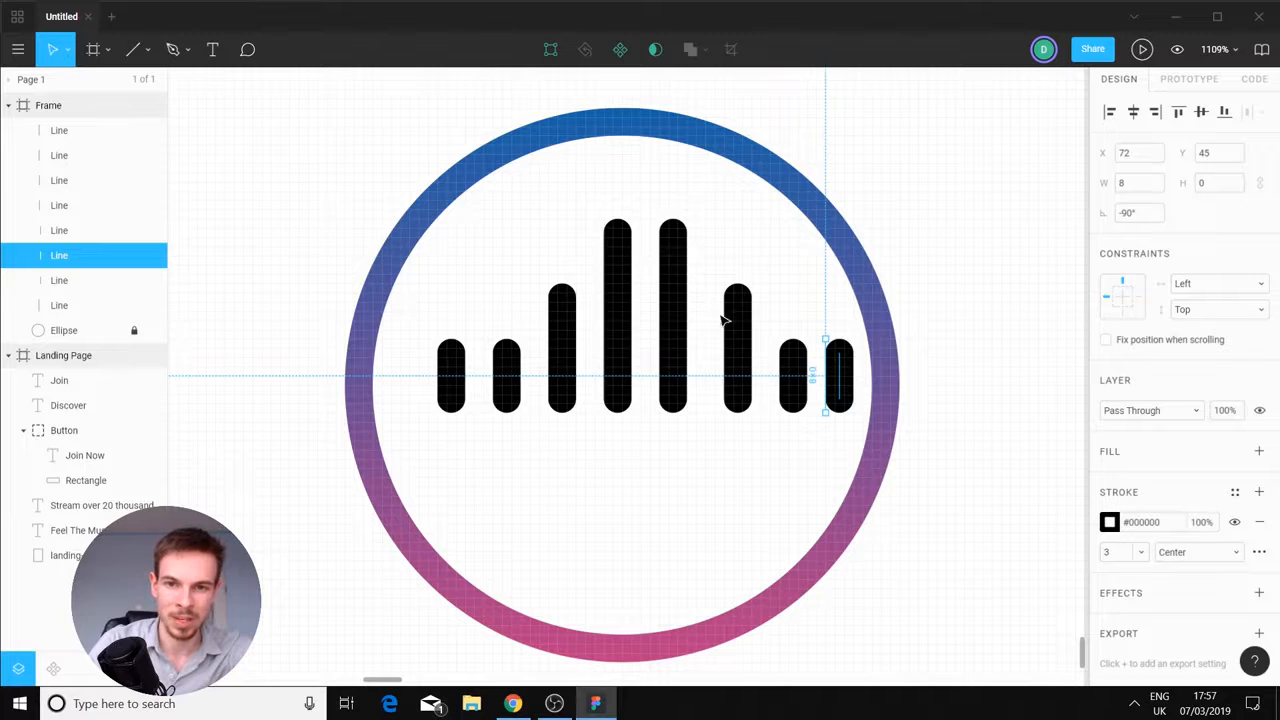
Move all eight bars down into the middle of the circle and align them on their vertical centres
{"action": "left_click", "coordinate": [817, 429]}
{"action": "left_click_drag", "start_coordinate": [849, 305], "coordinate": [434, 446]}
{"action": "left_click_drag", "start_coordinate": [672, 350], "coordinate": [668, 414]}
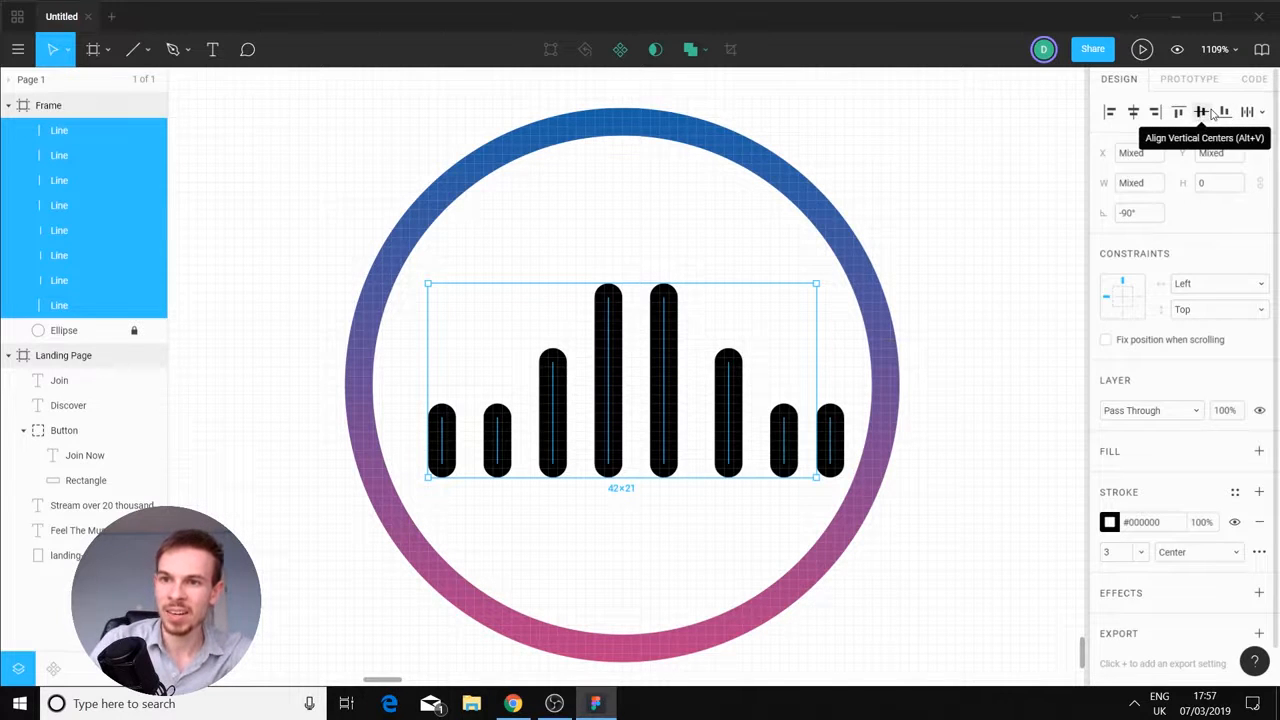
{"action": "left_click", "coordinate": [551, 262]}
{"action": "left_click_drag", "start_coordinate": [426, 336], "coordinate": [866, 494]}
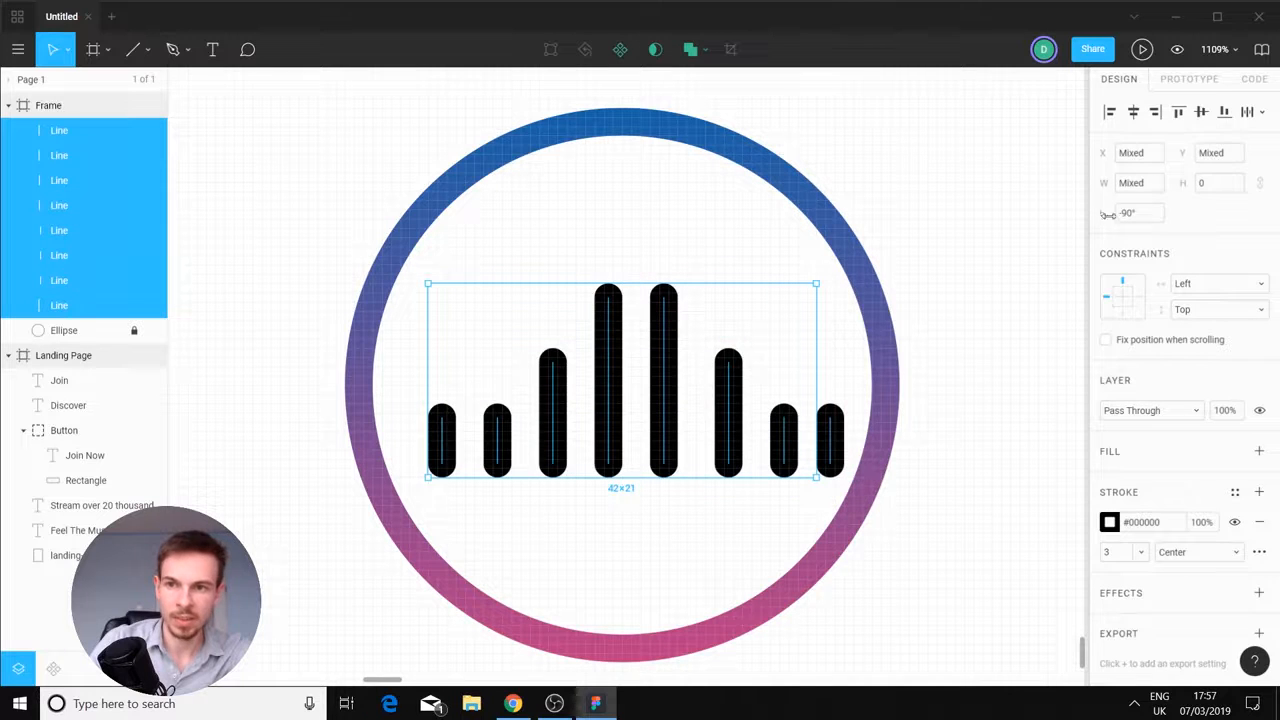
{"action": "left_click", "coordinate": [1202, 116]}
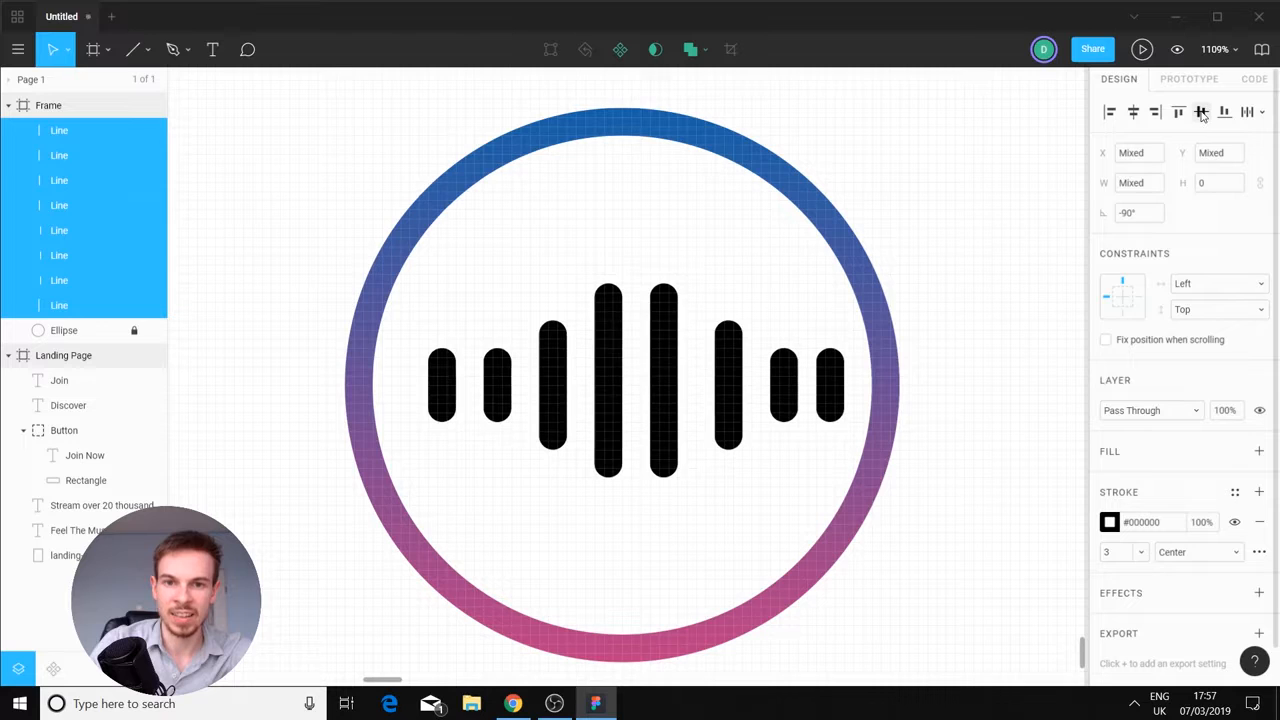
{"action": "left_click", "coordinate": [1004, 417]}
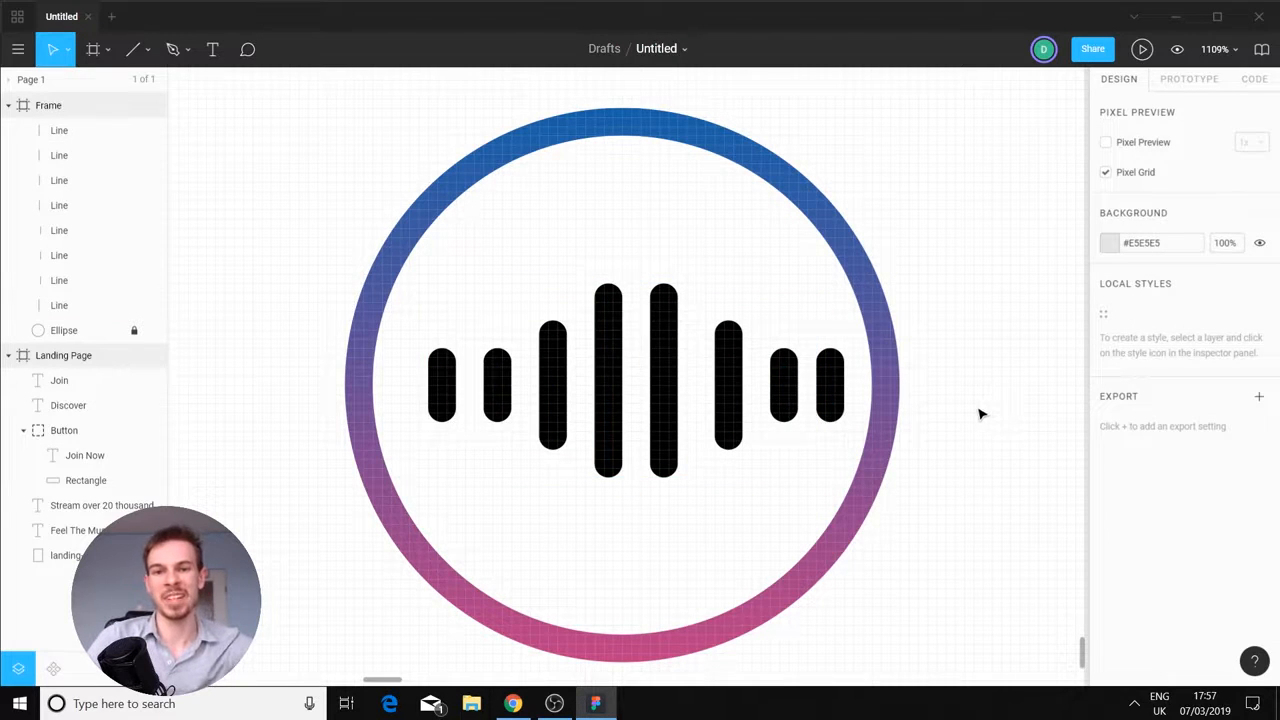
Shift the eight bars together about 1 px left inside the circle
{"action": "left_click_drag", "start_coordinate": [854, 314], "coordinate": [423, 481]}
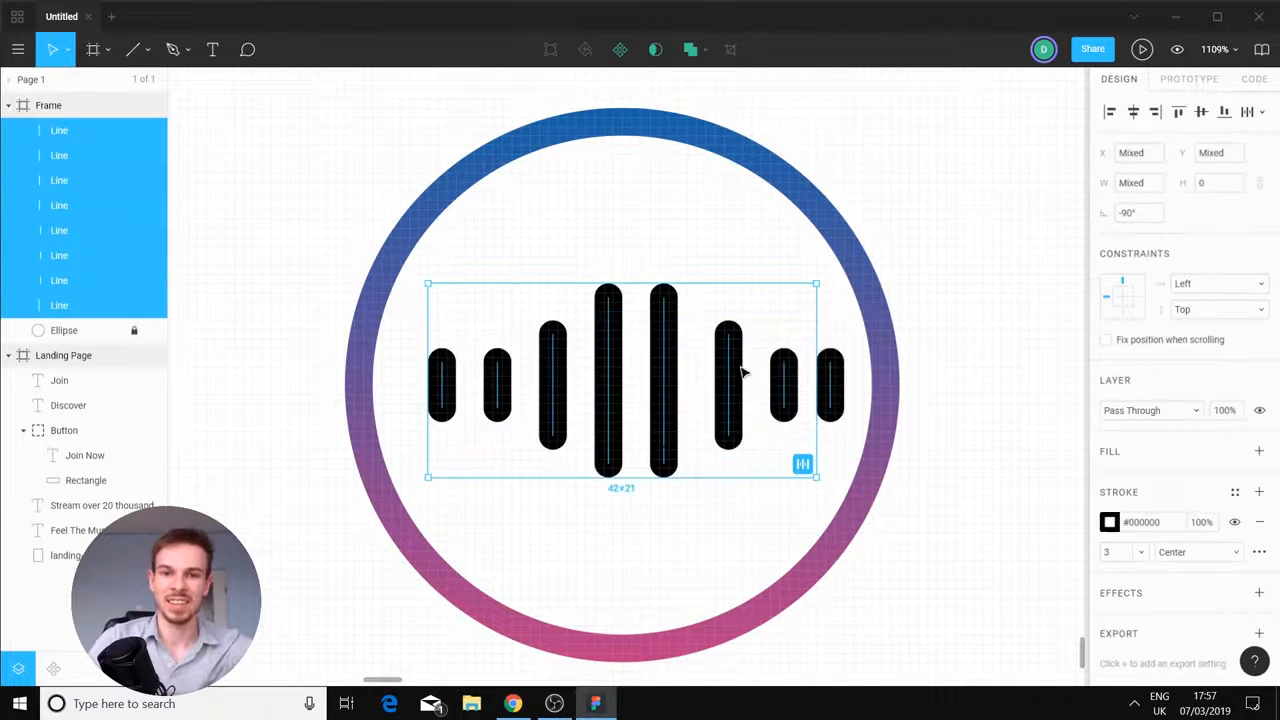
{"action": "mouse_move", "coordinate": [666, 374]}
{"action": "left_mouse_down"}
{"action": "mouse_move", "coordinate": [670, 388]}
{"action": "mouse_move", "coordinate": [660, 383]}
{"action": "left_mouse_up"}
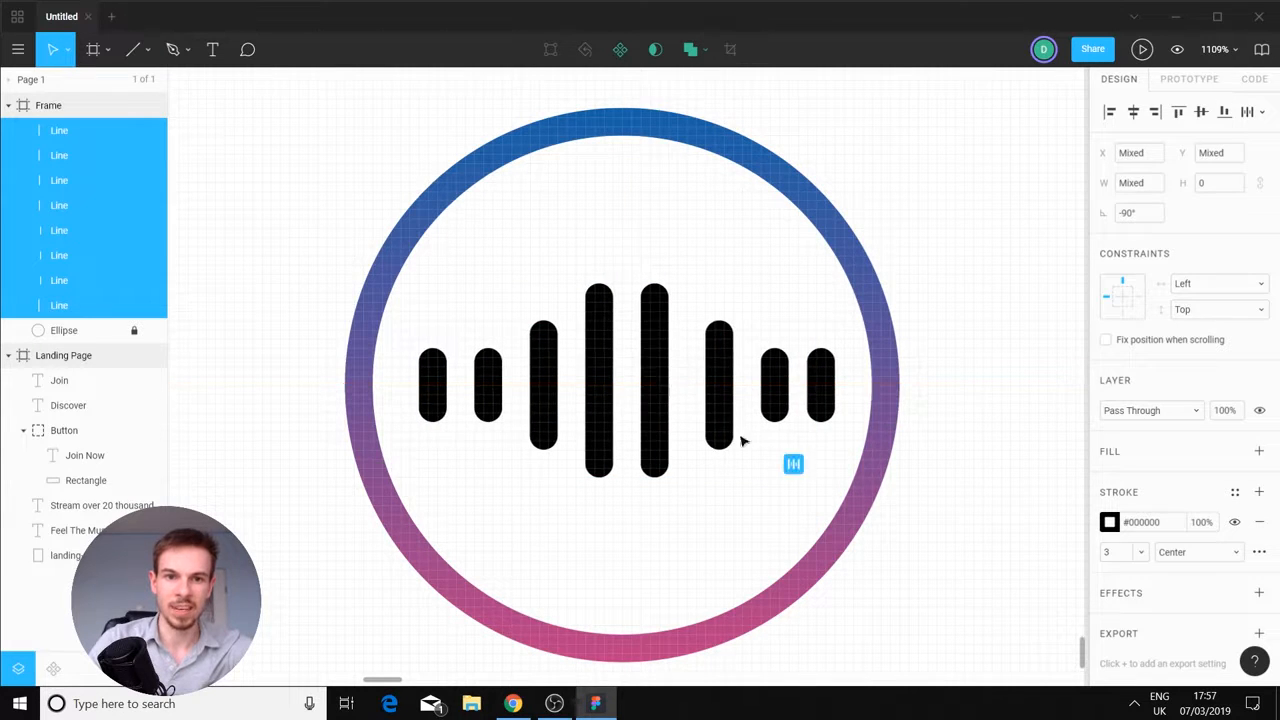
{"action": "left_click", "coordinate": [985, 560]}
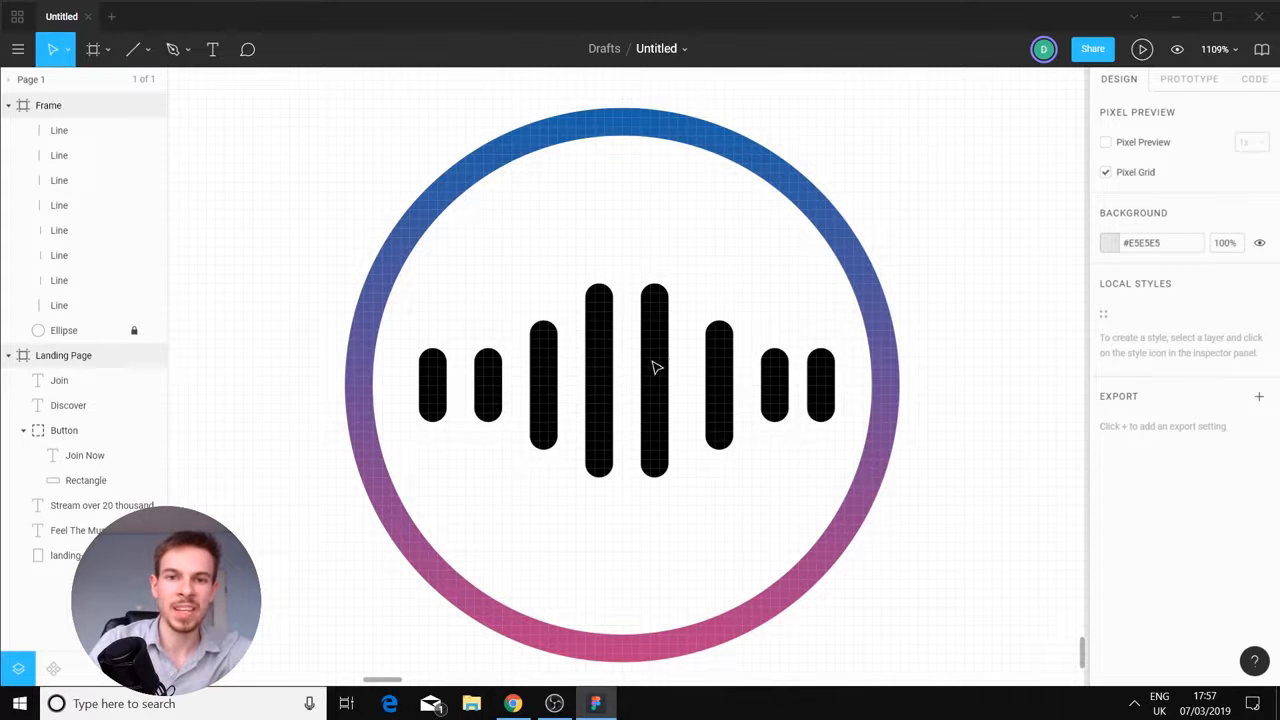
Group the eight waveform bars
{"action": "left_click_drag", "start_coordinate": [457, 323], "coordinate": [828, 472]}
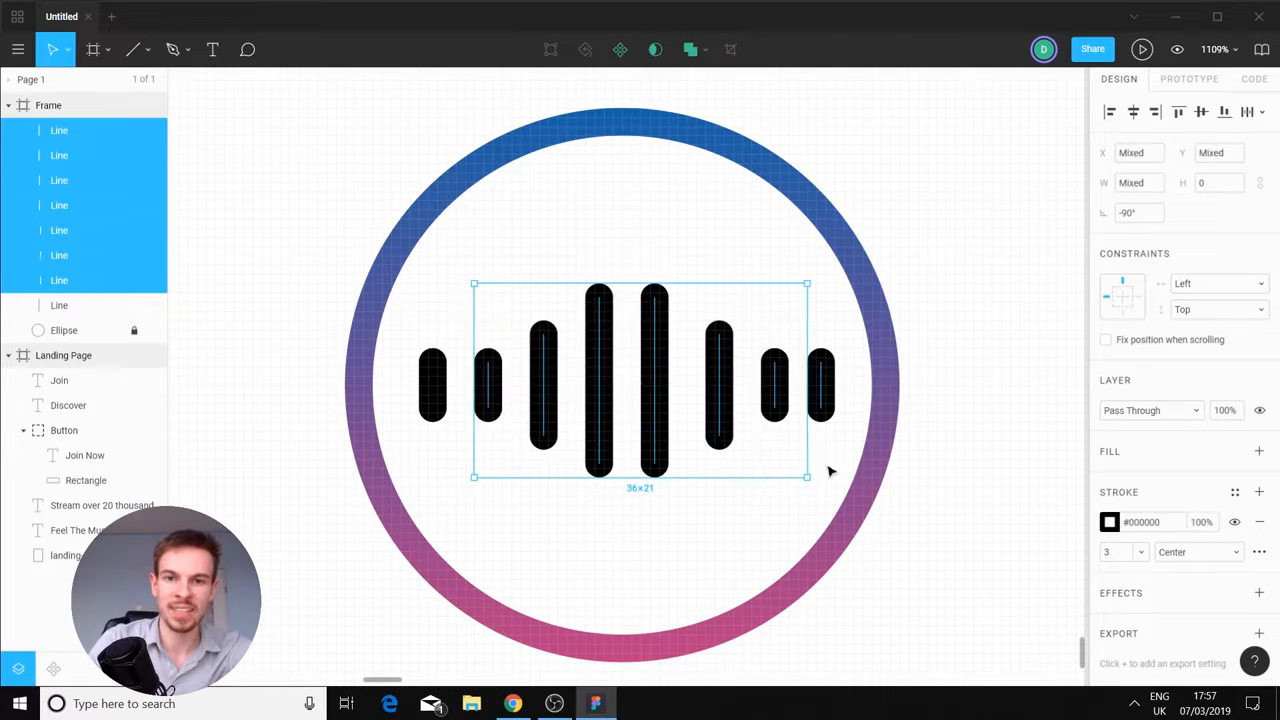
{"action": "left_click", "coordinate": [985, 522]}
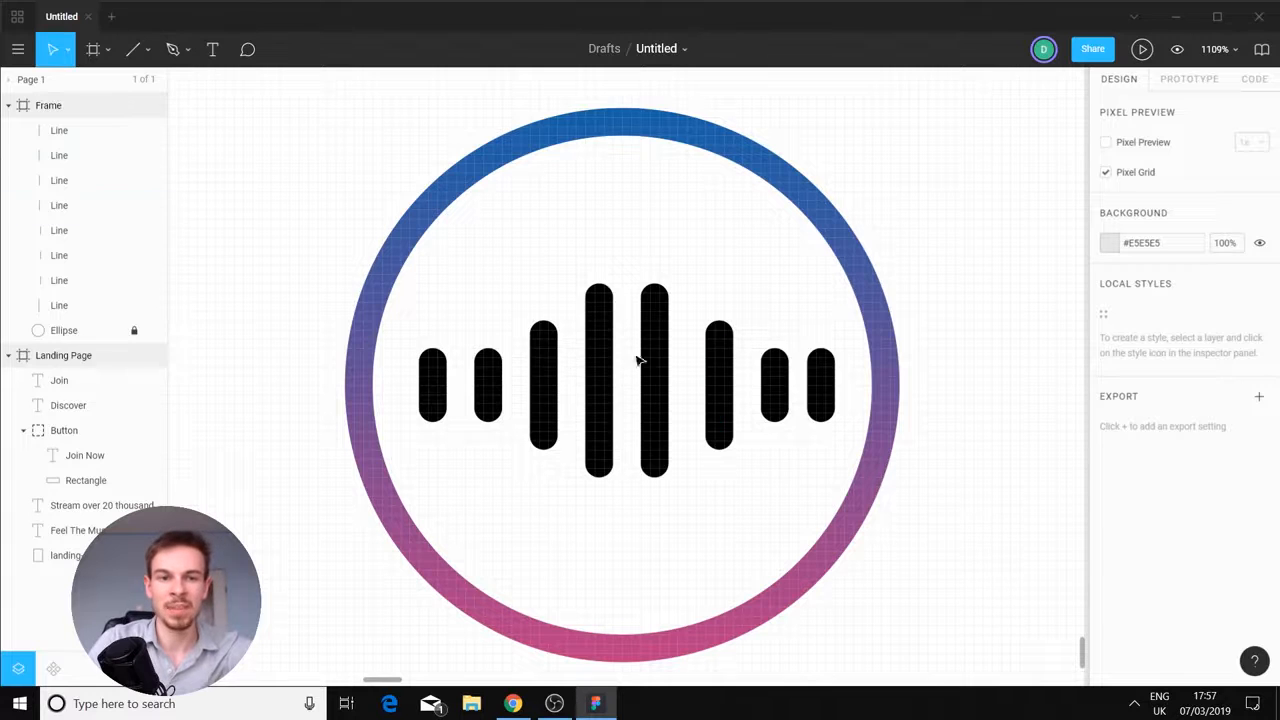
{"action": "left_click_drag", "start_coordinate": [420, 325], "coordinate": [840, 447]}
{"action": "key", "text": "ctrl+g"}
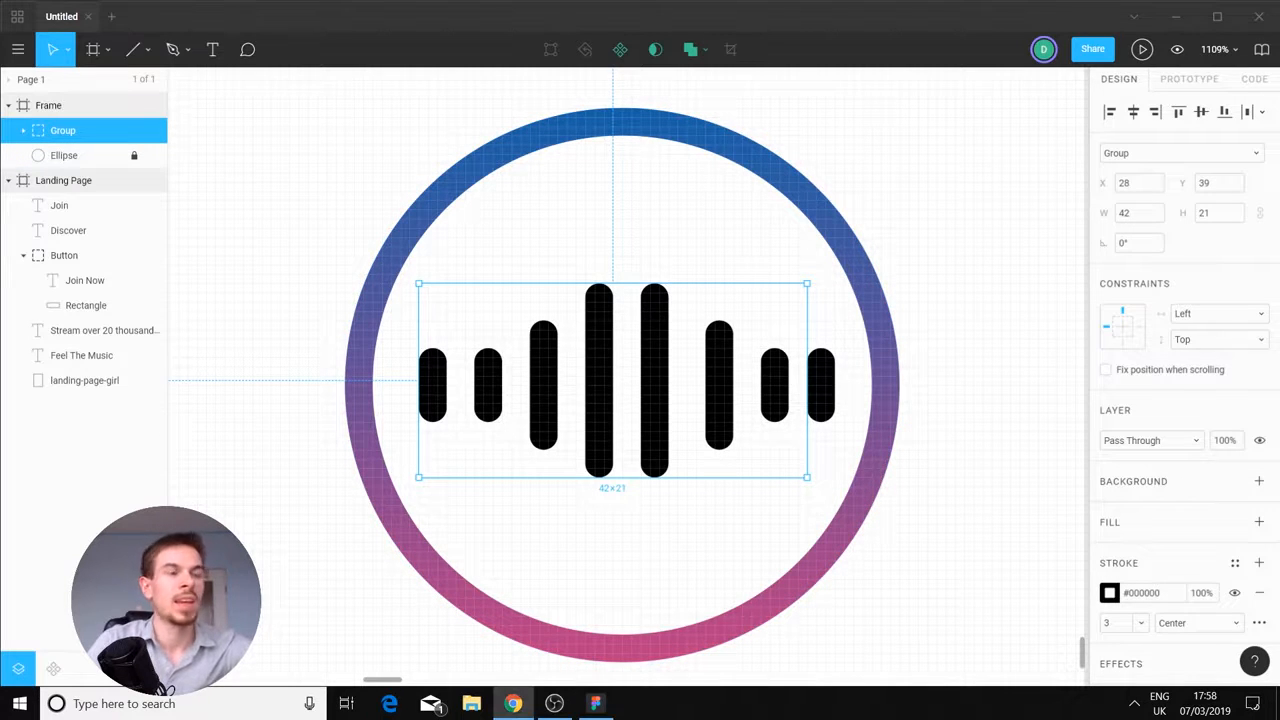
{"action": "left_click", "coordinate": [945, 489]}
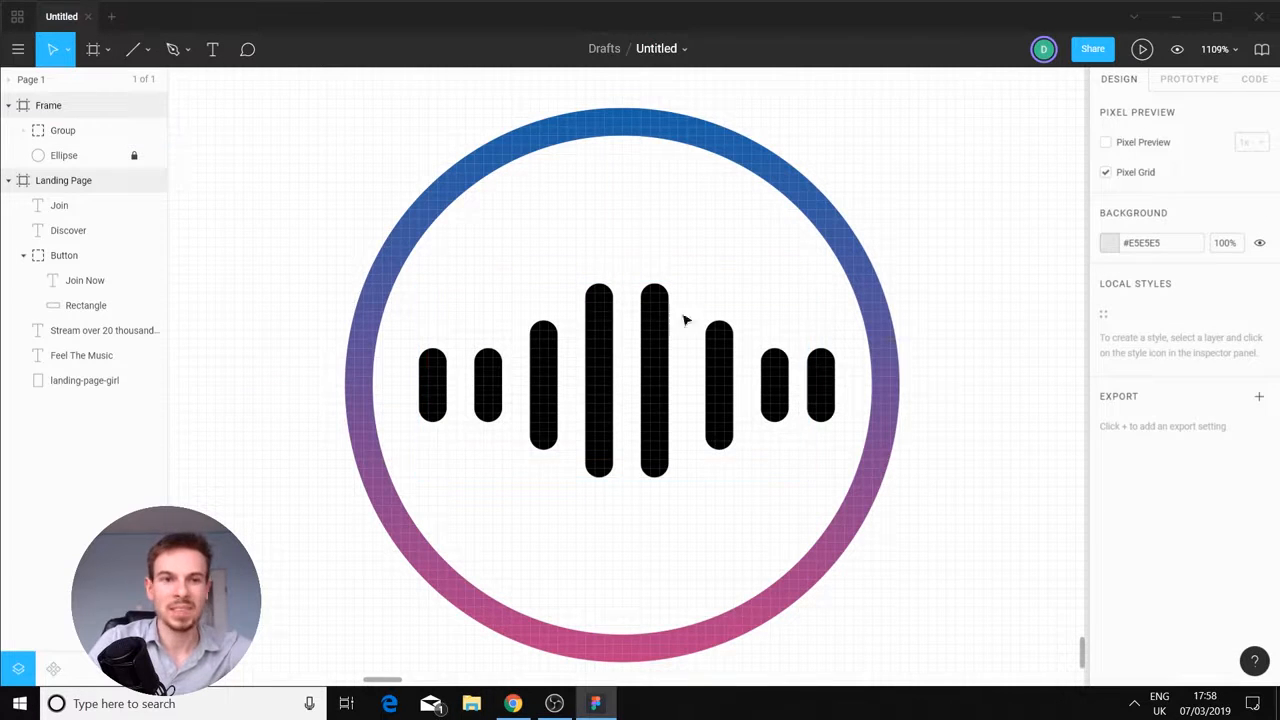
Draw a 54 × 20 rectangle spanning the circle's inner width and move it down over the bars to Y 38
{"action": "left_click", "coordinate": [147, 50]}
{"action": "left_click", "coordinate": [142, 87]}
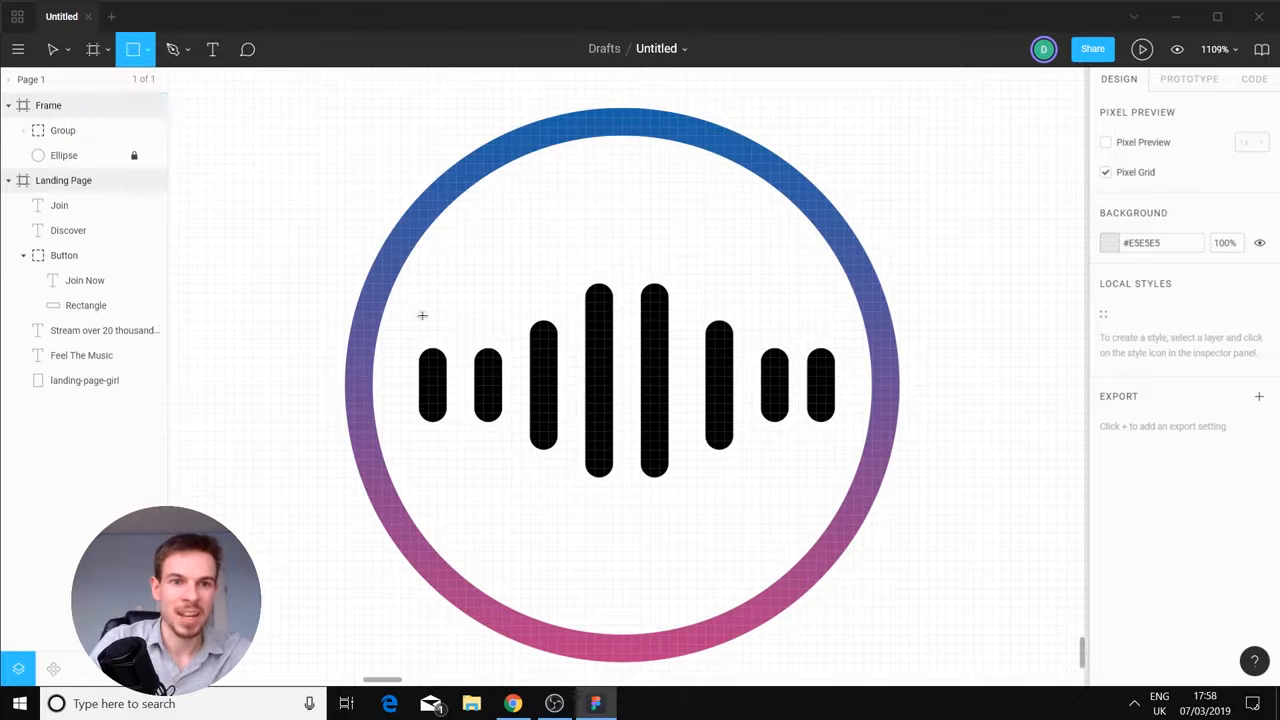
{"action": "mouse_move", "coordinate": [372, 247]}
{"action": "left_mouse_down"}
{"action": "mouse_move", "coordinate": [491, 337]}
{"action": "mouse_move", "coordinate": [771, 434]}
{"action": "mouse_move", "coordinate": [871, 431]}
{"action": "left_mouse_up"}
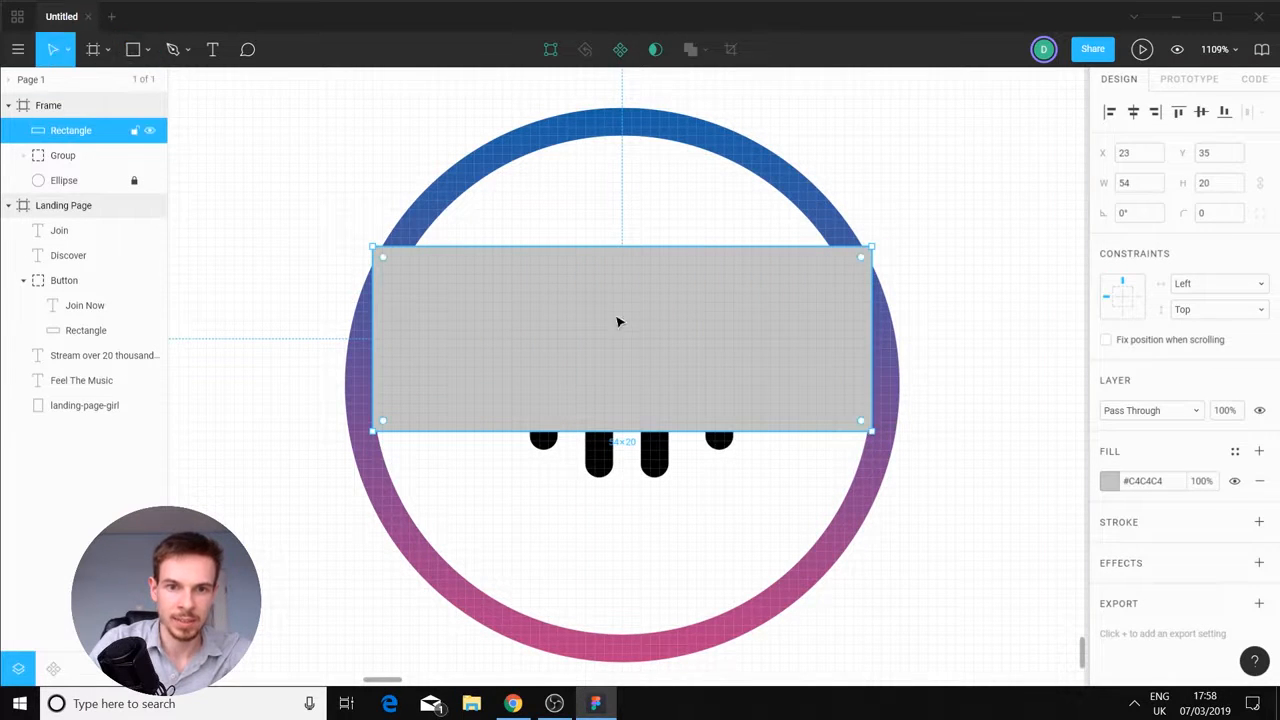
{"action": "mouse_move", "coordinate": [690, 350]}
{"action": "left_mouse_down"}
{"action": "mouse_move", "coordinate": [685, 390]}
{"action": "mouse_move", "coordinate": [686, 374]}
{"action": "left_mouse_up"}
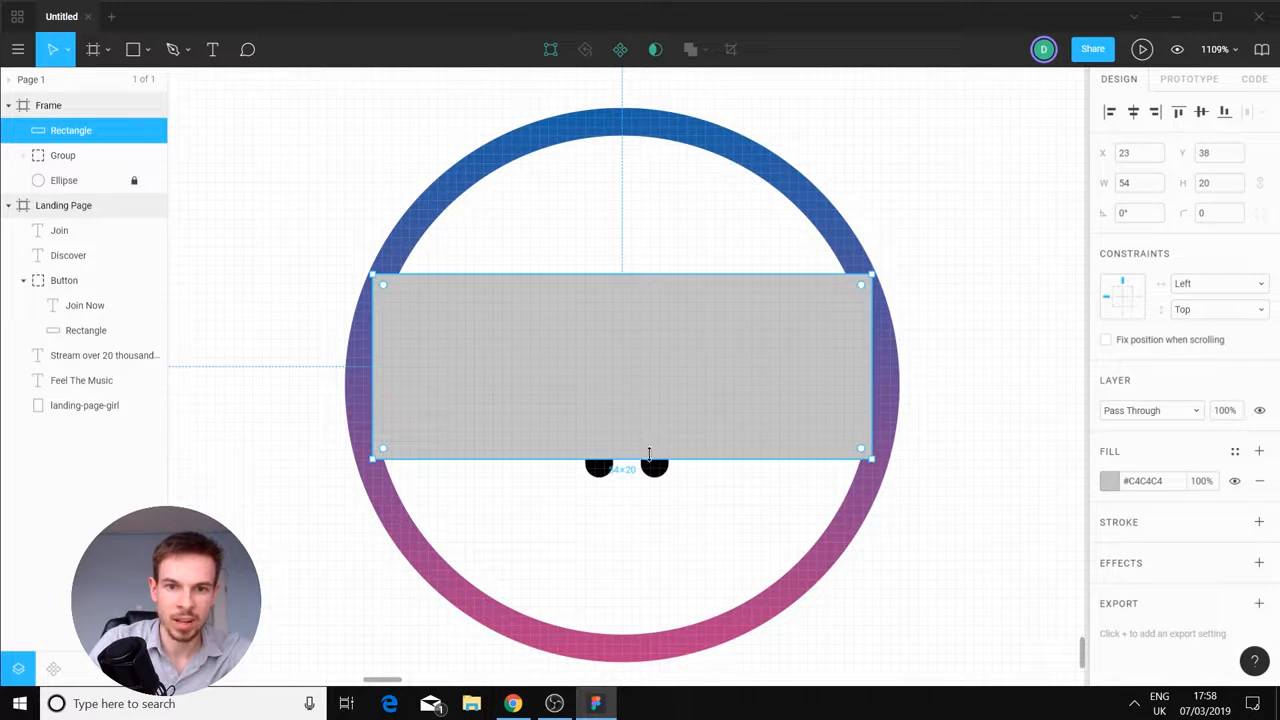
Set the rectangle's fill opacity to 50% and extend its lower edge past the tall bars to a height of 23
{"action": "left_click", "coordinate": [1200, 481]}
{"action": "type", "text": "50"}
{"action": "key", "text": "Return"}
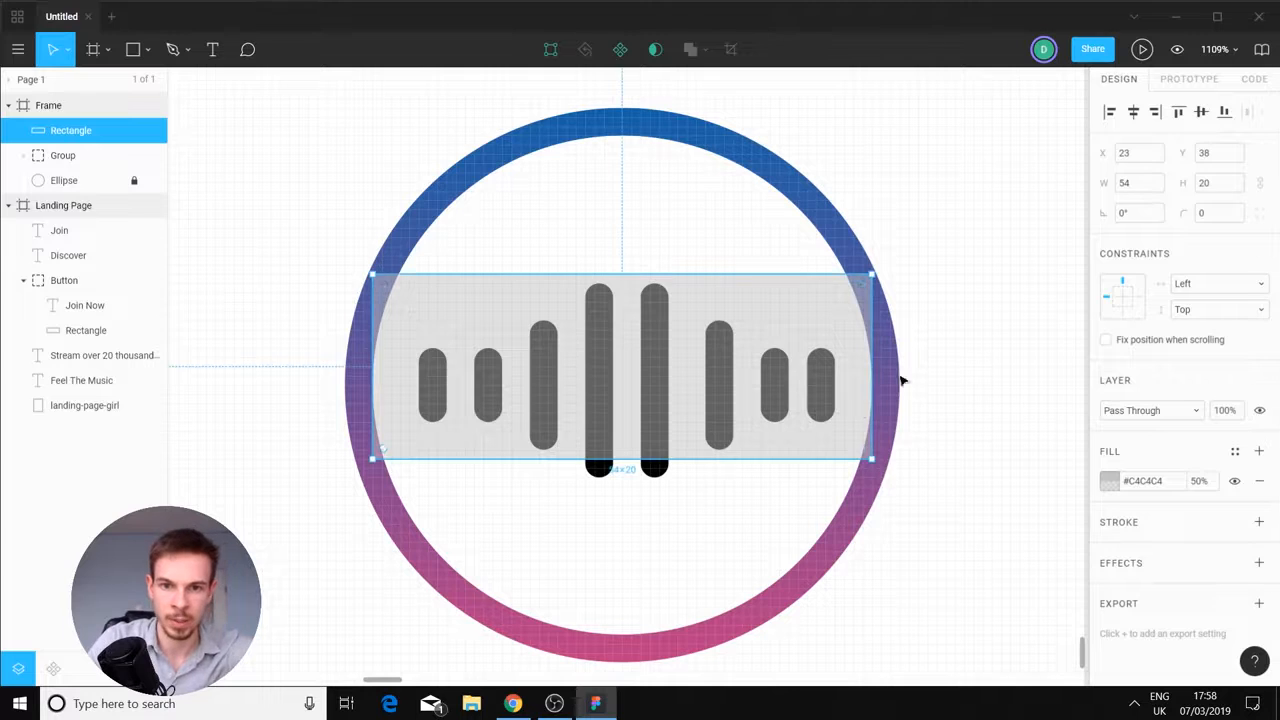
{"action": "left_click_drag", "start_coordinate": [624, 460], "coordinate": [634, 490]}
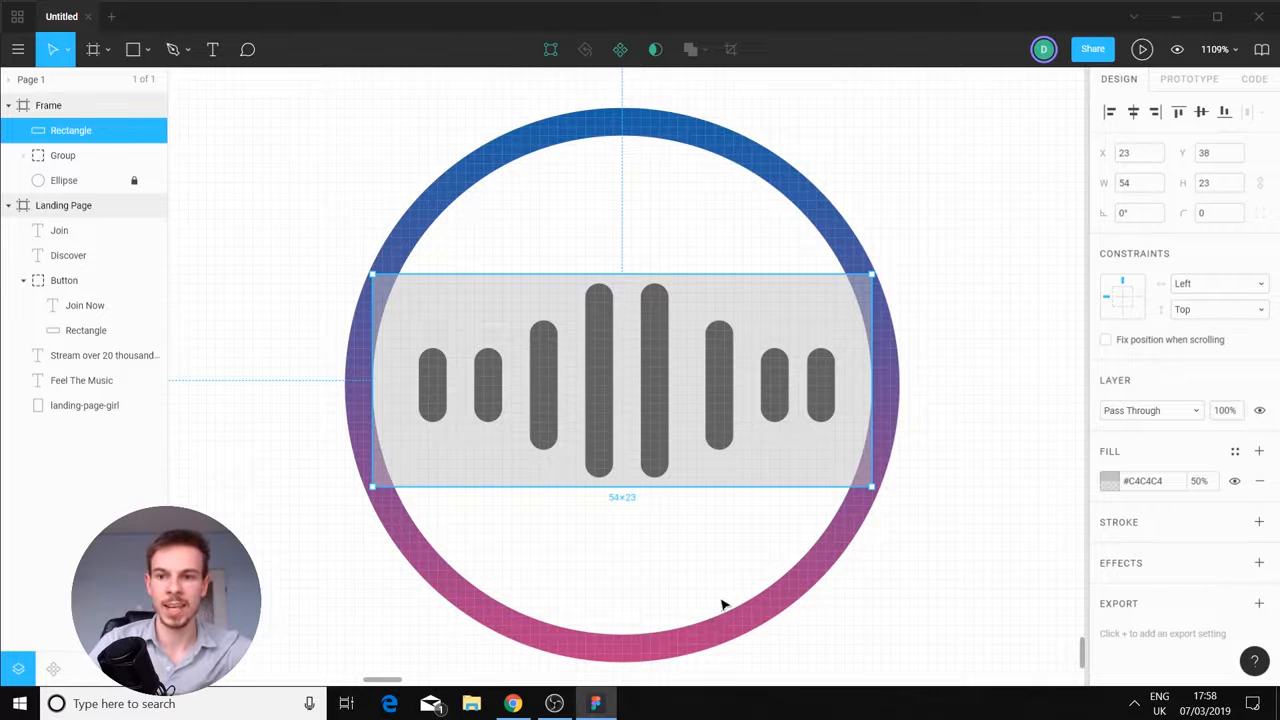
Set the fill opacity of the rectangle covering the sound bars to 100%
{"action": "left_click", "coordinate": [1118, 482]}
{"action": "left_click", "coordinate": [1205, 481]}
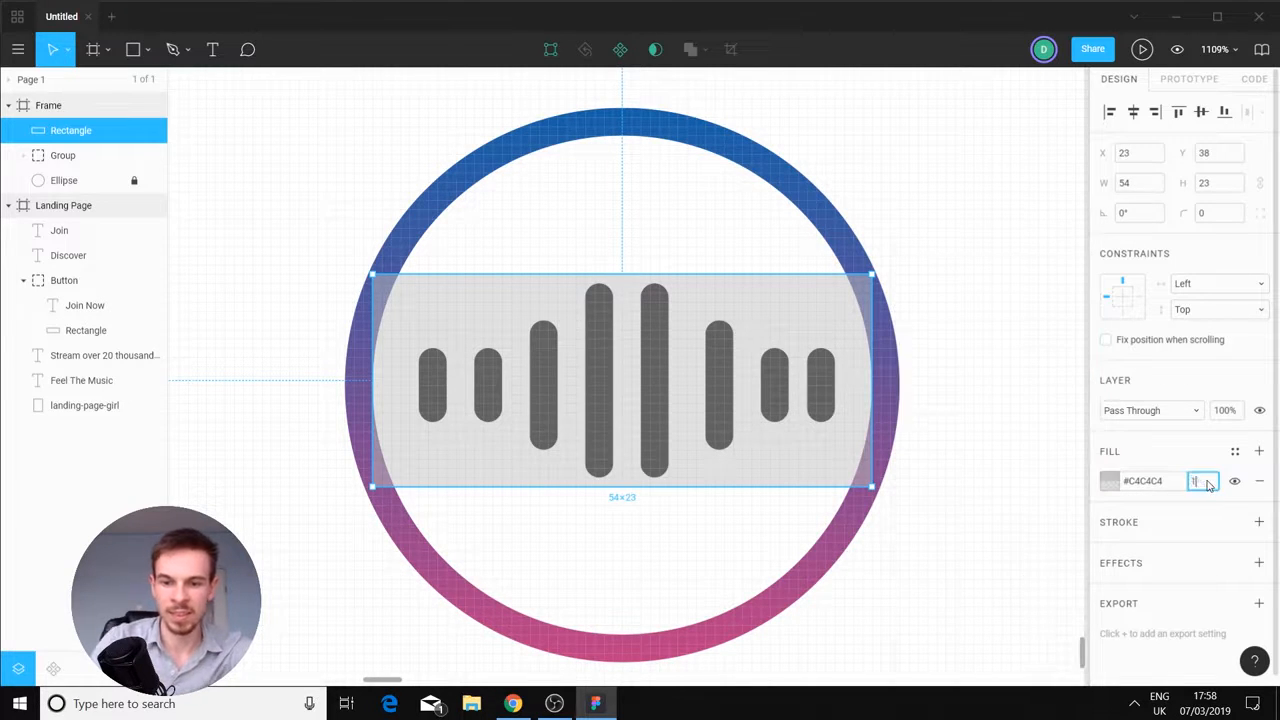
{"action": "type", "text": "100"}
{"action": "key", "text": "Return"}
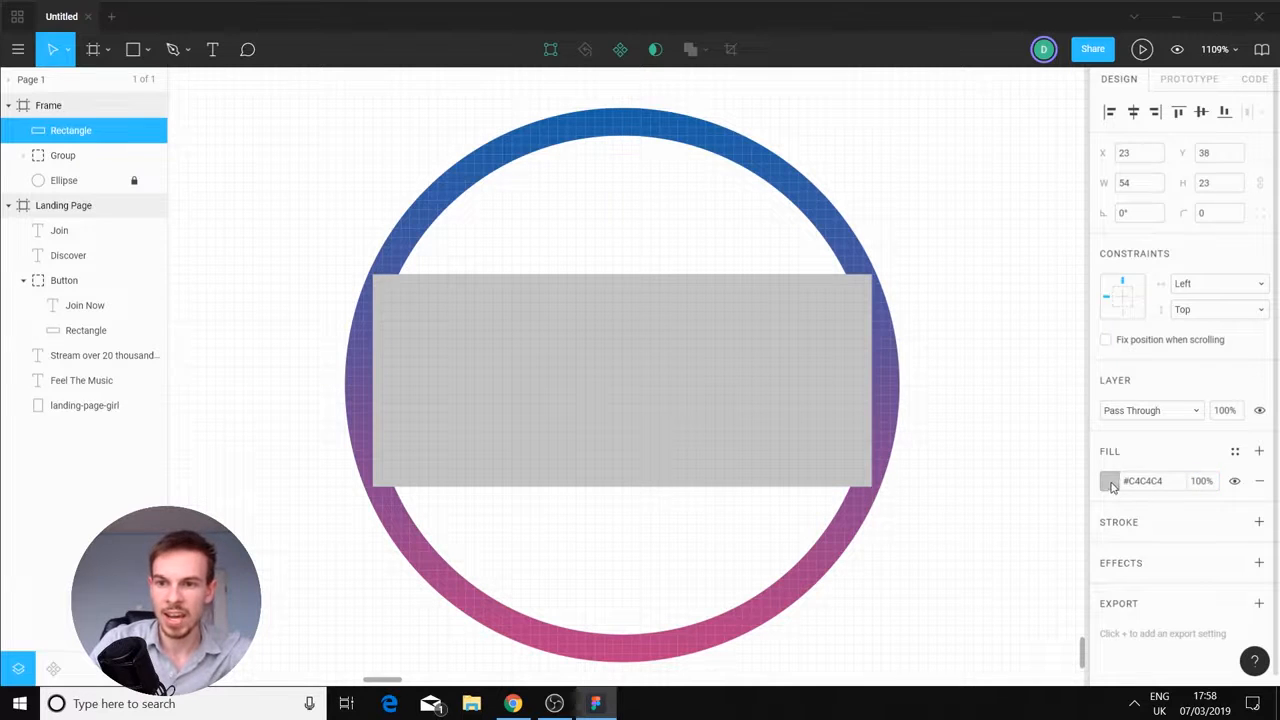
Change the rectangle's fill to a linear gradient and set its first stop to the document blue #1762A7
{"action": "left_click", "coordinate": [1110, 483]}
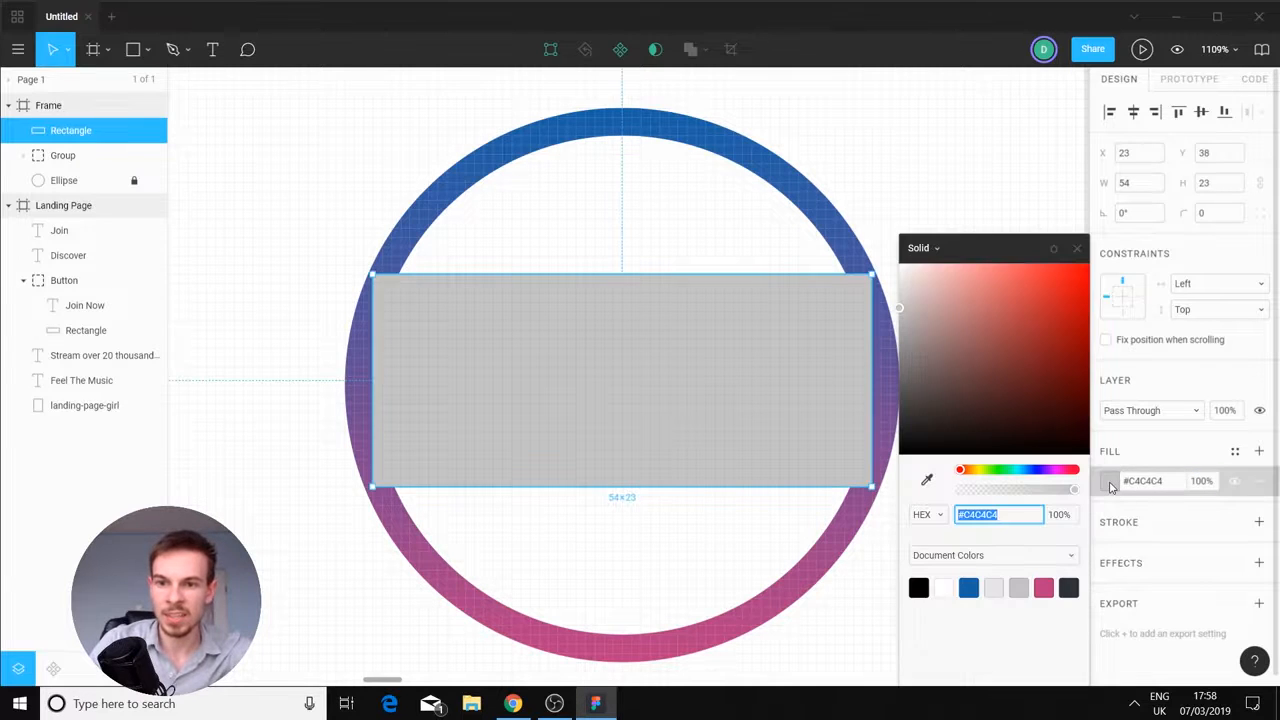
{"action": "left_click", "coordinate": [937, 247]}
{"action": "left_click", "coordinate": [927, 267]}
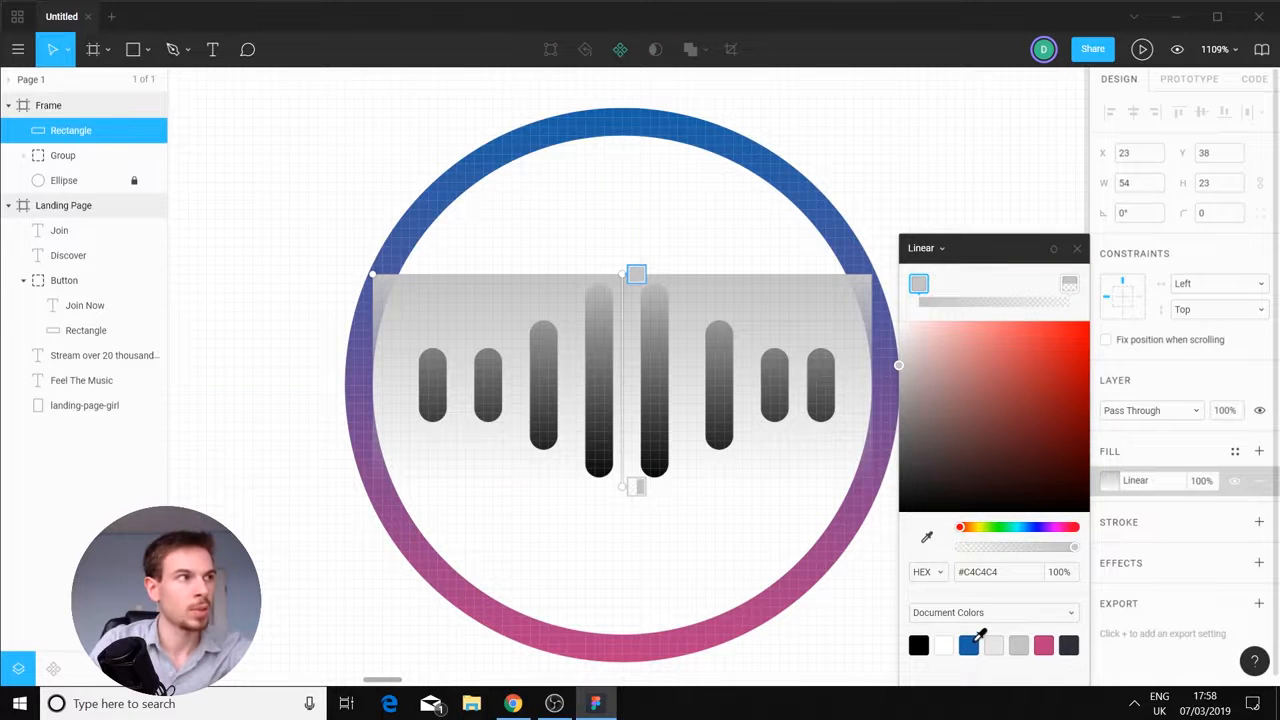
{"action": "left_click", "coordinate": [970, 645]}
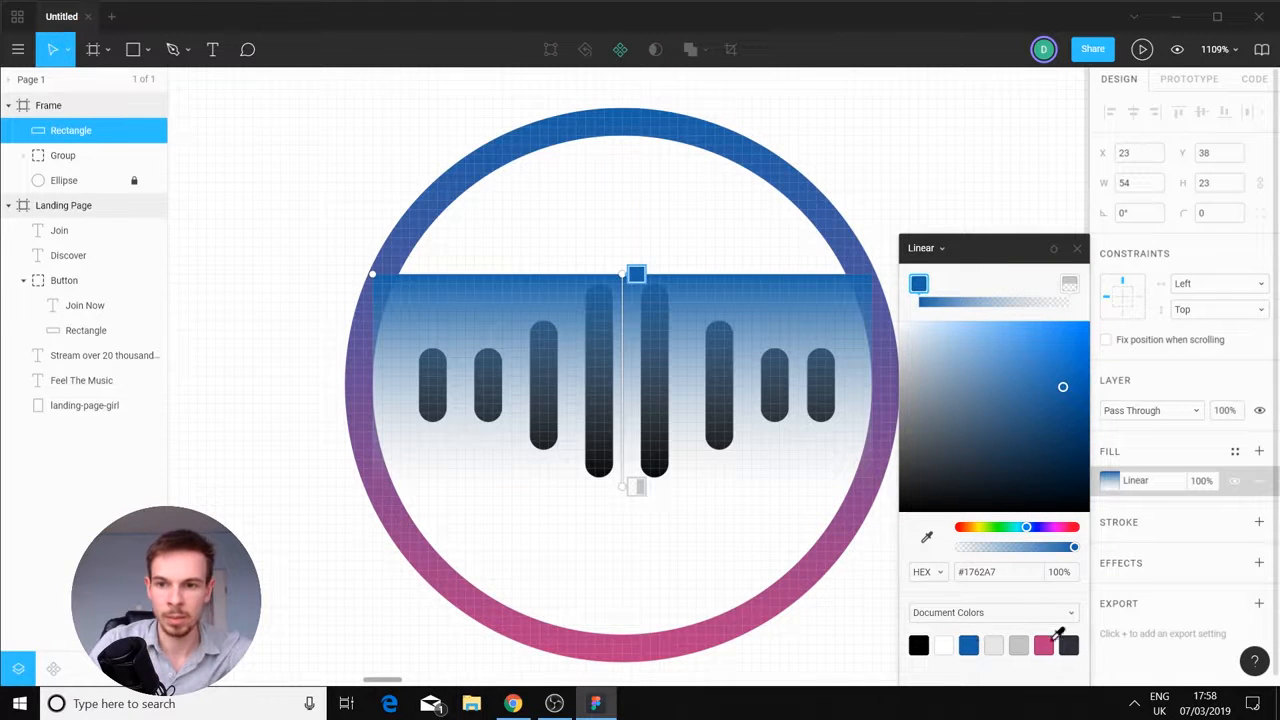
Set the gradient's second stop to 100% opacity and the document pink #BC3A80
{"action": "left_click", "coordinate": [1070, 284]}
{"action": "left_click", "coordinate": [1064, 575]}
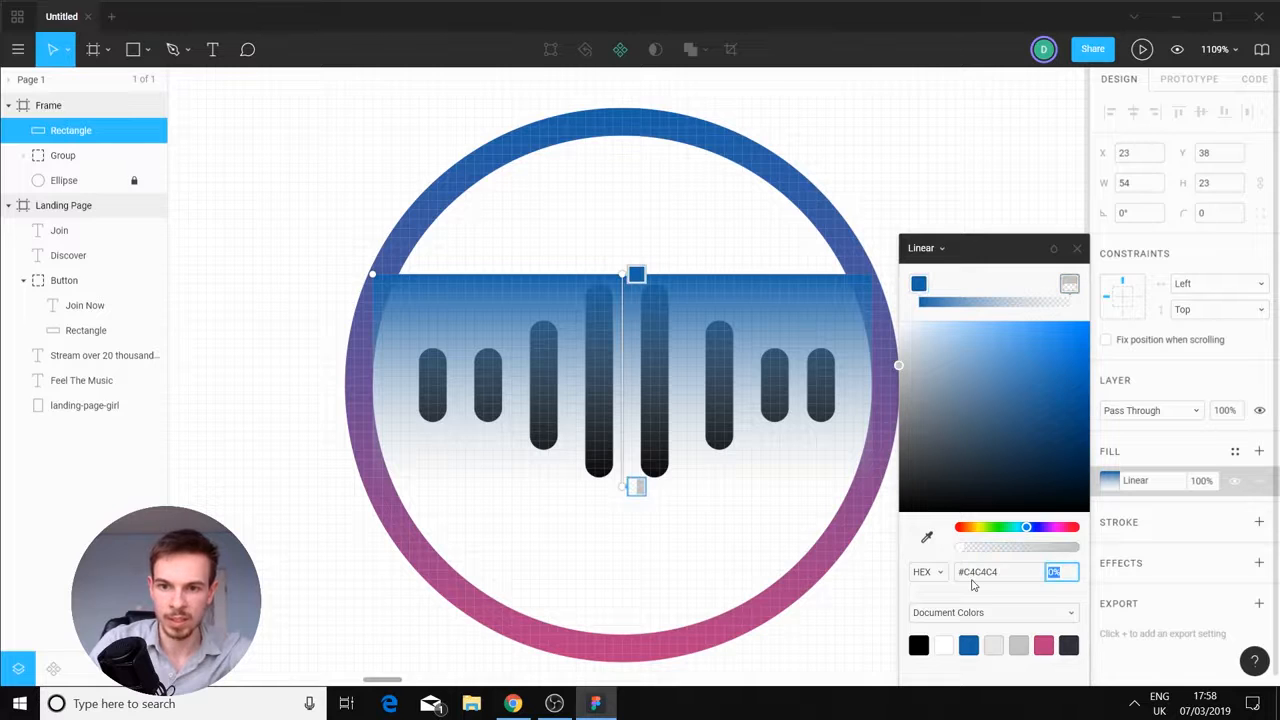
{"action": "type", "text": "100"}
{"action": "key", "text": "Return"}
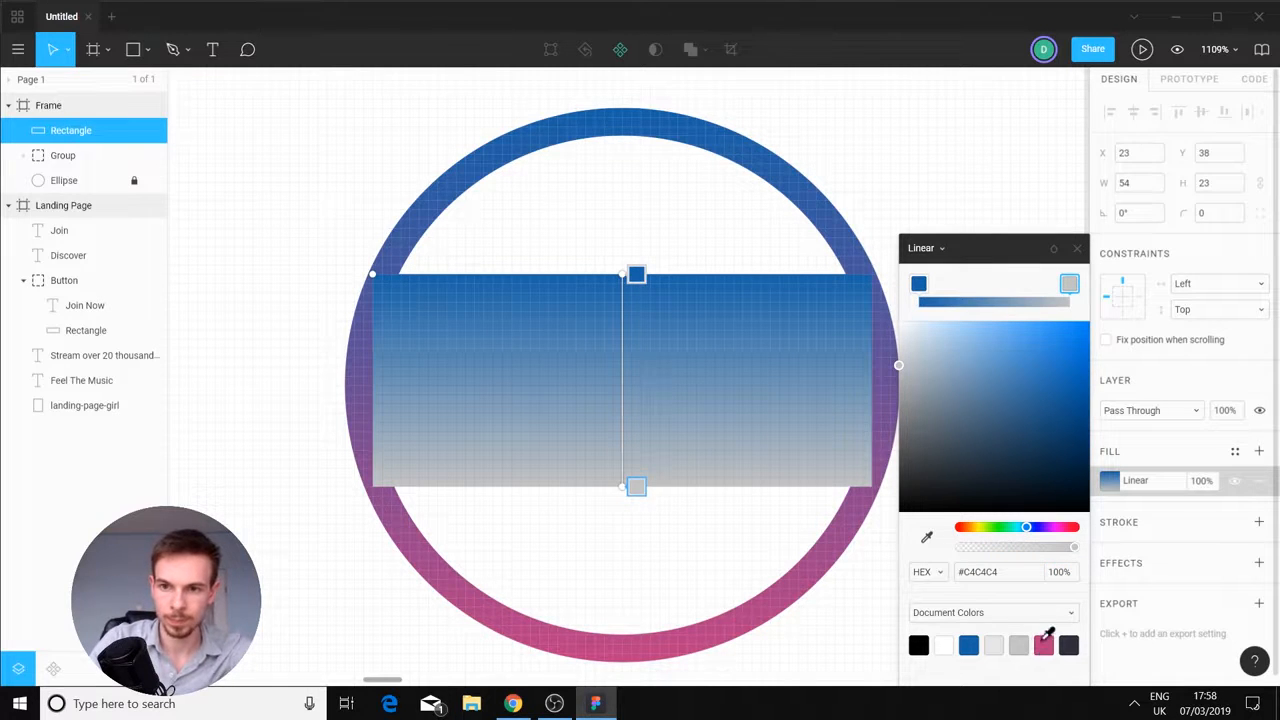
{"action": "left_click", "coordinate": [1046, 643]}
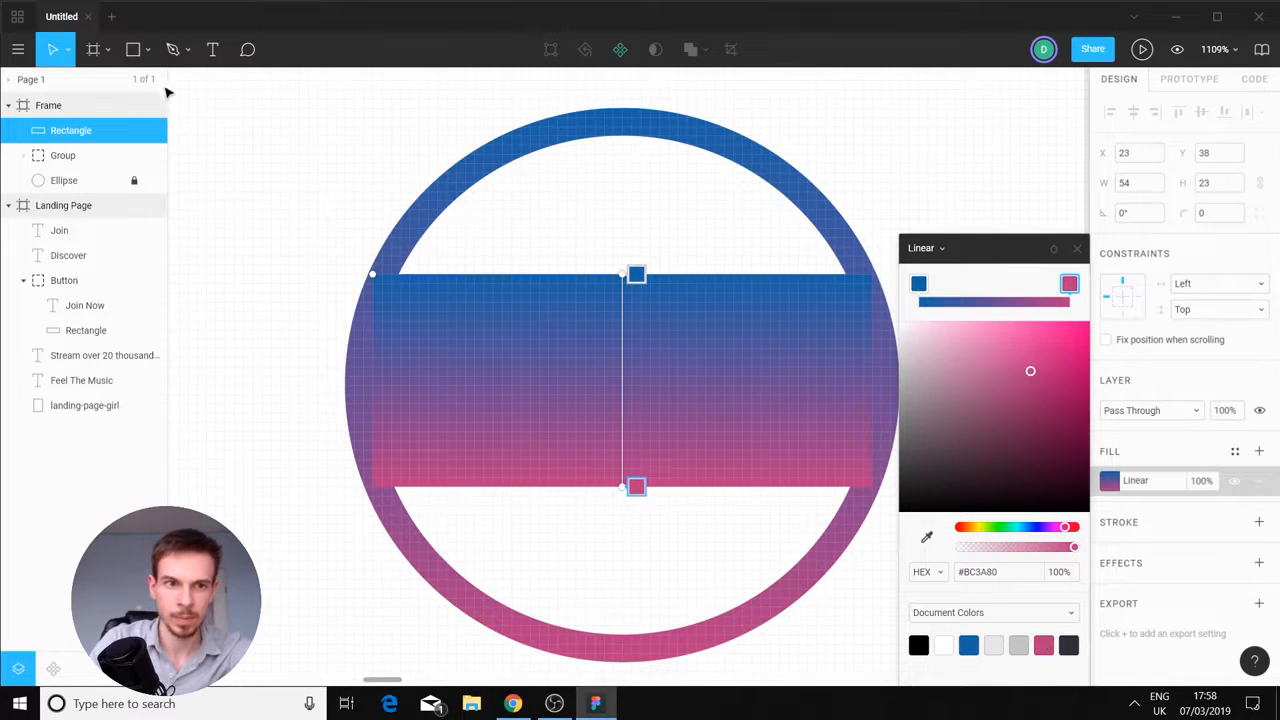
{"action": "key", "text": "Escape"}
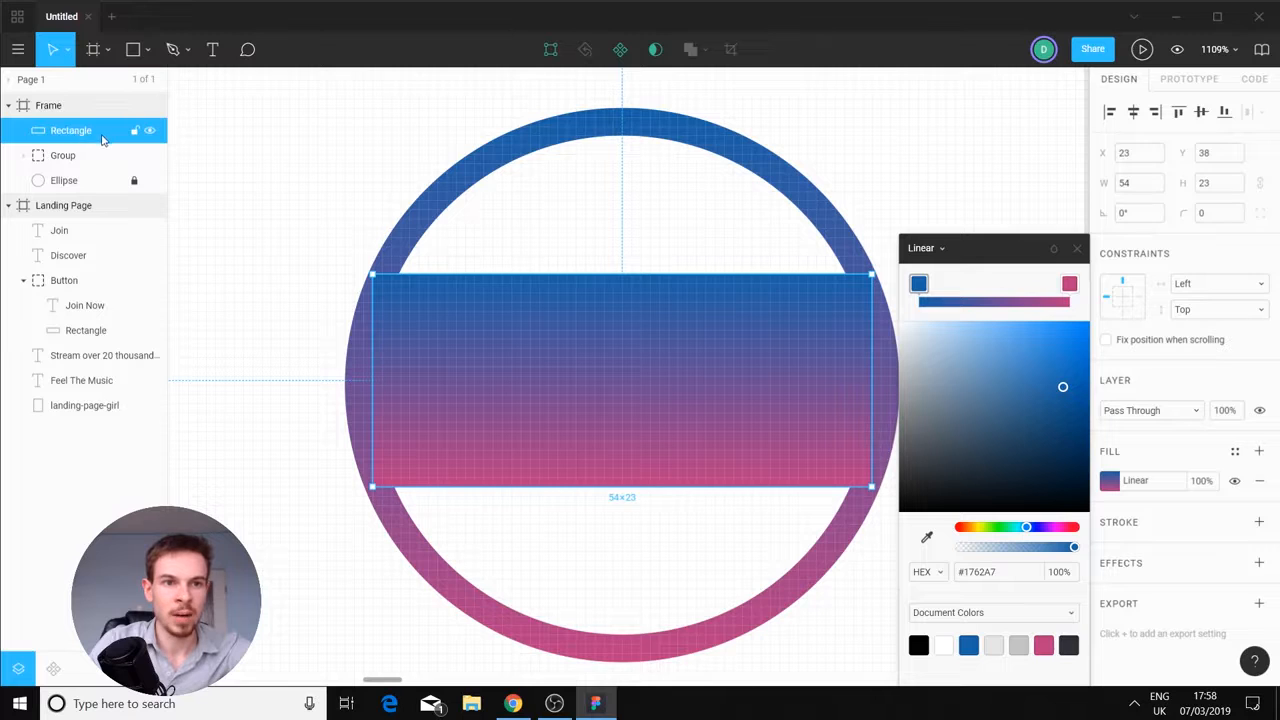
{"action": "left_click", "coordinate": [86, 160]}
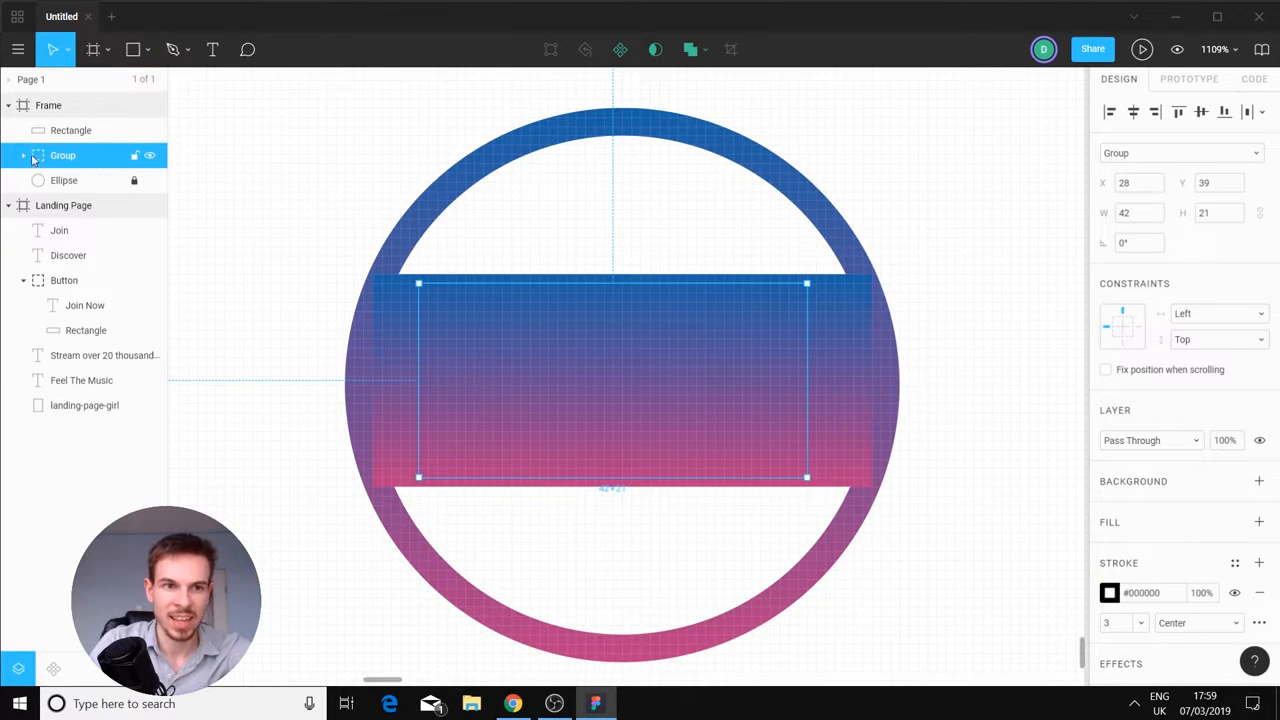
{"action": "left_click", "coordinate": [655, 52]}
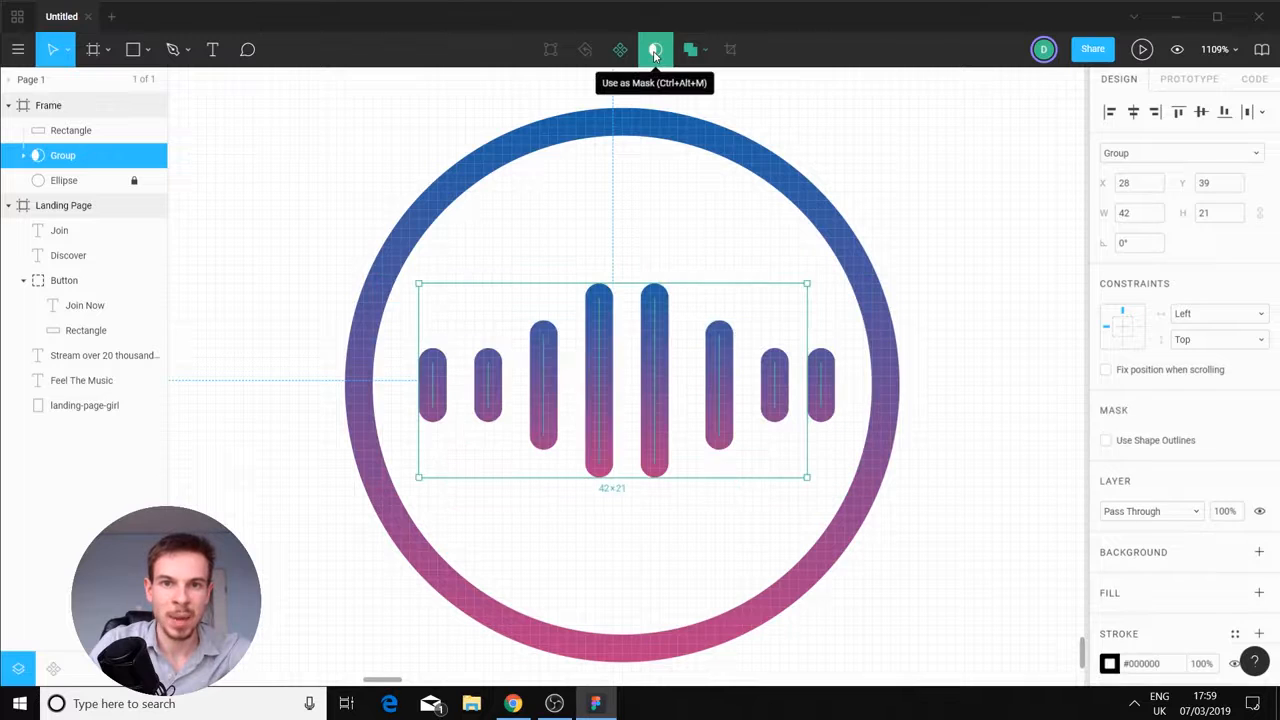
{"action": "key", "text": "ctrl+z"}
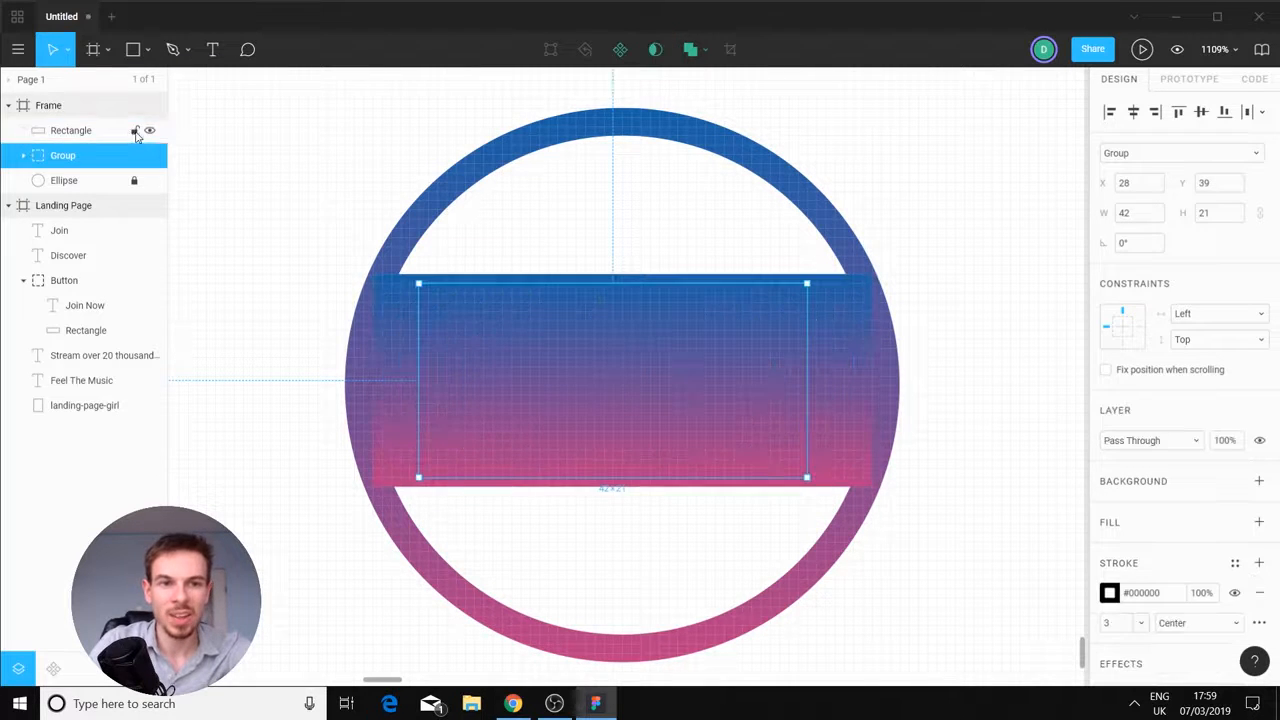
Use the group of lines as a mask so the gradient rectangle only fills the bars
{"action": "left_click", "coordinate": [75, 130]}
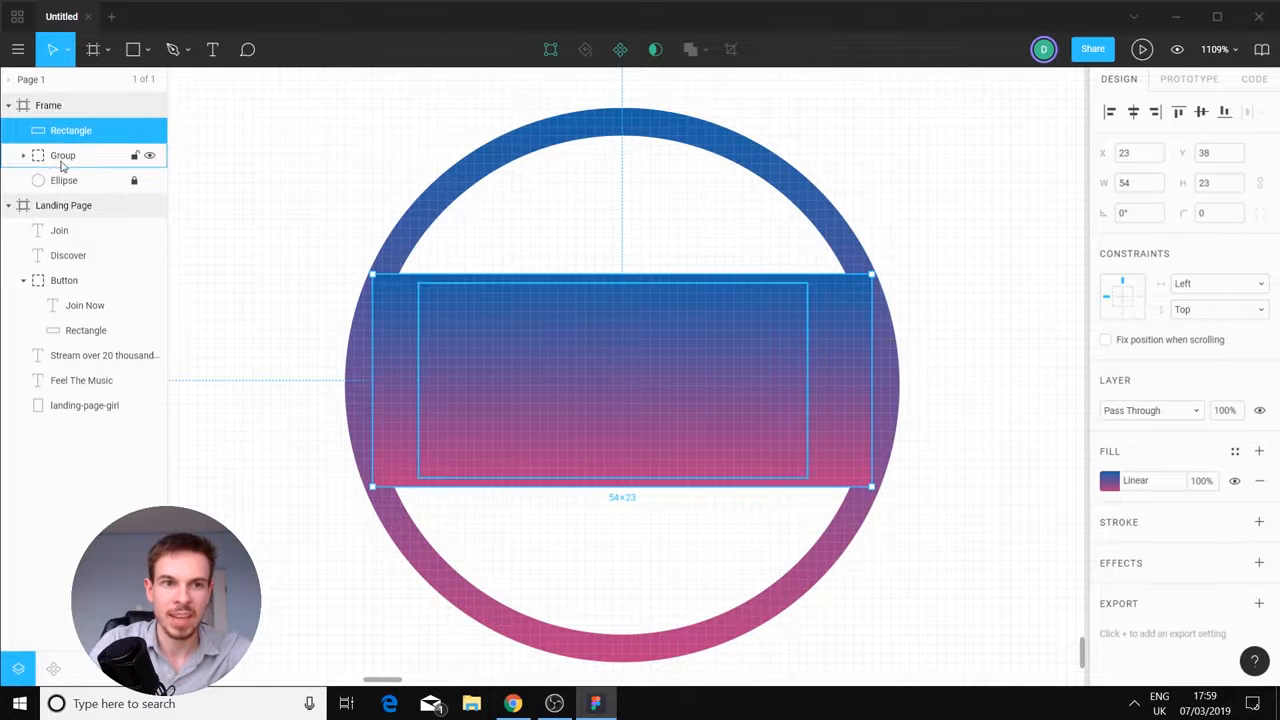
{"action": "left_click", "coordinate": [105, 158]}
{"action": "left_click", "coordinate": [24, 157]}
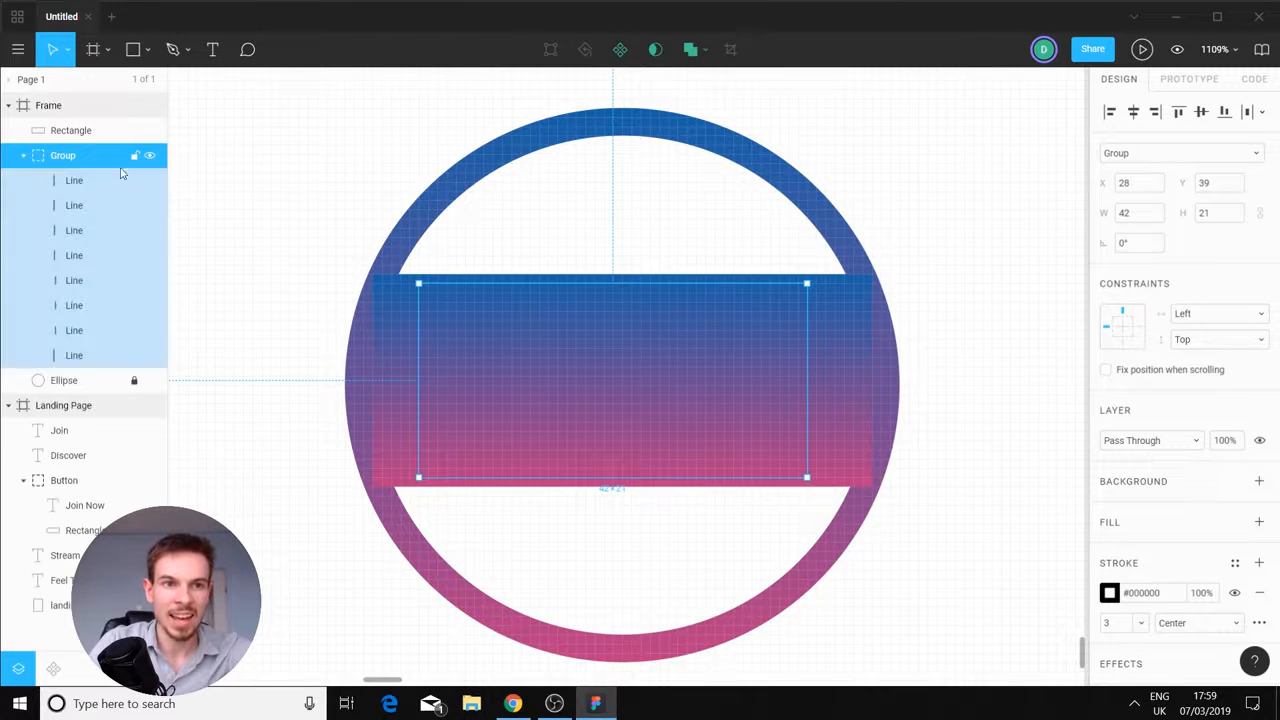
{"action": "left_click", "coordinate": [22, 157]}
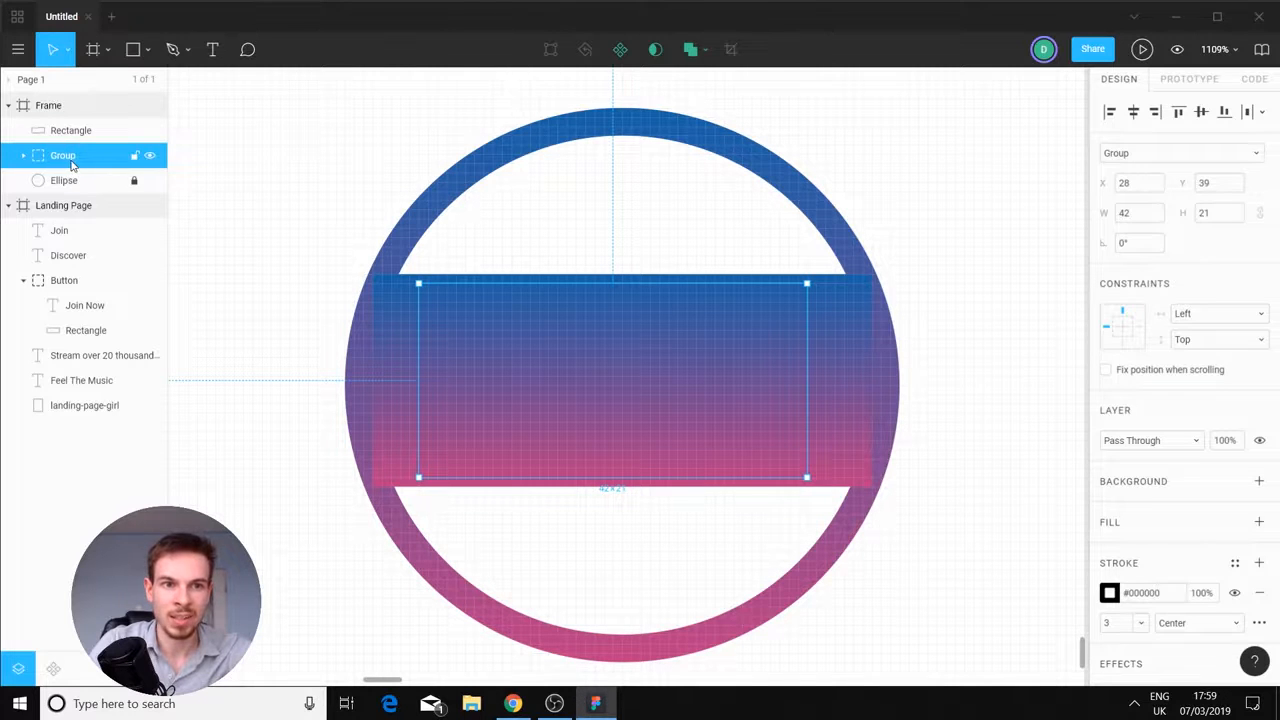
{"action": "left_click", "coordinate": [657, 52]}
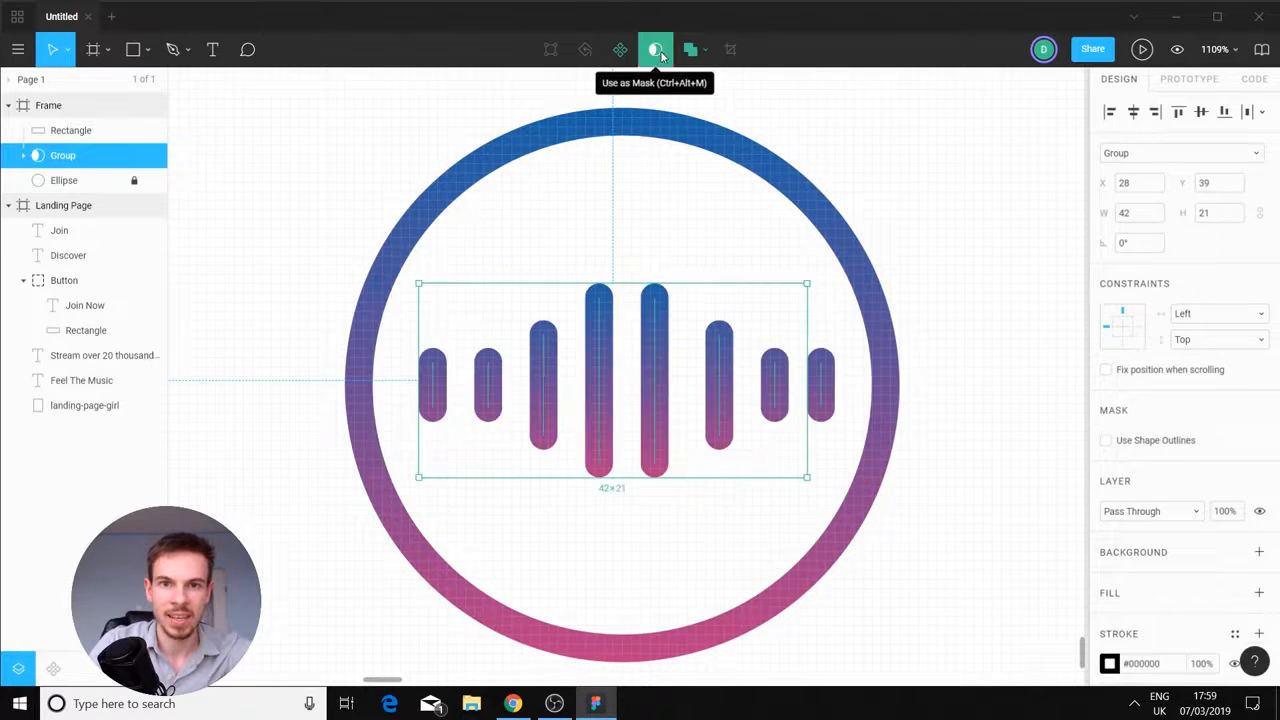
{"action": "left_click", "coordinate": [1014, 466]}
Group the rectangle, the masking line group and the ellipse, and name the new group Logo
{"action": "scroll", "coordinate": [995, 440], "scroll_direction": "down", "scroll_amount": 5}
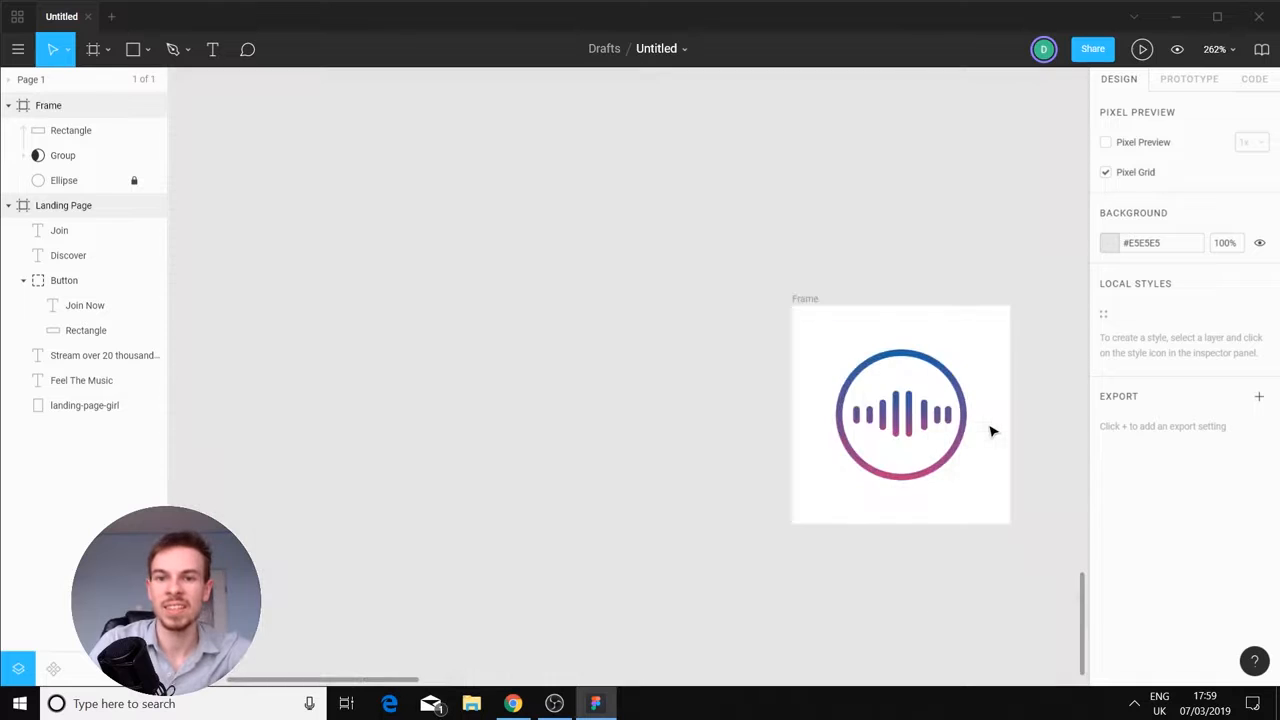
{"action": "scroll", "coordinate": [990, 431], "scroll_direction": "up", "scroll_amount": 3}
{"action": "key", "text": "space"}
{"action": "left_click_drag", "start_coordinate": [955, 319], "coordinate": [877, 287]}
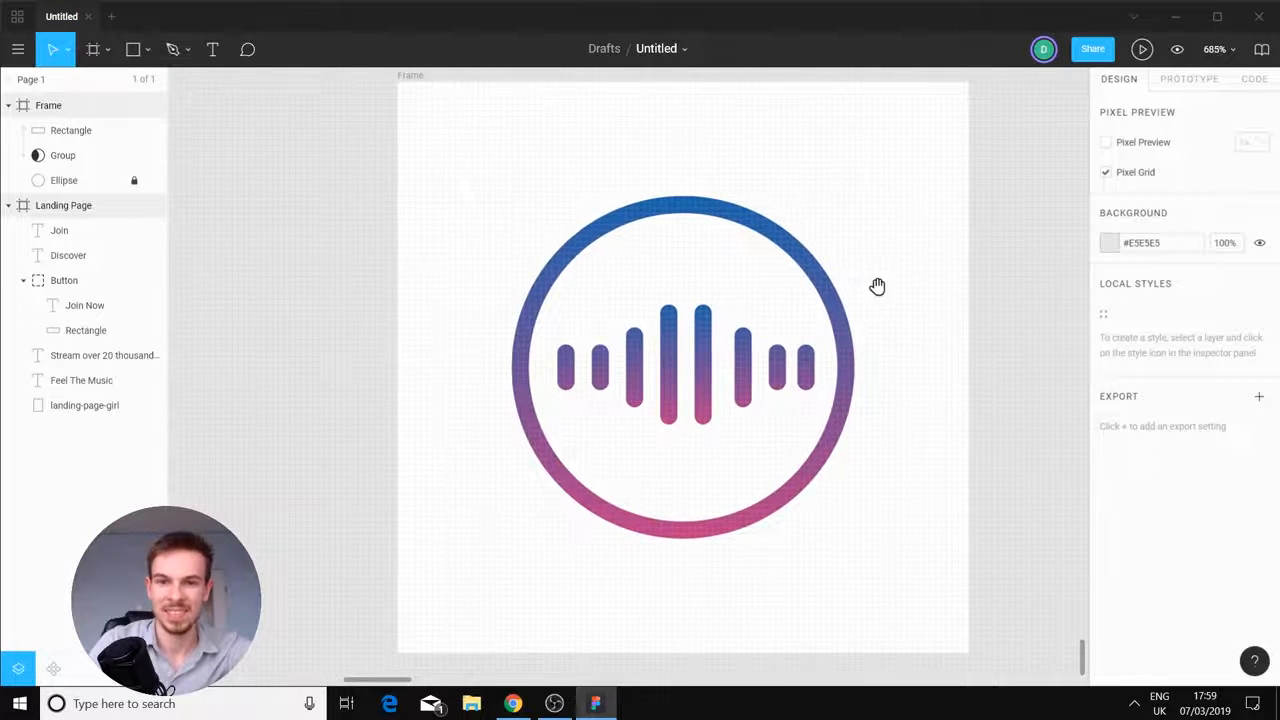
{"action": "left_click", "coordinate": [148, 131]}
{"action": "left_click", "coordinate": [79, 153]}
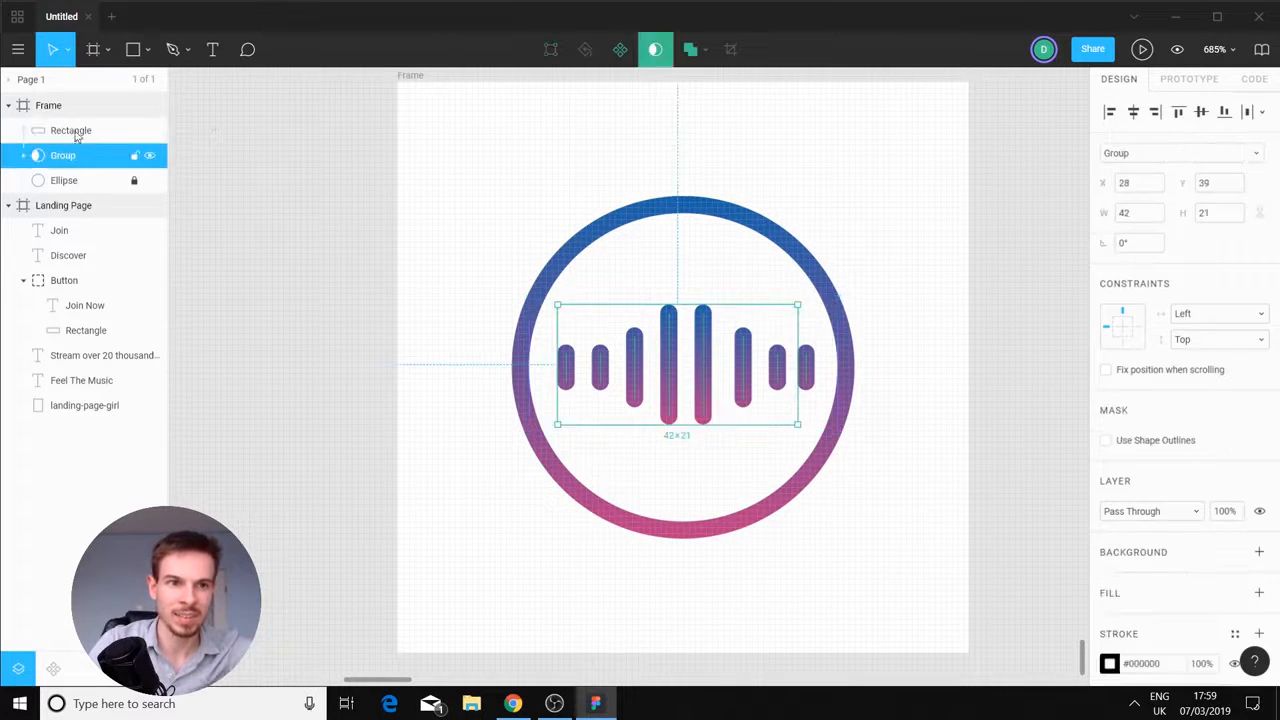
{"action": "left_click", "coordinate": [76, 133]}
{"action": "left_click", "coordinate": [69, 155], "text": "shift"}
{"action": "left_click", "coordinate": [72, 184], "text": "shift"}
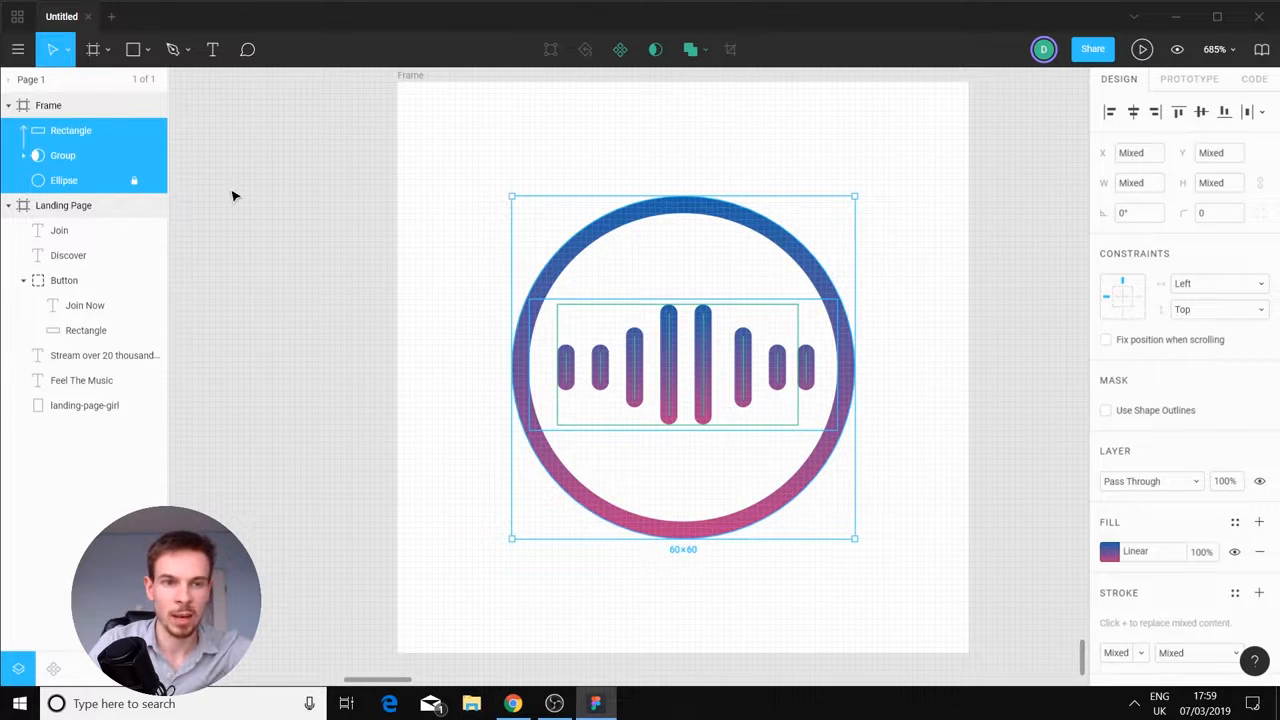
{"action": "key", "text": "ctrl+g"}
{"action": "key", "text": "ctrl+r"}
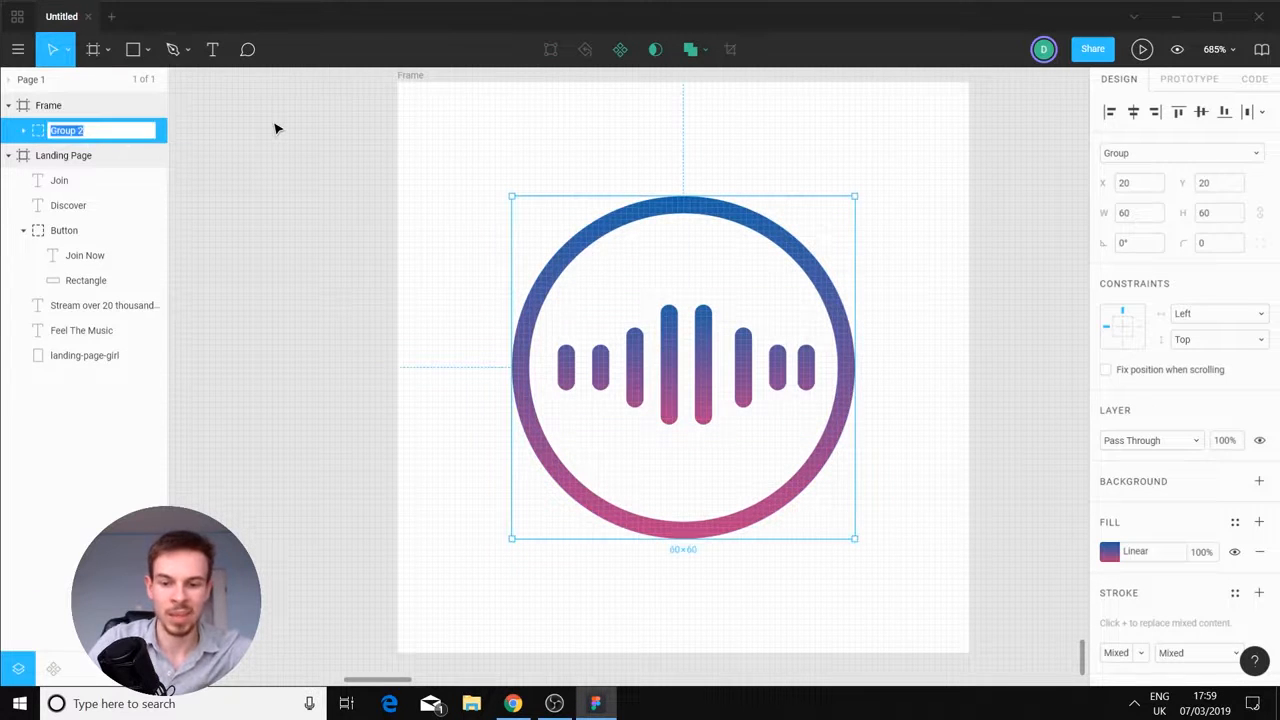
{"action": "type", "text": "Logo"}
{"action": "key", "text": "Return"}
Move the Logo group into the Landing Page frame's upper-left corner, at about X 82, Y 44
{"action": "scroll", "coordinate": [466, 302], "scroll_direction": "down", "scroll_amount": 4}
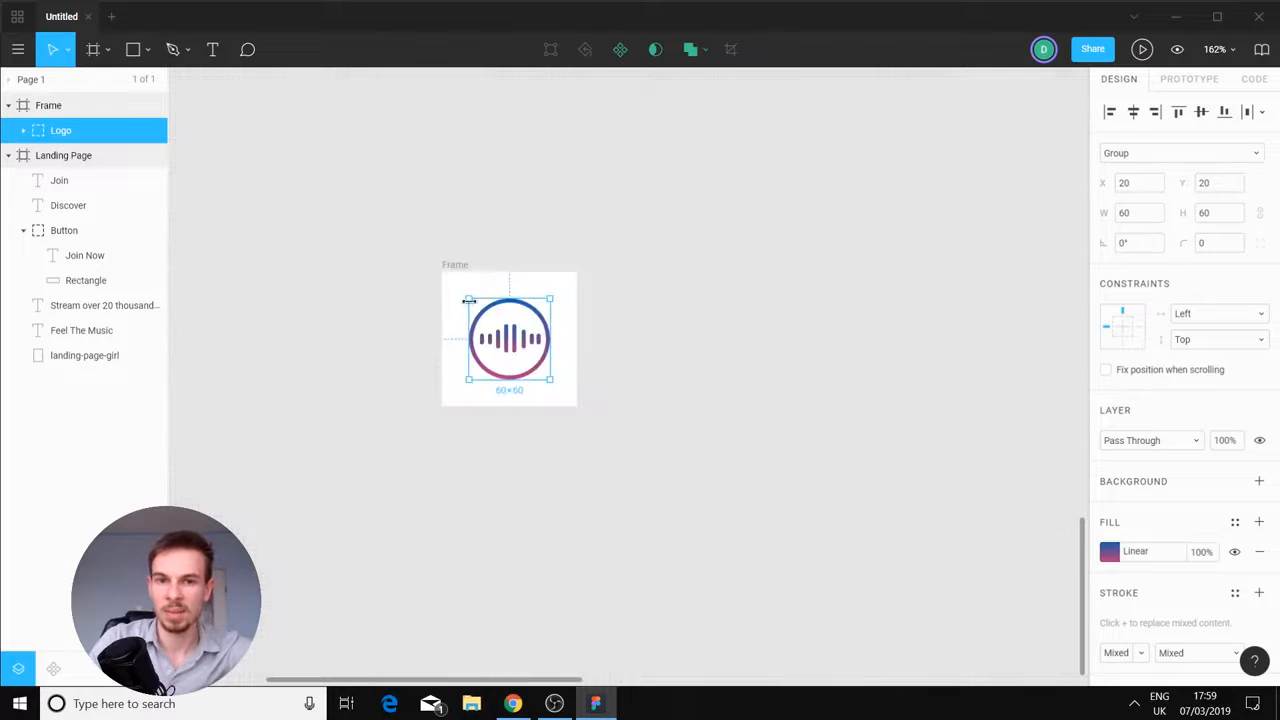
{"action": "left_click_drag", "start_coordinate": [529, 257], "coordinate": [572, 332]}
{"action": "left_click_drag", "start_coordinate": [545, 390], "coordinate": [258, 250]}
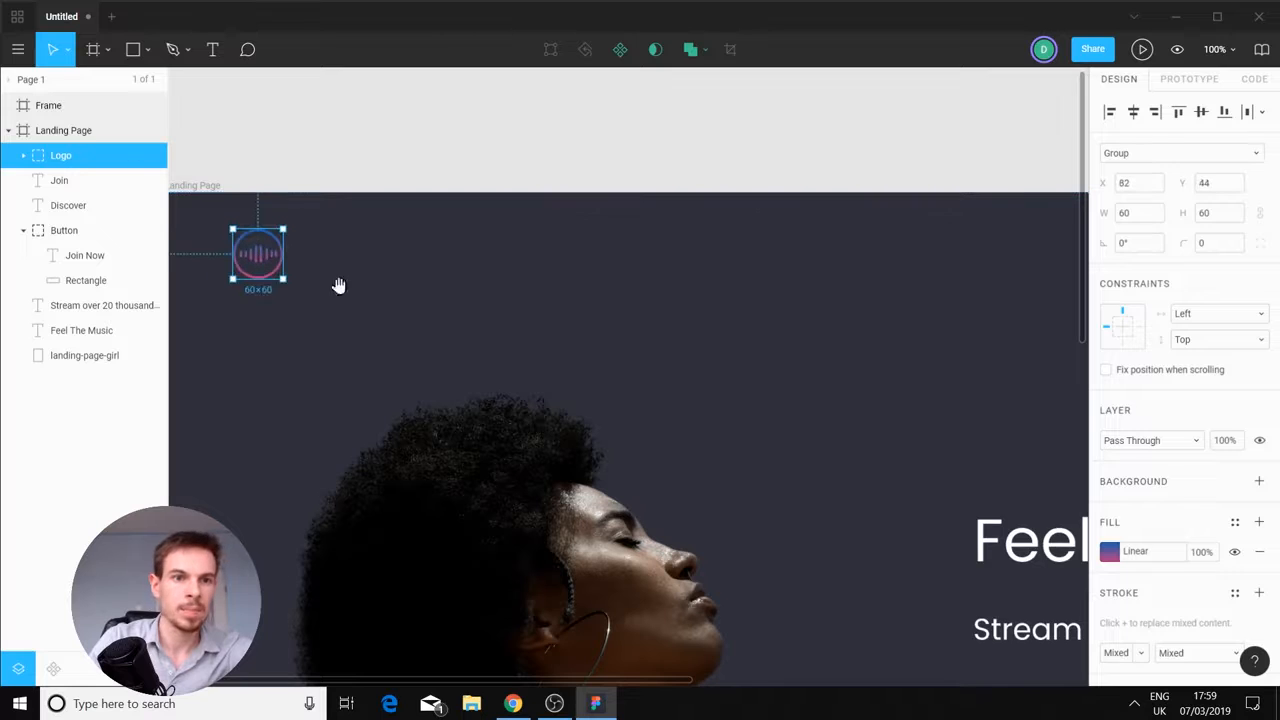
{"action": "left_click_drag", "start_coordinate": [337, 286], "coordinate": [557, 277]}
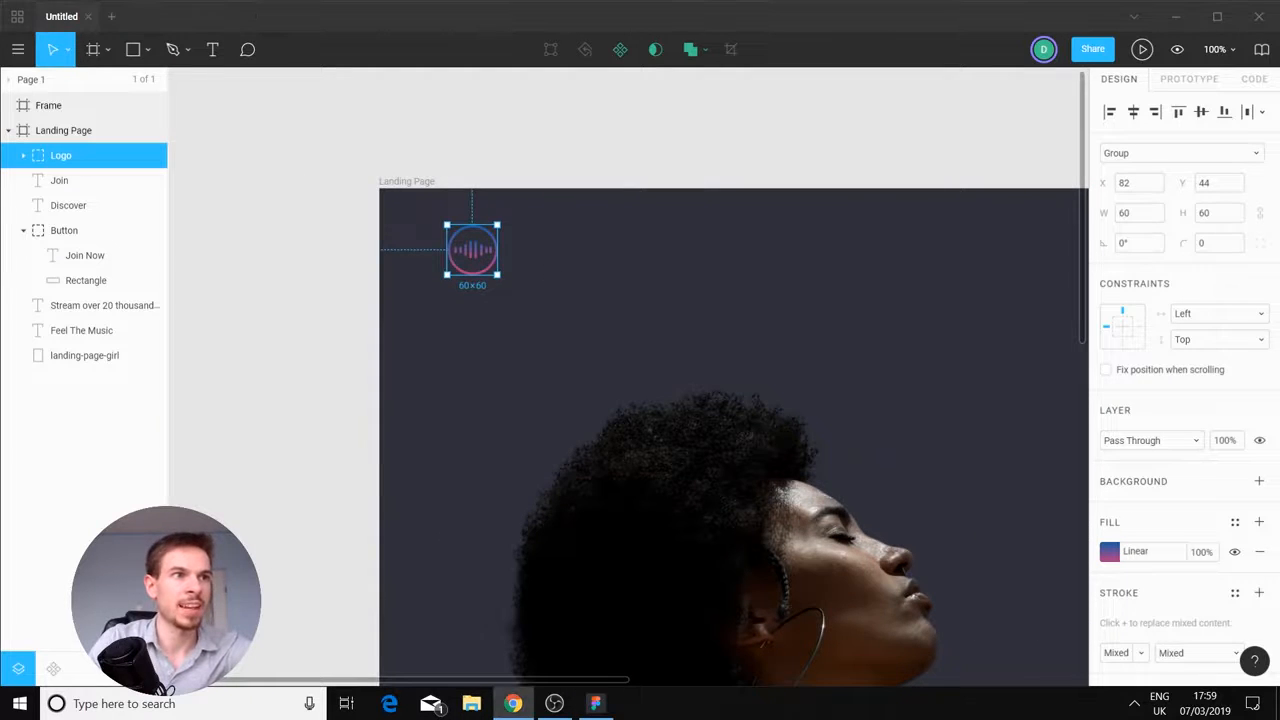
{"action": "left_click", "coordinate": [560, 287]}
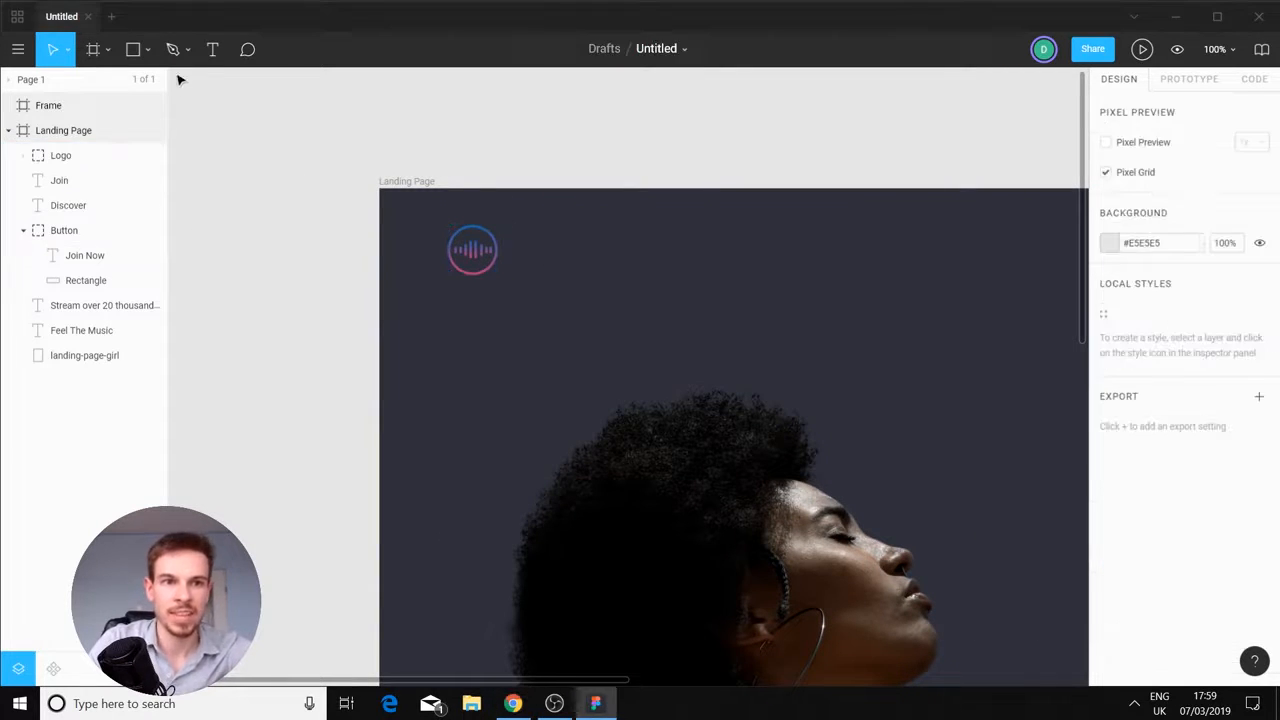
Add a text box about 271 × 53 directly right of the logo, containing "Soundwave"
{"action": "left_click", "coordinate": [212, 49]}
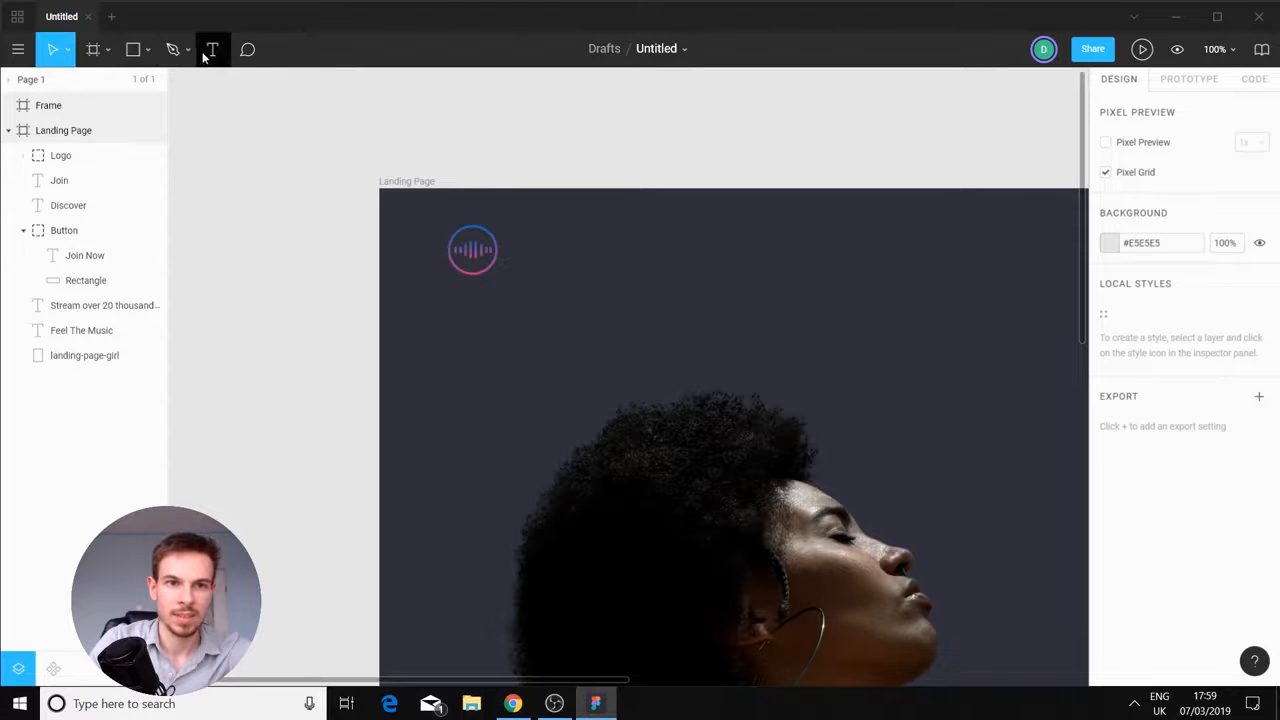
{"action": "left_click_drag", "start_coordinate": [506, 231], "coordinate": [734, 278]}
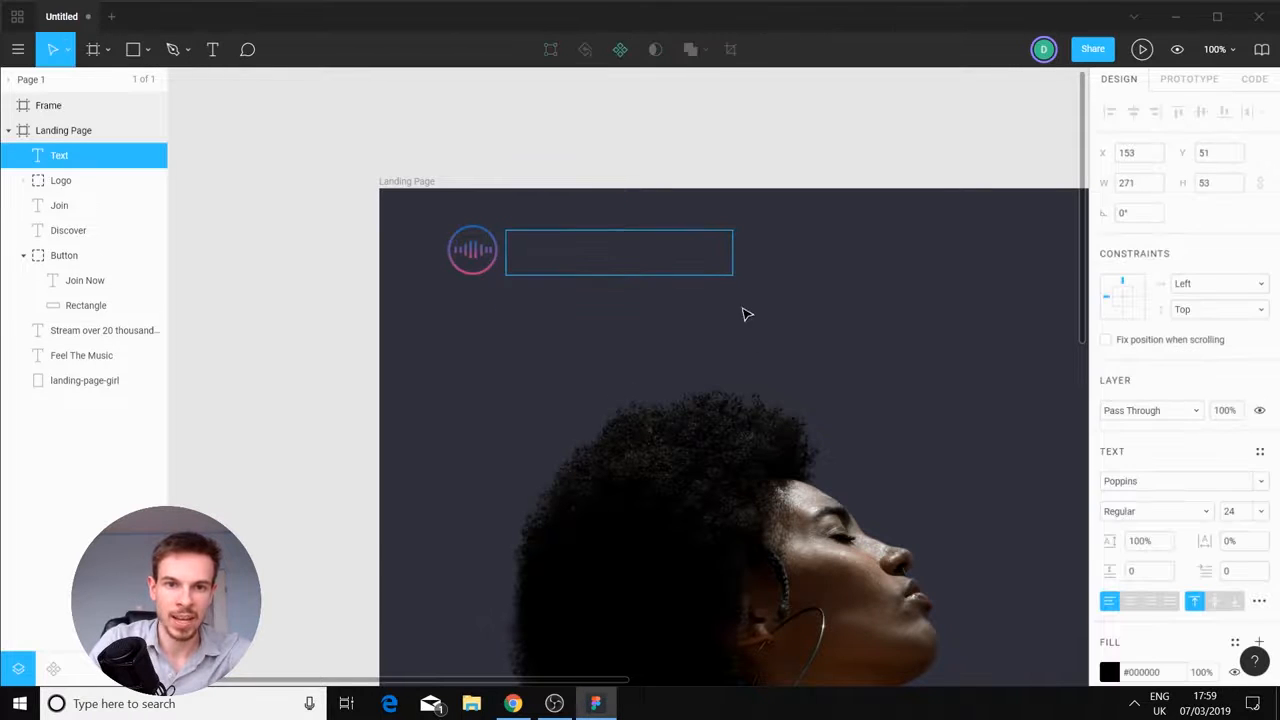
{"action": "type", "text": "S"}
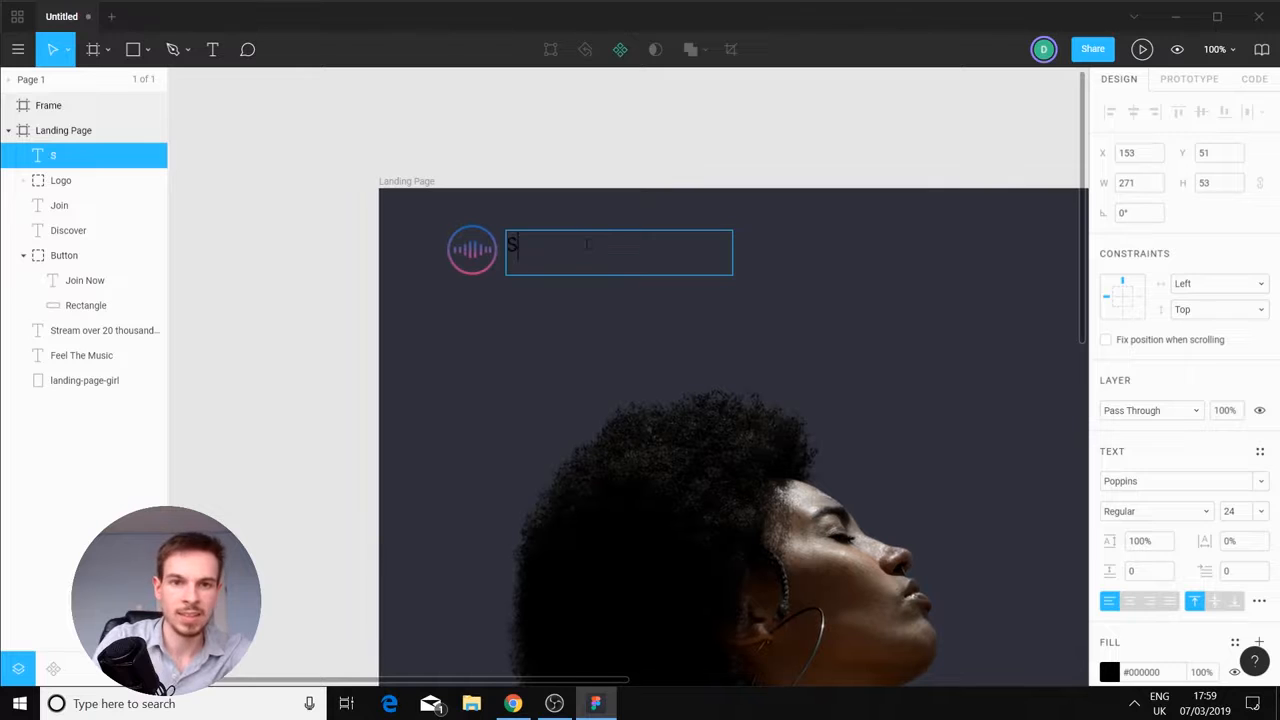
{"action": "type", "text": "oundwave"}
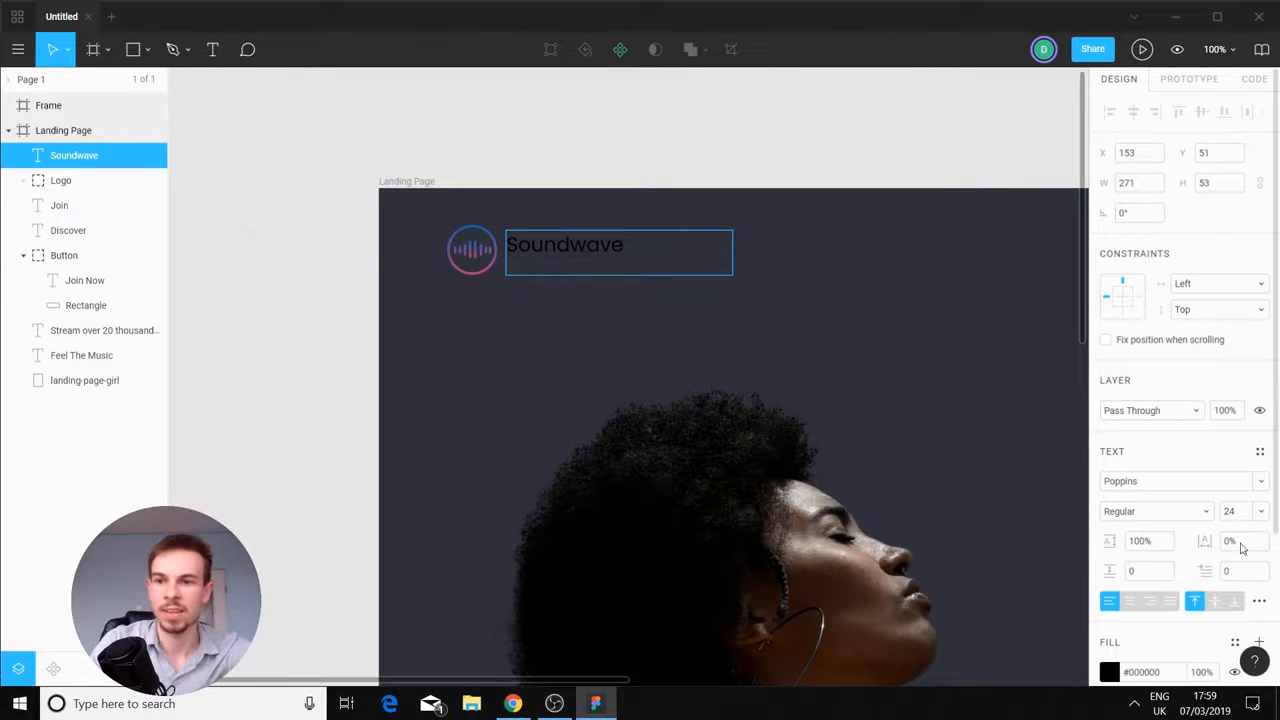
Set the font size of the whole "Soundwave" text to 30
{"action": "key", "text": "ctrl+a"}
{"action": "left_click", "coordinate": [1262, 510]}
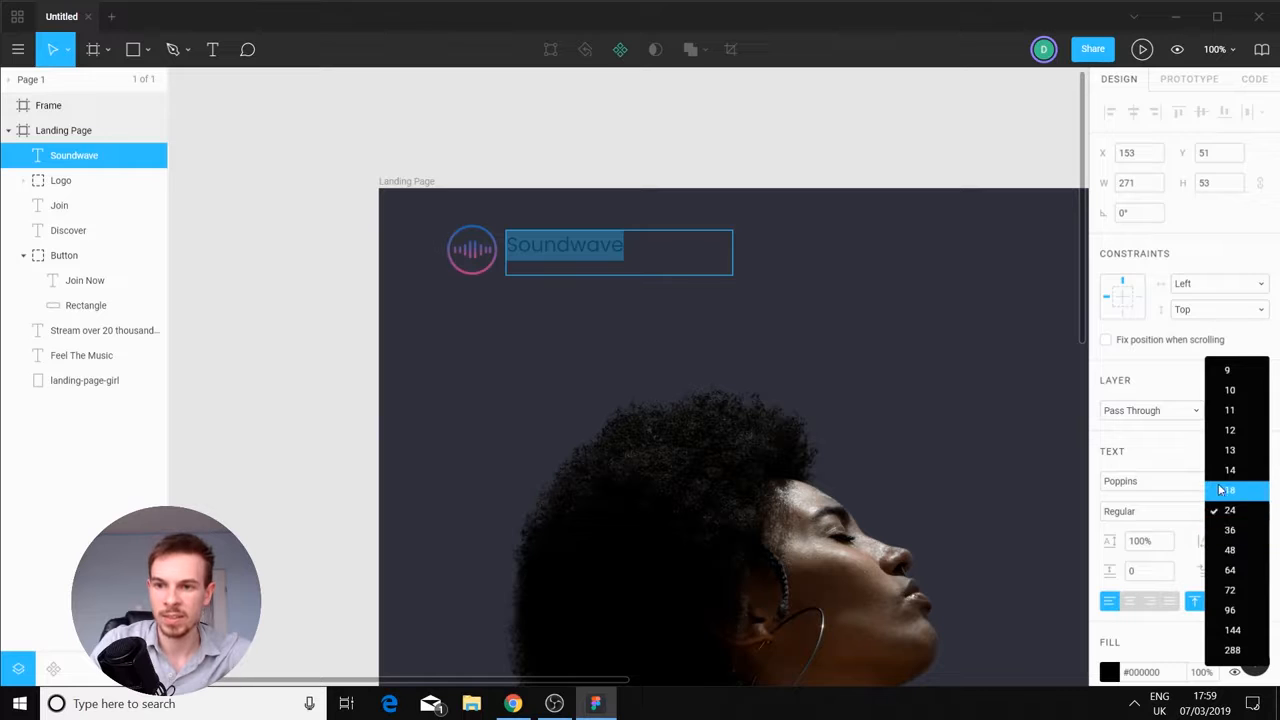
{"action": "type", "text": "30"}
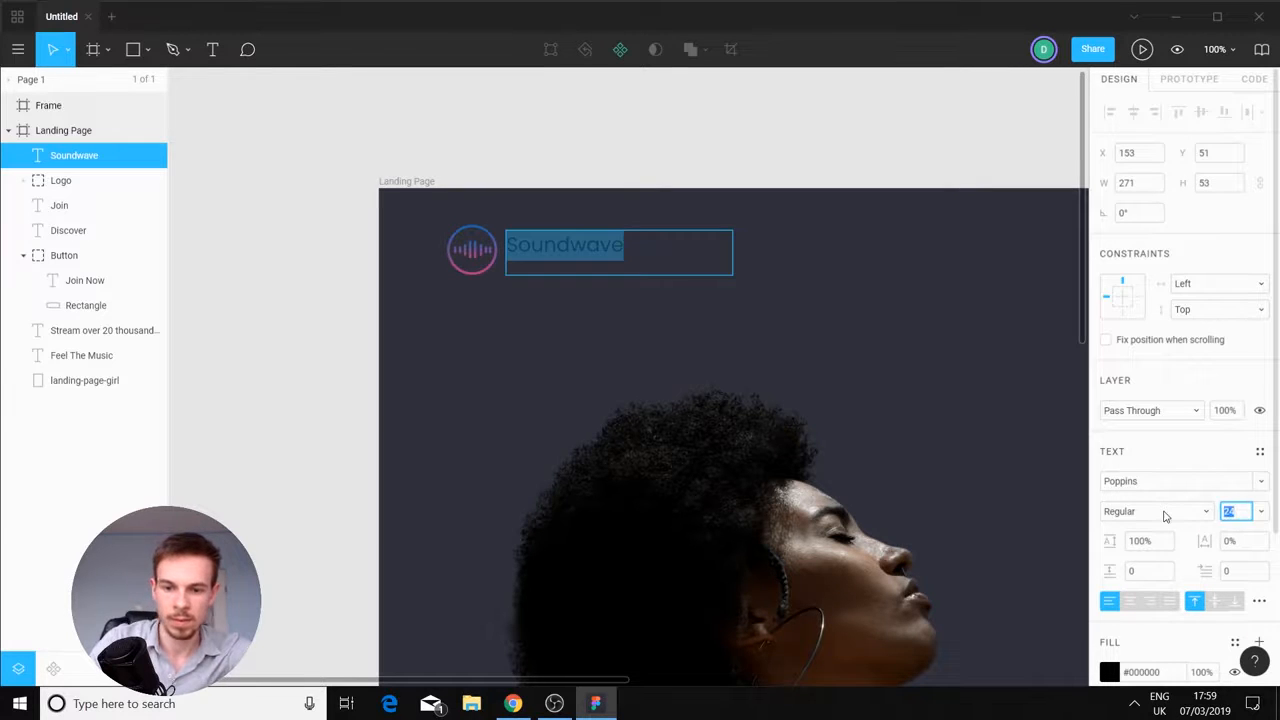
{"action": "key", "text": "Return"}
Change the "Soundwave" text's fill colour to white #FFFFFF
{"action": "left_click", "coordinate": [1109, 672]}
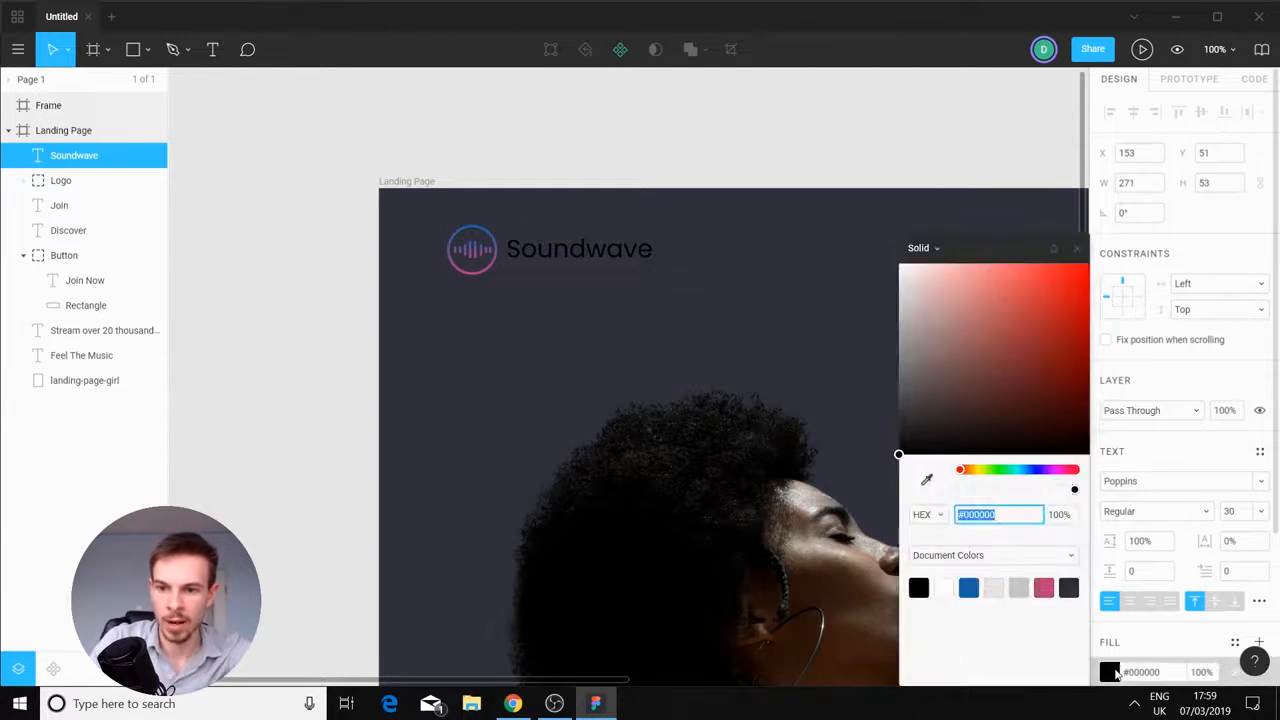
{"action": "type", "text": "#B39E9E"}
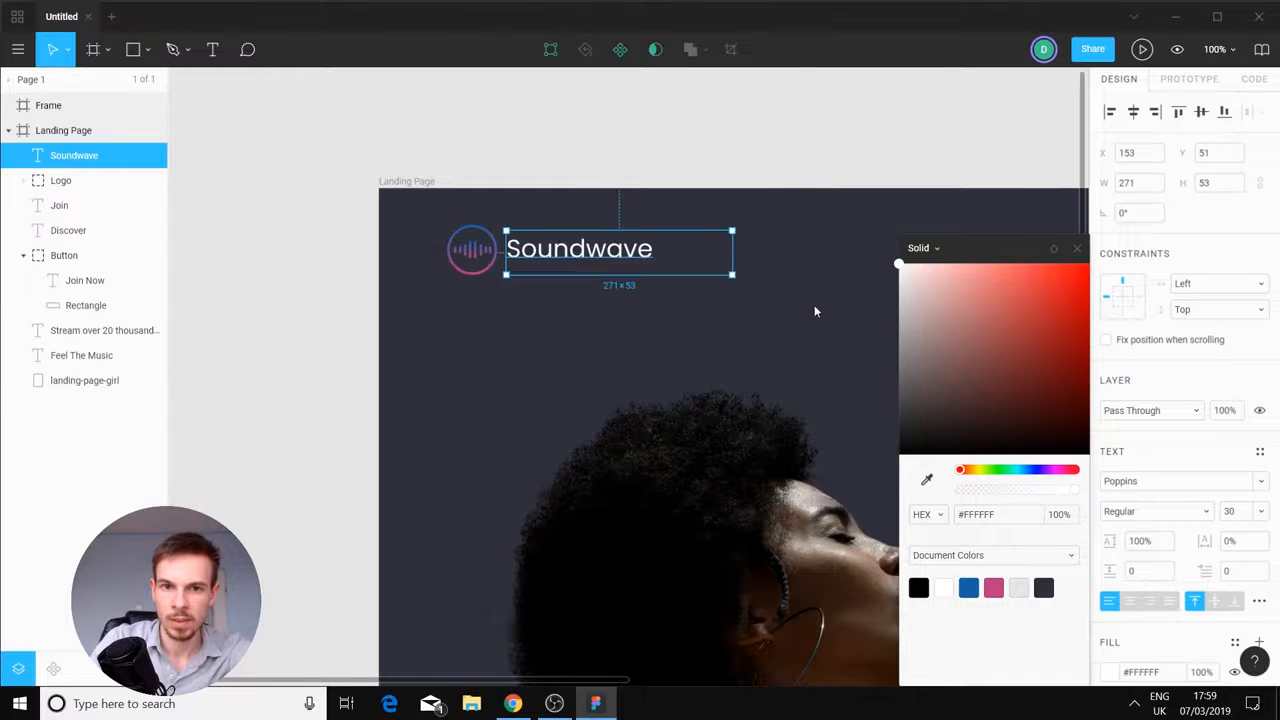
{"action": "left_click", "coordinate": [814, 309]}
Delete the stray 100 × 100 "Frame" layer that lies outside the Landing Page frame
{"action": "left_click_drag", "start_coordinate": [877, 298], "coordinate": [752, 296]}
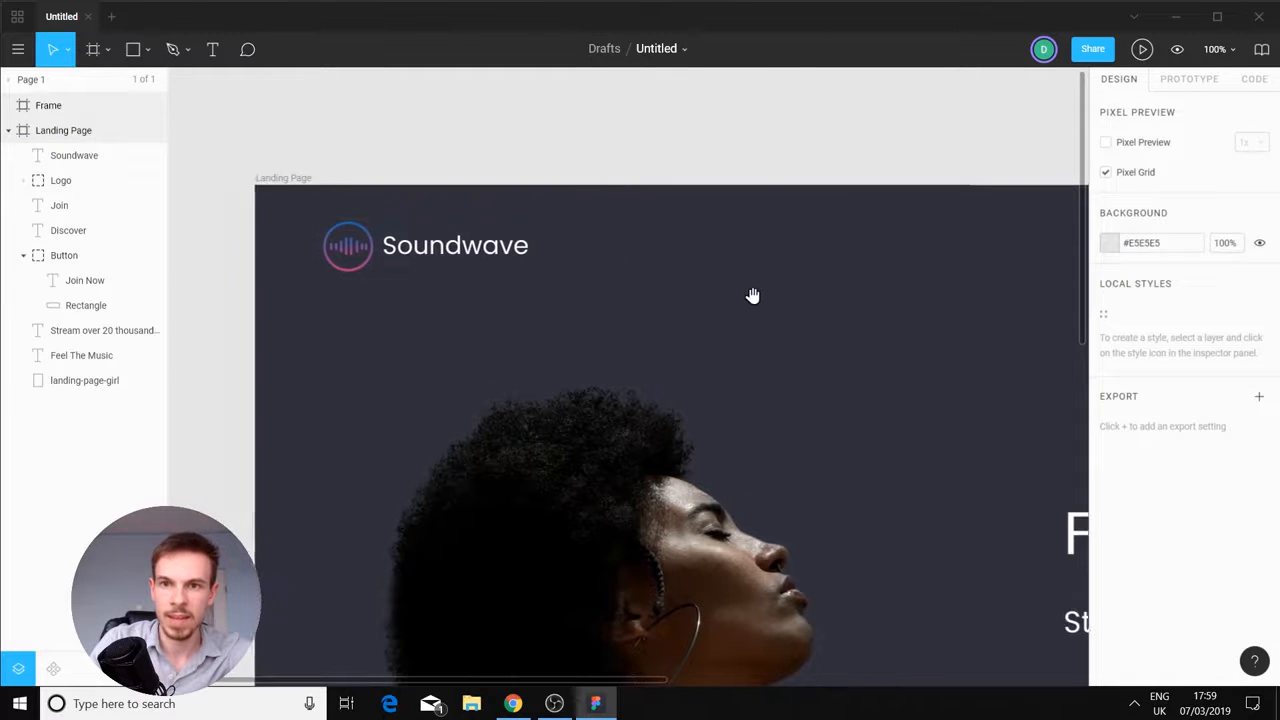
{"action": "left_click", "coordinate": [88, 130]}
{"action": "left_click", "coordinate": [86, 107]}
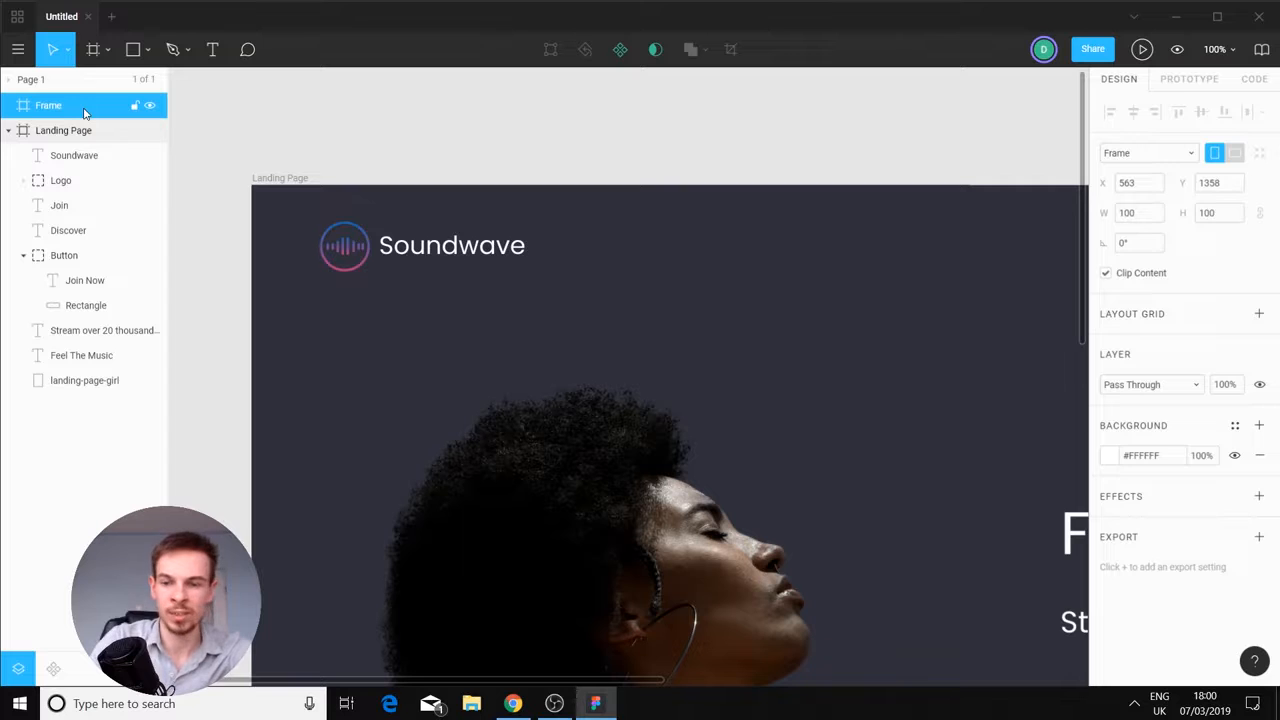
{"action": "key", "text": "Delete"}
Show the 12-column layout grid on the Landing Page frame
{"action": "left_click", "coordinate": [84, 112]}
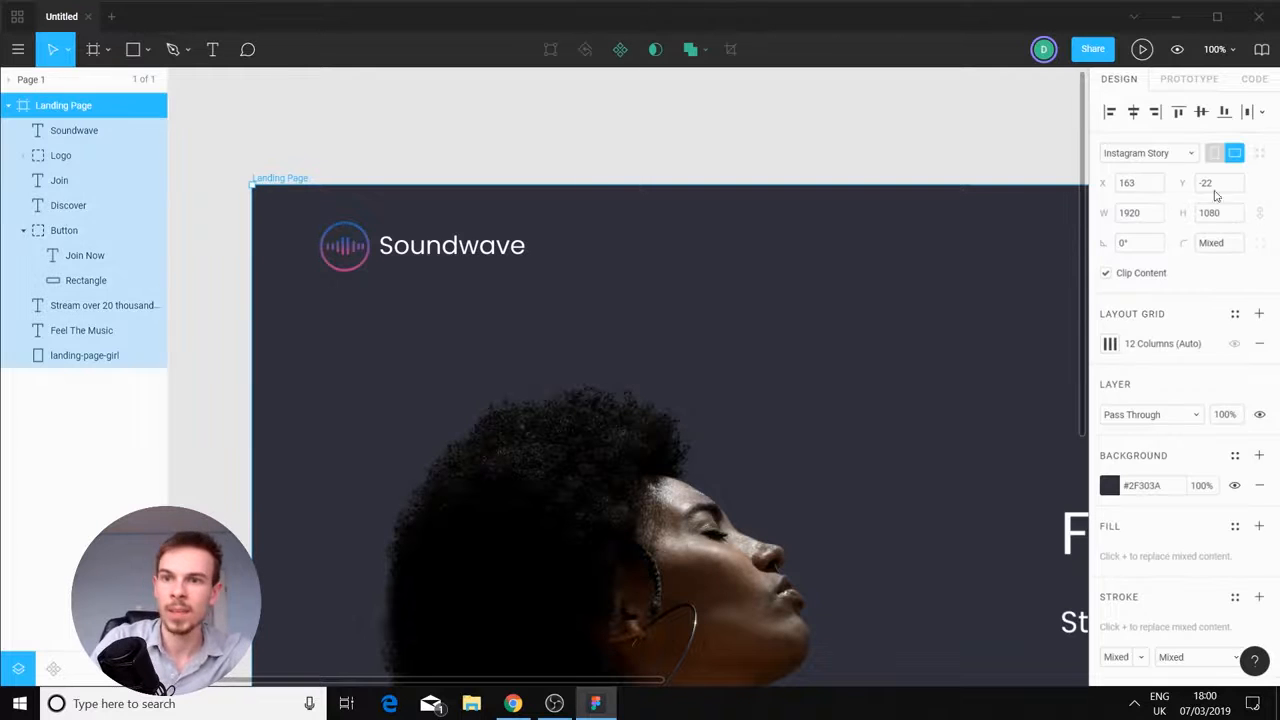
{"action": "left_click", "coordinate": [1235, 345]}
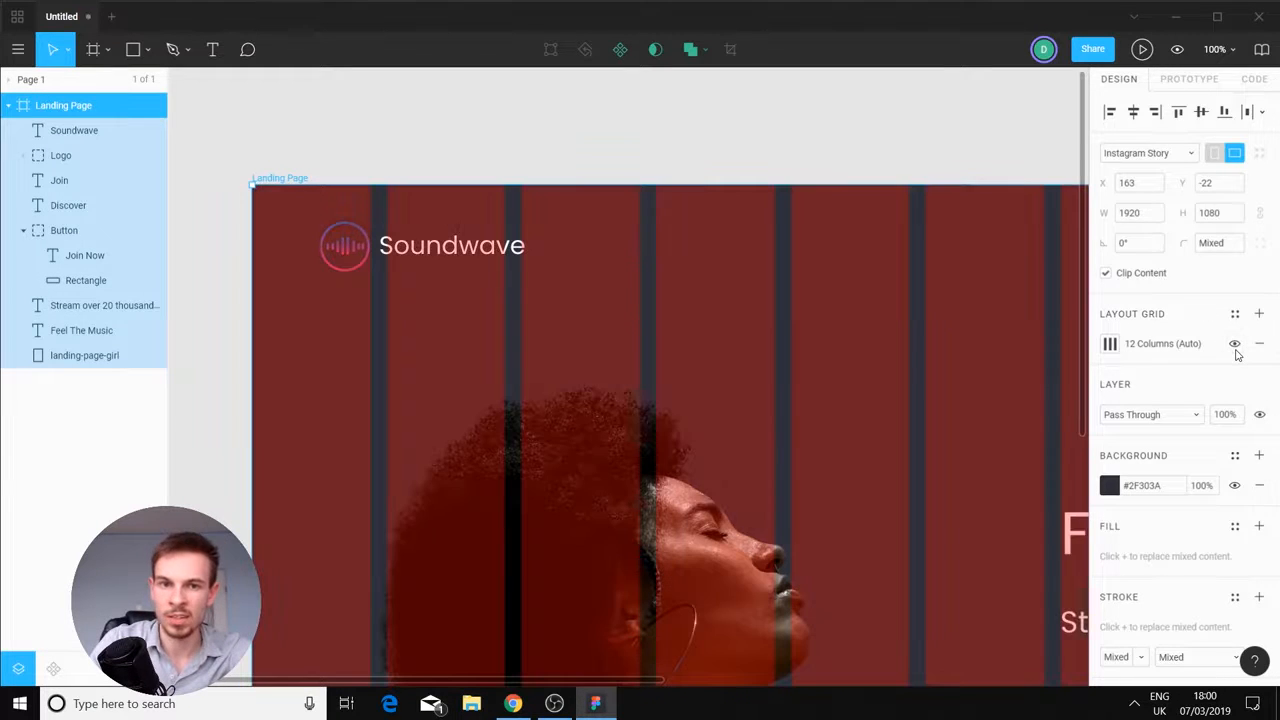
{"action": "left_click_drag", "start_coordinate": [506, 200], "coordinate": [505, 263]}
{"action": "key", "text": "ctrl+z"}
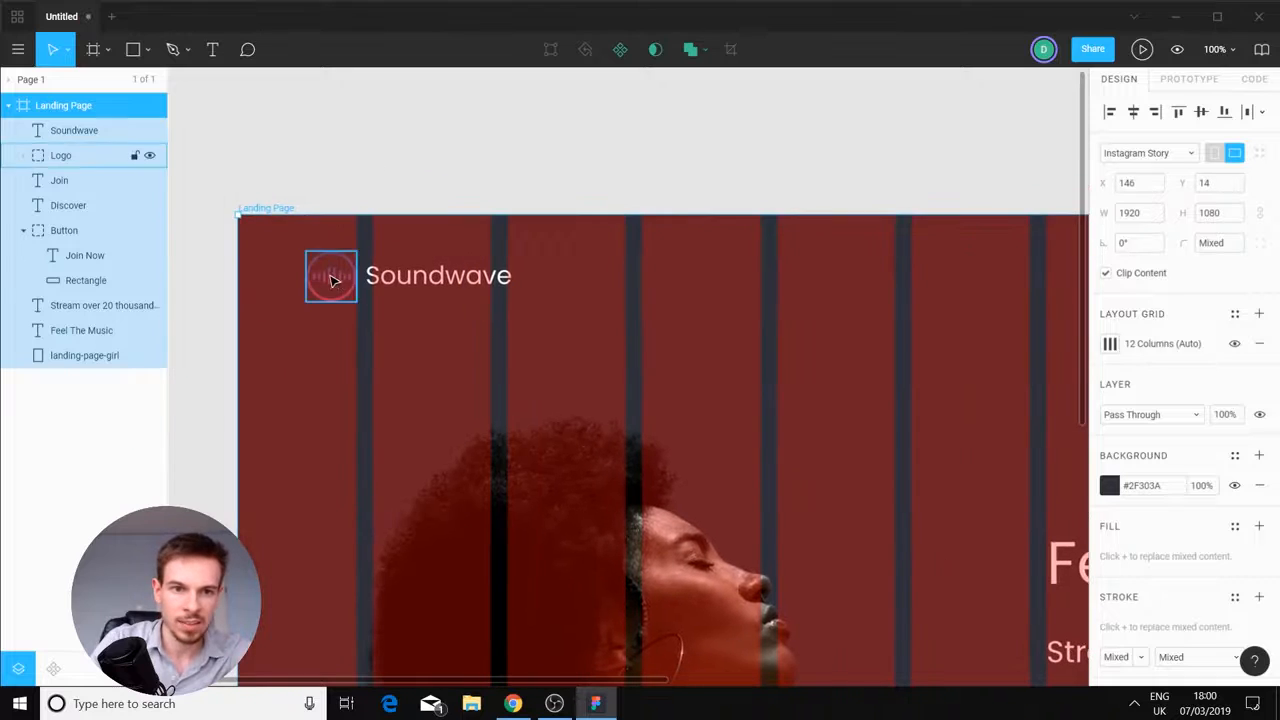
Move the Logo group and "Soundwave" text together so the logo's left edge meets the second grid column
{"action": "left_click", "coordinate": [331, 276]}
{"action": "left_click_drag", "start_coordinate": [343, 281], "coordinate": [351, 291]}
{"action": "left_click", "coordinate": [400, 283]}
{"action": "left_click", "coordinate": [335, 278], "text": "shift"}
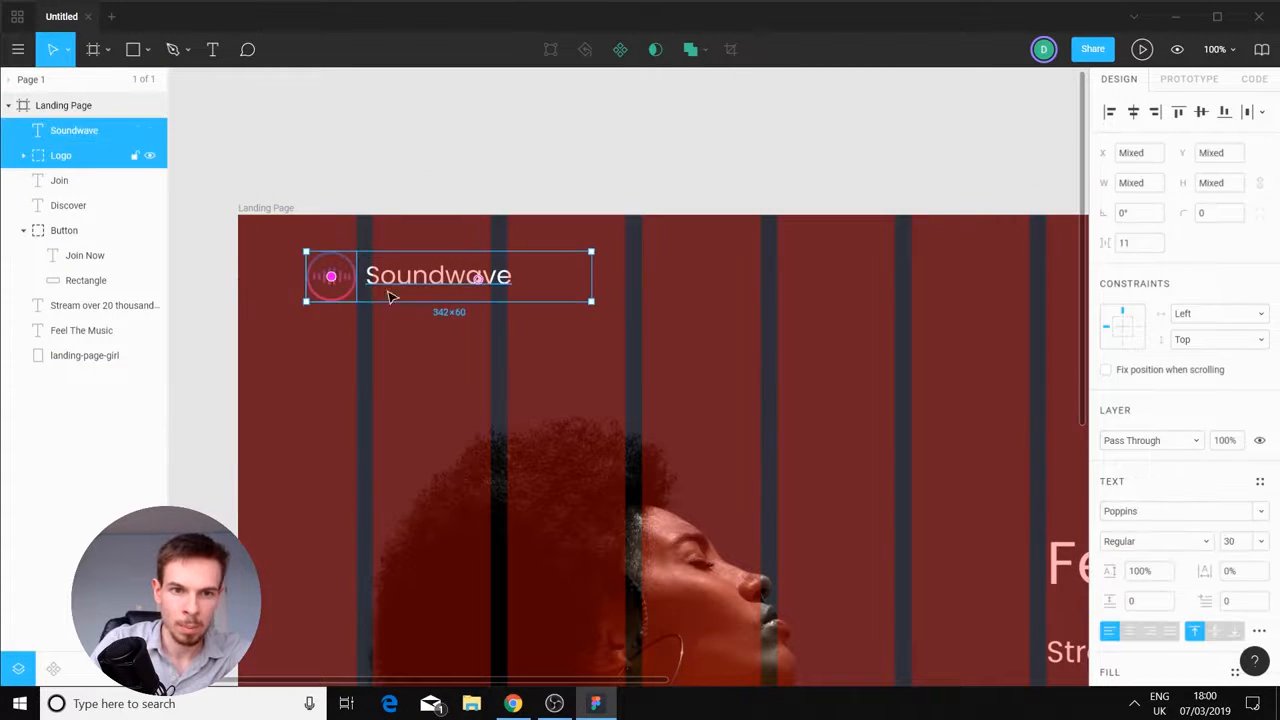
{"action": "left_click_drag", "start_coordinate": [453, 278], "coordinate": [520, 275]}
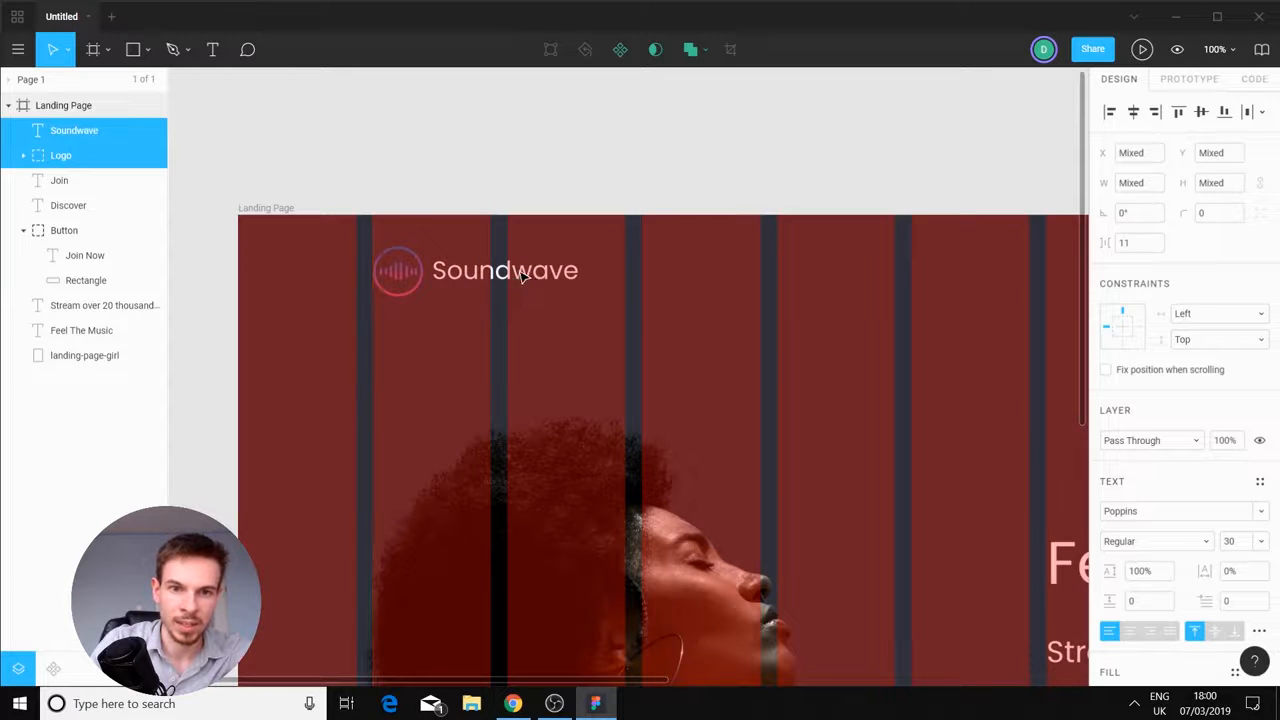
Raise the logo and "Soundwave" text together to line up vertically with the Discover and Join links
{"action": "left_click_drag", "start_coordinate": [799, 337], "coordinate": [511, 309]}
{"action": "scroll", "coordinate": [578, 312], "scroll_direction": "down", "scroll_amount": 3}
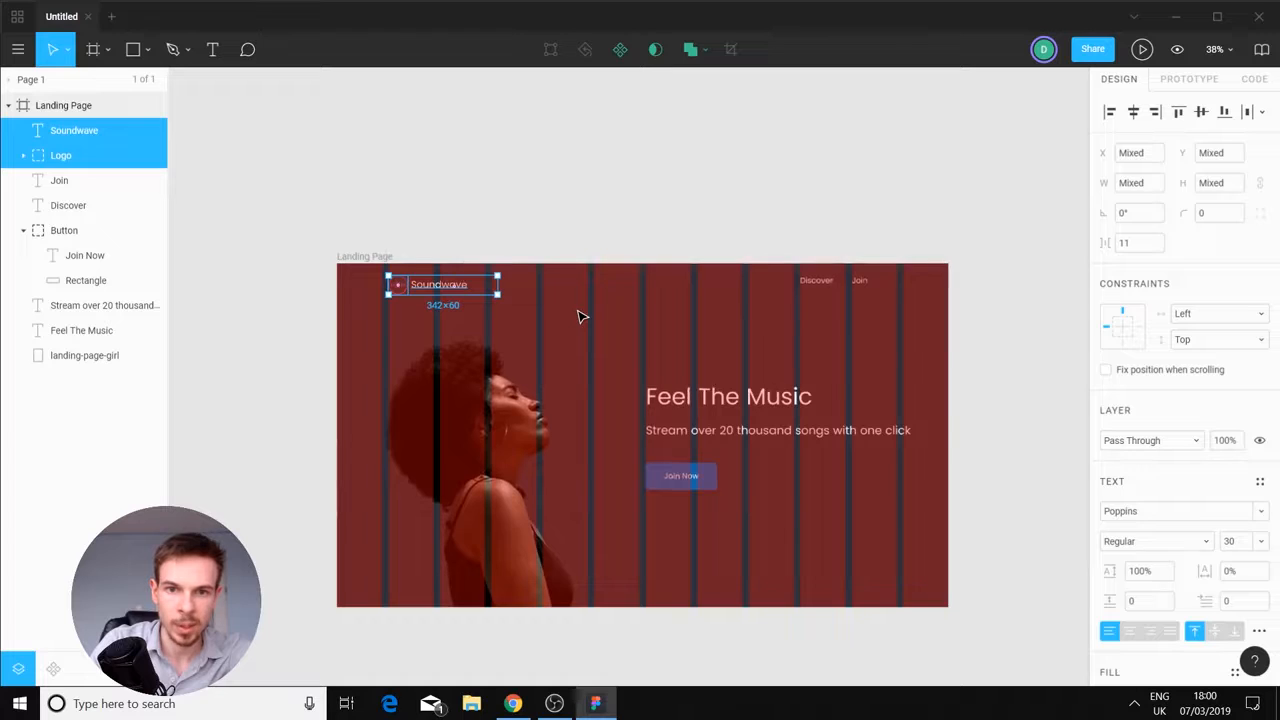
{"action": "scroll", "coordinate": [578, 316], "scroll_direction": "up", "scroll_amount": 3}
{"action": "left_click_drag", "start_coordinate": [1060, 234], "coordinate": [720, 318]}
{"action": "left_click", "coordinate": [670, 314]}
{"action": "left_click_drag", "start_coordinate": [446, 249], "coordinate": [352, 298]}
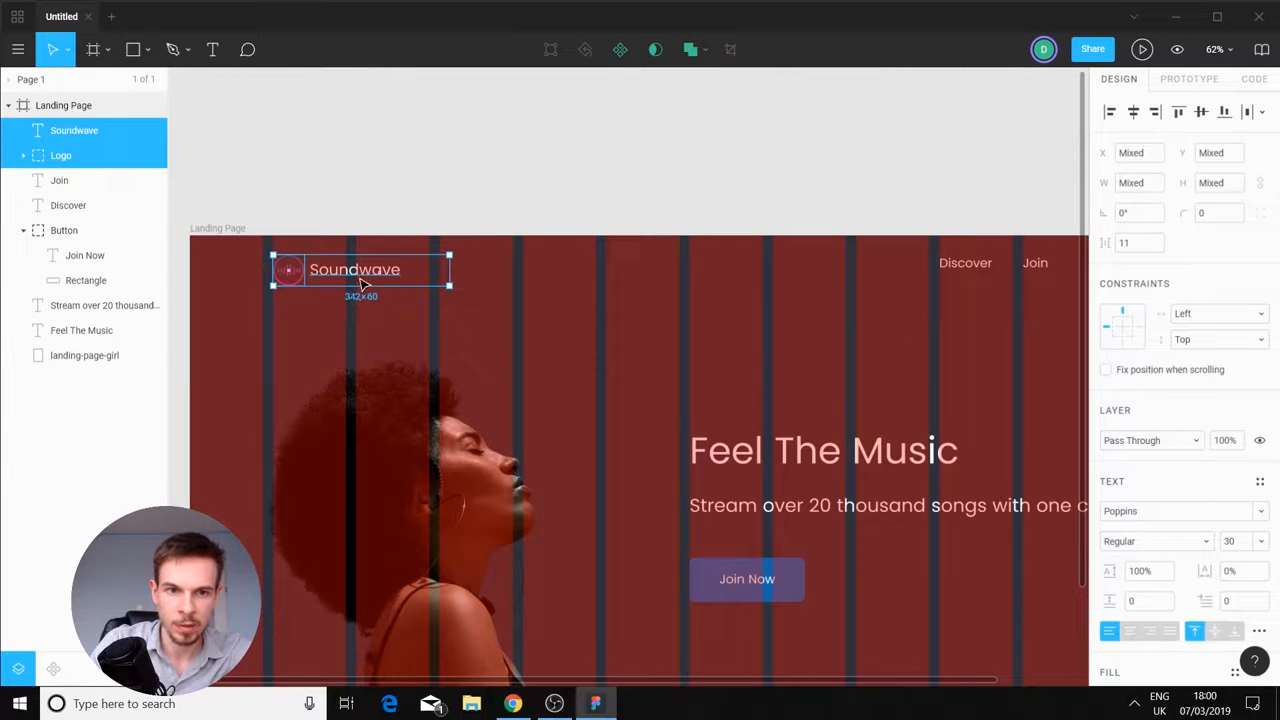
{"action": "left_click", "coordinate": [360, 278]}
{"action": "left_click_drag", "start_coordinate": [493, 223], "coordinate": [277, 310]}
{"action": "left_click_drag", "start_coordinate": [347, 275], "coordinate": [350, 272]}
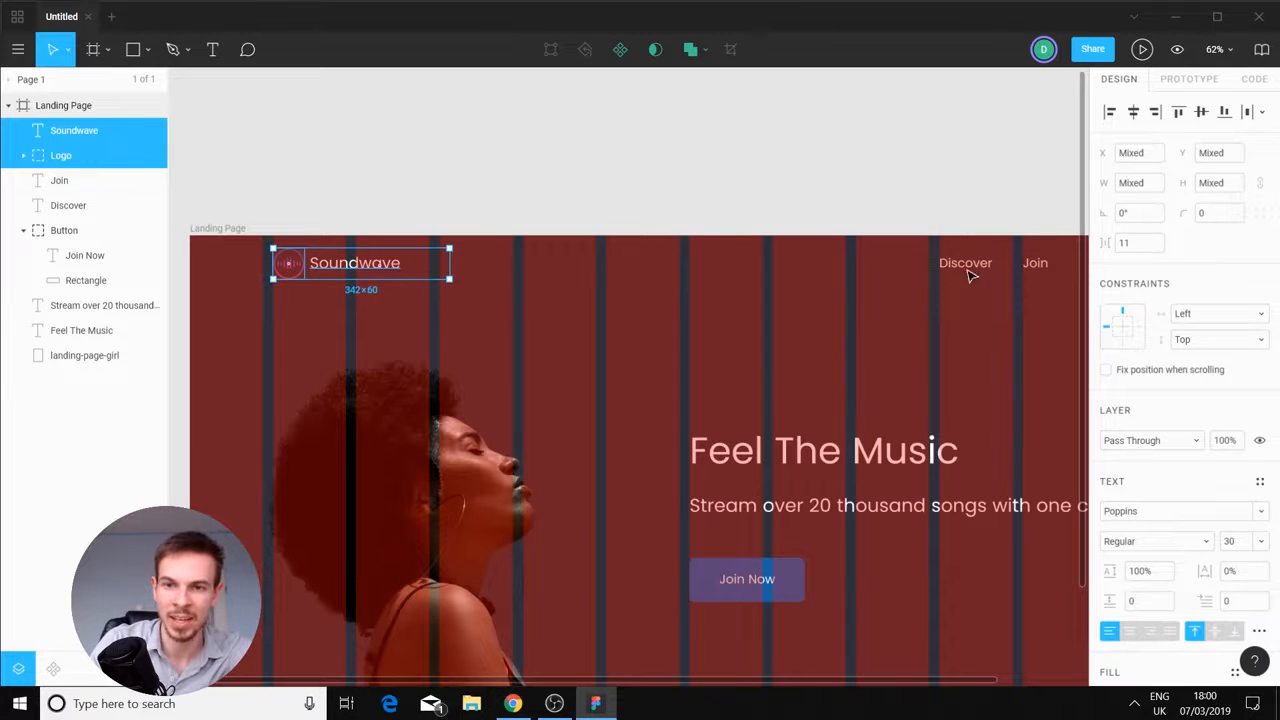
{"action": "left_click", "coordinate": [800, 228]}
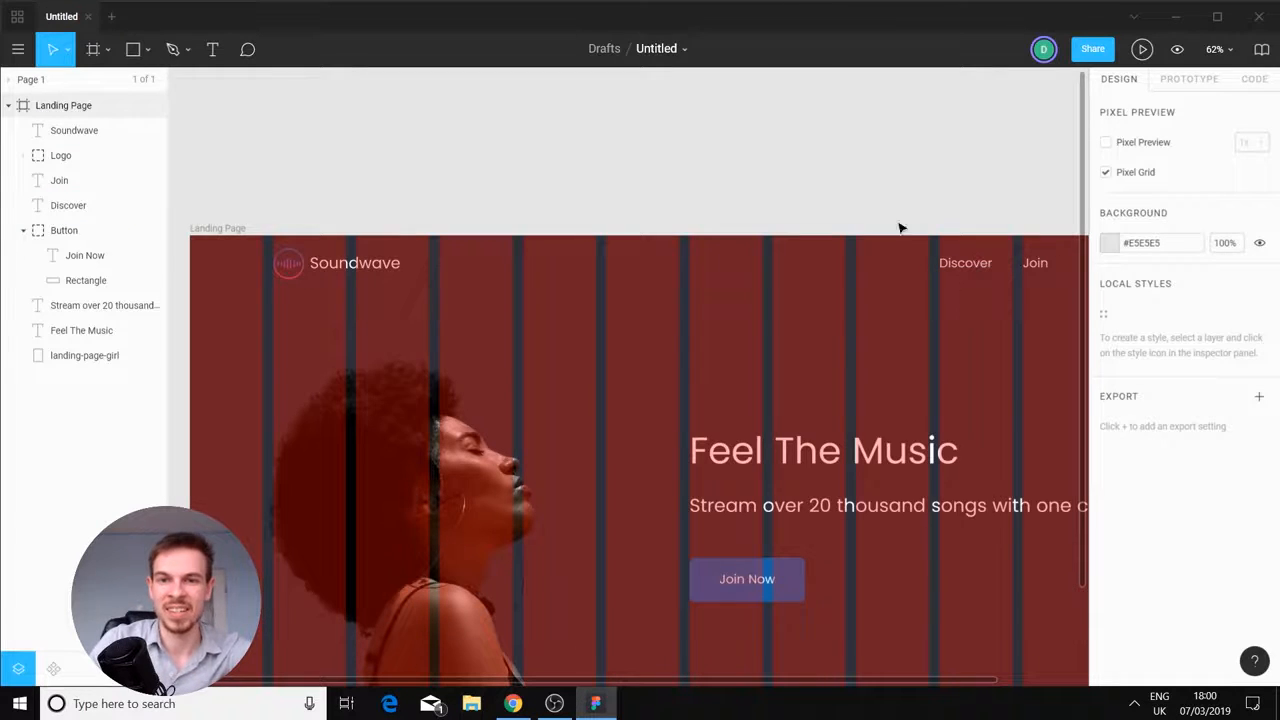
Hide the Landing Page frame's 12-column layout grid
{"action": "scroll", "coordinate": [768, 330], "scroll_direction": "down", "scroll_amount": 5}
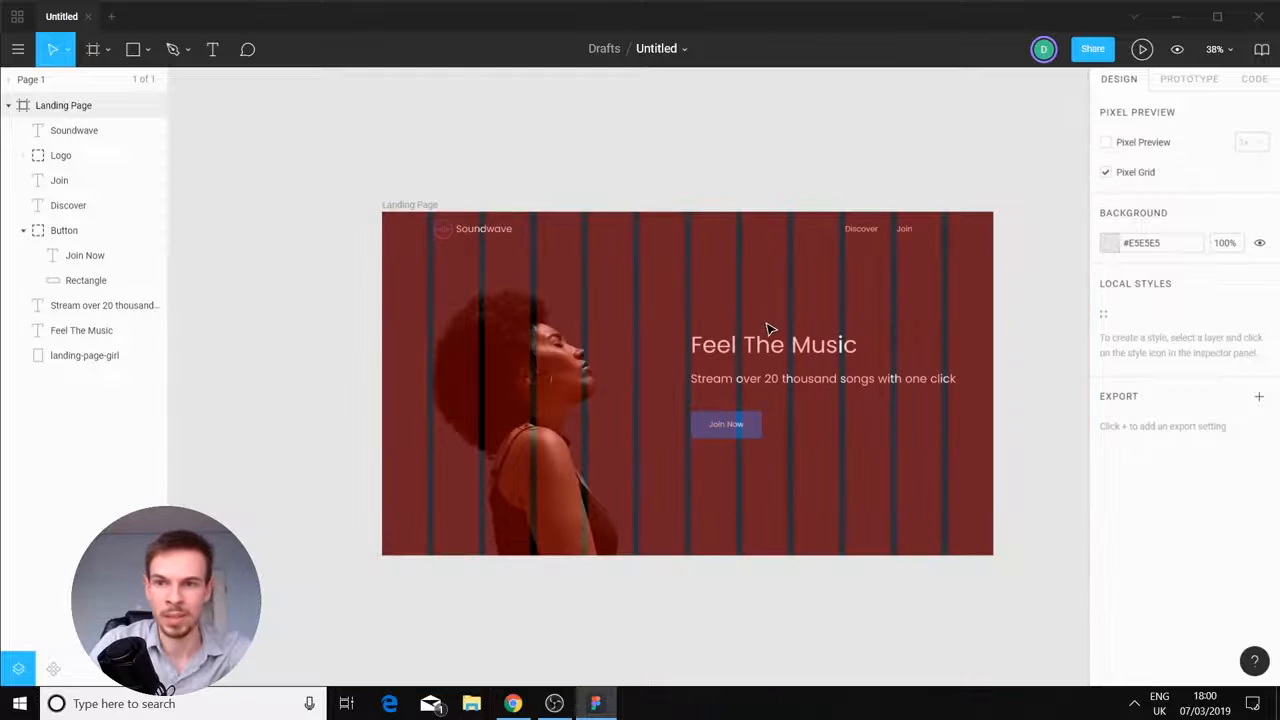
{"action": "left_click", "coordinate": [110, 105]}
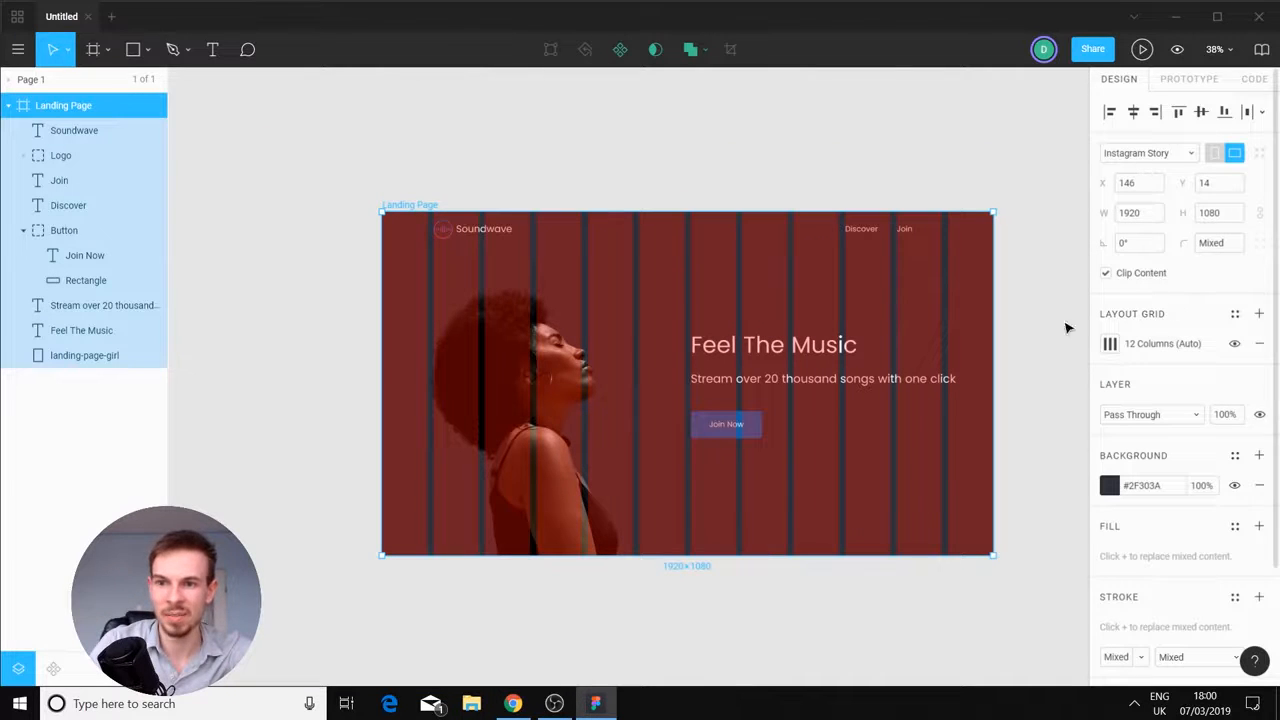
{"action": "left_click", "coordinate": [1110, 343]}
{"action": "left_click", "coordinate": [1112, 343]}
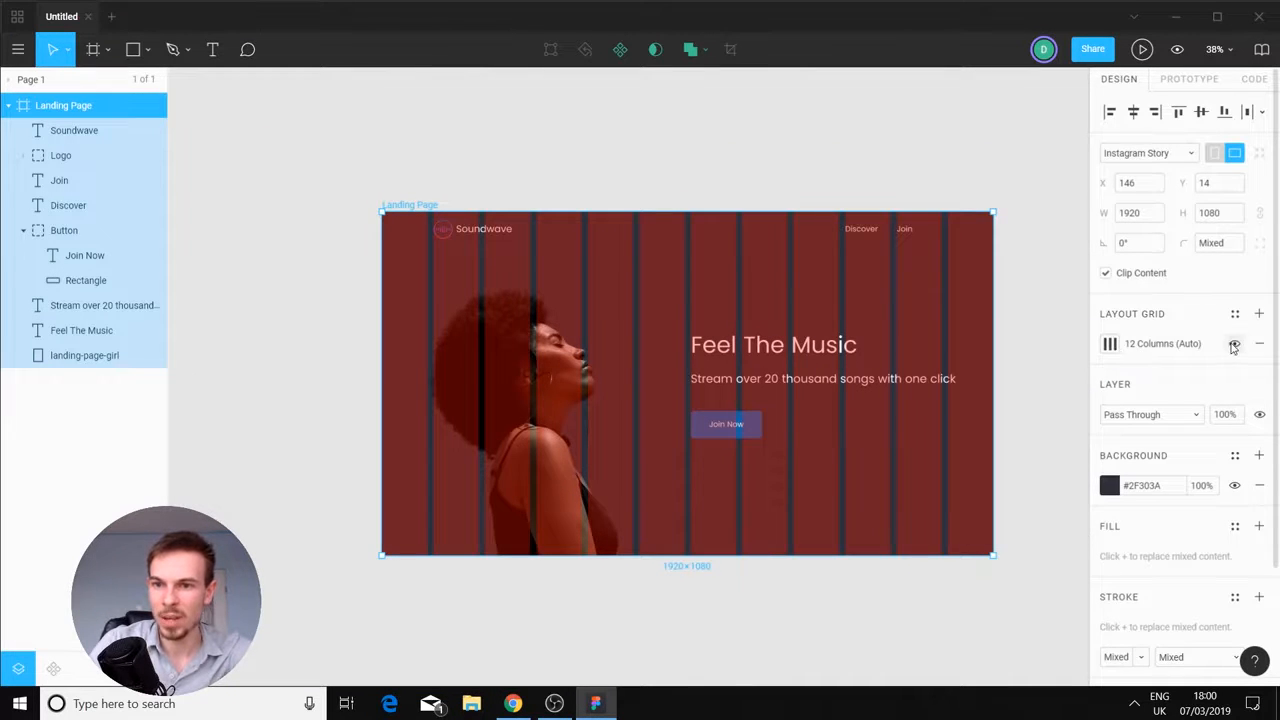
{"action": "left_click", "coordinate": [1234, 343]}
{"action": "scroll", "coordinate": [817, 443], "scroll_direction": "down", "scroll_amount": 2}
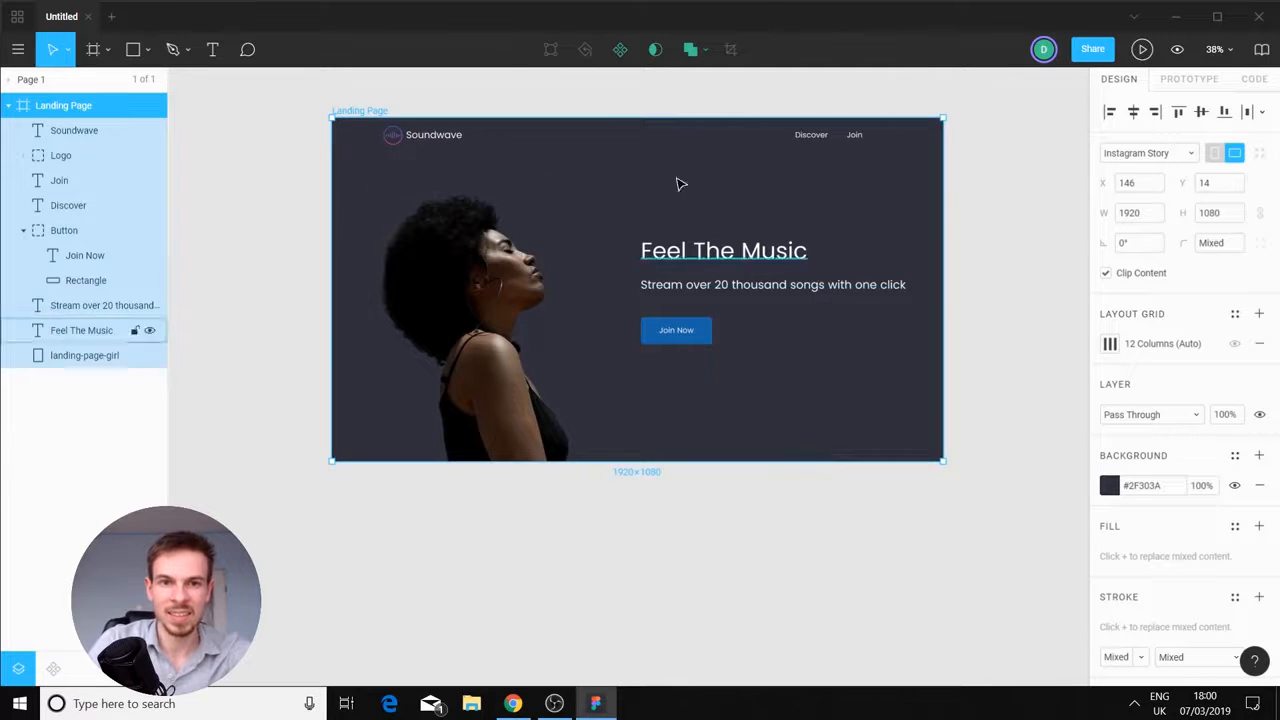
{"action": "scroll", "coordinate": [750, 300], "scroll_direction": "up", "scroll_amount": 3}
{"action": "scroll", "coordinate": [703, 281], "scroll_direction": "up", "scroll_amount": 3}
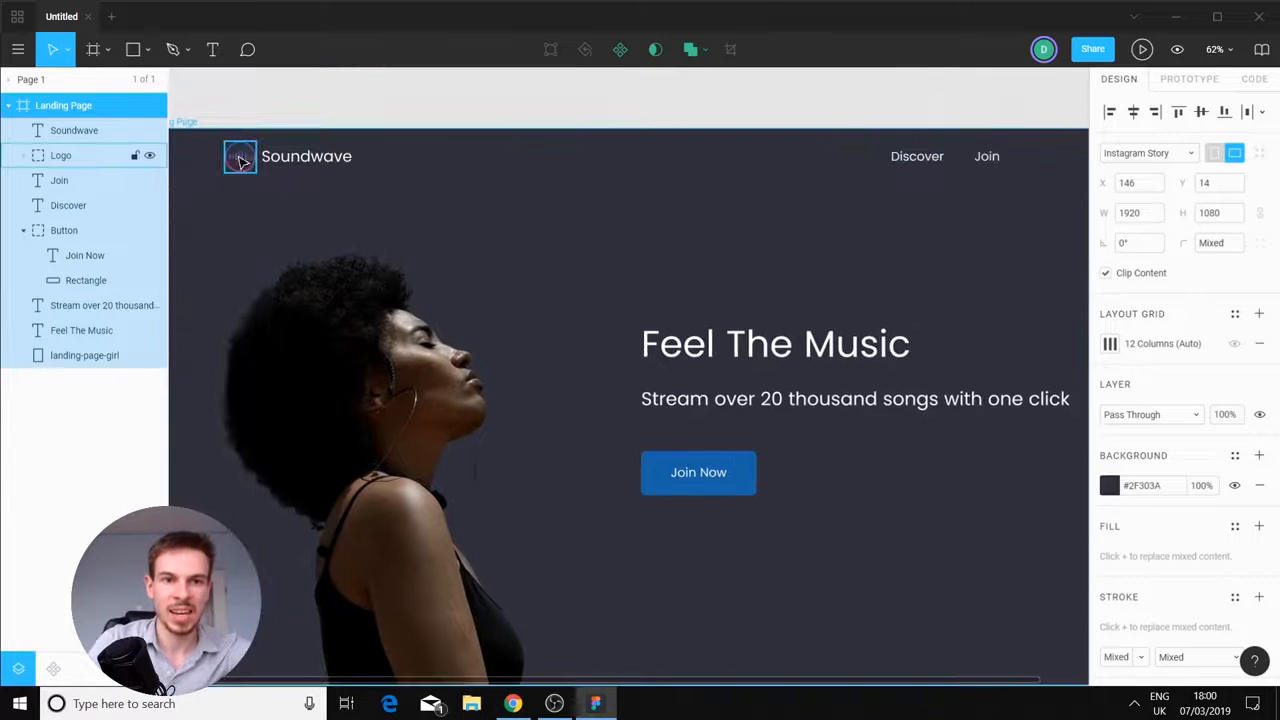
{"action": "key", "text": "shift+1"}
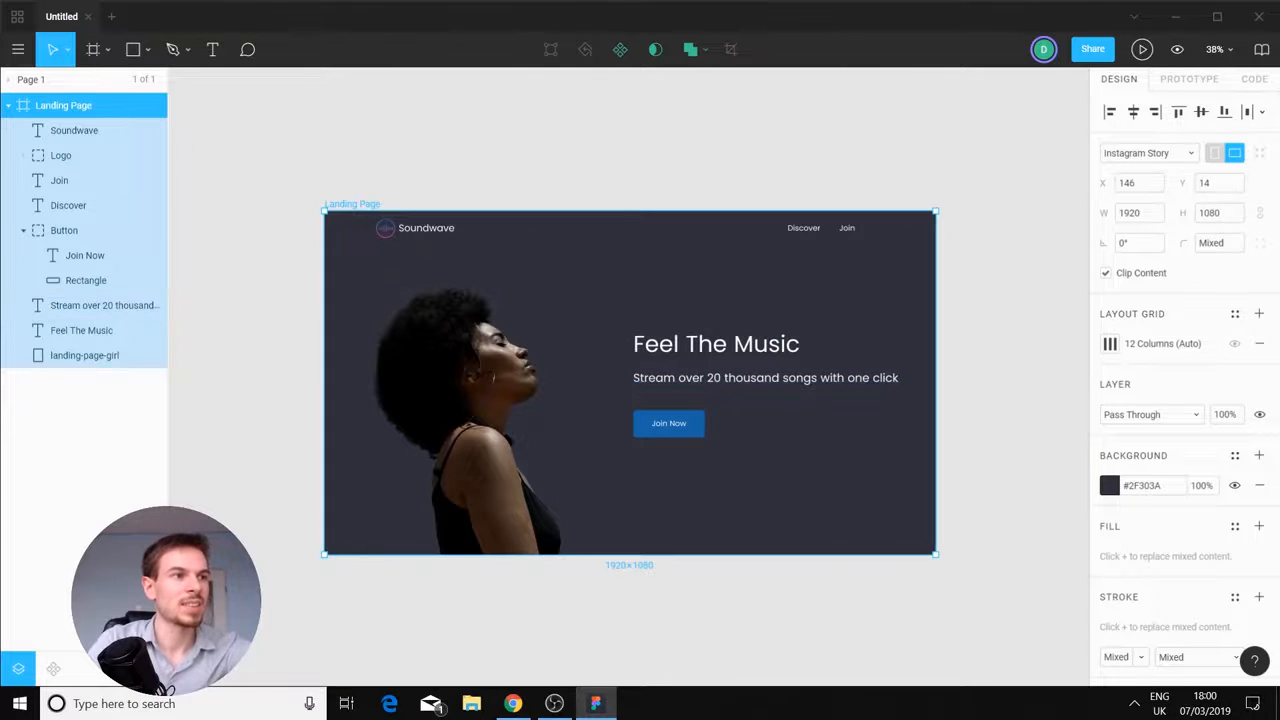
Draw a circle about 341 × 341 over the lower-left of the woman's photo, at about X 79, Y 626
{"action": "key", "text": "alt+Tab"}
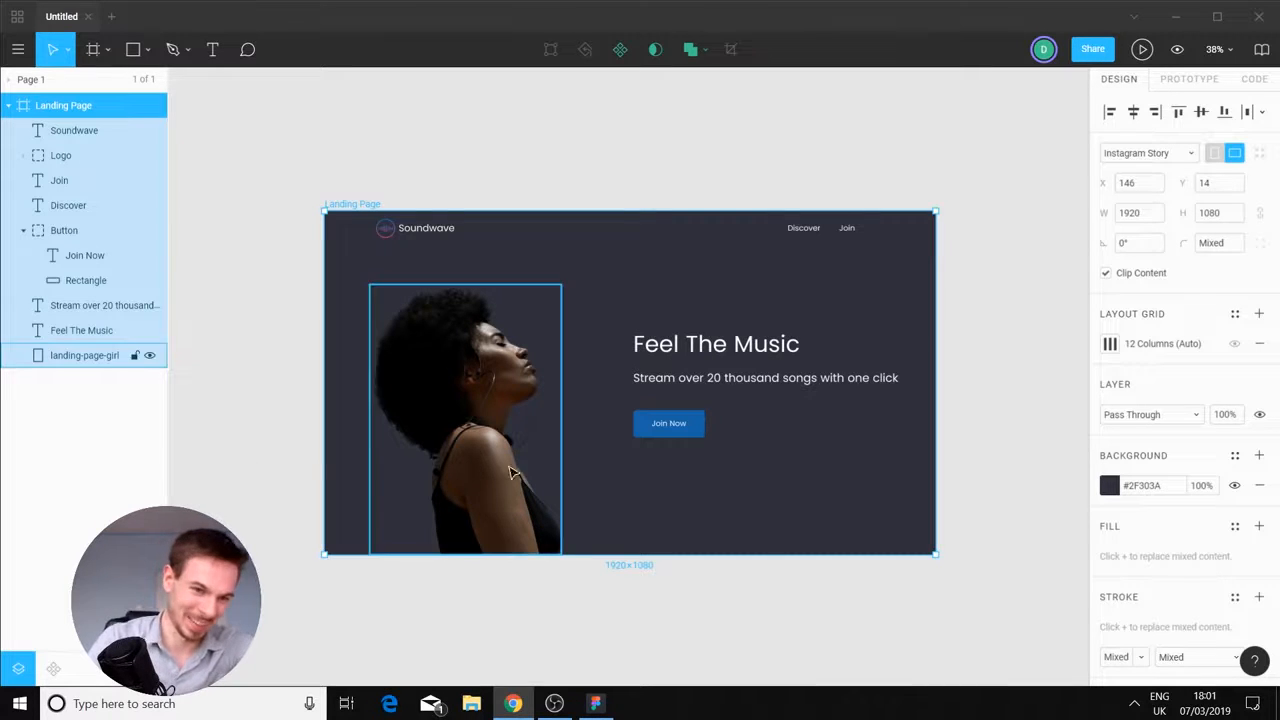
{"action": "left_click", "coordinate": [757, 571]}
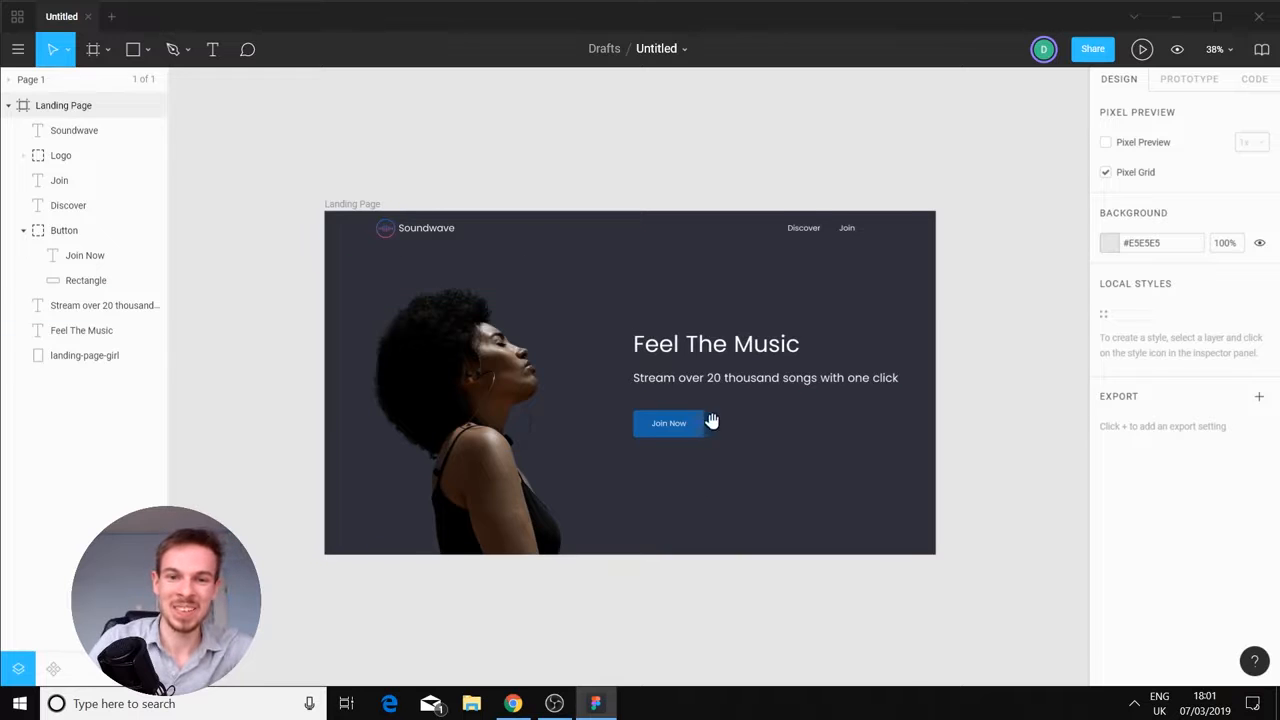
{"action": "left_click_drag", "start_coordinate": [712, 421], "coordinate": [658, 398]}
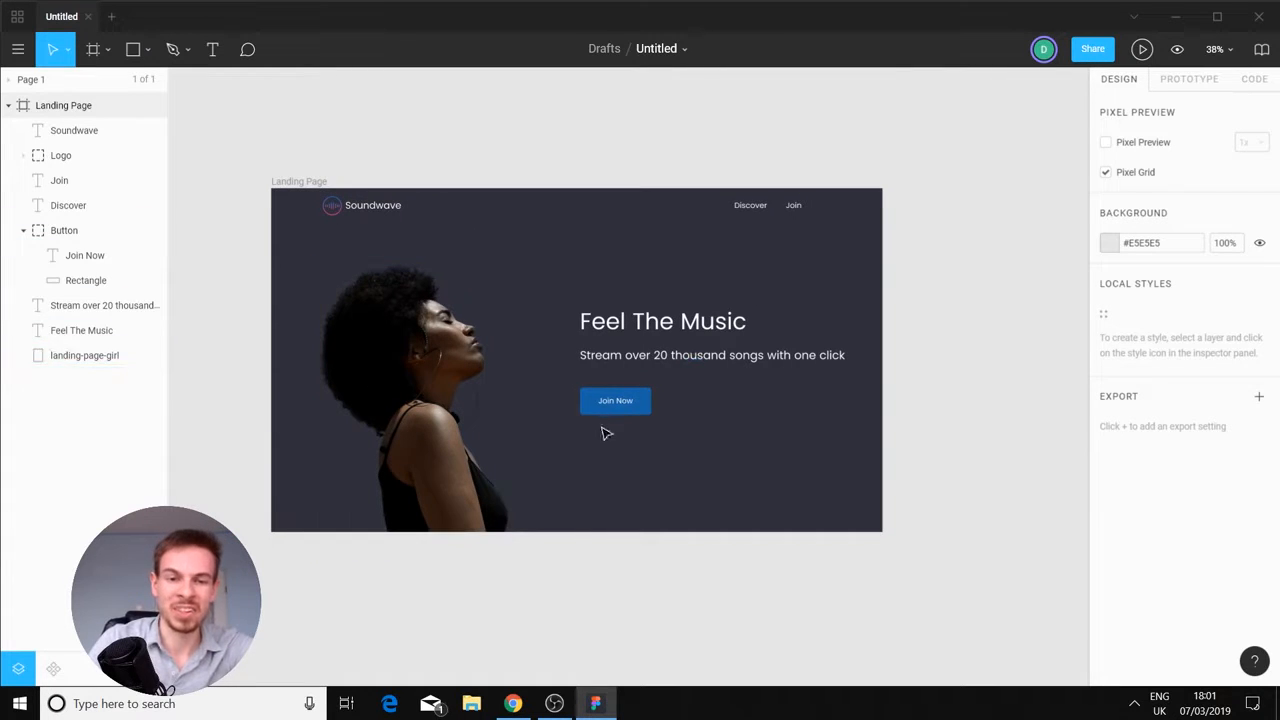
{"action": "left_click", "coordinate": [148, 52]}
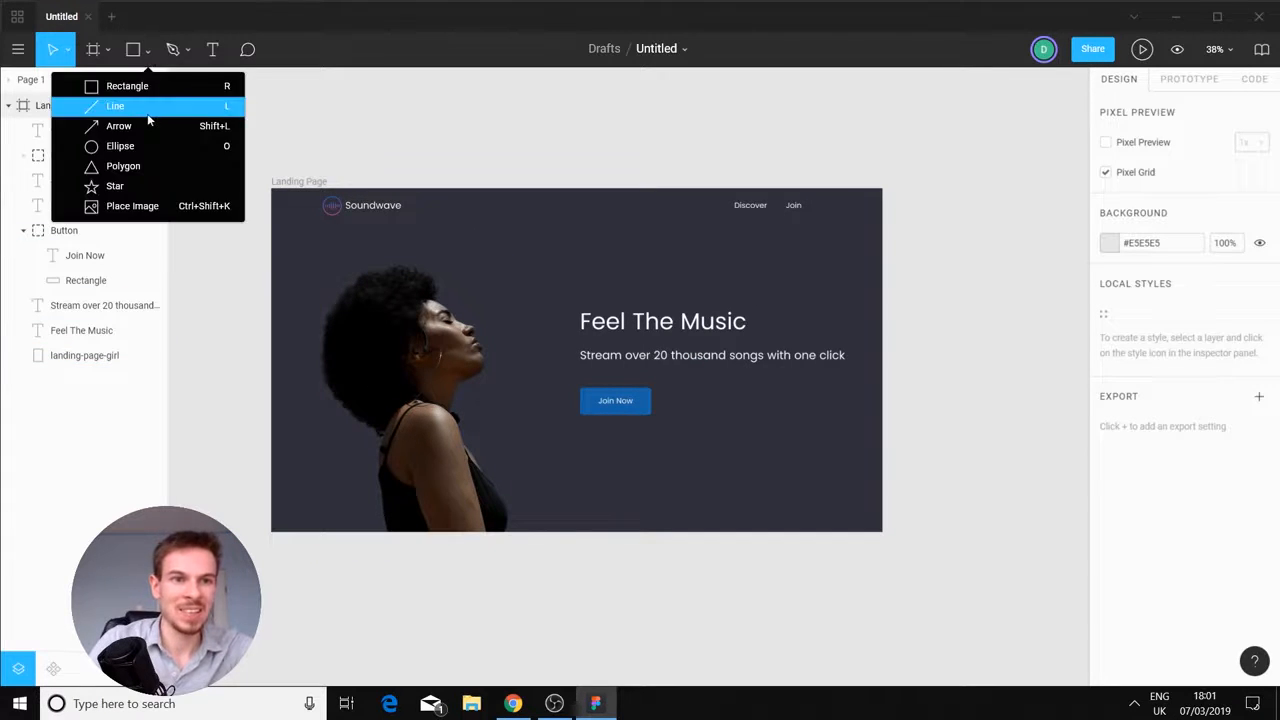
{"action": "left_click", "coordinate": [148, 146]}
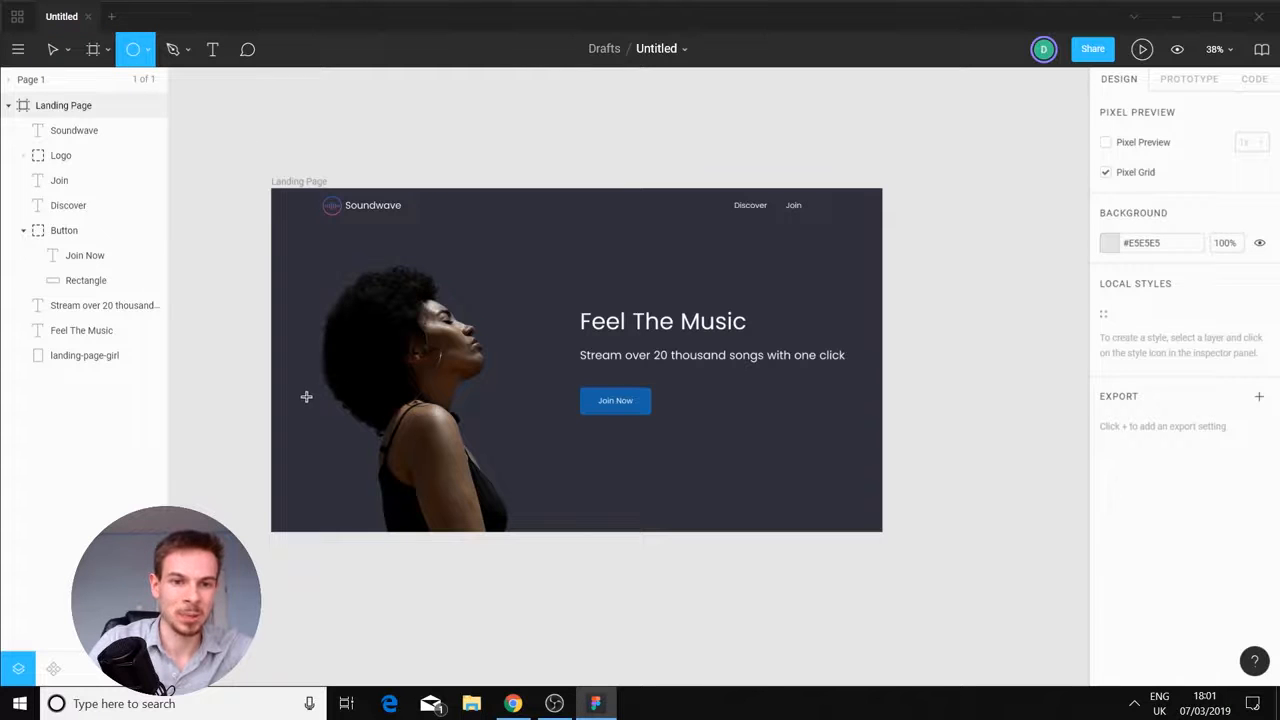
{"action": "mouse_move", "coordinate": [311, 395]}
{"action": "left_mouse_down"}
{"action": "mouse_move", "coordinate": [431, 540]}
{"action": "mouse_move", "coordinate": [420, 504]}
{"action": "left_mouse_up"}
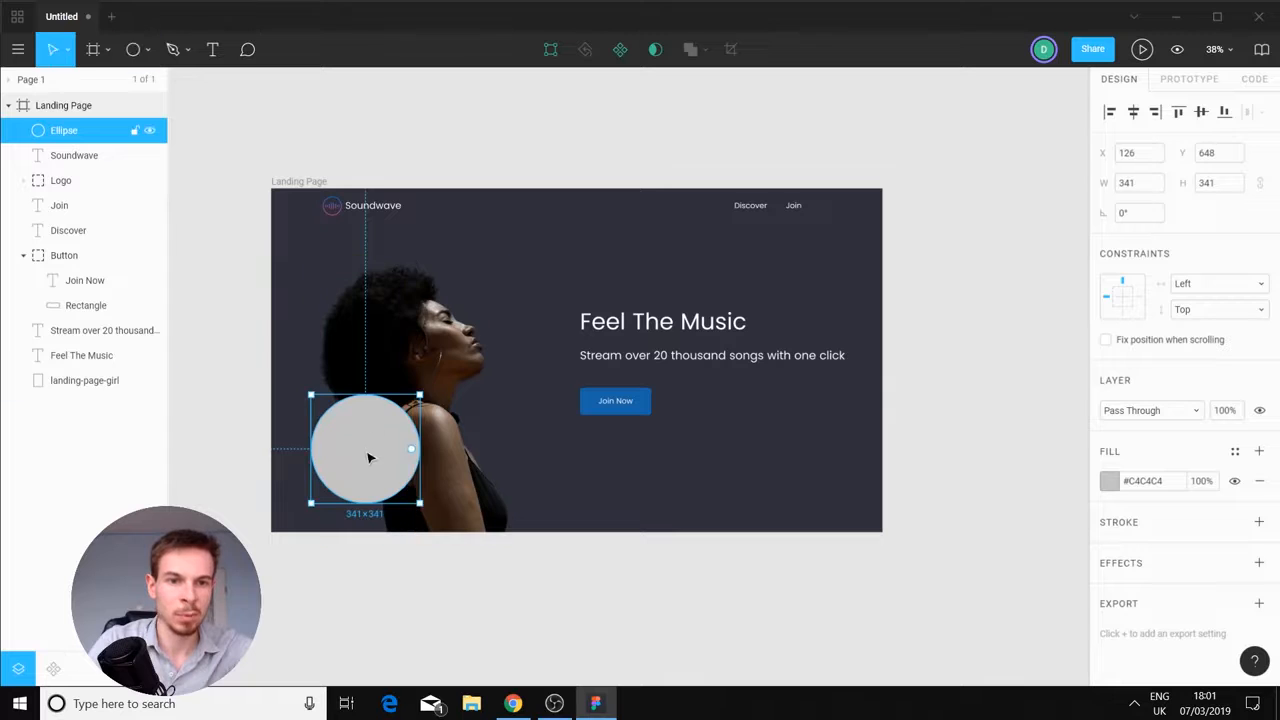
{"action": "left_click_drag", "start_coordinate": [369, 451], "coordinate": [353, 453]}
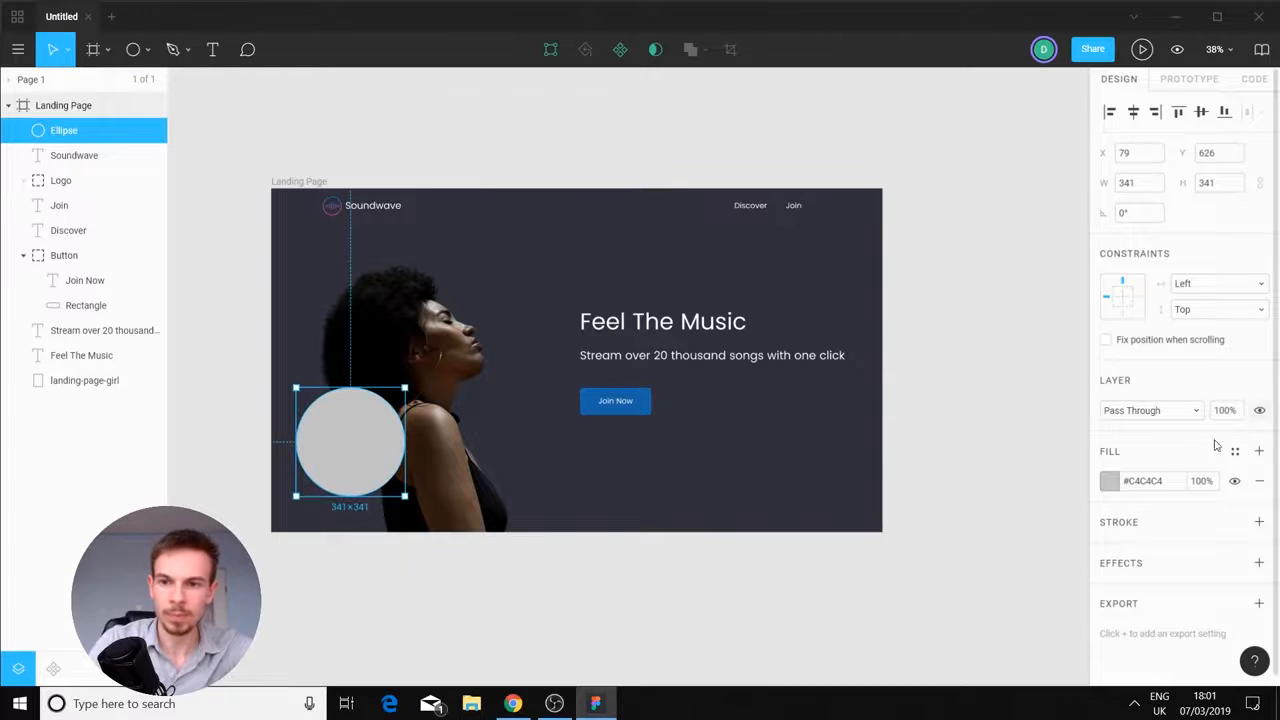
Fill the circle with the document's pink #BC3A80 at 10% opacity
{"action": "left_click", "coordinate": [1110, 482]}
{"action": "left_click", "coordinate": [995, 585]}
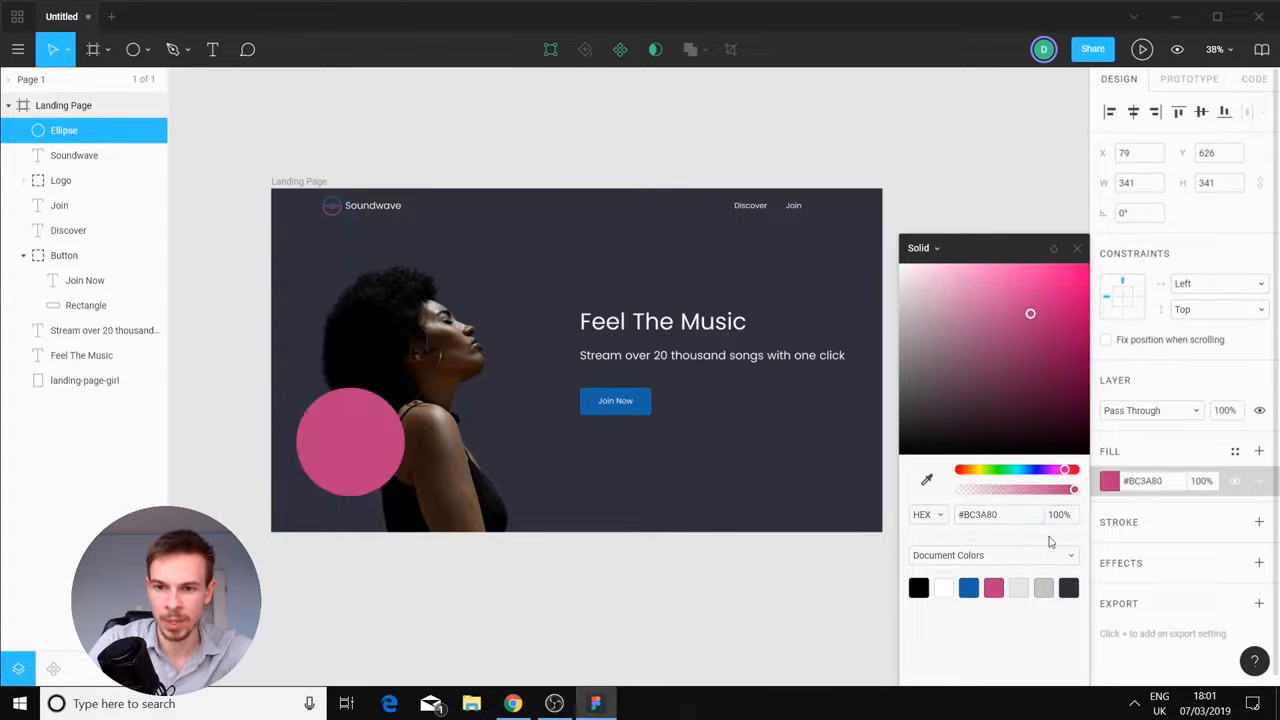
{"action": "left_click", "coordinate": [1058, 514]}
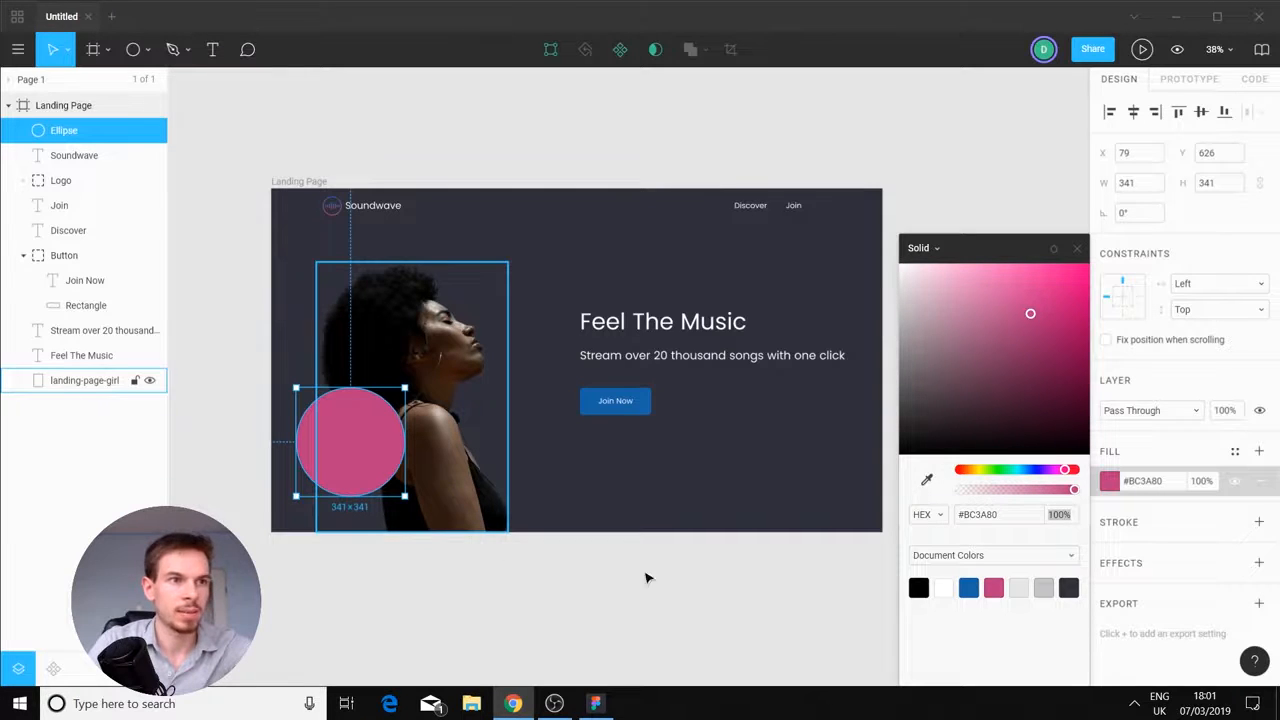
{"action": "left_click", "coordinate": [1062, 515]}
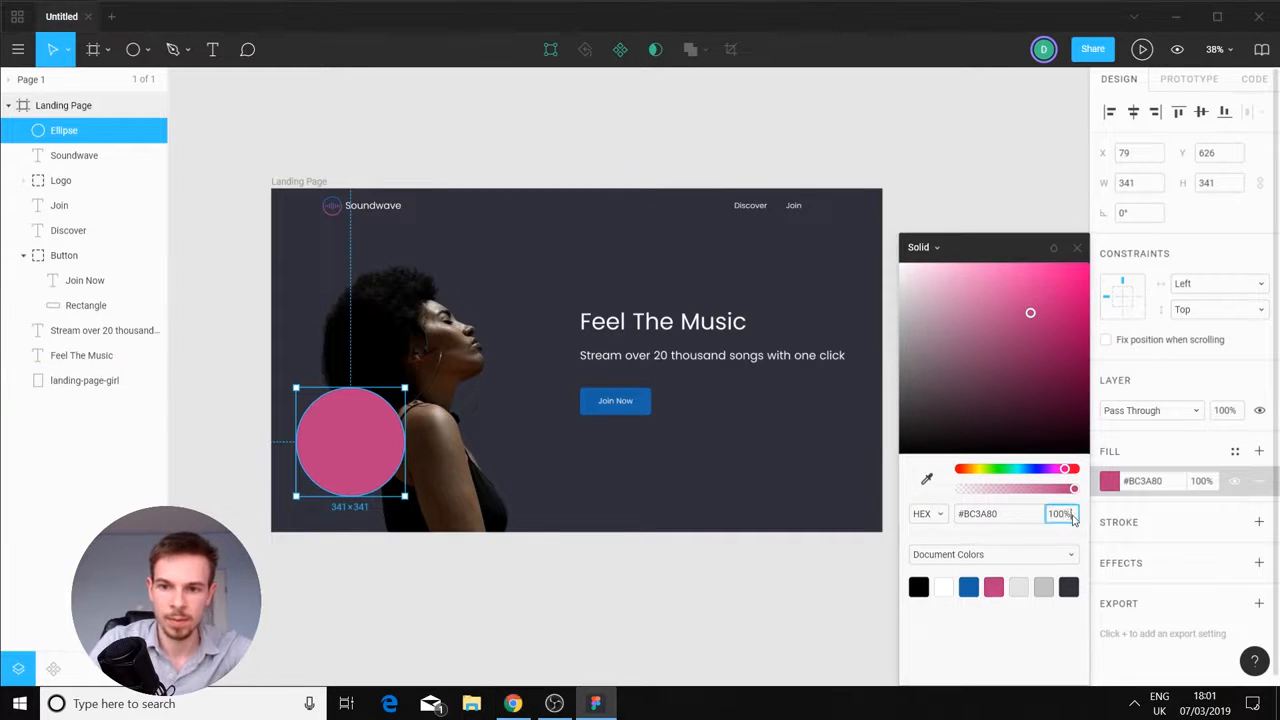
{"action": "type", "text": "10"}
{"action": "key", "text": "Return"}
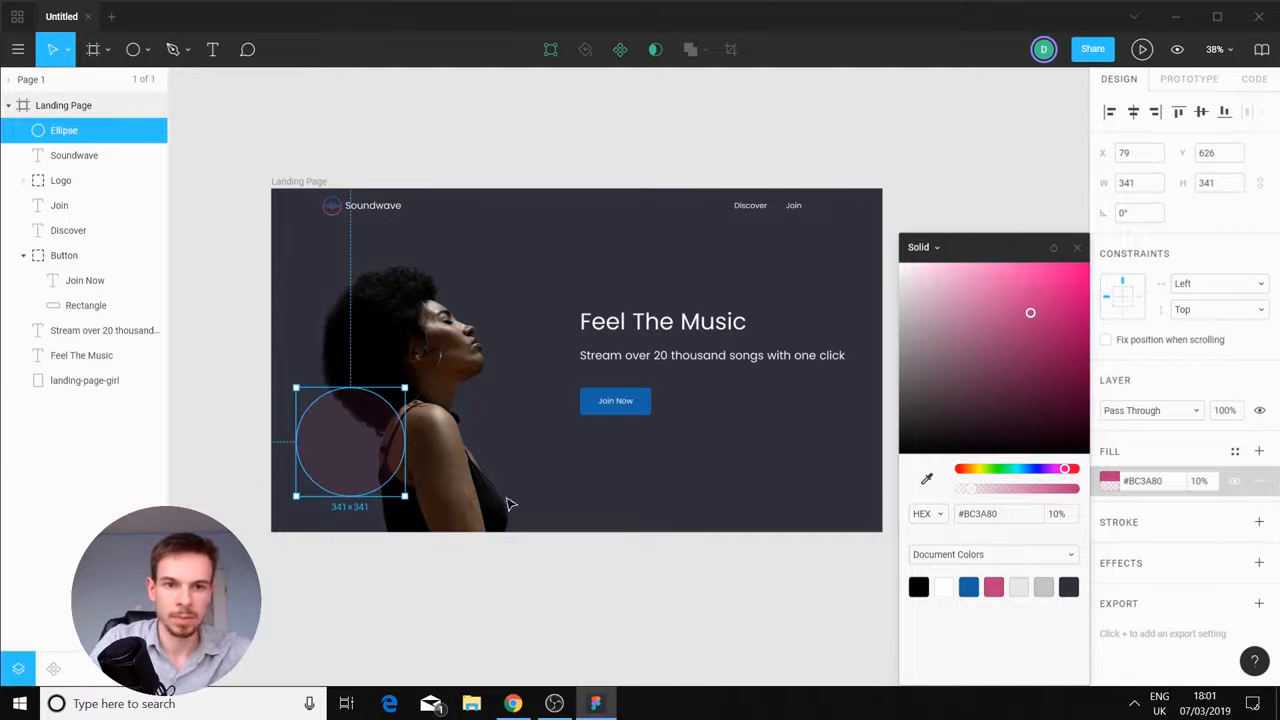
Move the pink circle's layer beneath the landing-page-girl image in the layer order
{"action": "left_click_drag", "start_coordinate": [62, 132], "coordinate": [94, 396]}
{"action": "left_click", "coordinate": [607, 585]}
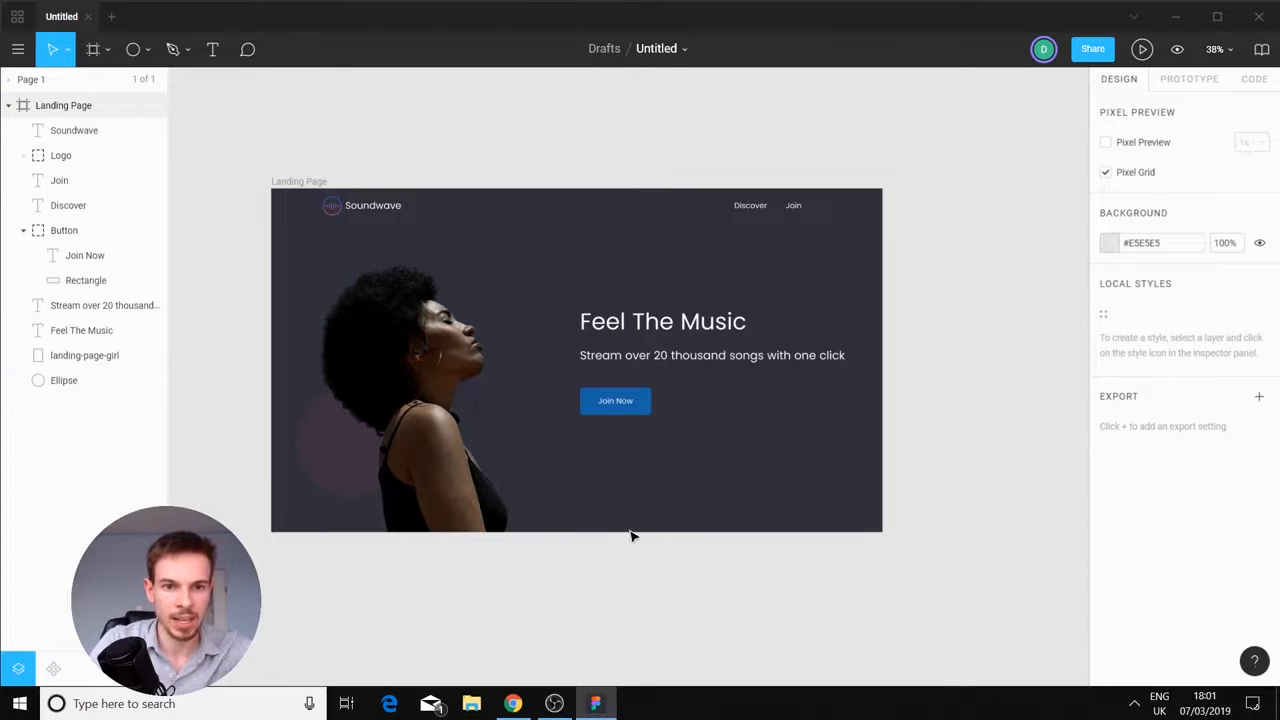
{"action": "scroll", "coordinate": [631, 536], "scroll_direction": "up", "scroll_amount": 3}
{"action": "scroll", "coordinate": [631, 536], "scroll_direction": "down", "scroll_amount": 3}
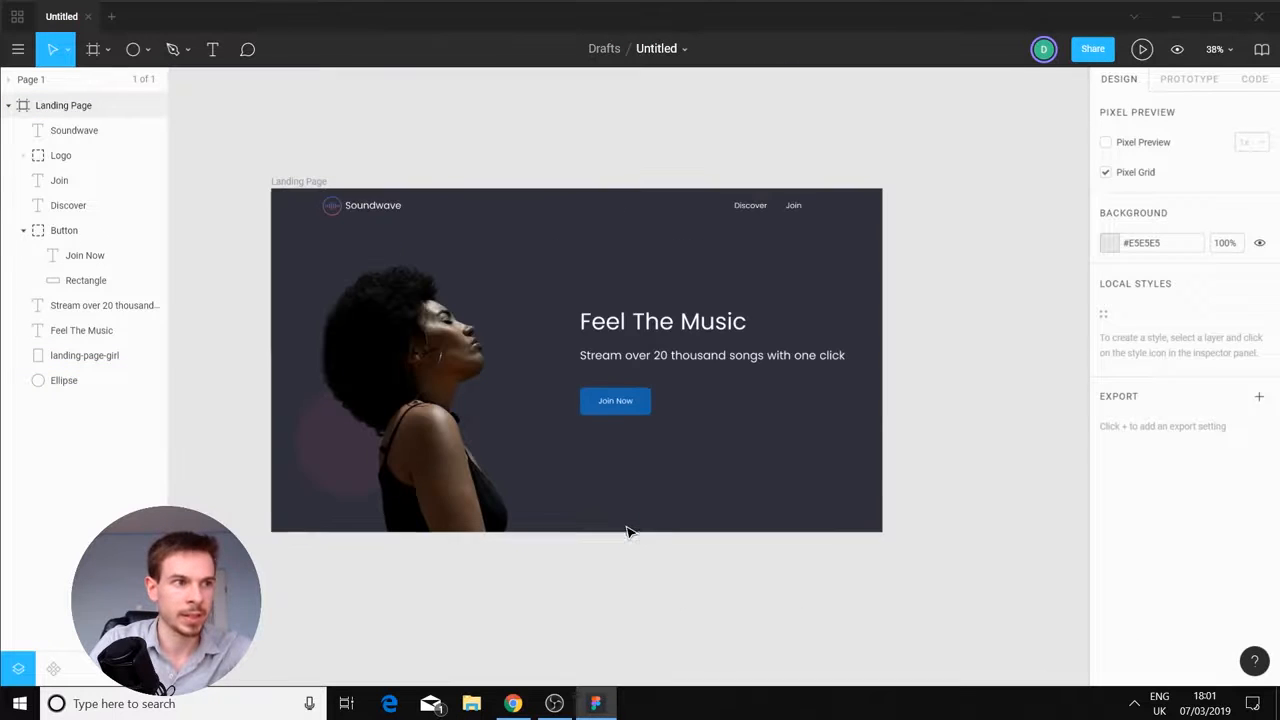
Duplicate the pink circle to above the woman's face, about 241 × 241 at X 668, Y 166
{"action": "left_click", "coordinate": [326, 456]}
{"action": "left_click_drag", "start_coordinate": [308, 452], "coordinate": [487, 309], "text": "alt"}
{"action": "left_click_drag", "start_coordinate": [576, 255], "coordinate": [539, 278]}
Fill the smaller circle with the document's blue #1762A7 at 10% opacity
{"action": "left_click", "coordinate": [1110, 483]}
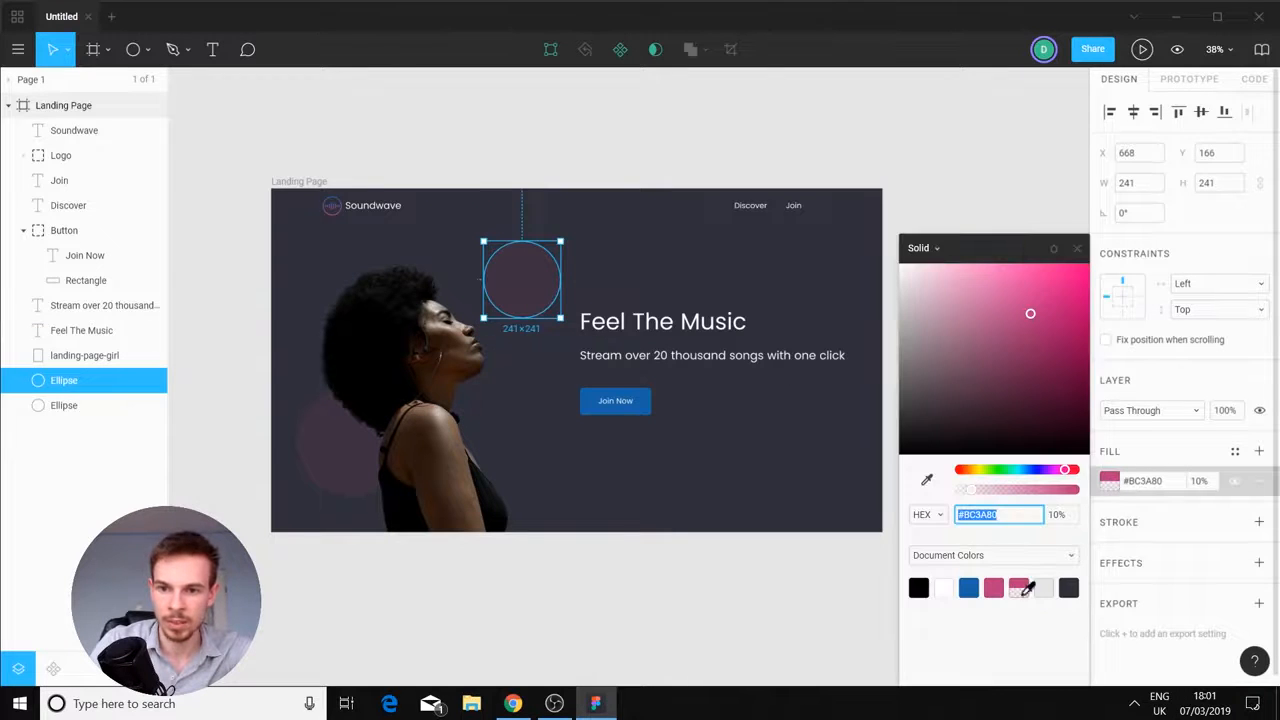
{"action": "left_click", "coordinate": [975, 580]}
{"action": "left_click", "coordinate": [1060, 514]}
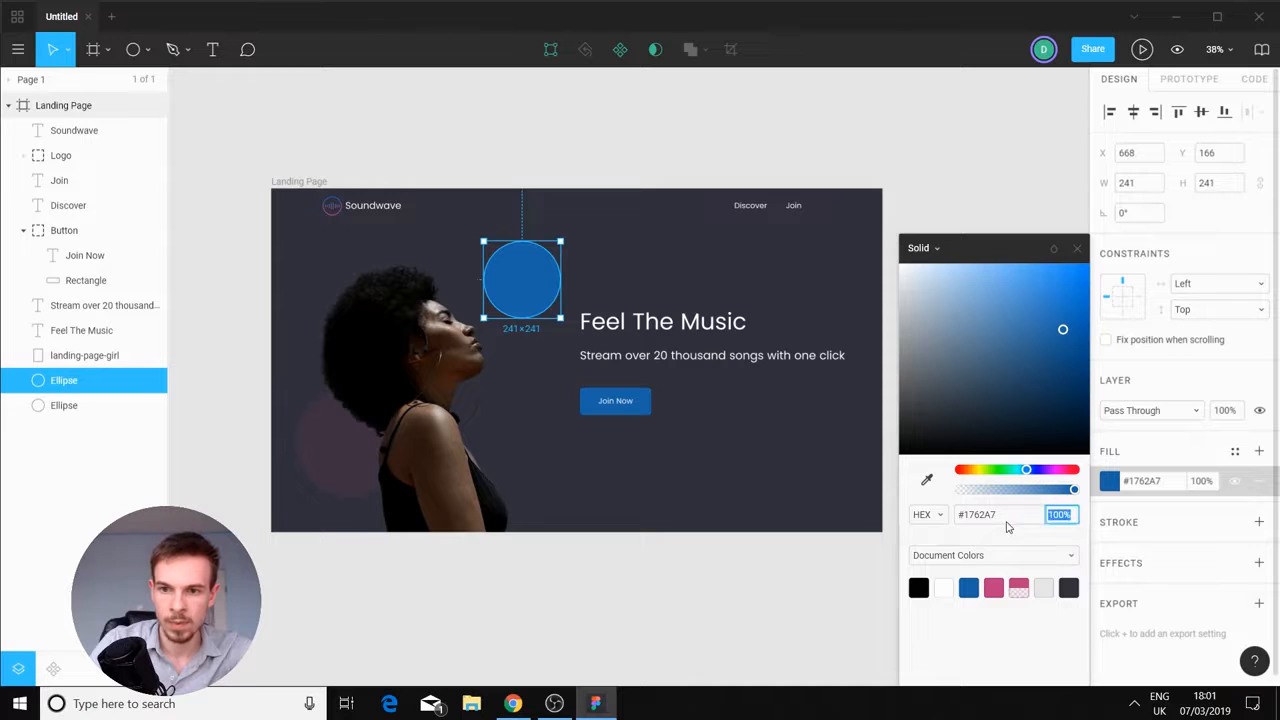
{"action": "type", "text": "10"}
{"action": "key", "text": "Return"}
{"action": "left_click", "coordinate": [609, 624]}
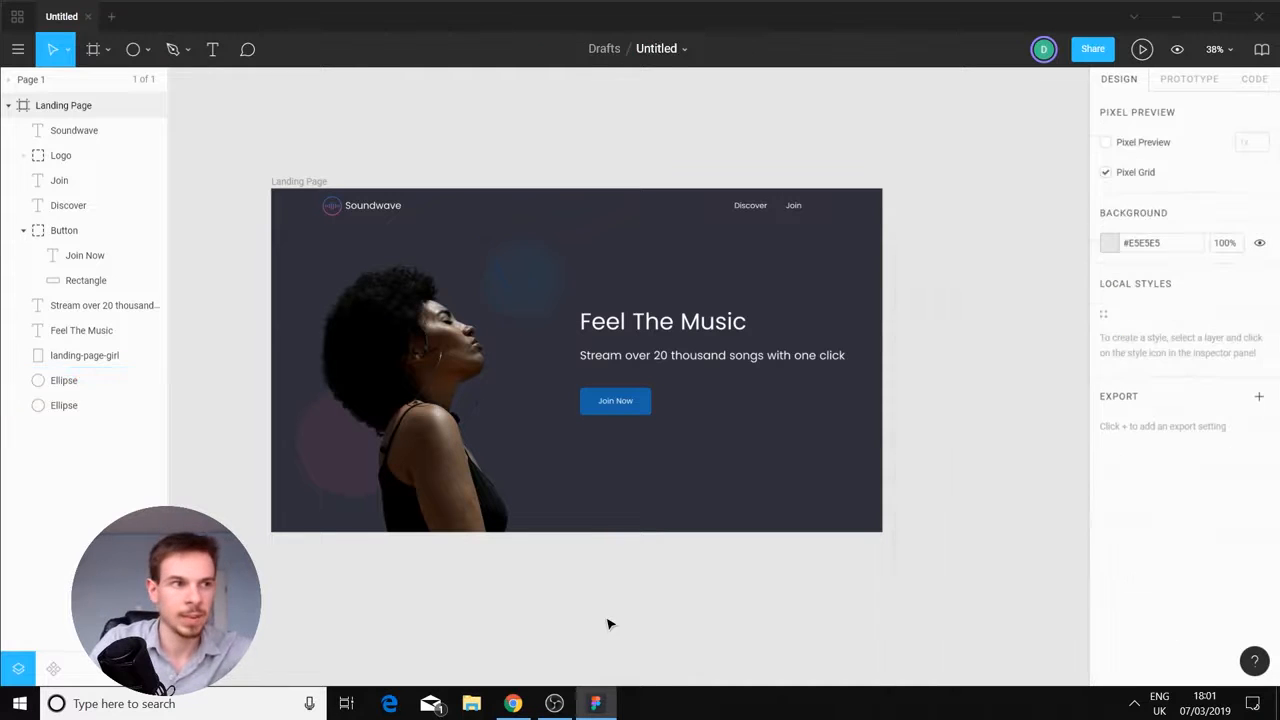
Duplicate the blue circle into the landing page's lower-right corner and enlarge it beyond the frame's edges
{"action": "key", "text": "alt+Tab"}
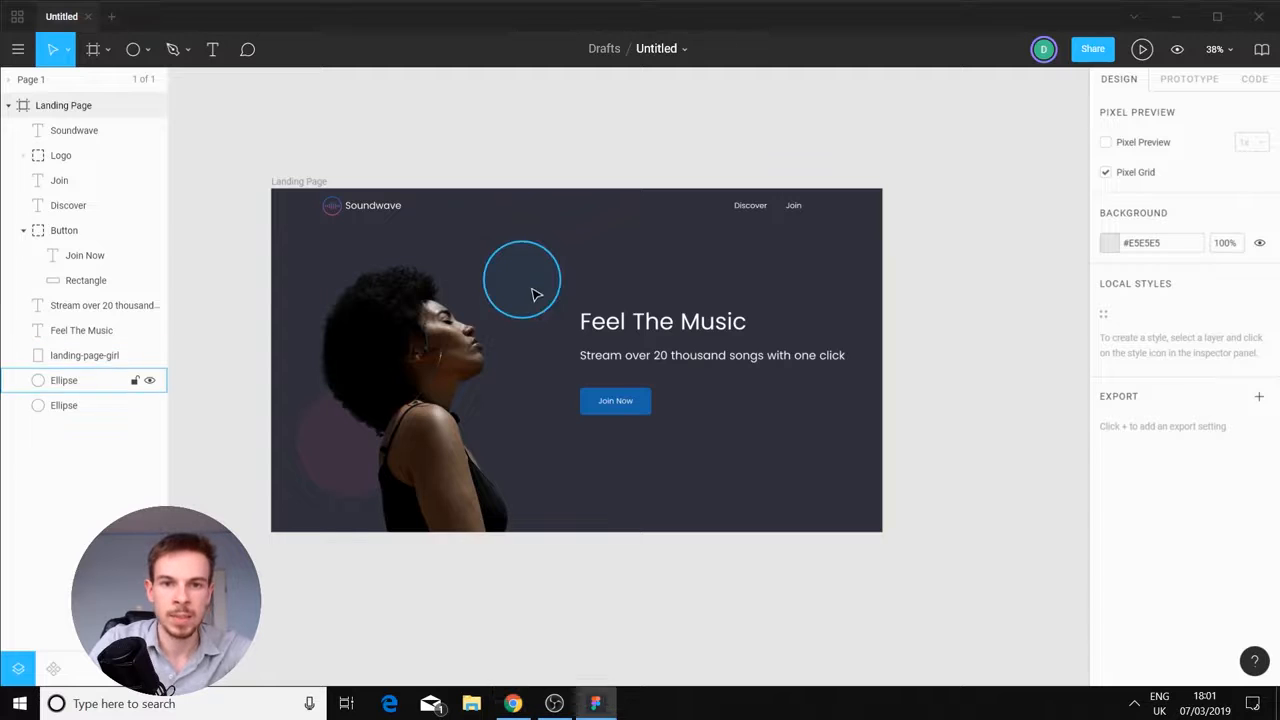
{"action": "left_click_drag", "start_coordinate": [534, 291], "coordinate": [857, 508]}
{"action": "left_click_drag", "start_coordinate": [803, 453], "coordinate": [860, 530]}
{"action": "left_click", "coordinate": [709, 549]}
{"action": "scroll", "coordinate": [588, 475], "scroll_direction": "up", "scroll_amount": 3}
{"action": "scroll", "coordinate": [588, 475], "scroll_direction": "down", "scroll_amount": 3}
{"action": "left_click_drag", "start_coordinate": [569, 419], "coordinate": [583, 471]}
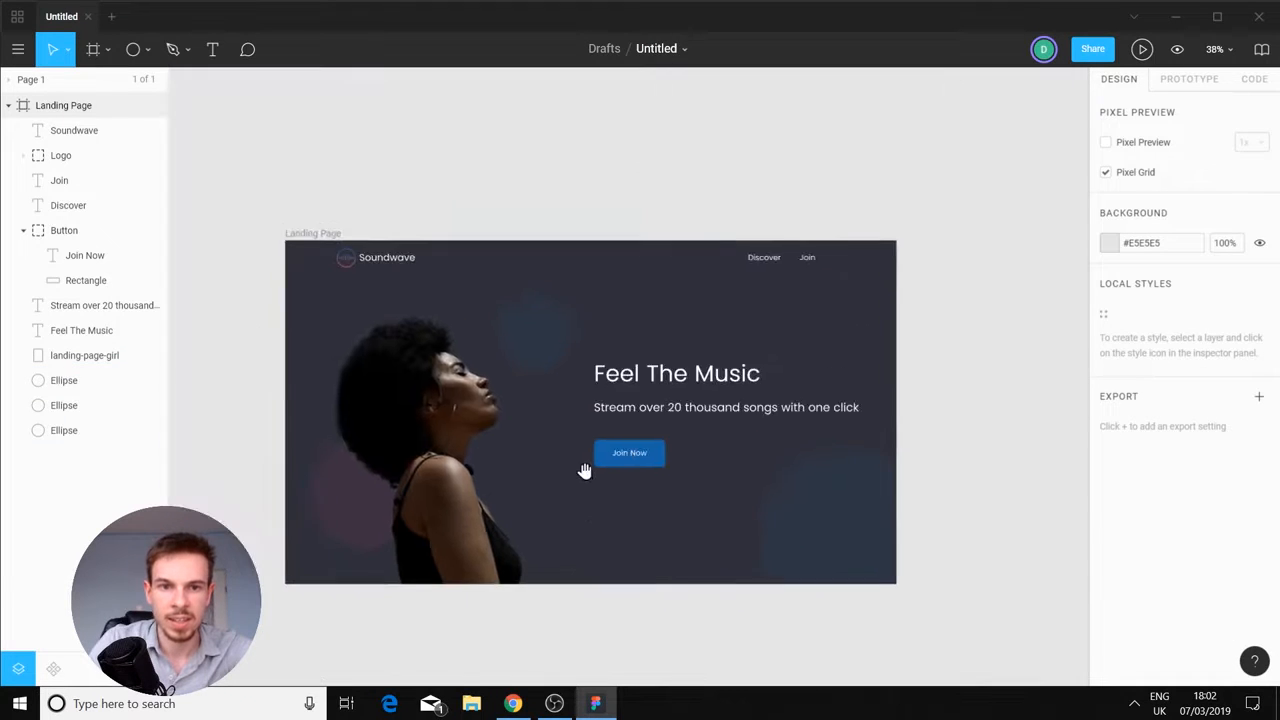
{"action": "scroll", "coordinate": [597, 469], "scroll_direction": "up", "scroll_amount": 3}
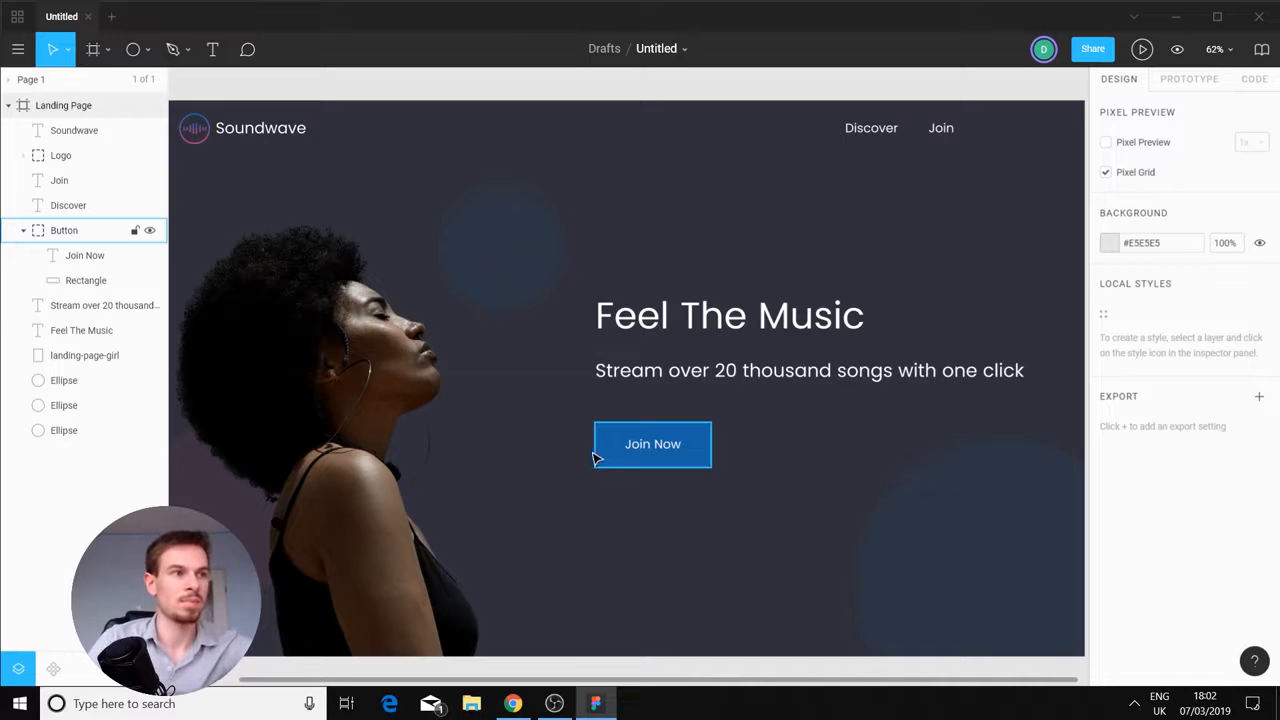
{"action": "mouse_move", "coordinate": [544, 473]}
{"action": "left_mouse_down"}
{"action": "mouse_move", "coordinate": [604, 440]}
{"action": "mouse_move", "coordinate": [539, 488]}
{"action": "left_mouse_up"}
{"action": "scroll", "coordinate": [600, 451], "scroll_direction": "down", "scroll_amount": 3}
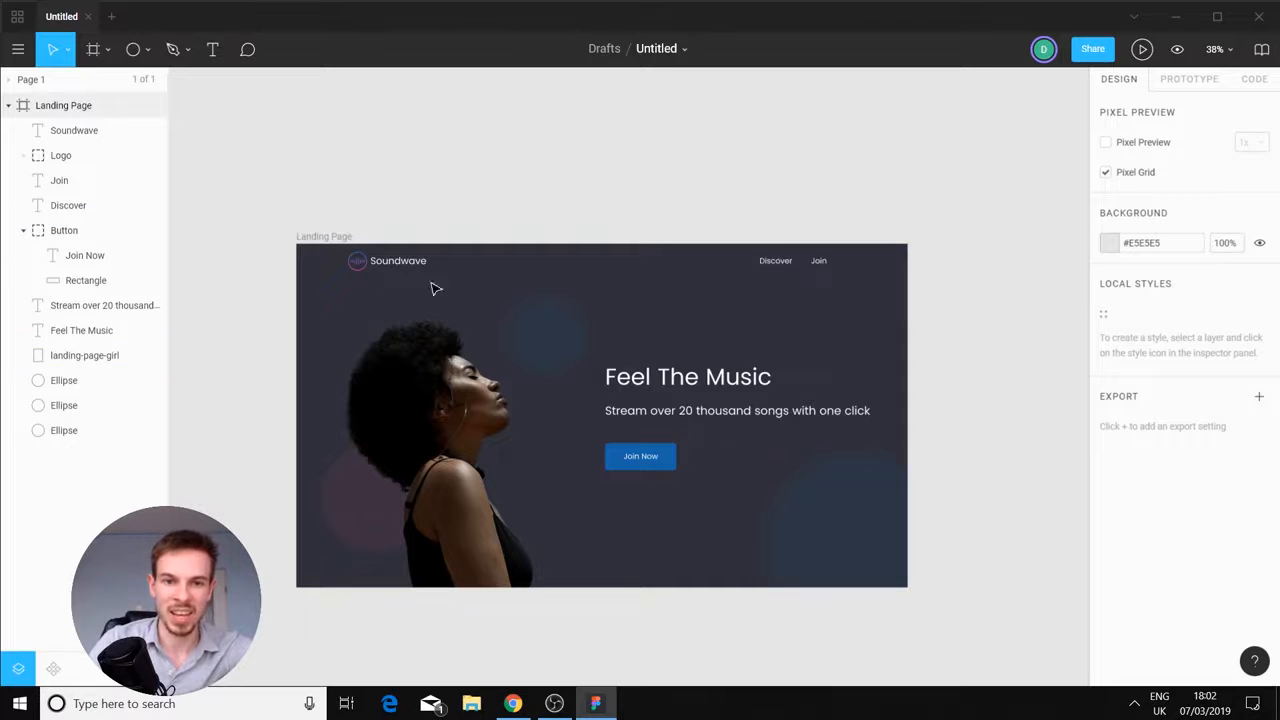
{"action": "scroll", "coordinate": [540, 423], "scroll_direction": "up", "scroll_amount": 3}
{"action": "scroll", "coordinate": [596, 386], "scroll_direction": "down", "scroll_amount": 3}
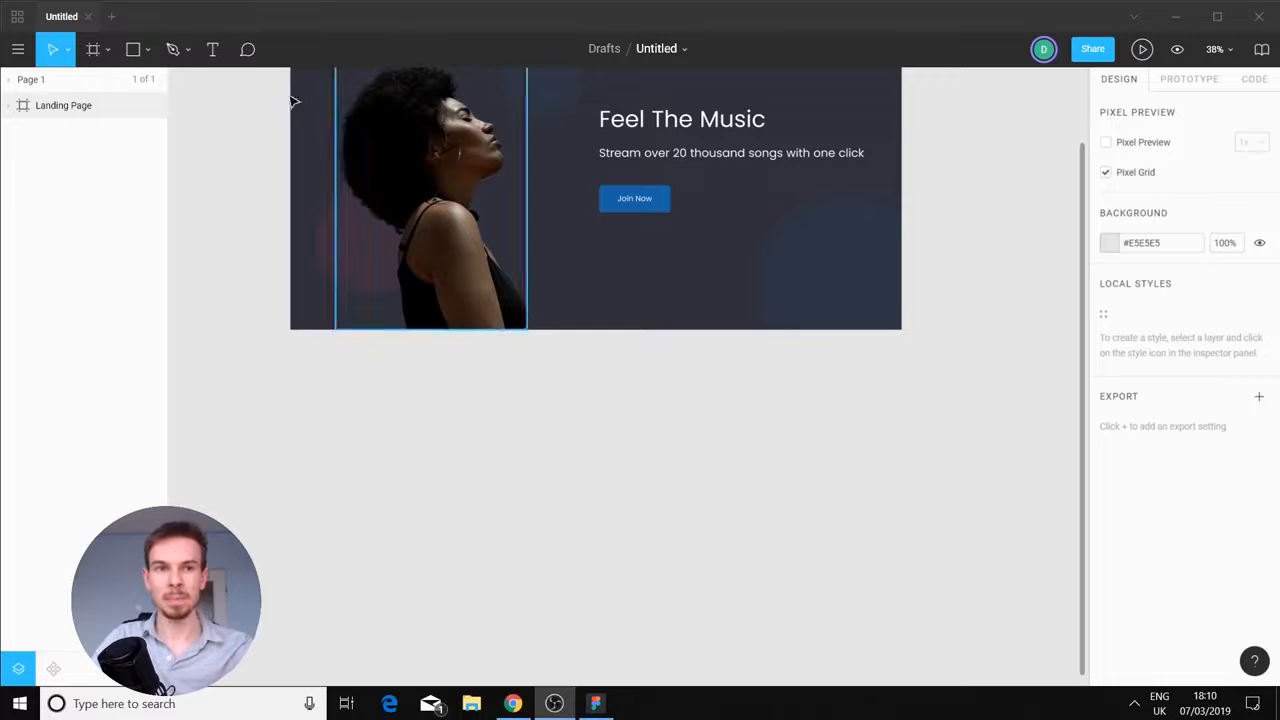
Create a new frame on the canvas below the landing page and size it 1920 × 1080
{"action": "left_click", "coordinate": [93, 49]}
{"action": "left_click", "coordinate": [369, 426]}
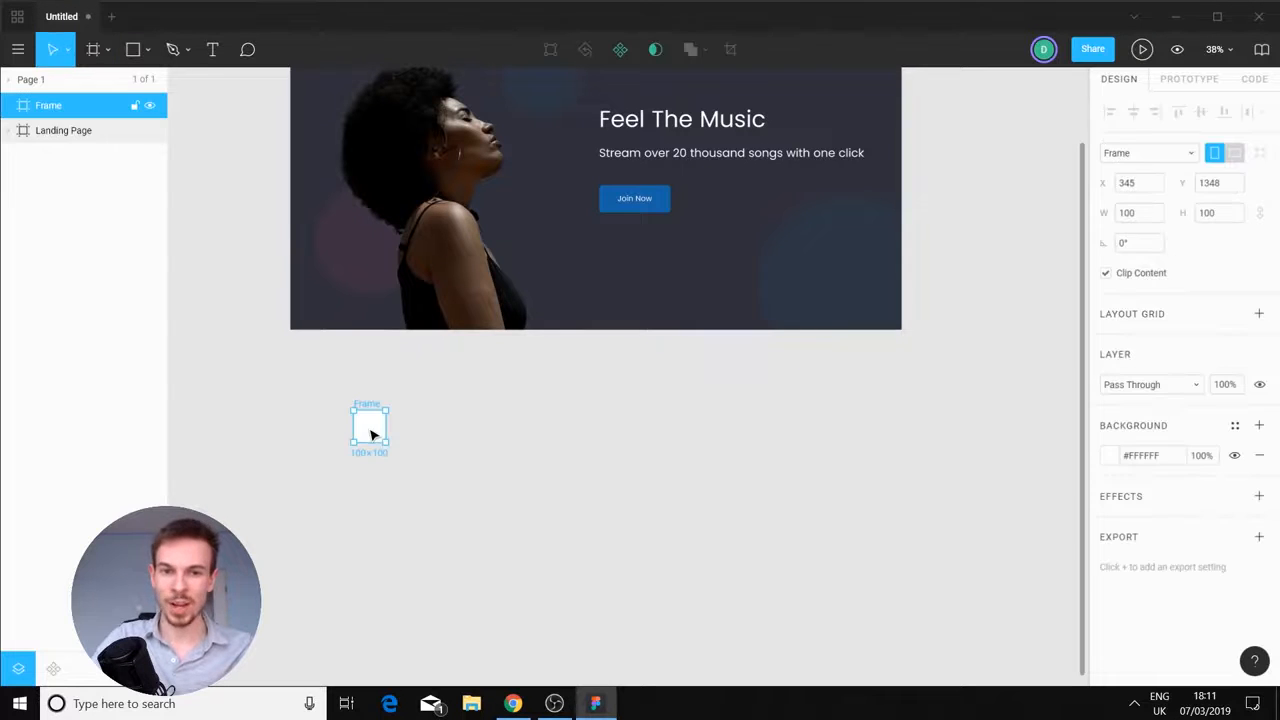
{"action": "left_click", "coordinate": [1147, 216]}
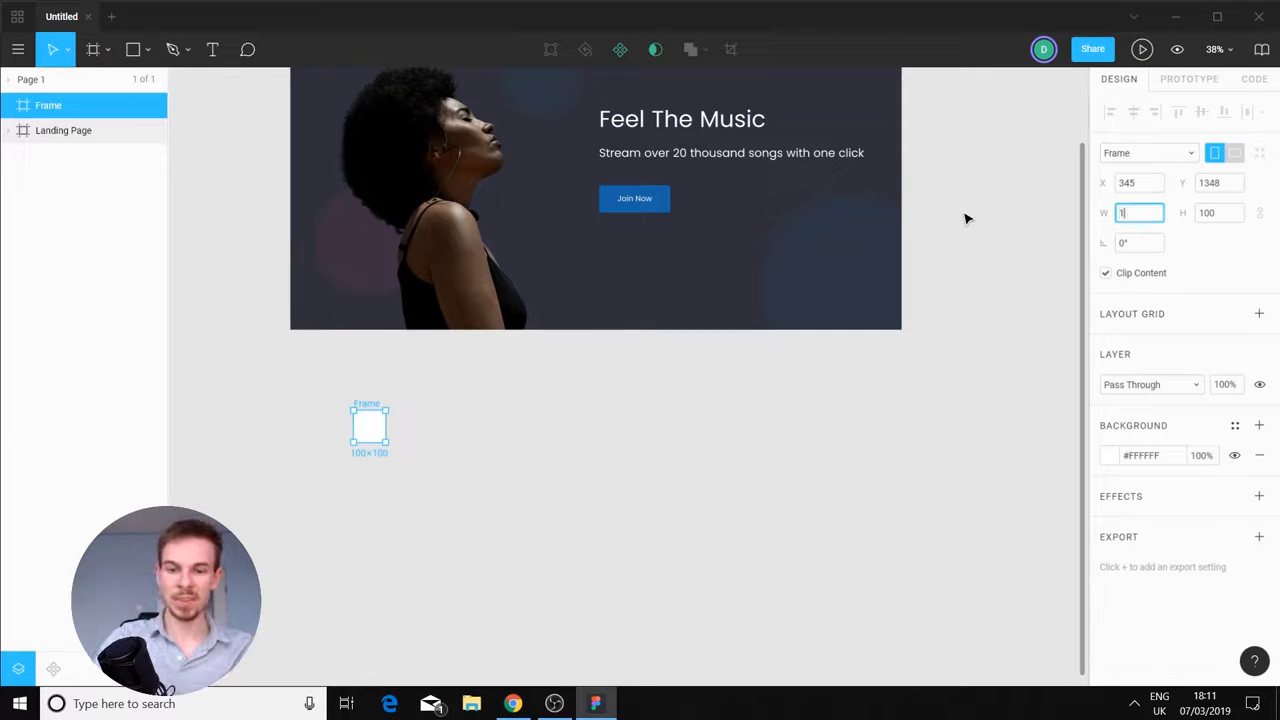
{"action": "type", "text": "1920"}
{"action": "key", "text": "Tab"}
{"action": "type", "text": "10"}
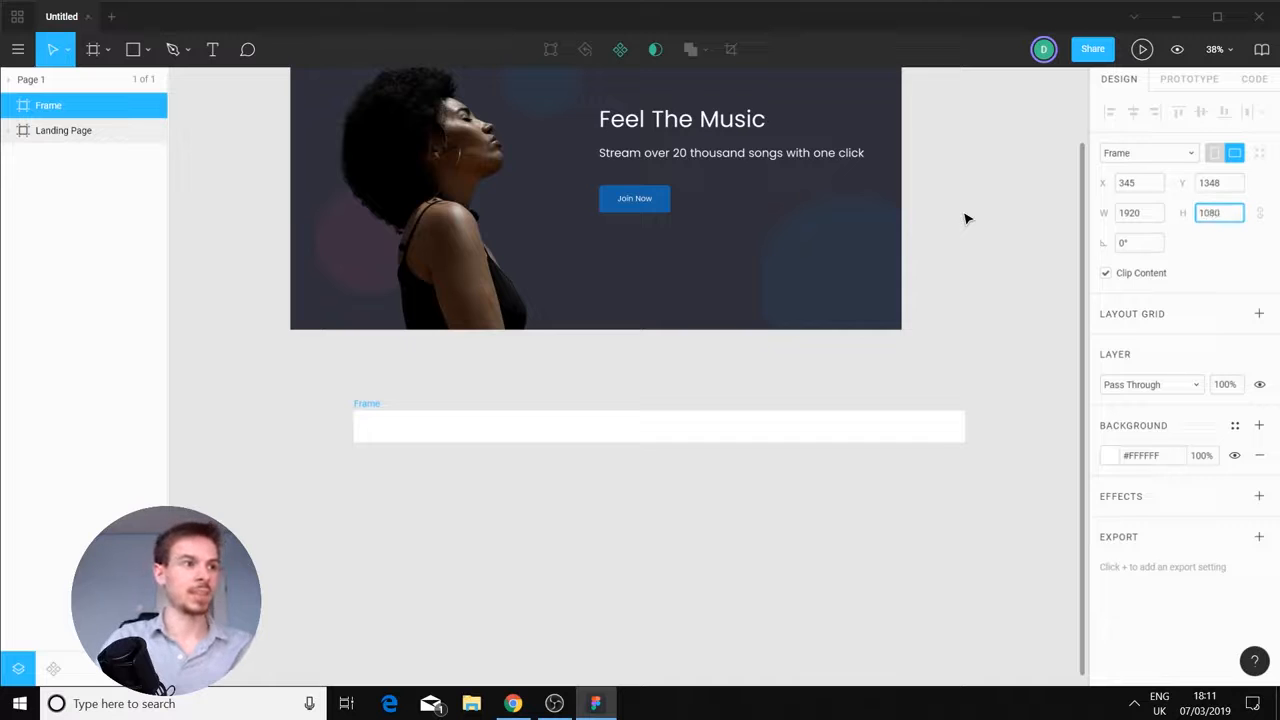
{"action": "key", "text": "Return"}
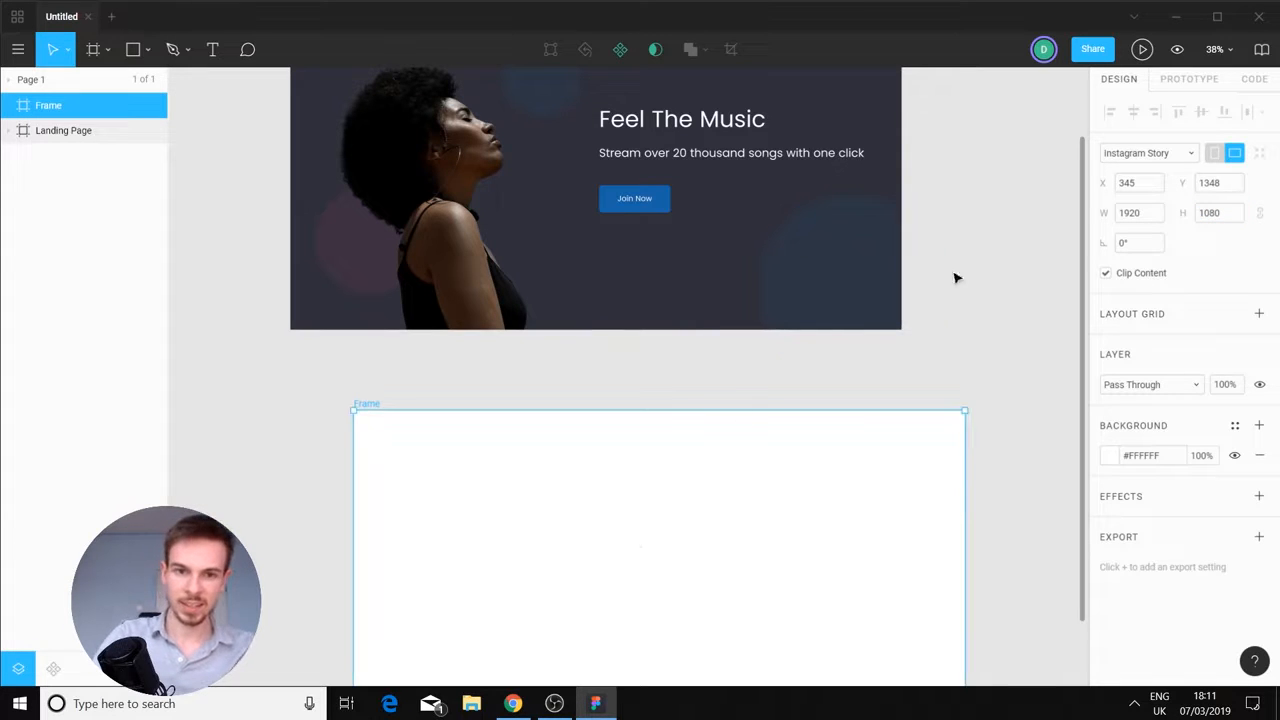
Align the new frame directly beneath the landing page at X 146, Y 1180 and rename it Feature
{"action": "left_click_drag", "start_coordinate": [628, 545], "coordinate": [570, 495]}
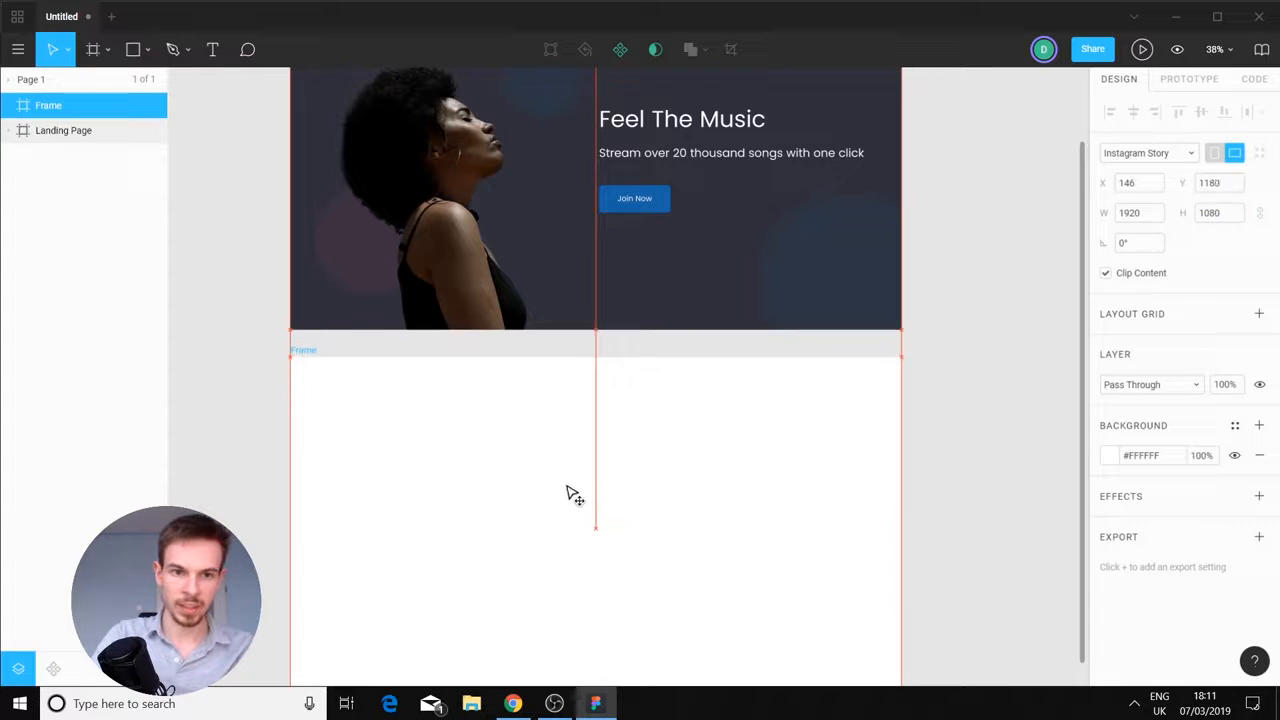
{"action": "double_click", "coordinate": [106, 112]}
{"action": "type", "text": "Feature"}
{"action": "key", "text": "Return"}
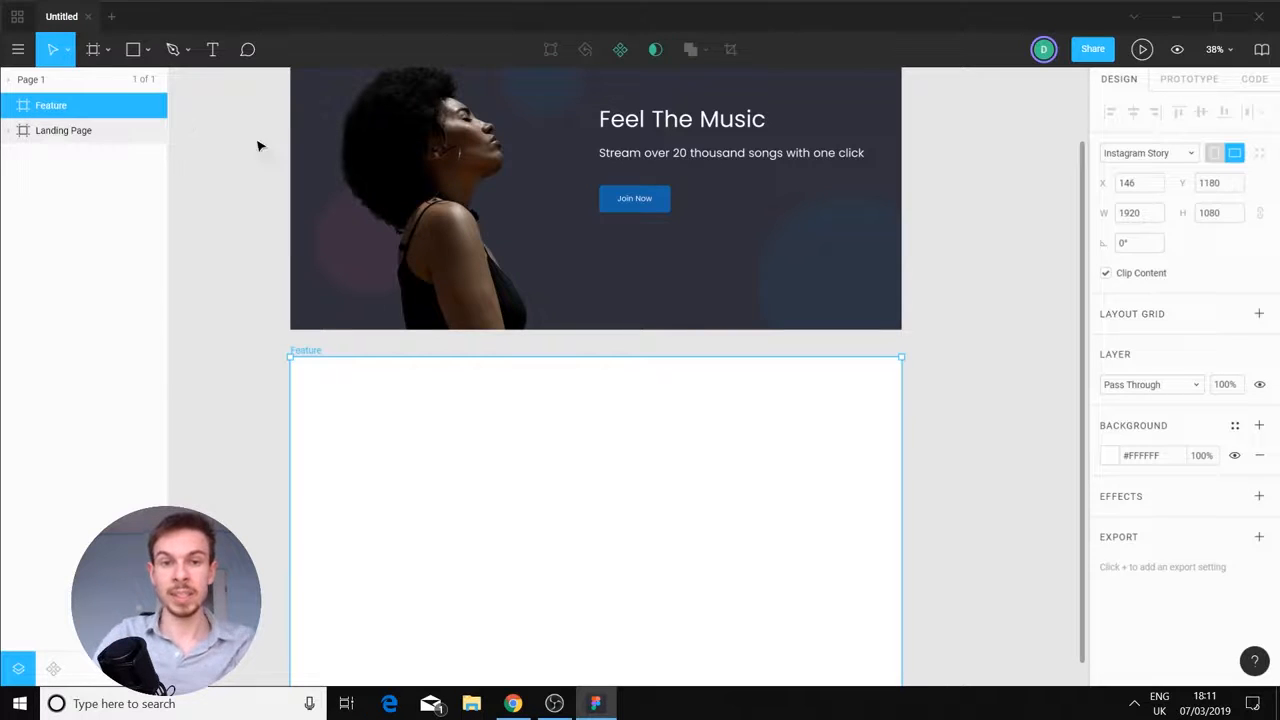
Fill the Feature frame's background with the dark #2F303A sampled from the landing page's background
{"action": "left_click_drag", "start_coordinate": [731, 448], "coordinate": [720, 317]}
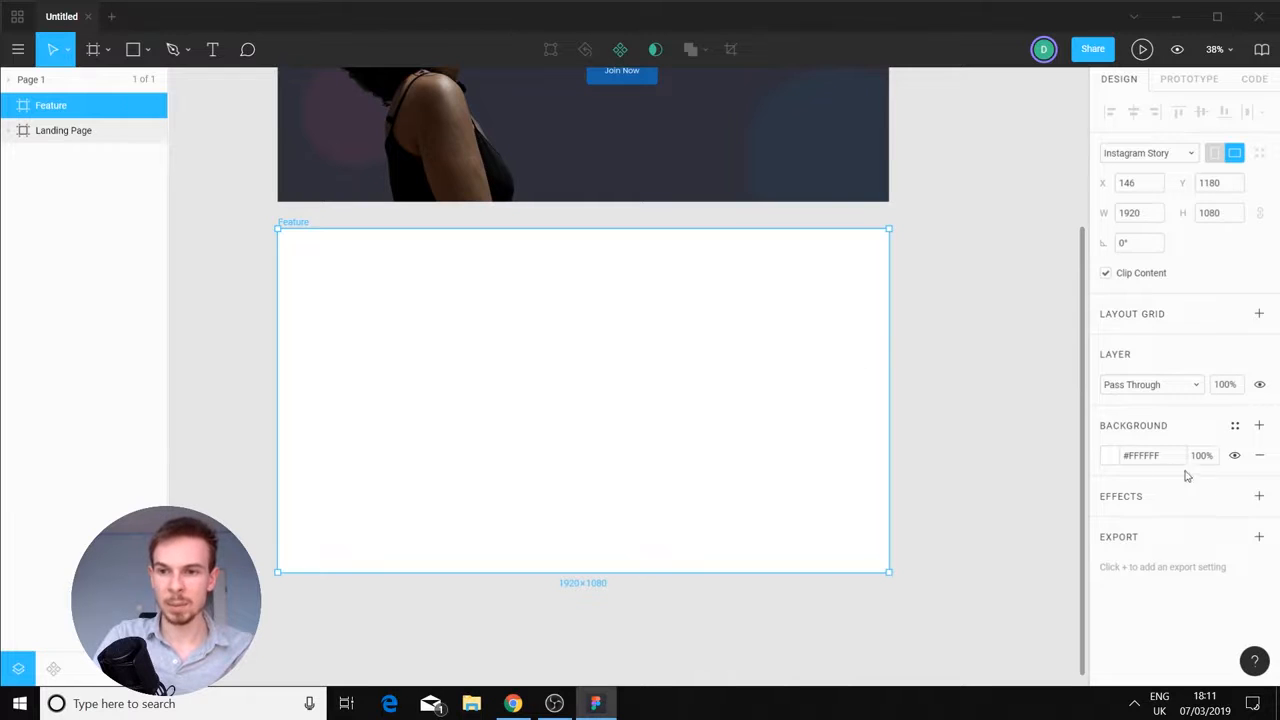
{"action": "left_click", "coordinate": [1112, 457]}
{"action": "left_click", "coordinate": [927, 479]}
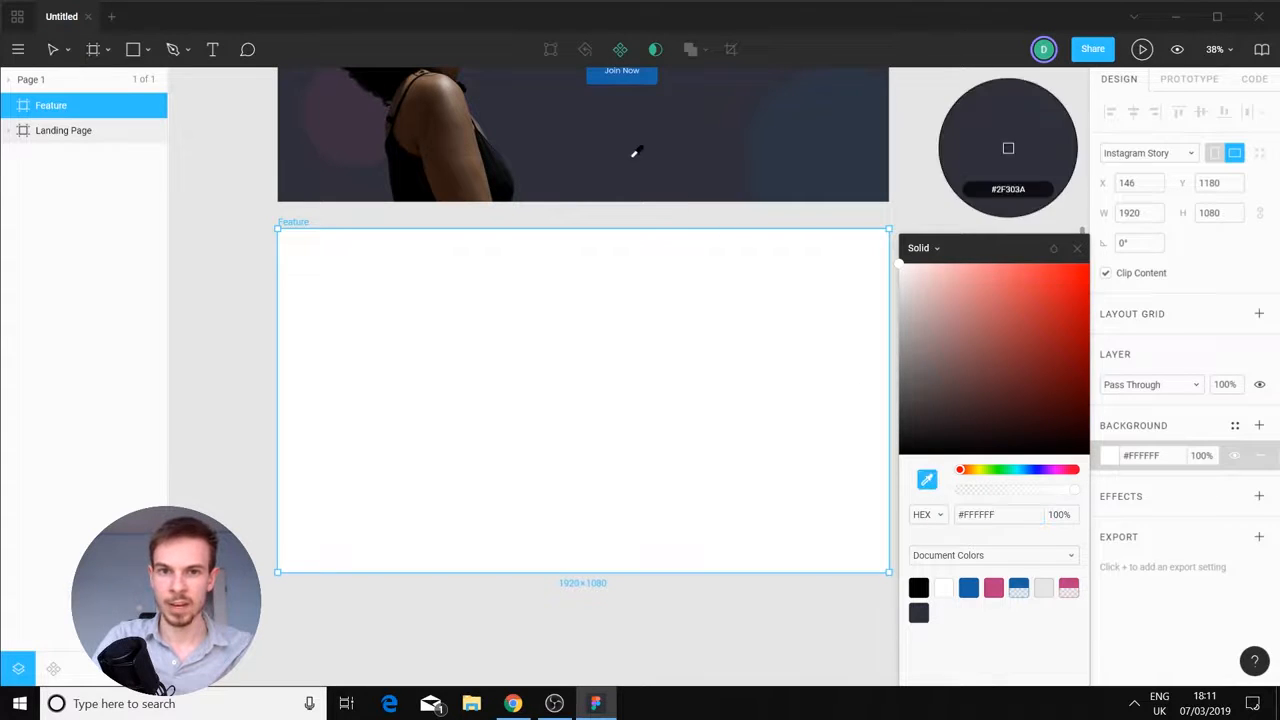
{"action": "left_click", "coordinate": [632, 160]}
{"action": "left_click", "coordinate": [688, 592]}
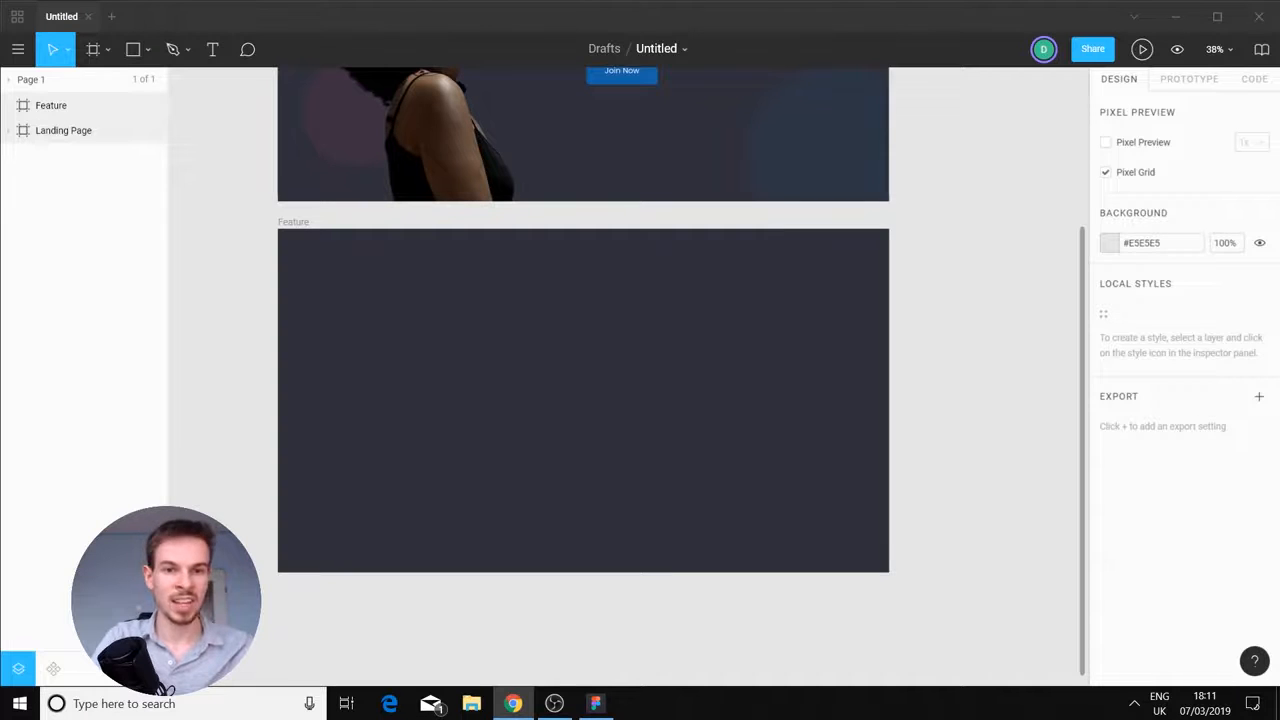
Paste the four copied album covers into the Feature frame as a two-by-two block
{"action": "left_click", "coordinate": [548, 396]}
{"action": "key", "text": "ctrl+v"}
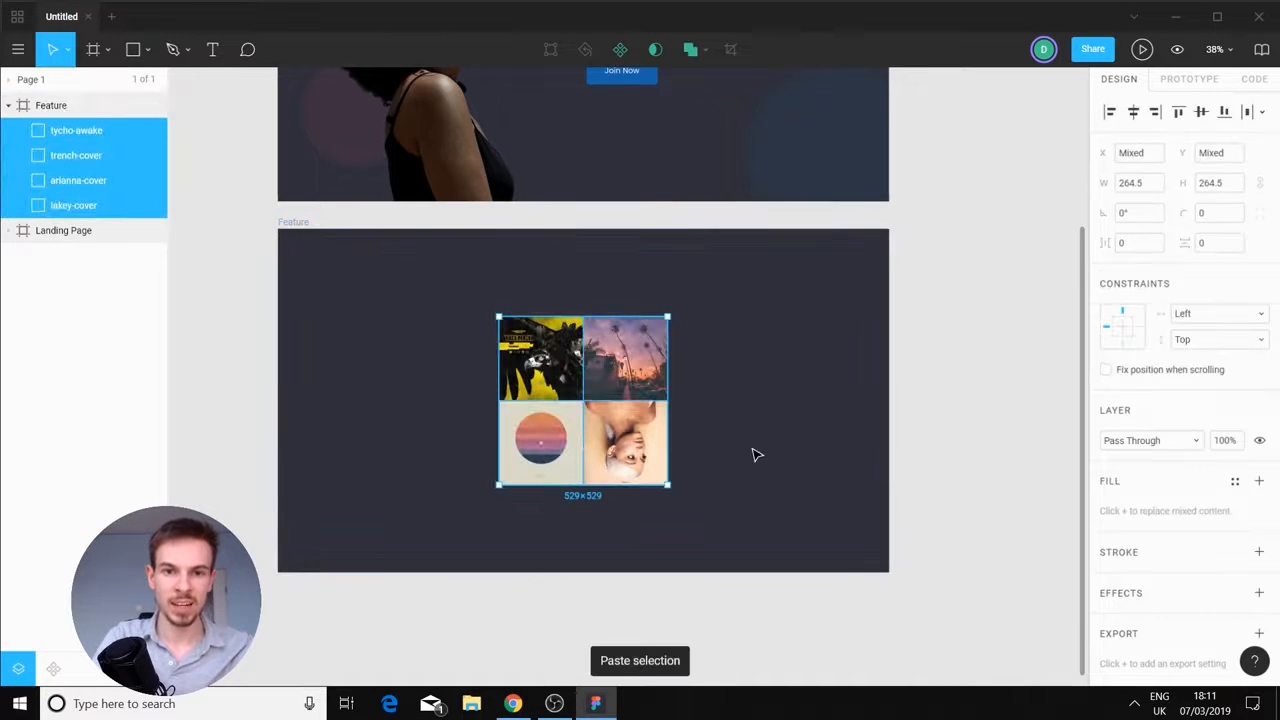
{"action": "left_click", "coordinate": [731, 538]}
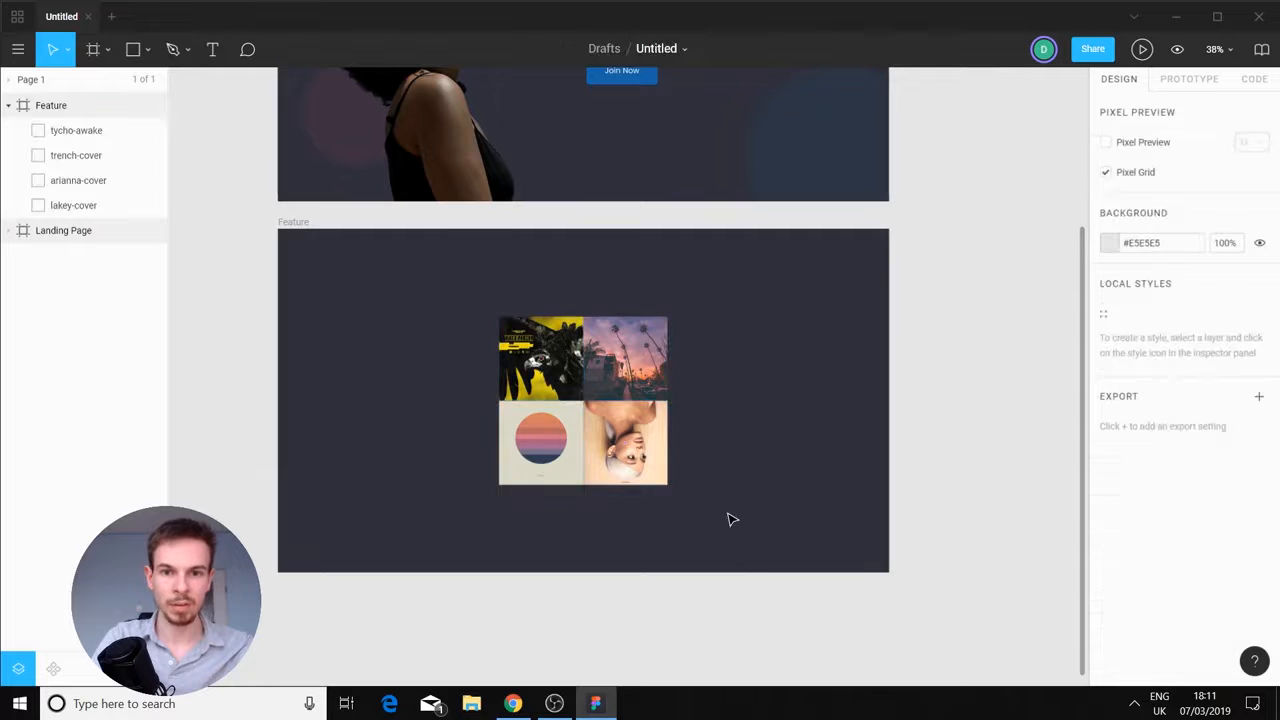
{"action": "scroll", "coordinate": [728, 476], "scroll_direction": "up", "scroll_amount": 5}
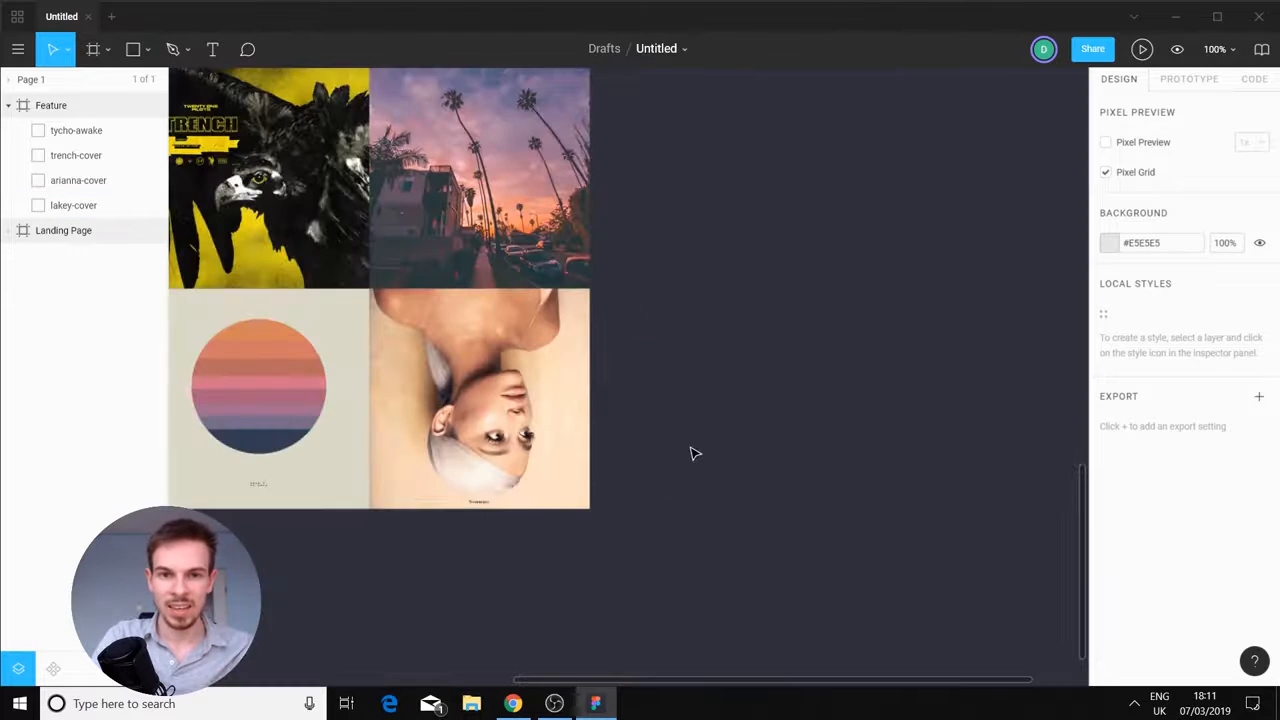
{"action": "scroll", "coordinate": [691, 451], "scroll_direction": "down", "scroll_amount": 3}
{"action": "left_click_drag", "start_coordinate": [590, 300], "coordinate": [787, 384]}
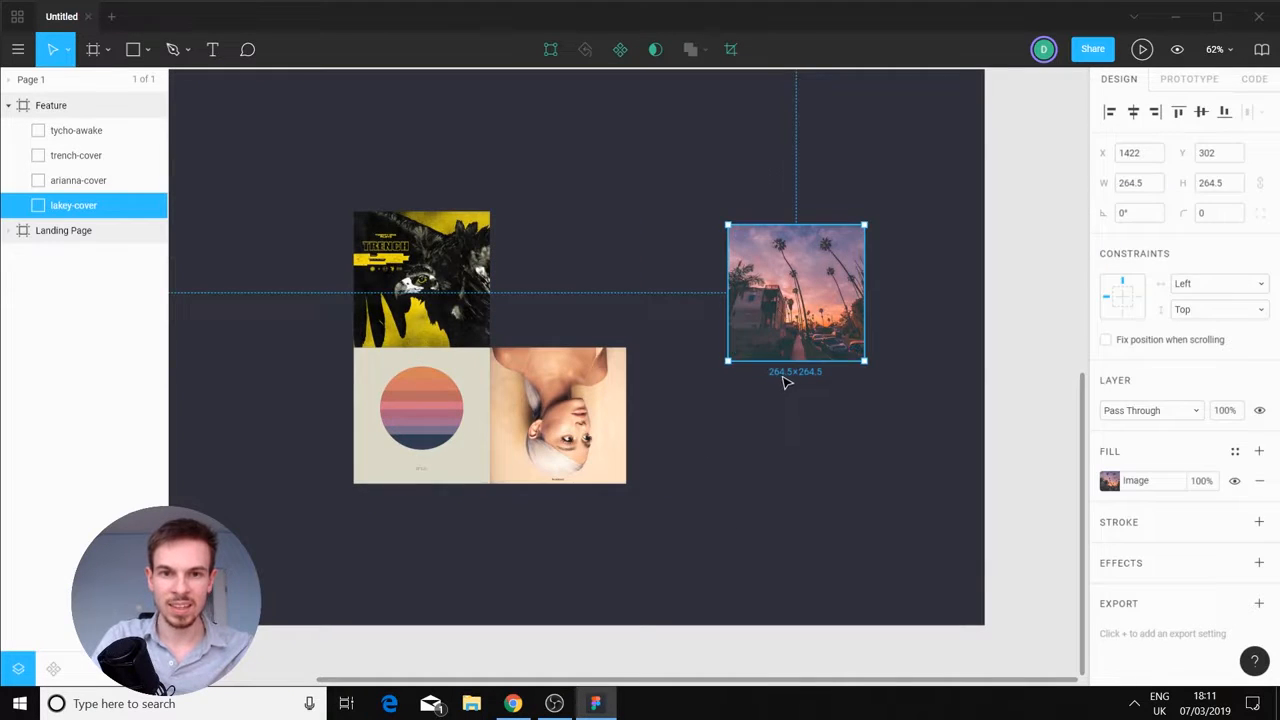
{"action": "key", "text": "ctrl+z"}
{"action": "left_click", "coordinate": [575, 300]}
{"action": "left_click", "coordinate": [556, 392]}
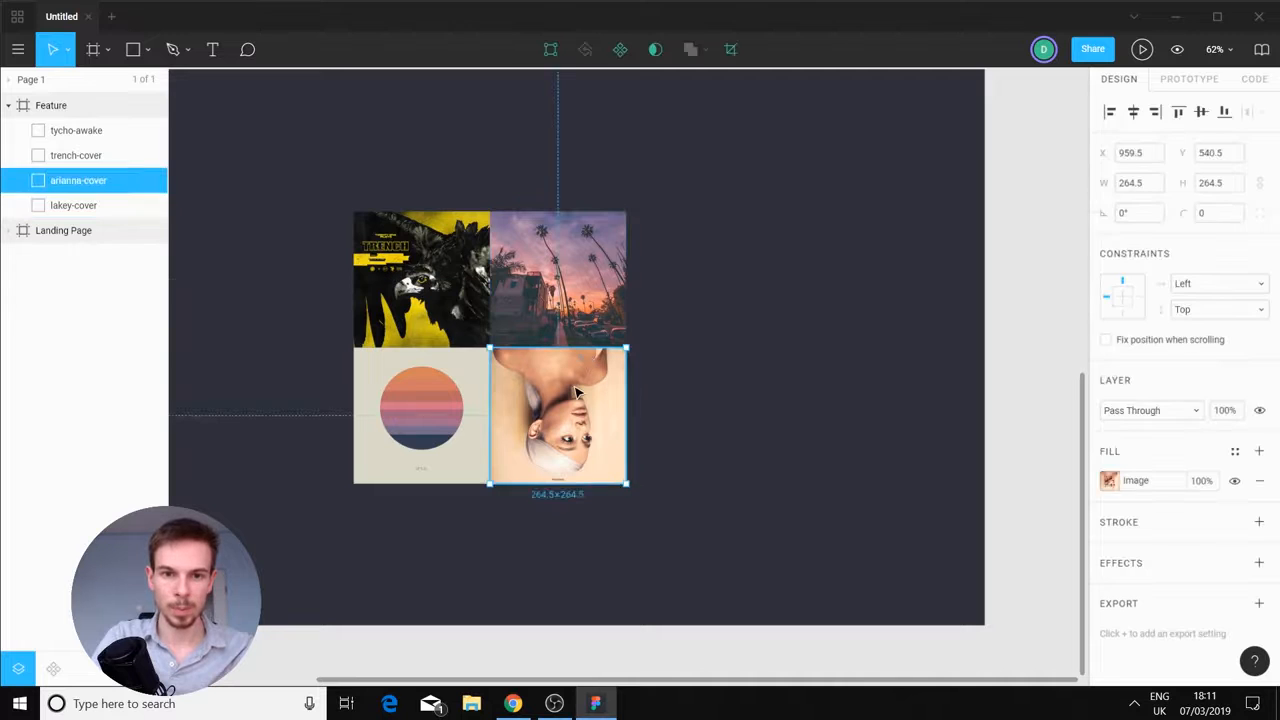
{"action": "left_click", "coordinate": [420, 382]}
{"action": "left_click", "coordinate": [425, 300]}
{"action": "left_click", "coordinate": [556, 400]}
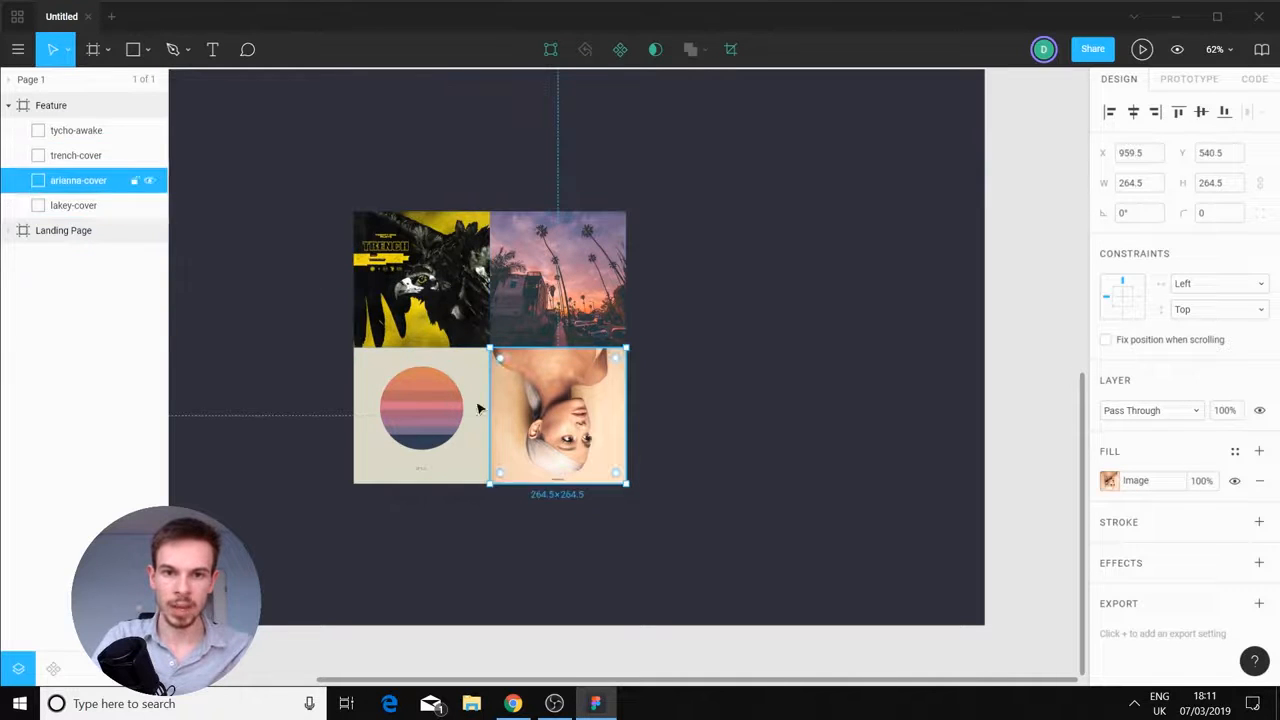
{"action": "left_click", "coordinate": [420, 400]}
{"action": "left_click", "coordinate": [420, 290]}
{"action": "left_click_drag", "start_coordinate": [562, 302], "coordinate": [860, 265]}
{"action": "left_click_drag", "start_coordinate": [600, 470], "coordinate": [535, 420]}
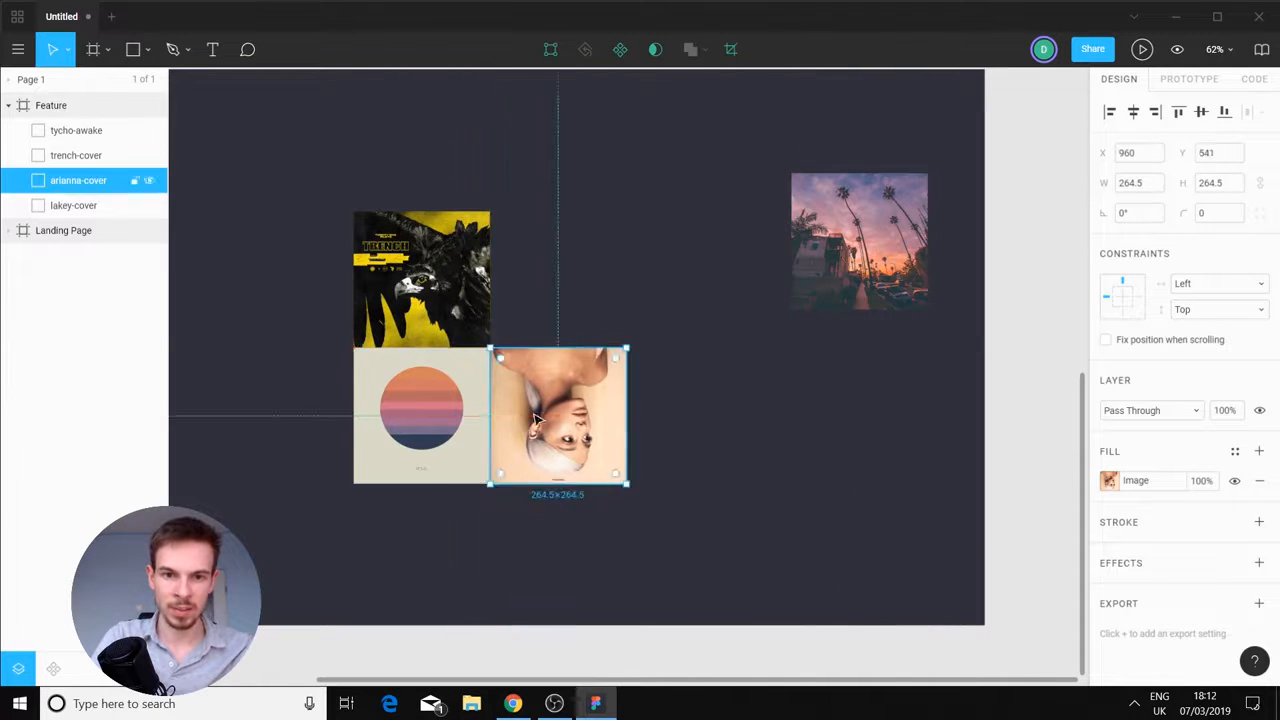
{"action": "left_click_drag", "start_coordinate": [869, 239], "coordinate": [565, 271]}
{"action": "left_click", "coordinate": [745, 434]}
Select all four album covers and swap the palm-tree cover into the lower-left cell and the upside-down portrait into the upper-right cell
{"action": "left_click_drag", "start_coordinate": [626, 206], "coordinate": [432, 461]}
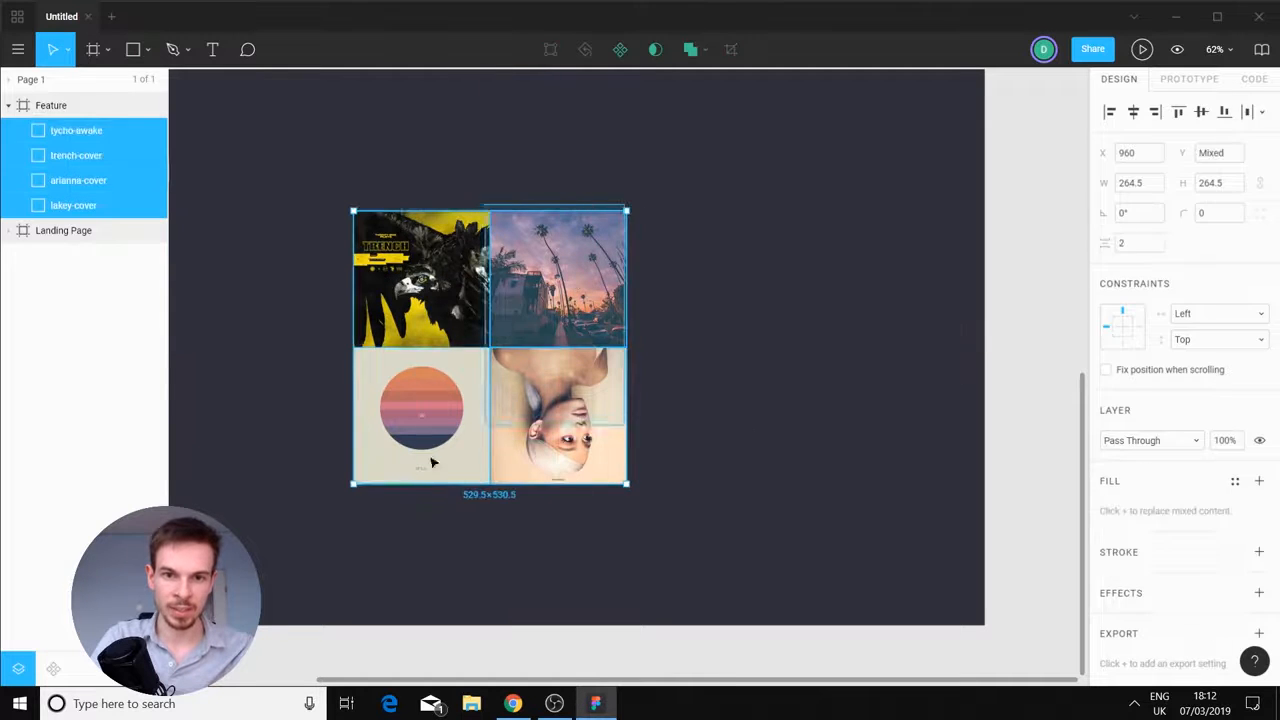
{"action": "left_click_drag", "start_coordinate": [363, 422], "coordinate": [598, 404]}
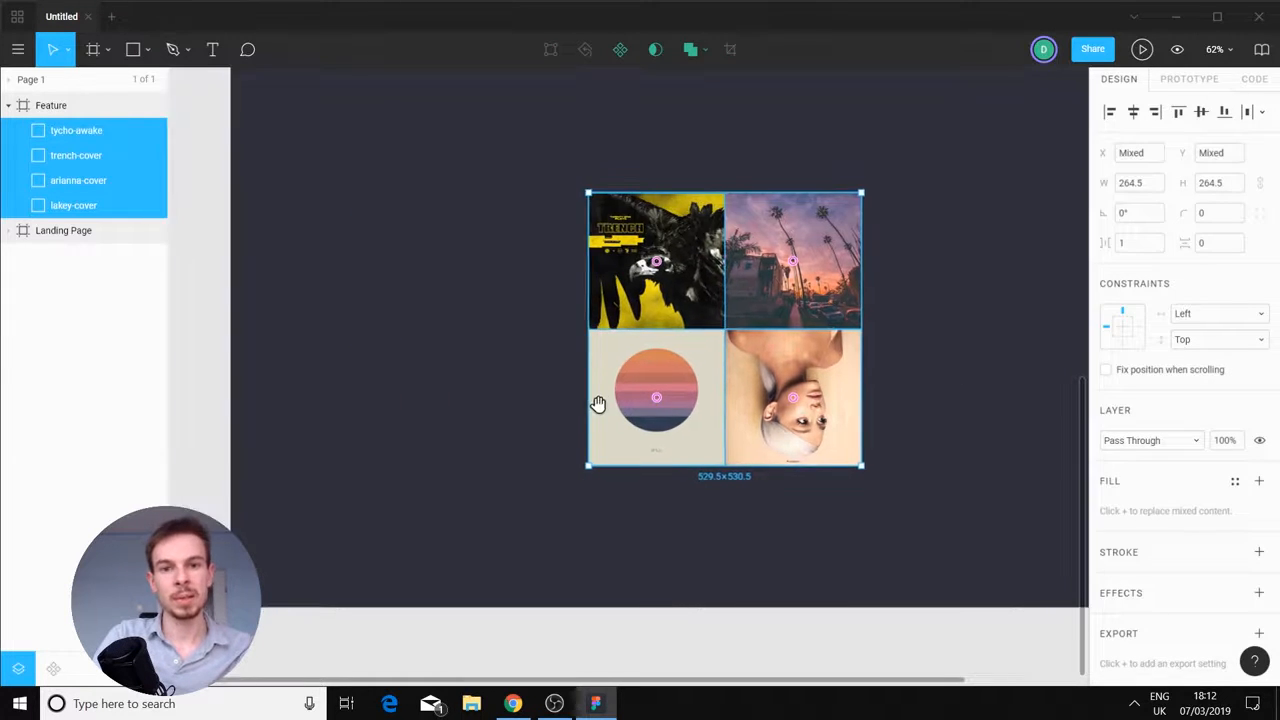
{"action": "left_click", "coordinate": [877, 249]}
{"action": "left_click_drag", "start_coordinate": [867, 205], "coordinate": [533, 514]}
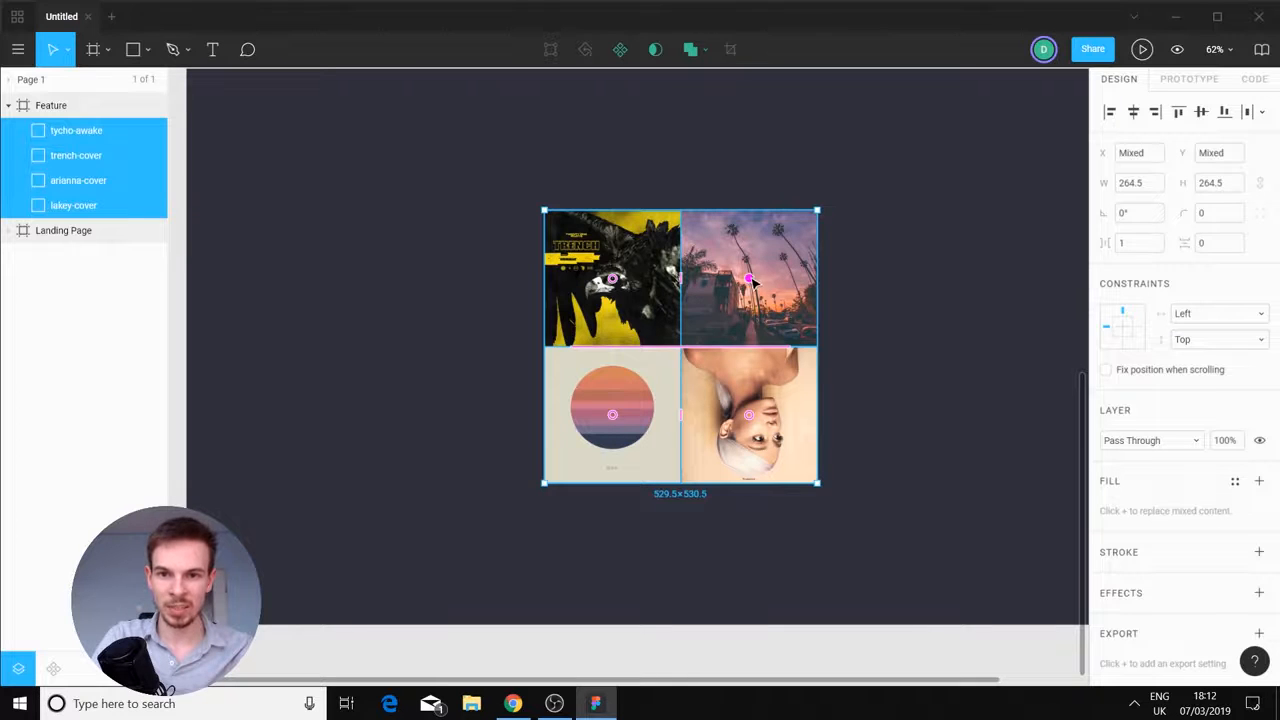
{"action": "left_click_drag", "start_coordinate": [752, 283], "coordinate": [622, 424]}
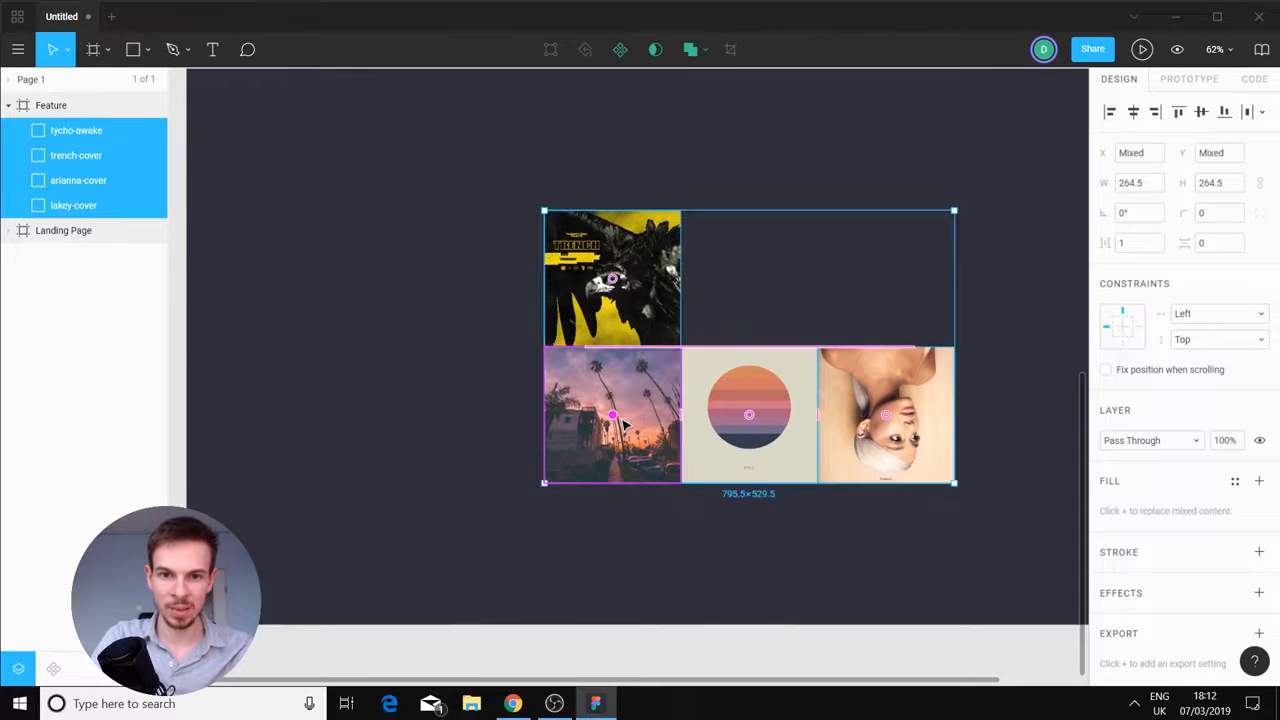
{"action": "left_click_drag", "start_coordinate": [874, 425], "coordinate": [800, 340]}
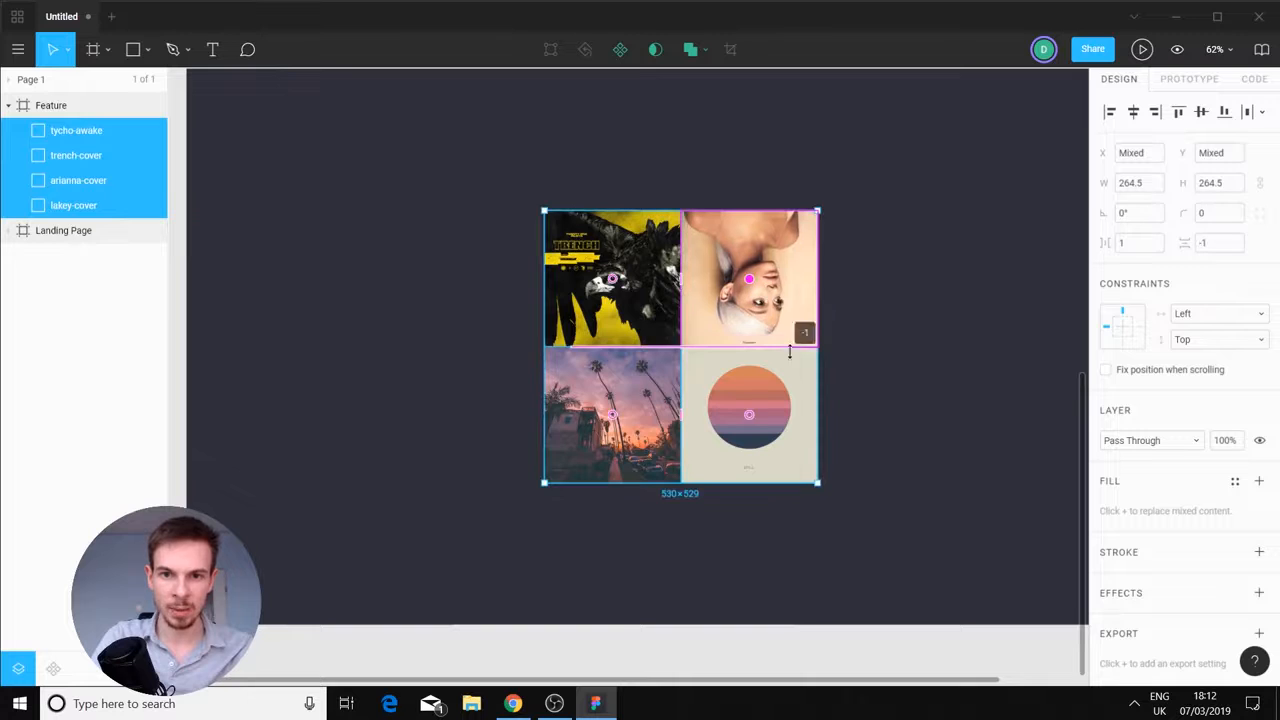
Swap the covers back so the striped circle is lower-left, the palm trees upper-right and the portrait lower-right
{"action": "mouse_move", "coordinate": [765, 417]}
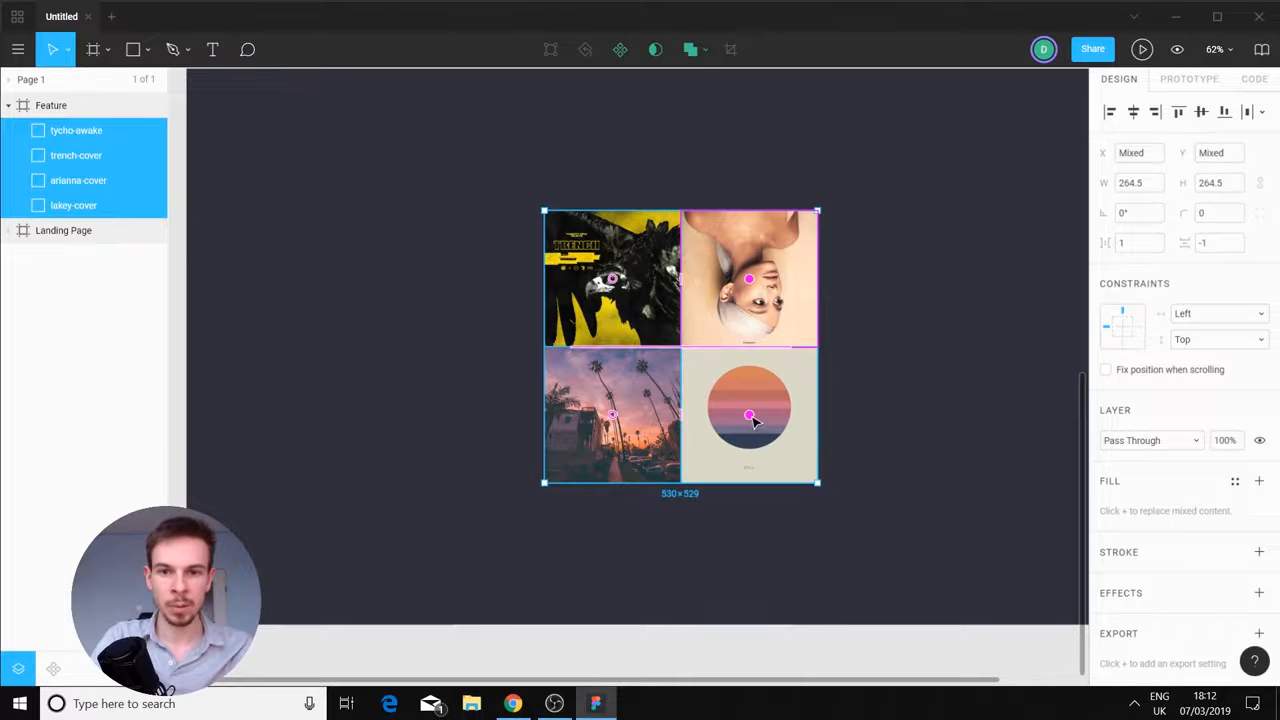
{"action": "left_click_drag", "start_coordinate": [749, 414], "coordinate": [660, 408]}
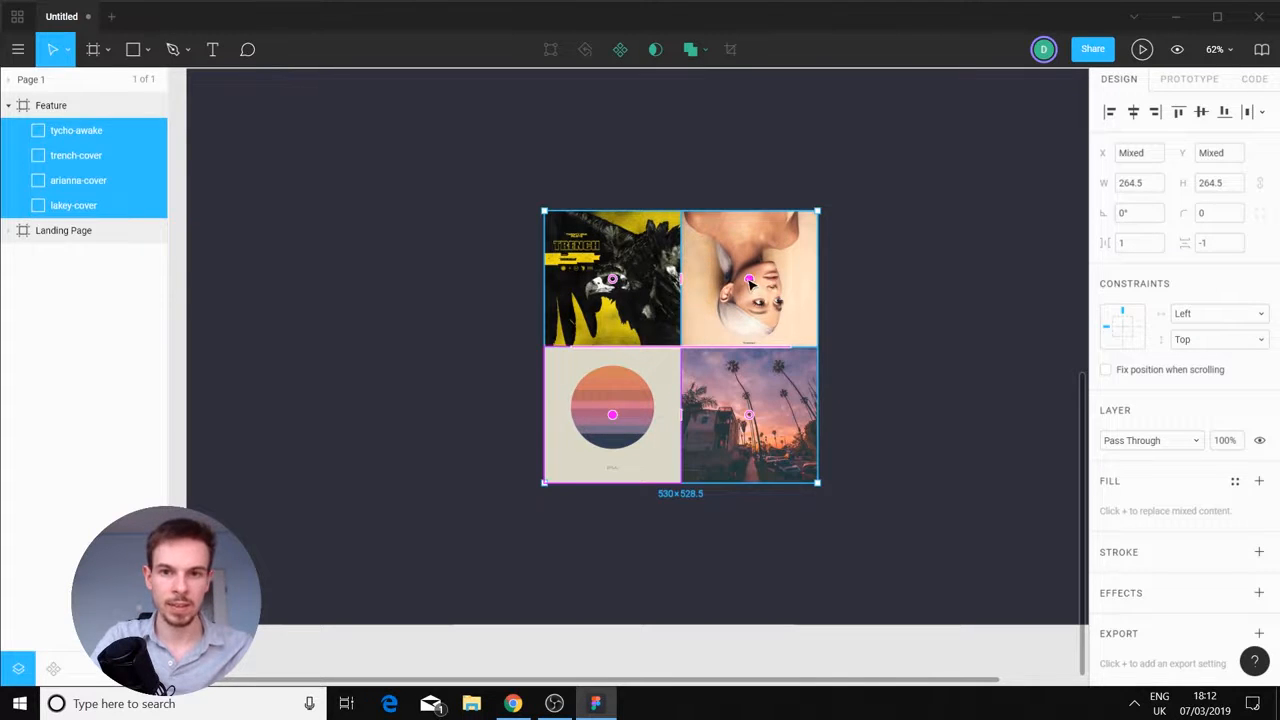
{"action": "left_click_drag", "start_coordinate": [749, 283], "coordinate": [803, 425]}
{"action": "left_click_drag", "start_coordinate": [885, 418], "coordinate": [750, 282]}
{"action": "left_click", "coordinate": [904, 409]}
Move the block of four album covers horizontally to the right side of the Feature frame
{"action": "scroll", "coordinate": [903, 420], "scroll_direction": "down", "scroll_amount": 4}
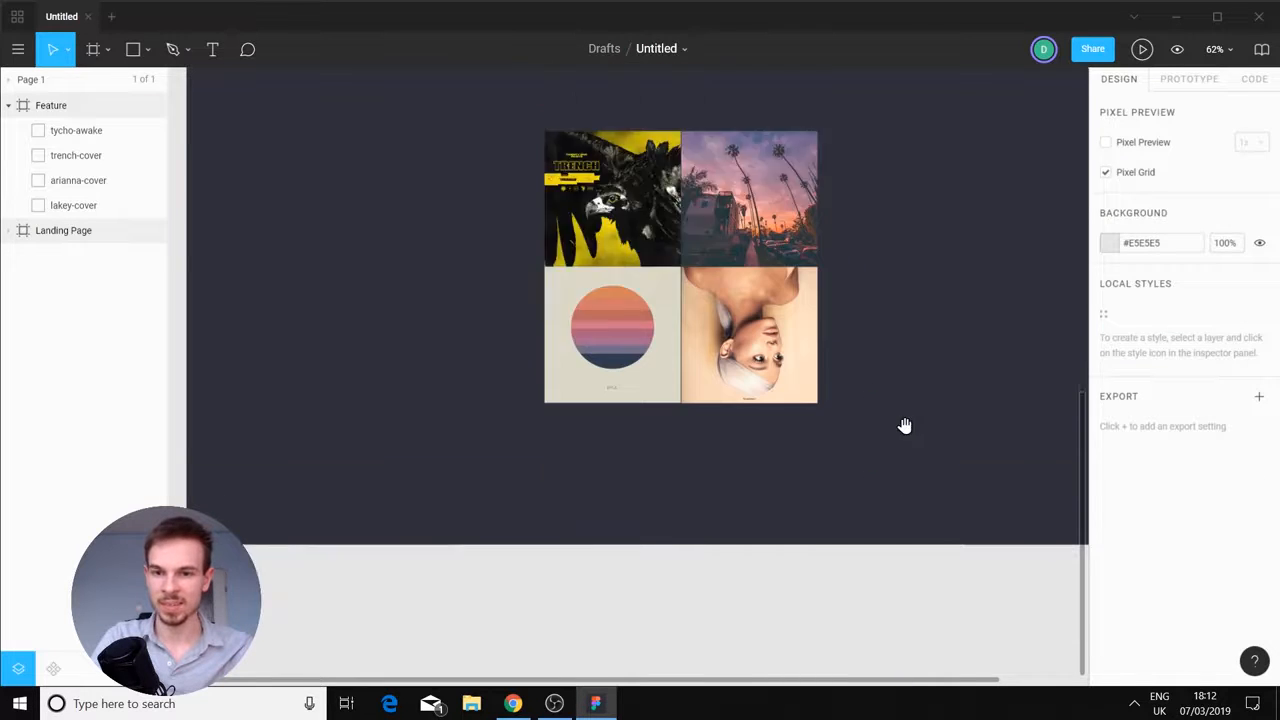
{"action": "scroll", "coordinate": [849, 317], "scroll_direction": "down", "scroll_amount": 3}
{"action": "scroll", "coordinate": [851, 326], "scroll_direction": "up", "scroll_amount": 2}
{"action": "left_click_drag", "start_coordinate": [818, 244], "coordinate": [598, 452]}
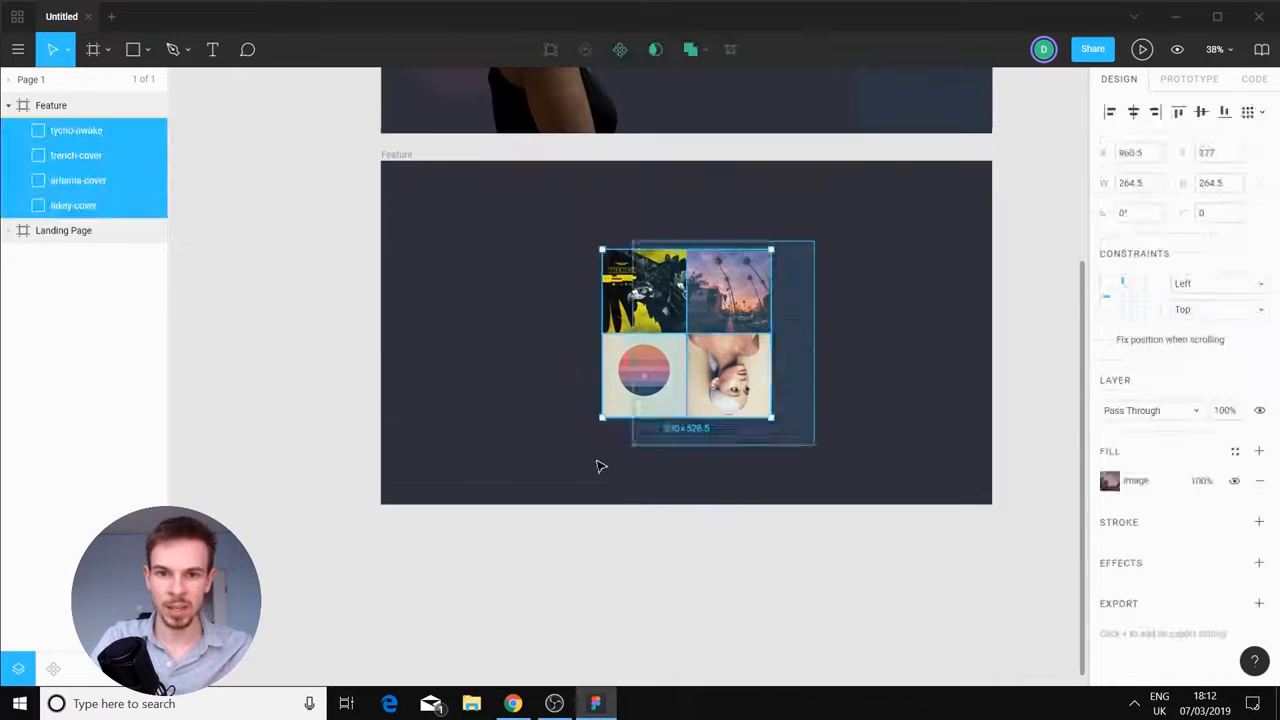
{"action": "left_click_drag", "start_coordinate": [715, 352], "coordinate": [850, 357]}
{"action": "left_click", "coordinate": [891, 581]}
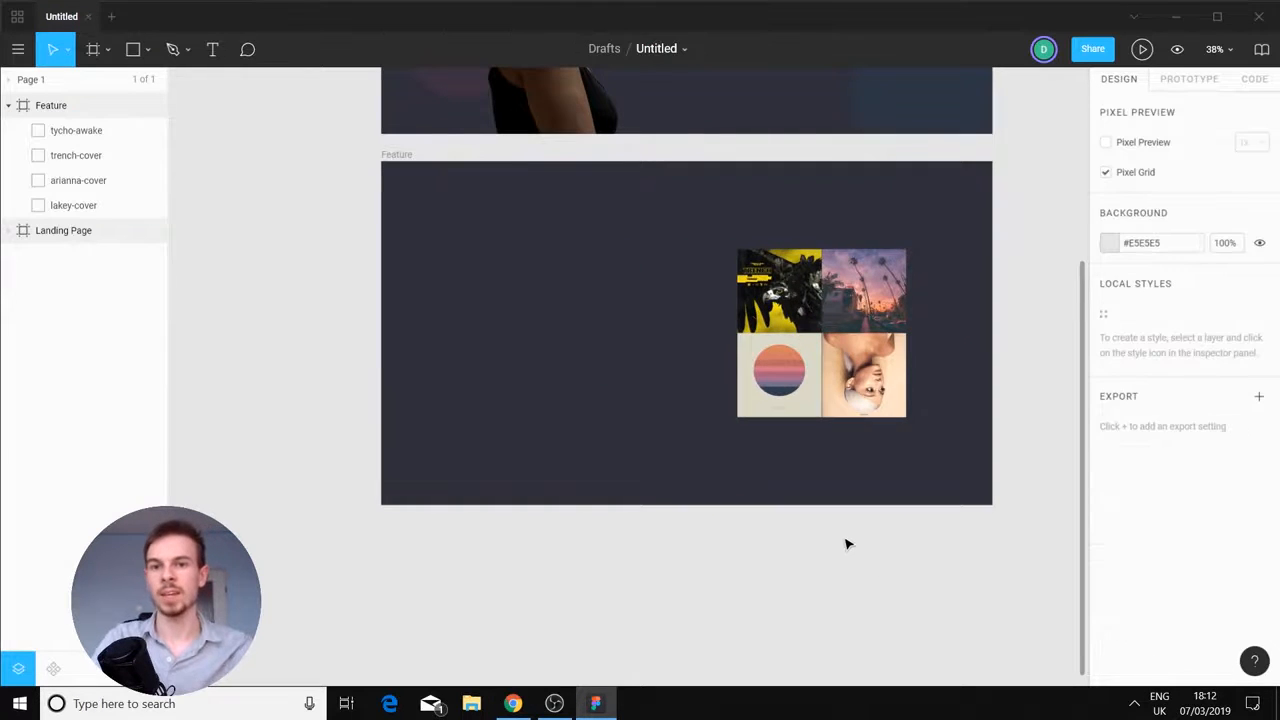
Add a text box about 883 × 183 at X 173, Y 208 in the Feature frame, reading "Discover new music"
{"action": "scroll", "coordinate": [831, 344], "scroll_direction": "up", "scroll_amount": 3}
{"action": "left_click_drag", "start_coordinate": [363, 319], "coordinate": [466, 356]}
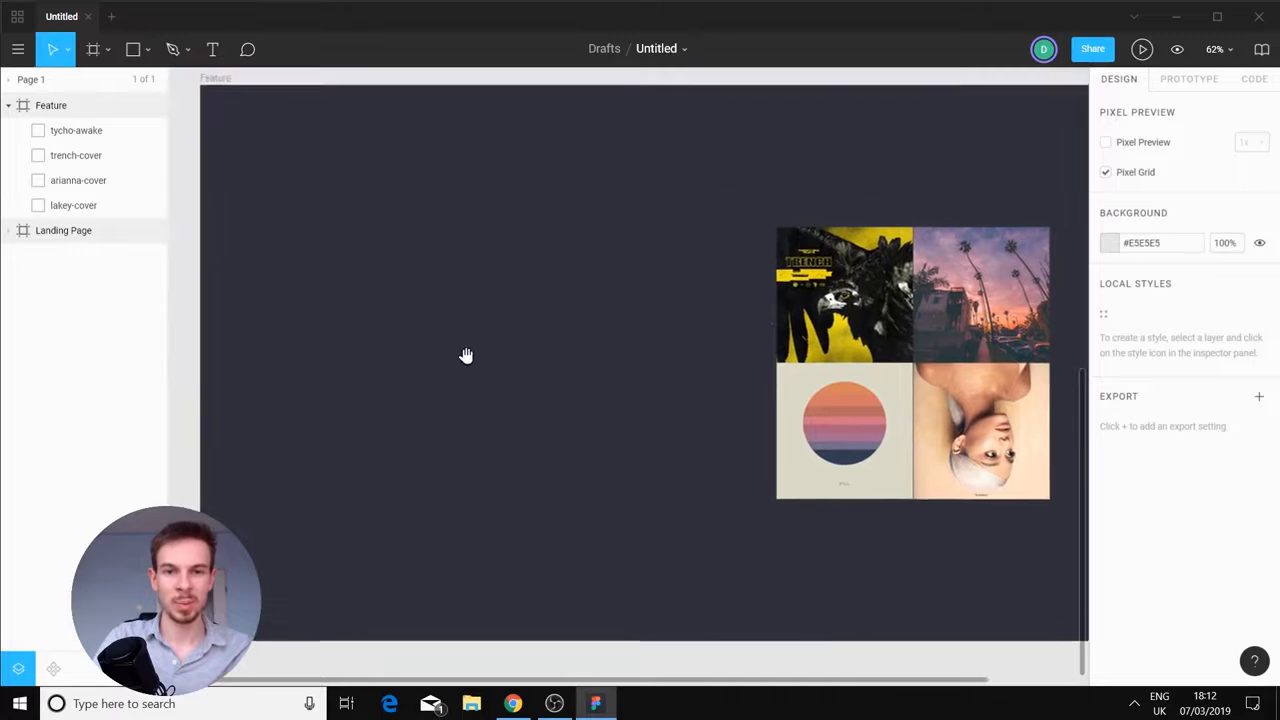
{"action": "scroll", "coordinate": [650, 335], "scroll_direction": "down", "scroll_amount": 3}
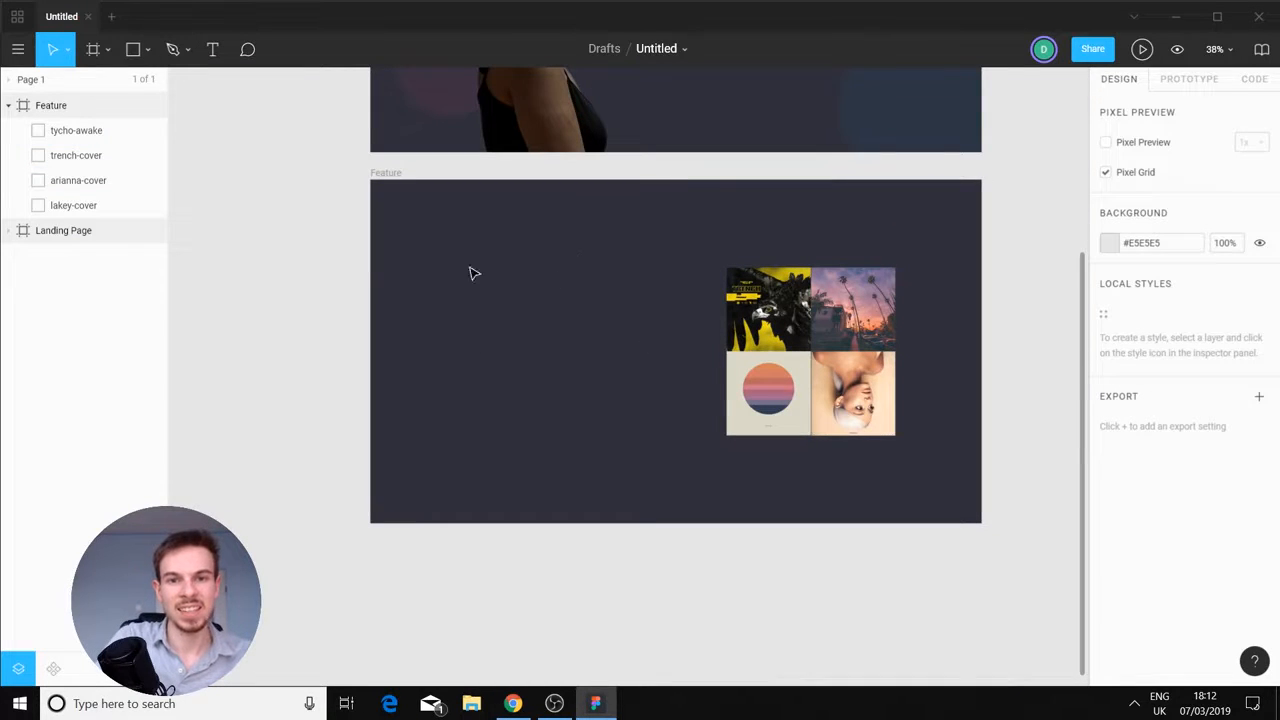
{"action": "key", "text": "t"}
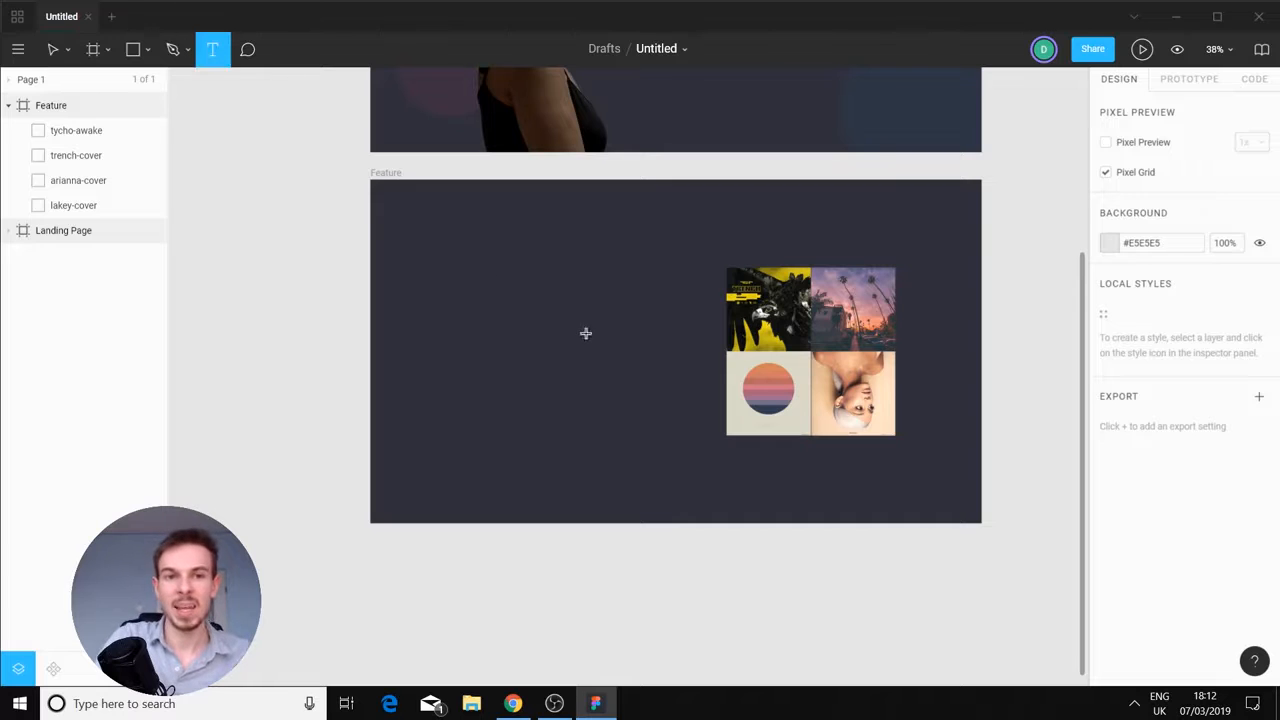
{"action": "left_click_drag", "start_coordinate": [425, 245], "coordinate": [697, 298]}
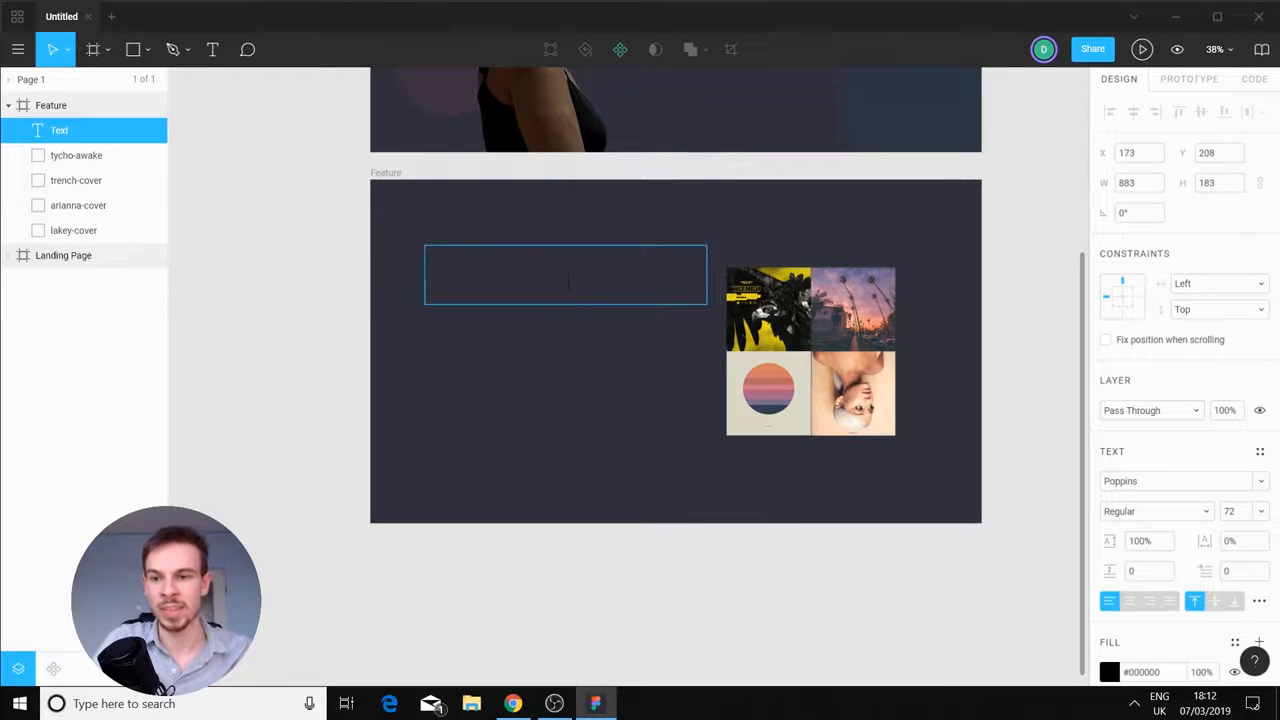
{"action": "type", "text": "Discover new M"}
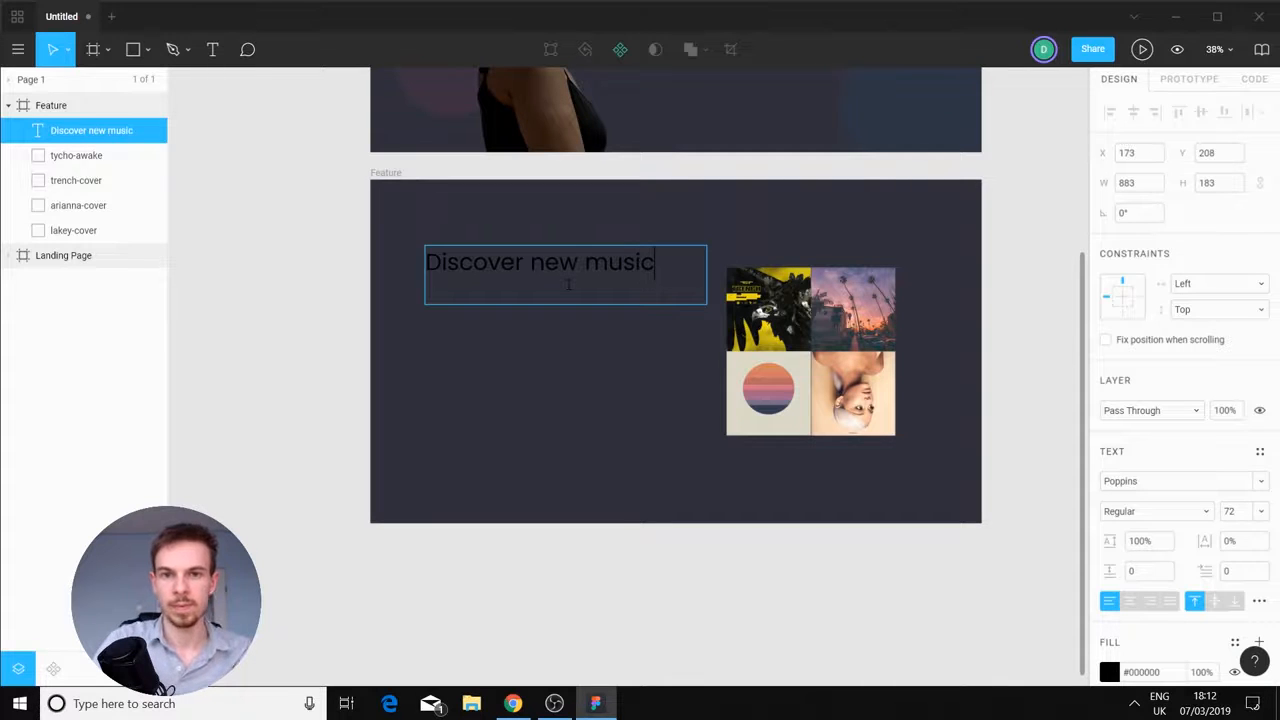
{"action": "type", "text": "usic"}
Recolour the entire "Discover new music" heading to near-white
{"action": "key", "text": "ctrl+a"}
{"action": "left_click", "coordinate": [1110, 672]}
{"action": "left_click_drag", "start_coordinate": [900, 451], "coordinate": [875, 213]}
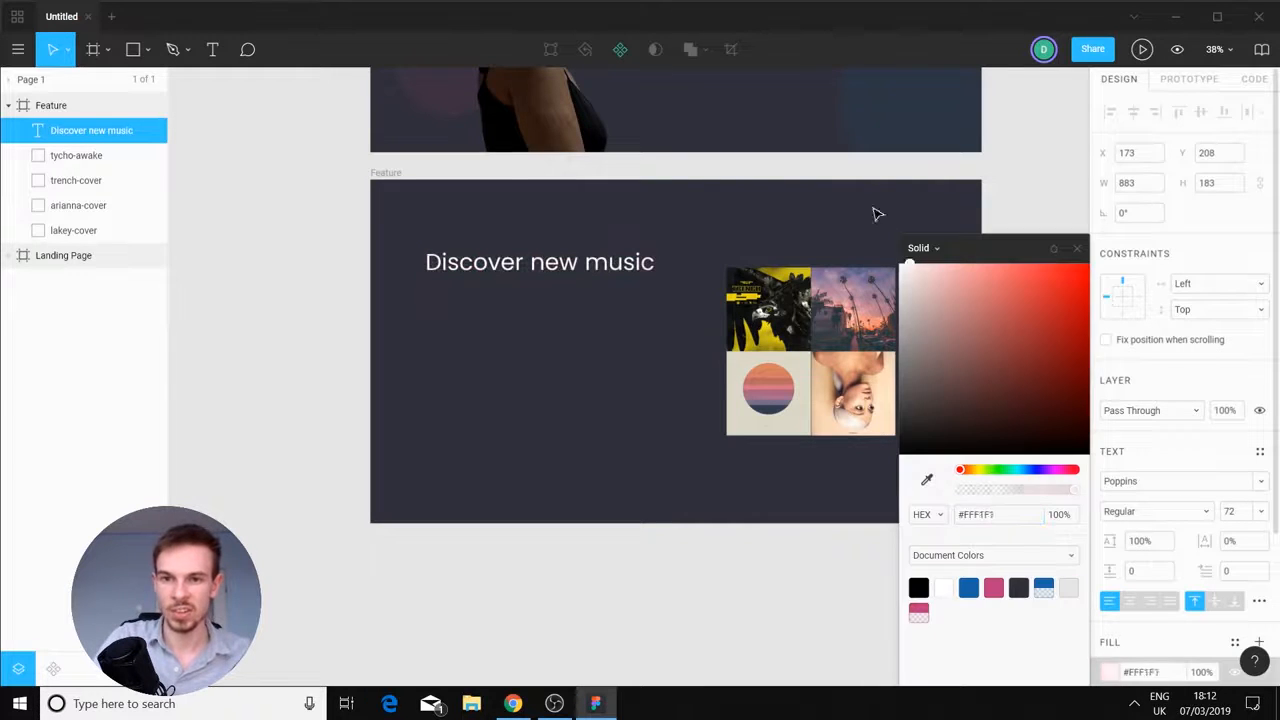
Paste the circled arrow icon into the Feature frame and move it below the microphone and layers icons, to X 656, Y 659
{"action": "left_click", "coordinate": [577, 381]}
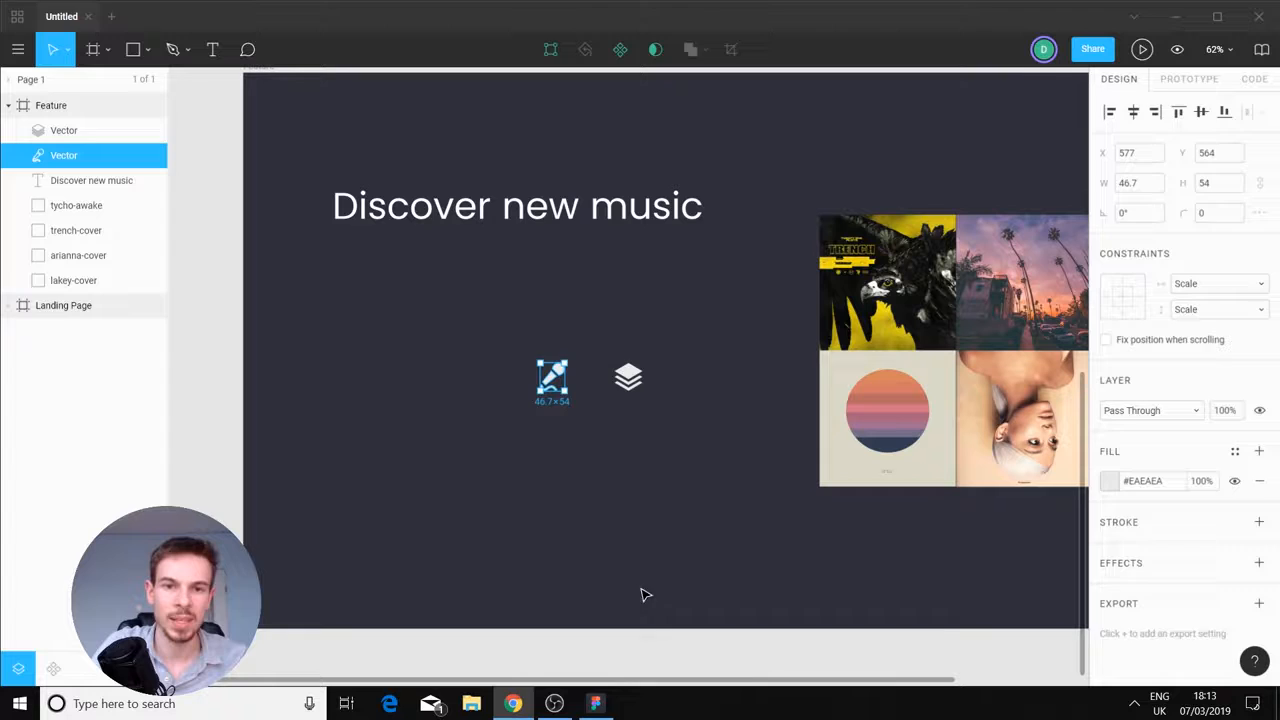
{"action": "left_click", "coordinate": [645, 595]}
{"action": "key", "text": "ctrl+v"}
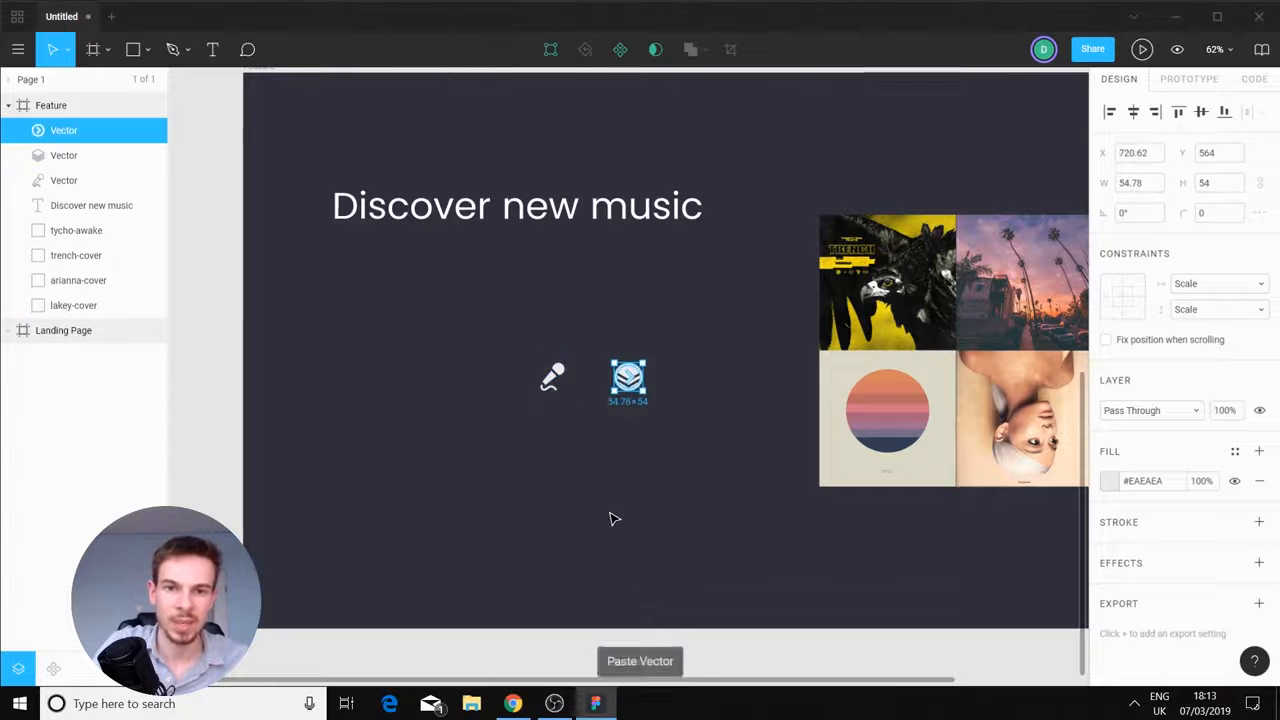
{"action": "left_click_drag", "start_coordinate": [622, 386], "coordinate": [587, 437]}
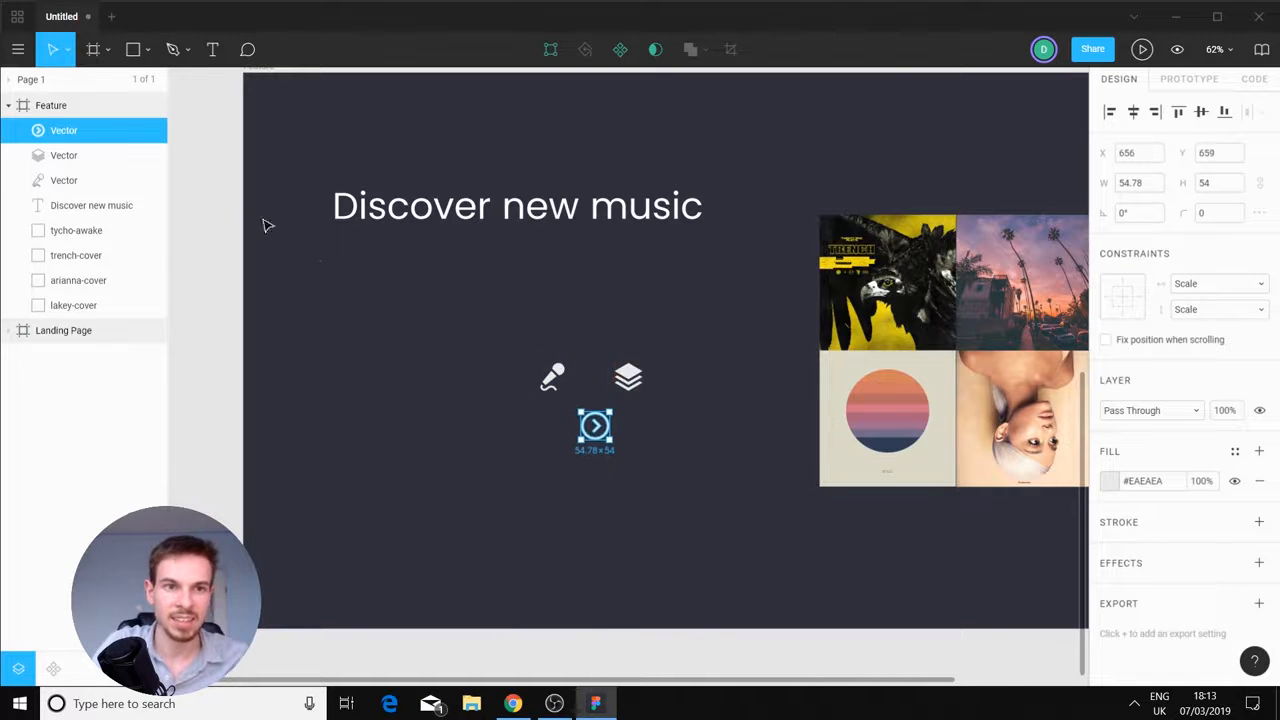
Draw a square about 110 × 110 beneath the start of the "Discover new music" heading
{"action": "left_click", "coordinate": [133, 49]}
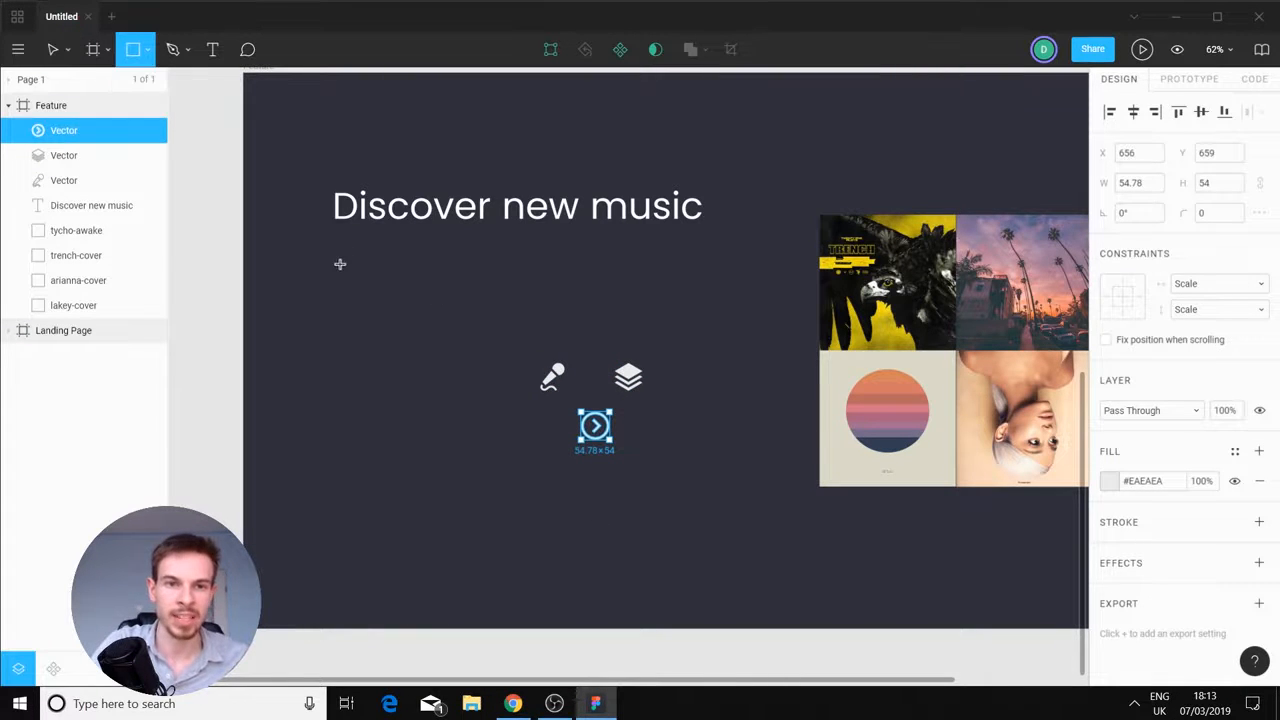
{"action": "left_click_drag", "start_coordinate": [340, 252], "coordinate": [397, 308]}
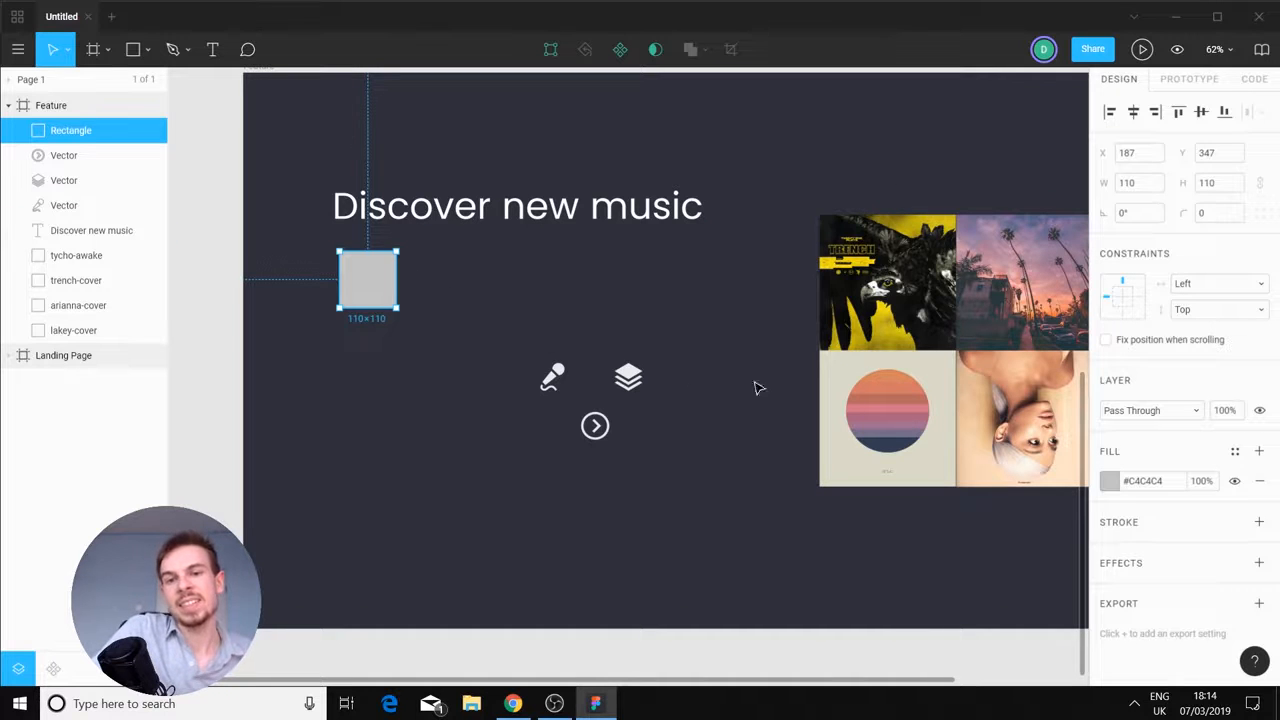
{"action": "left_click", "coordinate": [780, 150]}
Set the square's fill colour to #202027
{"action": "left_click", "coordinate": [386, 286]}
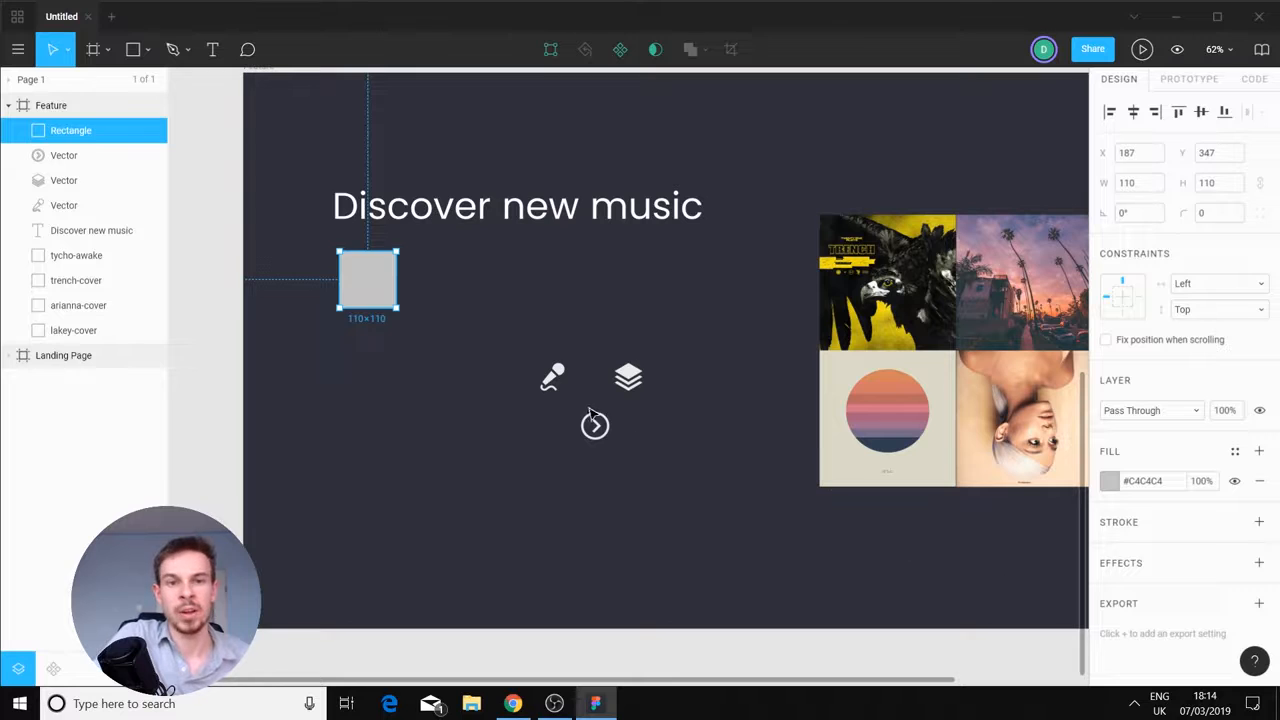
{"action": "left_click", "coordinate": [1109, 481]}
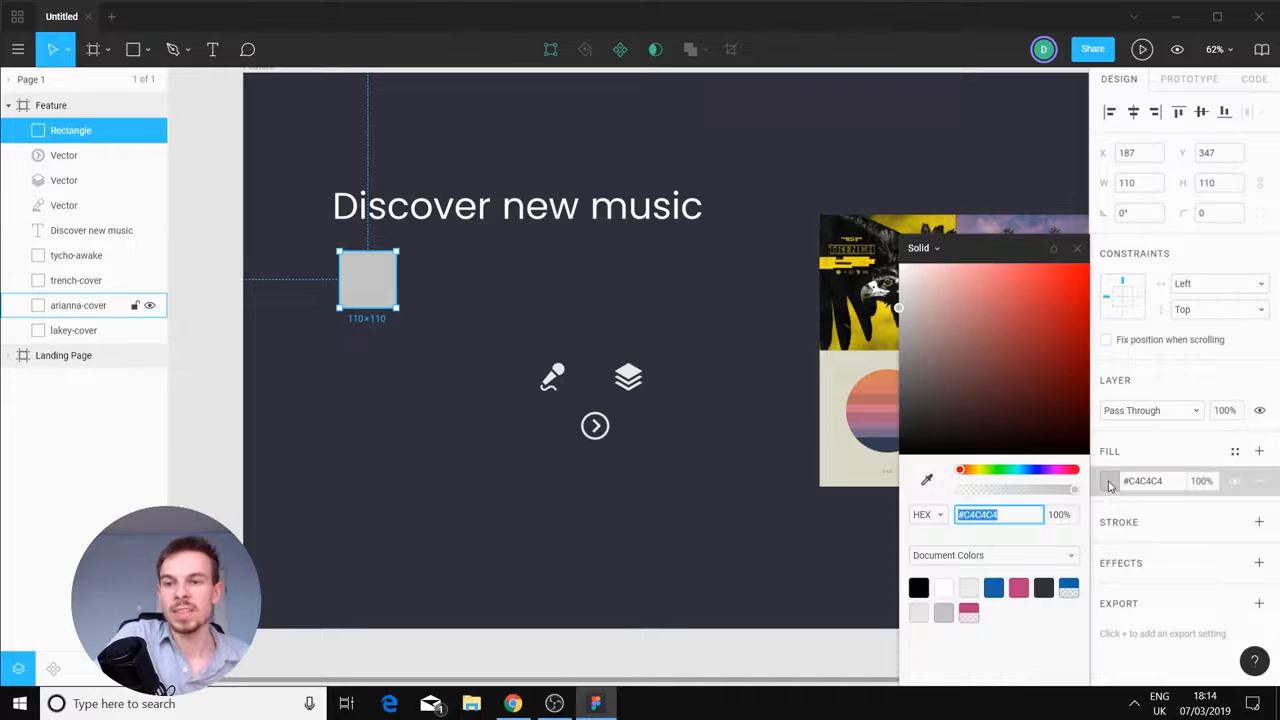
{"action": "key", "text": "alt+Tab"}
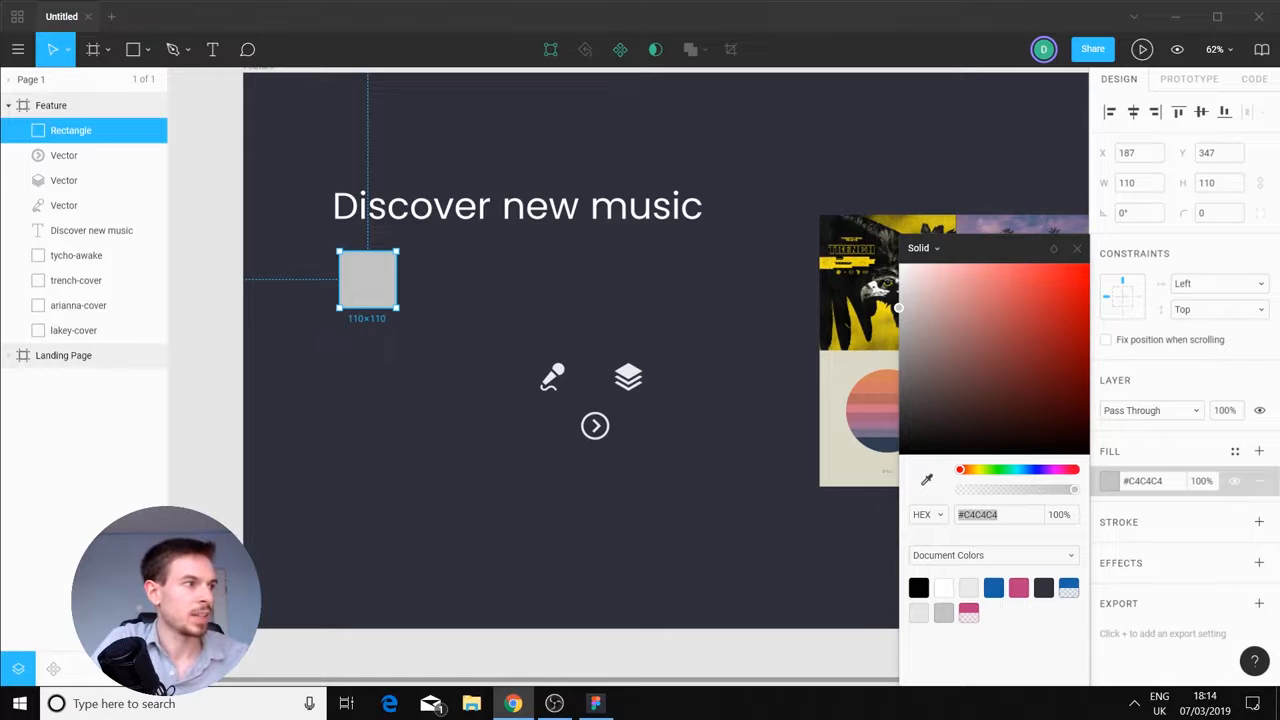
{"action": "left_click", "coordinate": [1004, 522]}
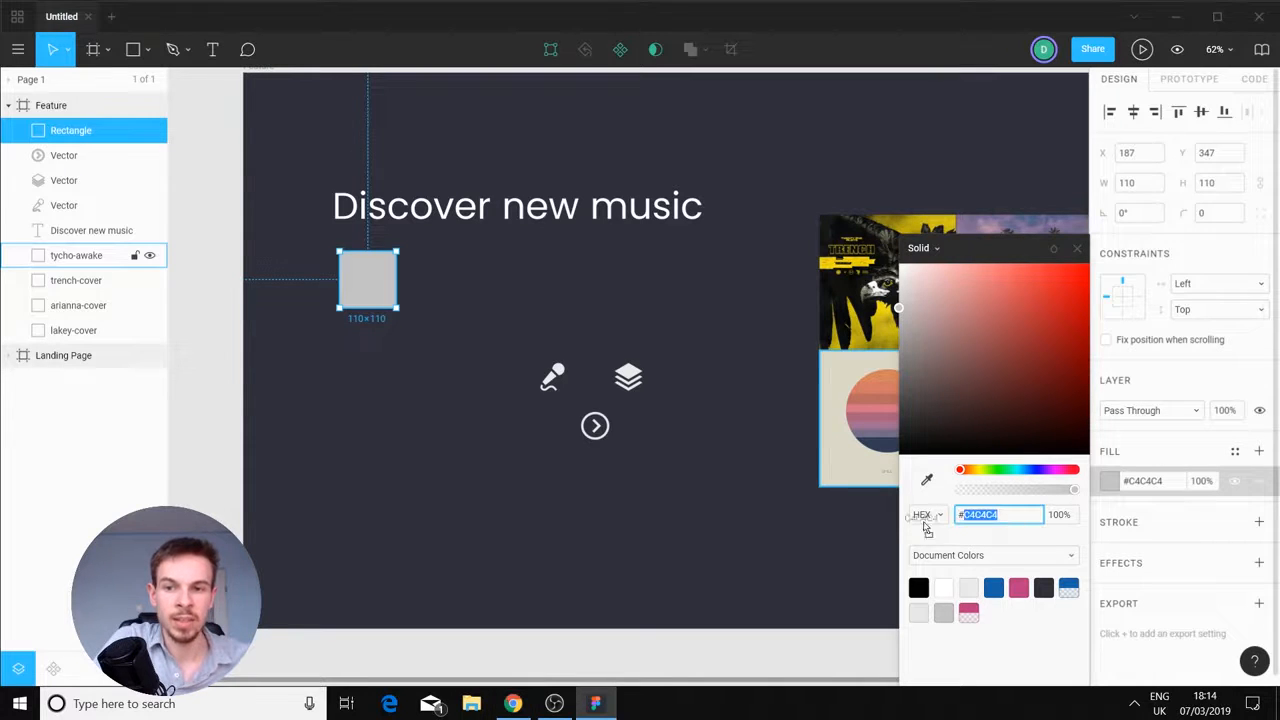
{"action": "type", "text": "#2"}
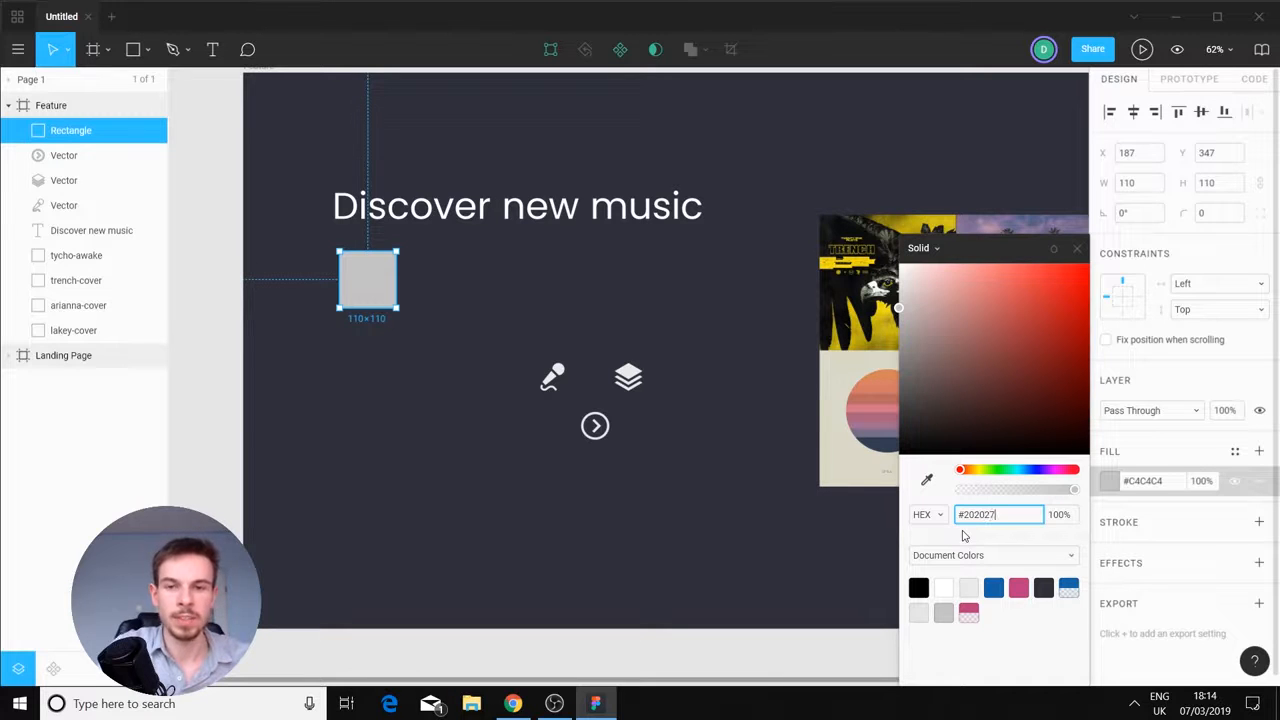
{"action": "type", "text": "02027"}
{"action": "key", "text": "Return"}
{"action": "left_click", "coordinate": [370, 366]}
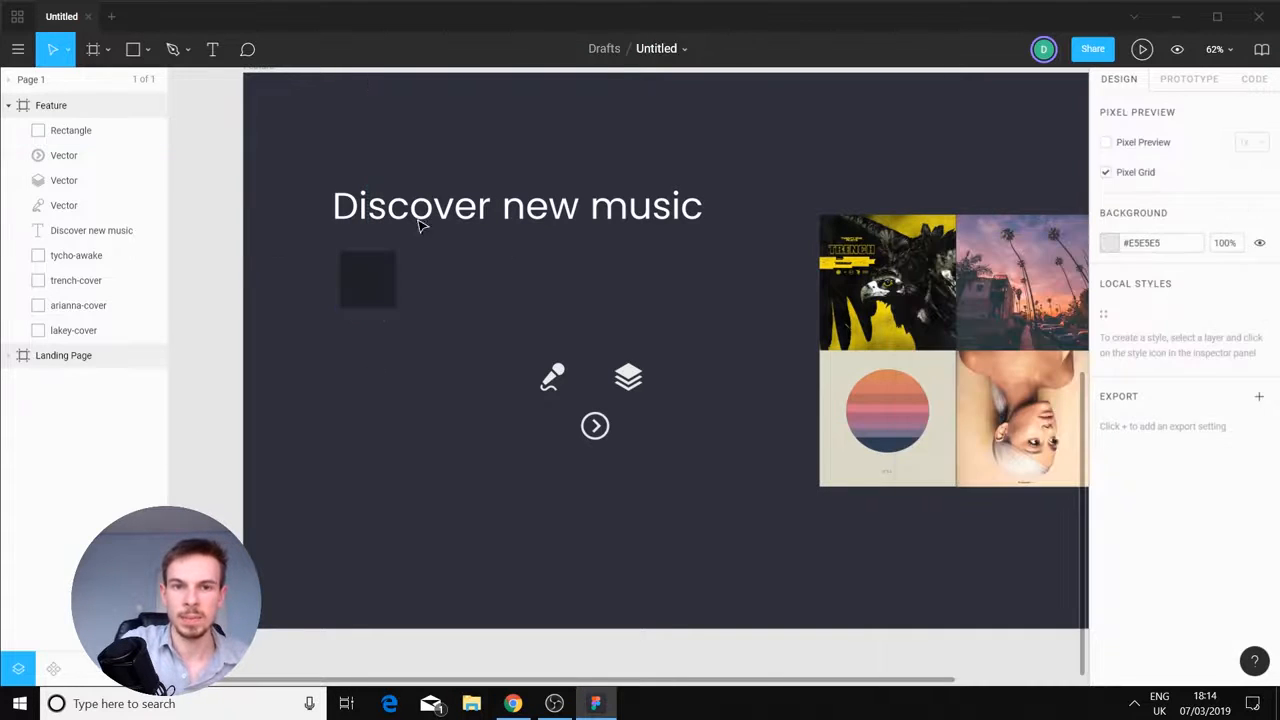
Extend the dark square downwards into a card about 110 × 125
{"action": "scroll", "coordinate": [372, 358], "scroll_direction": "up", "scroll_amount": 5, "text": "ctrl"}
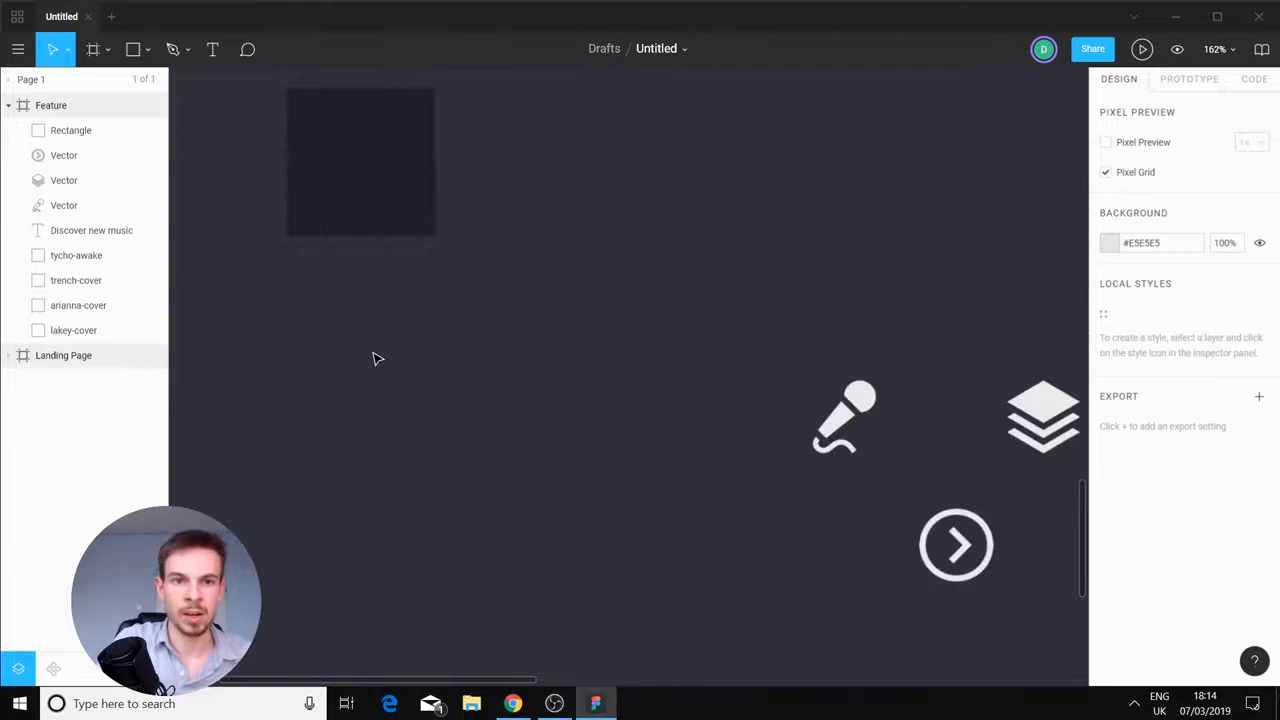
{"action": "left_click_drag", "start_coordinate": [449, 307], "coordinate": [445, 343]}
{"action": "left_click", "coordinate": [378, 294]}
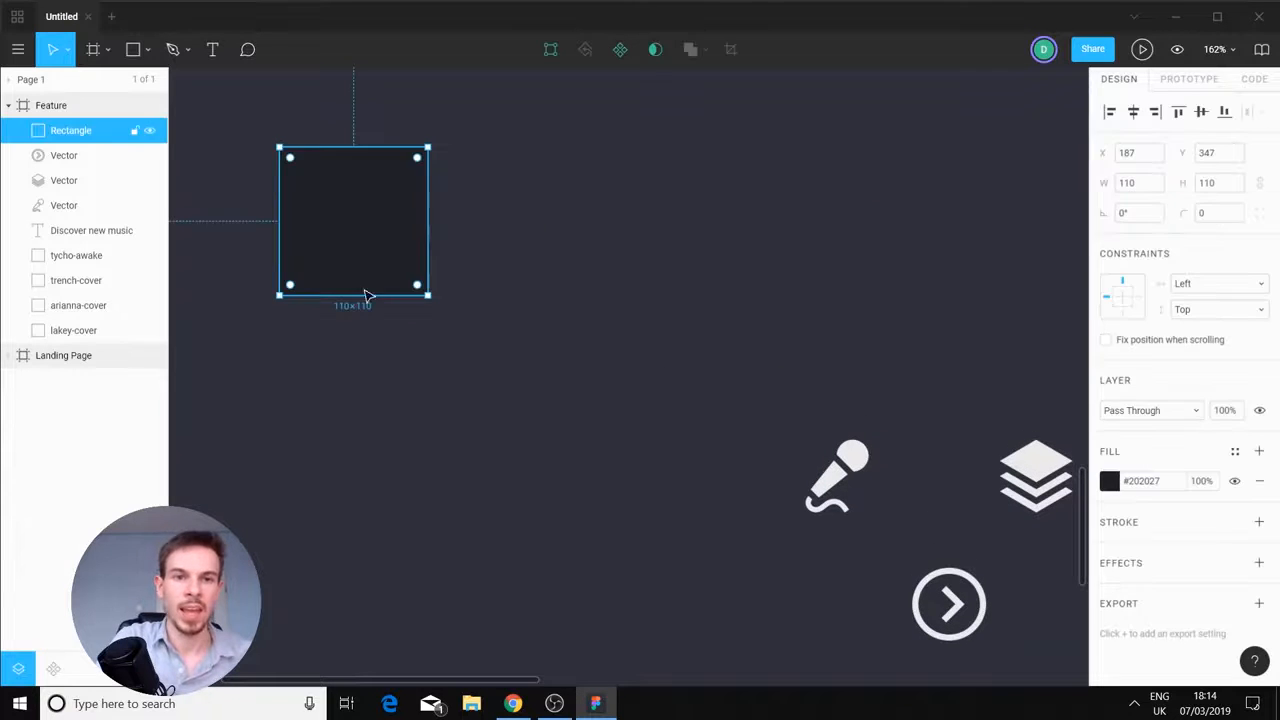
{"action": "left_click_drag", "start_coordinate": [357, 297], "coordinate": [355, 314]}
{"action": "left_click", "coordinate": [771, 426]}
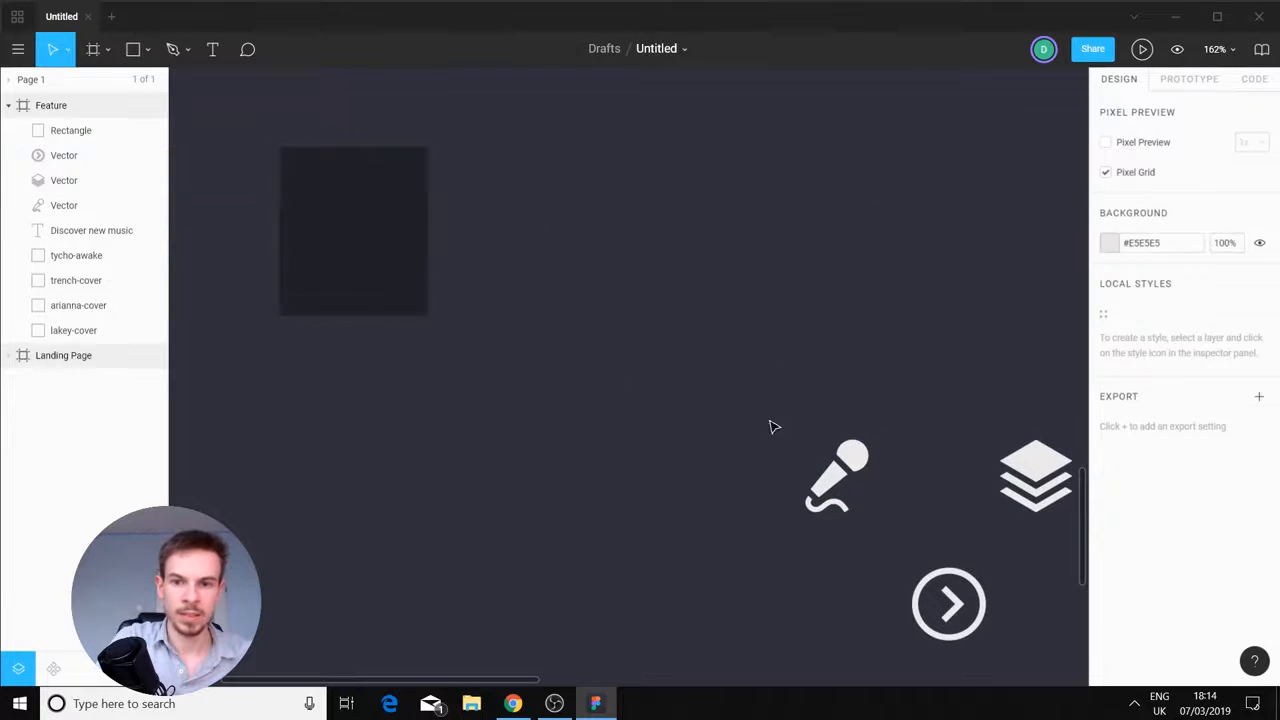
Move the microphone icon beside the dark card and rename its layer "Charts"
{"action": "left_click_drag", "start_coordinate": [821, 474], "coordinate": [540, 235]}
{"action": "double_click", "coordinate": [76, 205]}
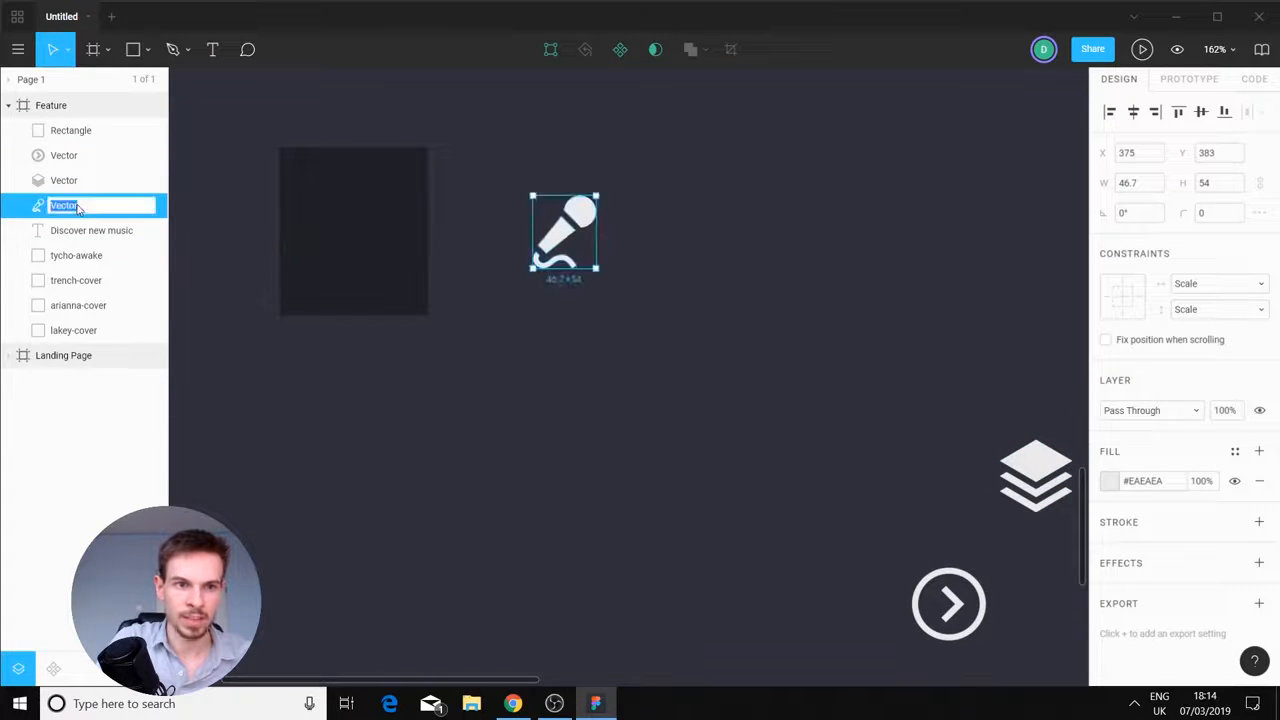
{"action": "type", "text": "Char"}
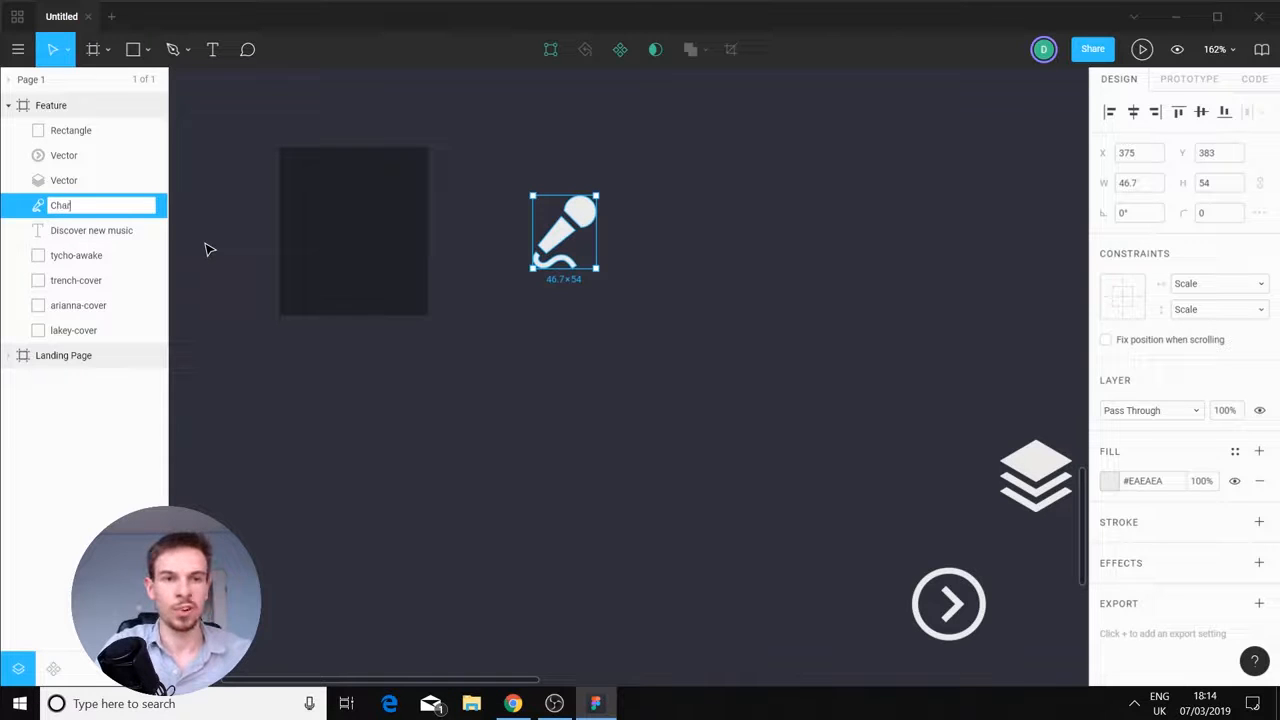
{"action": "type", "text": "ts"}
{"action": "key", "text": "Return"}
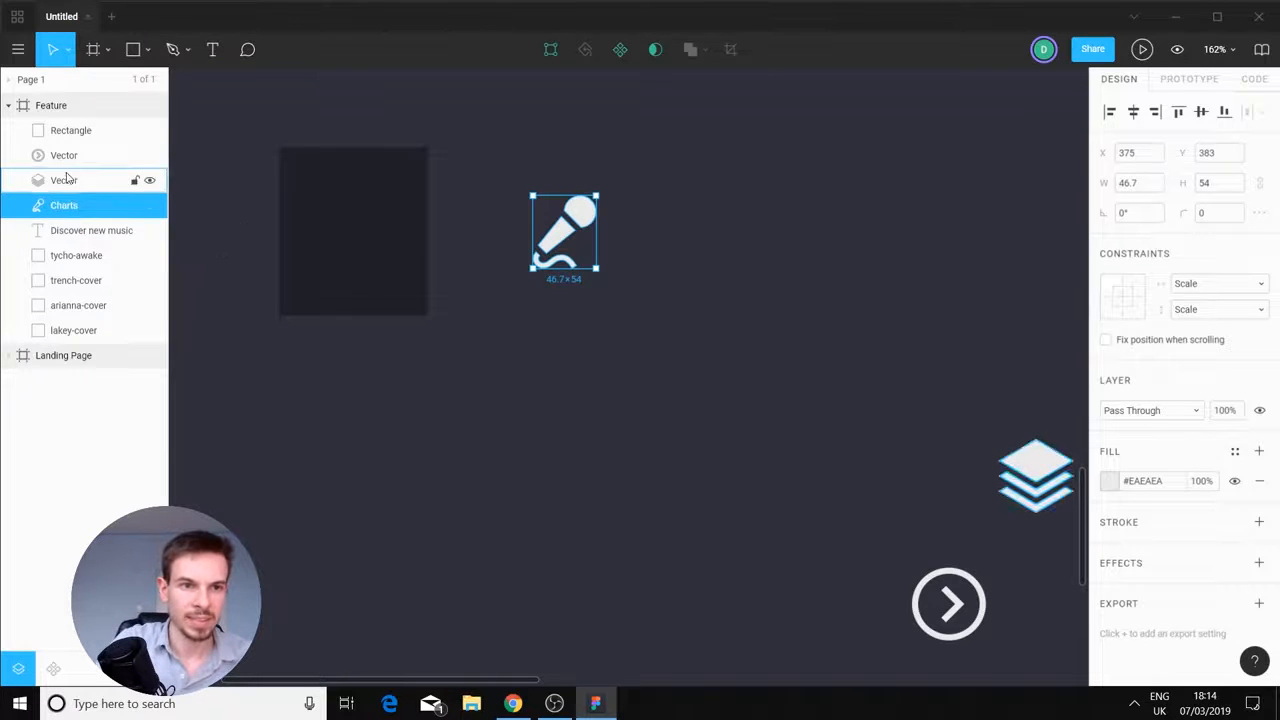
Reorder the card rectangle beneath the icon layers and centre the microphone in the card's upper part, at X 219, Y 356
{"action": "left_click_drag", "start_coordinate": [70, 130], "coordinate": [80, 208]}
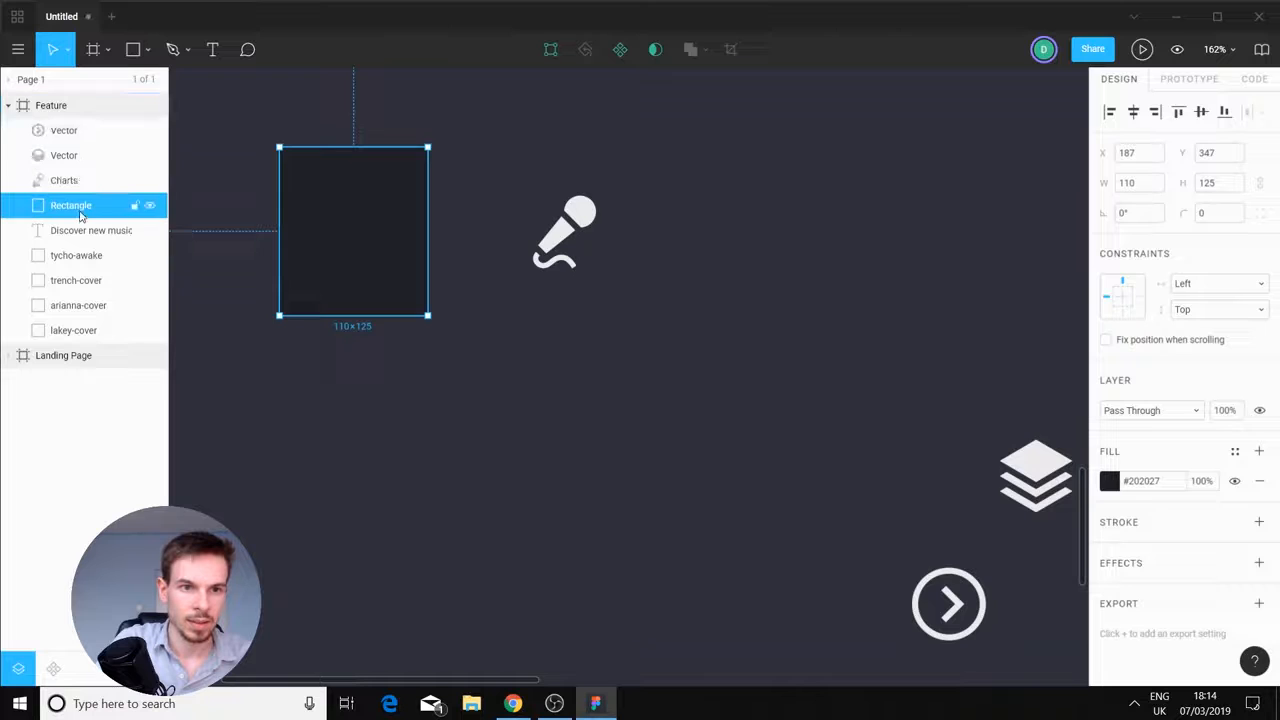
{"action": "left_click_drag", "start_coordinate": [558, 234], "coordinate": [368, 204]}
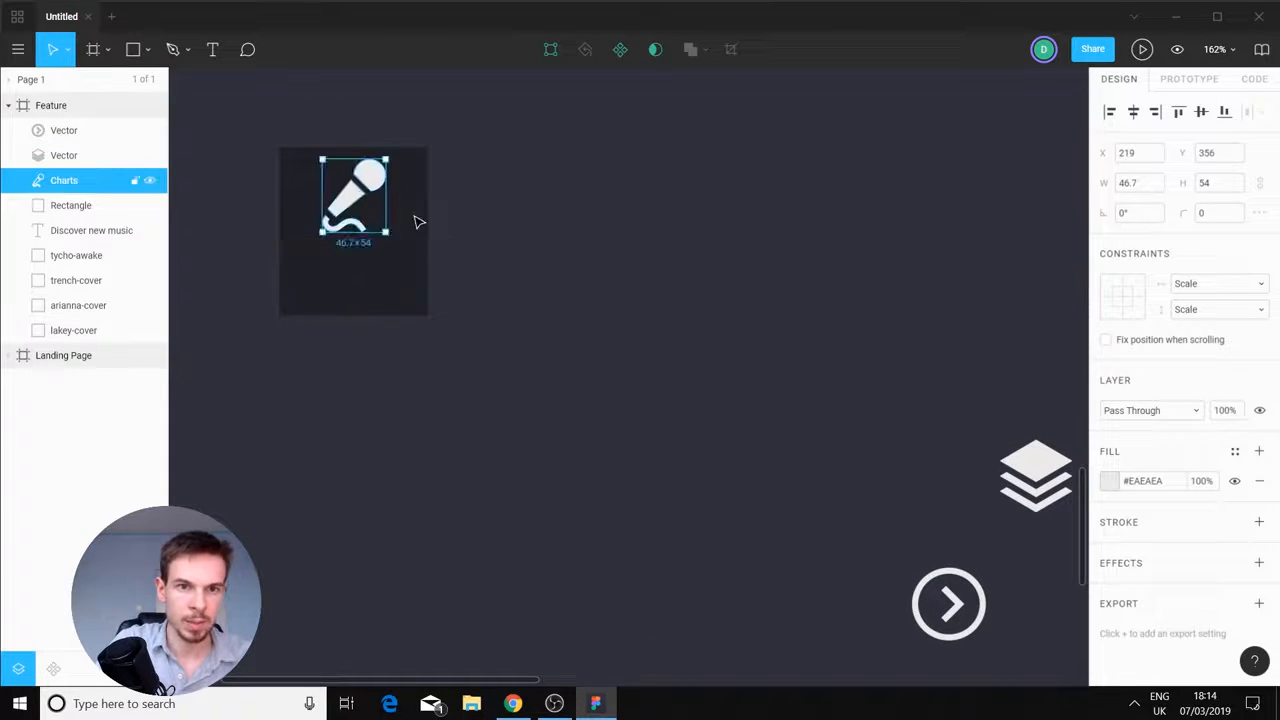
{"action": "left_click", "coordinate": [585, 316]}
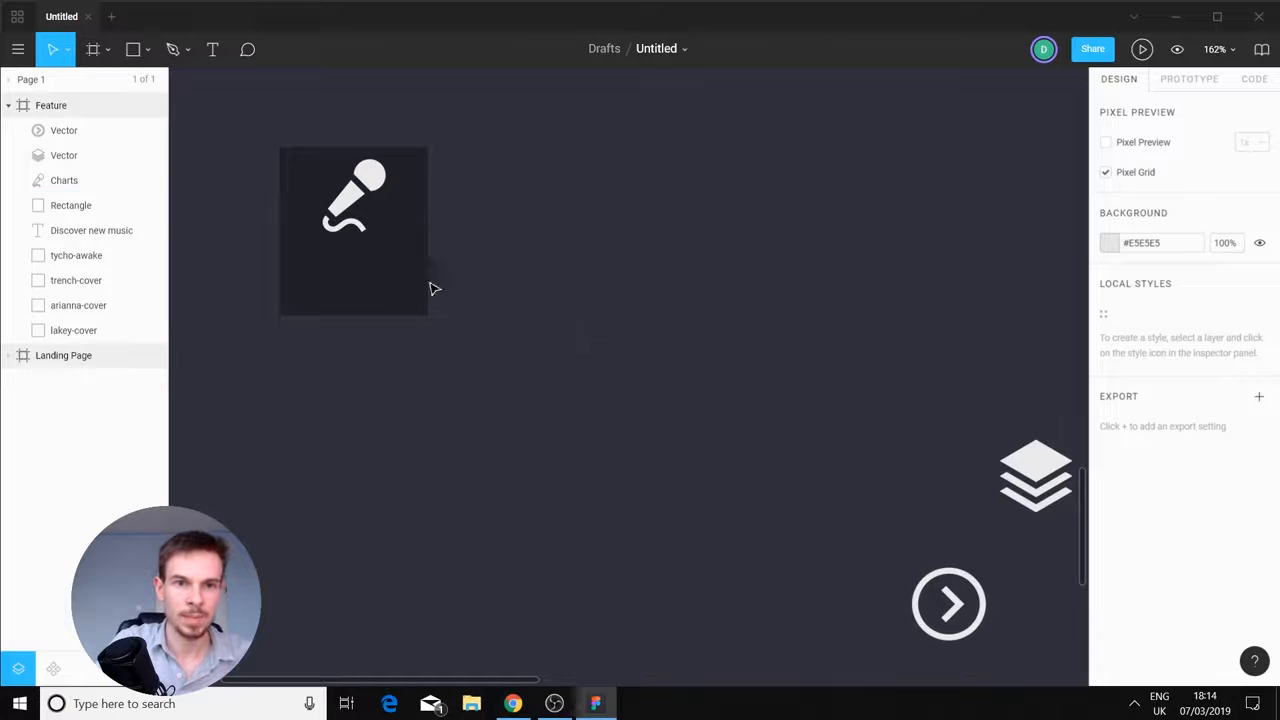
Add a text box about 111 × 43 over the card's lower part, reading "Charts" in font size 24
{"action": "left_click", "coordinate": [212, 49]}
{"action": "left_click_drag", "start_coordinate": [278, 258], "coordinate": [430, 318]}
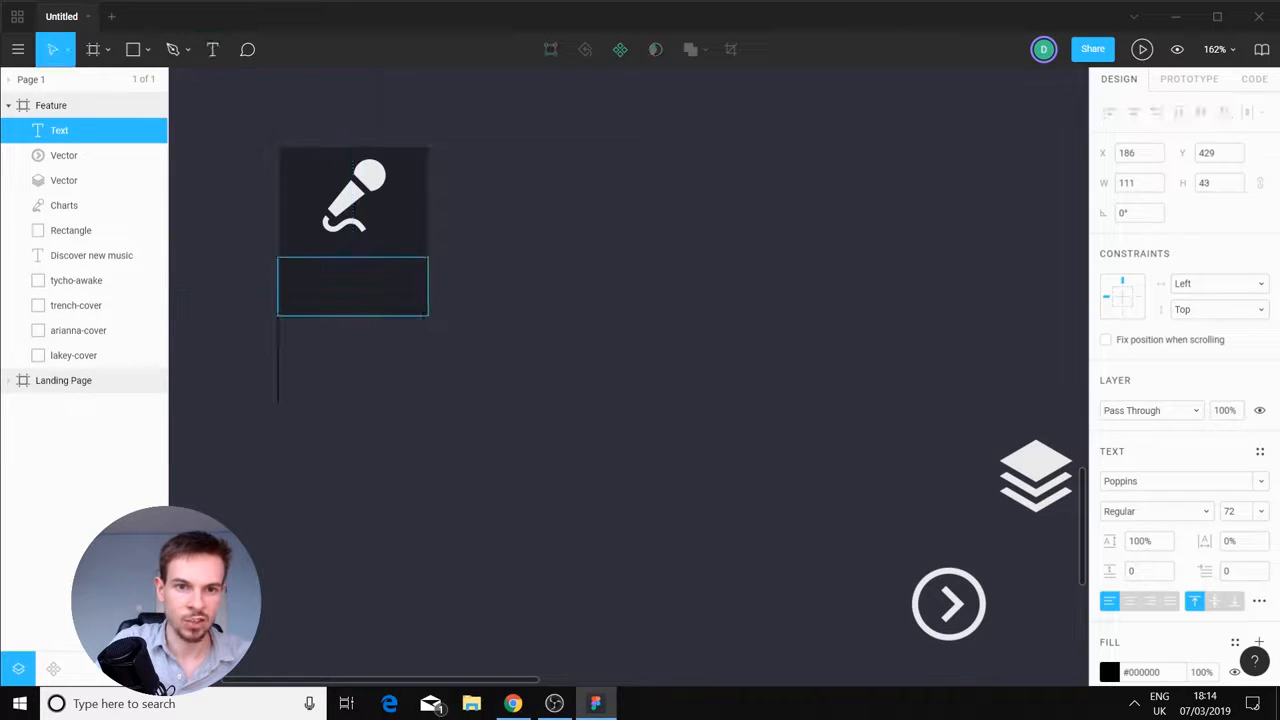
{"action": "type", "text": "charts"}
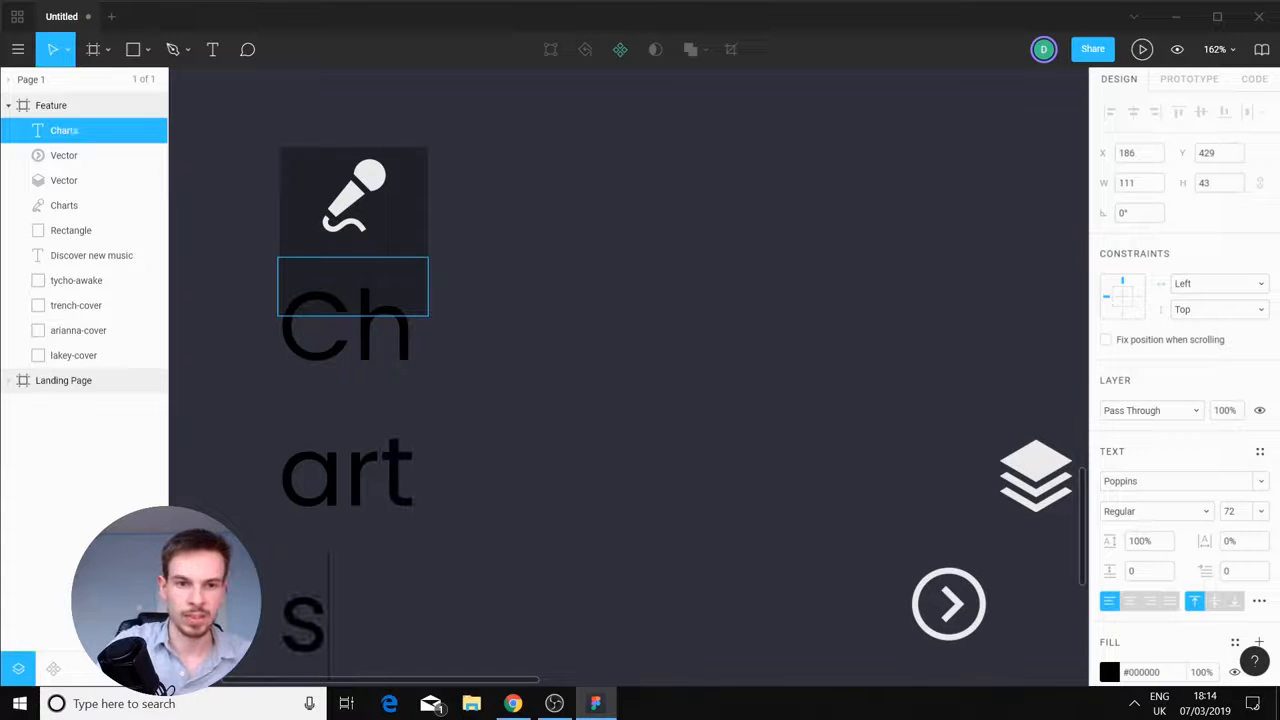
{"action": "key", "text": "ctrl+a"}
{"action": "left_click", "coordinate": [1262, 512]}
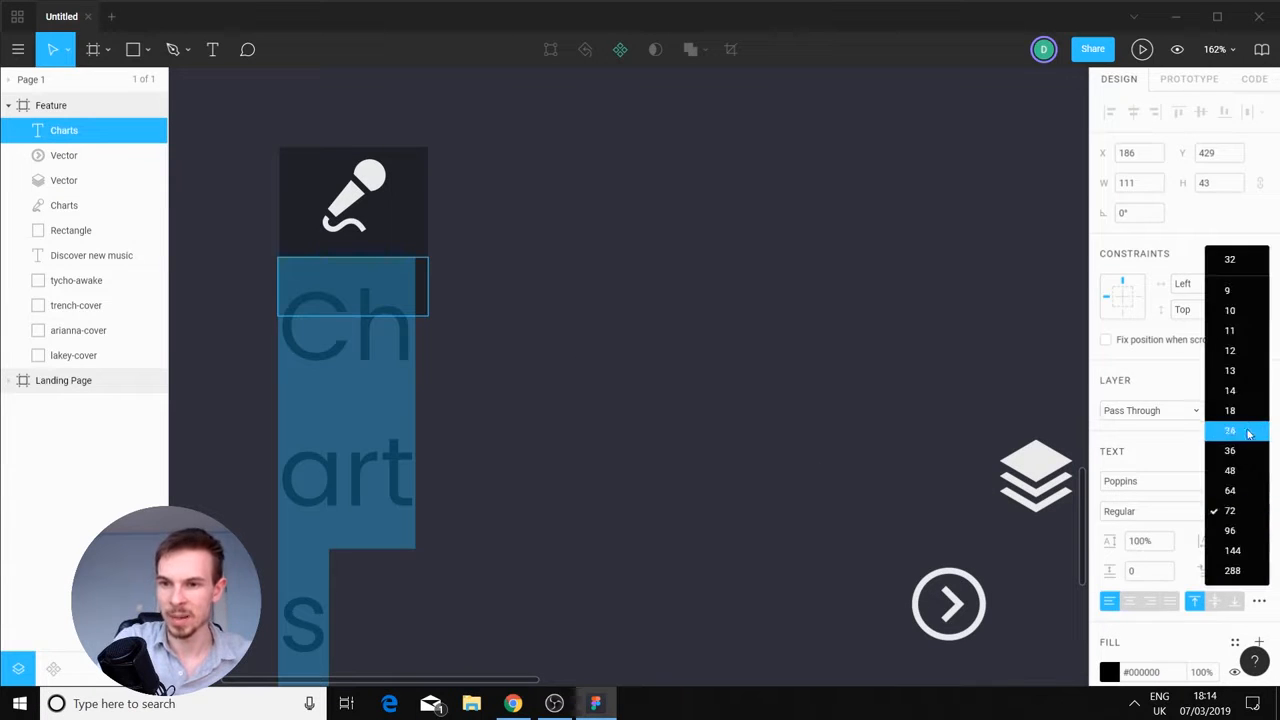
{"action": "left_click", "coordinate": [1230, 430]}
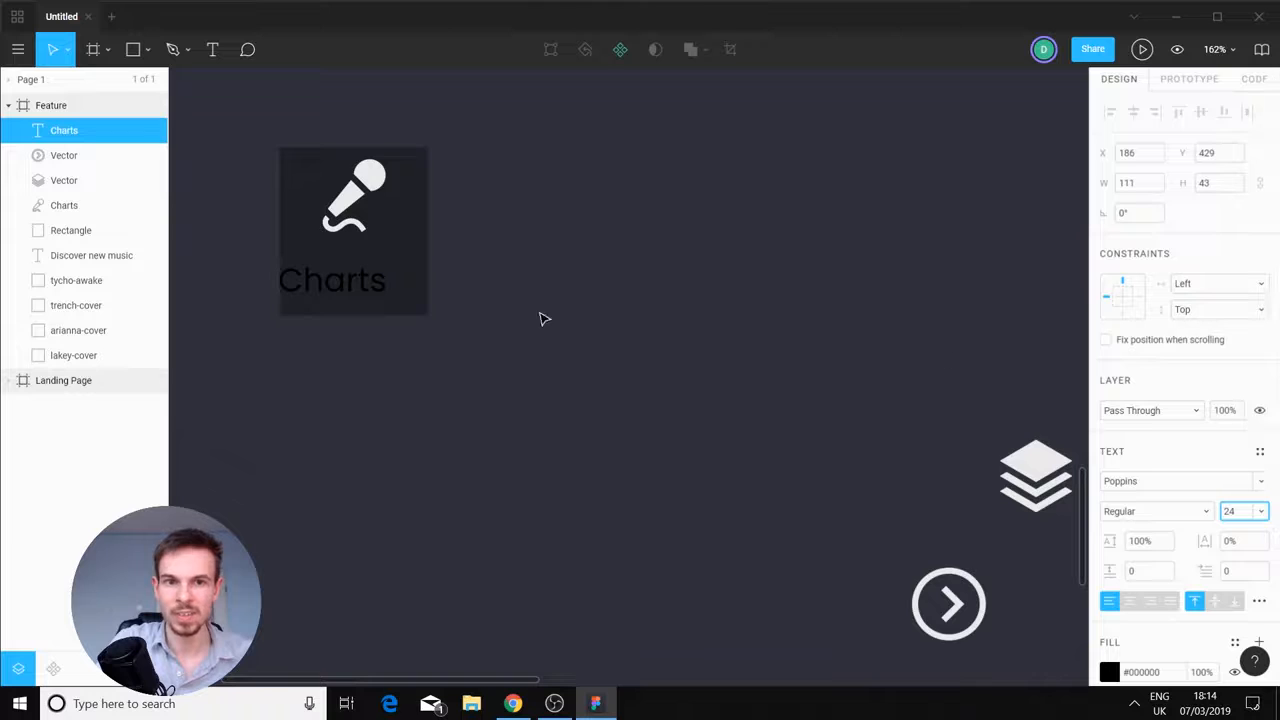
Recolour the "Charts" label to white #FFFFFF and centre its text horizontally
{"action": "left_click", "coordinate": [1112, 671]}
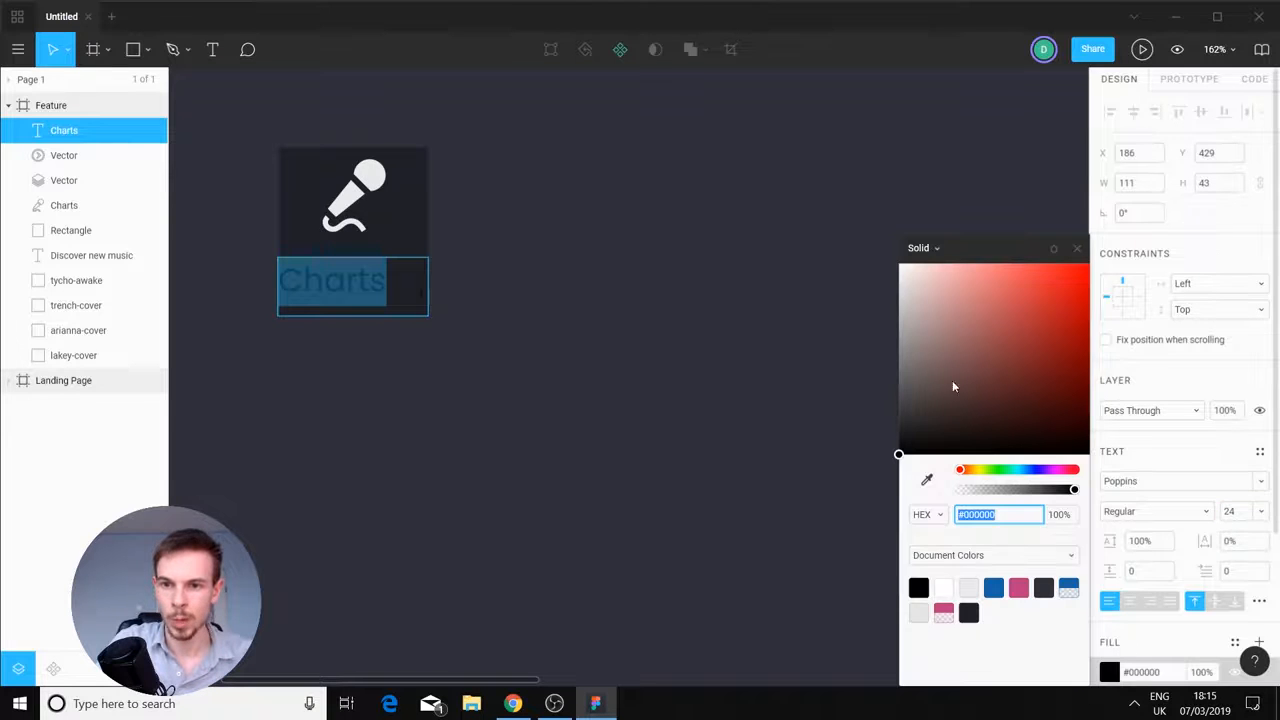
{"action": "left_click_drag", "start_coordinate": [953, 384], "coordinate": [862, 219]}
{"action": "left_click", "coordinate": [438, 332]}
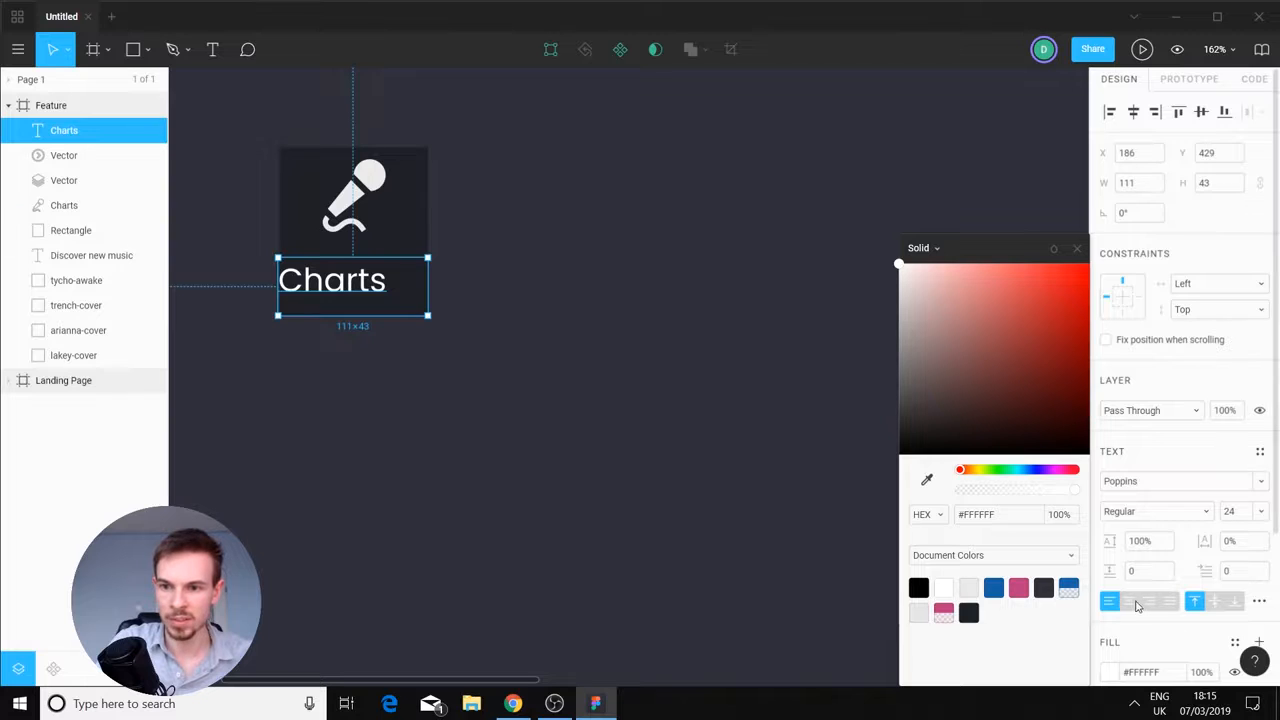
{"action": "left_click", "coordinate": [1130, 601]}
{"action": "left_click", "coordinate": [726, 491]}
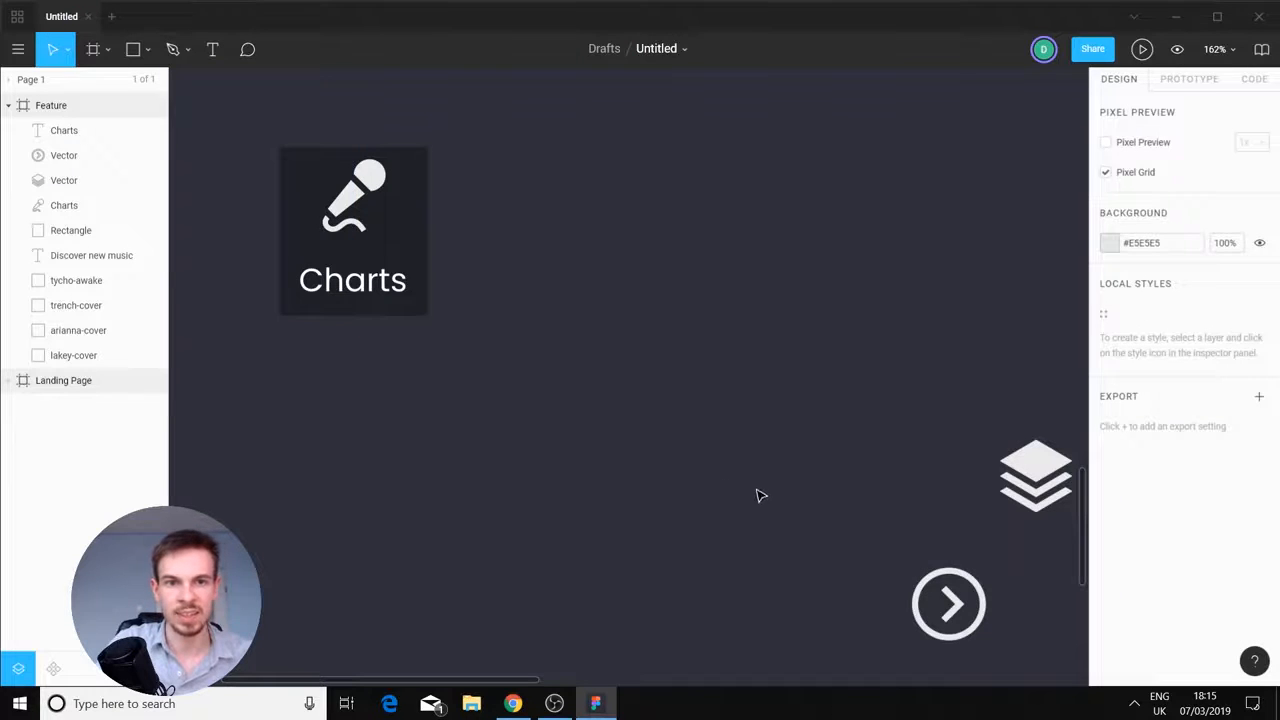
Group the card rectangle, the microphone icon and the "Charts" label
{"action": "left_click_drag", "start_coordinate": [489, 243], "coordinate": [602, 326]}
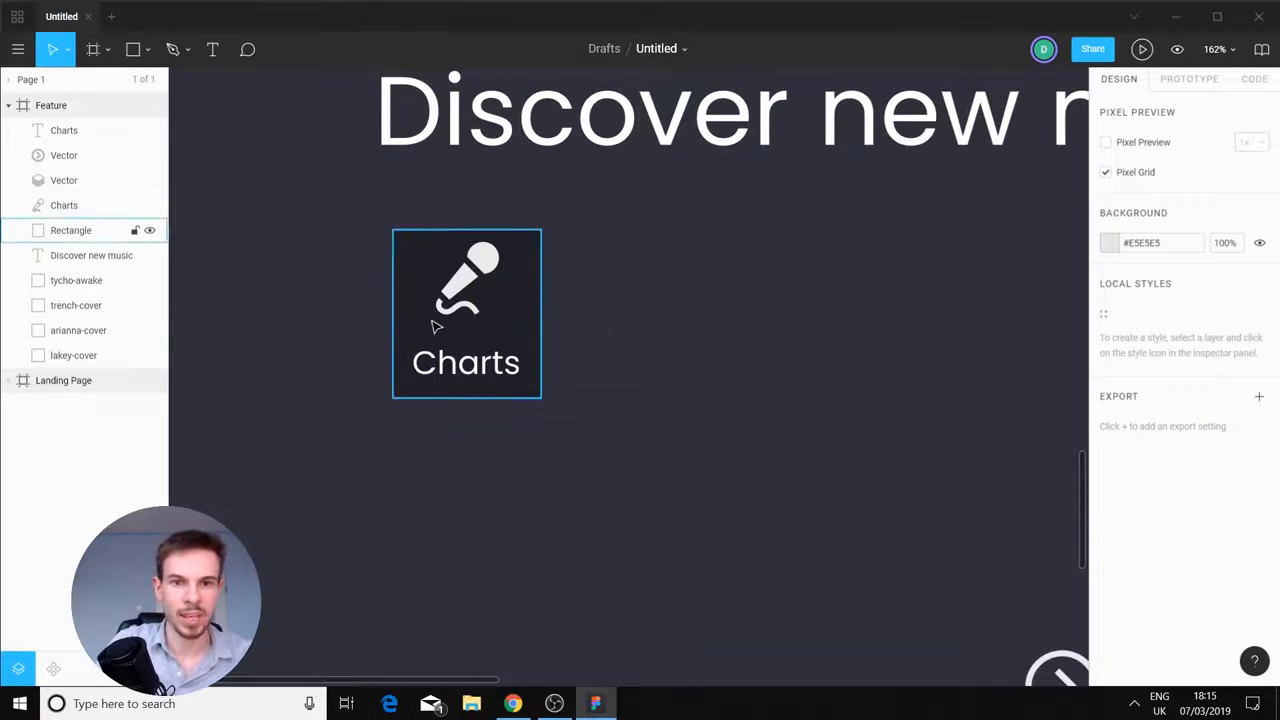
{"action": "left_click", "coordinate": [74, 234]}
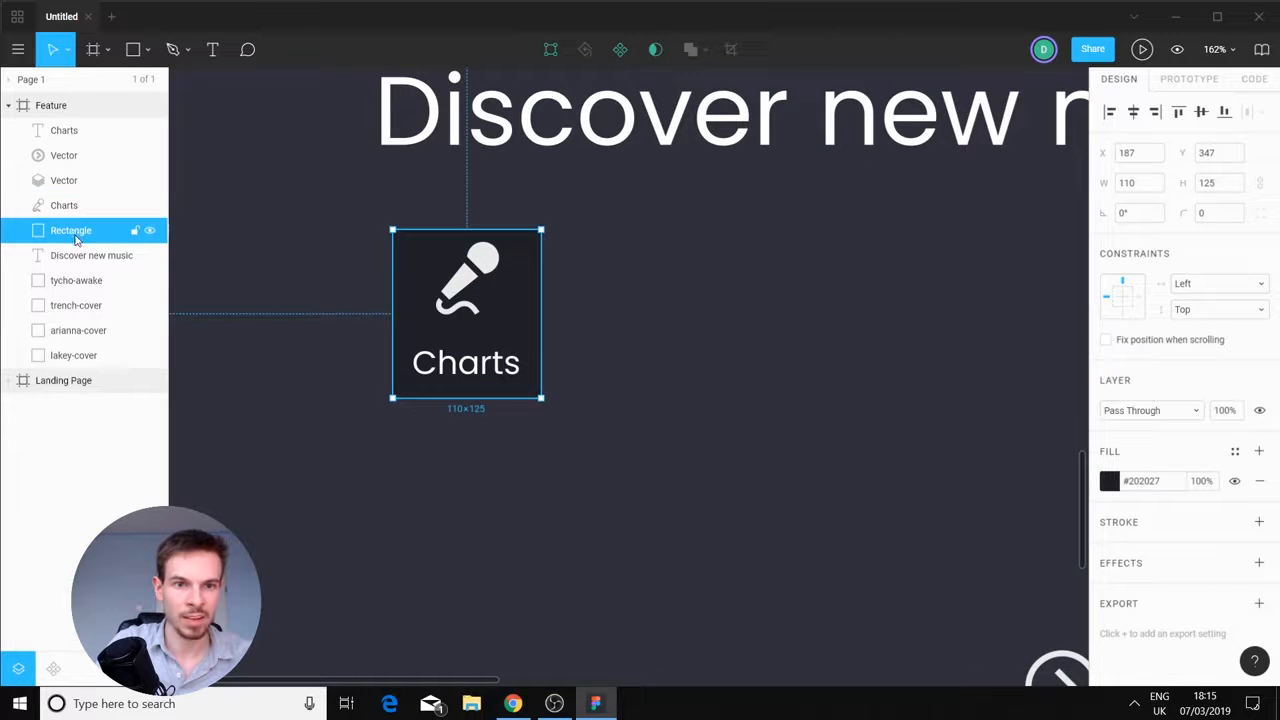
{"action": "left_click", "coordinate": [75, 255]}
{"action": "left_click", "coordinate": [80, 232]}
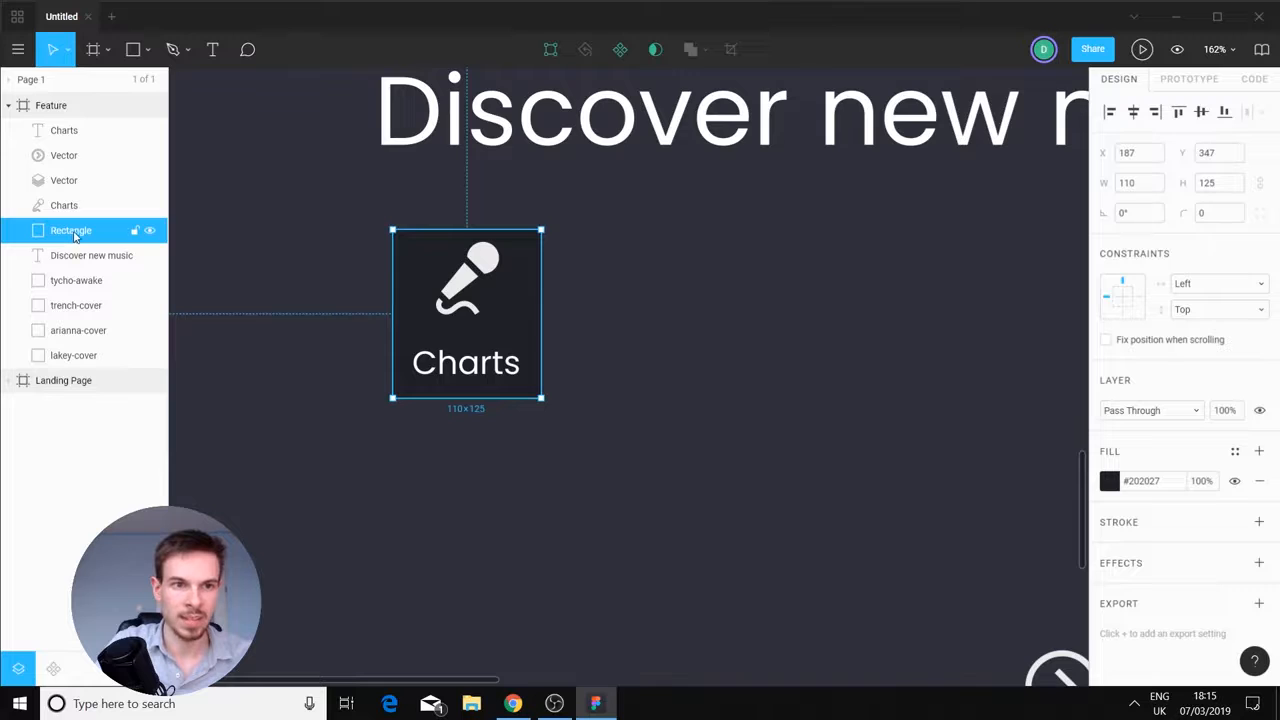
{"action": "left_click", "coordinate": [74, 209], "text": "shift"}
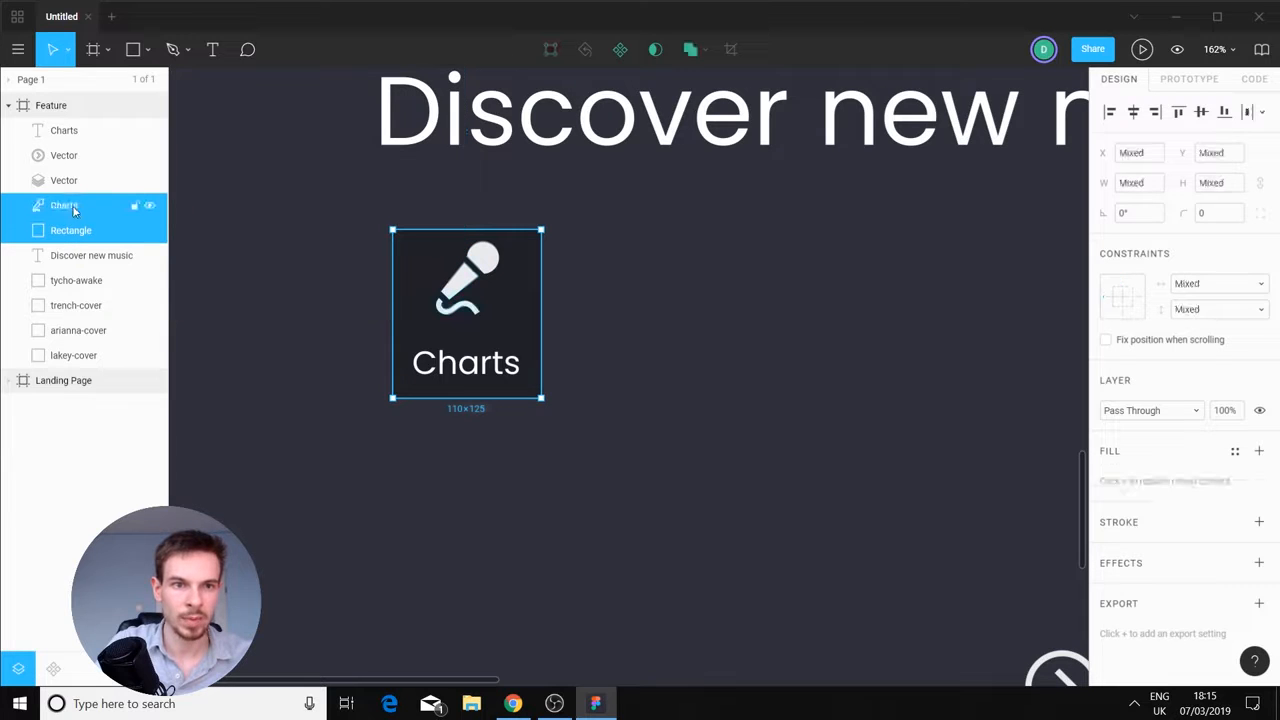
{"action": "left_click", "coordinate": [82, 131], "text": "shift"}
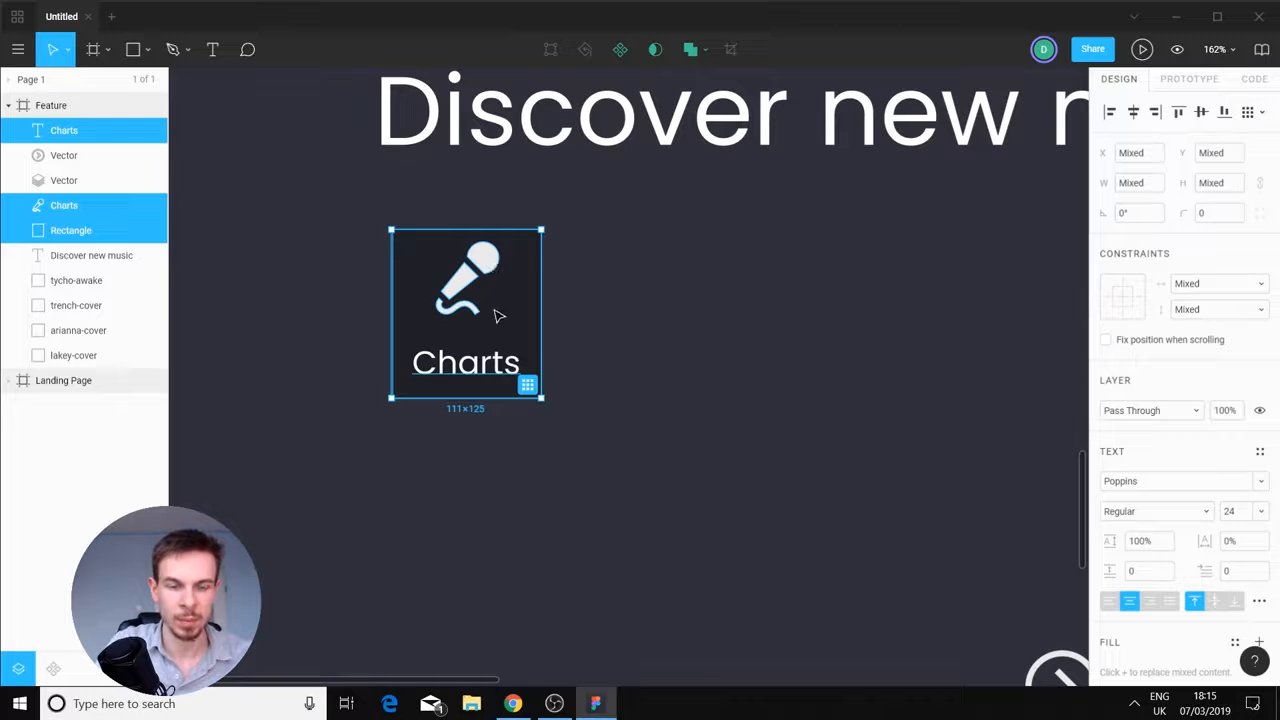
{"action": "key", "text": "ctrl+g"}
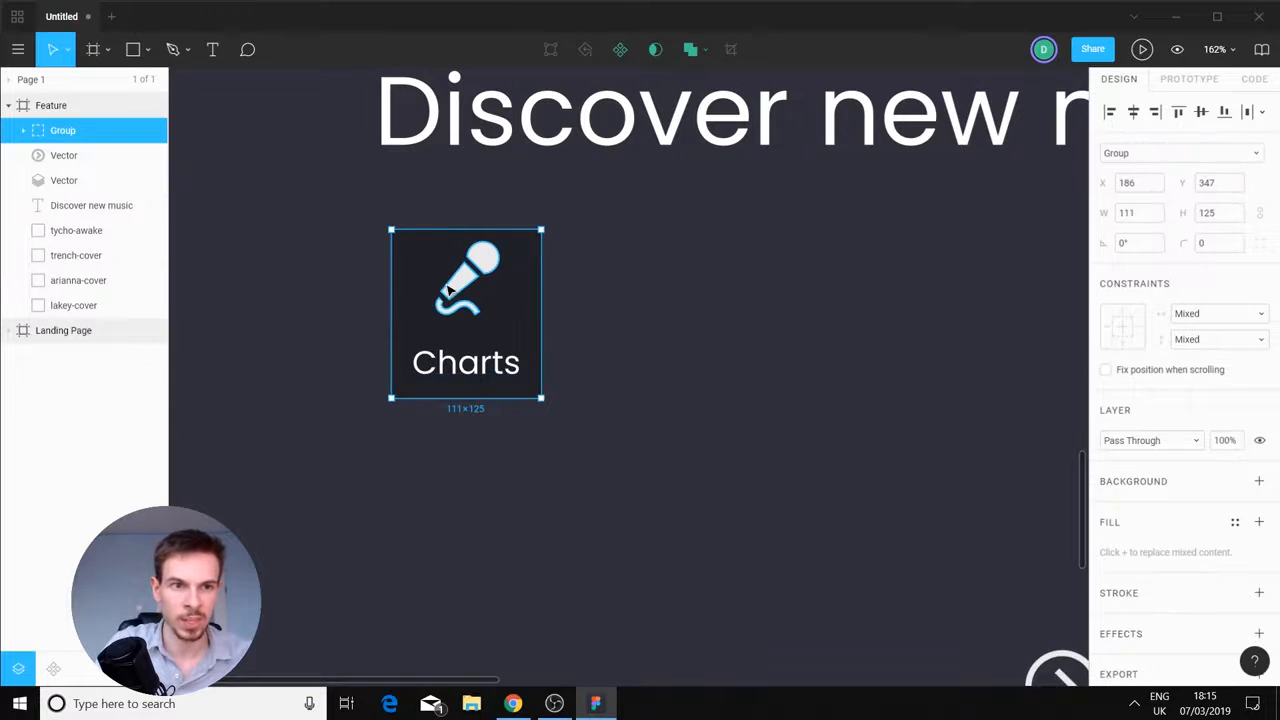
Rename the grouped card layer as "Charts Card"
{"action": "double_click", "coordinate": [69, 132]}
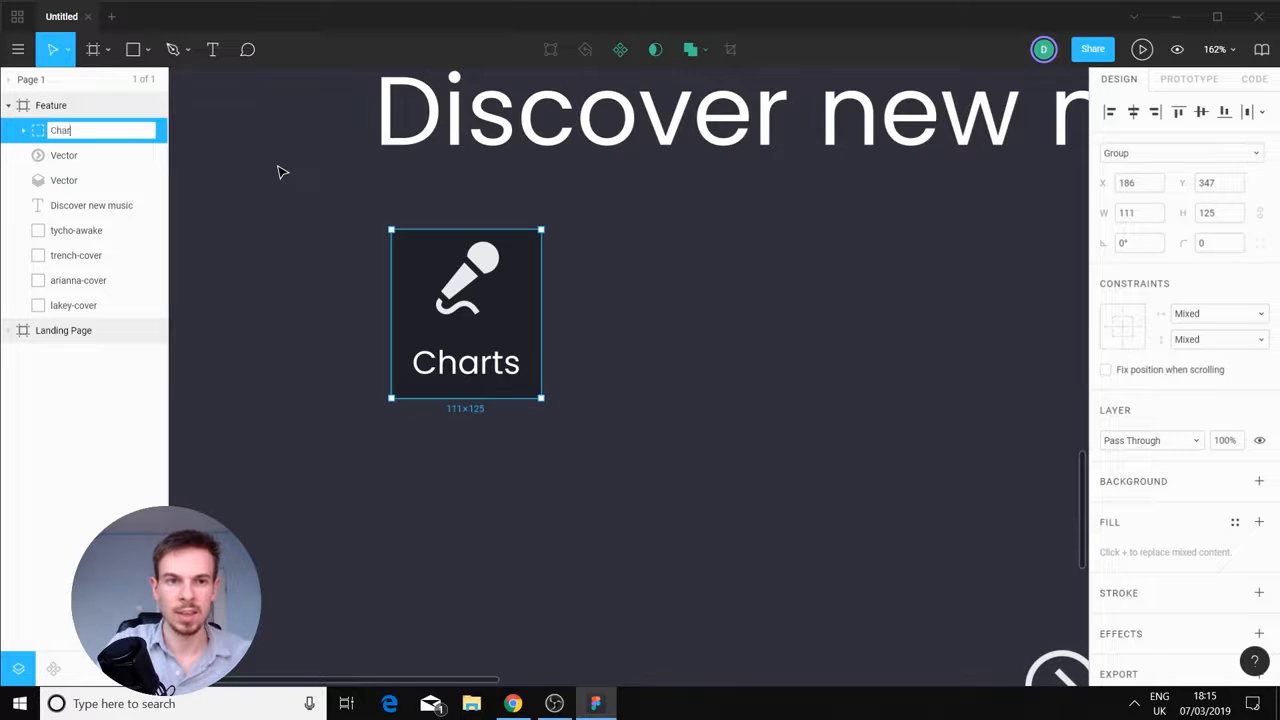
{"action": "type", "text": "Charts Car"}
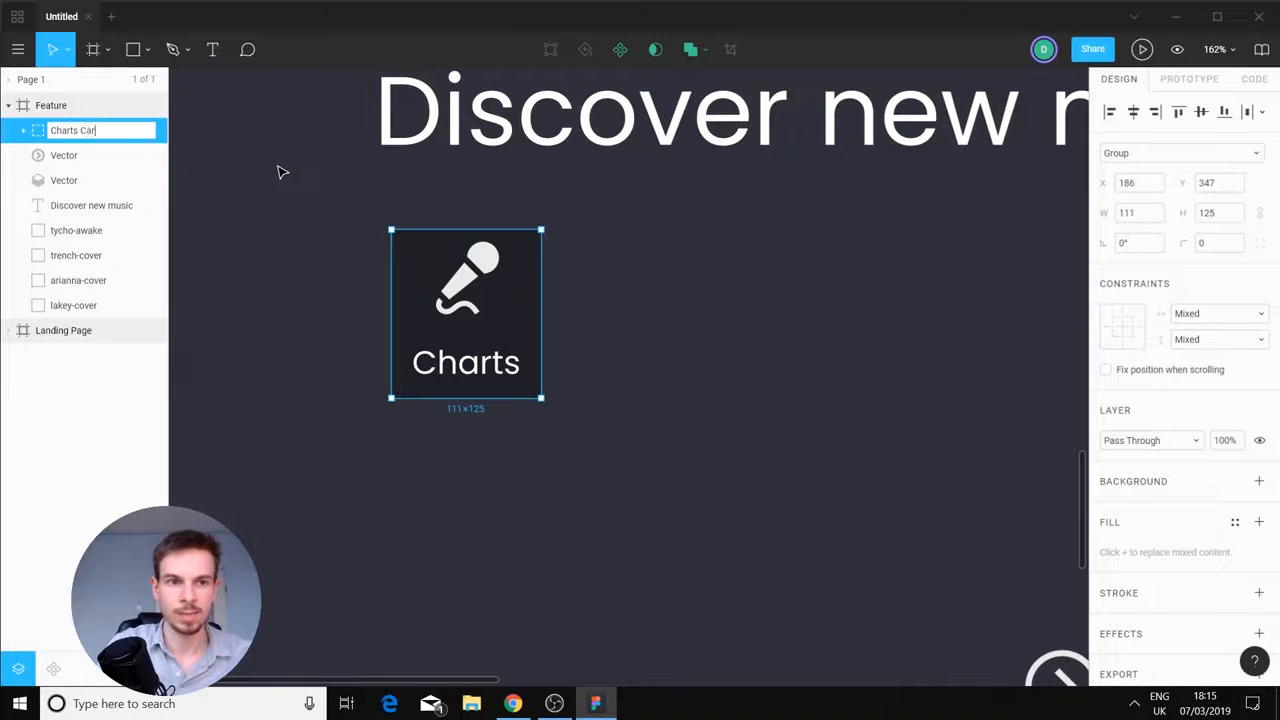
{"action": "type", "text": "d"}
{"action": "key", "text": "Return"}
Duplicate the Charts Card twice in the same row, placing the copies at X 349 and X 524, Y 347
{"action": "scroll", "coordinate": [740, 415], "scroll_direction": "down", "scroll_amount": 3}
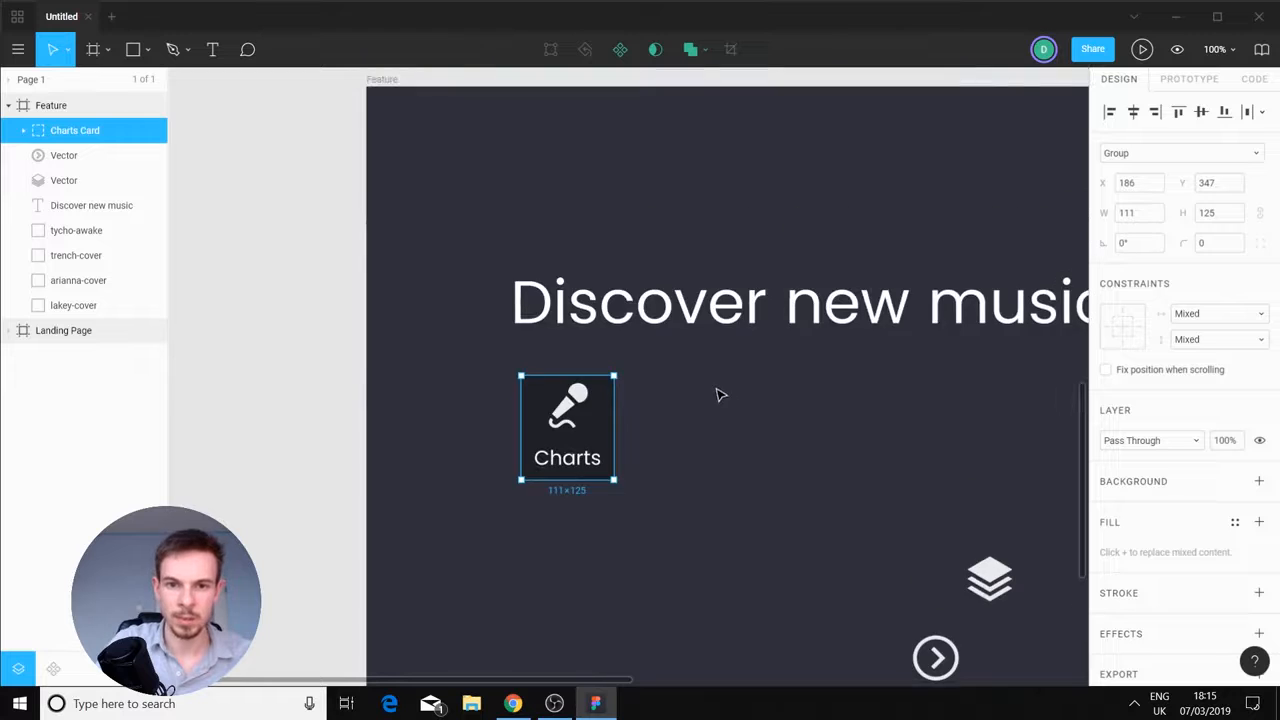
{"action": "scroll", "coordinate": [720, 425], "scroll_direction": "up", "scroll_amount": 3}
{"action": "left_click_drag", "start_coordinate": [675, 460], "coordinate": [597, 381]}
{"action": "left_click_drag", "start_coordinate": [417, 371], "coordinate": [881, 368]}
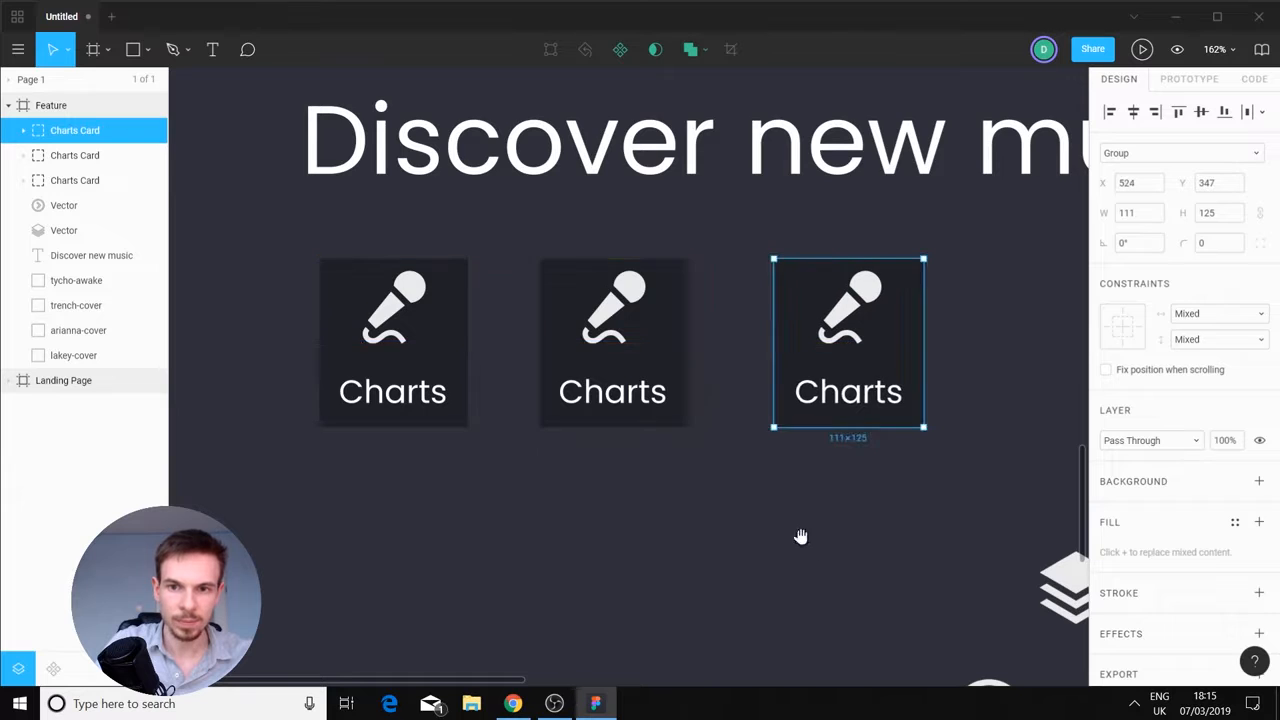
Delete the microphone icon from the middle card's group
{"action": "scroll", "coordinate": [760, 480], "scroll_direction": "down", "scroll_amount": 3}
{"action": "scroll", "coordinate": [760, 480], "scroll_direction": "right", "scroll_amount": 2}
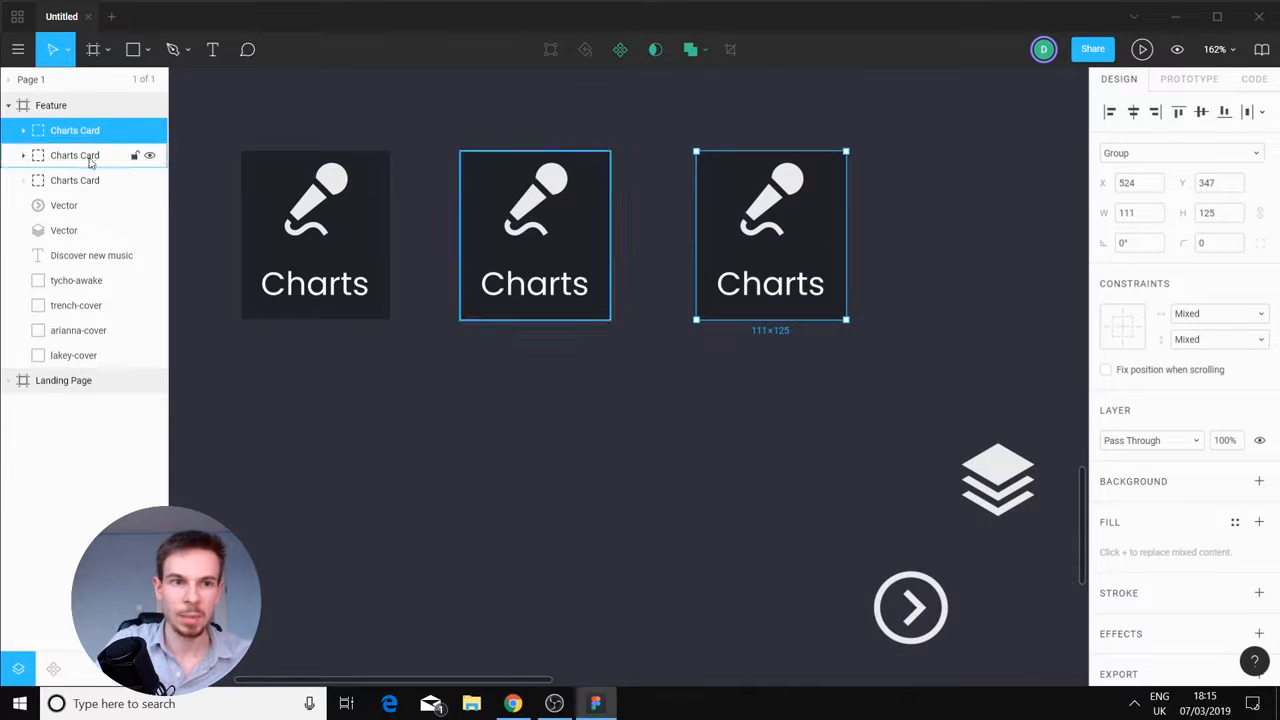
{"action": "left_click", "coordinate": [23, 155]}
{"action": "left_click", "coordinate": [23, 256]}
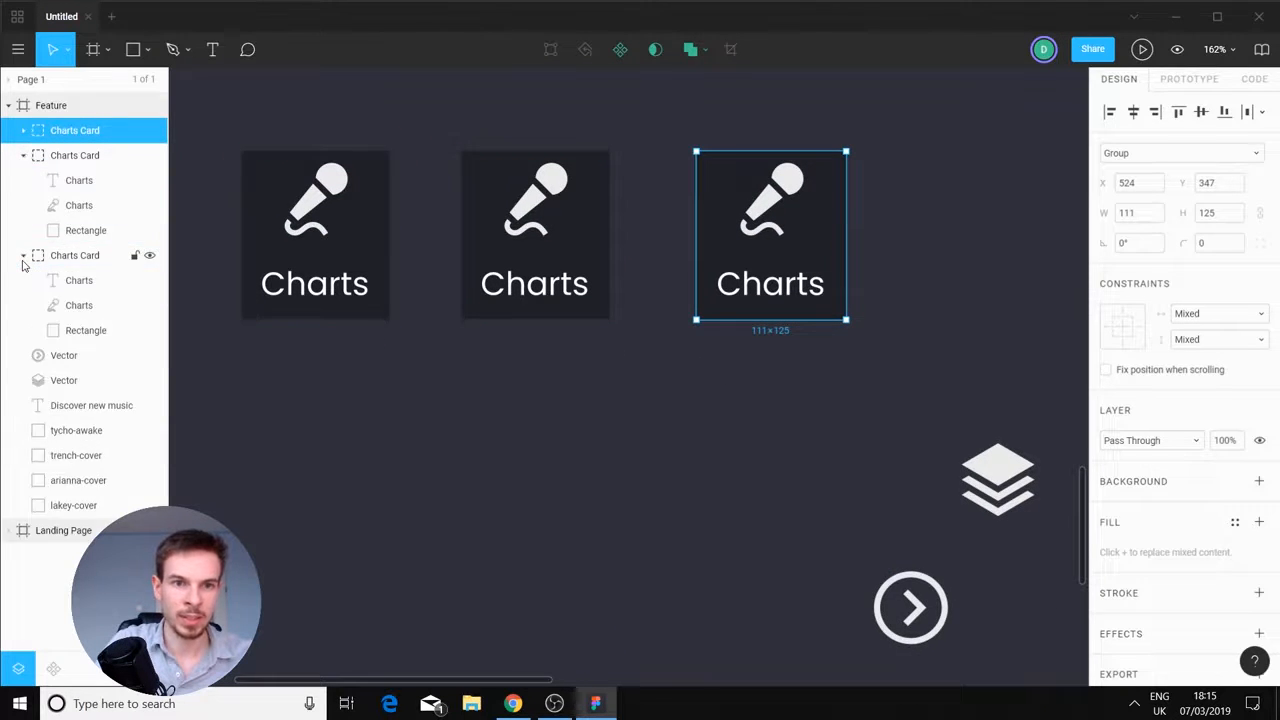
{"action": "left_click", "coordinate": [88, 305]}
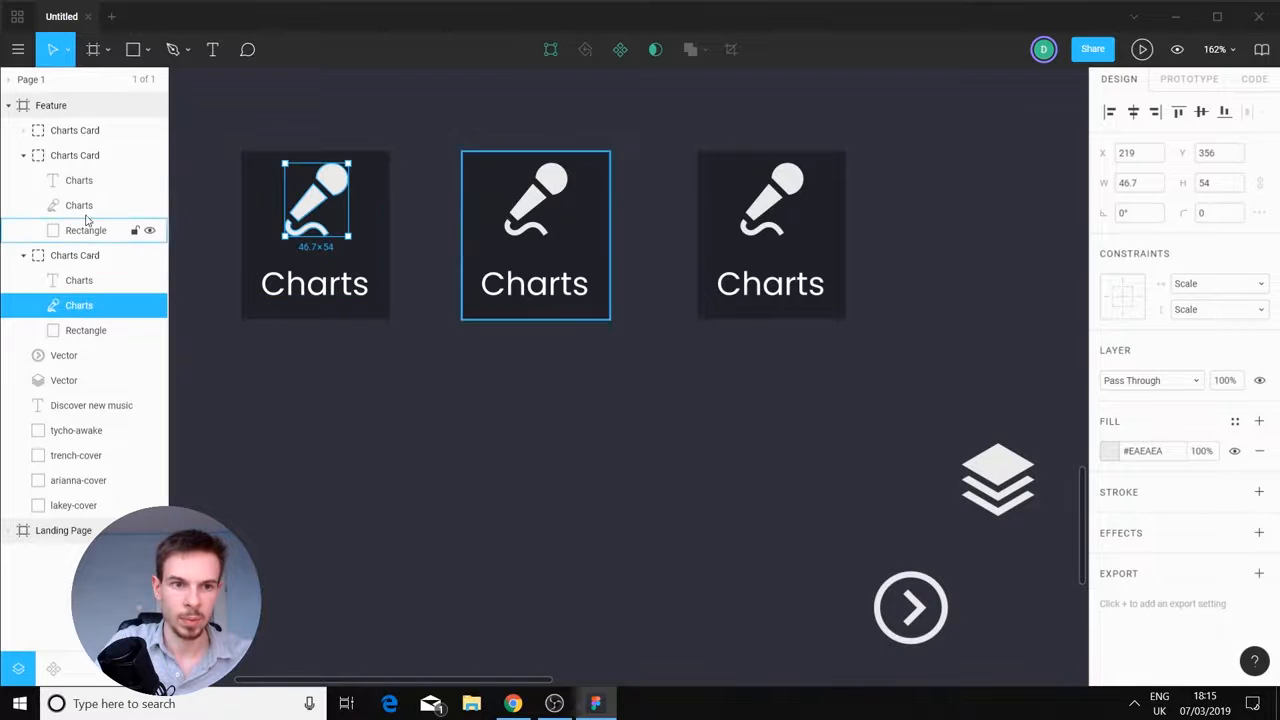
{"action": "left_click", "coordinate": [550, 204]}
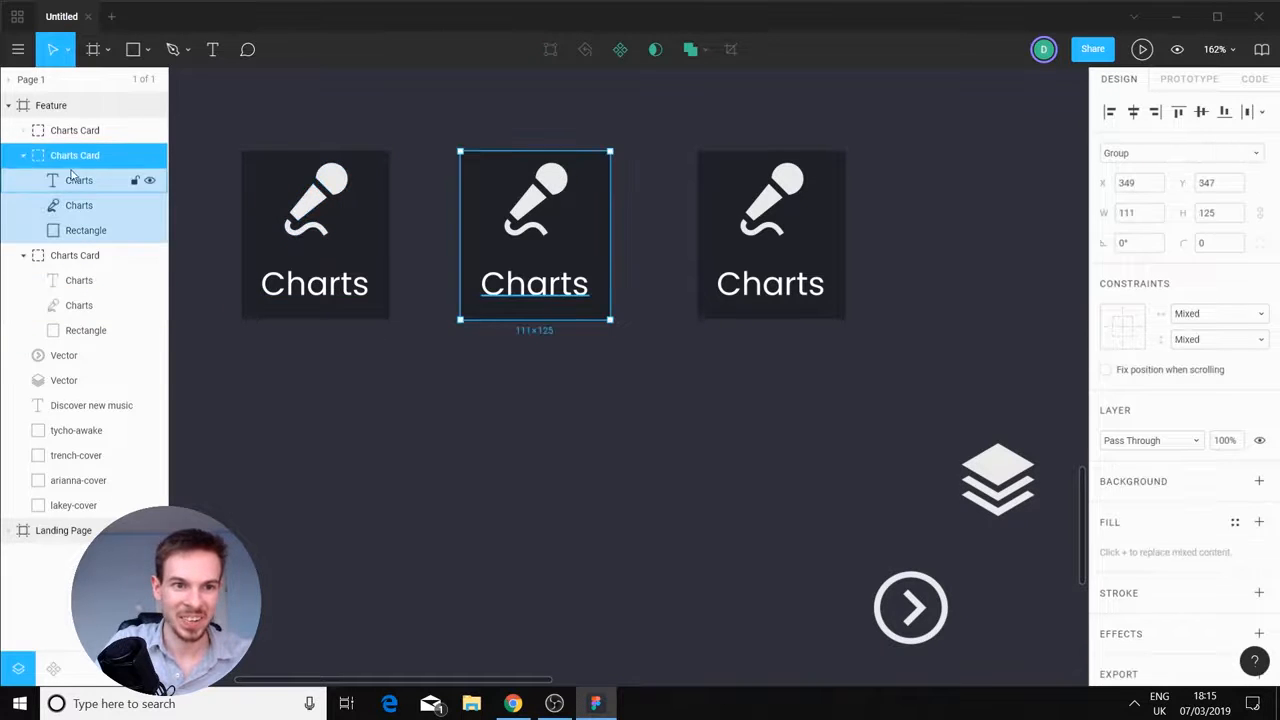
{"action": "left_click", "coordinate": [86, 209]}
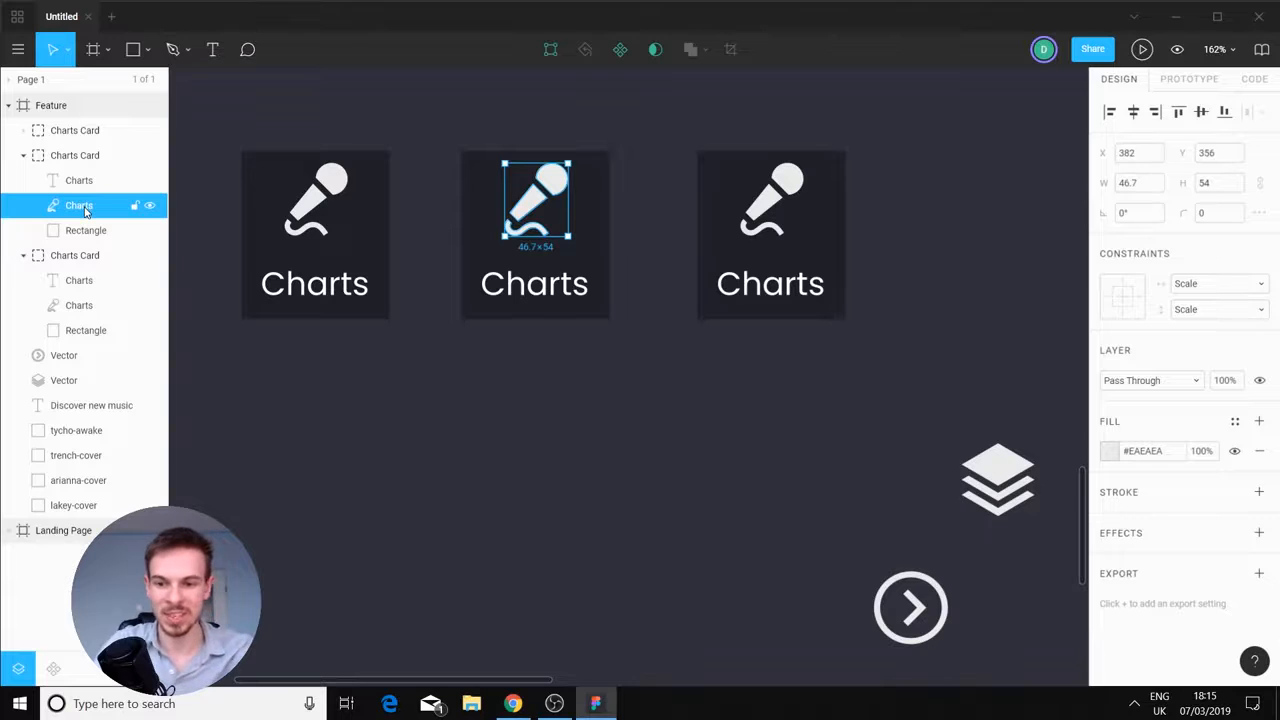
{"action": "key", "text": "Delete"}
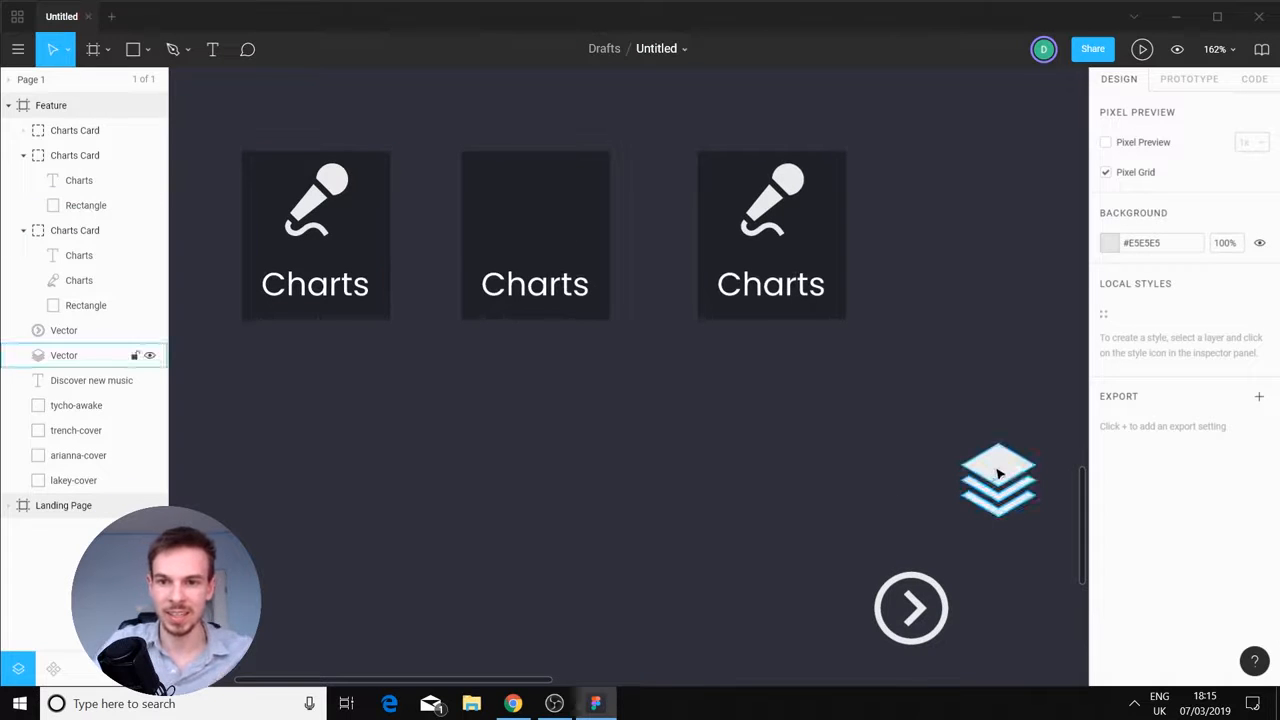
Move the stacked-layers icon into the middle card's group at X 378, Y 356, and rename it "Albums"
{"action": "left_click_drag", "start_coordinate": [997, 484], "coordinate": [540, 204]}
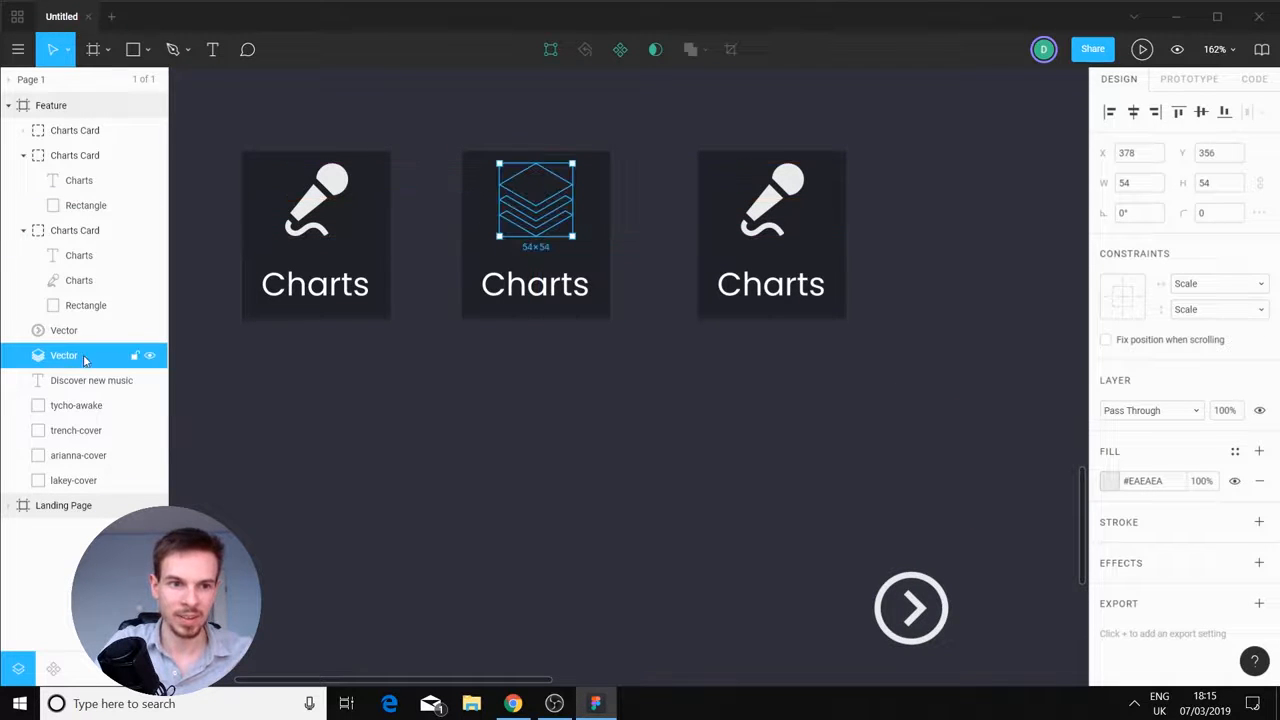
{"action": "left_click_drag", "start_coordinate": [68, 360], "coordinate": [82, 180]}
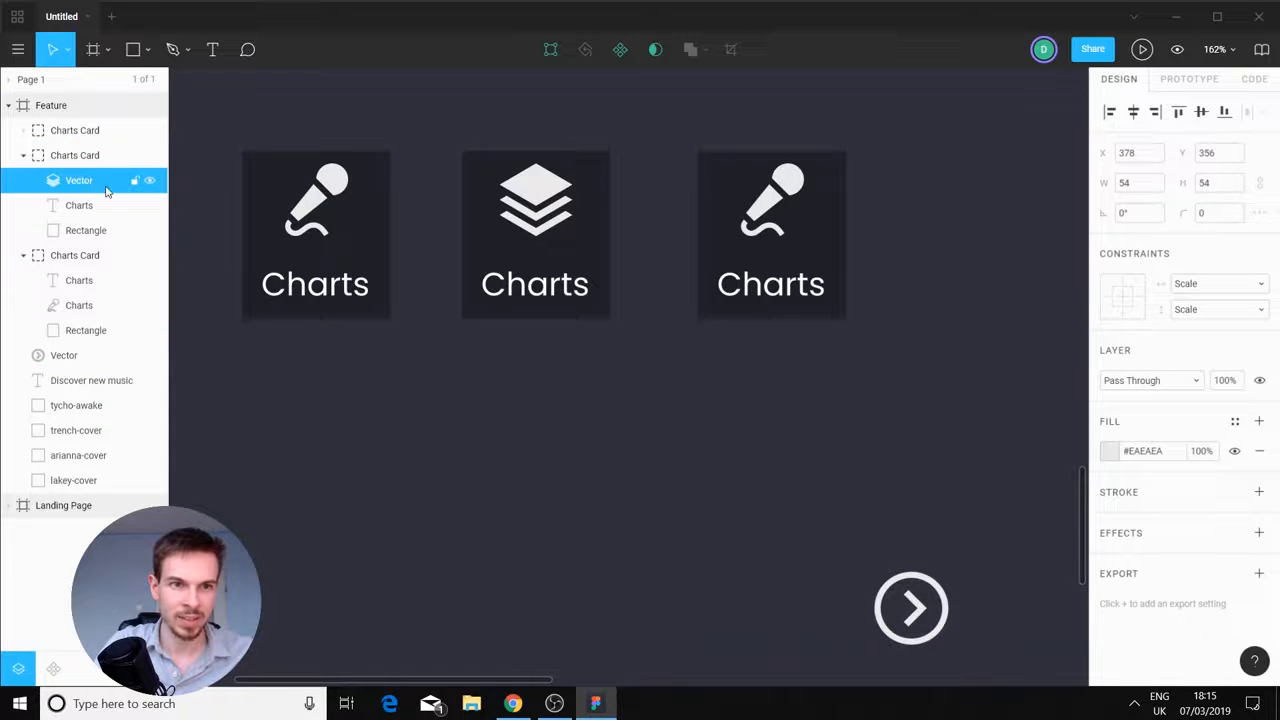
{"action": "double_click", "coordinate": [80, 181]}
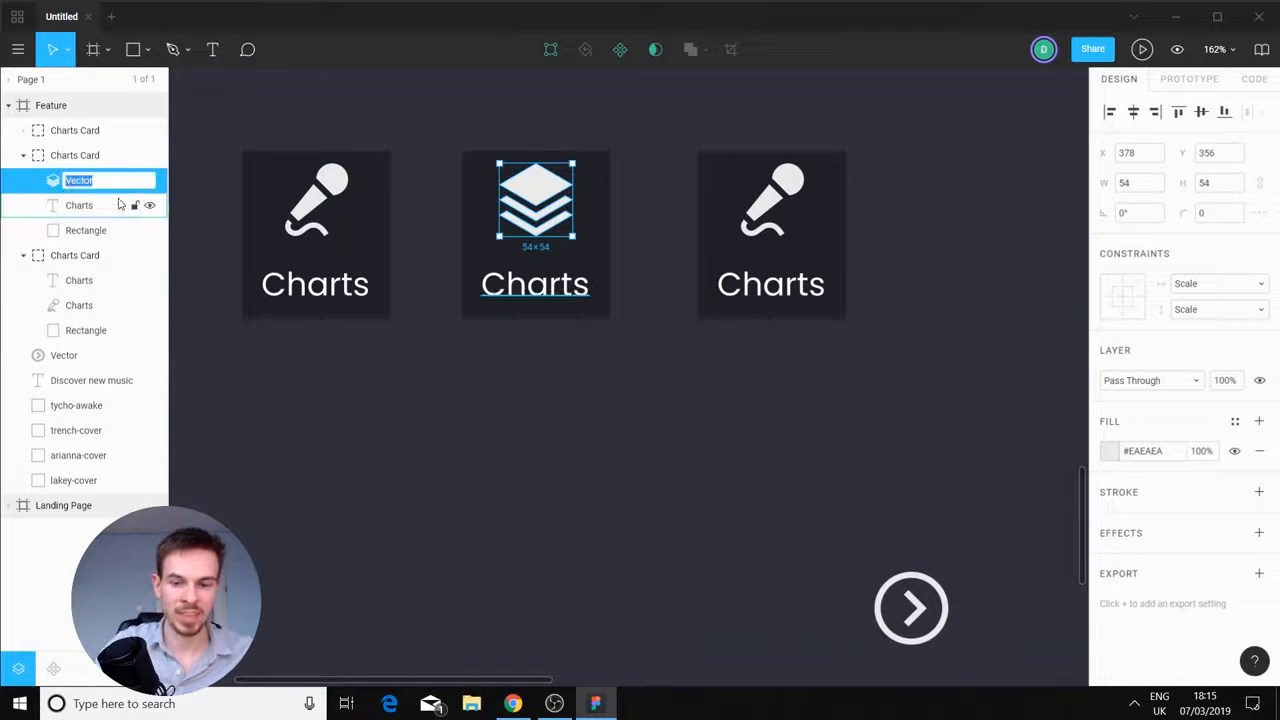
{"action": "type", "text": "Albums"}
{"action": "key", "text": "Return"}
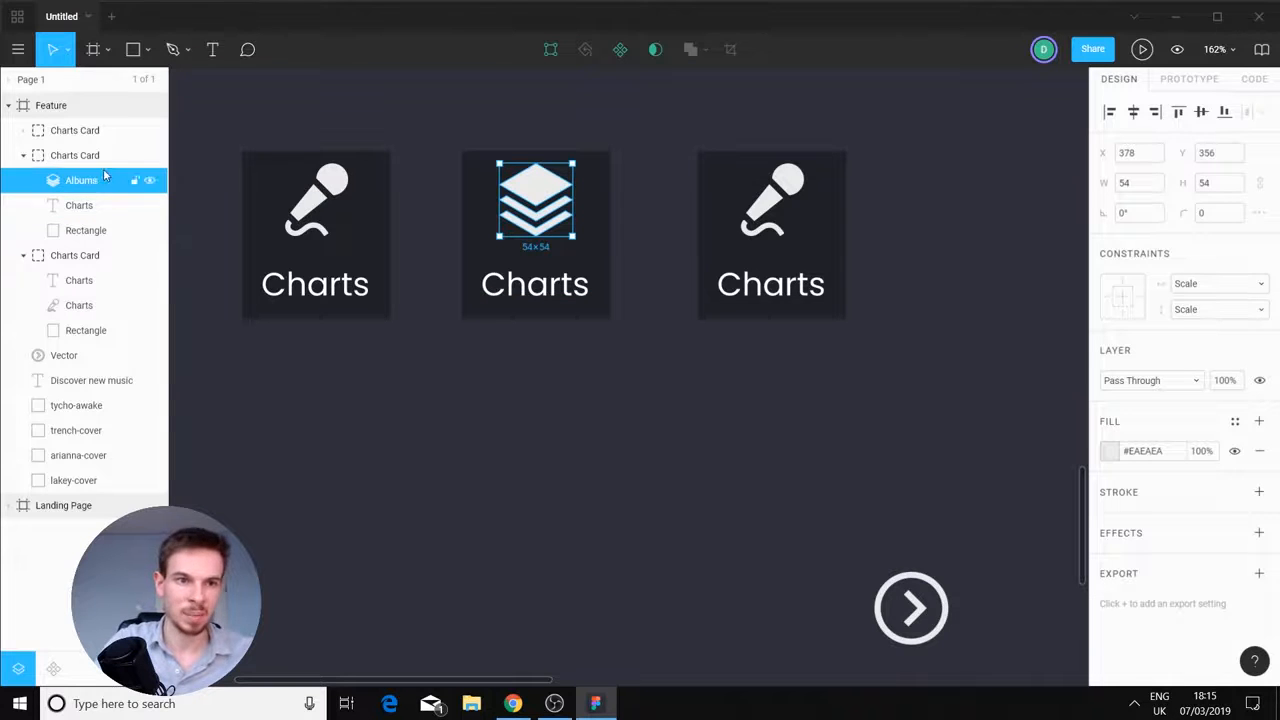
Rename the middle card's group as "Albums Card" and collapse the expanded card groups in the layer list
{"action": "key", "text": "shift+Return"}
{"action": "key", "text": "ctrl+r"}
{"action": "type", "text": "A"}
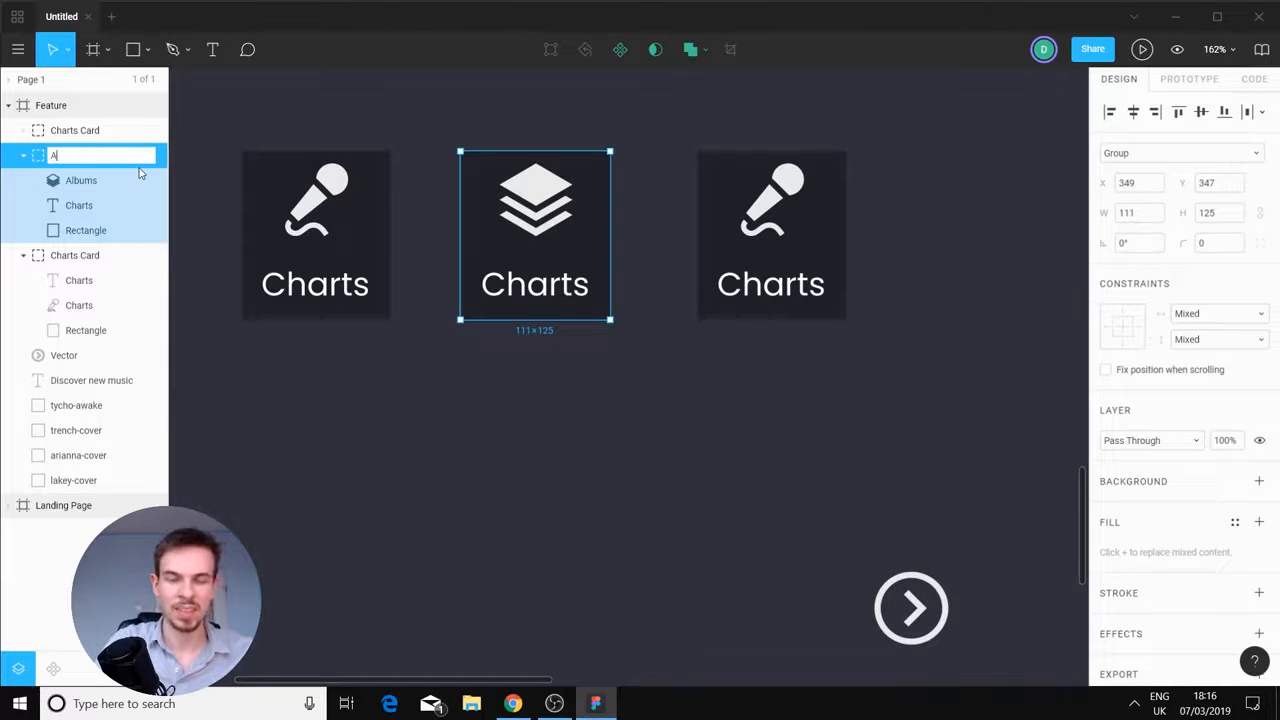
{"action": "type", "text": "lbums Ca"}
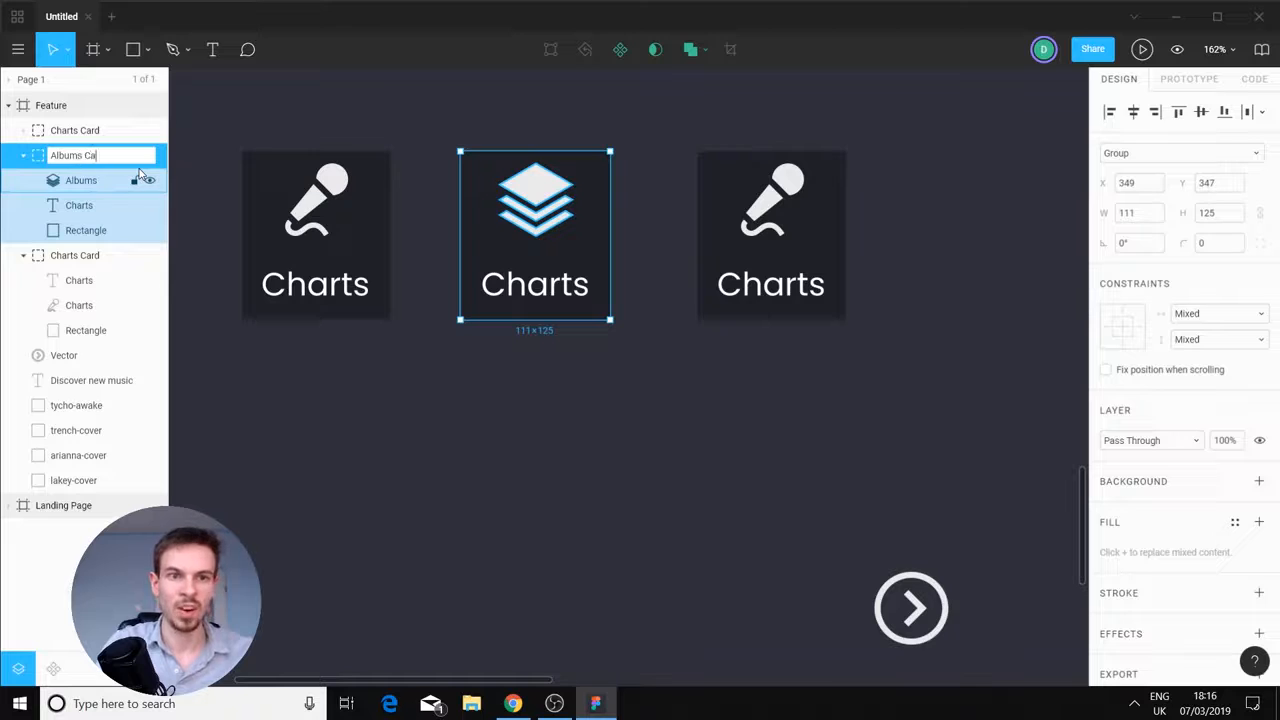
{"action": "type", "text": "rd"}
{"action": "key", "text": "Return"}
{"action": "left_click", "coordinate": [714, 468]}
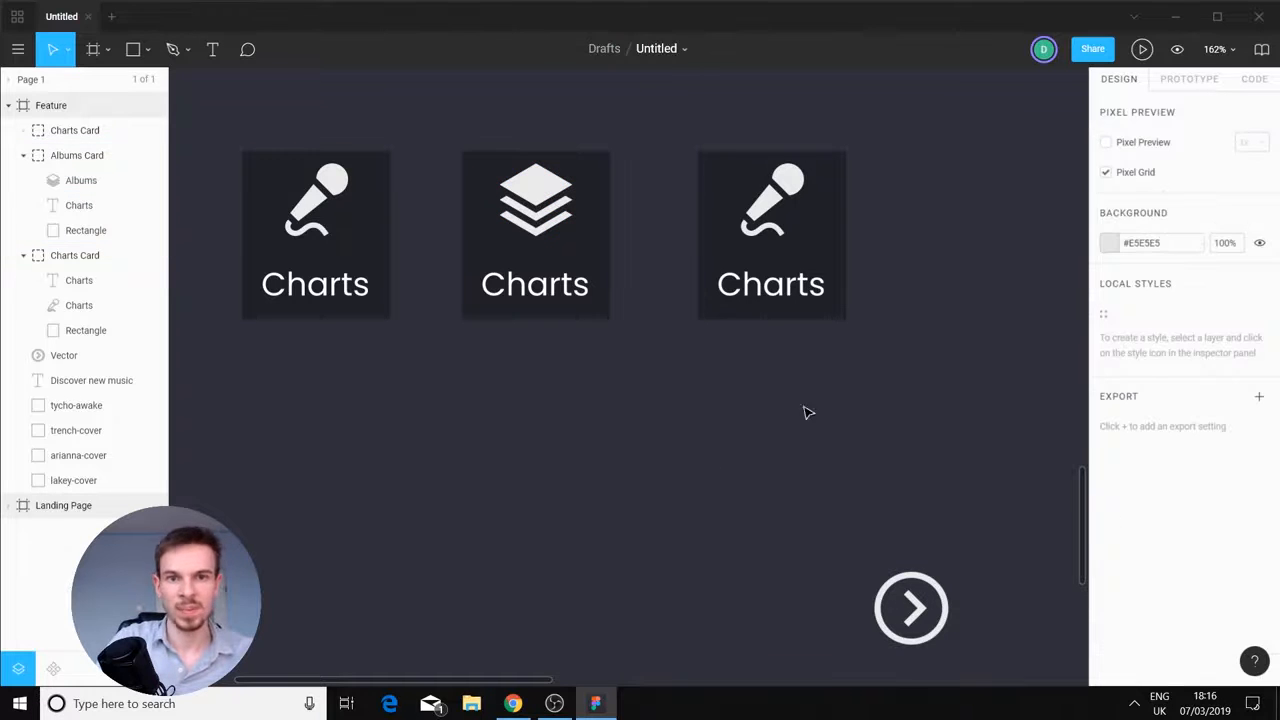
{"action": "left_click", "coordinate": [23, 155]}
{"action": "left_click", "coordinate": [23, 182]}
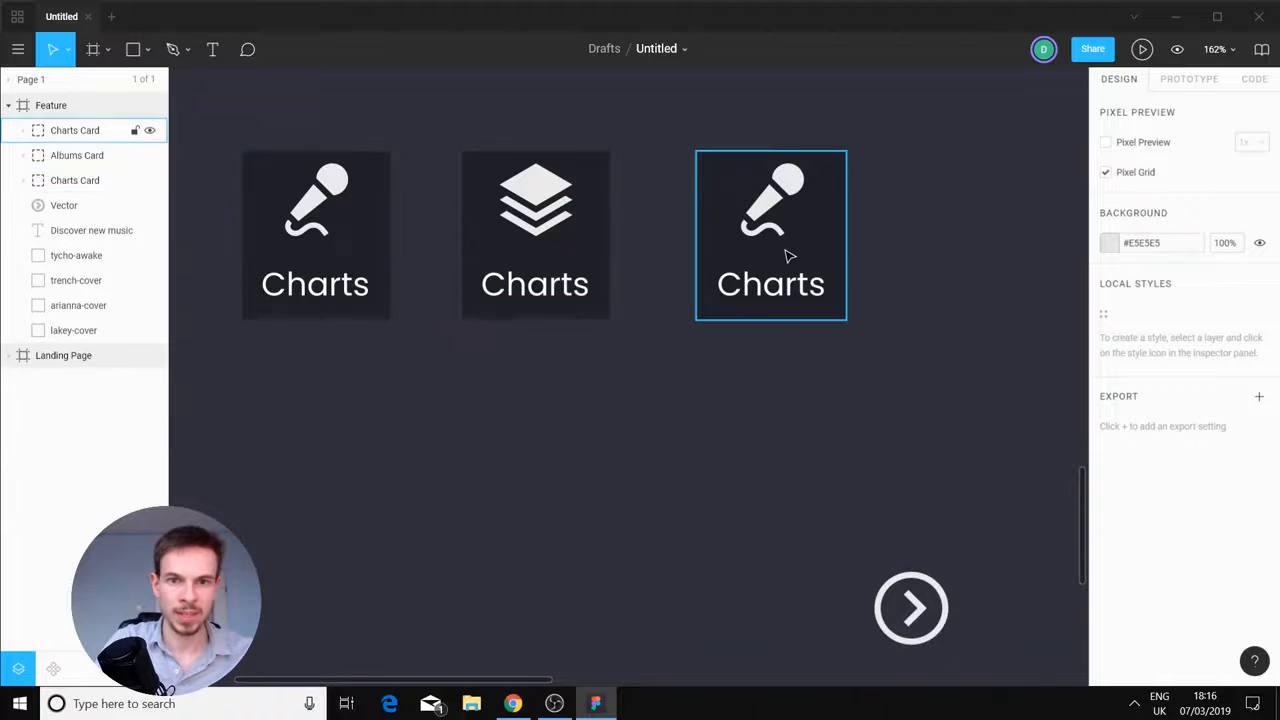
Rename the third card's group as "More Card"
{"action": "left_click", "coordinate": [758, 232]}
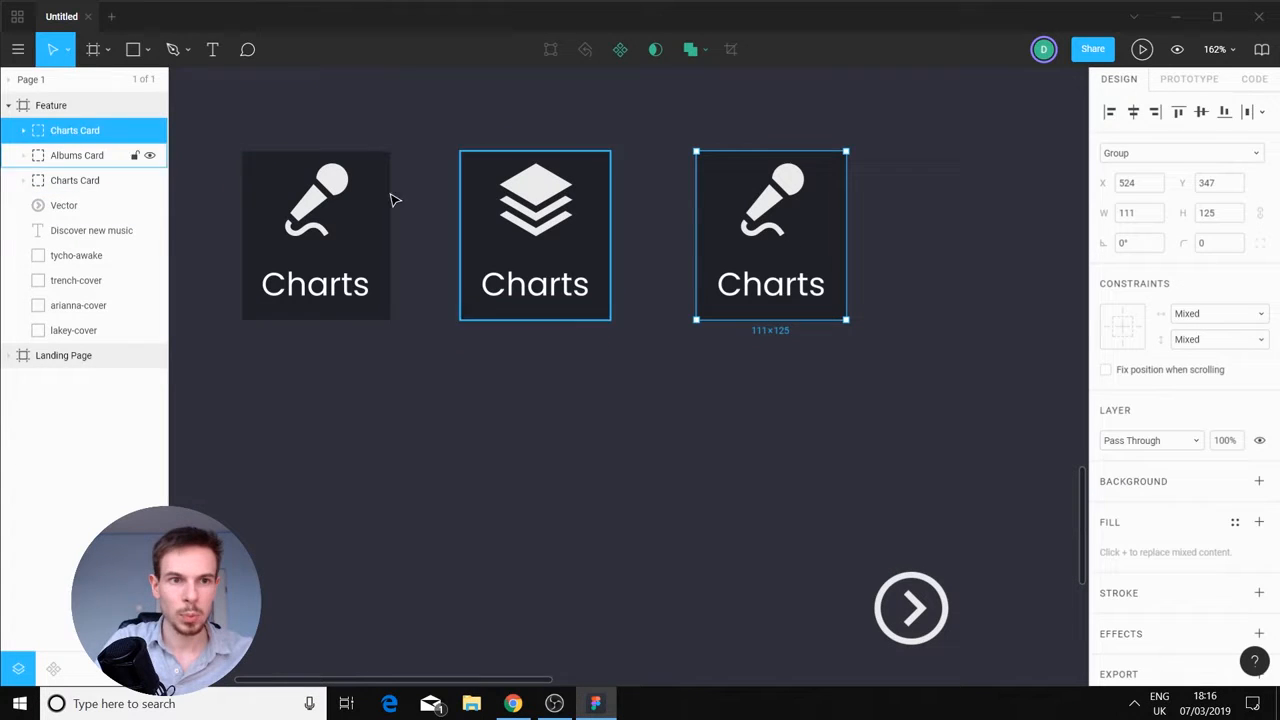
{"action": "double_click", "coordinate": [60, 131]}
{"action": "type", "text": "Mo"}
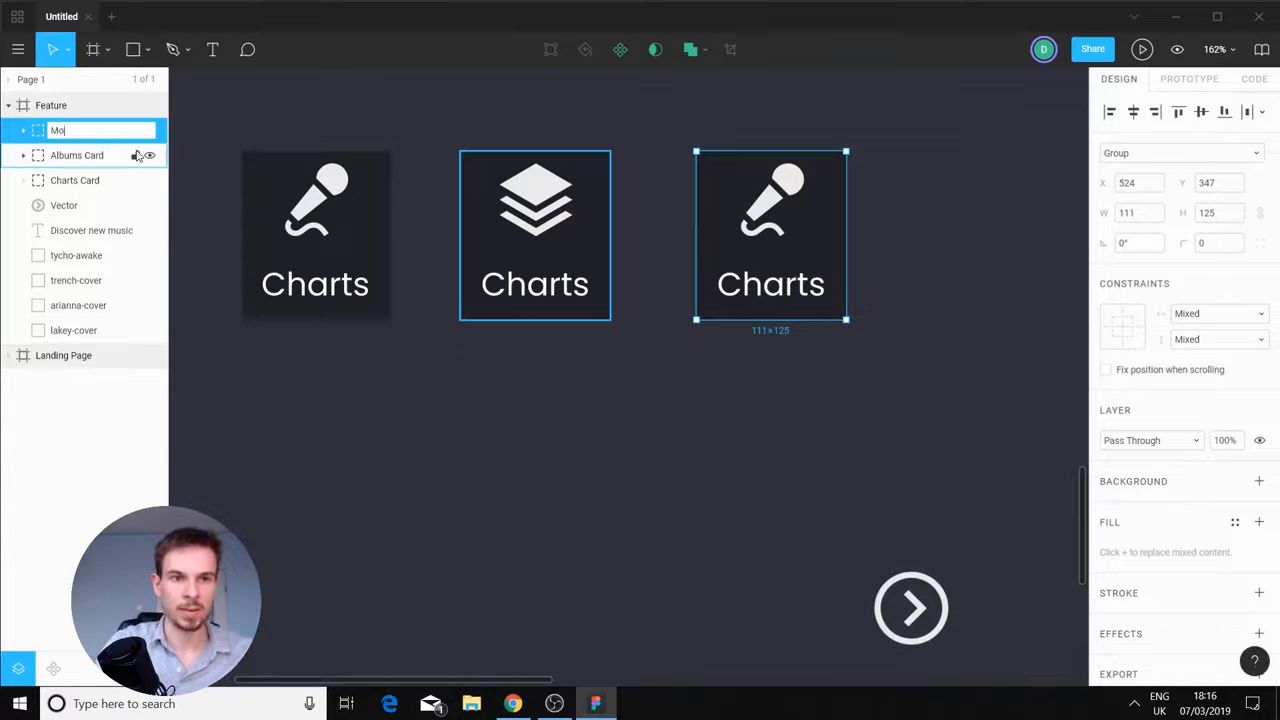
{"action": "type", "text": "re Card"}
{"action": "key", "text": "Return"}
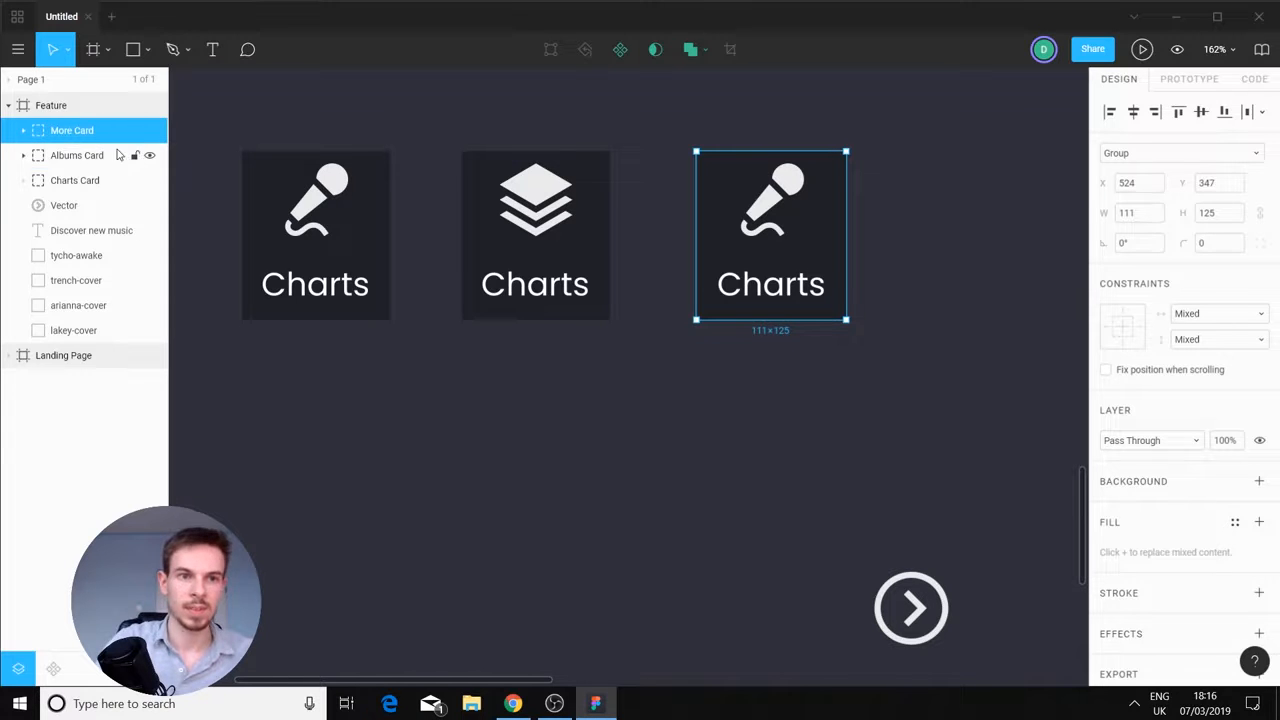
Delete the microphone icon from the More Card group
{"action": "left_click", "coordinate": [23, 130]}
{"action": "left_click", "coordinate": [86, 190]}
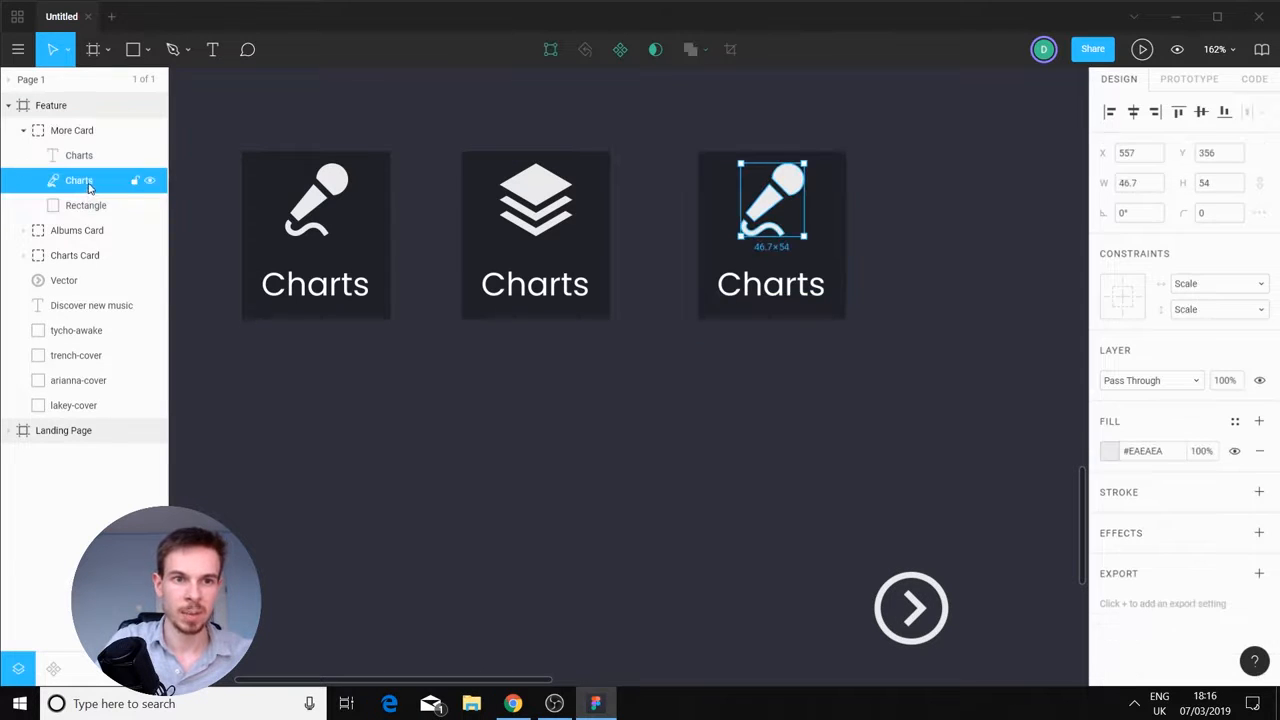
{"action": "key", "text": "Delete"}
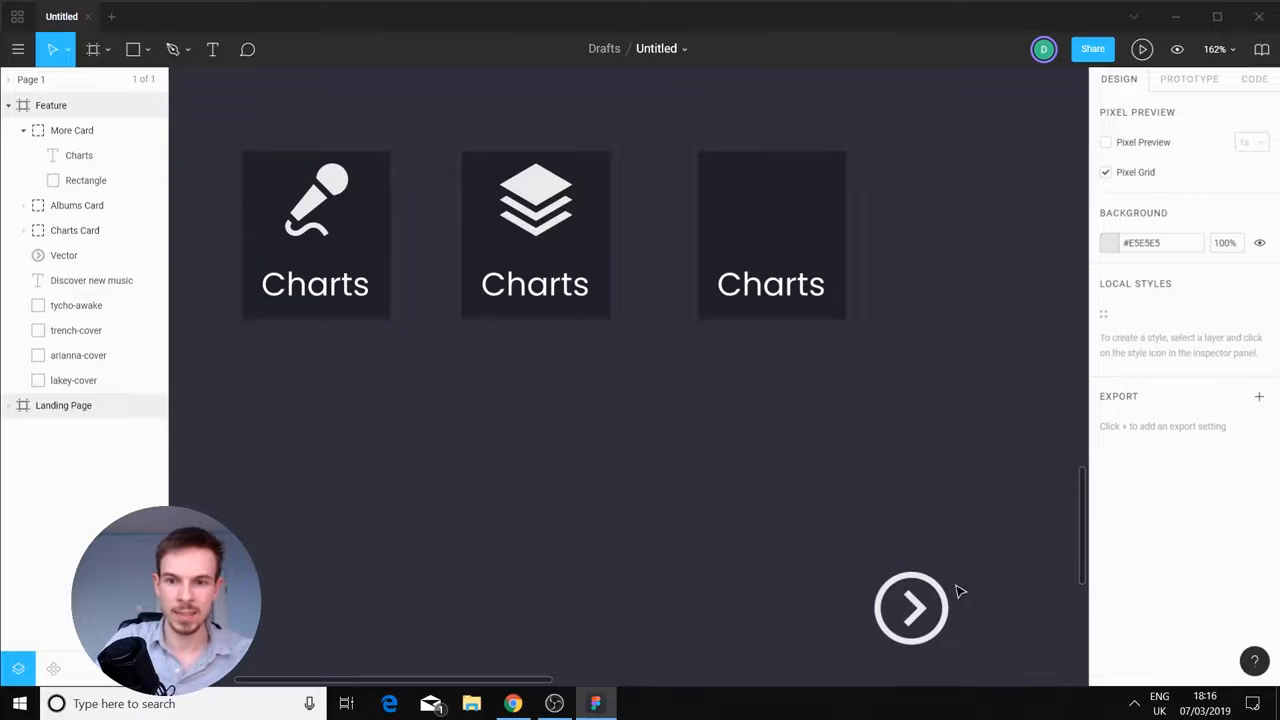
Nest the circled arrow icon in the More Card group and centre it above the label at X 553, Y 356
{"action": "left_click", "coordinate": [935, 595]}
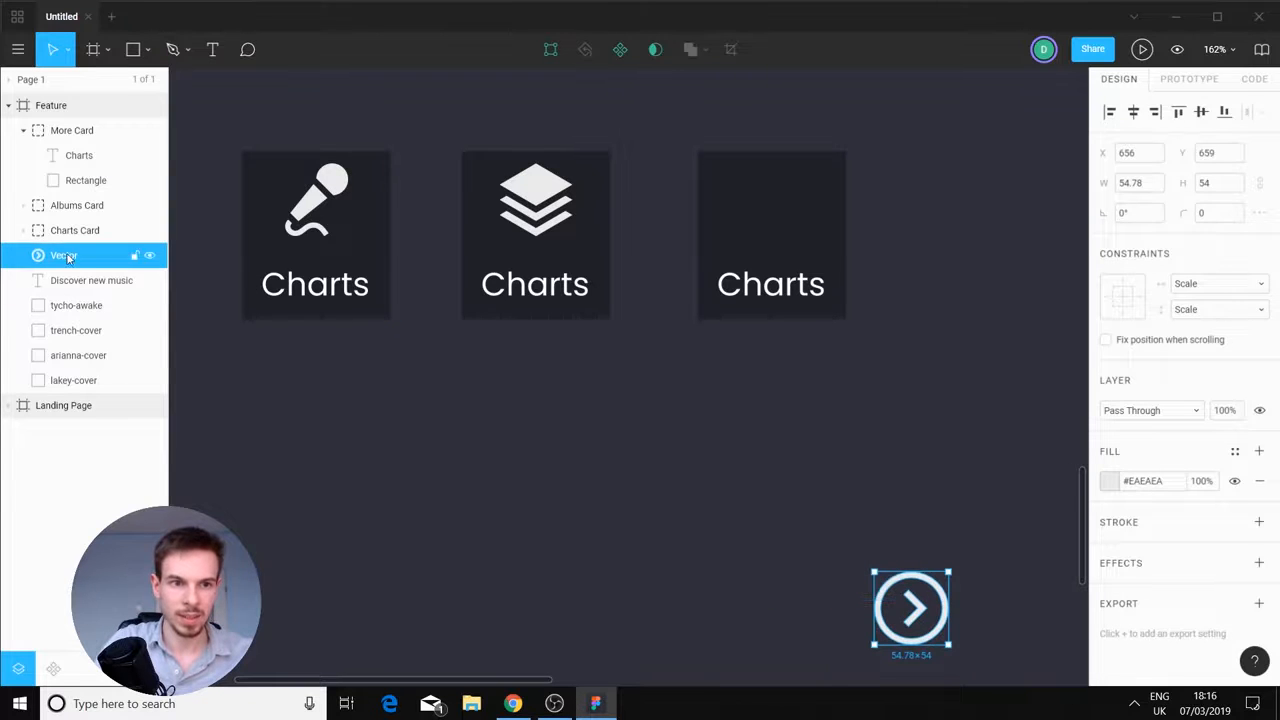
{"action": "left_click_drag", "start_coordinate": [143, 255], "coordinate": [75, 152]}
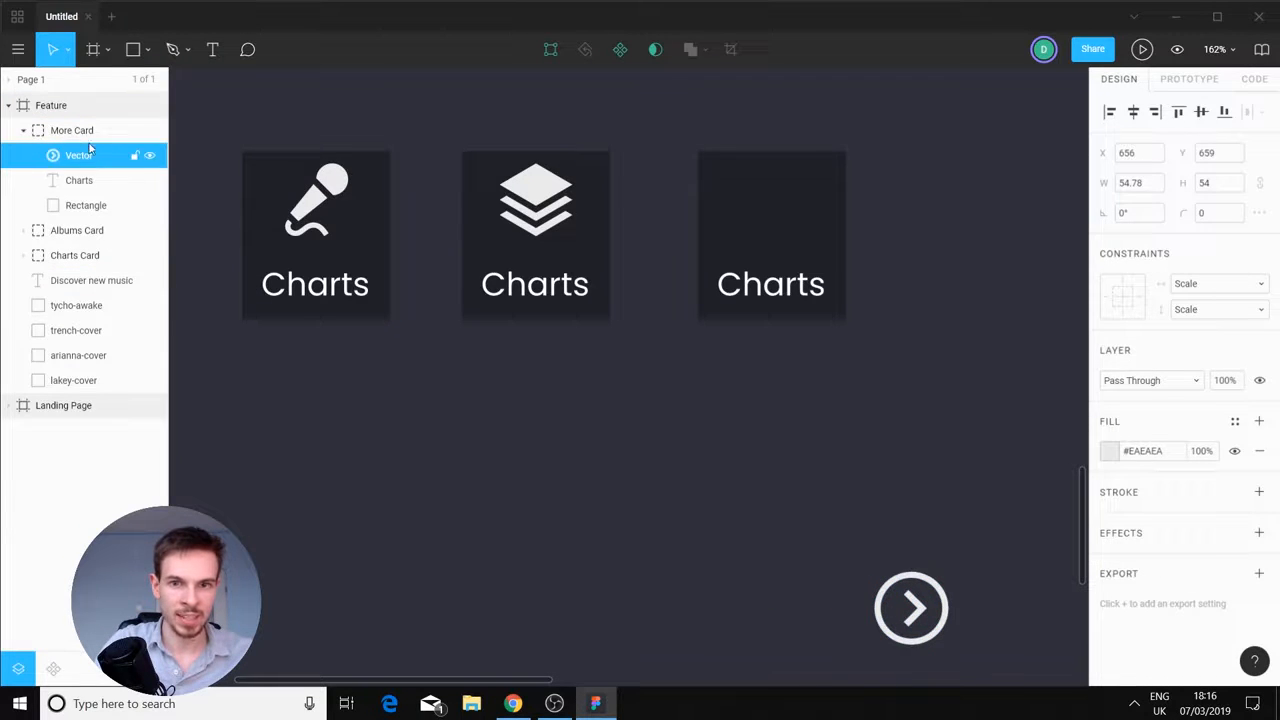
{"action": "left_click_drag", "start_coordinate": [905, 590], "coordinate": [772, 200]}
{"action": "left_click", "coordinate": [960, 306]}
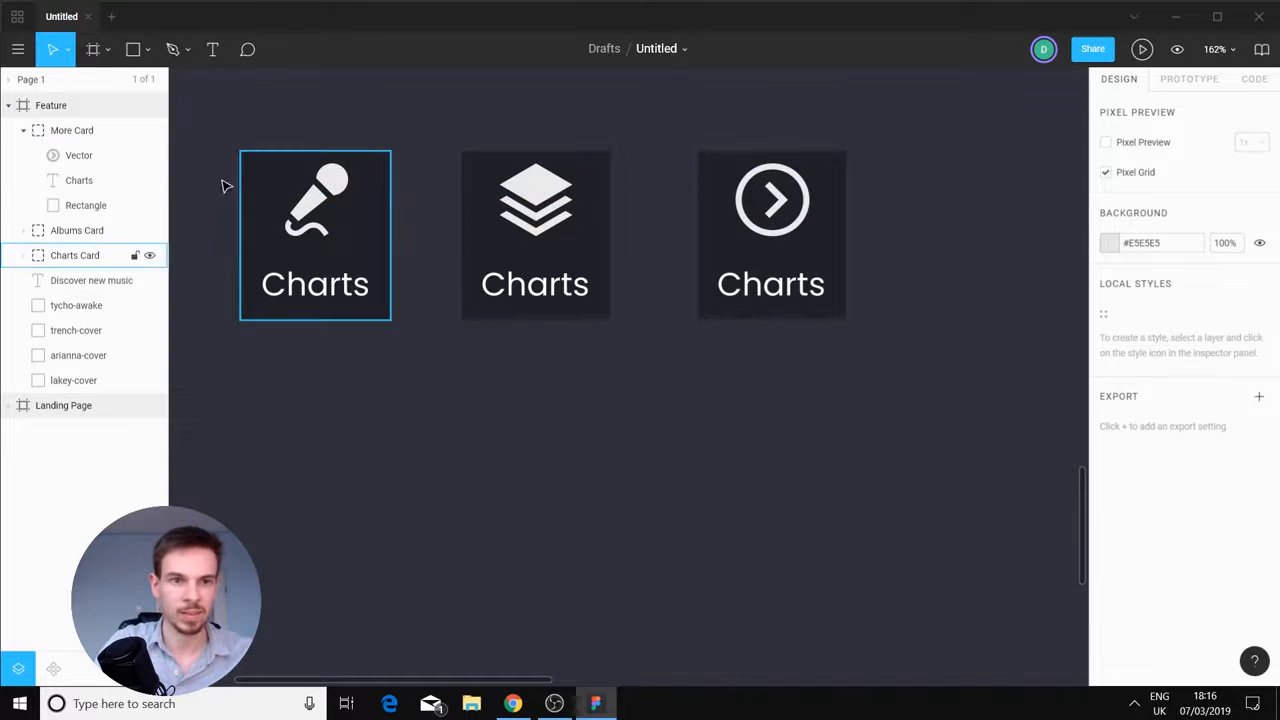
Rename the circled arrow icon's layer as "More"
{"action": "double_click", "coordinate": [78, 155]}
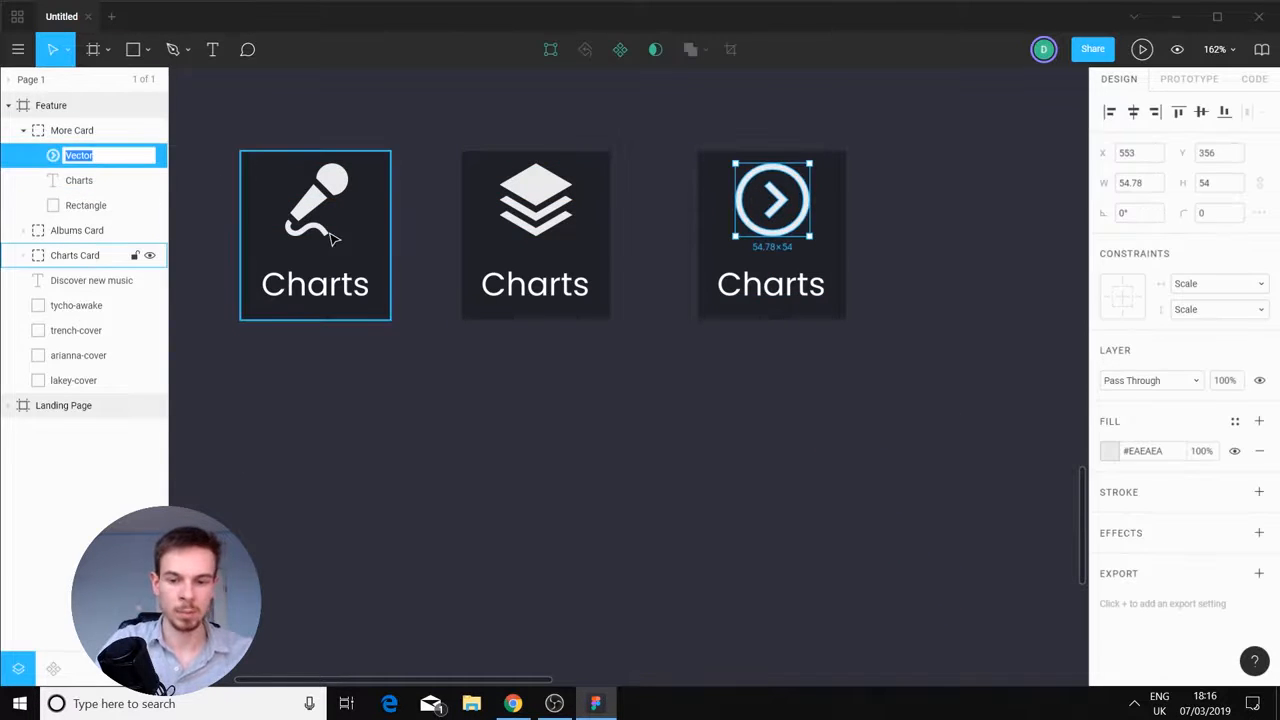
{"action": "type", "text": "More"}
{"action": "key", "text": "Return"}
{"action": "left_click", "coordinate": [666, 463]}
{"action": "scroll", "coordinate": [675, 453], "scroll_direction": "down", "scroll_amount": 5, "text": "ctrl"}
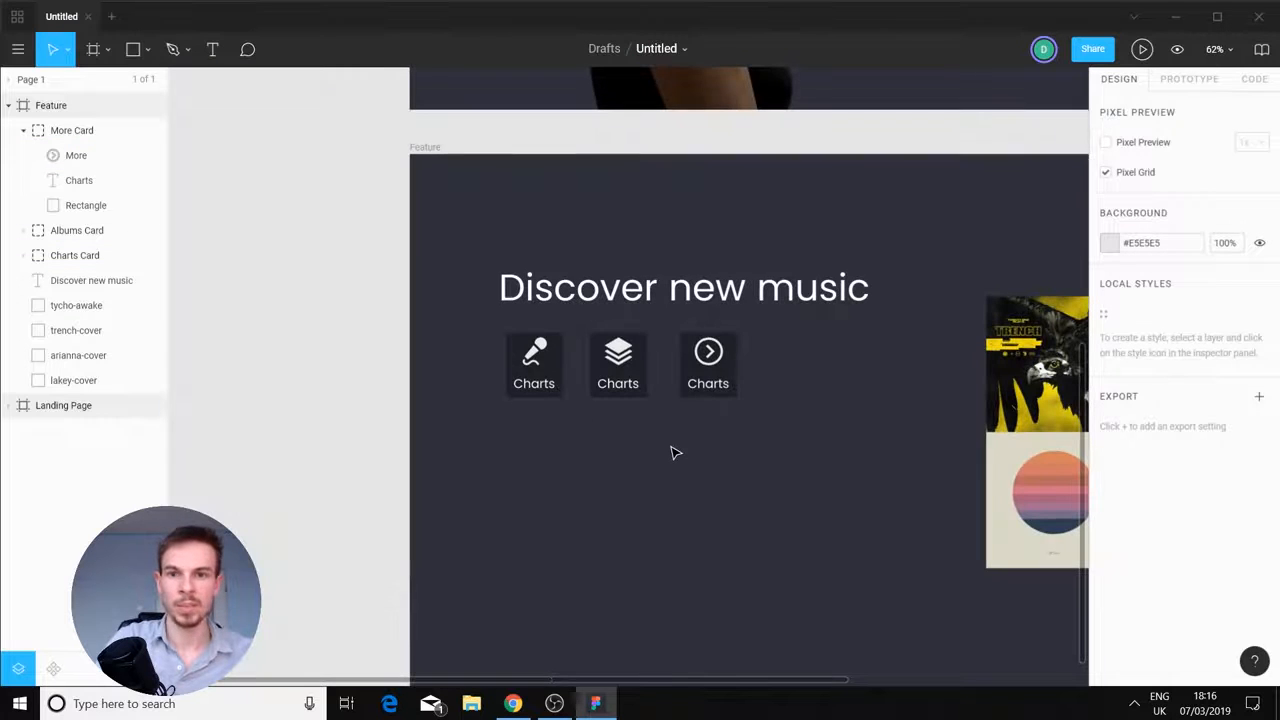
{"action": "scroll", "coordinate": [671, 451], "scroll_direction": "up", "scroll_amount": 5, "text": "ctrl"}
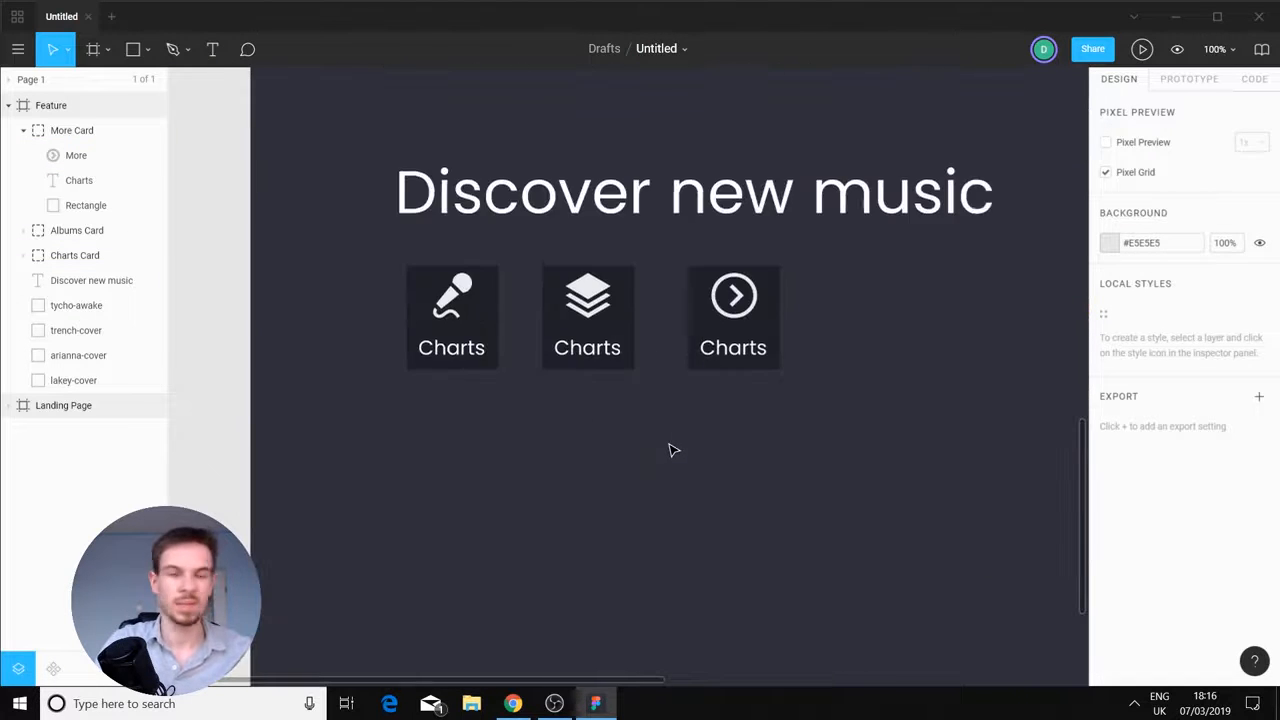
{"action": "left_click_drag", "start_coordinate": [414, 286], "coordinate": [504, 355]}
{"action": "left_click", "coordinate": [378, 250]}
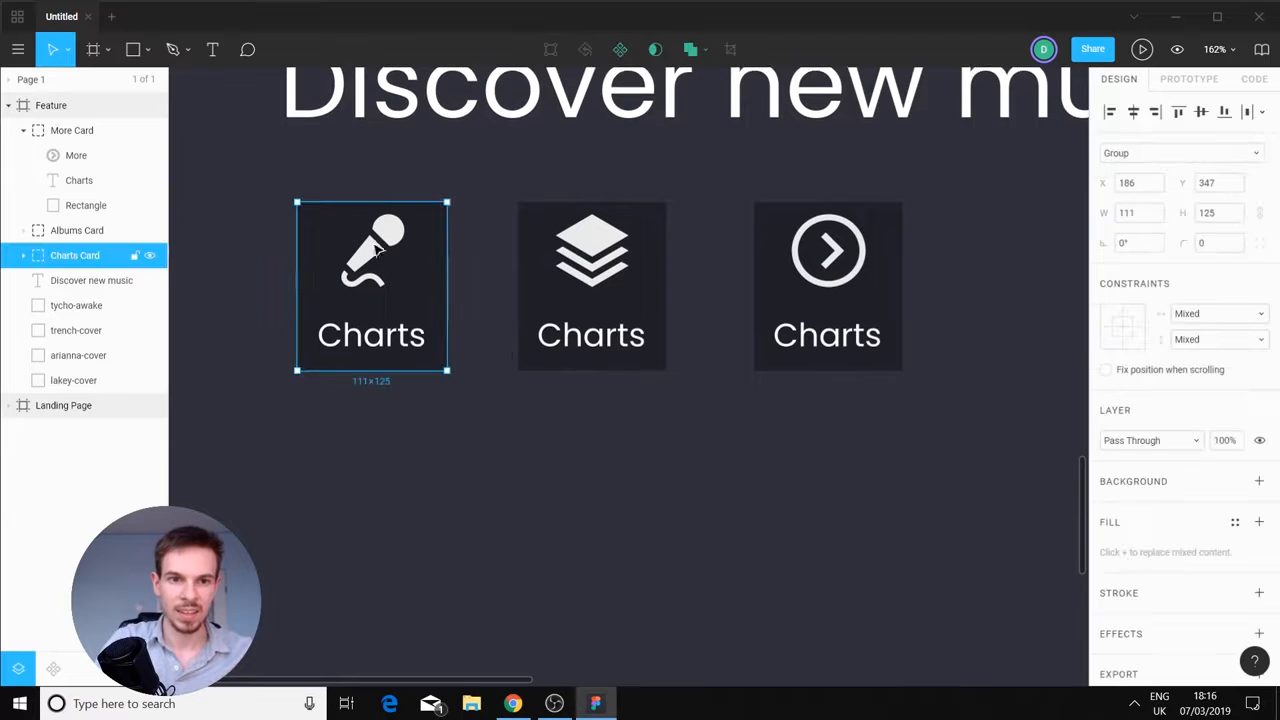
{"action": "left_click", "coordinate": [597, 376]}
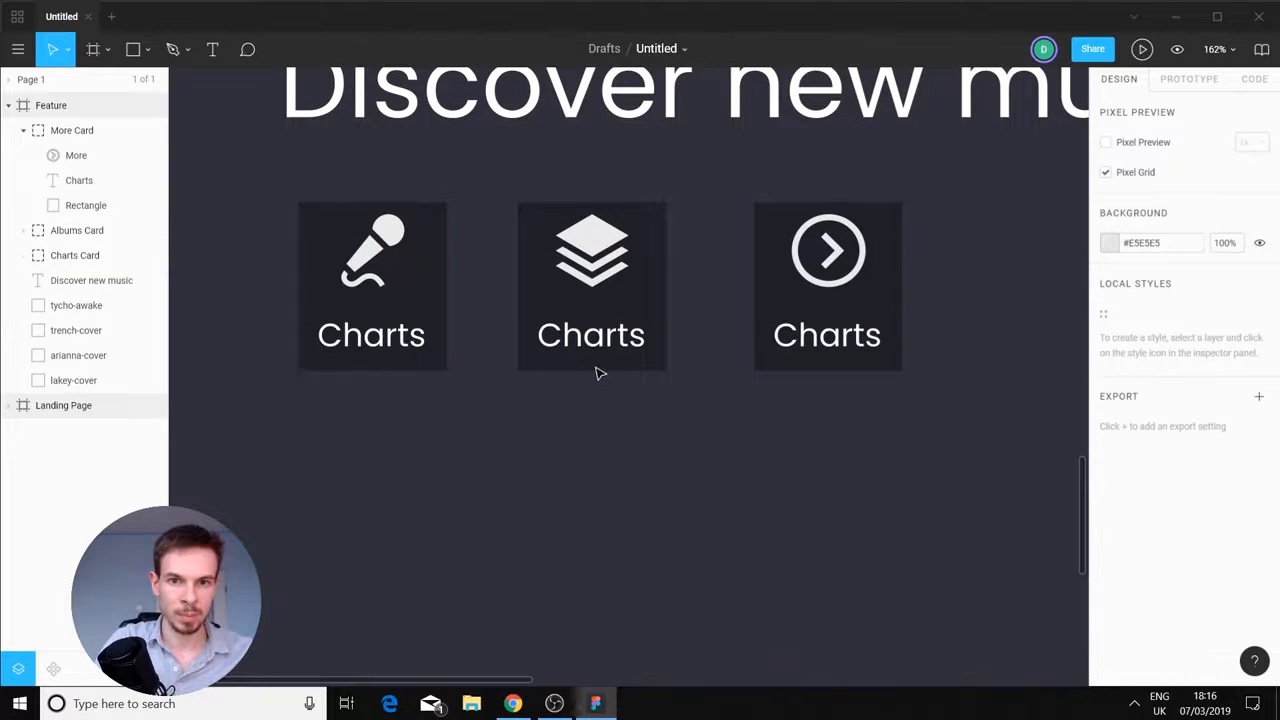
{"action": "left_click", "coordinate": [645, 340]}
{"action": "left_click_drag", "start_coordinate": [616, 373], "coordinate": [618, 387]}
{"action": "scroll", "coordinate": [617, 387], "scroll_direction": "down", "scroll_amount": 1}
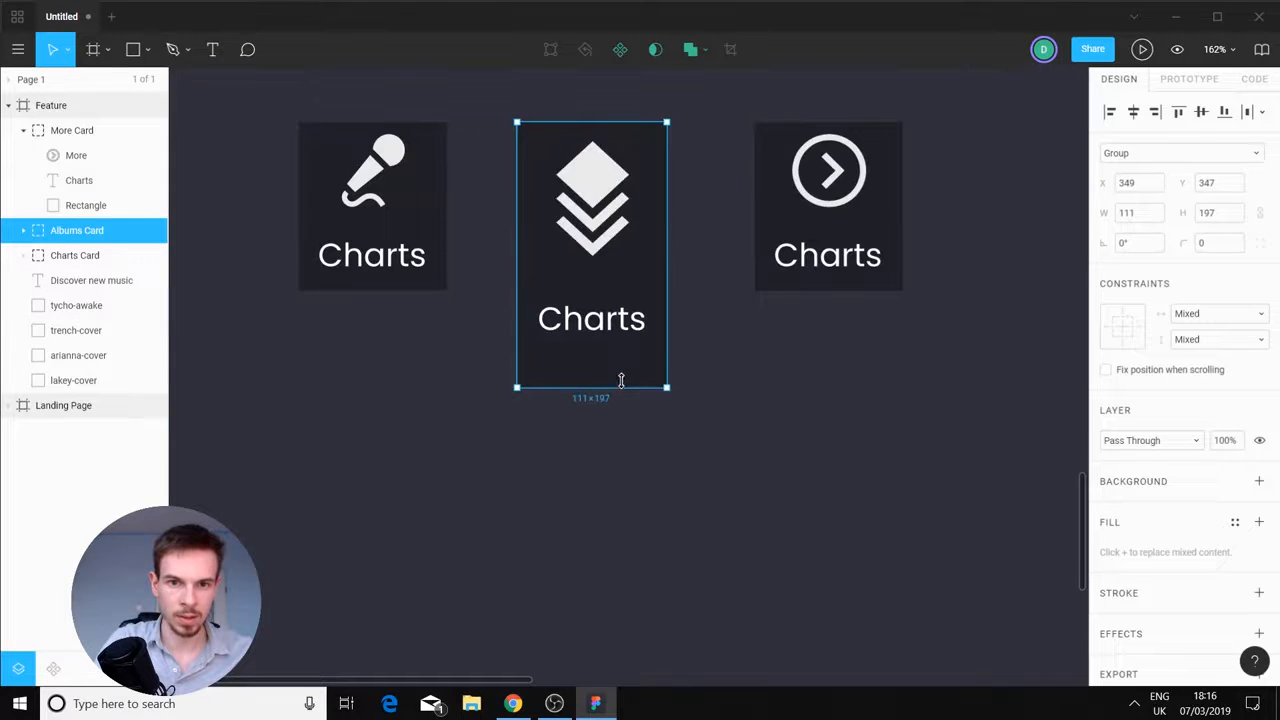
{"action": "key", "text": "ctrl+z"}
{"action": "left_click", "coordinate": [624, 372]}
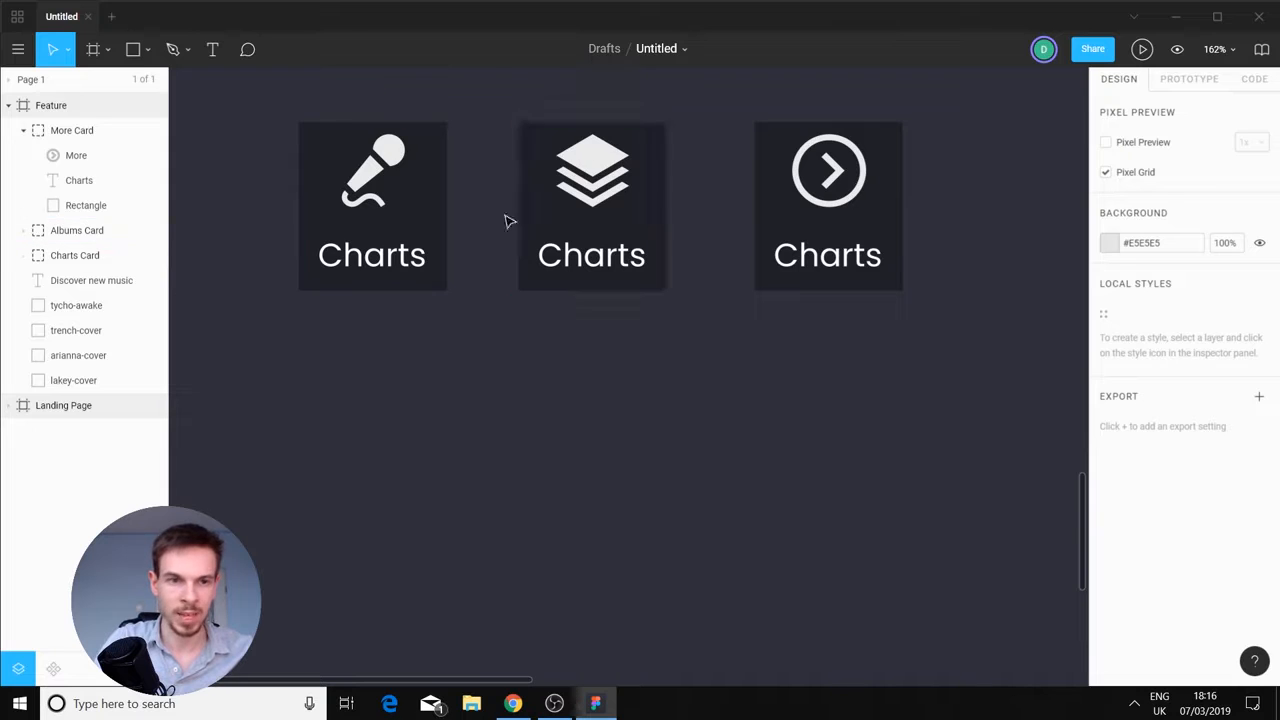
Extend the More Card's background rectangle downward to a height of 137
{"action": "scroll", "coordinate": [722, 233], "scroll_direction": "up", "scroll_amount": 2}
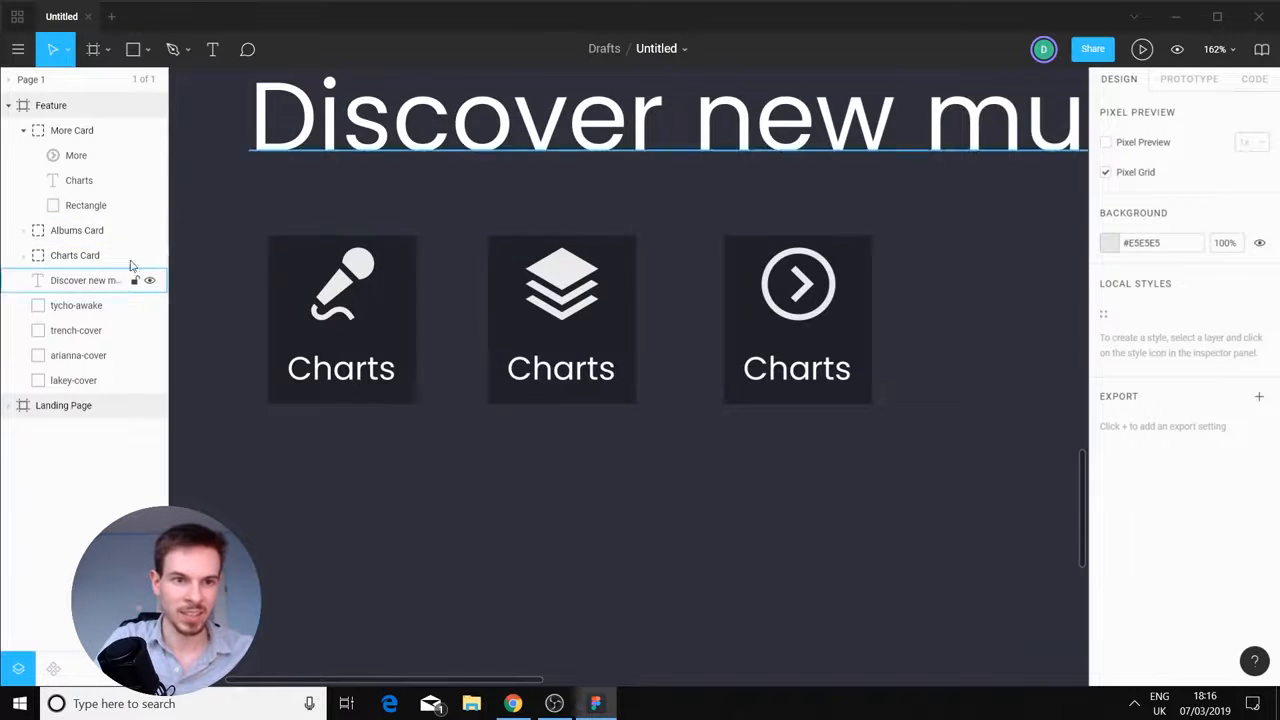
{"action": "left_click", "coordinate": [72, 157]}
{"action": "left_click", "coordinate": [80, 181]}
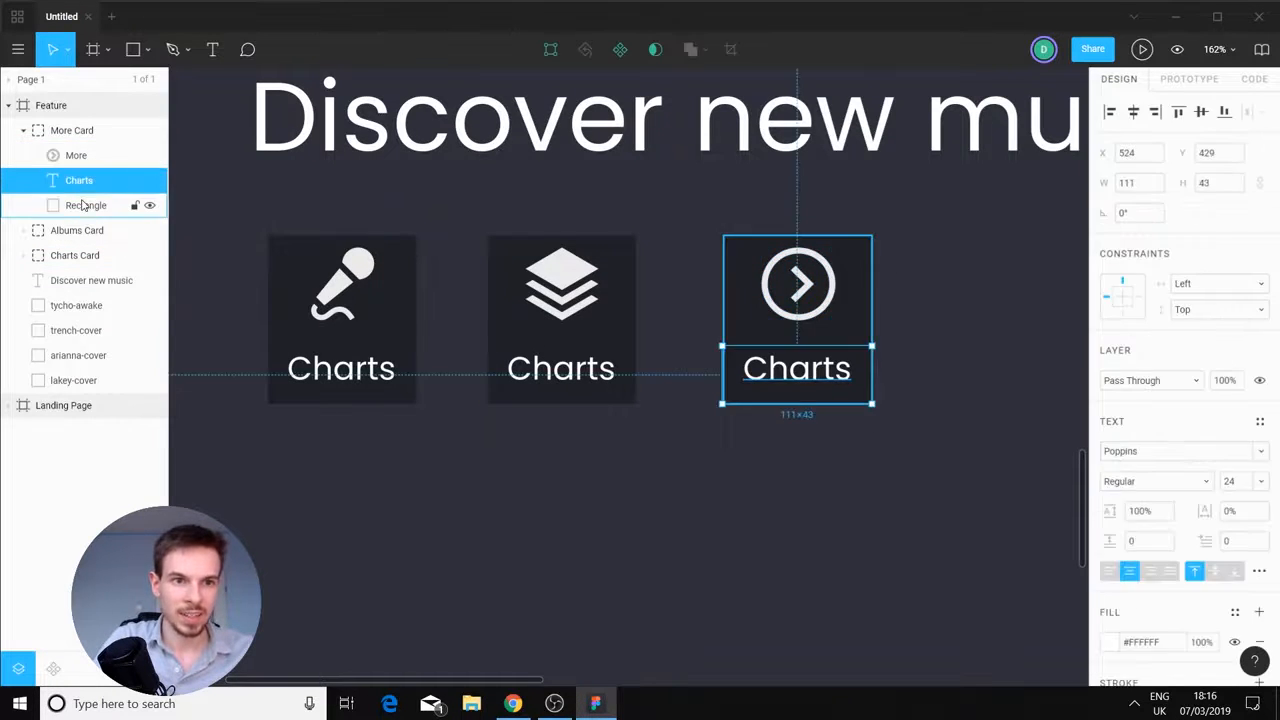
{"action": "left_click", "coordinate": [86, 205]}
{"action": "mouse_move", "coordinate": [813, 405]}
{"action": "left_mouse_down"}
{"action": "mouse_move", "coordinate": [813, 427]}
{"action": "mouse_move", "coordinate": [810, 400]}
{"action": "left_mouse_up"}
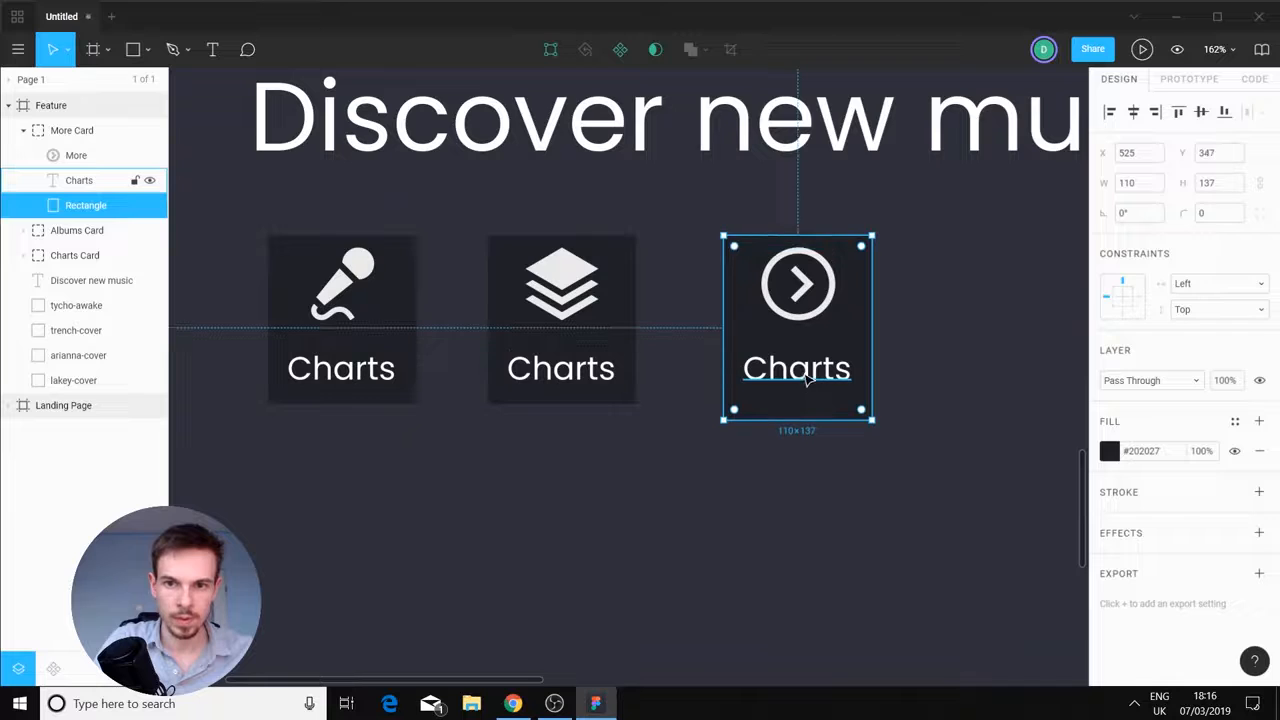
Move the label and the circled arrow icon down inside the taller More Card, keeping both horizontally centred
{"action": "left_click", "coordinate": [806, 392]}
{"action": "left_click_drag", "start_coordinate": [792, 384], "coordinate": [803, 410]}
{"action": "left_click", "coordinate": [803, 296]}
{"action": "left_click_drag", "start_coordinate": [803, 296], "coordinate": [812, 316]}
{"action": "left_click", "coordinate": [982, 411]}
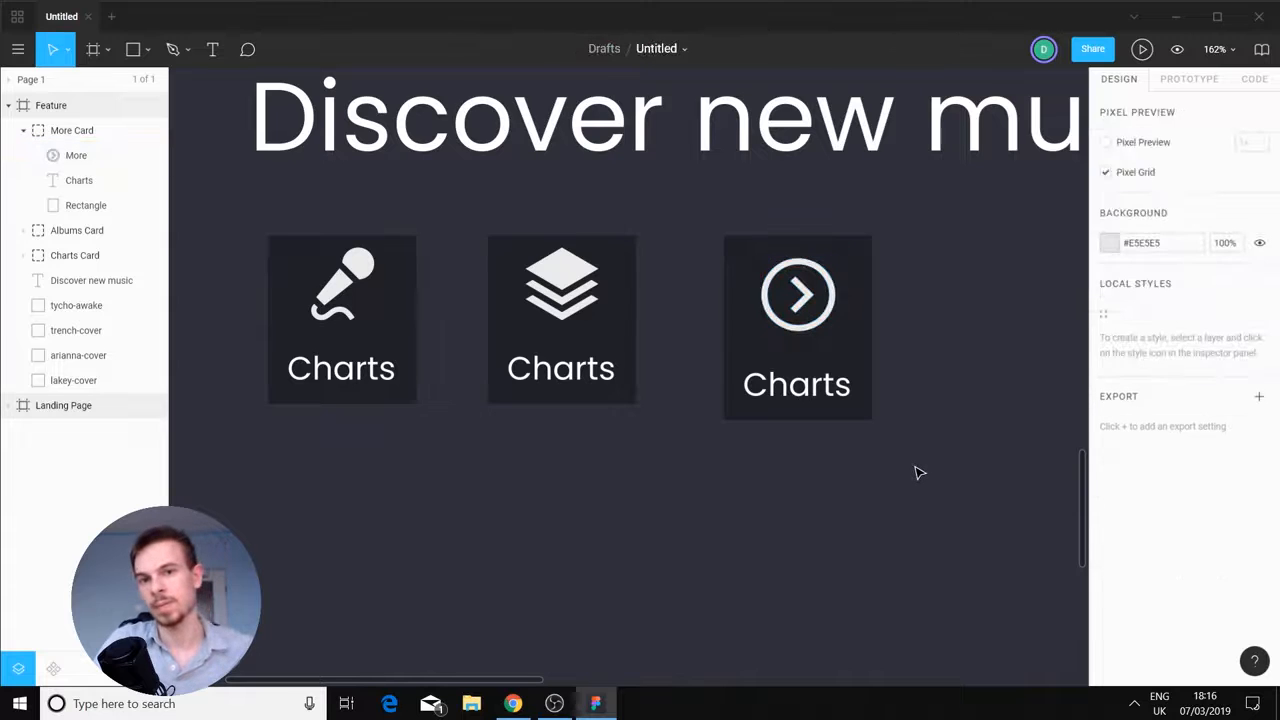
Extend the Albums Card's background rectangle downward to a height of 137, level with the More Card
{"action": "left_click", "coordinate": [630, 403]}
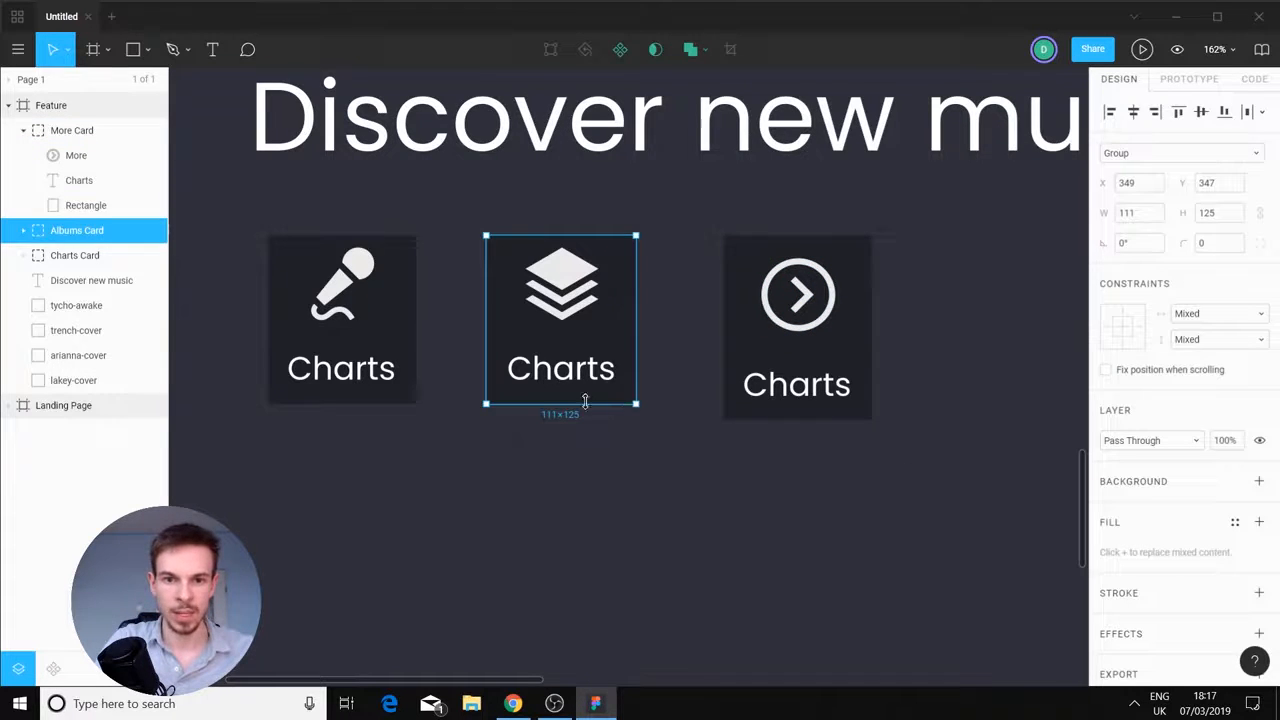
{"action": "left_click", "coordinate": [23, 230]}
{"action": "left_click", "coordinate": [88, 300]}
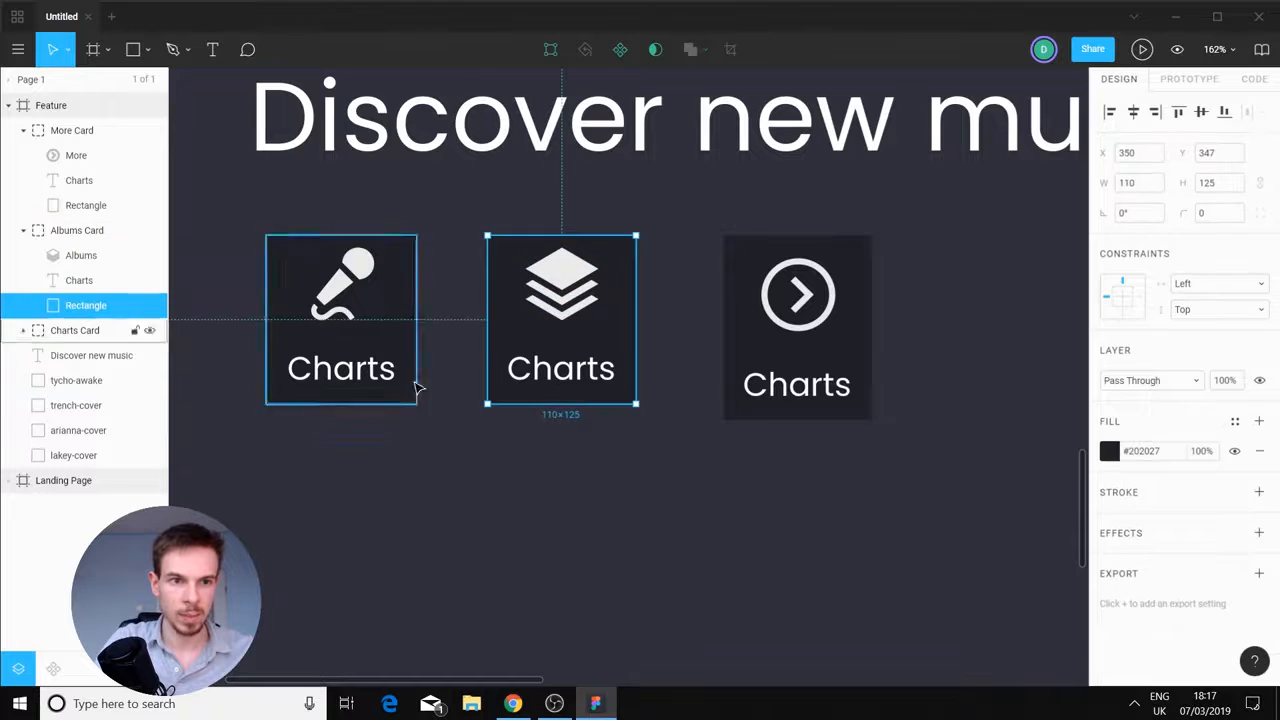
{"action": "mouse_move", "coordinate": [566, 405]}
{"action": "left_mouse_down"}
{"action": "mouse_move", "coordinate": [567, 418]}
{"action": "mouse_move", "coordinate": [577, 403]}
{"action": "left_mouse_up"}
Move the Albums Card's label and layers icon down to line up with the More Card, placing the icon at X 378, Y 364
{"action": "left_click", "coordinate": [566, 386]}
{"action": "left_click", "coordinate": [570, 310]}
{"action": "left_click_drag", "start_coordinate": [570, 310], "coordinate": [573, 318]}
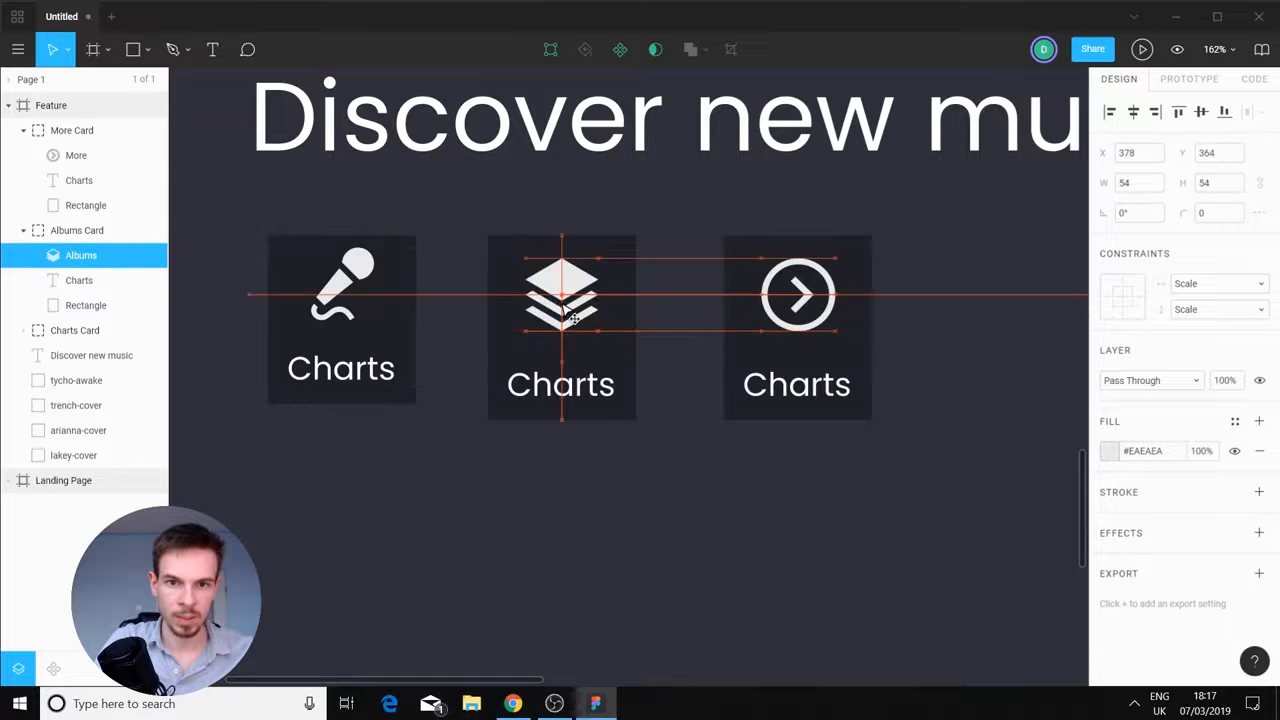
{"action": "left_click", "coordinate": [466, 443]}
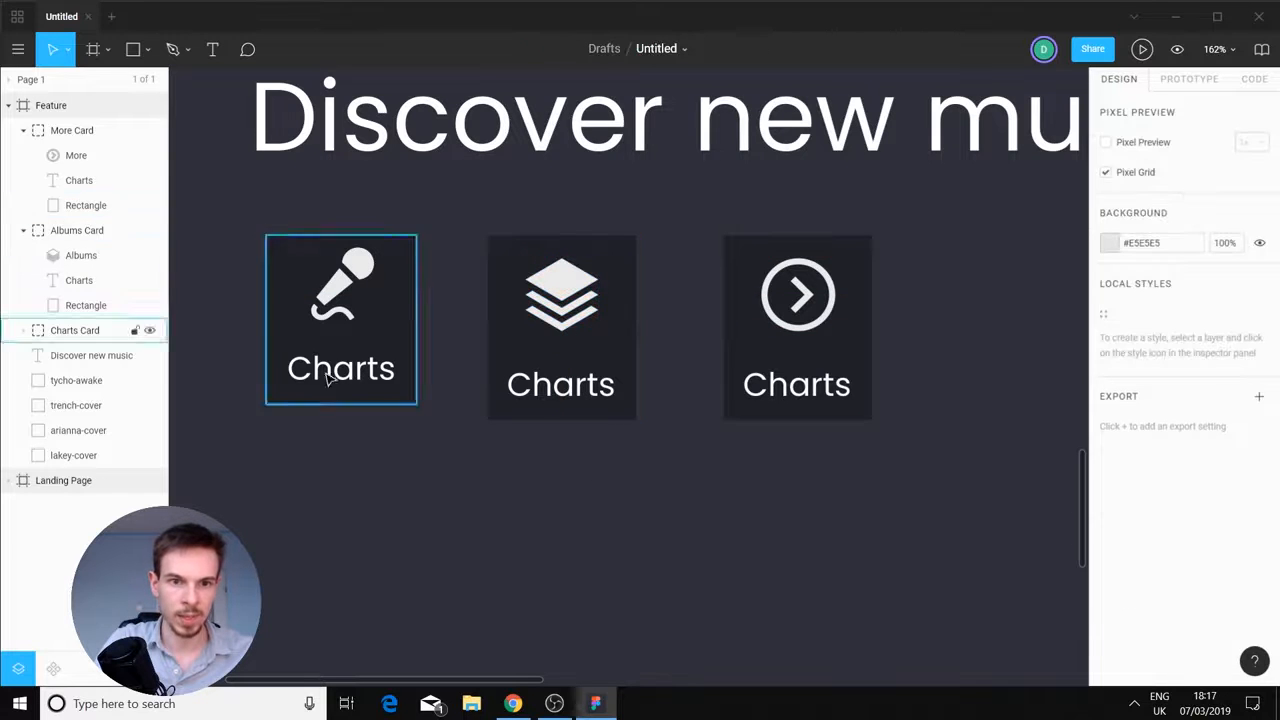
Extend the Charts Card's background rectangle downward to a height of 137, level with the other two cards
{"action": "left_click", "coordinate": [72, 130]}
{"action": "left_click", "coordinate": [73, 332]}
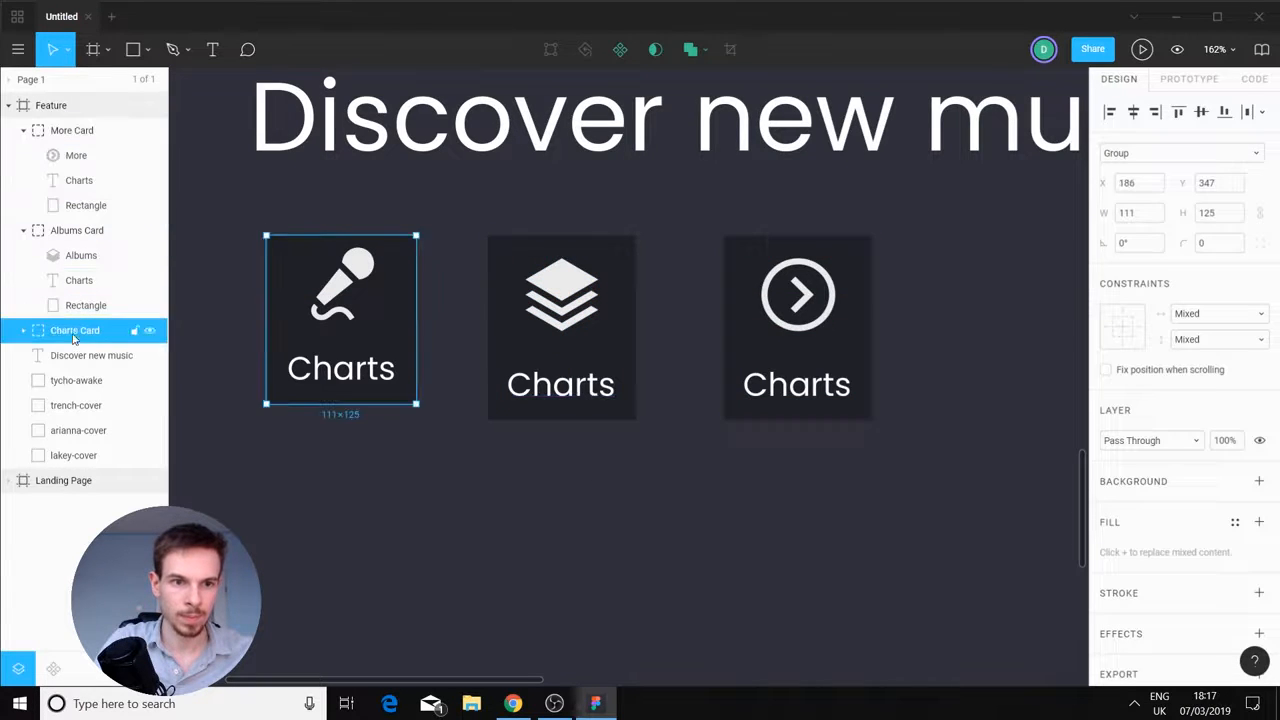
{"action": "left_click", "coordinate": [24, 330]}
{"action": "left_click", "coordinate": [115, 405]}
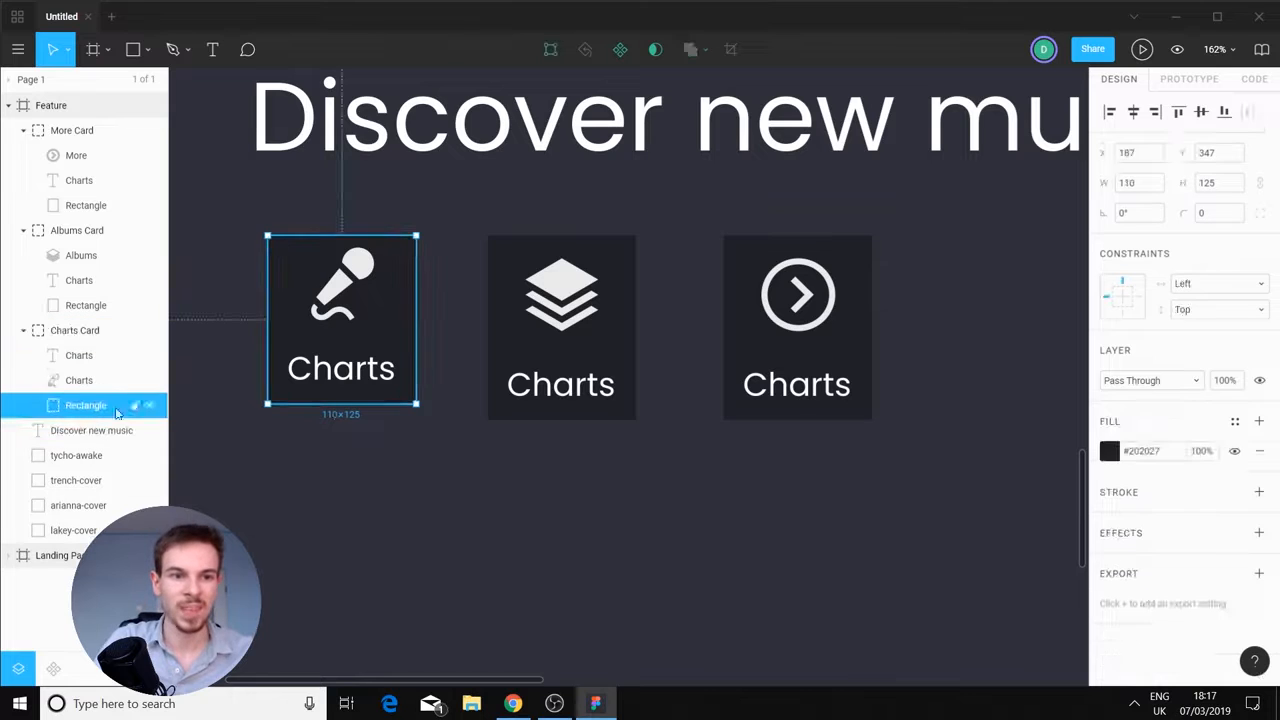
{"action": "left_click_drag", "start_coordinate": [363, 417], "coordinate": [364, 425]}
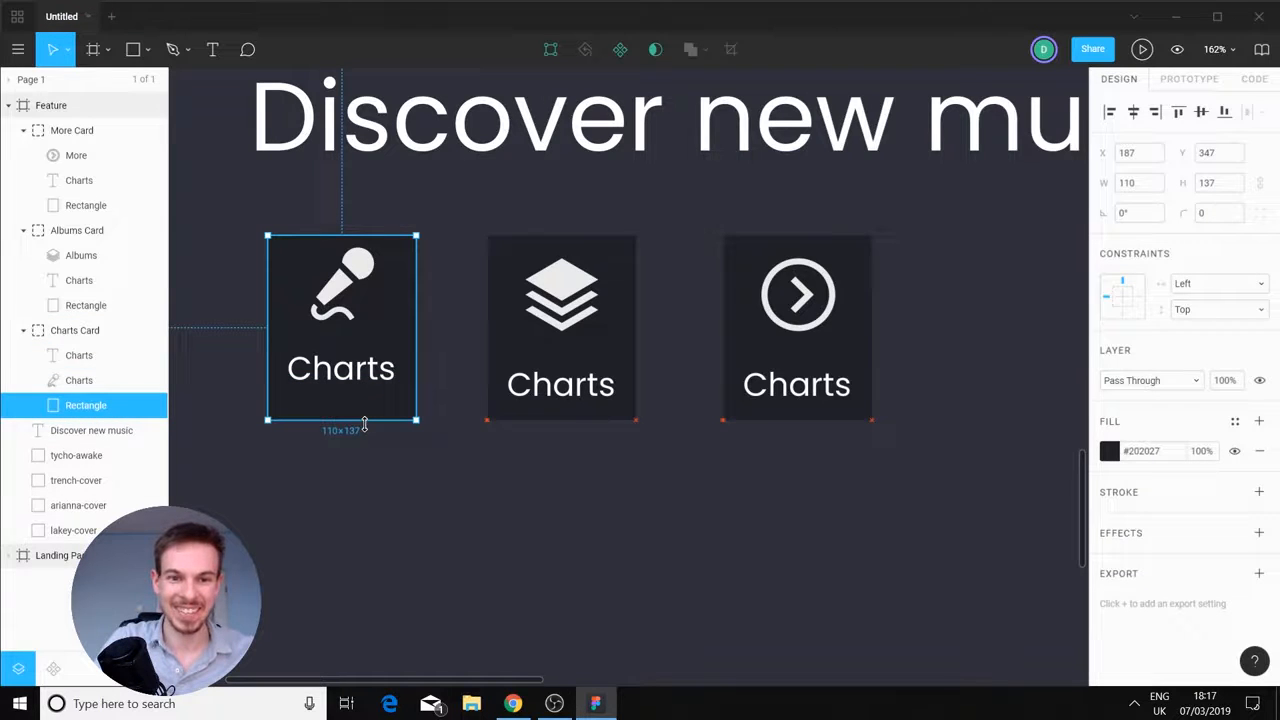
Move the Charts Card's label and microphone icon down to line up with the other cards, placing the icon at X 219, Y 364
{"action": "left_click", "coordinate": [356, 372]}
{"action": "left_click_drag", "start_coordinate": [356, 376], "coordinate": [363, 401]}
{"action": "left_click", "coordinate": [346, 295]}
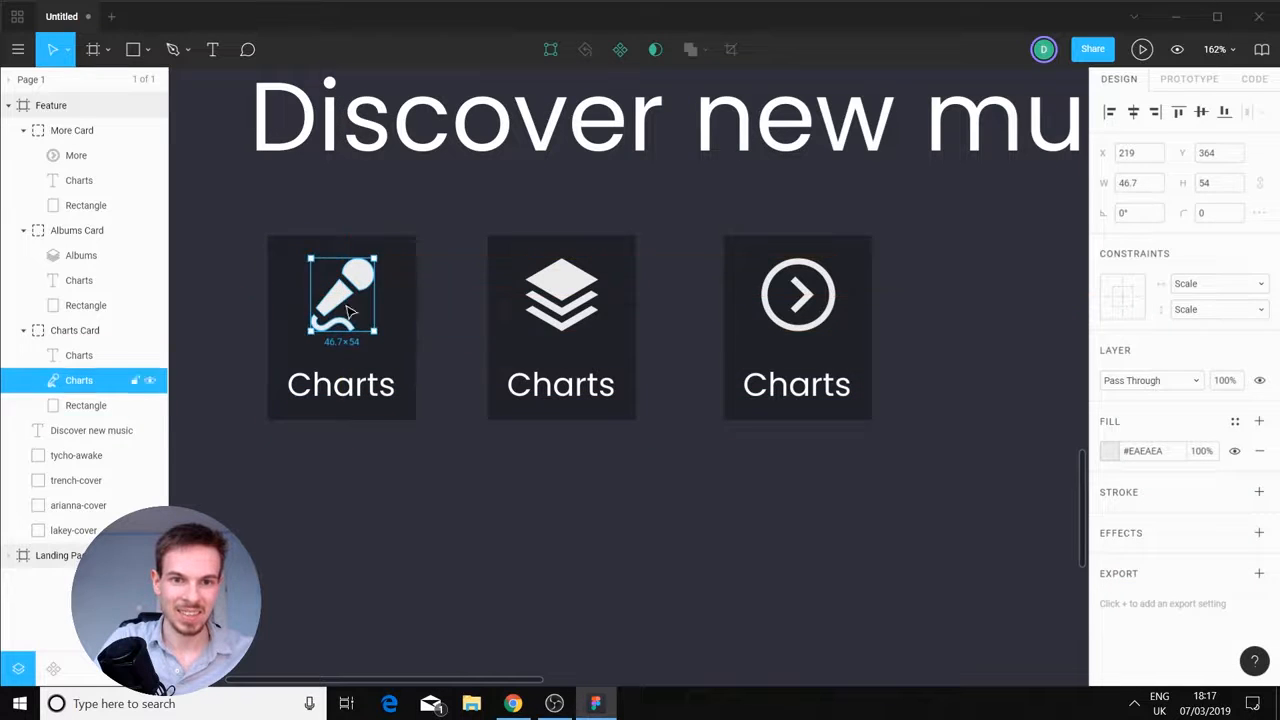
{"action": "left_click", "coordinate": [646, 523]}
Widen the Charts Card's background rectangle to the right to a width of 134
{"action": "scroll", "coordinate": [646, 480], "scroll_direction": "down", "scroll_amount": 5}
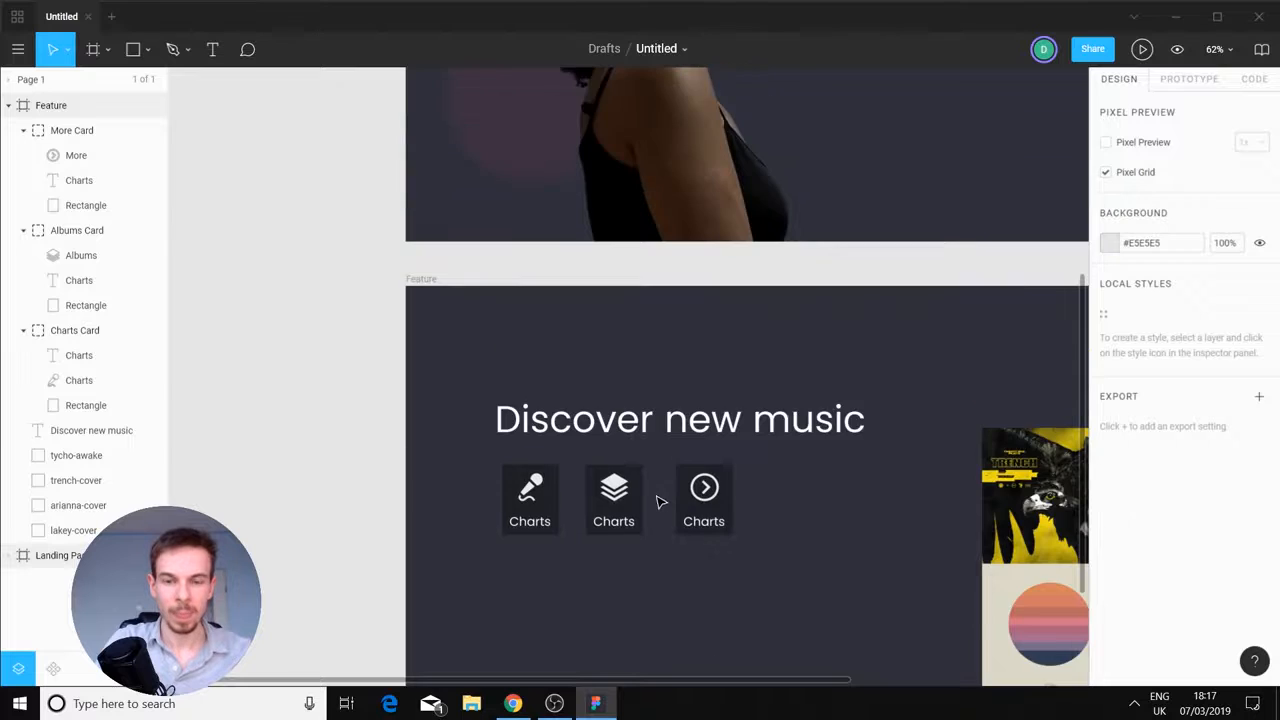
{"action": "scroll", "coordinate": [614, 491], "scroll_direction": "up", "scroll_amount": 5}
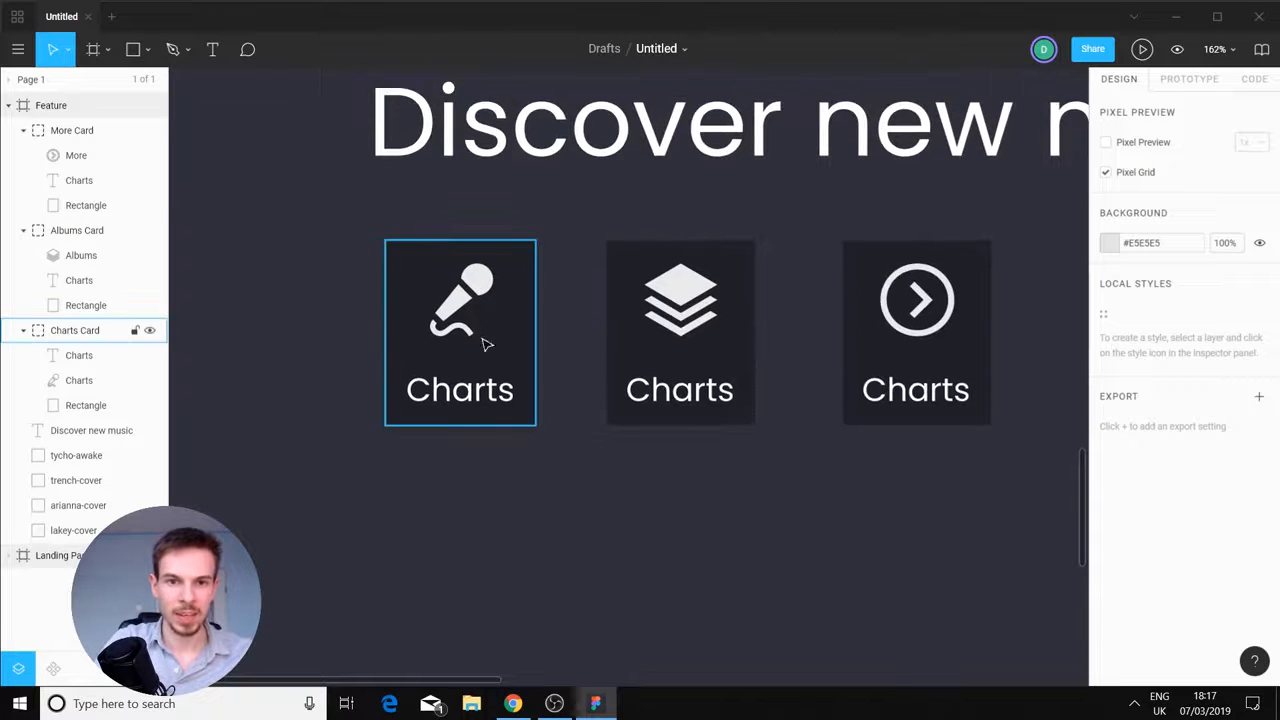
{"action": "left_click", "coordinate": [522, 340], "text": "ctrl"}
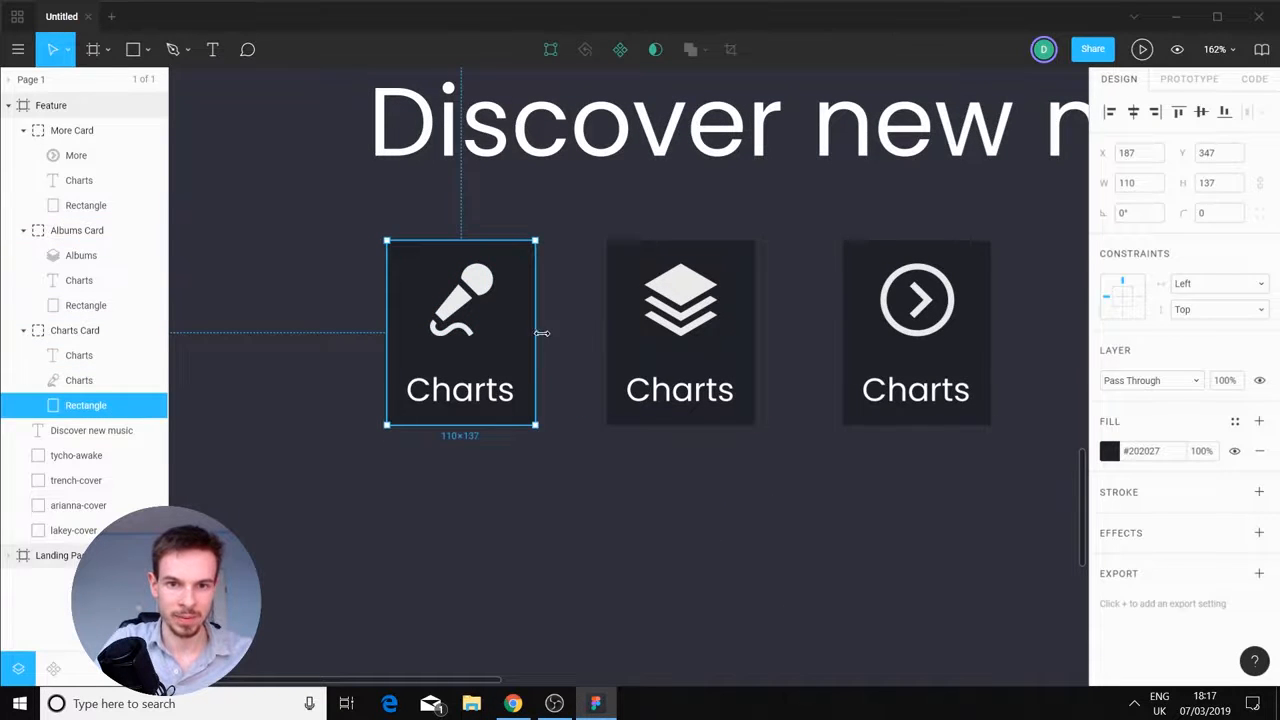
{"action": "left_click_drag", "start_coordinate": [536, 338], "coordinate": [568, 339]}
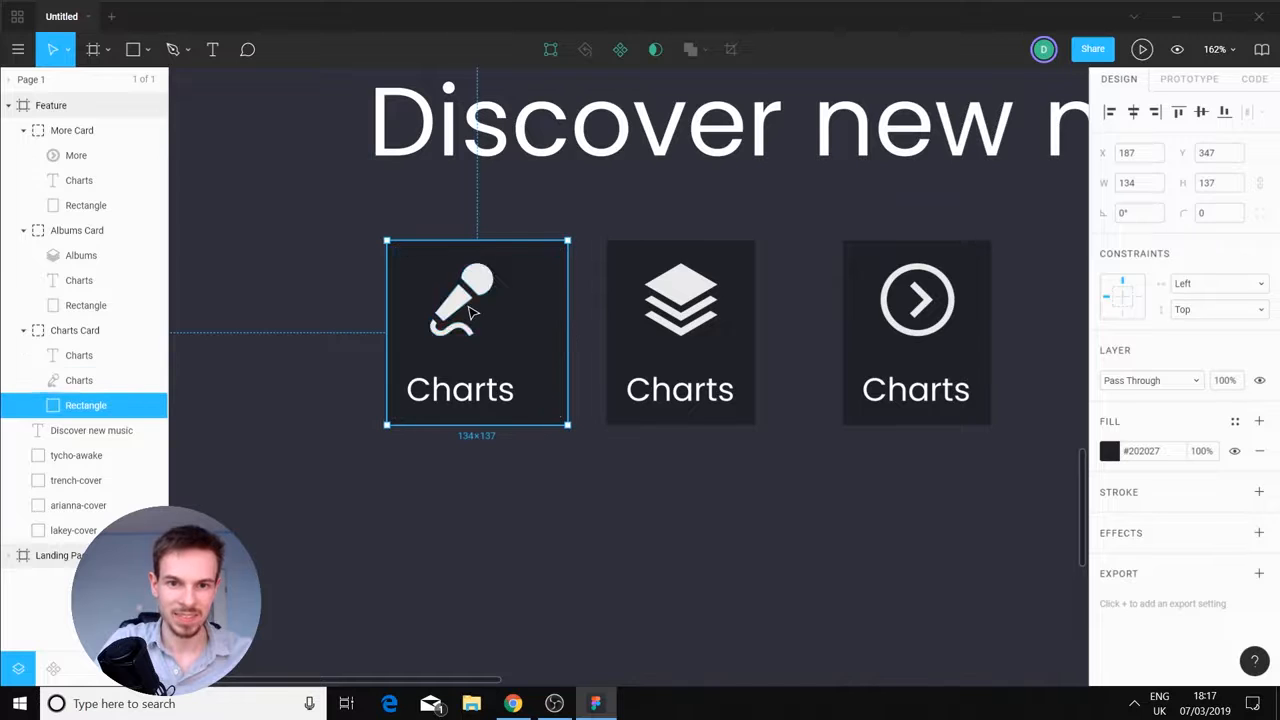
Centre the microphone icon at X 231, Y 364 and the label below it in the widened Charts Card
{"action": "left_click", "coordinate": [462, 306], "text": "ctrl"}
{"action": "left_click_drag", "start_coordinate": [460, 305], "coordinate": [477, 306]}
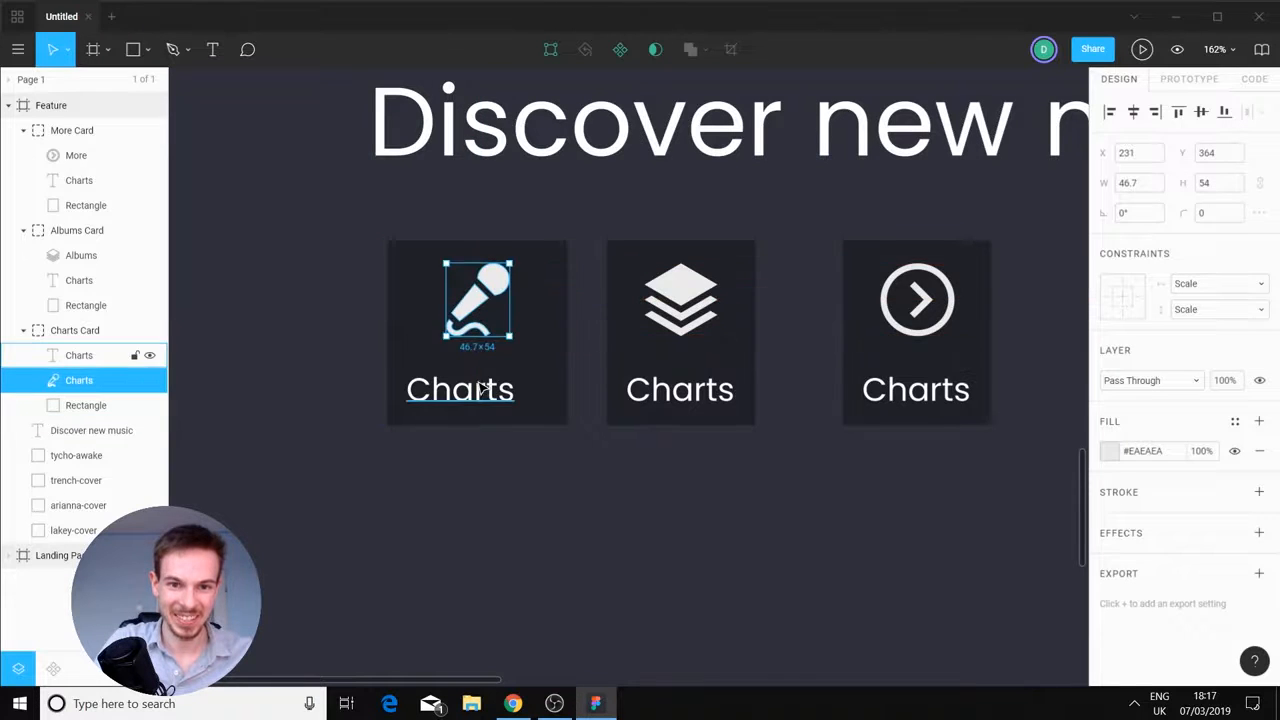
{"action": "mouse_move", "coordinate": [482, 388]}
{"action": "left_mouse_down"}
{"action": "mouse_move", "coordinate": [507, 397]}
{"action": "mouse_move", "coordinate": [480, 392]}
{"action": "left_mouse_up"}
{"action": "left_click", "coordinate": [565, 505]}
Widen the Albums Card group on both sides to about 136
{"action": "left_click", "coordinate": [640, 352]}
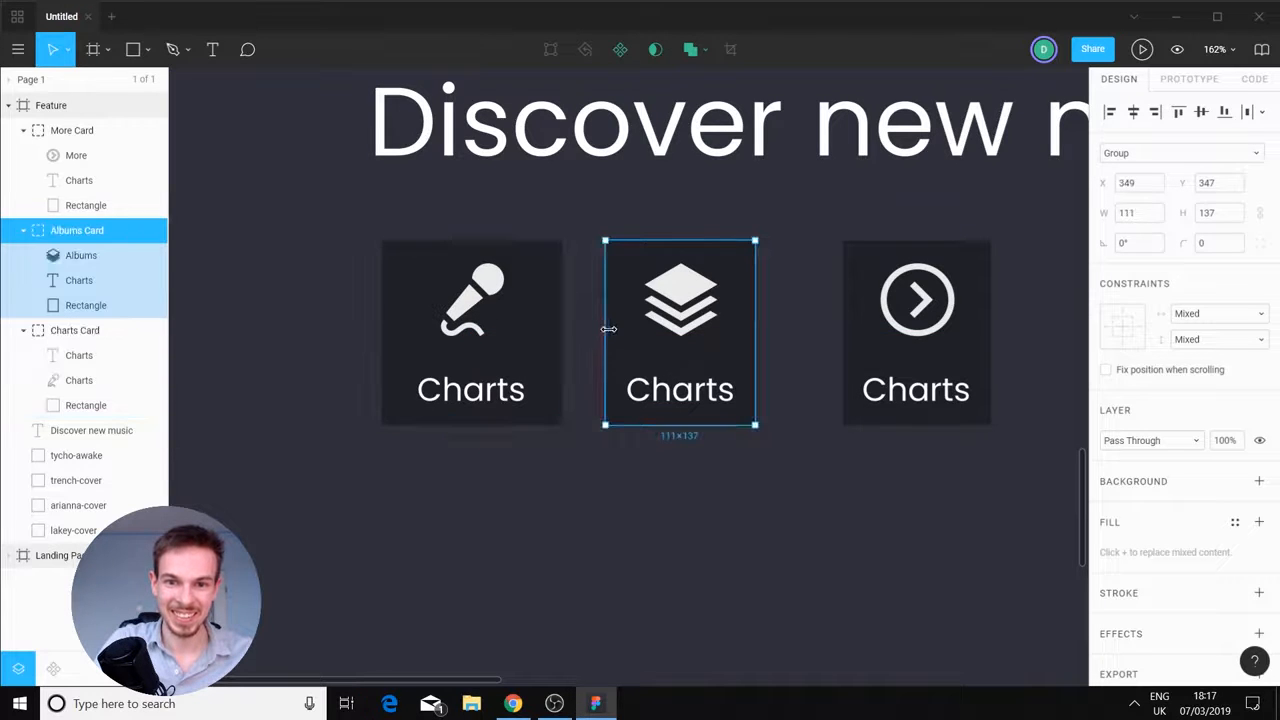
{"action": "left_click_drag", "start_coordinate": [606, 327], "coordinate": [576, 329]}
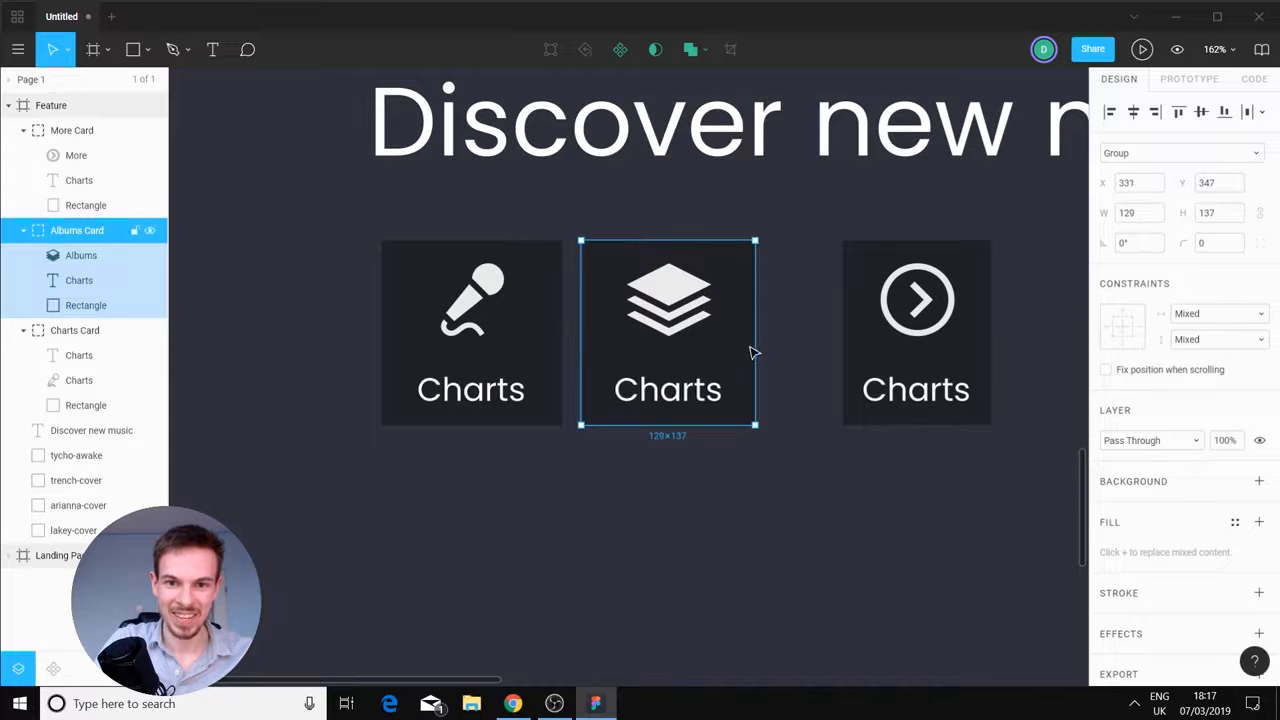
{"action": "left_click_drag", "start_coordinate": [755, 350], "coordinate": [766, 344]}
Set the width of the Albums Card and More Card background rectangles to 134, matching the Charts Card
{"action": "left_click", "coordinate": [470, 348]}
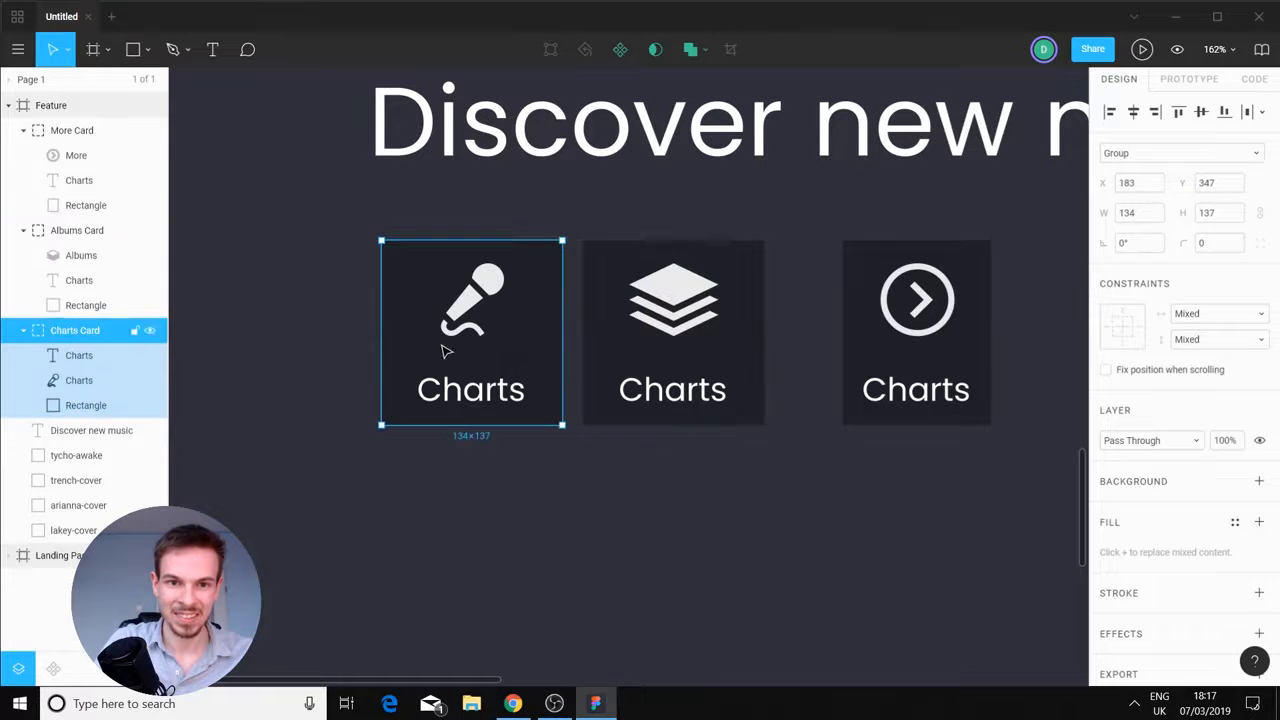
{"action": "left_click", "coordinate": [113, 405]}
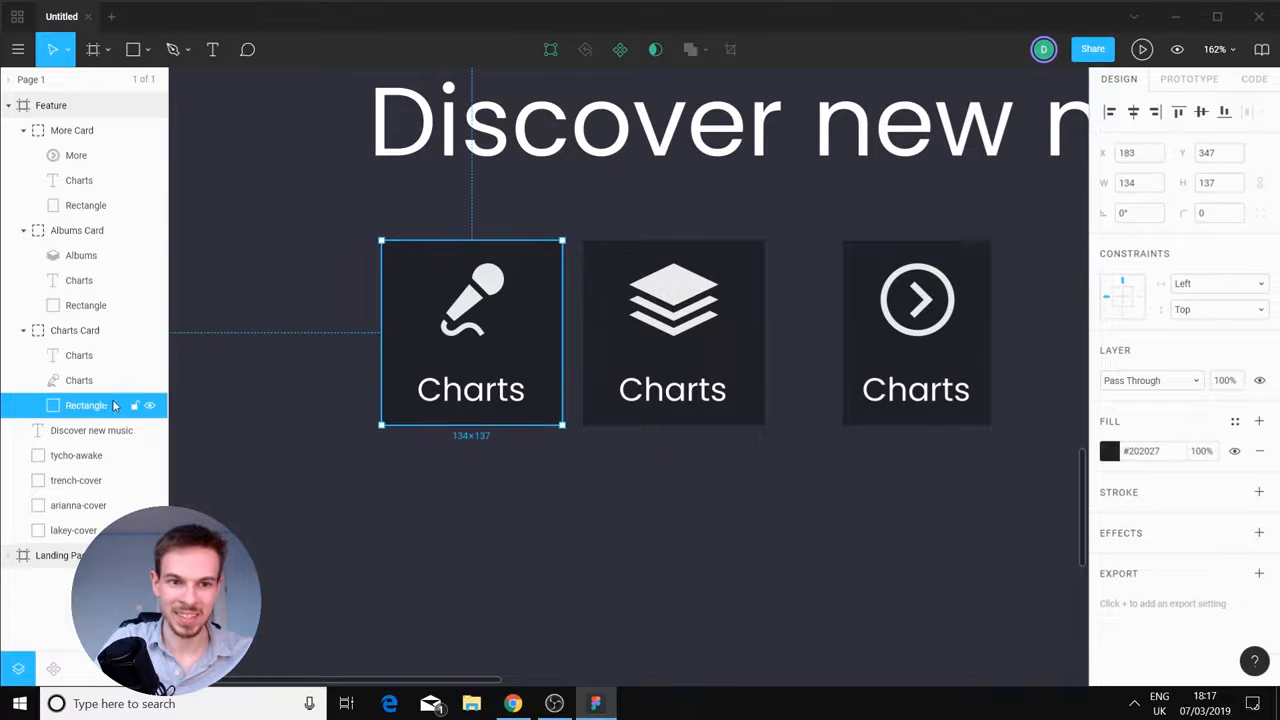
{"action": "left_click", "coordinate": [1152, 188]}
{"action": "left_click", "coordinate": [96, 309]}
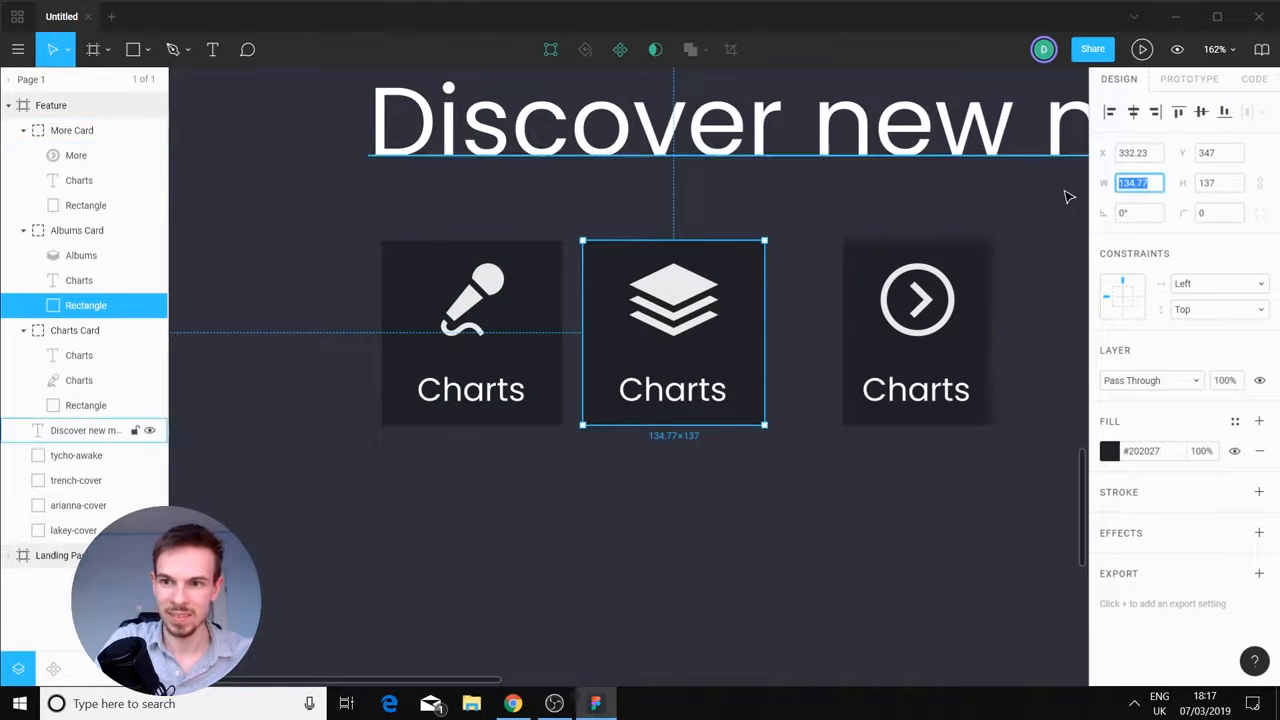
{"action": "left_click", "coordinate": [932, 464]}
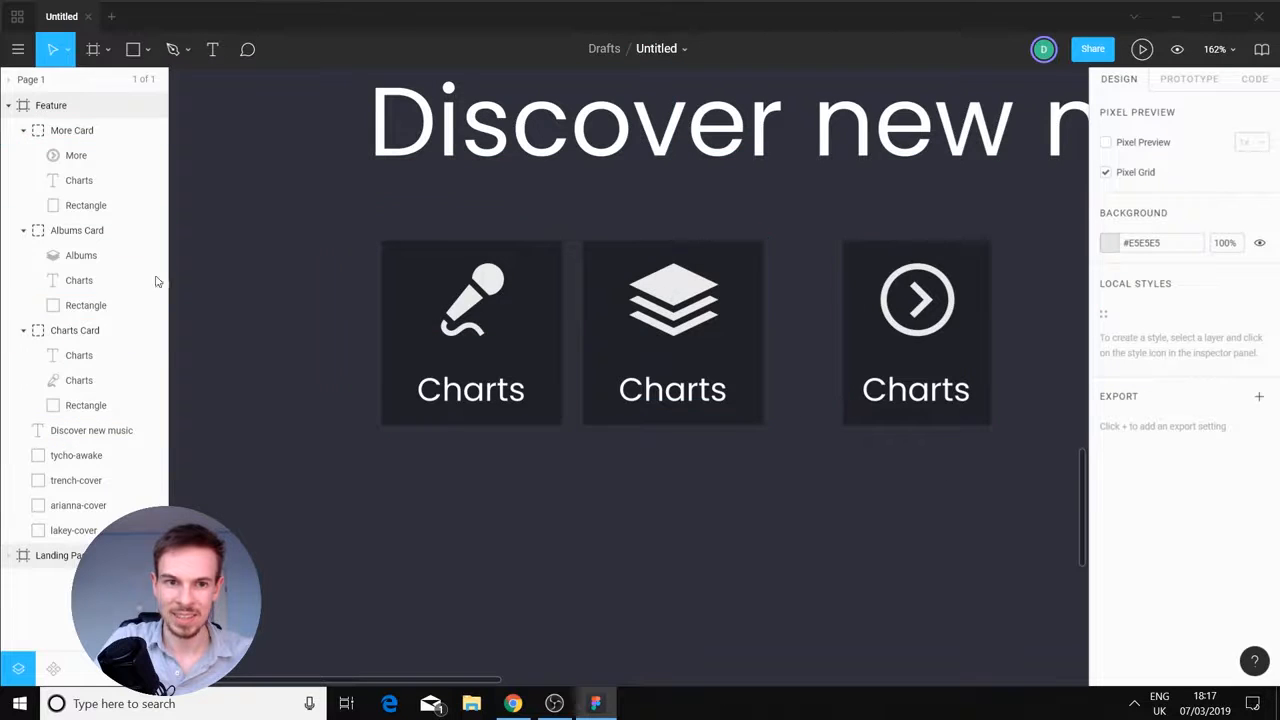
{"action": "left_click", "coordinate": [90, 205]}
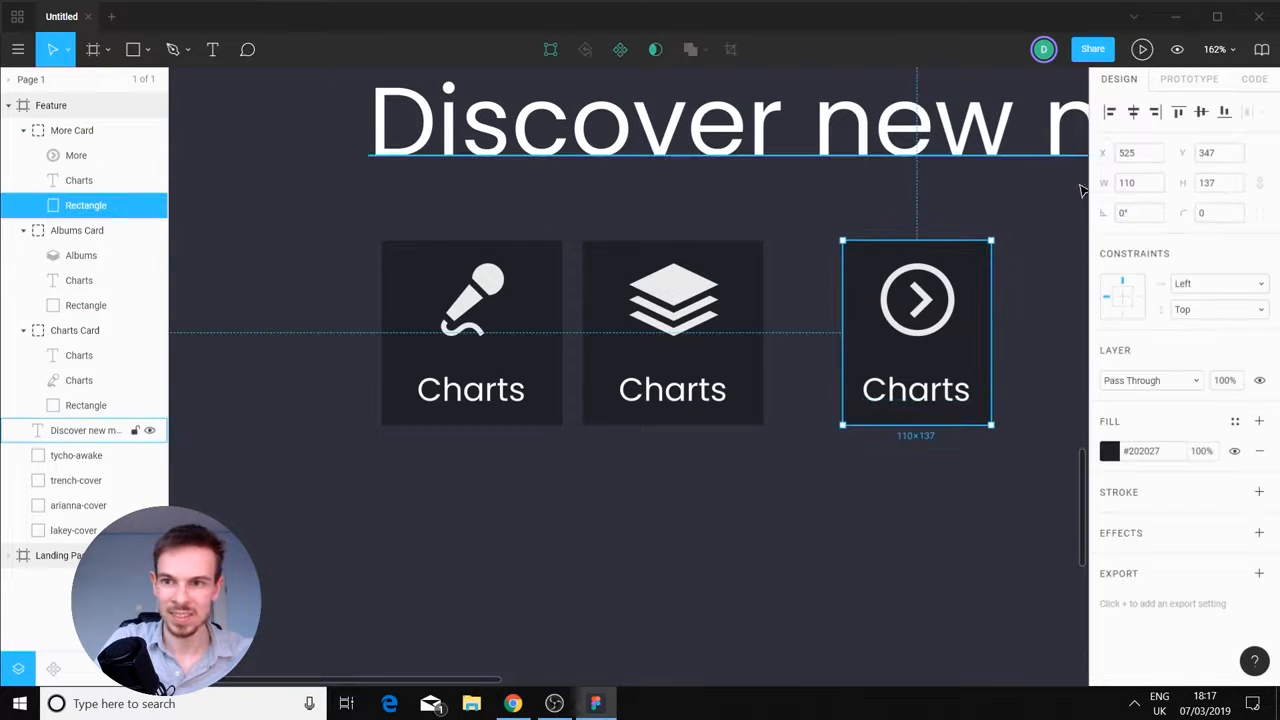
{"action": "left_click", "coordinate": [963, 525]}
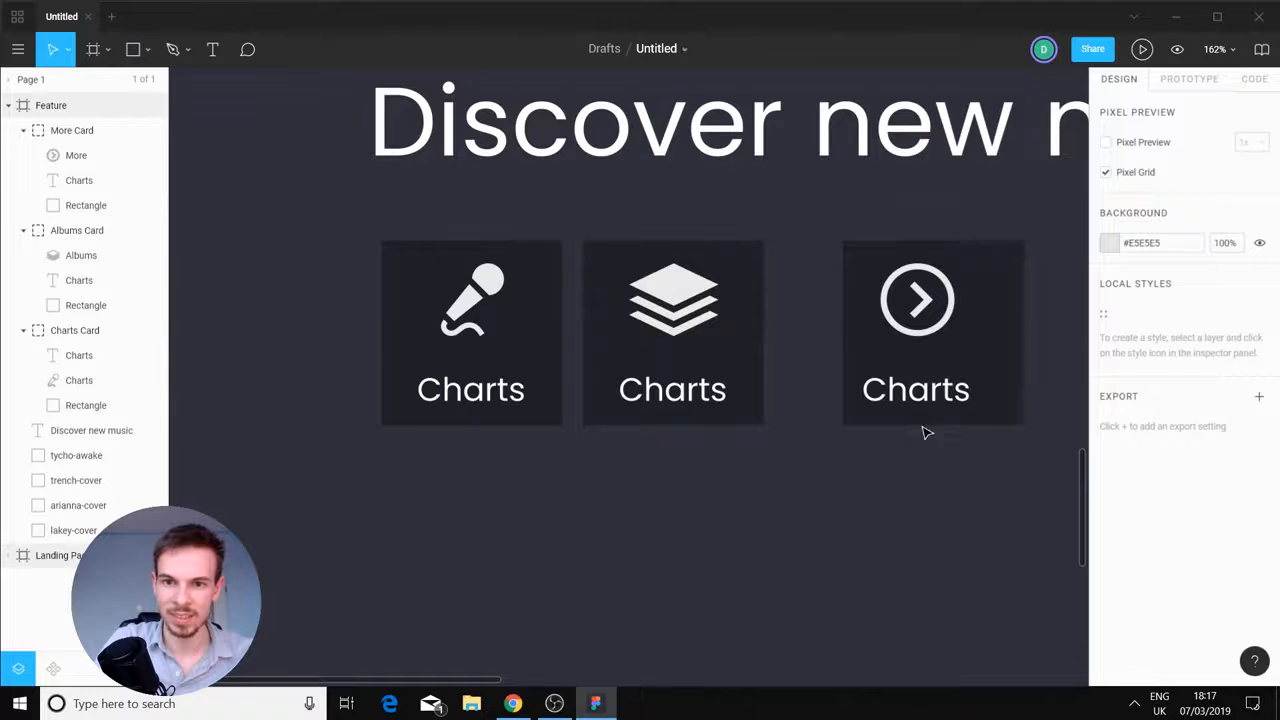
Check the placement of the layers icon and the label inside the Albums Card
{"action": "left_click", "coordinate": [672, 310]}
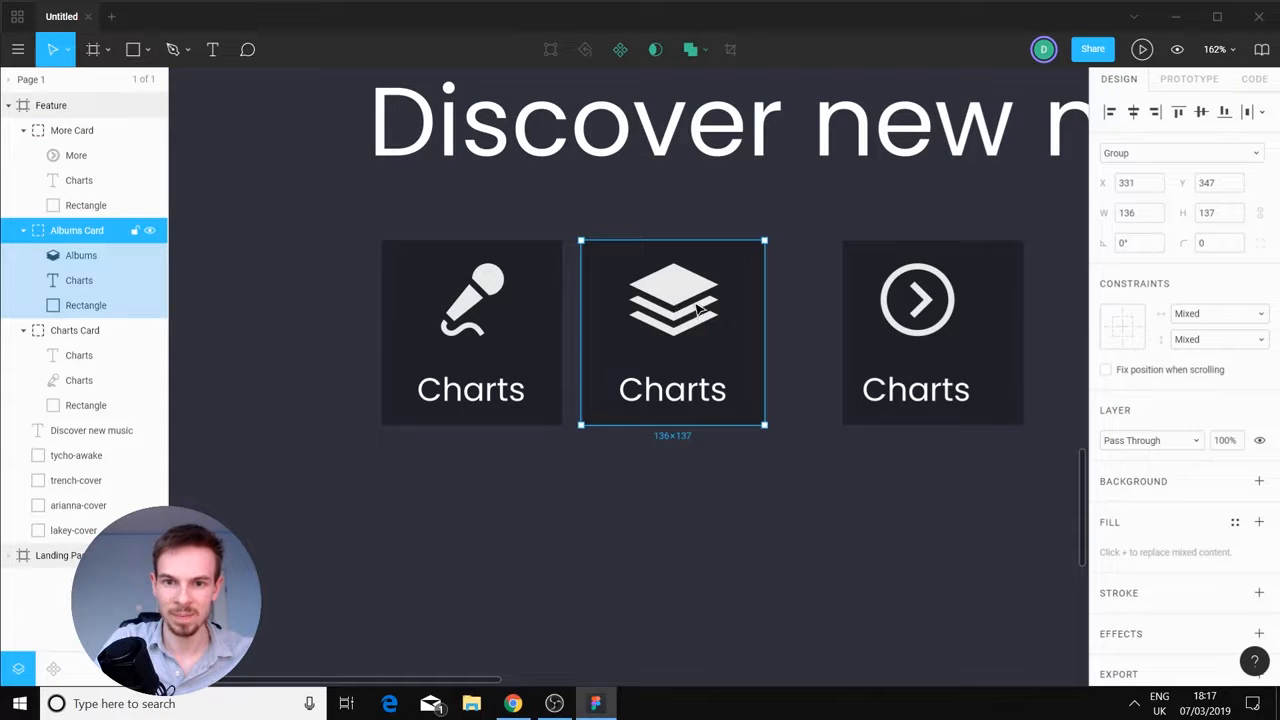
{"action": "left_click", "coordinate": [90, 280]}
{"action": "left_click", "coordinate": [90, 255]}
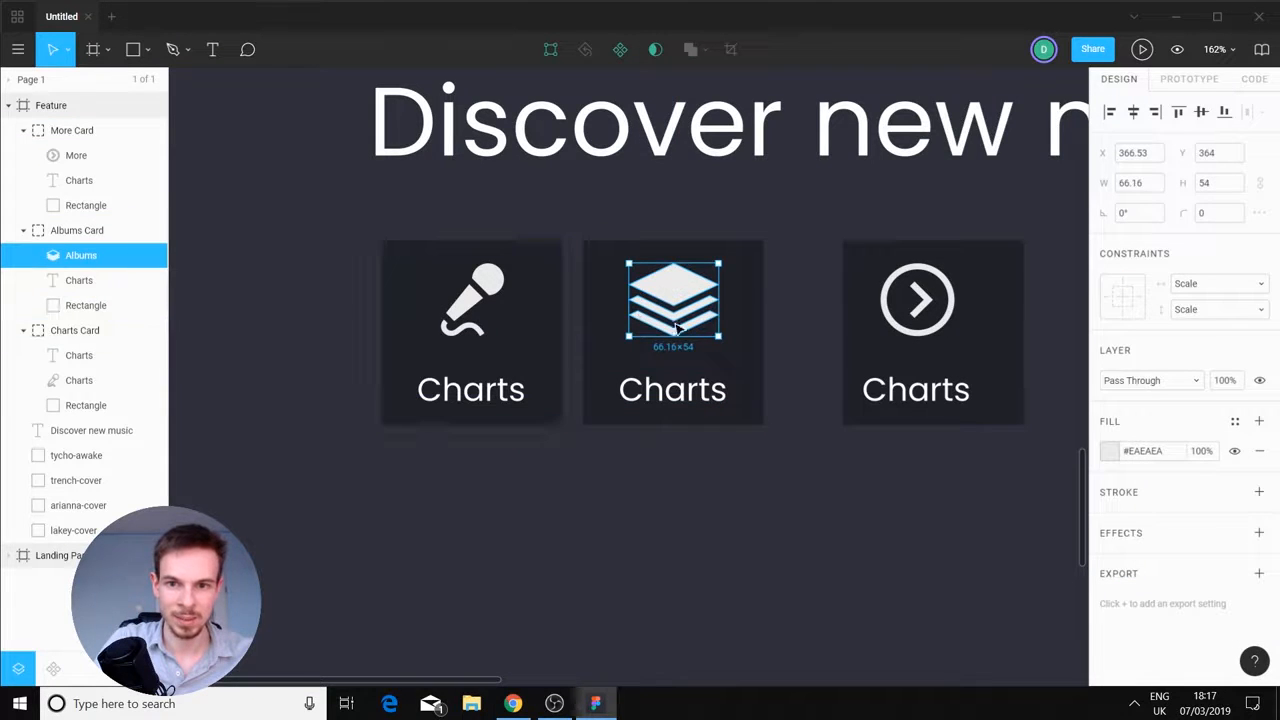
{"action": "left_click", "coordinate": [690, 398]}
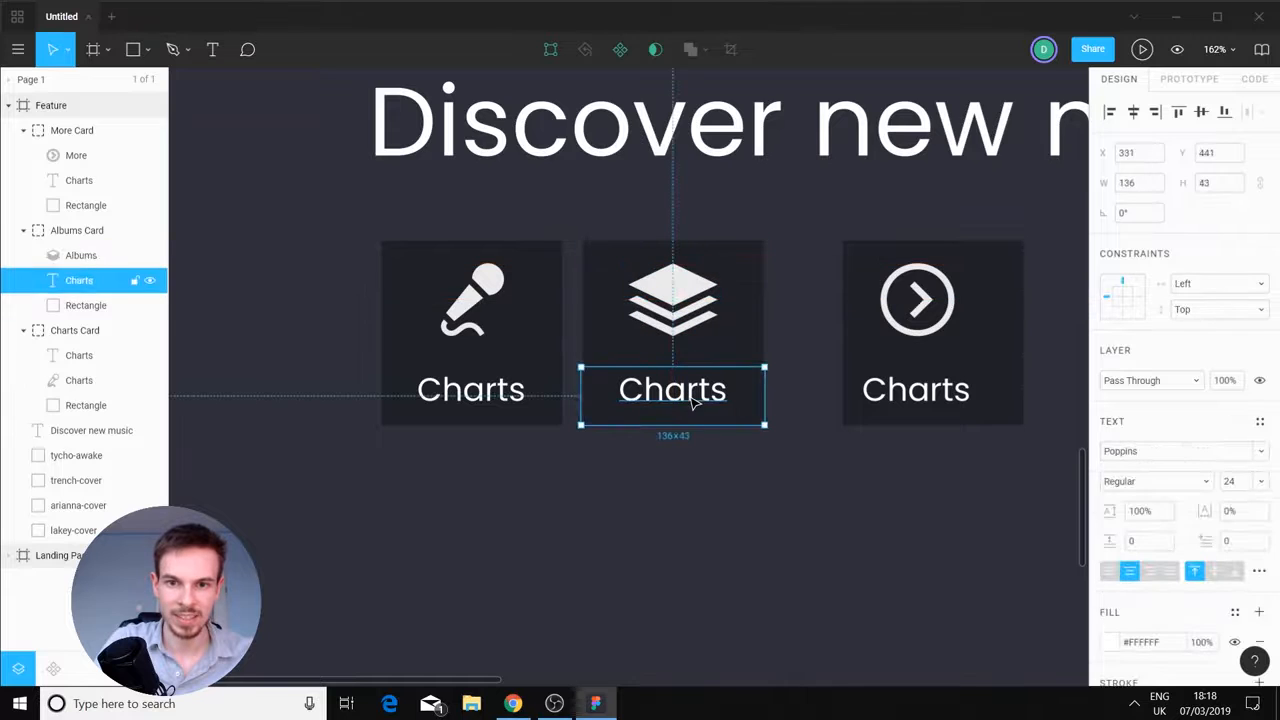
Centre the circled arrow icon at X 565, Y 364 and the label below it in the widened More Card
{"action": "left_click", "coordinate": [80, 157]}
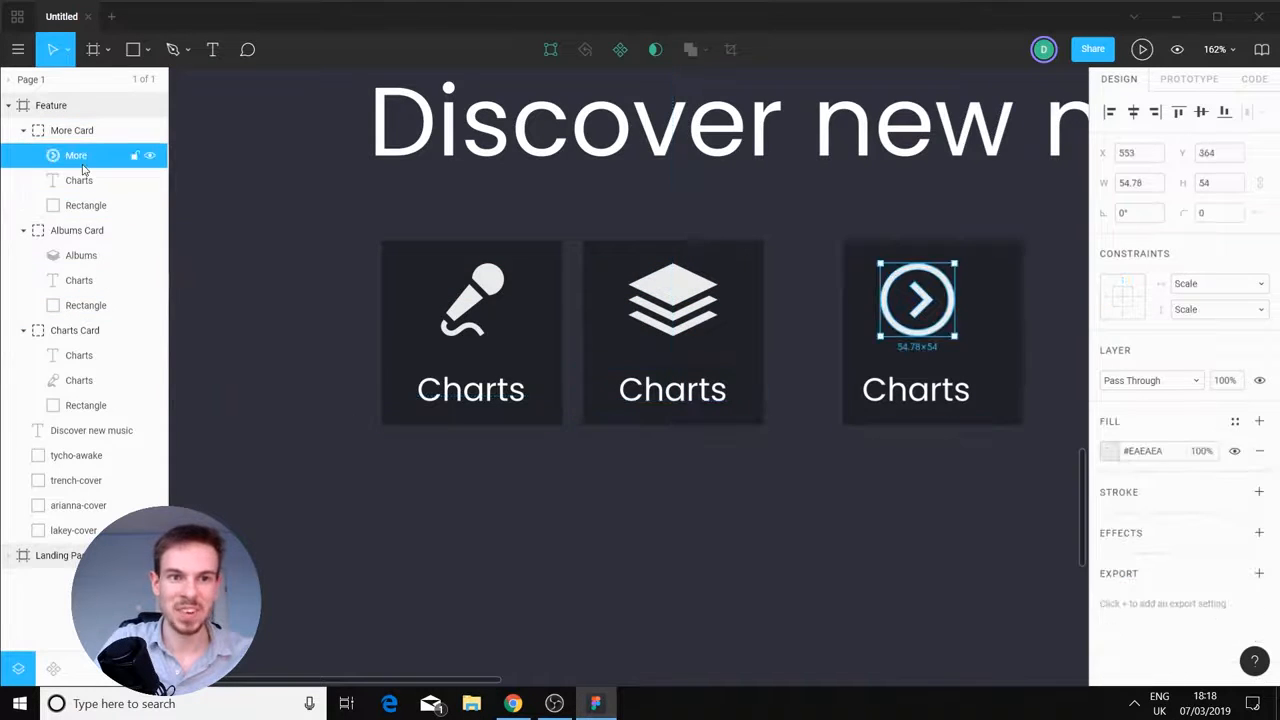
{"action": "left_click_drag", "start_coordinate": [919, 306], "coordinate": [933, 308]}
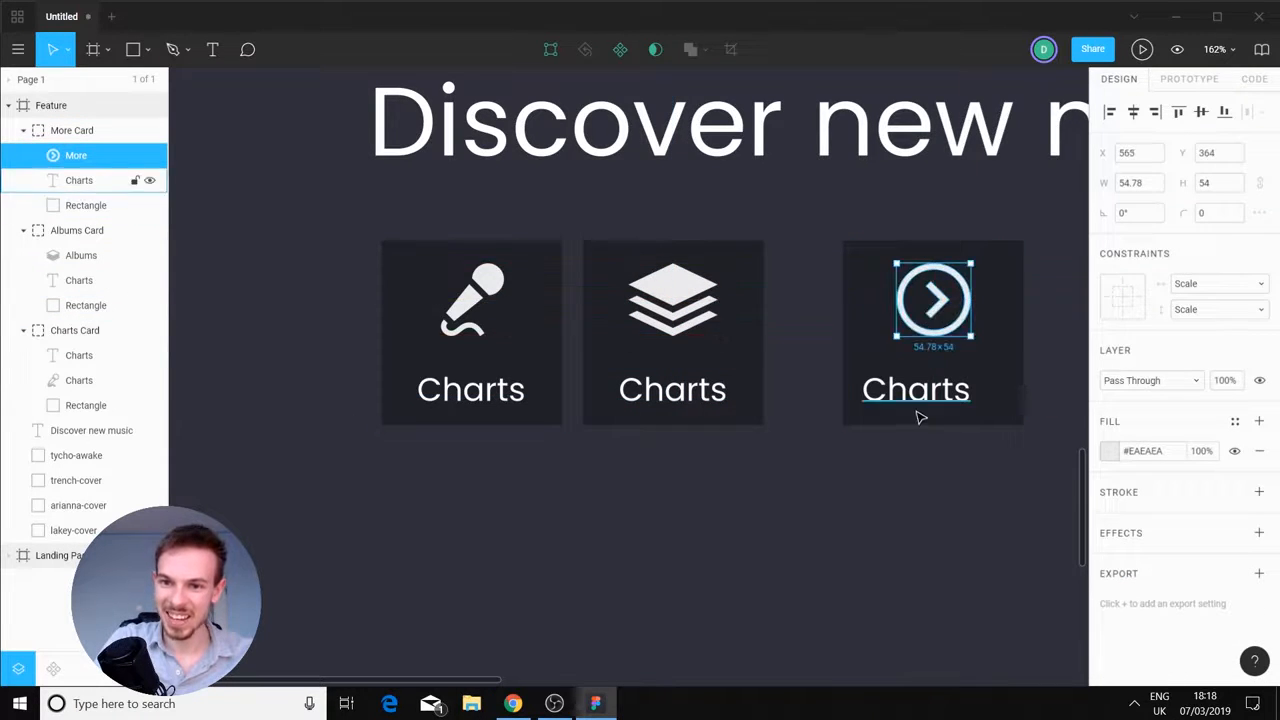
{"action": "left_click", "coordinate": [920, 417]}
{"action": "left_click_drag", "start_coordinate": [920, 417], "coordinate": [931, 414]}
{"action": "left_click", "coordinate": [949, 517]}
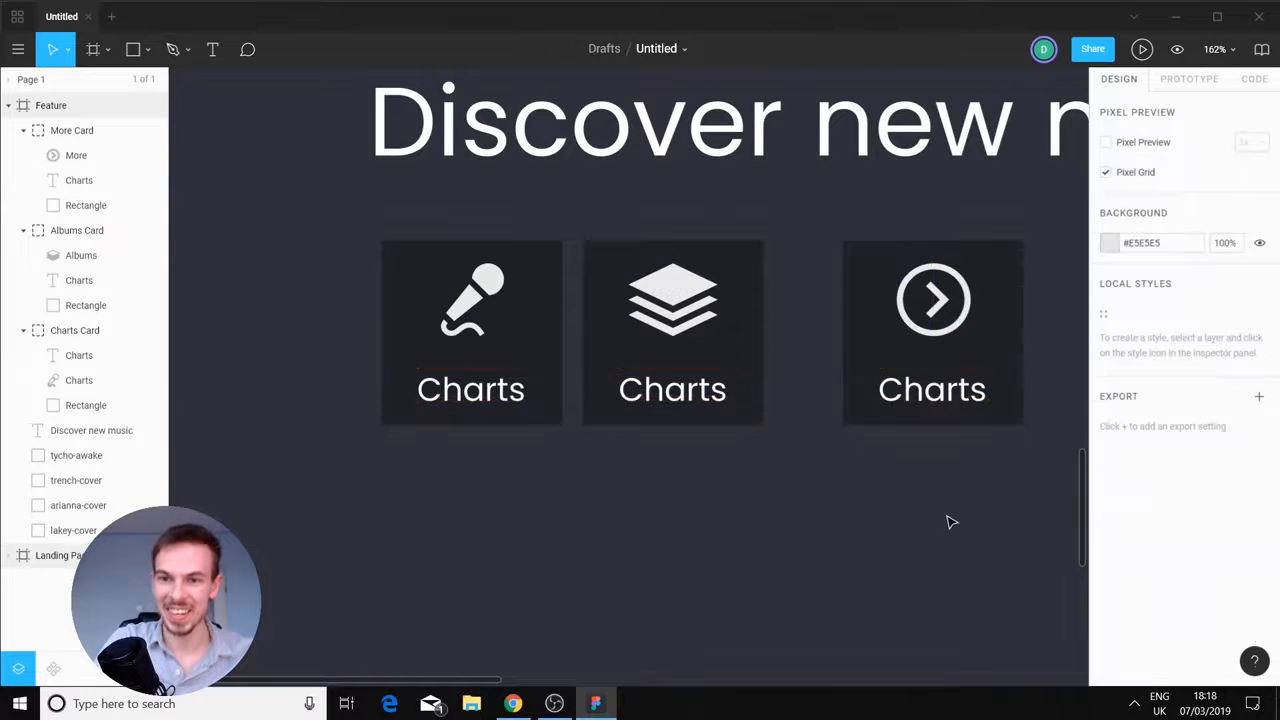
Collapse the More Card, Albums Card and Charts Card groups in the layer list
{"action": "scroll", "coordinate": [941, 497], "scroll_direction": "down", "scroll_amount": 2}
{"action": "left_click", "coordinate": [950, 410]}
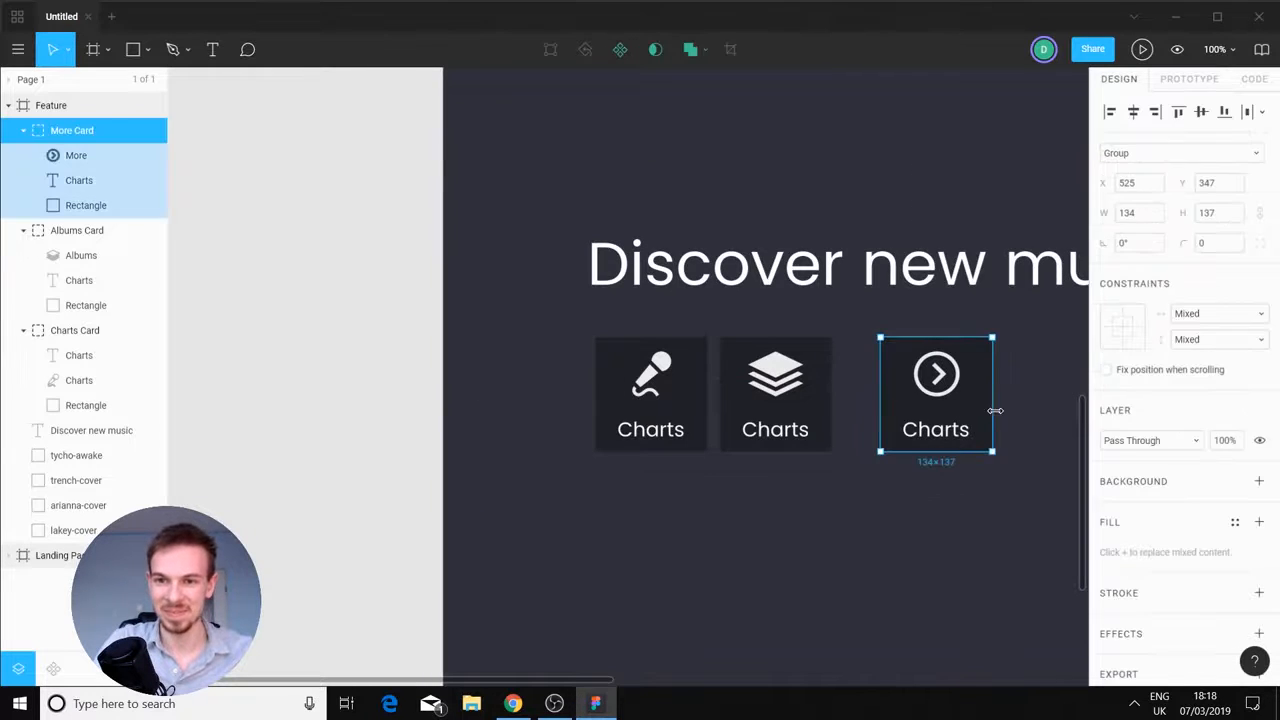
{"action": "left_click", "coordinate": [23, 130]}
{"action": "left_click", "coordinate": [23, 155]}
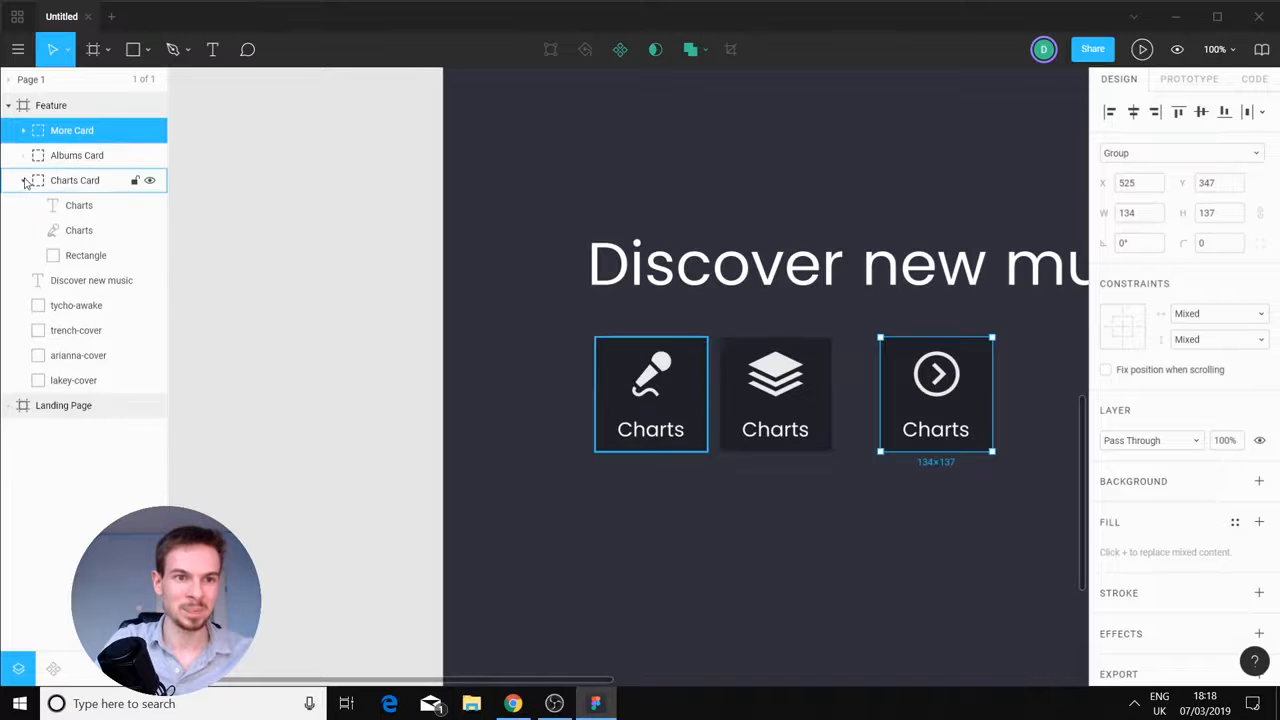
{"action": "left_click", "coordinate": [23, 180]}
Distribute the Charts, Albums and More cards with equal horizontal spacing below the heading
{"action": "left_click", "coordinate": [840, 477]}
{"action": "left_click_drag", "start_coordinate": [1026, 345], "coordinate": [465, 471]}
{"action": "left_click", "coordinate": [796, 516]}
{"action": "left_click_drag", "start_coordinate": [783, 472], "coordinate": [543, 449]}
{"action": "left_click", "coordinate": [697, 372]}
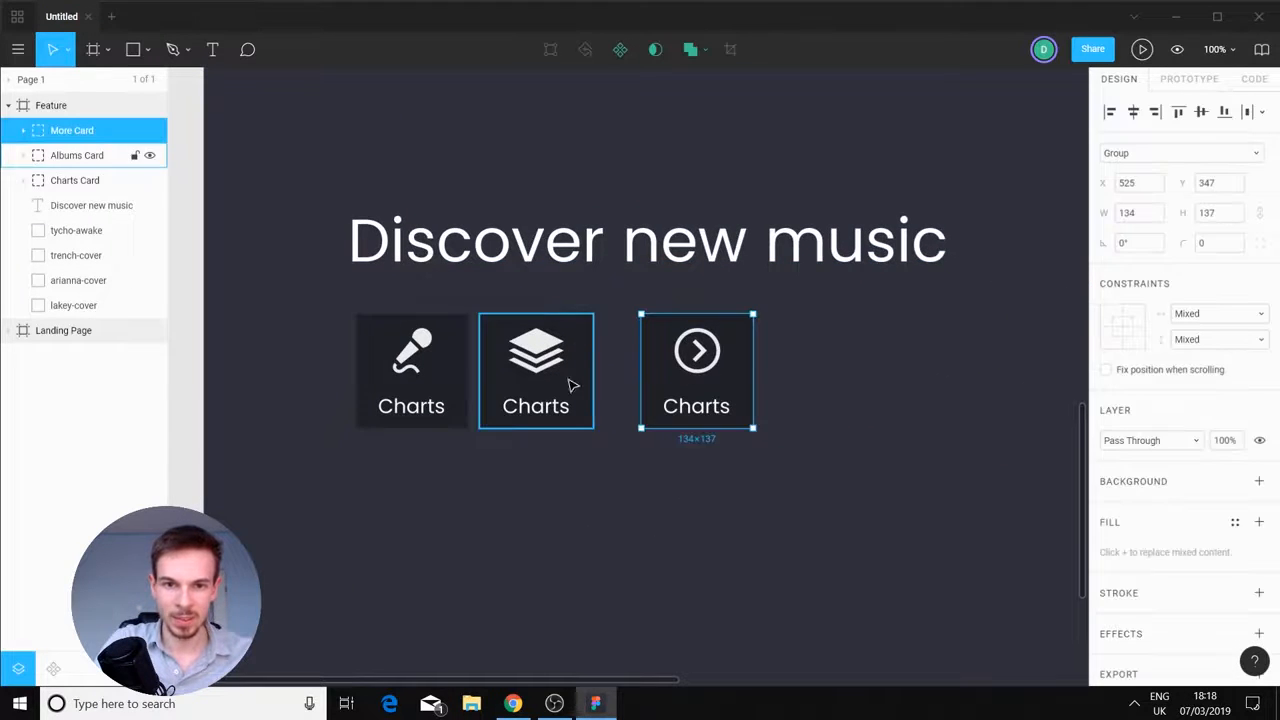
{"action": "left_click", "coordinate": [571, 380], "text": "shift"}
{"action": "left_click", "coordinate": [429, 380], "text": "shift"}
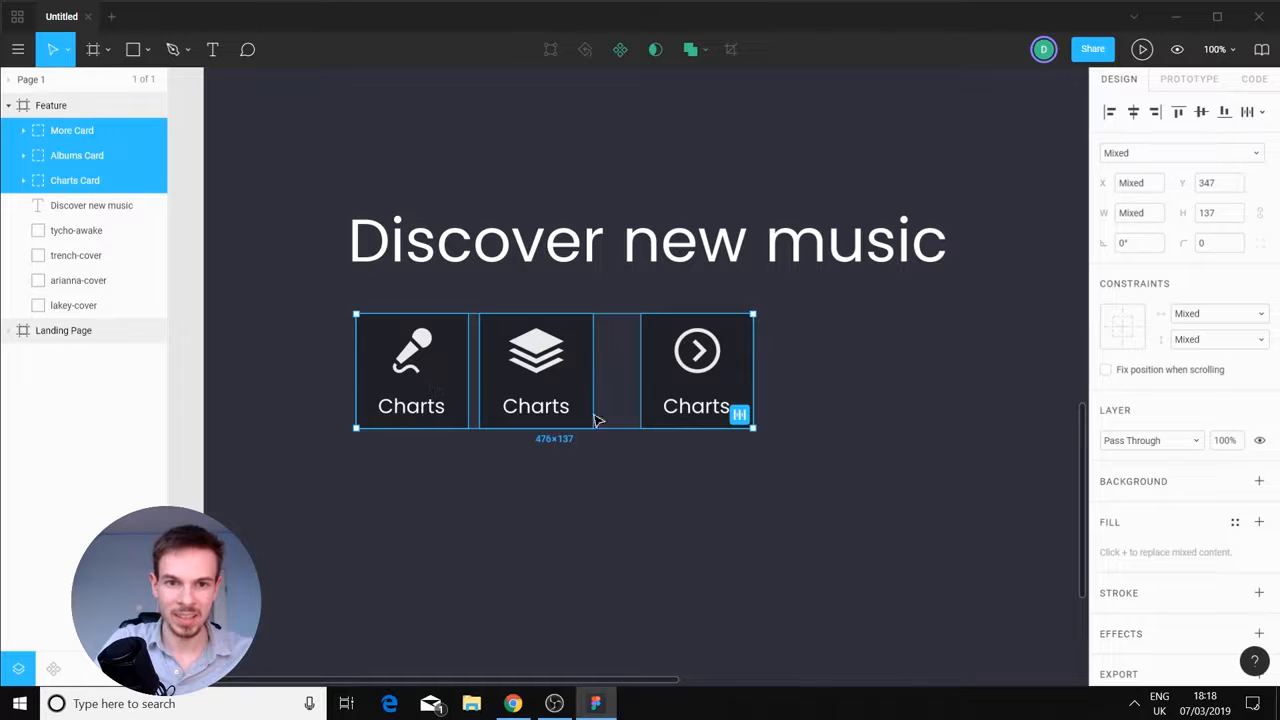
{"action": "left_click", "coordinate": [1247, 114]}
{"action": "left_click", "coordinate": [897, 582]}
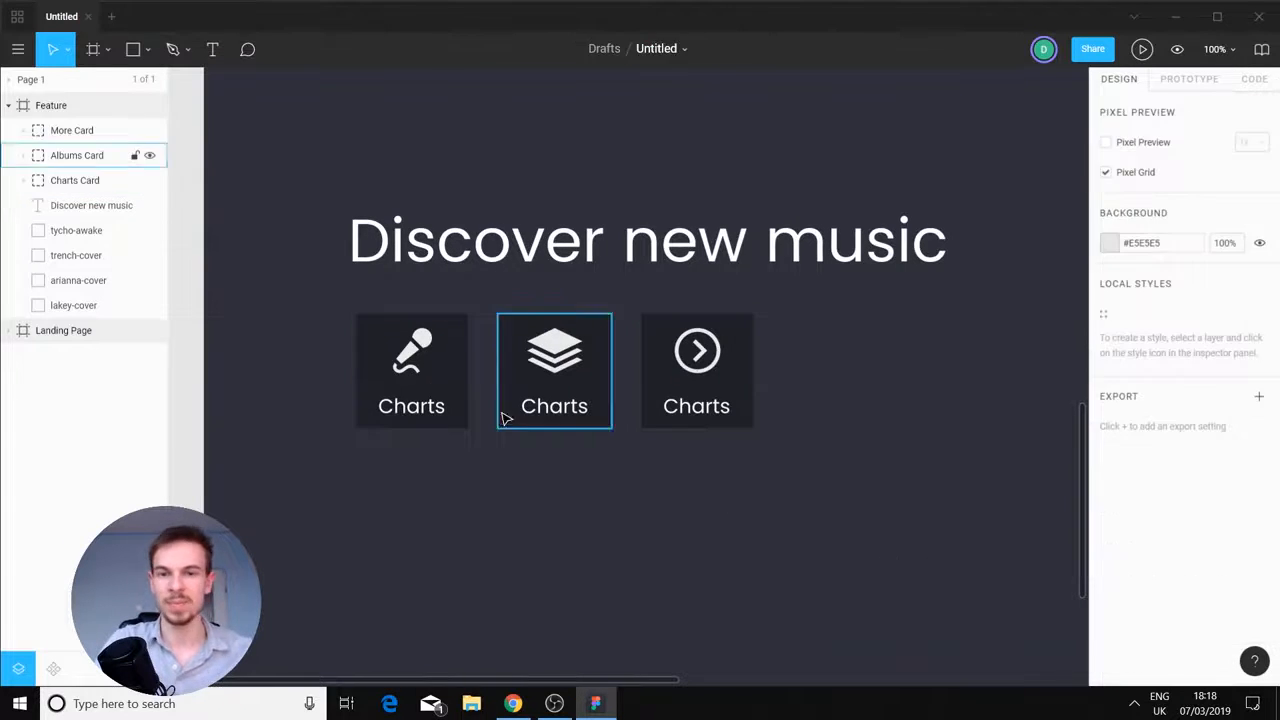
Move the three icon cards together 10 px to the left to line the row up with the start of the heading
{"action": "left_click_drag", "start_coordinate": [838, 321], "coordinate": [355, 484]}
{"action": "left_click", "coordinate": [518, 464]}
{"action": "left_click", "coordinate": [712, 384]}
{"action": "left_click", "coordinate": [566, 389], "text": "shift"}
{"action": "left_click", "coordinate": [447, 390], "text": "shift"}
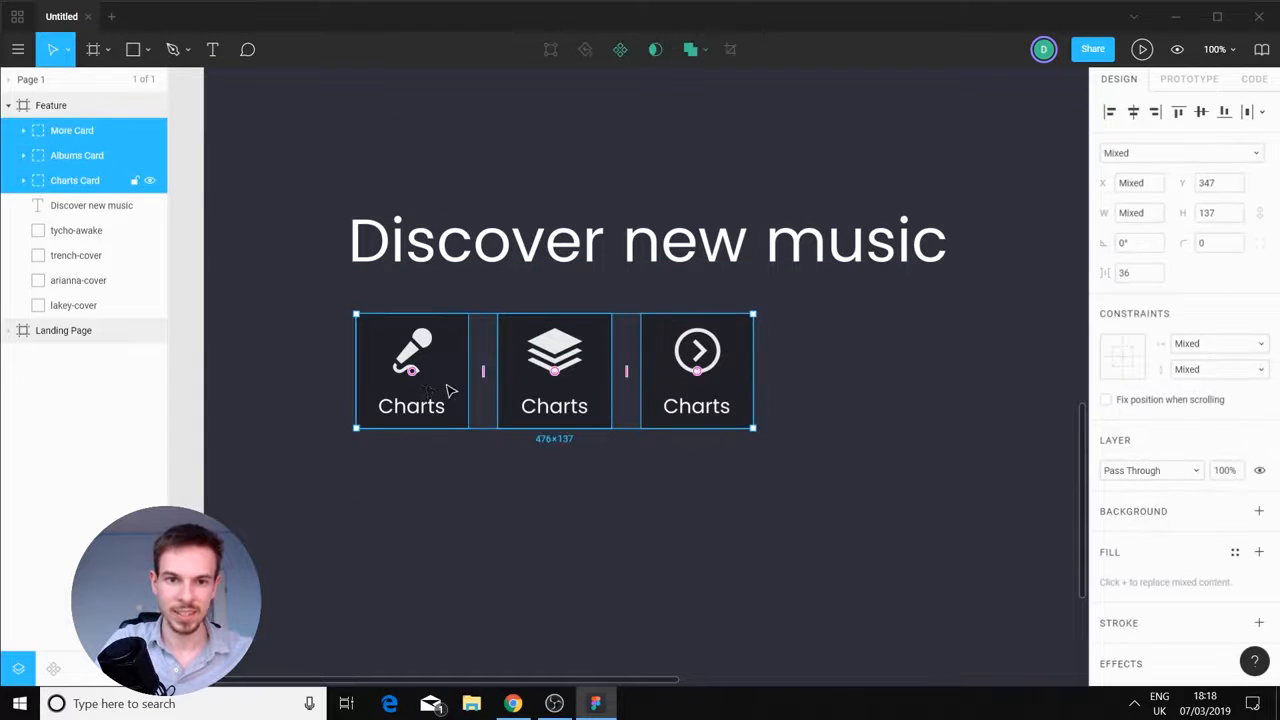
{"action": "key", "text": "shift+Left"}
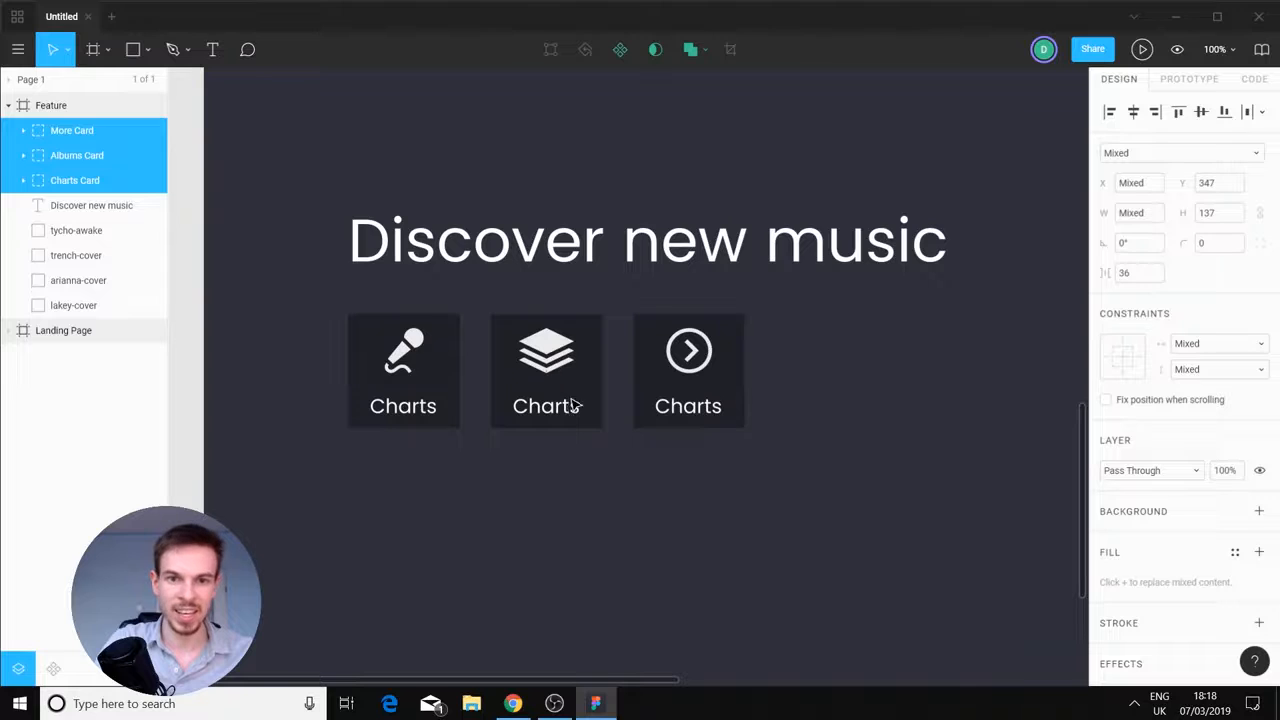
{"action": "mouse_move", "coordinate": [547, 377]}
{"action": "left_mouse_down"}
{"action": "mouse_move", "coordinate": [420, 380]}
{"action": "mouse_move", "coordinate": [553, 384]}
{"action": "left_mouse_up"}
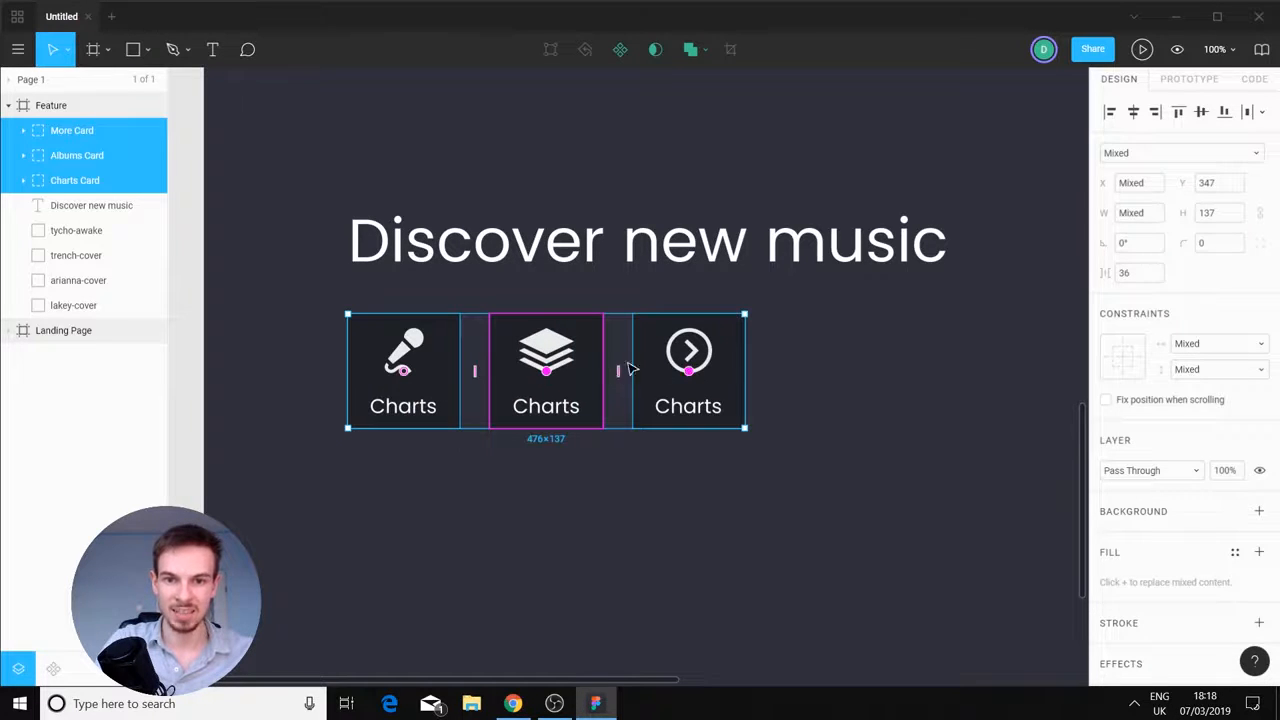
{"action": "left_click", "coordinate": [946, 462]}
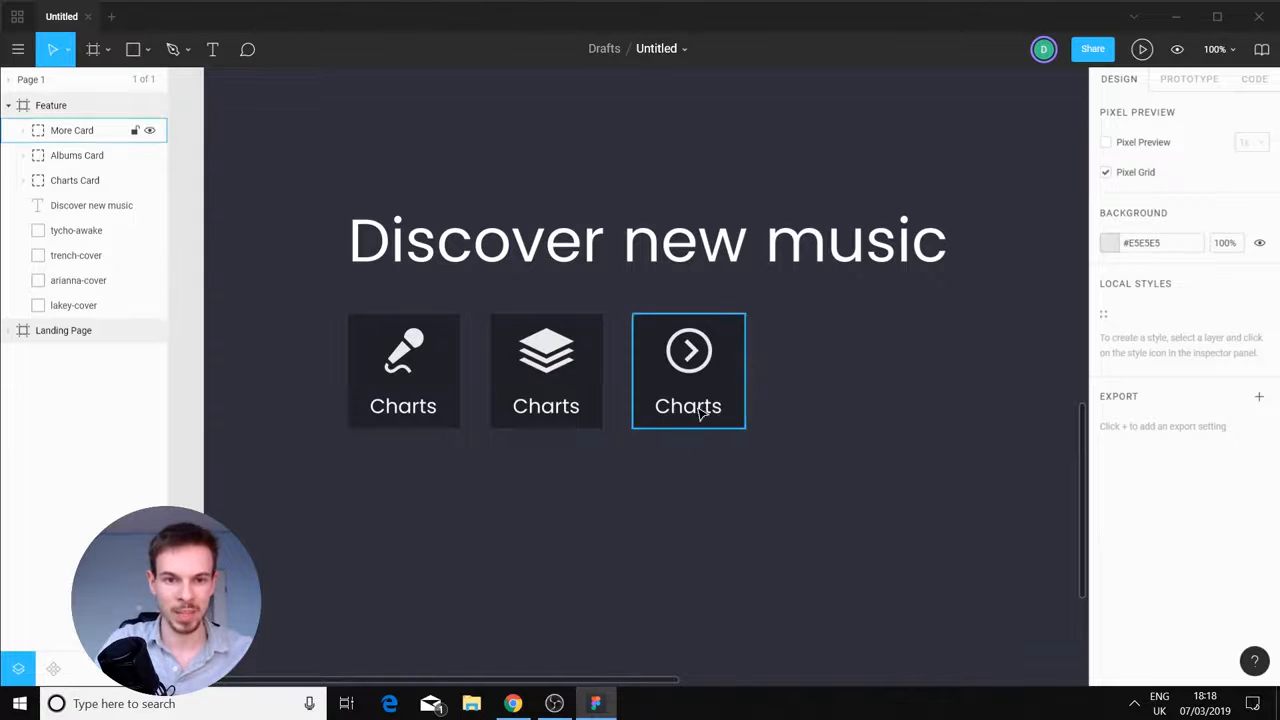
Change the label text in the Albums Card to "Albums"
{"action": "left_click", "coordinate": [549, 420]}
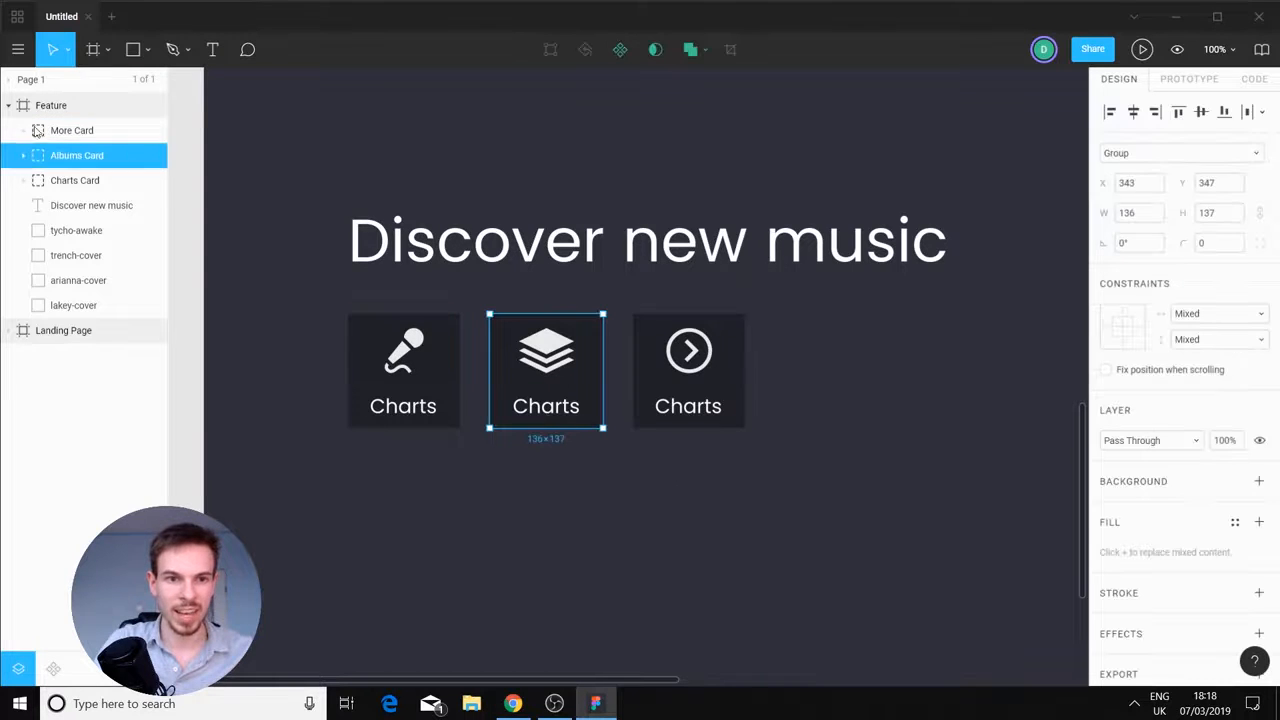
{"action": "left_click", "coordinate": [24, 158]}
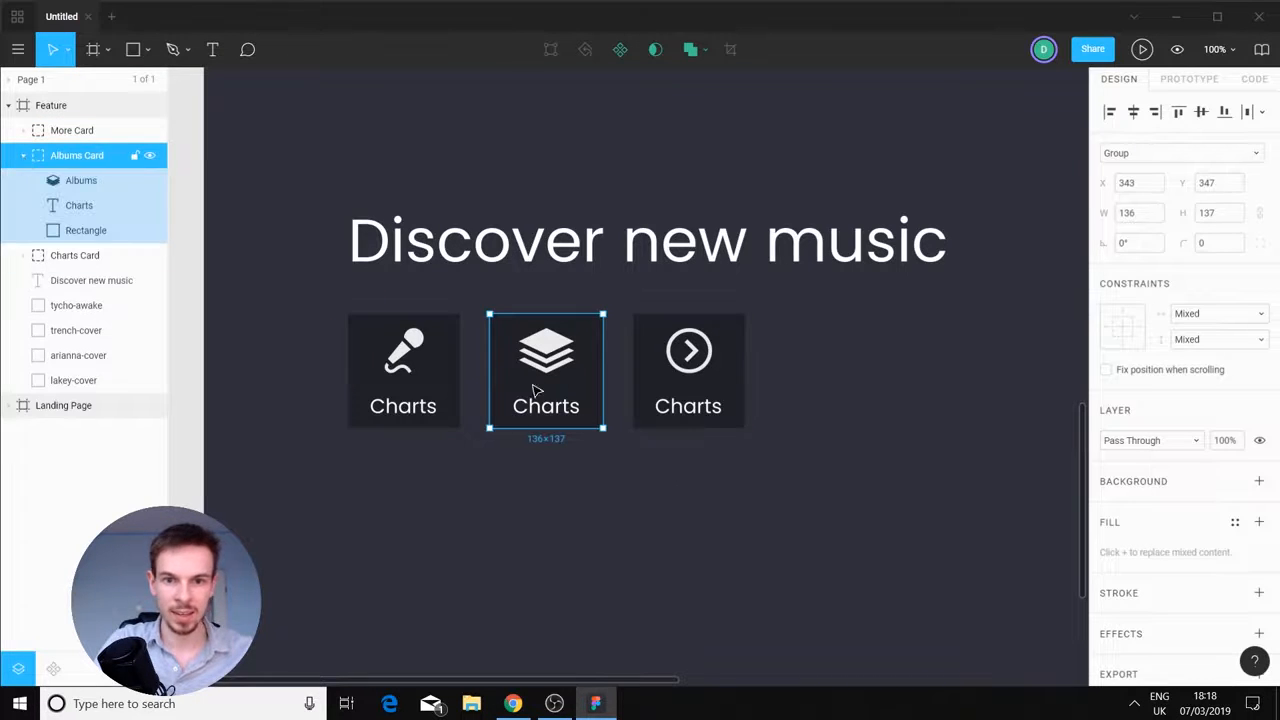
{"action": "left_click", "coordinate": [90, 230]}
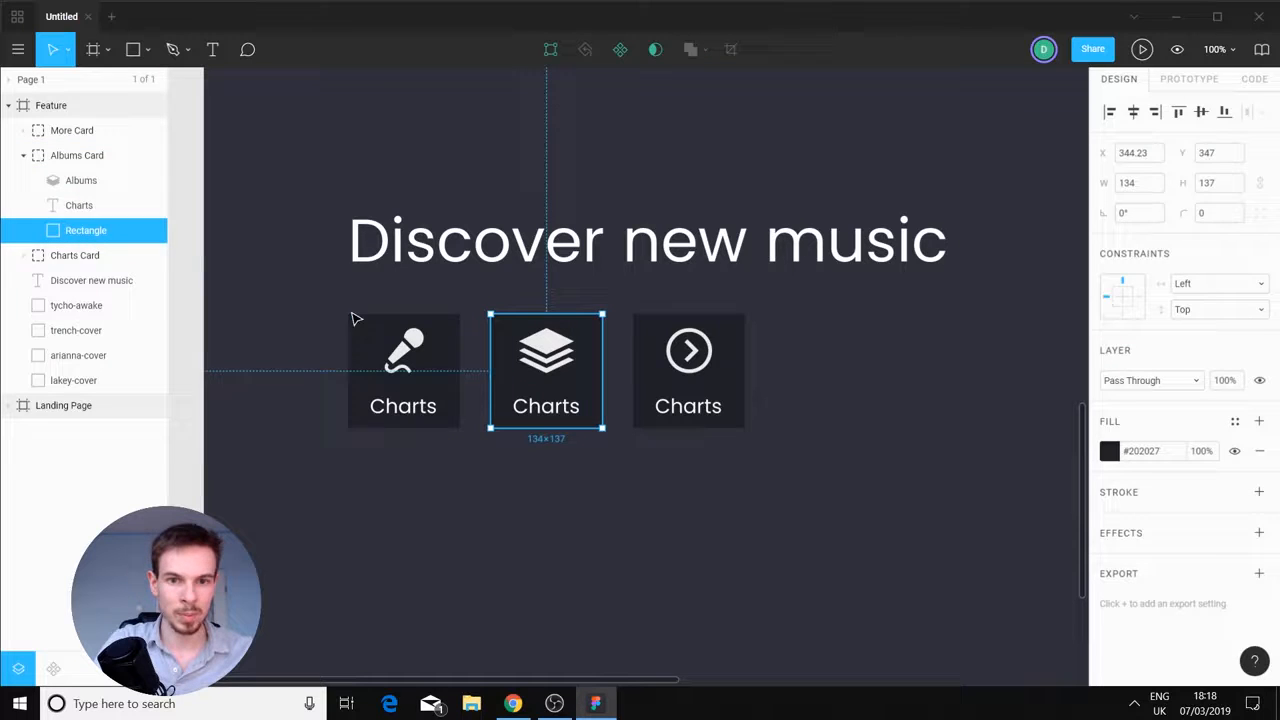
{"action": "double_click", "coordinate": [546, 406]}
{"action": "type", "text": "Albums"}
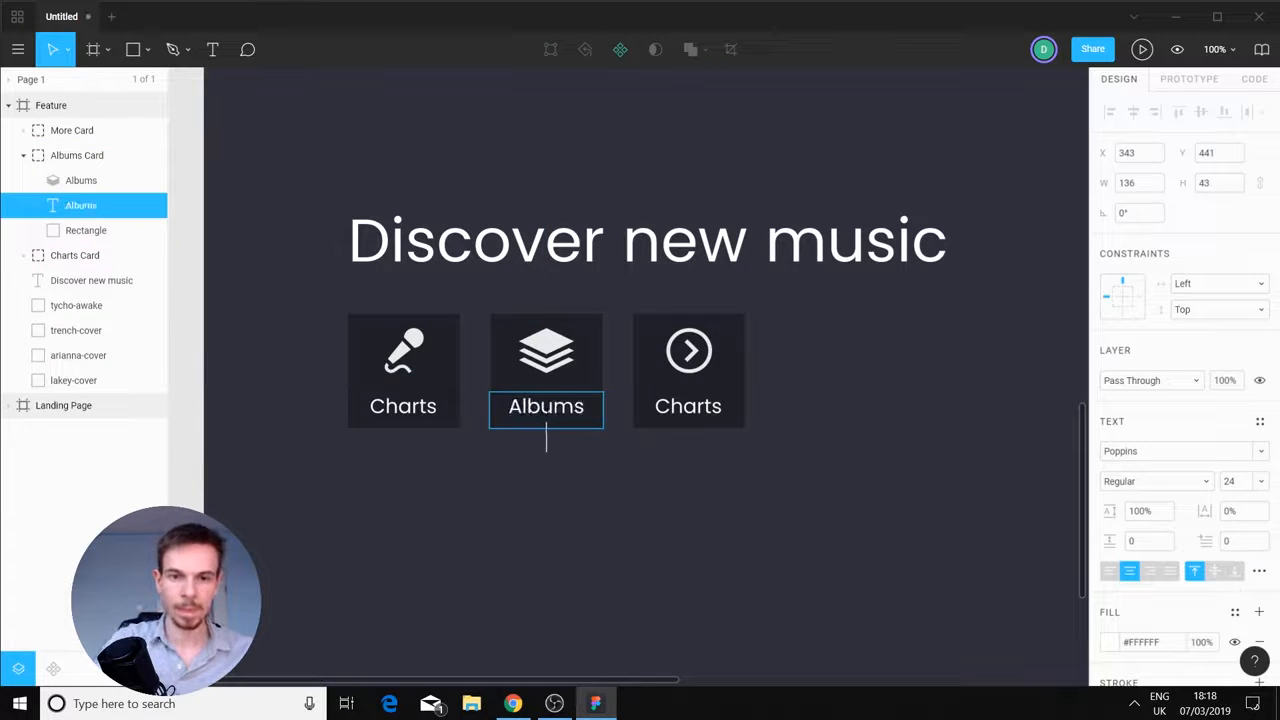
{"action": "key", "text": "Escape"}
Change the label text in the More Card to "More"
{"action": "left_click", "coordinate": [687, 410]}
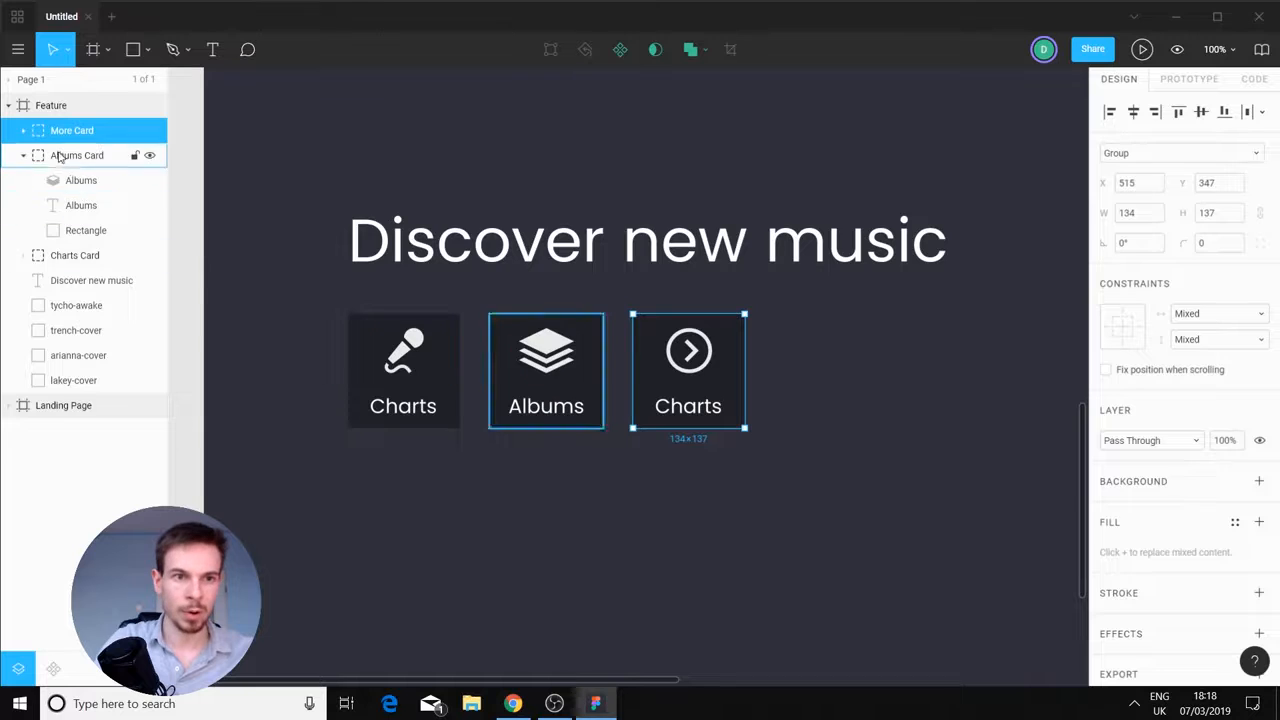
{"action": "left_click", "coordinate": [20, 135]}
{"action": "left_click", "coordinate": [100, 205]}
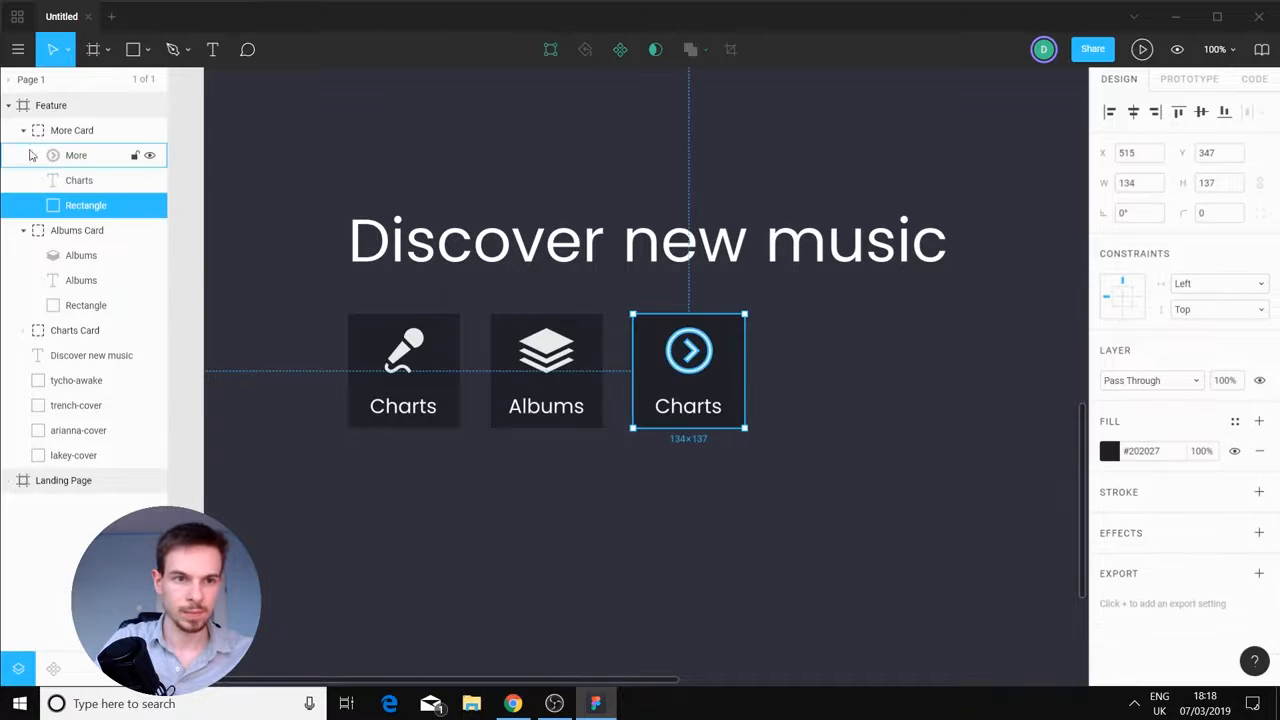
{"action": "left_click", "coordinate": [87, 183]}
{"action": "key", "text": "Return"}
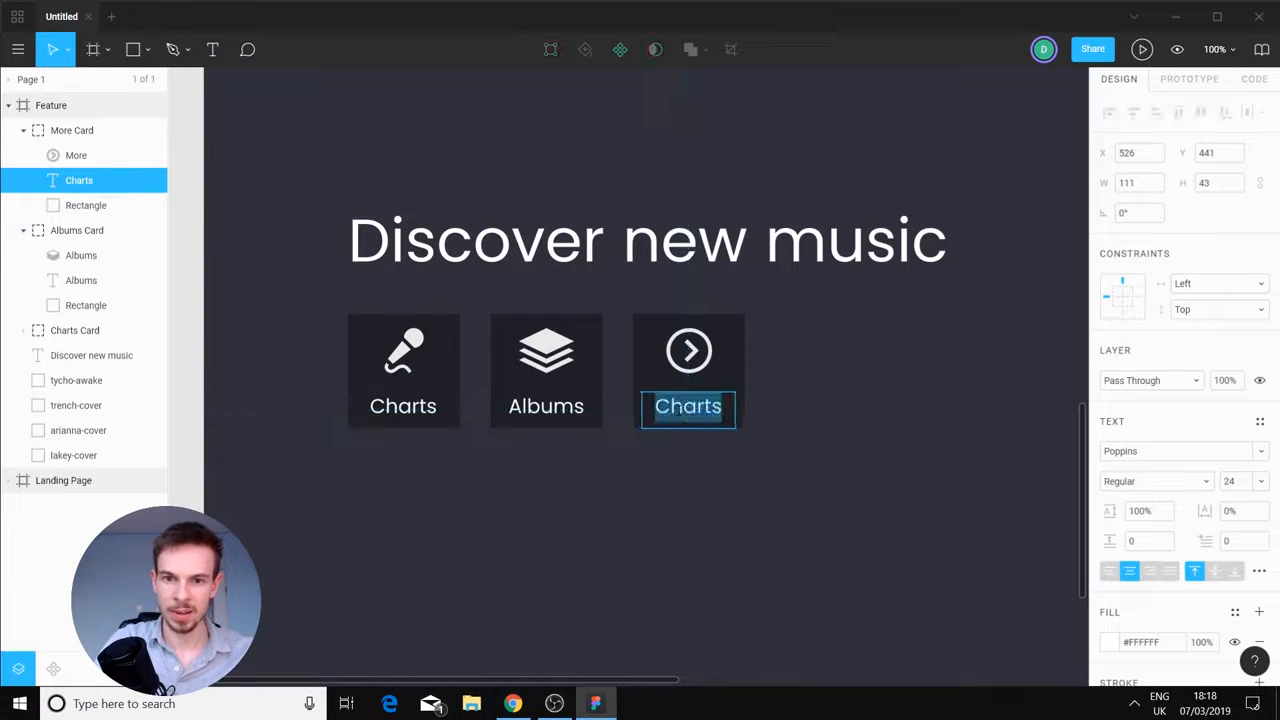
{"action": "type", "text": "More"}
{"action": "key", "text": "Escape"}
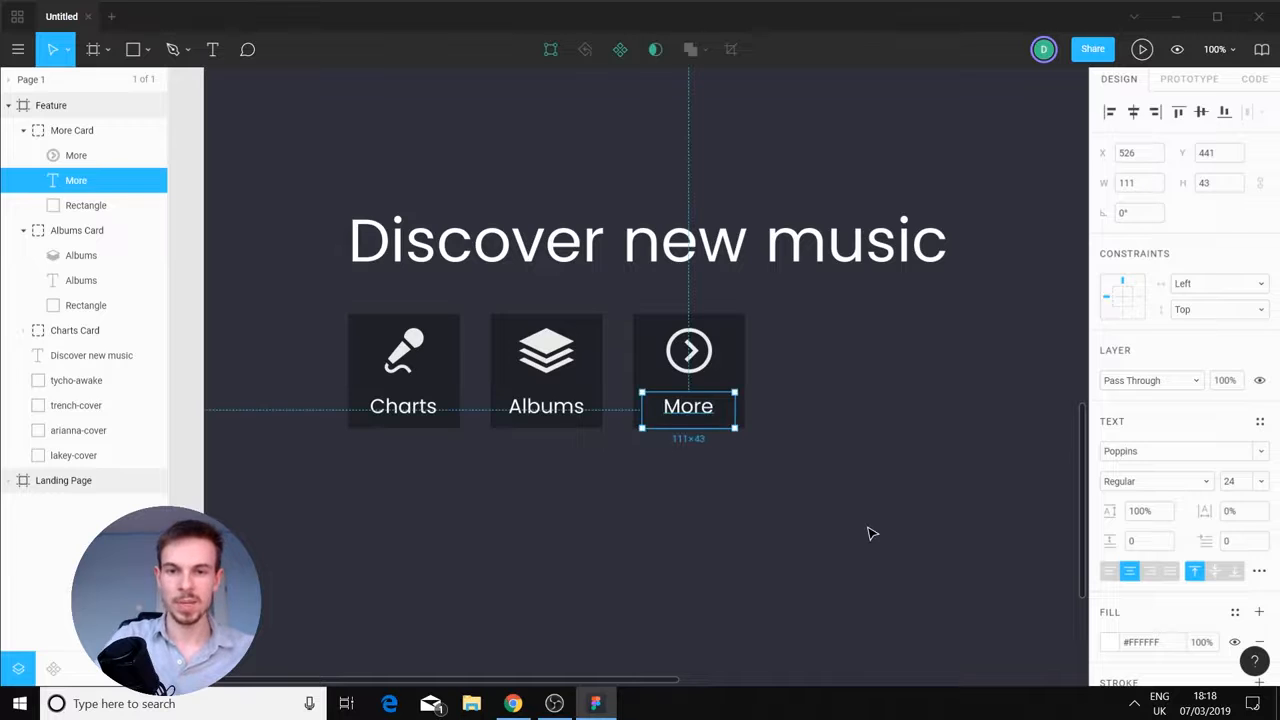
{"action": "left_click", "coordinate": [840, 436]}
Draw a text box about 792 × 141 below the icon cards and set its text fill to #FFFFFF
{"action": "scroll", "coordinate": [820, 394], "scroll_direction": "down", "scroll_amount": 3}
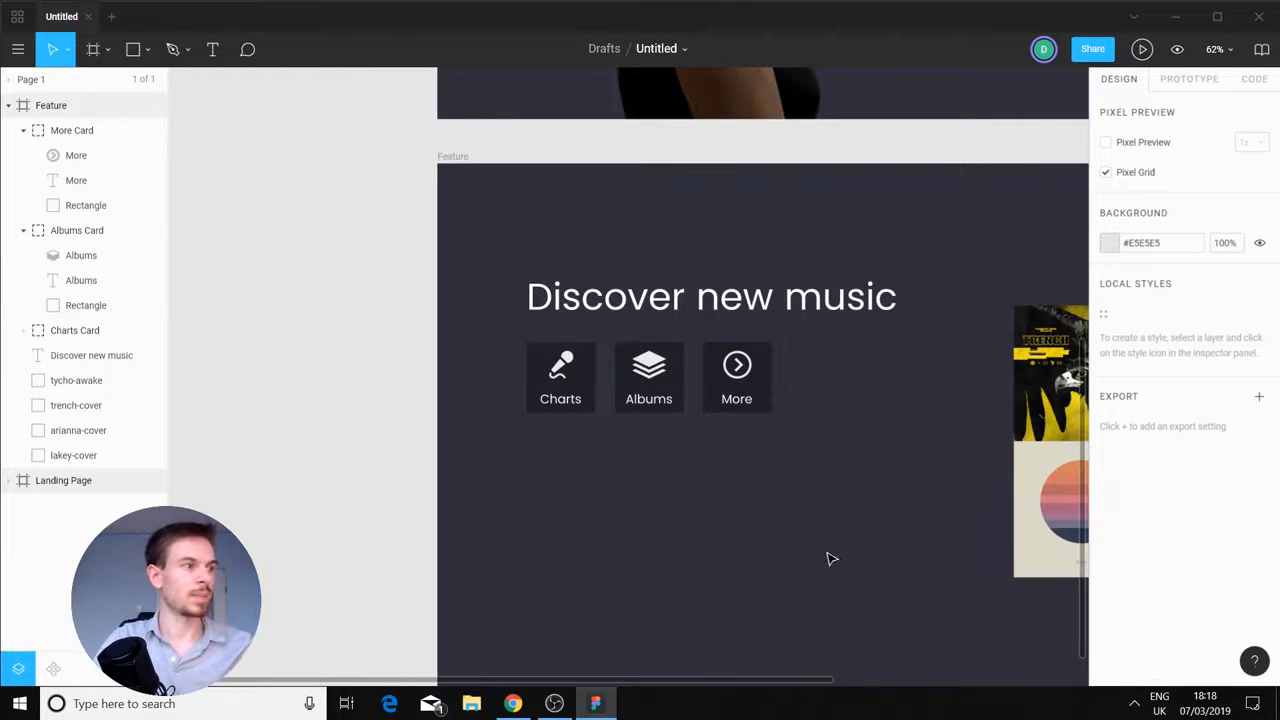
{"action": "left_click_drag", "start_coordinate": [691, 463], "coordinate": [621, 388]}
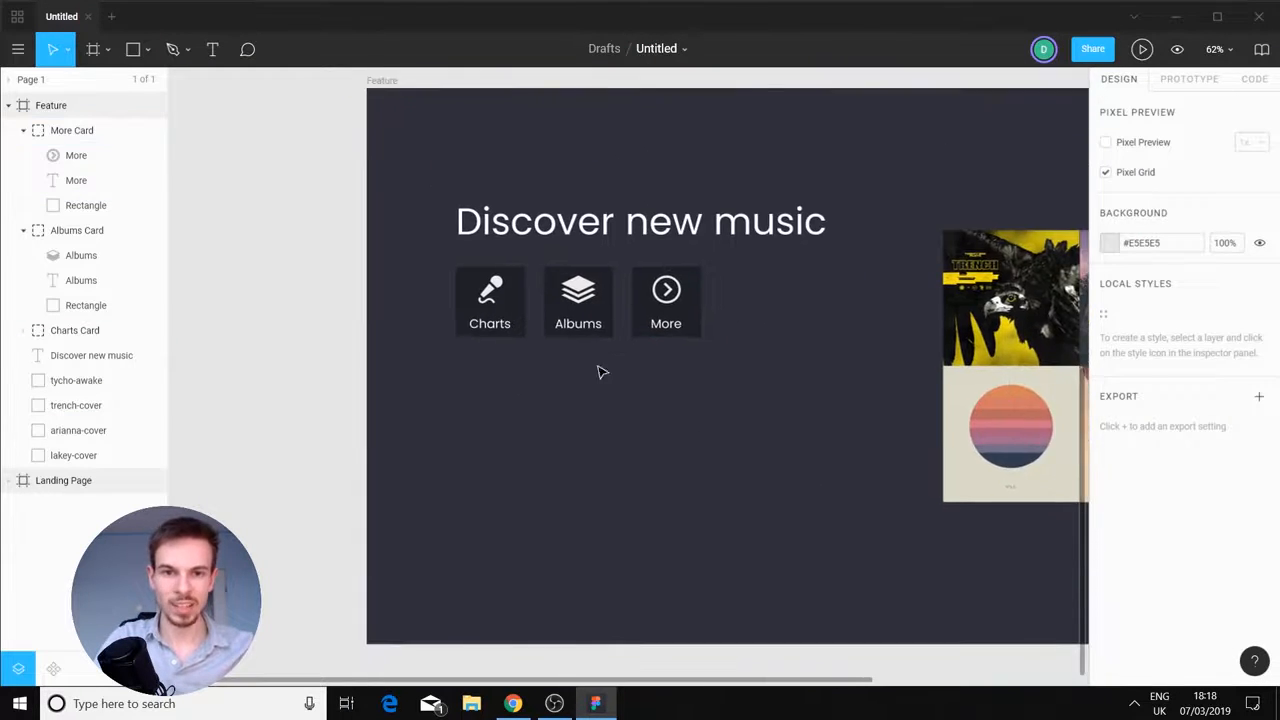
{"action": "left_click", "coordinate": [212, 50]}
{"action": "left_click_drag", "start_coordinate": [453, 369], "coordinate": [861, 438]}
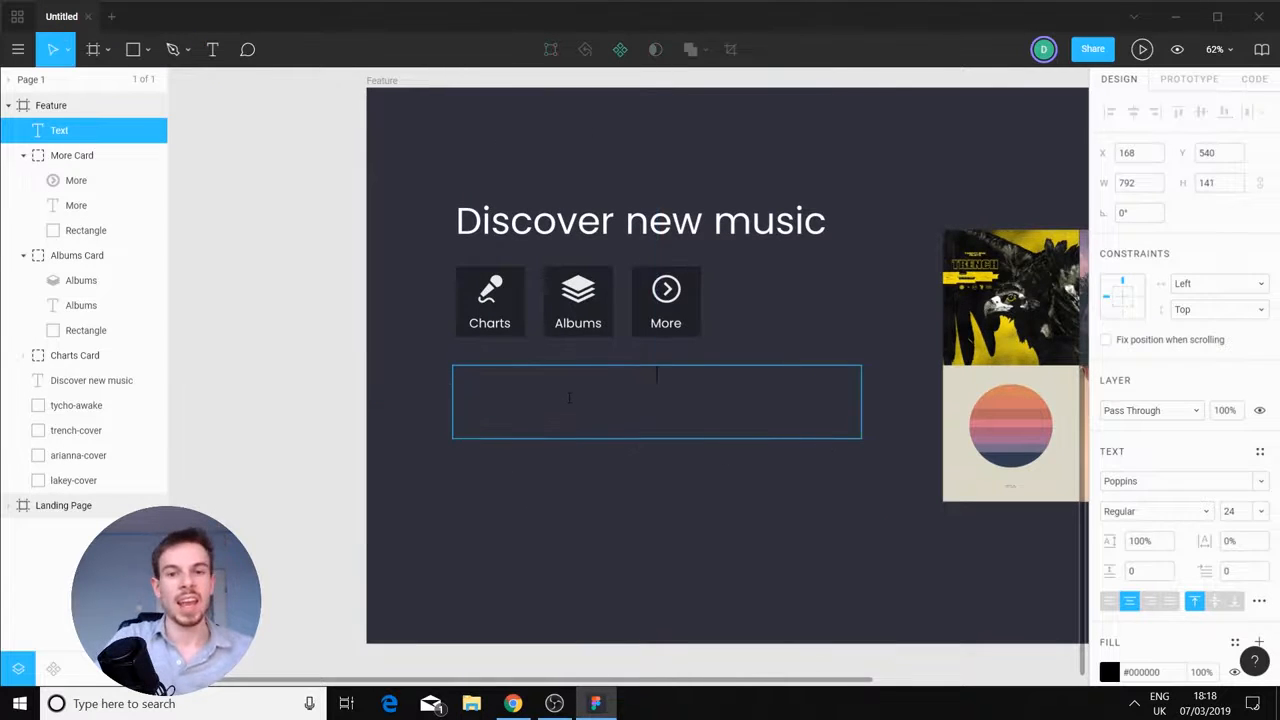
{"action": "left_click", "coordinate": [1111, 665]}
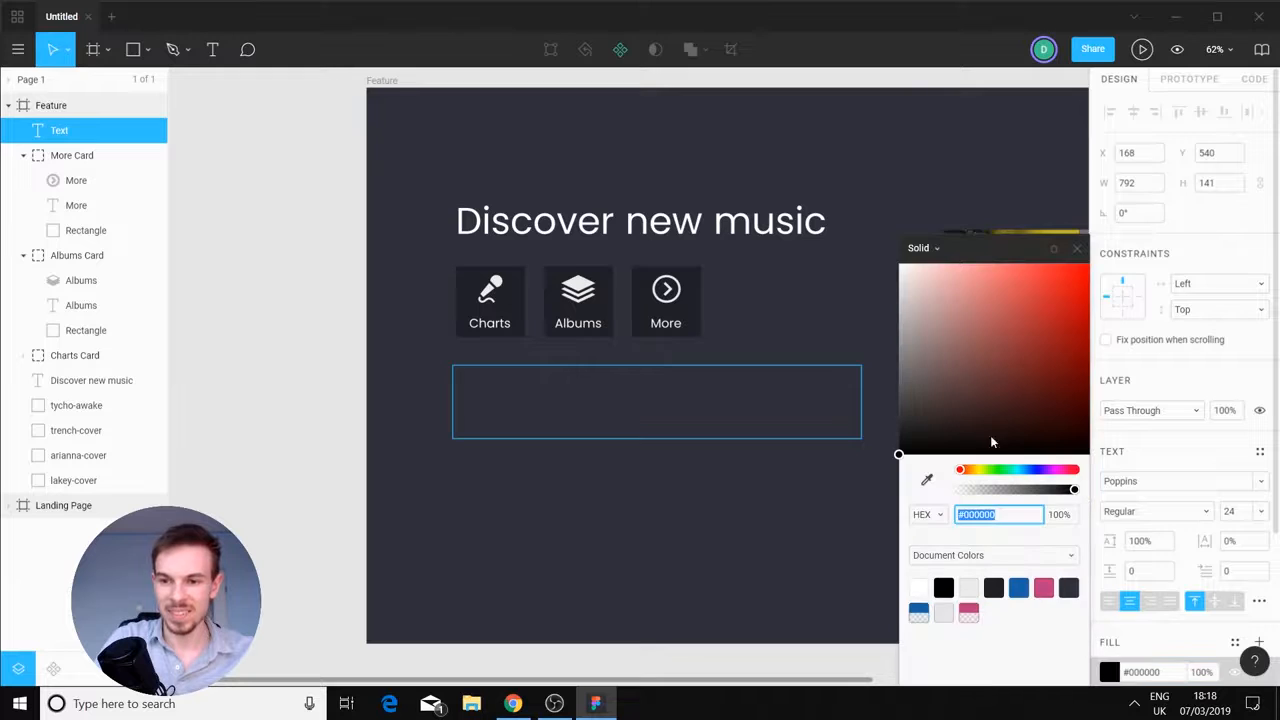
{"action": "left_click_drag", "start_coordinate": [990, 435], "coordinate": [838, 170]}
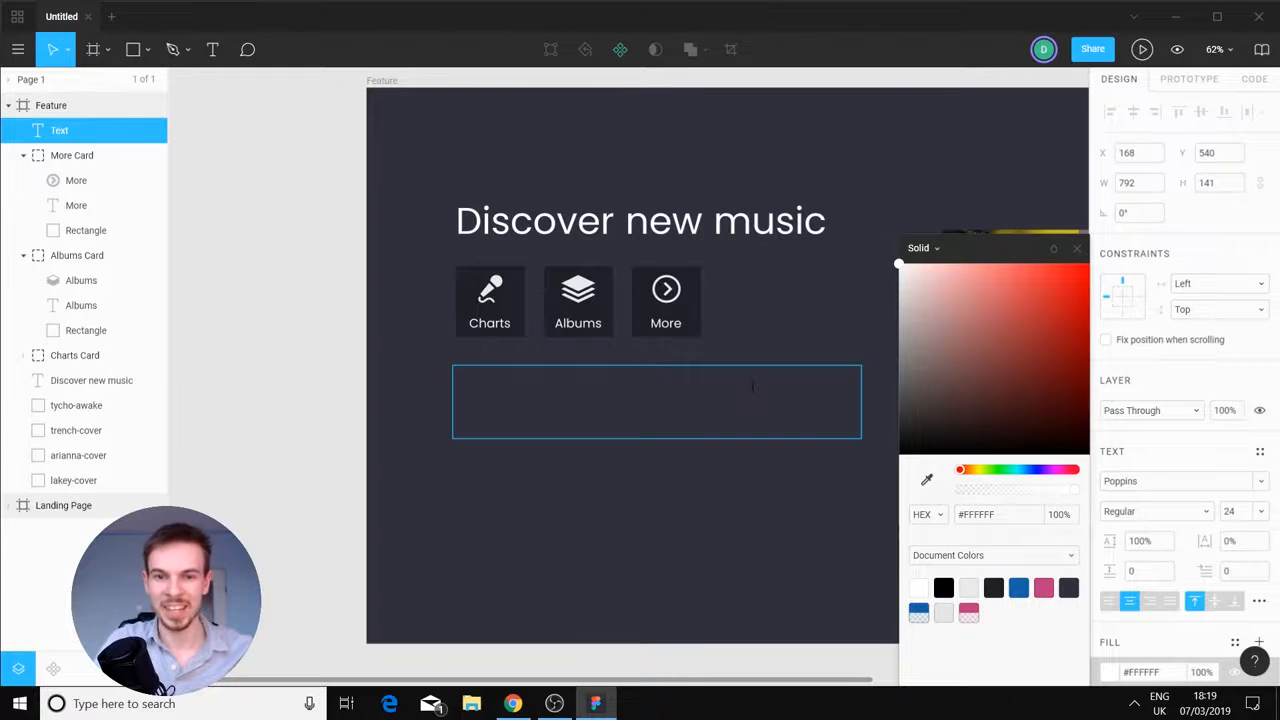
Enter "By joining you can benefit by listening to the latest albums released" in the new text box
{"action": "type", "text": "By jo"}
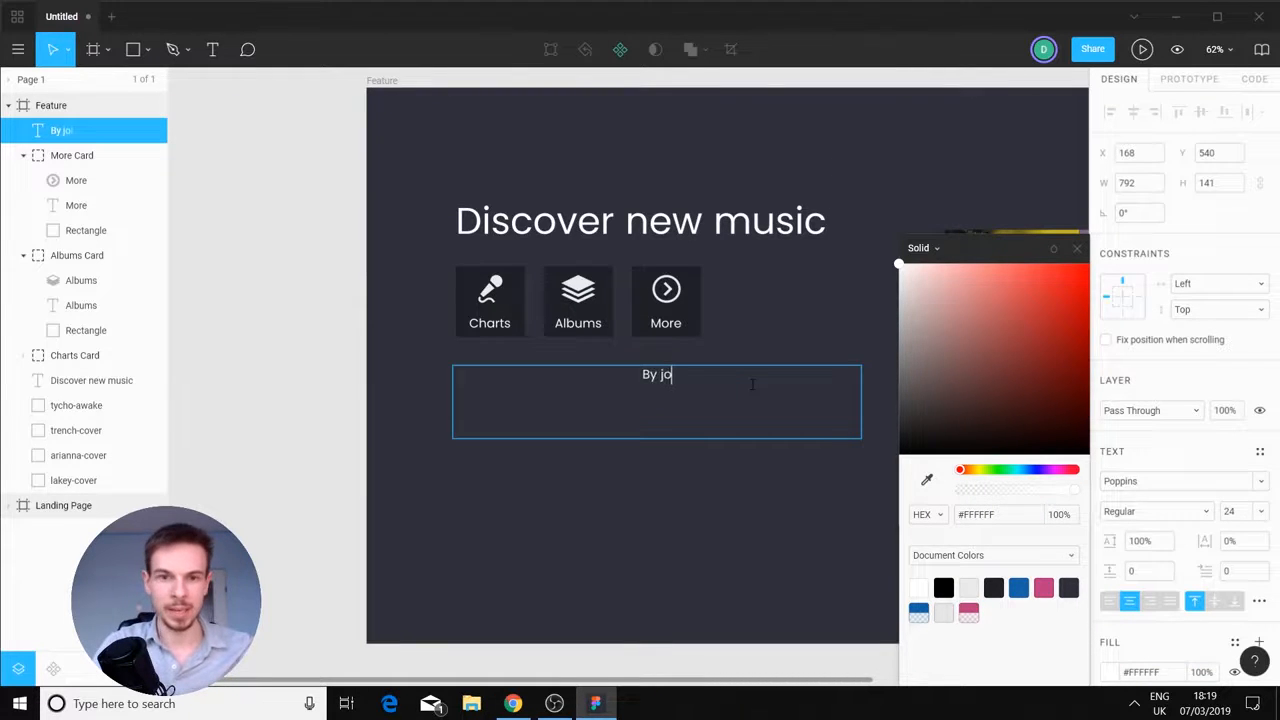
{"action": "type", "text": "ining"}
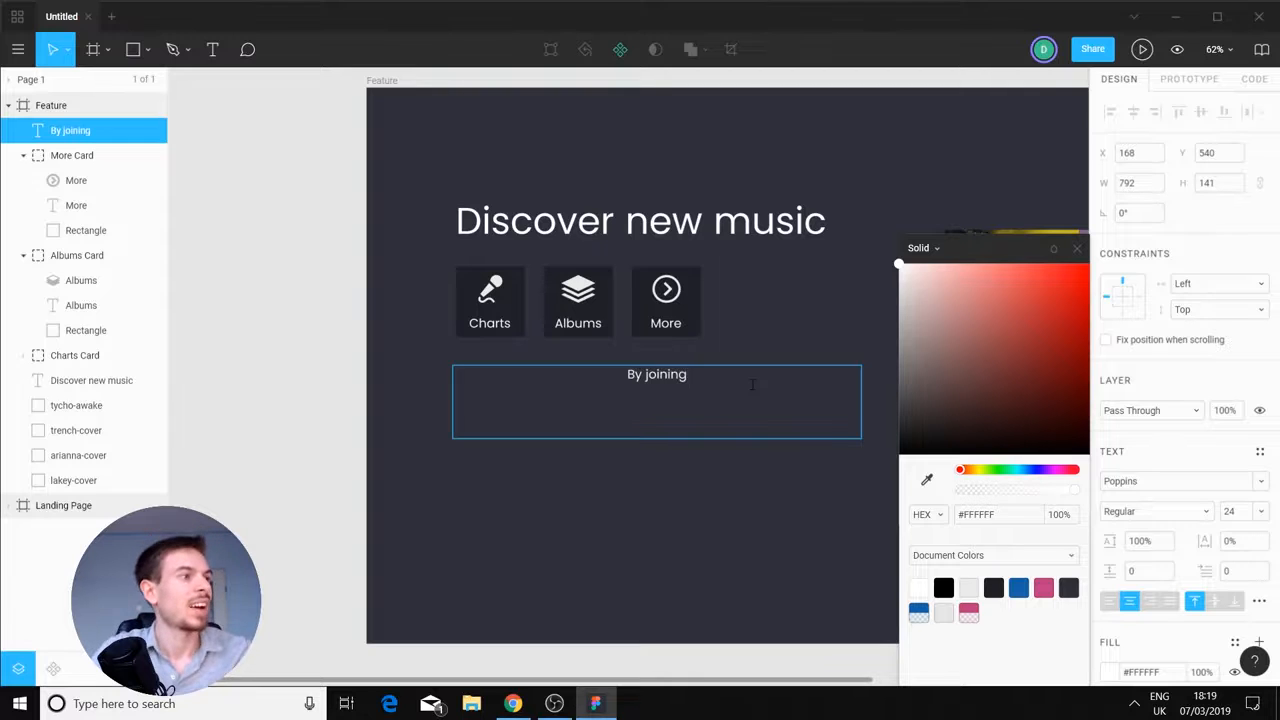
{"action": "type", "text": " you can"}
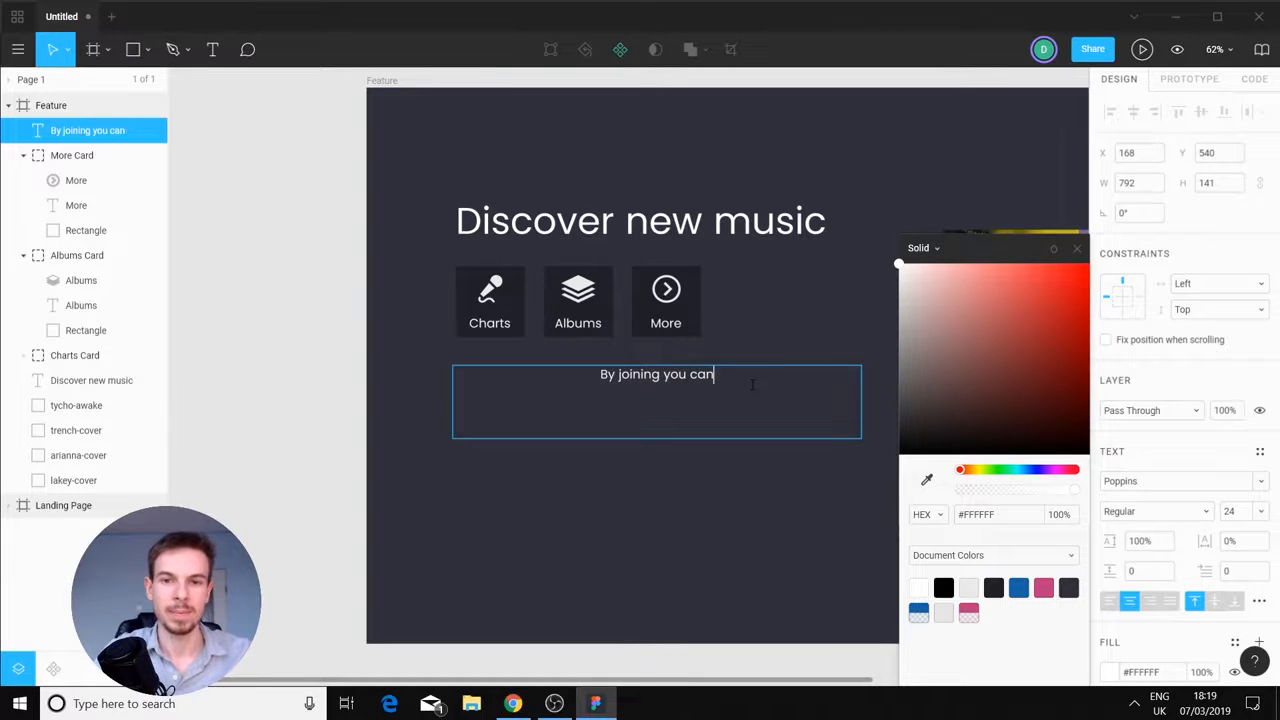
{"action": "type", "text": " ben"}
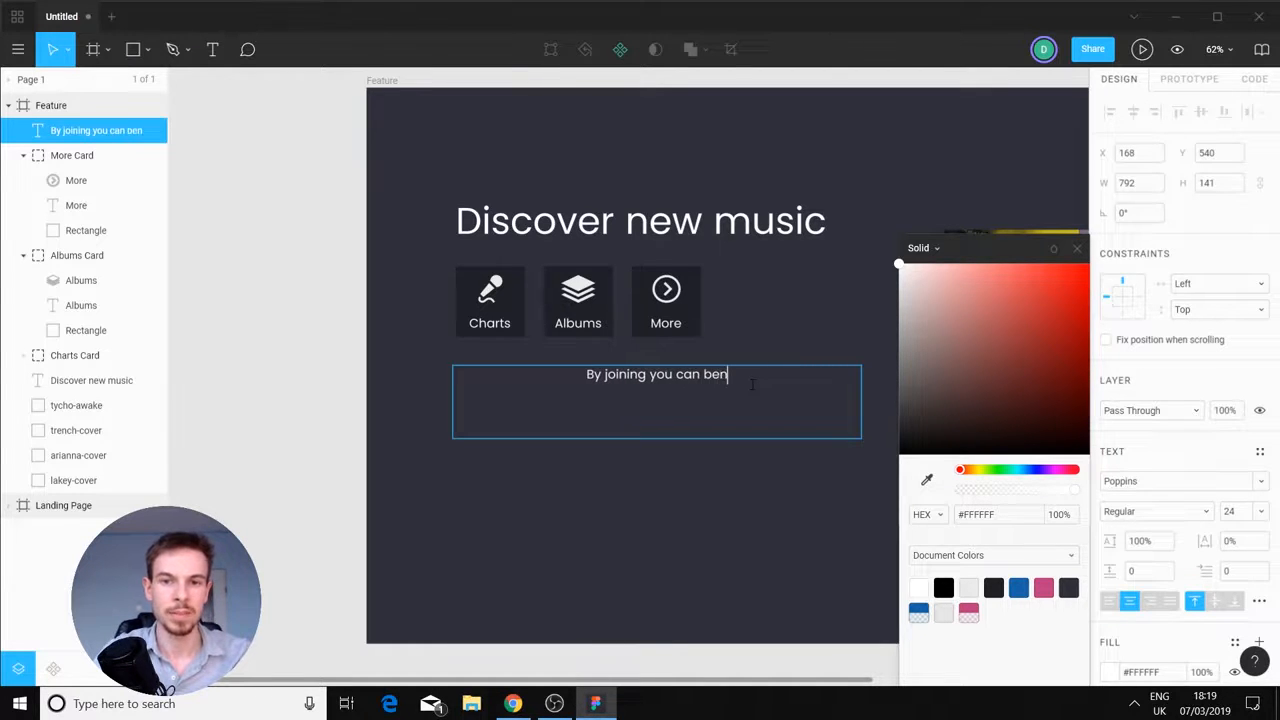
{"action": "type", "text": "efit b"}
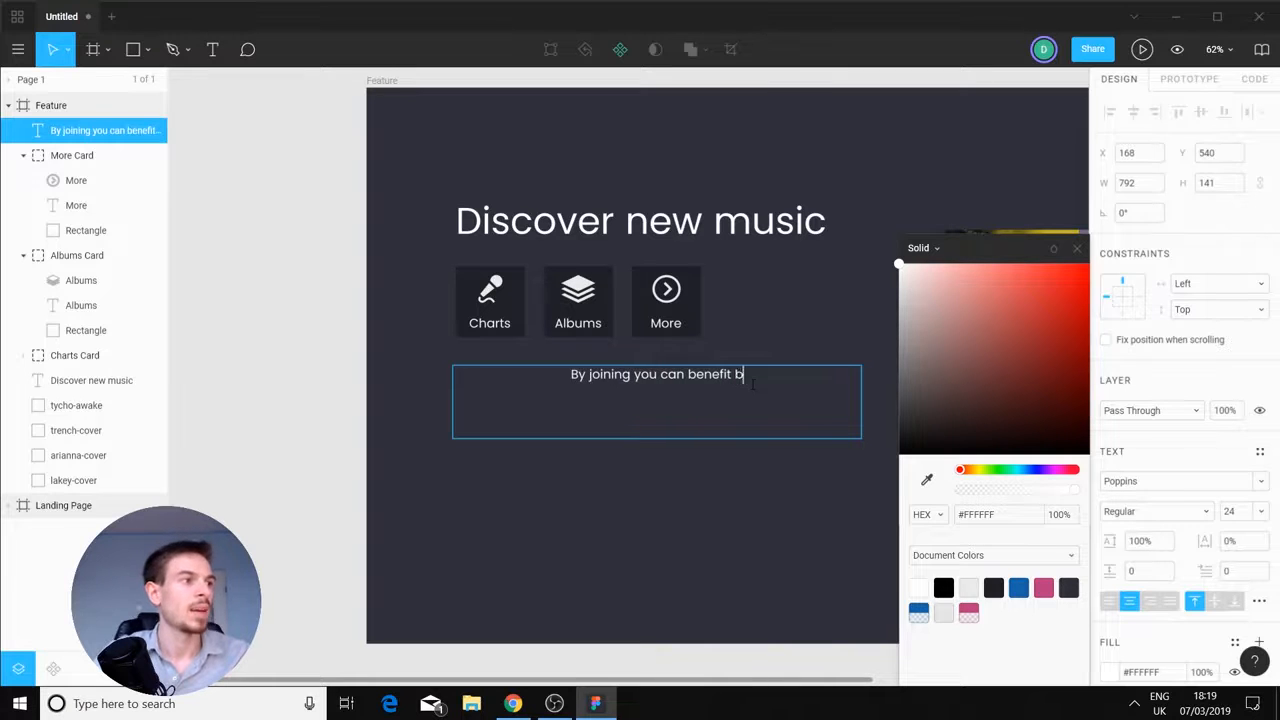
{"action": "type", "text": "y listening "}
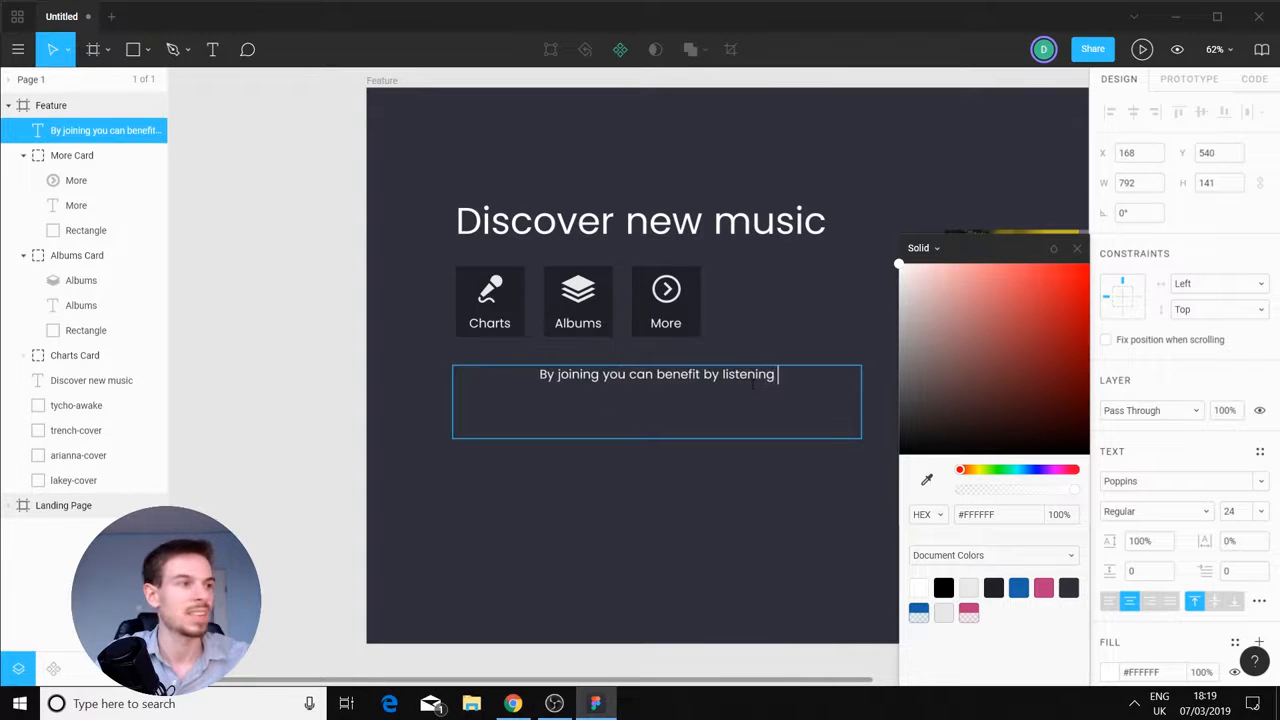
{"action": "type", "text": "to the lat"}
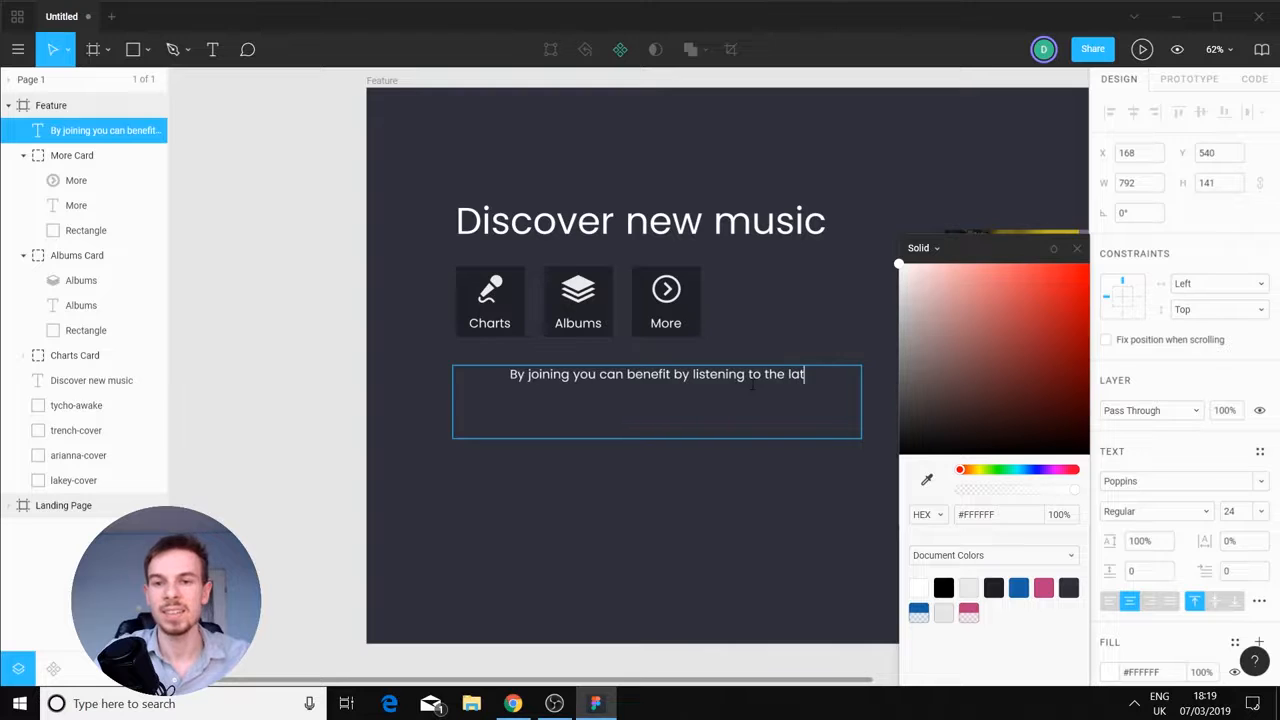
{"action": "type", "text": "est al"}
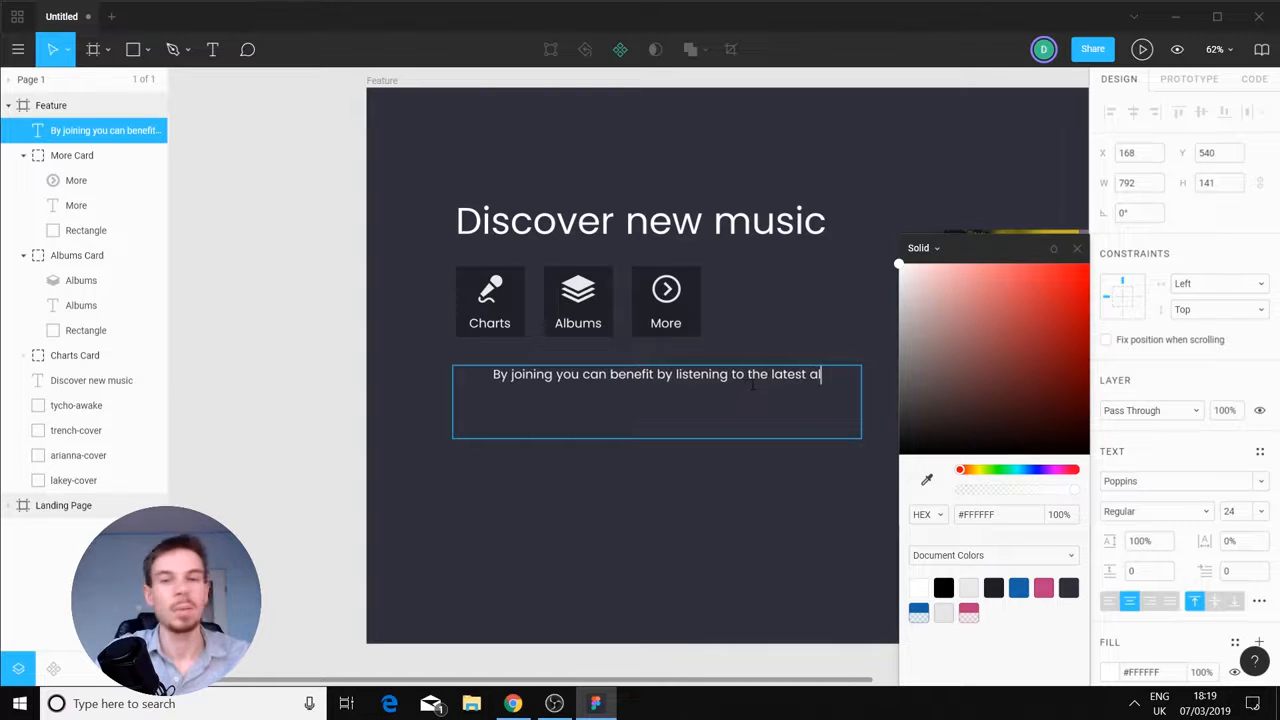
{"action": "type", "text": "bums released"}
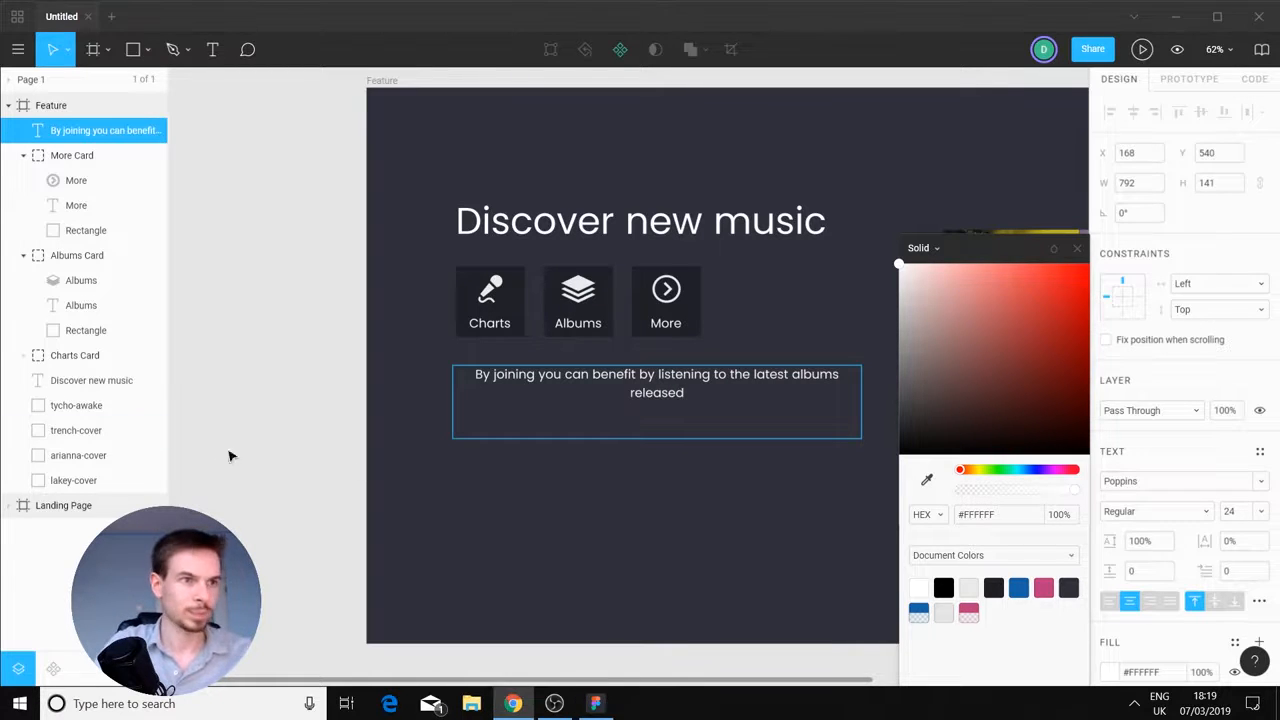
Set the font size of the whole paragraph below the cards to 36
{"action": "key", "text": "ctrl+a"}
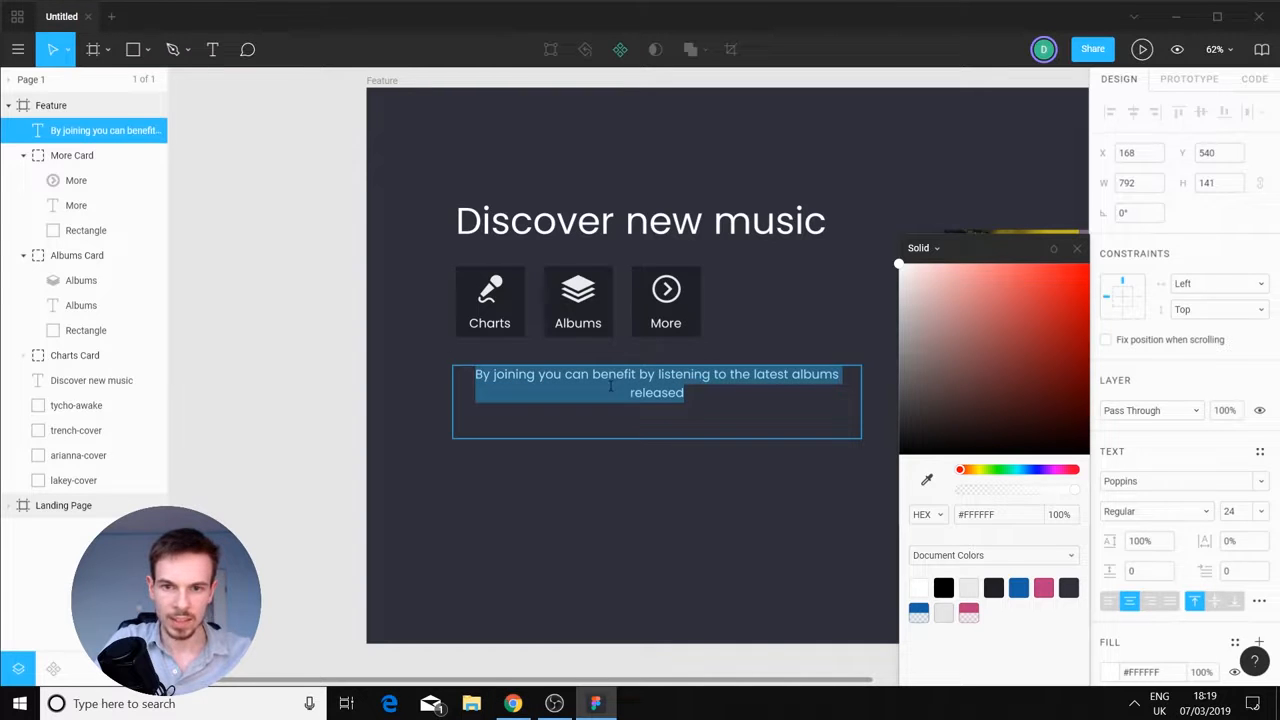
{"action": "left_click", "coordinate": [1260, 516]}
{"action": "left_click", "coordinate": [1261, 518]}
{"action": "left_click", "coordinate": [1263, 513]}
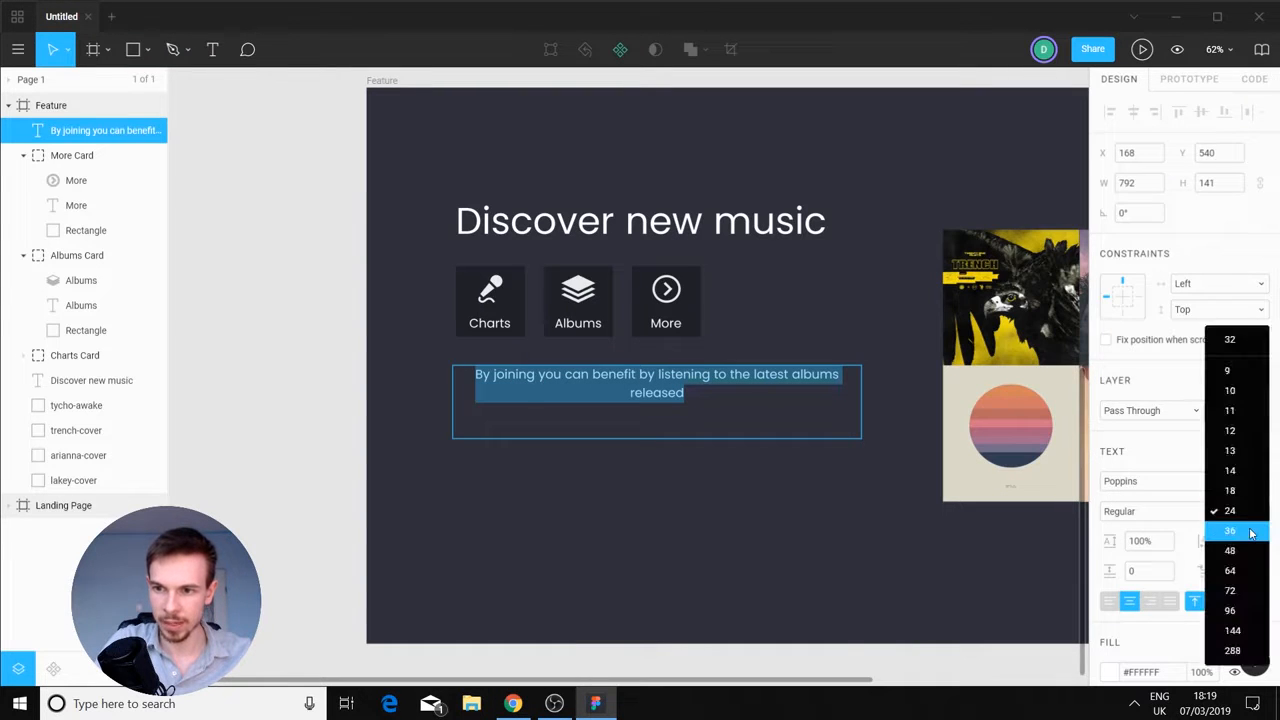
{"action": "left_click", "coordinate": [1238, 572]}
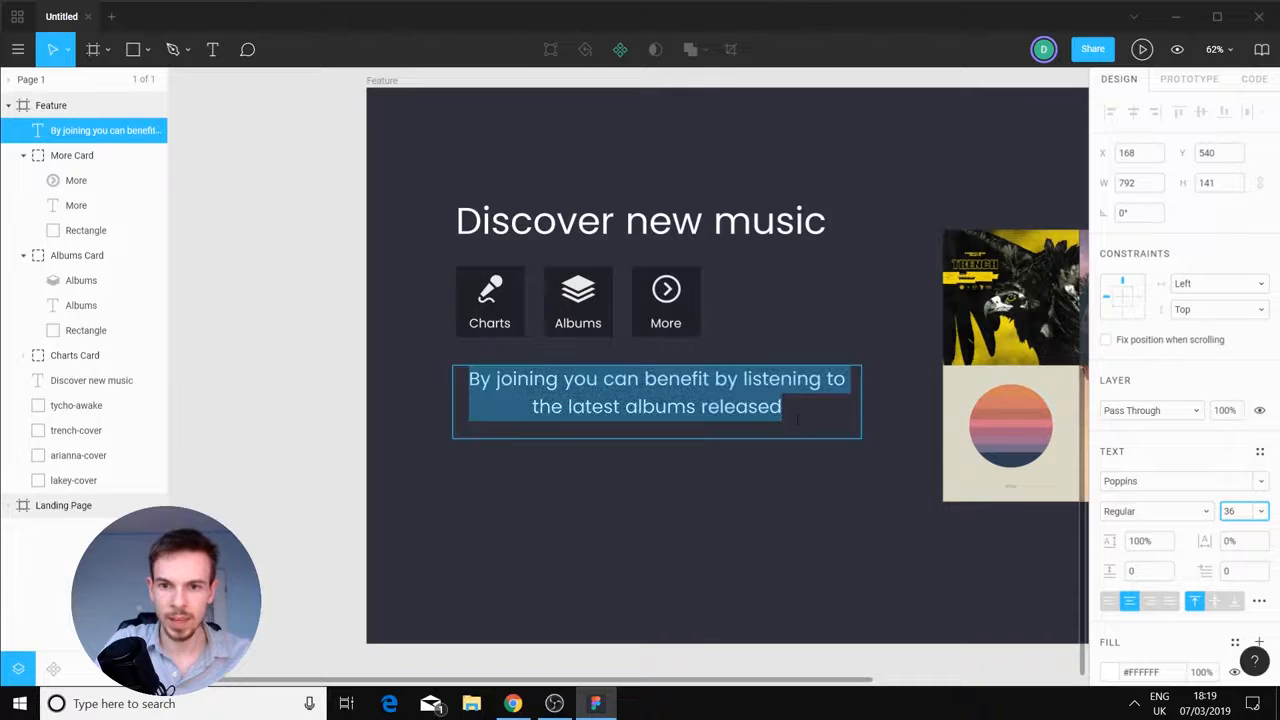
Left-align the paragraph text below the cards and deselect it
{"action": "key", "text": "ctrl+a"}
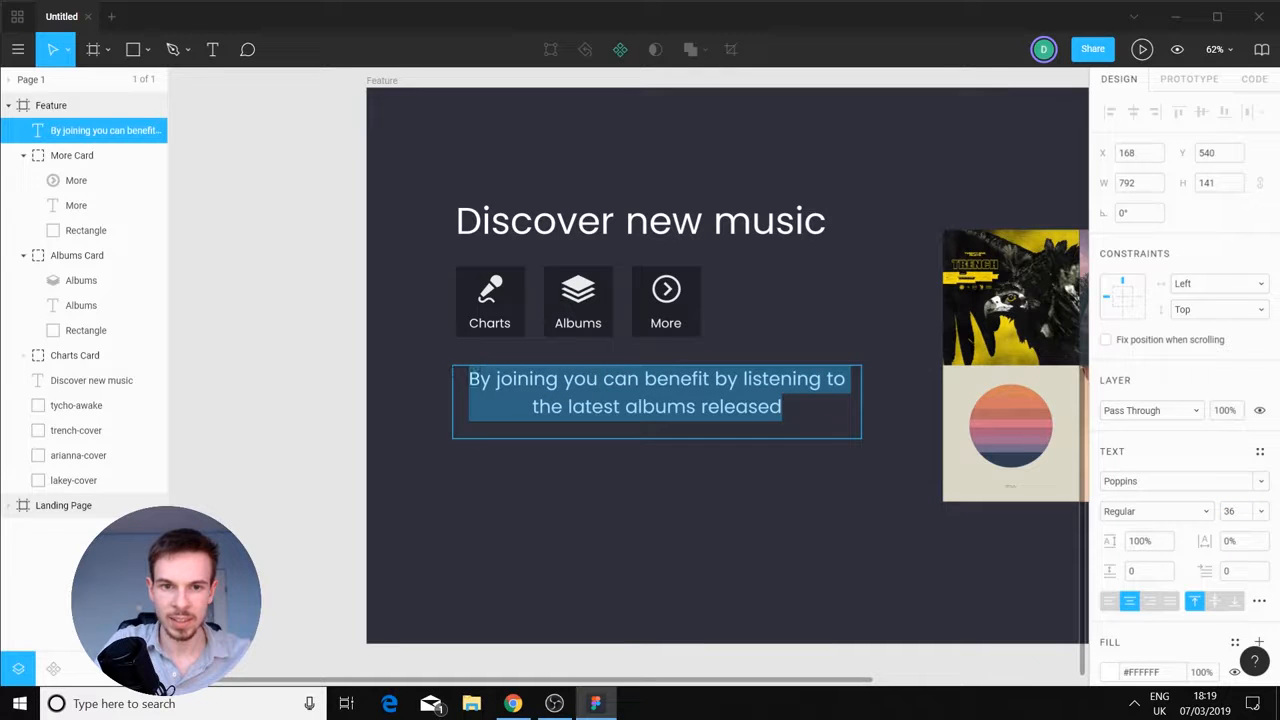
{"action": "left_click", "coordinate": [1108, 601]}
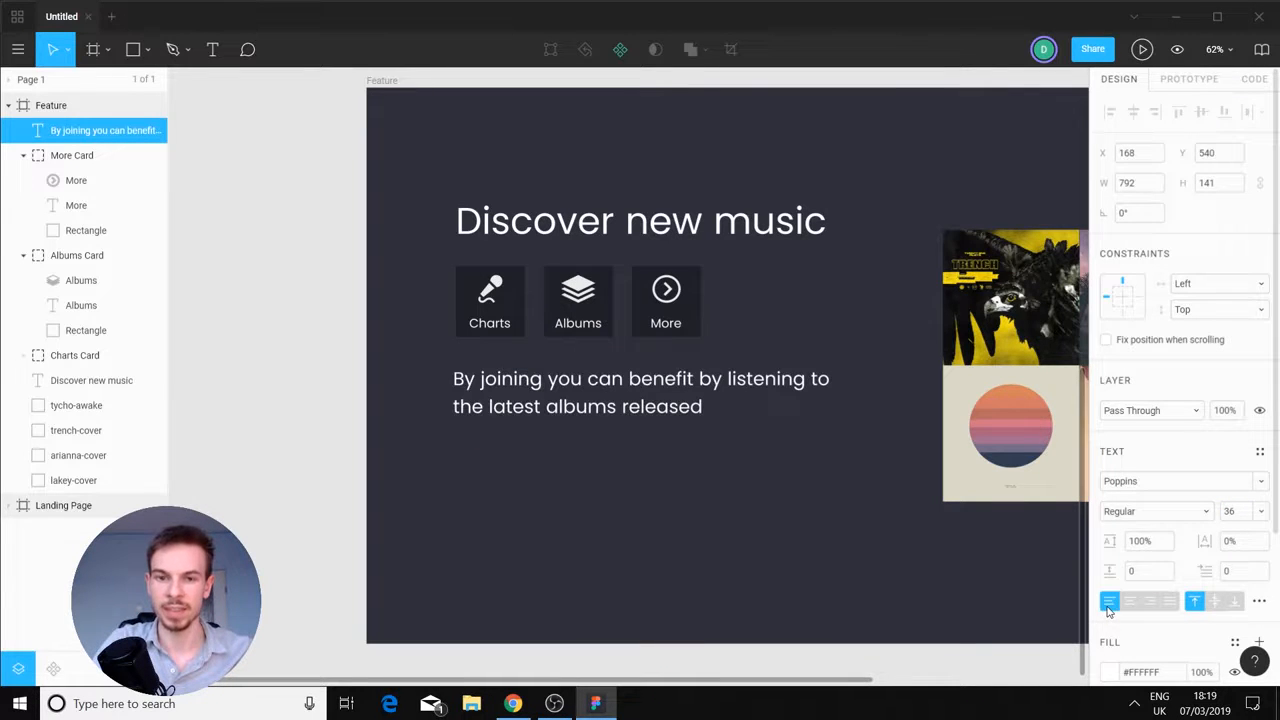
{"action": "left_click", "coordinate": [766, 524]}
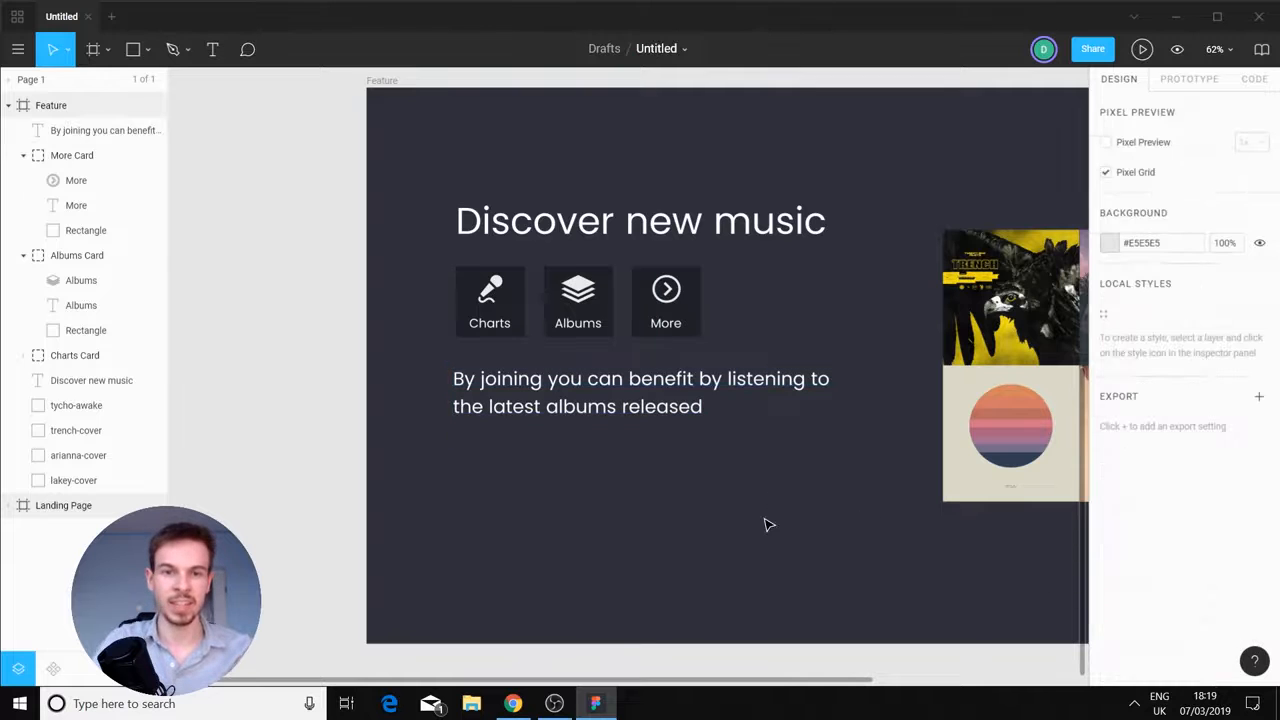
Move the heading, icon cards and paragraph down level with the album covers and stretch them to 888 × 528
{"action": "left_click_drag", "start_coordinate": [844, 493], "coordinate": [557, 457]}
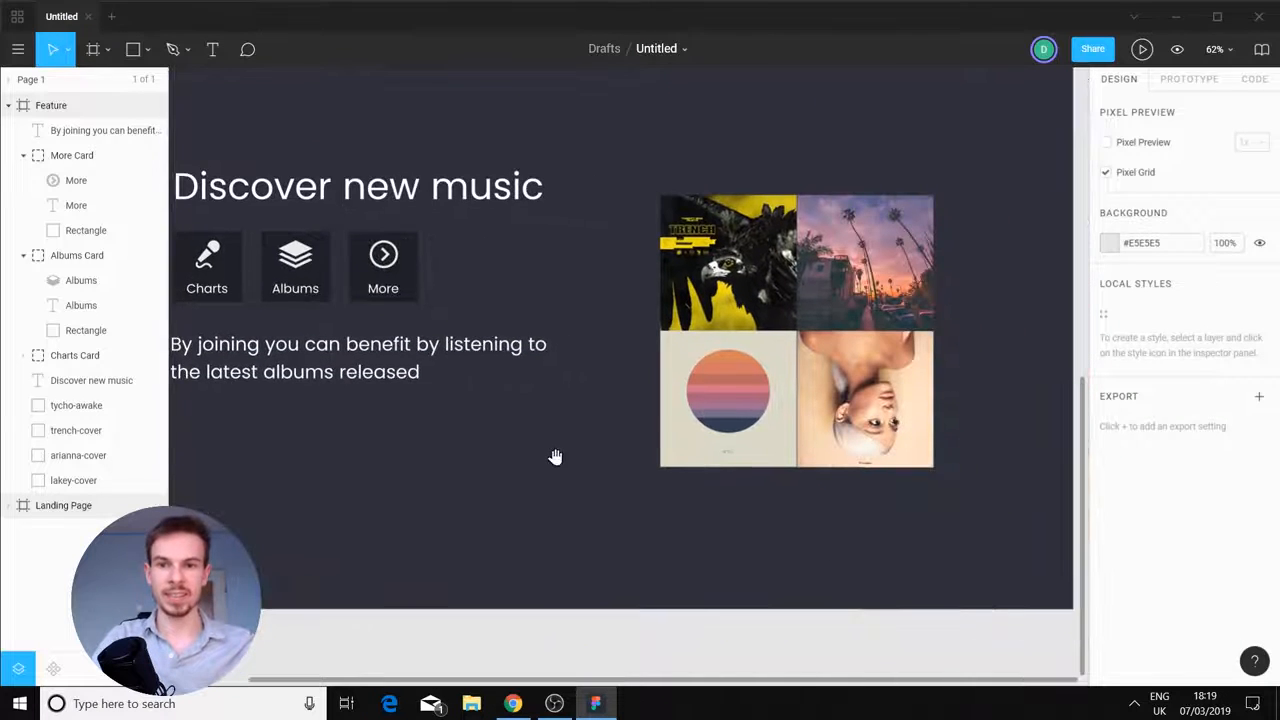
{"action": "scroll", "coordinate": [740, 419], "scroll_direction": "down", "scroll_amount": 2}
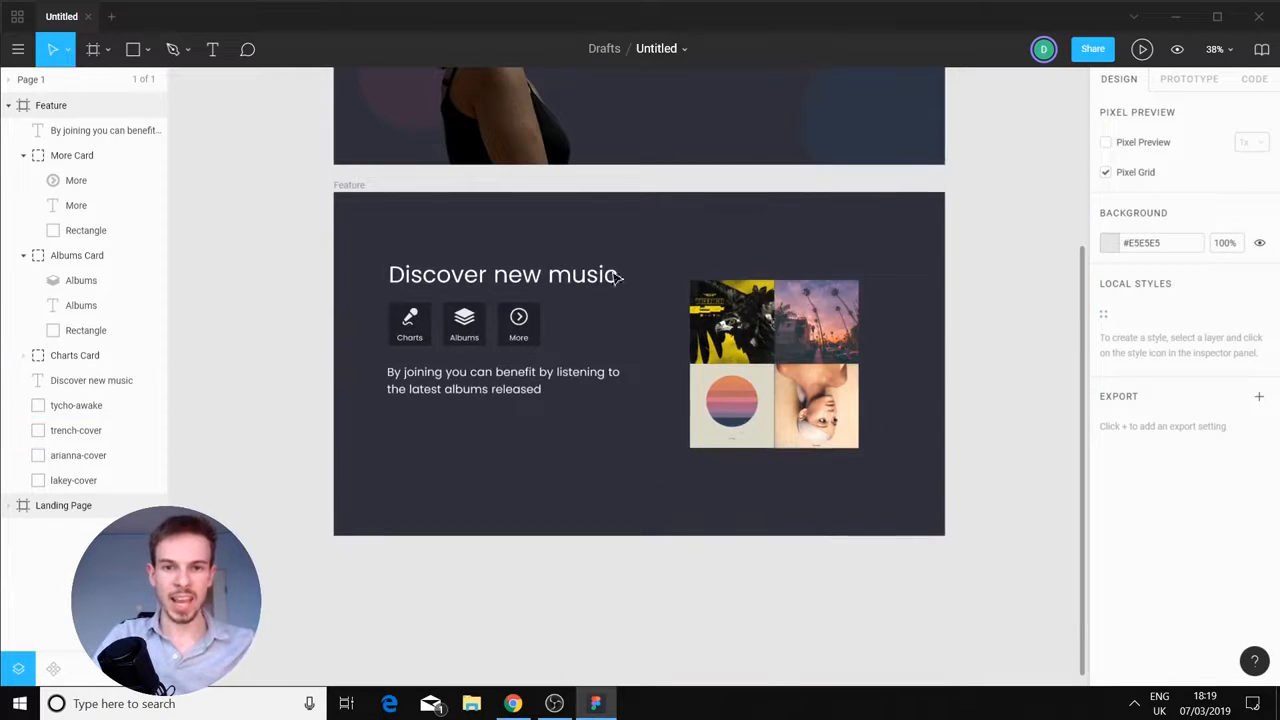
{"action": "left_click_drag", "start_coordinate": [617, 253], "coordinate": [430, 419]}
{"action": "left_click_drag", "start_coordinate": [489, 339], "coordinate": [494, 363]}
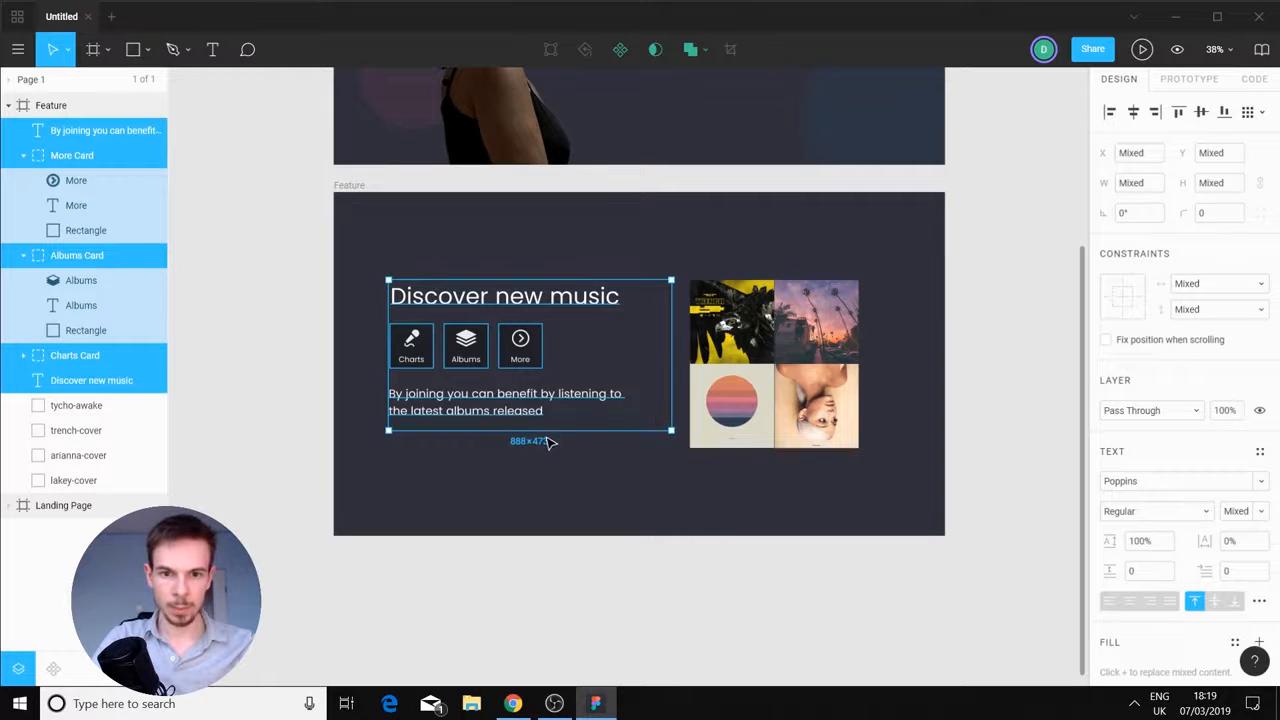
{"action": "left_click_drag", "start_coordinate": [540, 433], "coordinate": [540, 445]}
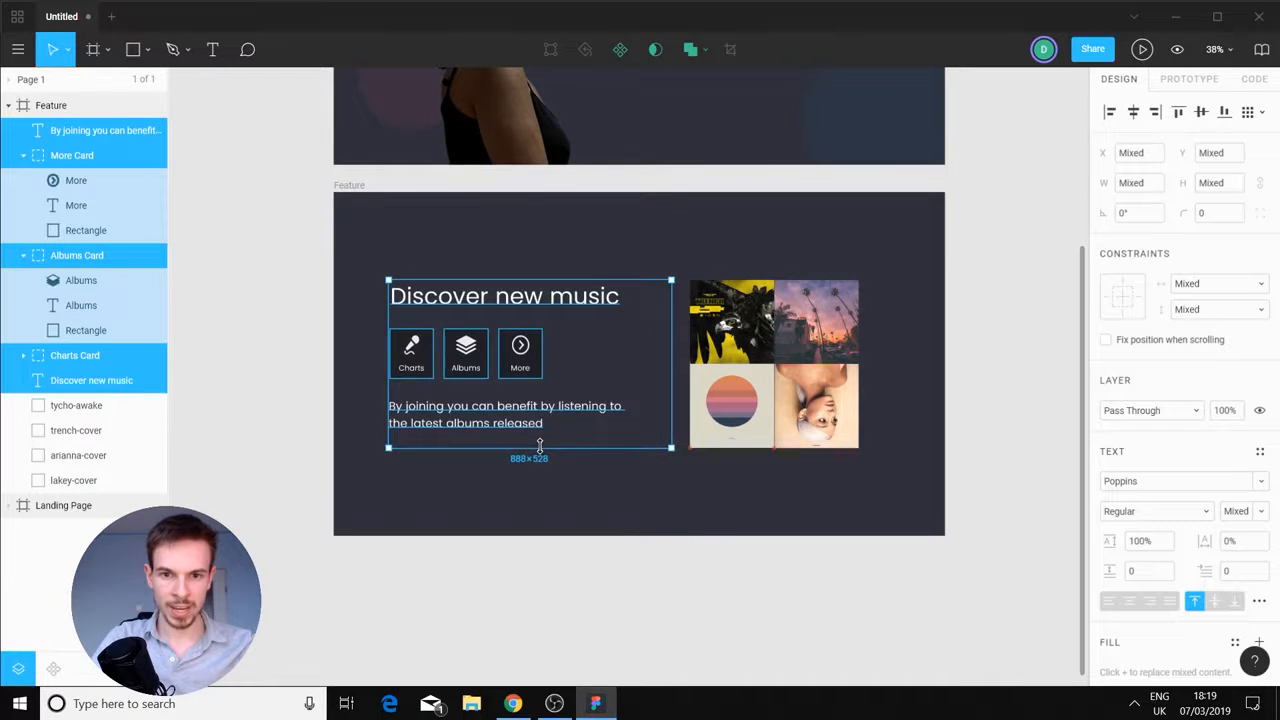
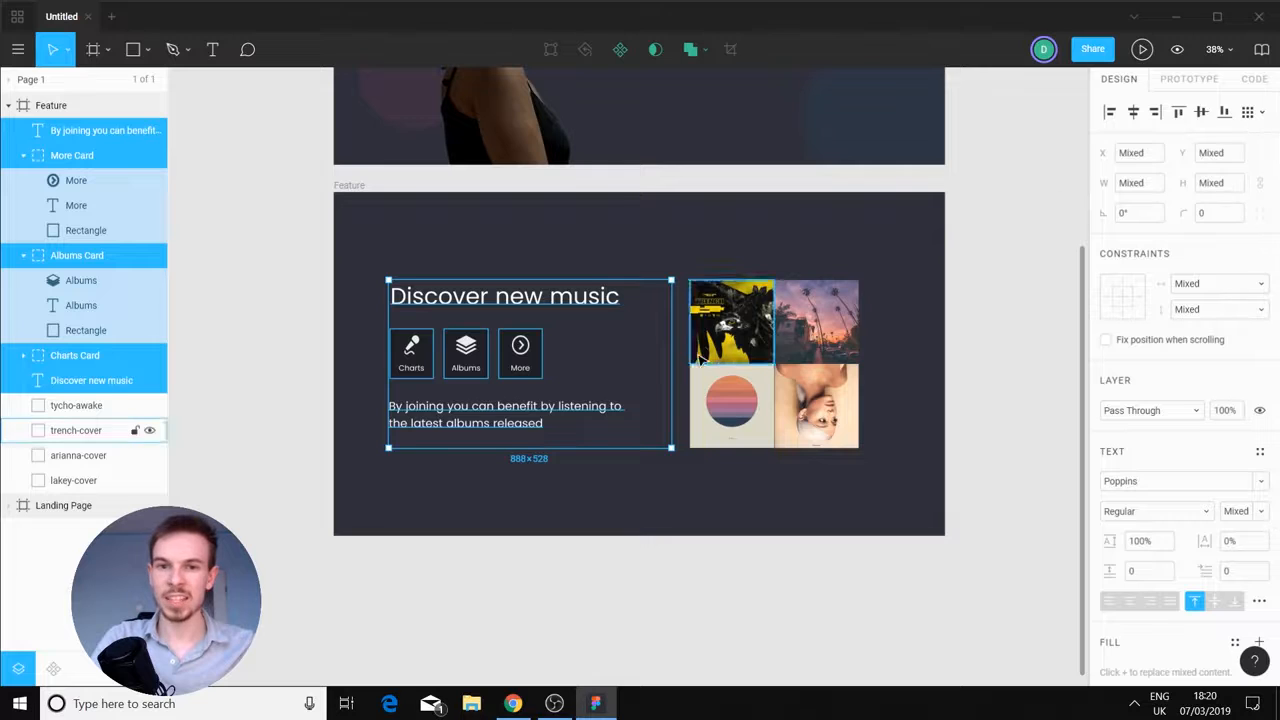
Try to distribute the vertical spacing of the heading, the three separate icon cards and the paragraph
{"action": "left_click", "coordinate": [1250, 112]}
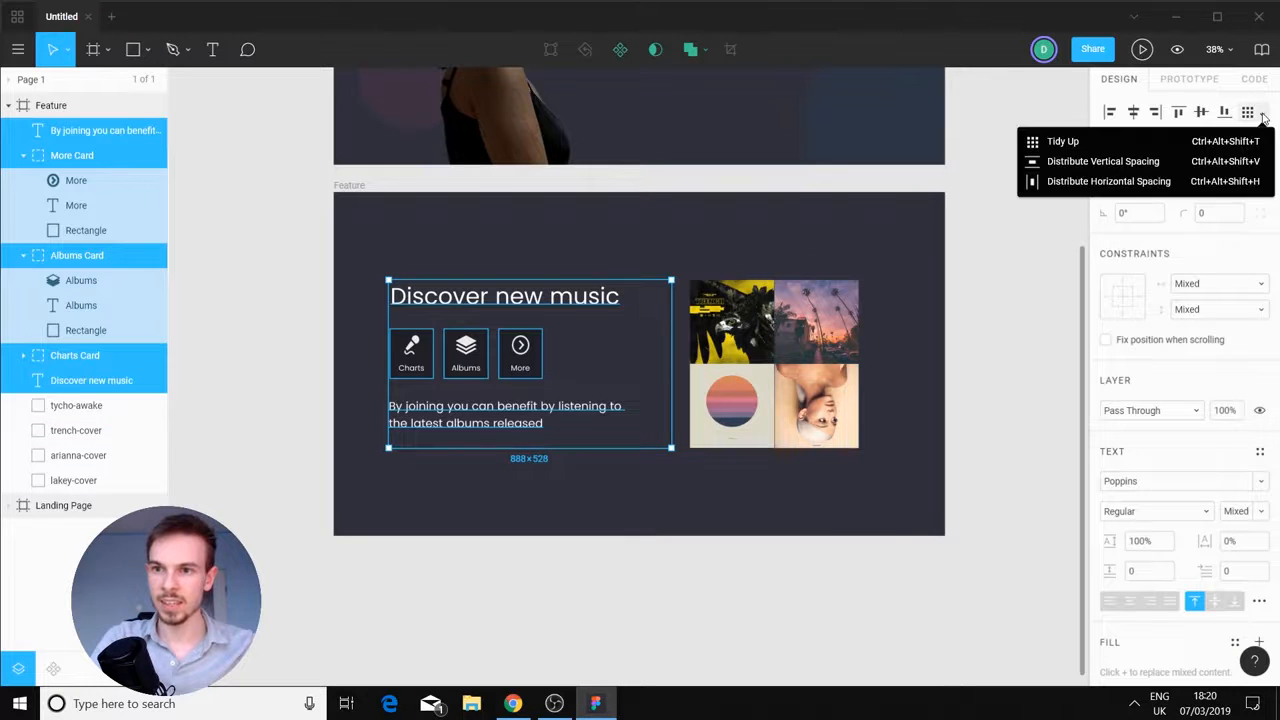
{"action": "left_click", "coordinate": [1116, 166]}
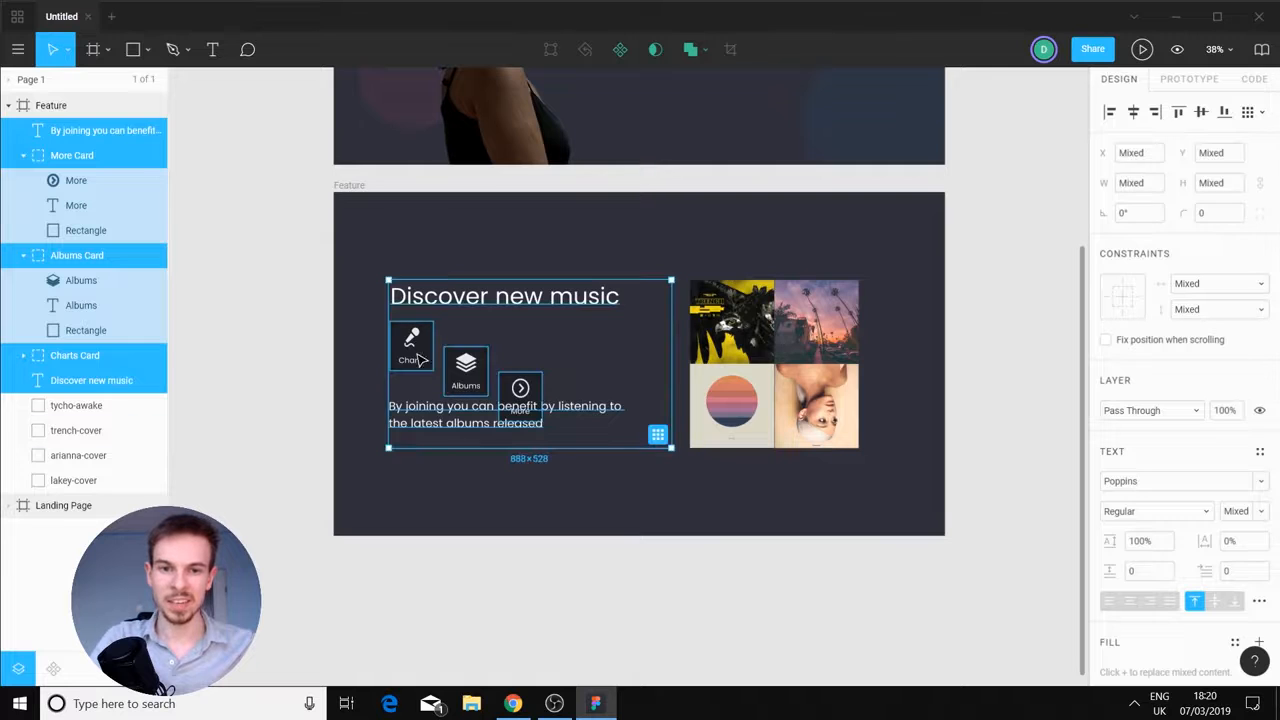
{"action": "left_click", "coordinate": [565, 545]}
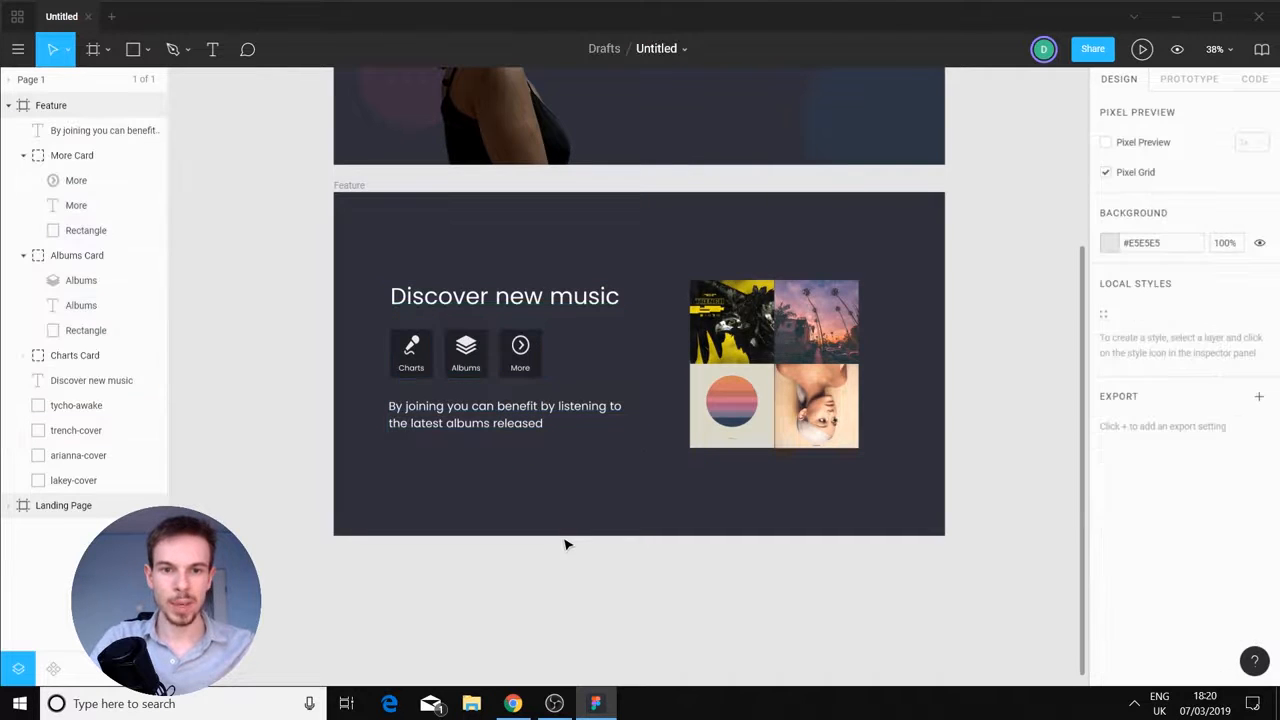
Group the Charts, Albums and More cards together
{"action": "left_click", "coordinate": [62, 358]}
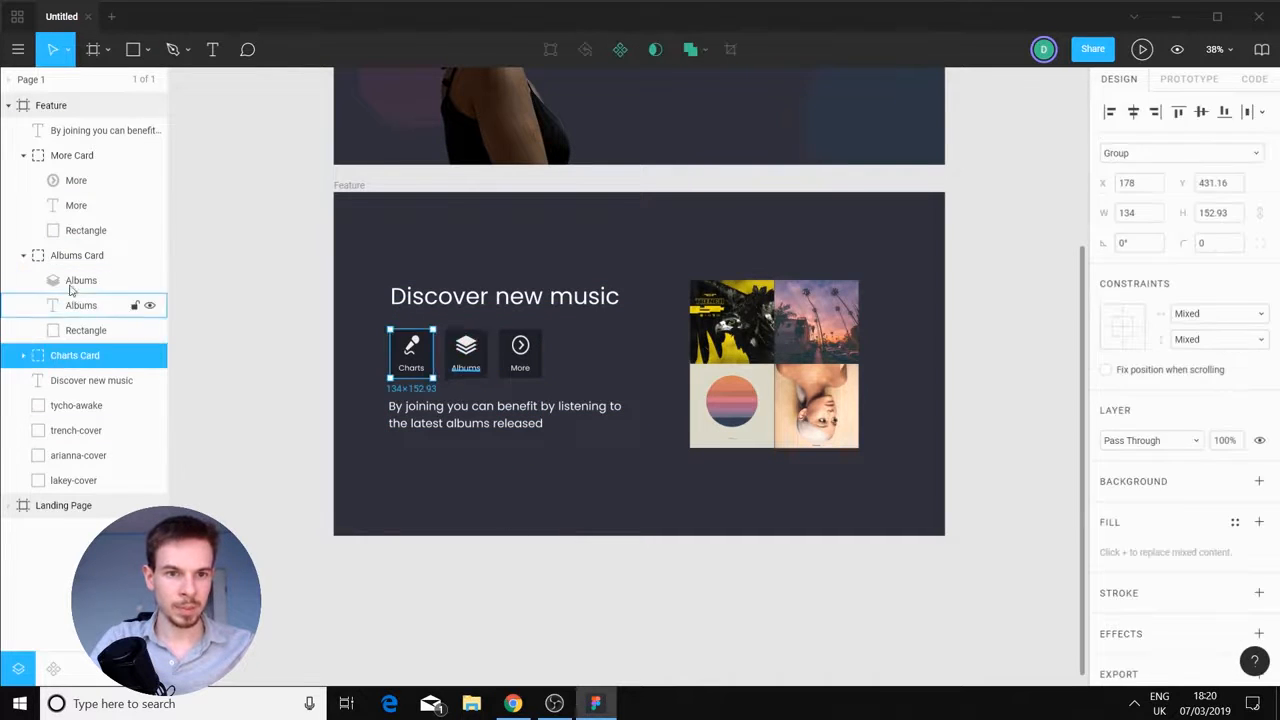
{"action": "left_click", "coordinate": [77, 259], "text": "shift"}
{"action": "left_click", "coordinate": [78, 158], "text": "shift"}
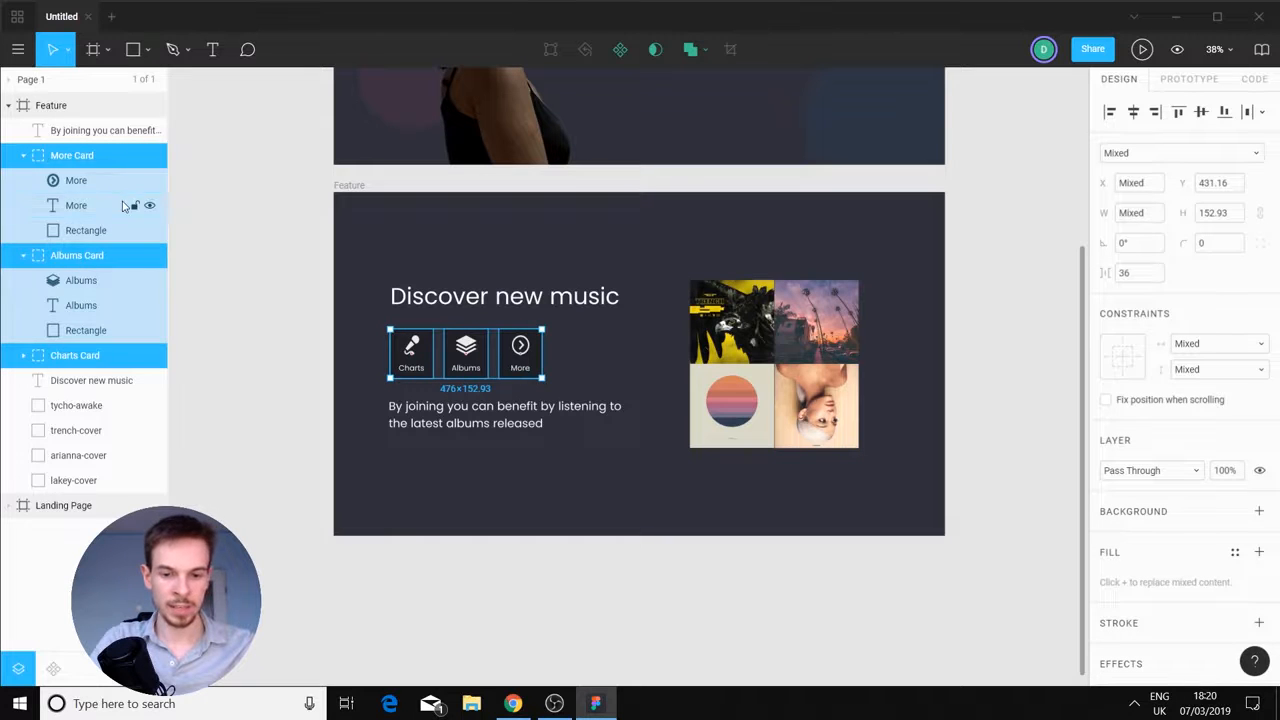
{"action": "key", "text": "ctrl+g"}
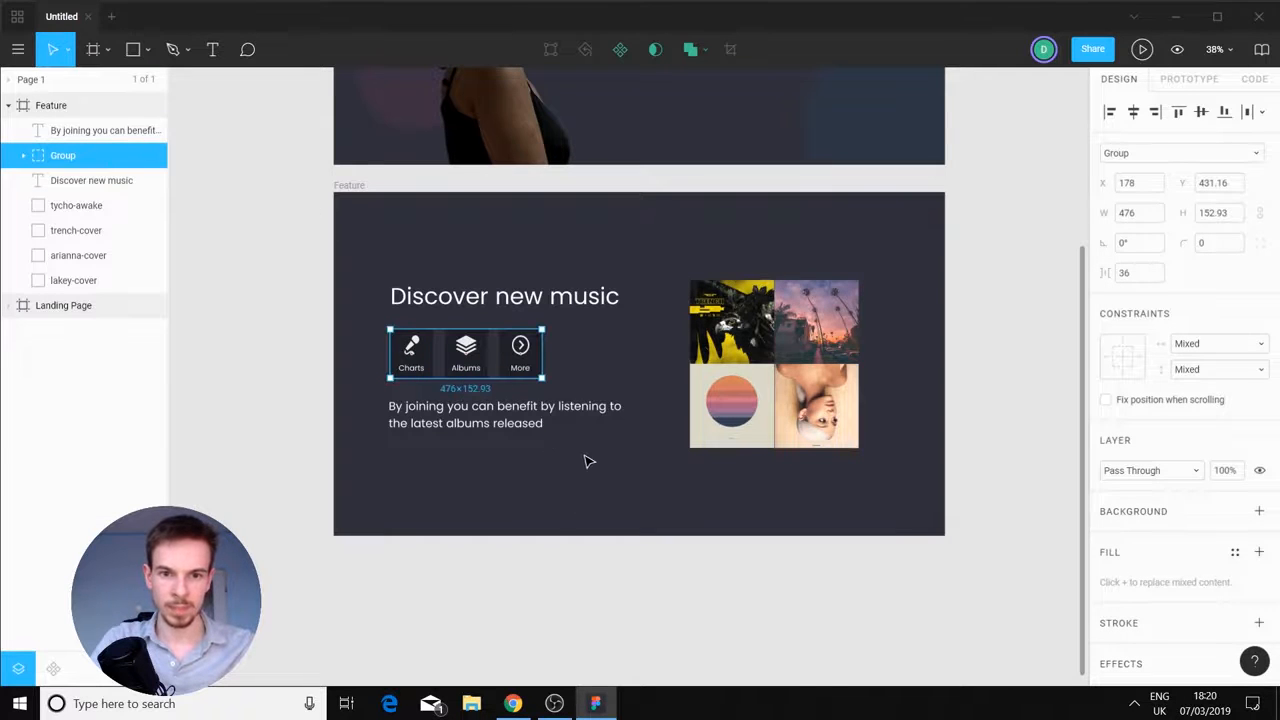
Distribute the vertical spacing between the heading, the card group and the paragraph
{"action": "left_click", "coordinate": [592, 453]}
{"action": "left_click_drag", "start_coordinate": [592, 453], "coordinate": [460, 275]}
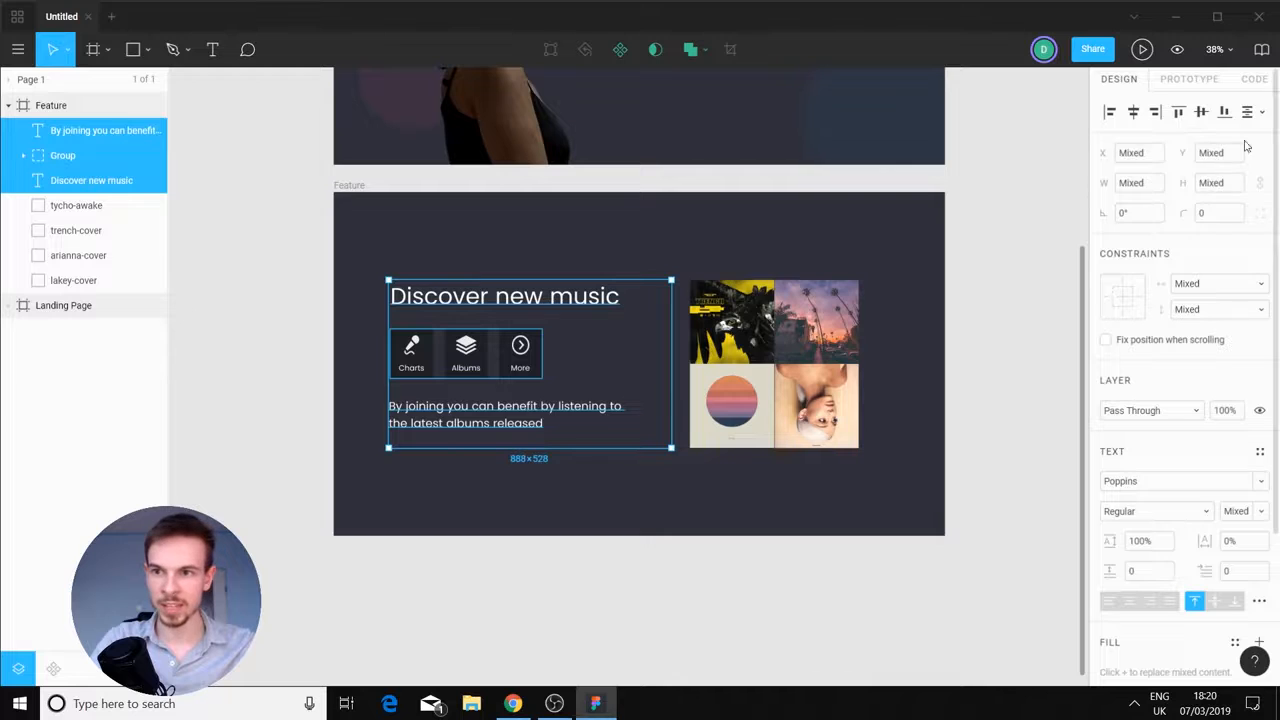
{"action": "left_click", "coordinate": [1261, 112]}
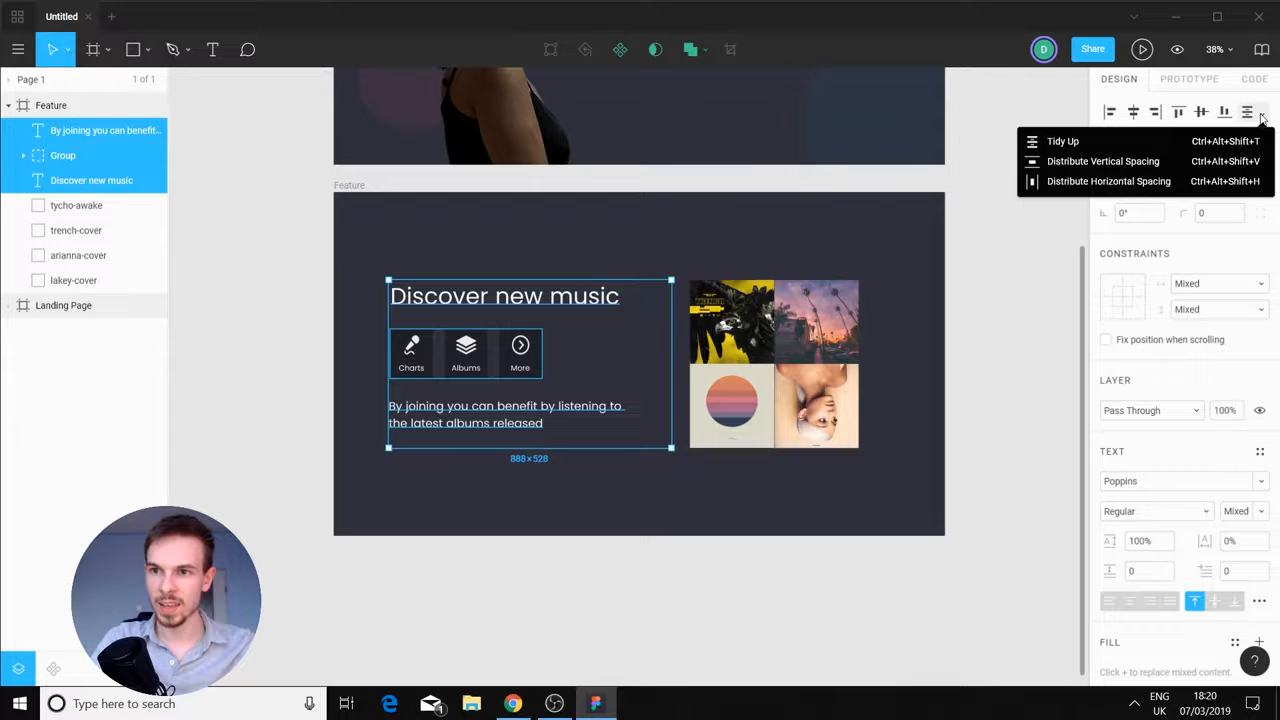
{"action": "left_click", "coordinate": [1161, 163]}
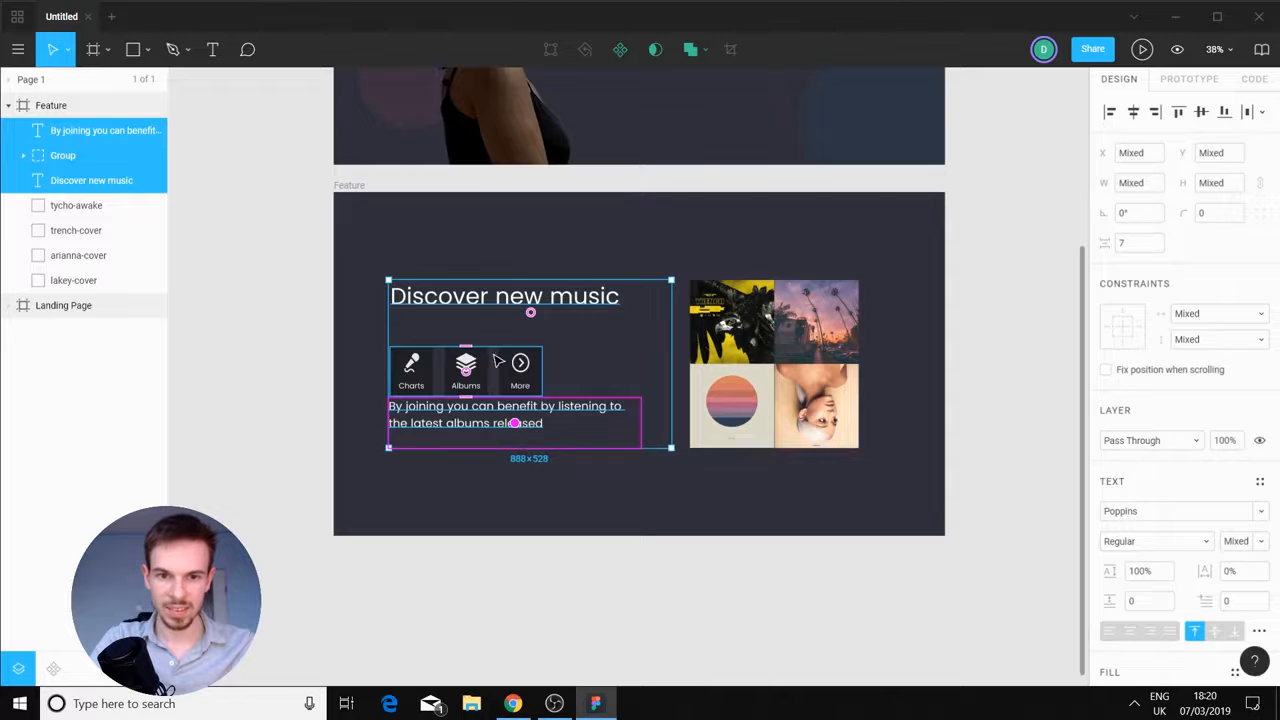
Fit the "Discover new music" text box to its text with auto-resize Width and return its resizing to Fixed
{"action": "left_click", "coordinate": [490, 303]}
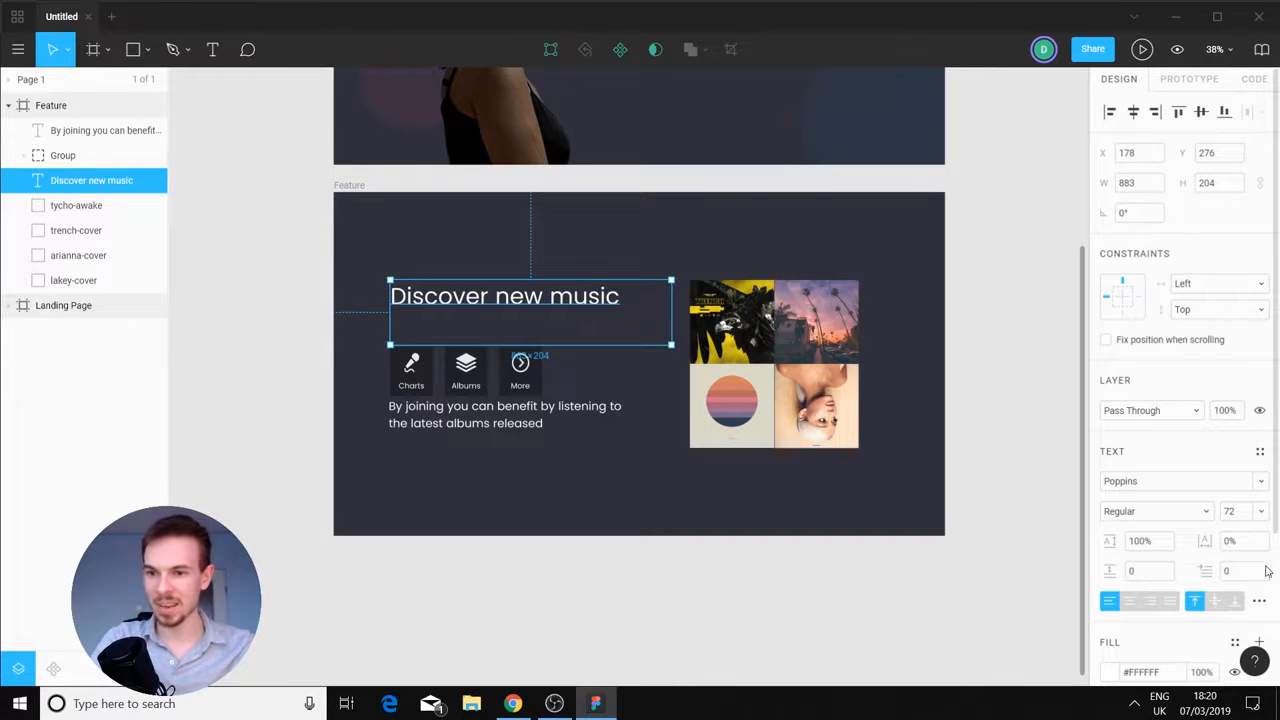
{"action": "left_click", "coordinate": [1259, 600]}
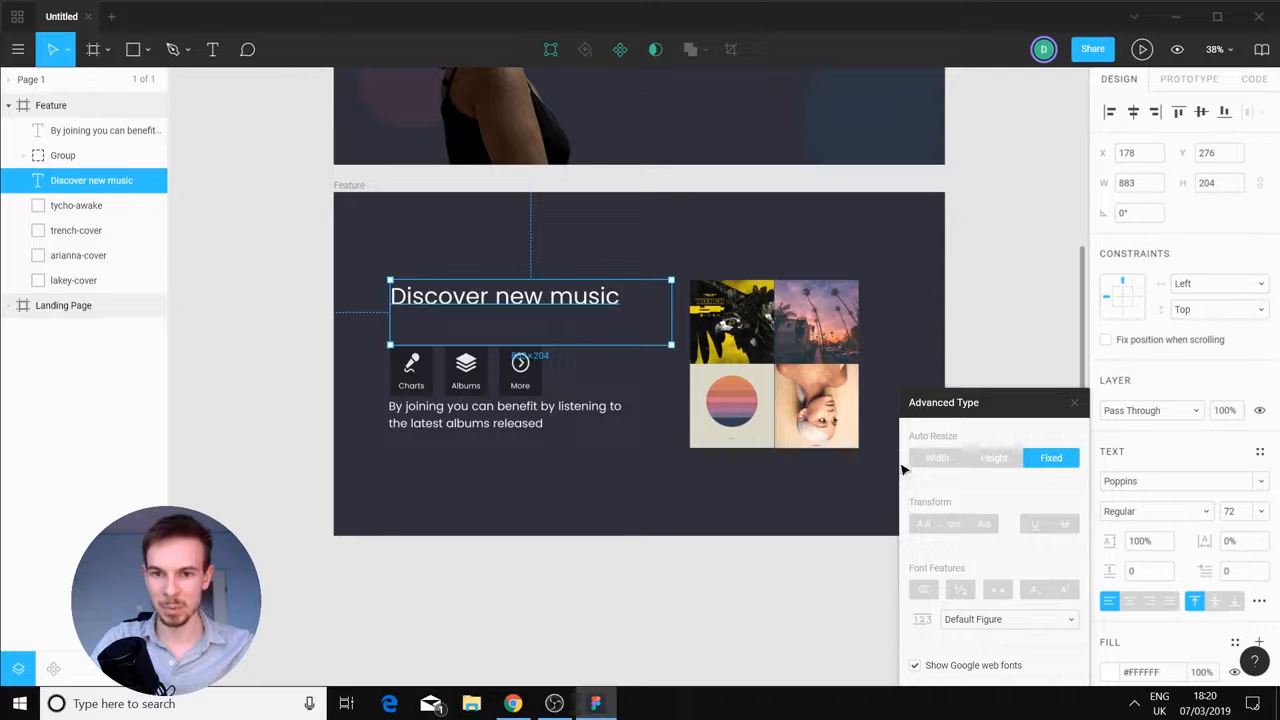
{"action": "left_click", "coordinate": [937, 459]}
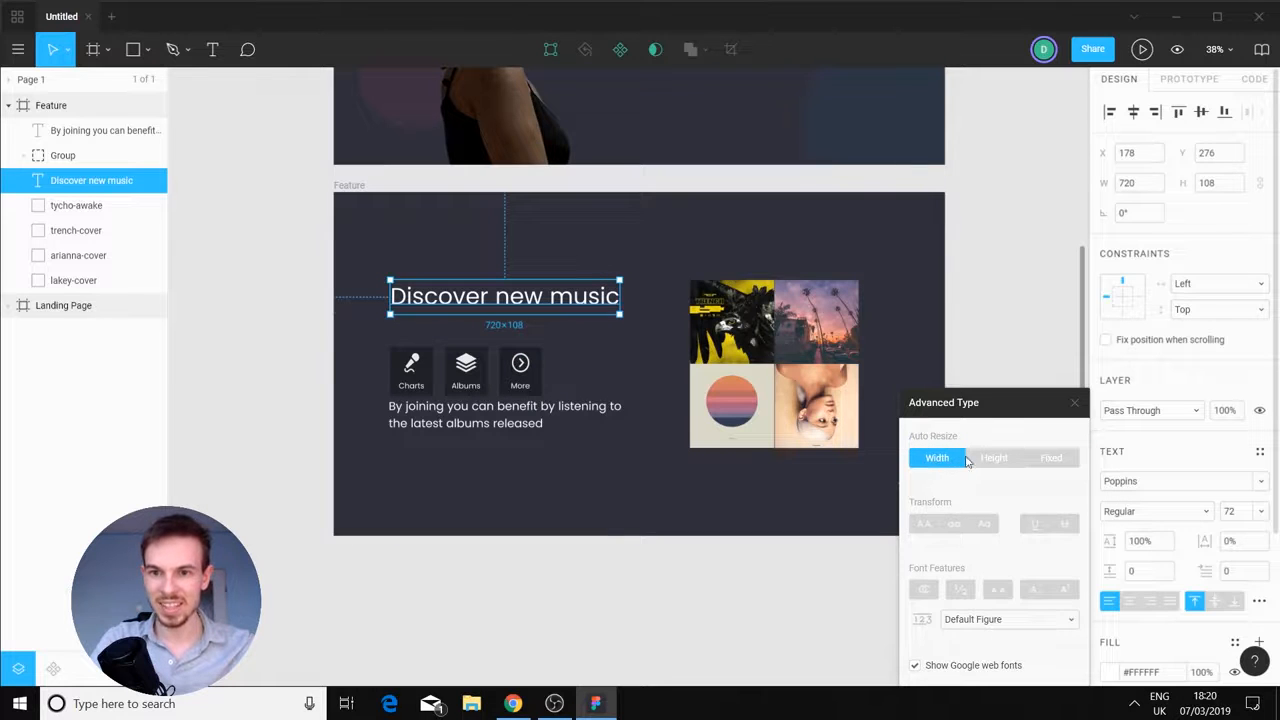
{"action": "left_click", "coordinate": [1051, 458]}
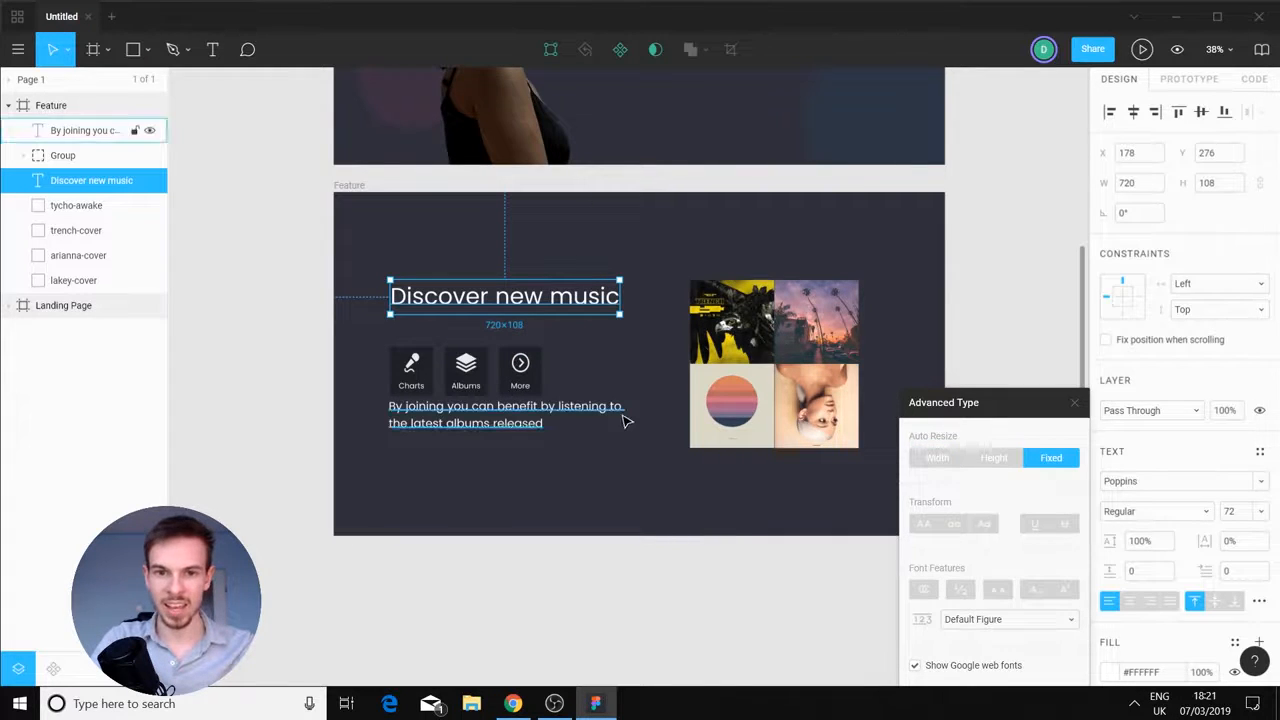
{"action": "left_click", "coordinate": [600, 340]}
Try auto-resize Width on the paragraph's text box and undo it
{"action": "left_click", "coordinate": [526, 376]}
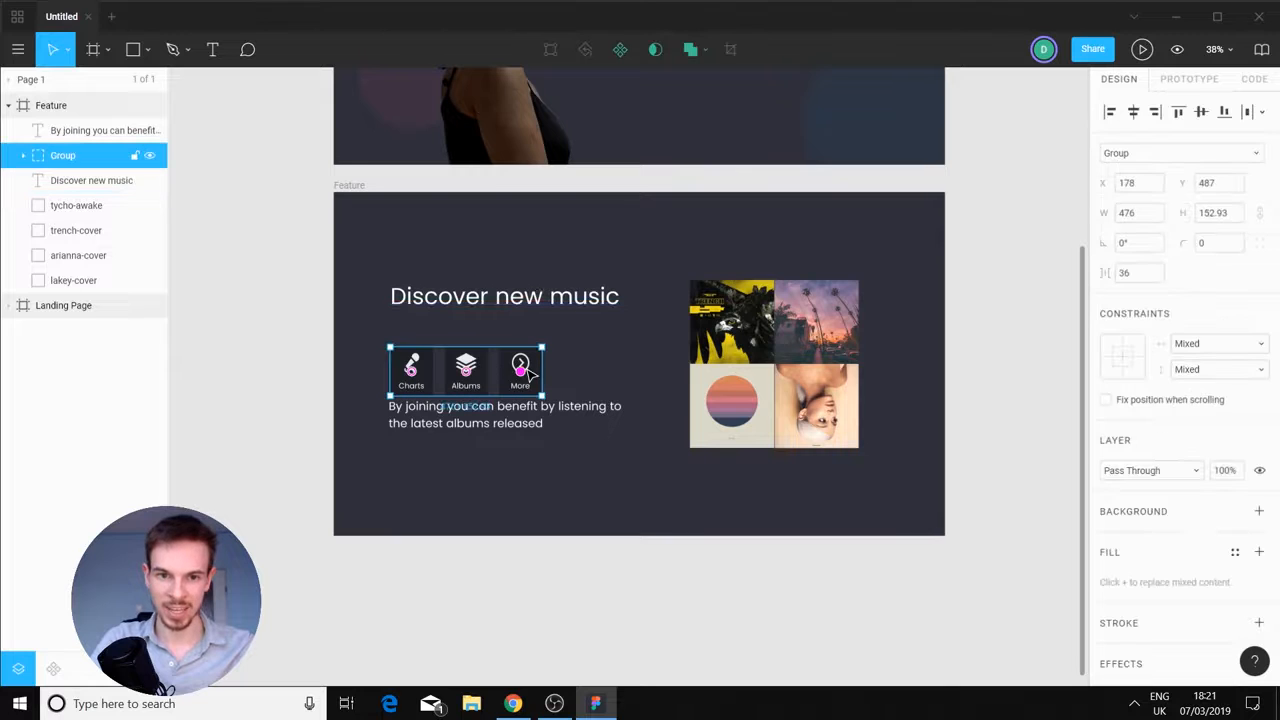
{"action": "left_click", "coordinate": [537, 422]}
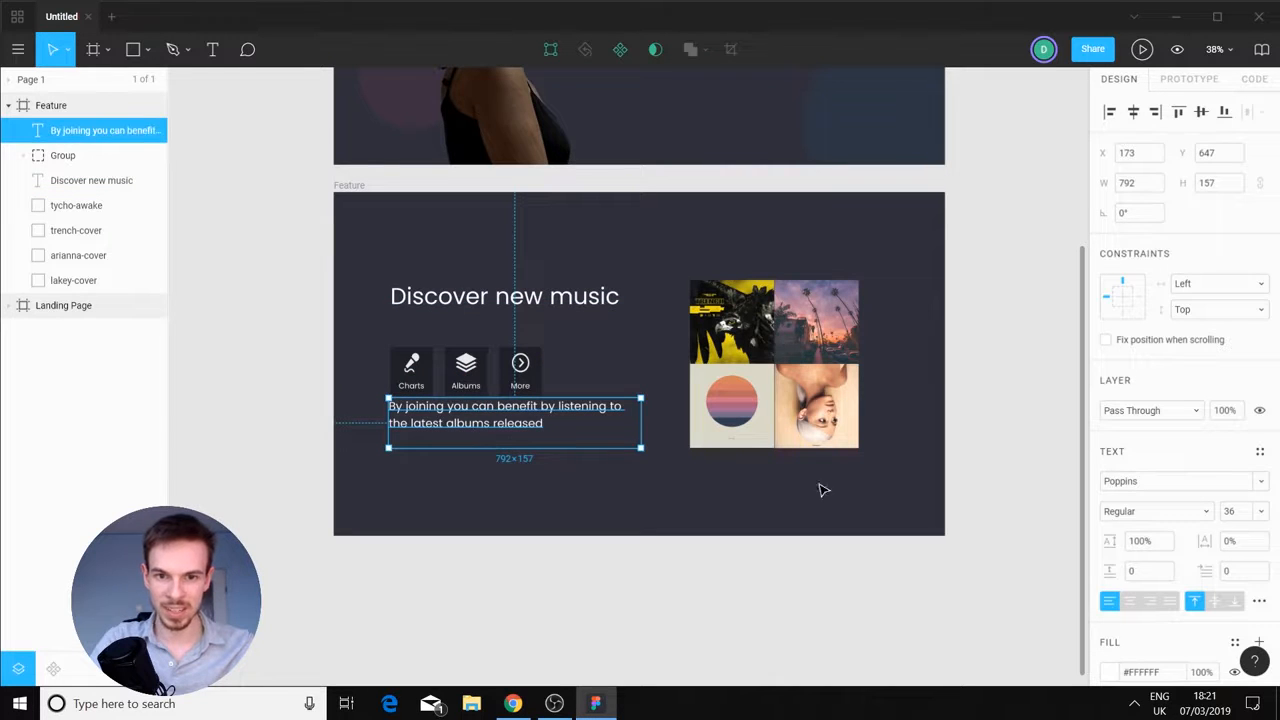
{"action": "left_click", "coordinate": [1259, 600]}
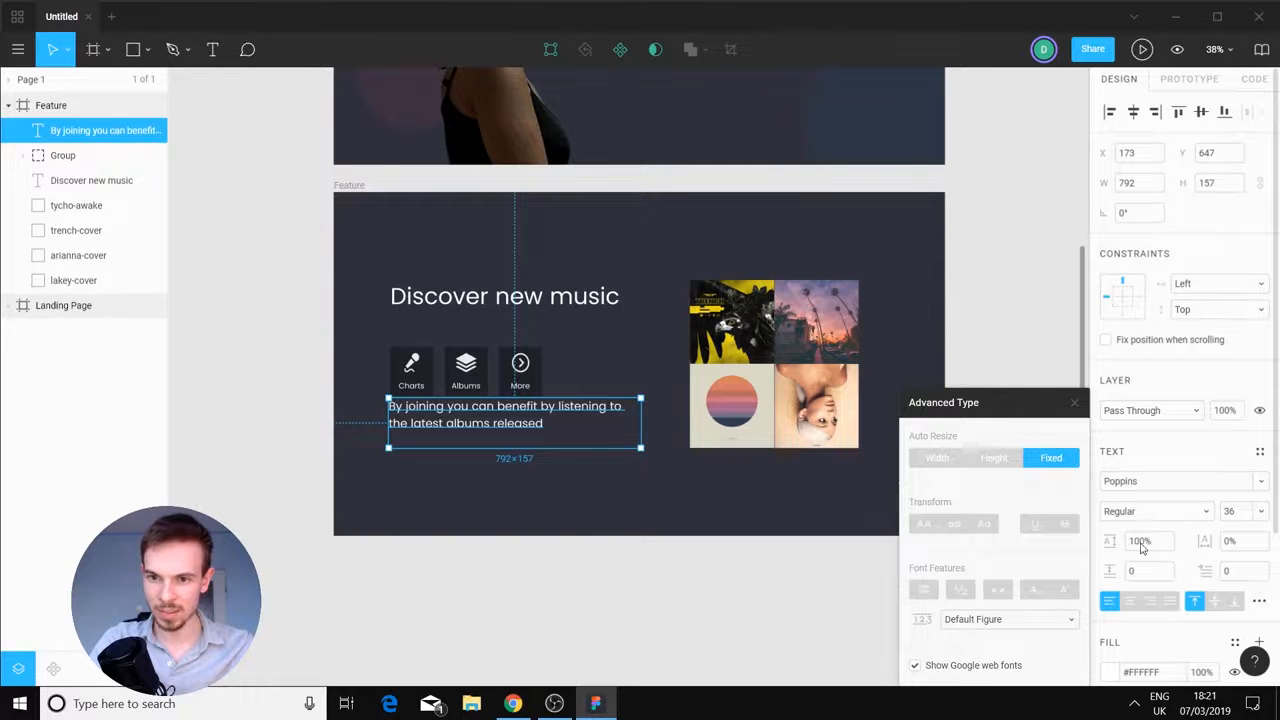
{"action": "left_click", "coordinate": [951, 462]}
{"action": "key", "text": "ctrl+z"}
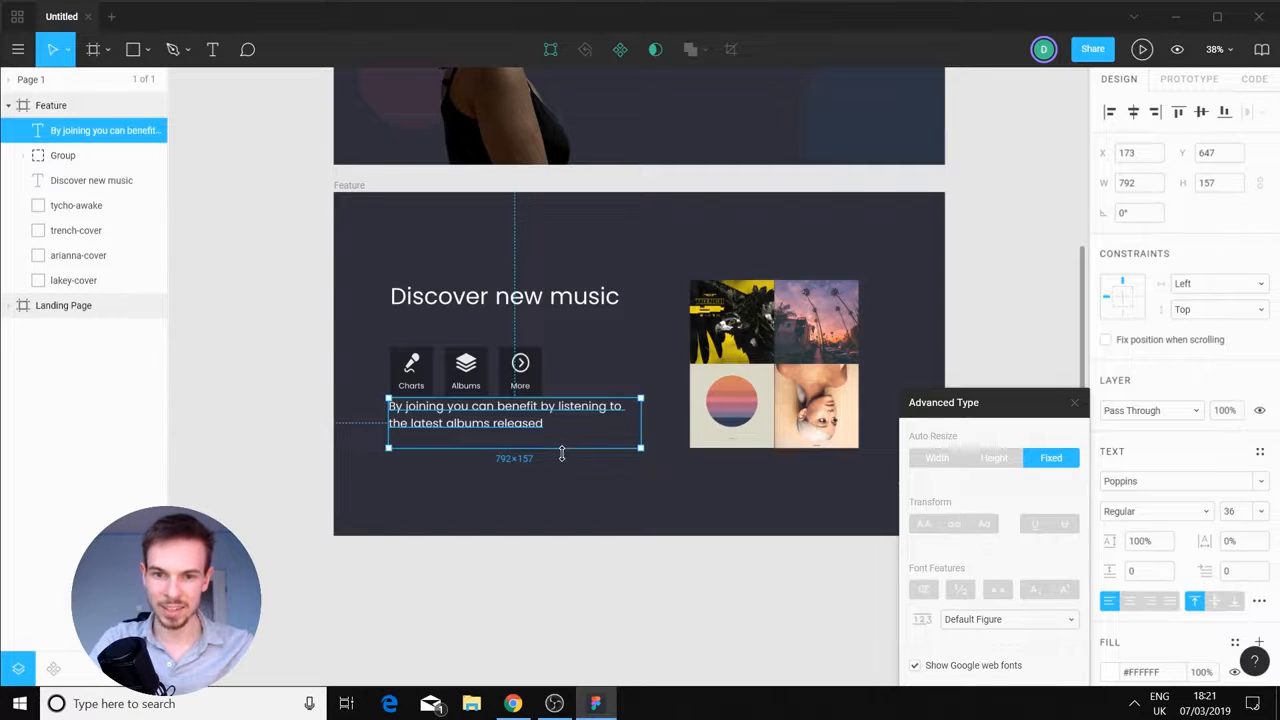
Shorten the paragraph's text box to fit its two lines, and stretch the heading, card group and paragraph to 792 × 528
{"action": "left_click_drag", "start_coordinate": [561, 454], "coordinate": [563, 430]}
{"action": "left_click", "coordinate": [565, 465]}
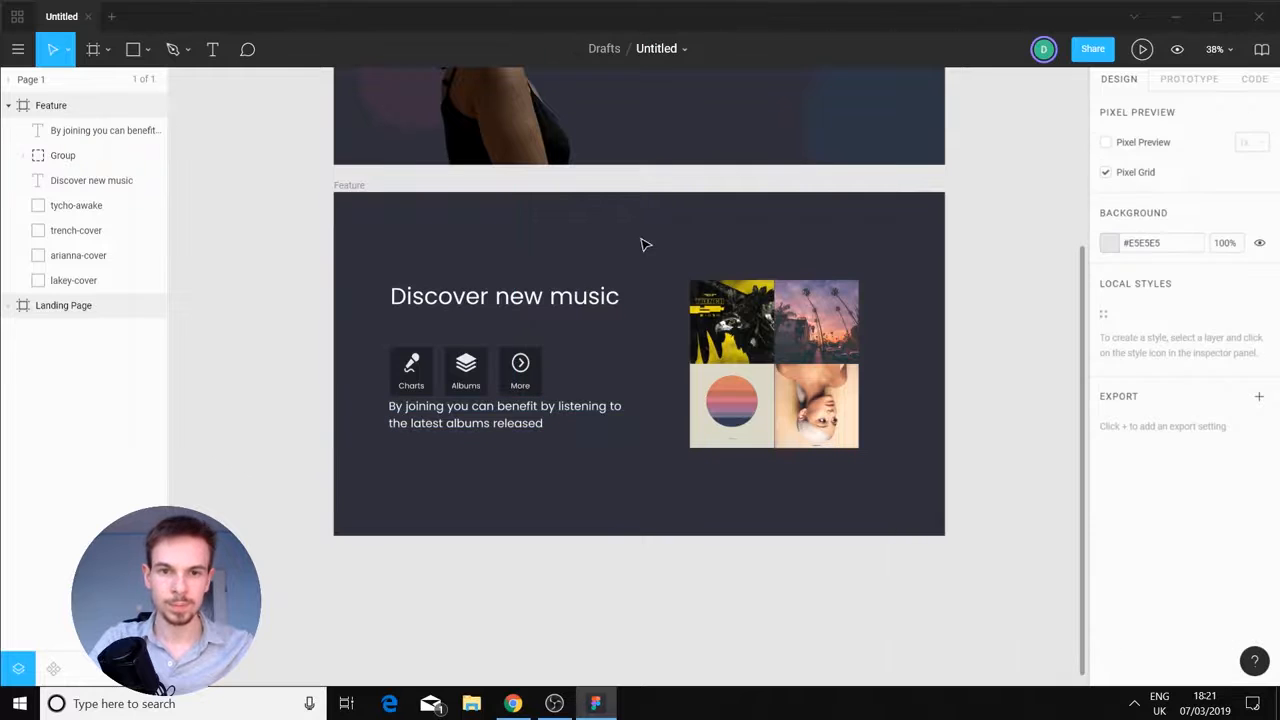
{"action": "left_click_drag", "start_coordinate": [655, 272], "coordinate": [470, 482]}
{"action": "left_click_drag", "start_coordinate": [552, 432], "coordinate": [553, 445]}
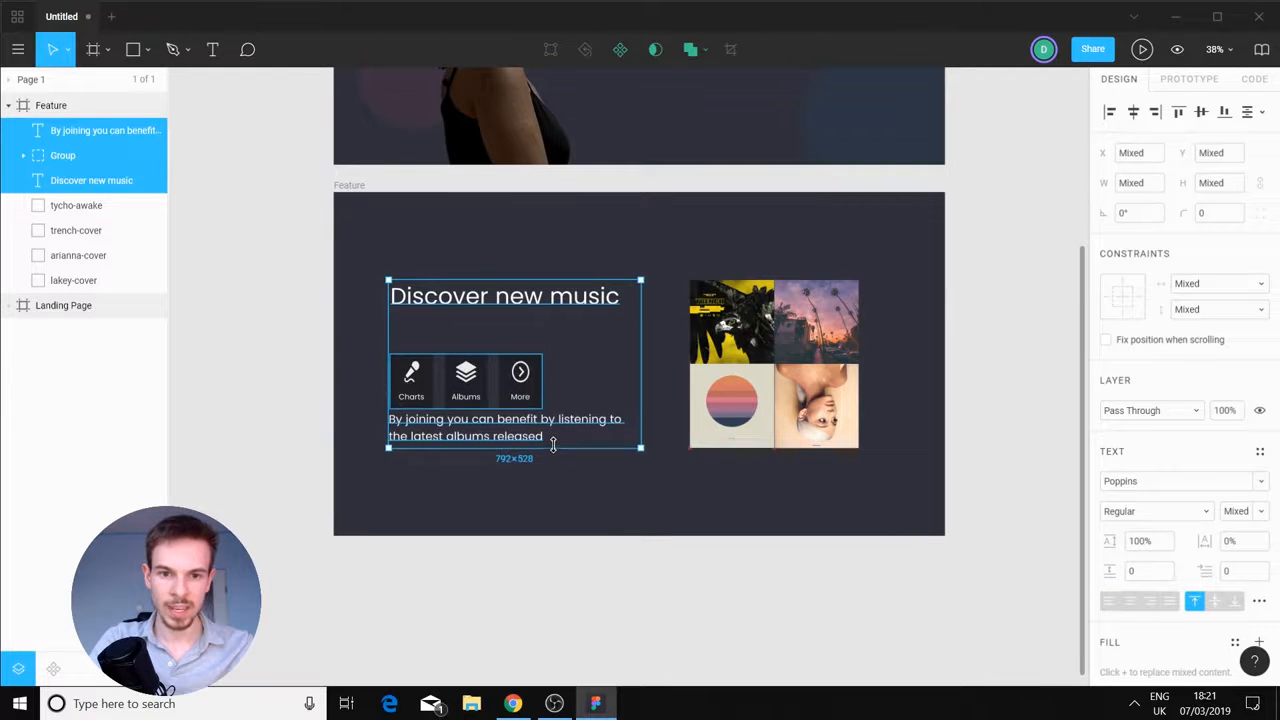
Distribute the vertical spacing evenly across the resized heading, card group and paragraph, and deselect them
{"action": "left_click", "coordinate": [1261, 112]}
{"action": "left_click", "coordinate": [1141, 162]}
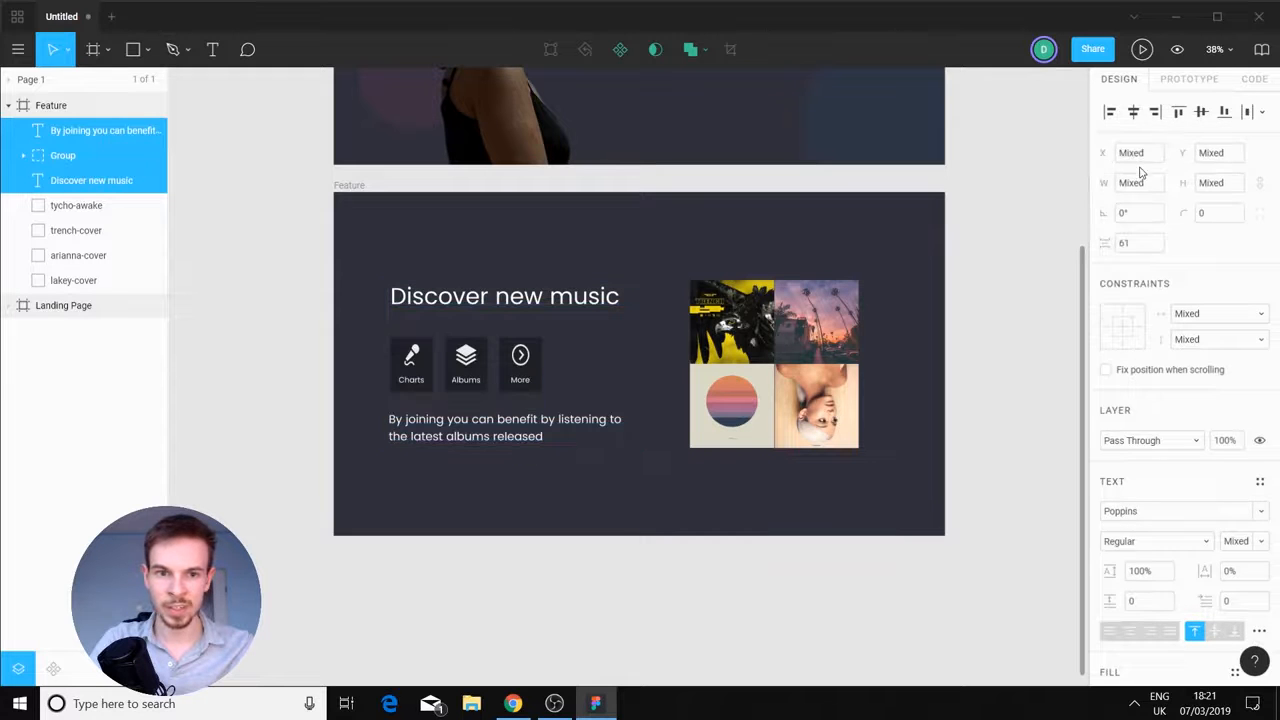
{"action": "left_click", "coordinate": [780, 506]}
{"action": "key", "text": "shift+0"}
{"action": "scroll", "coordinate": [780, 504], "scroll_direction": "down", "scroll_amount": 1}
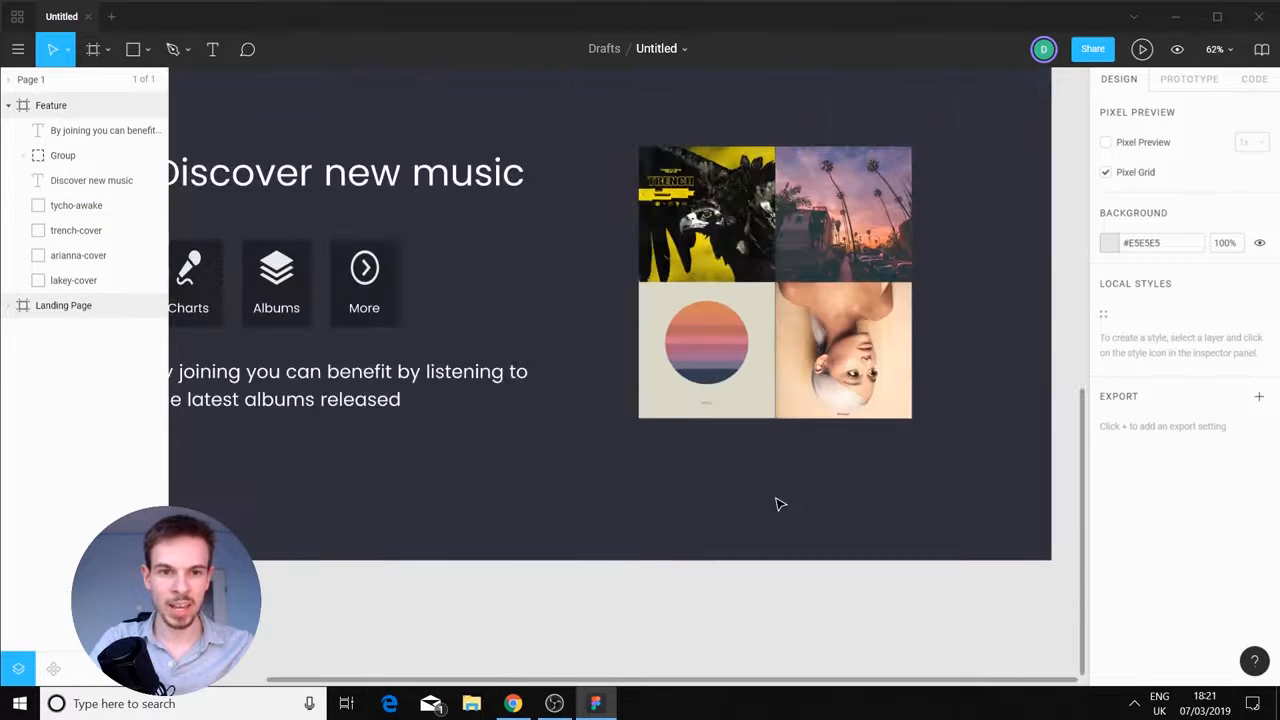
{"action": "left_click_drag", "start_coordinate": [543, 387], "coordinate": [704, 451]}
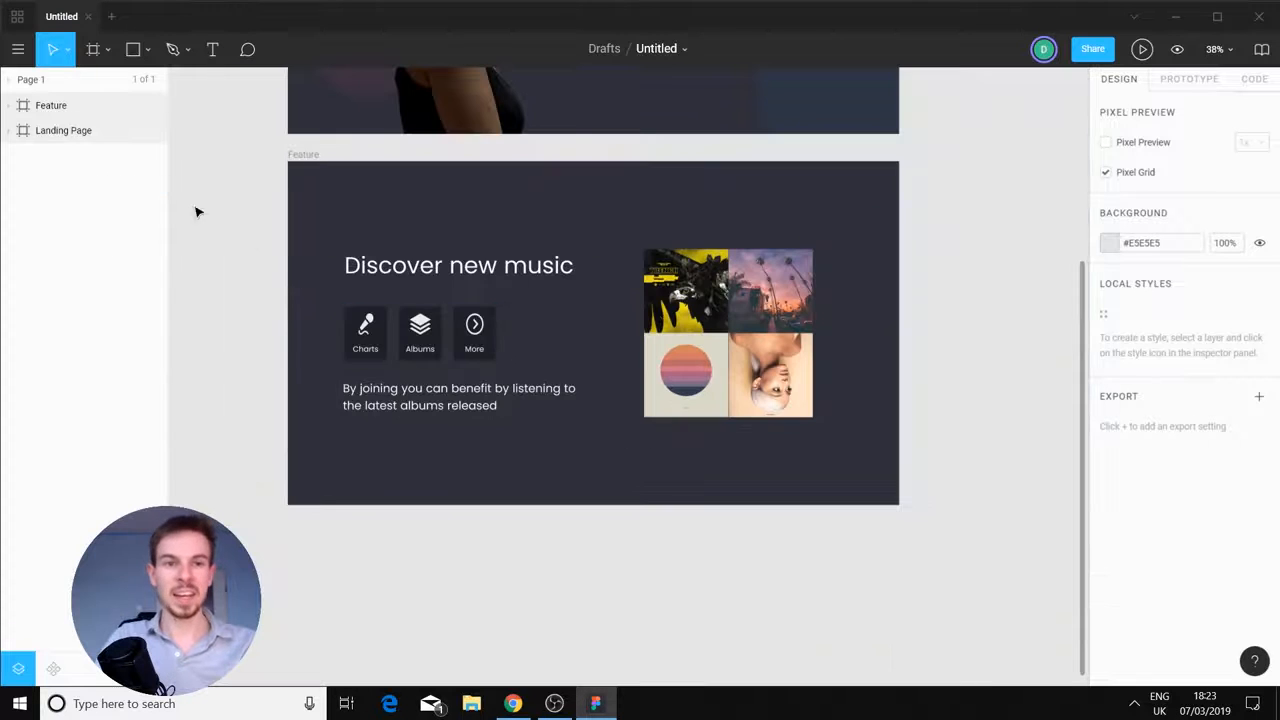
Add a layout grid to the Feature frame and set it to 12 columns
{"action": "left_click", "coordinate": [78, 130]}
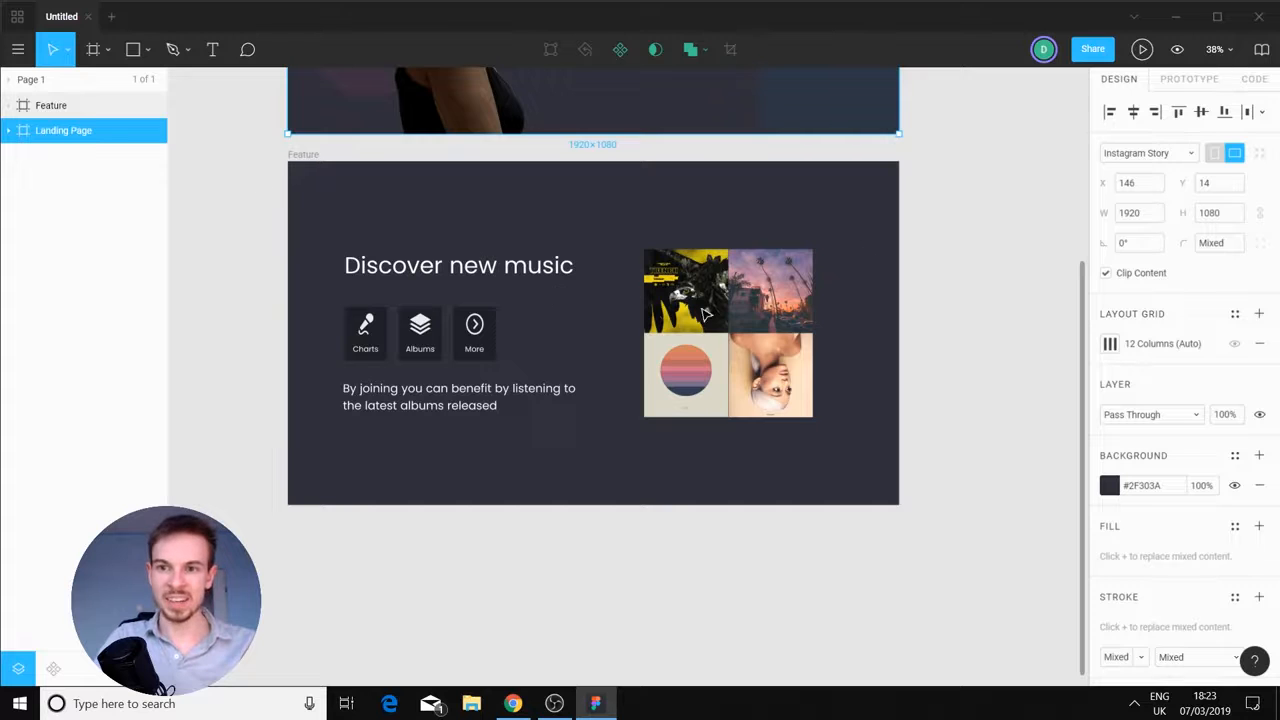
{"action": "left_click", "coordinate": [62, 108]}
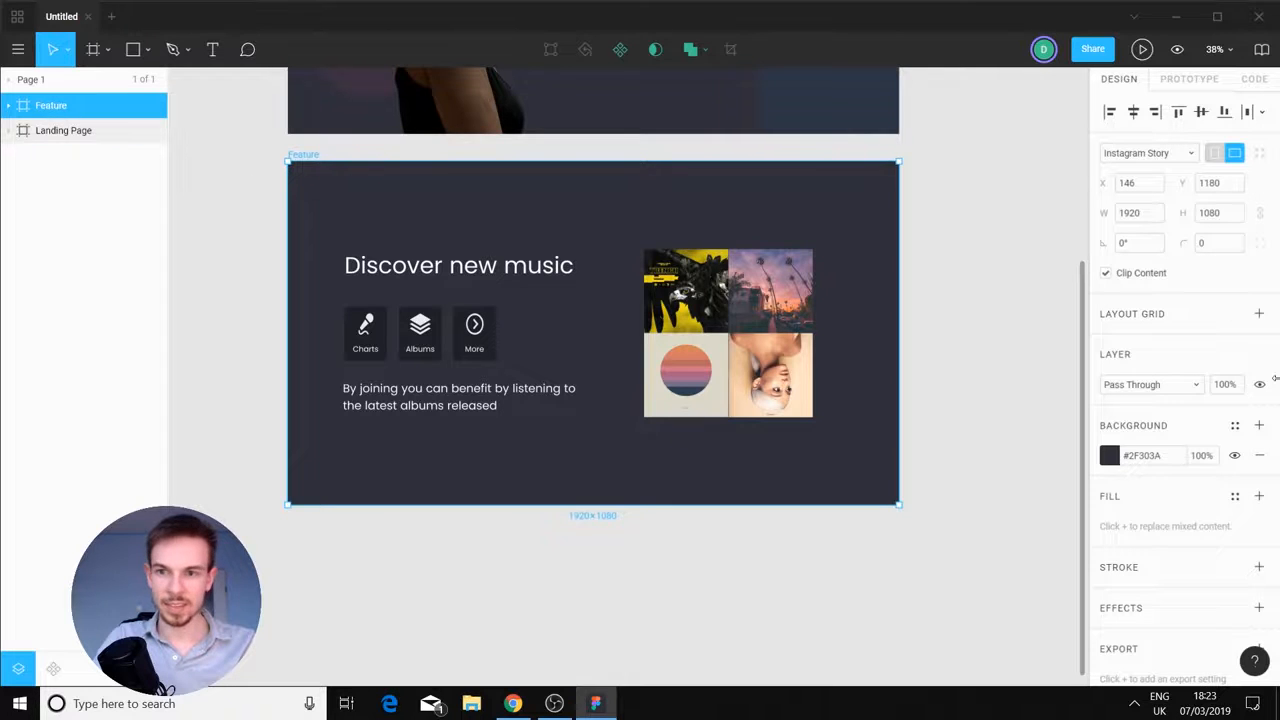
{"action": "left_click", "coordinate": [1235, 314]}
{"action": "left_click", "coordinate": [1258, 314]}
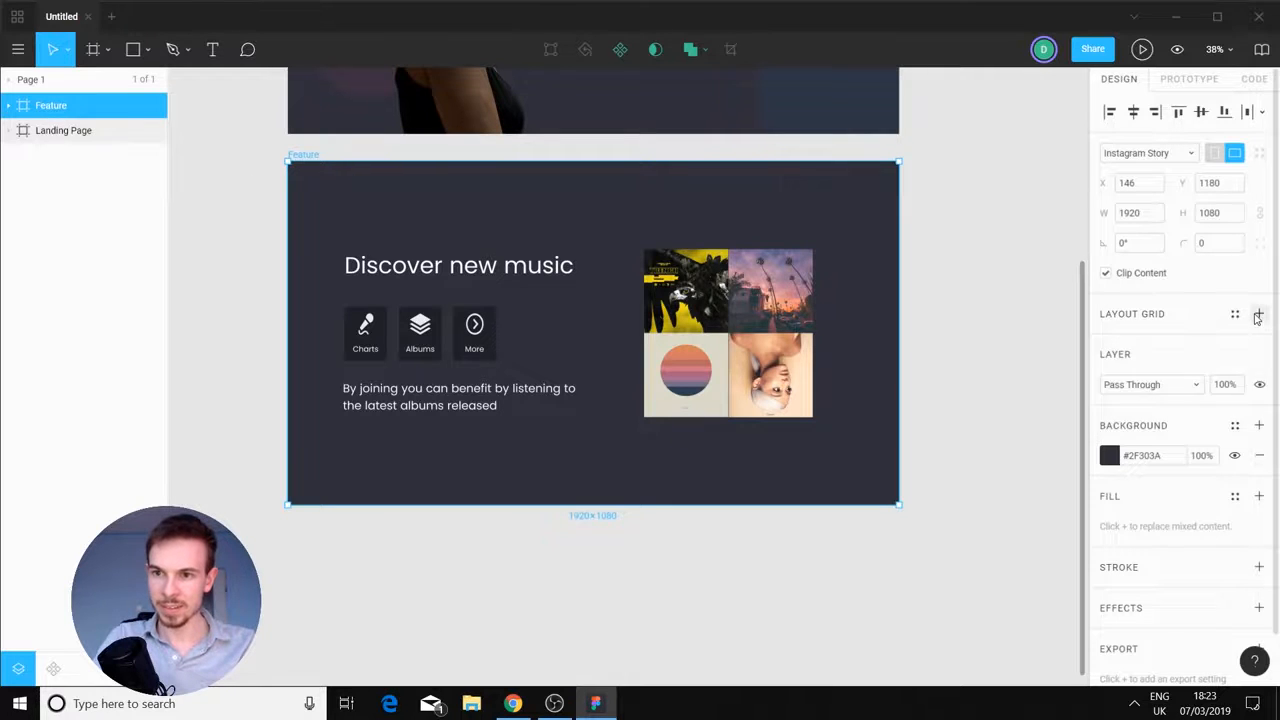
{"action": "left_click", "coordinate": [1153, 348]}
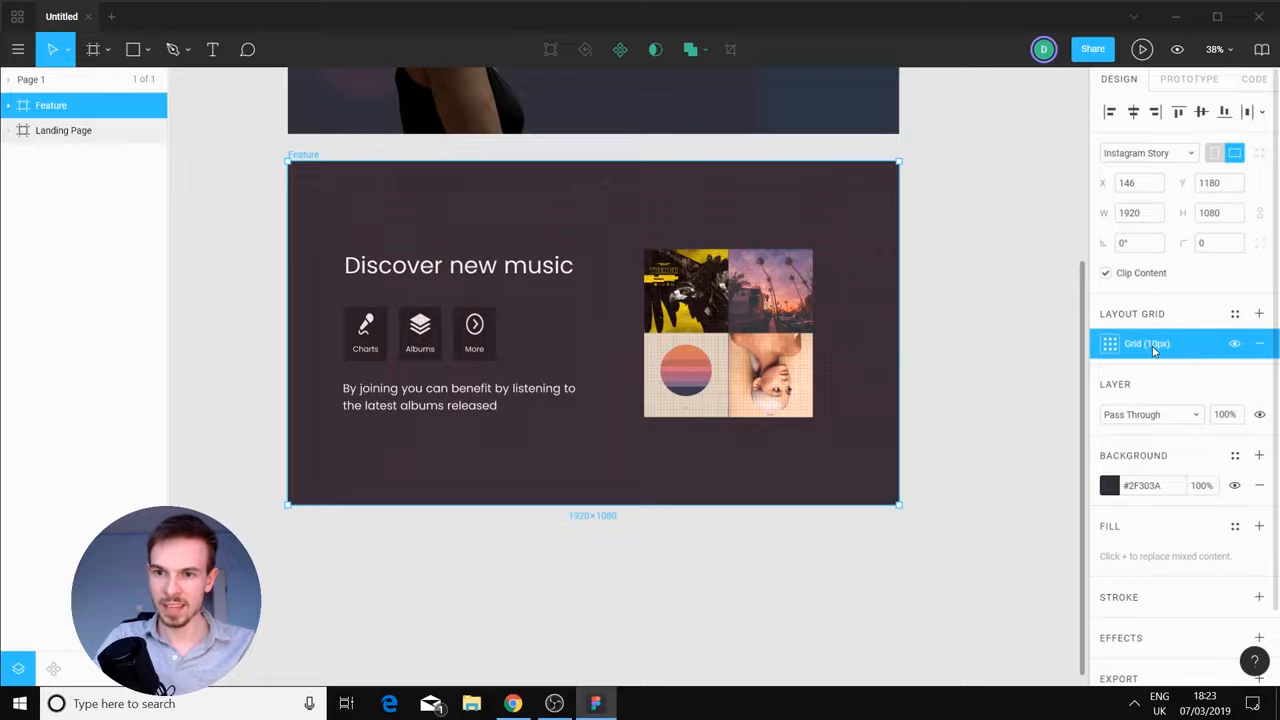
{"action": "left_click", "coordinate": [1110, 344]}
{"action": "left_click", "coordinate": [1015, 386]}
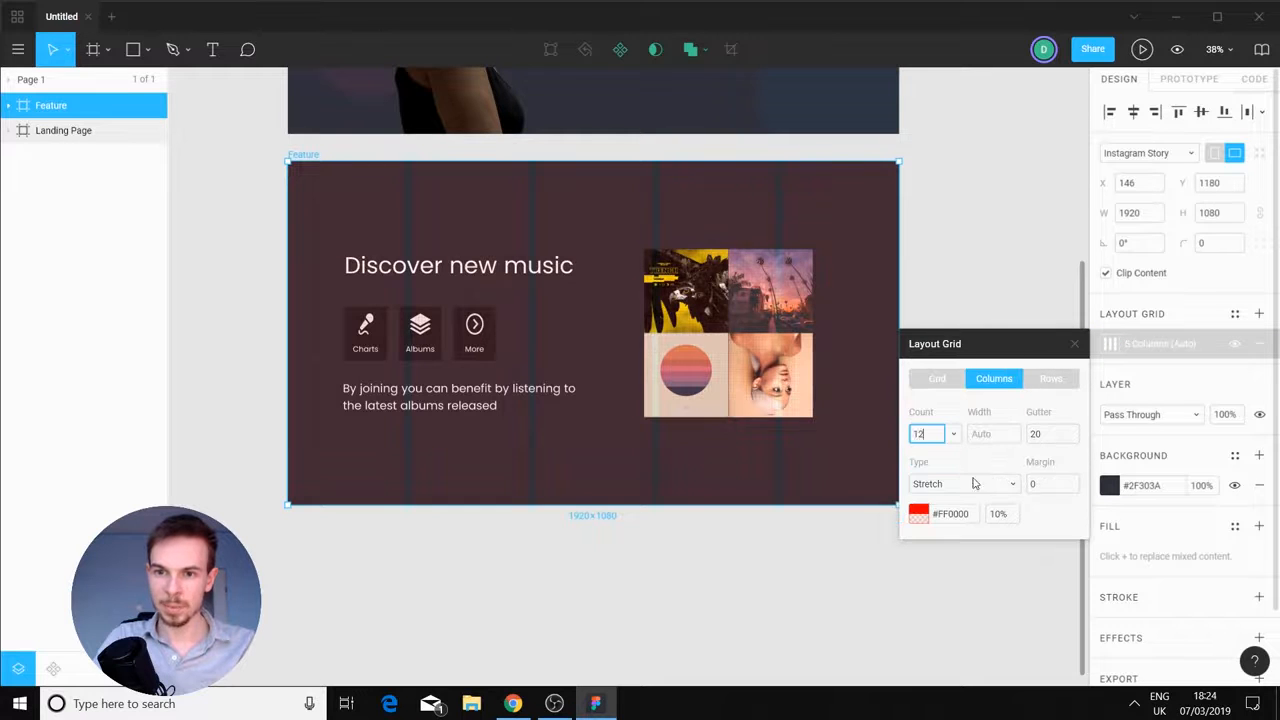
{"action": "type", "text": "12"}
{"action": "key", "text": "Return"}
Set the opacity of the Feature frame's column grid to 50% and deselect the frame
{"action": "left_click", "coordinate": [1005, 515]}
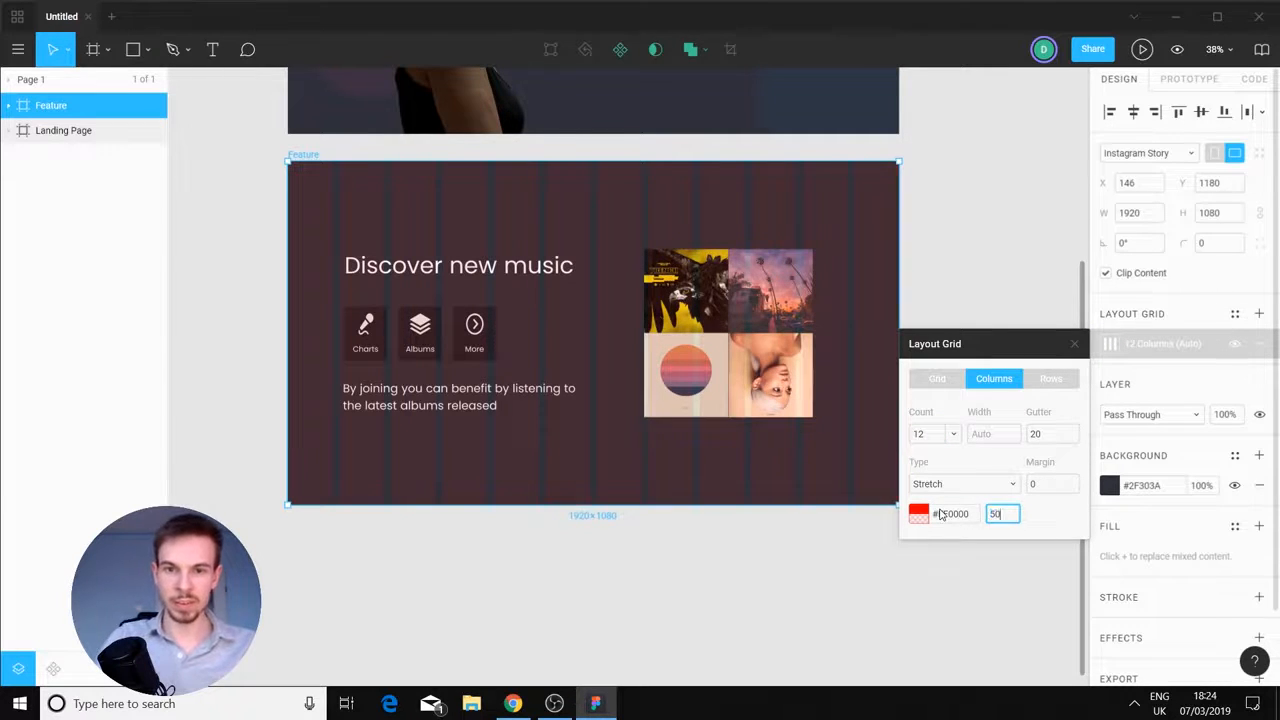
{"action": "type", "text": "50"}
{"action": "key", "text": "Return"}
{"action": "left_click", "coordinate": [820, 598]}
{"action": "scroll", "coordinate": [810, 486], "scroll_direction": "up", "scroll_amount": 3}
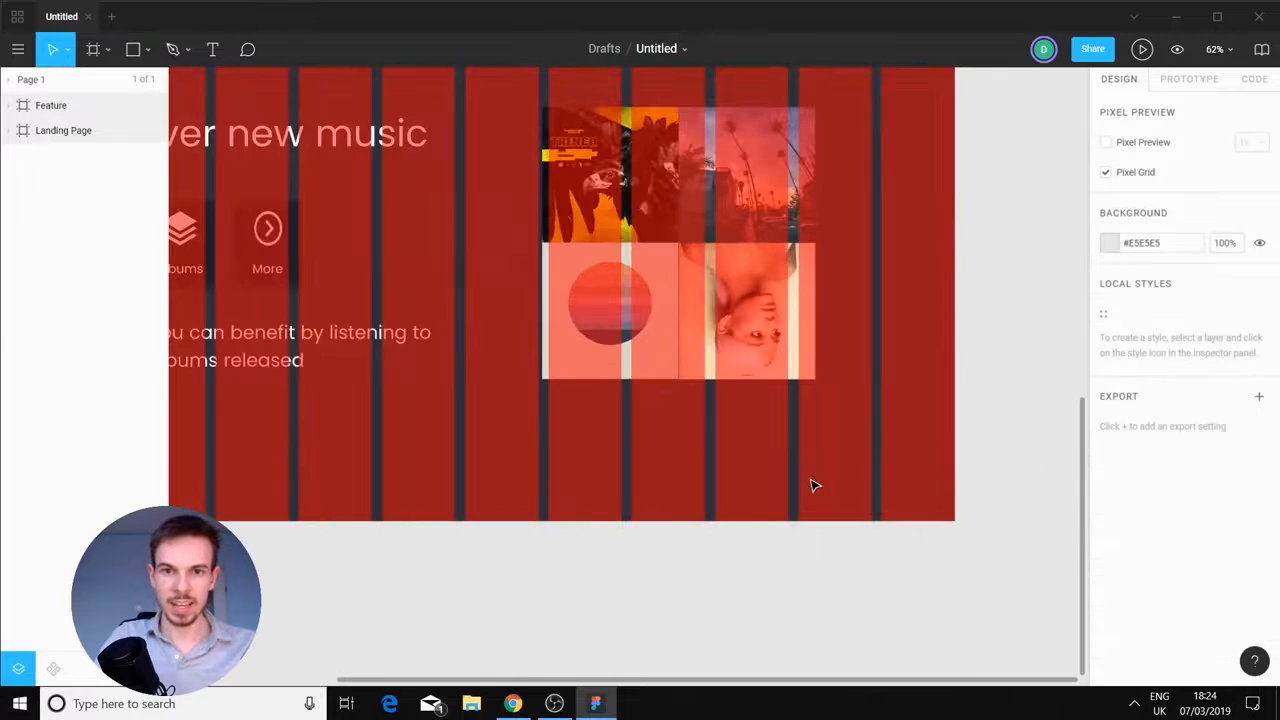
Select the four album covers and shift them slightly against the column grid
{"action": "left_click_drag", "start_coordinate": [644, 398], "coordinate": [693, 446]}
{"action": "left_click_drag", "start_coordinate": [935, 152], "coordinate": [583, 477]}
{"action": "left_click_drag", "start_coordinate": [665, 256], "coordinate": [637, 233]}
Move the heading, icon card group and paragraph together so their edge lines up with a grid column, and hide the column grid
{"action": "left_click_drag", "start_coordinate": [412, 388], "coordinate": [660, 411]}
{"action": "left_click_drag", "start_coordinate": [743, 127], "coordinate": [423, 503]}
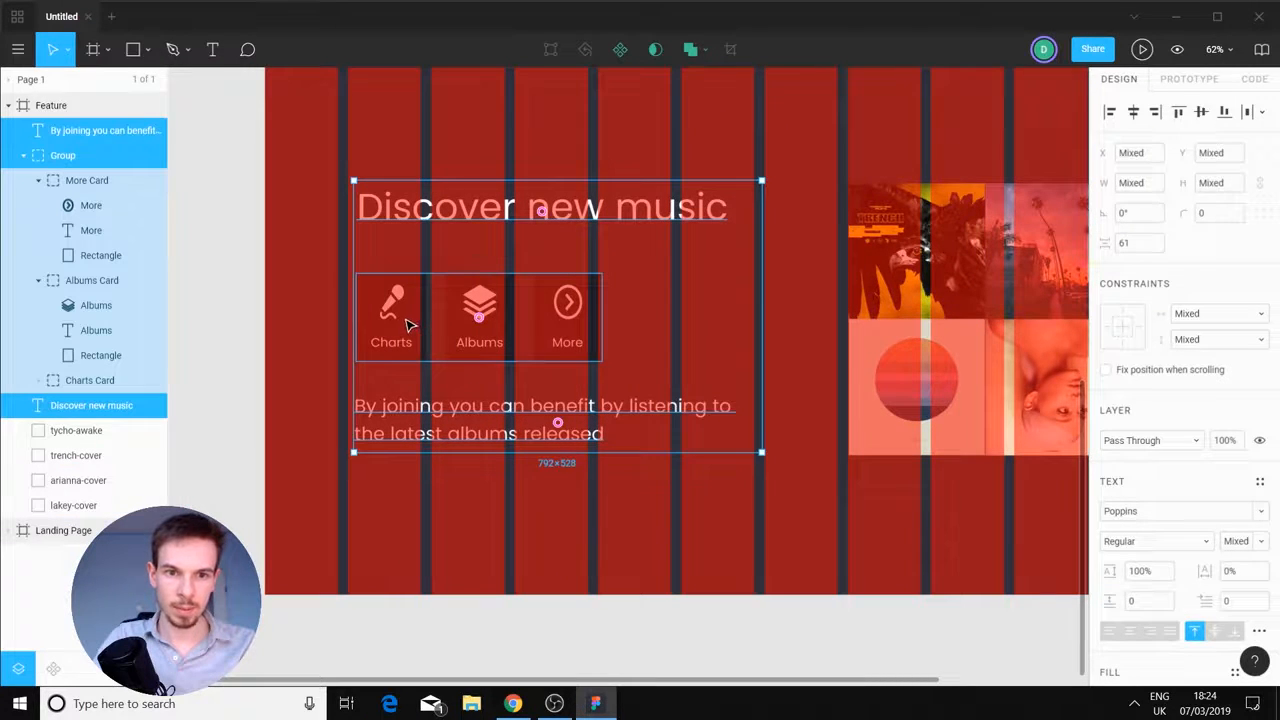
{"action": "left_click_drag", "start_coordinate": [408, 324], "coordinate": [406, 328]}
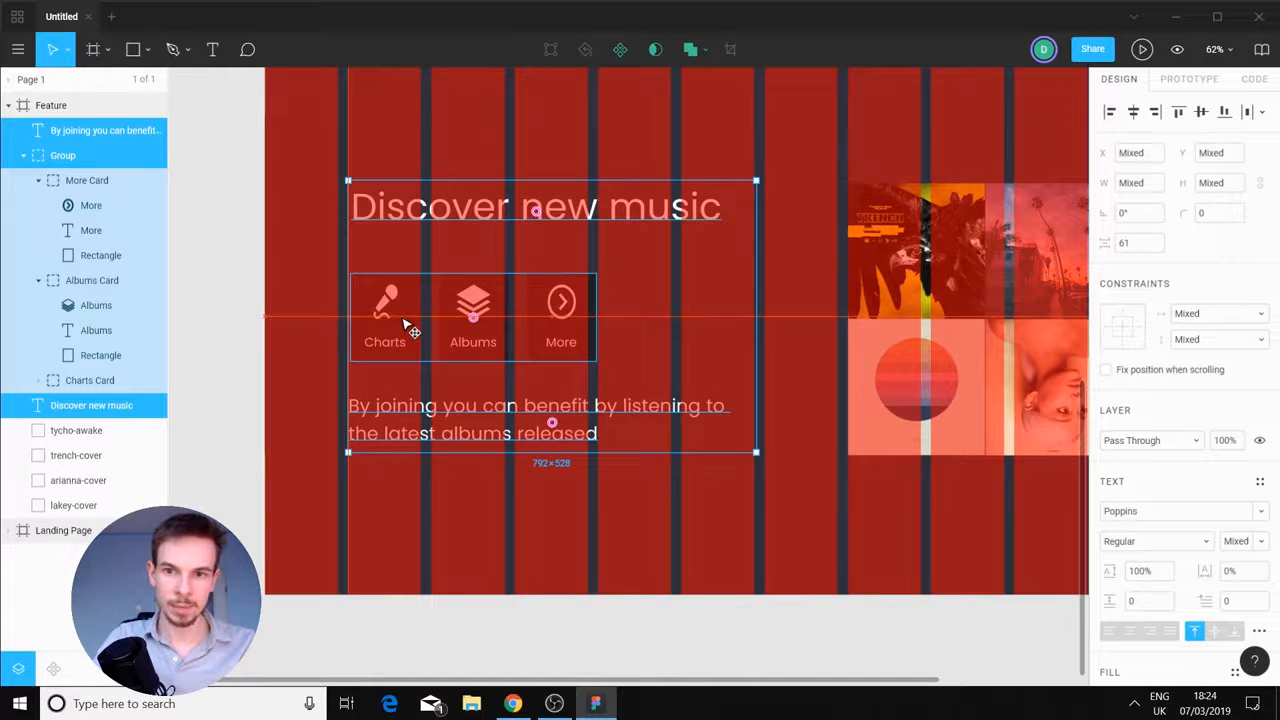
{"action": "left_click", "coordinate": [880, 532]}
{"action": "left_click_drag", "start_coordinate": [929, 500], "coordinate": [733, 455]}
{"action": "scroll", "coordinate": [708, 520], "scroll_direction": "down", "scroll_amount": 3}
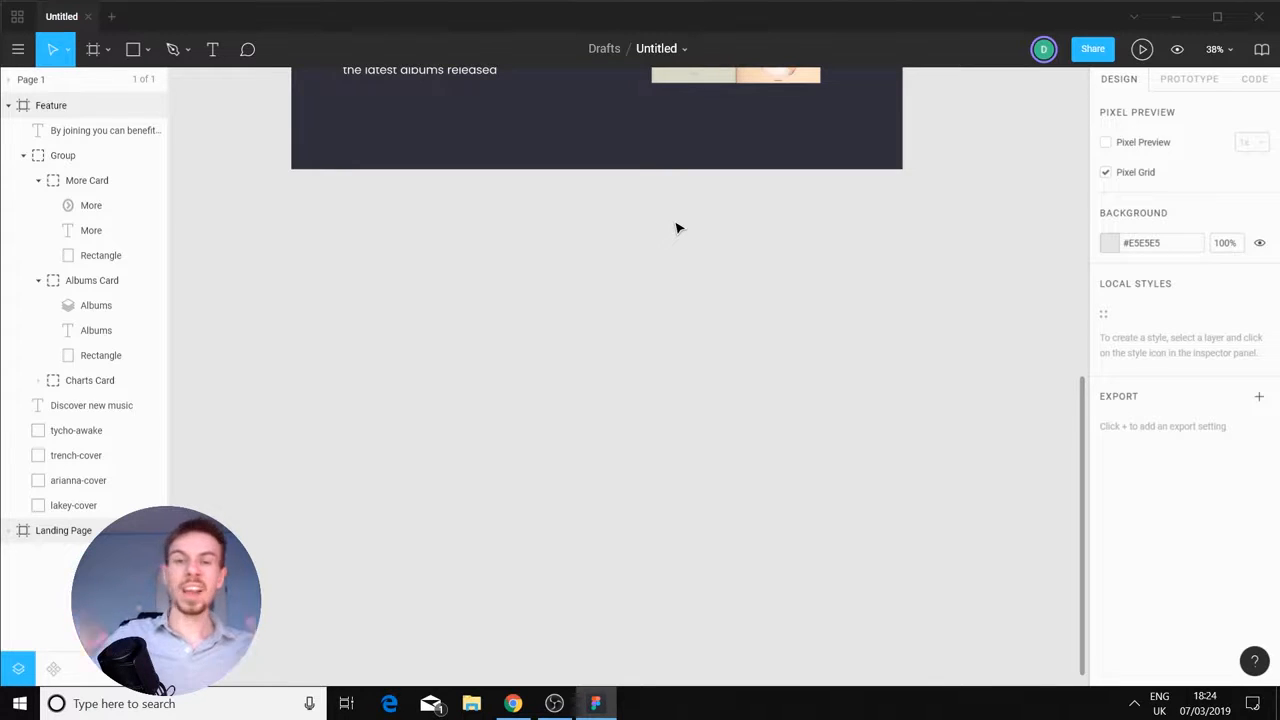
Create a 1920 × 1080 frame and place it directly below the Feature frame, aligned with its side edges
{"action": "left_click_drag", "start_coordinate": [657, 191], "coordinate": [597, 259]}
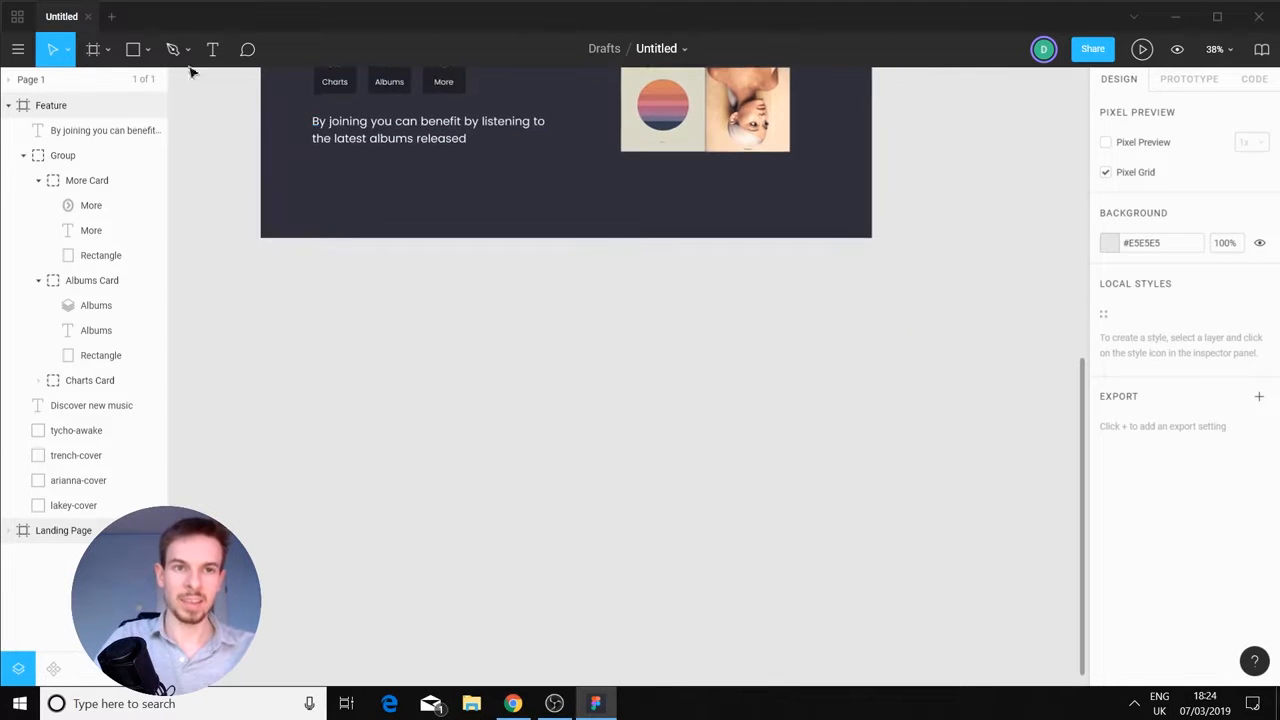
{"action": "left_click", "coordinate": [93, 49]}
{"action": "left_click", "coordinate": [340, 352]}
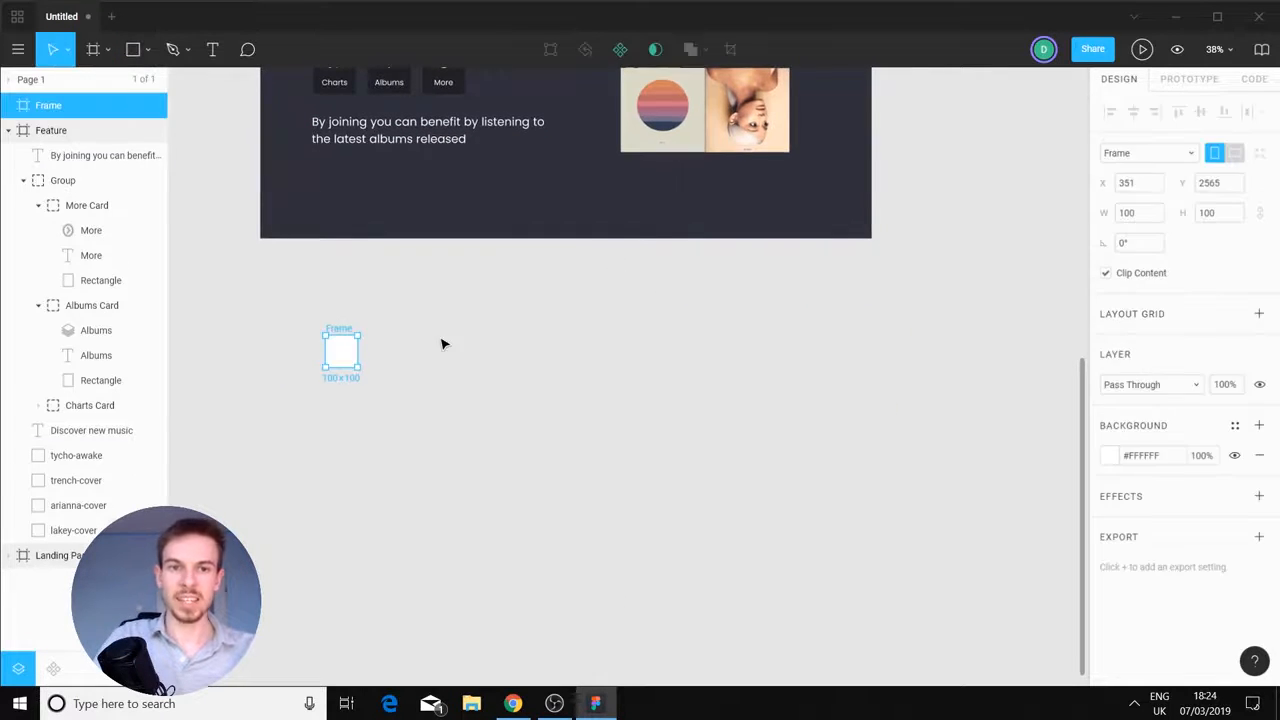
{"action": "left_click", "coordinate": [1135, 212]}
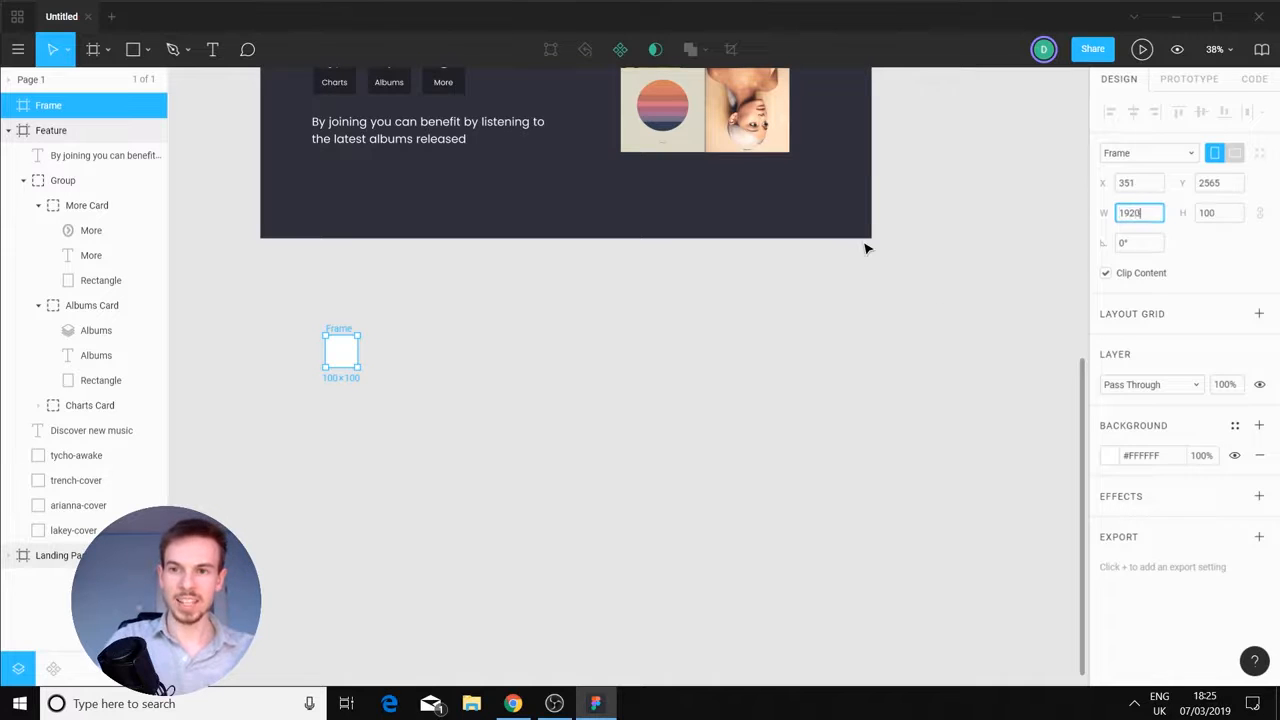
{"action": "key", "text": "Tab"}
{"action": "type", "text": "1080"}
{"action": "key", "text": "Return"}
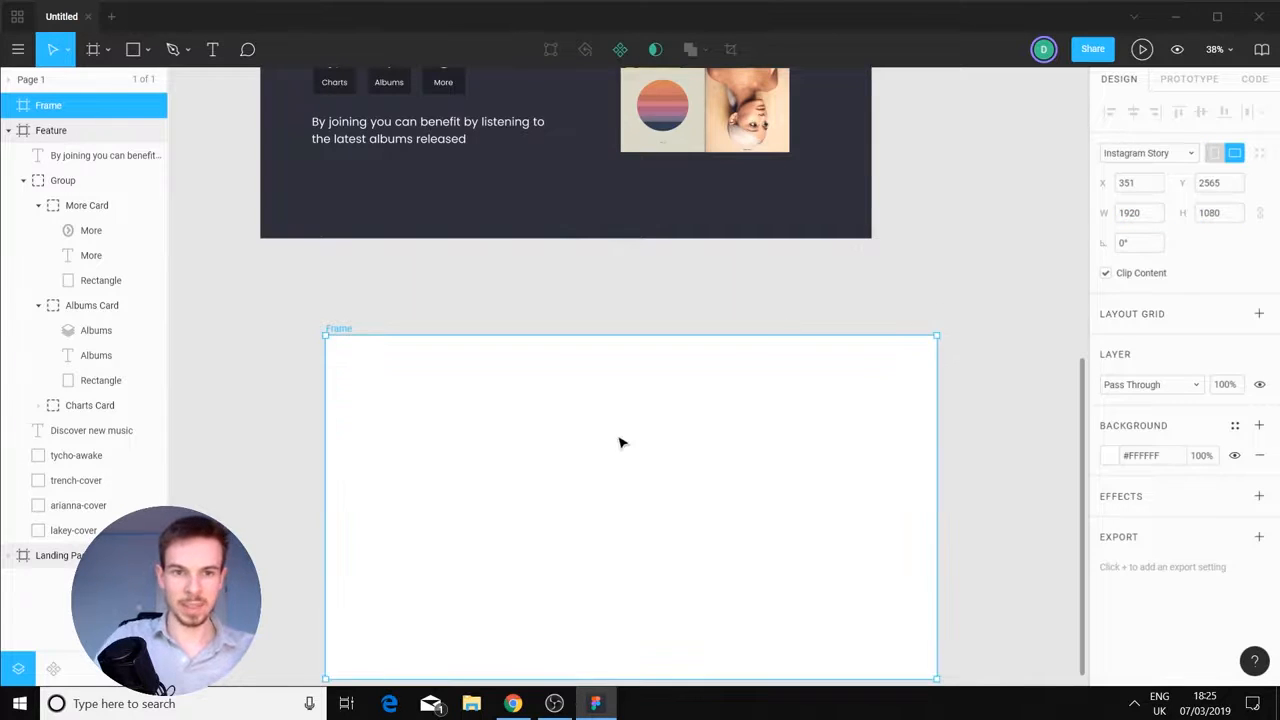
{"action": "left_click_drag", "start_coordinate": [620, 440], "coordinate": [560, 382]}
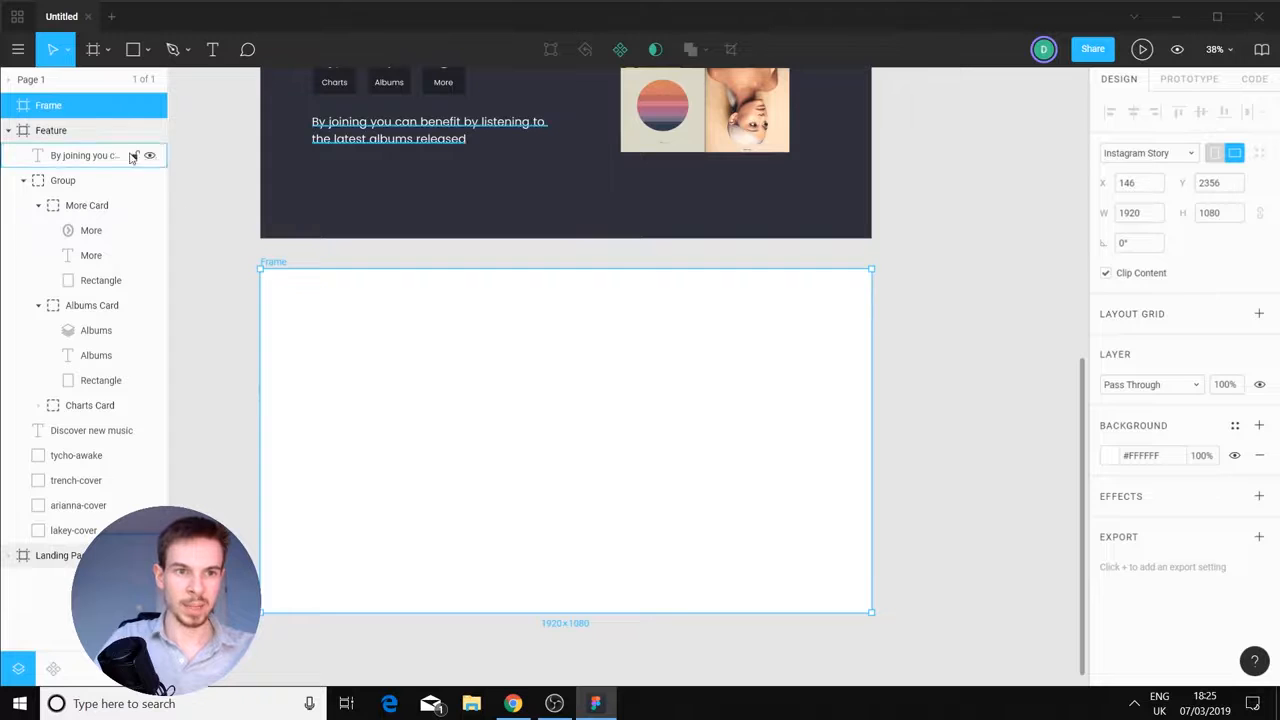
Rename the new frame as Sign Up and collapse the Feature frame's layers
{"action": "double_click", "coordinate": [70, 105]}
{"action": "type", "text": "Sign U"}
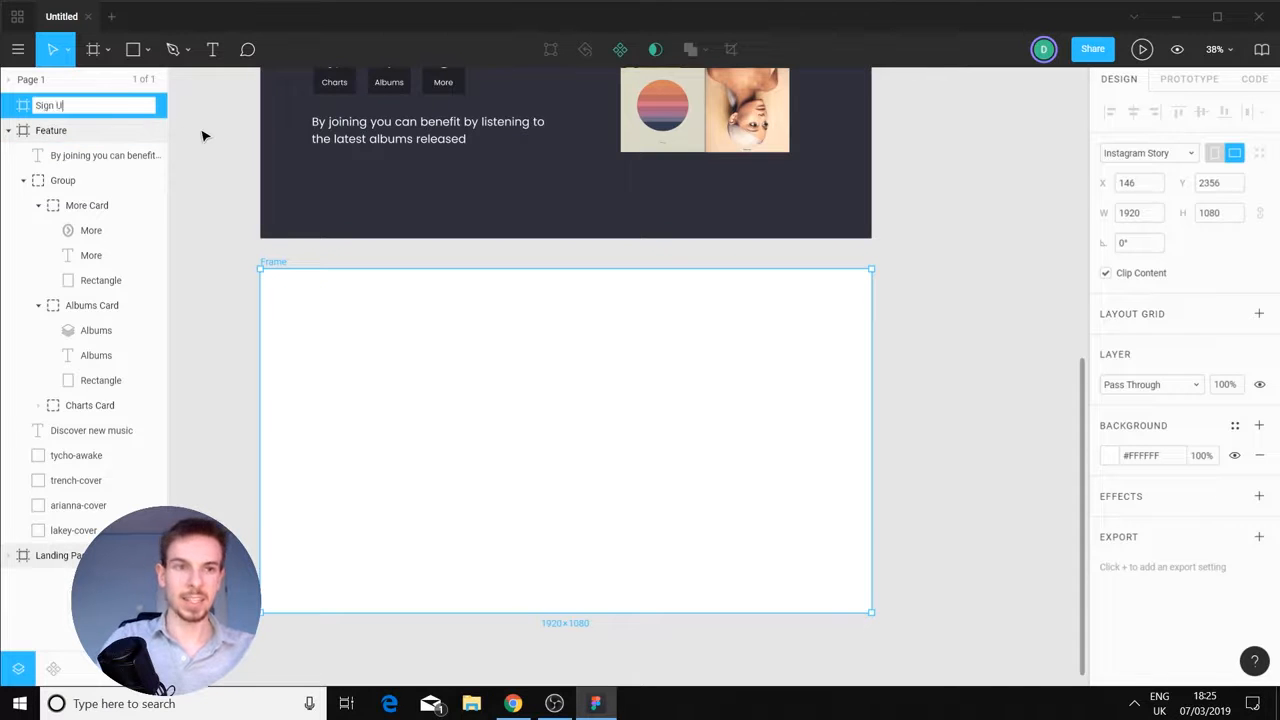
{"action": "type", "text": "p"}
{"action": "key", "text": "Return"}
{"action": "left_click", "coordinate": [8, 130]}
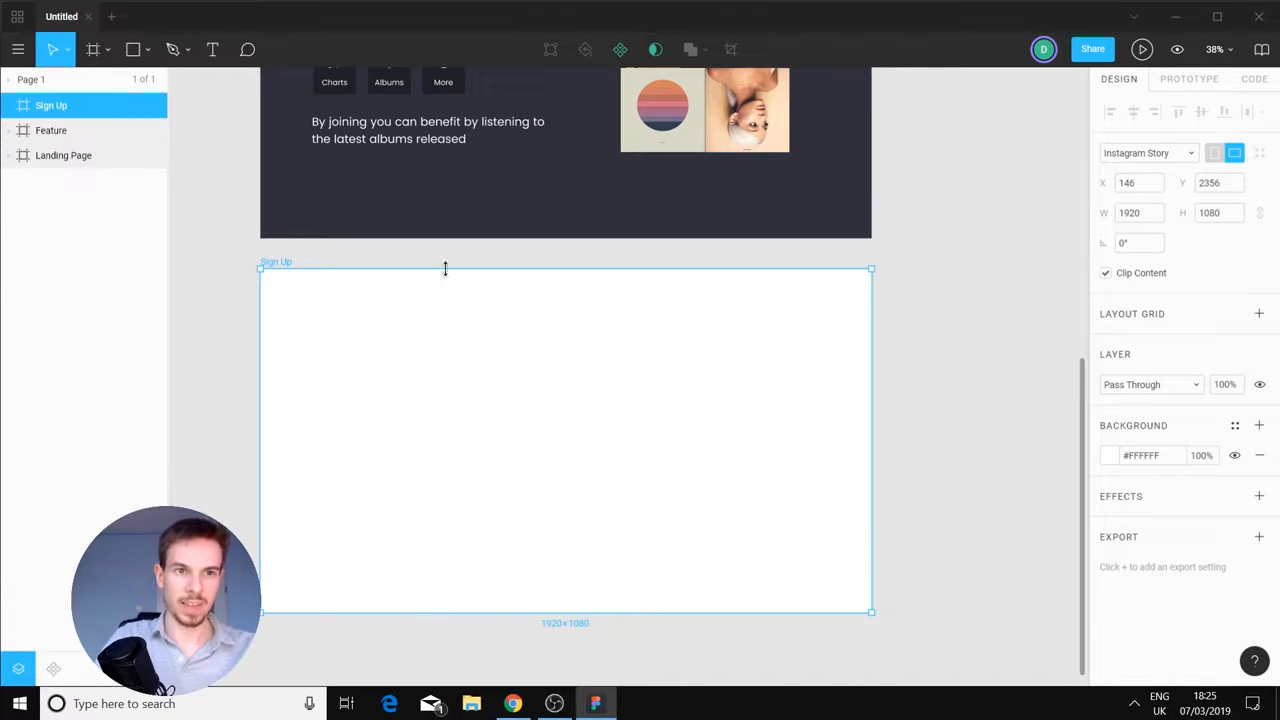
Open the Sign Up frame's background colour and sample a colour from the canvas with the eyedropper
{"action": "left_click", "coordinate": [1109, 455]}
{"action": "left_click", "coordinate": [927, 480]}
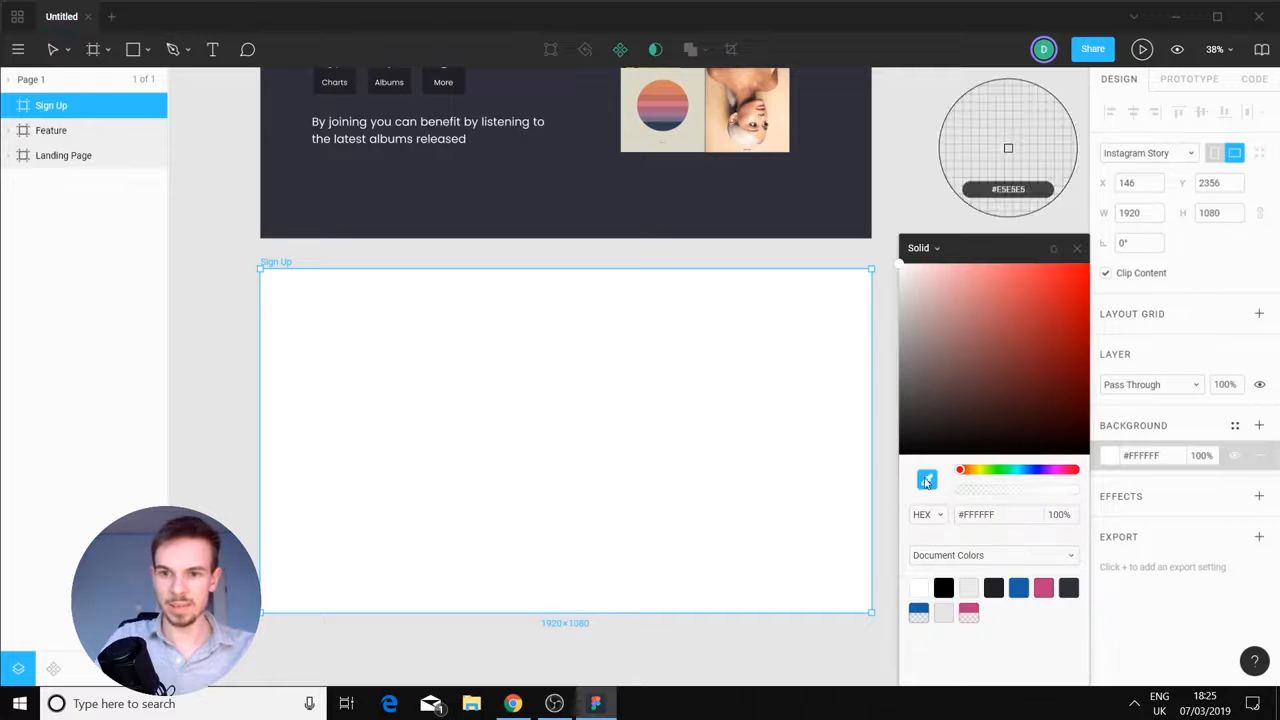
{"action": "scroll", "coordinate": [633, 197], "scroll_direction": "down", "scroll_amount": 2}
{"action": "left_click", "coordinate": [633, 199]}
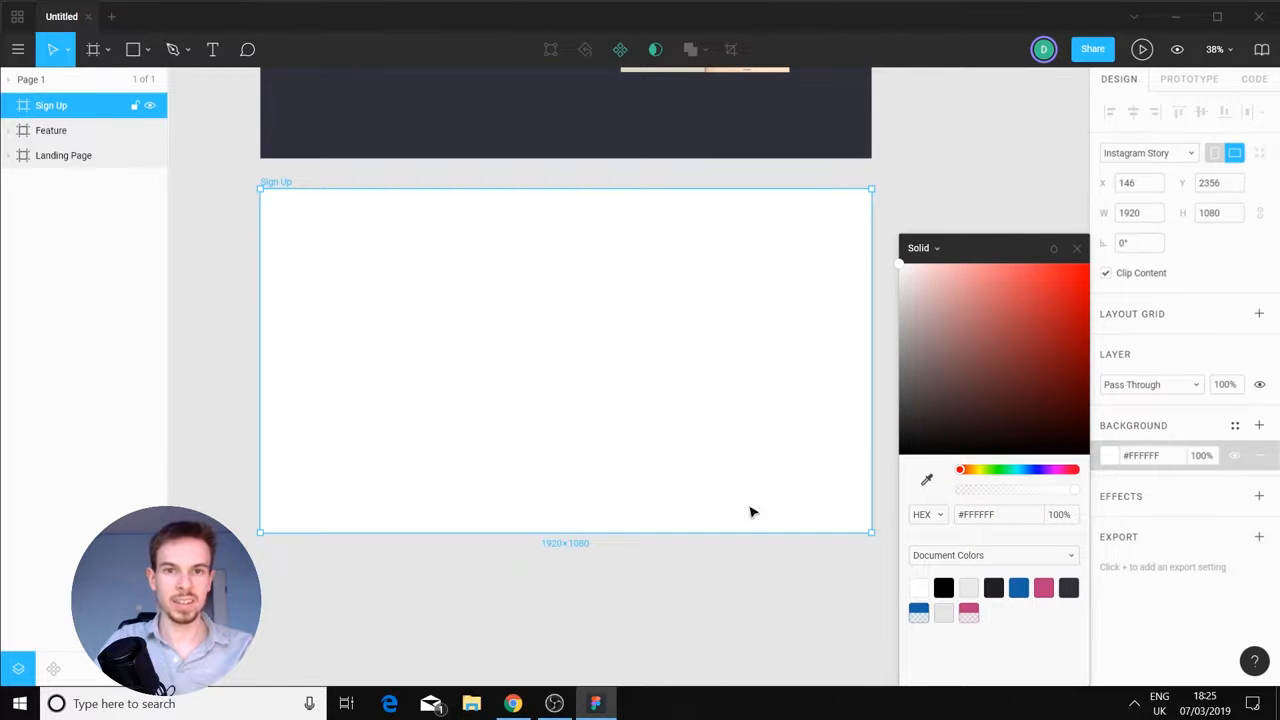
Set the Sign Up frame's background to the dark #2F303A sampled from the frame above it
{"action": "left_click", "coordinate": [927, 482]}
{"action": "left_click", "coordinate": [609, 147]}
{"action": "left_click", "coordinate": [694, 557]}
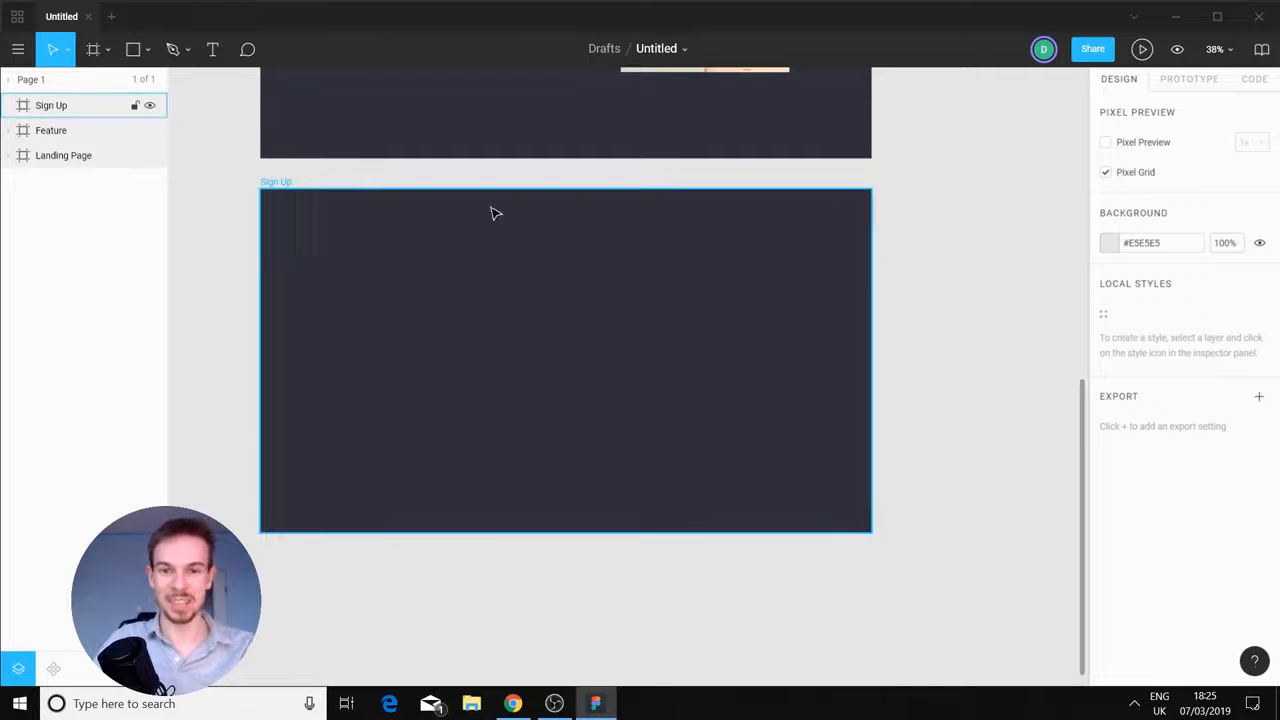
Draw a rectangle of about 652 × 694 in the right half of the Sign Up frame
{"action": "left_click_drag", "start_coordinate": [543, 274], "coordinate": [639, 268]}
{"action": "left_click", "coordinate": [84, 108]}
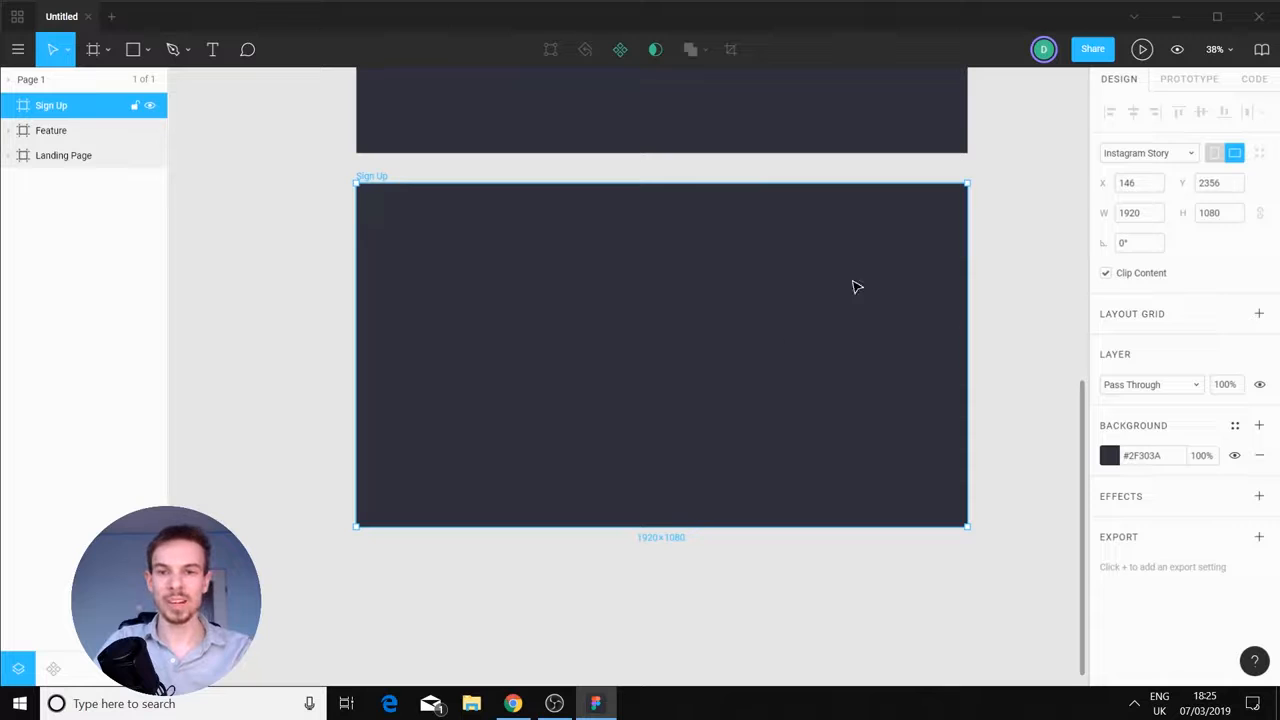
{"action": "scroll", "coordinate": [720, 375], "scroll_direction": "right", "scroll_amount": 2}
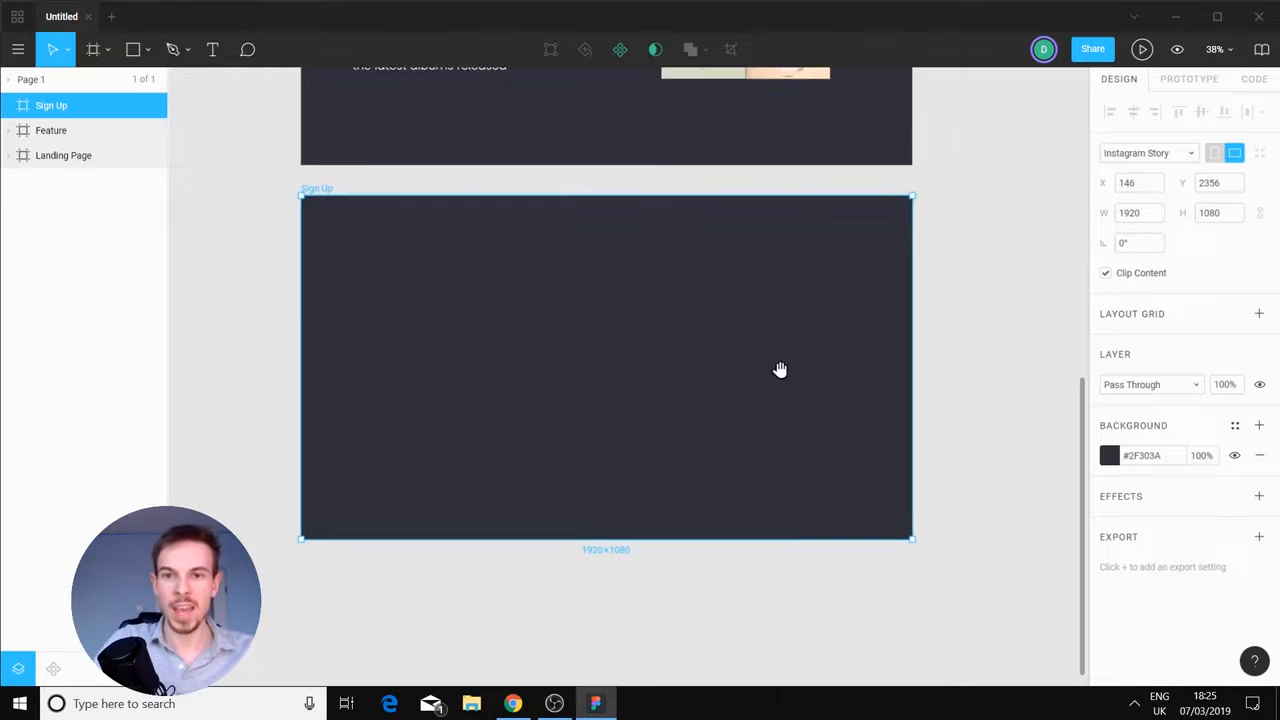
{"action": "left_click", "coordinate": [136, 50]}
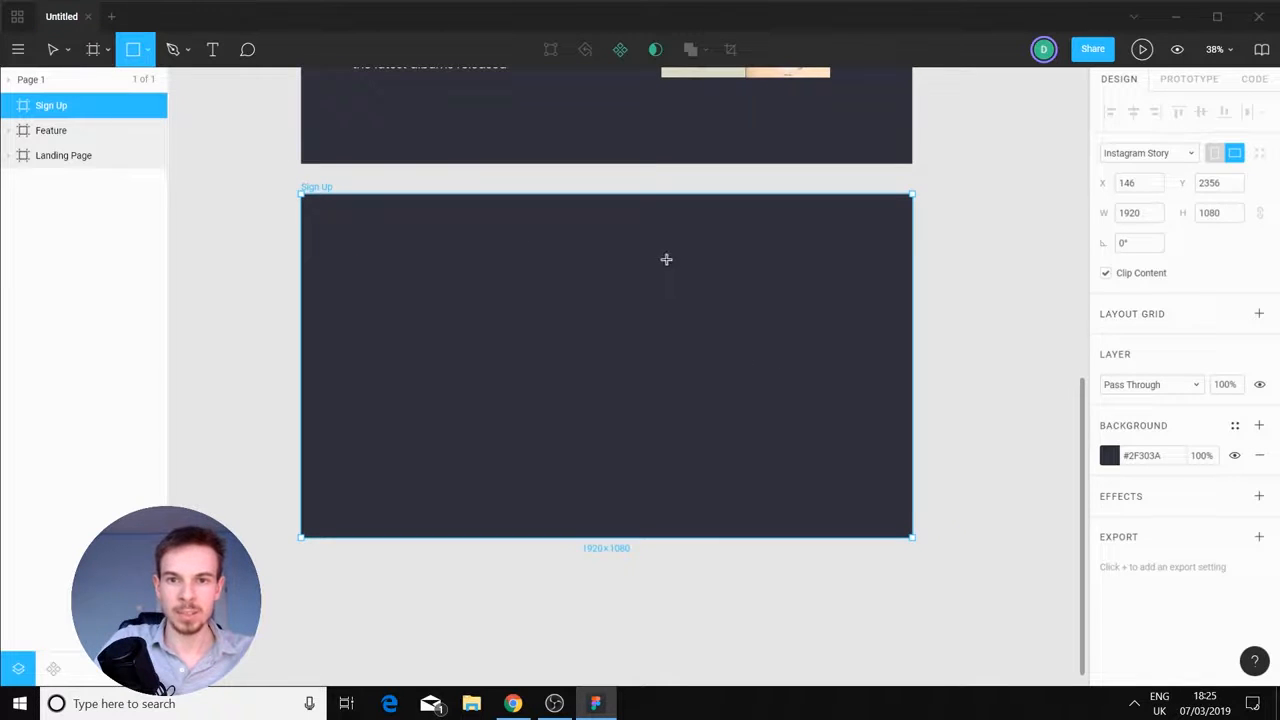
{"action": "mouse_move", "coordinate": [666, 259]}
{"action": "left_mouse_down"}
{"action": "mouse_move", "coordinate": [817, 444]}
{"action": "mouse_move", "coordinate": [874, 483]}
{"action": "left_mouse_up"}
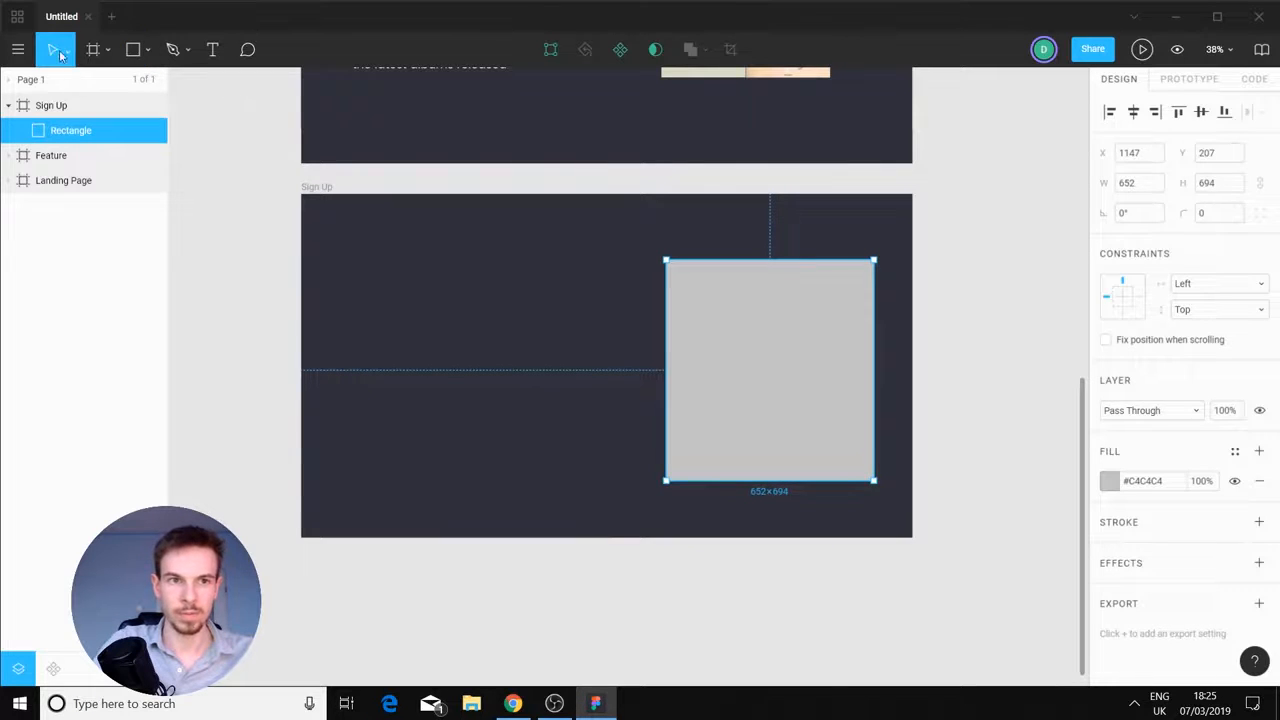
Move the rectangle to about X 1082, Y 188 and extend its height to about 704
{"action": "left_click", "coordinate": [674, 581]}
{"action": "left_click_drag", "start_coordinate": [749, 394], "coordinate": [729, 392]}
{"action": "left_click", "coordinate": [883, 606]}
{"action": "left_click", "coordinate": [762, 303]}
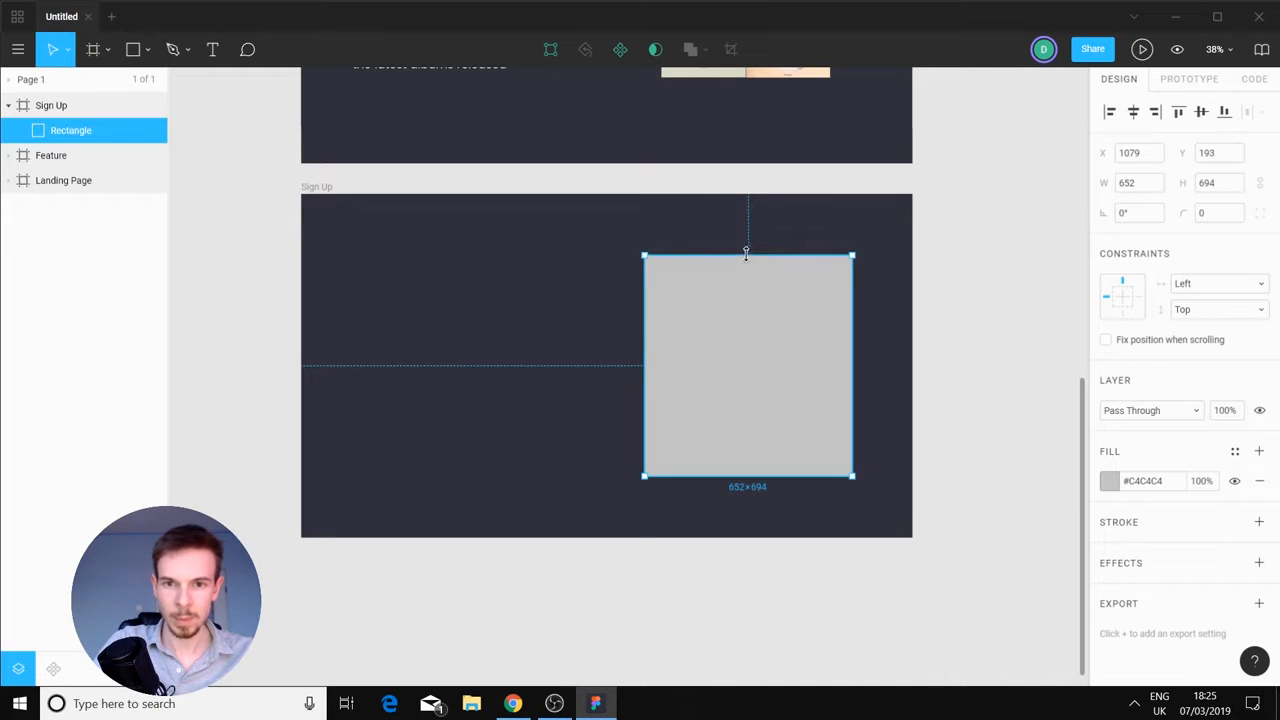
{"action": "left_click_drag", "start_coordinate": [745, 253], "coordinate": [746, 249]}
{"action": "left_click_drag", "start_coordinate": [789, 460], "coordinate": [766, 380]}
Fill the rectangle with the dark #202027 sampled from the More tile in the Feature frame
{"action": "scroll", "coordinate": [540, 326], "scroll_direction": "up", "scroll_amount": 4}
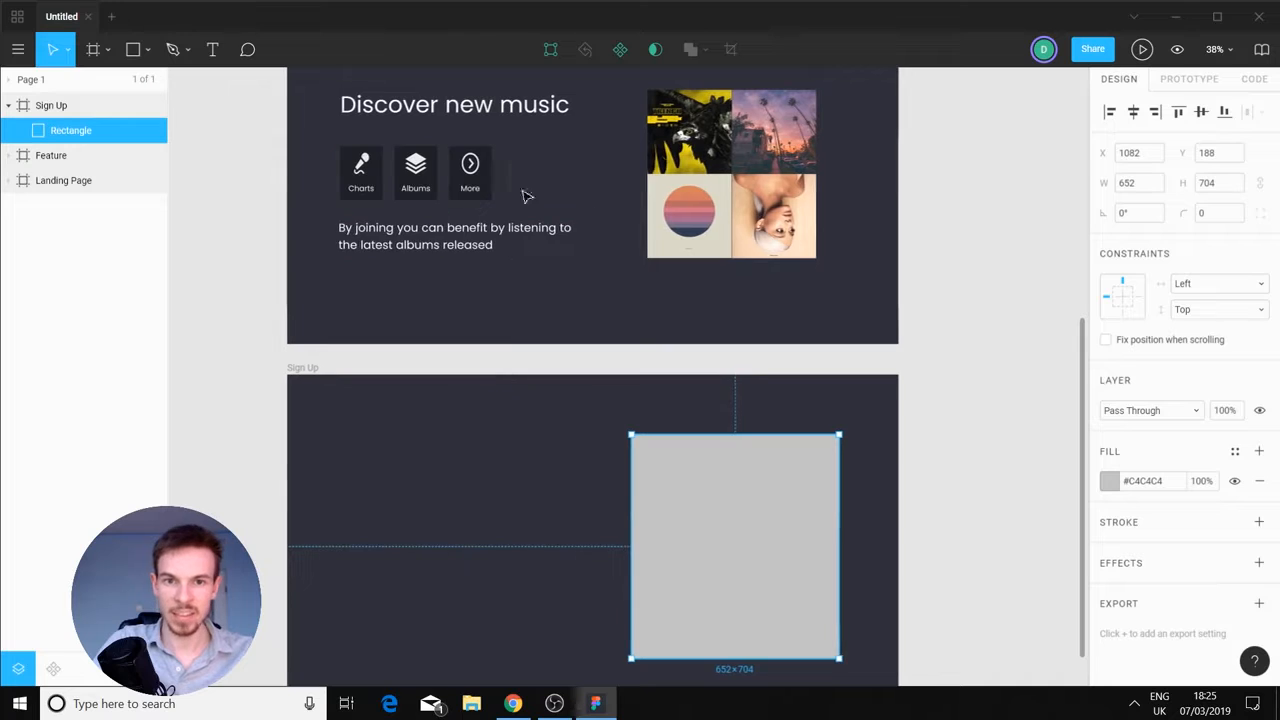
{"action": "scroll", "coordinate": [586, 443], "scroll_direction": "down", "scroll_amount": 3}
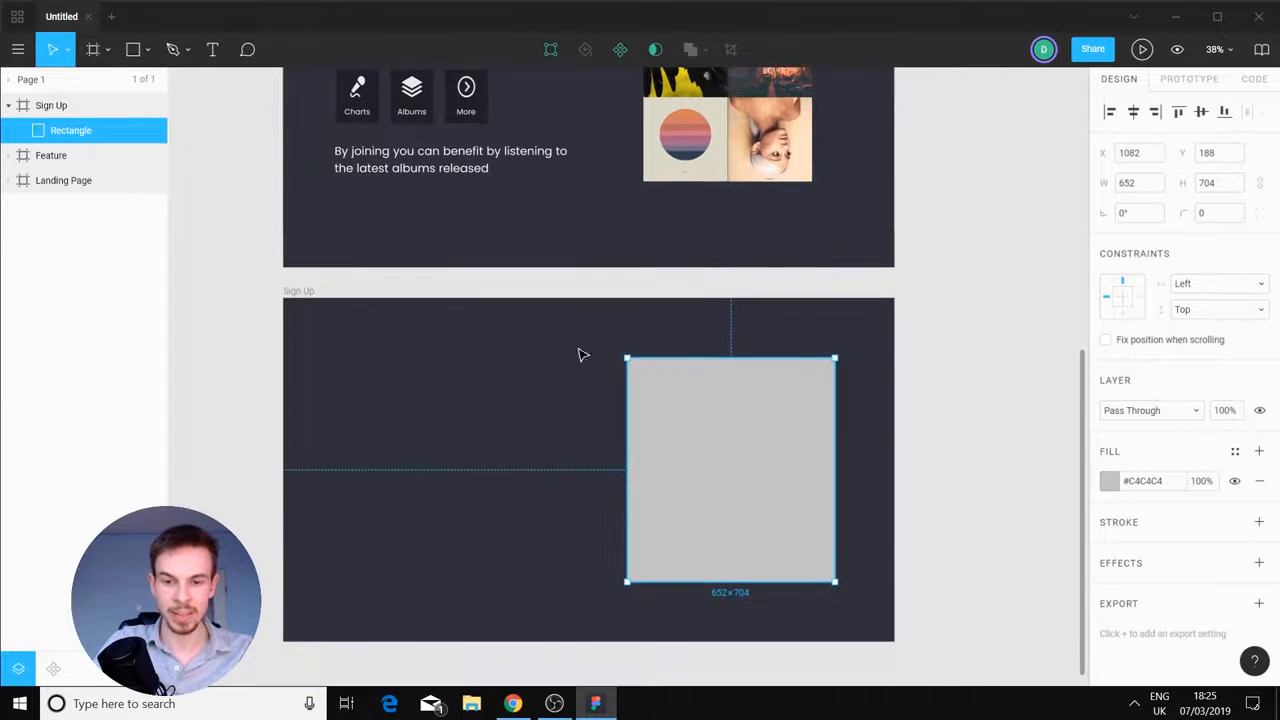
{"action": "key", "text": "i"}
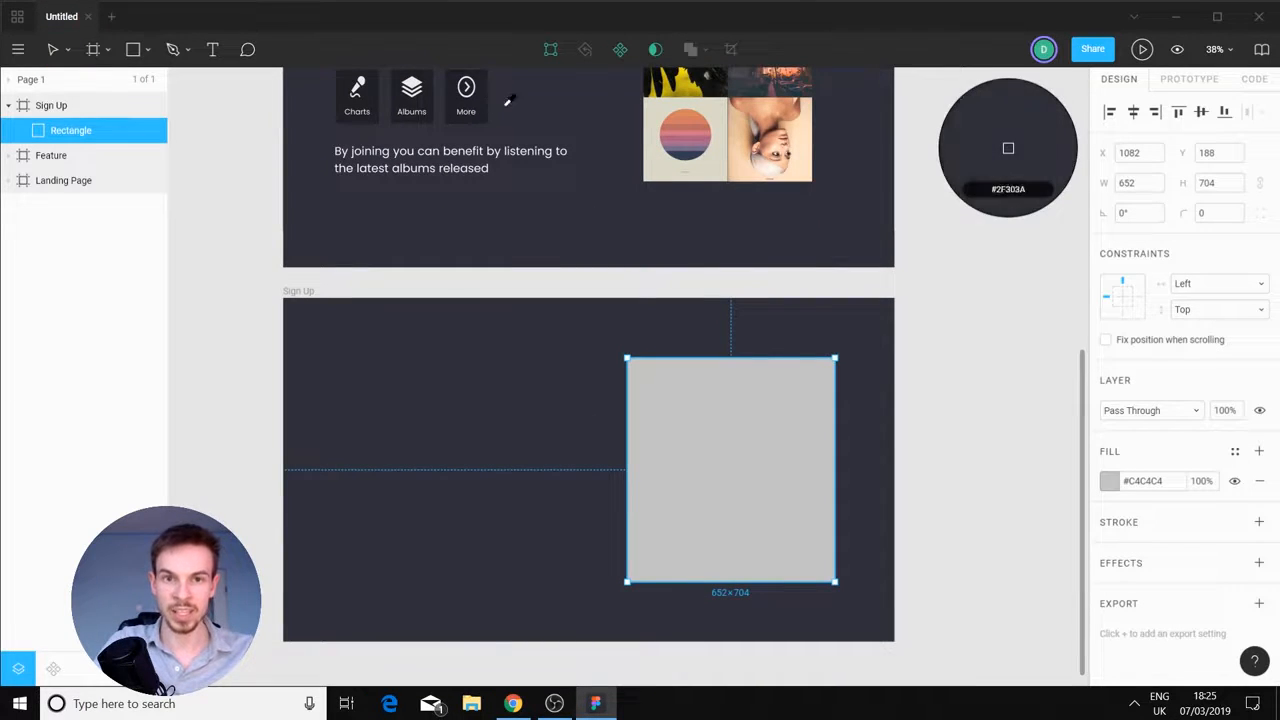
{"action": "left_click", "coordinate": [481, 92]}
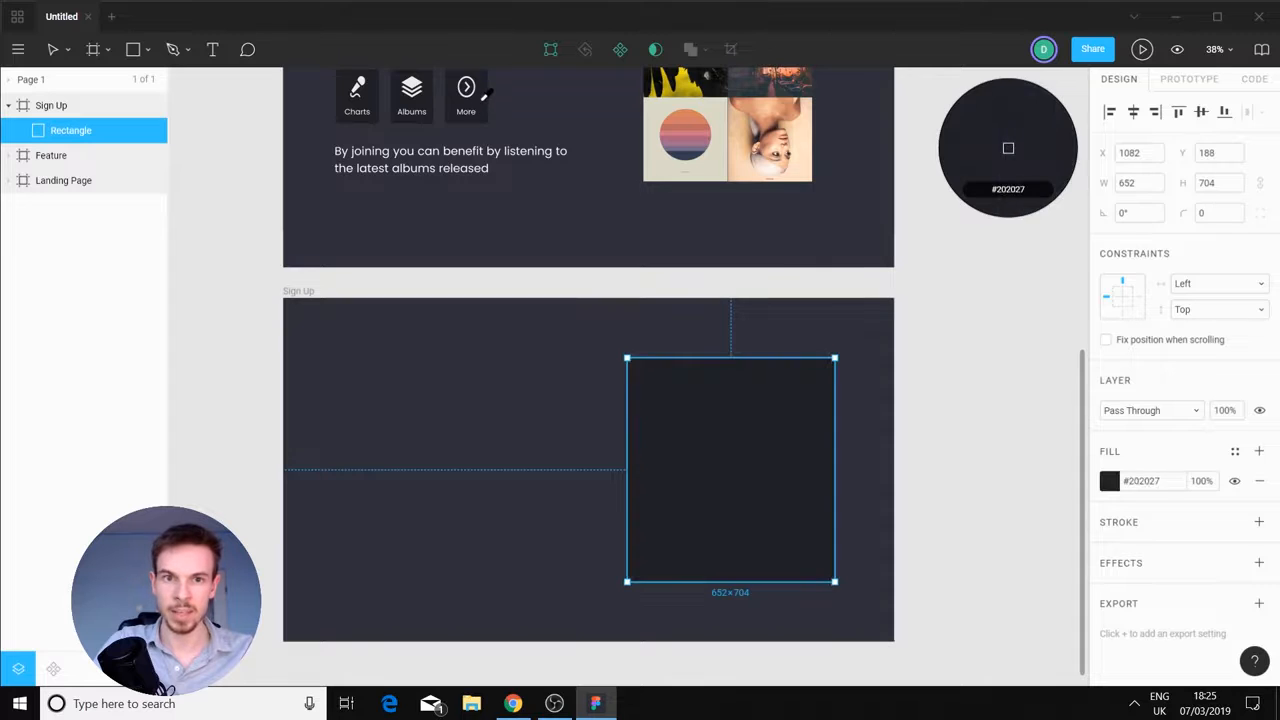
{"action": "left_click", "coordinate": [891, 537]}
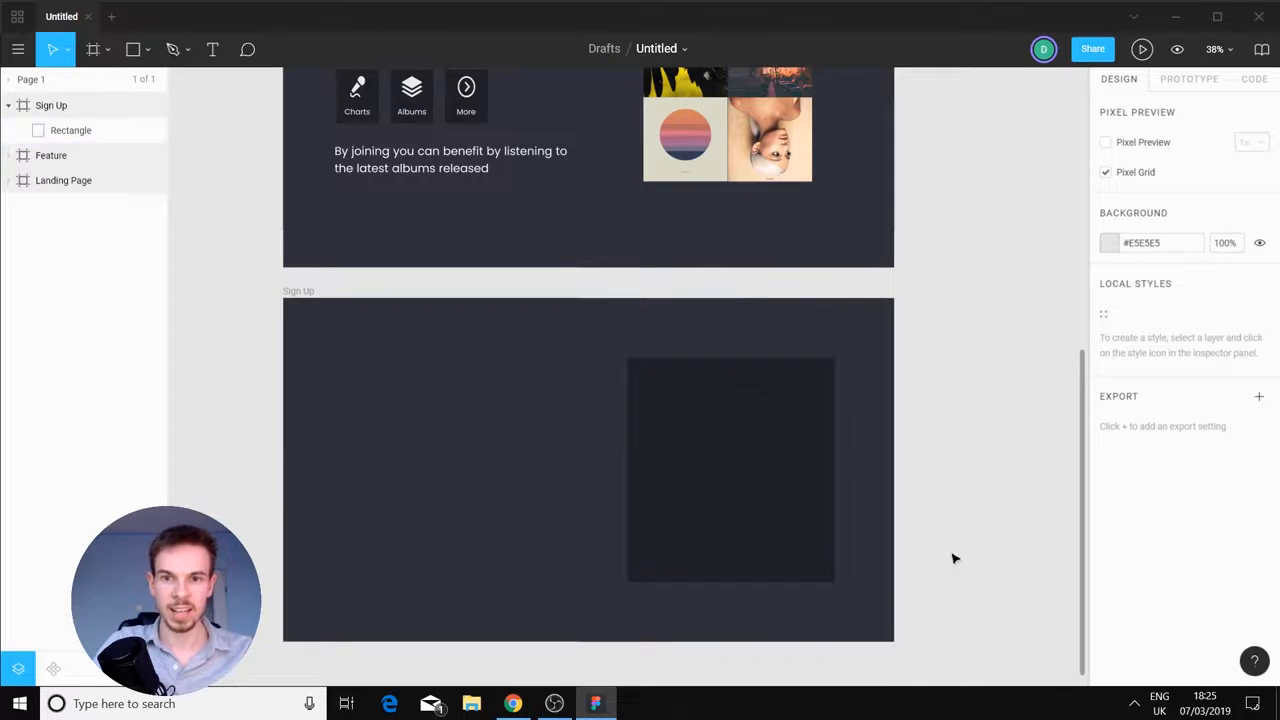
Widen the rectangle towards the frame's centre to a width of about 793
{"action": "scroll", "coordinate": [856, 551], "scroll_direction": "up", "scroll_amount": 3}
{"action": "key", "text": "space"}
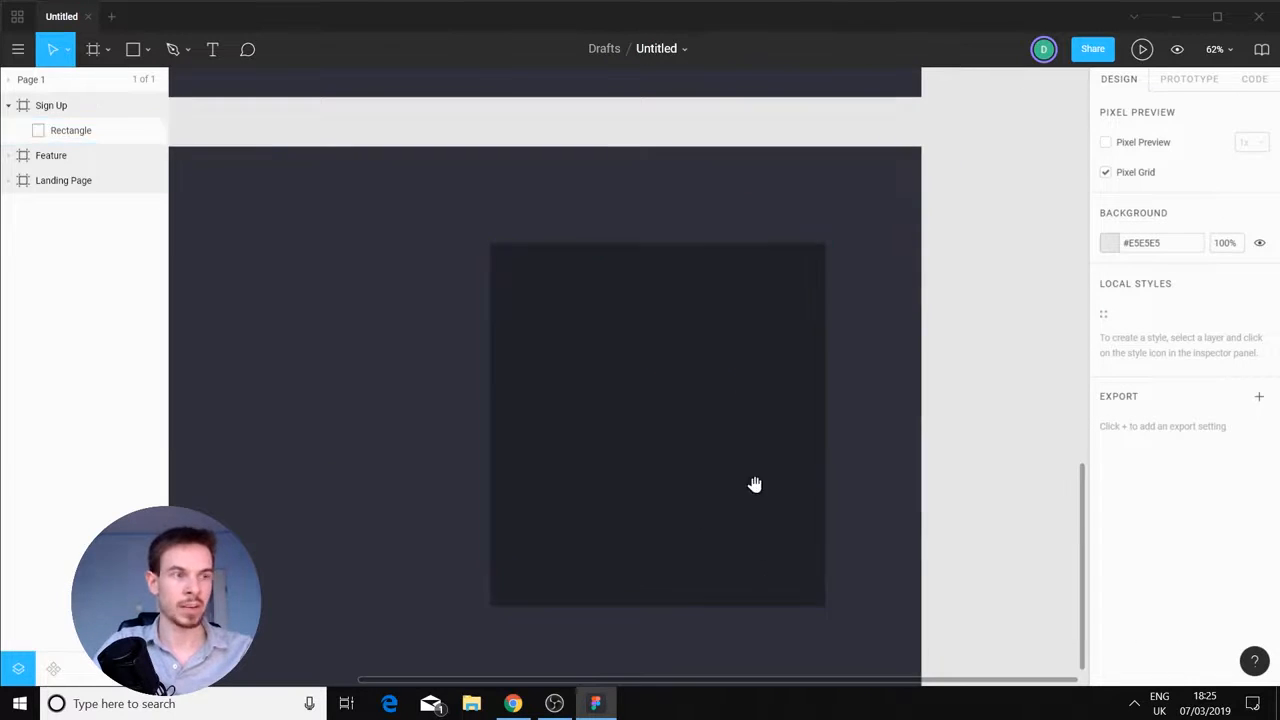
{"action": "left_click_drag", "start_coordinate": [749, 488], "coordinate": [966, 464]}
{"action": "scroll", "coordinate": [966, 465], "scroll_direction": "down", "scroll_amount": 3}
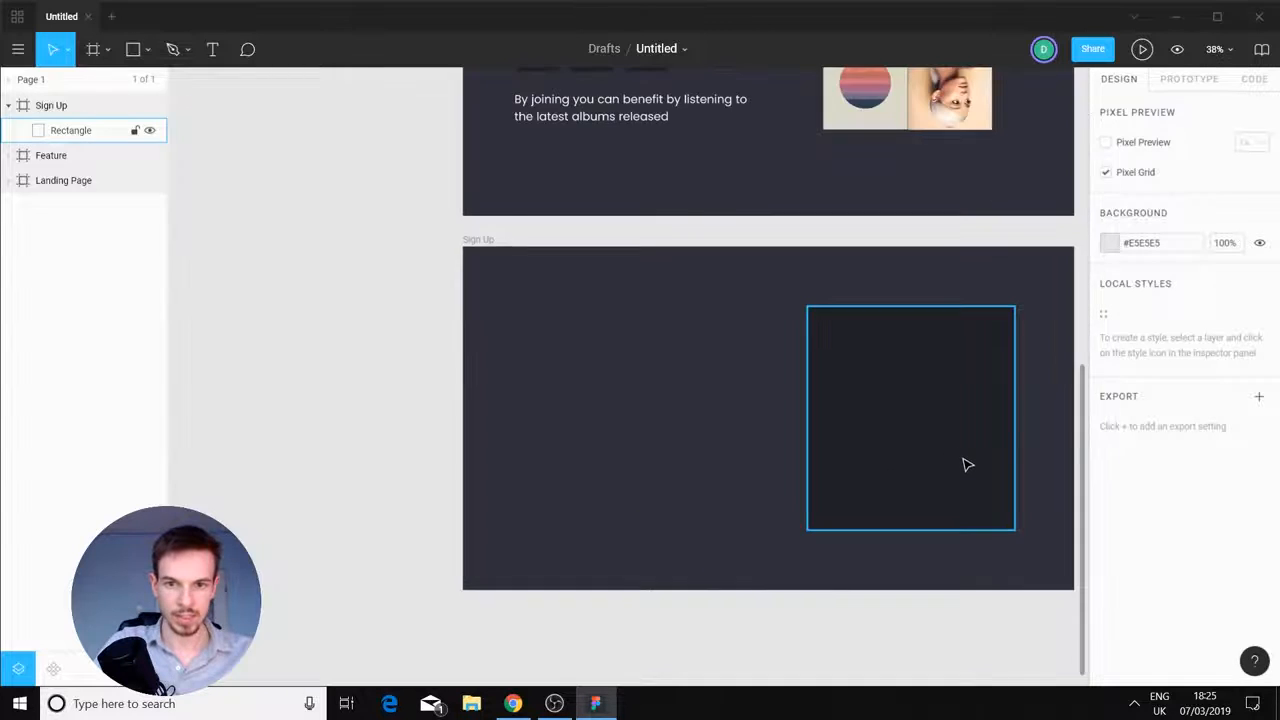
{"action": "scroll", "coordinate": [965, 463], "scroll_direction": "up", "scroll_amount": 3}
{"action": "left_click_drag", "start_coordinate": [714, 400], "coordinate": [639, 394]}
{"action": "left_click", "coordinate": [803, 610]}
{"action": "scroll", "coordinate": [806, 614], "scroll_direction": "down", "scroll_amount": 3}
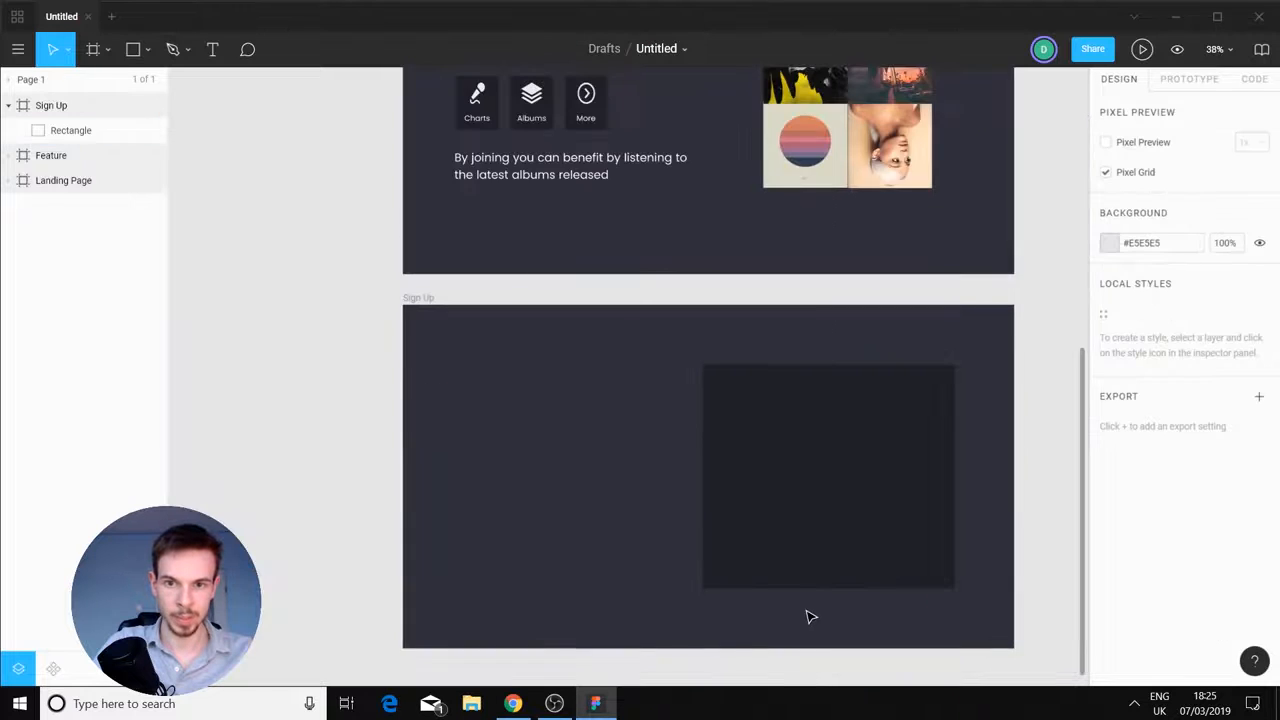
Round the dark rectangle's corners with a radius of 20
{"action": "scroll", "coordinate": [808, 613], "scroll_direction": "up", "scroll_amount": 3}
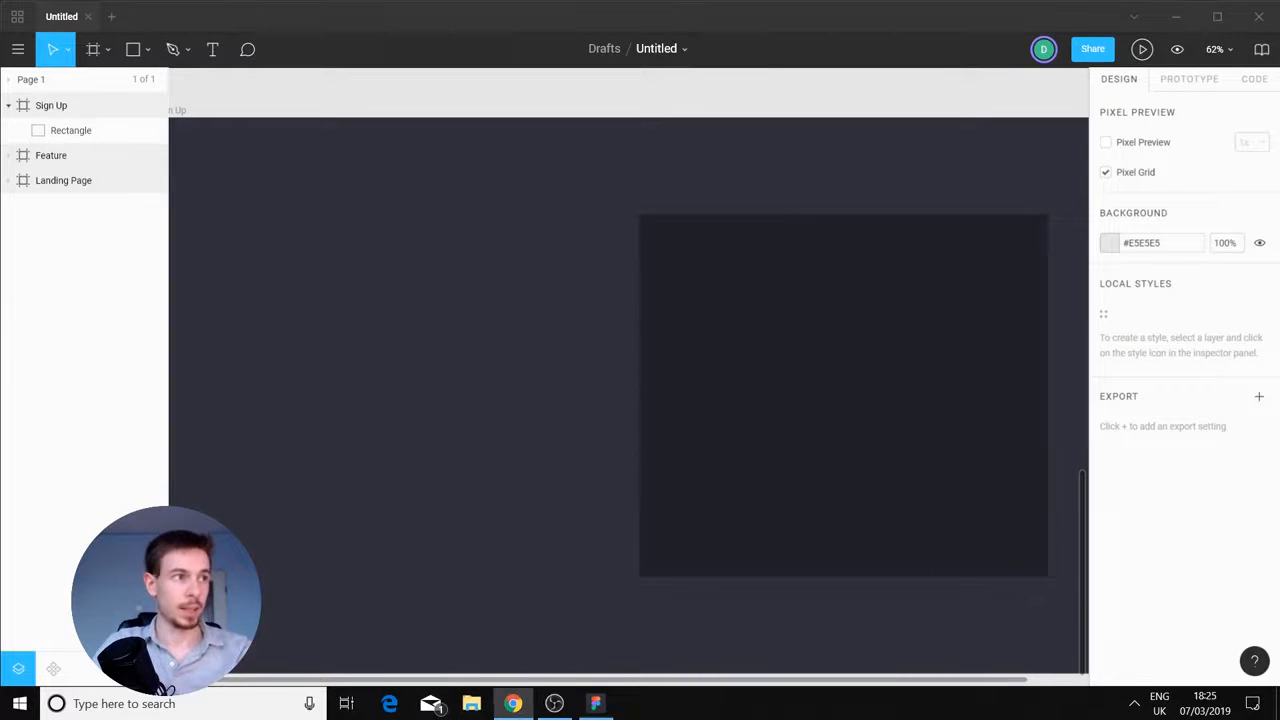
{"action": "left_click", "coordinate": [787, 368]}
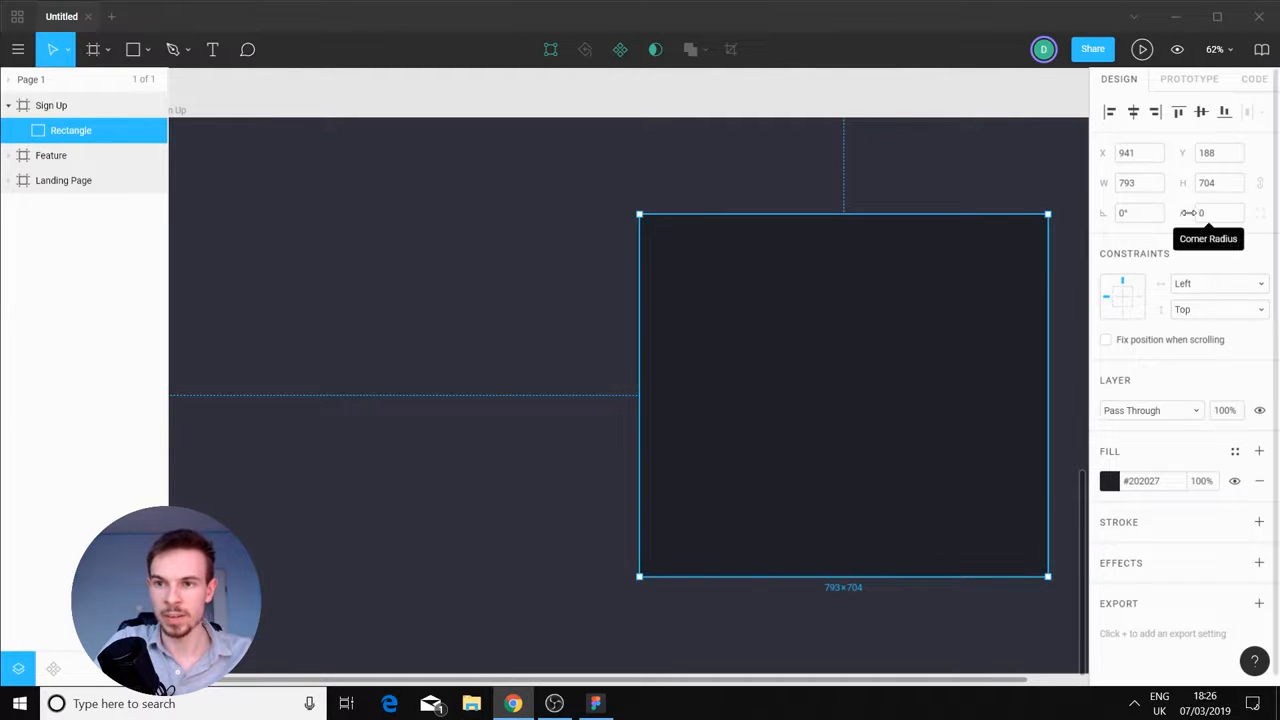
{"action": "left_click_drag", "start_coordinate": [1189, 213], "coordinate": [66, 213]}
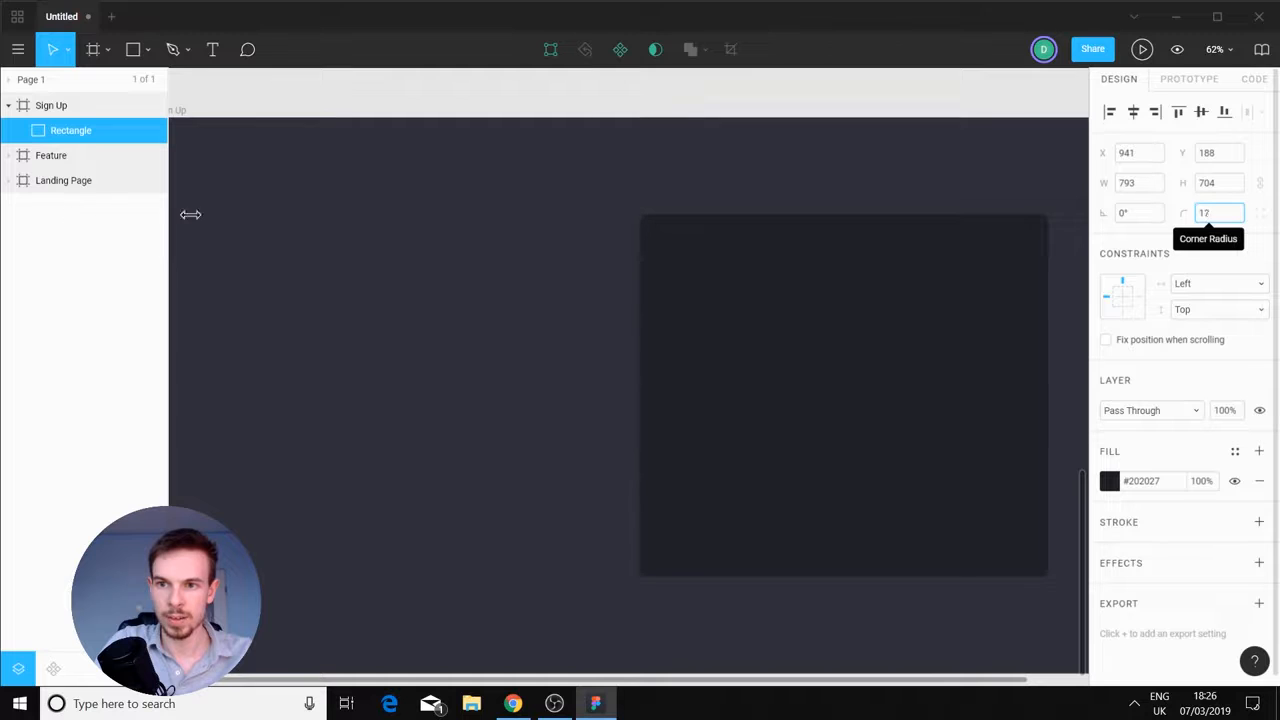
{"action": "left_click_drag", "start_coordinate": [190, 214], "coordinate": [348, 222]}
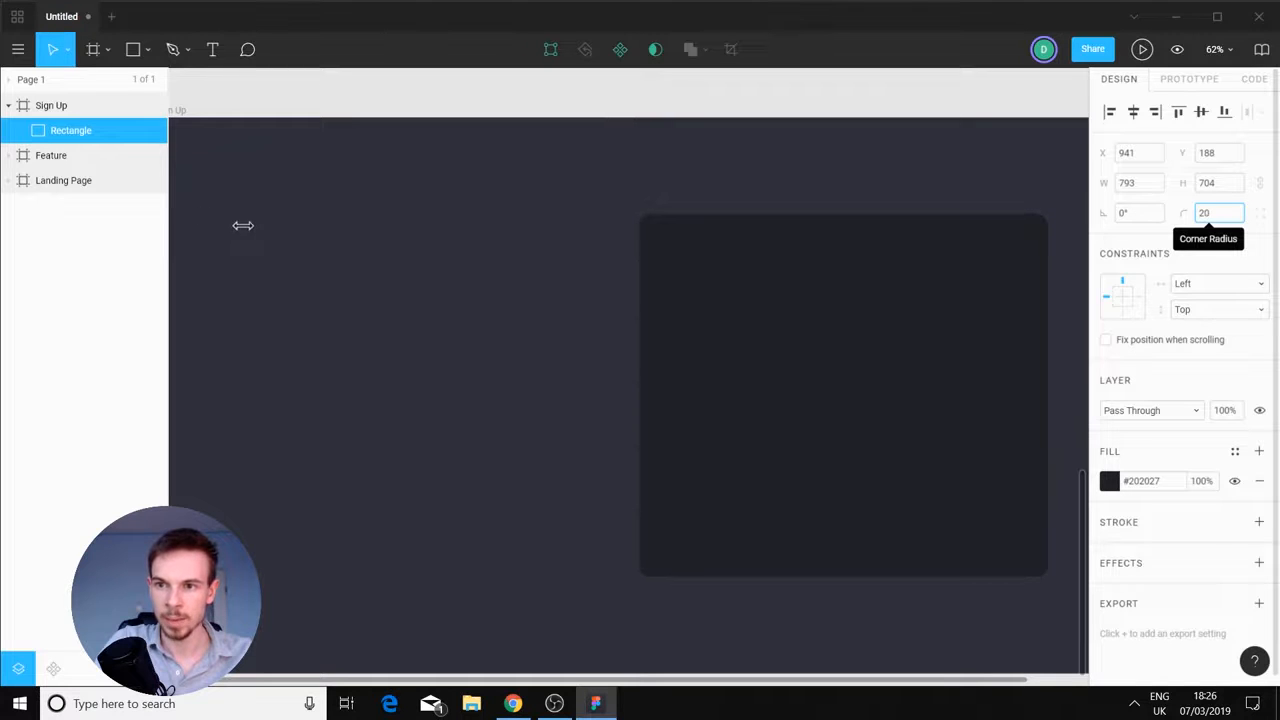
{"action": "left_click_drag", "start_coordinate": [243, 225], "coordinate": [243, 225]}
{"action": "left_click", "coordinate": [594, 260]}
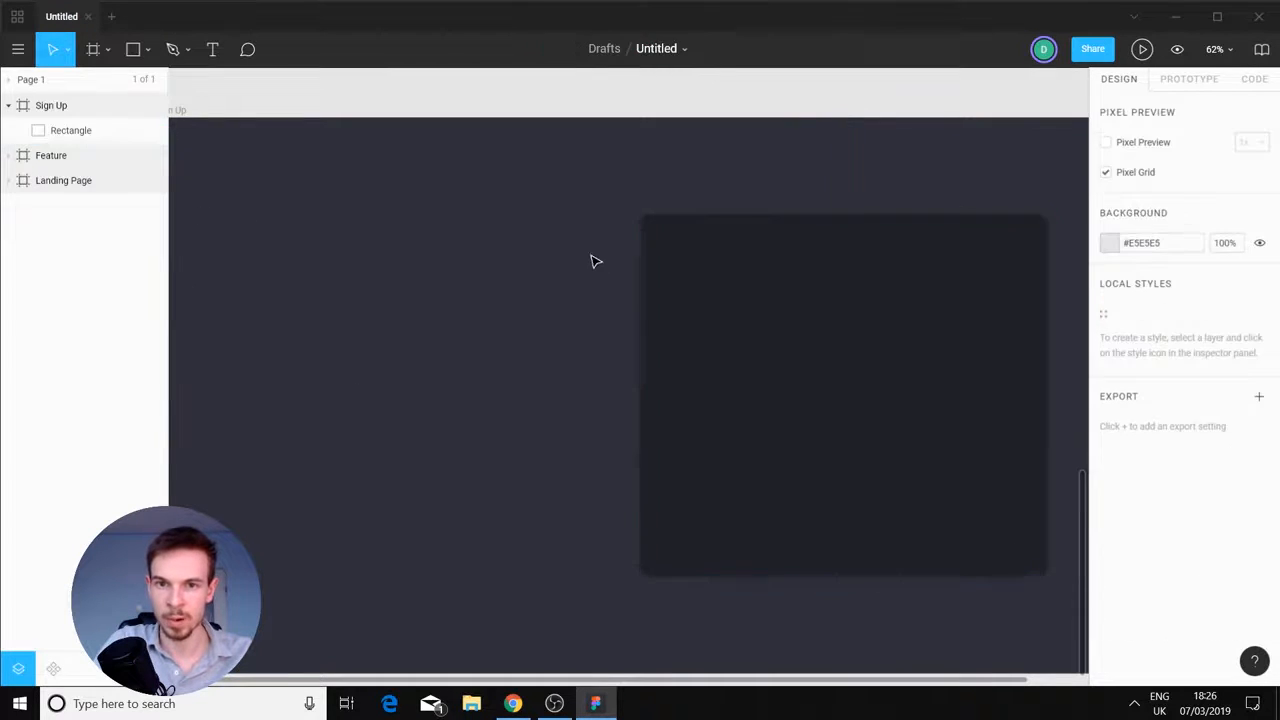
Add a text box of about 378 × 88 reading "Name" in the rounded rectangle's upper-left corner
{"action": "left_click_drag", "start_coordinate": [907, 497], "coordinate": [774, 437]}
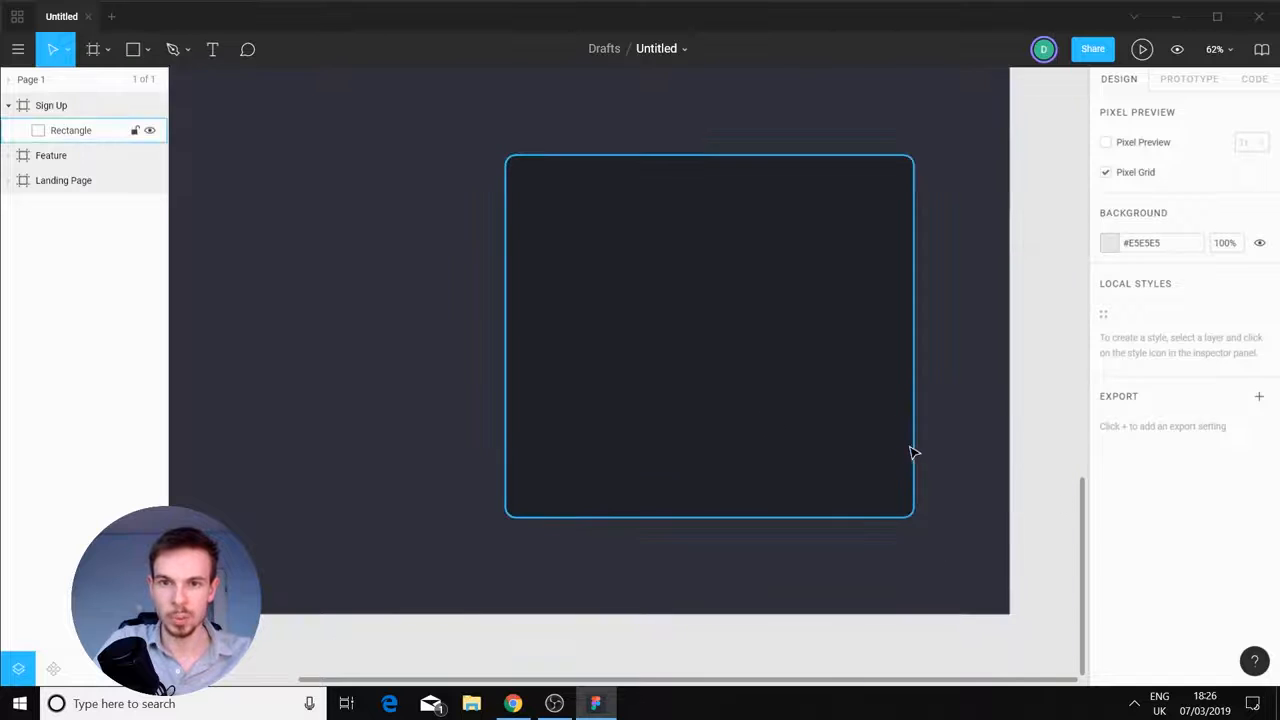
{"action": "scroll", "coordinate": [911, 449], "scroll_direction": "down", "scroll_amount": 3}
{"action": "scroll", "coordinate": [841, 374], "scroll_direction": "up", "scroll_amount": 3}
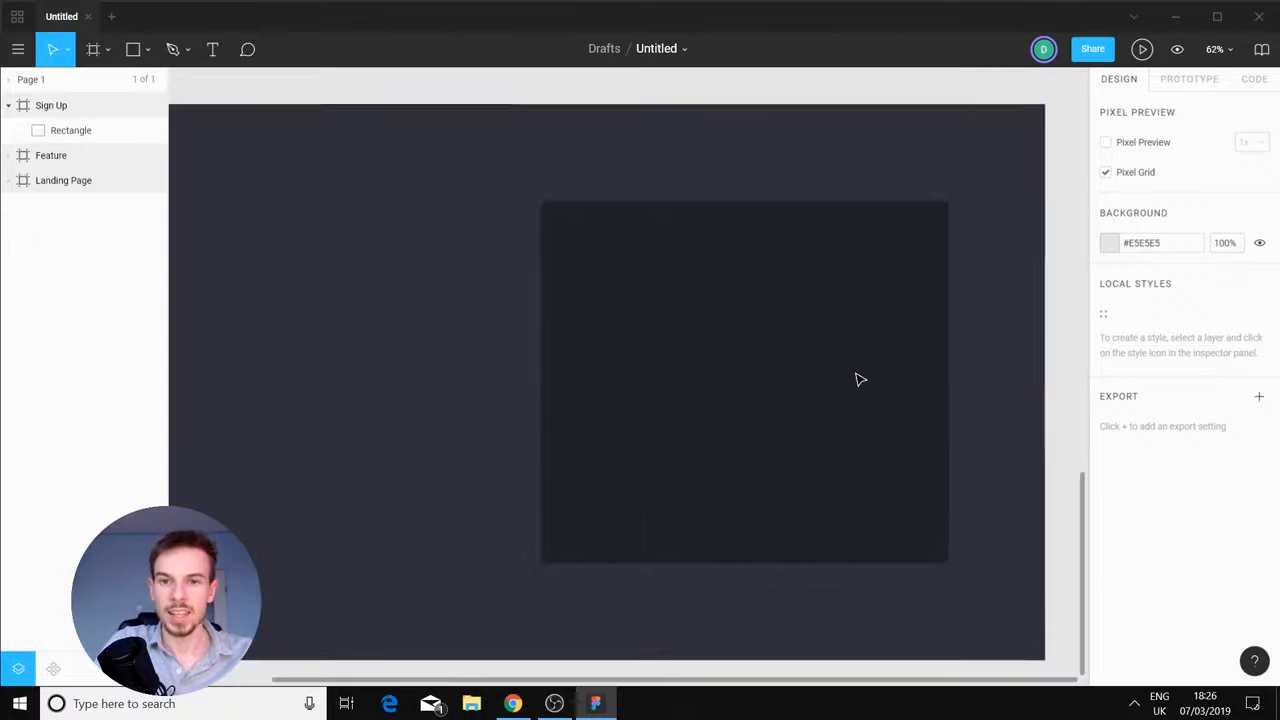
{"action": "scroll", "coordinate": [780, 309], "scroll_direction": "up", "scroll_amount": 5}
{"action": "scroll", "coordinate": [708, 311], "scroll_direction": "down", "scroll_amount": 5}
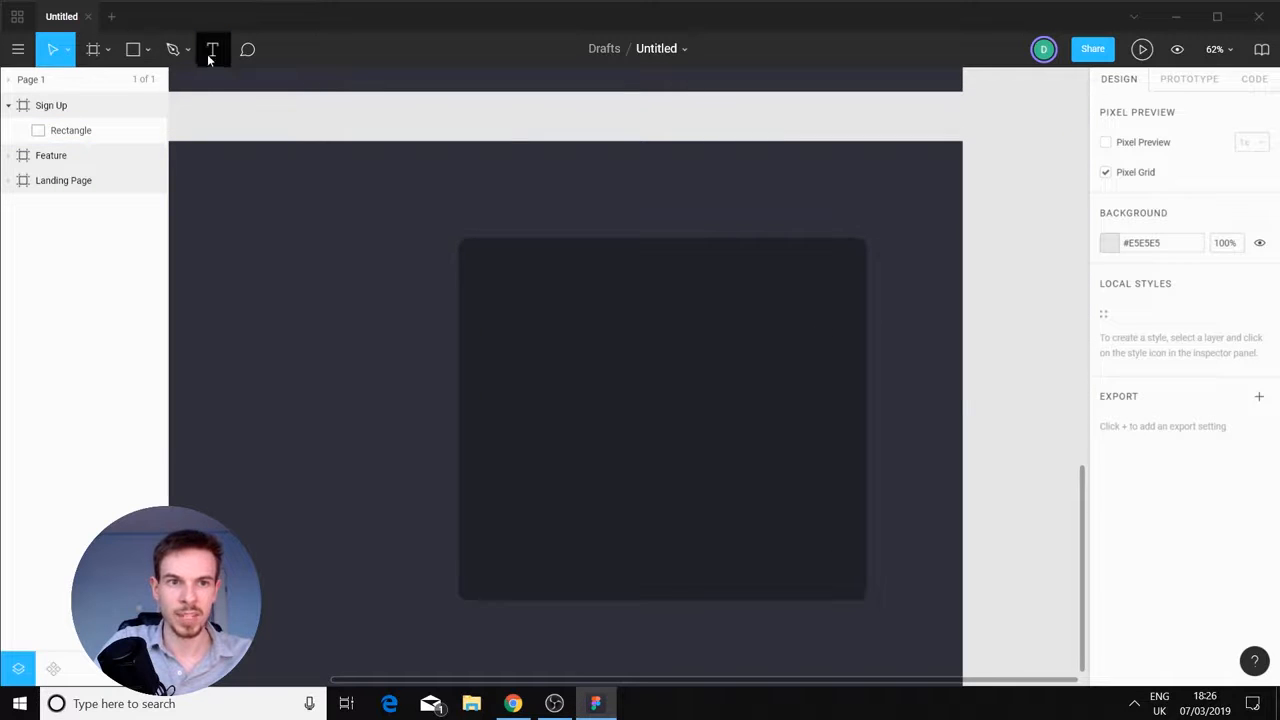
{"action": "left_click", "coordinate": [212, 49]}
{"action": "left_click_drag", "start_coordinate": [467, 243], "coordinate": [668, 292]}
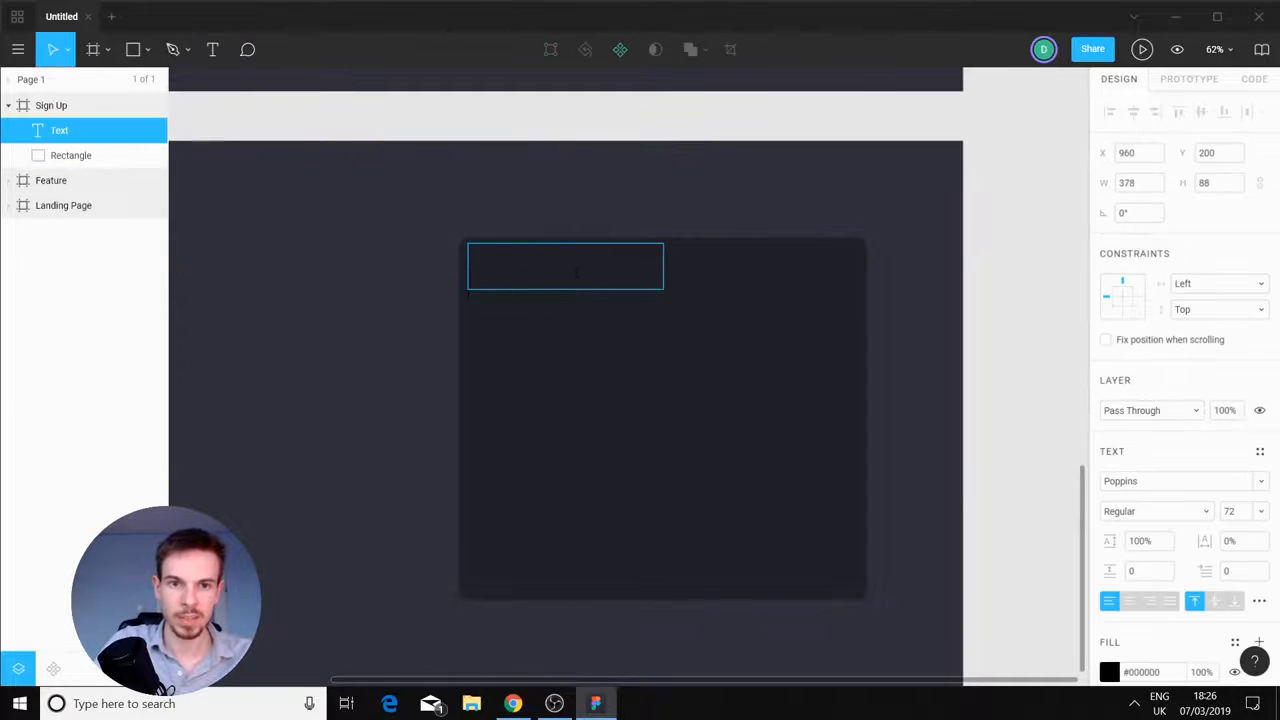
{"action": "type", "text": "Name"}
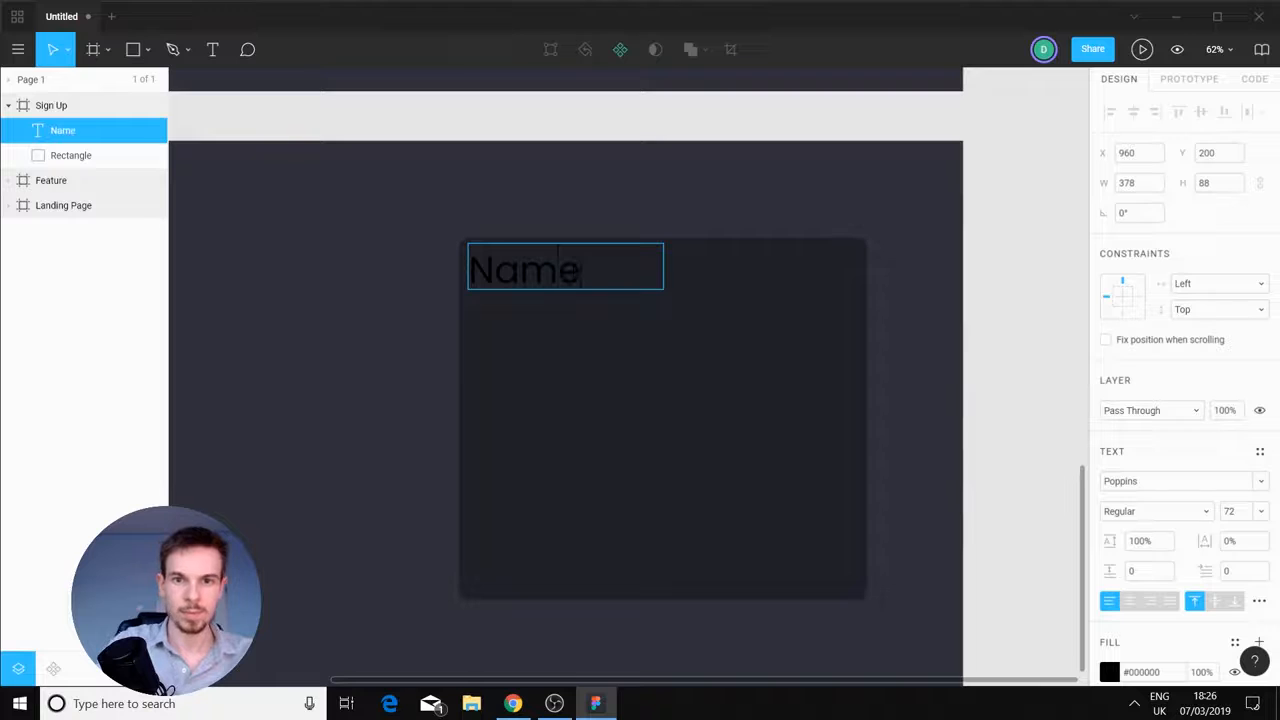
Set the Name text's color to white #FFFFFF and its font size to 24
{"action": "key", "text": "ctrl+a"}
{"action": "left_click", "coordinate": [1109, 672]}
{"action": "left_click_drag", "start_coordinate": [934, 375], "coordinate": [868, 228]}
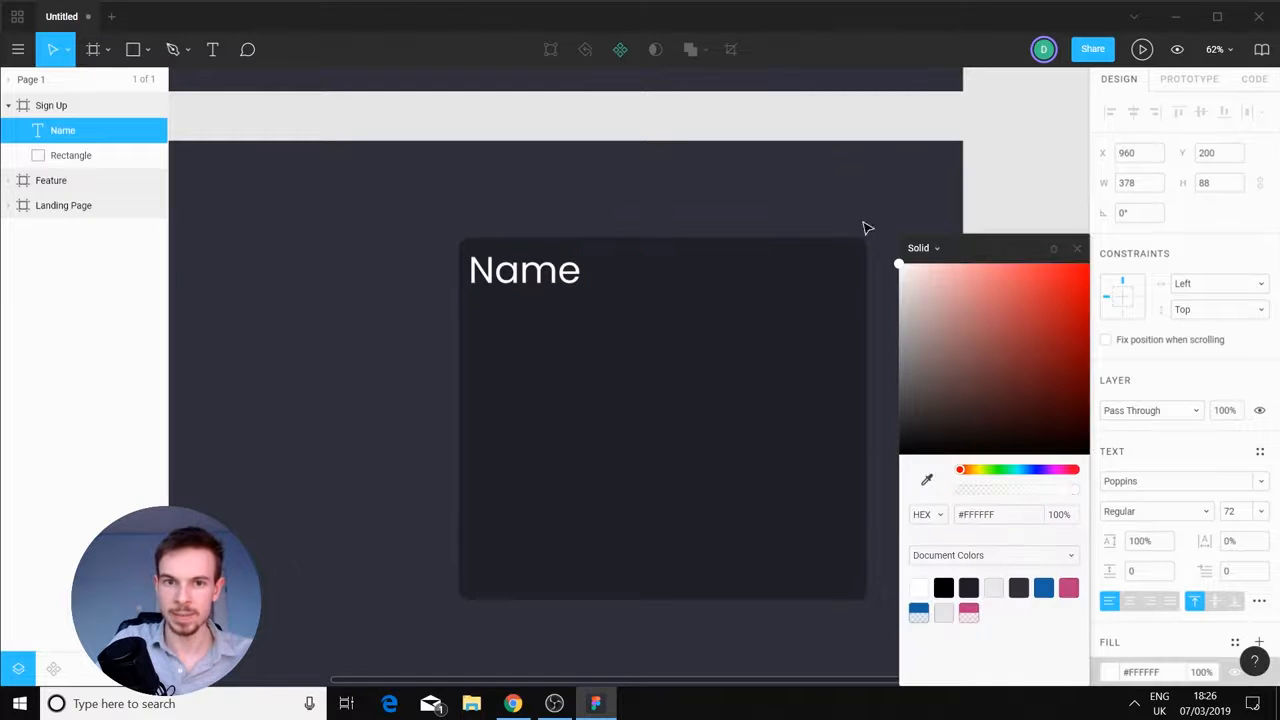
{"action": "left_click", "coordinate": [1260, 511]}
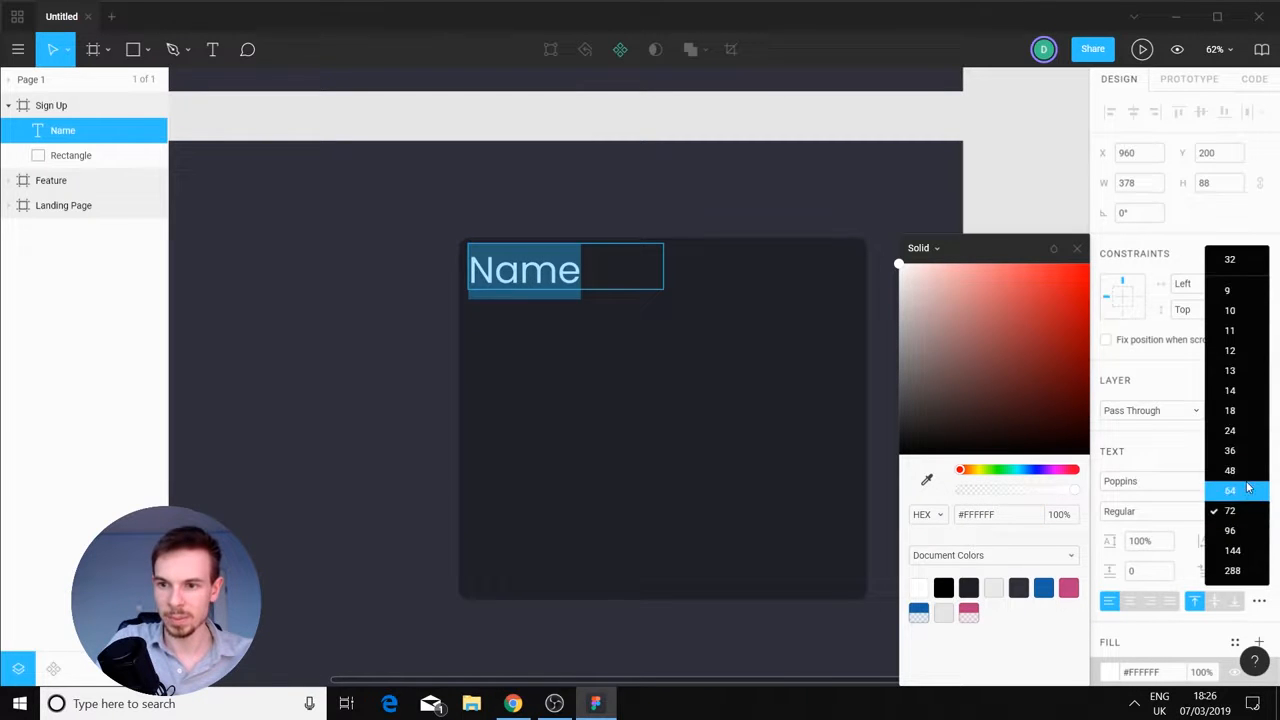
{"action": "left_click", "coordinate": [1232, 410]}
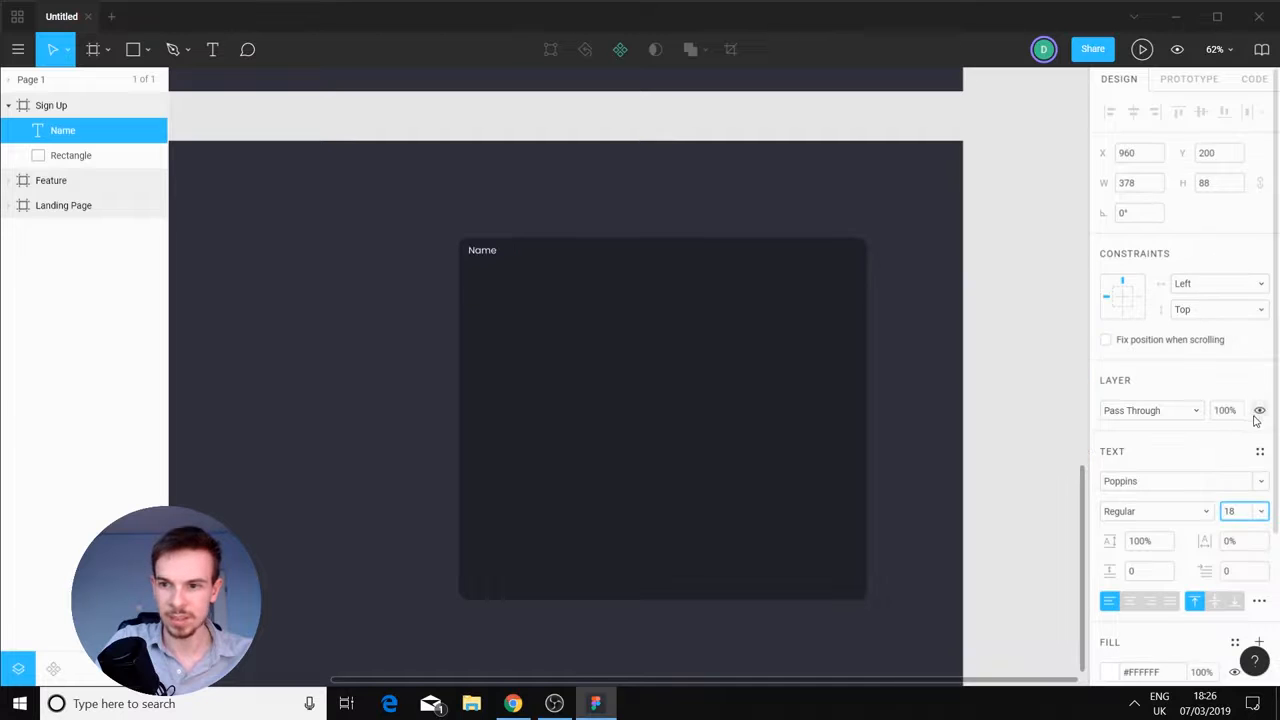
{"action": "left_click", "coordinate": [1260, 511]}
{"action": "left_click", "coordinate": [1245, 528]}
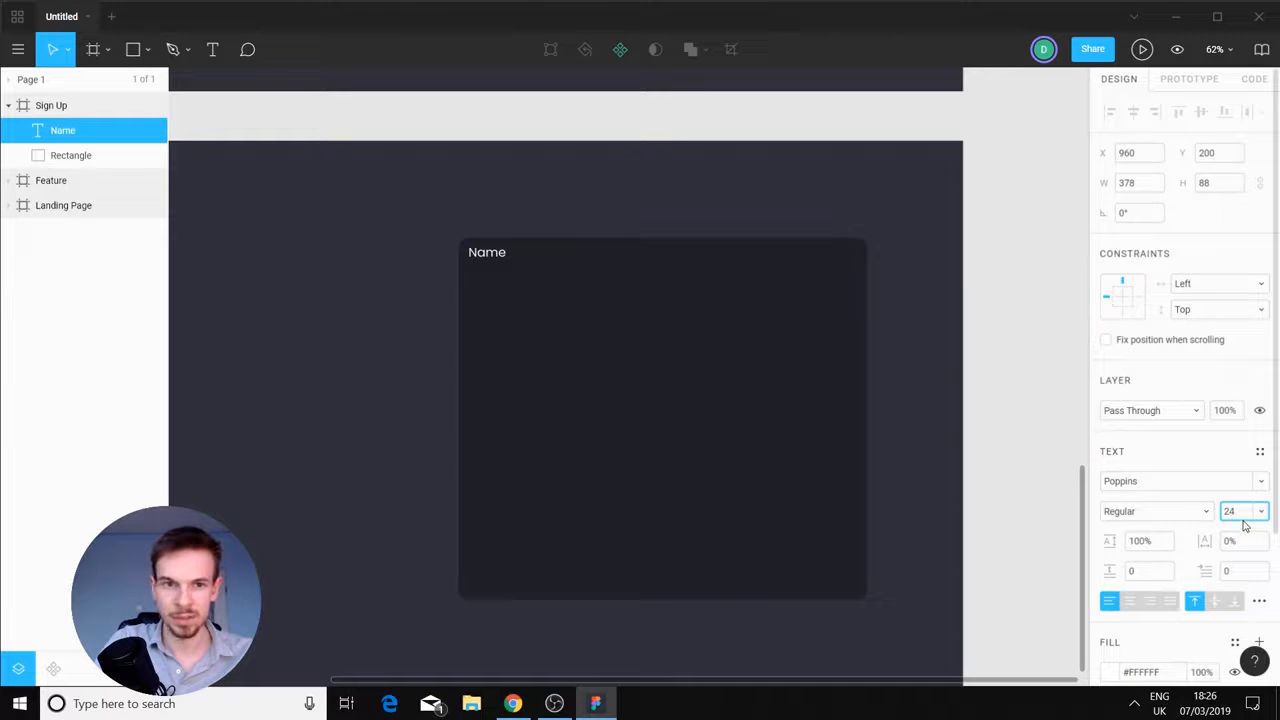
{"action": "key", "text": "Return"}
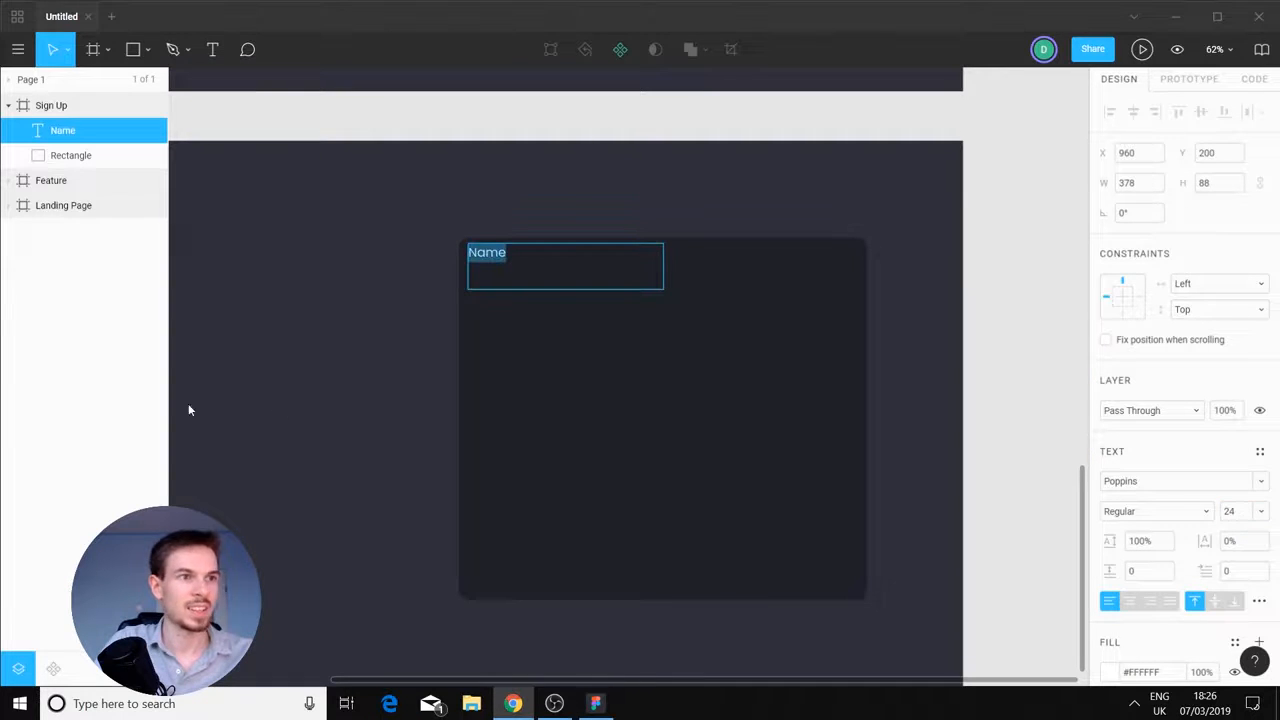
Set the Name text box to auto-resize by width so that it fits its text
{"action": "left_click", "coordinate": [837, 489]}
{"action": "left_click_drag", "start_coordinate": [441, 502], "coordinate": [595, 474]}
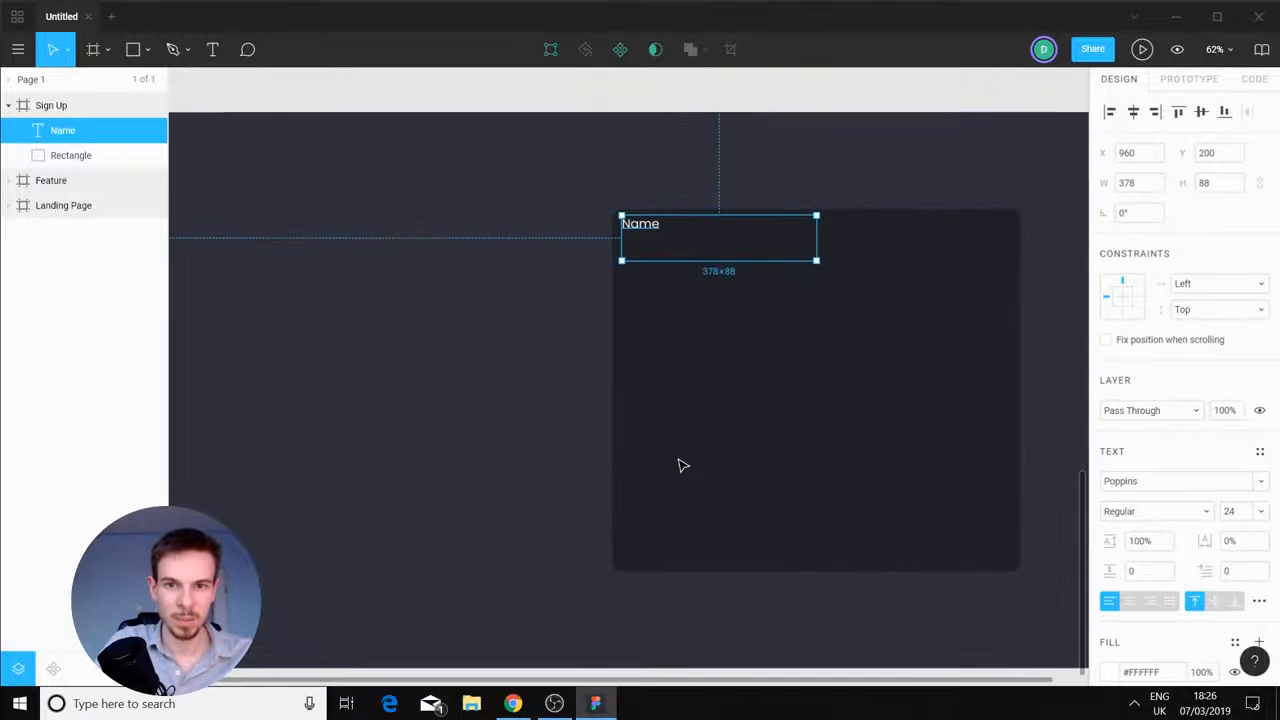
{"action": "left_click", "coordinate": [678, 465]}
{"action": "left_click", "coordinate": [651, 237]}
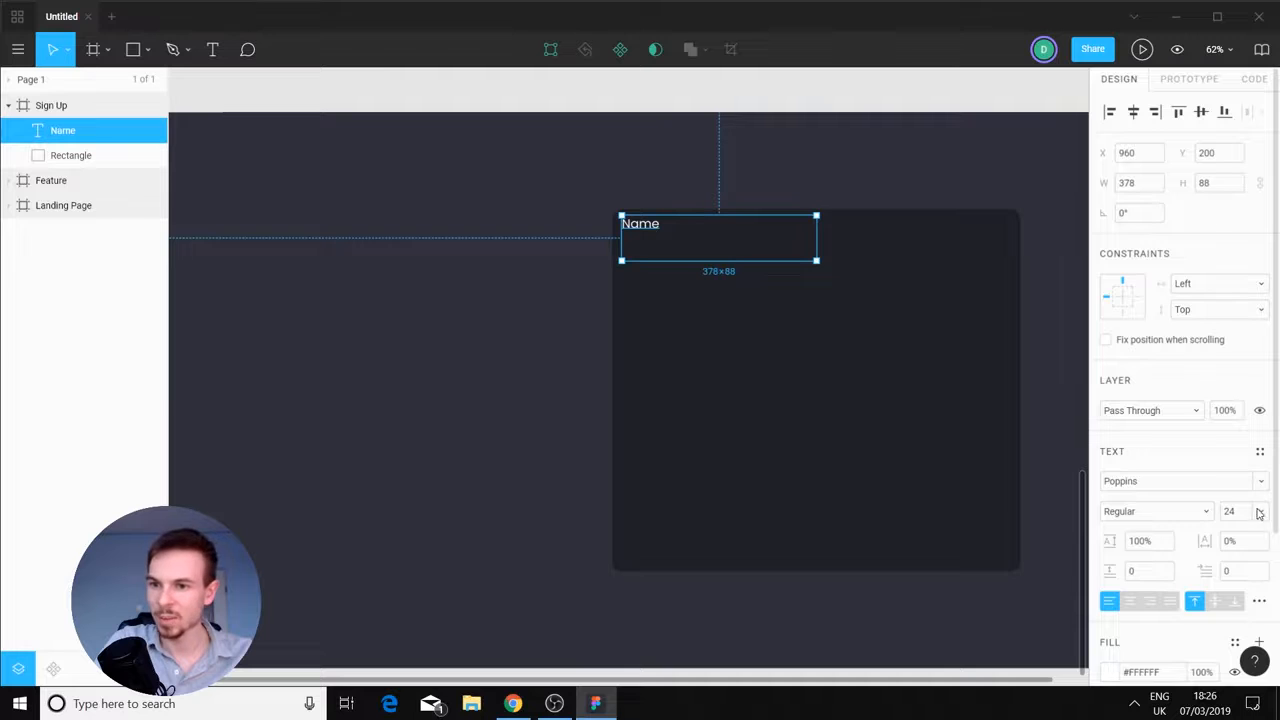
{"action": "left_click", "coordinate": [1259, 601]}
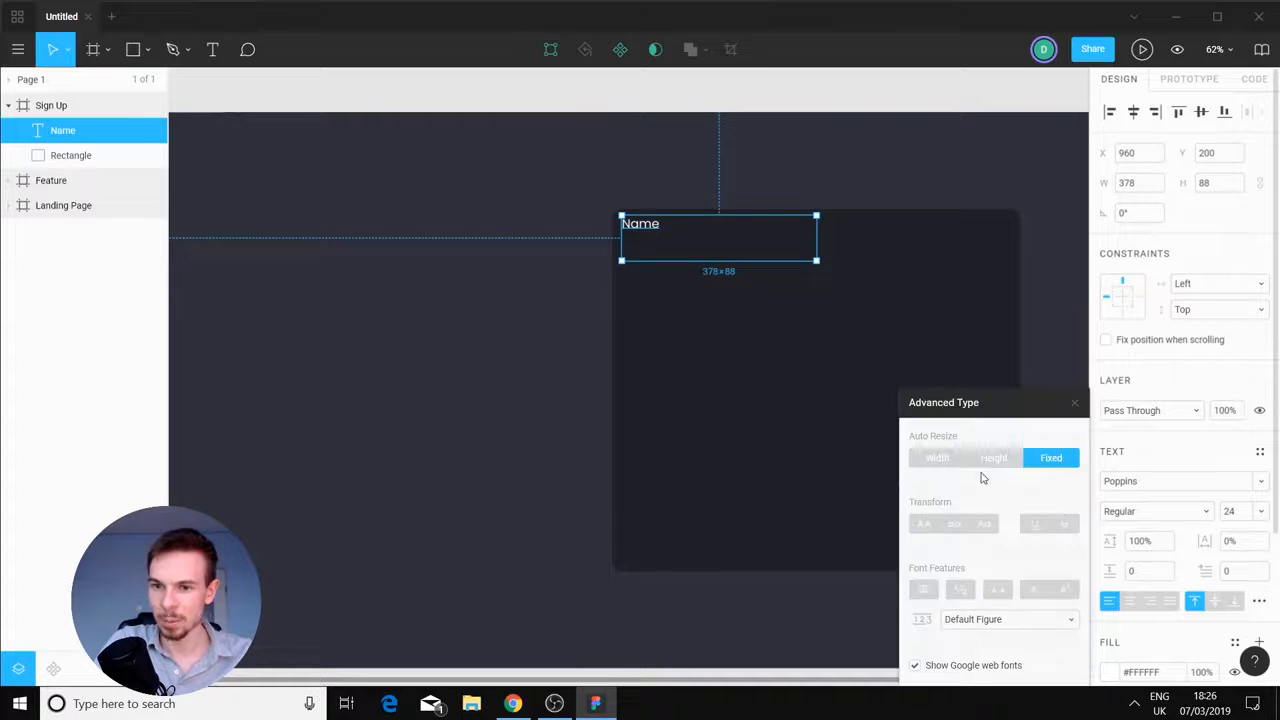
{"action": "left_click", "coordinate": [945, 462]}
{"action": "left_click", "coordinate": [1257, 605]}
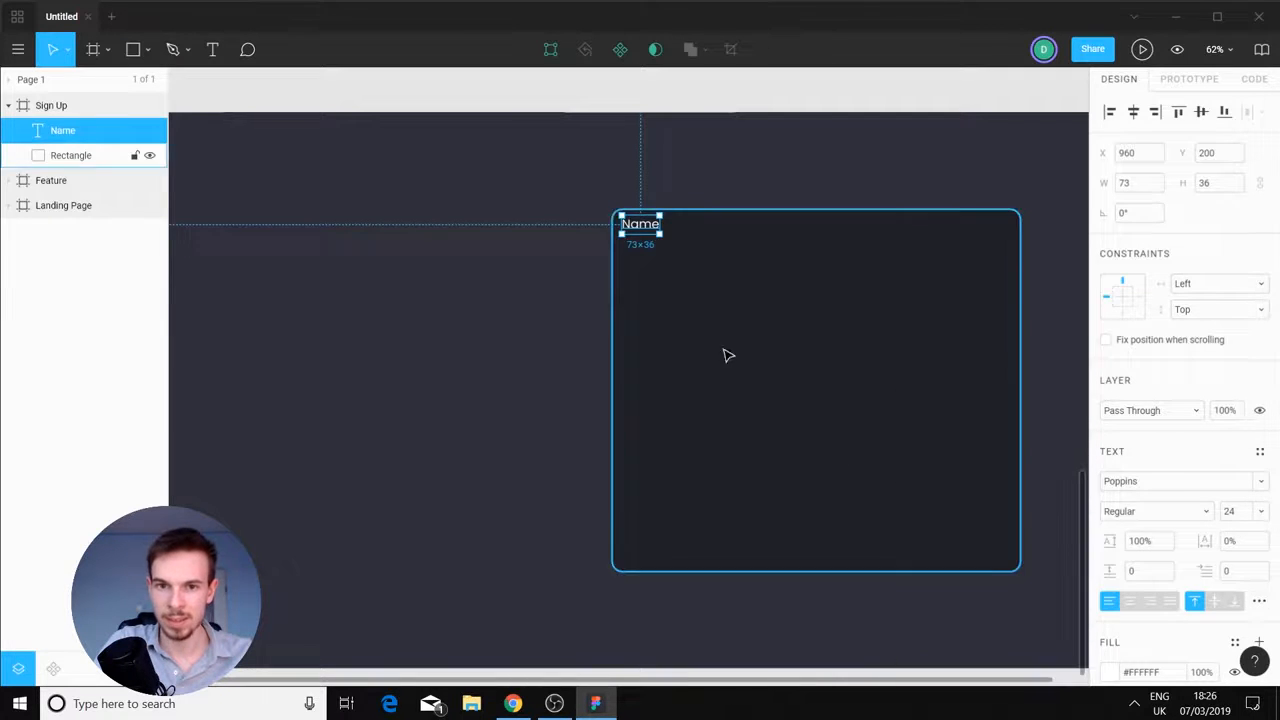
Widen the Name text box to about 88 and open its text for editing
{"action": "left_click", "coordinate": [705, 310]}
{"action": "left_click", "coordinate": [652, 229]}
{"action": "scroll", "coordinate": [678, 264], "scroll_direction": "up", "scroll_amount": 5}
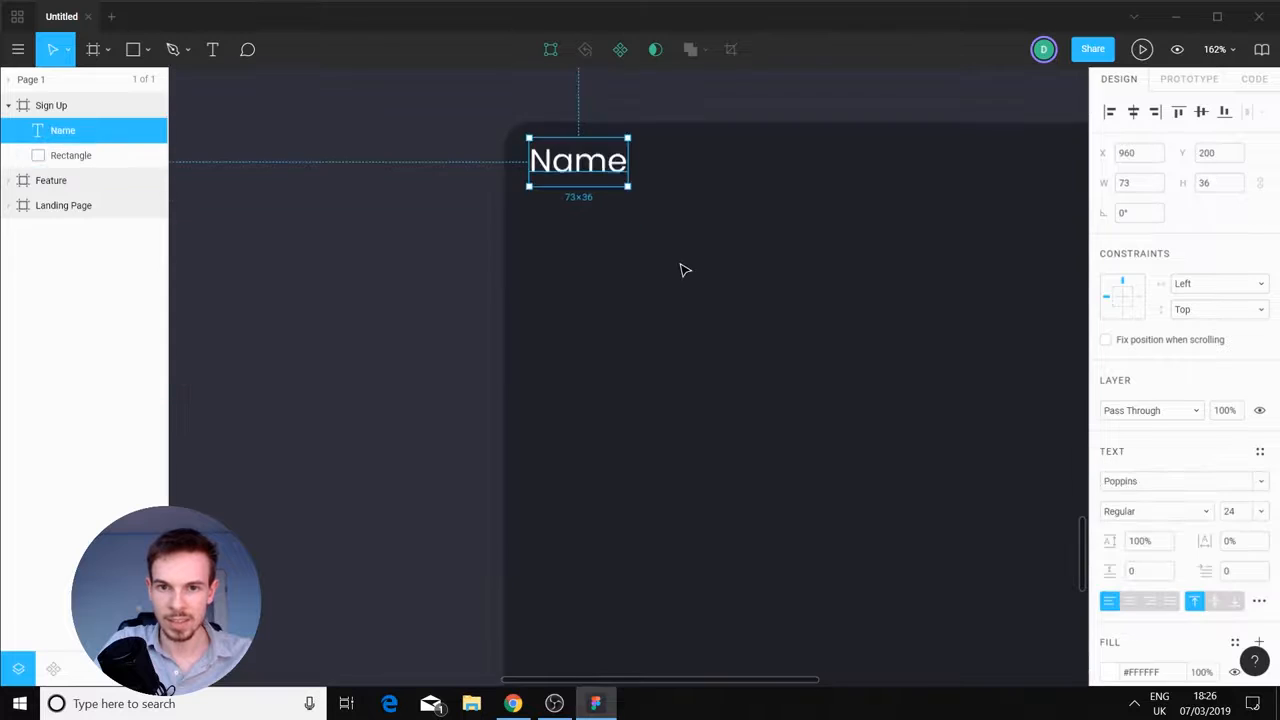
{"action": "left_click_drag", "start_coordinate": [627, 166], "coordinate": [649, 168]}
{"action": "double_click", "coordinate": [615, 164]}
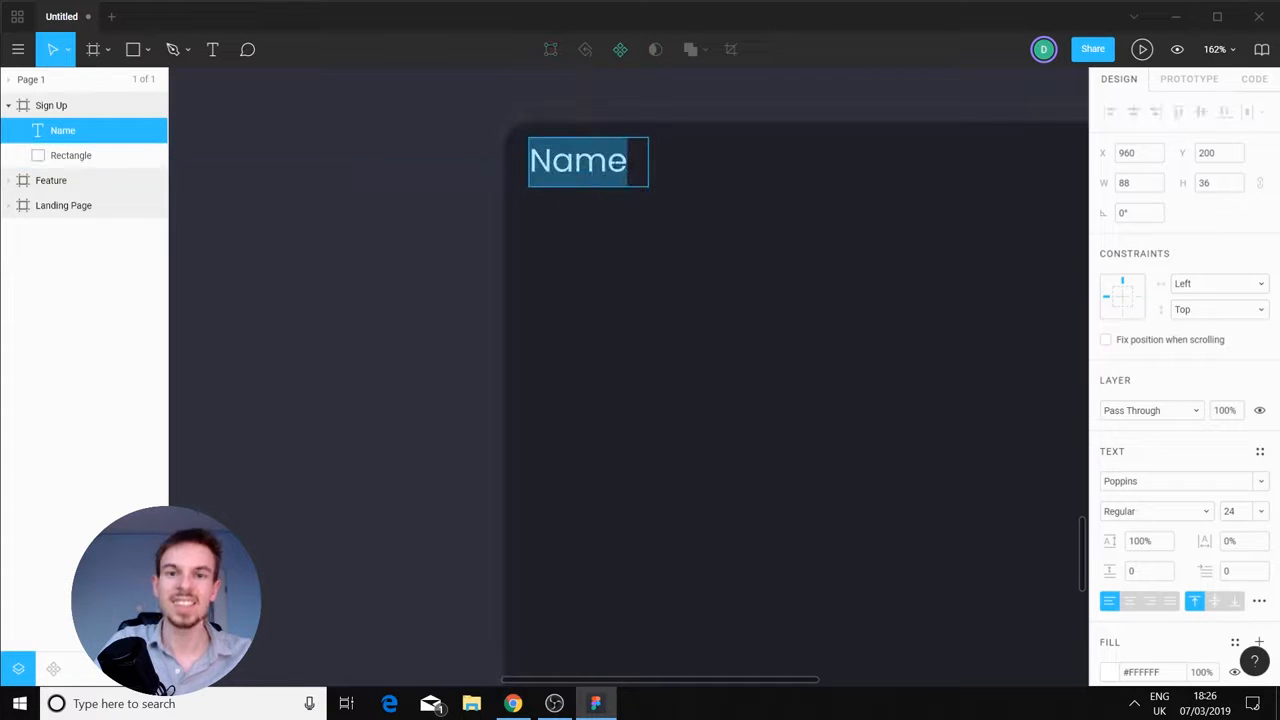
Append a space and a colon to the Name label so that it reads "Name :"
{"action": "left_click", "coordinate": [625, 164]}
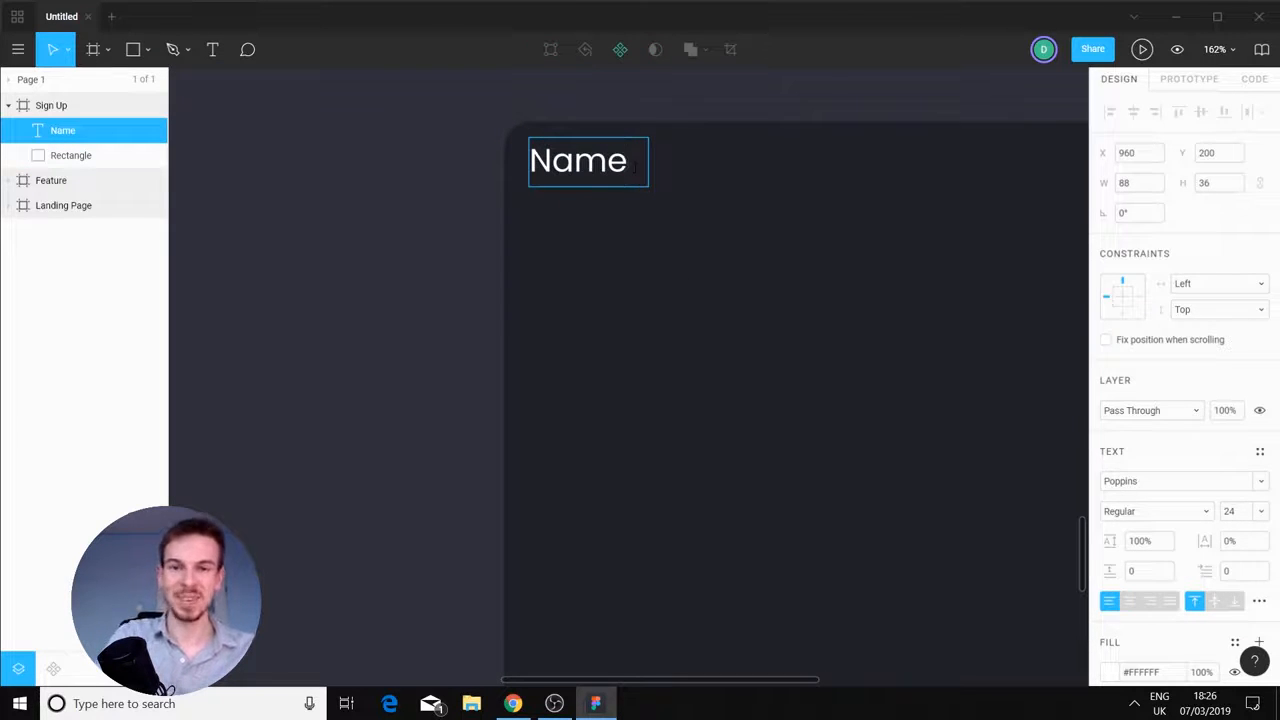
{"action": "type", "text": ":"}
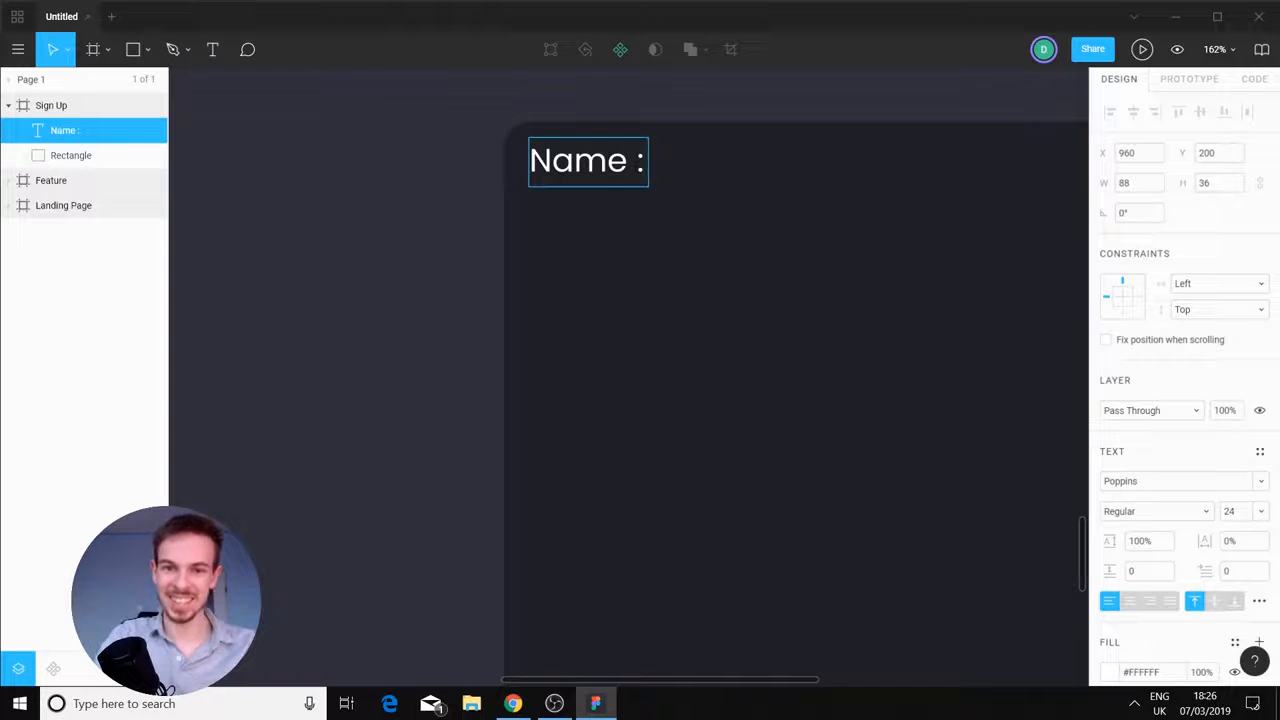
{"action": "key", "text": "Escape"}
{"action": "left_click", "coordinate": [794, 316]}
{"action": "left_click", "coordinate": [497, 260]}
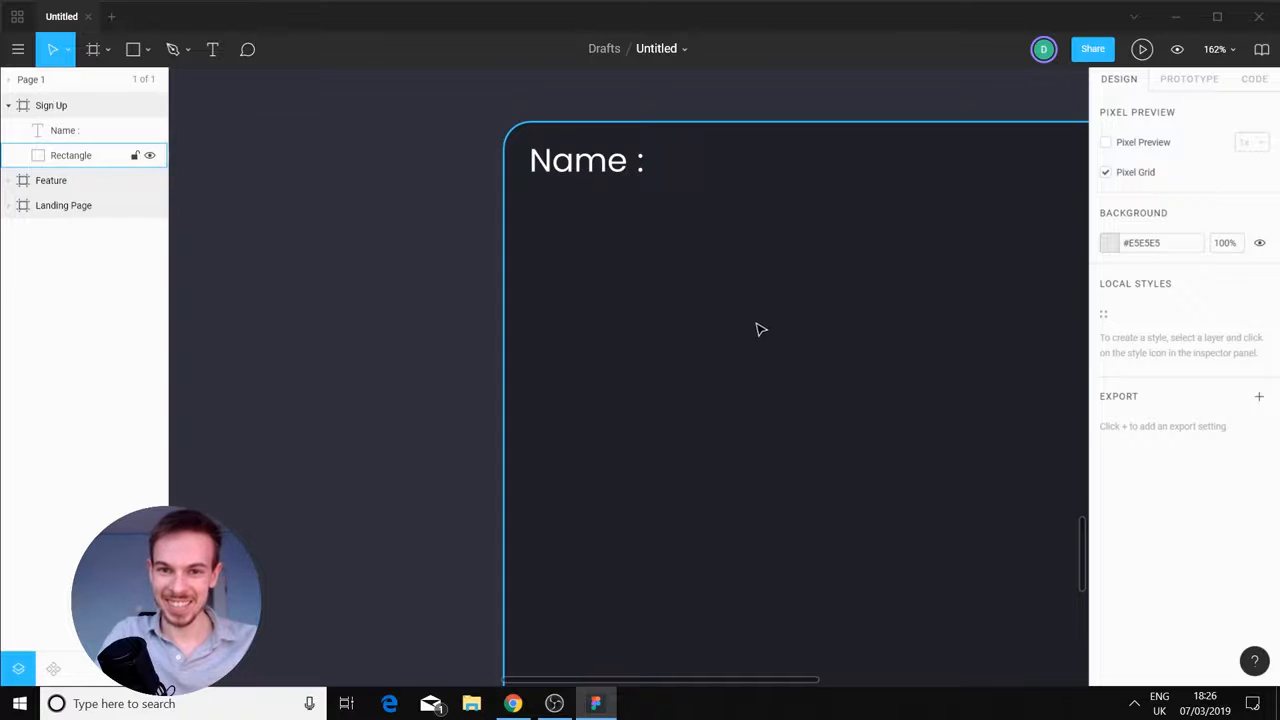
Remove the space before the label's colon and move the "Name:" label inward on the card to about X 991, Y 236
{"action": "scroll", "coordinate": [758, 325], "scroll_direction": "down", "scroll_amount": 1}
{"action": "scroll", "coordinate": [758, 325], "scroll_direction": "down", "scroll_amount": 3}
{"action": "left_click_drag", "start_coordinate": [787, 324], "coordinate": [609, 288]}
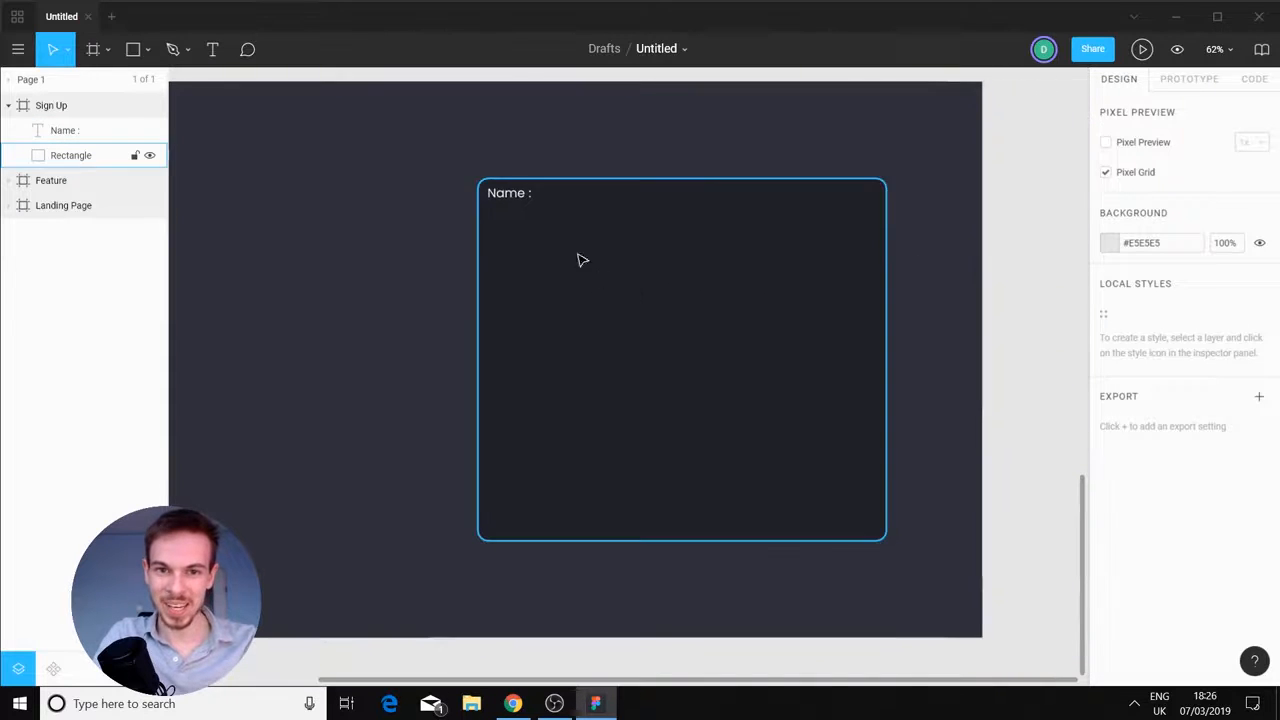
{"action": "left_click", "coordinate": [520, 195]}
{"action": "double_click", "coordinate": [526, 198]}
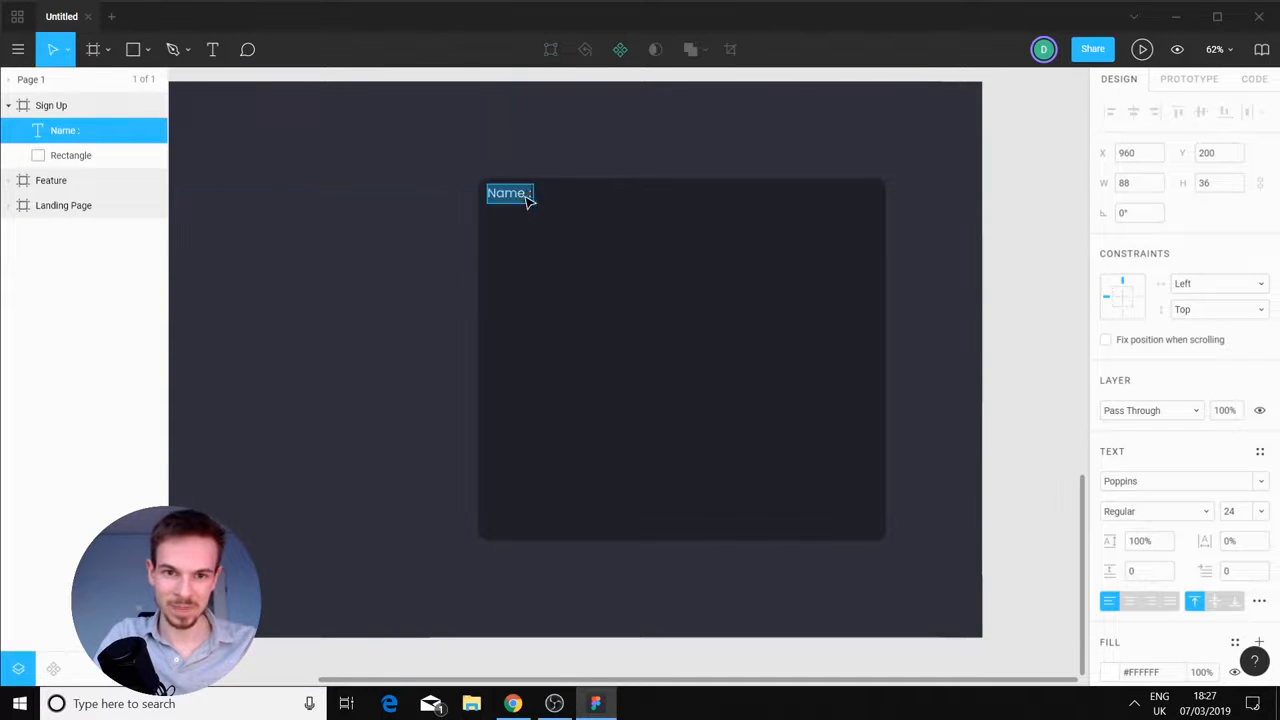
{"action": "left_click", "coordinate": [530, 198]}
{"action": "key", "text": "Delete"}
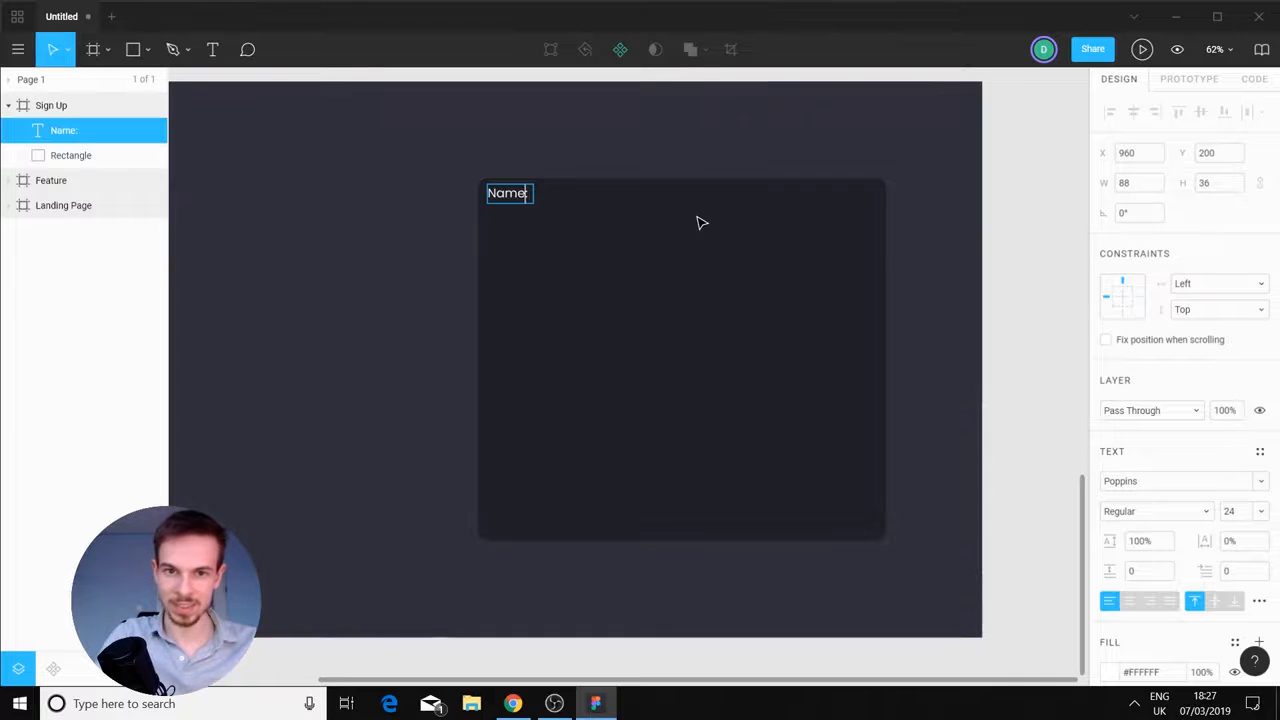
{"action": "left_click", "coordinate": [650, 272]}
{"action": "left_click", "coordinate": [464, 248]}
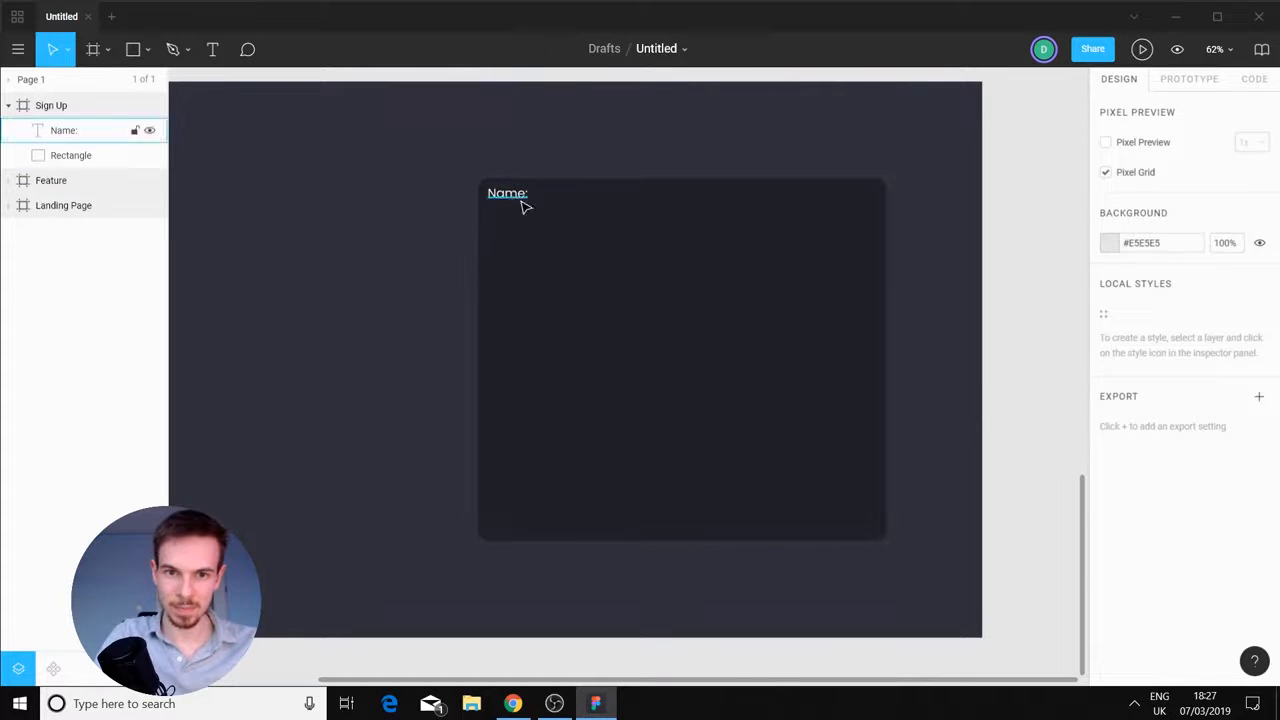
{"action": "left_click_drag", "start_coordinate": [523, 203], "coordinate": [541, 222]}
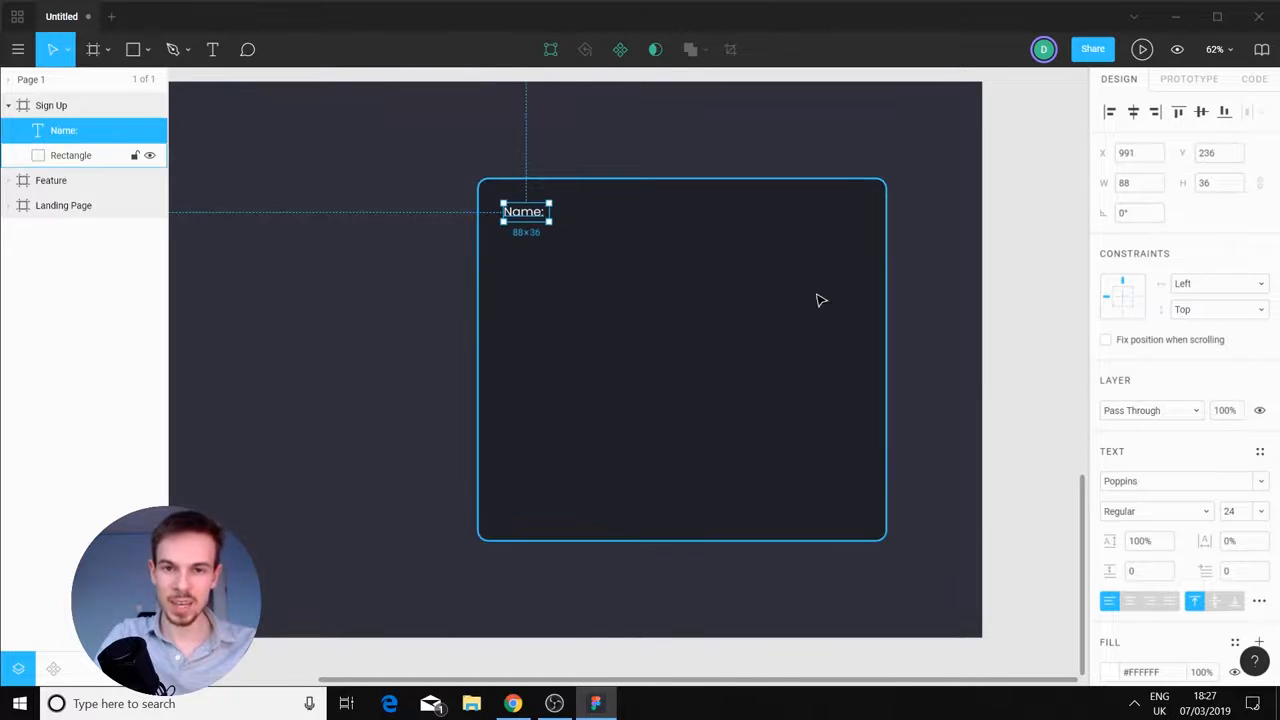
{"action": "left_click", "coordinate": [400, 318]}
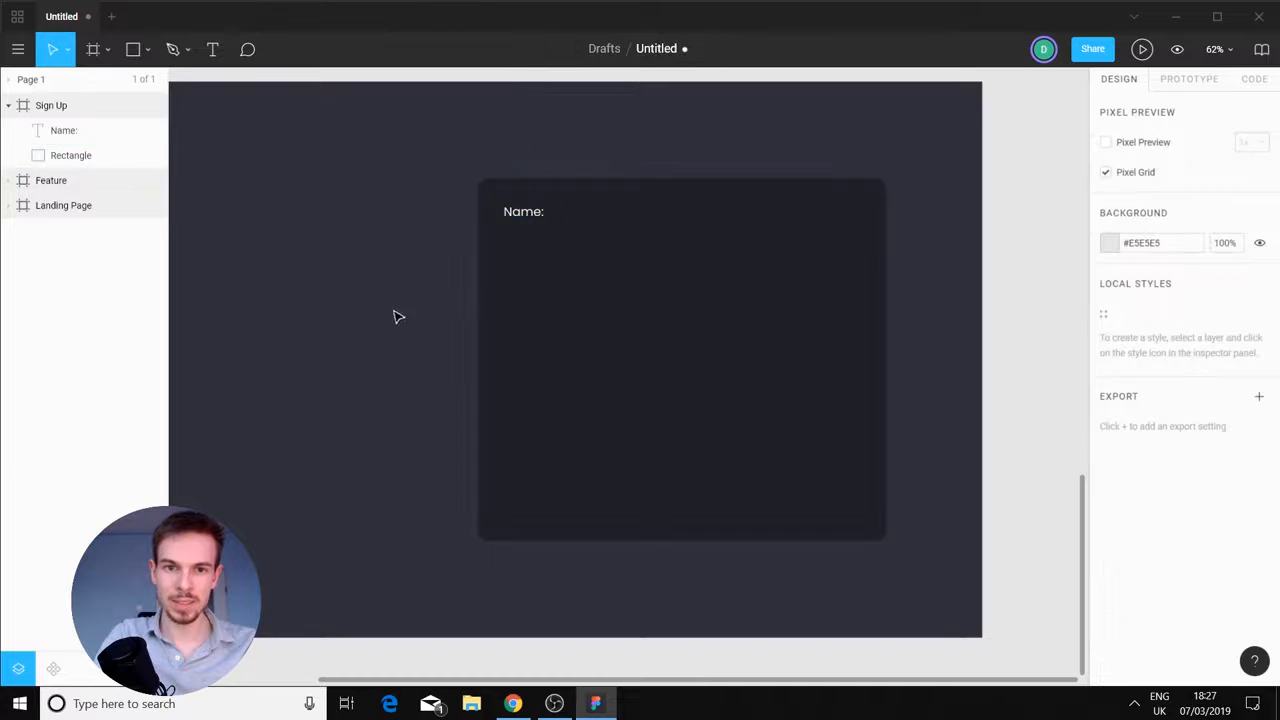
Draw an input-field rectangle of about 579 × 60 below the Name label and place it at about X 1035, Y 302
{"action": "left_click", "coordinate": [134, 50]}
{"action": "mouse_move", "coordinate": [501, 237]}
{"action": "left_mouse_down"}
{"action": "mouse_move", "coordinate": [801, 271]}
{"action": "mouse_move", "coordinate": [801, 288]}
{"action": "mouse_move", "coordinate": [800, 272]}
{"action": "left_mouse_up"}
{"action": "left_click_drag", "start_coordinate": [717, 260], "coordinate": [740, 260]}
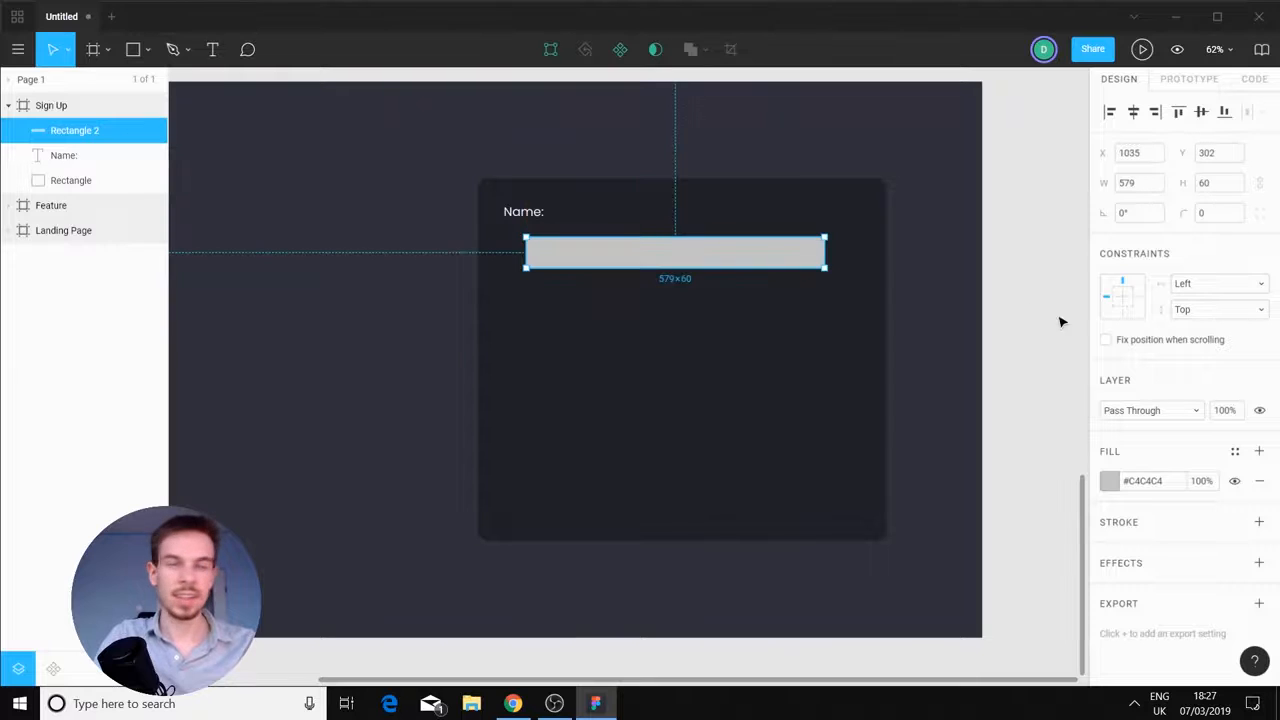
Remove the input-field rectangle's fill and give it a stroke in the document's blue #1762A7
{"action": "left_click", "coordinate": [1110, 481]}
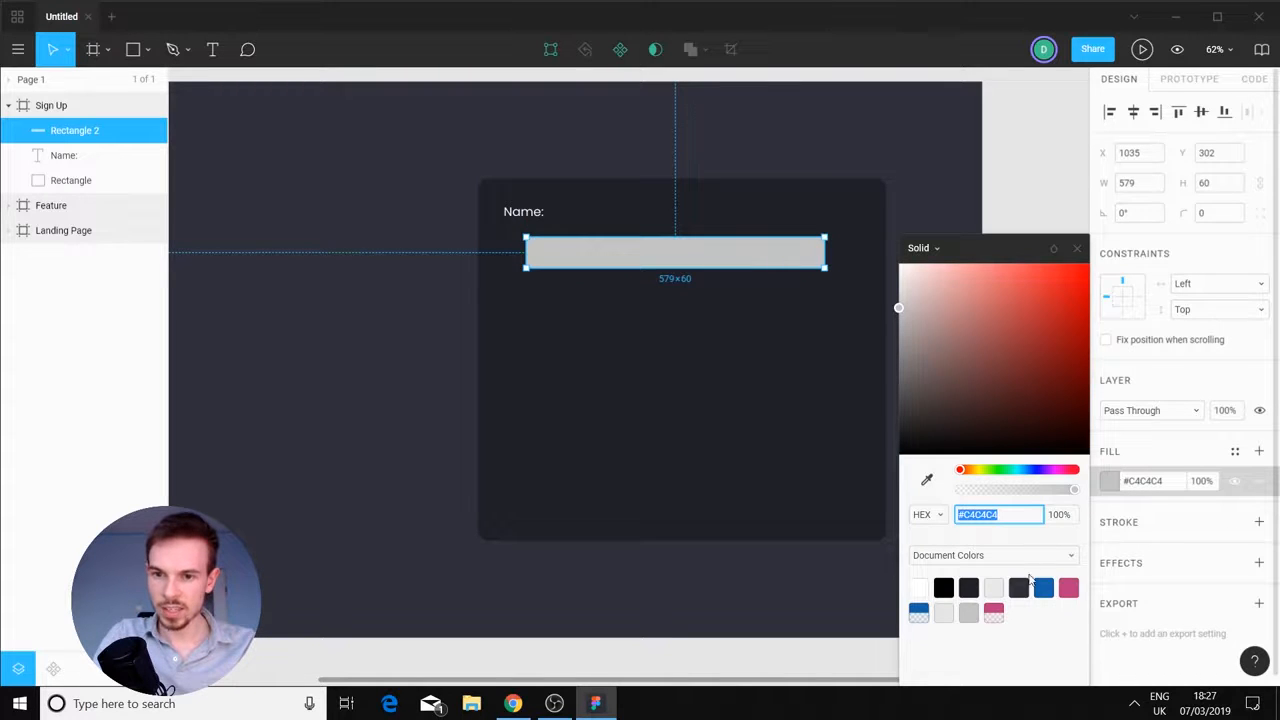
{"action": "left_click", "coordinate": [1131, 507]}
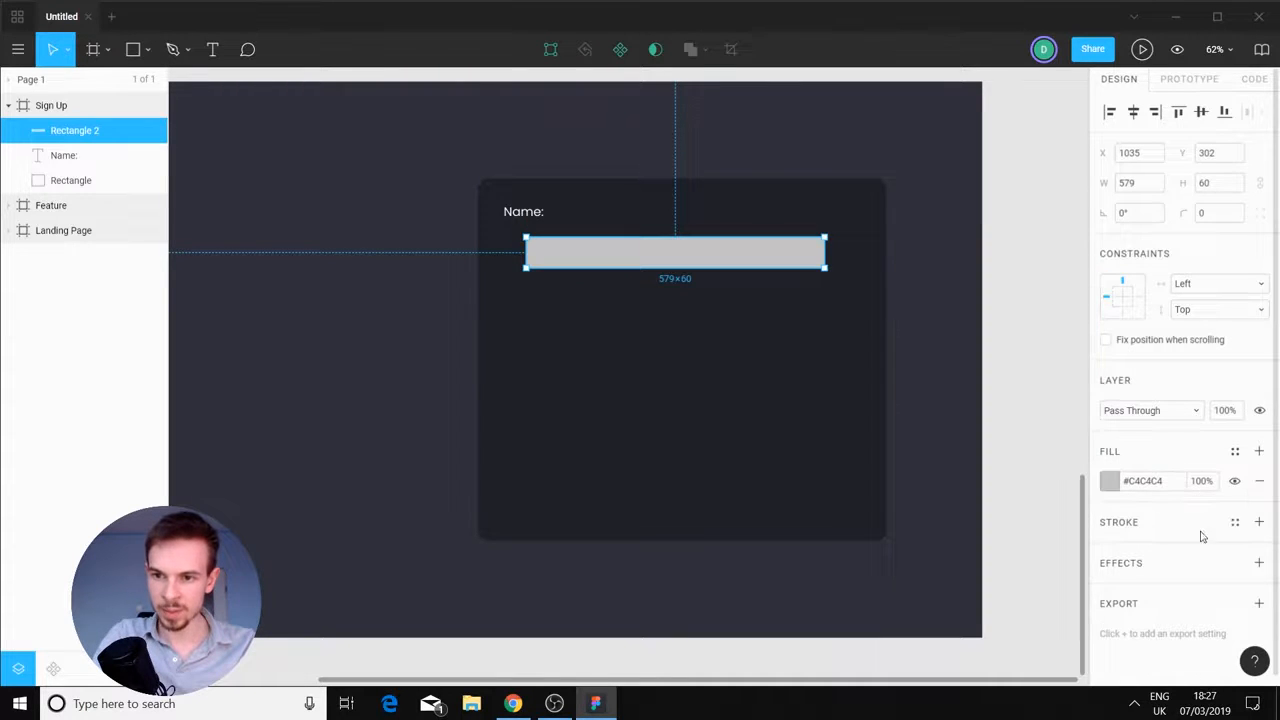
{"action": "left_click", "coordinate": [1259, 521]}
{"action": "left_click", "coordinate": [1259, 482]}
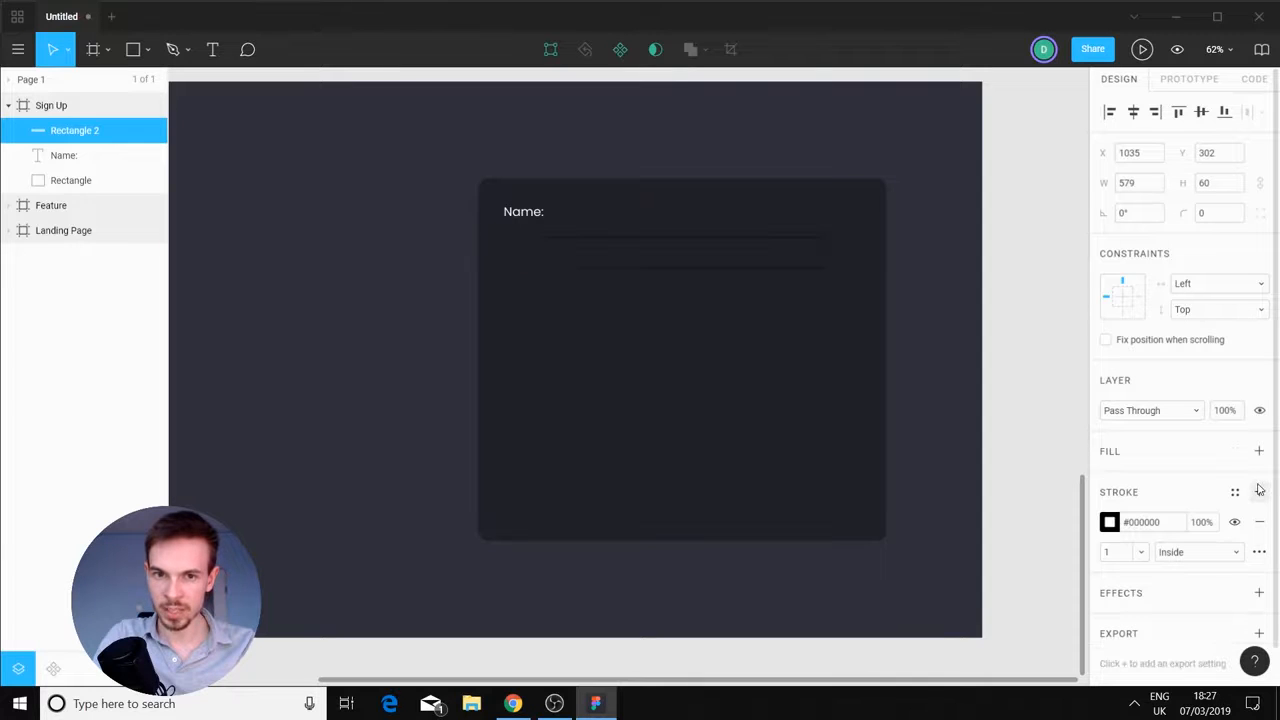
{"action": "left_click", "coordinate": [1110, 521]}
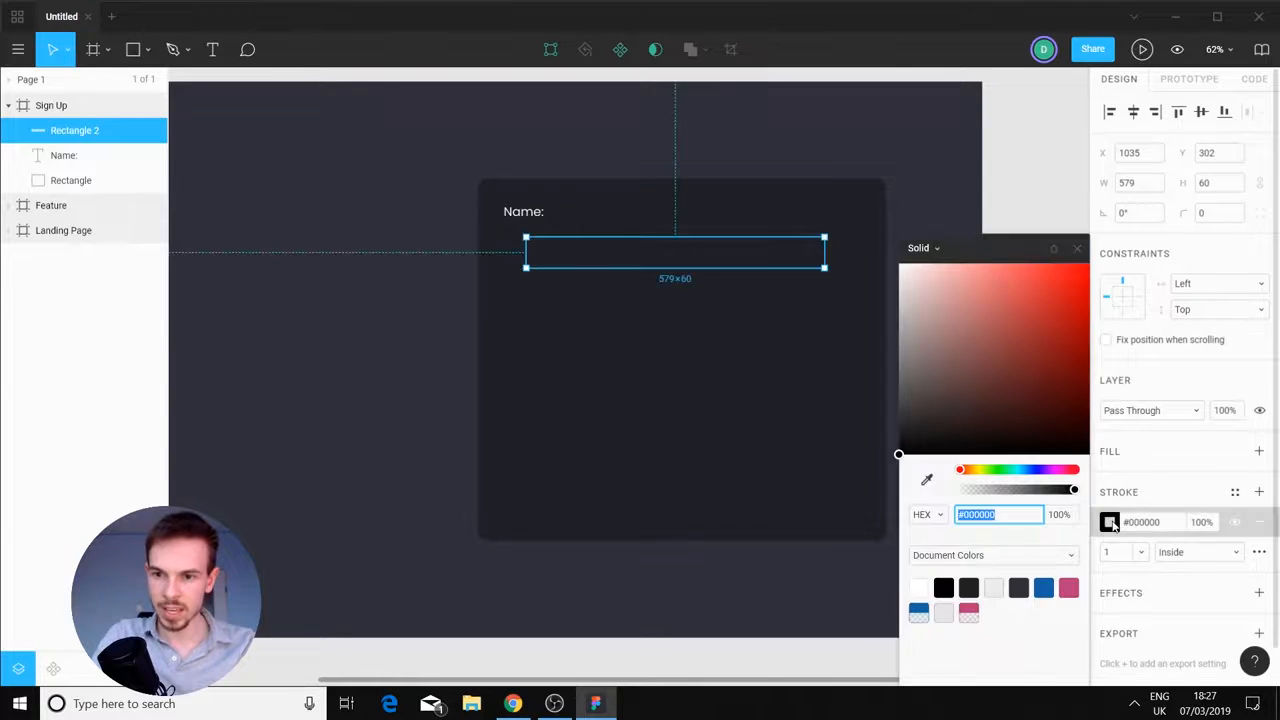
{"action": "left_click", "coordinate": [1042, 586]}
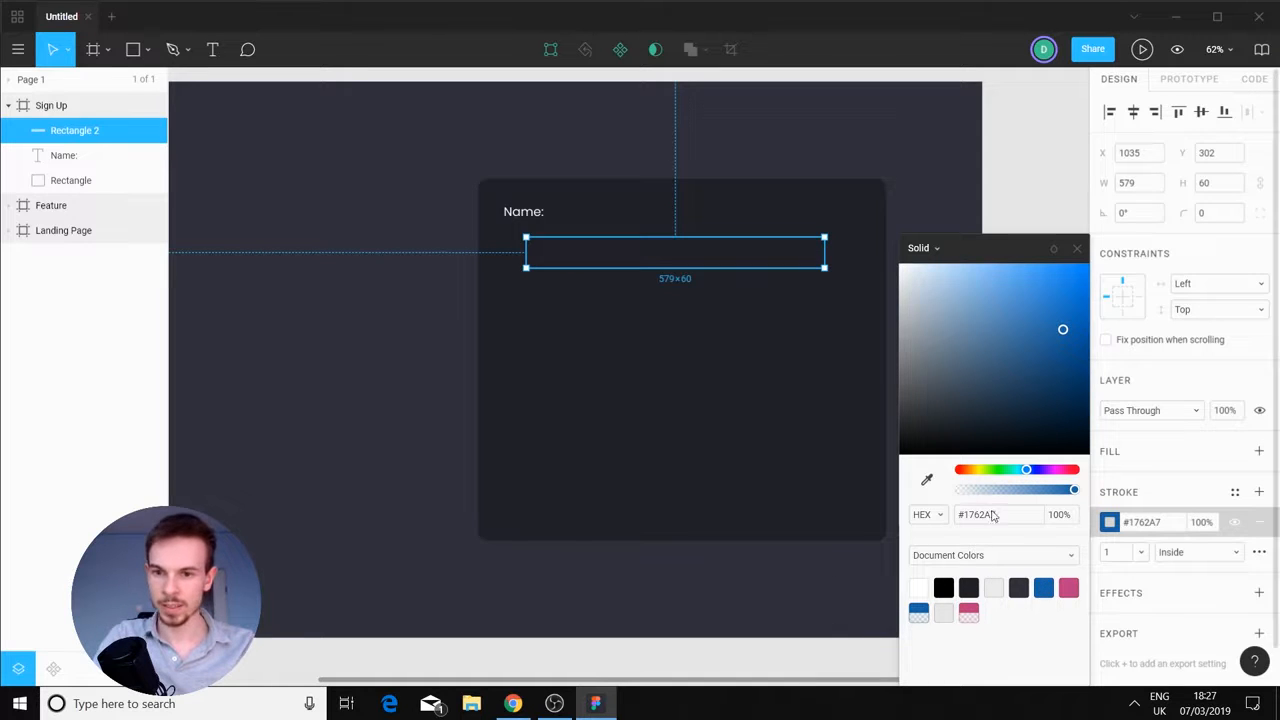
{"action": "left_click", "coordinate": [1209, 229]}
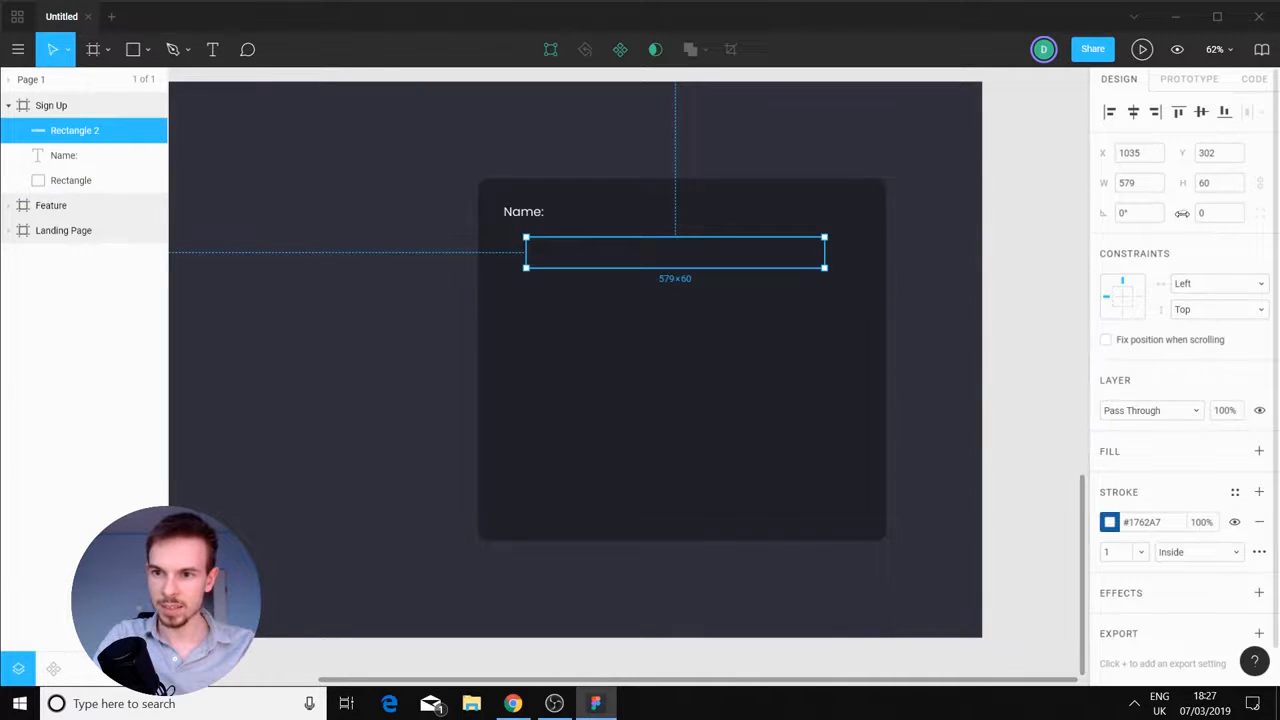
Set the input-field rectangle's corner radius to 10
{"action": "left_click_drag", "start_coordinate": [1183, 213], "coordinate": [8, 223]}
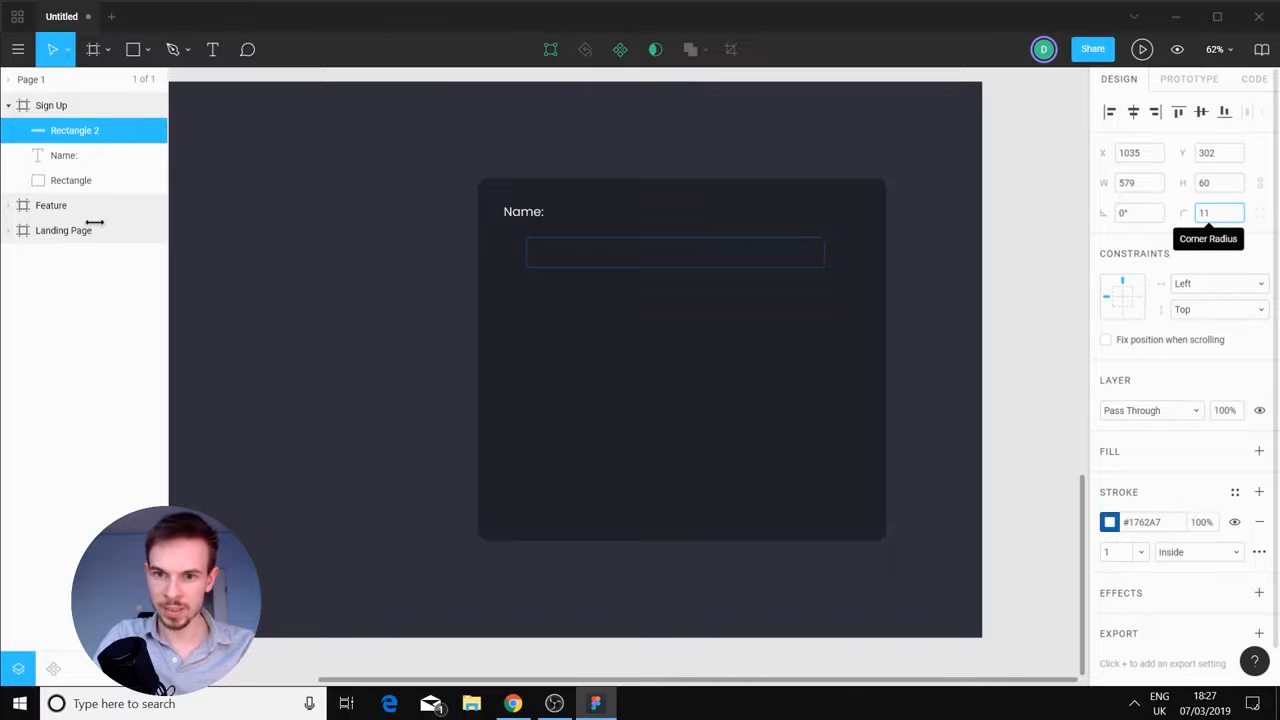
{"action": "left_click_drag", "start_coordinate": [77, 228], "coordinate": [77, 228]}
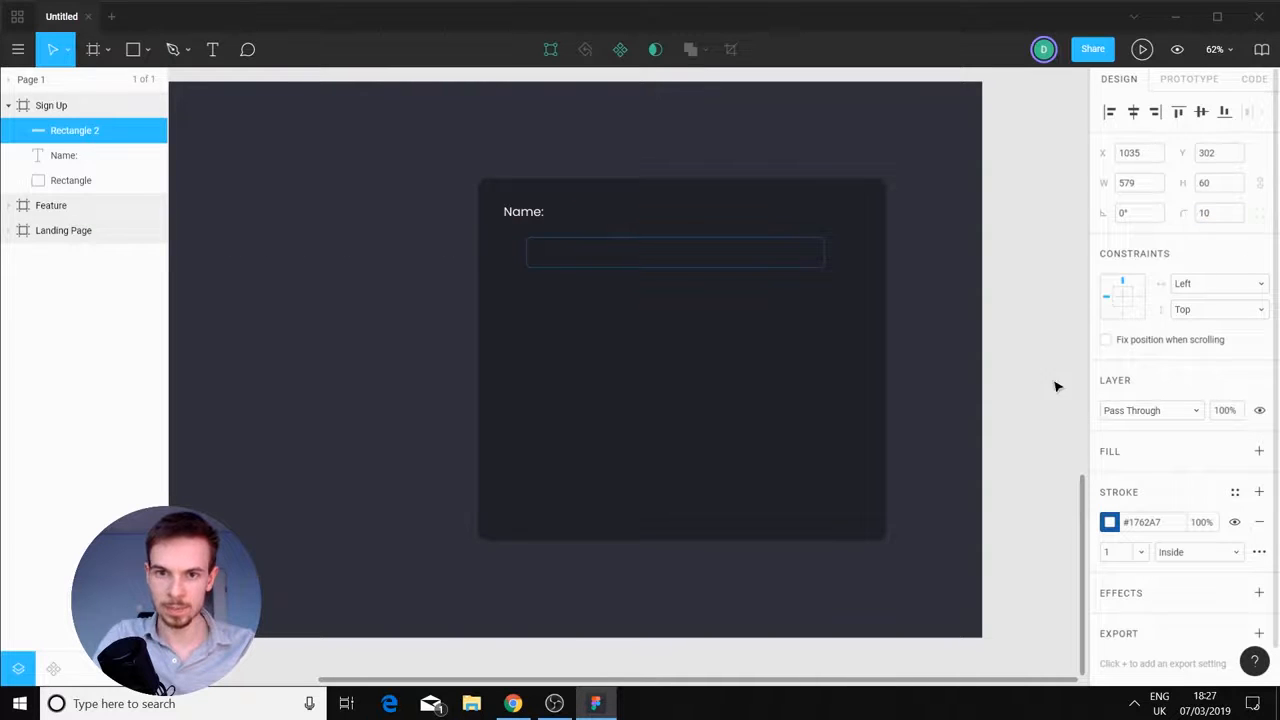
{"action": "left_click", "coordinate": [952, 356]}
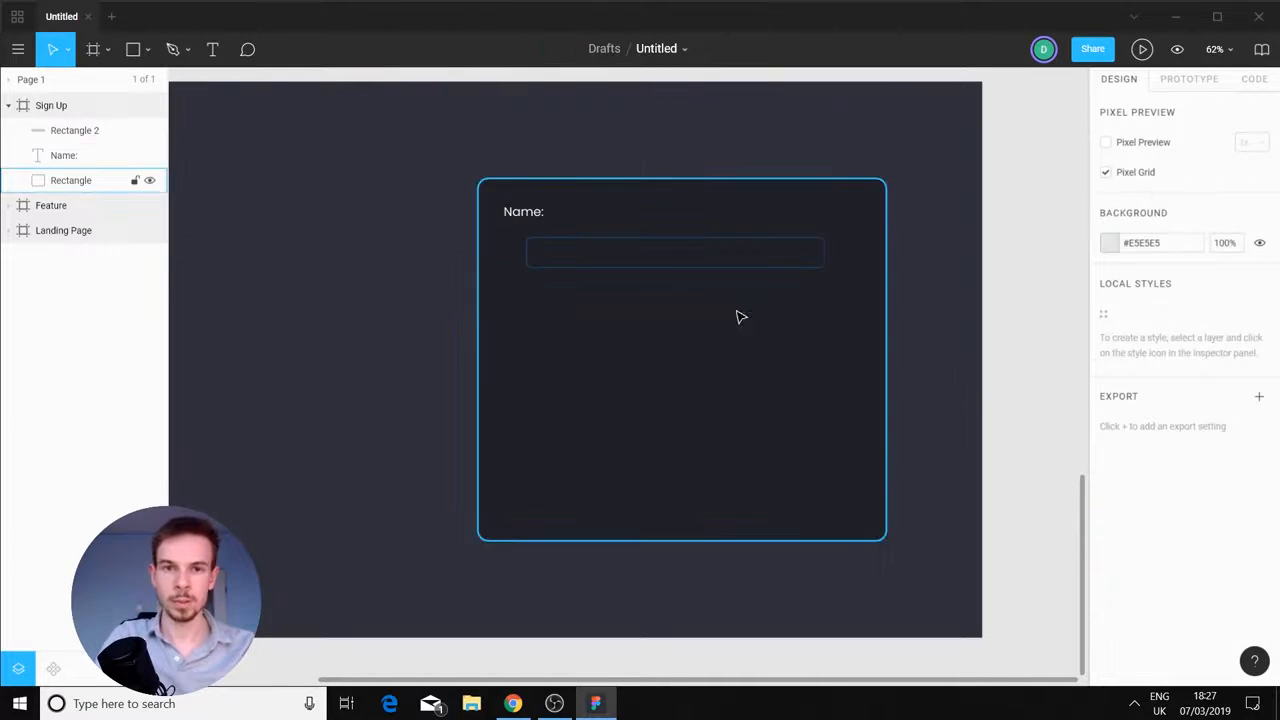
Move the Name label to X 1035, Y 241, aligned with the input field's left edge
{"action": "left_click_drag", "start_coordinate": [523, 212], "coordinate": [556, 217]}
{"action": "left_click", "coordinate": [626, 427]}
Change the Name label's font weight to Medium
{"action": "scroll", "coordinate": [530, 238], "scroll_direction": "up", "scroll_amount": 1}
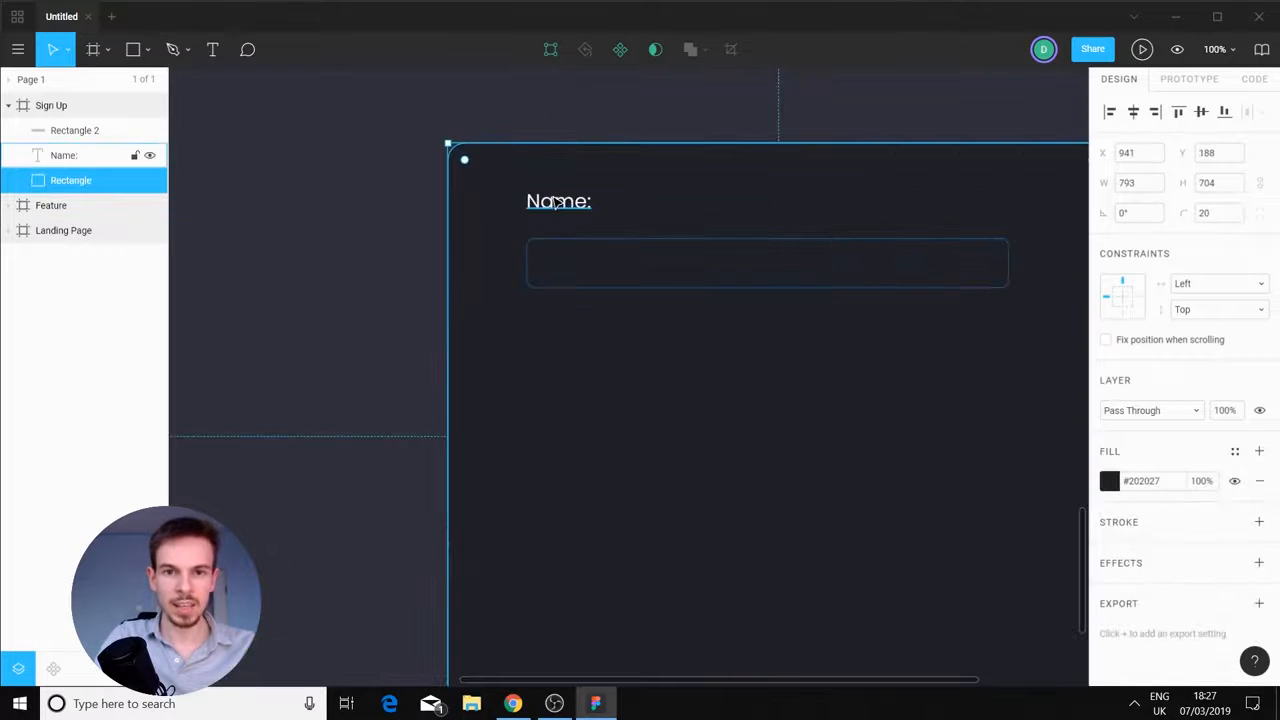
{"action": "left_click", "coordinate": [556, 202]}
{"action": "left_click", "coordinate": [1182, 512]}
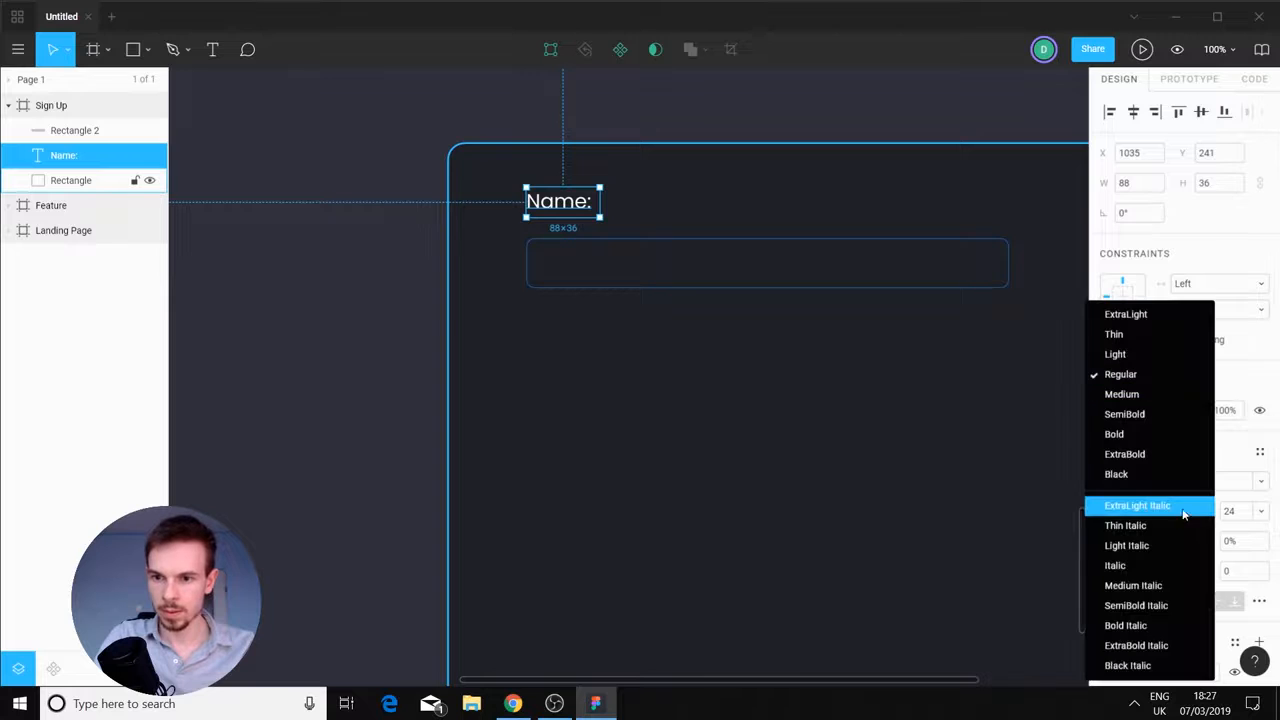
{"action": "left_click", "coordinate": [1131, 397]}
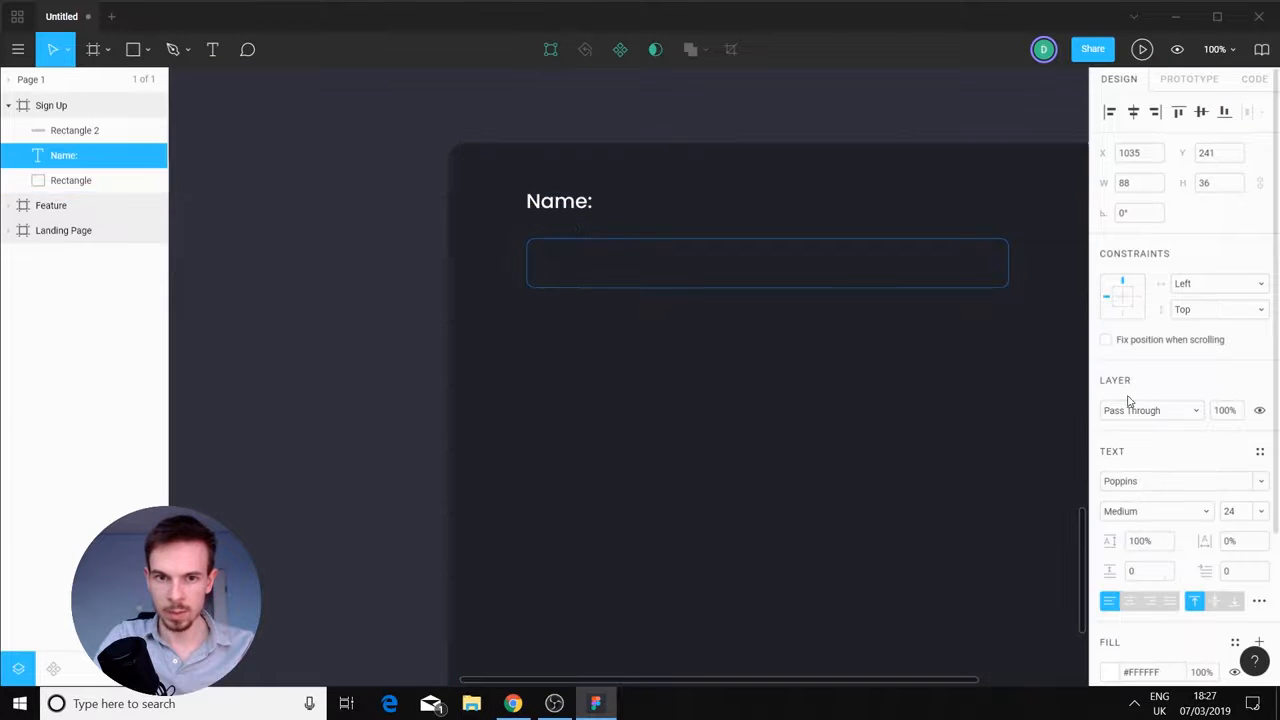
{"action": "left_click", "coordinate": [898, 459]}
Set the input-field rectangle's stroke width to 2
{"action": "scroll", "coordinate": [880, 437], "scroll_direction": "down", "scroll_amount": 3}
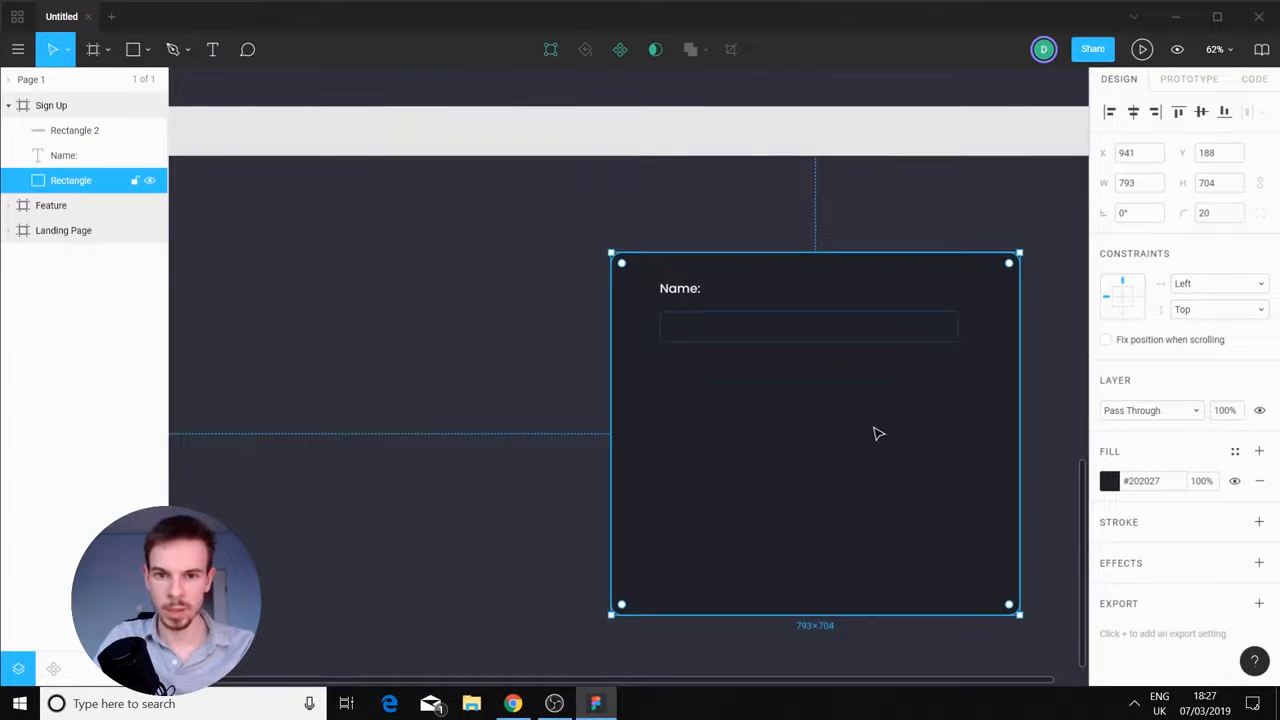
{"action": "left_click_drag", "start_coordinate": [877, 434], "coordinate": [771, 390]}
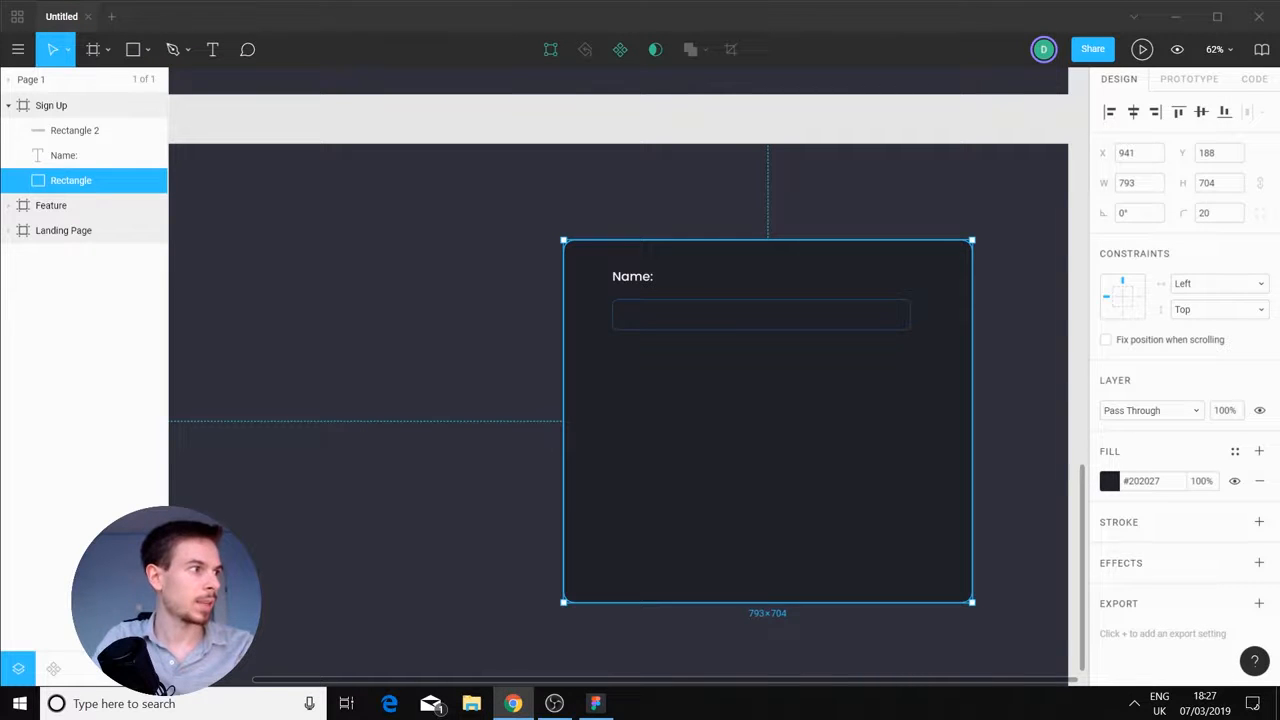
{"action": "left_click", "coordinate": [908, 320]}
{"action": "key", "text": "shift+0"}
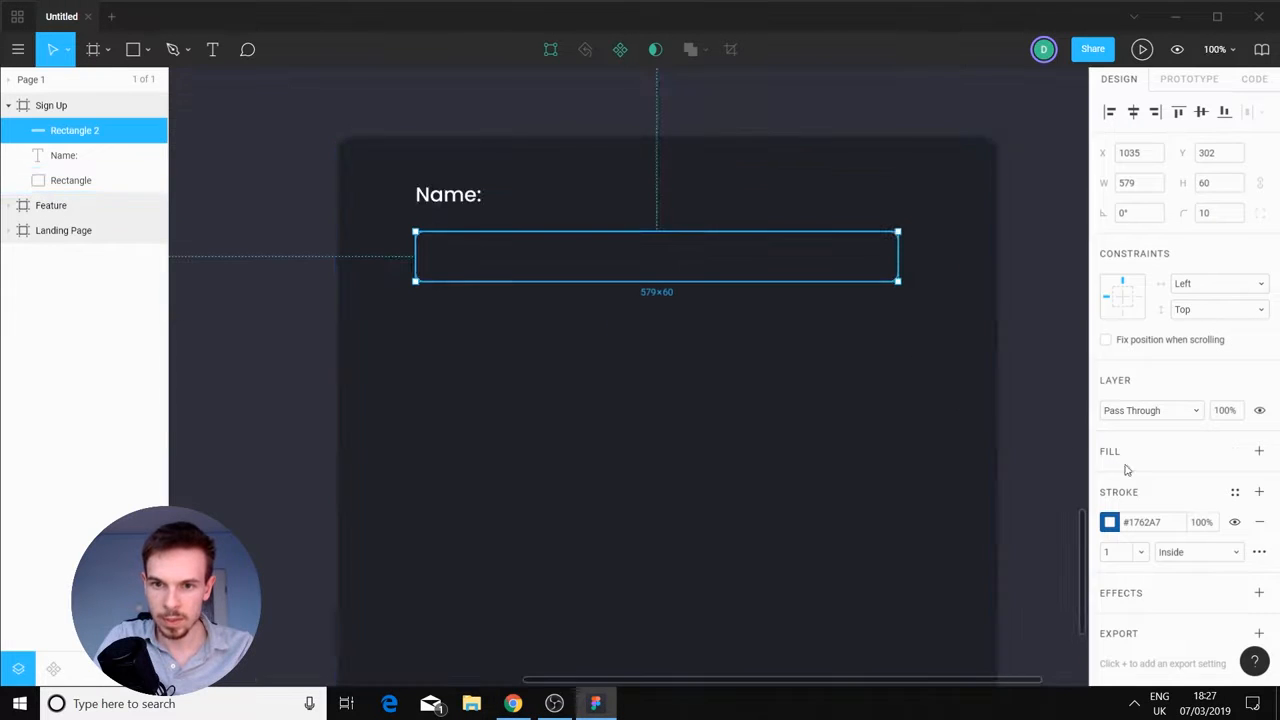
{"action": "left_click", "coordinate": [1141, 552]}
{"action": "left_click", "coordinate": [1112, 572]}
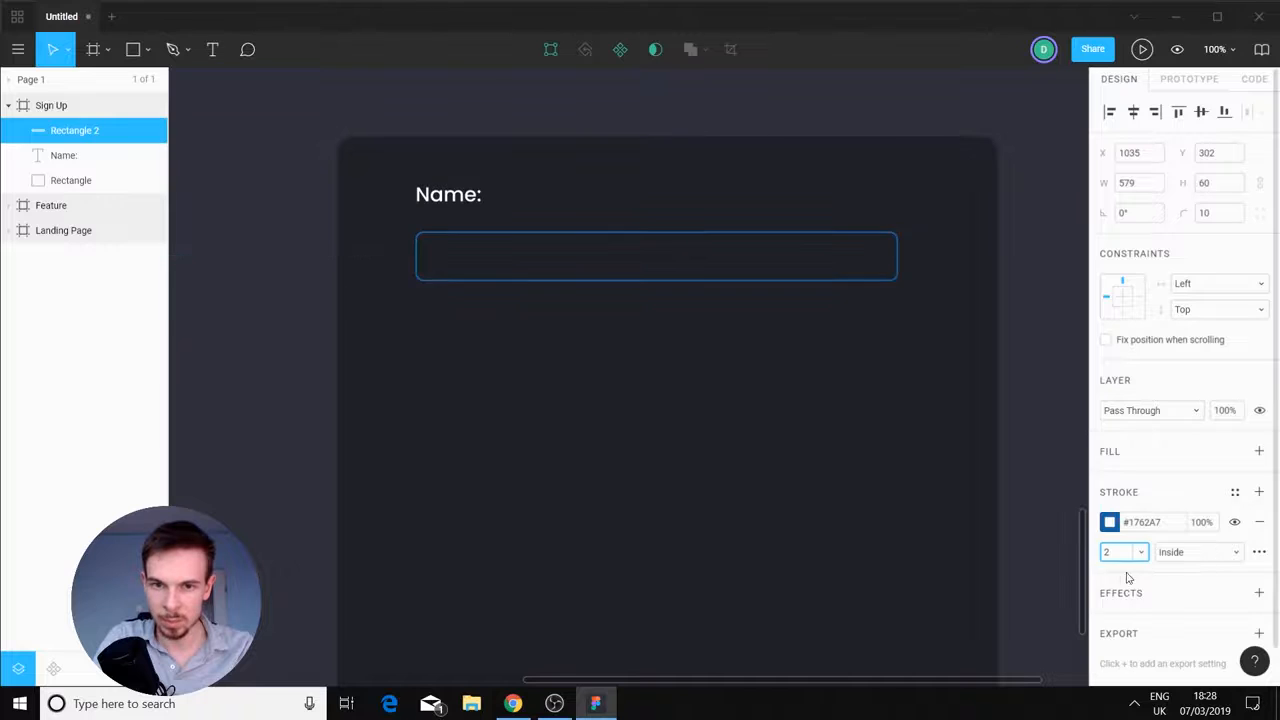
{"action": "left_click", "coordinate": [1029, 477]}
Lock the dark rounded card rectangle behind the form fields
{"action": "scroll", "coordinate": [930, 488], "scroll_direction": "down", "scroll_amount": 5}
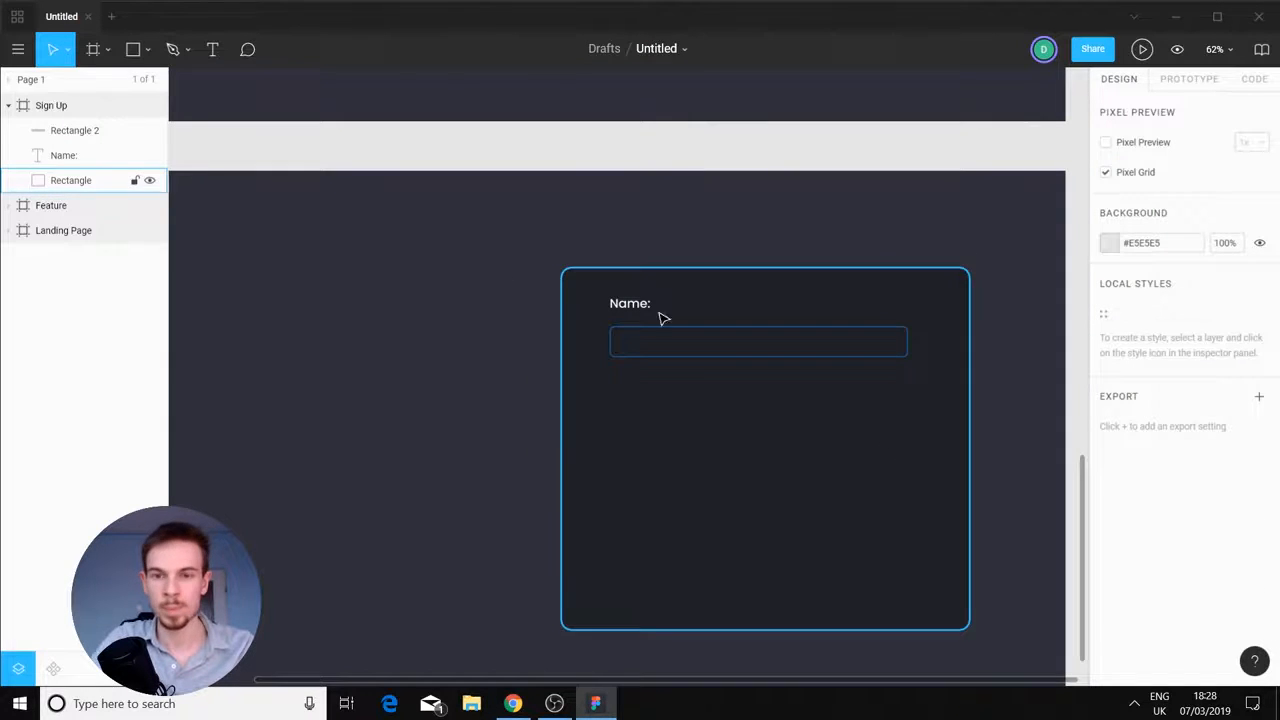
{"action": "left_click", "coordinate": [630, 303]}
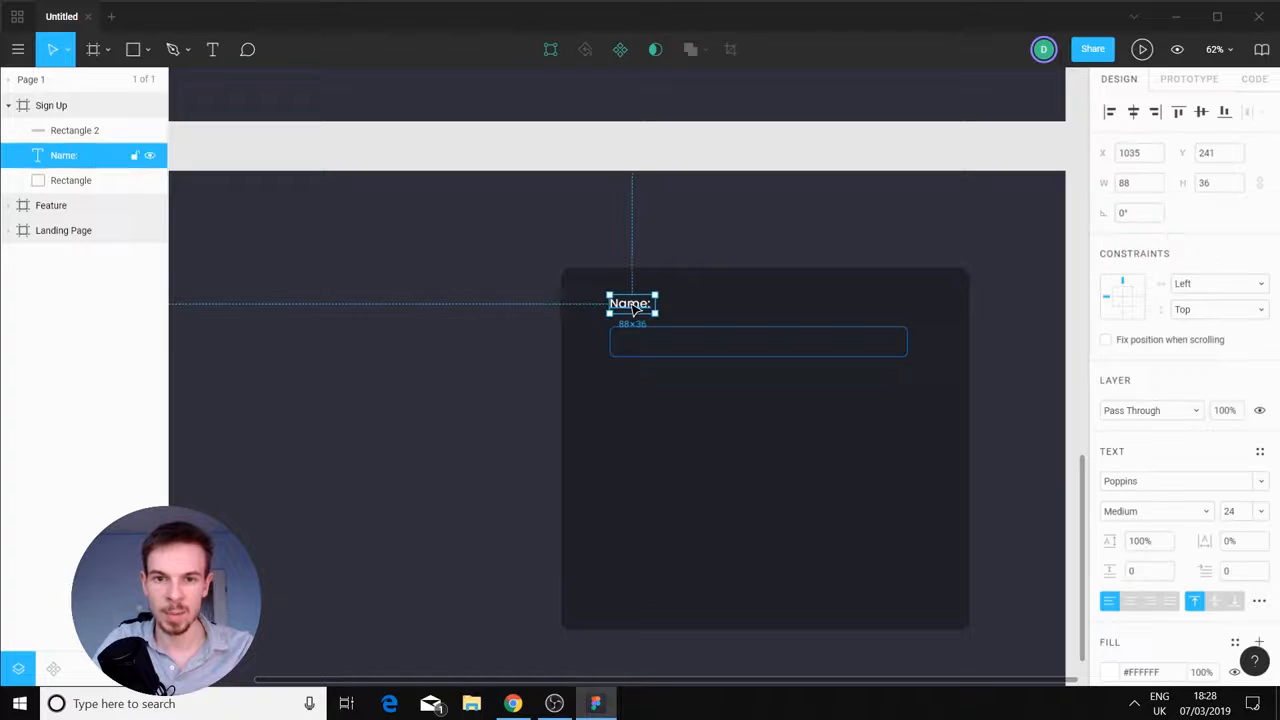
{"action": "left_click", "coordinate": [632, 362]}
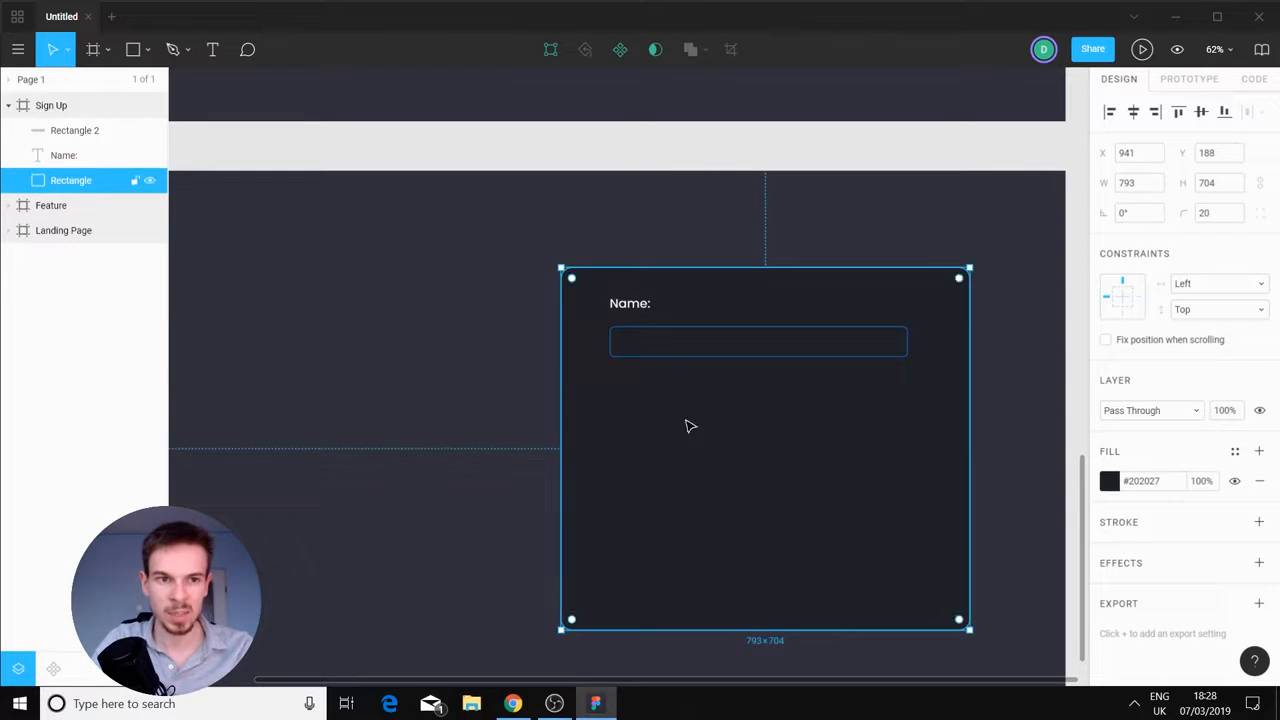
{"action": "left_click", "coordinate": [134, 181]}
Duplicate the Name label and its input field below with a gap of 25, and change the copied label to "Email:"
{"action": "left_click_drag", "start_coordinate": [794, 429], "coordinate": [628, 385]}
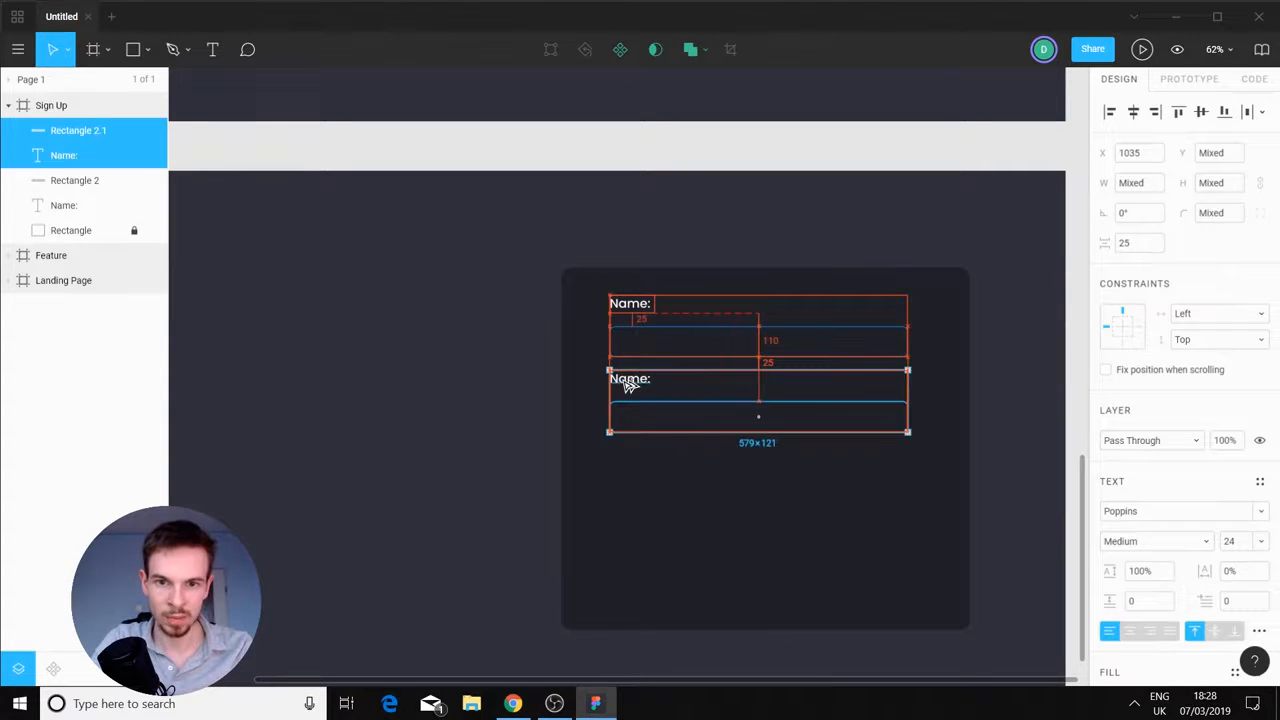
{"action": "left_click", "coordinate": [654, 477]}
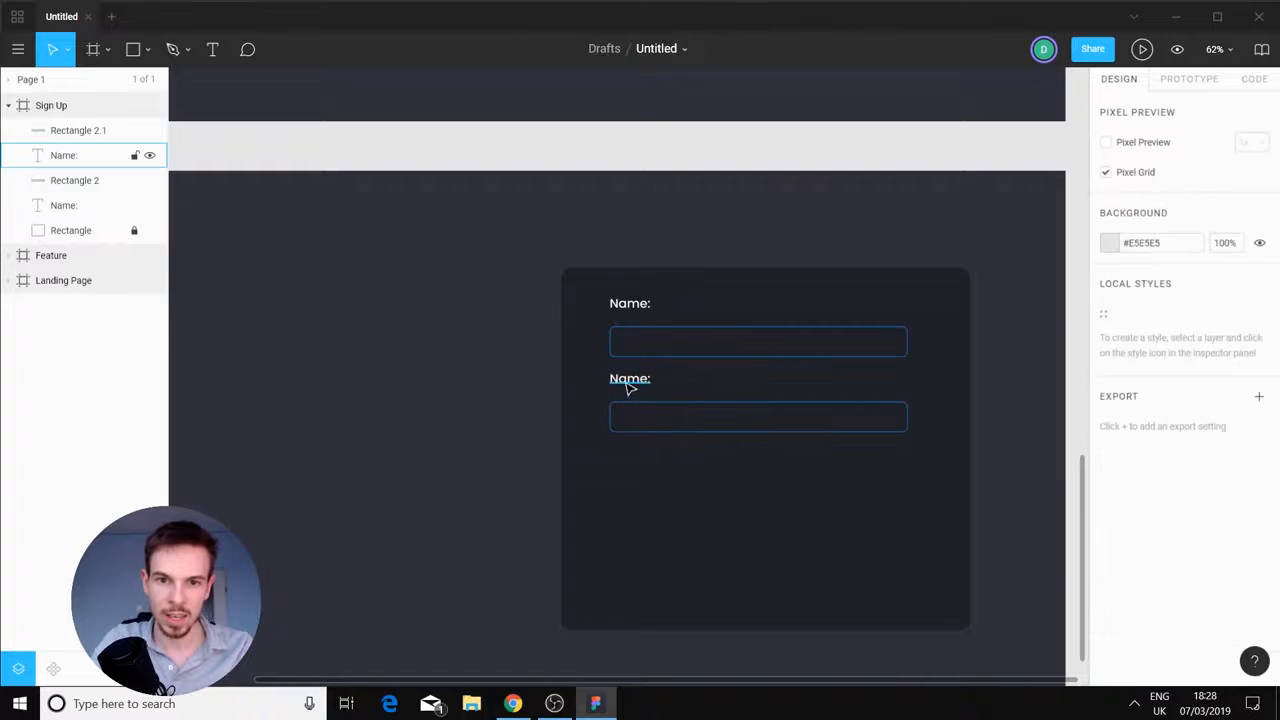
{"action": "double_click", "coordinate": [630, 382]}
{"action": "type", "text": "Email:"}
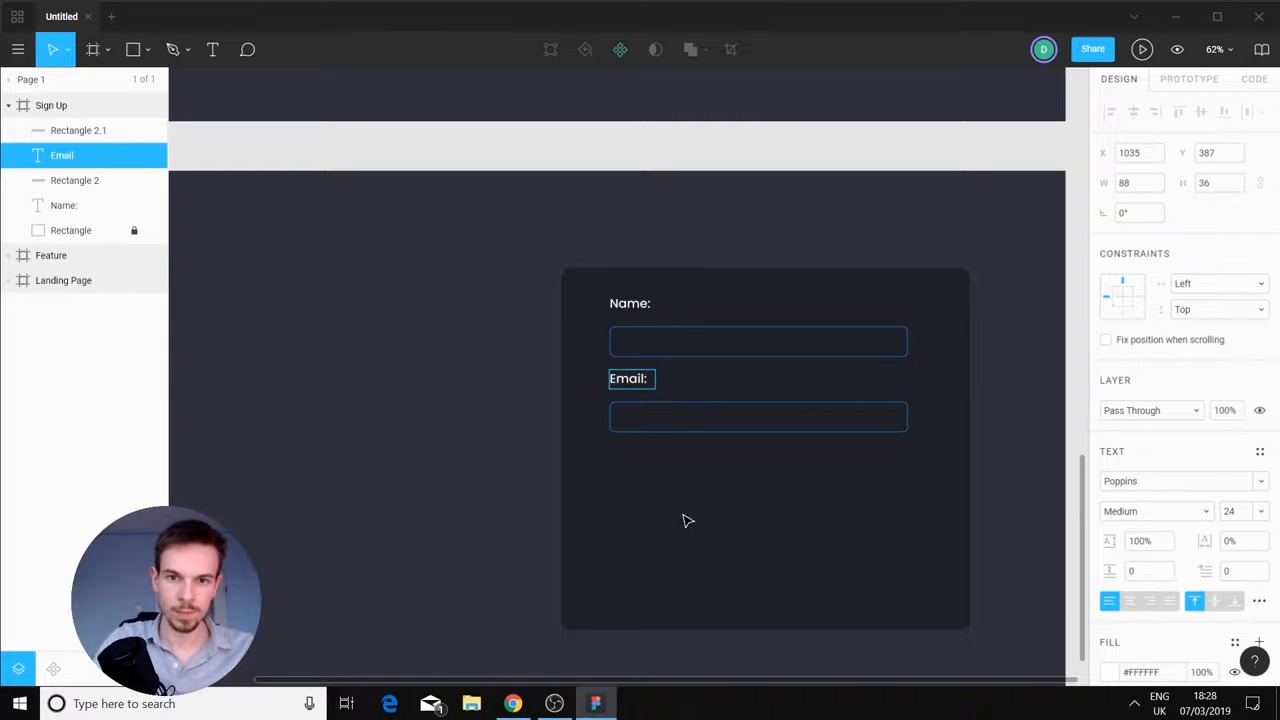
Duplicate the Email label and its input field below with the same 25 gap, and change the copied label to "Password:"
{"action": "left_click", "coordinate": [690, 540]}
{"action": "left_click_drag", "start_coordinate": [700, 463], "coordinate": [632, 463]}
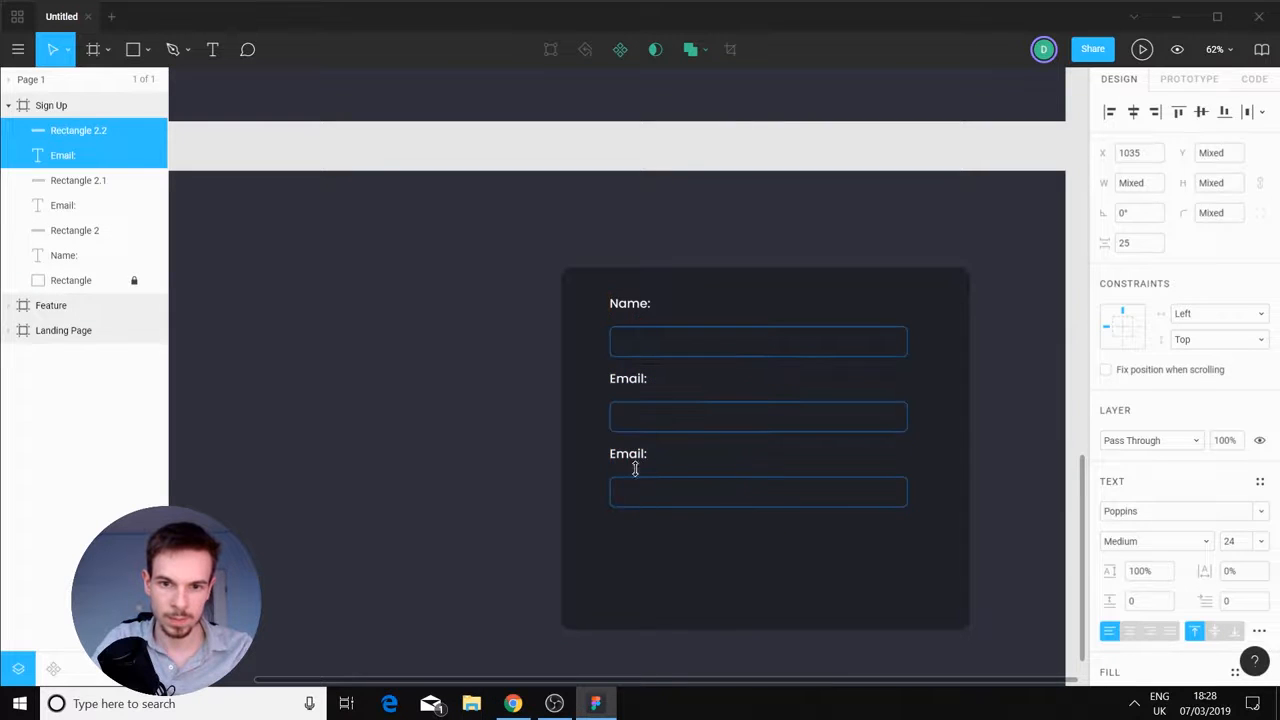
{"action": "left_click", "coordinate": [643, 497]}
{"action": "left_click", "coordinate": [632, 463]}
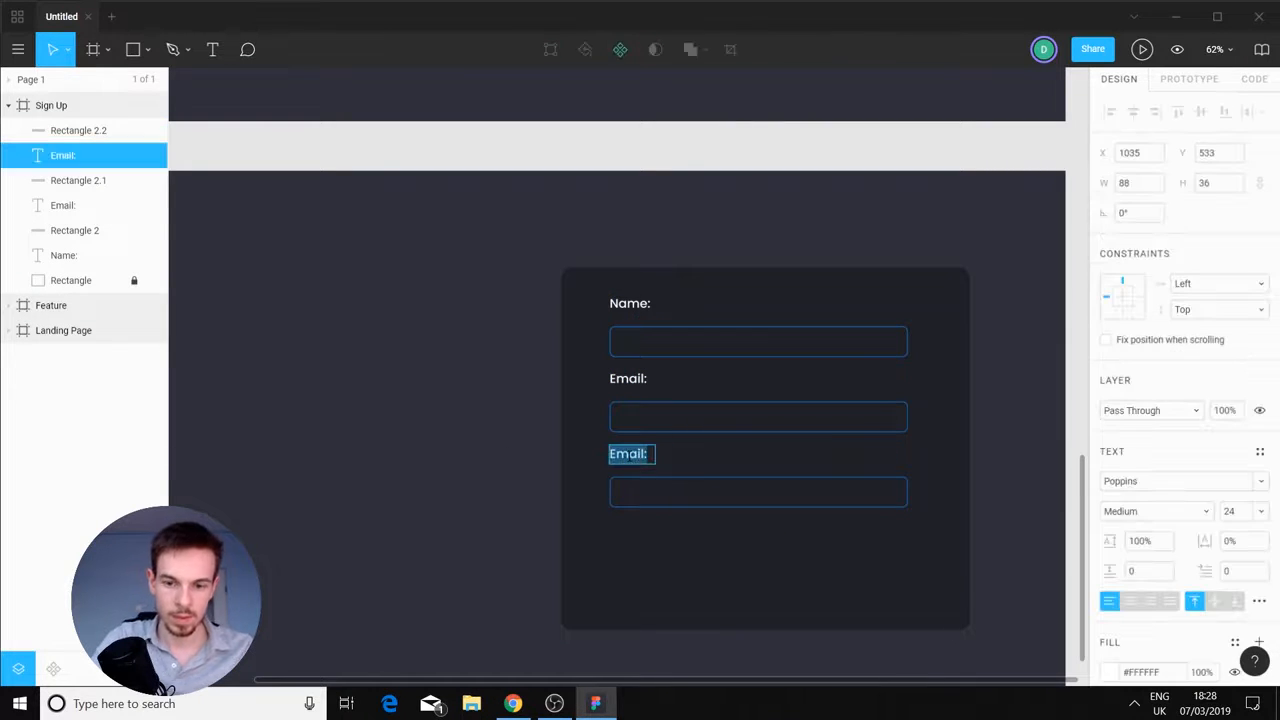
{"action": "type", "text": "Password:"}
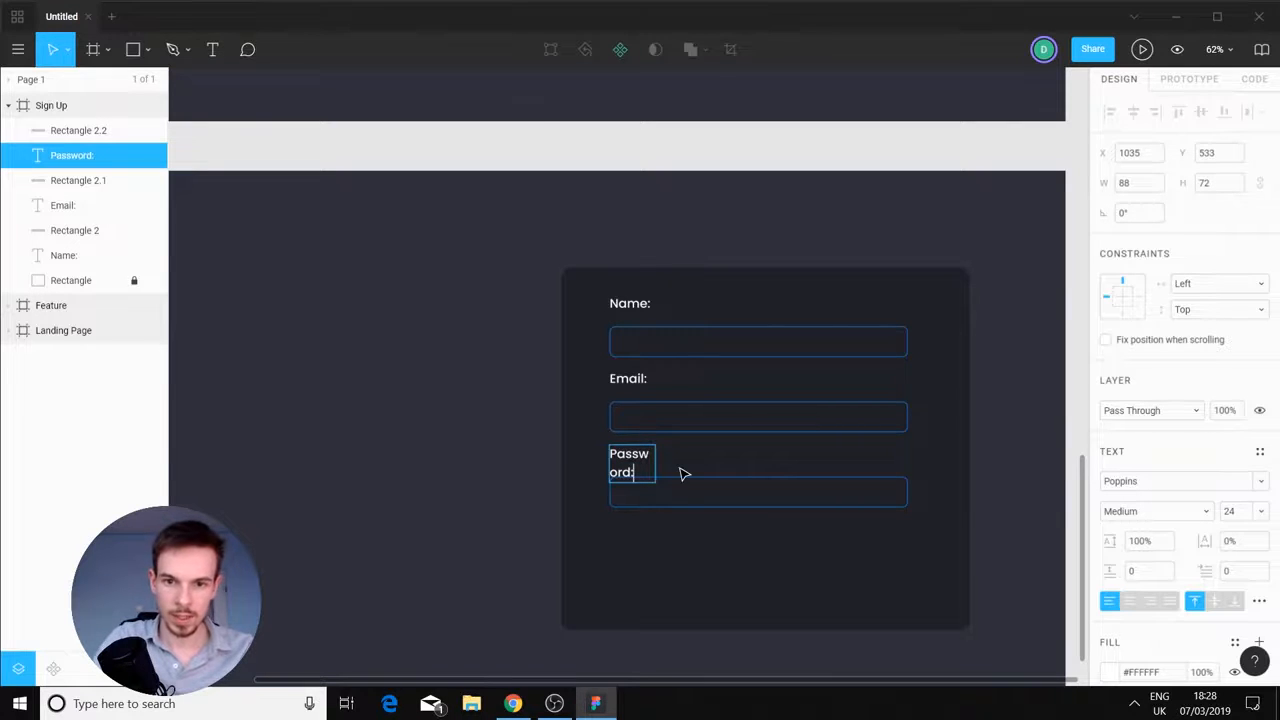
Finish editing the Password label and widen its text box to 128 so the text fits on one line
{"action": "key", "text": "Escape"}
{"action": "left_click_drag", "start_coordinate": [655, 463], "coordinate": [678, 461]}
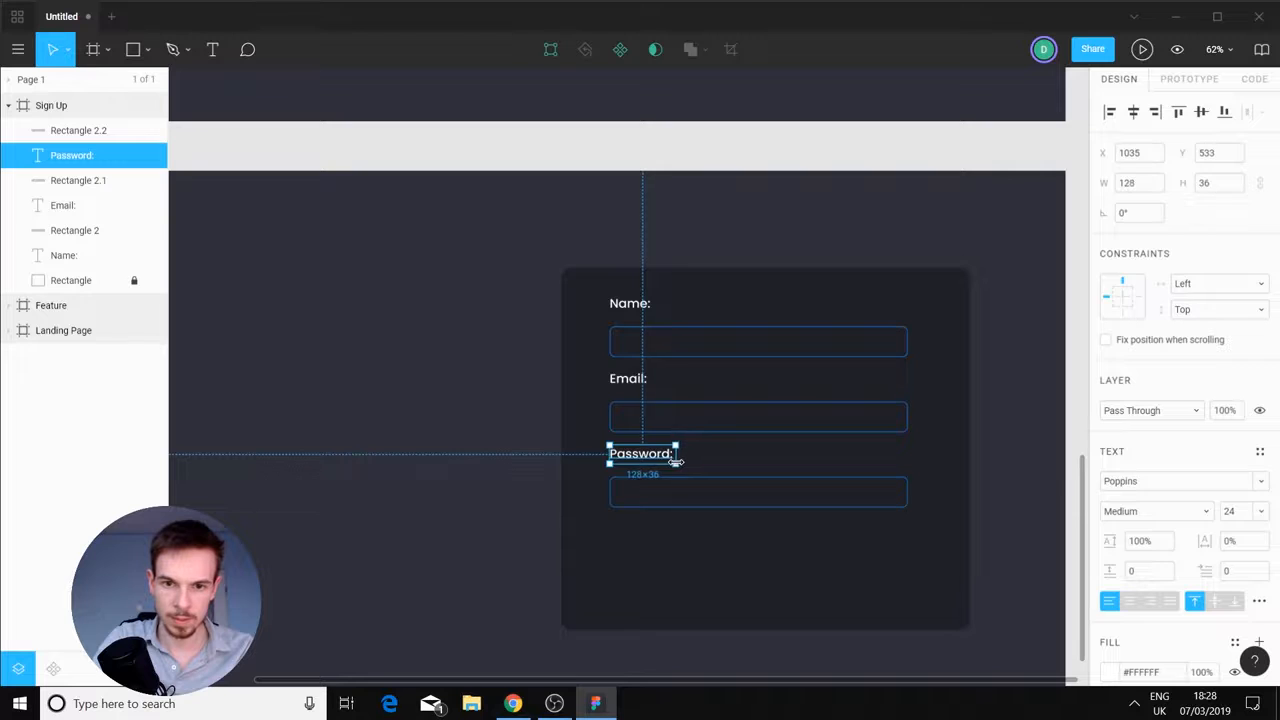
{"action": "left_click", "coordinate": [745, 567]}
Copy the landing page's Join Now button into the form card and place it below the Password field
{"action": "scroll", "coordinate": [755, 577], "scroll_direction": "down", "scroll_amount": 2}
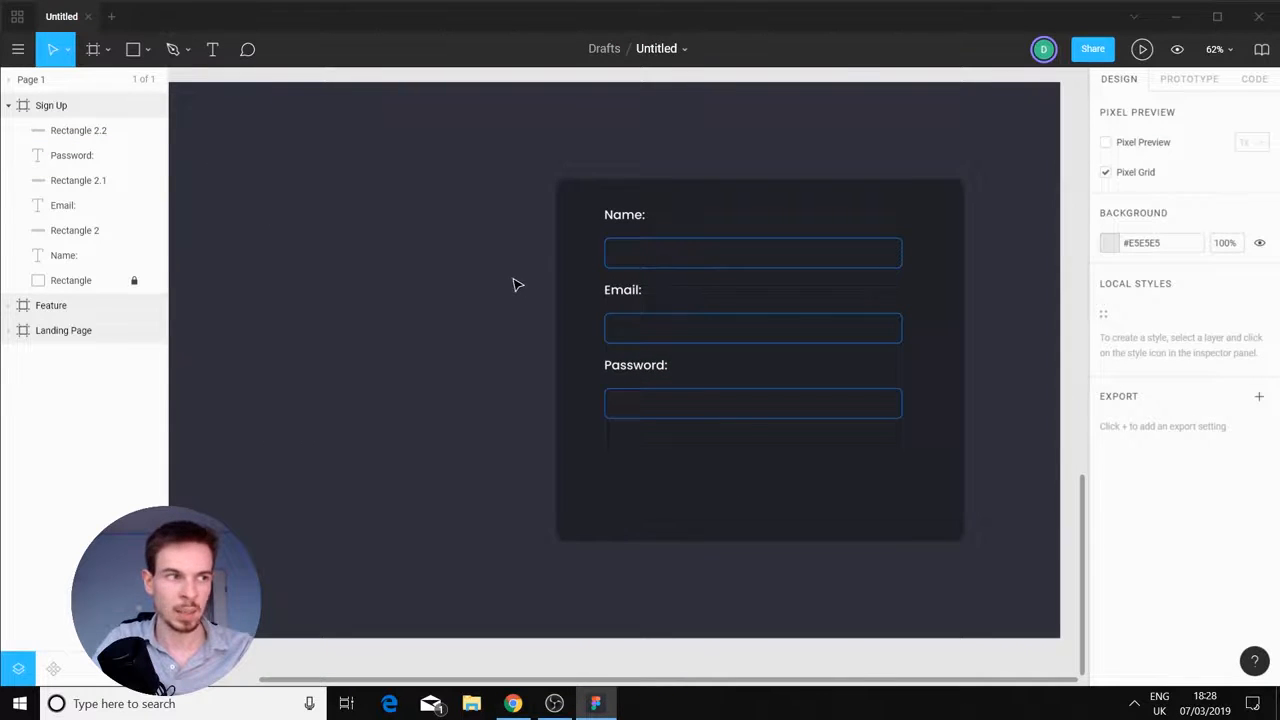
{"action": "scroll", "coordinate": [513, 285], "scroll_direction": "down", "scroll_amount": 5}
{"action": "scroll", "coordinate": [514, 286], "scroll_direction": "up", "scroll_amount": 4}
{"action": "scroll", "coordinate": [529, 300], "scroll_direction": "up", "scroll_amount": 5}
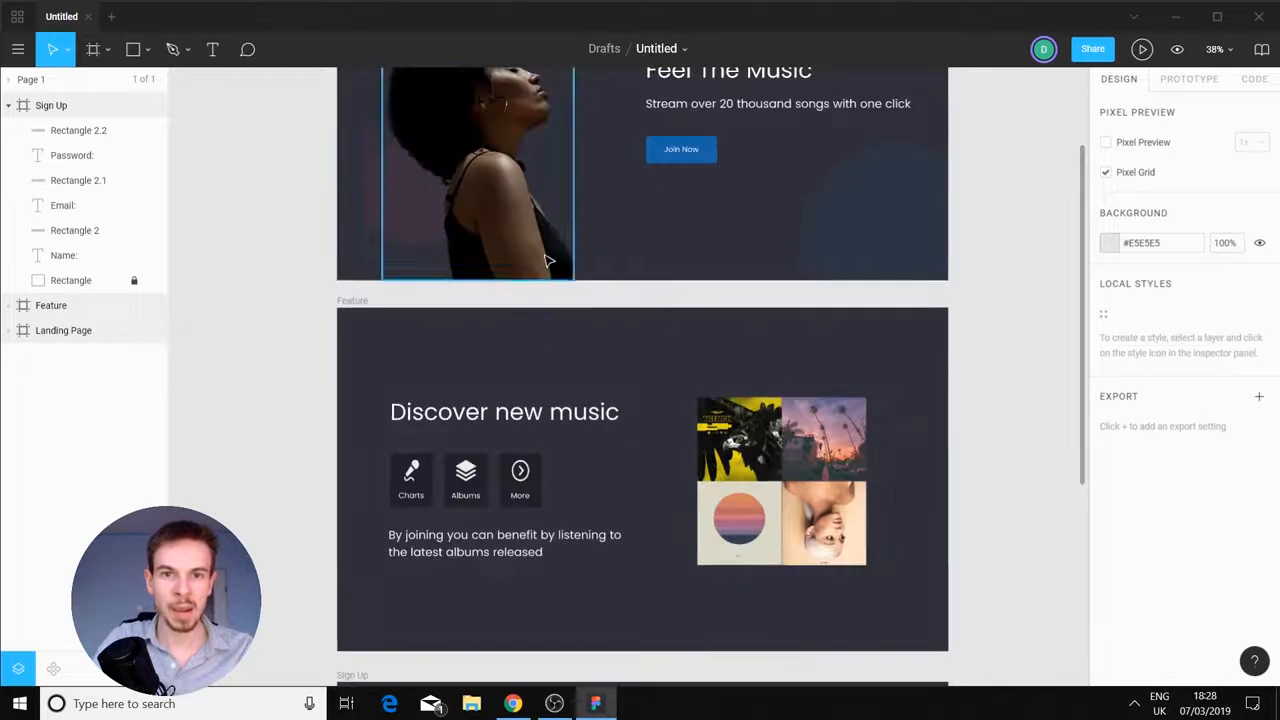
{"action": "left_click", "coordinate": [693, 156]}
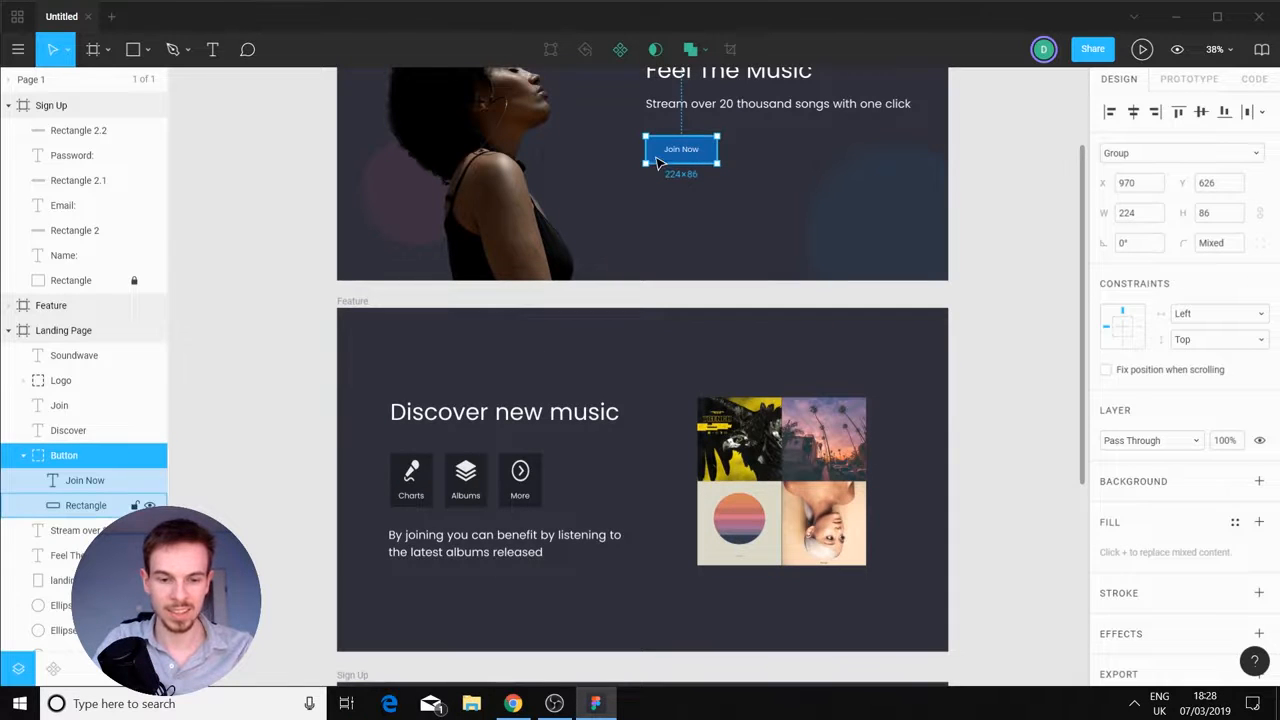
{"action": "scroll", "coordinate": [591, 217], "scroll_direction": "down", "scroll_amount": 5}
{"action": "key", "text": "shift+0"}
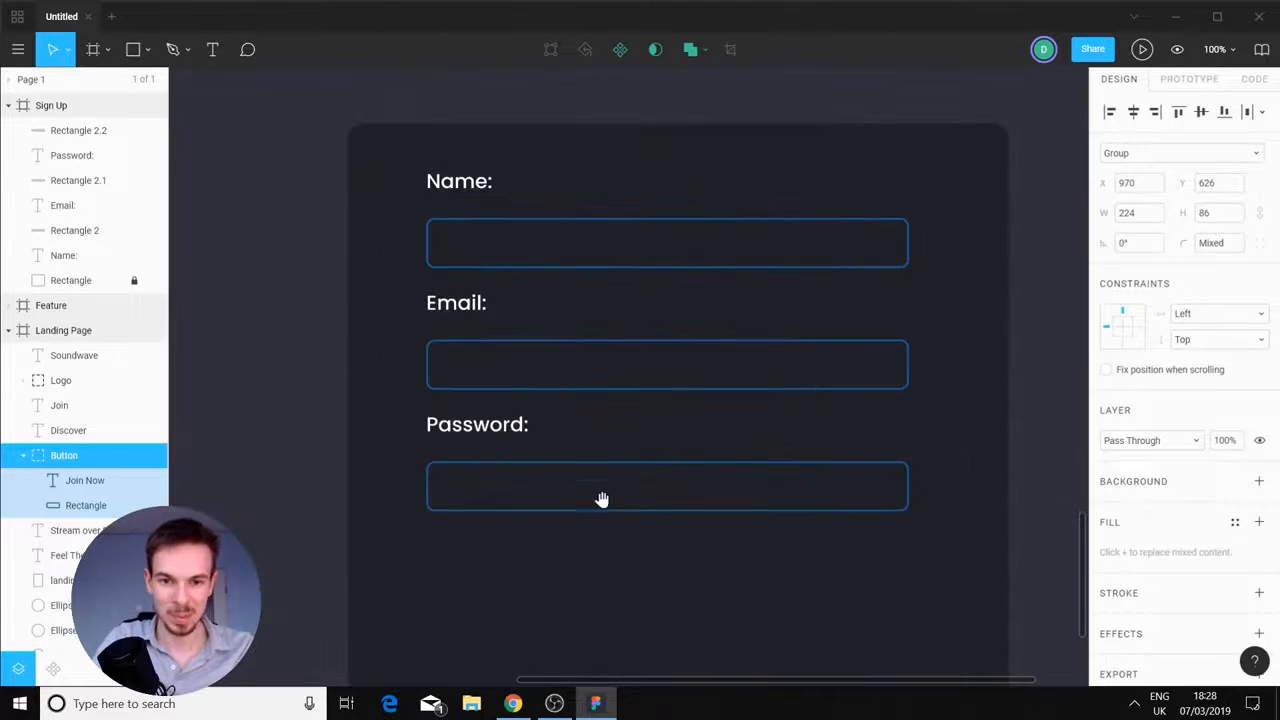
{"action": "scroll", "coordinate": [601, 498], "scroll_direction": "down", "scroll_amount": 2}
{"action": "left_click", "coordinate": [606, 449]}
{"action": "key", "text": "ctrl+v"}
{"action": "left_click_drag", "start_coordinate": [609, 374], "coordinate": [656, 426]}
Stretch the copied Join Now button on both sides to match the input fields' width of 579
{"action": "left_click_drag", "start_coordinate": [756, 425], "coordinate": [905, 424]}
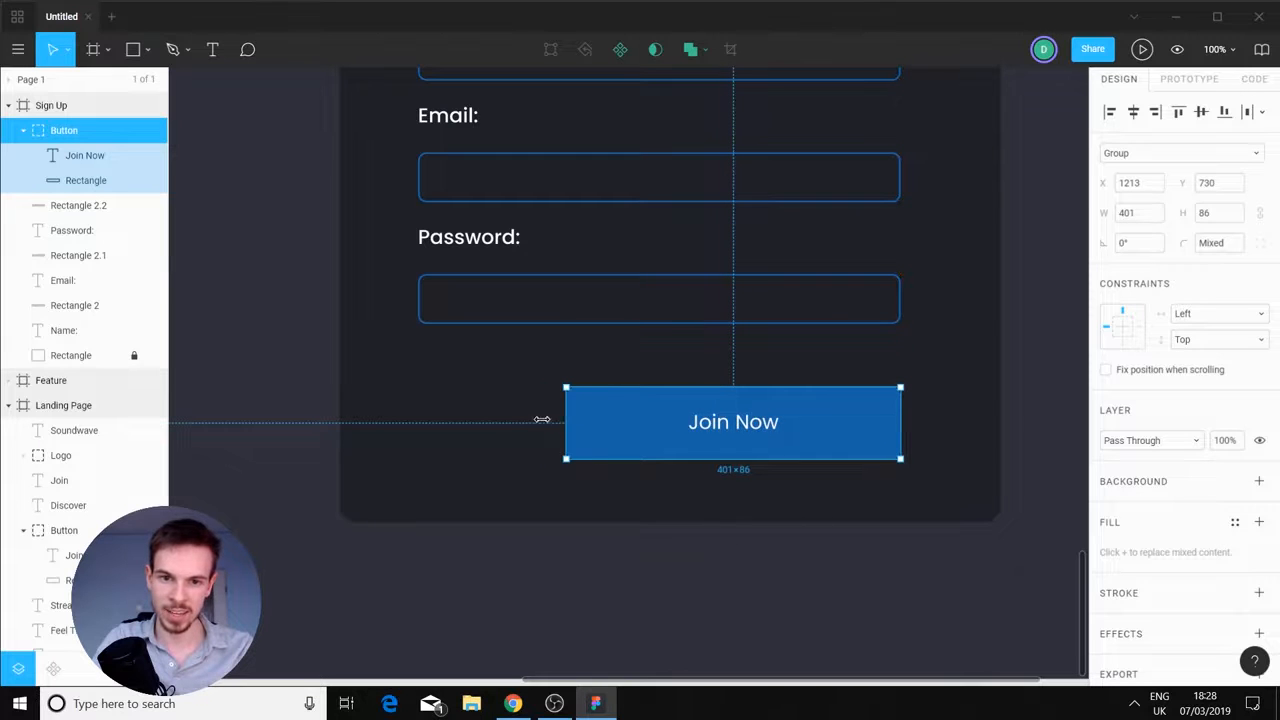
{"action": "left_click_drag", "start_coordinate": [541, 420], "coordinate": [418, 421]}
{"action": "left_click", "coordinate": [536, 573]}
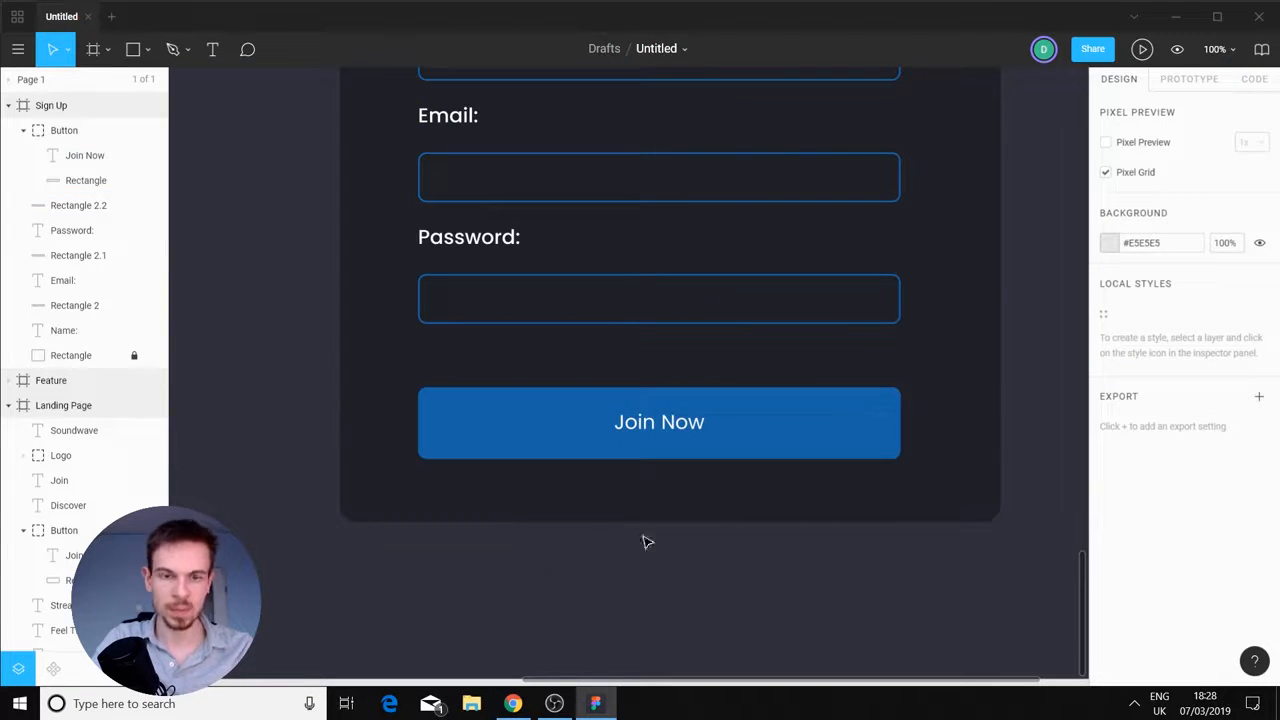
Distribute the vertical spacing evenly between the form's labels, input fields and Join Now button
{"action": "left_click", "coordinate": [840, 448]}
{"action": "scroll", "coordinate": [890, 600], "scroll_direction": "down", "scroll_amount": 3}
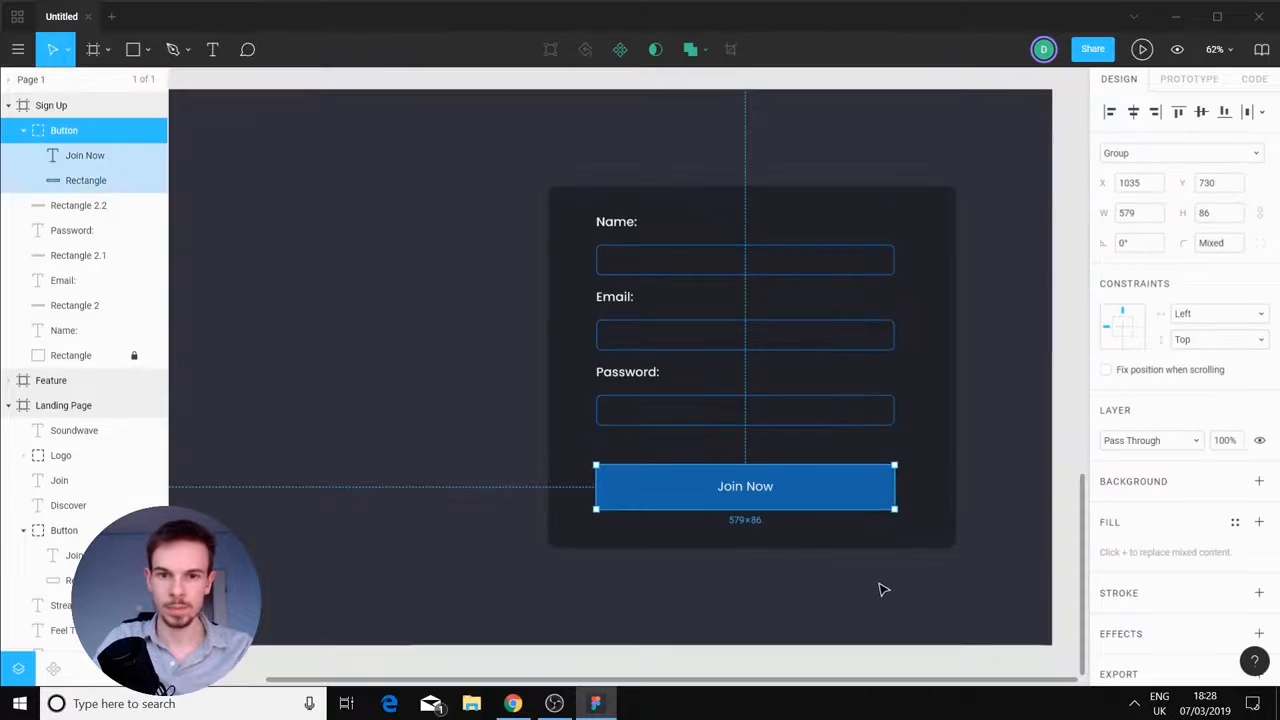
{"action": "left_click", "coordinate": [917, 571]}
{"action": "left_click_drag", "start_coordinate": [924, 198], "coordinate": [589, 526]}
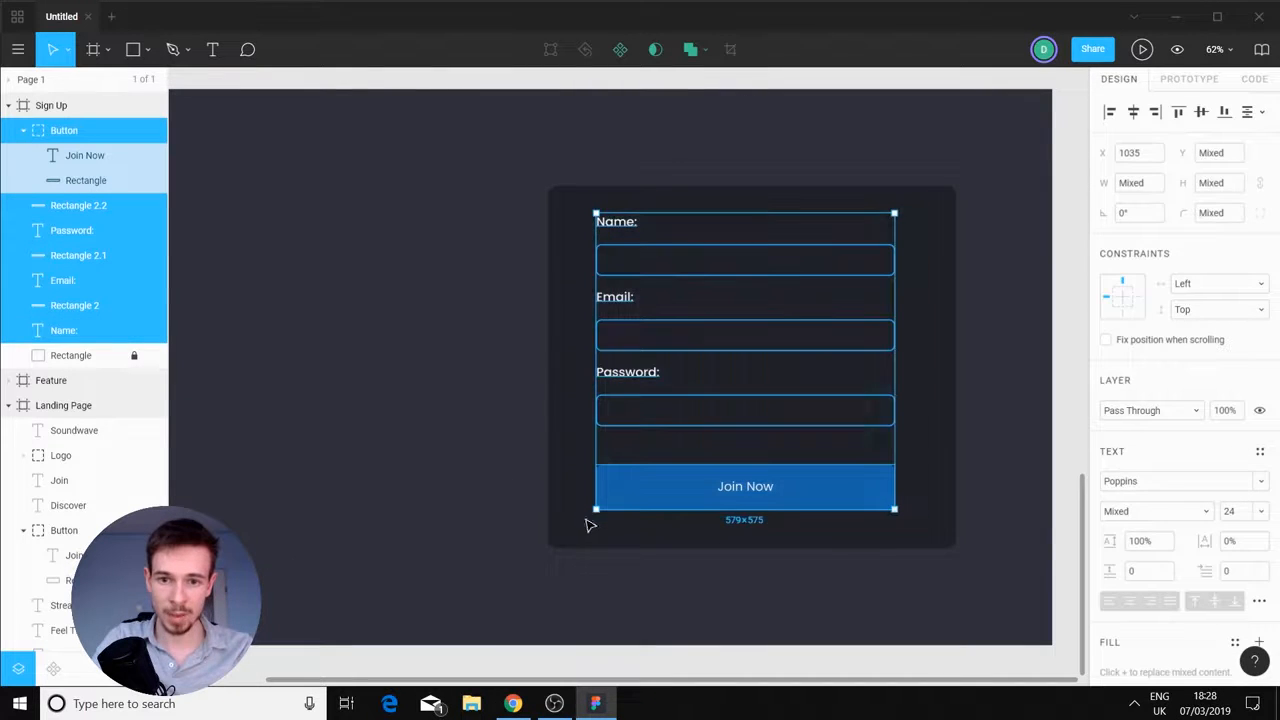
{"action": "left_click", "coordinate": [1264, 116]}
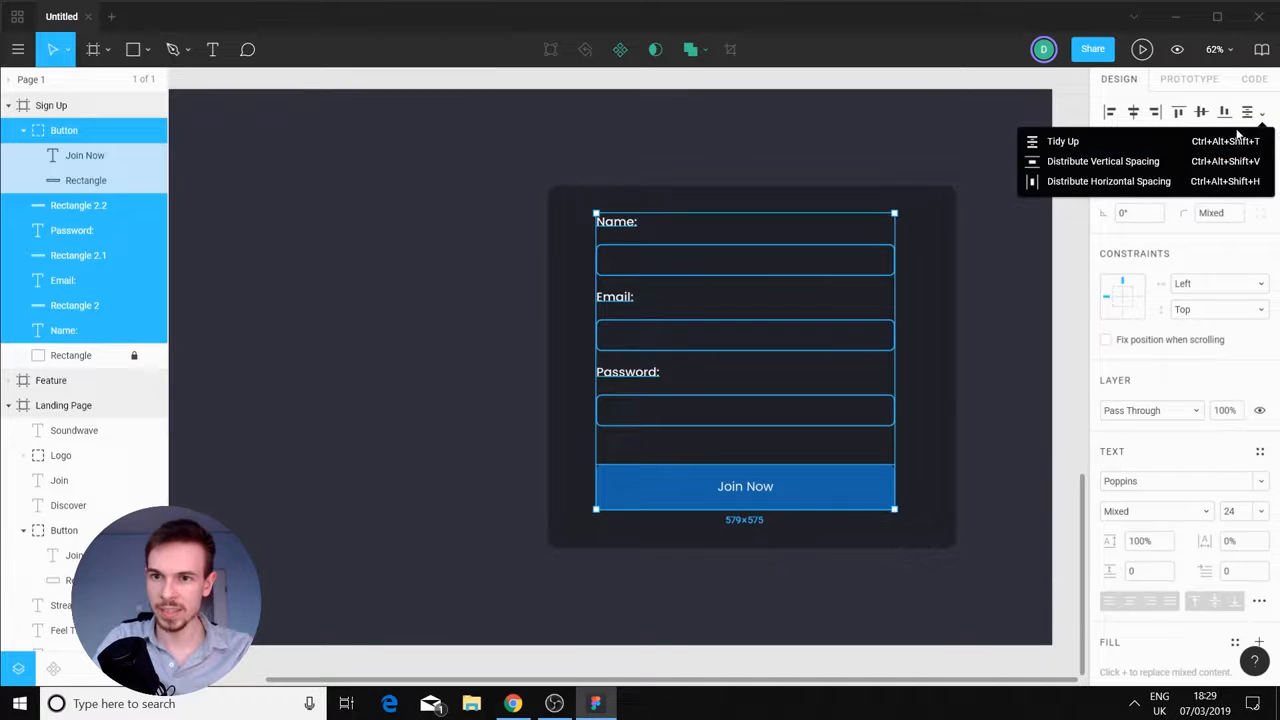
{"action": "left_click", "coordinate": [1145, 160]}
{"action": "left_click", "coordinate": [997, 505]}
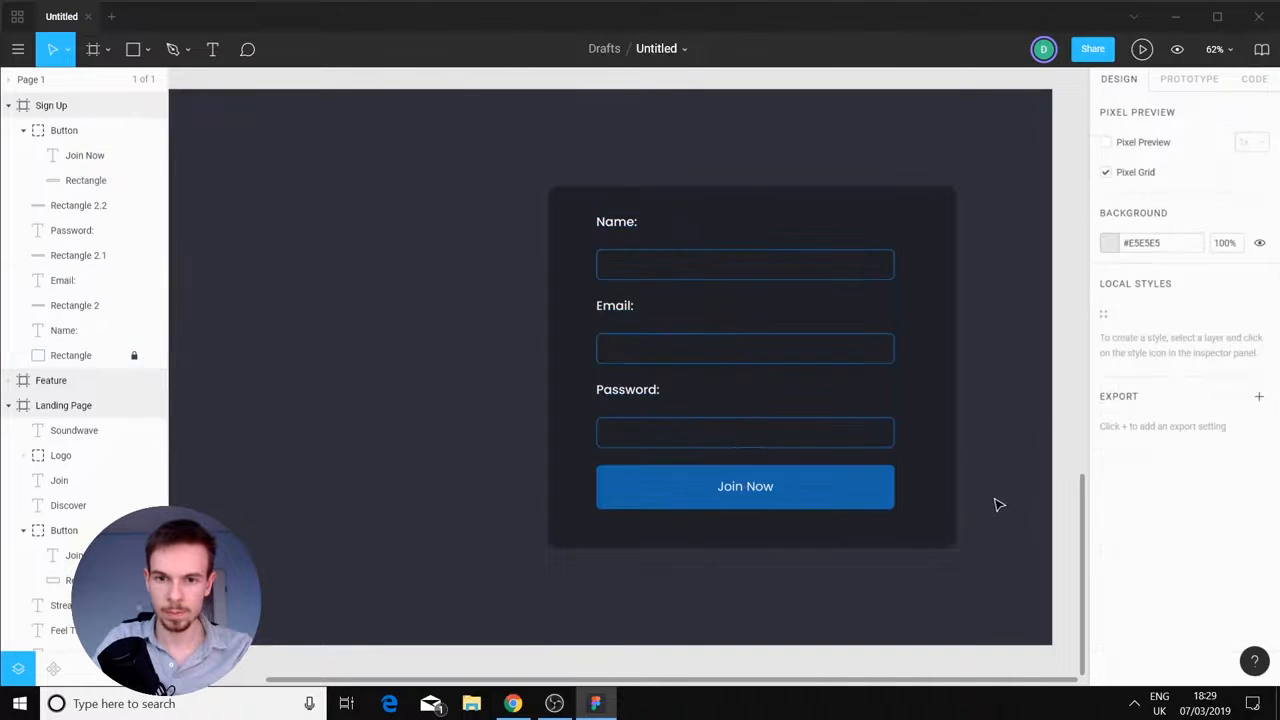
Move the form's labels and input fields slightly up and the Join Now button slightly down within the card
{"action": "left_click_drag", "start_coordinate": [930, 232], "coordinate": [645, 427]}
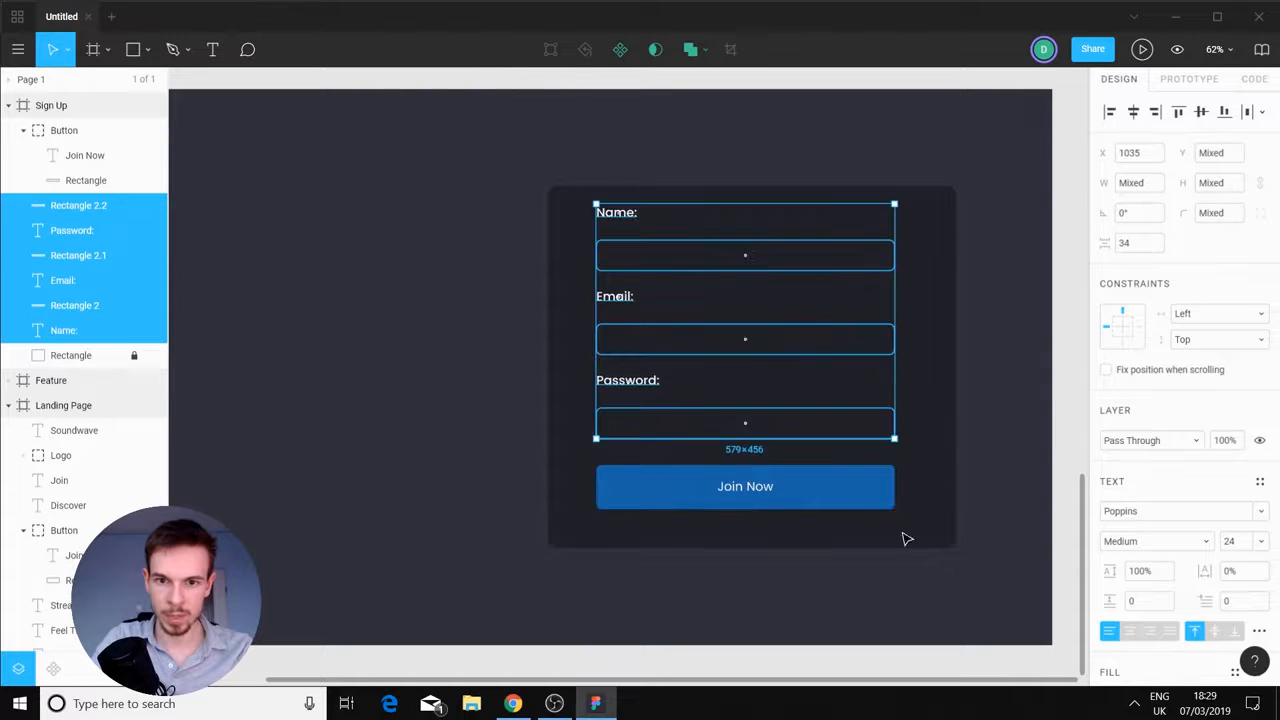
{"action": "left_click", "coordinate": [803, 520]}
{"action": "mouse_move", "coordinate": [738, 494]}
{"action": "left_mouse_down"}
{"action": "mouse_move", "coordinate": [740, 514]}
{"action": "mouse_move", "coordinate": [749, 504]}
{"action": "left_mouse_up"}
{"action": "left_click", "coordinate": [1023, 390]}
{"action": "left_click", "coordinate": [1007, 569]}
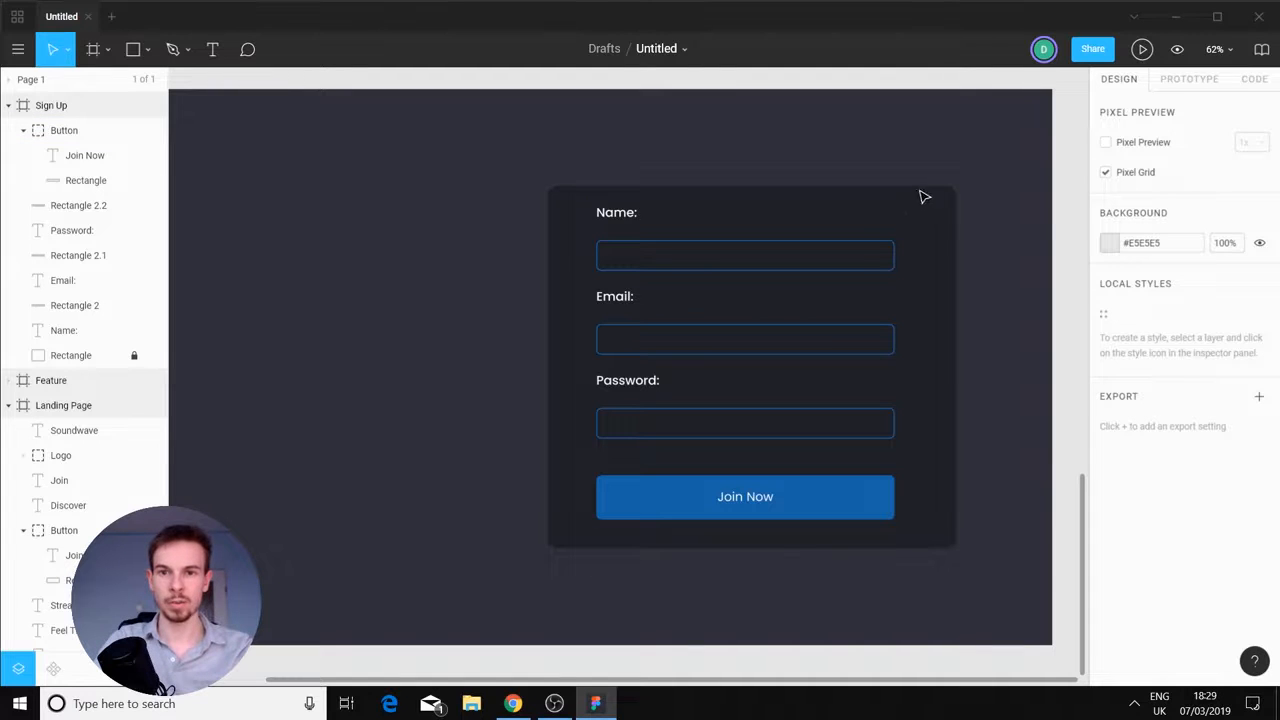
Add a text box of about 728 by 249 beside the form card, reading "Join the fun."
{"action": "scroll", "coordinate": [960, 569], "scroll_direction": "down", "scroll_amount": 3}
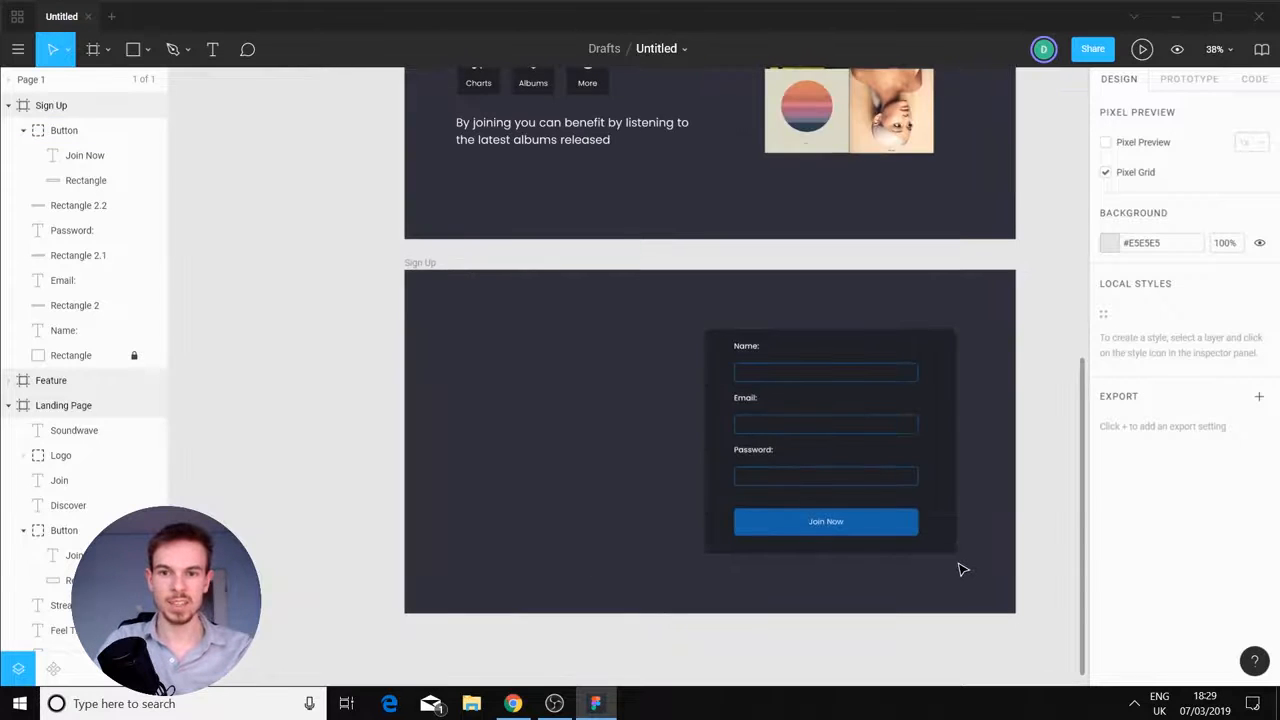
{"action": "scroll", "coordinate": [620, 520], "scroll_direction": "down", "scroll_amount": 2}
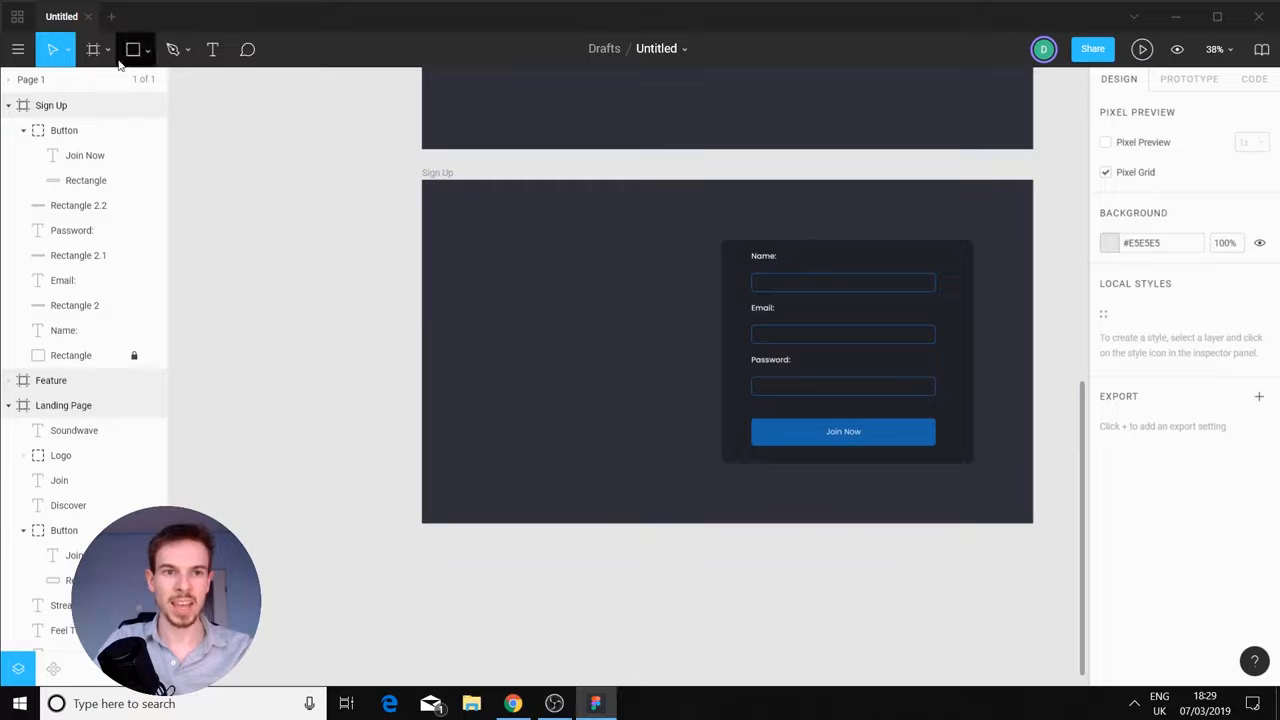
{"action": "left_click", "coordinate": [212, 49]}
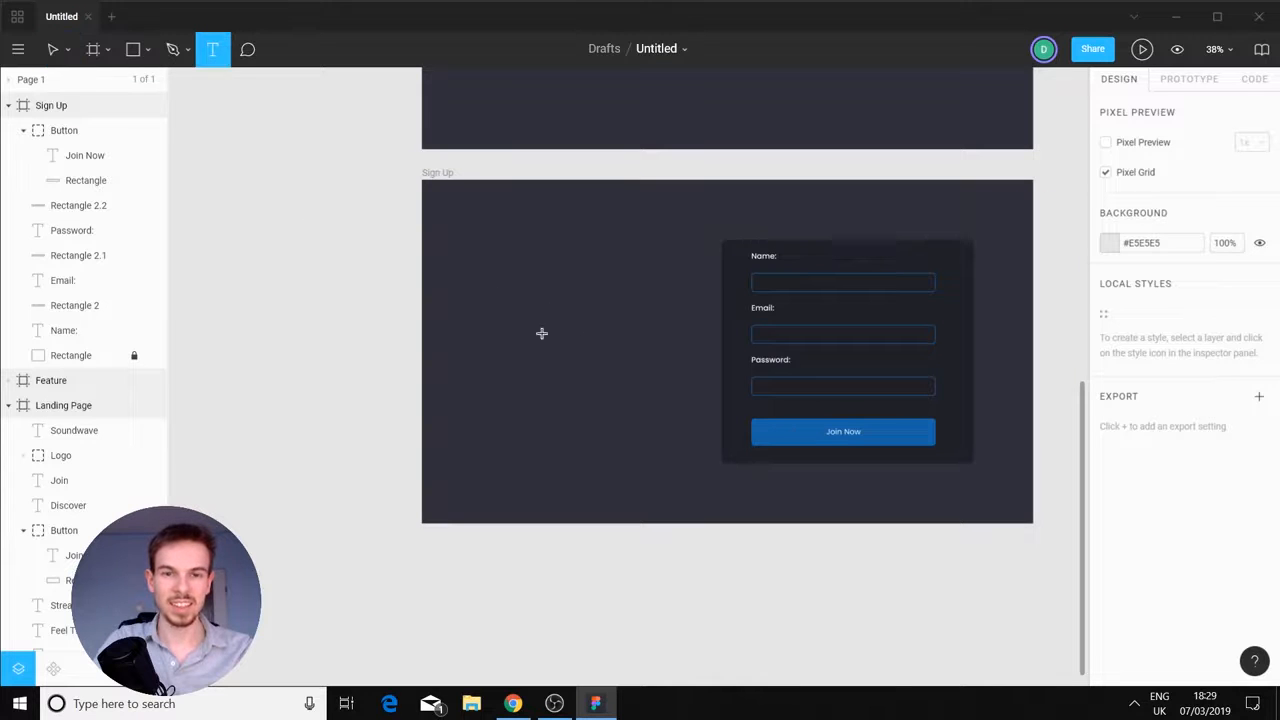
{"action": "left_click_drag", "start_coordinate": [462, 272], "coordinate": [695, 352]}
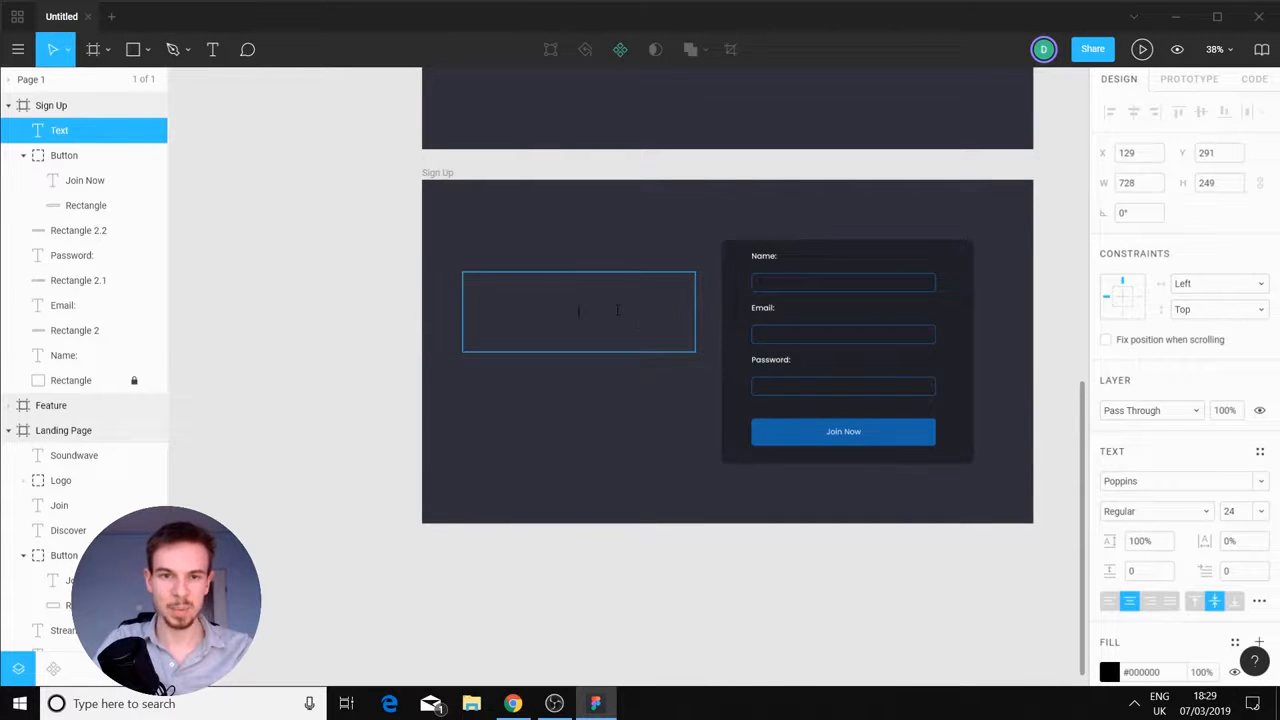
{"action": "type", "text": "Join the fun."}
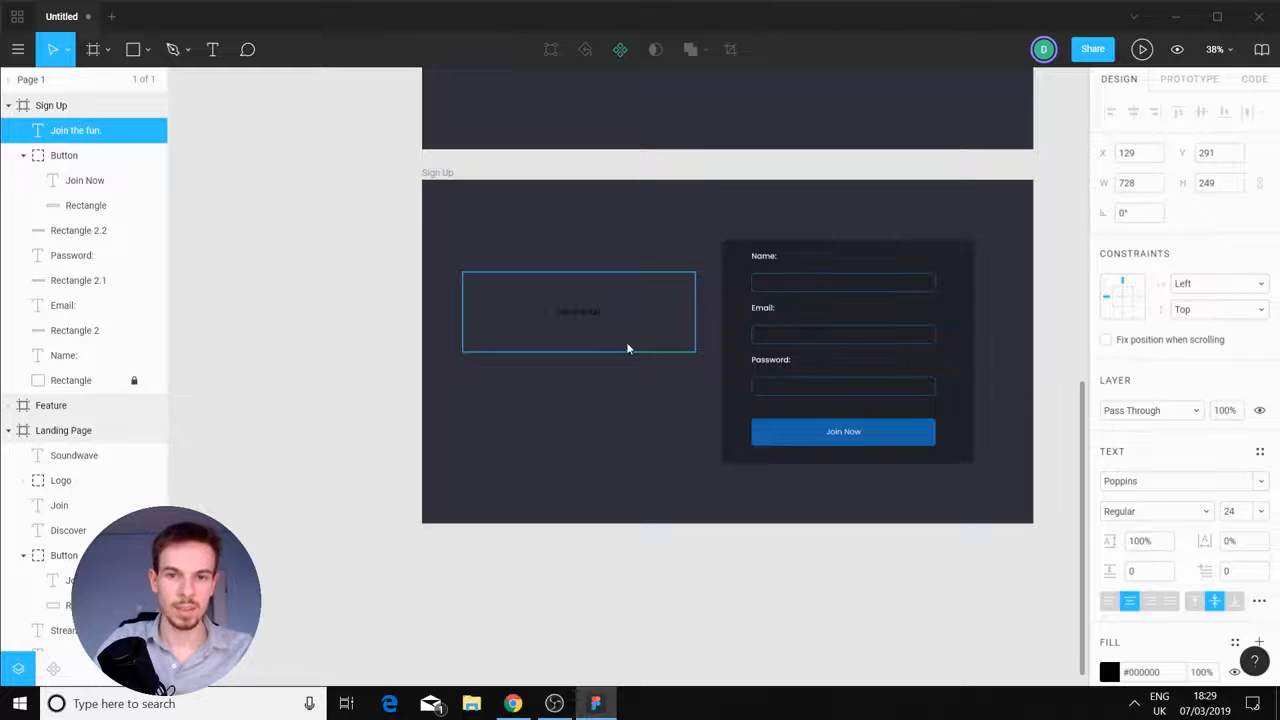
Set the "Join the fun." heading to font size 96 and weight Bold
{"action": "key", "text": "shift+0"}
{"action": "key", "text": "ctrl+a"}
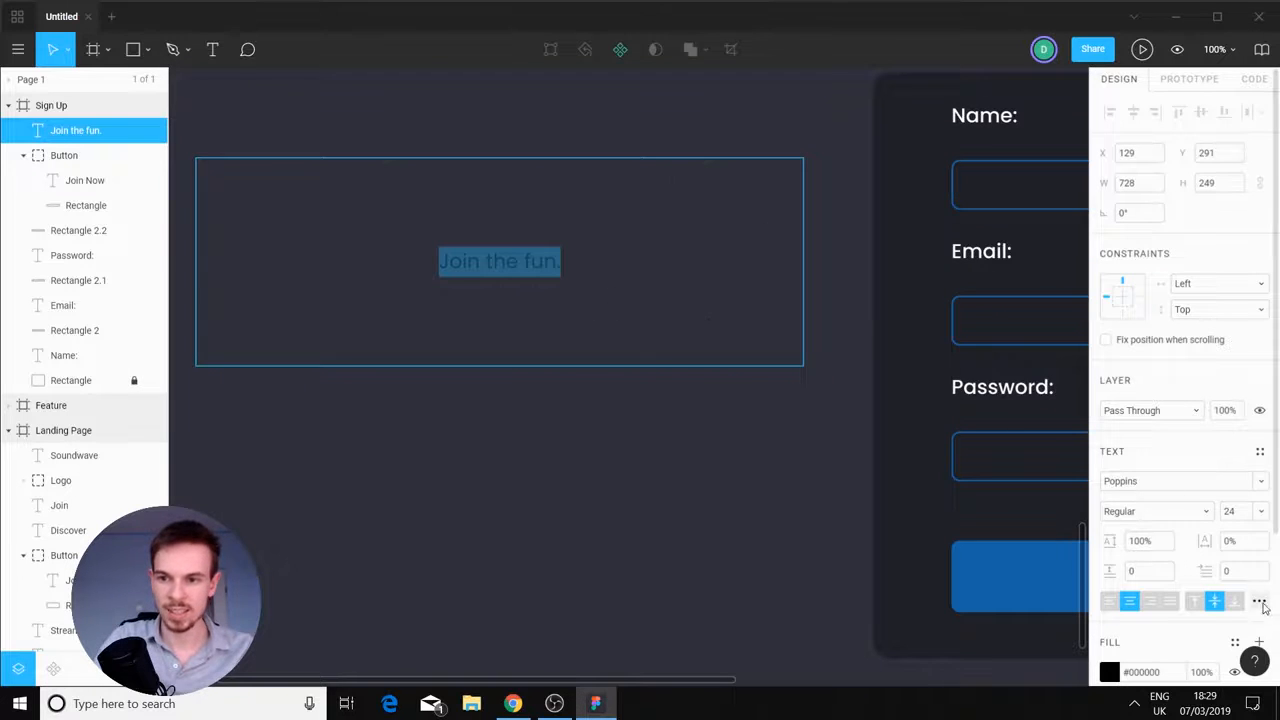
{"action": "left_click", "coordinate": [1262, 519]}
{"action": "left_click", "coordinate": [1240, 619]}
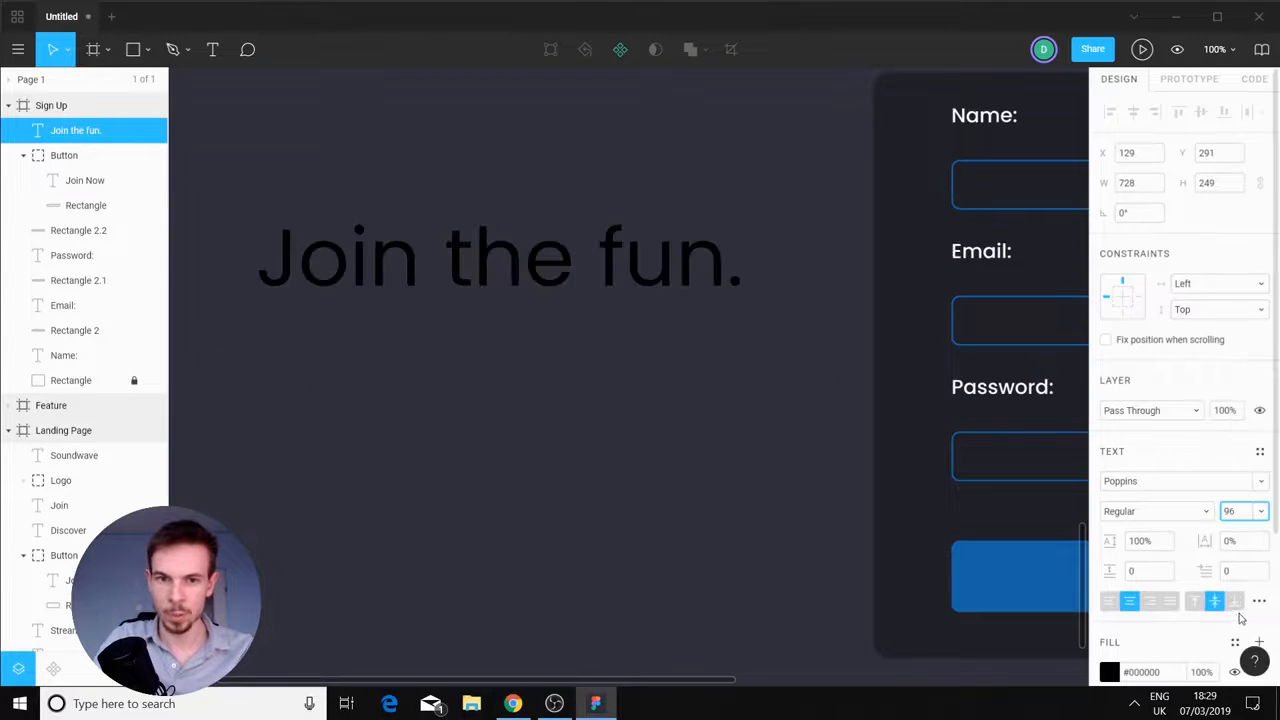
{"action": "left_click", "coordinate": [1197, 513]}
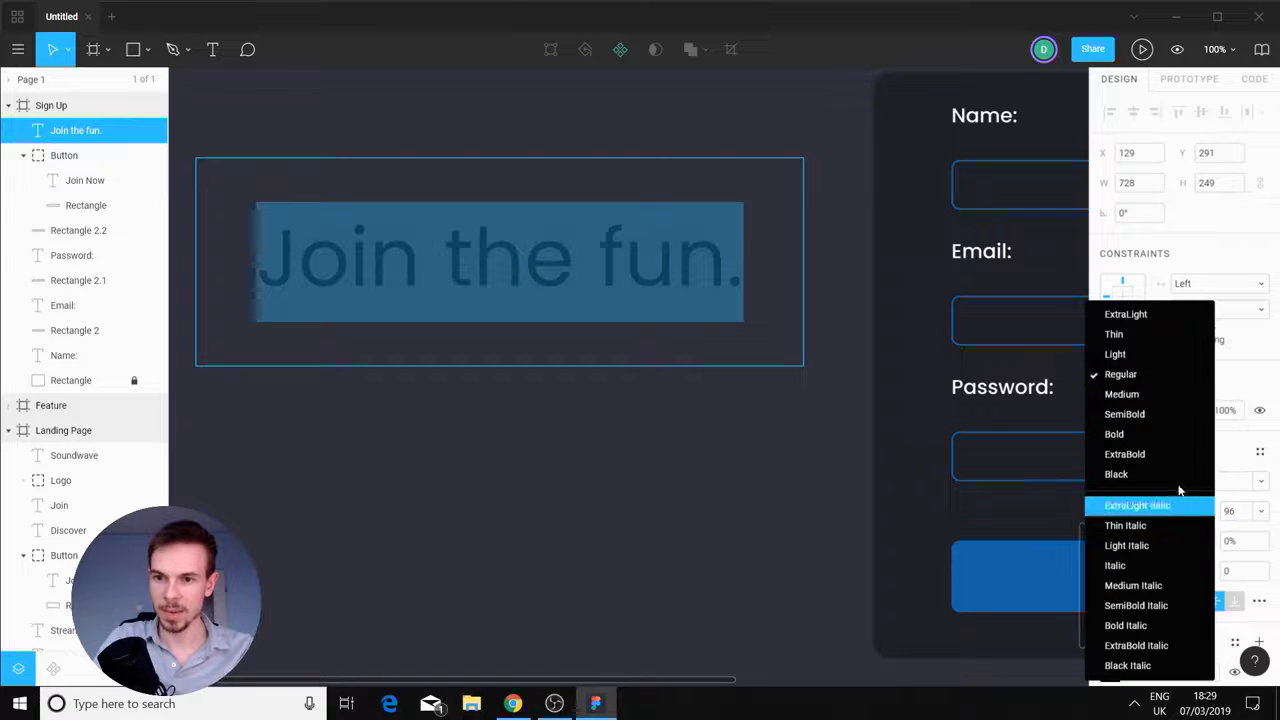
{"action": "left_click", "coordinate": [1135, 437]}
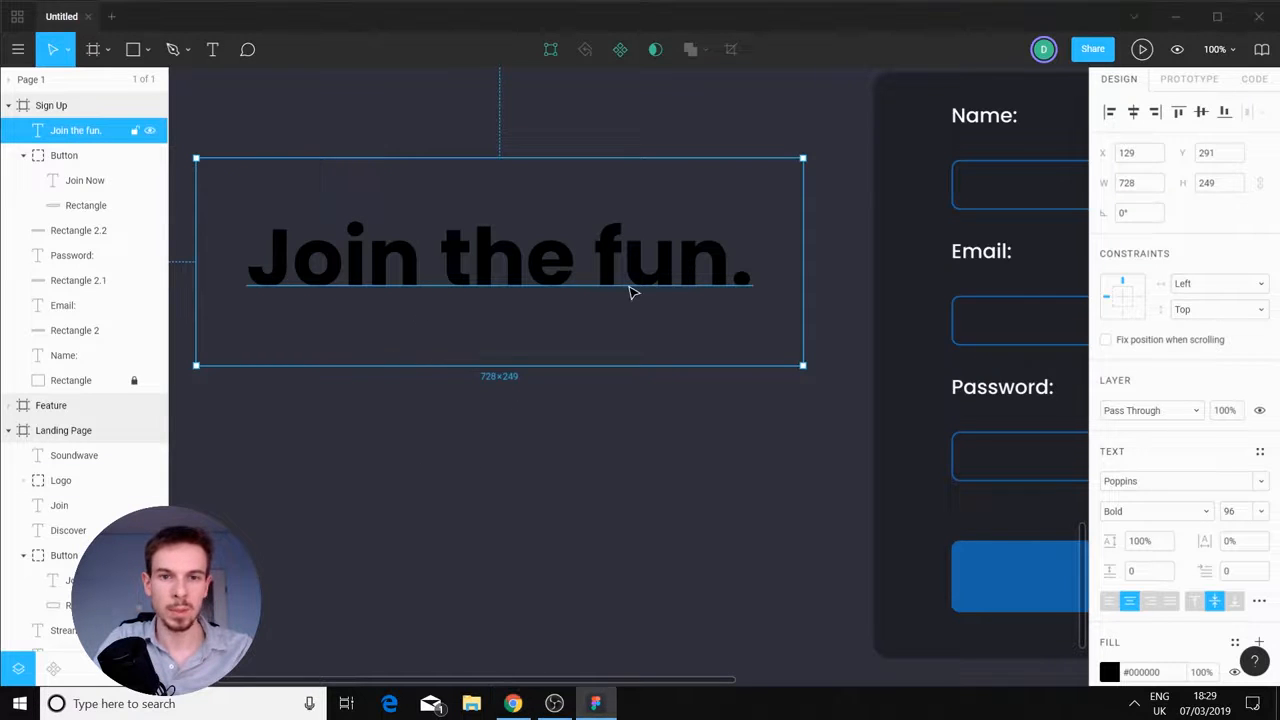
Change the "Join the fun." heading's fill colour to FFFFFF
{"action": "double_click", "coordinate": [704, 274]}
{"action": "left_click_drag", "start_coordinate": [762, 272], "coordinate": [242, 268]}
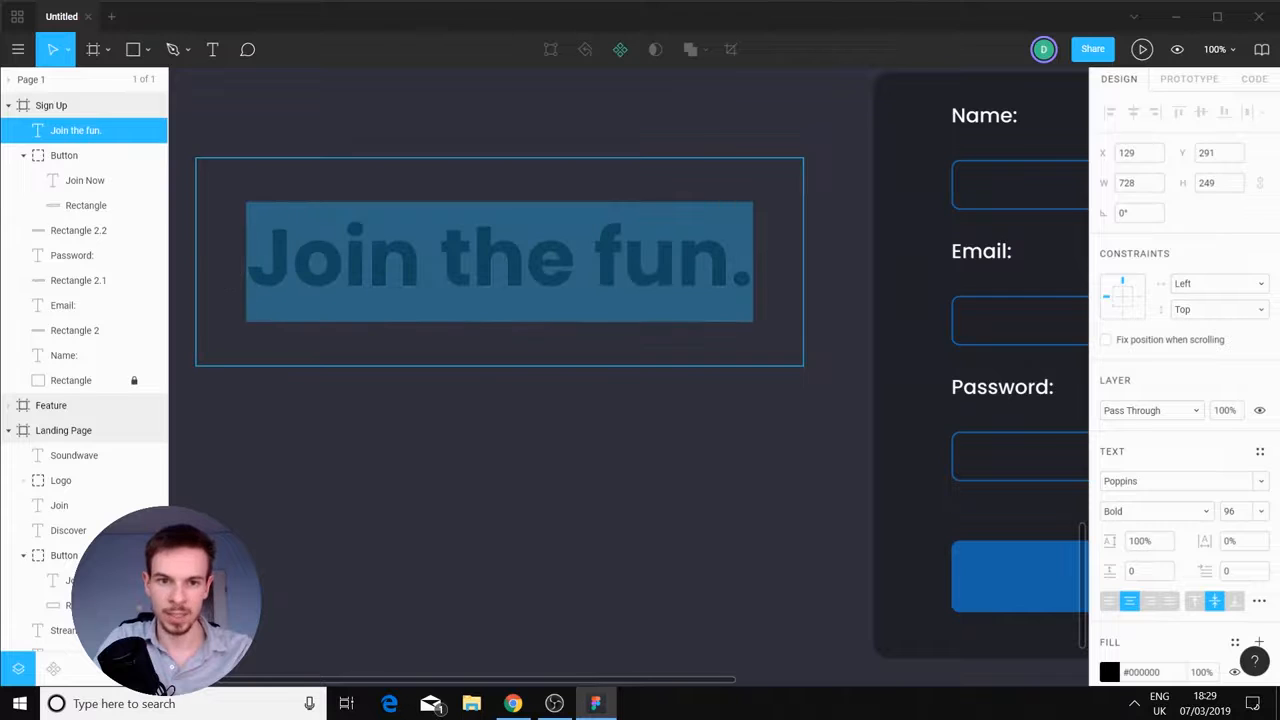
{"action": "left_click", "coordinate": [1109, 672]}
{"action": "left_click", "coordinate": [975, 514]}
{"action": "type", "text": "ffffff"}
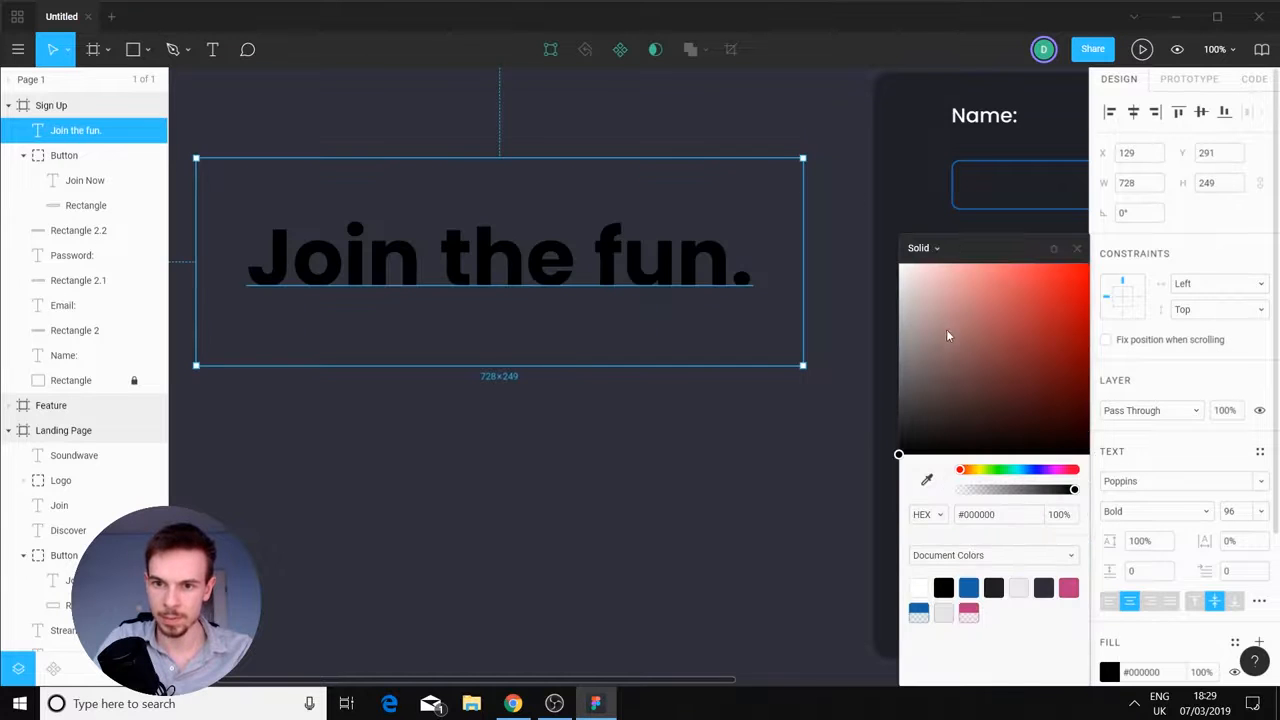
{"action": "key", "text": "Return"}
{"action": "left_click", "coordinate": [813, 394]}
Move the "Join the fun." heading down to about X 98, Y 415, beside the middle of the form card
{"action": "scroll", "coordinate": [796, 465], "scroll_direction": "down", "scroll_amount": 2}
{"action": "scroll", "coordinate": [796, 465], "scroll_direction": "up", "scroll_amount": 1}
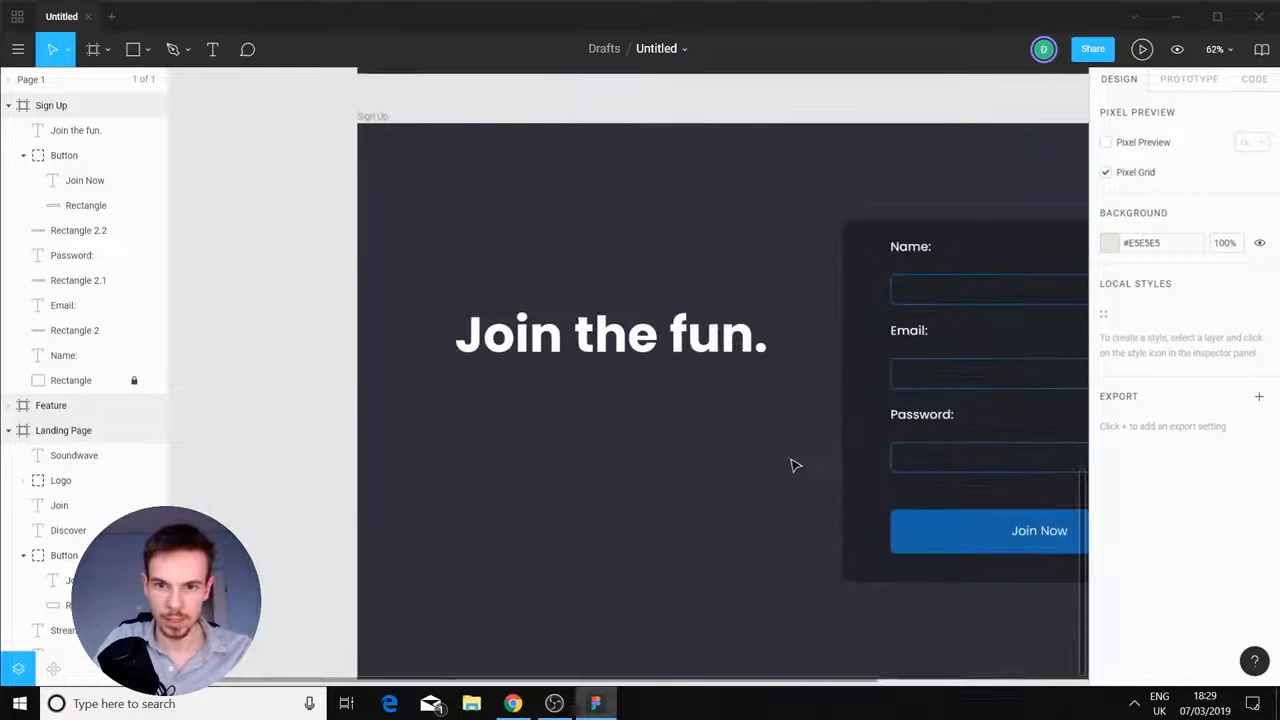
{"action": "left_click_drag", "start_coordinate": [794, 465], "coordinate": [630, 378]}
{"action": "left_click_drag", "start_coordinate": [553, 298], "coordinate": [543, 362]}
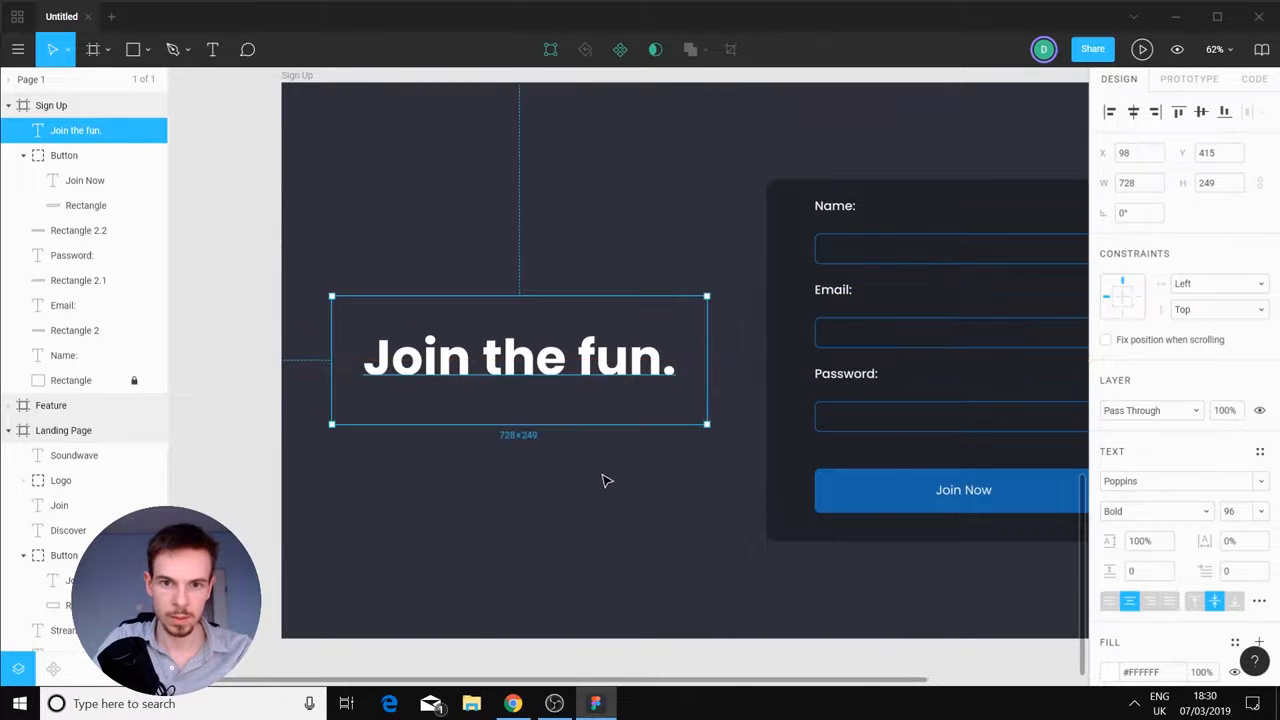
{"action": "left_click", "coordinate": [603, 480]}
{"action": "scroll", "coordinate": [800, 515], "scroll_direction": "down", "scroll_amount": 2}
{"action": "left_click_drag", "start_coordinate": [788, 521], "coordinate": [622, 488]}
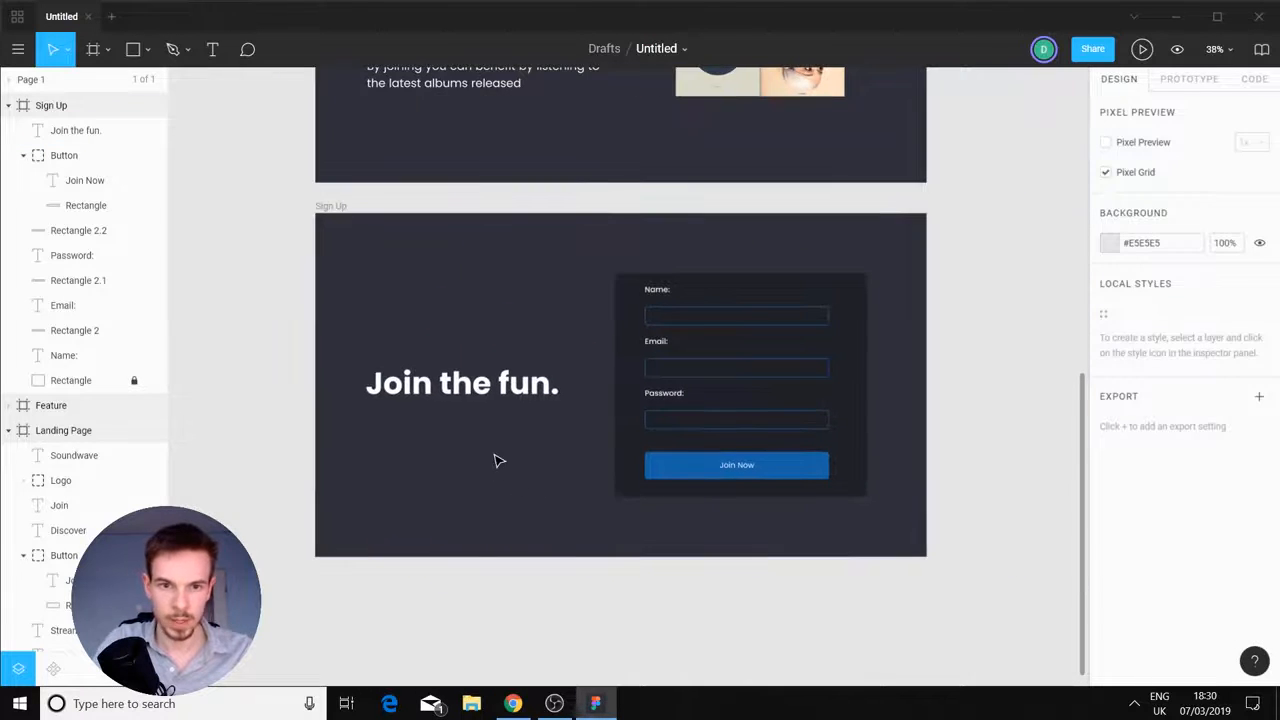
Enlarge only the word "fun." in the heading to font size 144
{"action": "scroll", "coordinate": [496, 460], "scroll_direction": "up", "scroll_amount": 2}
{"action": "scroll", "coordinate": [466, 434], "scroll_direction": "left", "scroll_amount": 2}
{"action": "left_click", "coordinate": [676, 362]}
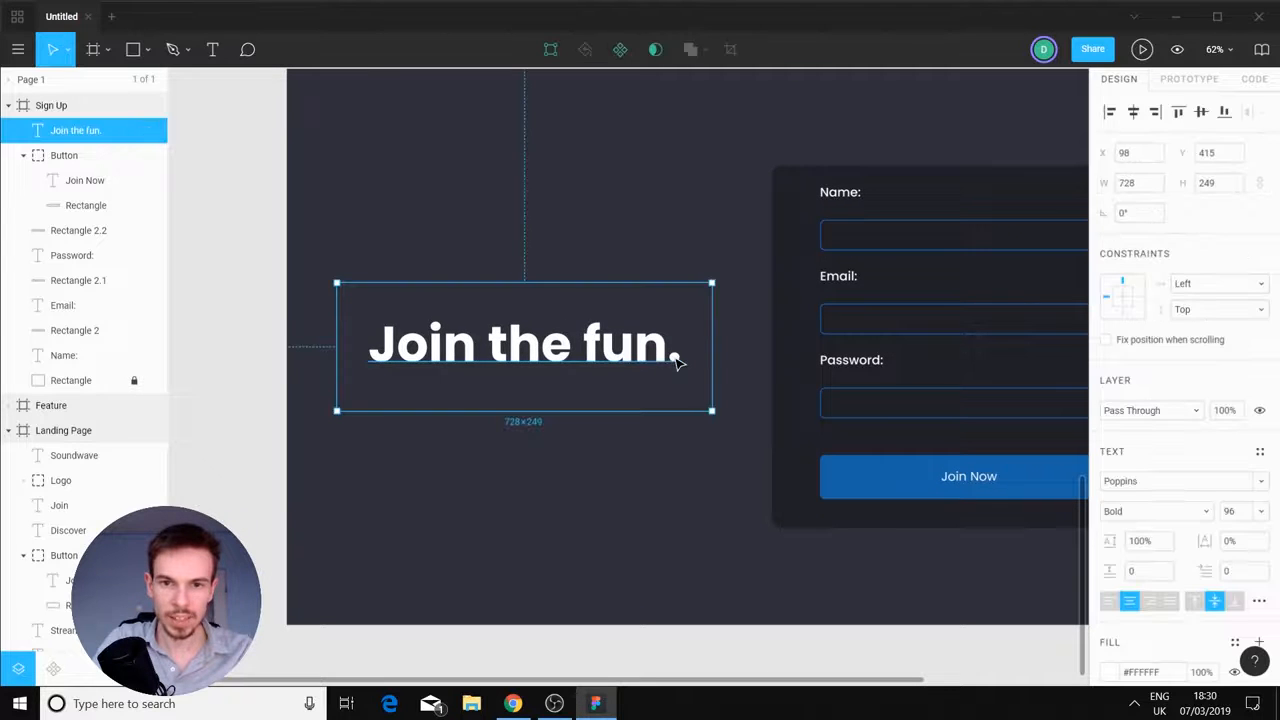
{"action": "double_click", "coordinate": [678, 360]}
{"action": "left_click", "coordinate": [680, 360]}
{"action": "left_click_drag", "start_coordinate": [584, 345], "coordinate": [681, 345]}
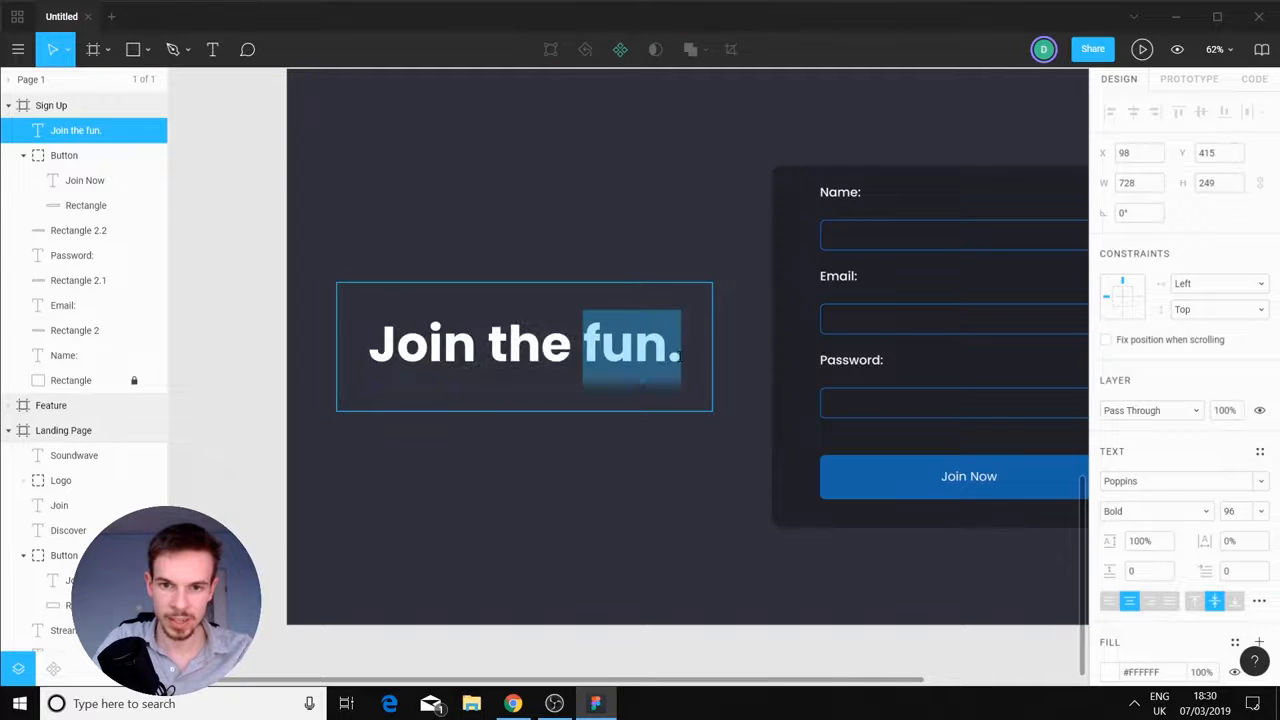
{"action": "left_click", "coordinate": [1261, 511]}
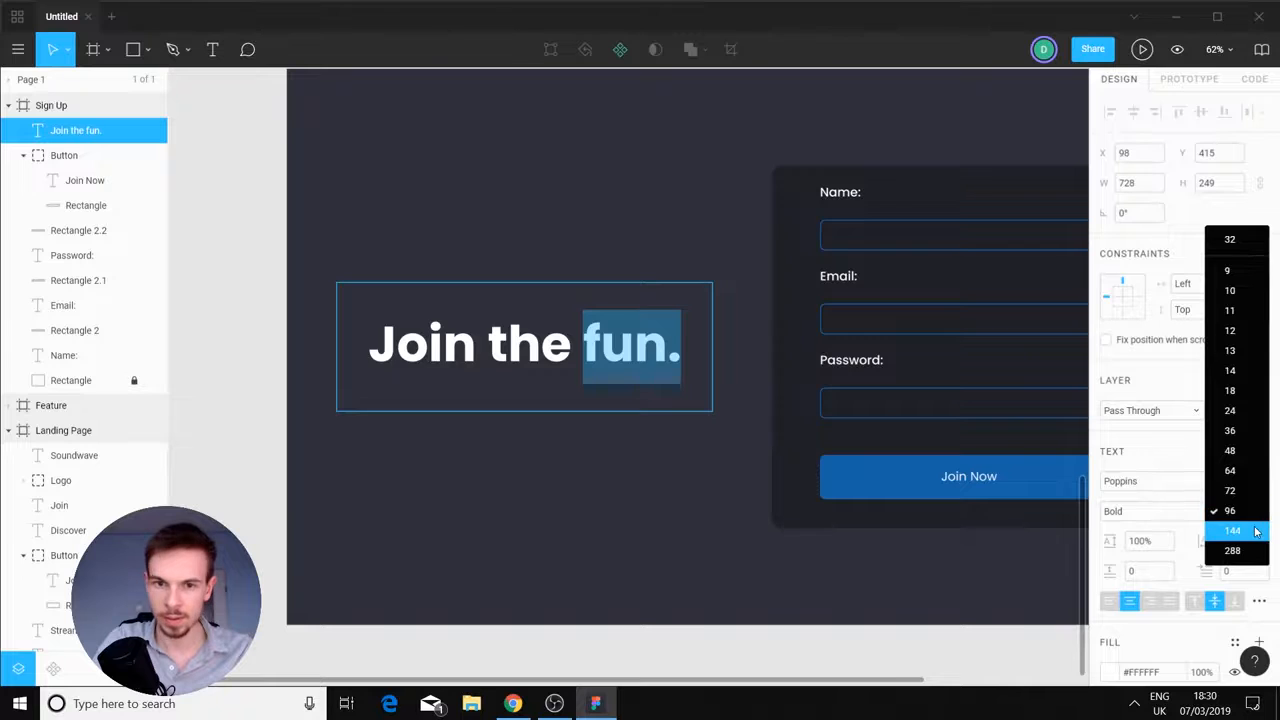
{"action": "left_click", "coordinate": [1257, 531]}
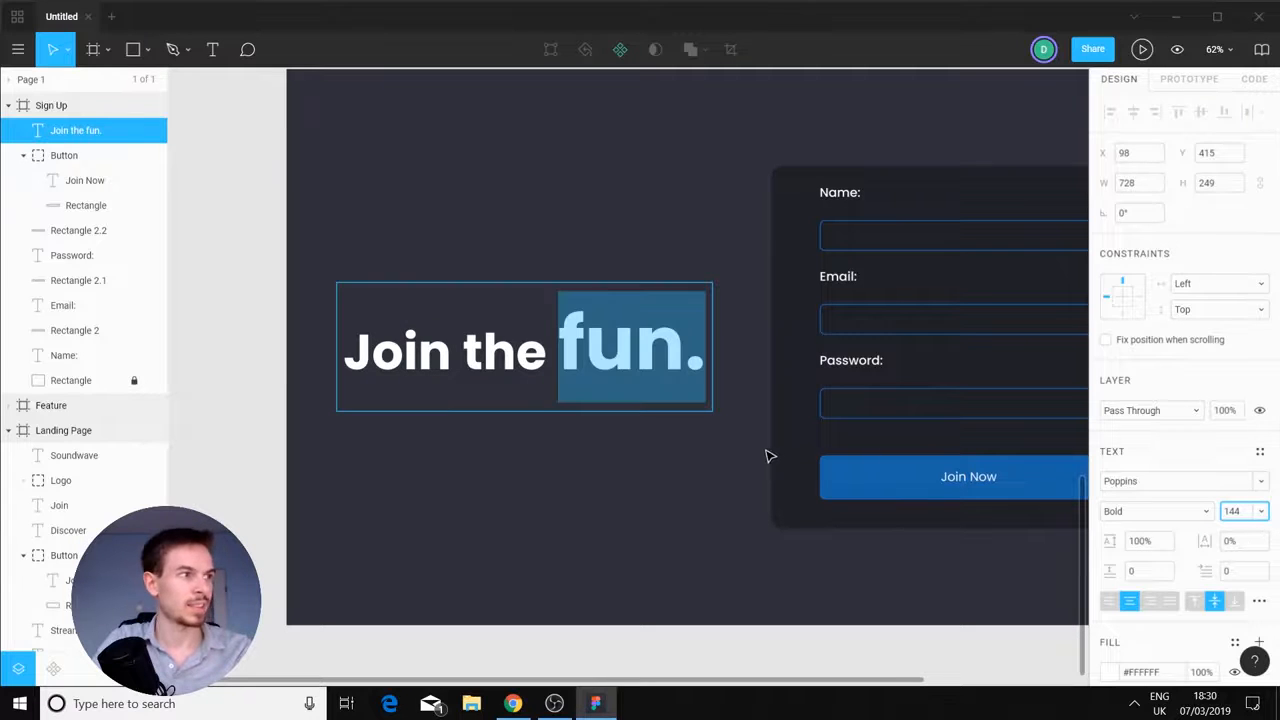
{"action": "key", "text": "Escape"}
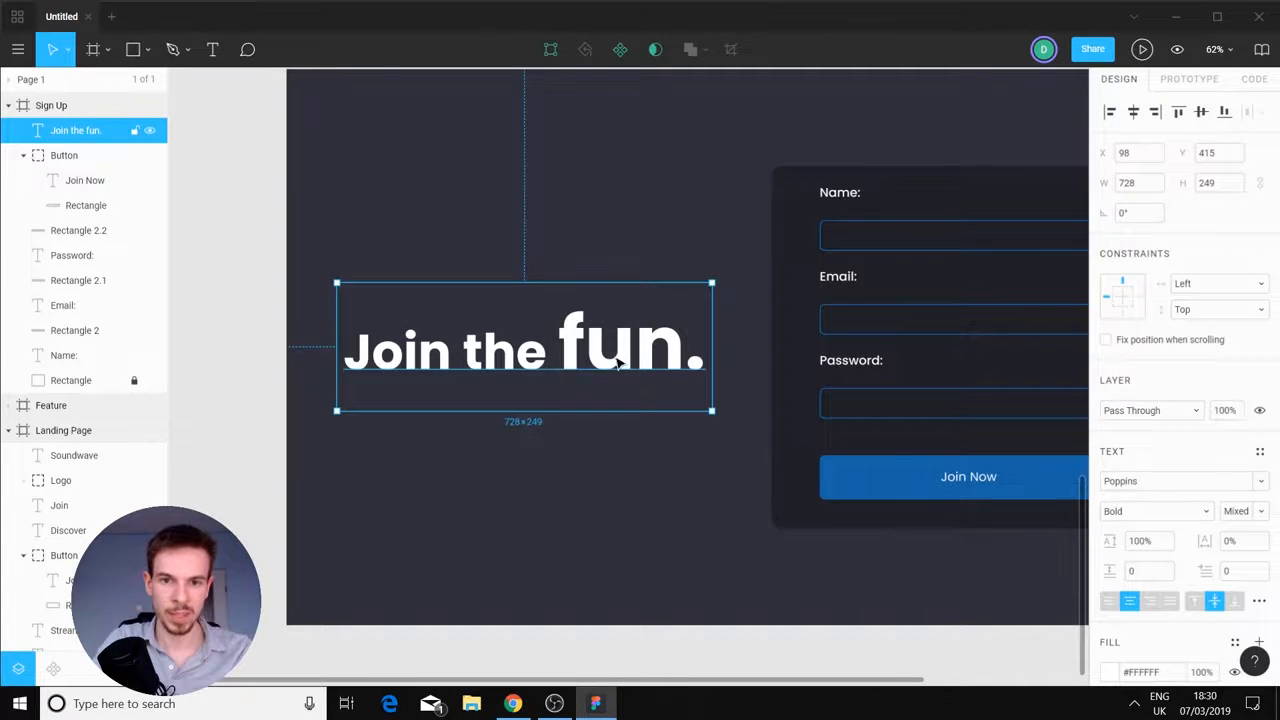
Set the word "fun." in the "Join the fun." heading back to font size 96
{"action": "double_click", "coordinate": [668, 358]}
{"action": "left_click", "coordinate": [682, 358]}
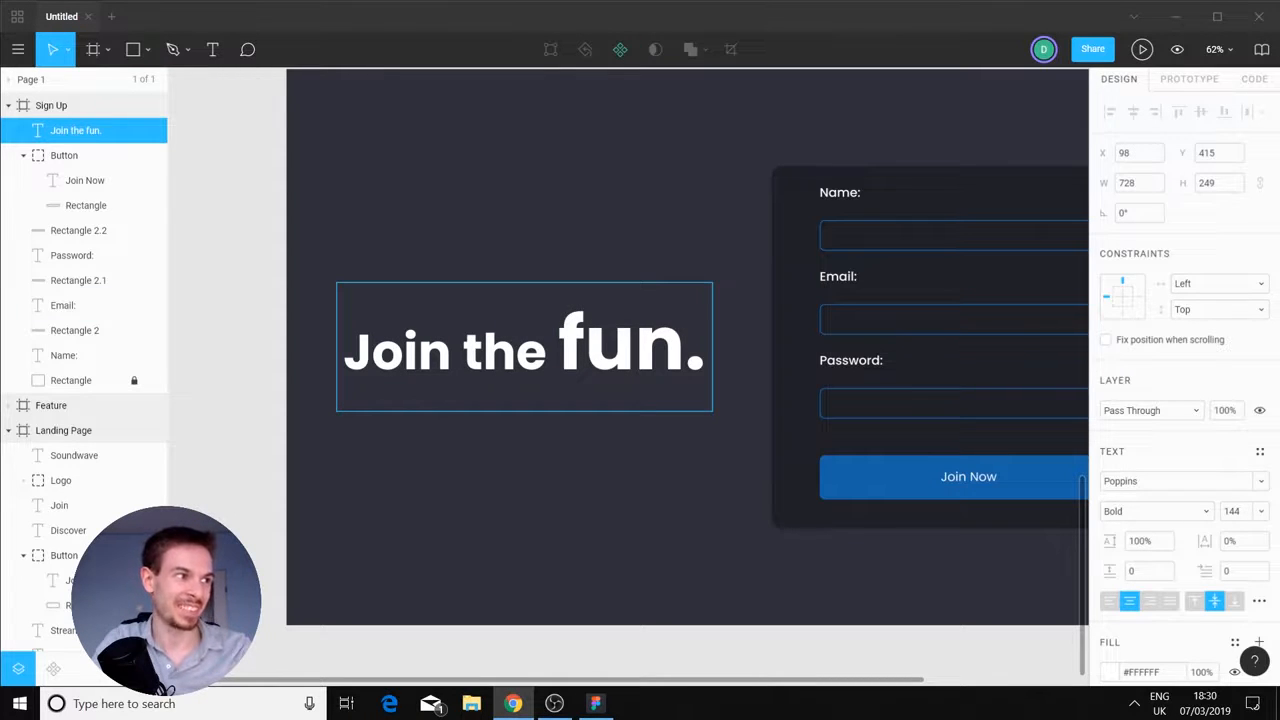
{"action": "double_click", "coordinate": [619, 362]}
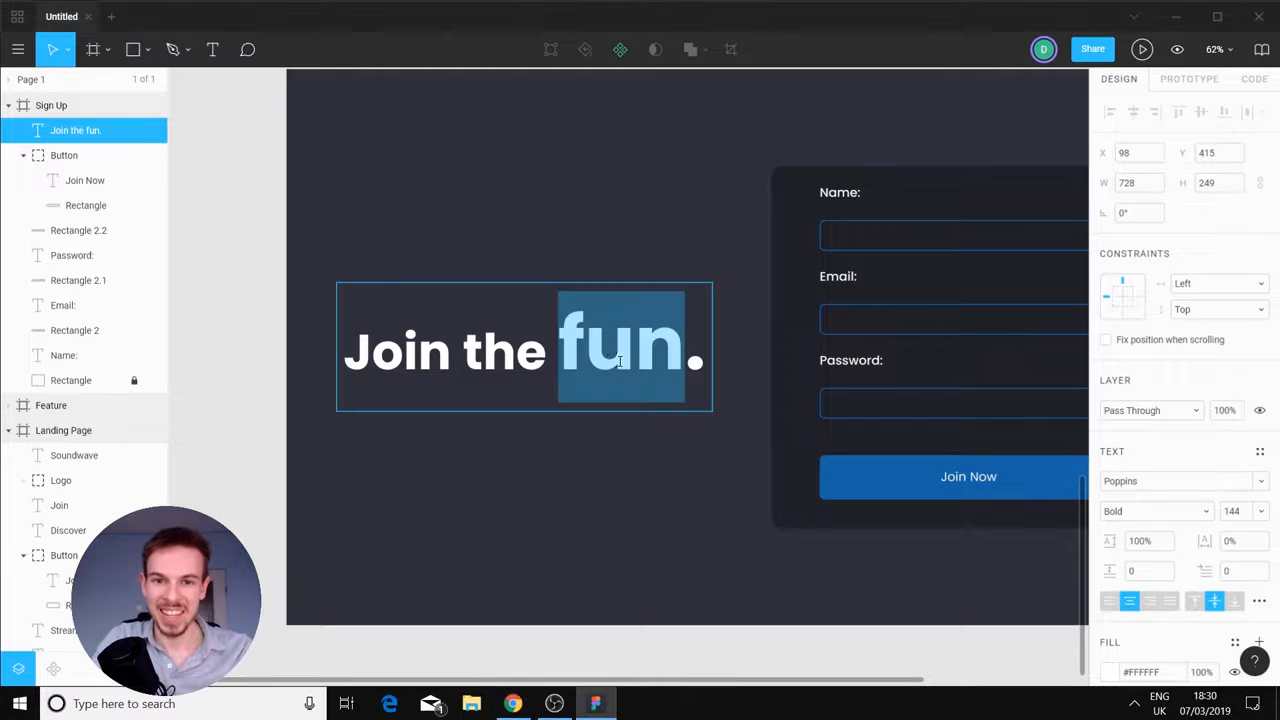
{"action": "left_click_drag", "start_coordinate": [565, 350], "coordinate": [723, 360]}
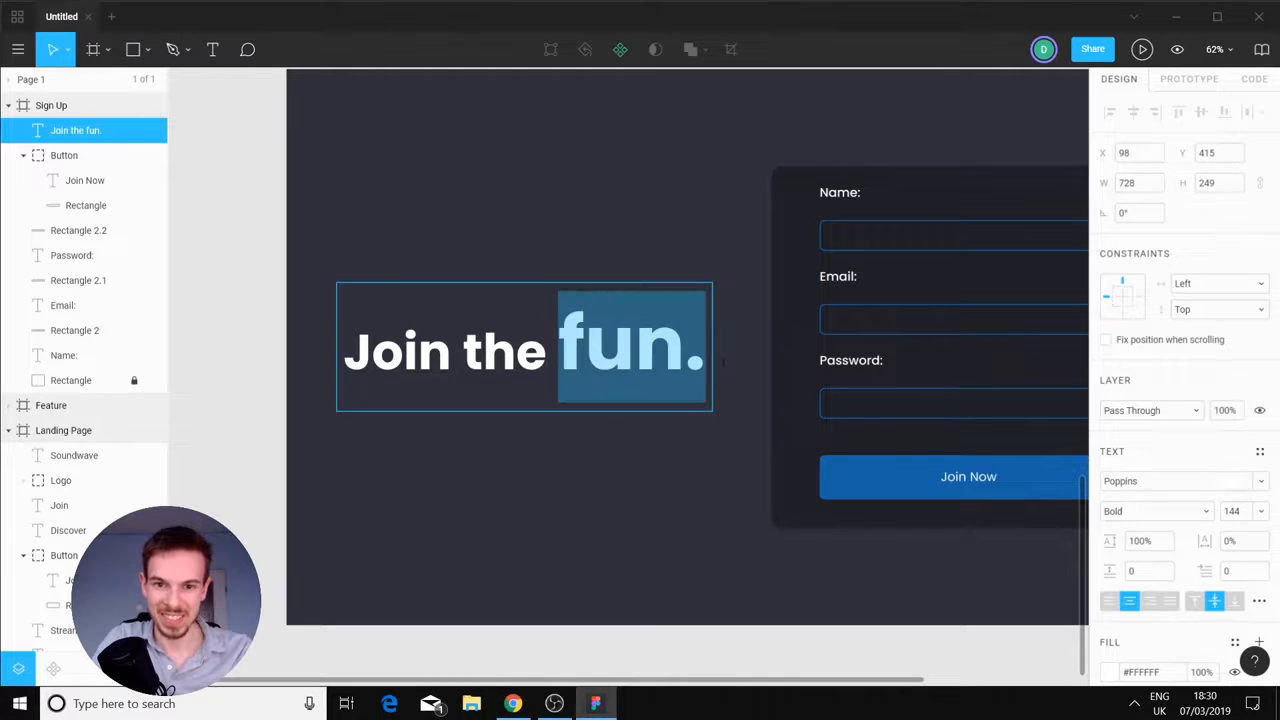
{"action": "left_click", "coordinate": [1260, 511]}
{"action": "left_click", "coordinate": [1250, 492]}
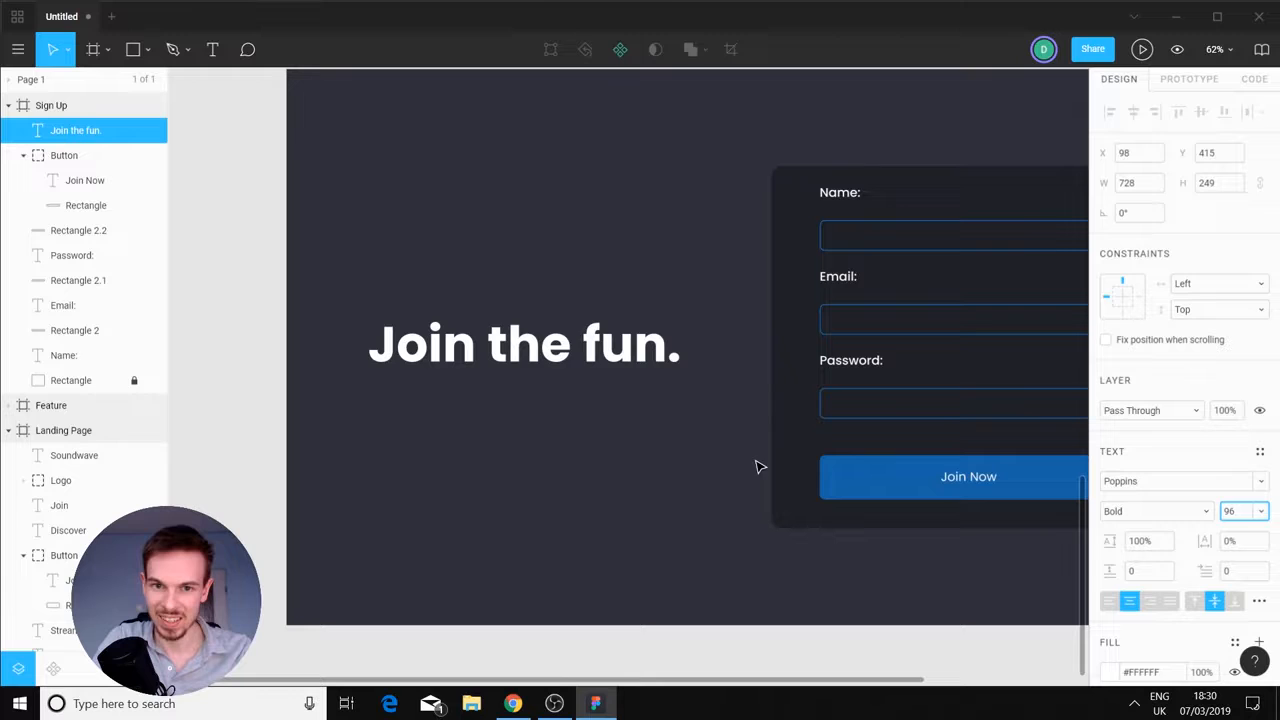
Reduce only the words "Join the" in the heading to font size 72
{"action": "double_click", "coordinate": [509, 355]}
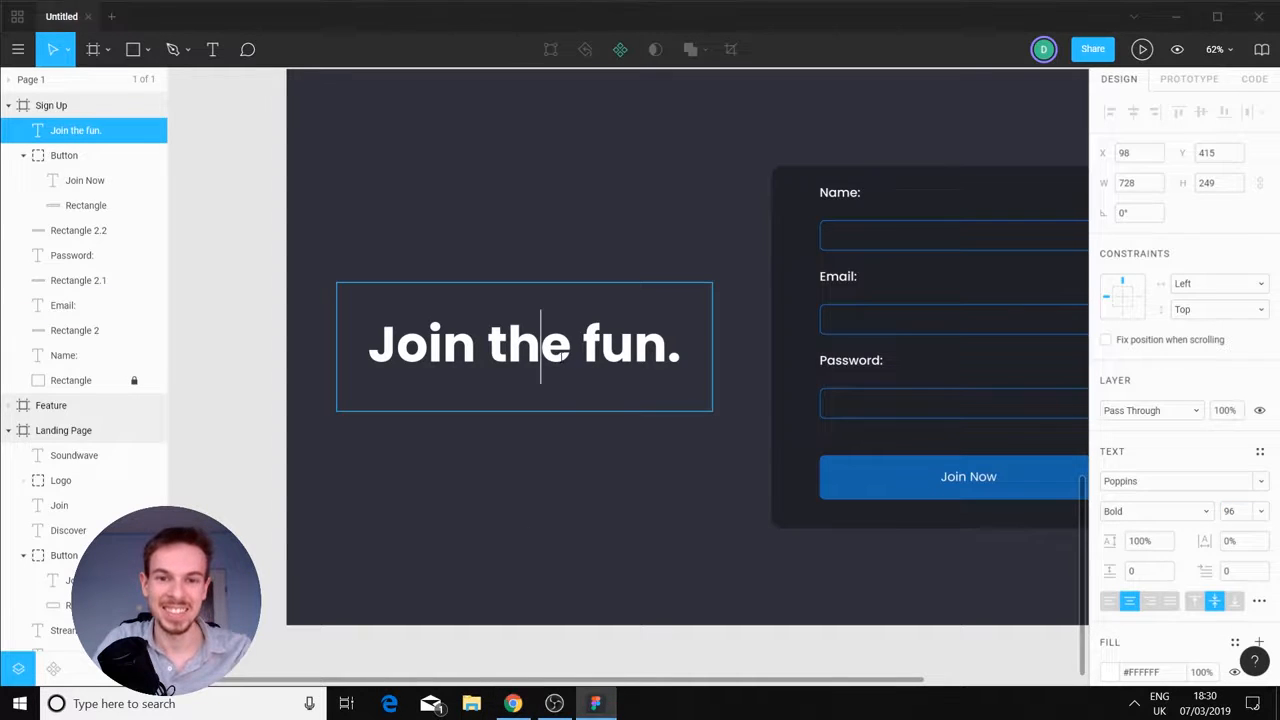
{"action": "left_click_drag", "start_coordinate": [565, 348], "coordinate": [337, 337]}
{"action": "left_click", "coordinate": [1245, 511]}
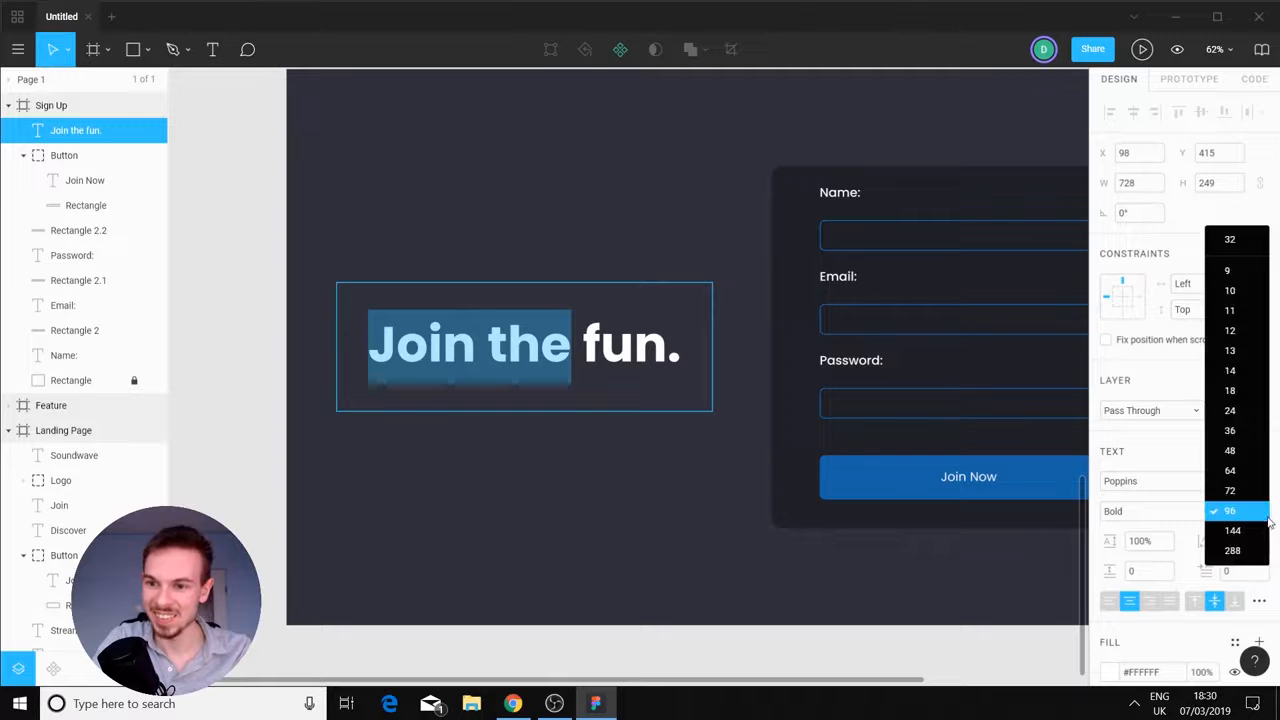
{"action": "left_click", "coordinate": [1239, 489]}
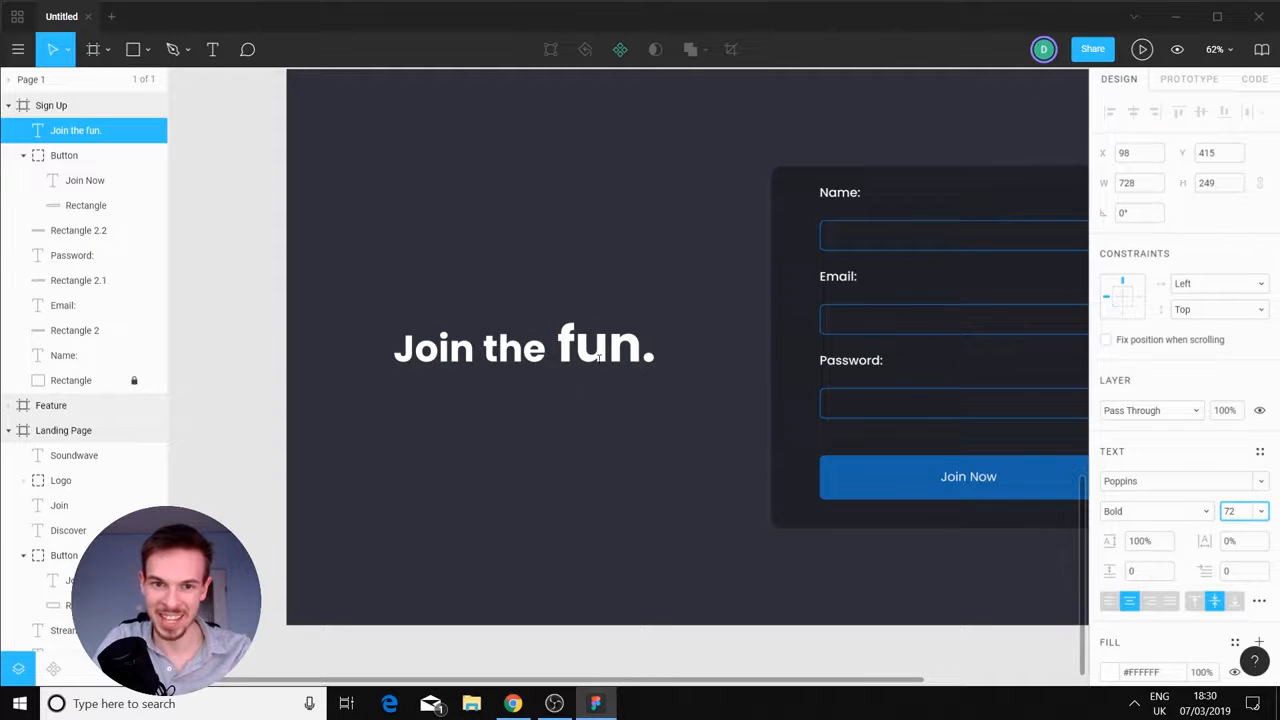
Colour the word "fun." in the heading with the pink document colour BC3A80
{"action": "left_click_drag", "start_coordinate": [557, 348], "coordinate": [656, 350]}
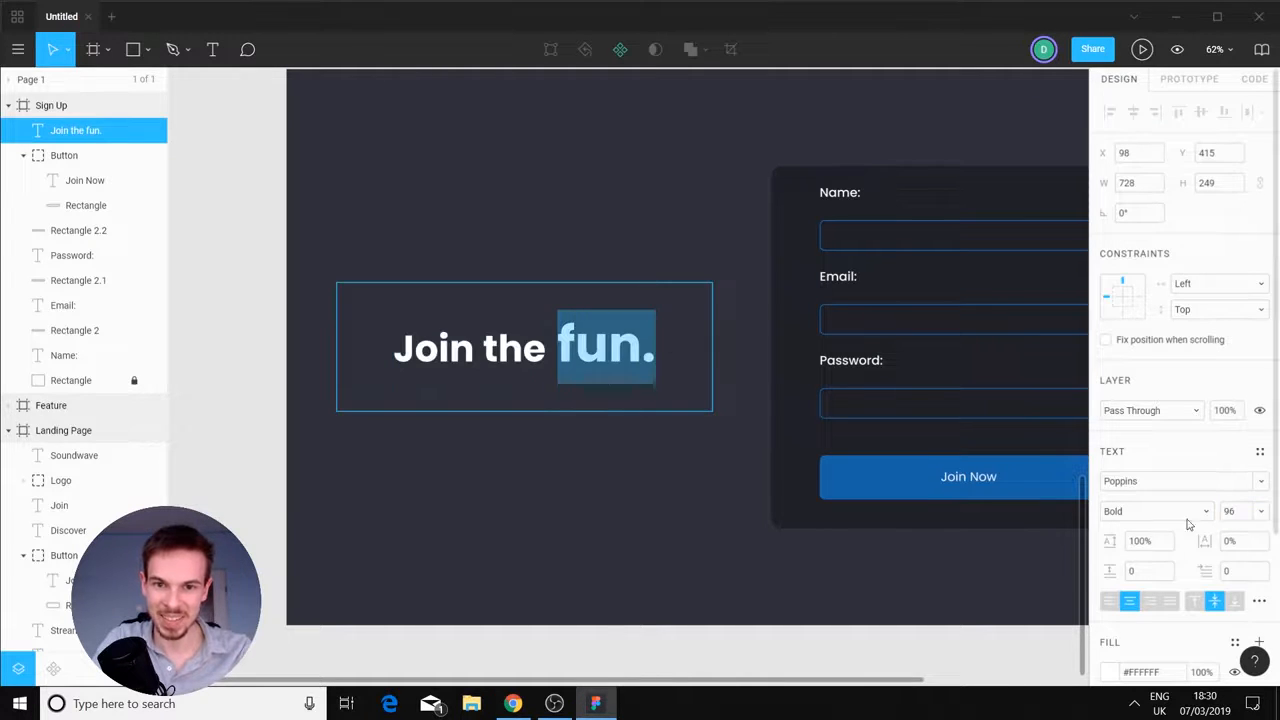
{"action": "left_click", "coordinate": [1117, 673]}
{"action": "left_click", "coordinate": [1078, 612]}
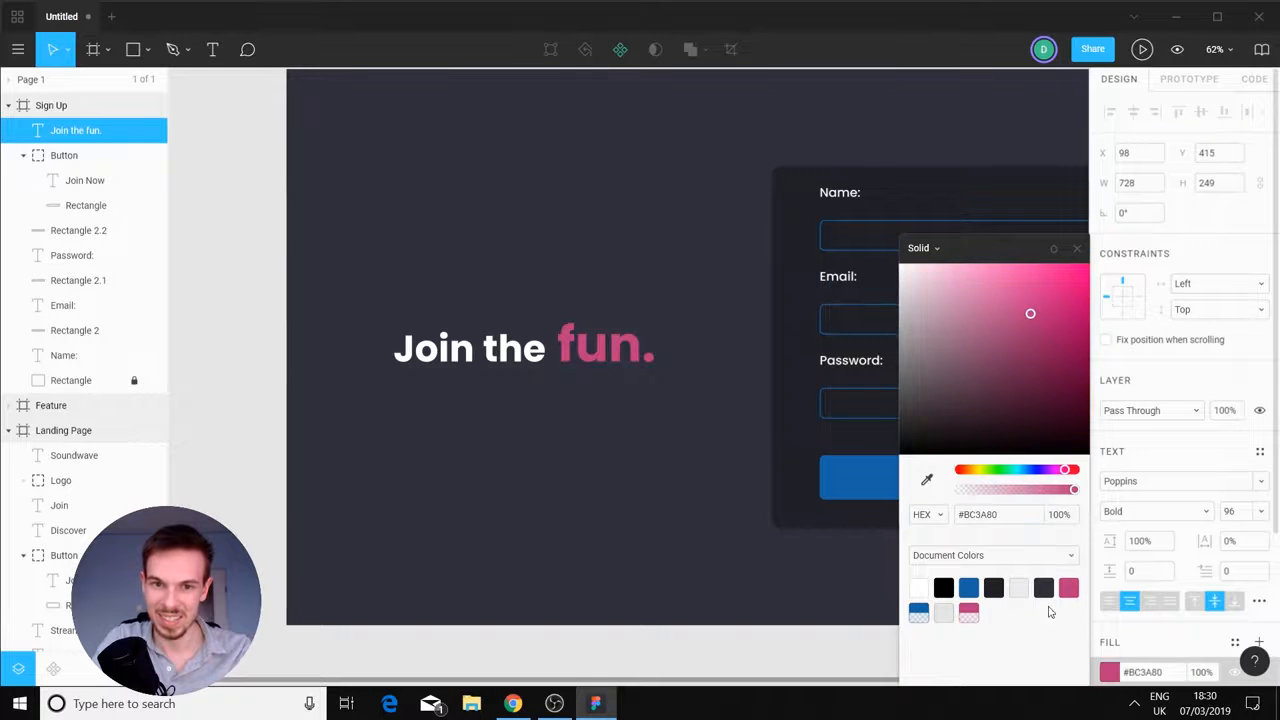
{"action": "left_click", "coordinate": [676, 493]}
Add a layout grid of 12 stretched columns to the Sign Up frame
{"action": "scroll", "coordinate": [893, 475], "scroll_direction": "down", "scroll_amount": 1}
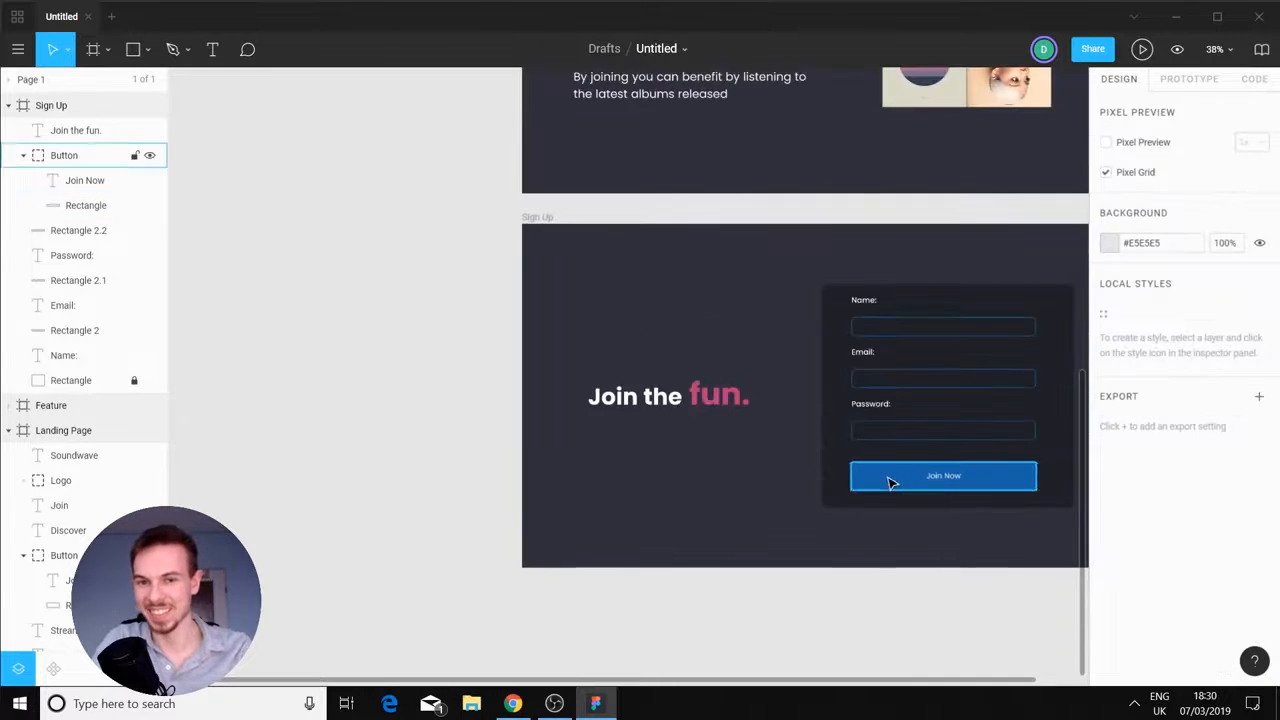
{"action": "left_click_drag", "start_coordinate": [864, 473], "coordinate": [633, 449]}
{"action": "scroll", "coordinate": [640, 454], "scroll_direction": "up", "scroll_amount": 1}
{"action": "left_click_drag", "start_coordinate": [520, 467], "coordinate": [505, 479]}
{"action": "scroll", "coordinate": [544, 468], "scroll_direction": "down", "scroll_amount": 1}
{"action": "left_click_drag", "start_coordinate": [447, 414], "coordinate": [447, 404]}
{"action": "left_click", "coordinate": [472, 549]}
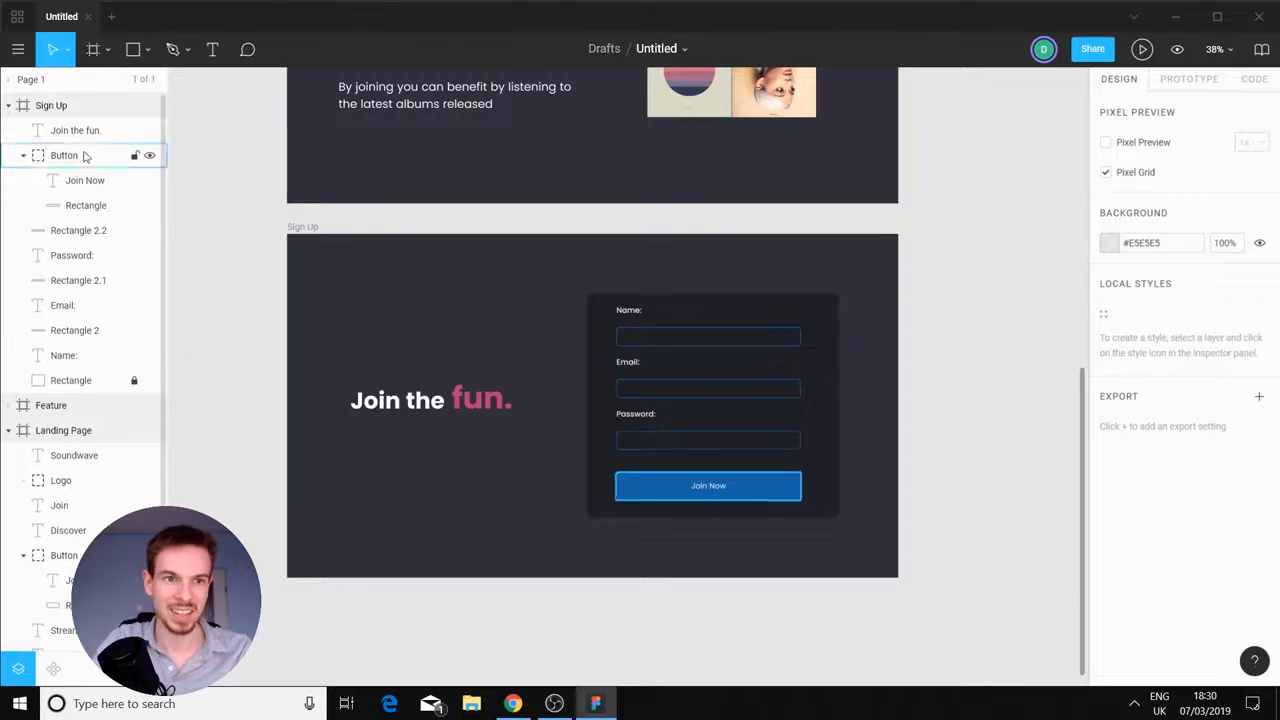
{"action": "left_click", "coordinate": [60, 105]}
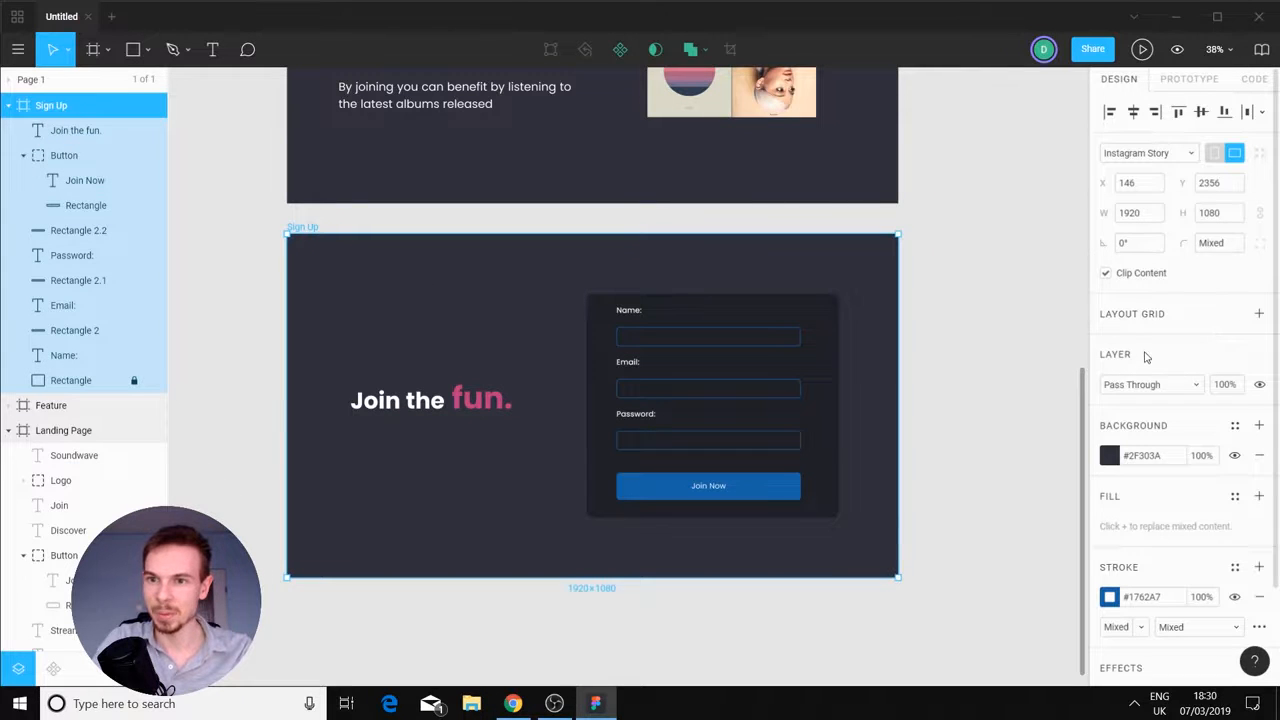
{"action": "left_click", "coordinate": [1259, 313]}
{"action": "left_click", "coordinate": [1111, 346]}
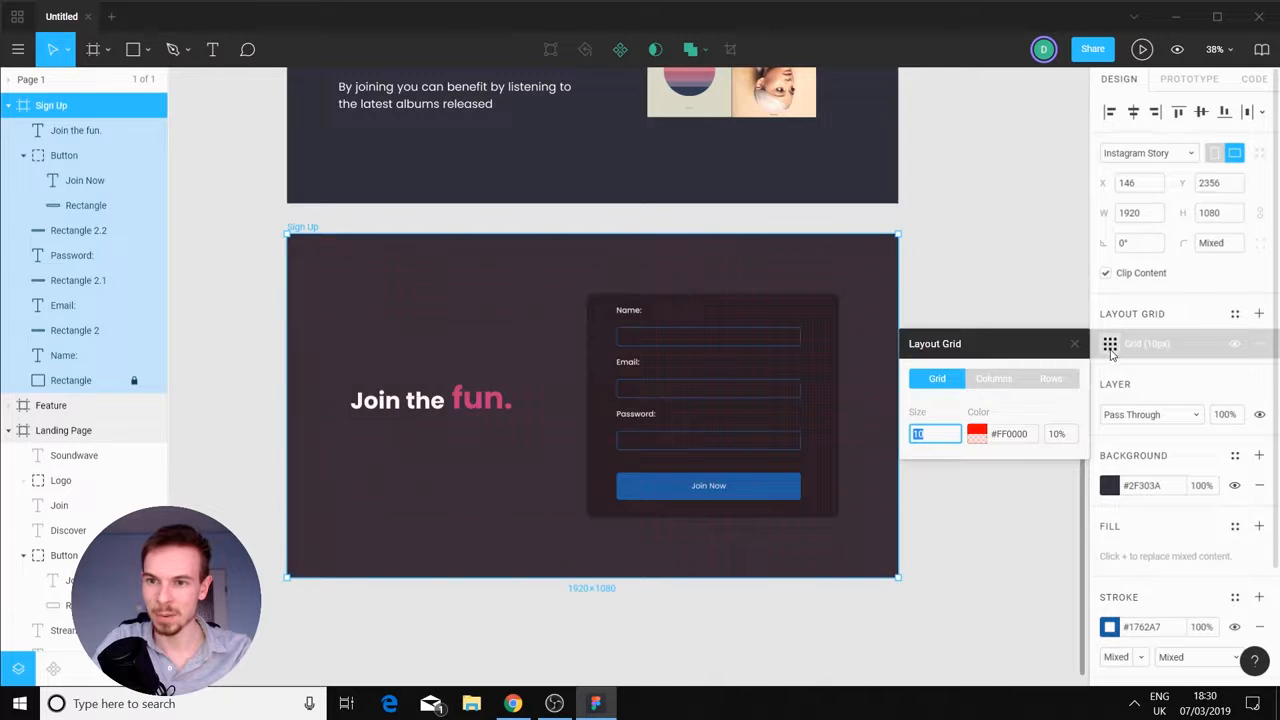
{"action": "left_click", "coordinate": [993, 386]}
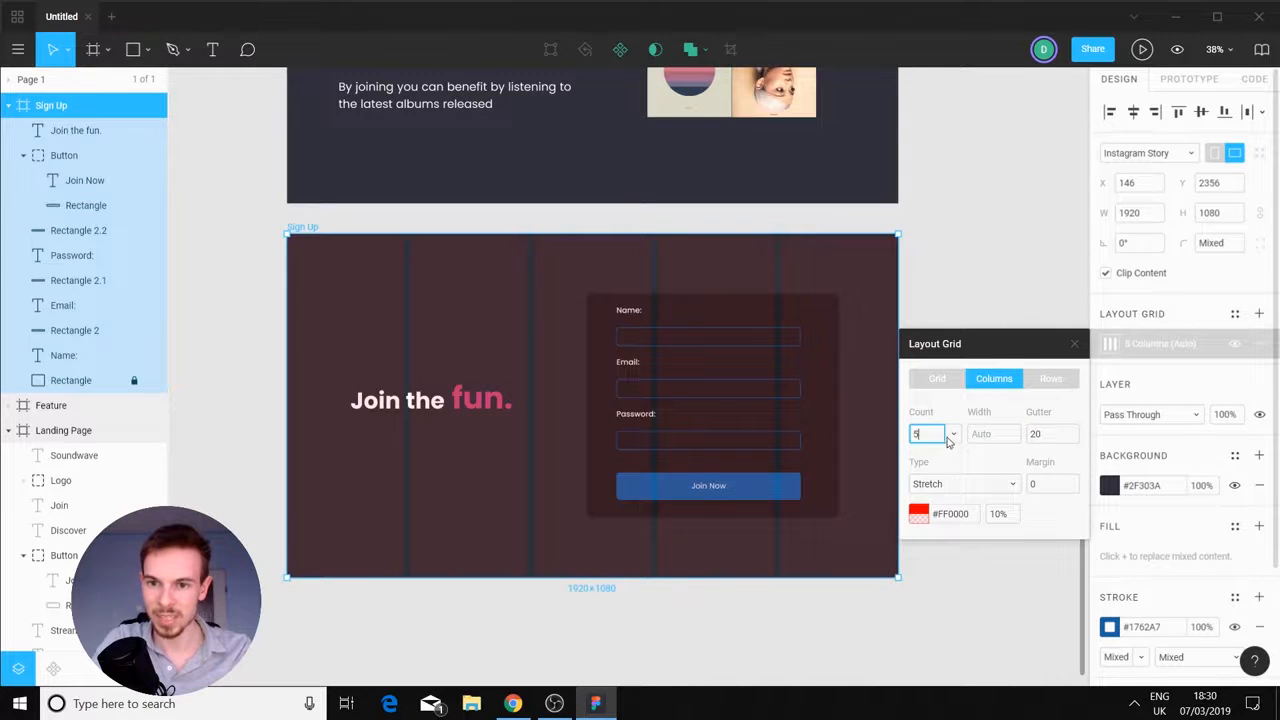
{"action": "left_click", "coordinate": [953, 434]}
{"action": "left_click", "coordinate": [925, 576]}
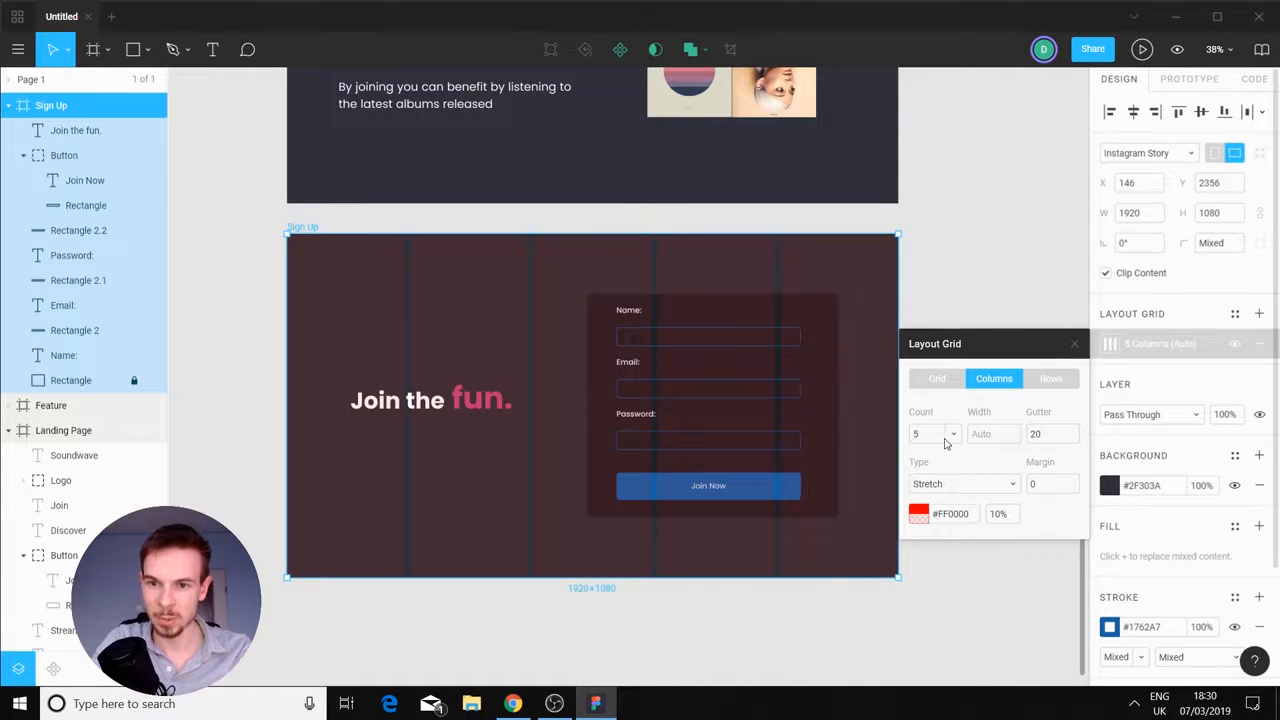
Set the opacity of the Sign Up frame's column grid to 50%
{"action": "left_click", "coordinate": [1000, 514]}
{"action": "type", "text": "50"}
{"action": "key", "text": "Return"}
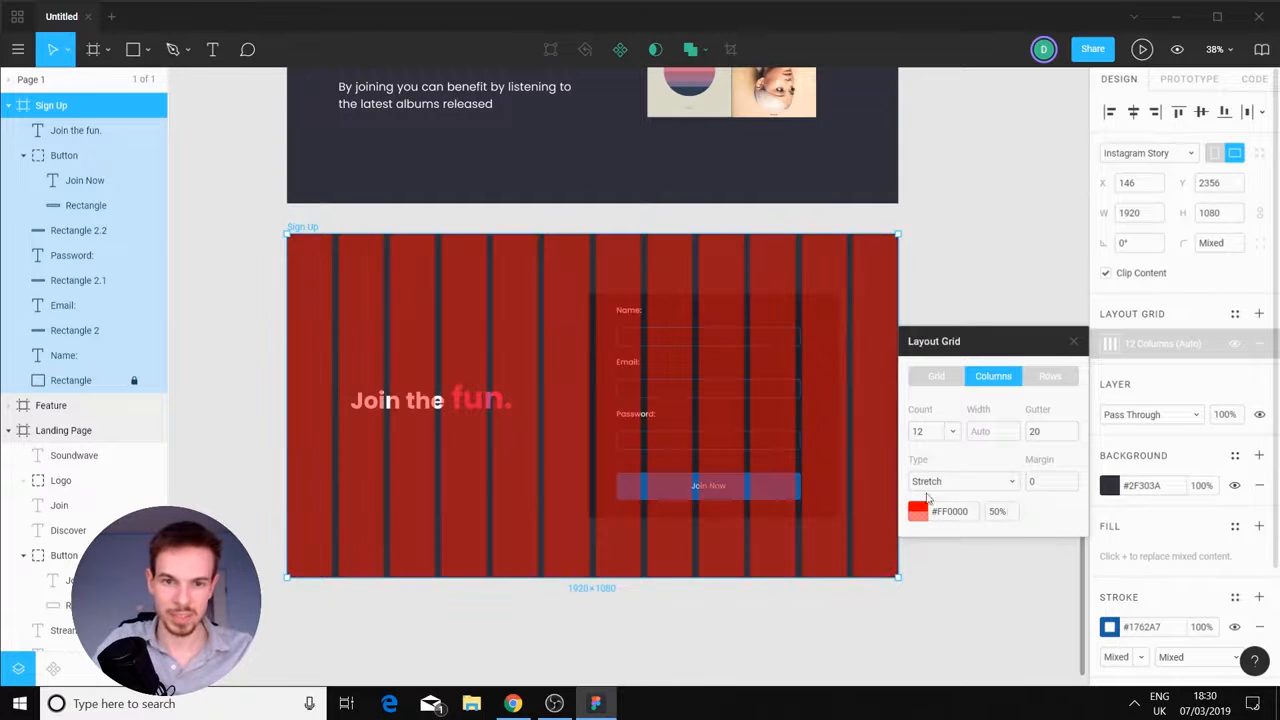
Move the "Join the fun." heading to about X 60, Y 391 and shrink its box to the text with Width auto resize
{"action": "left_click", "coordinate": [414, 428]}
{"action": "left_click_drag", "start_coordinate": [417, 403], "coordinate": [413, 408]}
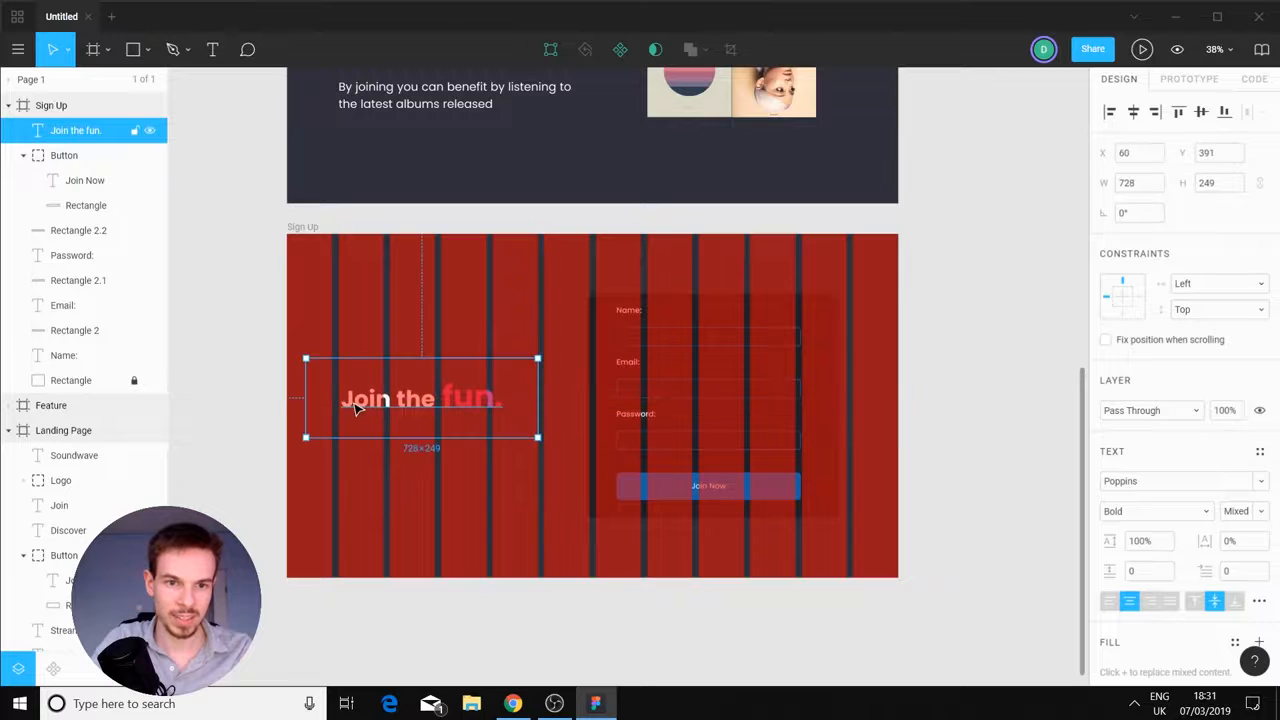
{"action": "left_click", "coordinate": [1259, 601]}
{"action": "left_click", "coordinate": [916, 462]}
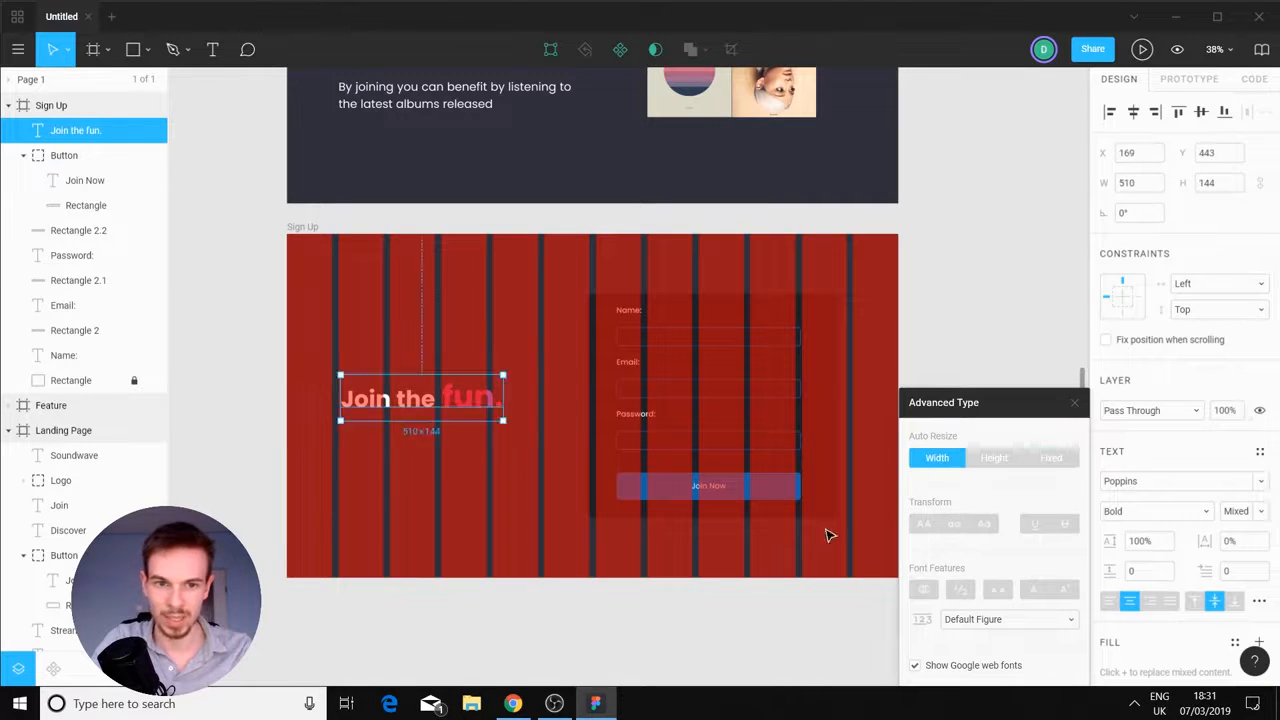
{"action": "left_click", "coordinate": [1050, 457]}
{"action": "left_click", "coordinate": [582, 542]}
Nudge the heading slightly down and left so its left edge meets the start of the second grid column
{"action": "left_click", "coordinate": [430, 408]}
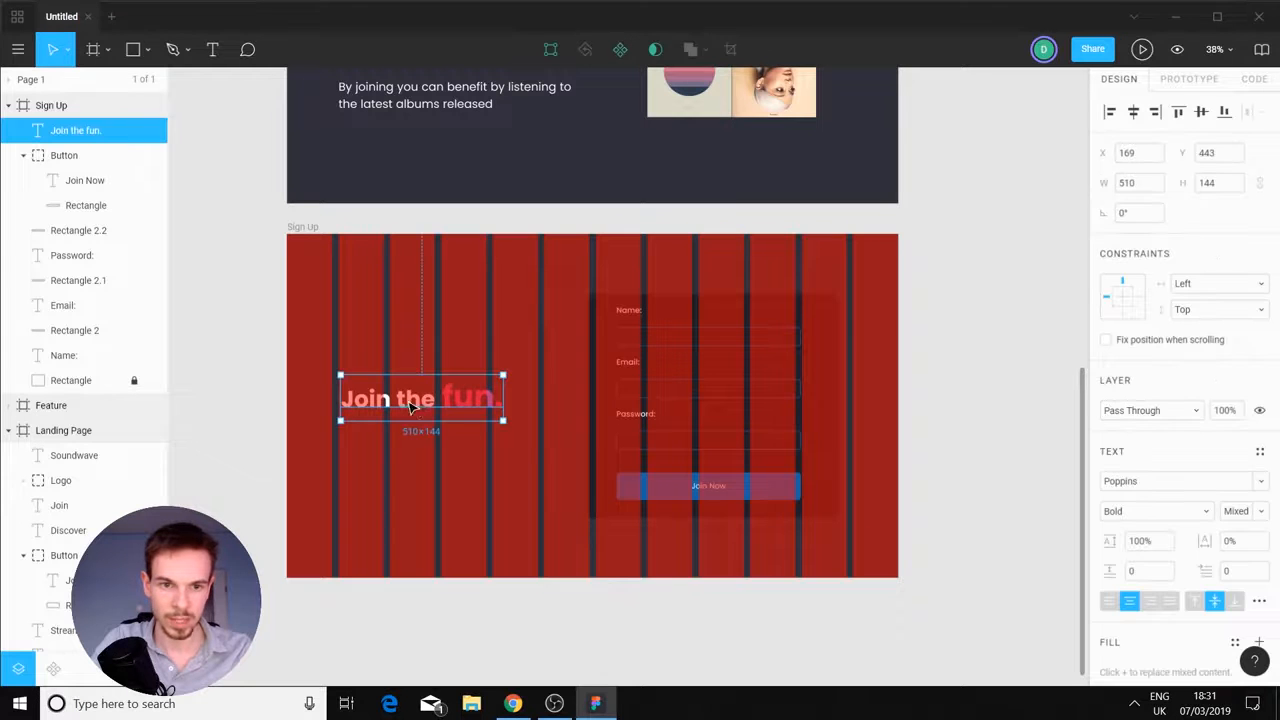
{"action": "left_click_drag", "start_coordinate": [422, 408], "coordinate": [423, 420]}
{"action": "left_click", "coordinate": [912, 478]}
Unlock the card's background rectangle and shift the whole form card right so it spans grid columns 7 to 11
{"action": "left_click_drag", "start_coordinate": [872, 287], "coordinate": [578, 602]}
{"action": "left_click", "coordinate": [817, 441]}
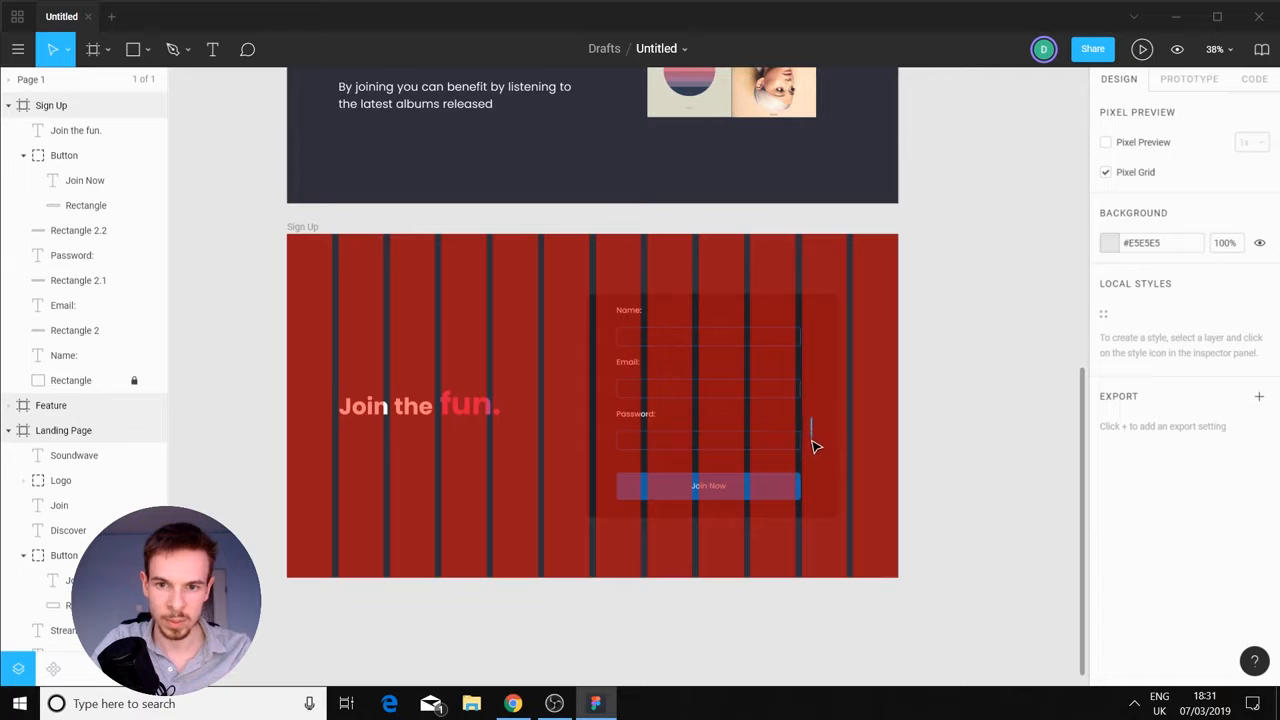
{"action": "left_click", "coordinate": [134, 381]}
{"action": "left_click_drag", "start_coordinate": [866, 288], "coordinate": [536, 570]}
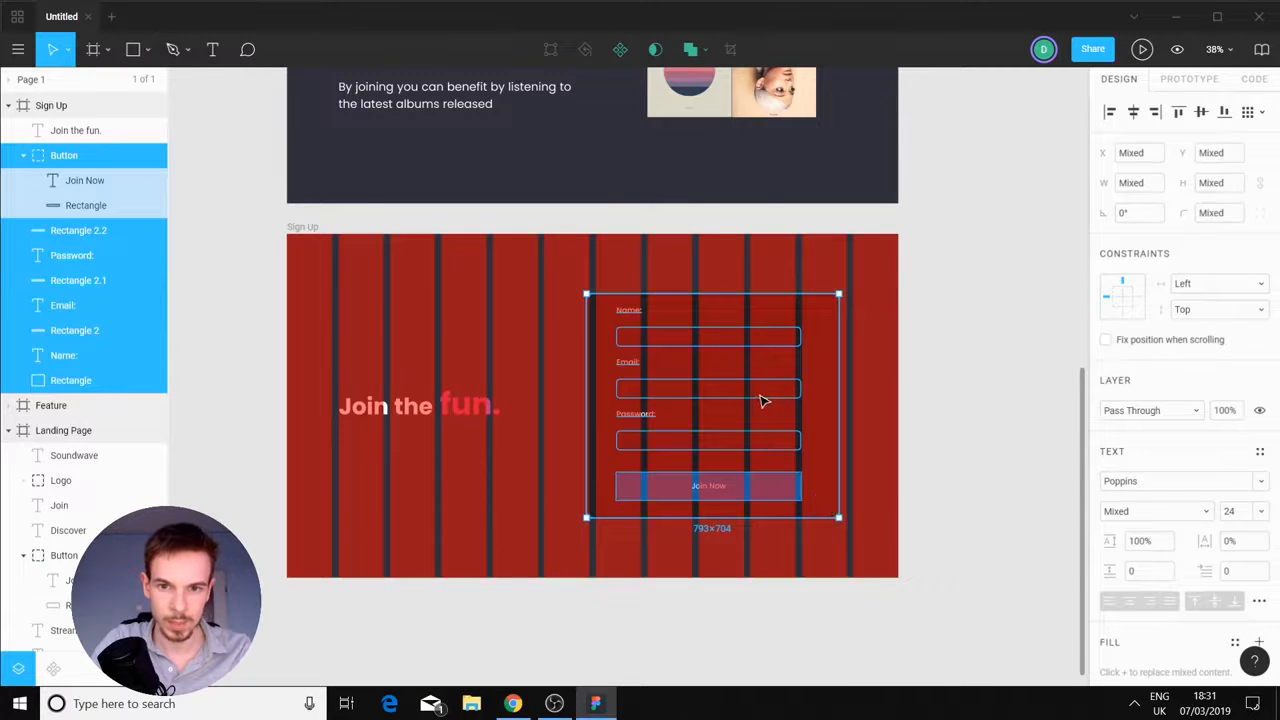
{"action": "left_click_drag", "start_coordinate": [763, 400], "coordinate": [771, 406]}
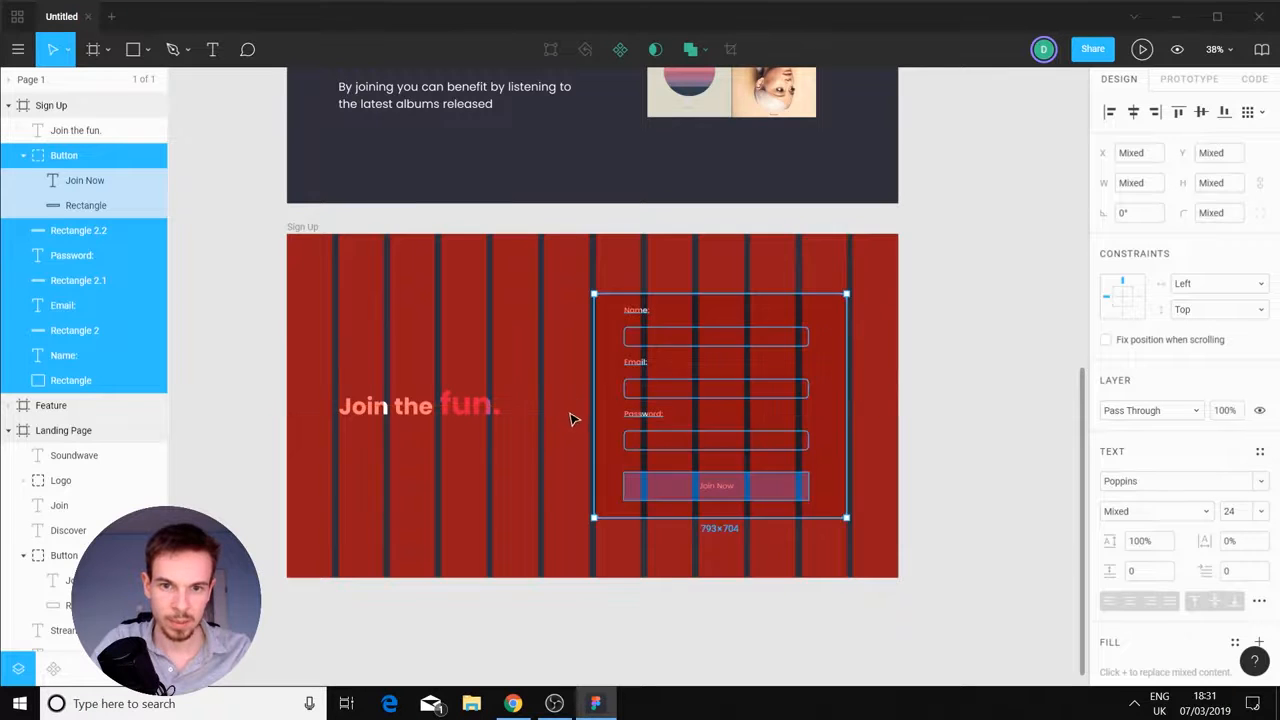
Move the whole form card slightly down within the Sign Up frame, keeping it aligned to the grid columns
{"action": "key", "text": "shift+0"}
{"action": "scroll", "coordinate": [829, 457], "scroll_direction": "down", "scroll_amount": 5}
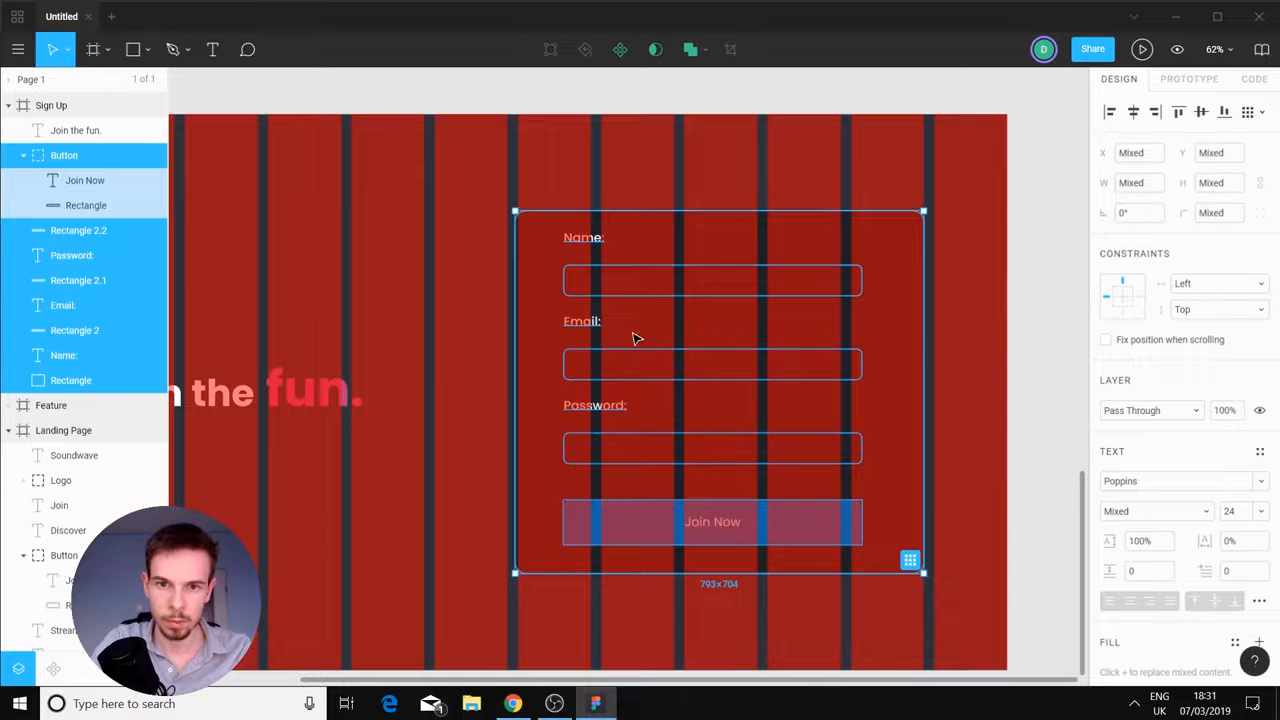
{"action": "left_click_drag", "start_coordinate": [554, 410], "coordinate": [554, 421]}
{"action": "scroll", "coordinate": [985, 472], "scroll_direction": "down", "scroll_amount": 3}
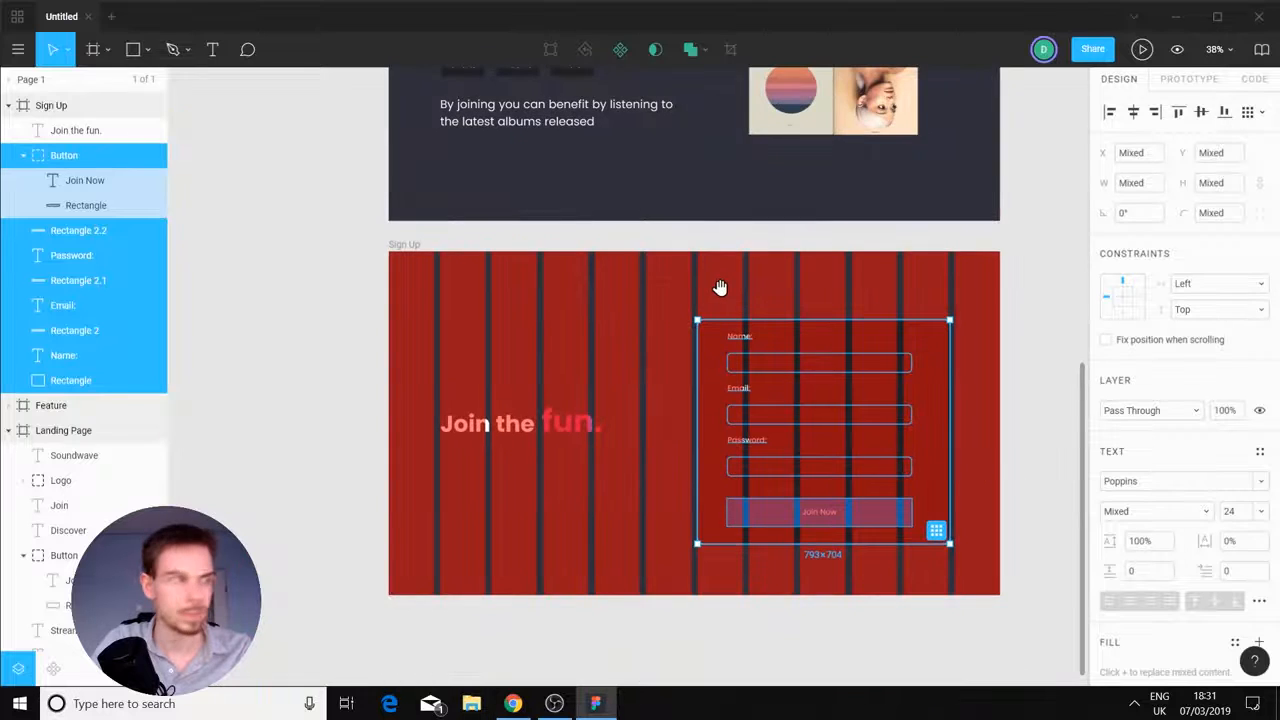
{"action": "left_click_drag", "start_coordinate": [720, 287], "coordinate": [651, 248]}
{"action": "left_click_drag", "start_coordinate": [604, 422], "coordinate": [608, 365]}
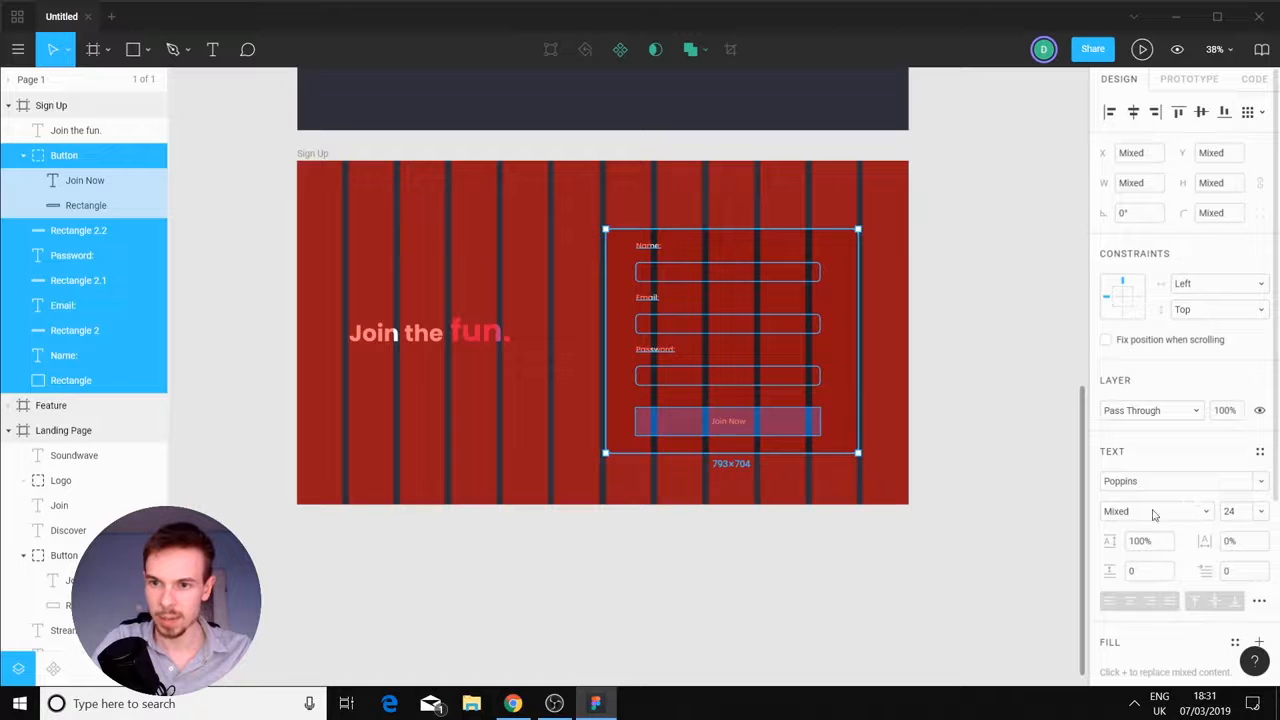
{"action": "left_click", "coordinate": [174, 189]}
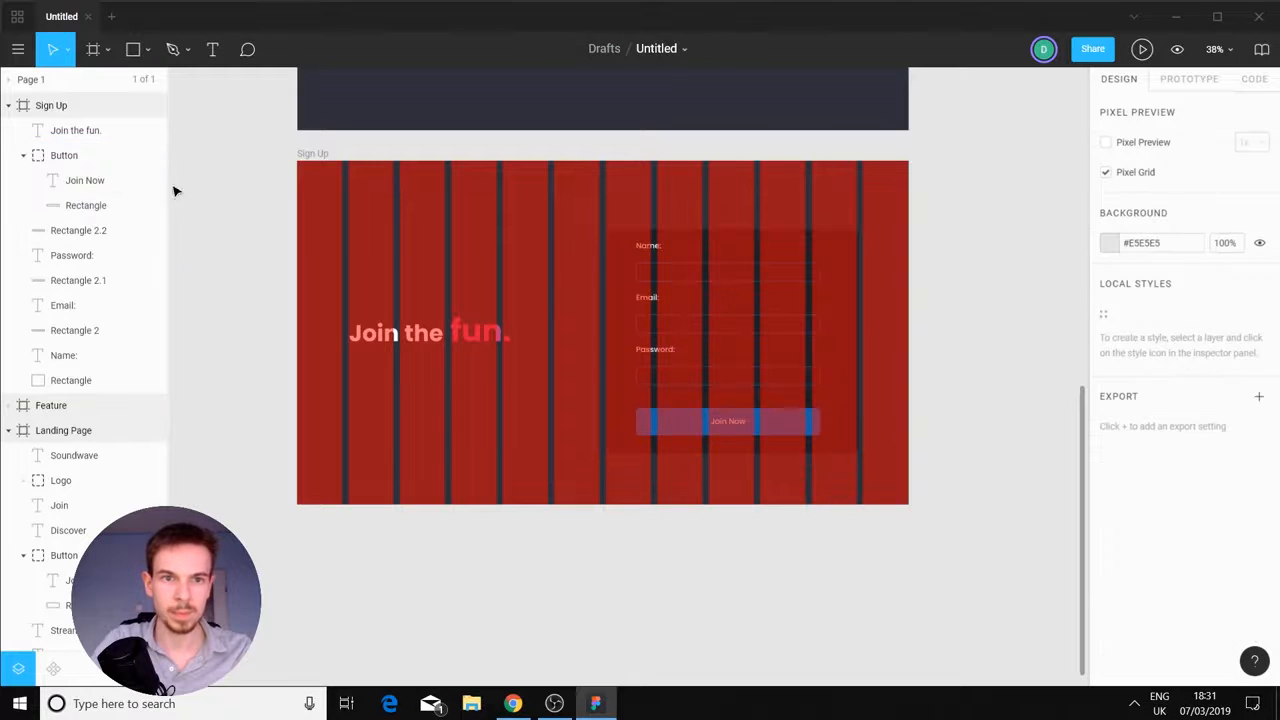
Hide the column layout grid on the Sign Up frame
{"action": "left_click", "coordinate": [69, 108]}
{"action": "left_click", "coordinate": [1235, 344]}
{"action": "left_click", "coordinate": [928, 546]}
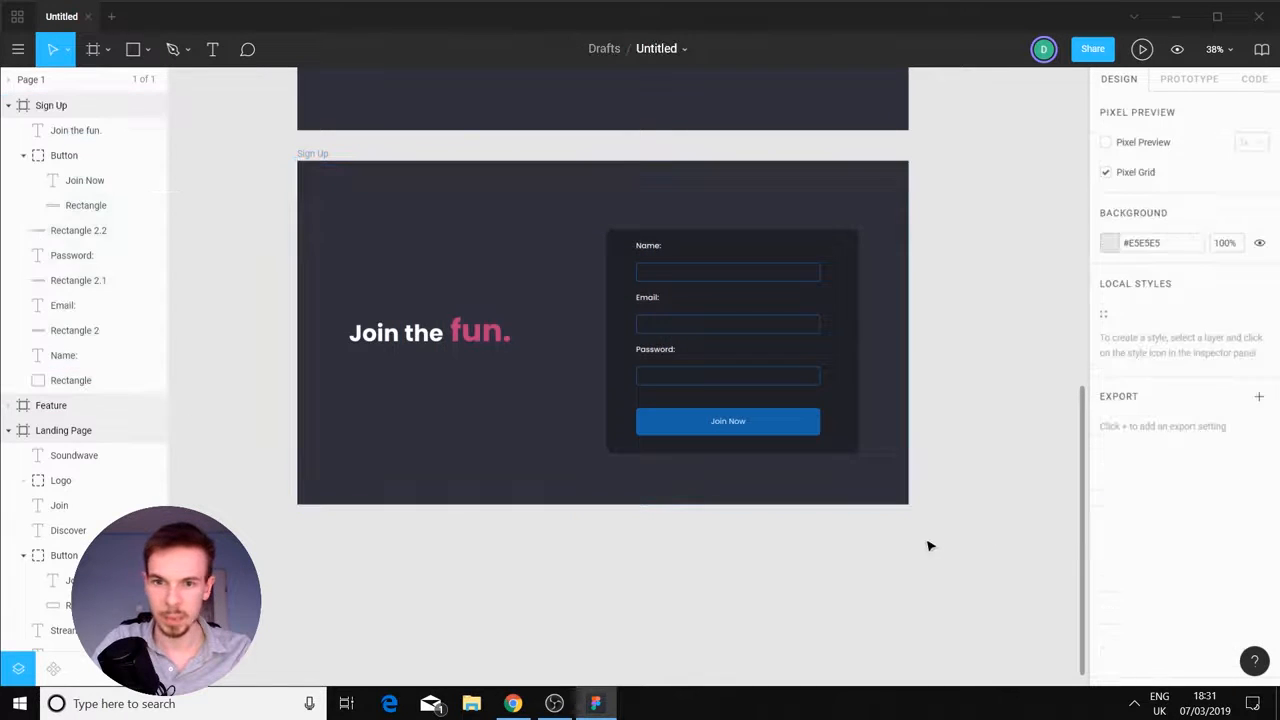
Draw a wide footer rectangle of about 2010 × 180 across the bottom edge of the Sign Up frame
{"action": "left_click_drag", "start_coordinate": [634, 489], "coordinate": [720, 330]}
{"action": "scroll", "coordinate": [720, 330], "scroll_direction": "up", "scroll_amount": 5}
{"action": "scroll", "coordinate": [695, 370], "scroll_direction": "up", "scroll_amount": 2}
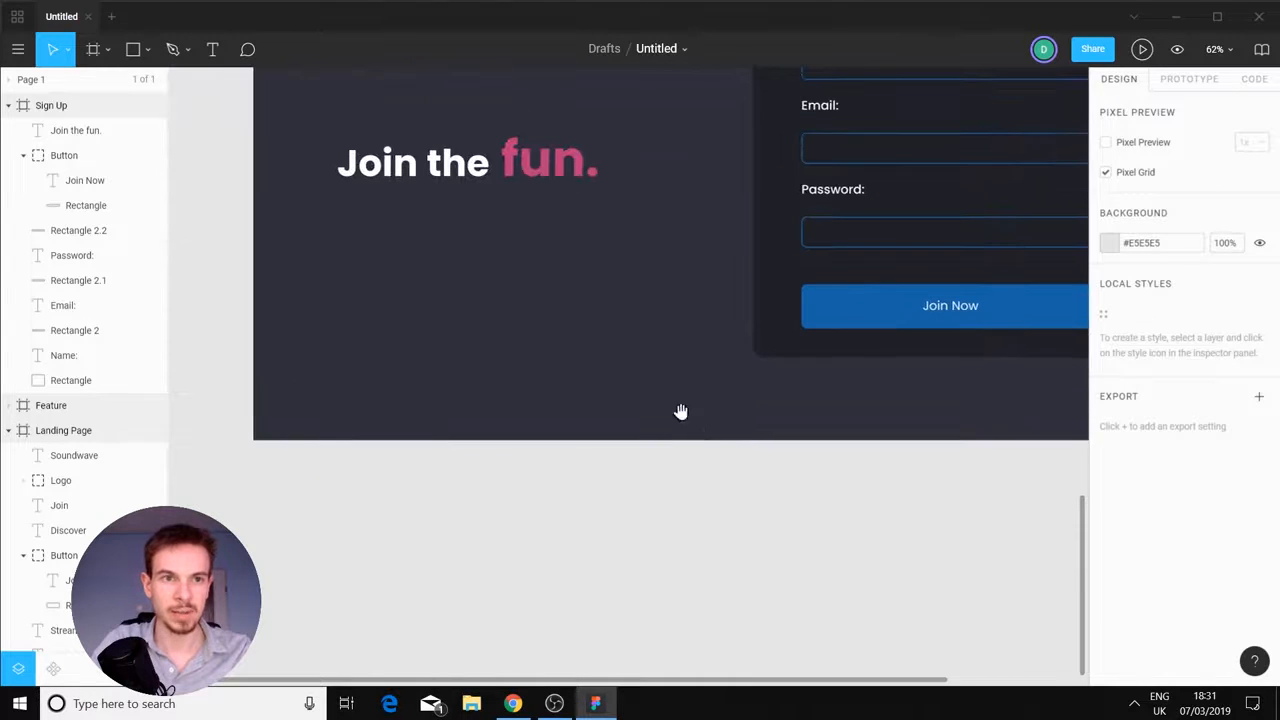
{"action": "key", "text": "r"}
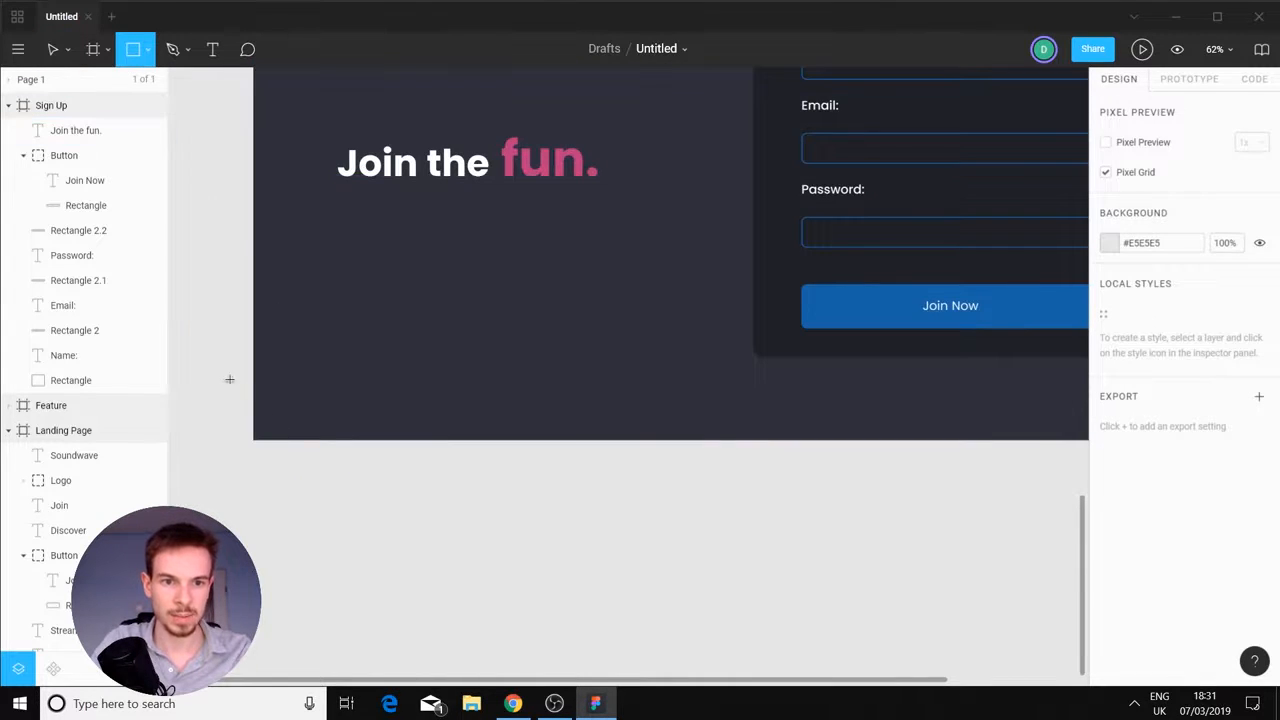
{"action": "mouse_move", "coordinate": [229, 379]}
{"action": "left_mouse_down"}
{"action": "mouse_move", "coordinate": [794, 457]}
{"action": "mouse_move", "coordinate": [1008, 468]}
{"action": "left_mouse_up"}
{"action": "scroll", "coordinate": [1000, 470], "scroll_direction": "down", "scroll_amount": 3}
{"action": "left_click_drag", "start_coordinate": [816, 494], "coordinate": [513, 459]}
{"action": "left_click_drag", "start_coordinate": [703, 410], "coordinate": [857, 411]}
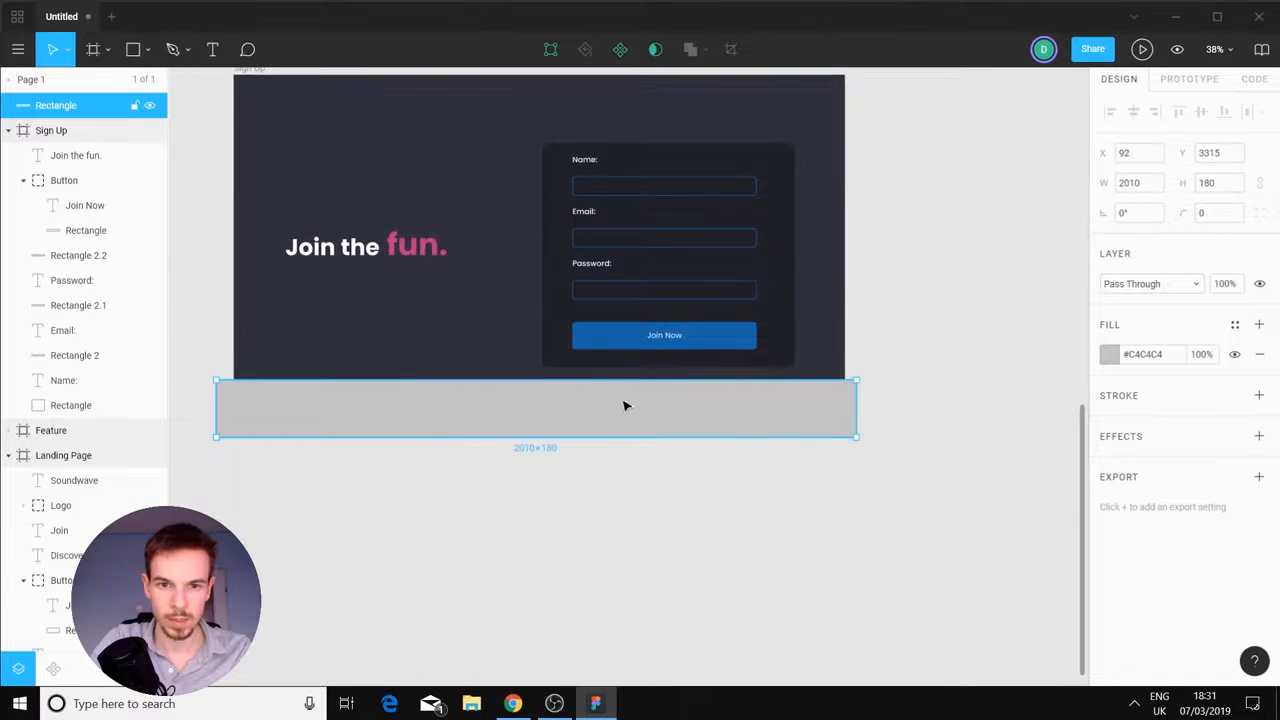
Put the footer rectangle at the back of the Sign Up frame and fit it to the bottom edge at X 0, Y 972, size 1920 × 108
{"action": "left_click_drag", "start_coordinate": [46, 105], "coordinate": [76, 411]}
{"action": "left_click_drag", "start_coordinate": [479, 400], "coordinate": [507, 420]}
{"action": "left_click", "coordinate": [443, 526]}
{"action": "left_click", "coordinate": [440, 403]}
{"action": "left_click_drag", "start_coordinate": [213, 394], "coordinate": [235, 398]}
{"action": "left_click_drag", "start_coordinate": [847, 400], "coordinate": [845, 400]}
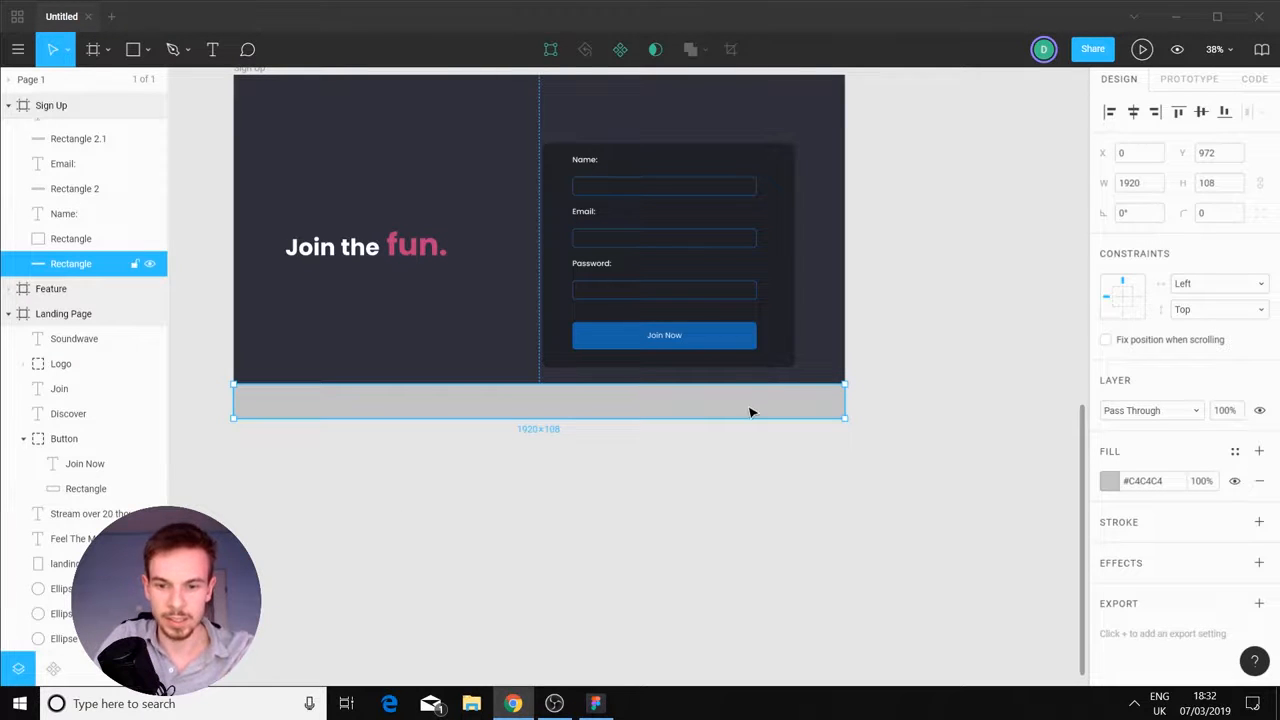
Fill the footer rectangle with the form card's dark colour, sampled with the eyedropper
{"action": "key", "text": "i"}
{"action": "left_click", "coordinate": [777, 305]}
{"action": "left_click", "coordinate": [835, 455]}
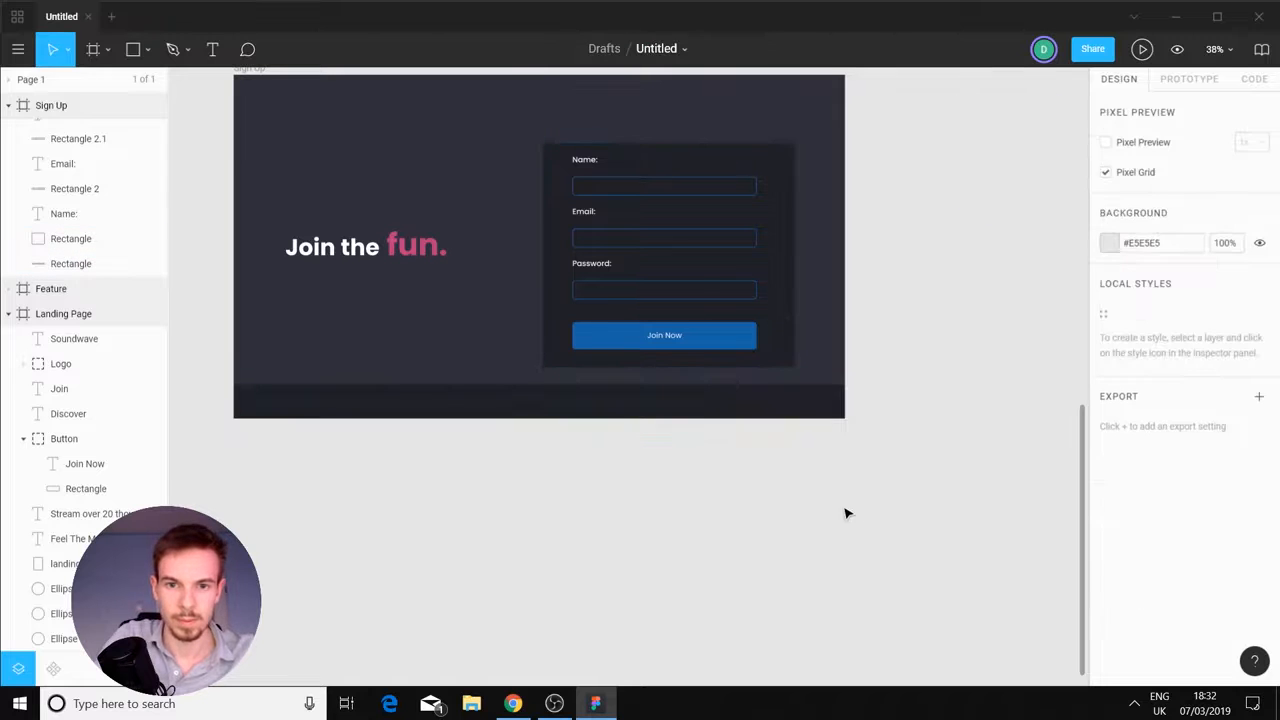
Move the "Join the fun." heading and the entire sign-up form slightly upward in the frame, leaving the footer bar in place
{"action": "scroll", "coordinate": [483, 443], "scroll_direction": "up", "scroll_amount": 2}
{"action": "left_click_drag", "start_coordinate": [546, 454], "coordinate": [837, 563]}
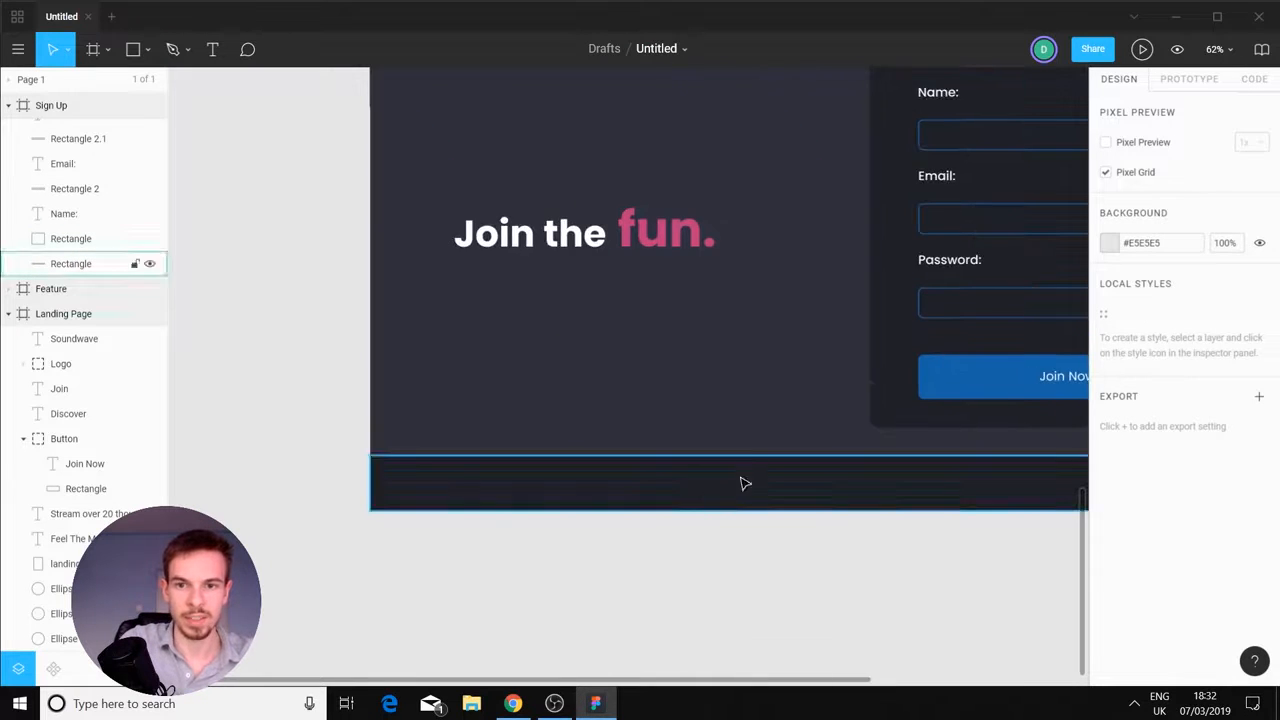
{"action": "left_click_drag", "start_coordinate": [740, 451], "coordinate": [452, 604]}
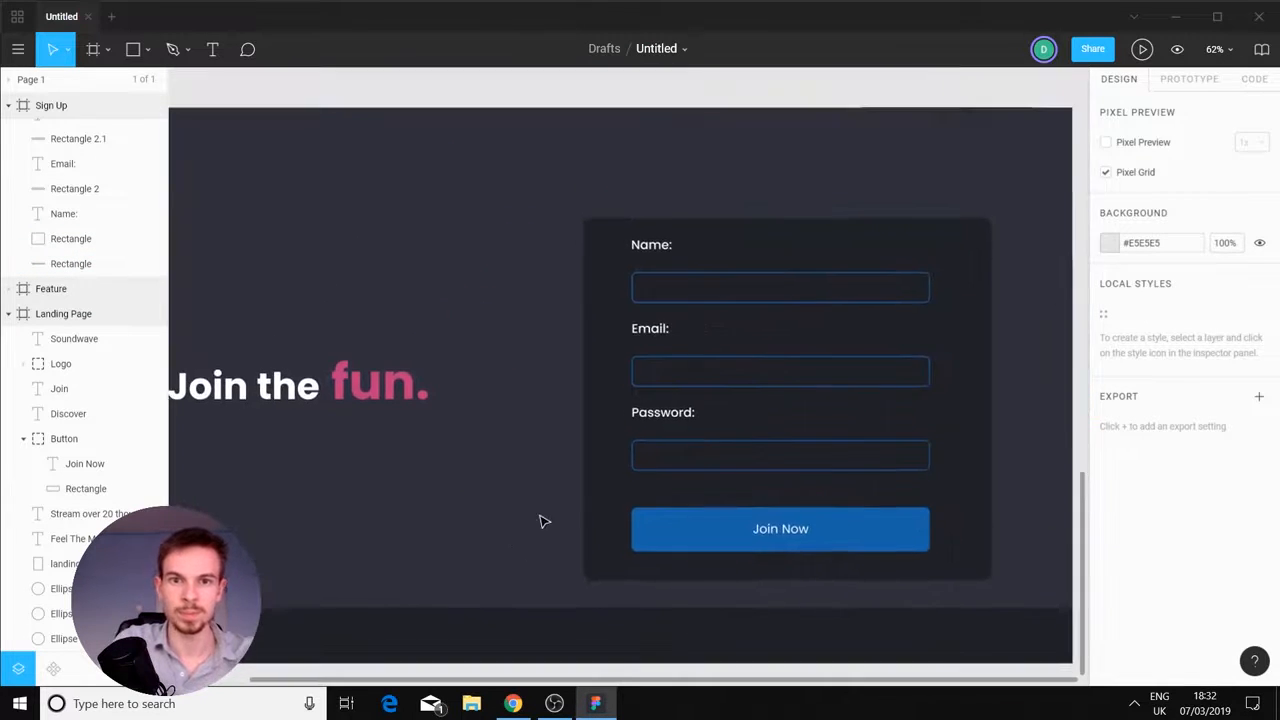
{"action": "scroll", "coordinate": [543, 518], "scroll_direction": "down", "scroll_amount": 2}
{"action": "left_click_drag", "start_coordinate": [846, 322], "coordinate": [303, 551]}
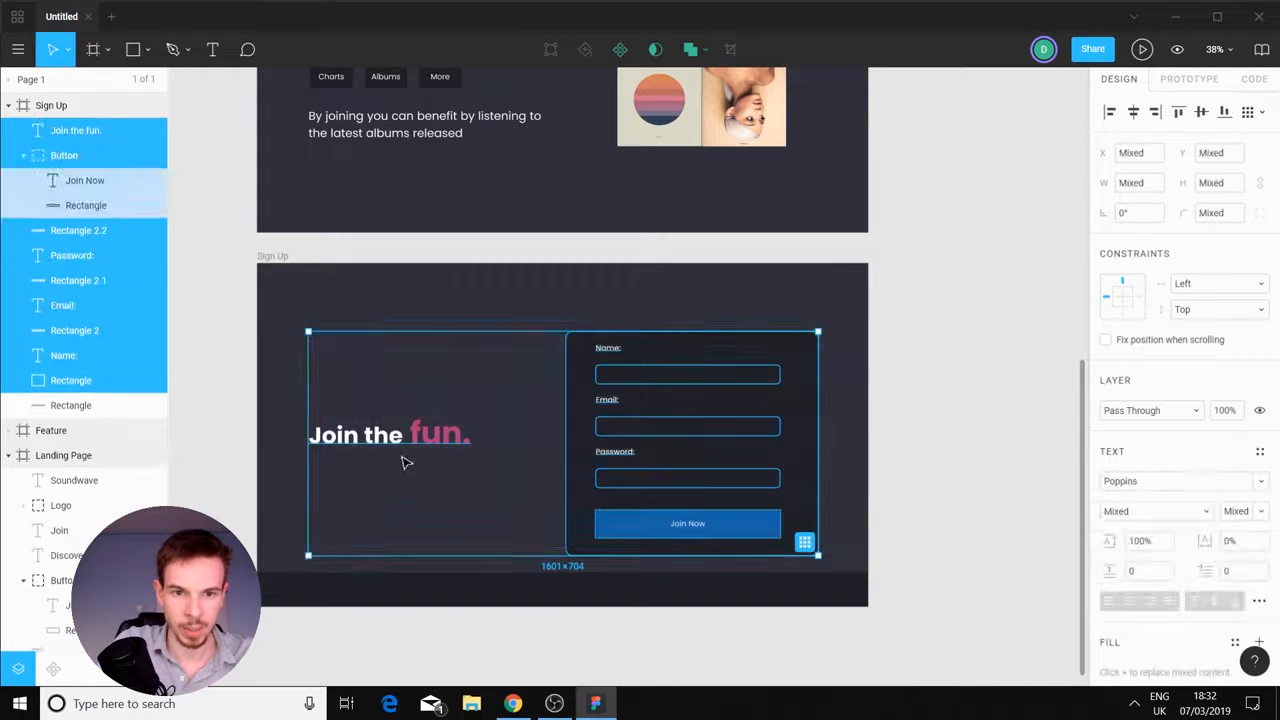
{"action": "left_click_drag", "start_coordinate": [400, 457], "coordinate": [414, 432]}
{"action": "left_click", "coordinate": [1005, 585]}
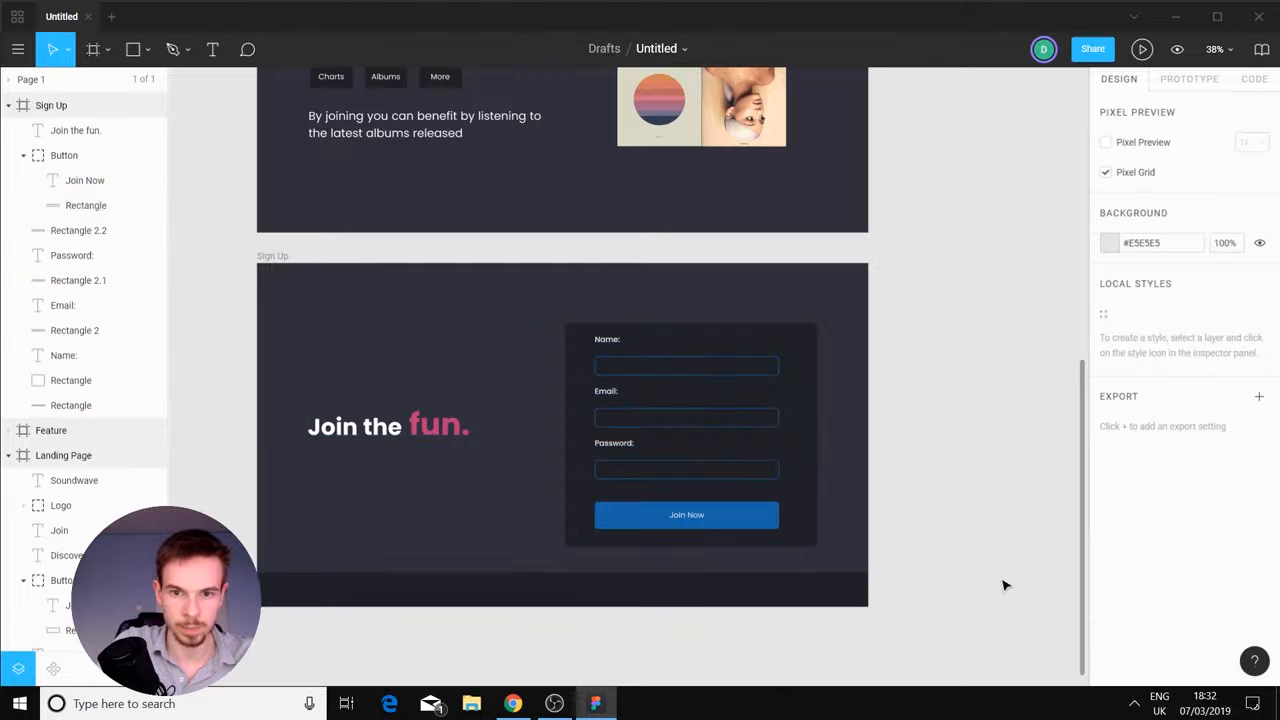
Add a text box reading "Abous Us", about 311 × 67, near the left end of the footer bar
{"action": "scroll", "coordinate": [560, 530], "scroll_direction": "down", "scroll_amount": 3}
{"action": "scroll", "coordinate": [491, 497], "scroll_direction": "up", "scroll_amount": 5}
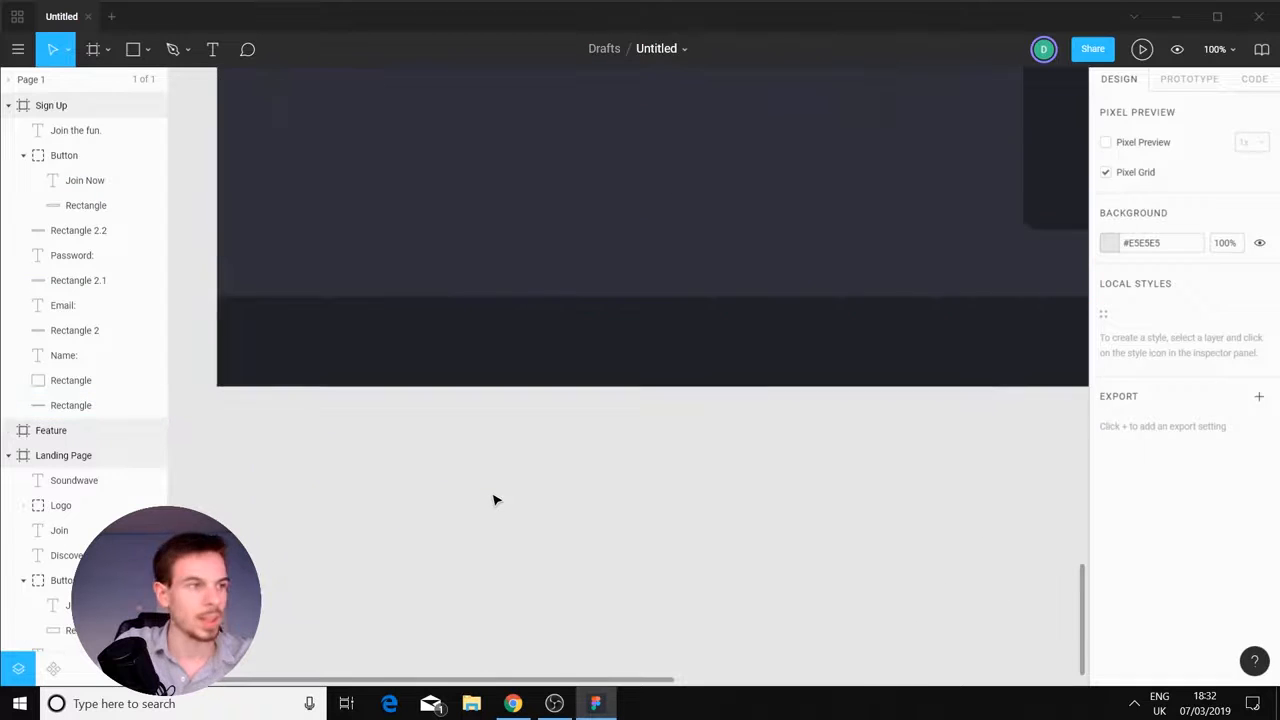
{"action": "scroll", "coordinate": [300, 240], "scroll_direction": "up", "scroll_amount": 2}
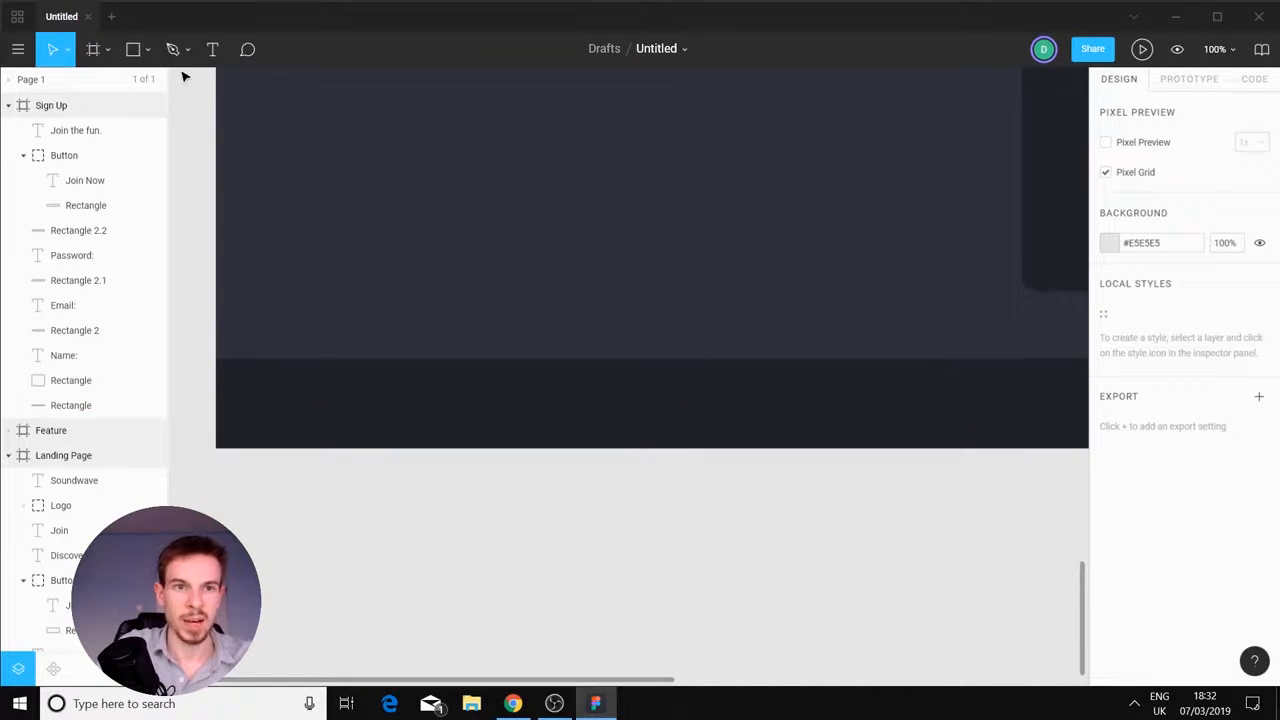
{"action": "left_click", "coordinate": [212, 49]}
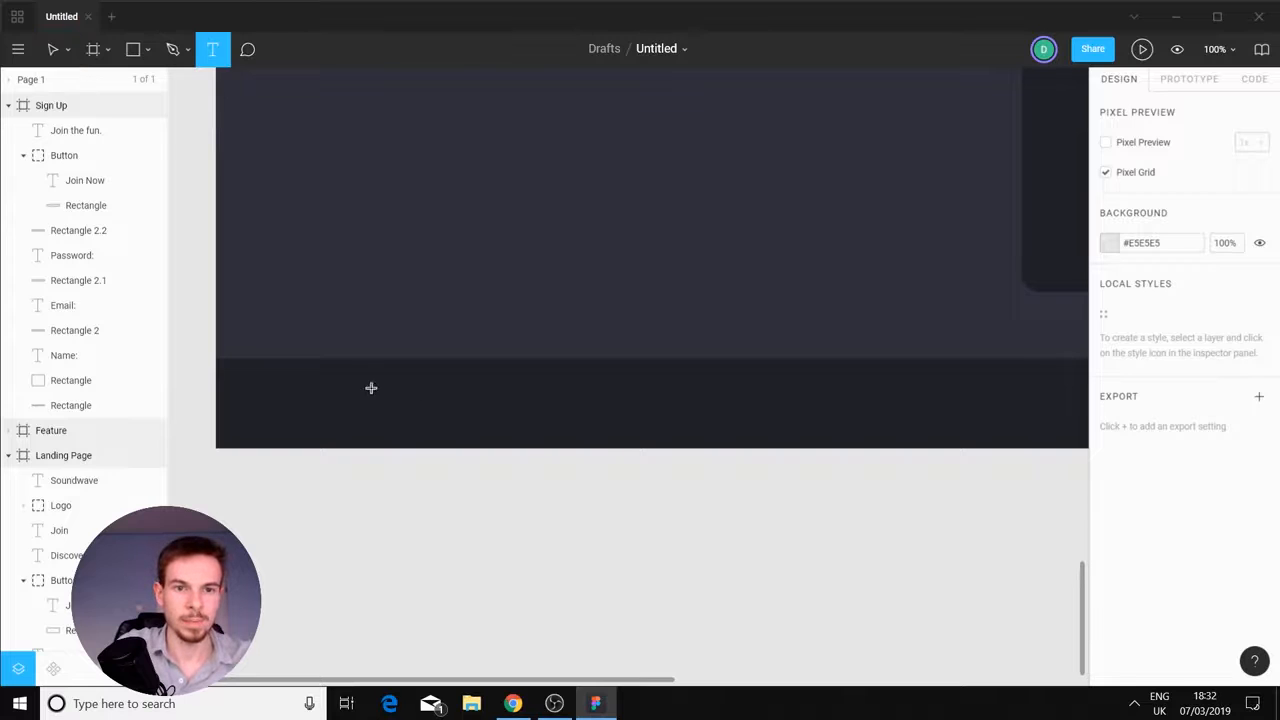
{"action": "left_click_drag", "start_coordinate": [364, 386], "coordinate": [622, 440]}
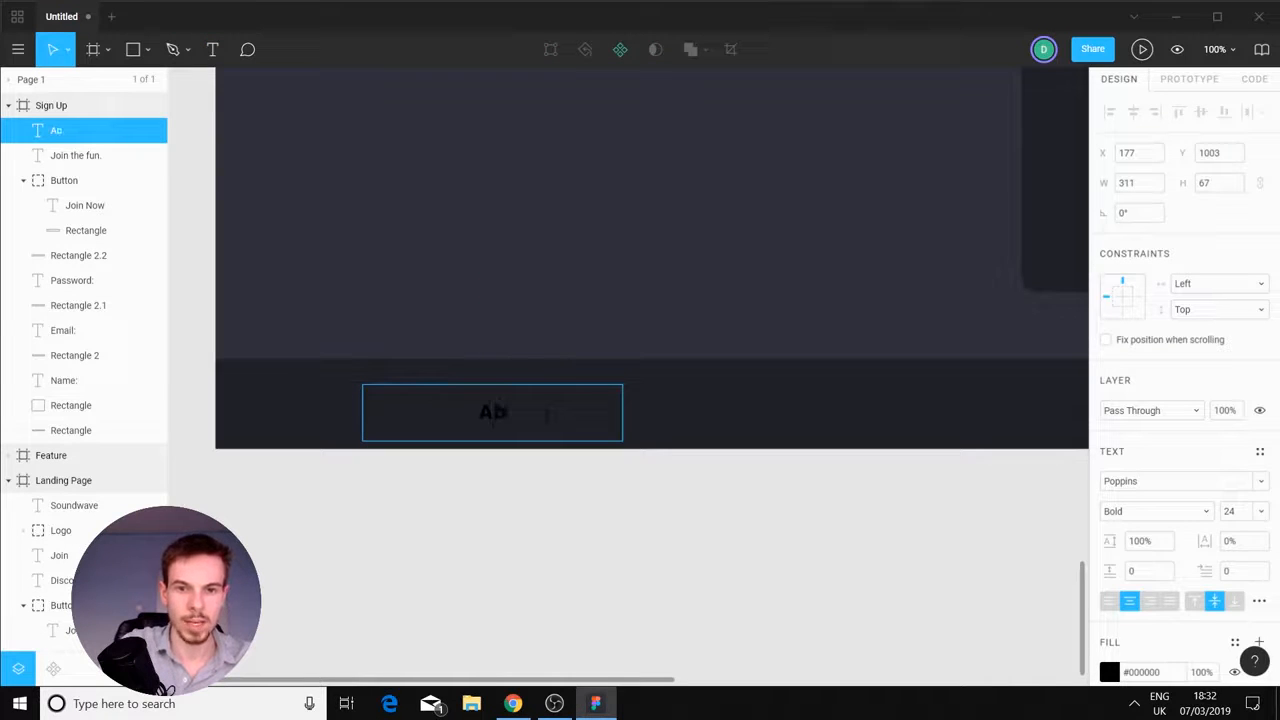
{"action": "type", "text": "Abous U"}
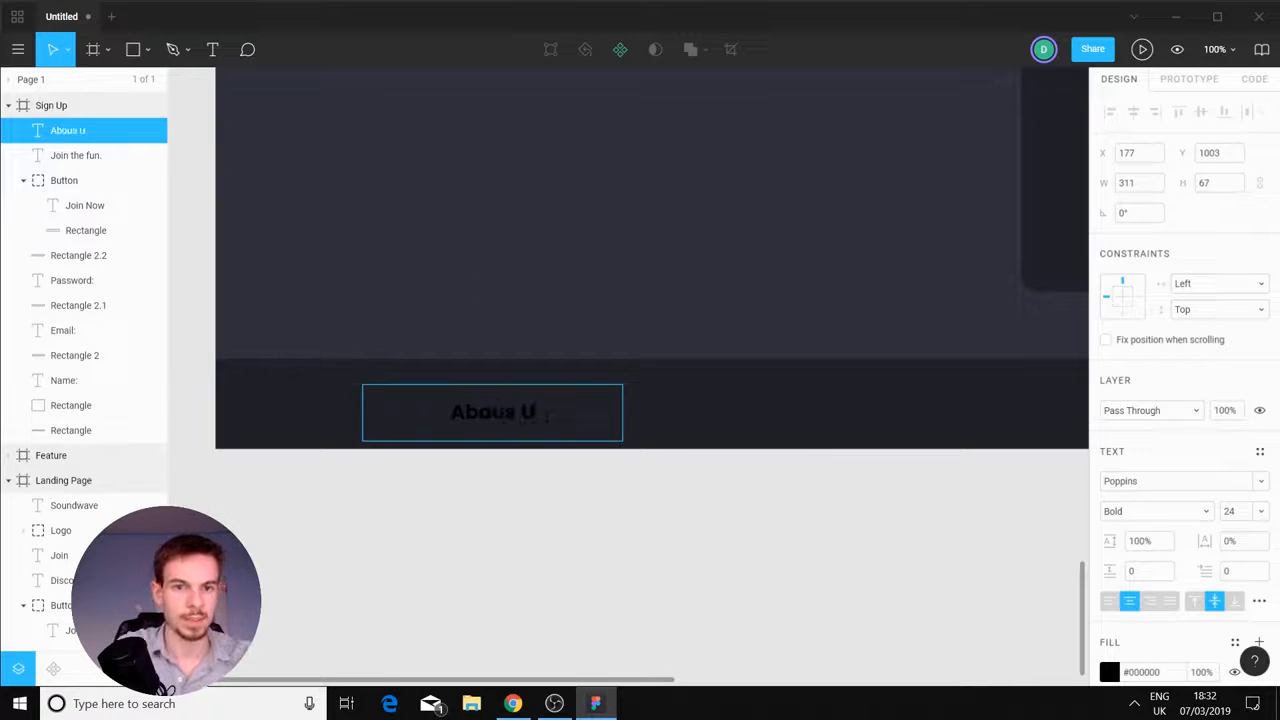
{"action": "type", "text": "s"}
{"action": "key", "text": "Escape"}
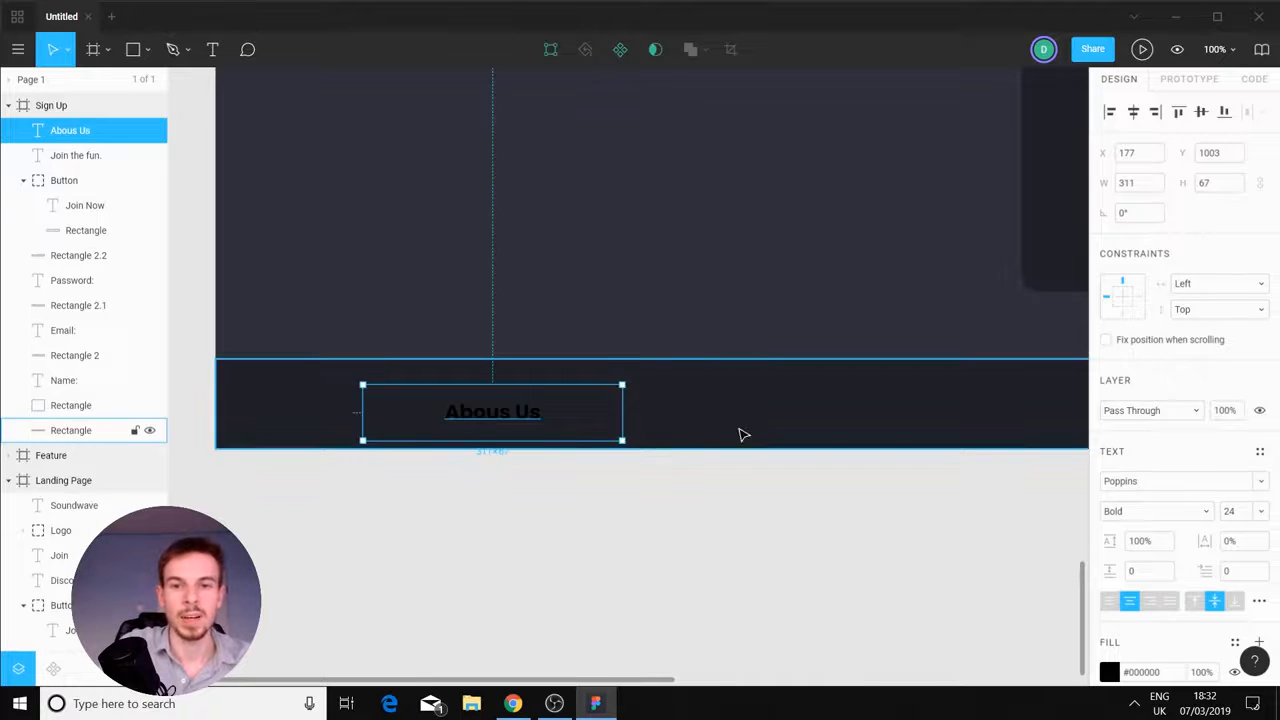
Add a text box reading "Contact", about 284 × 44, beside the "Abous Us" label in the footer
{"action": "left_click", "coordinate": [706, 495]}
{"action": "key", "text": "t"}
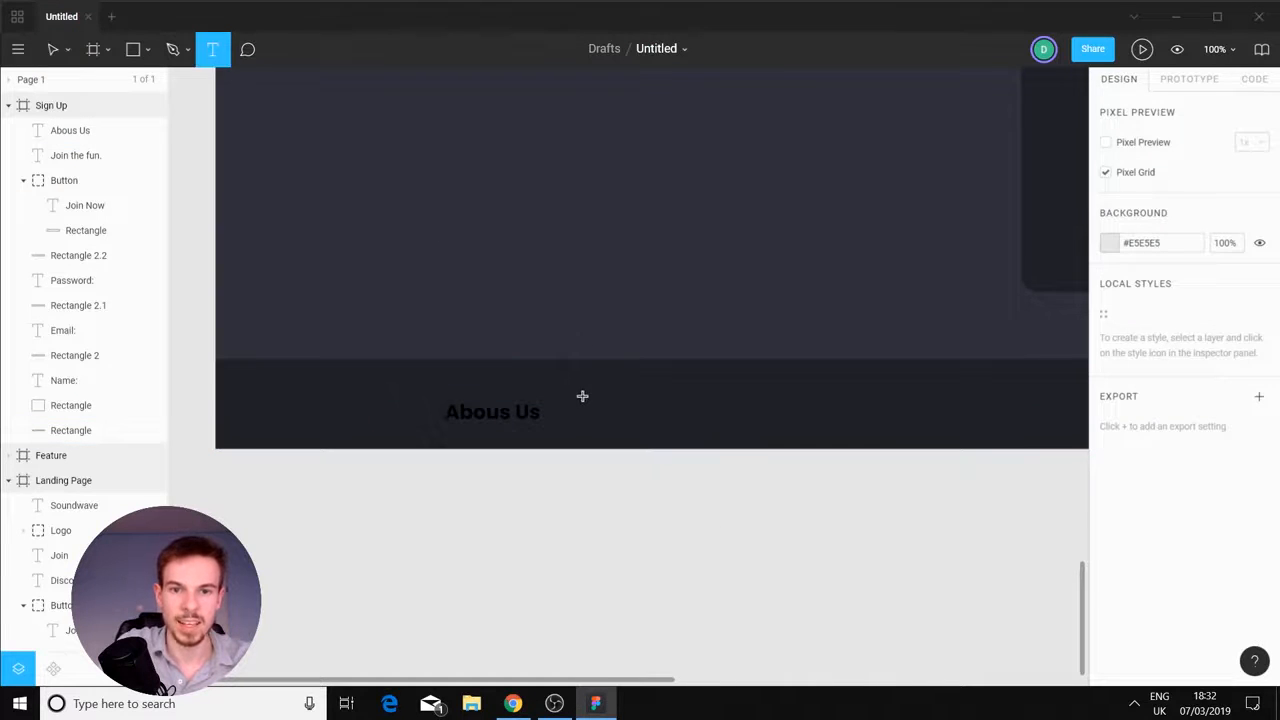
{"action": "left_click_drag", "start_coordinate": [582, 396], "coordinate": [820, 434]}
{"action": "type", "text": "Contact"}
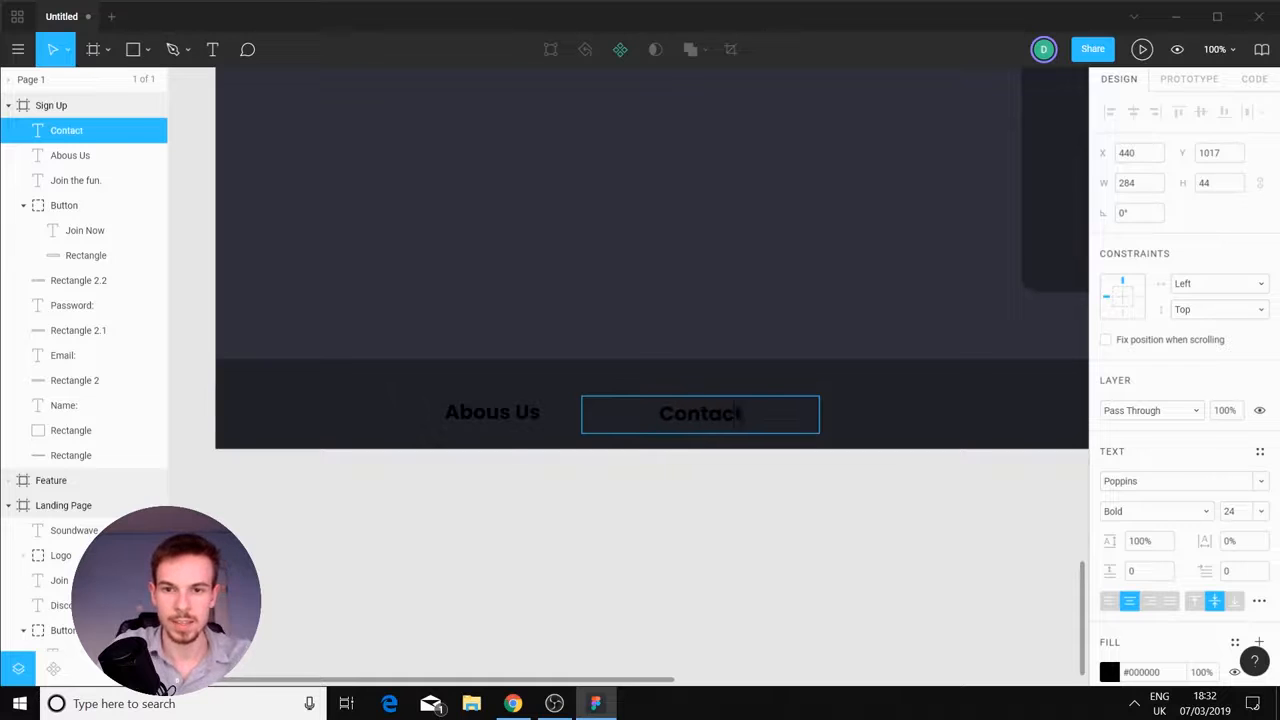
{"action": "key", "text": "Return"}
{"action": "key", "text": "ctrl+z"}
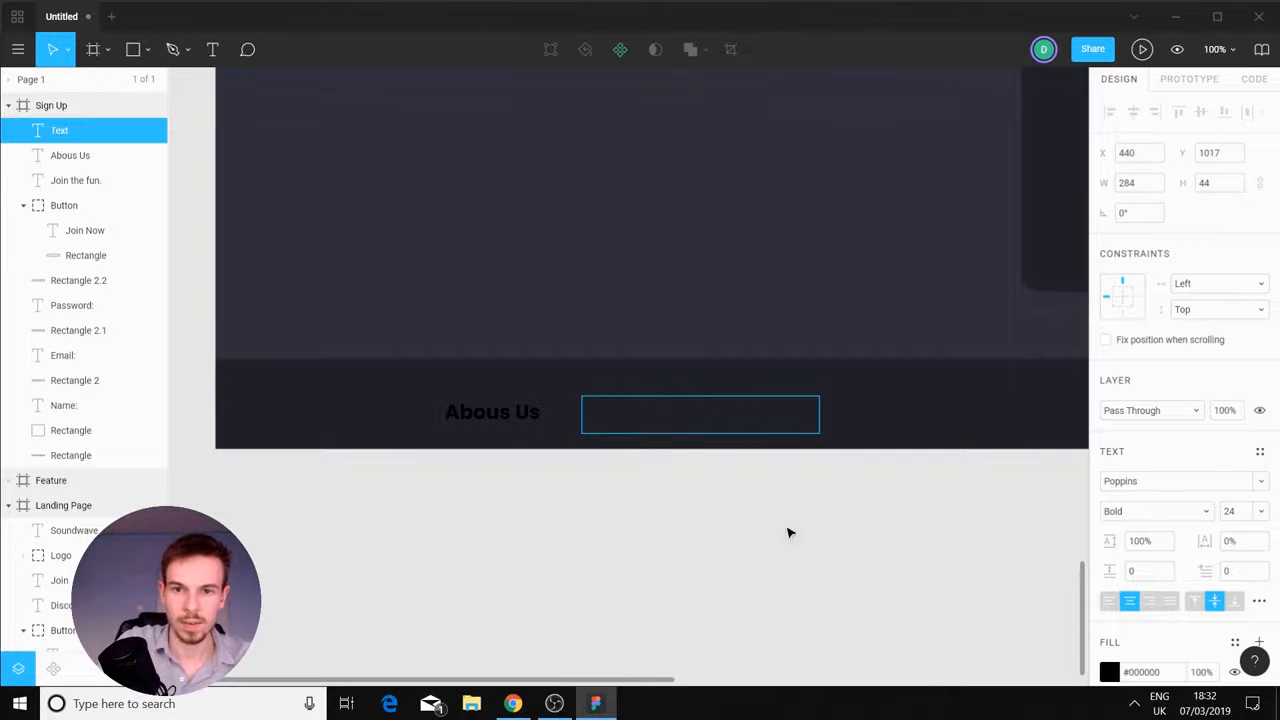
{"action": "type", "text": "Contact"}
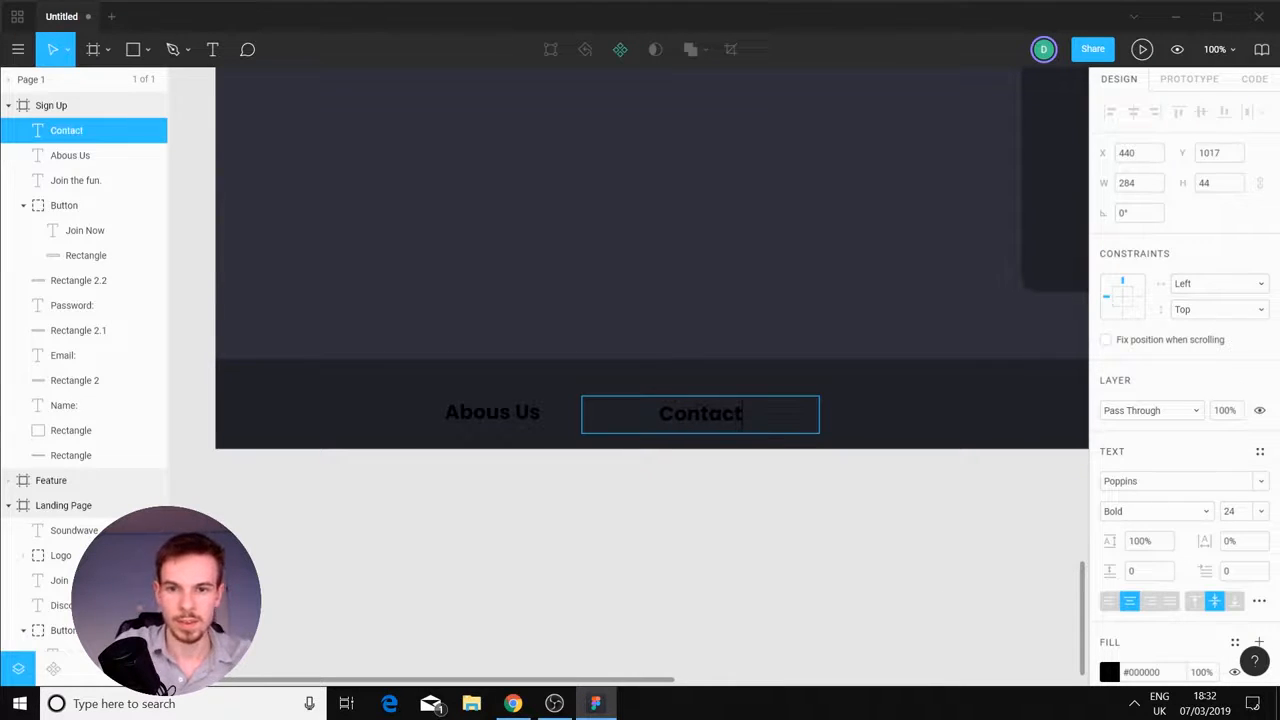
Set the text fill of both footer labels, "Contact" and "Abous Us", to white #FFFFFF
{"action": "left_click_drag", "start_coordinate": [752, 418], "coordinate": [563, 438]}
{"action": "left_click", "coordinate": [1107, 669]}
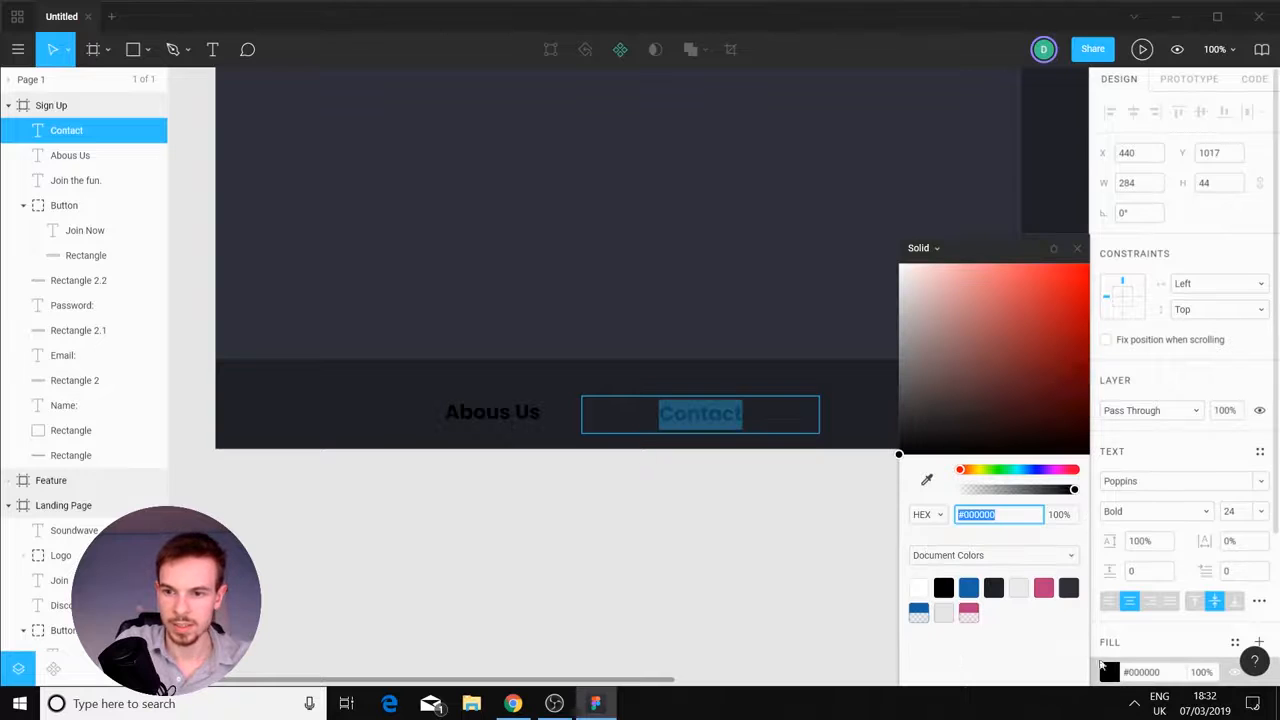
{"action": "left_click_drag", "start_coordinate": [955, 365], "coordinate": [775, 147]}
{"action": "left_click", "coordinate": [783, 577]}
{"action": "left_click", "coordinate": [722, 519]}
{"action": "left_click", "coordinate": [536, 409]}
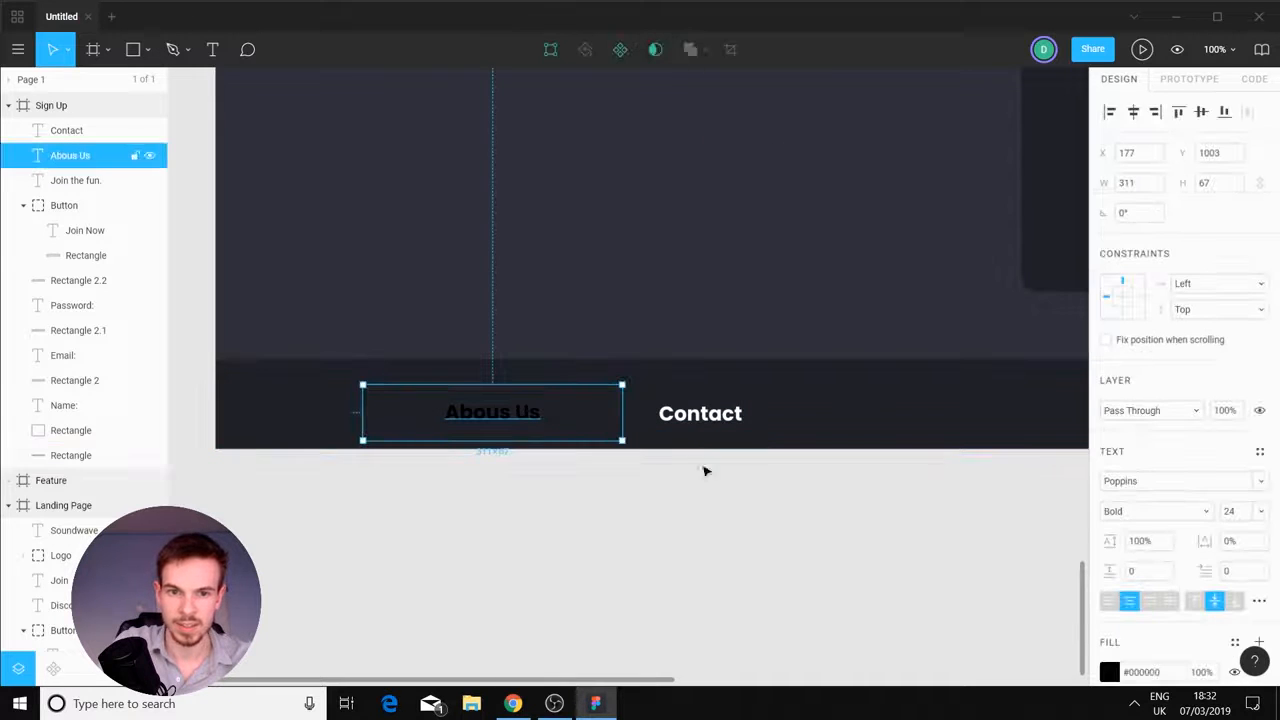
{"action": "left_click", "coordinate": [1115, 674]}
{"action": "left_click_drag", "start_coordinate": [963, 414], "coordinate": [842, 176]}
{"action": "left_click", "coordinate": [806, 612]}
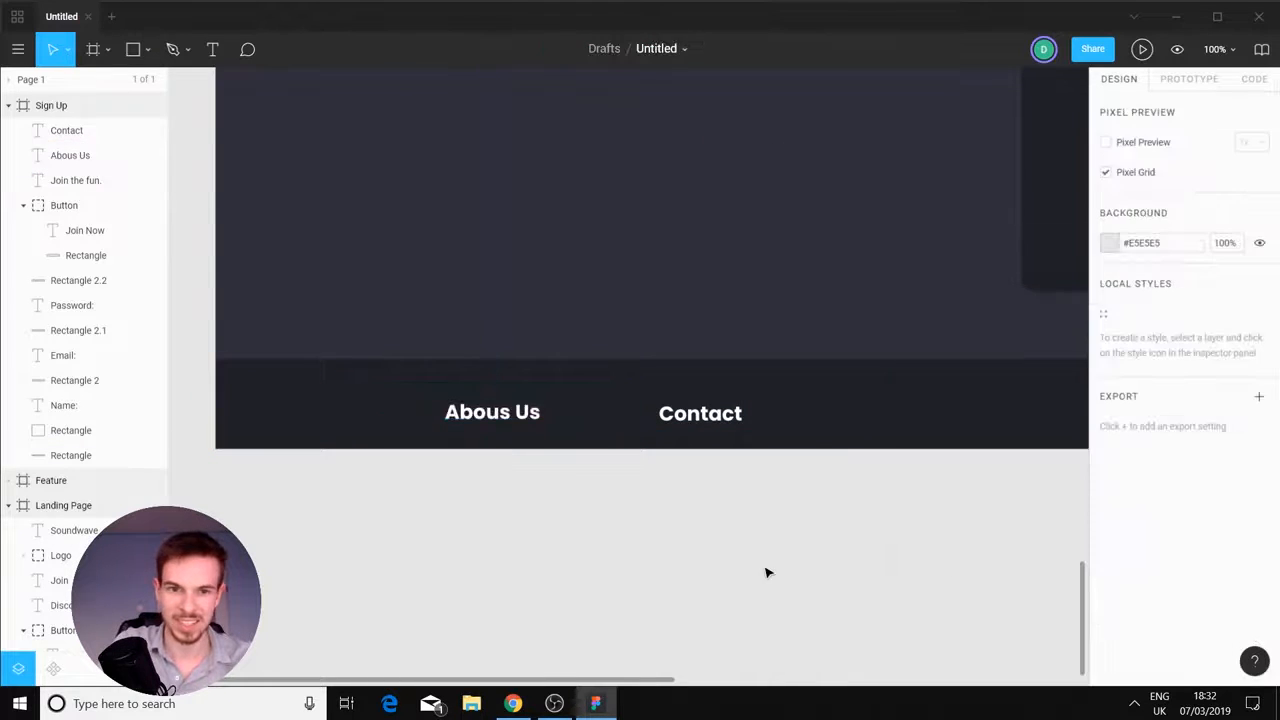
{"action": "left_click_drag", "start_coordinate": [857, 496], "coordinate": [709, 526]}
{"action": "scroll", "coordinate": [700, 516], "scroll_direction": "down", "scroll_amount": 1}
{"action": "left_click_drag", "start_coordinate": [795, 465], "coordinate": [461, 411]}
{"action": "left_click_drag", "start_coordinate": [280, 419], "coordinate": [703, 420]}
{"action": "left_click_drag", "start_coordinate": [286, 472], "coordinate": [483, 469]}
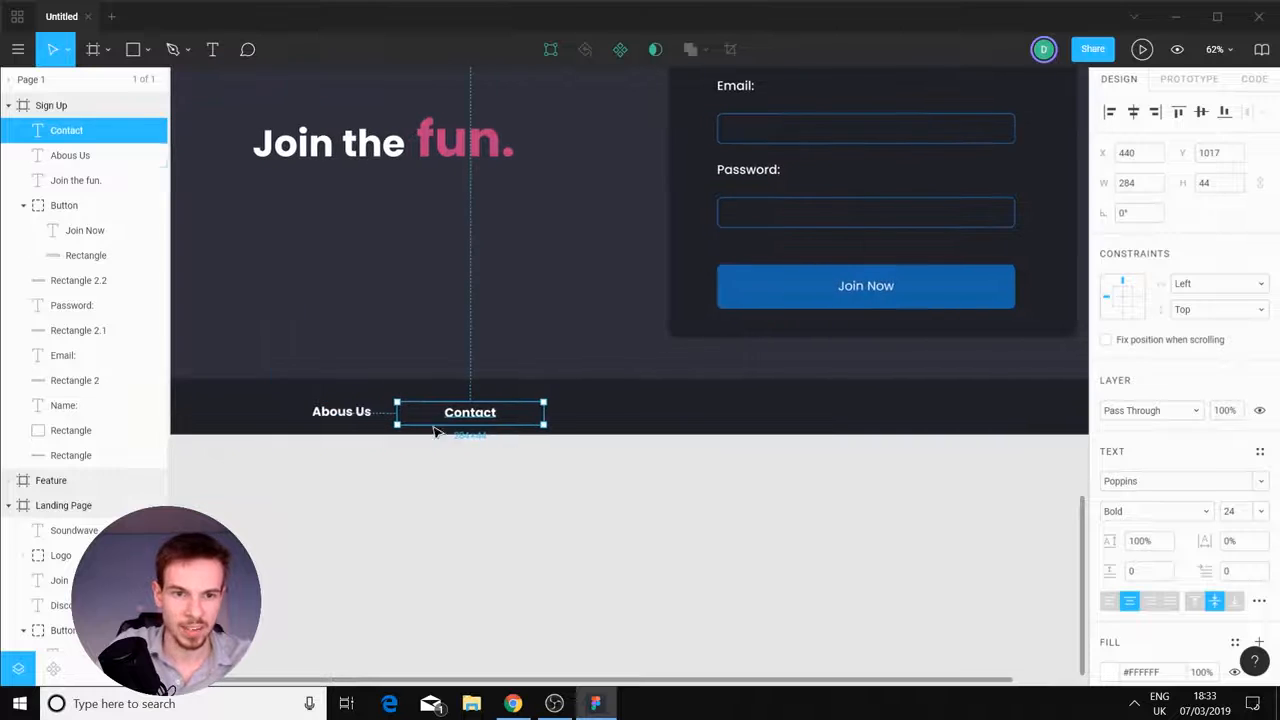
{"action": "left_click", "coordinate": [363, 411]}
{"action": "left_click", "coordinate": [1259, 602]}
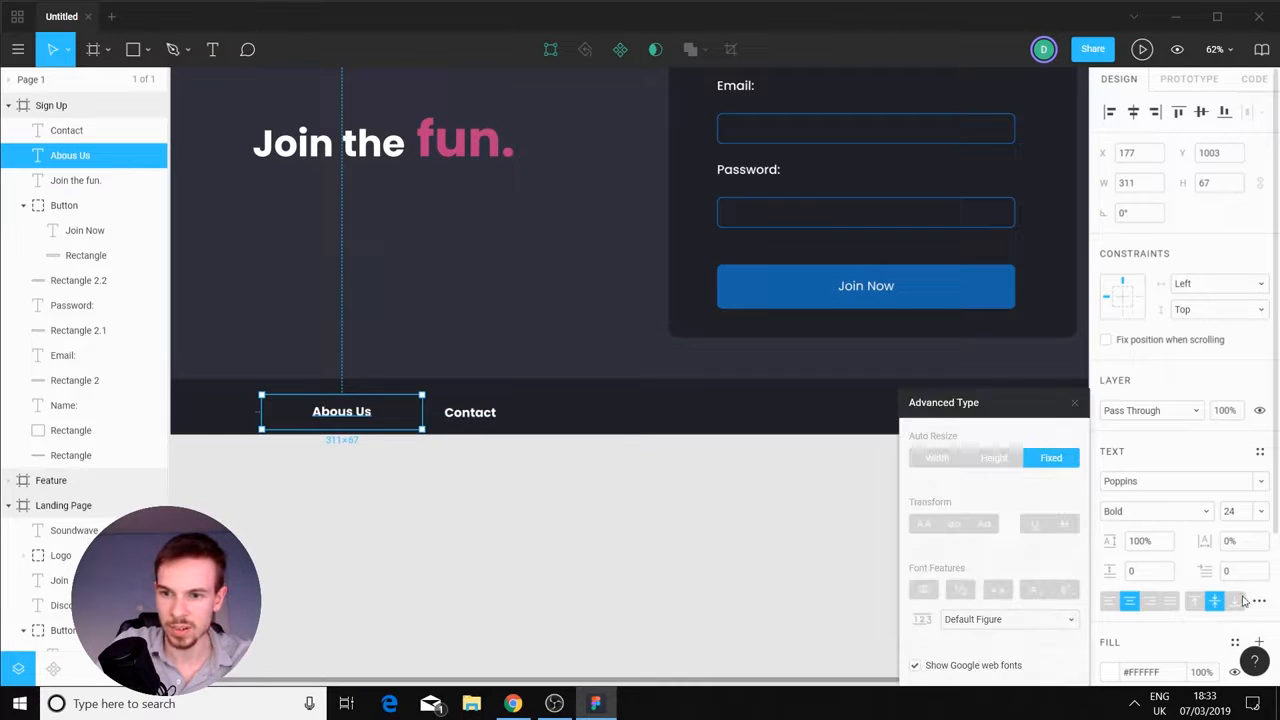
{"action": "left_click", "coordinate": [780, 524]}
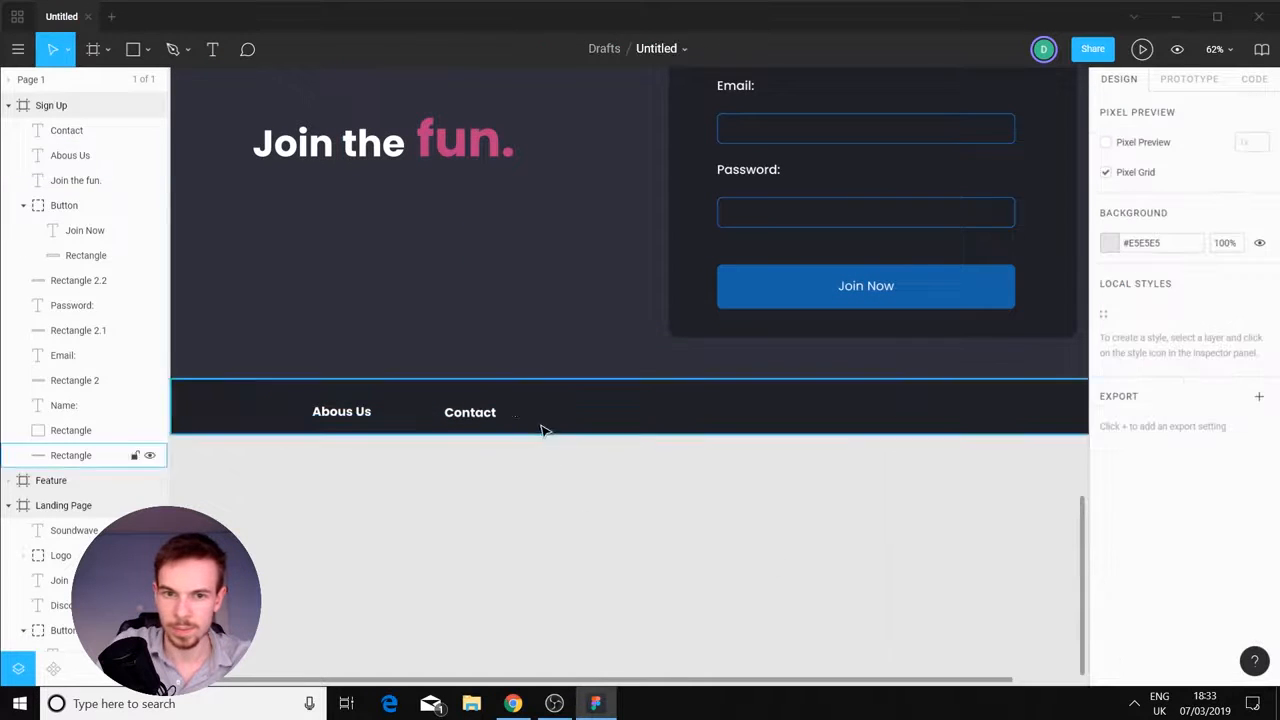
Duplicate the "Contact" label twice, placing the copies at about X 1272 and X 1556 in the footer's right half
{"action": "left_click_drag", "start_coordinate": [654, 455], "coordinate": [549, 487]}
{"action": "left_click_drag", "start_coordinate": [372, 452], "coordinate": [806, 446]}
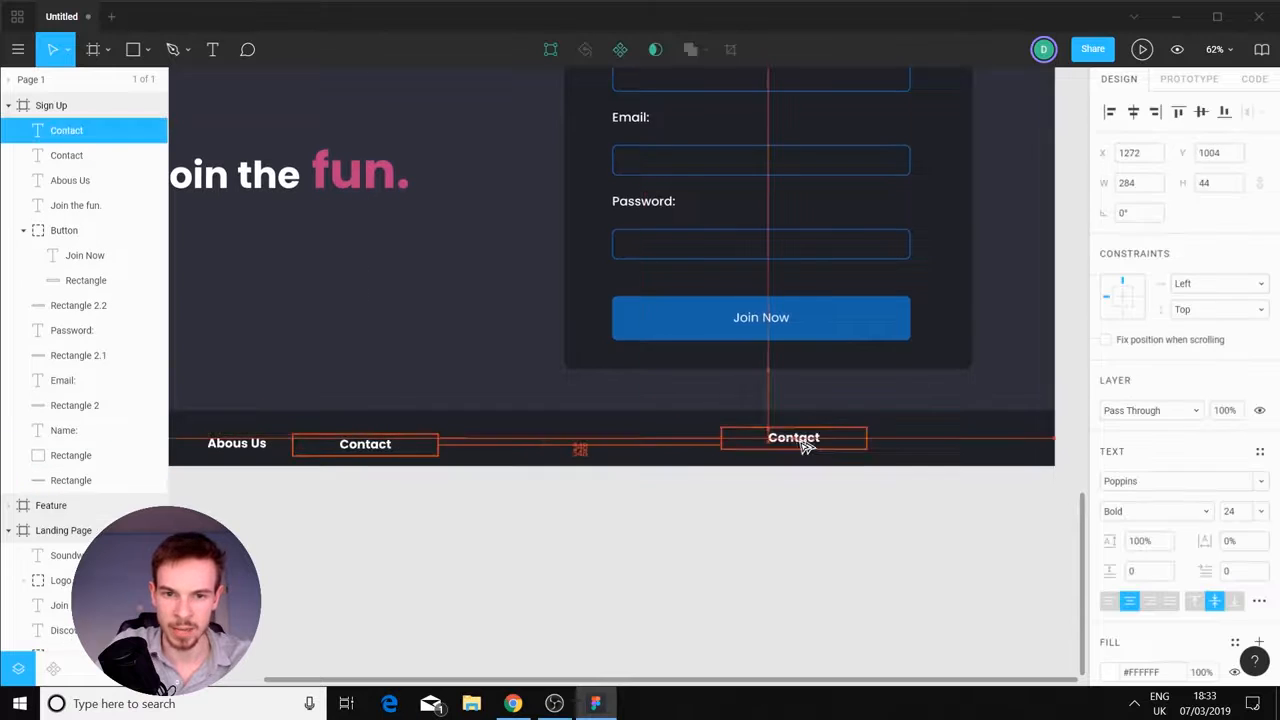
{"action": "left_click_drag", "start_coordinate": [371, 449], "coordinate": [940, 446]}
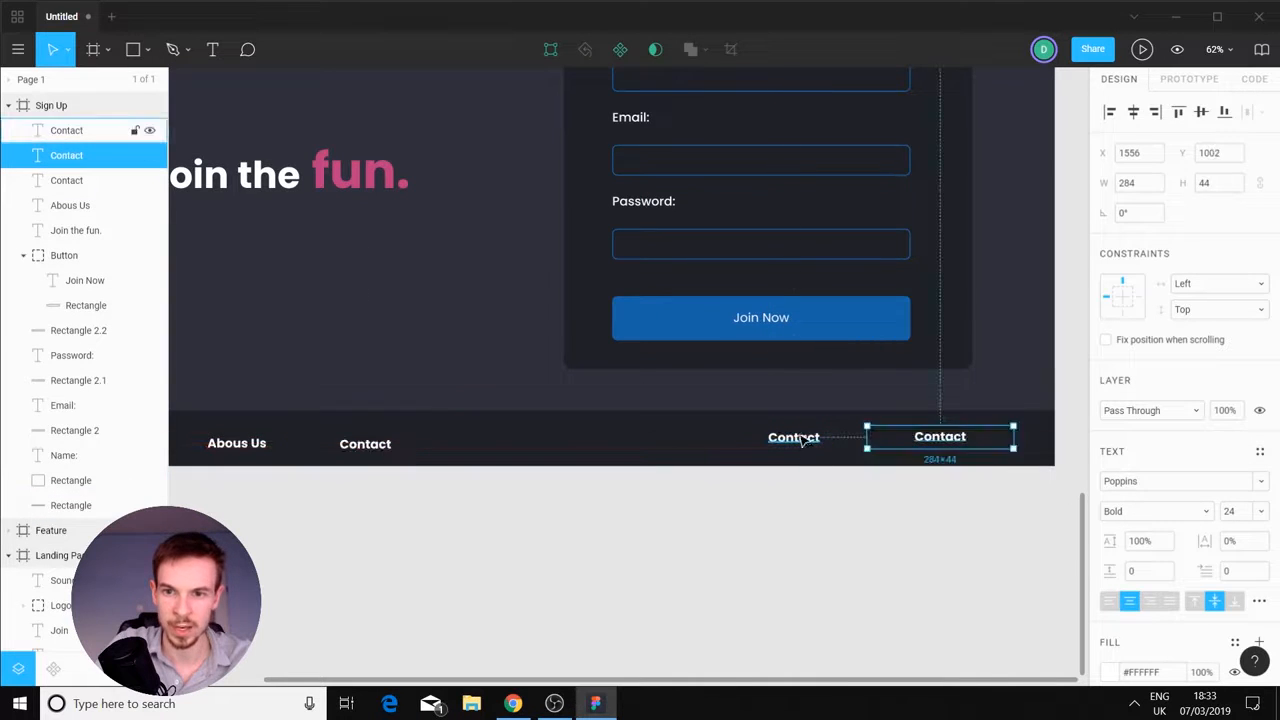
Change the text of the two copied footer labels to "Twitter" and "Facebook"
{"action": "double_click", "coordinate": [794, 437]}
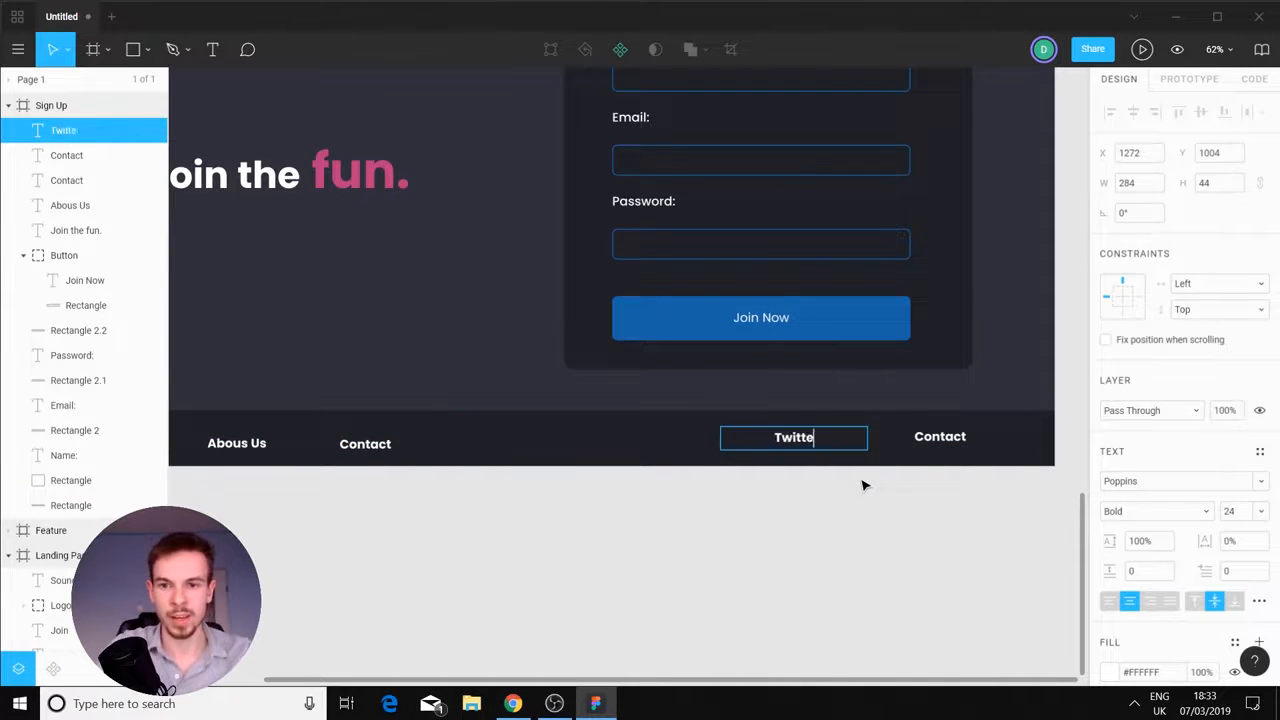
{"action": "left_click", "coordinate": [945, 437]}
{"action": "double_click", "coordinate": [945, 437]}
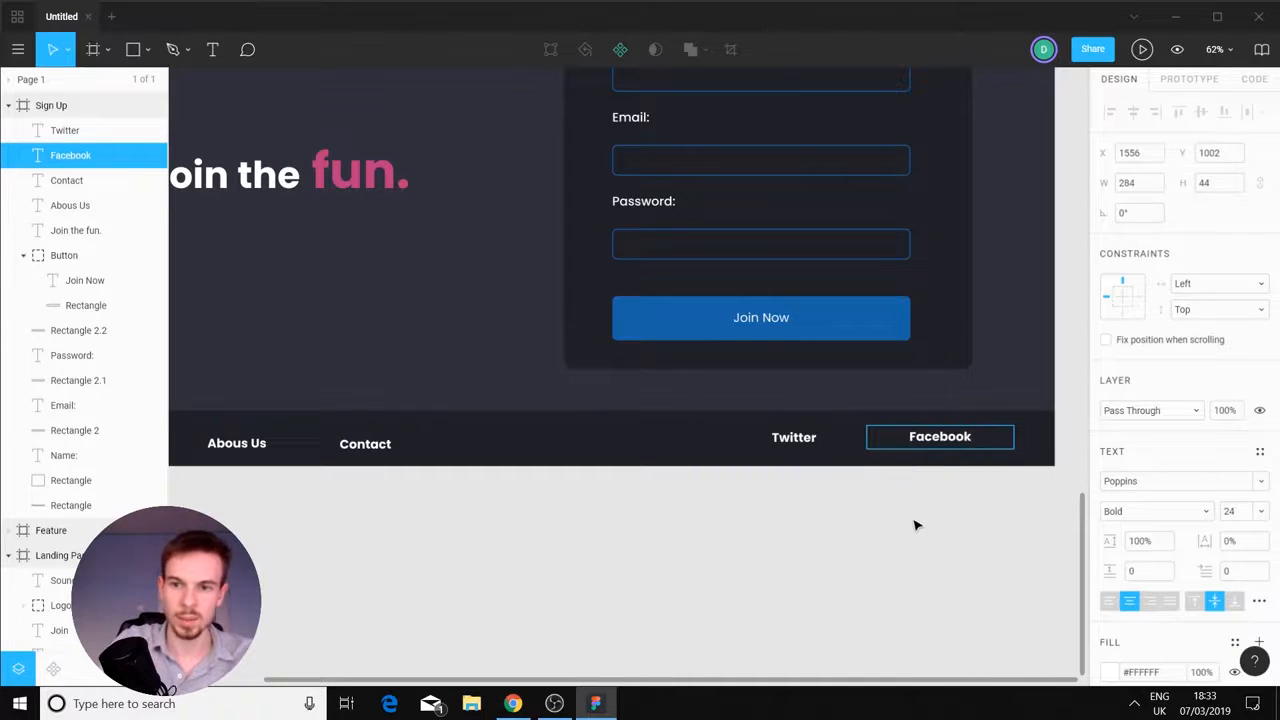
{"action": "key", "text": "Escape"}
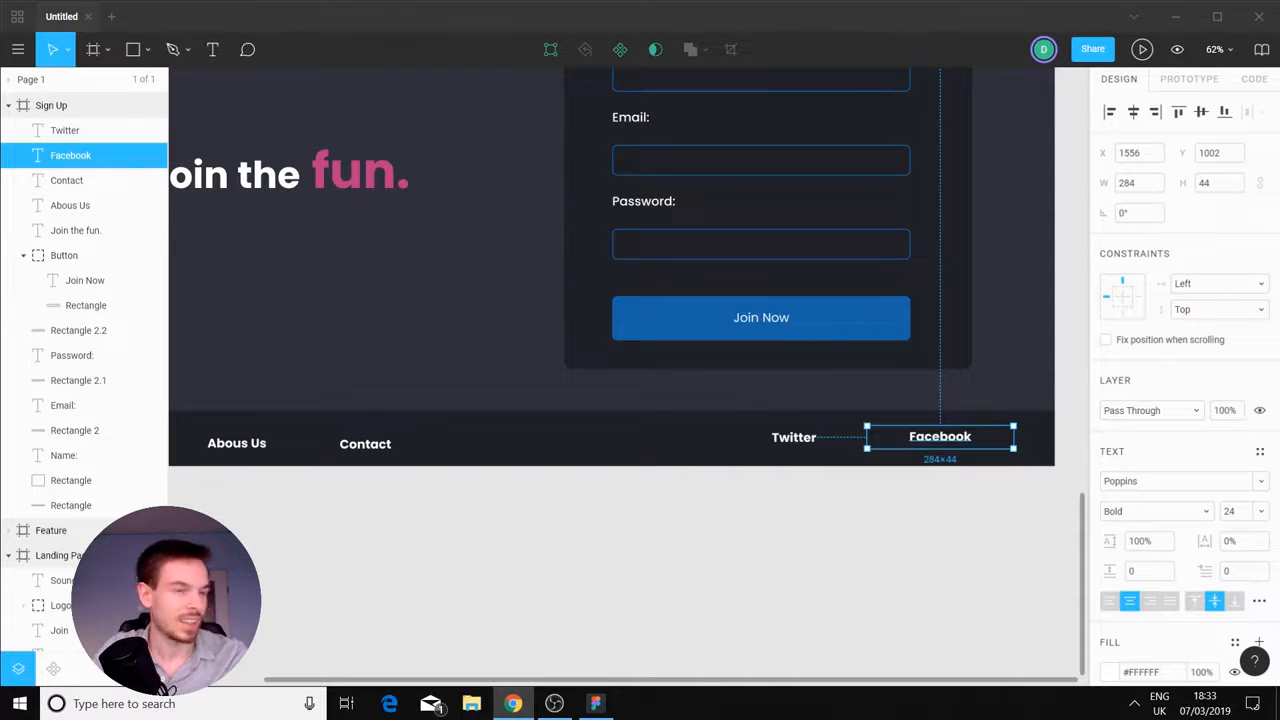
Paste the 24 × 24 Twitter icon and place it in the footer to the left of the "Twitter" label
{"action": "key", "text": "ctrl+v"}
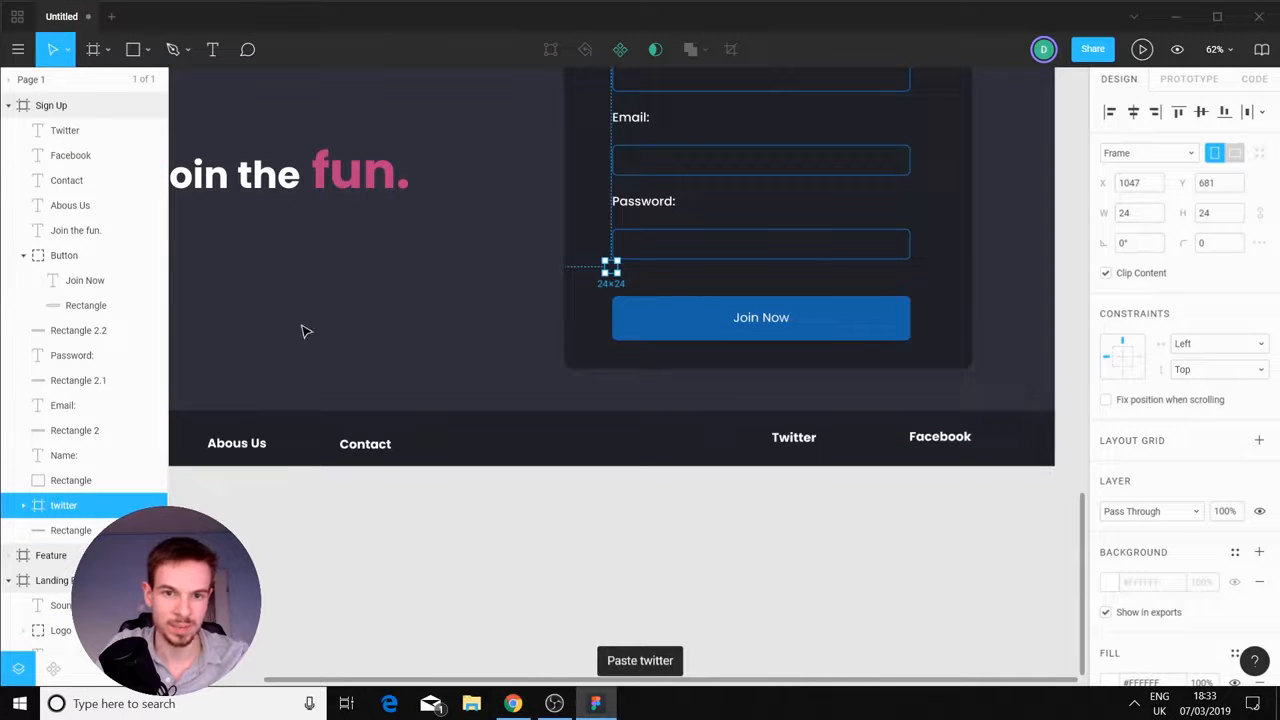
{"action": "left_click_drag", "start_coordinate": [611, 267], "coordinate": [698, 430]}
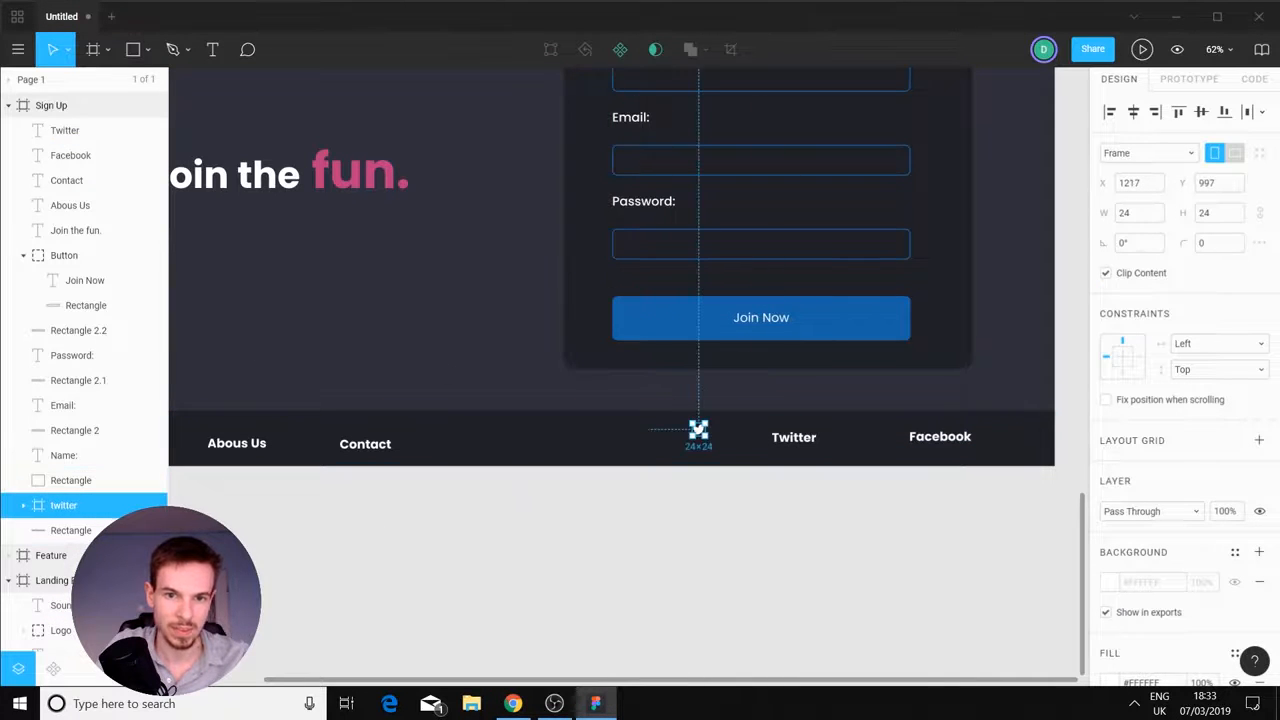
{"action": "left_click", "coordinate": [874, 441]}
Paste the Facebook icon directly beside the "Facebook" label and move the Twitter icon close to the "Twitter" label, about X 1332, Y 1014
{"action": "key", "text": "ctrl+v"}
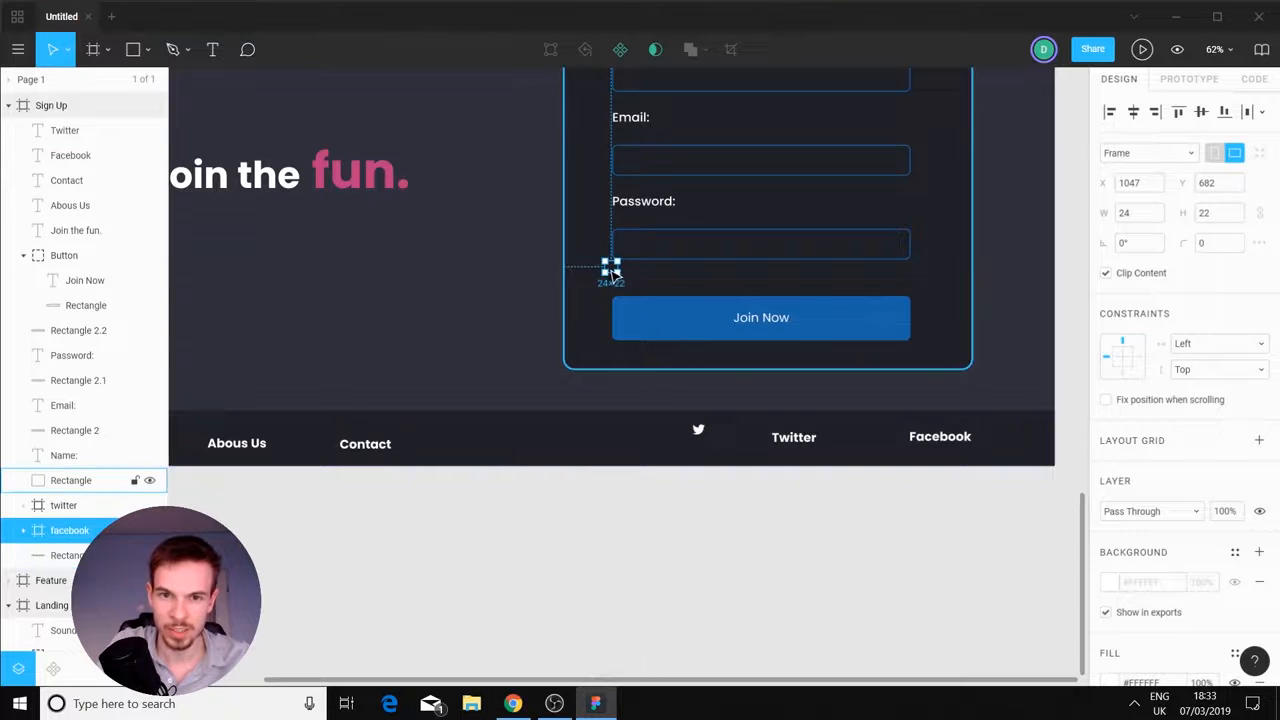
{"action": "left_click_drag", "start_coordinate": [612, 267], "coordinate": [420, 402]}
{"action": "scroll", "coordinate": [600, 497], "scroll_direction": "up", "scroll_amount": 3}
{"action": "left_click_drag", "start_coordinate": [602, 394], "coordinate": [663, 396]}
{"action": "left_click", "coordinate": [337, 375]}
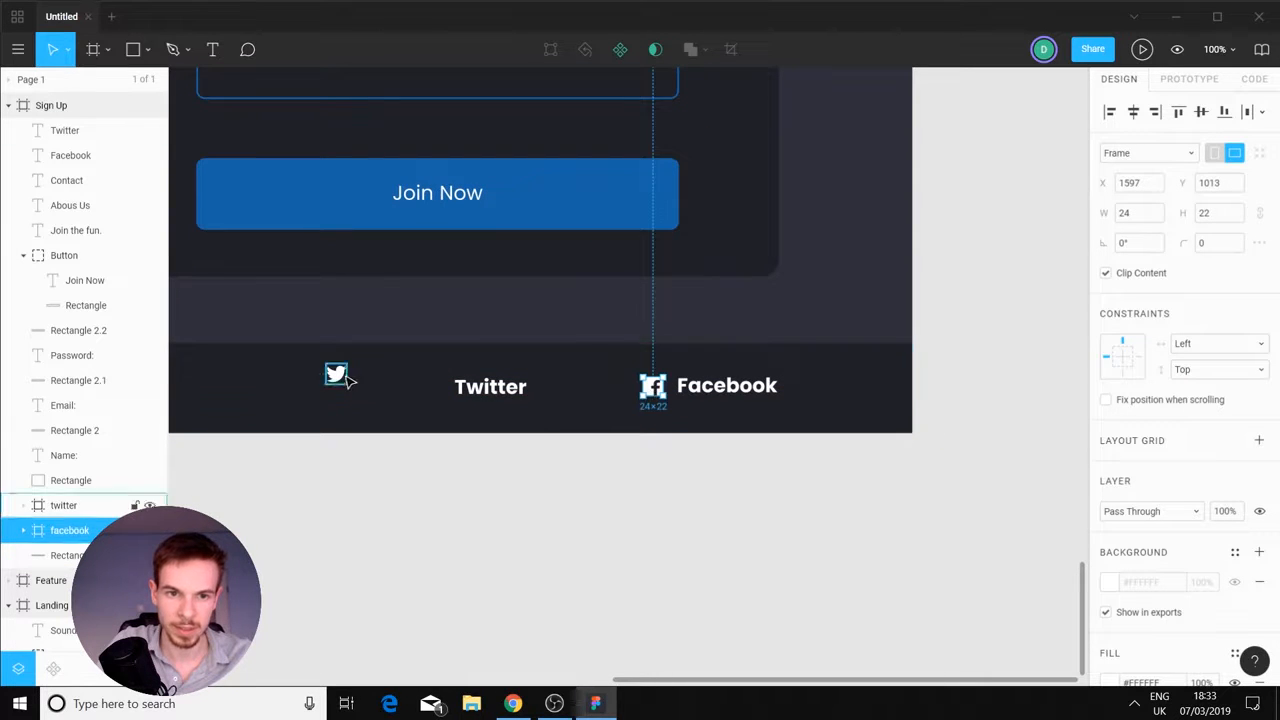
{"action": "left_click_drag", "start_coordinate": [340, 378], "coordinate": [440, 394]}
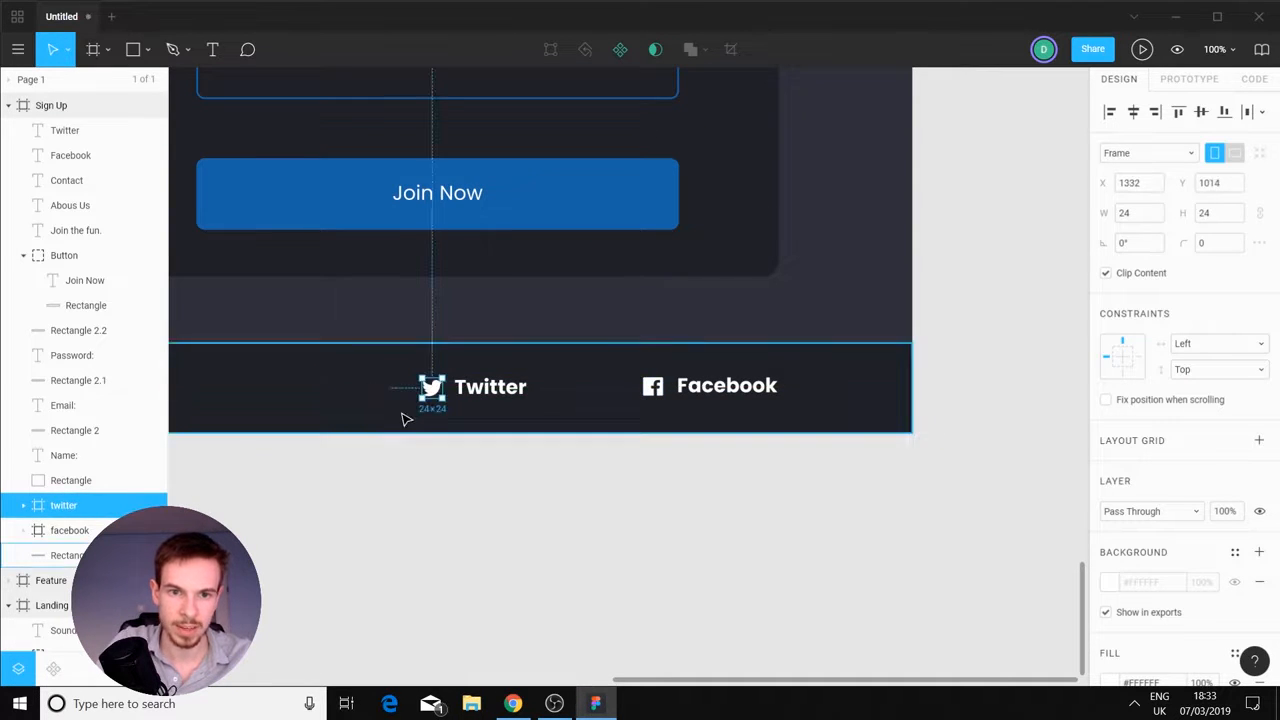
Show the 12-column layout grid on the Sign Up frame
{"action": "scroll", "coordinate": [403, 416], "scroll_direction": "down", "scroll_amount": 5}
{"action": "scroll", "coordinate": [549, 377], "scroll_direction": "left", "scroll_amount": 5}
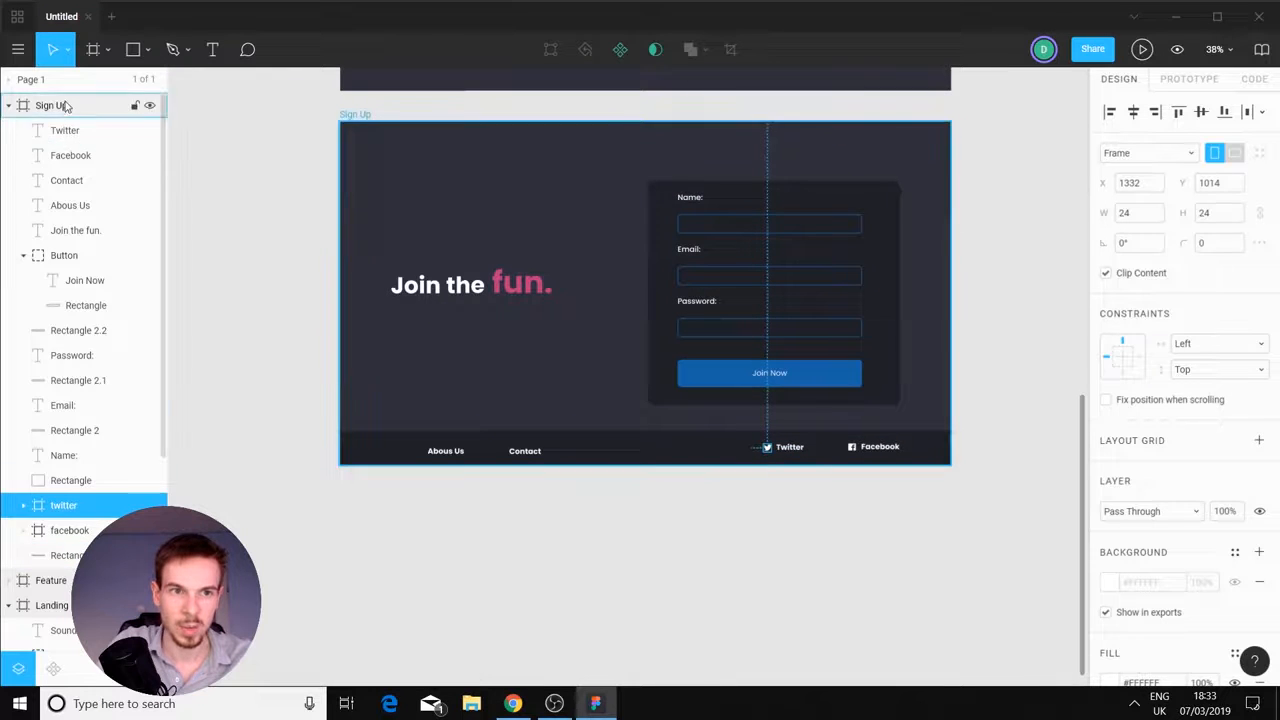
{"action": "left_click", "coordinate": [149, 105]}
{"action": "left_click", "coordinate": [1234, 343]}
Move the "Abous Us" footer label to X 162, resize its box to 141 × 82 to fit the second grid column, and left-align its text
{"action": "scroll", "coordinate": [645, 513], "scroll_direction": "up", "scroll_amount": 10}
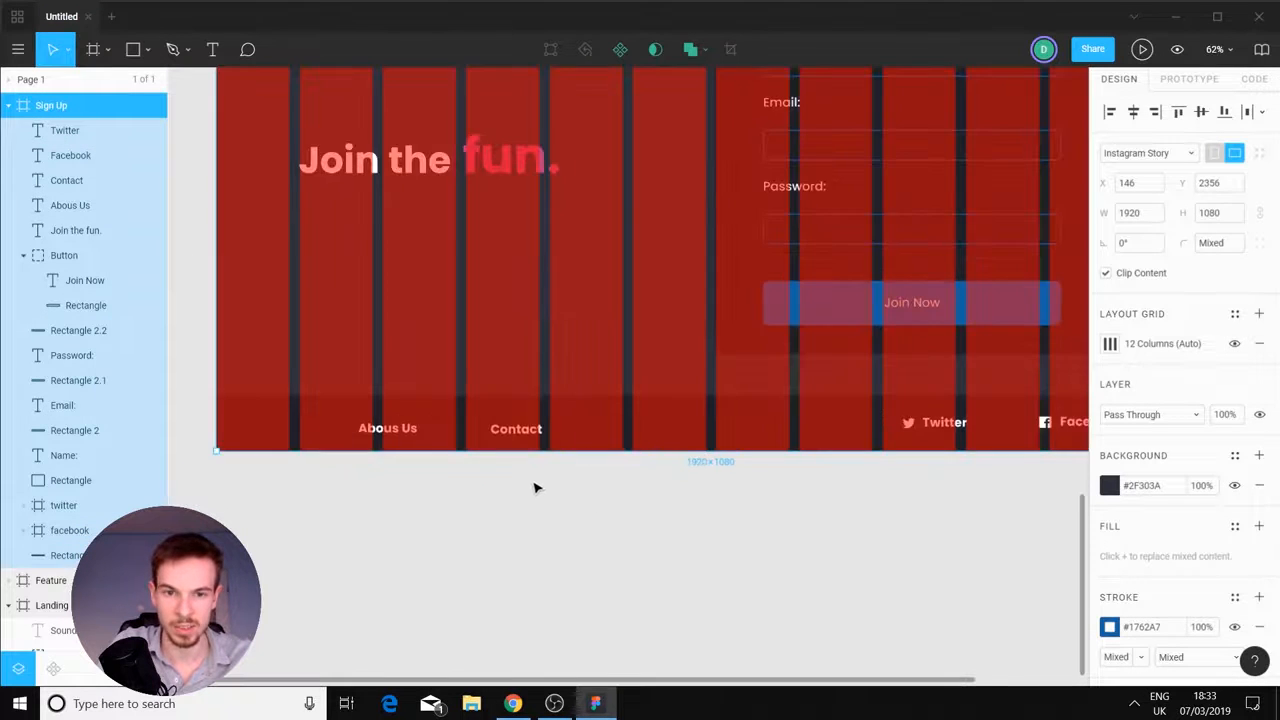
{"action": "left_click", "coordinate": [600, 355]}
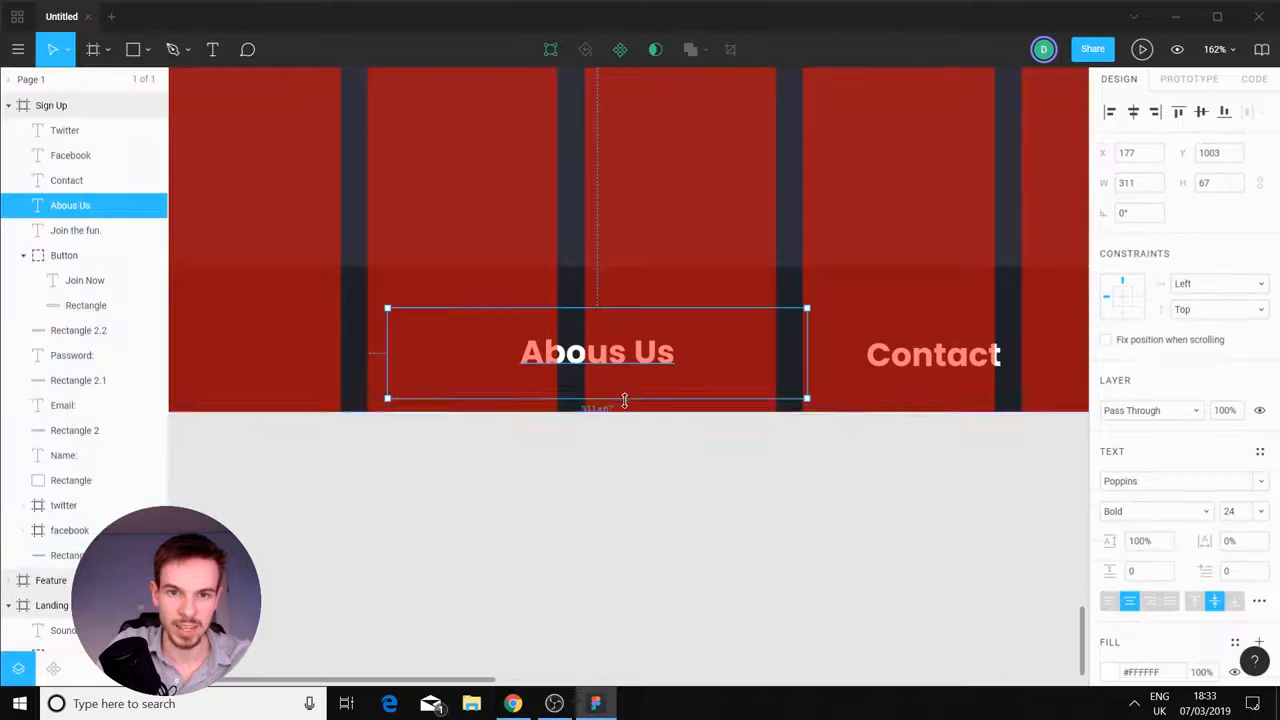
{"action": "scroll", "coordinate": [619, 400], "scroll_direction": "down", "scroll_amount": 5}
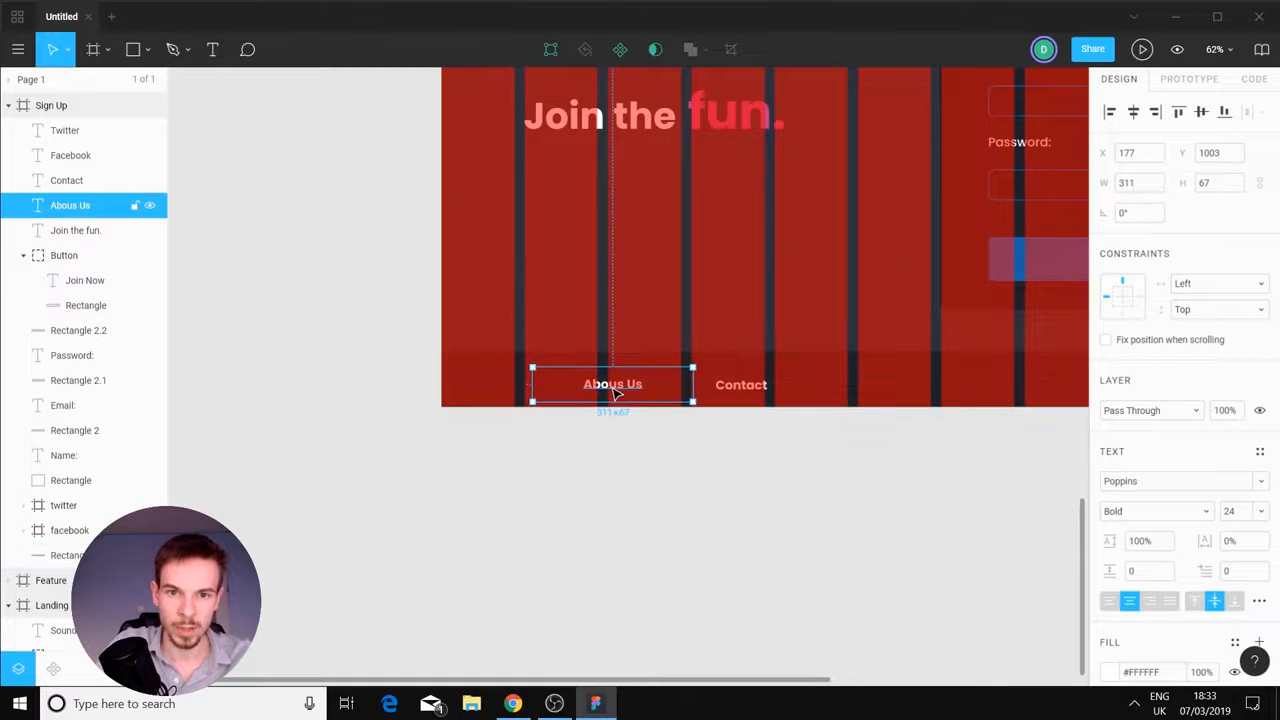
{"action": "left_click_drag", "start_coordinate": [600, 389], "coordinate": [526, 384]}
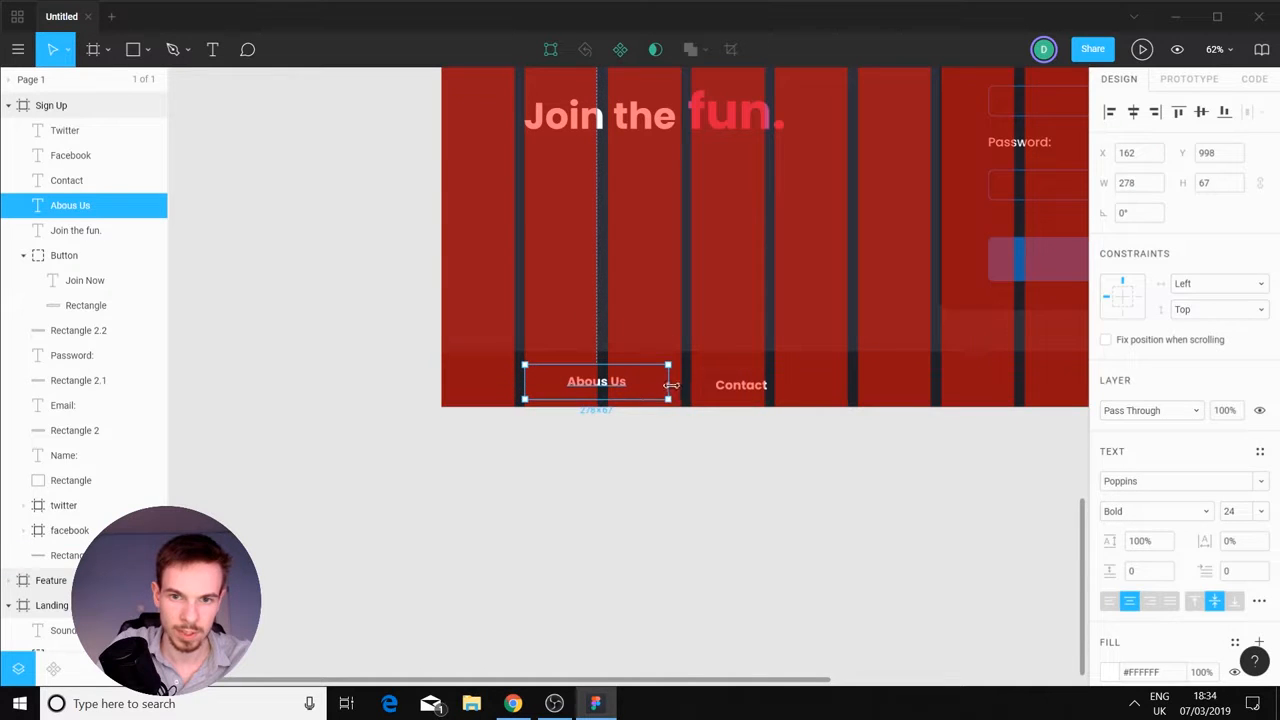
{"action": "left_click_drag", "start_coordinate": [668, 388], "coordinate": [559, 406]}
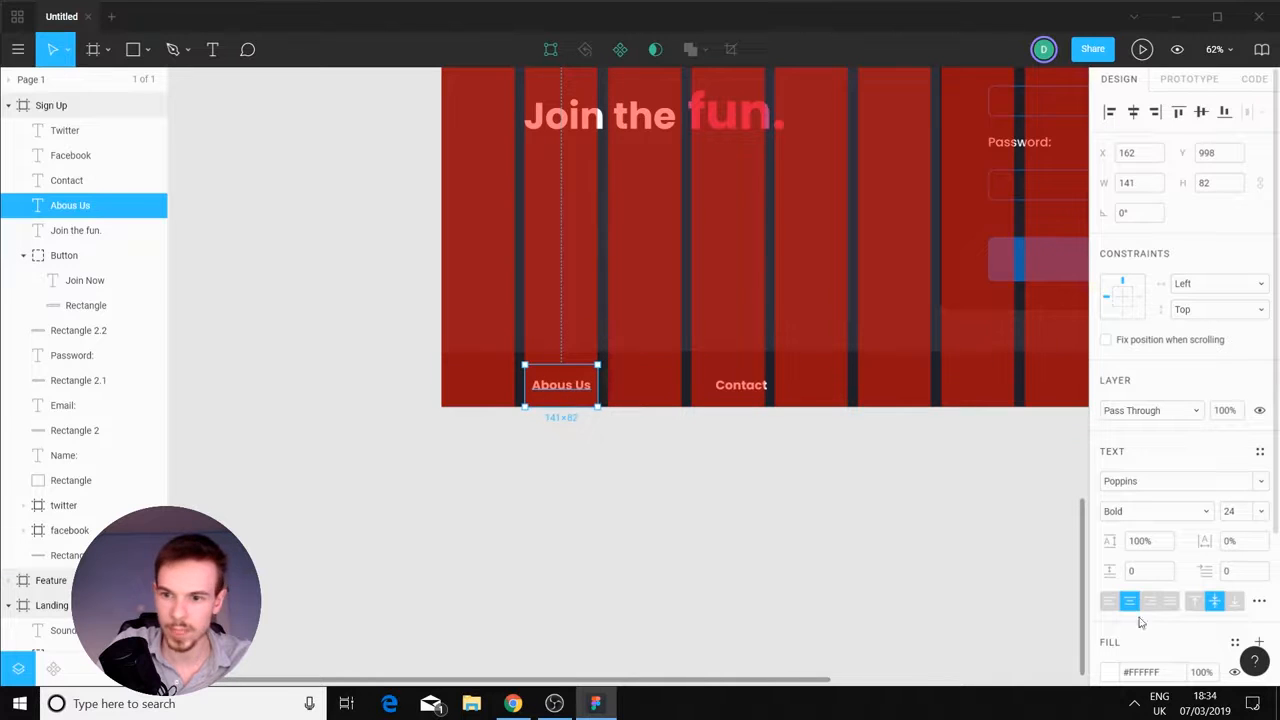
{"action": "left_click", "coordinate": [1110, 600]}
{"action": "left_click", "coordinate": [849, 500]}
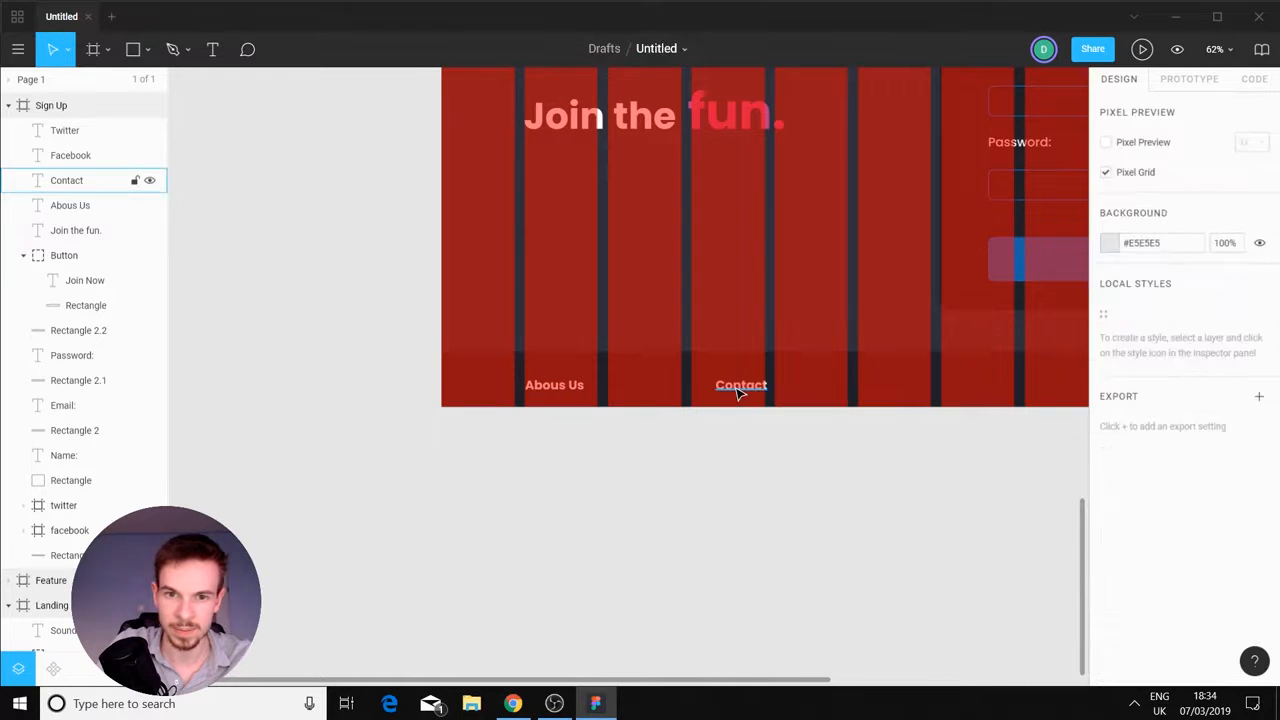
Move the "Contact" footer label to the third grid column at X 323, Y 998 and resize its box to 142 × 82
{"action": "left_click_drag", "start_coordinate": [737, 389], "coordinate": [697, 397]}
{"action": "left_click_drag", "start_coordinate": [610, 384], "coordinate": [604, 389]}
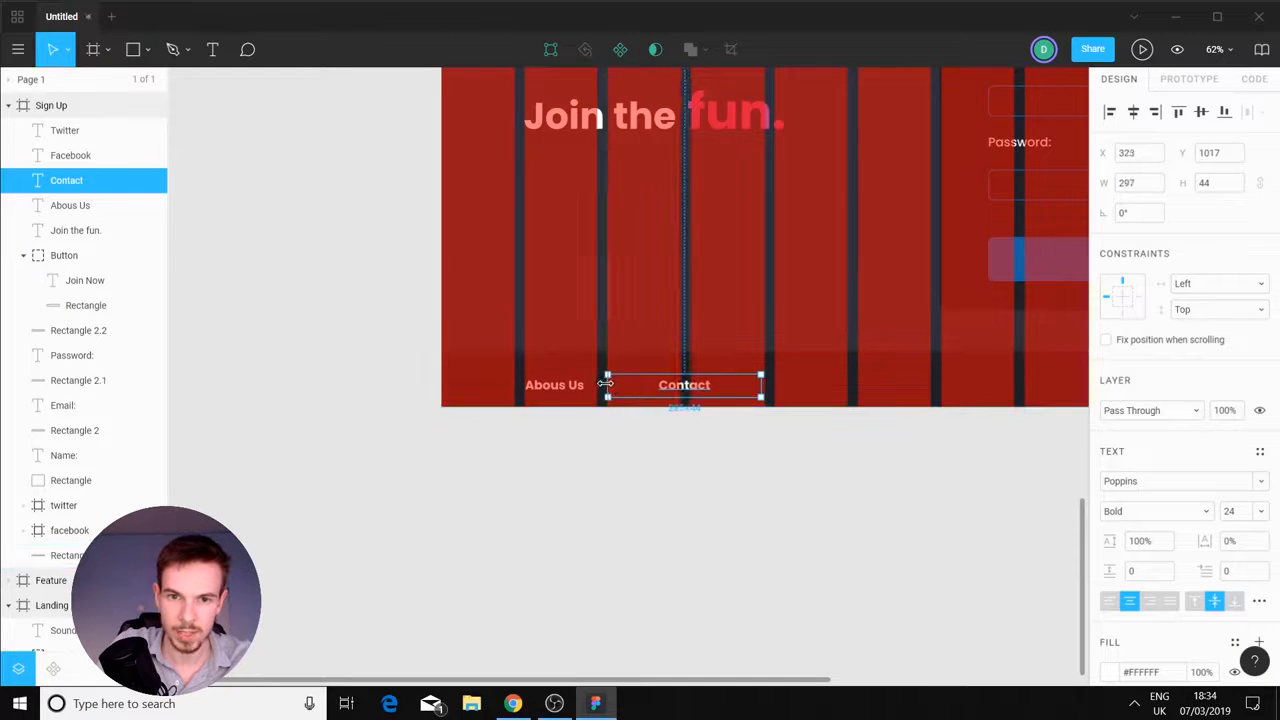
{"action": "left_click_drag", "start_coordinate": [762, 390], "coordinate": [642, 407]}
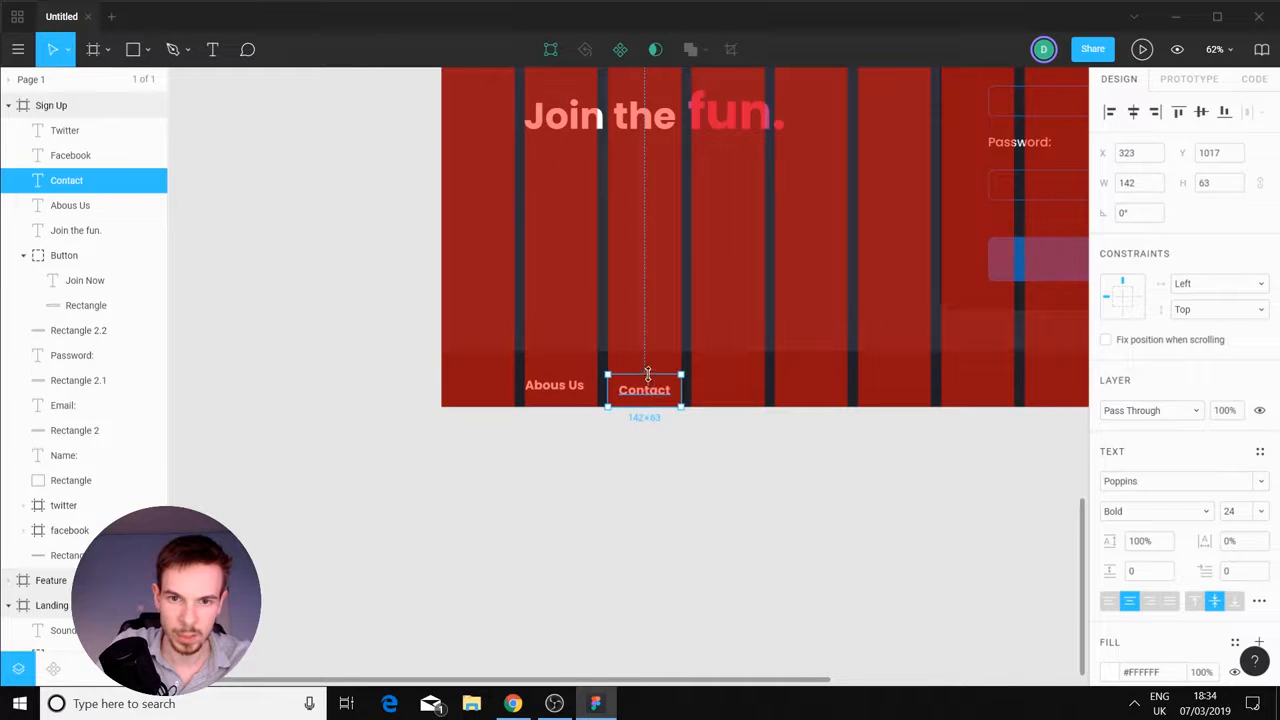
{"action": "left_click_drag", "start_coordinate": [647, 373], "coordinate": [650, 362]}
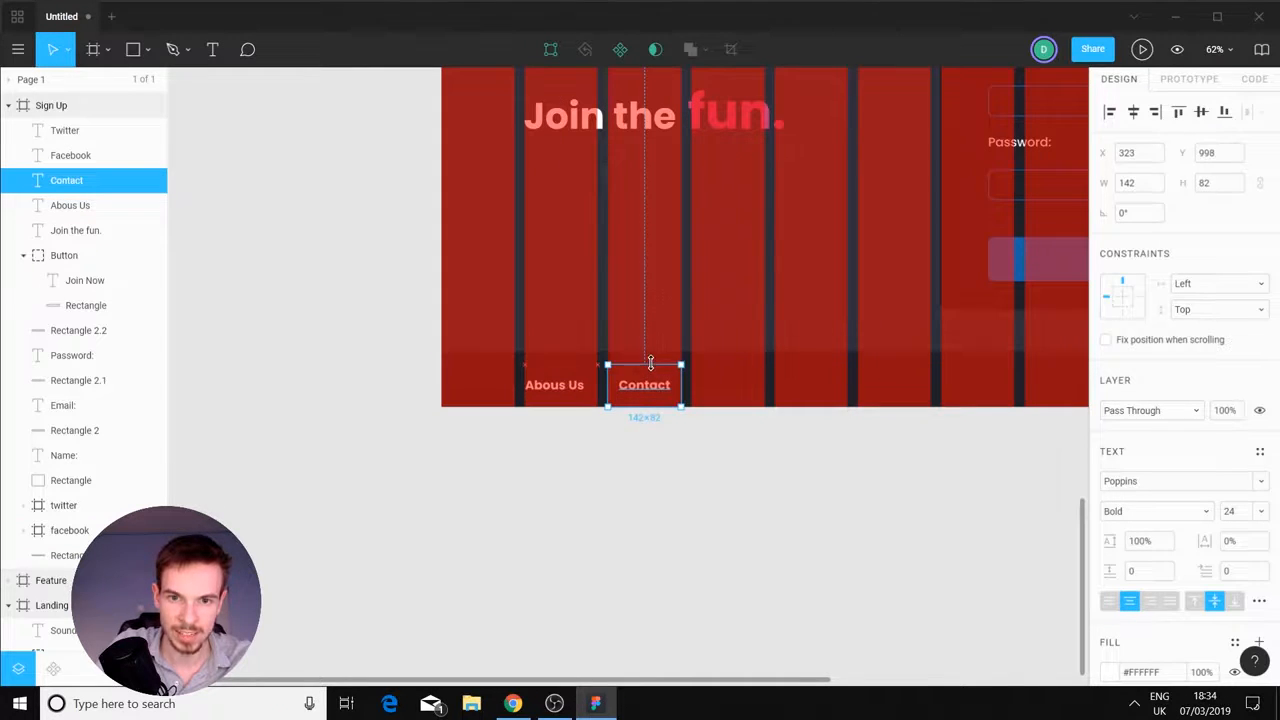
{"action": "left_click", "coordinate": [680, 460]}
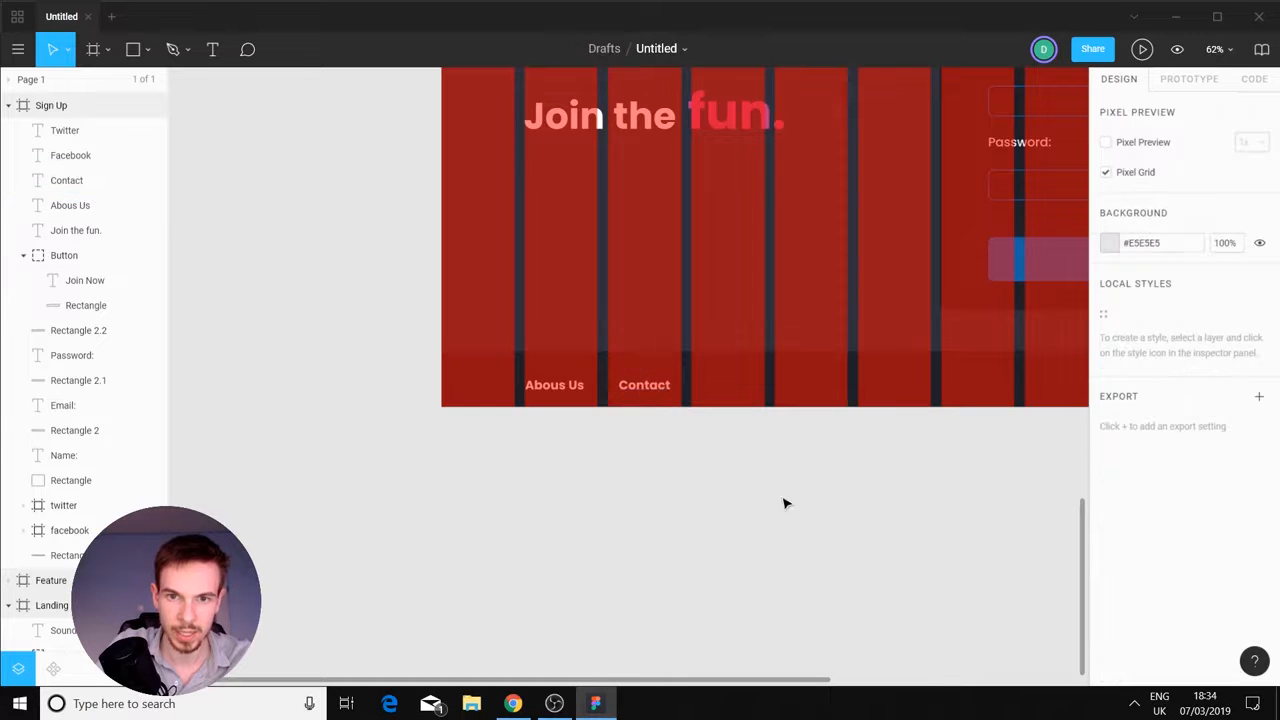
Extend the "Contact" and "Abous Us" text boxes upward to the footer's top edge, giving both a height of 108
{"action": "left_click", "coordinate": [632, 389]}
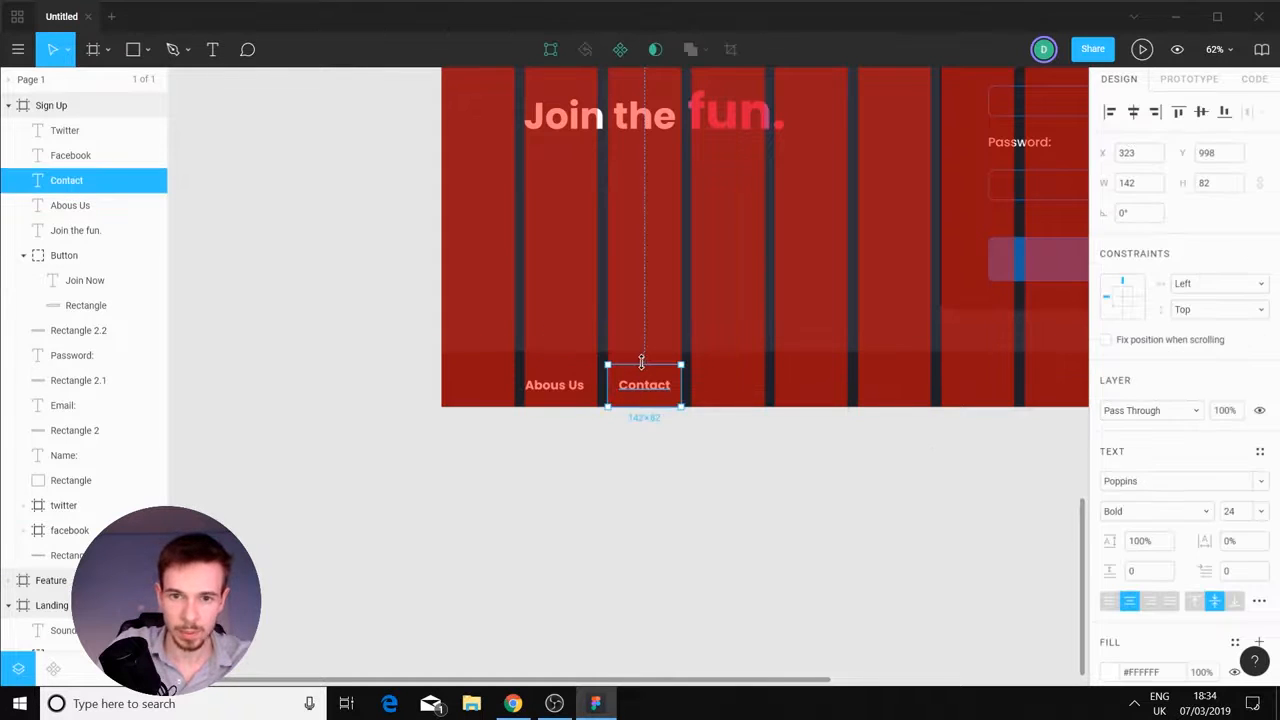
{"action": "left_click_drag", "start_coordinate": [641, 352], "coordinate": [641, 344]}
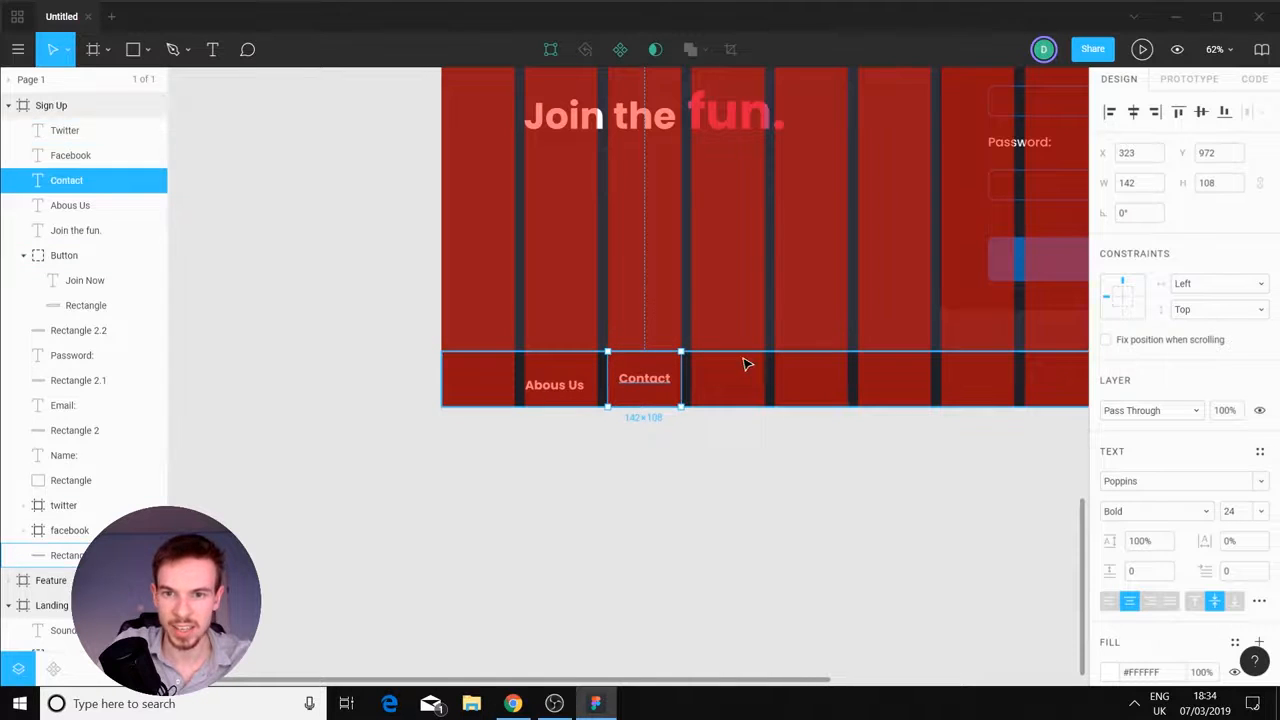
{"action": "left_click", "coordinate": [572, 392]}
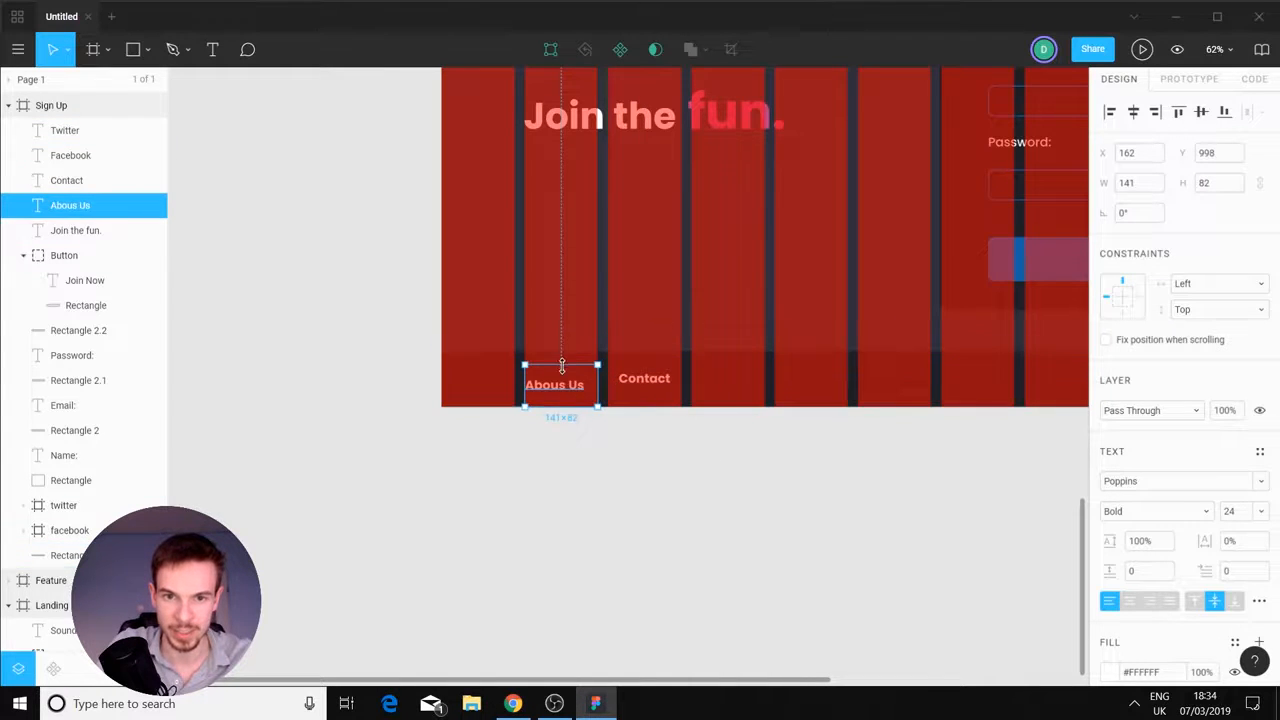
{"action": "left_click_drag", "start_coordinate": [561, 367], "coordinate": [561, 347]}
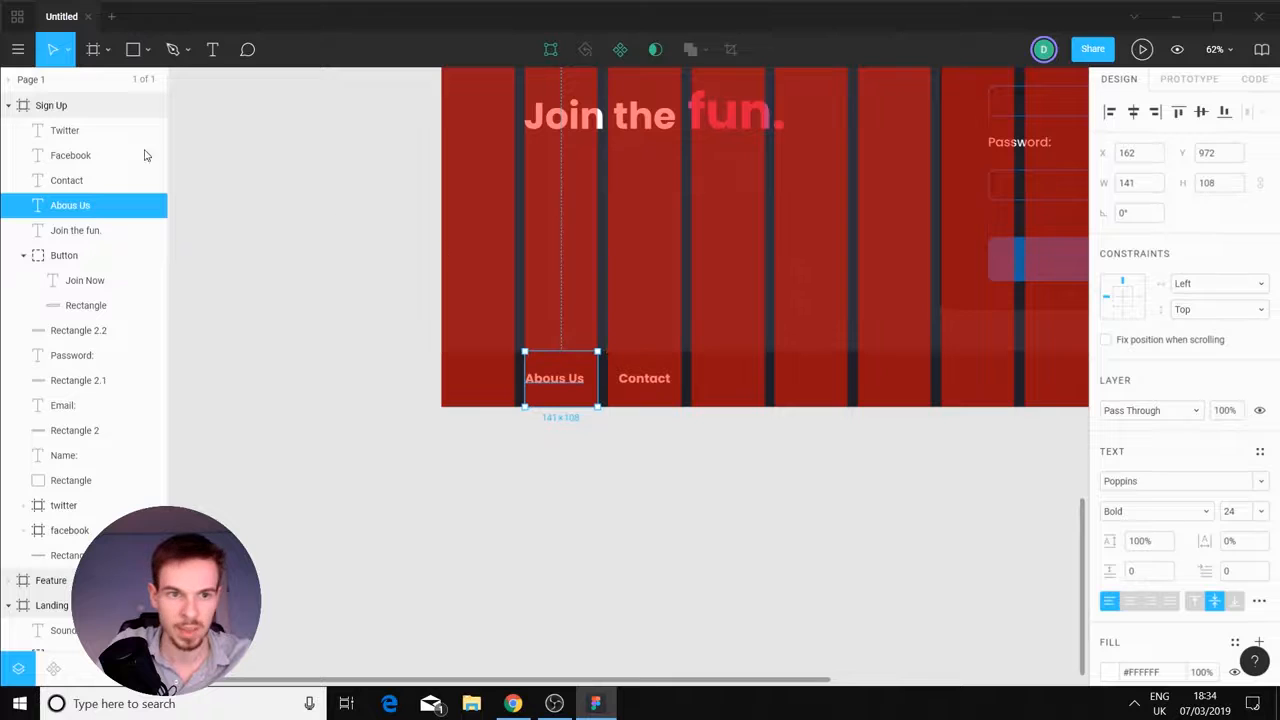
Hide the Sign Up frame's layout grid, check both footer label boxes against the footer's top edge, and show the grid again
{"action": "left_click", "coordinate": [80, 105]}
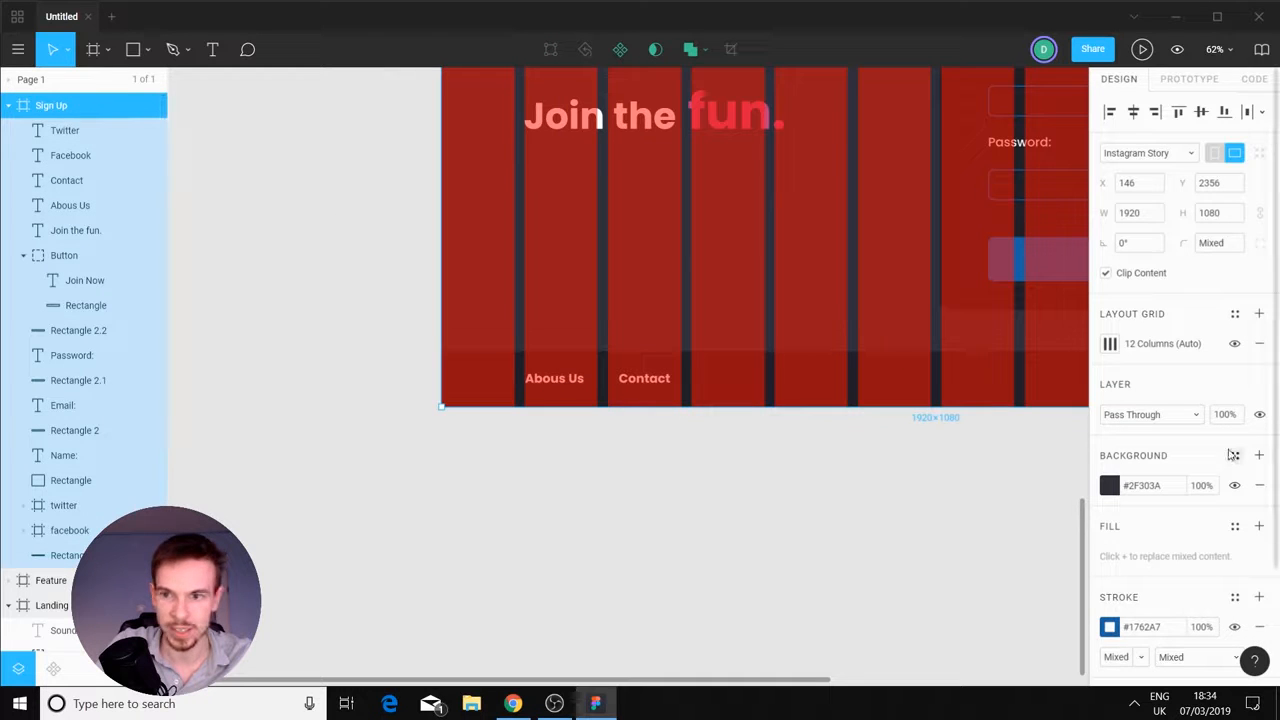
{"action": "left_click", "coordinate": [1235, 344]}
{"action": "left_click", "coordinate": [650, 372]}
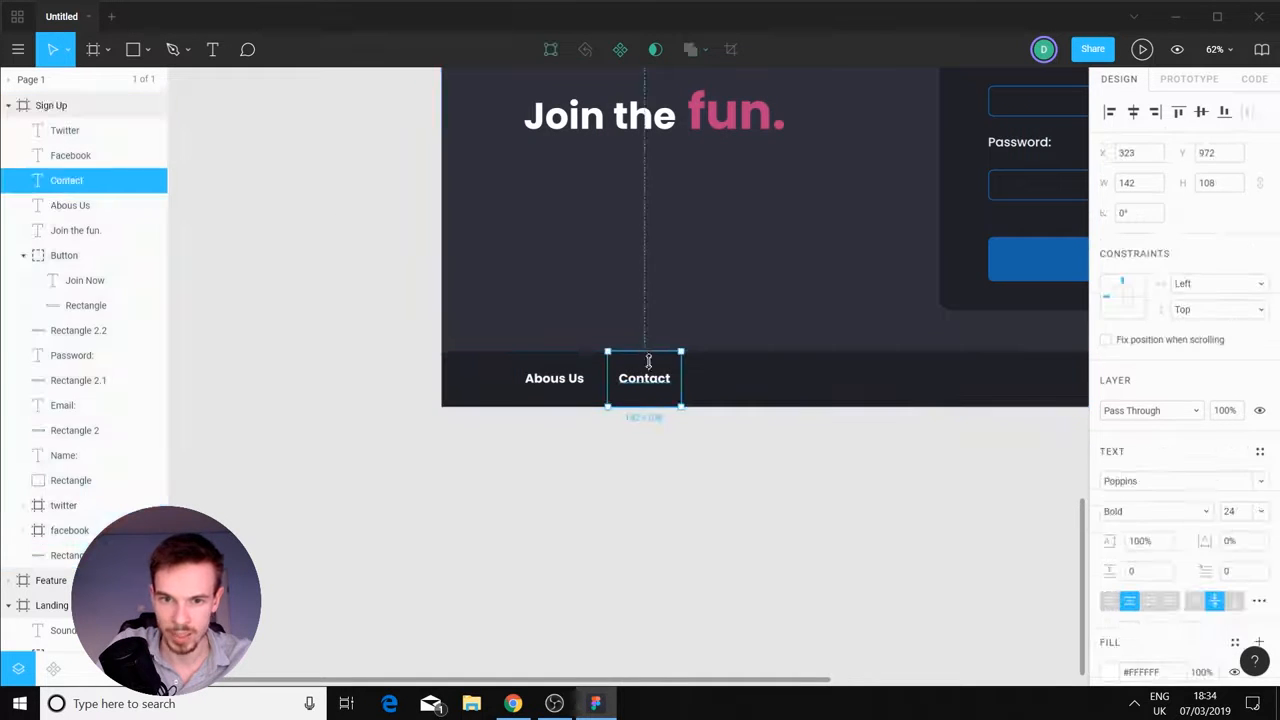
{"action": "left_click_drag", "start_coordinate": [648, 360], "coordinate": [648, 352]}
{"action": "left_click", "coordinate": [563, 388]}
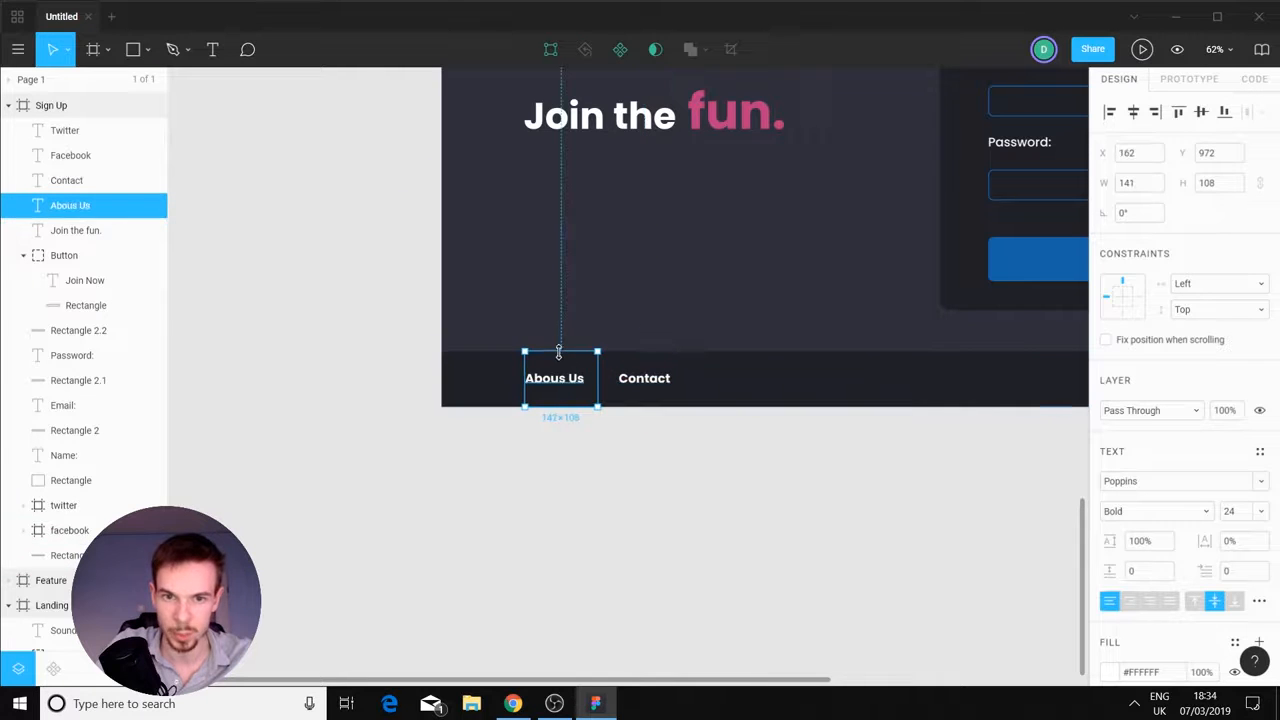
{"action": "mouse_move", "coordinate": [559, 352]}
{"action": "left_mouse_down"}
{"action": "mouse_move", "coordinate": [557, 373]}
{"action": "mouse_move", "coordinate": [560, 351]}
{"action": "left_mouse_up"}
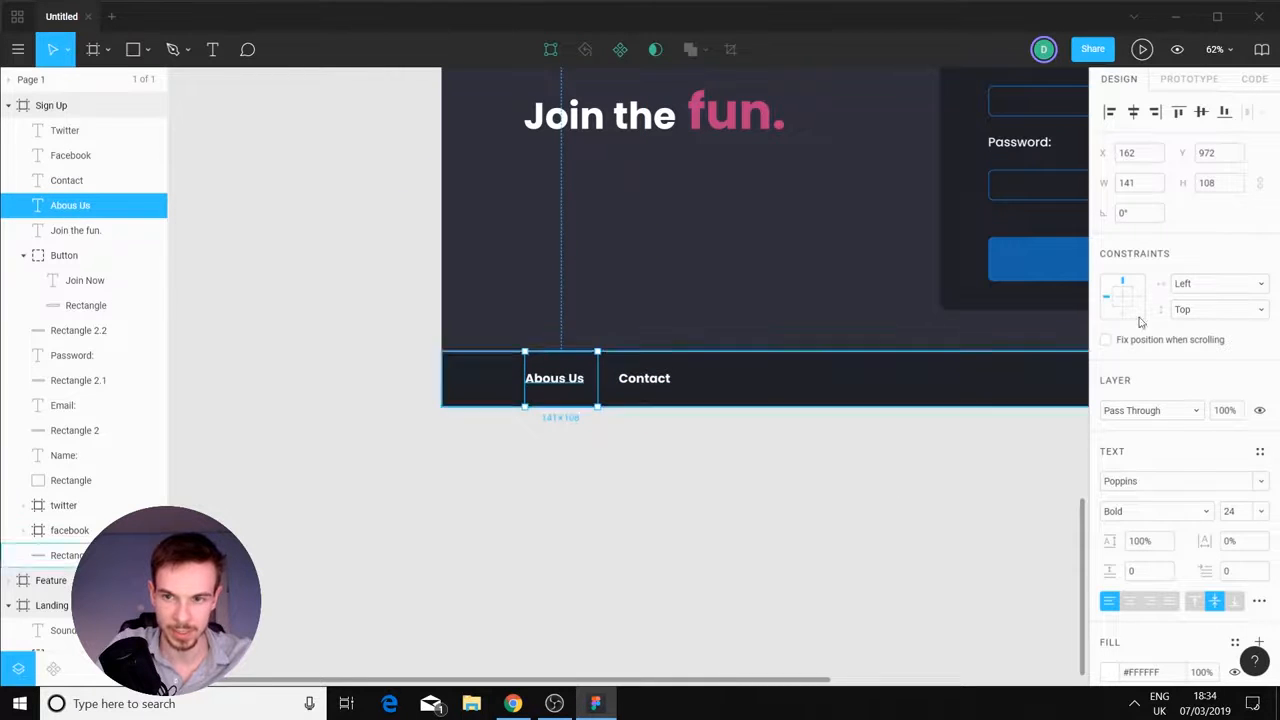
{"action": "left_click", "coordinate": [51, 105]}
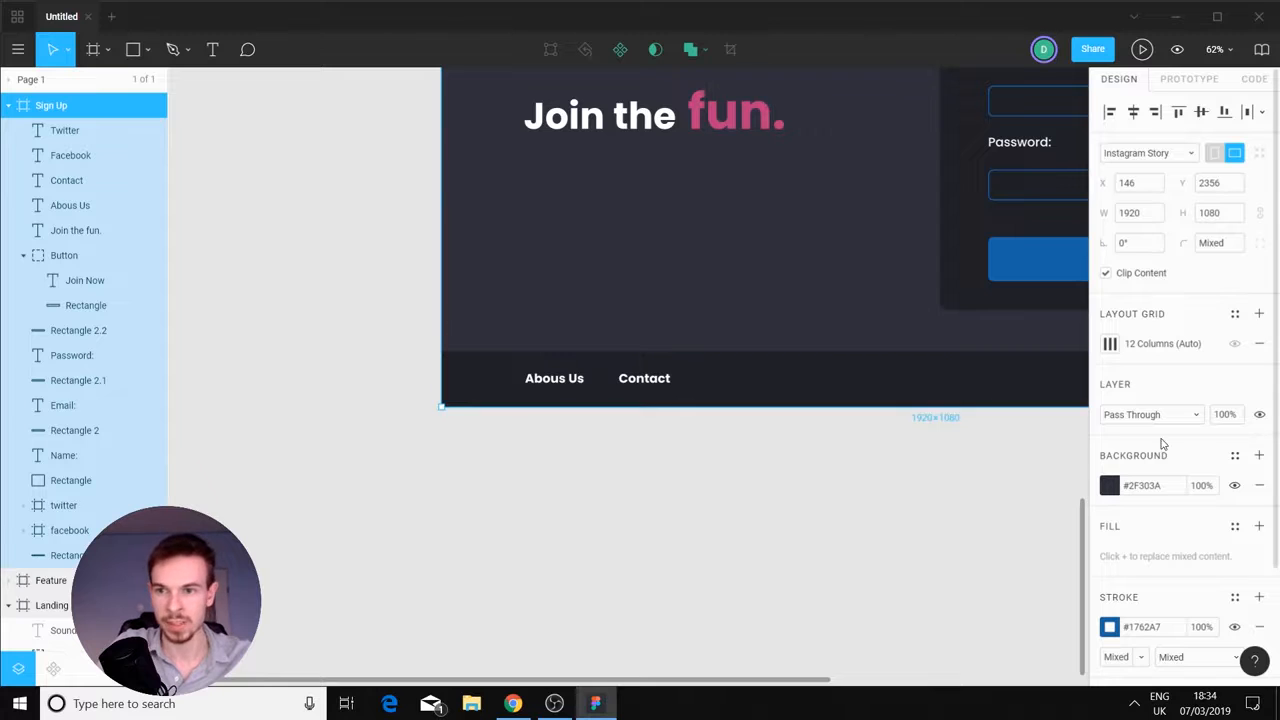
{"action": "left_click", "coordinate": [1234, 343]}
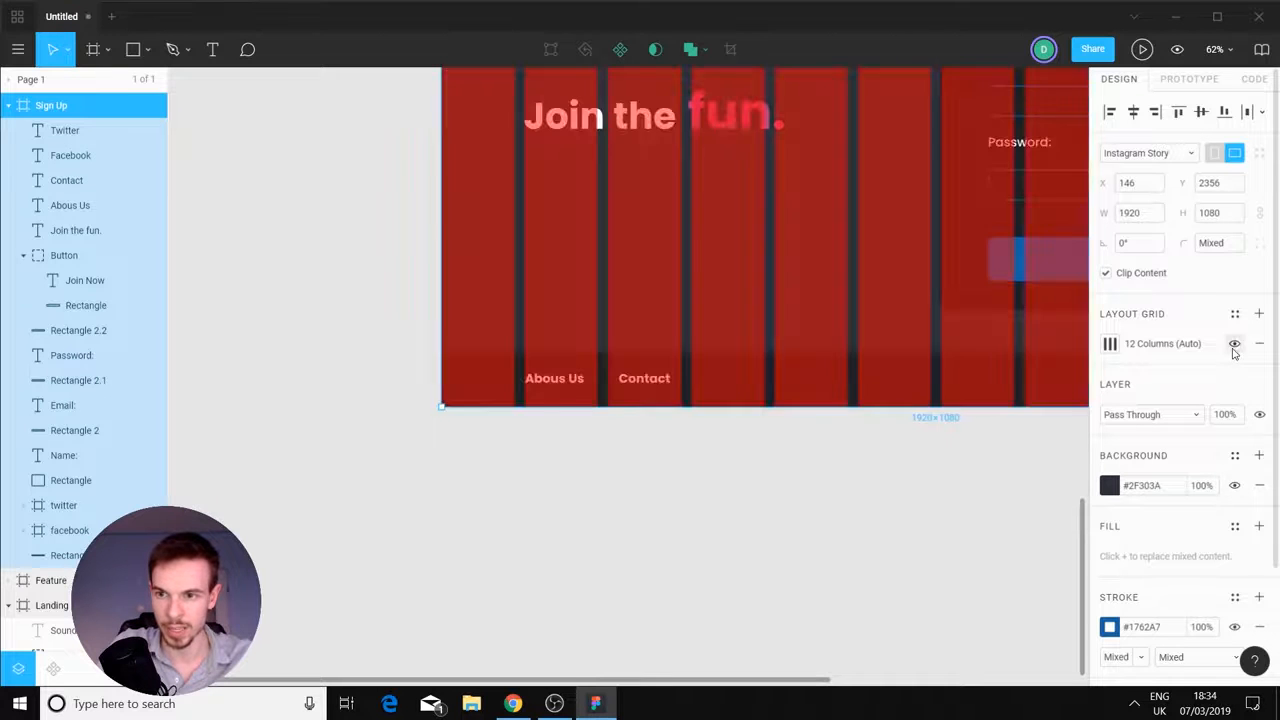
Narrow the "Twitter" footer label's text box to the ninth grid column, at X 1293 with a width of 142
{"action": "scroll", "coordinate": [597, 377], "scroll_direction": "right", "scroll_amount": 5}
{"action": "scroll", "coordinate": [611, 374], "scroll_direction": "right", "scroll_amount": 2}
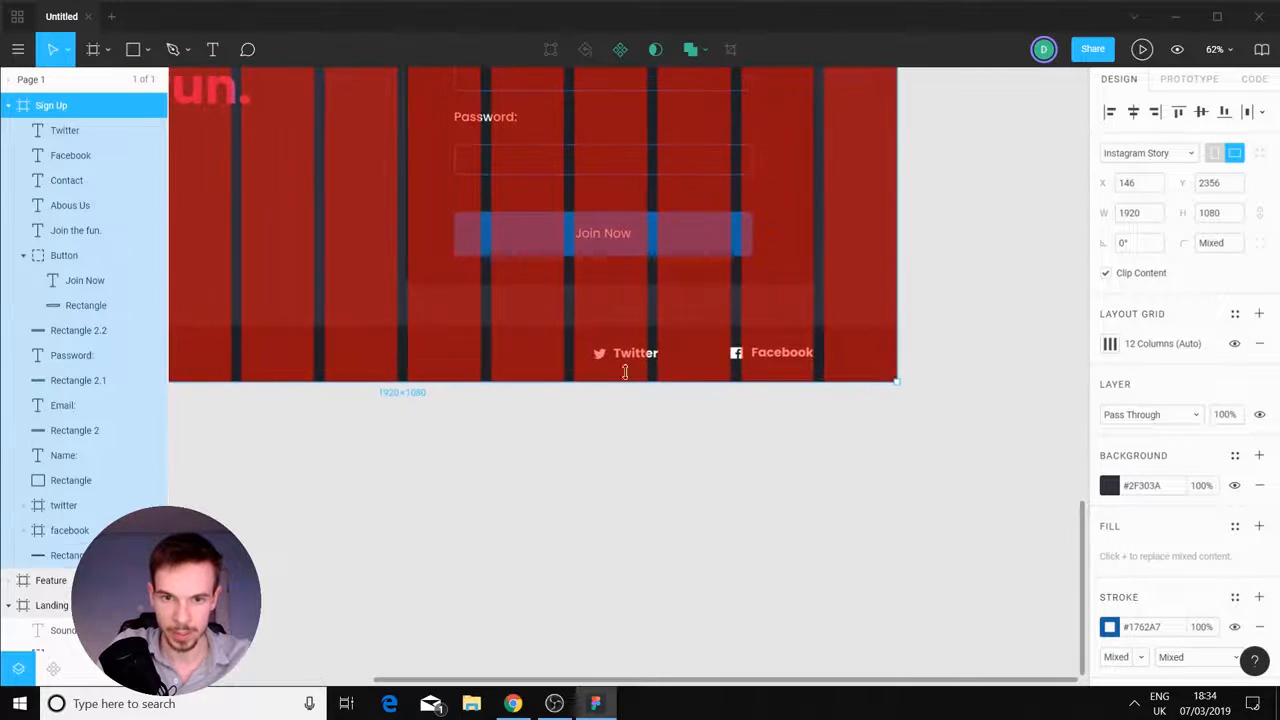
{"action": "left_click", "coordinate": [600, 357]}
{"action": "scroll", "coordinate": [601, 360], "scroll_direction": "up", "scroll_amount": 5}
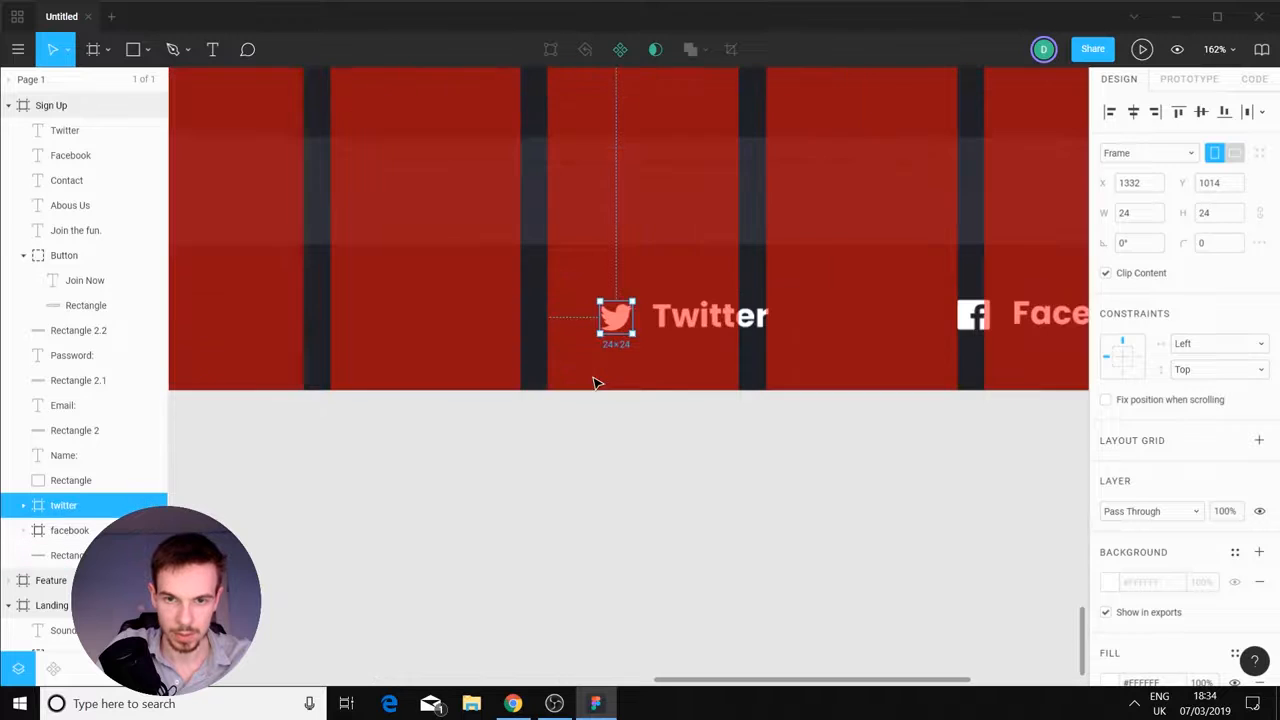
{"action": "left_click", "coordinate": [636, 355]}
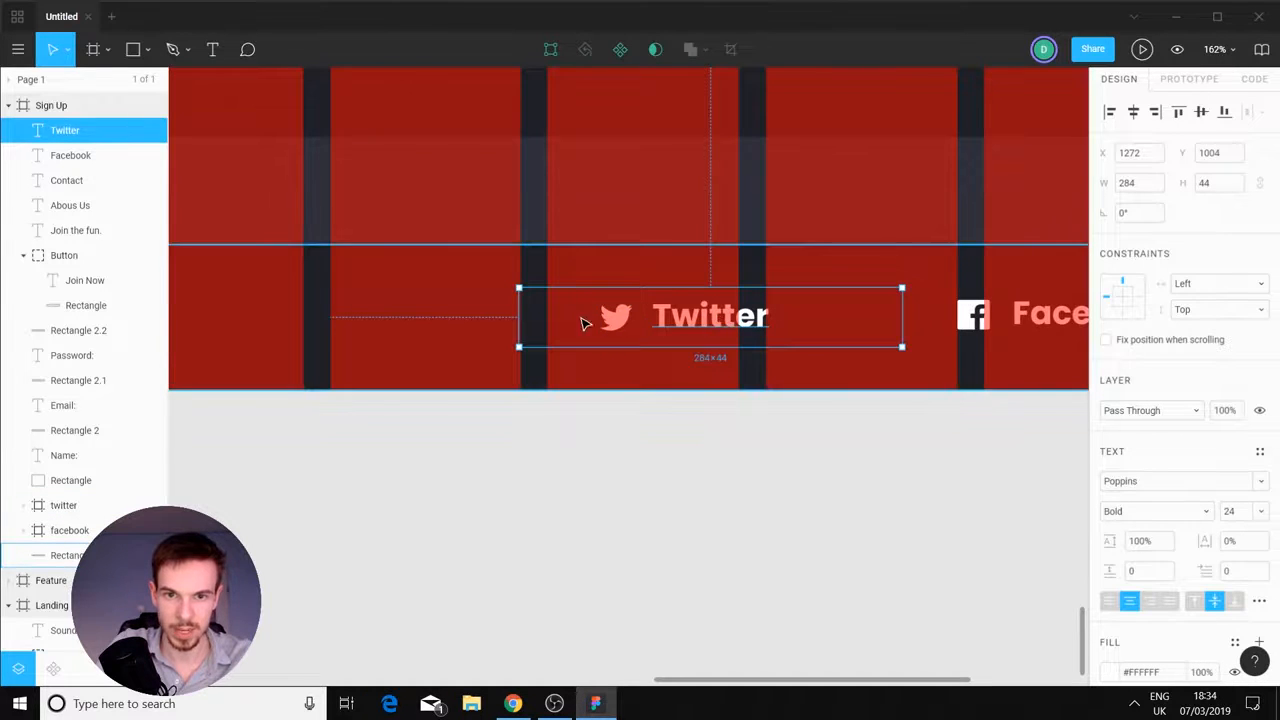
{"action": "left_click_drag", "start_coordinate": [519, 320], "coordinate": [548, 326]}
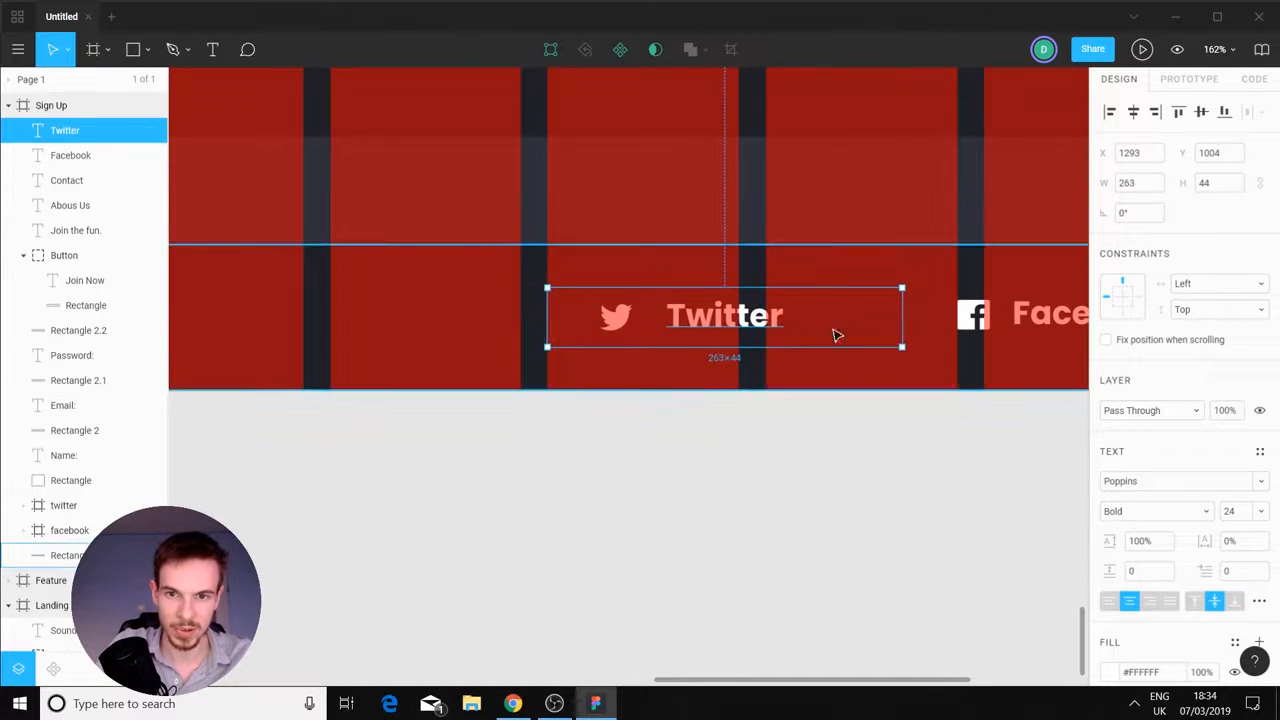
{"action": "left_click_drag", "start_coordinate": [900, 324], "coordinate": [738, 330]}
Move the "Twitter" label into the tenth grid column and place the Twitter icon at that column's left edge, X 1455, Y 1013
{"action": "scroll", "coordinate": [875, 386], "scroll_direction": "down", "scroll_amount": 5}
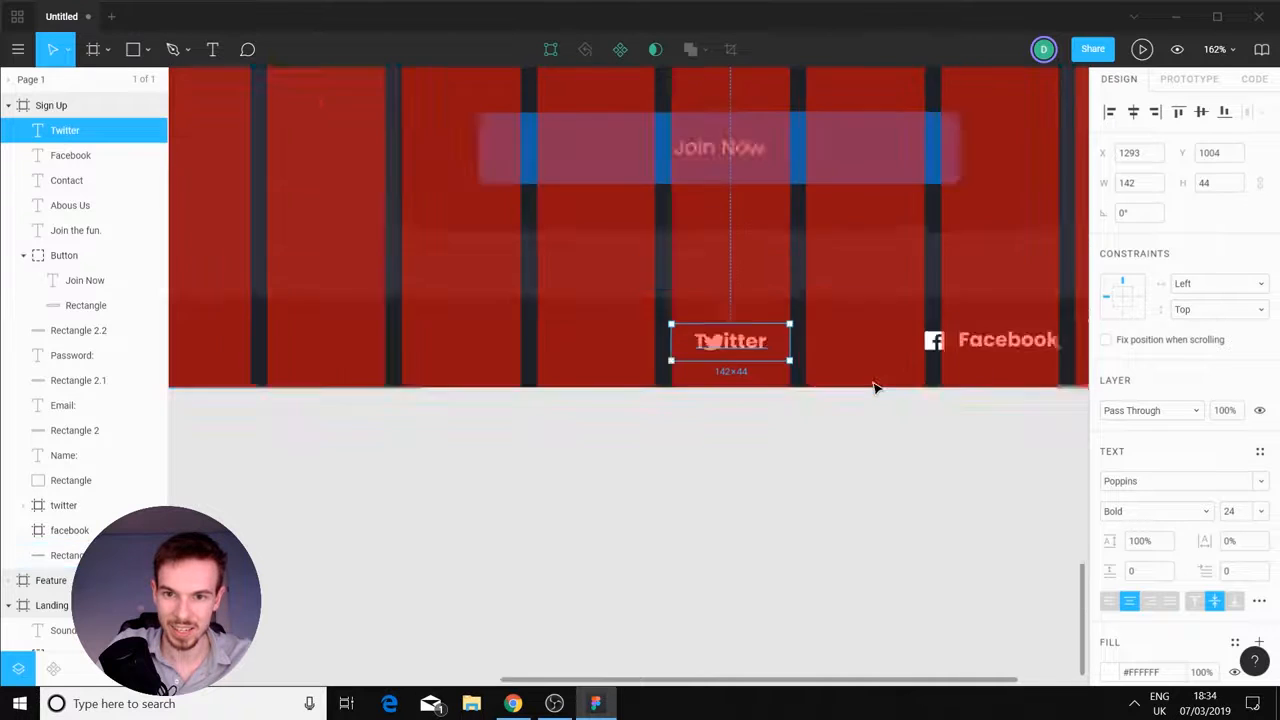
{"action": "left_click_drag", "start_coordinate": [960, 389], "coordinate": [787, 373]}
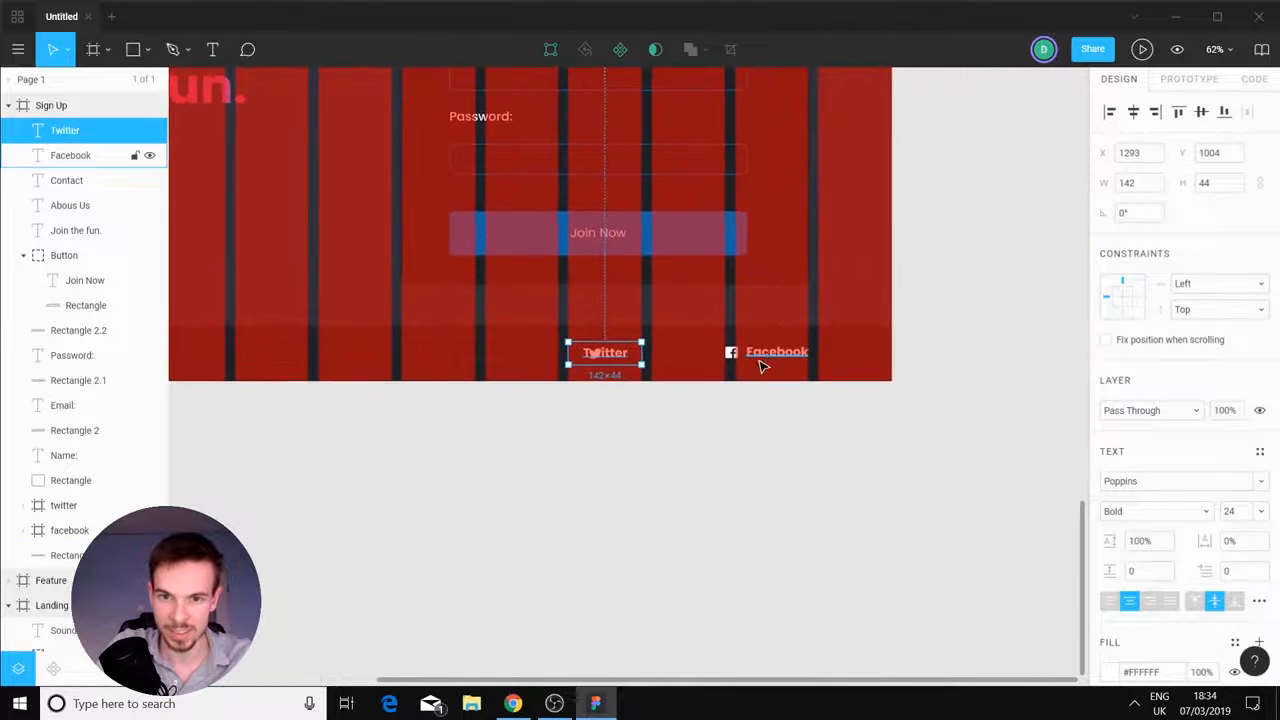
{"action": "scroll", "coordinate": [795, 390], "scroll_direction": "up", "scroll_amount": 3}
{"action": "scroll", "coordinate": [554, 294], "scroll_direction": "up", "scroll_amount": 2}
{"action": "left_click_drag", "start_coordinate": [320, 295], "coordinate": [545, 295]}
{"action": "left_click", "coordinate": [280, 298]}
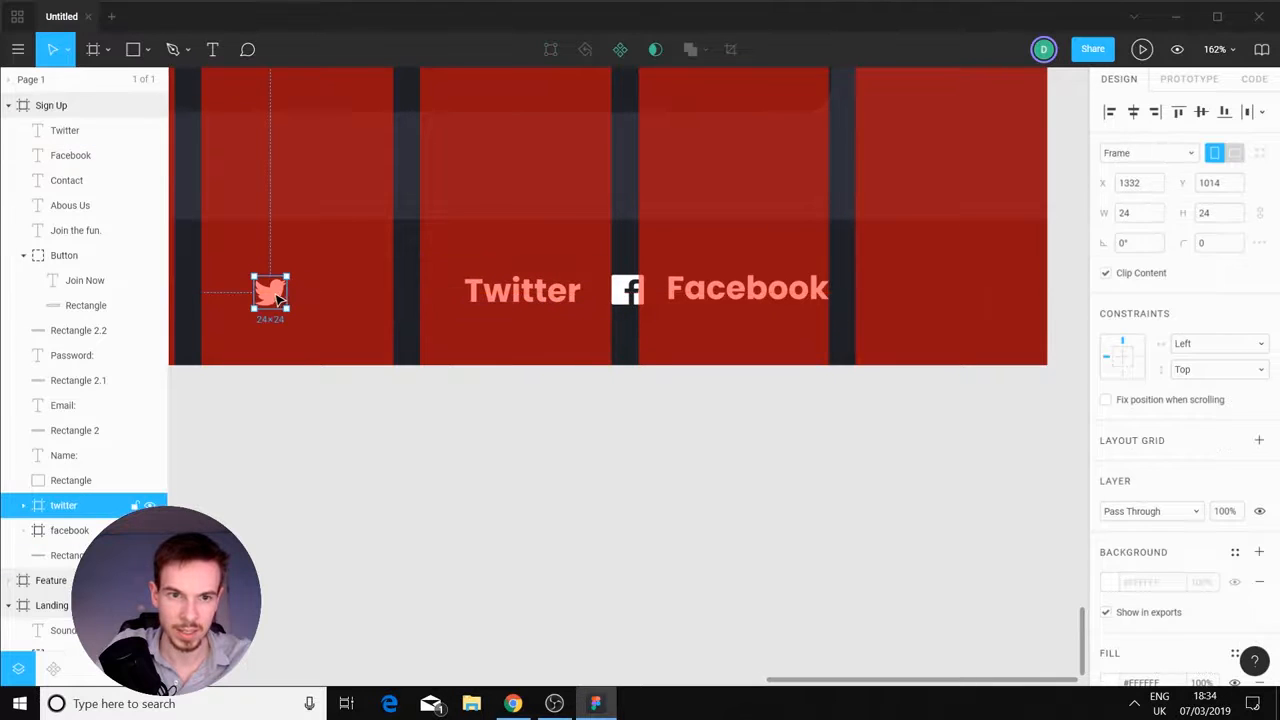
{"action": "left_click_drag", "start_coordinate": [272, 300], "coordinate": [443, 308]}
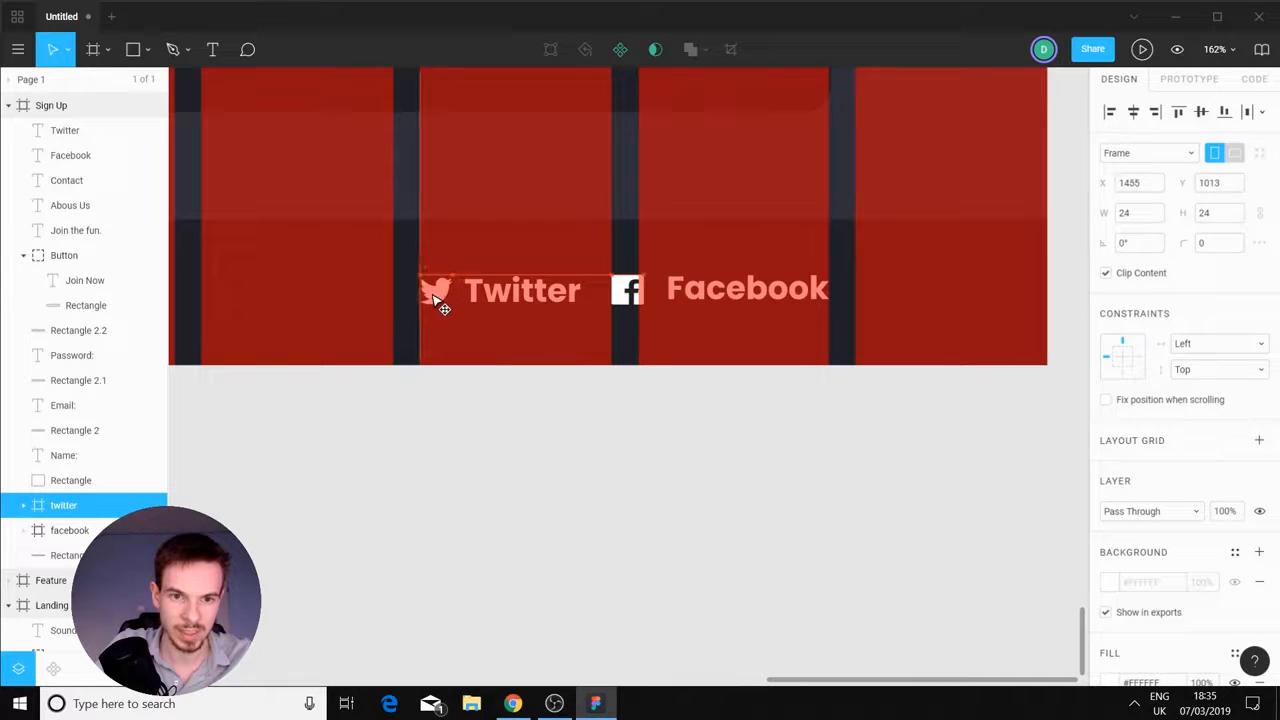
Fine-tune the "Twitter" label's position so it lines up beside the Twitter icon
{"action": "left_click", "coordinate": [530, 291]}
{"action": "left_click_drag", "start_coordinate": [530, 291], "coordinate": [543, 309]}
{"action": "left_click", "coordinate": [615, 358]}
{"action": "left_click", "coordinate": [629, 417]}
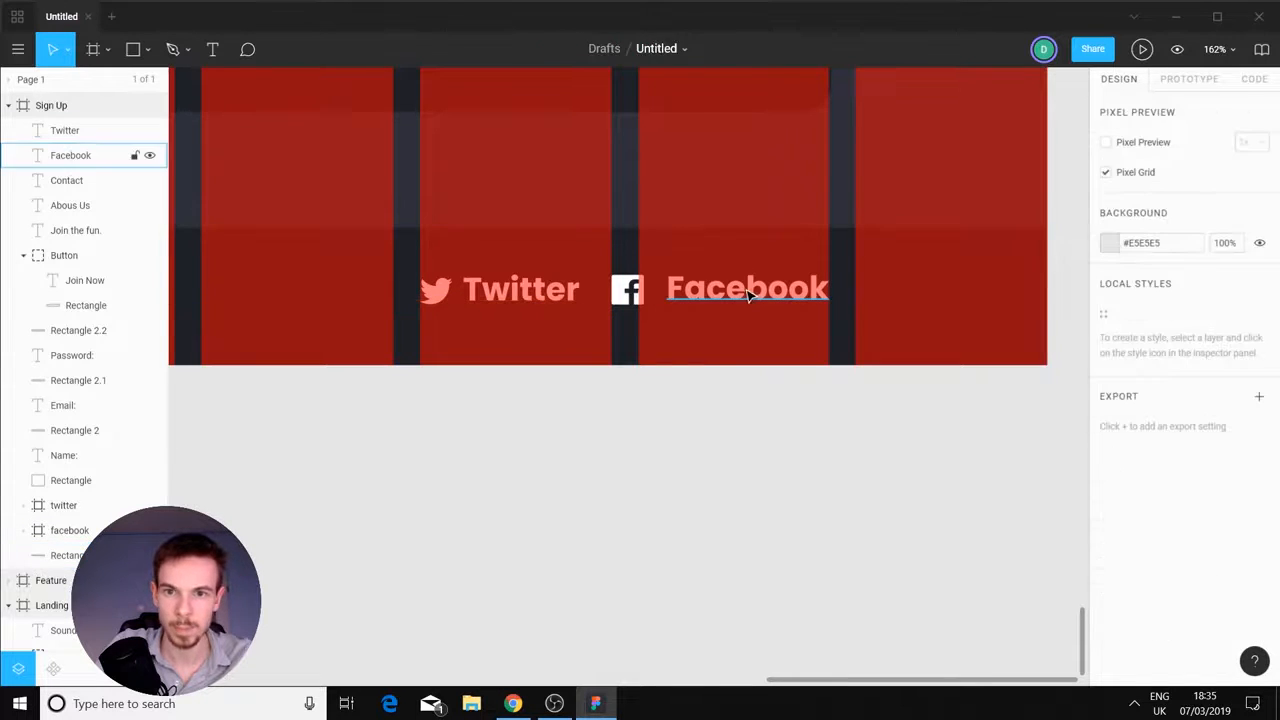
Narrow the "Facebook" footer label's text box to the eleventh grid column, at X 1617 with a width of 141
{"action": "left_click", "coordinate": [745, 290]}
{"action": "left_click_drag", "start_coordinate": [936, 292], "coordinate": [828, 292]}
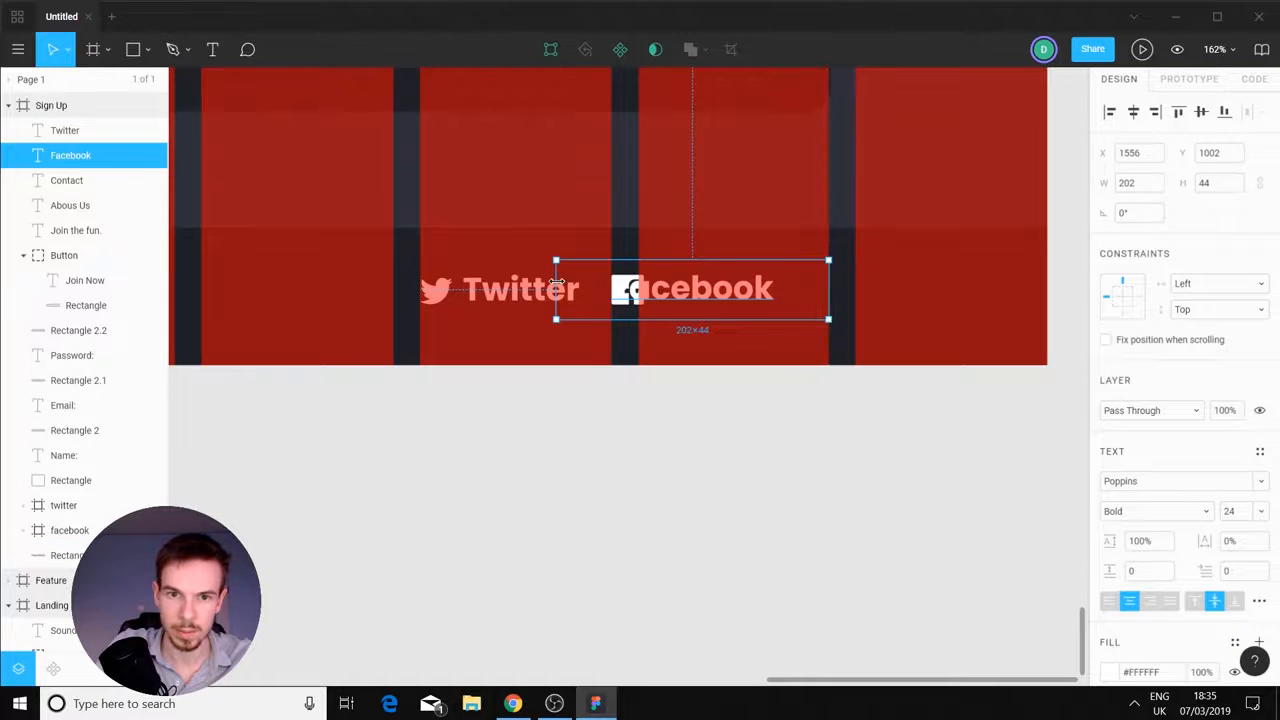
{"action": "left_click_drag", "start_coordinate": [556, 290], "coordinate": [645, 293]}
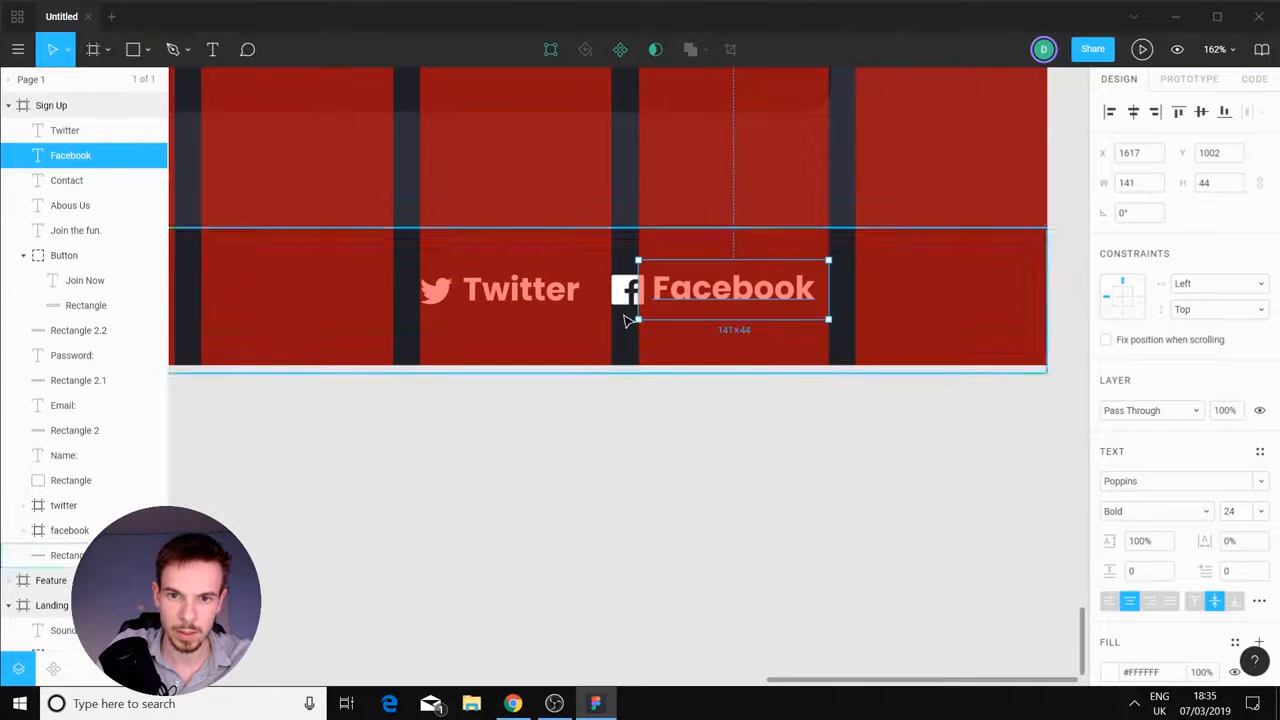
Shift the "Facebook" label to the right and place the Facebook icon at the eleventh column's left edge, X 1617, Y 1015
{"action": "left_click", "coordinate": [627, 298]}
{"action": "left_click_drag", "start_coordinate": [718, 302], "coordinate": [766, 303]}
{"action": "left_click", "coordinate": [627, 290]}
{"action": "left_click_drag", "start_coordinate": [627, 290], "coordinate": [663, 300]}
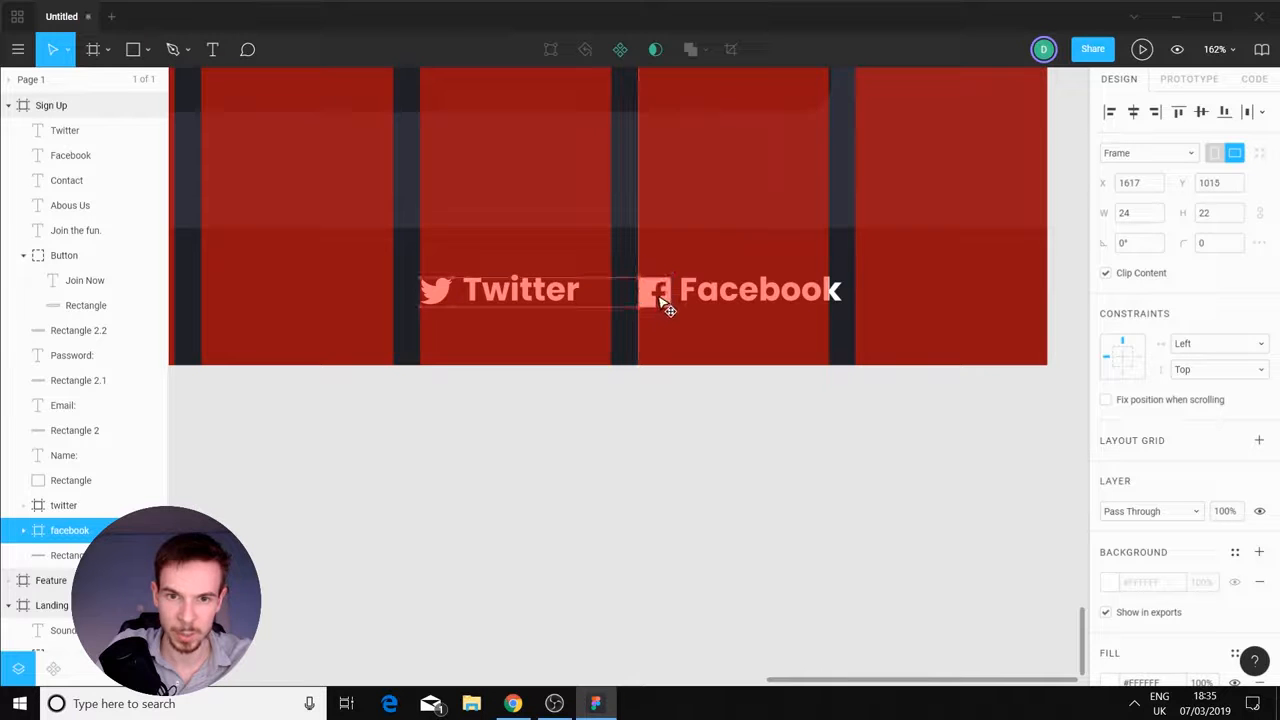
Move the "Facebook" label to X 1645, Y 1003, matching the "Twitter" label's height
{"action": "left_click", "coordinate": [780, 345]}
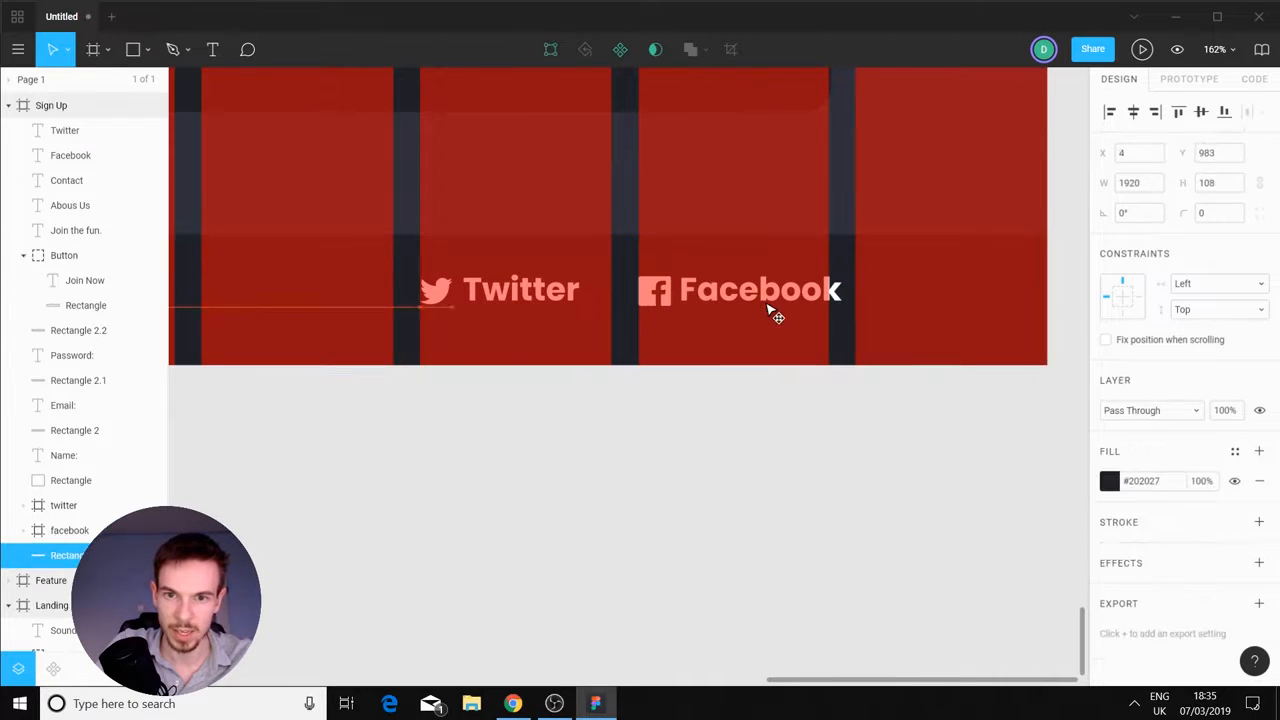
{"action": "mouse_move", "coordinate": [765, 305]}
{"action": "left_mouse_down"}
{"action": "mouse_move", "coordinate": [778, 312]}
{"action": "mouse_move", "coordinate": [774, 295]}
{"action": "left_mouse_up"}
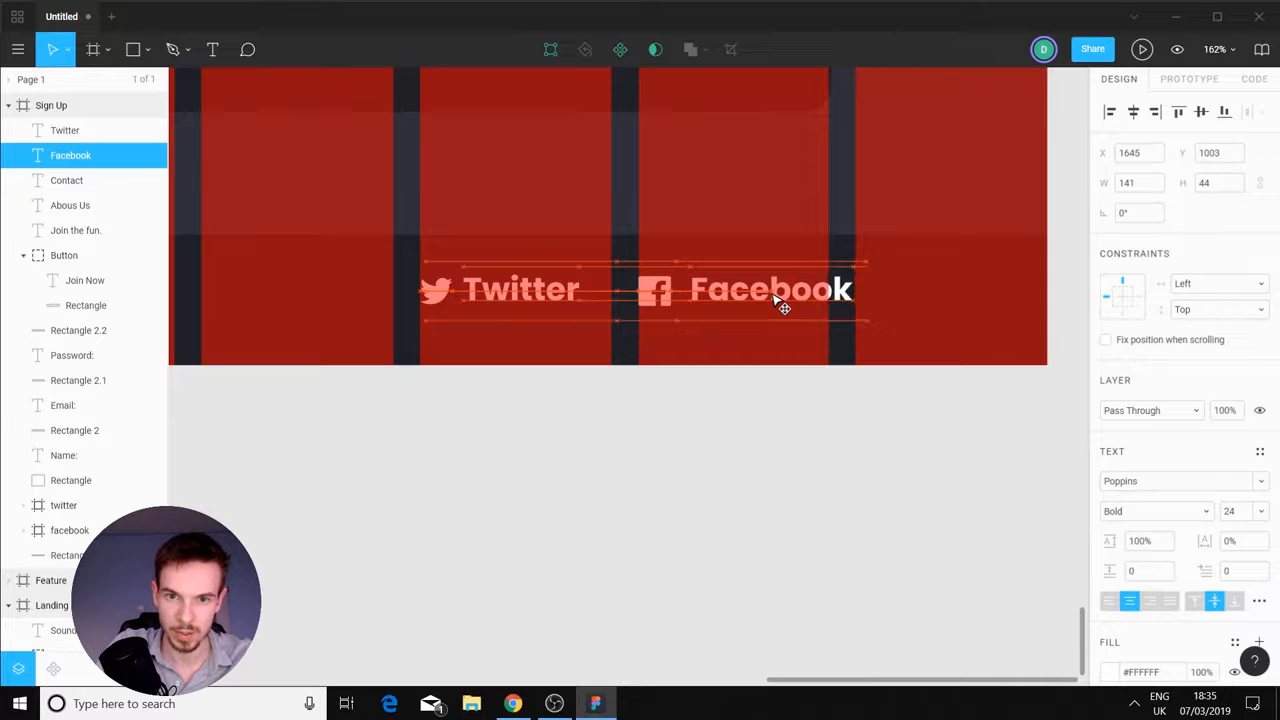
{"action": "left_click", "coordinate": [778, 387]}
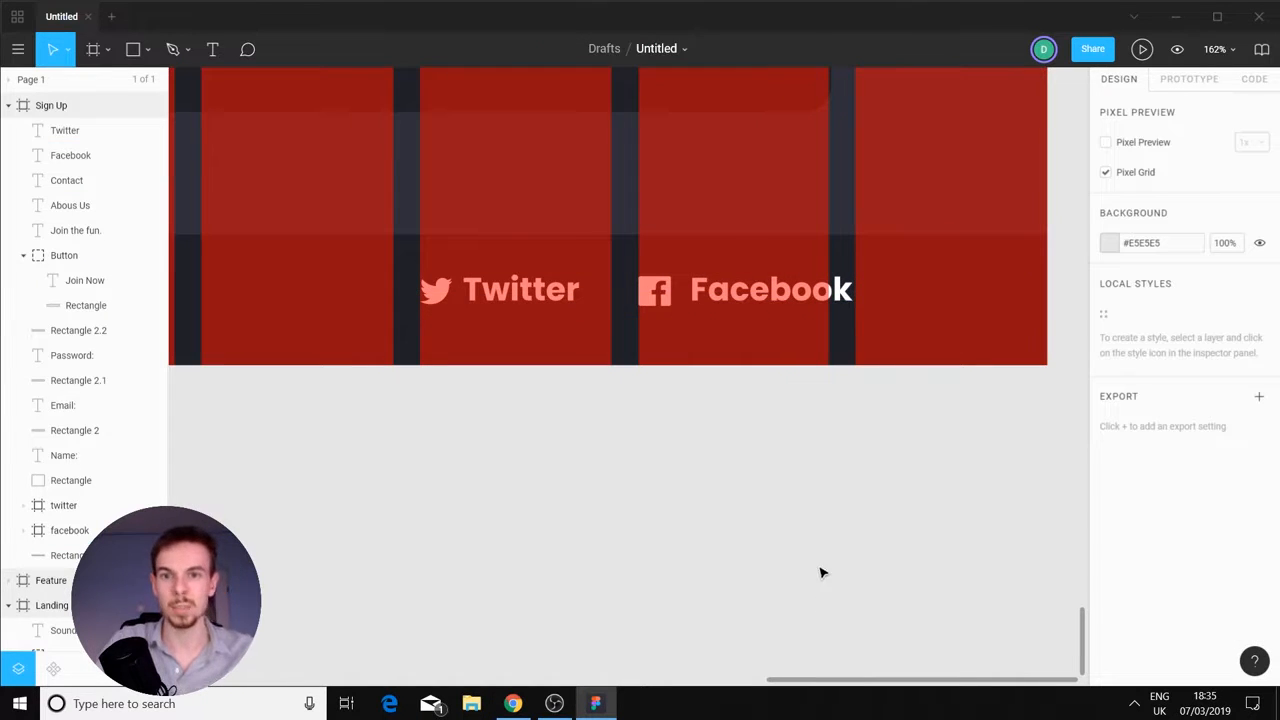
Stretch the "Twitter" label's text box to Y 983, height 97, spanning the footer, and move the Twitter icon to Y 1020
{"action": "scroll", "coordinate": [785, 496], "scroll_direction": "down", "scroll_amount": 5}
{"action": "scroll", "coordinate": [617, 424], "scroll_direction": "left", "scroll_amount": 5}
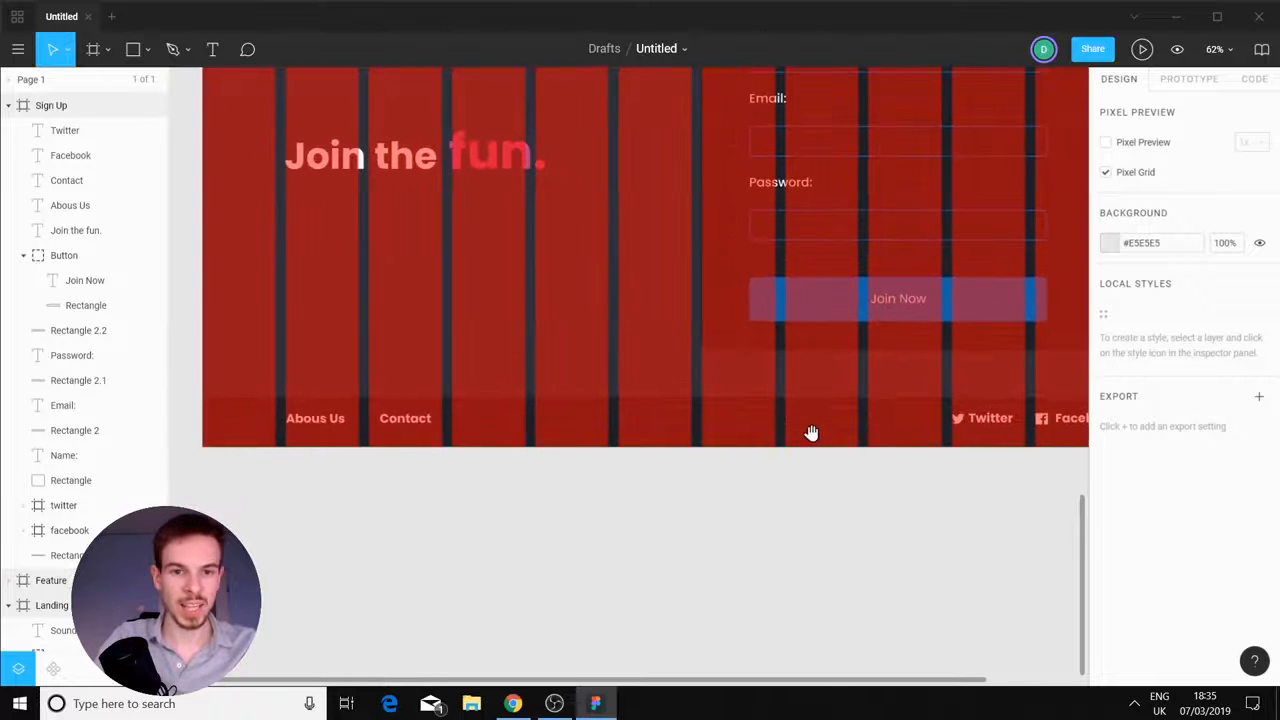
{"action": "left_click", "coordinate": [866, 405]}
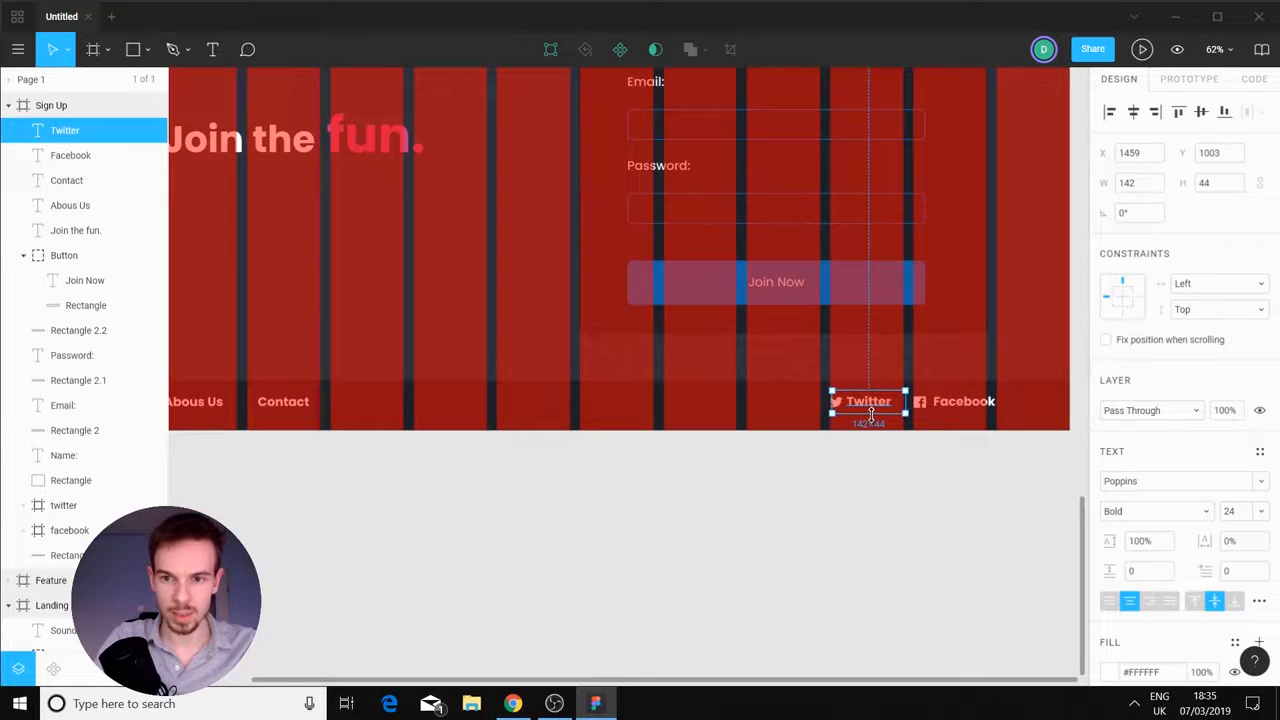
{"action": "left_click_drag", "start_coordinate": [871, 413], "coordinate": [867, 383]}
{"action": "scroll", "coordinate": [870, 456], "scroll_direction": "up", "scroll_amount": 5}
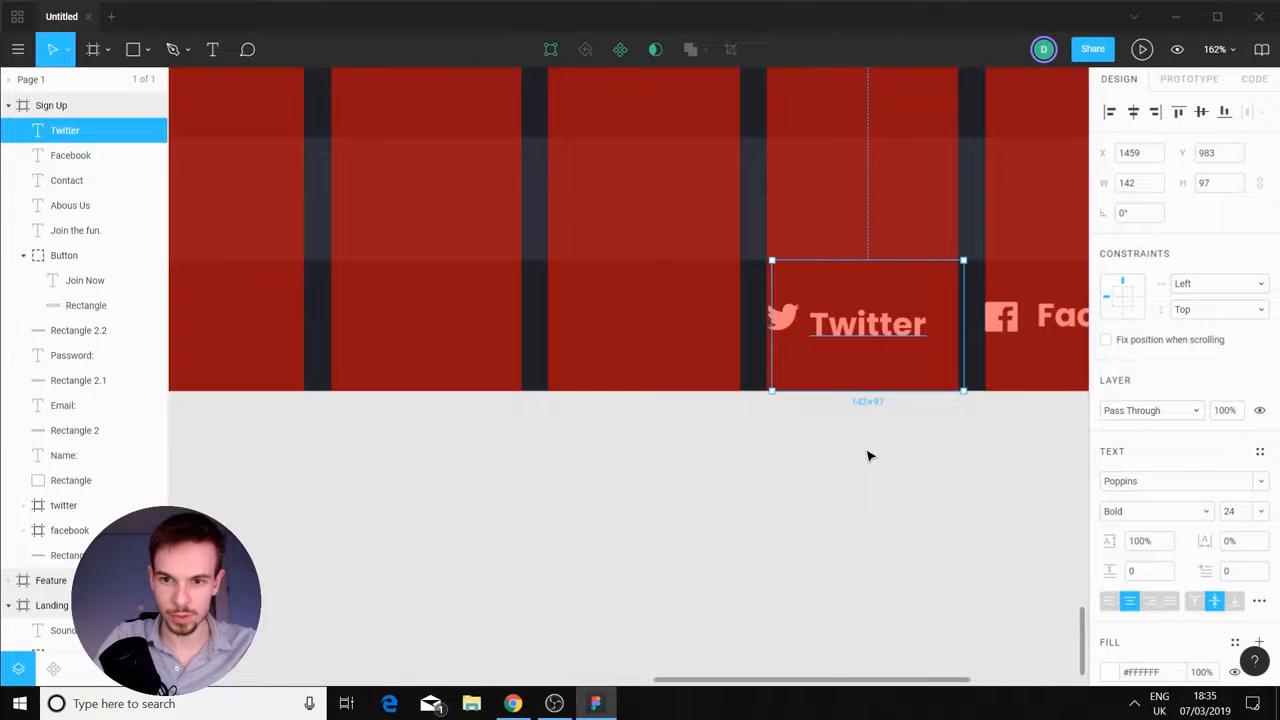
{"action": "left_click", "coordinate": [787, 322]}
{"action": "left_click_drag", "start_coordinate": [787, 323], "coordinate": [787, 336]}
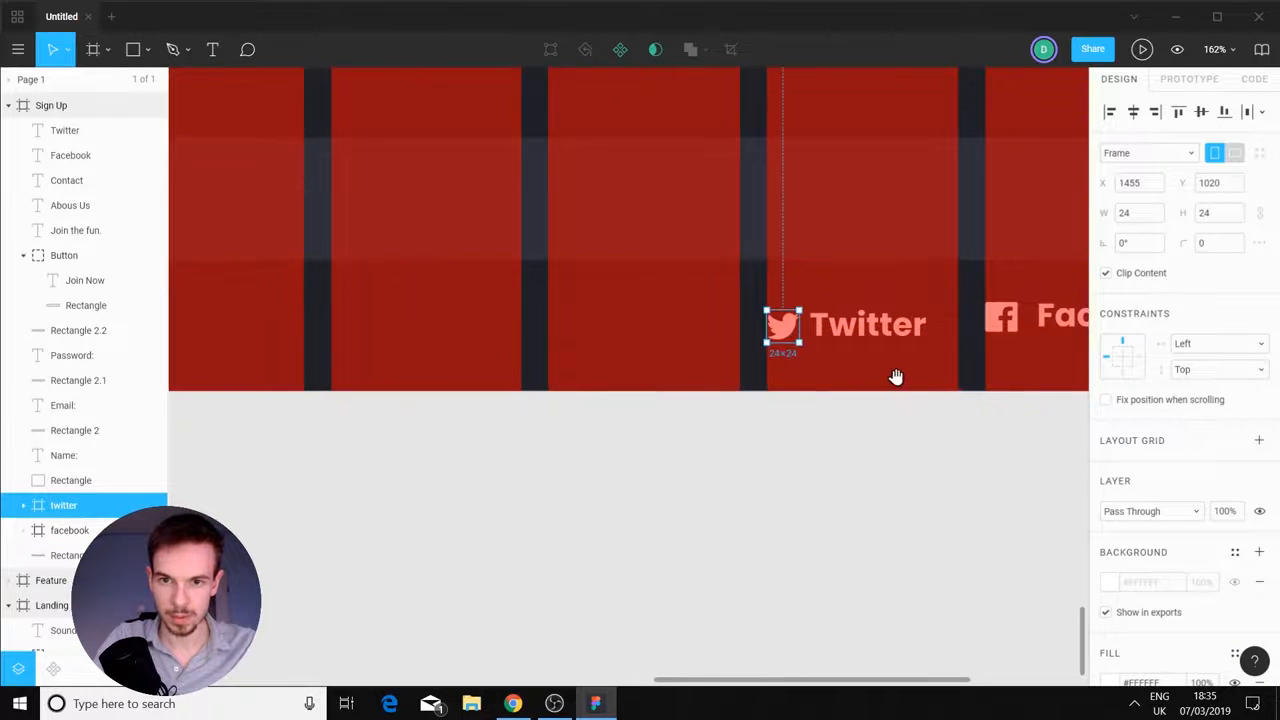
Stretch the "Facebook" label's text box to Y 983, height 97, spanning the footer, and move the Facebook icon to Y 1021
{"action": "scroll", "coordinate": [900, 370], "scroll_direction": "right", "scroll_amount": 3}
{"action": "left_click", "coordinate": [912, 335]}
{"action": "left_click_drag", "start_coordinate": [931, 347], "coordinate": [931, 351]}
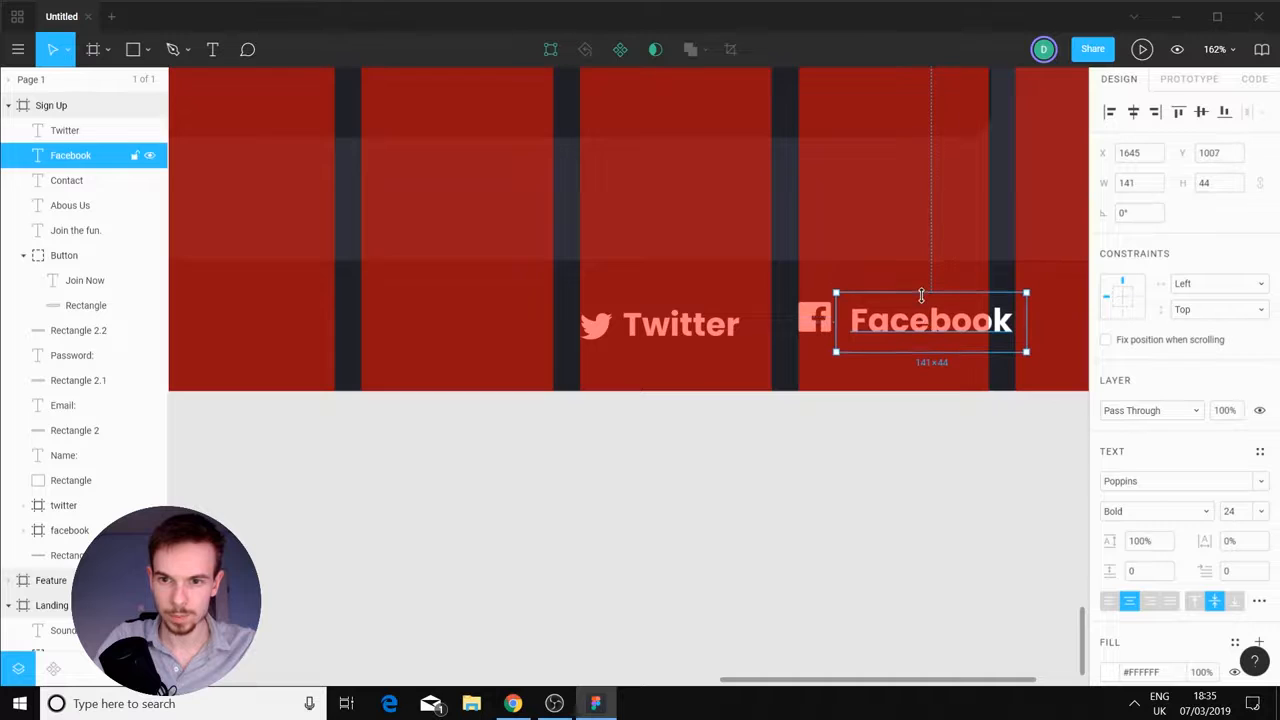
{"action": "left_click_drag", "start_coordinate": [923, 287], "coordinate": [923, 260]}
{"action": "left_click_drag", "start_coordinate": [931, 352], "coordinate": [935, 389]}
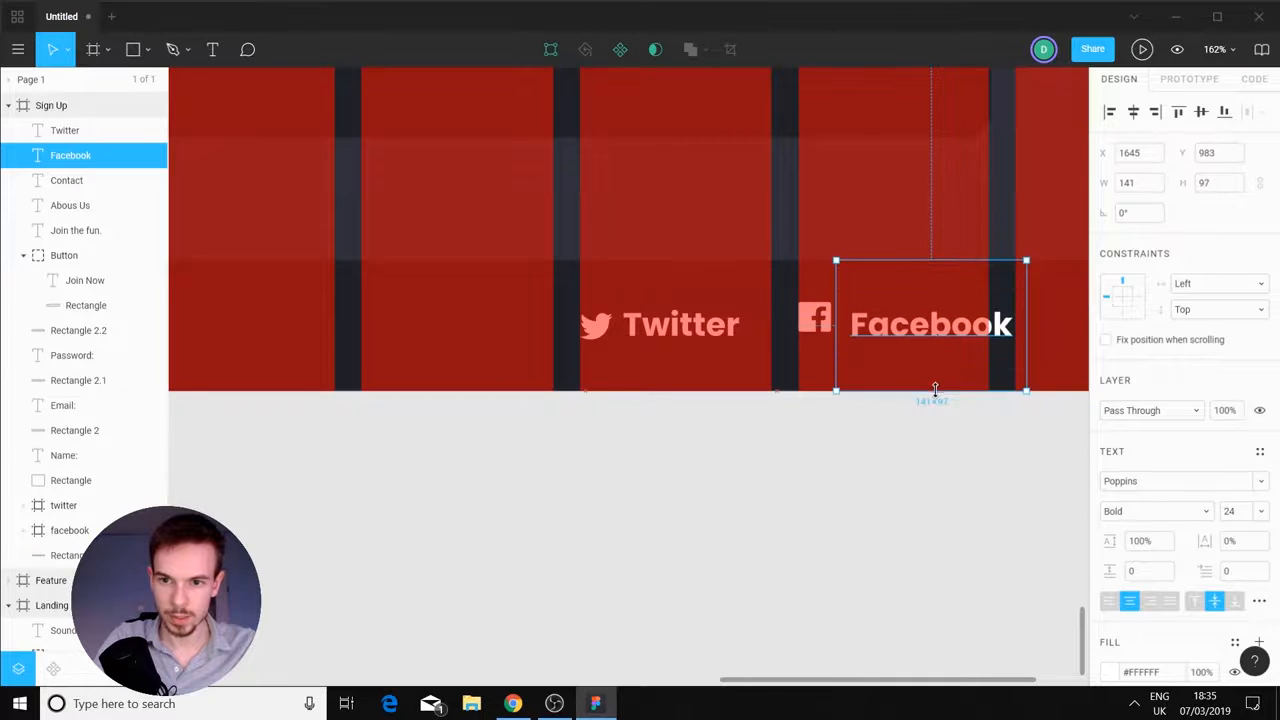
{"action": "left_click_drag", "start_coordinate": [836, 325], "coordinate": [798, 325]}
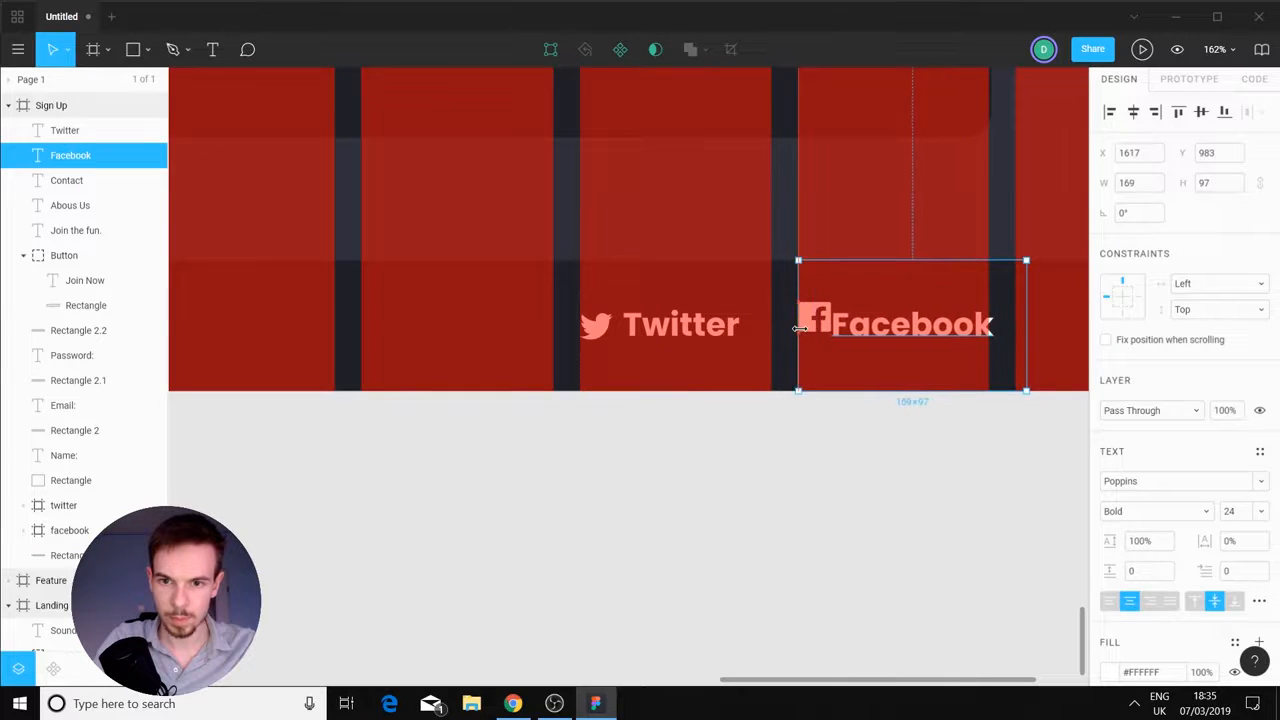
{"action": "left_click_drag", "start_coordinate": [1022, 342], "coordinate": [962, 341]}
{"action": "left_click", "coordinate": [818, 330]}
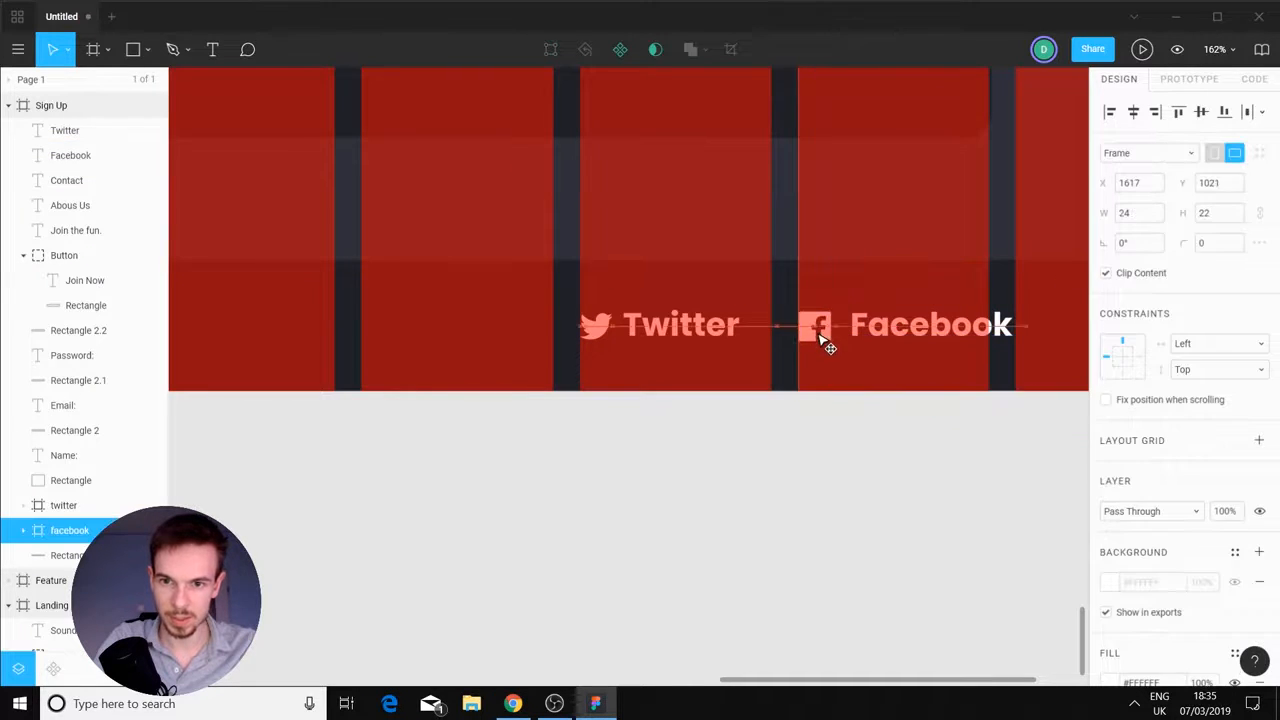
{"action": "left_click", "coordinate": [860, 455]}
Hide the layout grid on the Sign Up frame
{"action": "scroll", "coordinate": [764, 444], "scroll_direction": "down", "scroll_amount": 10}
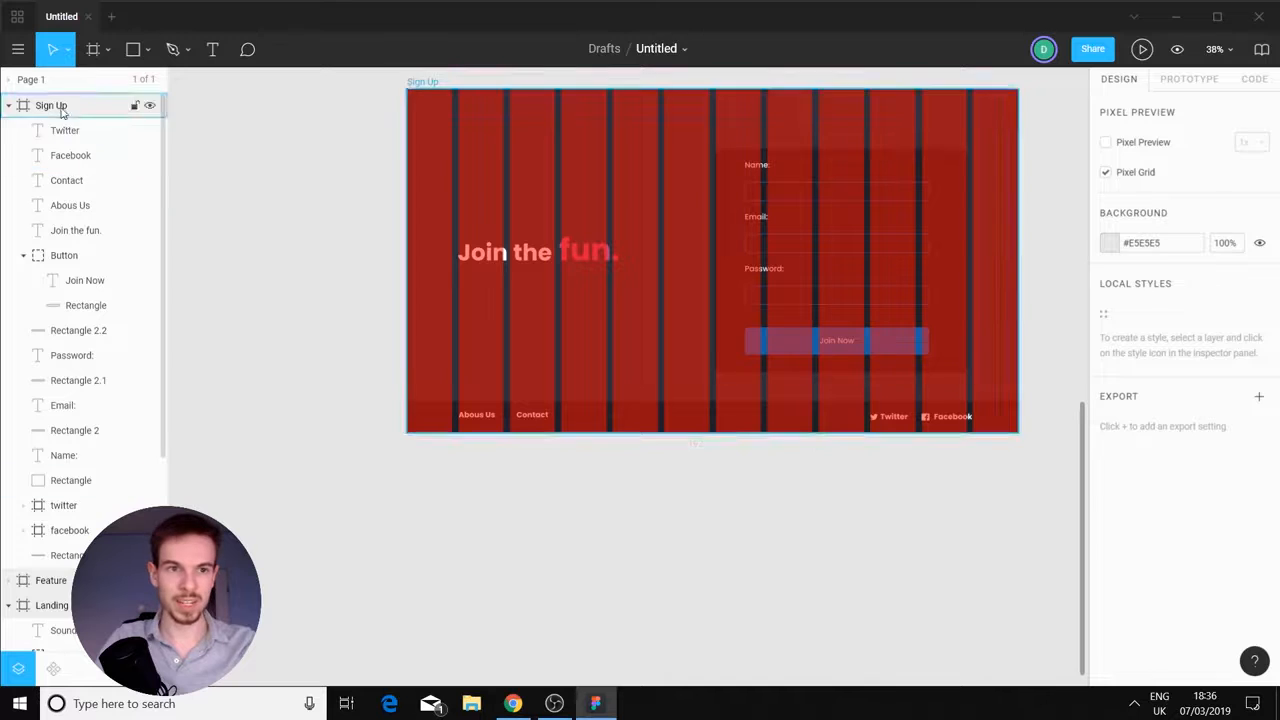
{"action": "left_click", "coordinate": [143, 105]}
{"action": "left_click", "coordinate": [1234, 343]}
{"action": "left_click", "coordinate": [840, 514]}
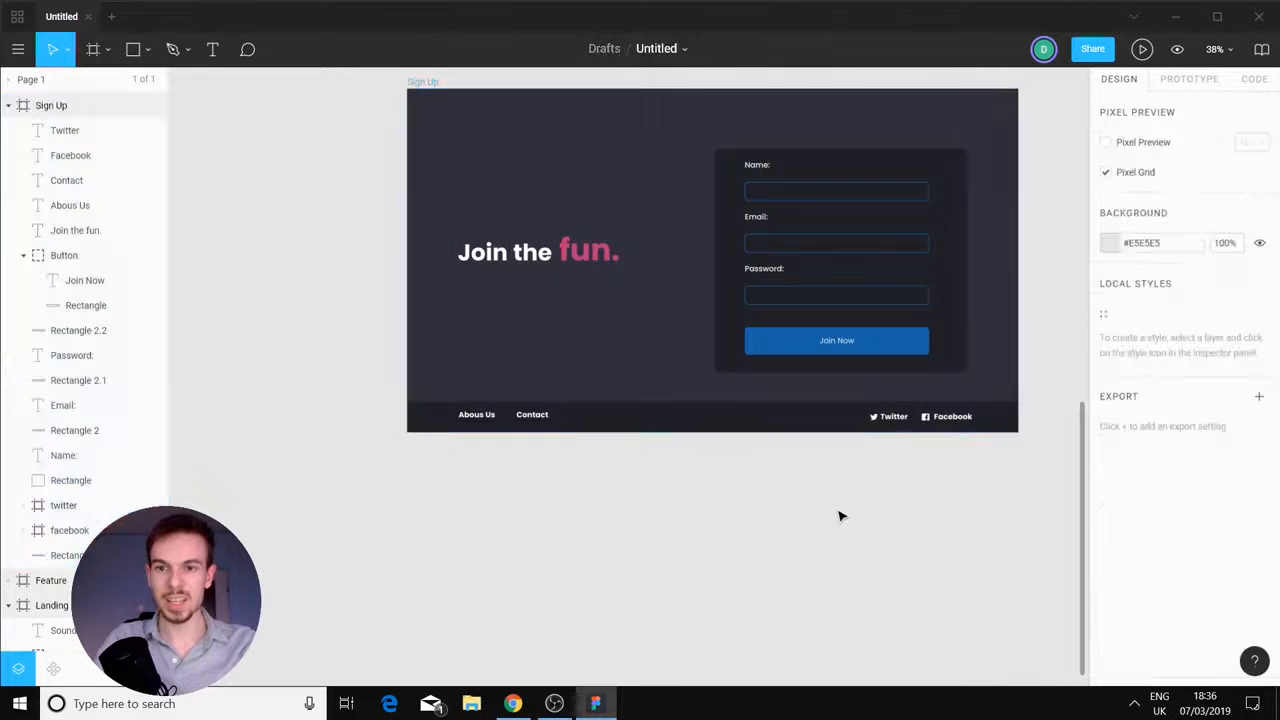
Review the Sign Up section's footer and the Feature section above it without the grid
{"action": "scroll", "coordinate": [730, 350], "scroll_direction": "right", "scroll_amount": 3}
{"action": "left_click_drag", "start_coordinate": [919, 422], "coordinate": [270, 482]}
{"action": "left_click", "coordinate": [287, 480]}
{"action": "left_click_drag", "start_coordinate": [250, 417], "coordinate": [900, 485]}
{"action": "left_click", "coordinate": [390, 570]}
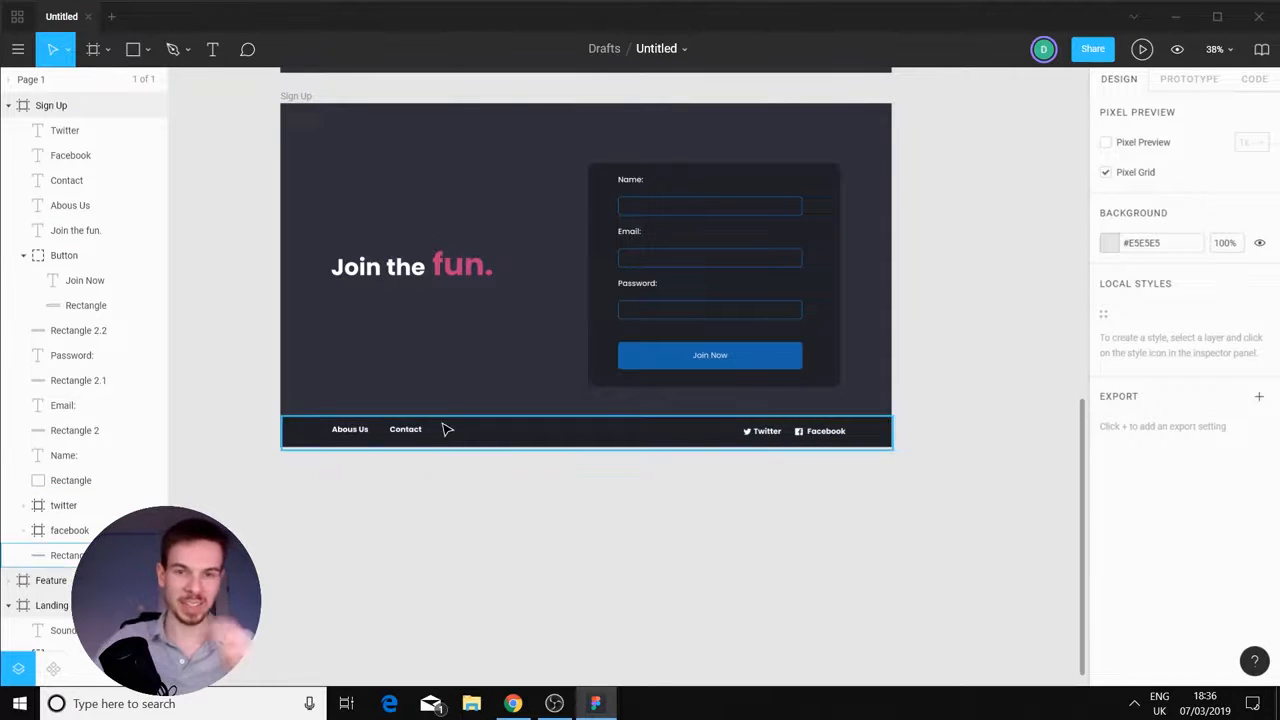
{"action": "scroll", "coordinate": [470, 360], "scroll_direction": "up", "scroll_amount": 3}
{"action": "scroll", "coordinate": [731, 369], "scroll_direction": "up", "scroll_amount": 3}
{"action": "scroll", "coordinate": [711, 397], "scroll_direction": "down", "scroll_amount": 6}
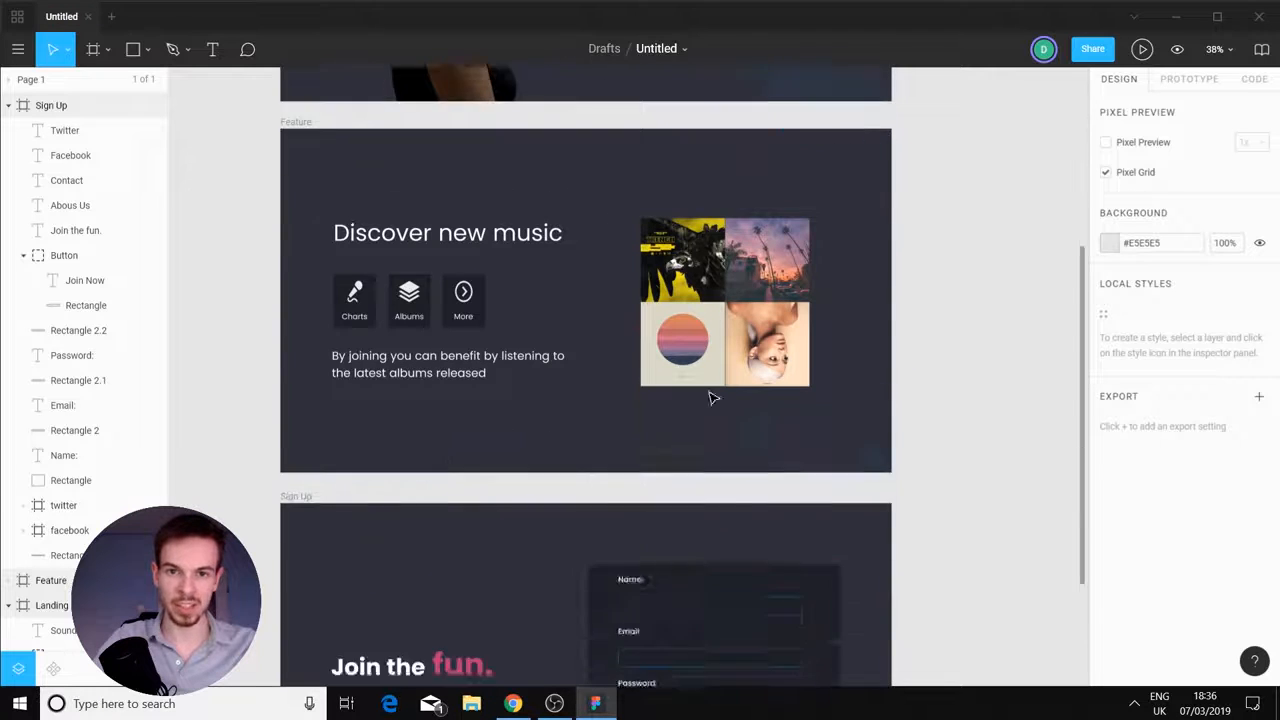
Group the footer bar with its links and social icons and name the group "Nav"
{"action": "left_click_drag", "start_coordinate": [925, 408], "coordinate": [276, 445]}
{"action": "key", "text": "ctrl+g"}
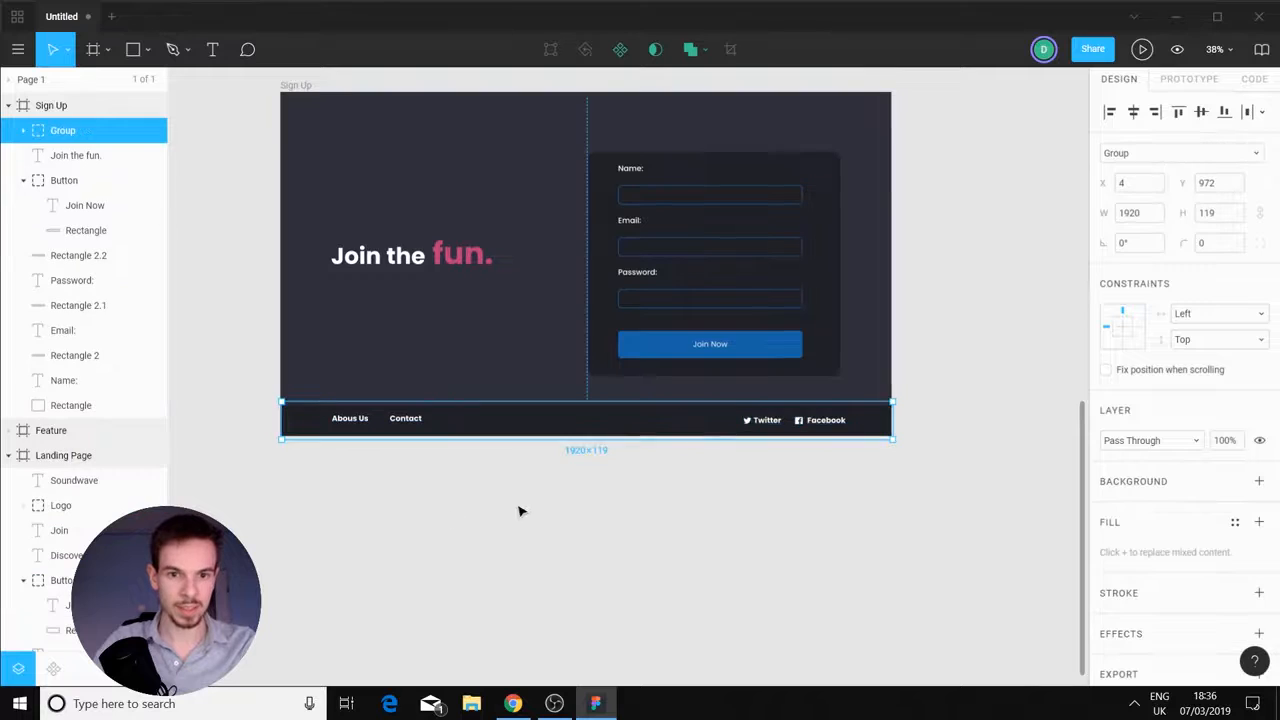
{"action": "double_click", "coordinate": [88, 130]}
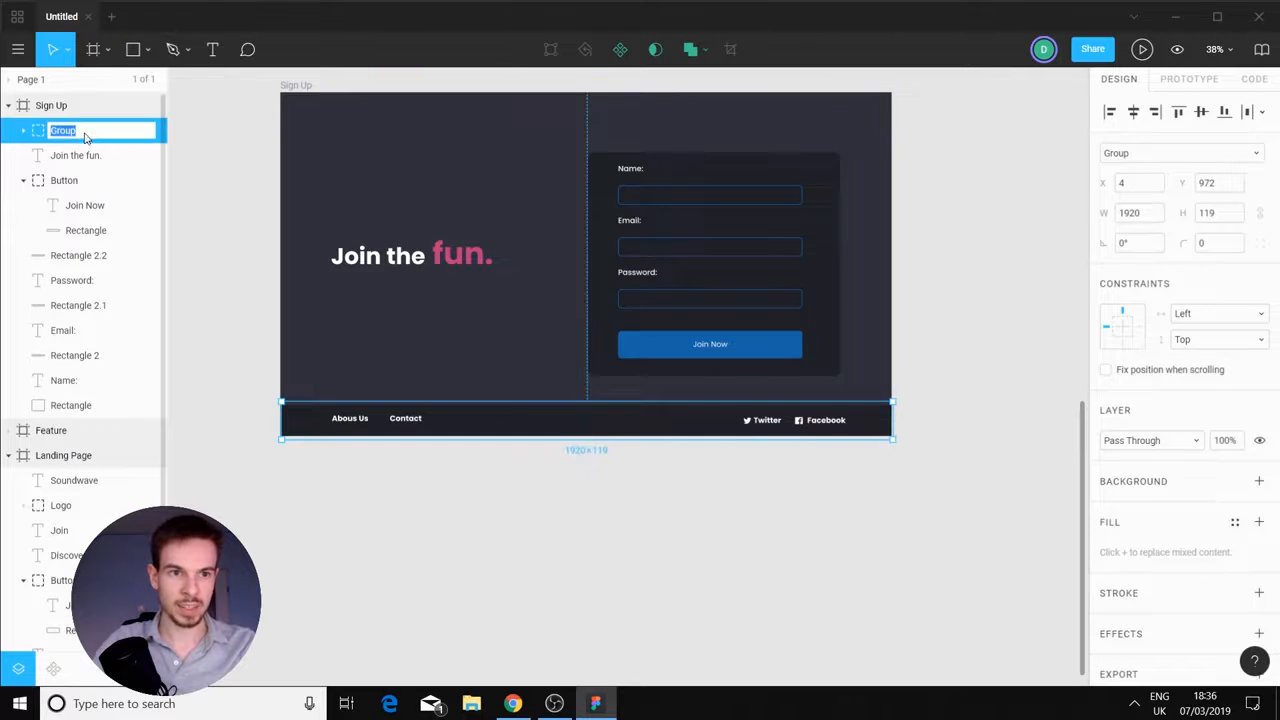
{"action": "key", "text": "Return"}
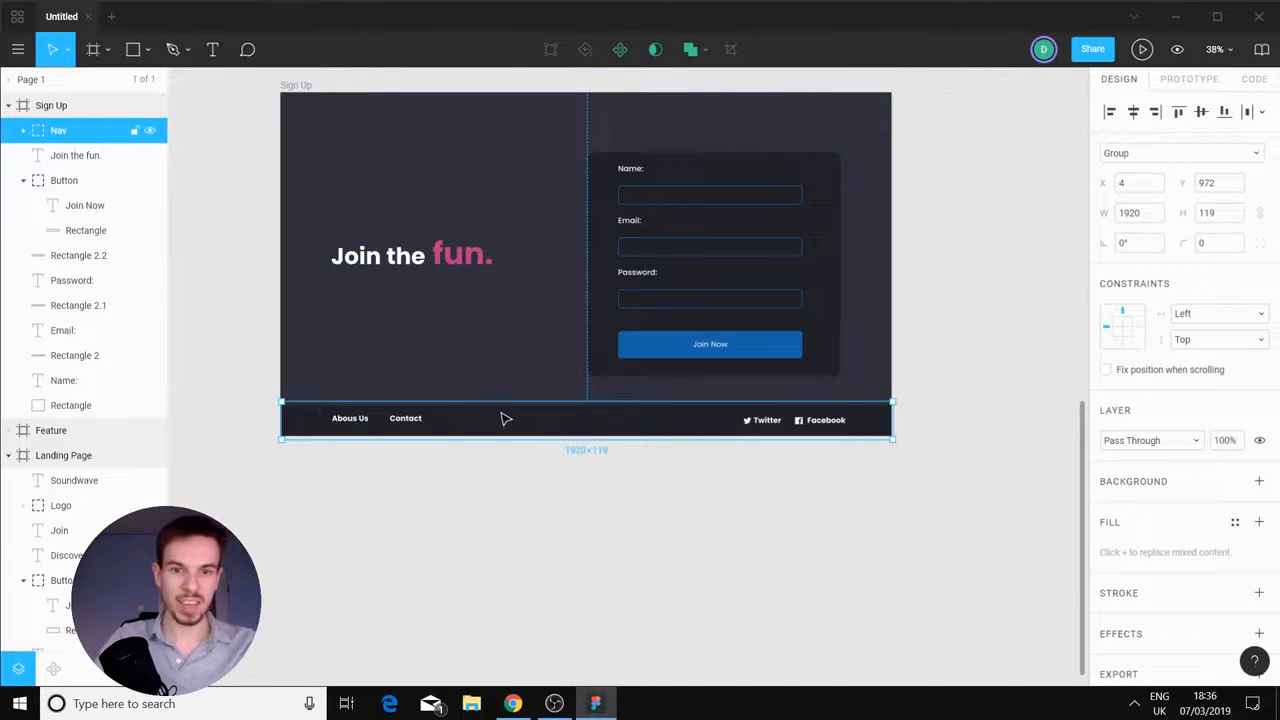
Try a copy of the "Nav" footer group along the Feature frame's lower edge at X 0, Y 961, and delete it
{"action": "left_click_drag", "start_coordinate": [503, 417], "coordinate": [522, 113]}
{"action": "scroll", "coordinate": [547, 260], "scroll_direction": "up", "scroll_amount": 3}
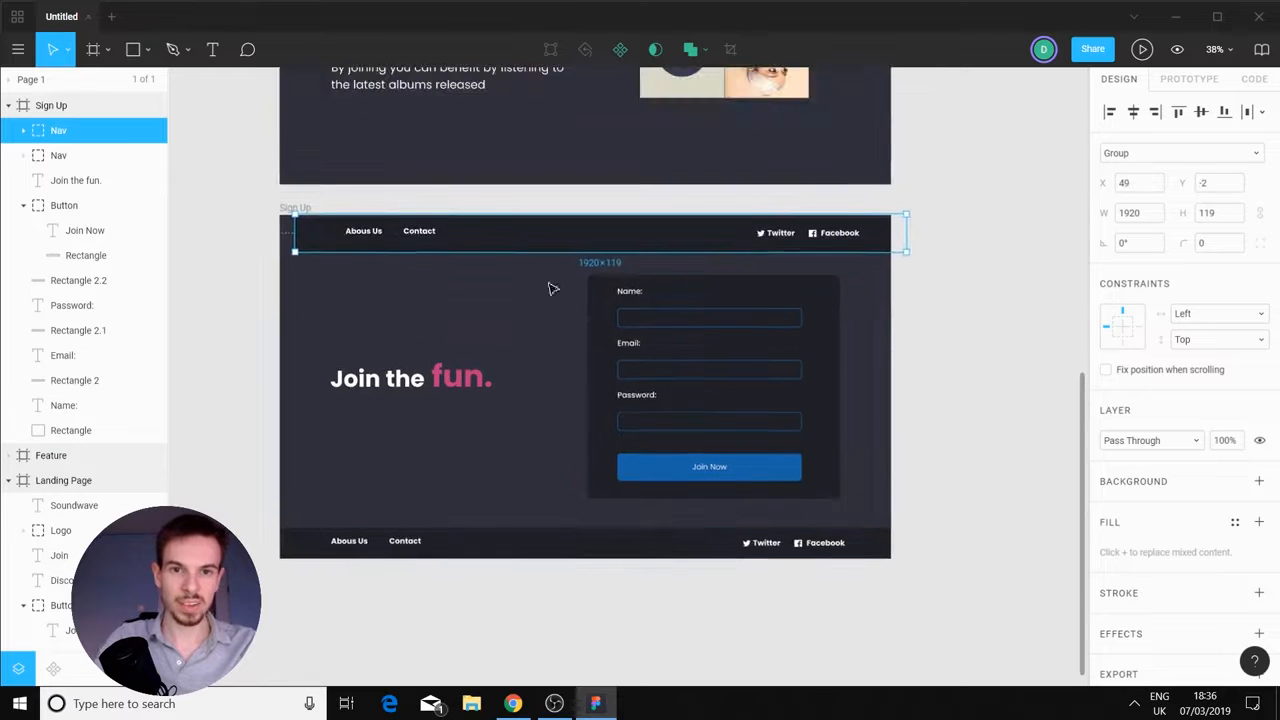
{"action": "left_click_drag", "start_coordinate": [507, 250], "coordinate": [505, 165]}
{"action": "left_click_drag", "start_coordinate": [507, 173], "coordinate": [509, 173]}
{"action": "left_click_drag", "start_coordinate": [728, 203], "coordinate": [732, 354]}
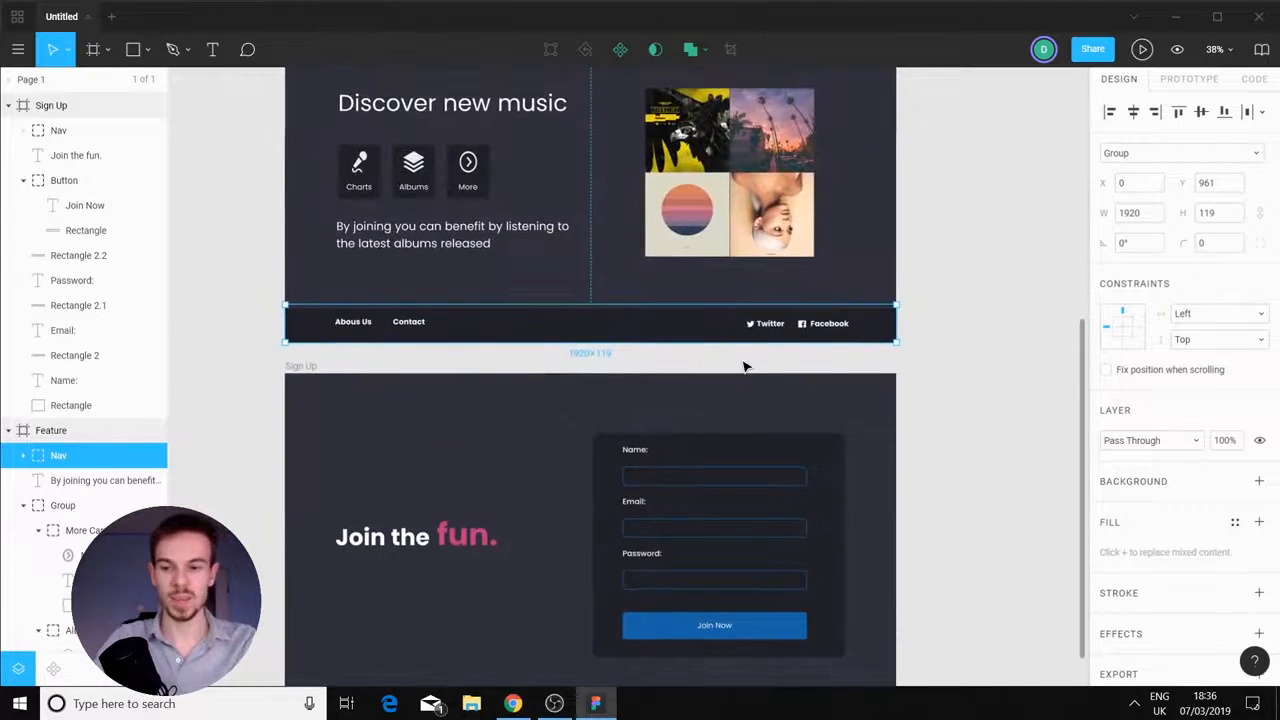
{"action": "key", "text": "Delete"}
Set the prototype trigger of the Landing Page's "Discover" navigation link to On Click and dismiss the Overlays tip
{"action": "scroll", "coordinate": [880, 420], "scroll_direction": "down", "scroll_amount": 5}
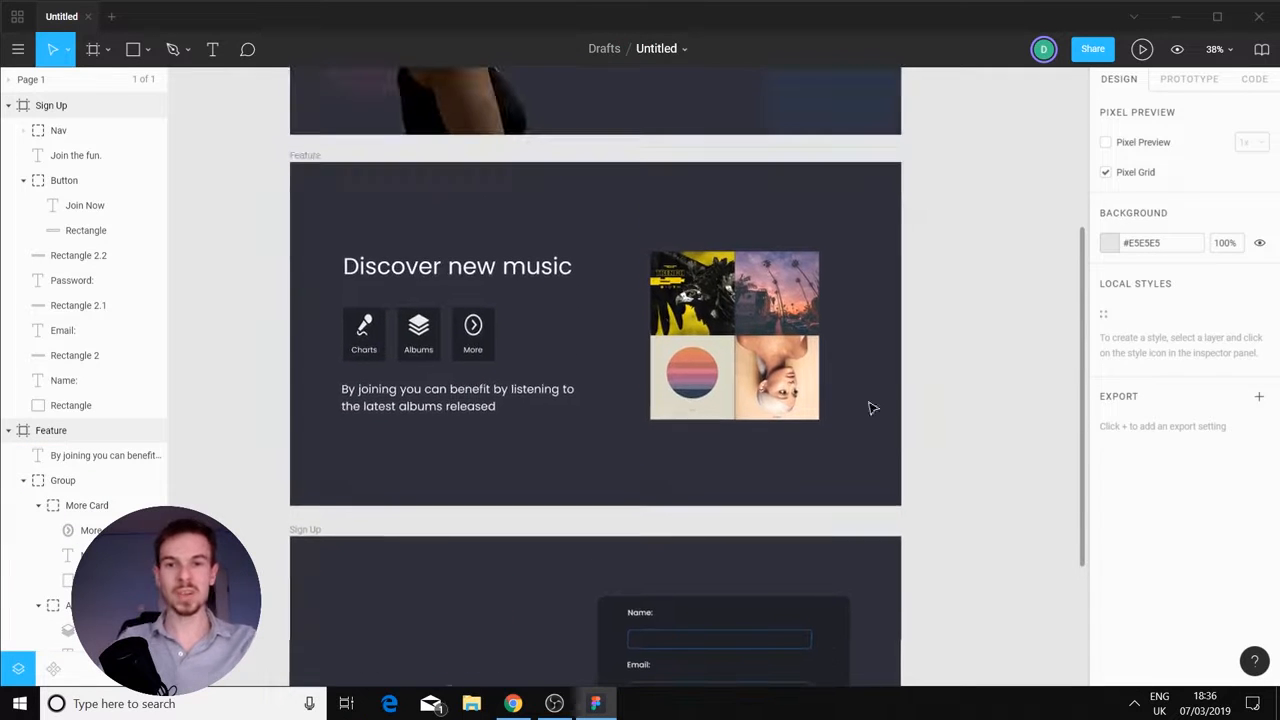
{"action": "scroll", "coordinate": [886, 323], "scroll_direction": "up", "scroll_amount": 5}
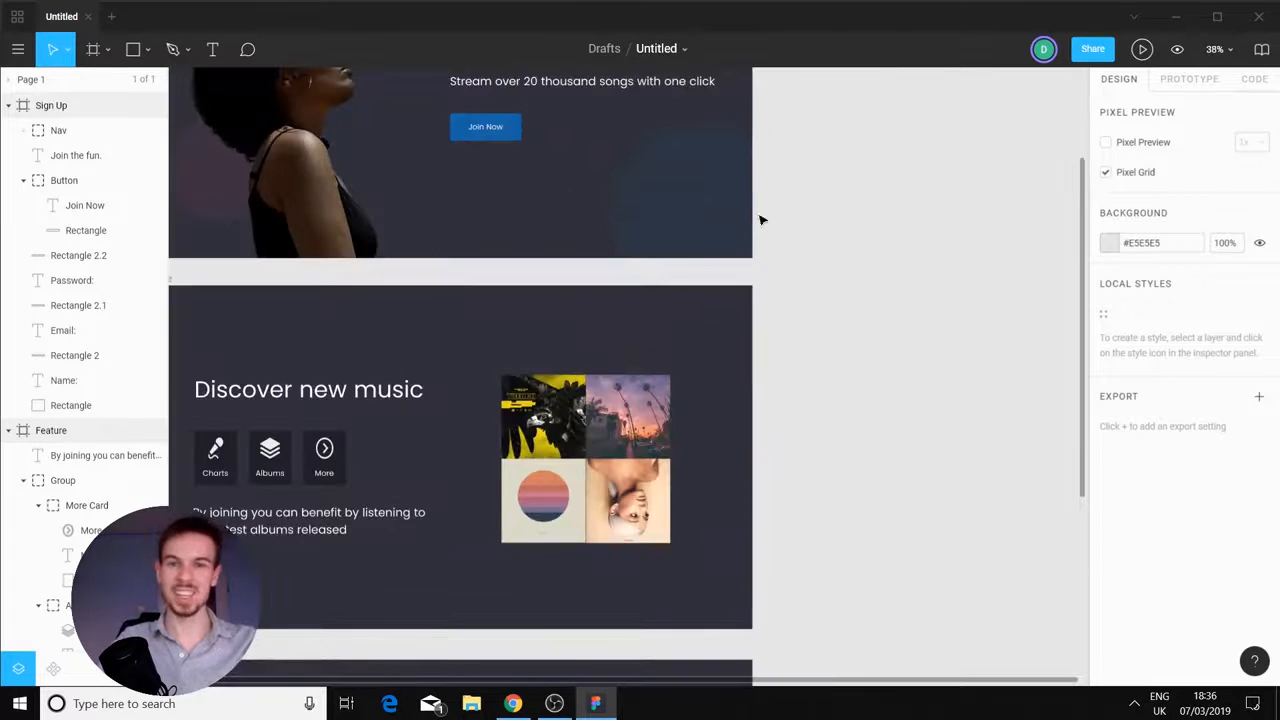
{"action": "scroll", "coordinate": [783, 236], "scroll_direction": "up", "scroll_amount": 3}
{"action": "left_click_drag", "start_coordinate": [729, 122], "coordinate": [914, 283]}
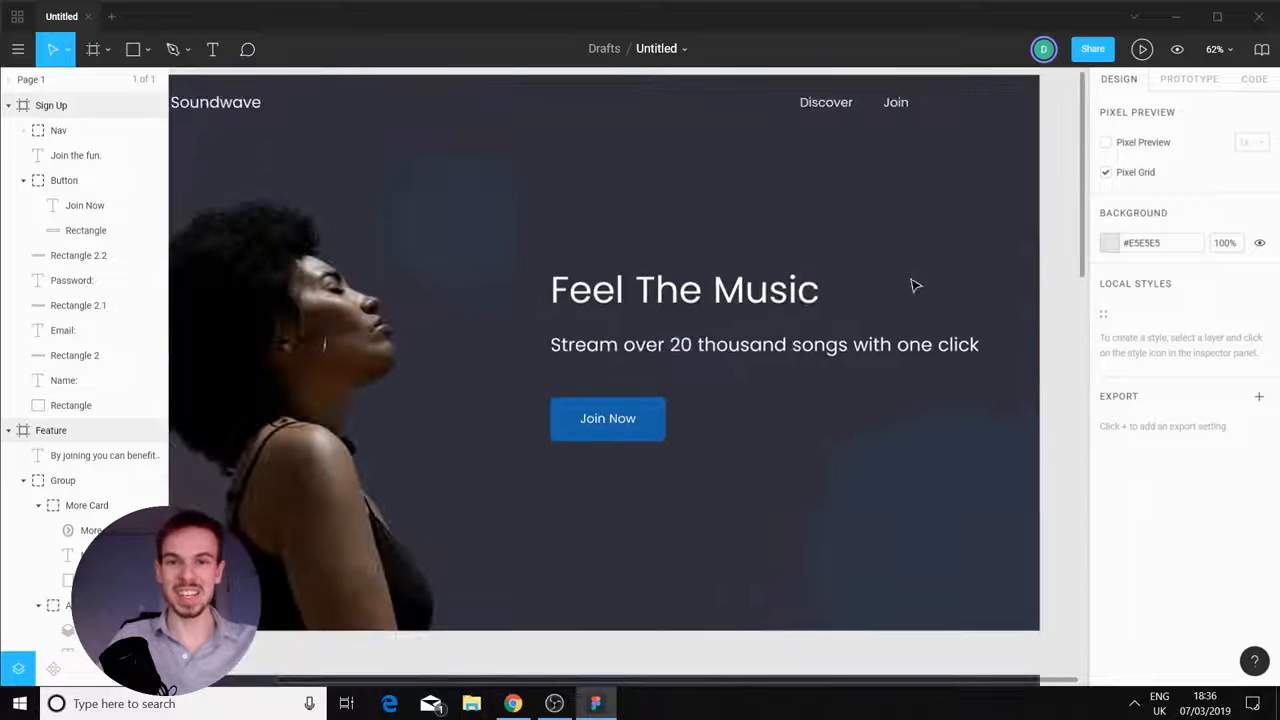
{"action": "scroll", "coordinate": [908, 283], "scroll_direction": "down", "scroll_amount": 3}
{"action": "scroll", "coordinate": [853, 253], "scroll_direction": "up", "scroll_amount": 3}
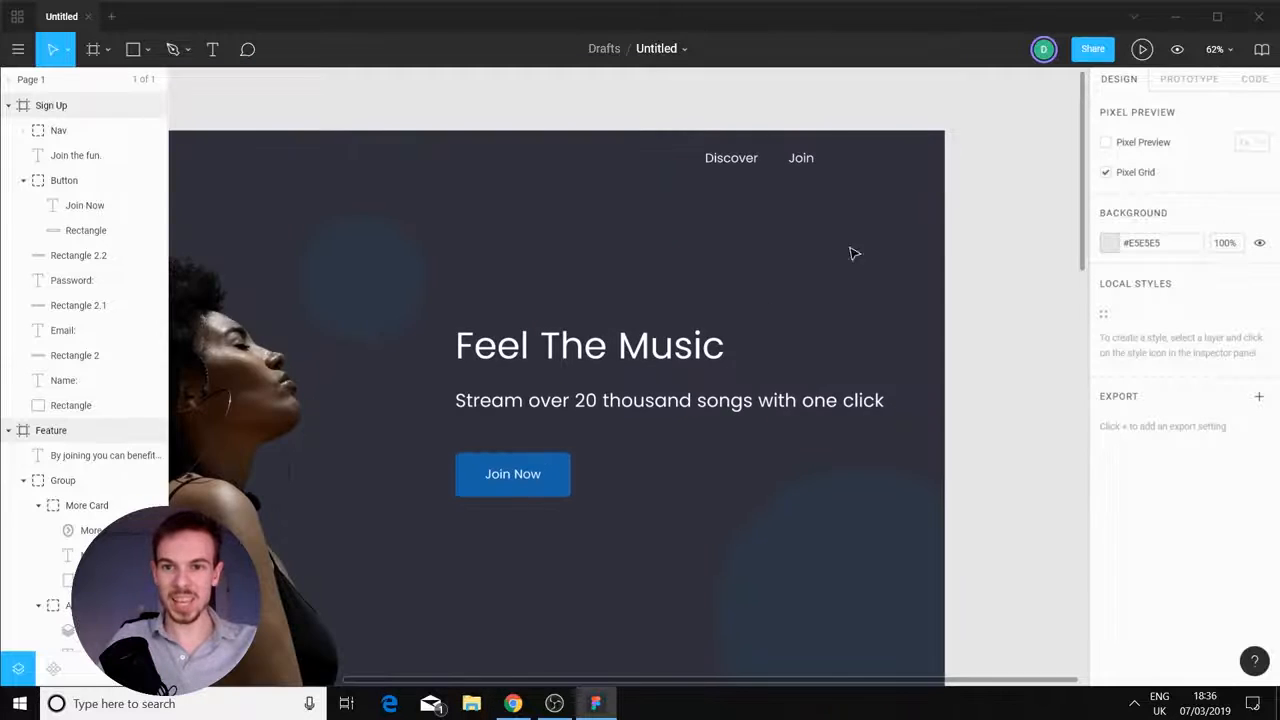
{"action": "left_click", "coordinate": [730, 160]}
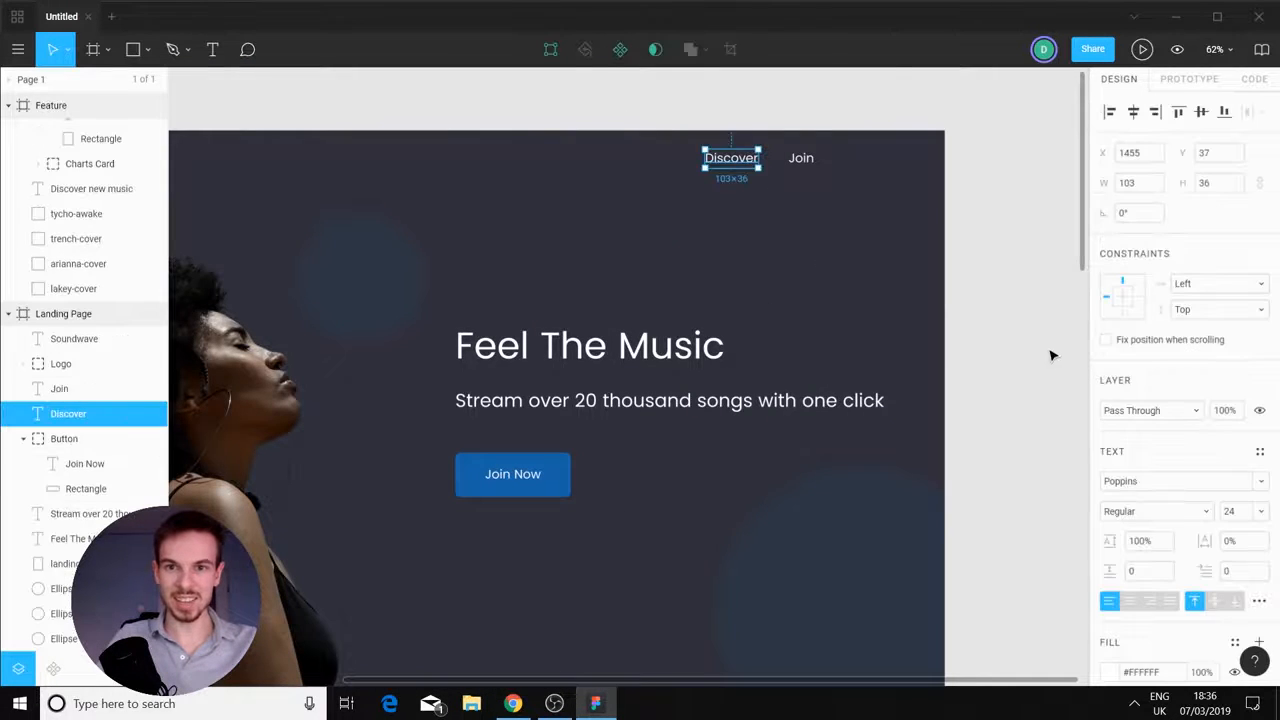
{"action": "scroll", "coordinate": [914, 414], "scroll_direction": "down", "scroll_amount": 5}
{"action": "scroll", "coordinate": [834, 390], "scroll_direction": "down", "scroll_amount": 3}
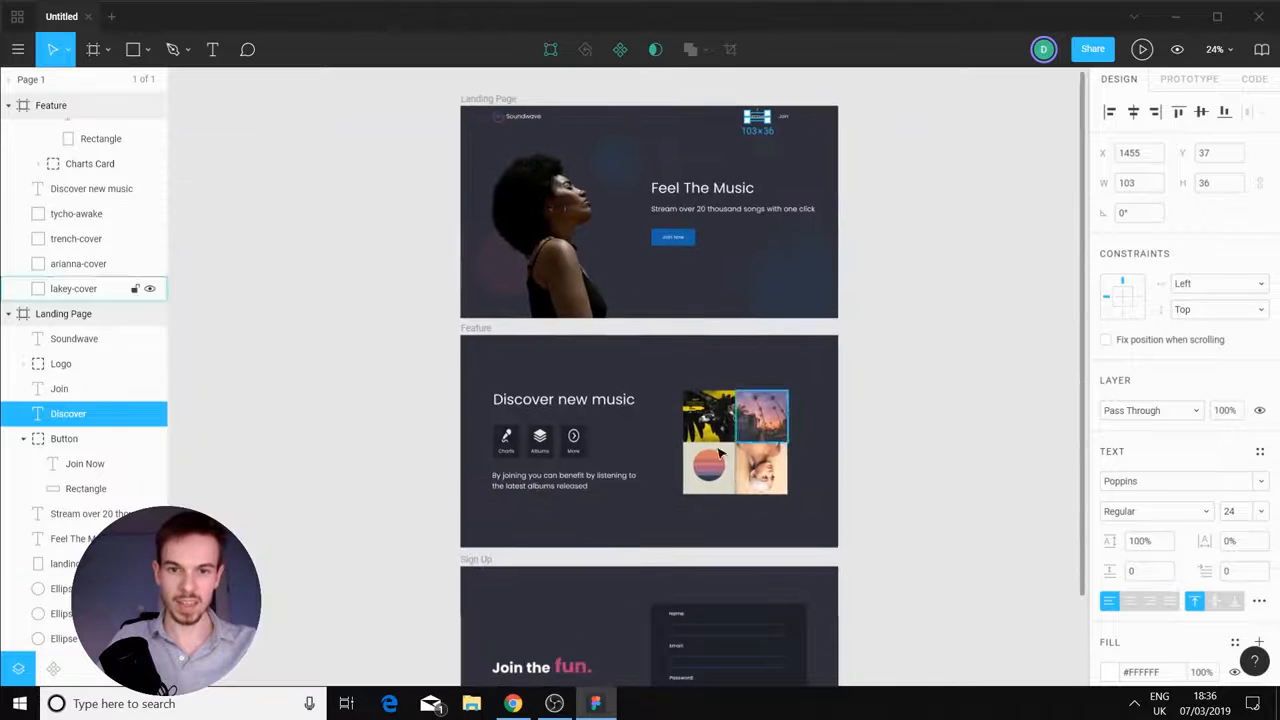
{"action": "scroll", "coordinate": [894, 240], "scroll_direction": "up", "scroll_amount": 5}
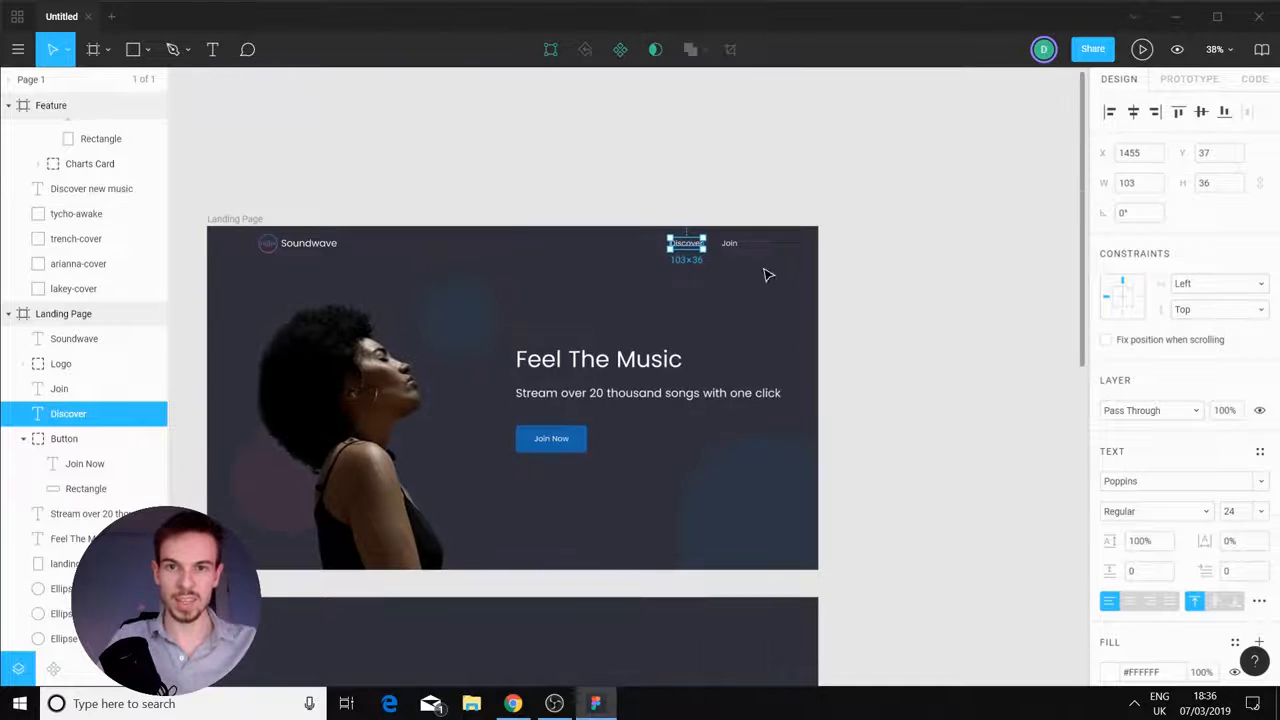
{"action": "left_click", "coordinate": [1192, 82]}
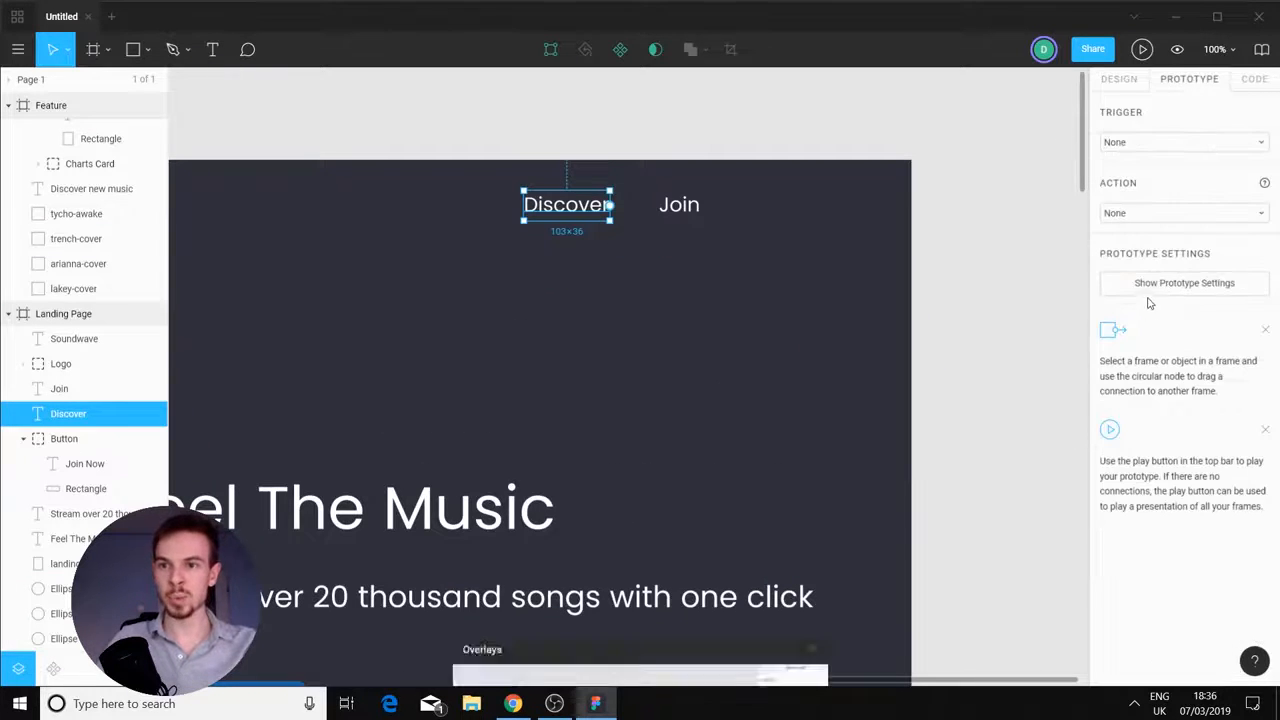
{"action": "left_click", "coordinate": [1160, 145]}
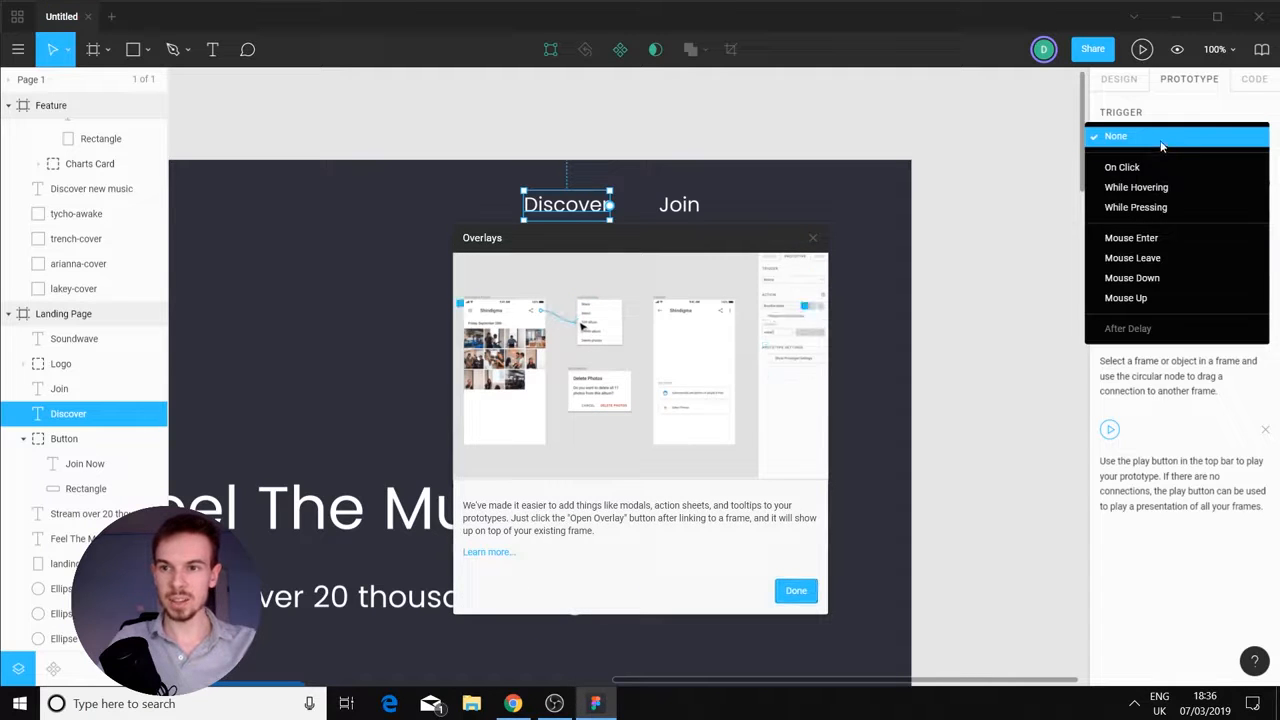
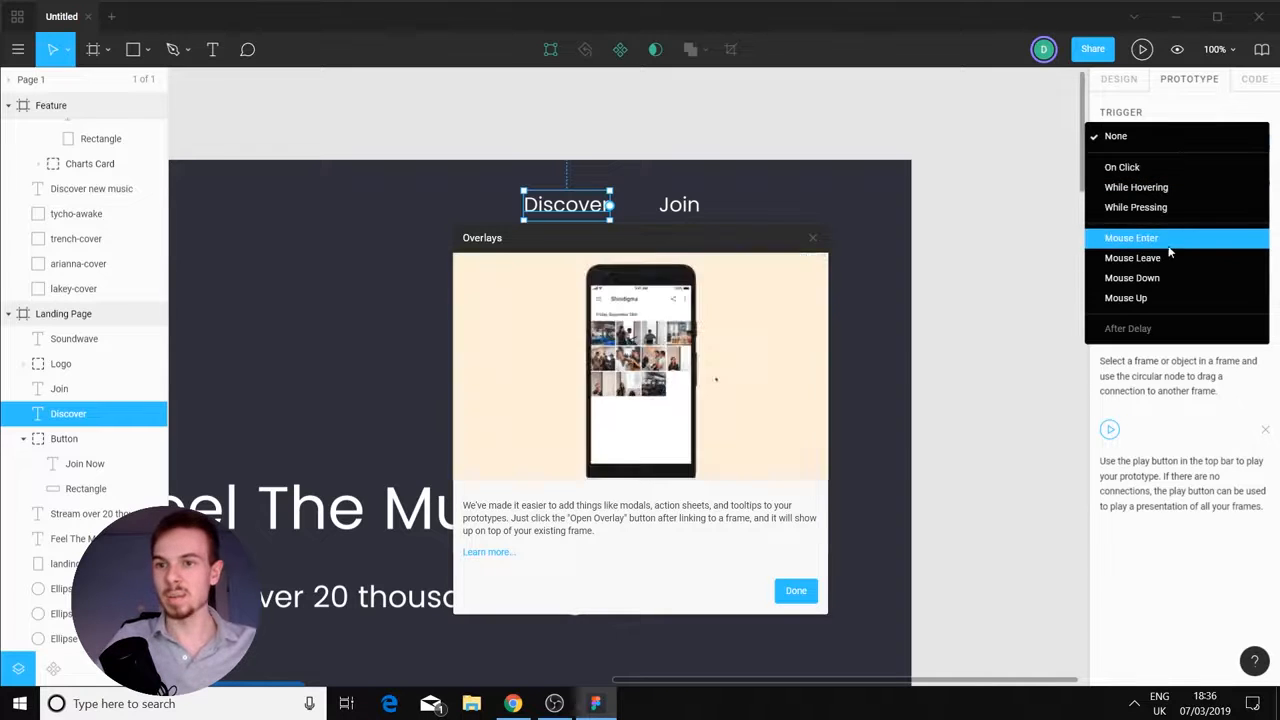
{"action": "left_click", "coordinate": [1136, 170]}
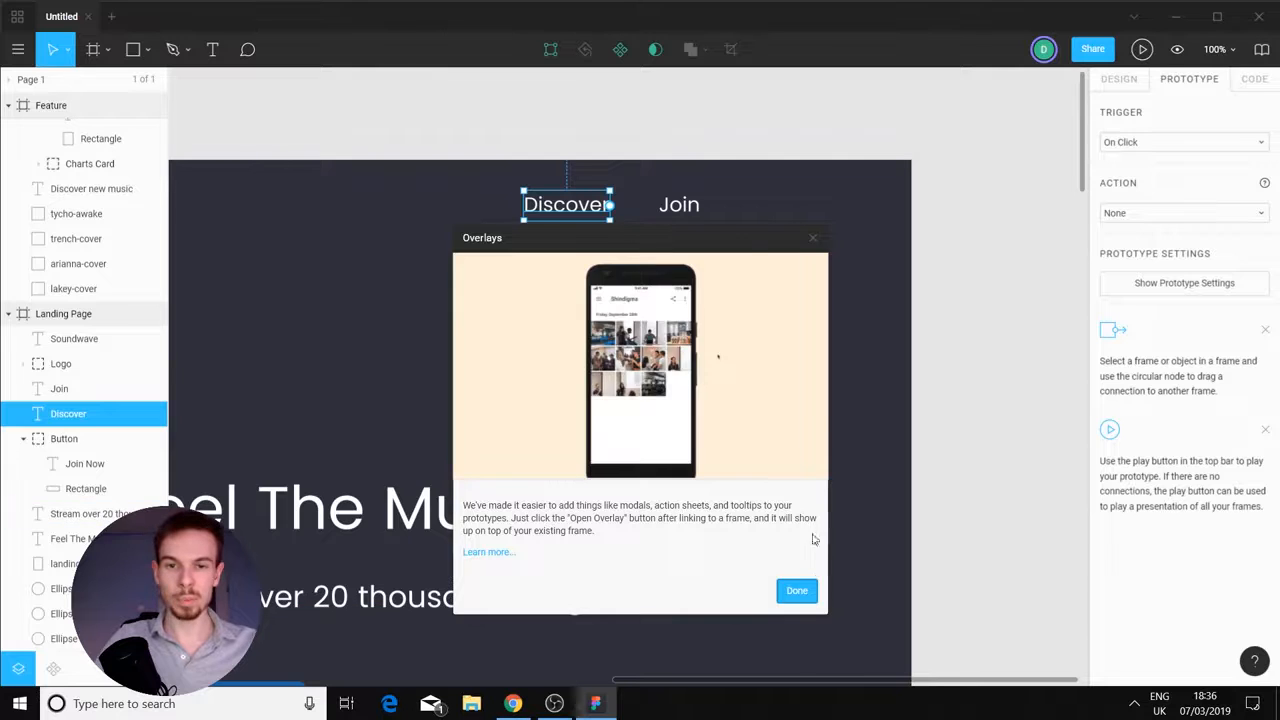
{"action": "left_click", "coordinate": [797, 591]}
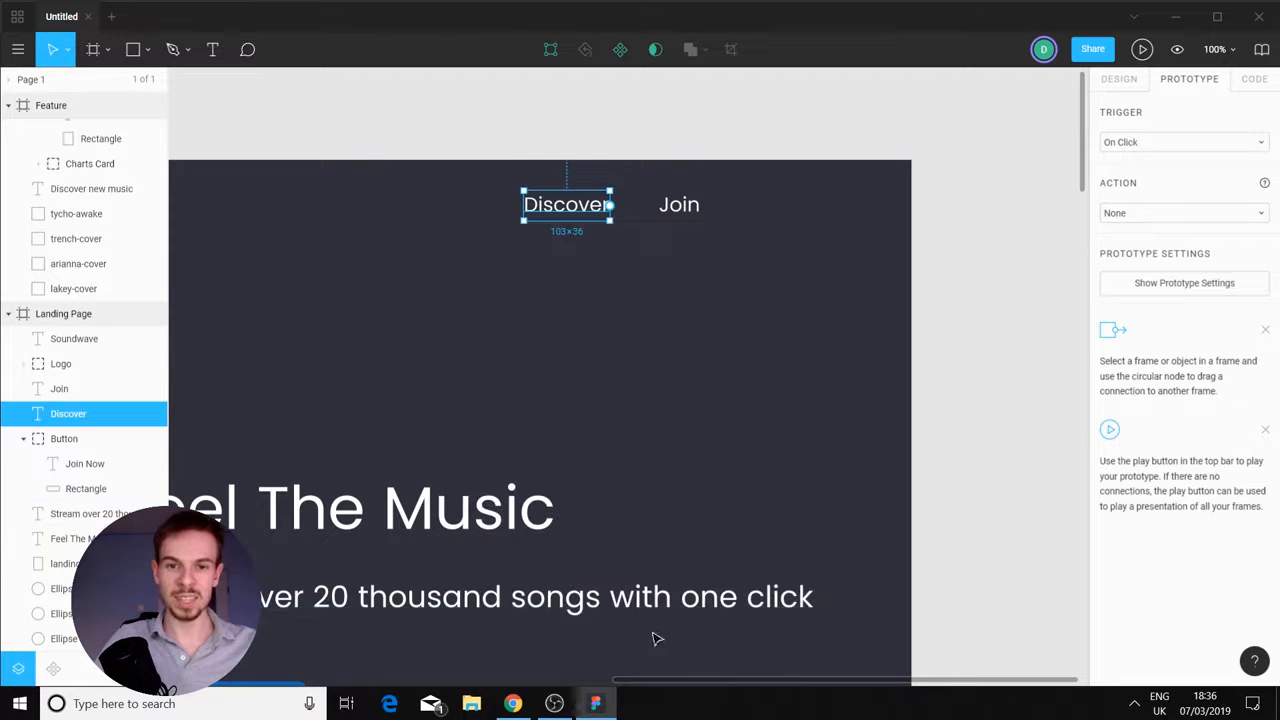
Set the "Discover" link's prototype action to navigate to the Feature frame
{"action": "left_click", "coordinate": [1130, 145]}
{"action": "left_click", "coordinate": [1148, 143]}
{"action": "left_click", "coordinate": [1174, 215]}
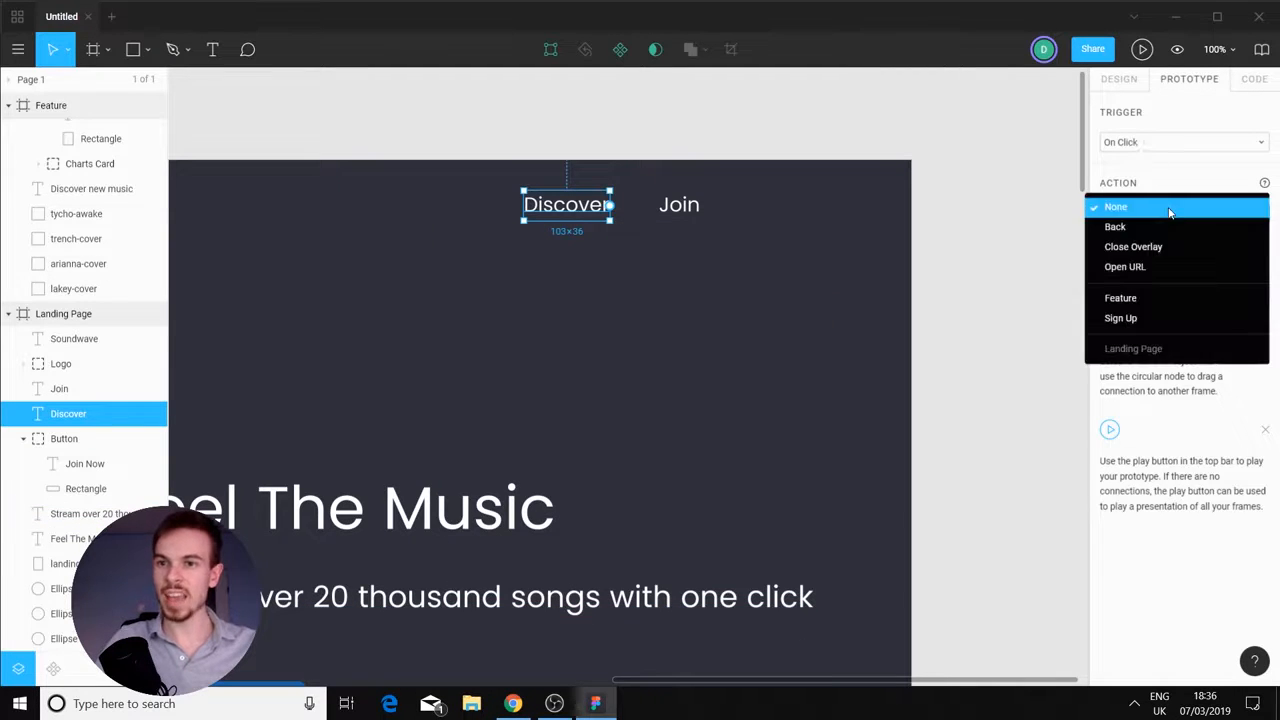
{"action": "left_click", "coordinate": [1130, 300]}
Set the transition from the "Discover" link to the Feature frame to Dissolve
{"action": "scroll", "coordinate": [760, 390], "scroll_direction": "down", "scroll_amount": 5, "text": "ctrl"}
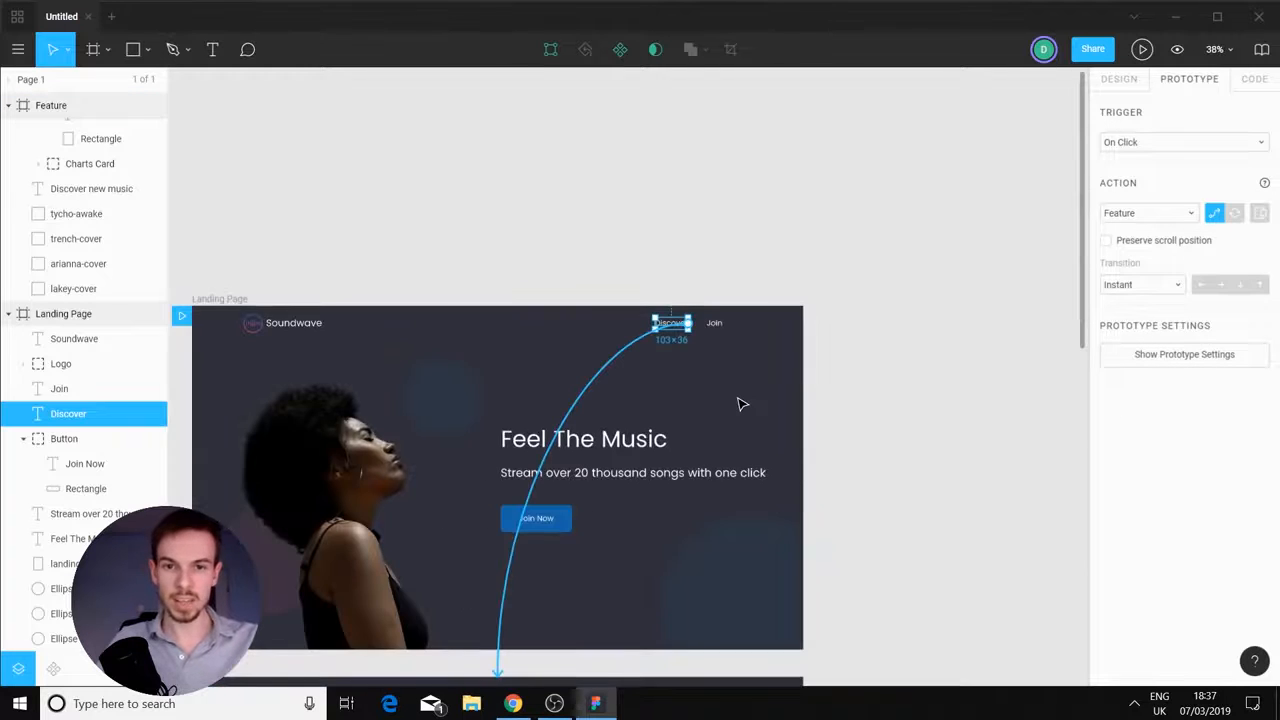
{"action": "scroll", "coordinate": [697, 184], "scroll_direction": "down", "scroll_amount": 3}
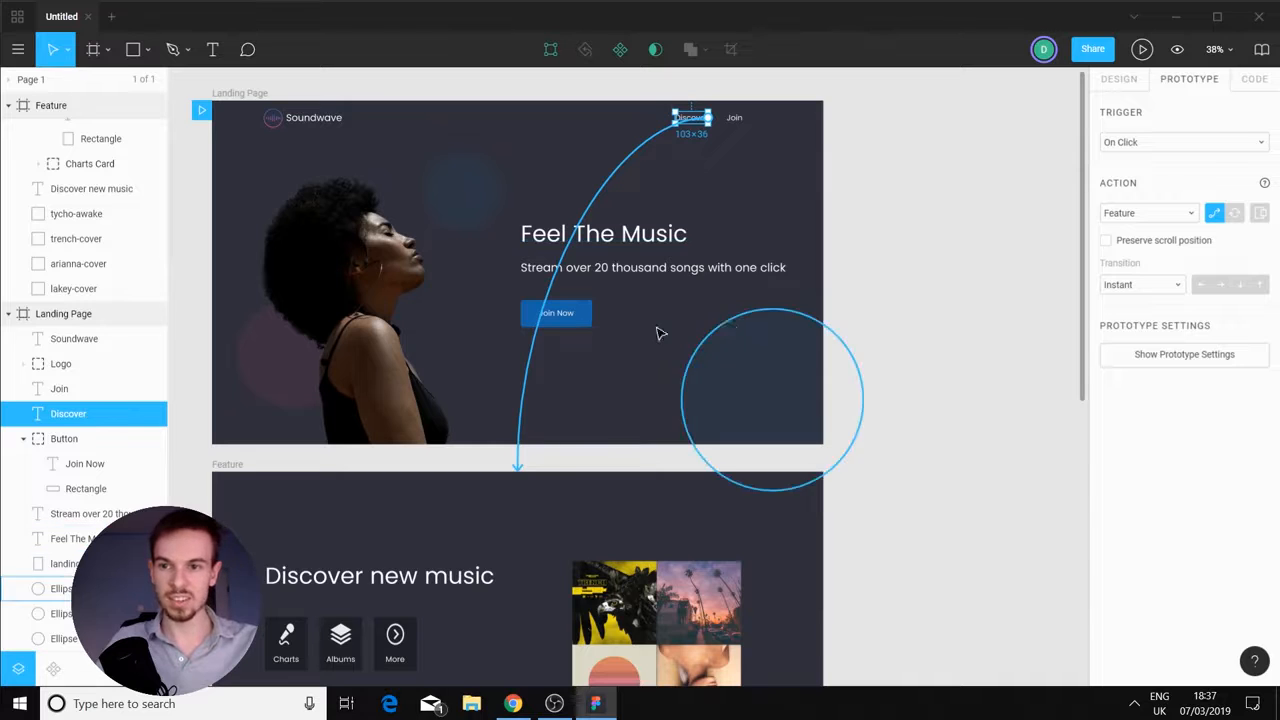
{"action": "scroll", "coordinate": [730, 315], "scroll_direction": "up", "scroll_amount": 3, "text": "ctrl"}
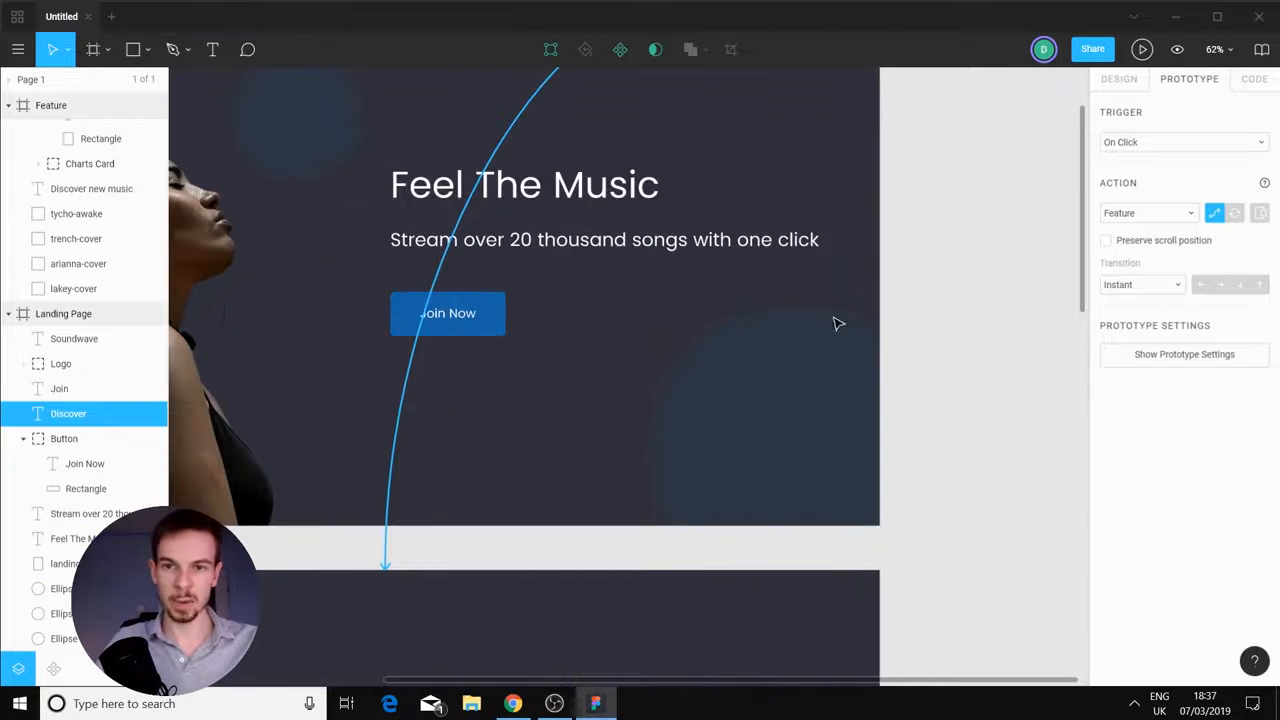
{"action": "left_click", "coordinate": [1135, 284]}
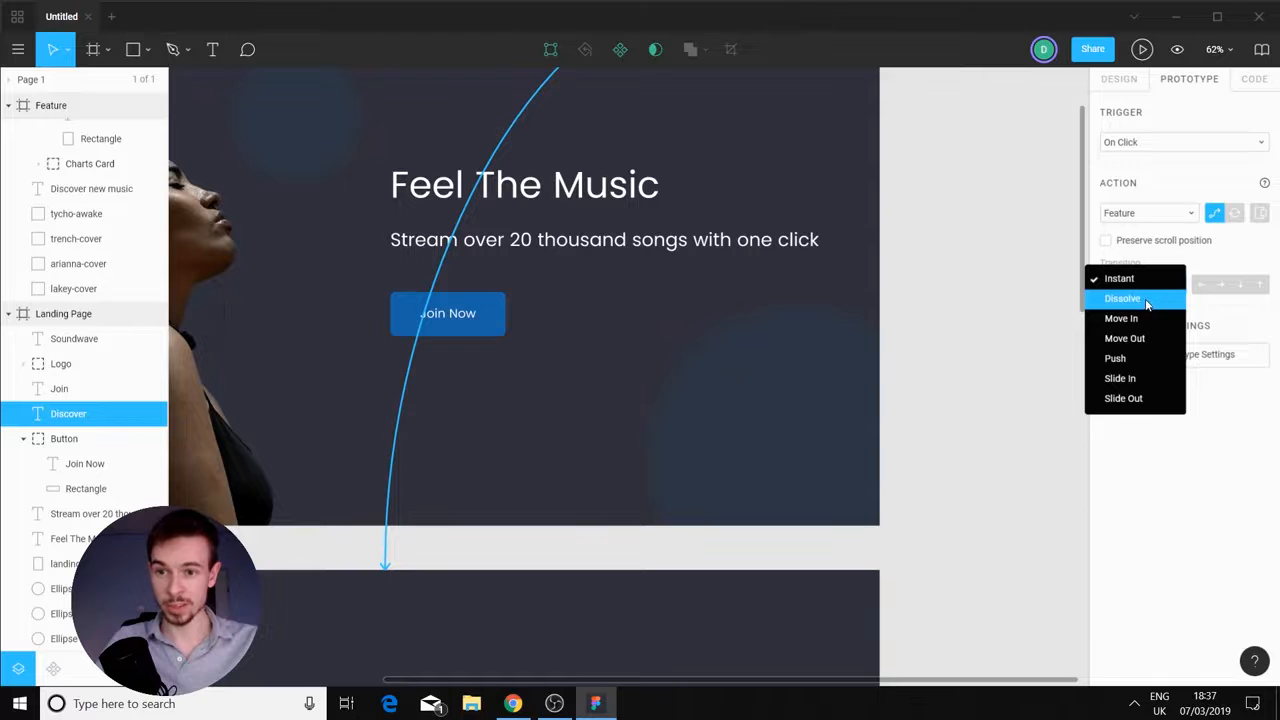
{"action": "left_click", "coordinate": [1147, 303]}
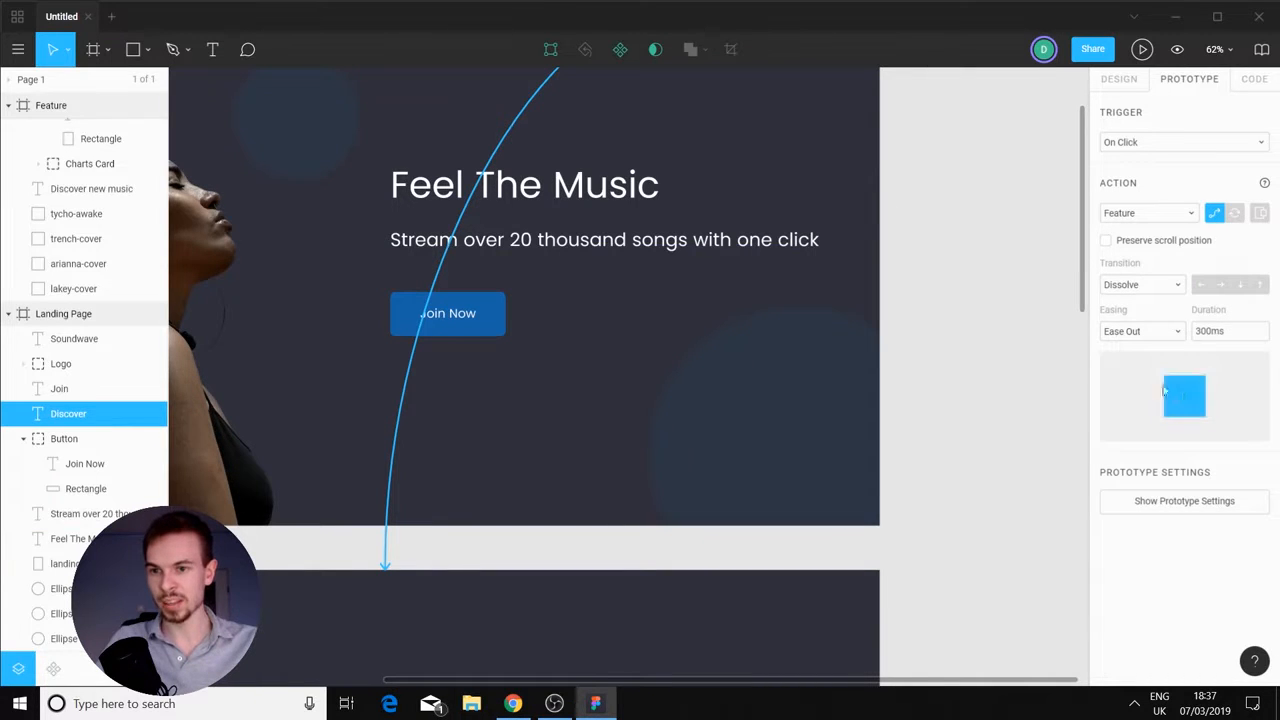
Try the Move In and Move Out transitions with Ease Out easing for the "Discover" link
{"action": "left_click", "coordinate": [1154, 333]}
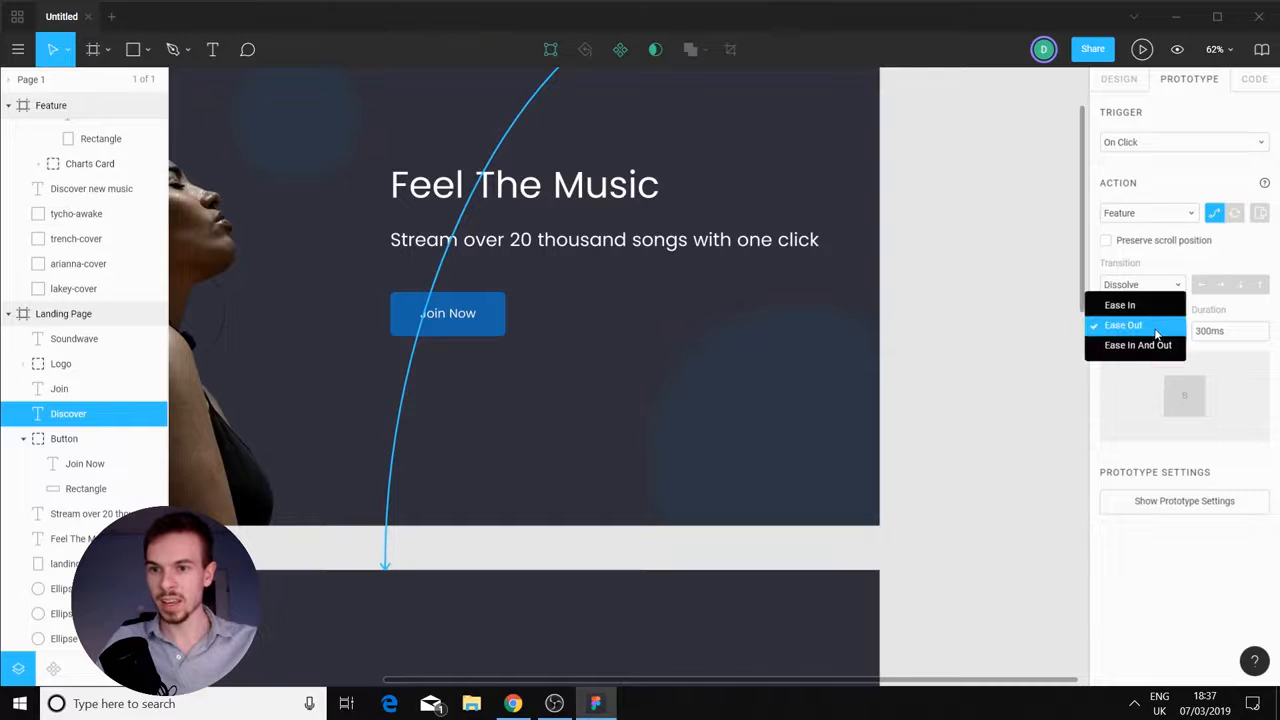
{"action": "left_click", "coordinate": [1155, 326]}
{"action": "left_click", "coordinate": [1155, 286]}
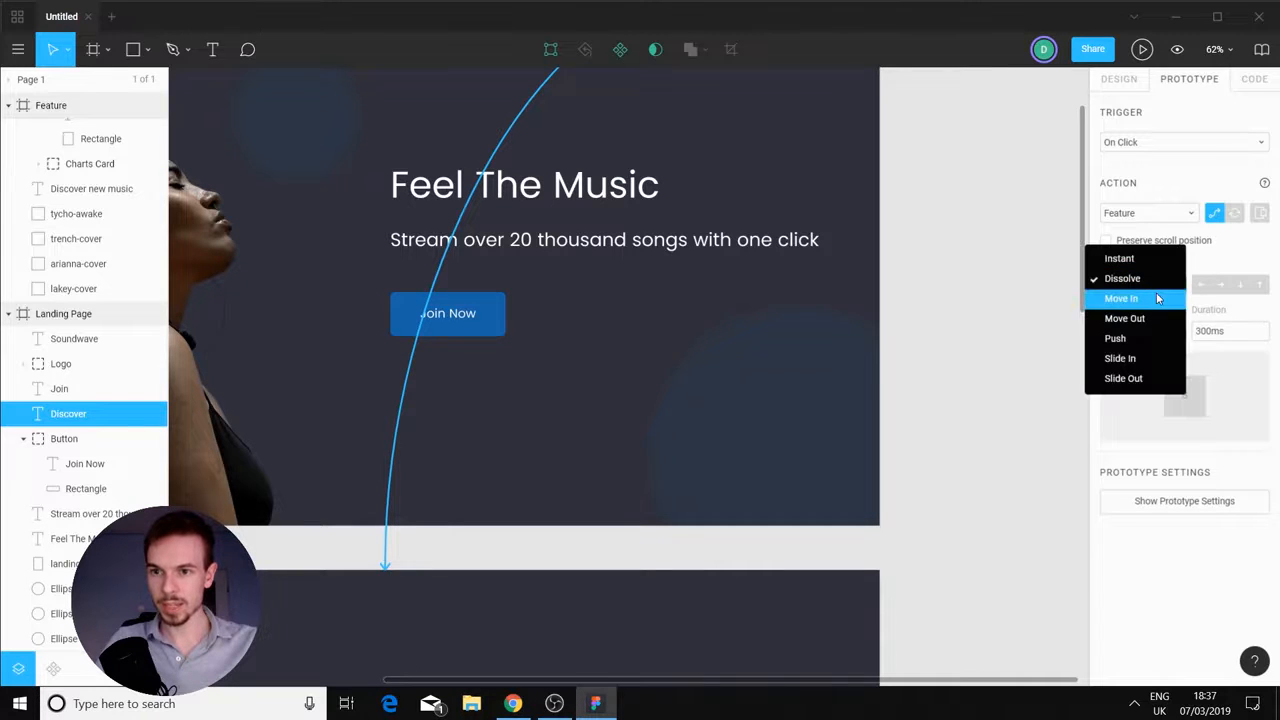
{"action": "left_click", "coordinate": [1150, 298]}
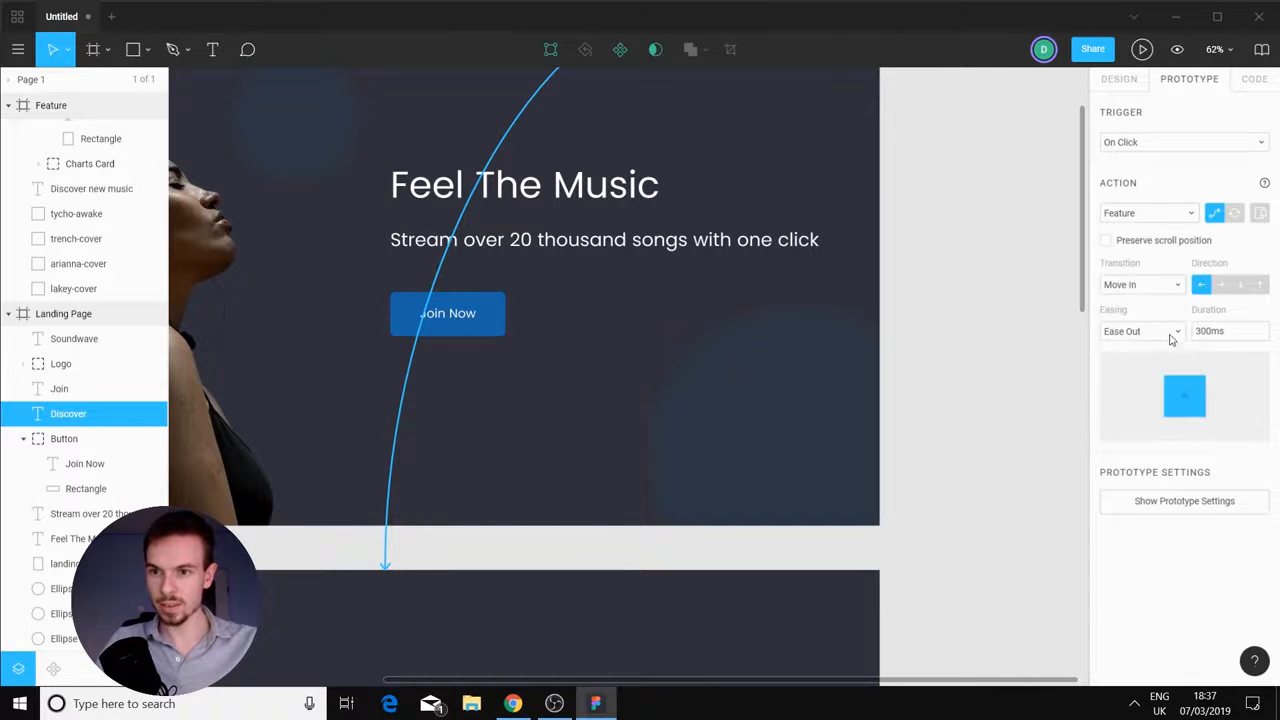
{"action": "left_click", "coordinate": [1170, 333]}
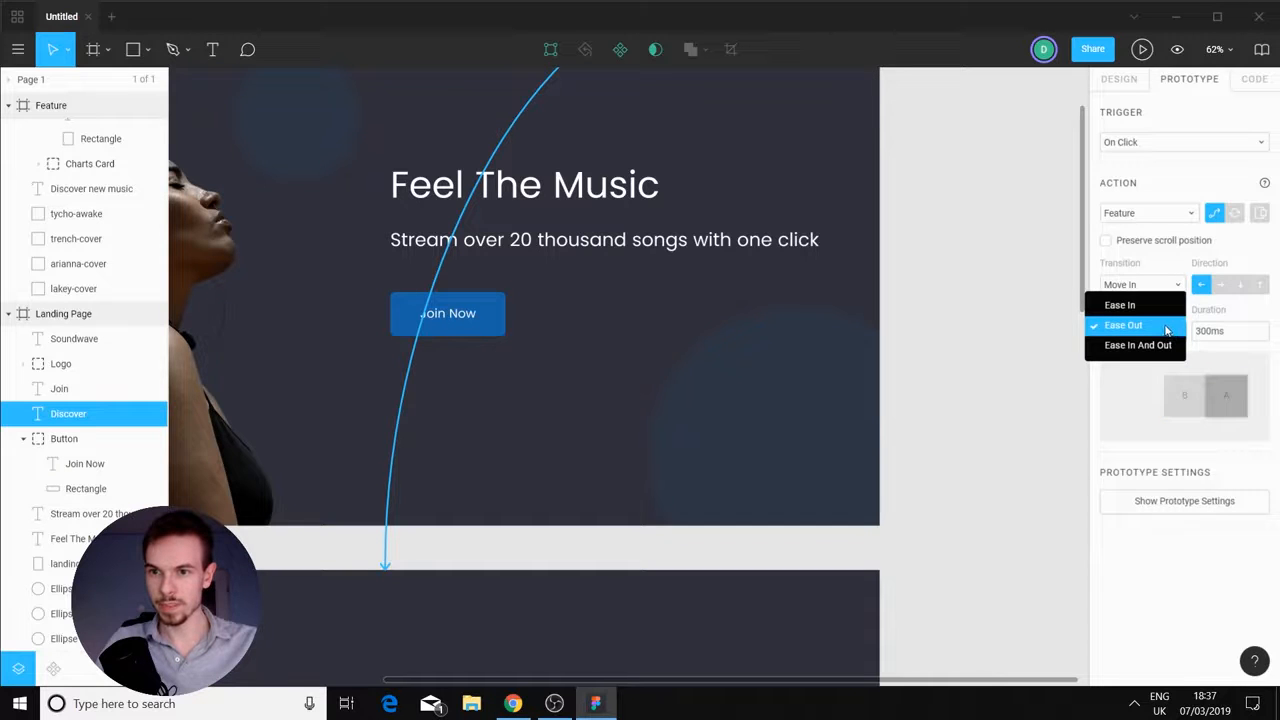
{"action": "left_click", "coordinate": [1166, 330]}
{"action": "left_click", "coordinate": [1166, 333]}
{"action": "left_click", "coordinate": [1162, 336]}
{"action": "left_click", "coordinate": [1157, 290]}
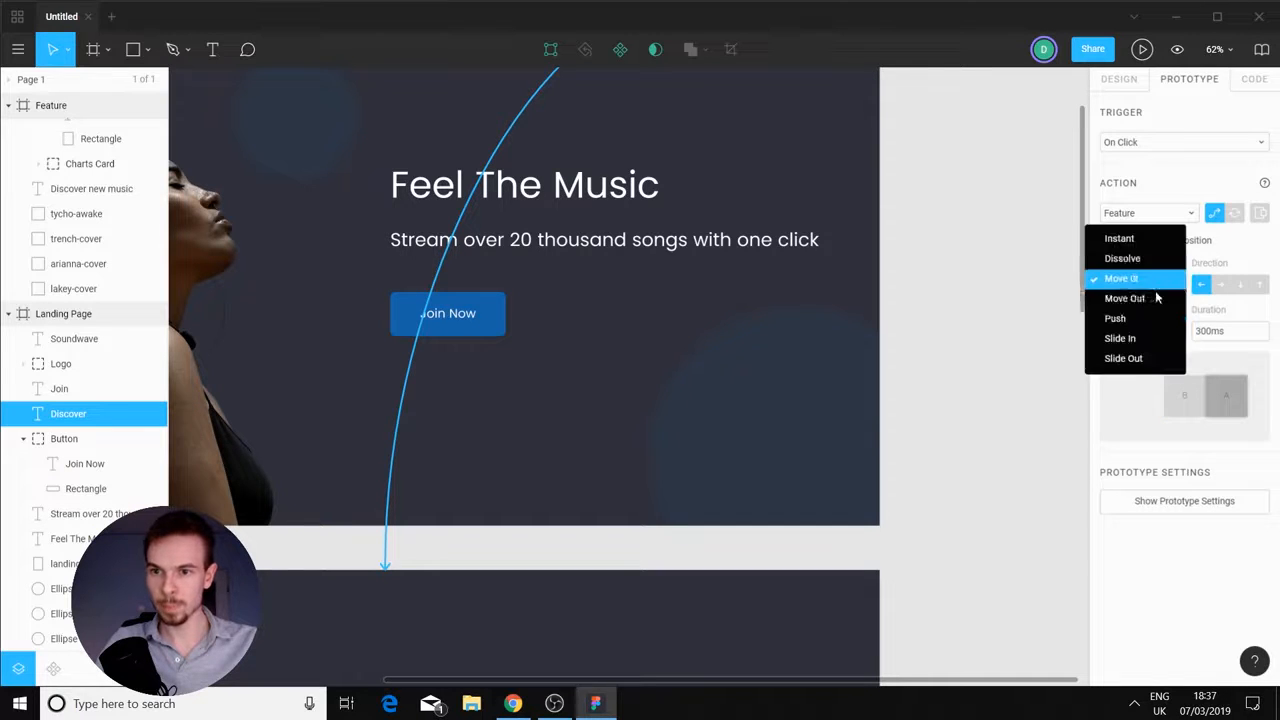
{"action": "left_click", "coordinate": [1156, 298]}
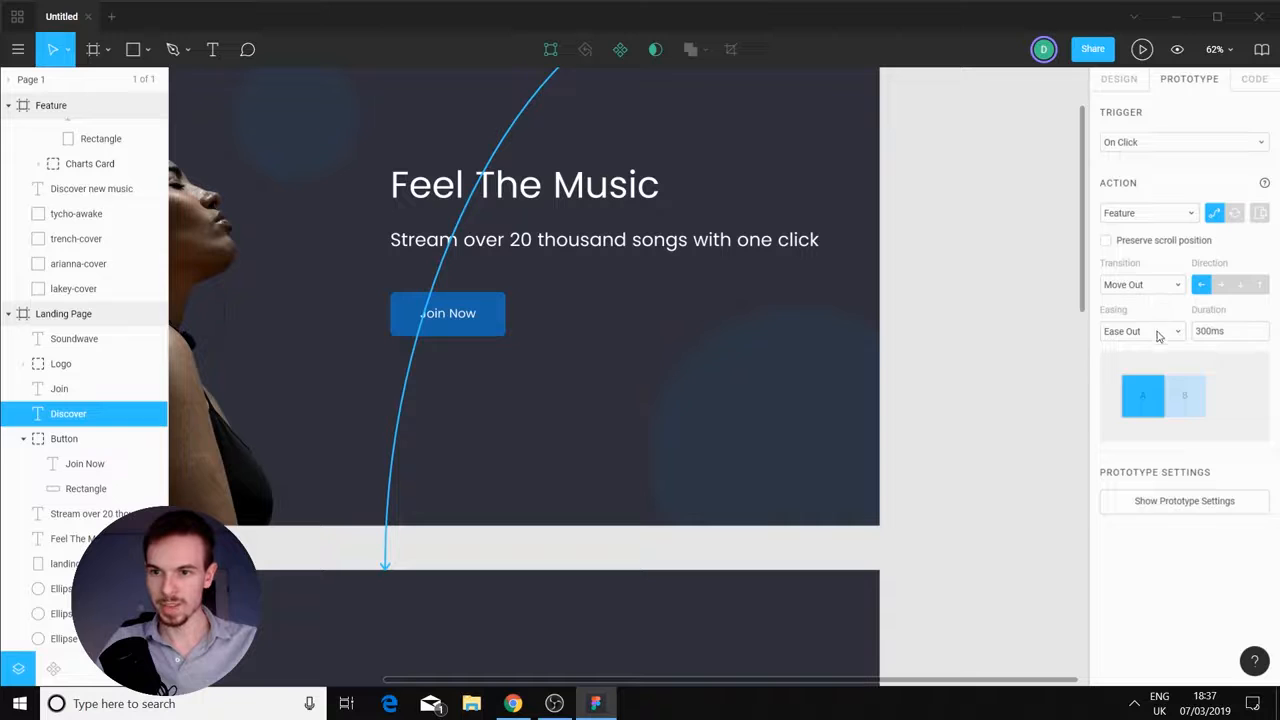
{"action": "left_click", "coordinate": [1158, 334]}
Set the "Discover" link's transition to Move In with the upward direction
{"action": "left_click", "coordinate": [1160, 288]}
{"action": "left_click", "coordinate": [1155, 265]}
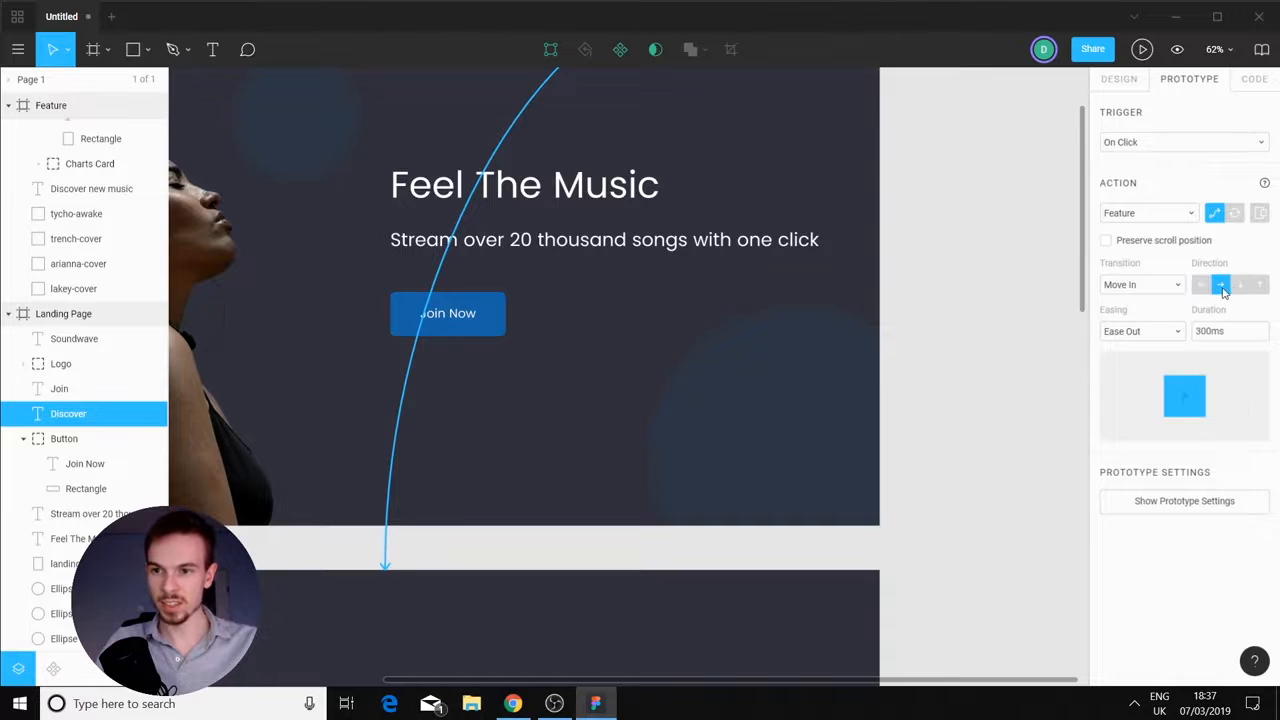
{"action": "left_click", "coordinate": [1239, 288]}
{"action": "left_click", "coordinate": [1259, 286]}
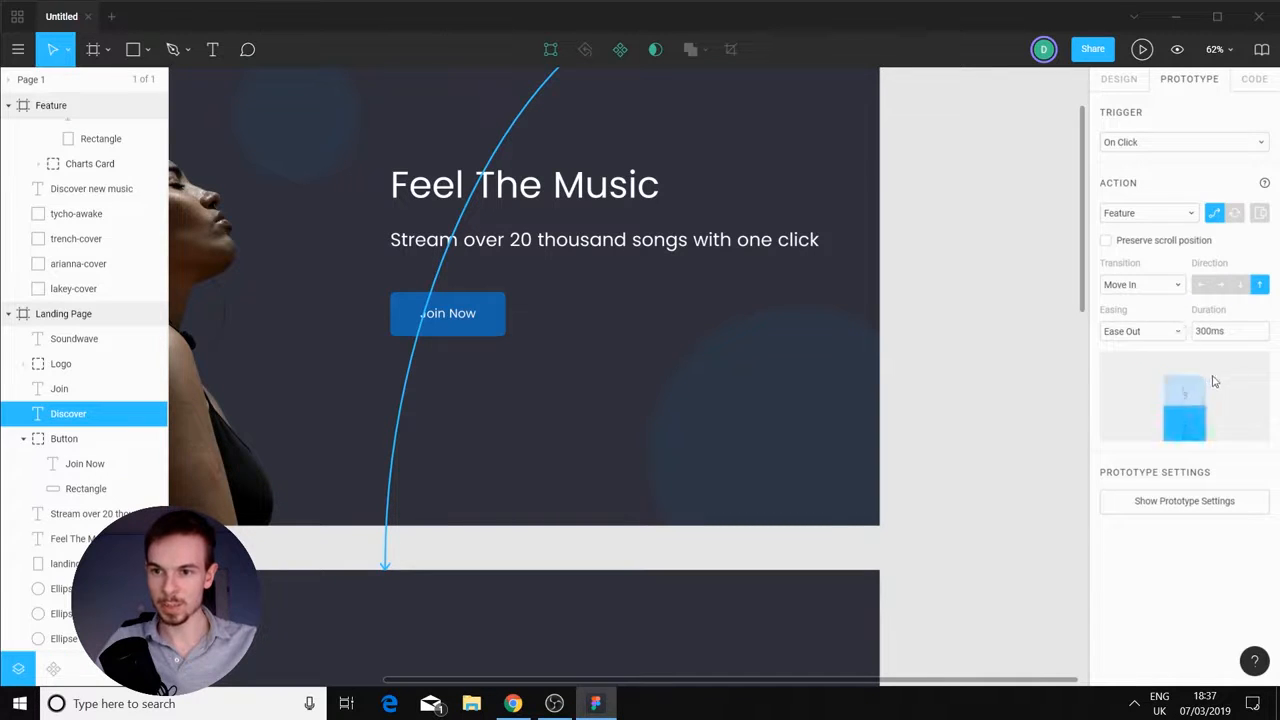
Set the "Discover" link's transition duration to 800 ms and its easing to Ease In And Out
{"action": "left_click_drag", "start_coordinate": [1227, 333], "coordinate": [1207, 340]}
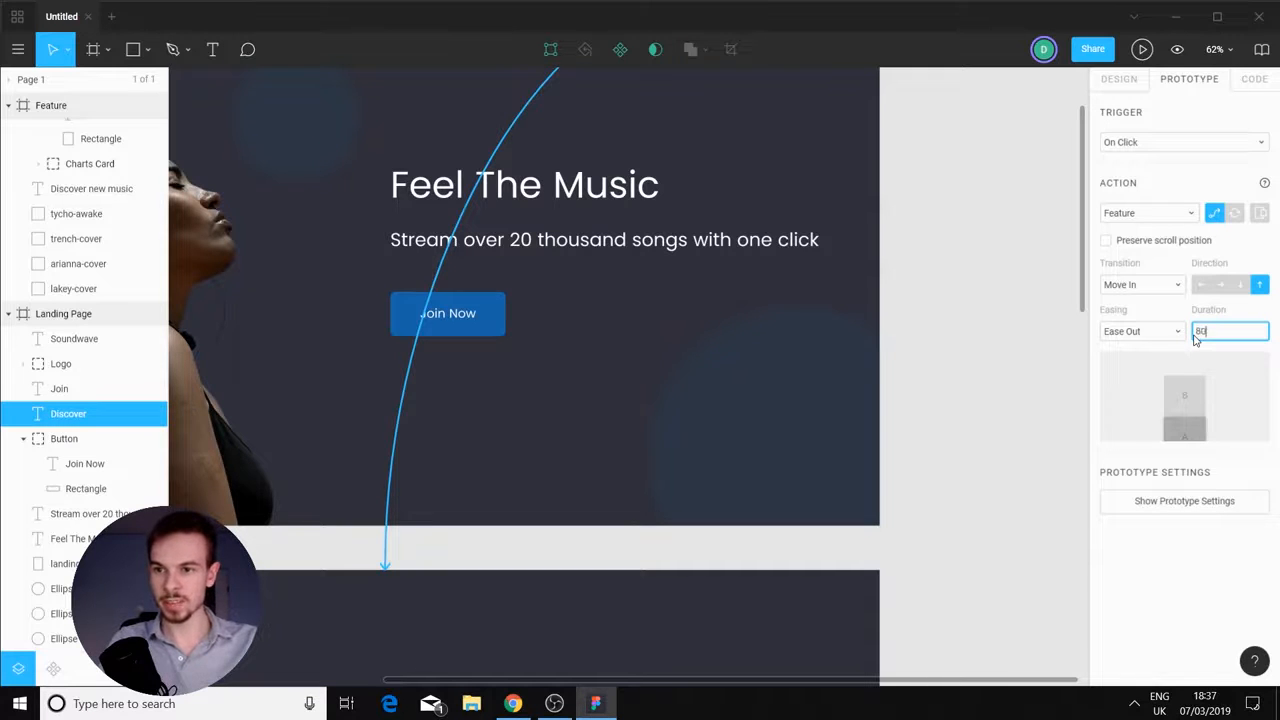
{"action": "key", "text": "Return"}
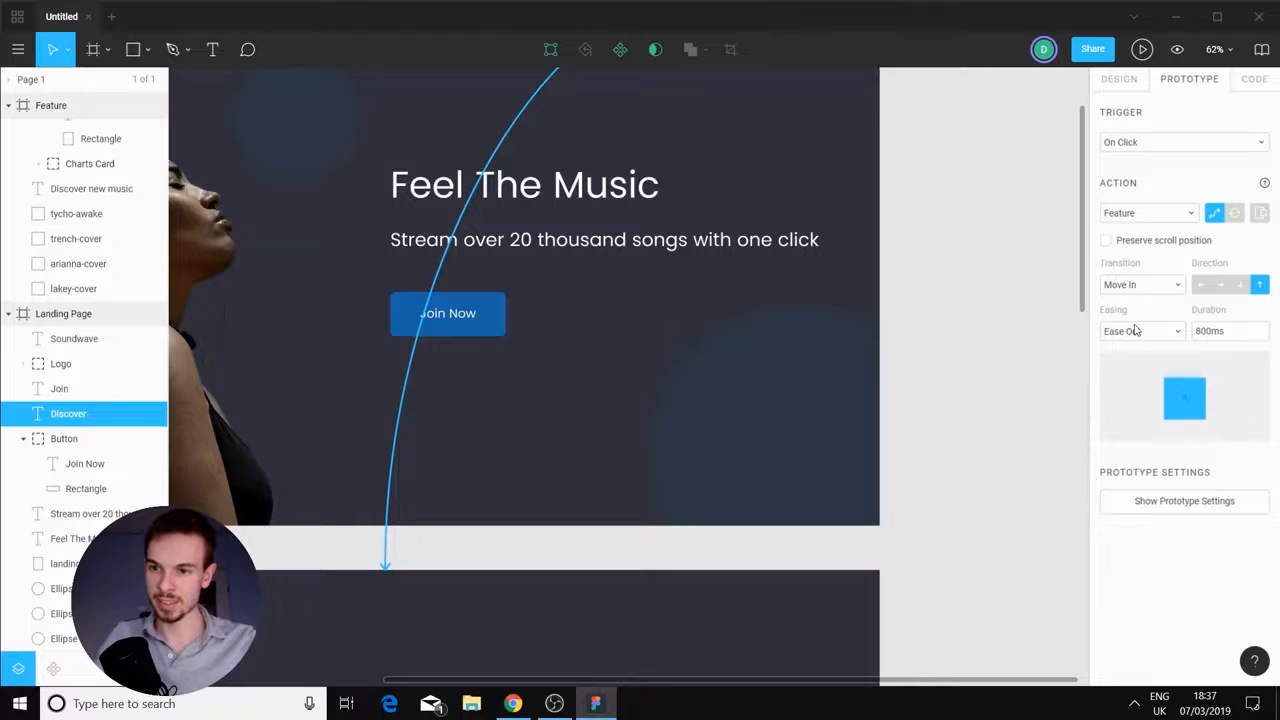
{"action": "left_click", "coordinate": [1150, 333]}
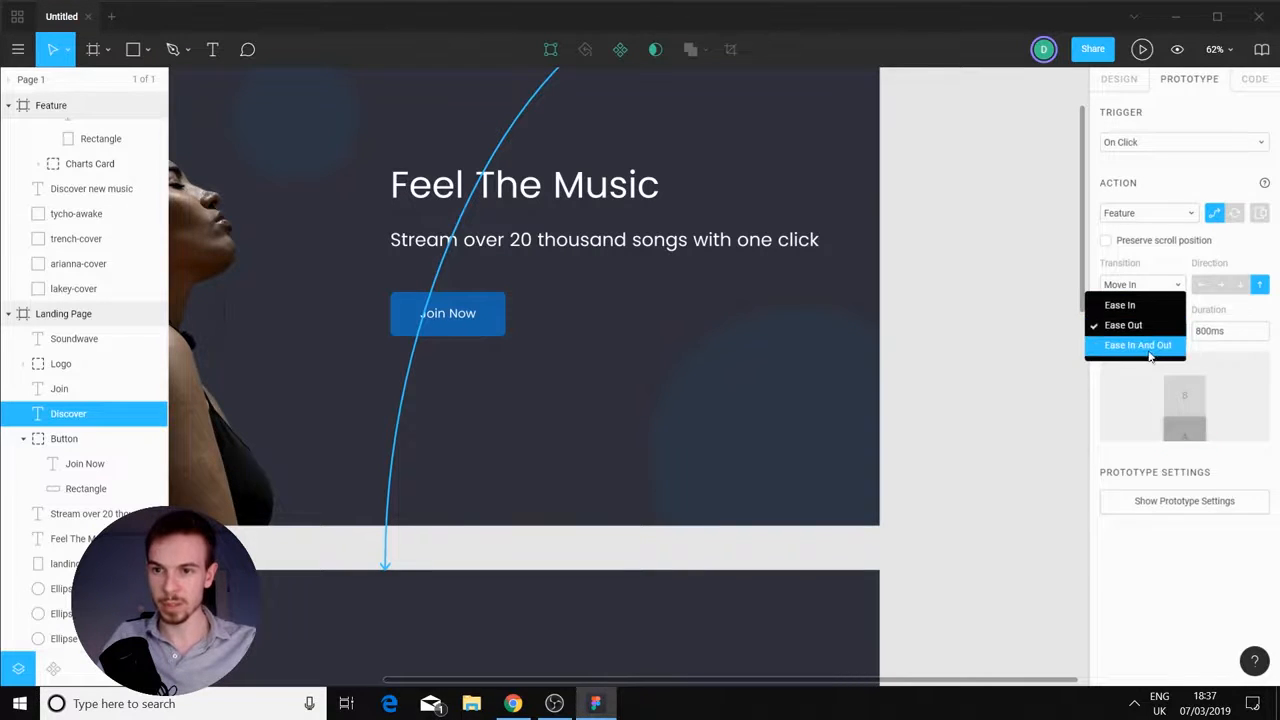
{"action": "left_click", "coordinate": [1145, 346]}
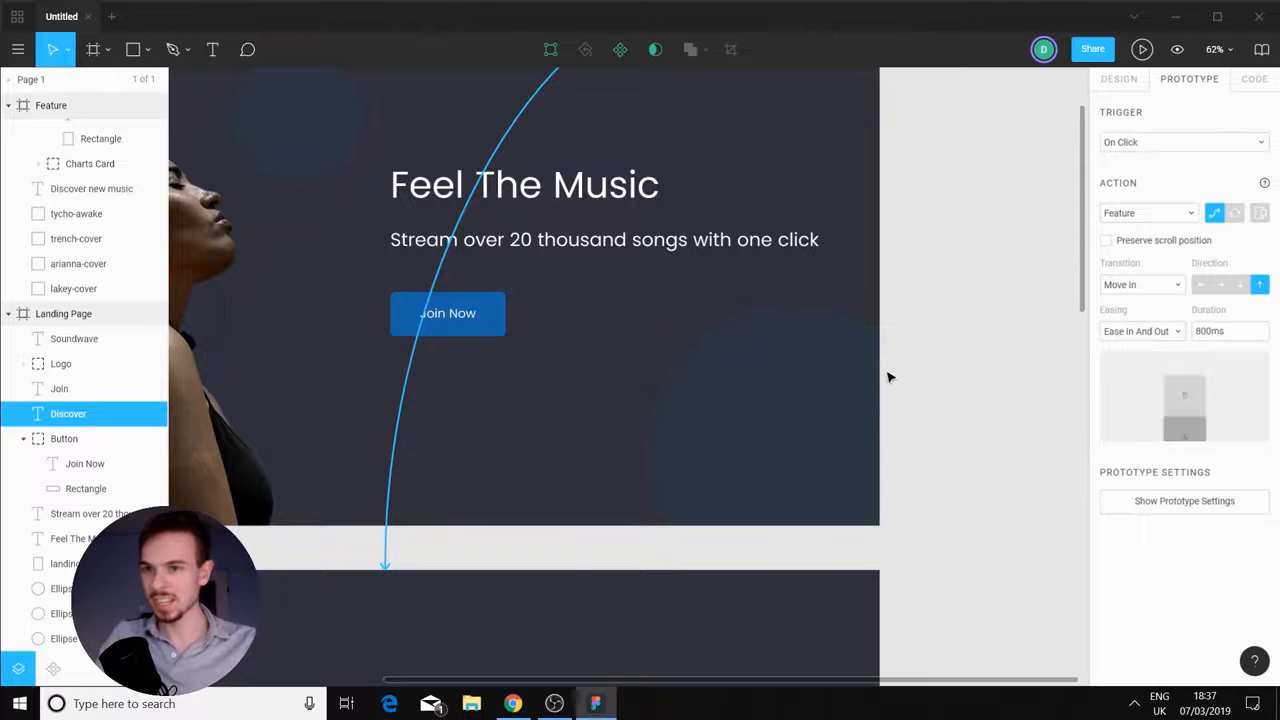
Present the prototype scaled down to fit and test the "Discover" link's transition to the Feature frame
{"action": "scroll", "coordinate": [890, 377], "scroll_direction": "down", "scroll_amount": 3}
{"action": "left_click", "coordinate": [1045, 168]}
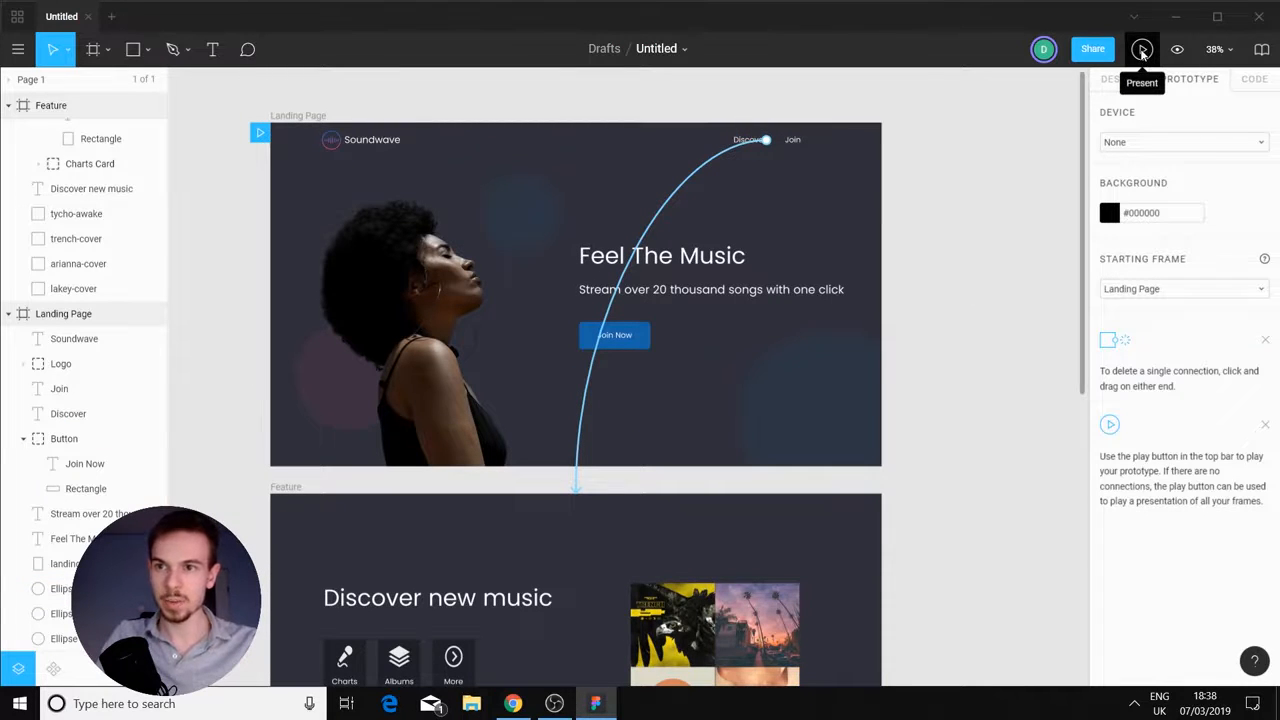
{"action": "left_click", "coordinate": [1142, 52]}
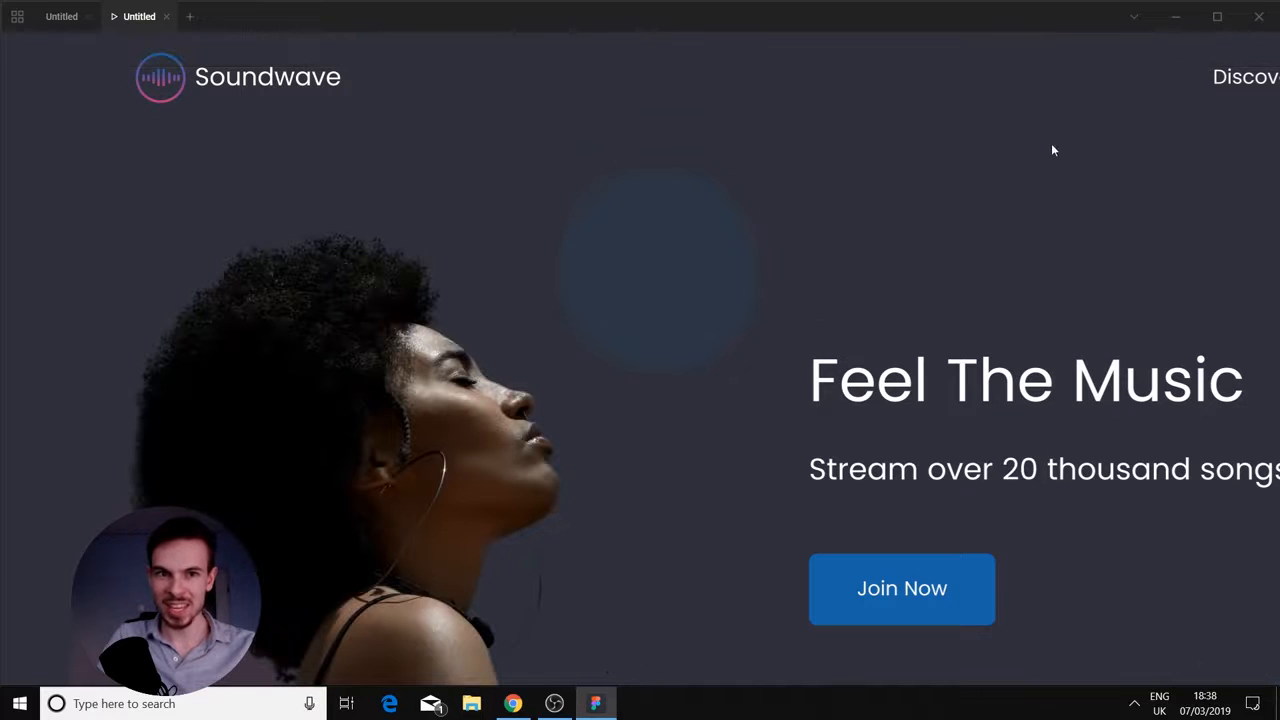
{"action": "left_click", "coordinate": [1004, 70]}
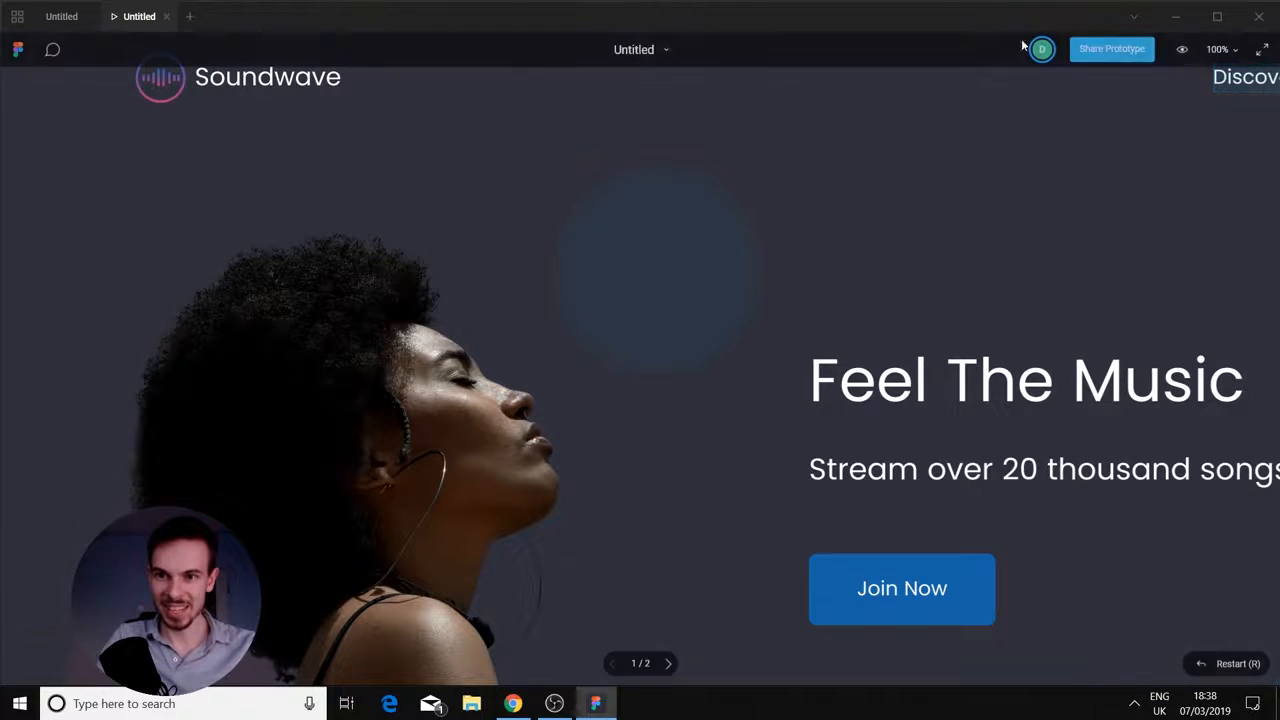
{"action": "left_click", "coordinate": [1233, 52]}
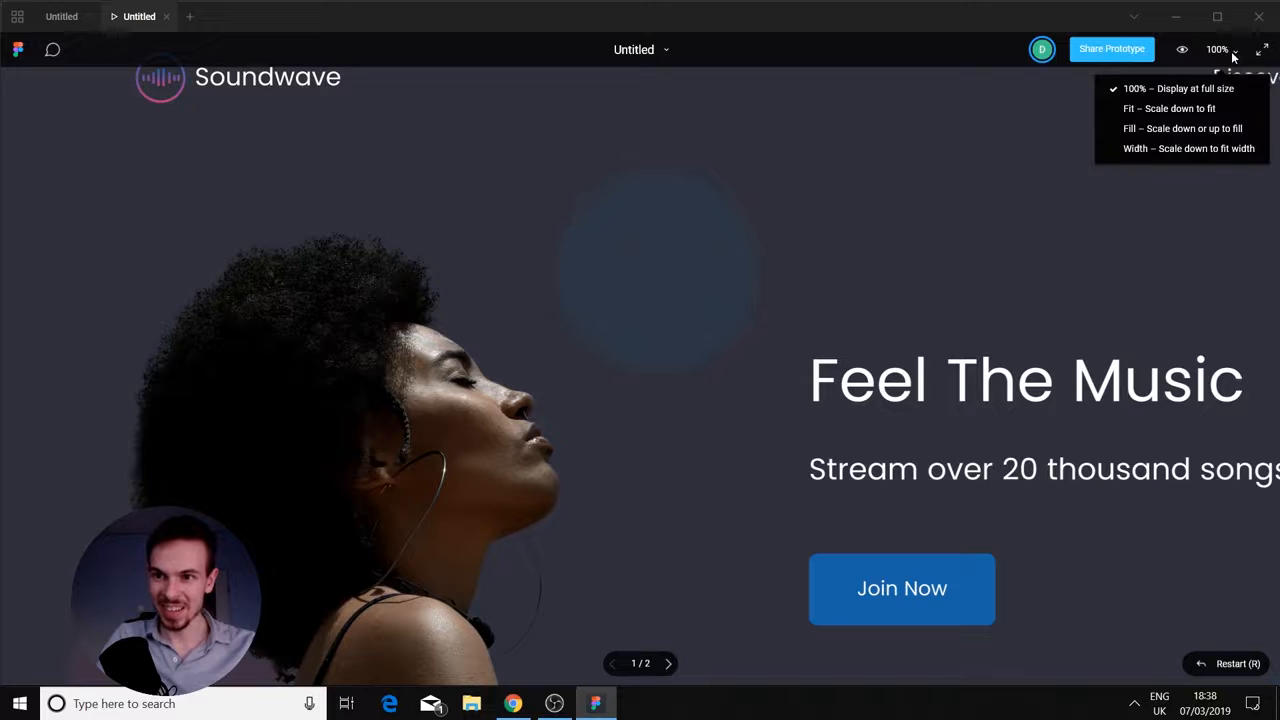
{"action": "left_click", "coordinate": [1189, 112]}
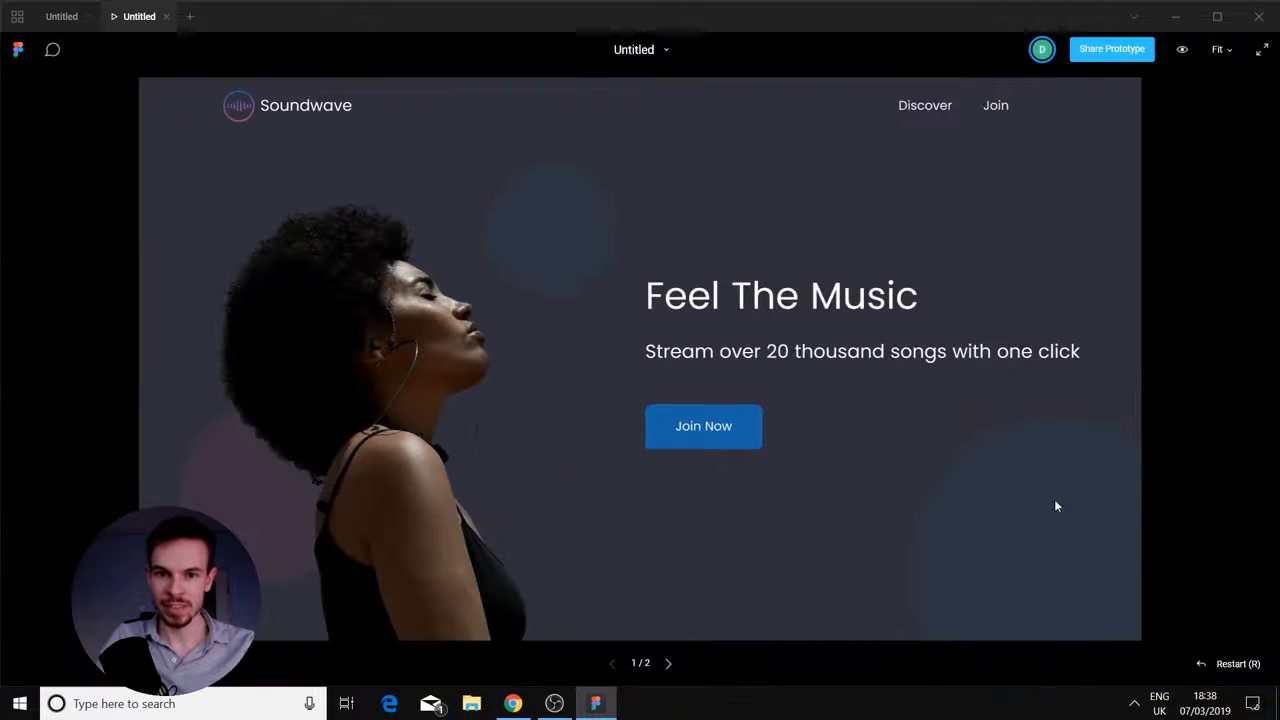
{"action": "left_click", "coordinate": [926, 111]}
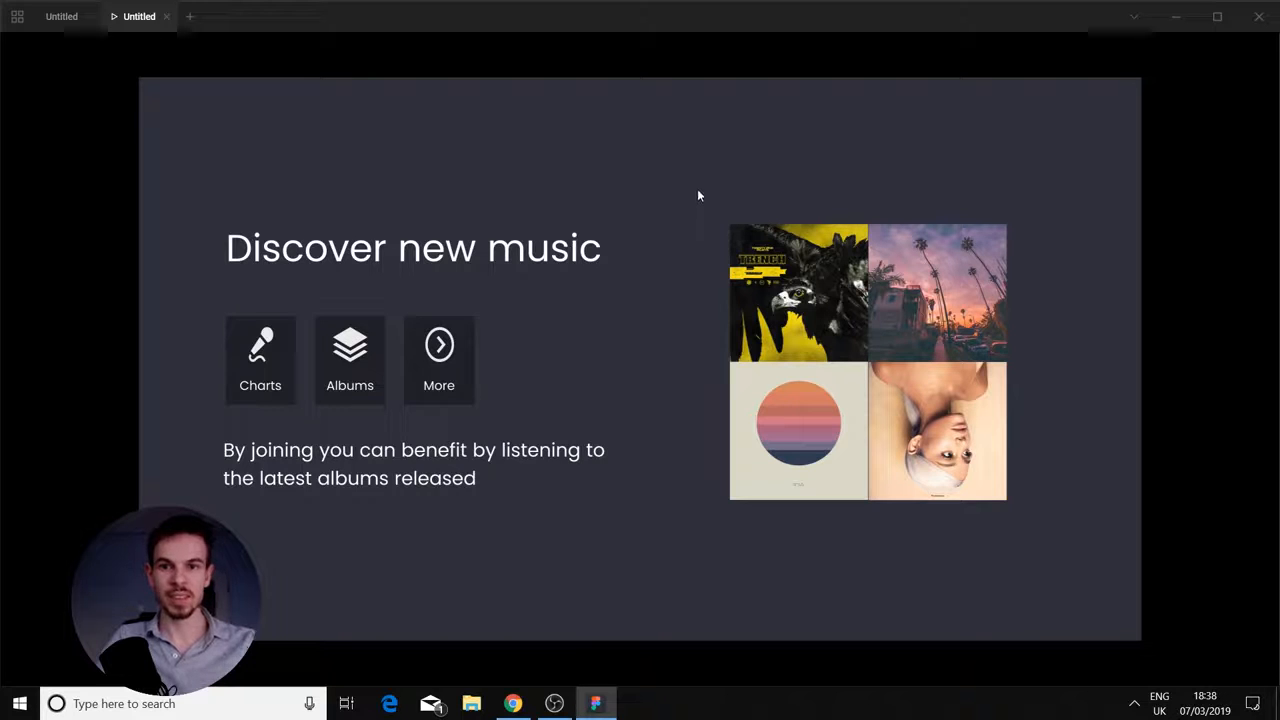
{"action": "left_click", "coordinate": [167, 17]}
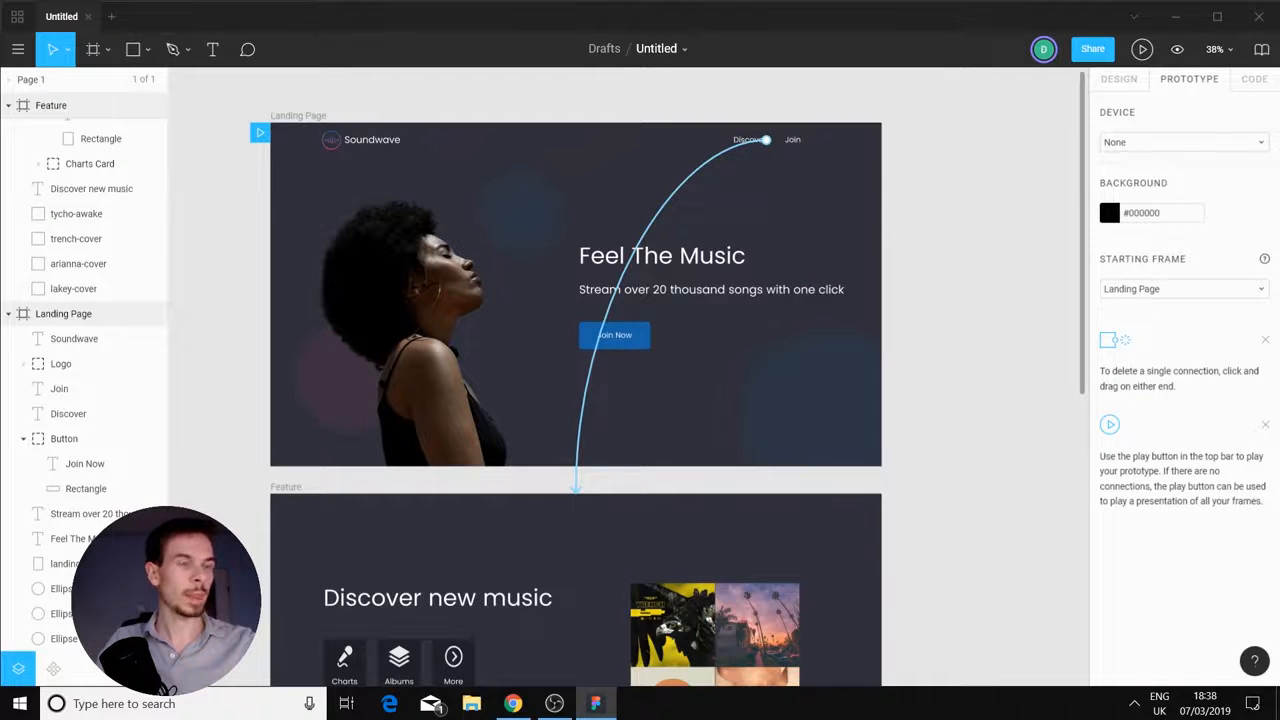
Set the Landing Page's "Join" link to navigate to the Sign Up frame with an On Click trigger
{"action": "scroll", "coordinate": [900, 345], "scroll_direction": "up", "scroll_amount": 3}
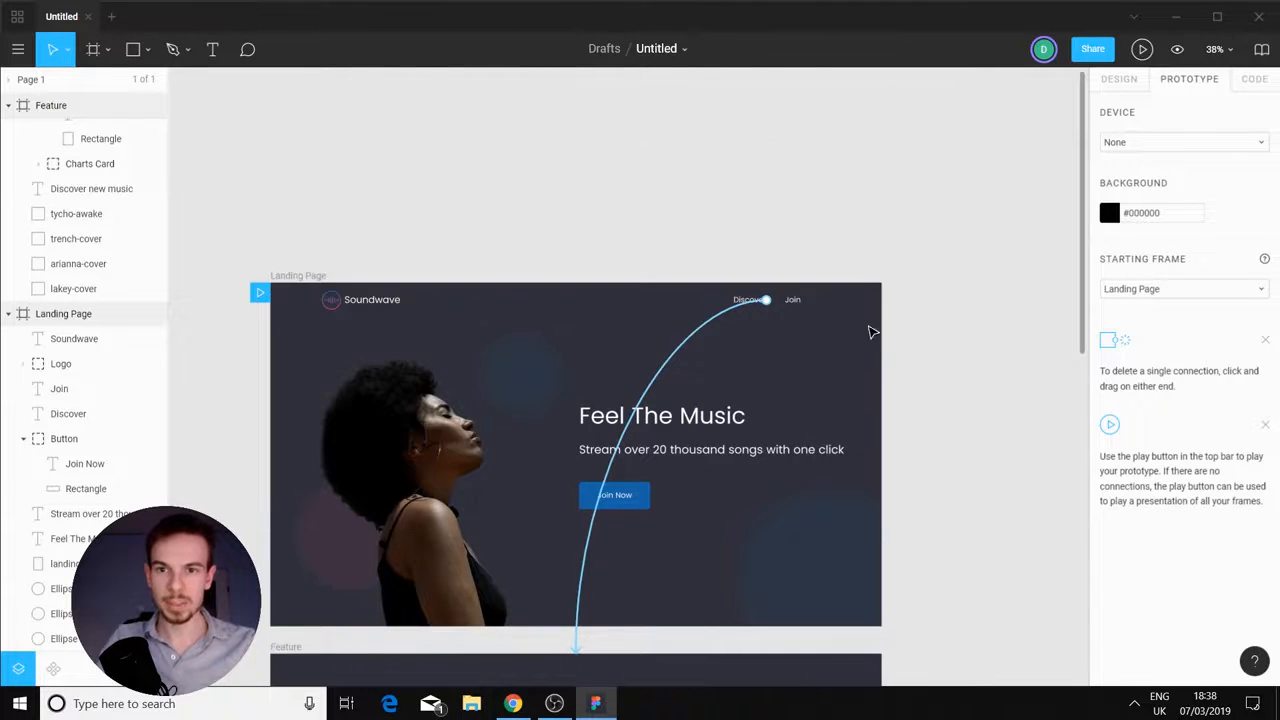
{"action": "scroll", "coordinate": [851, 334], "scroll_direction": "up", "scroll_amount": 5}
{"action": "left_click", "coordinate": [690, 255]}
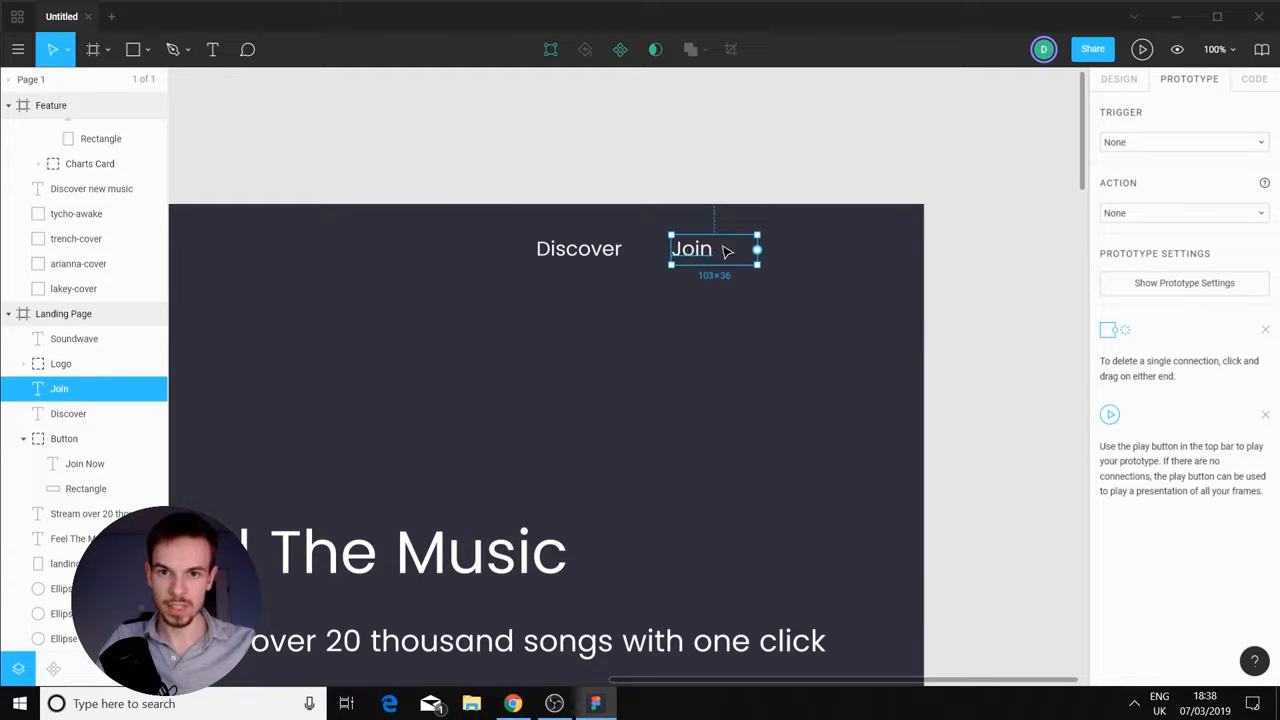
{"action": "scroll", "coordinate": [955, 504], "scroll_direction": "down", "scroll_amount": 5}
{"action": "scroll", "coordinate": [920, 508], "scroll_direction": "up", "scroll_amount": 3}
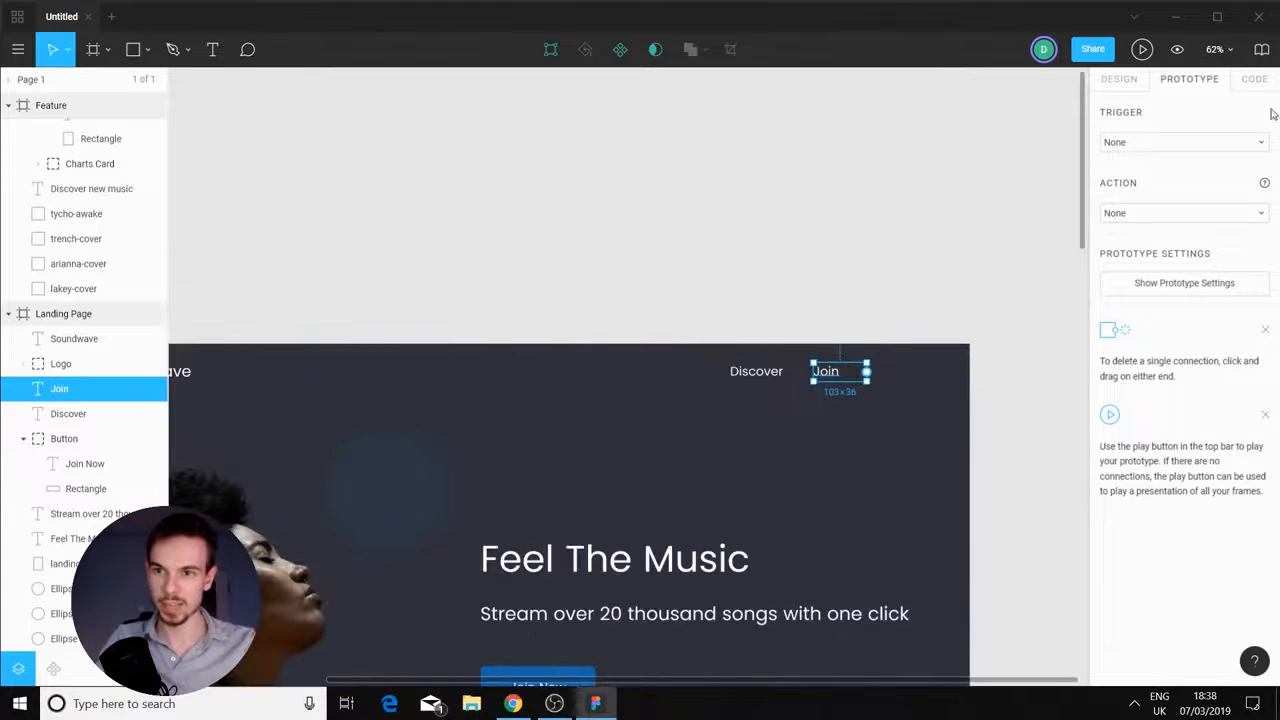
{"action": "left_click", "coordinate": [1170, 142]}
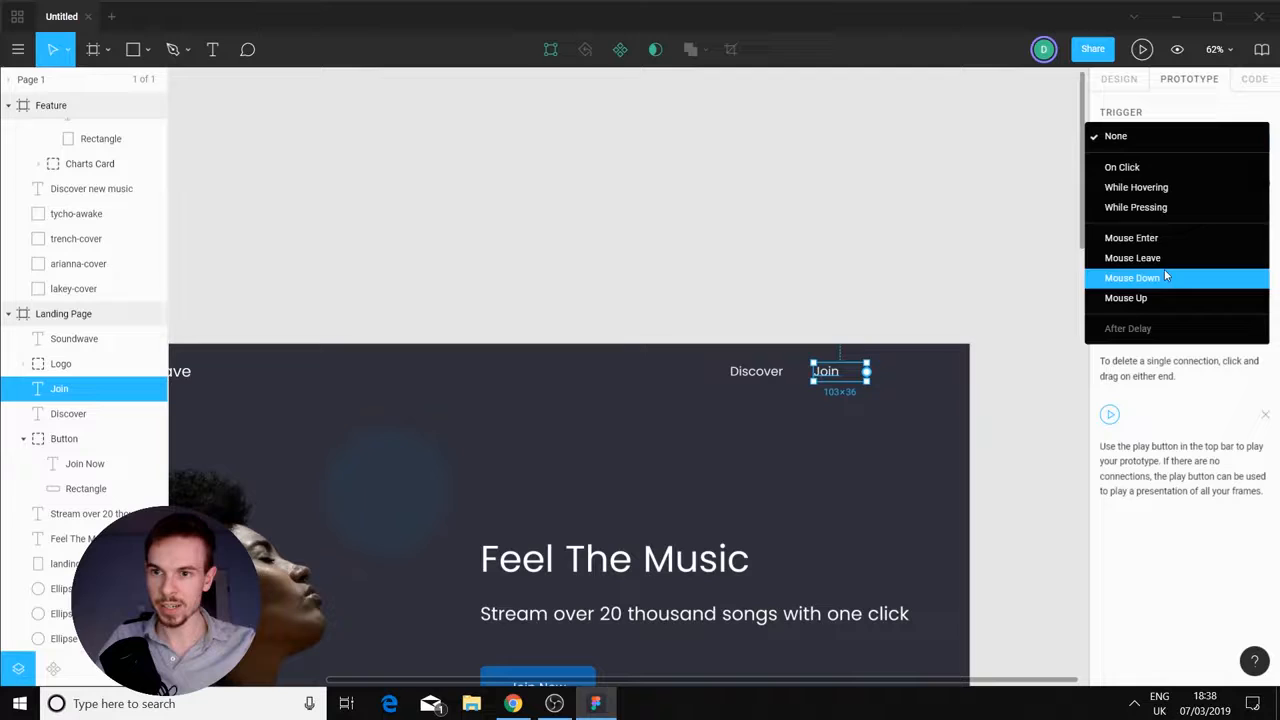
{"action": "left_click", "coordinate": [1134, 167]}
{"action": "left_click", "coordinate": [1161, 214]}
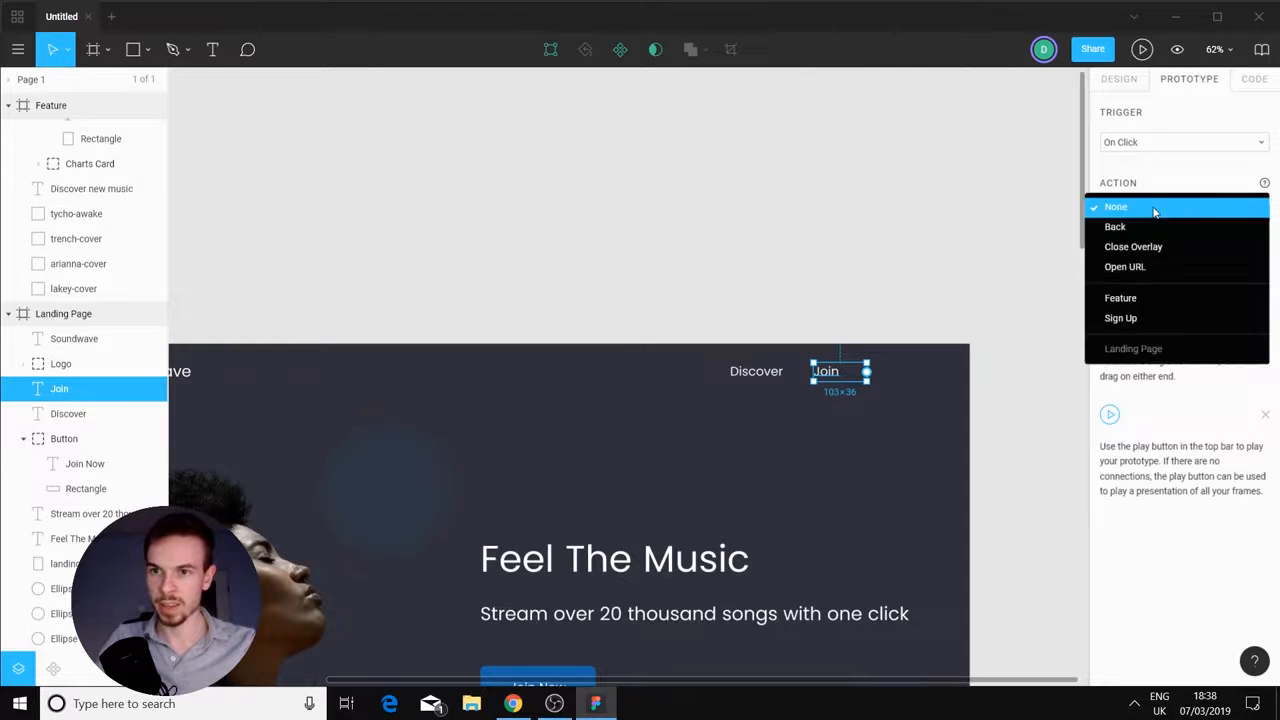
{"action": "left_click", "coordinate": [1159, 319]}
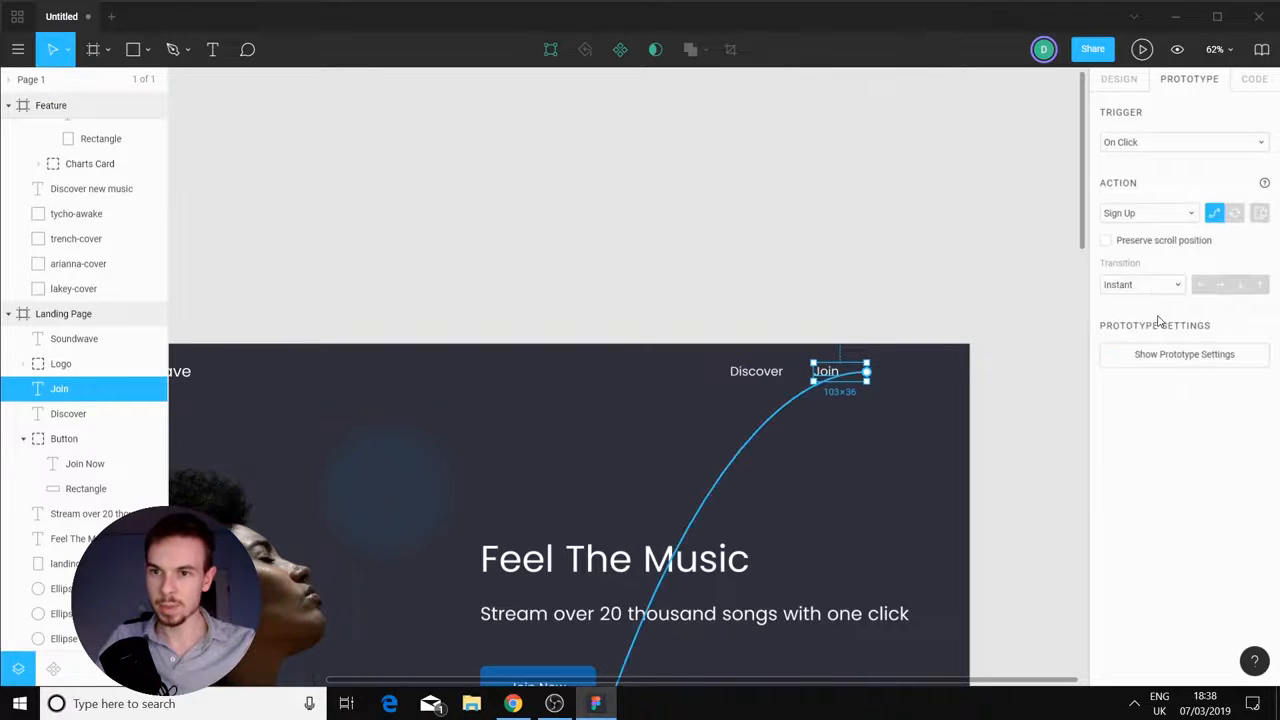
Give the "Join" link a Push transition lasting 800 ms with Ease In And Out easing
{"action": "scroll", "coordinate": [918, 497], "scroll_direction": "down", "scroll_amount": 5}
{"action": "scroll", "coordinate": [948, 556], "scroll_direction": "up", "scroll_amount": 5}
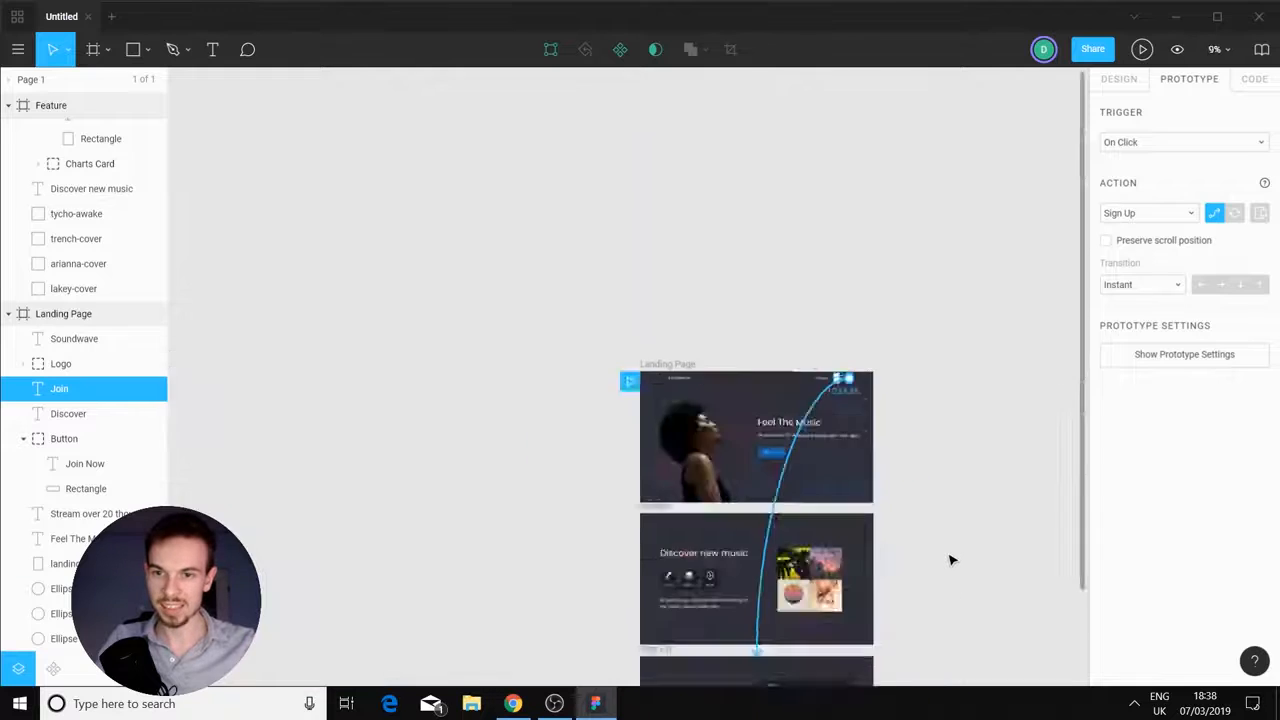
{"action": "left_click", "coordinate": [1138, 289]}
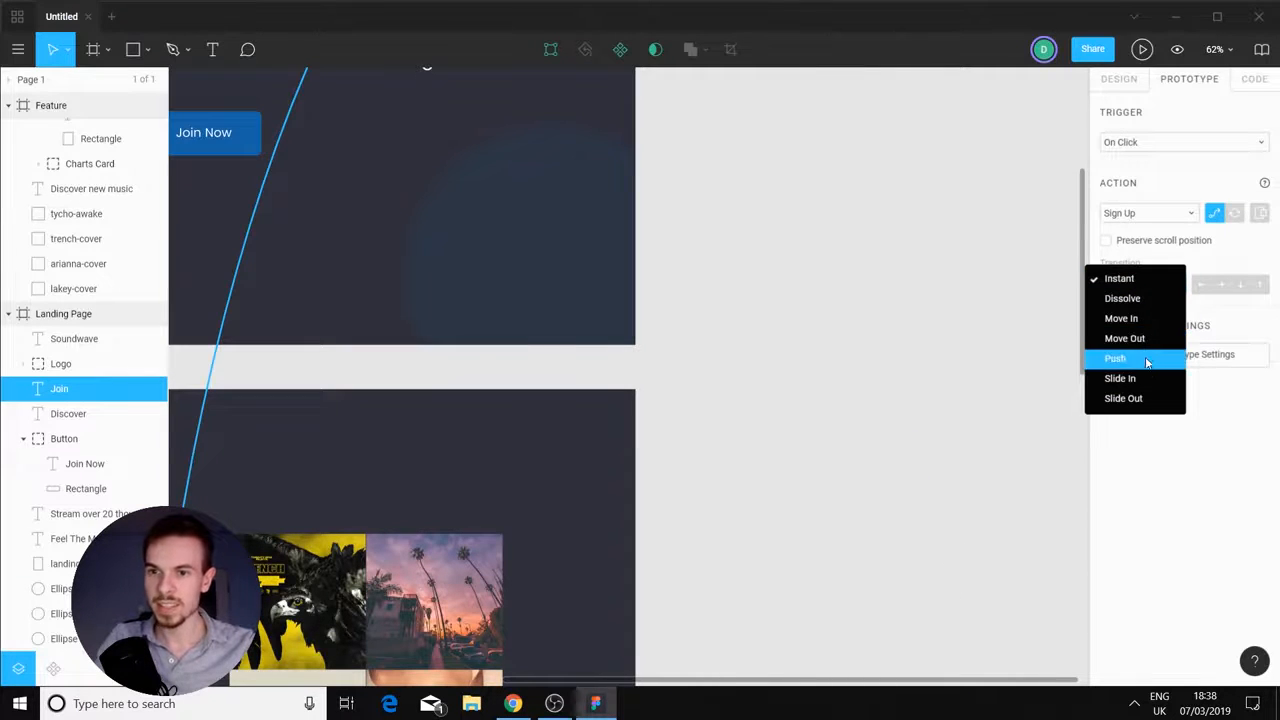
{"action": "left_click", "coordinate": [1147, 358]}
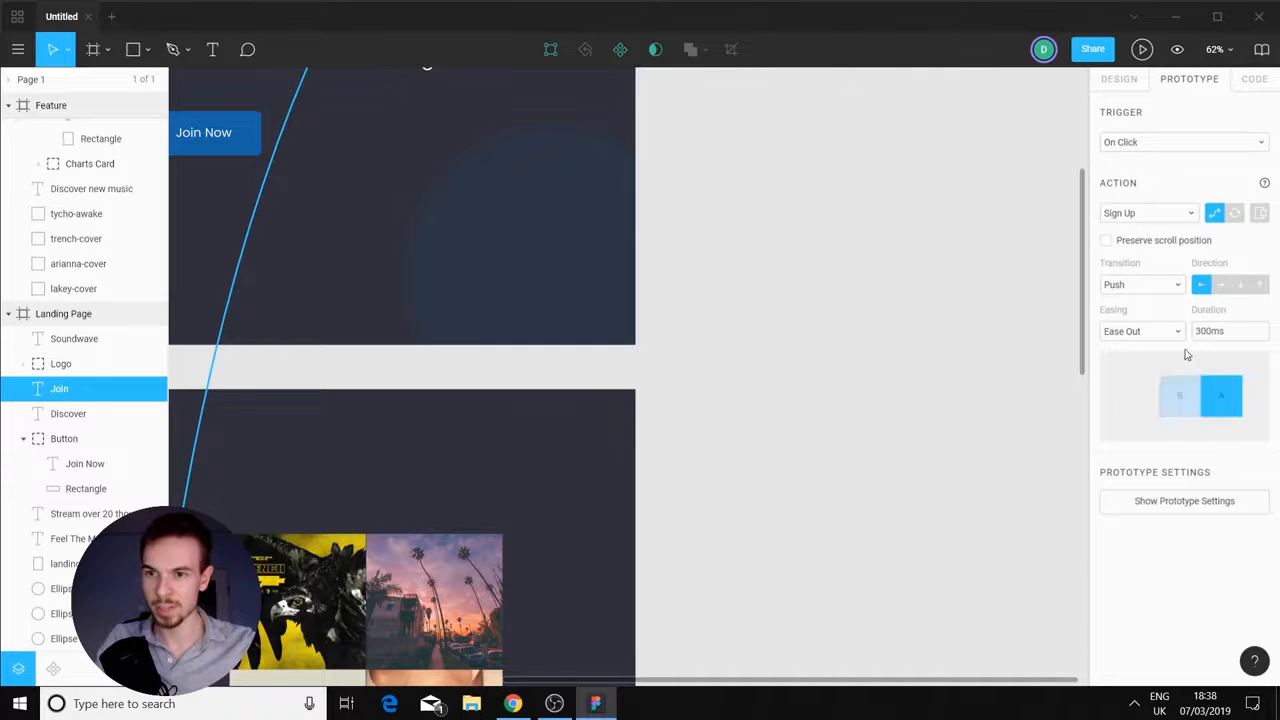
{"action": "left_click", "coordinate": [1231, 331]}
{"action": "type", "text": "800"}
{"action": "key", "text": "Return"}
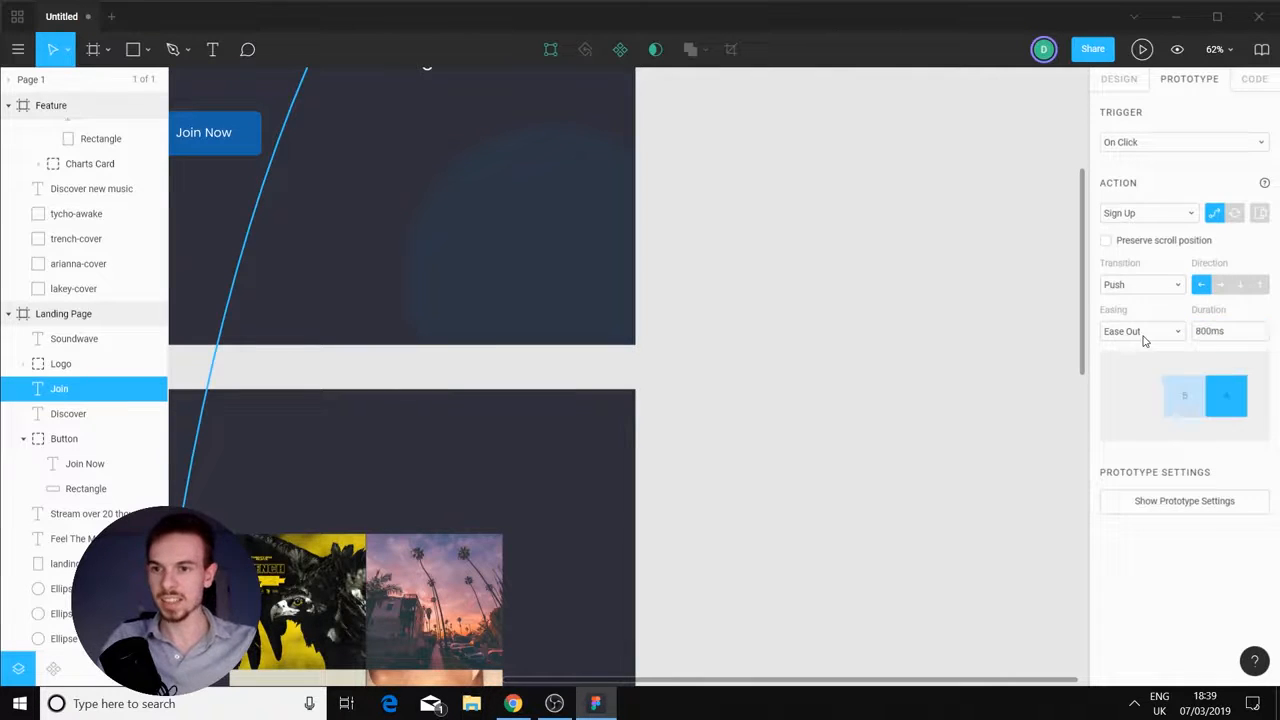
{"action": "left_click", "coordinate": [1143, 331]}
{"action": "left_click", "coordinate": [1152, 345]}
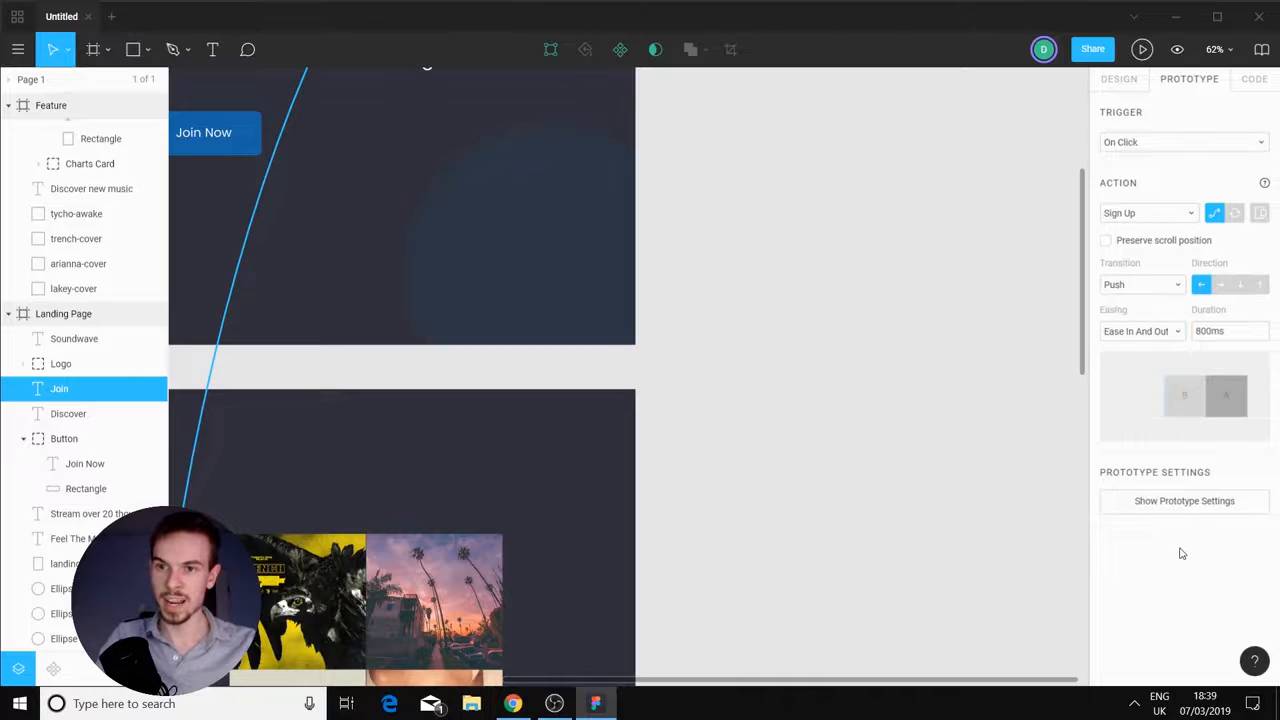
Present the prototype scaled down to fit and test the "Join" link's transition to the Sign Up frame
{"action": "left_click", "coordinate": [1140, 50]}
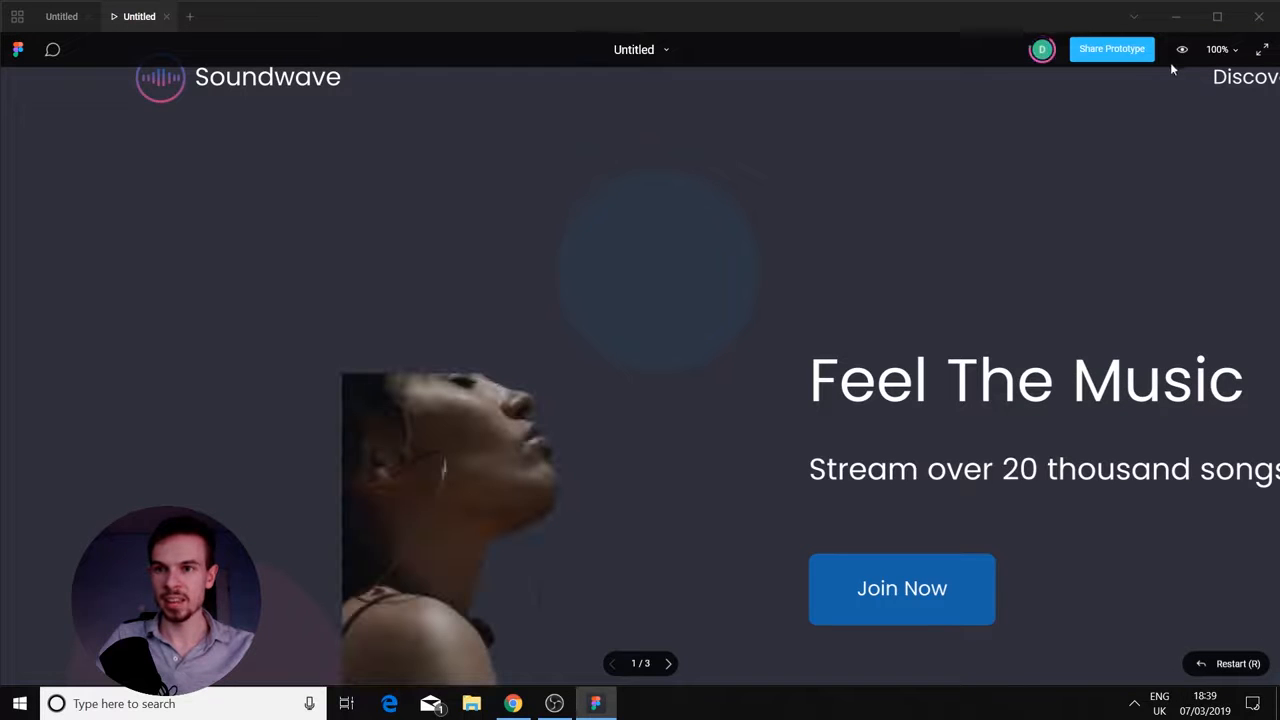
{"action": "left_click", "coordinate": [1233, 55]}
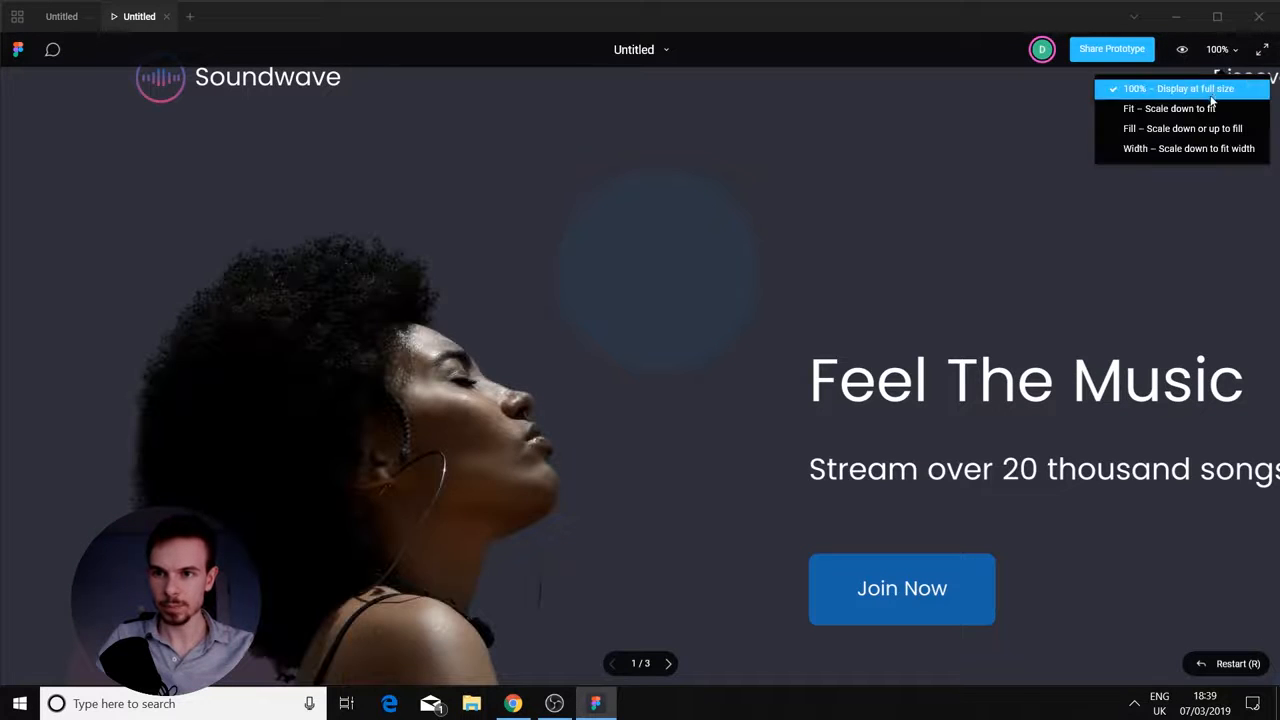
{"action": "left_click", "coordinate": [1125, 106]}
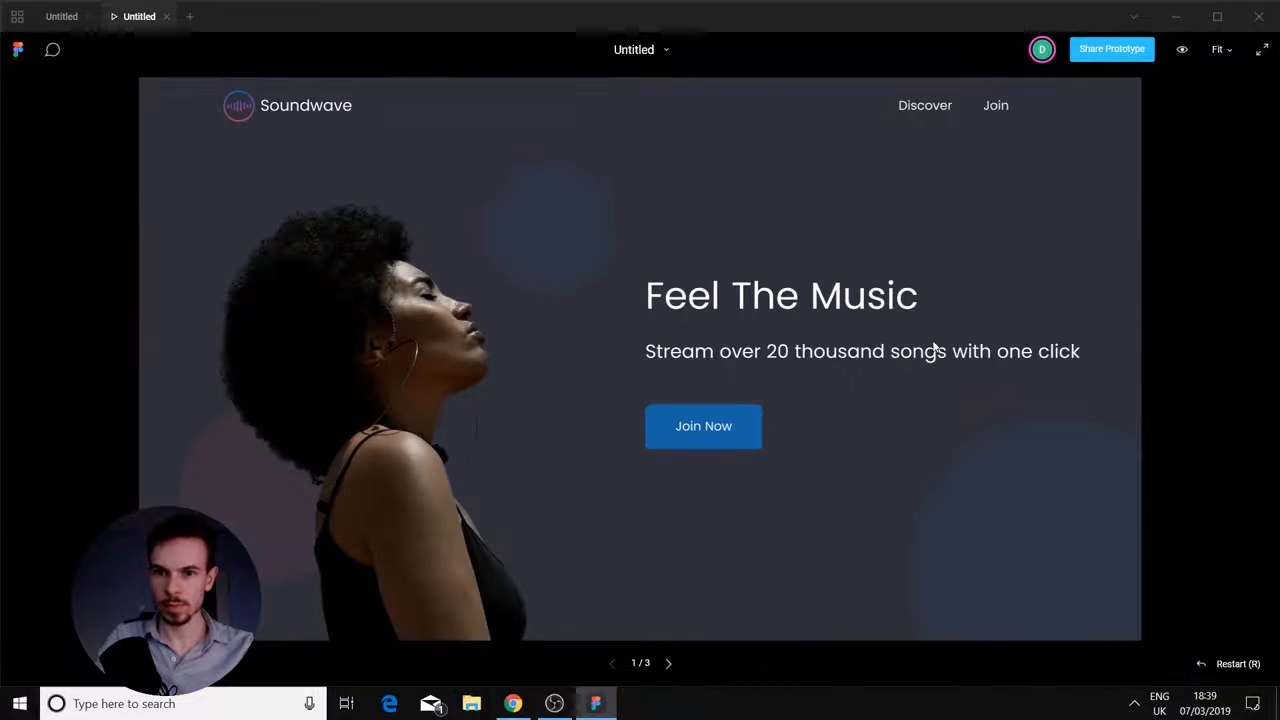
{"action": "left_click", "coordinate": [999, 108]}
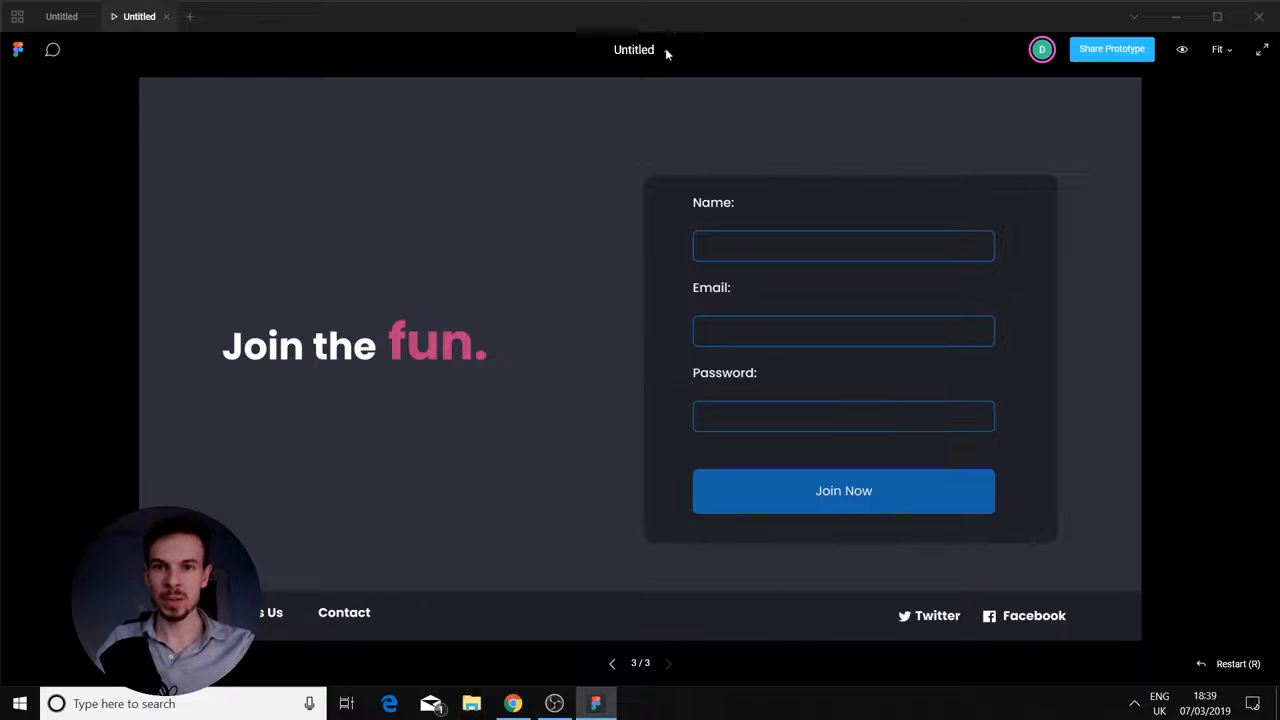
{"action": "left_click", "coordinate": [1222, 49]}
{"action": "left_click", "coordinate": [629, 164]}
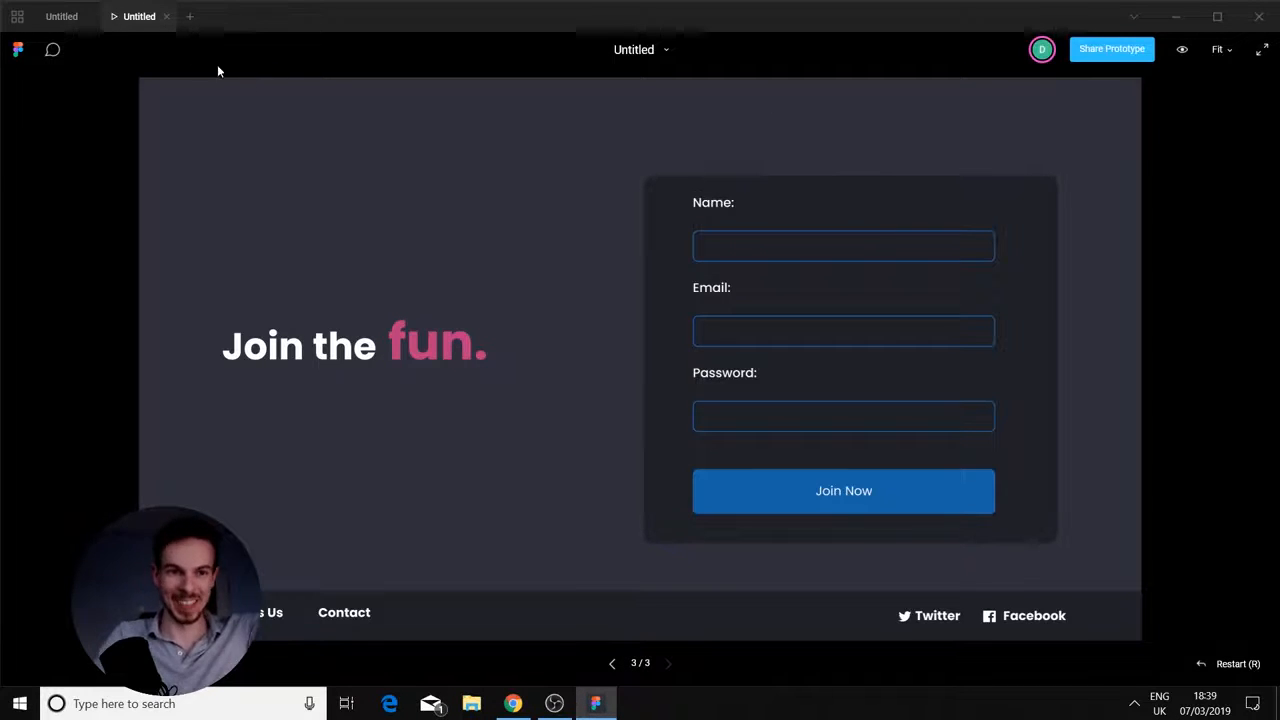
Copy the Landing Page's Soundwave name, logo, Discover and Join links into the top of the Feature and Sign Up frames
{"action": "left_click", "coordinate": [166, 16]}
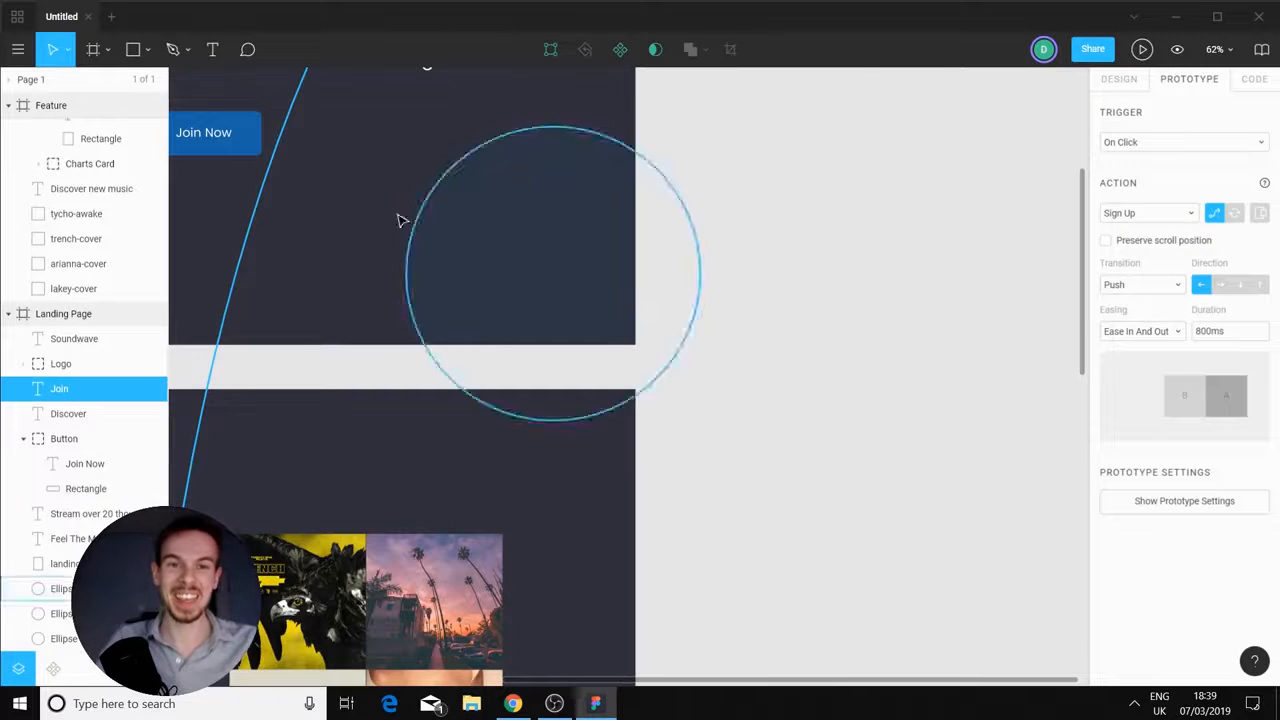
{"action": "left_click_drag", "start_coordinate": [366, 190], "coordinate": [714, 484]}
{"action": "scroll", "coordinate": [733, 400], "scroll_direction": "down", "scroll_amount": 2}
{"action": "left_click", "coordinate": [897, 200]}
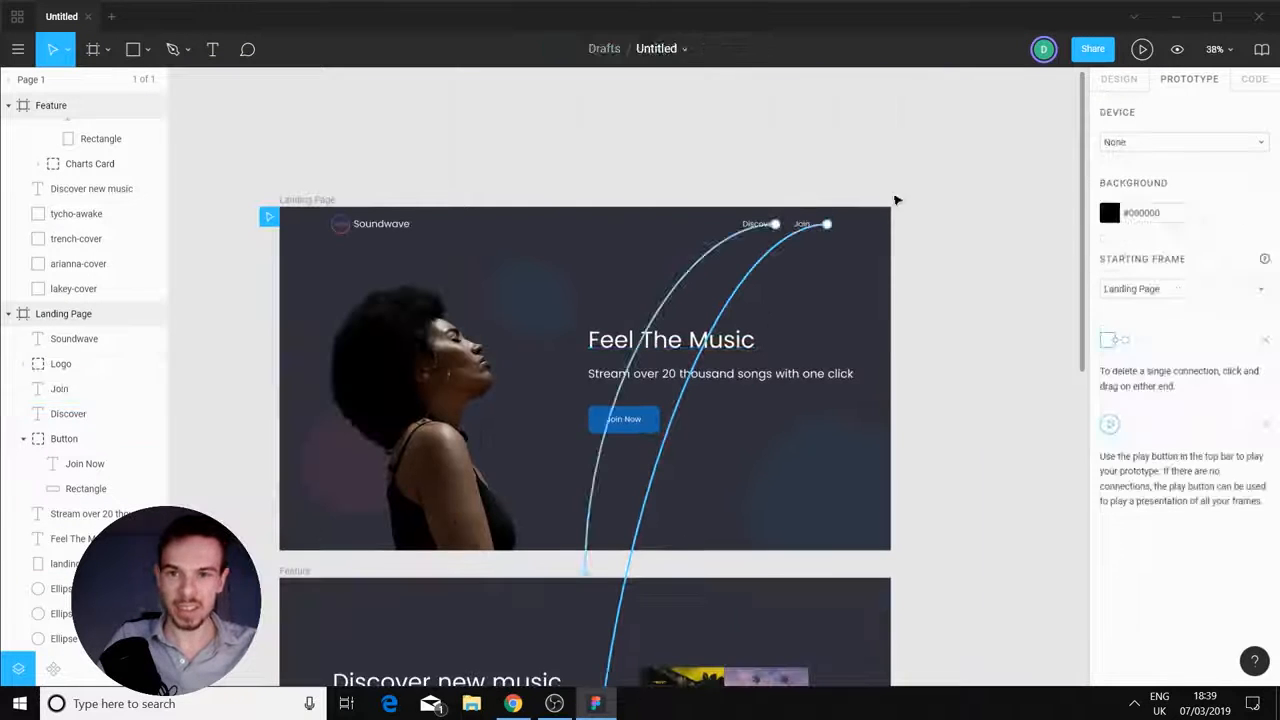
{"action": "left_click_drag", "start_coordinate": [863, 195], "coordinate": [358, 528]}
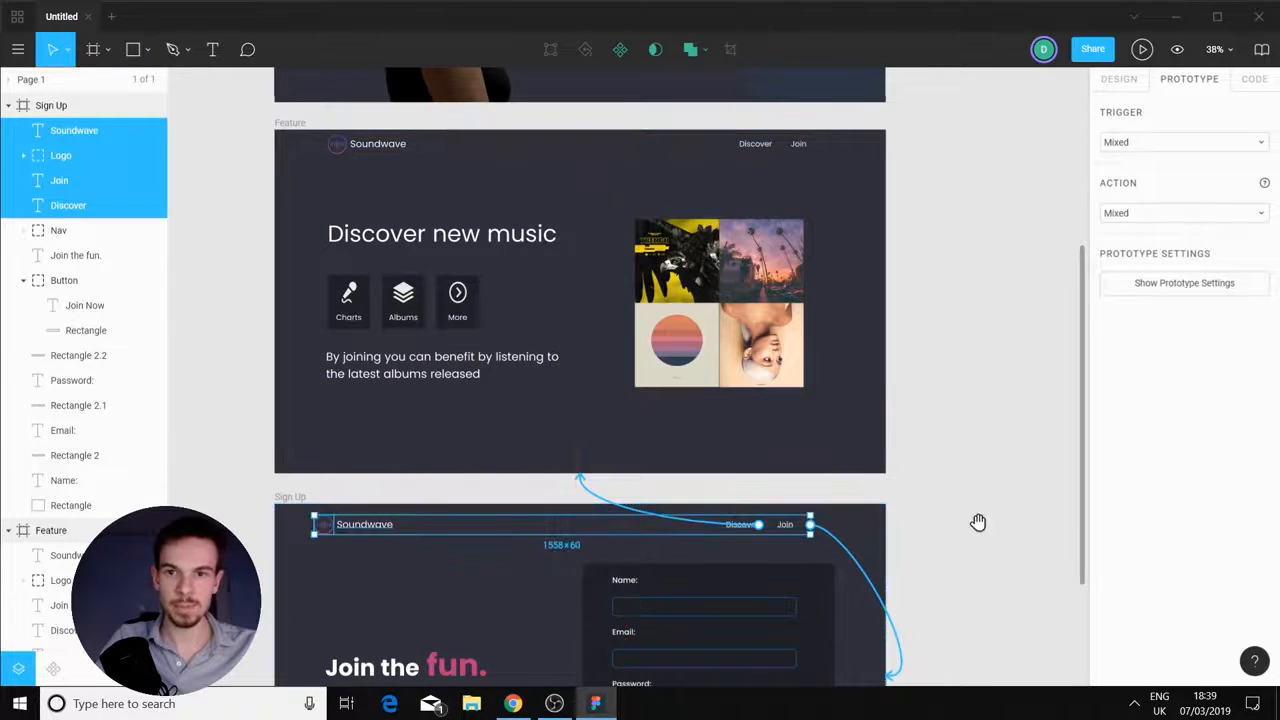
{"action": "left_click_drag", "start_coordinate": [977, 523], "coordinate": [1011, 420]}
{"action": "left_click", "coordinate": [1011, 420]}
Present the prototype scaled down to fit and test the Join and Discover links across the landing, Feature and Sign Up frames
{"action": "left_click", "coordinate": [1142, 49]}
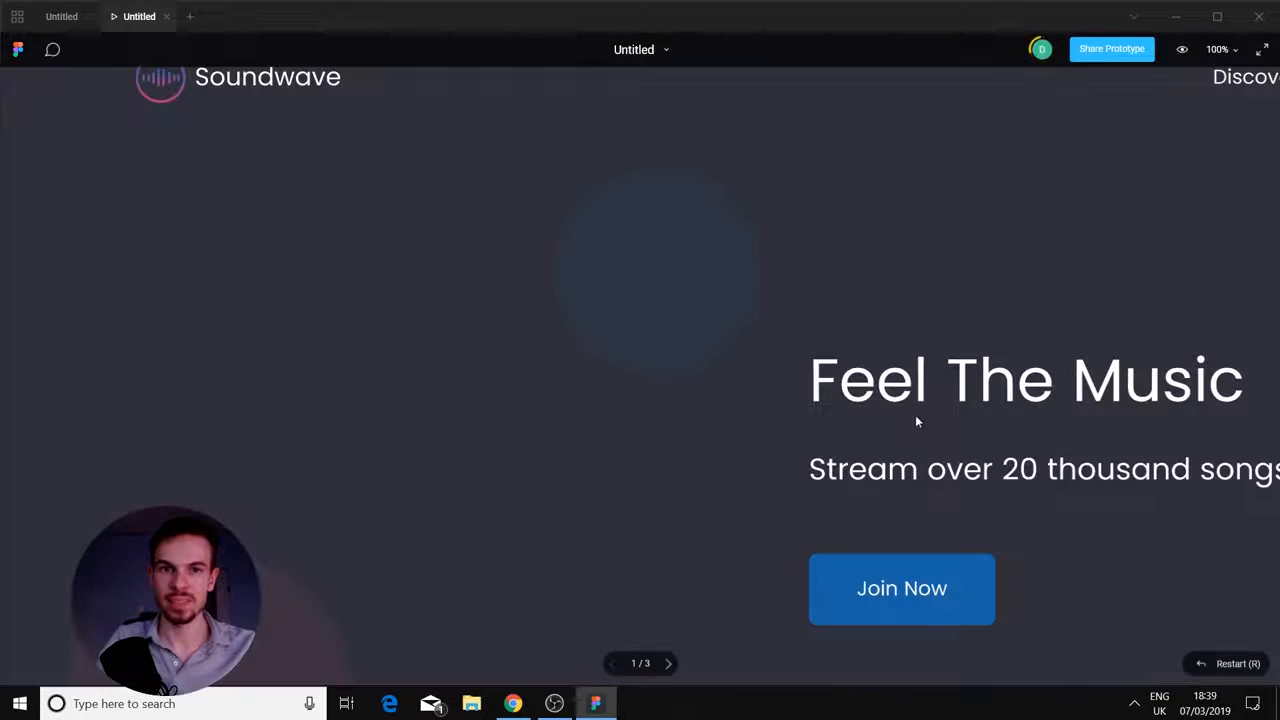
{"action": "left_click", "coordinate": [1236, 52]}
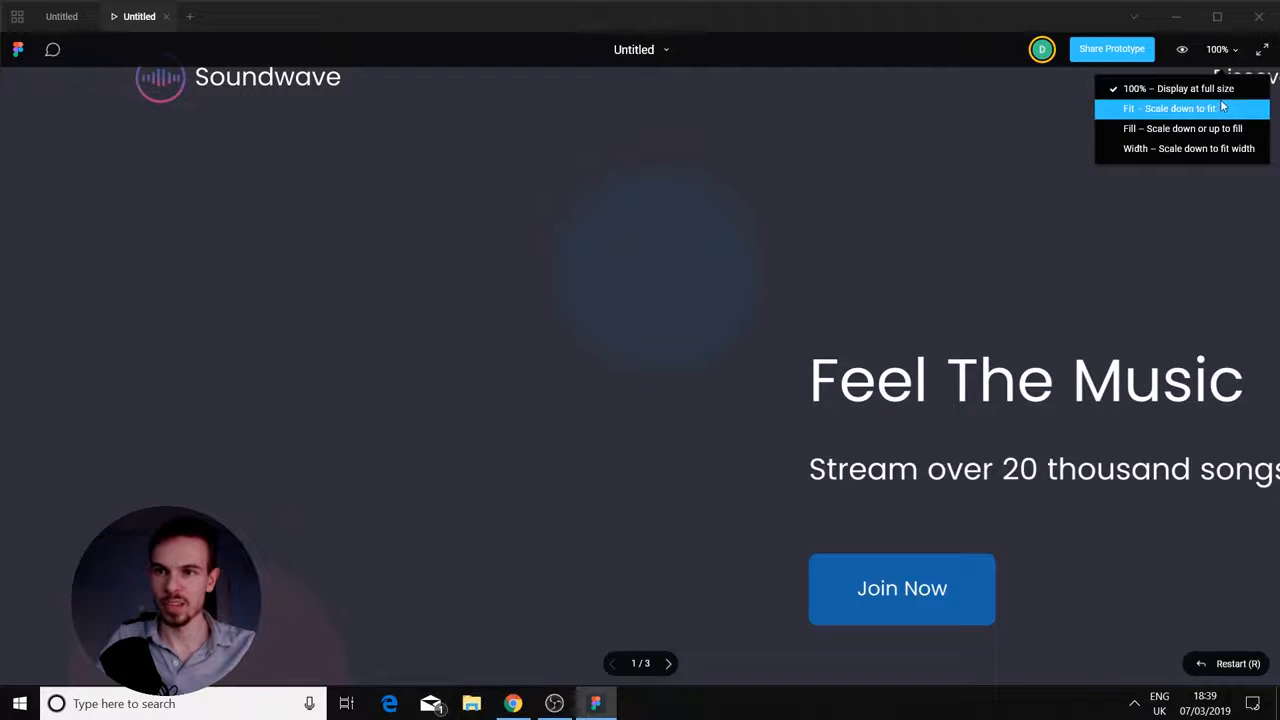
{"action": "left_click", "coordinate": [1170, 108]}
{"action": "left_click", "coordinate": [996, 107]}
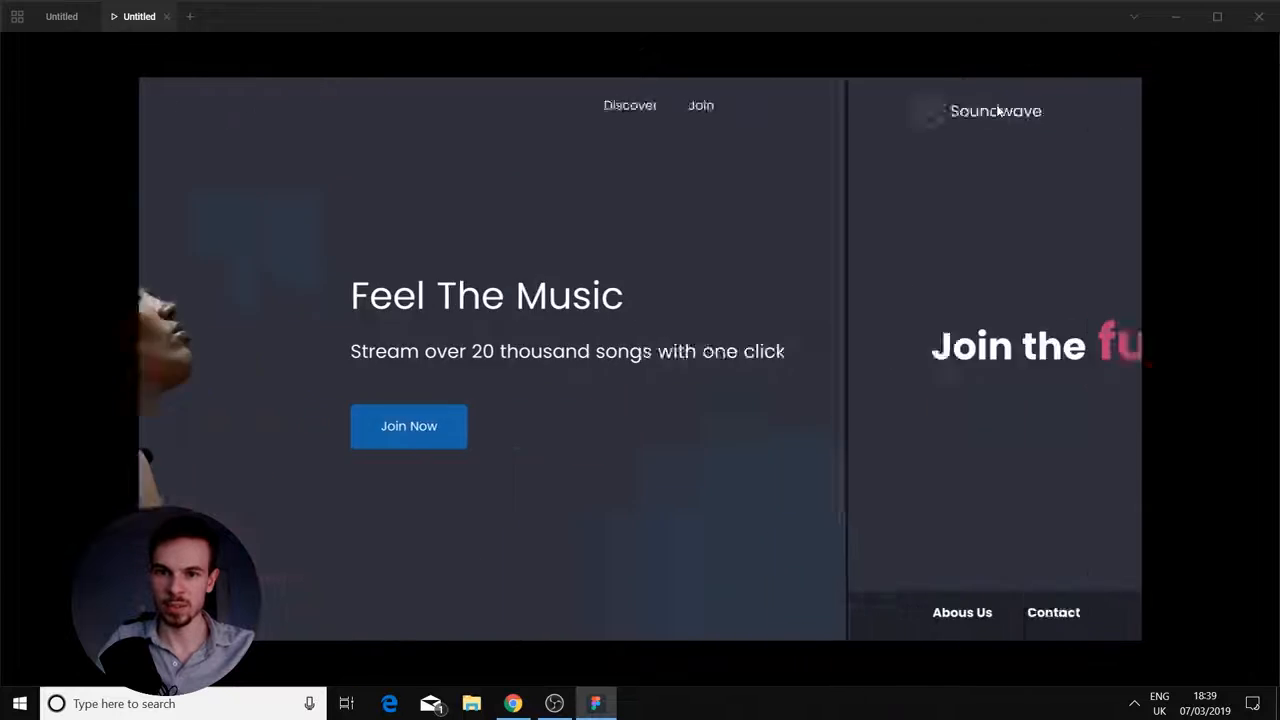
{"action": "left_click", "coordinate": [906, 111]}
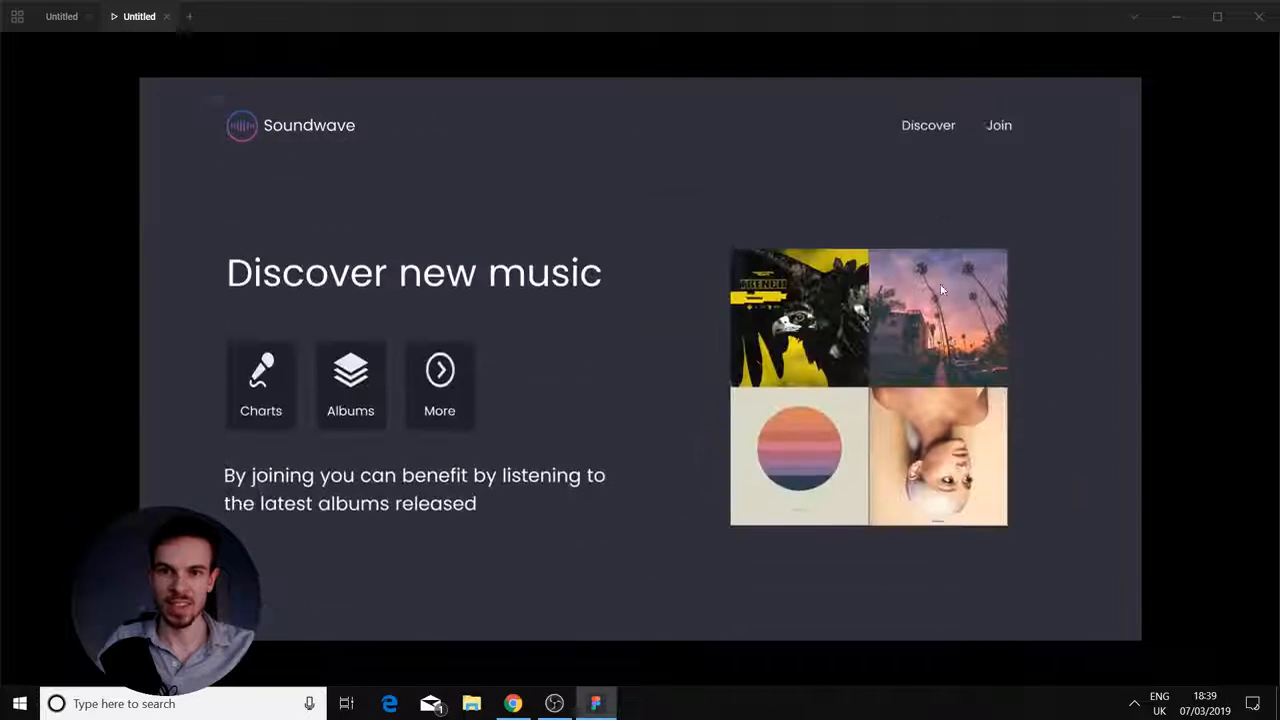
{"action": "left_click", "coordinate": [988, 110]}
{"action": "left_click", "coordinate": [936, 121]}
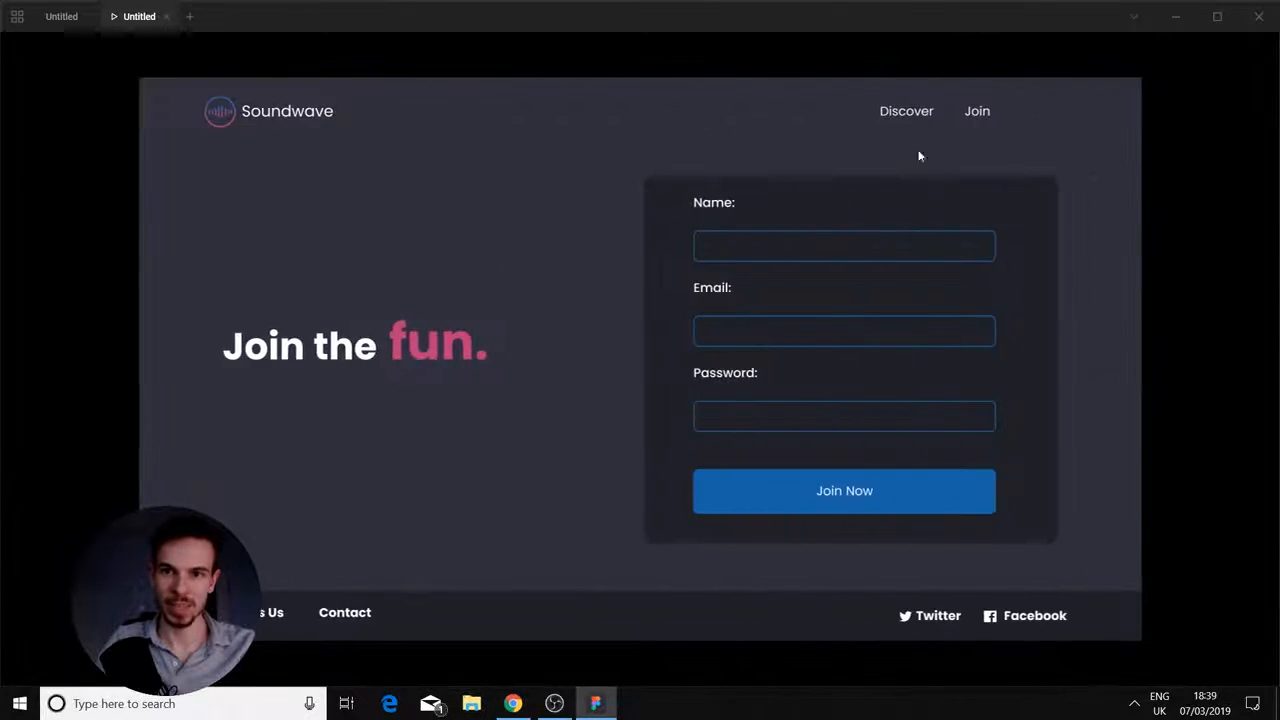
{"action": "left_click", "coordinate": [1205, 342]}
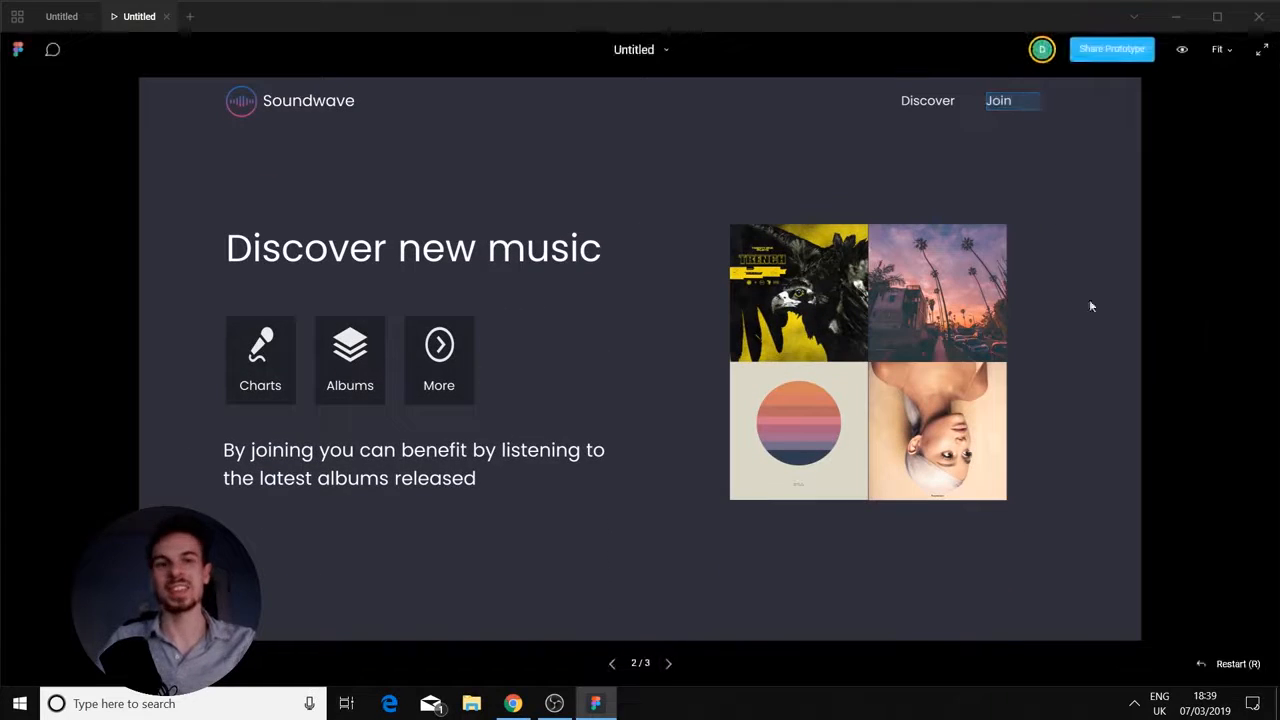
{"action": "left_click", "coordinate": [167, 16]}
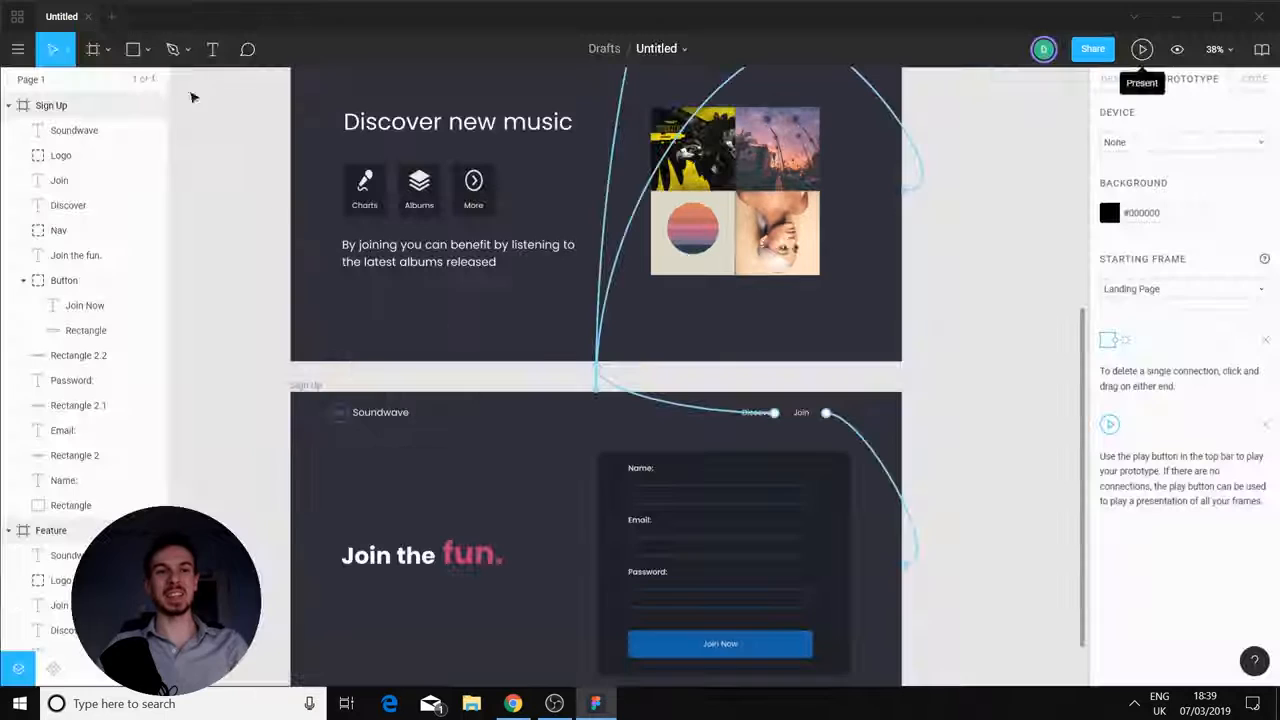
{"action": "scroll", "coordinate": [797, 372], "scroll_direction": "down", "scroll_amount": 3}
{"action": "scroll", "coordinate": [797, 372], "scroll_direction": "down", "scroll_amount": 2}
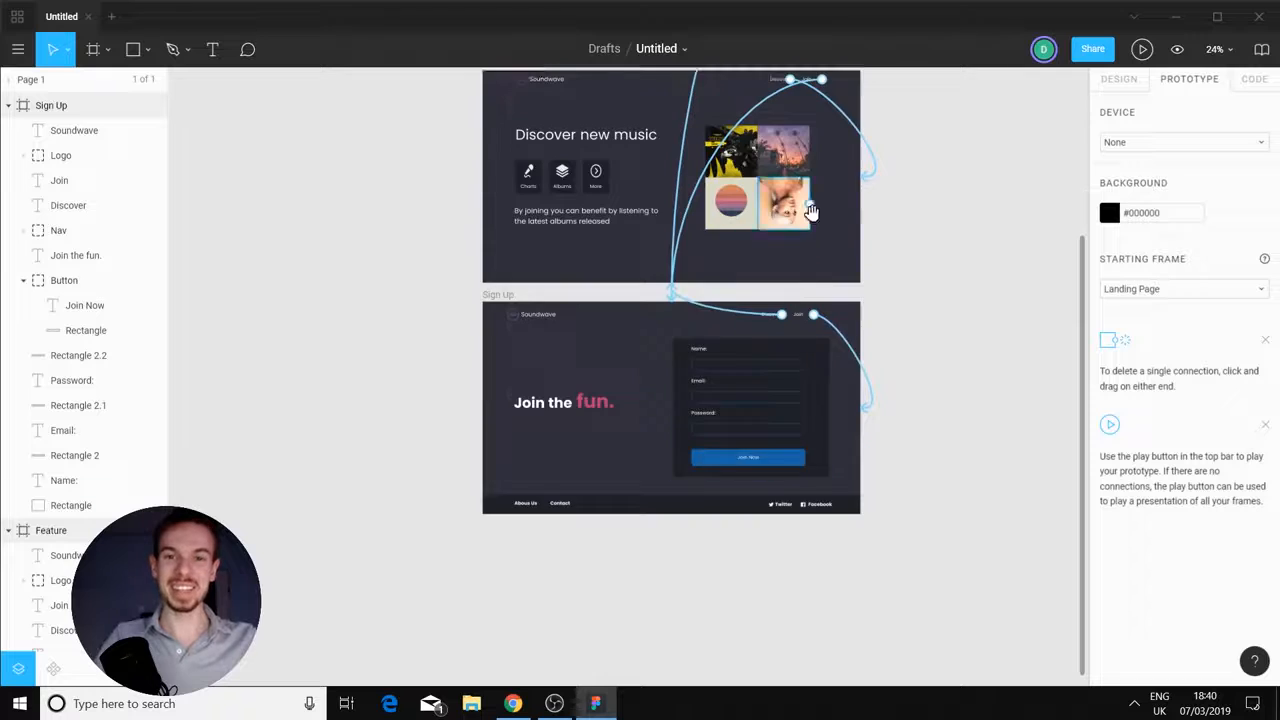
{"action": "scroll", "coordinate": [797, 372], "scroll_direction": "up", "scroll_amount": 3}
{"action": "scroll", "coordinate": [728, 382], "scroll_direction": "right", "scroll_amount": 1}
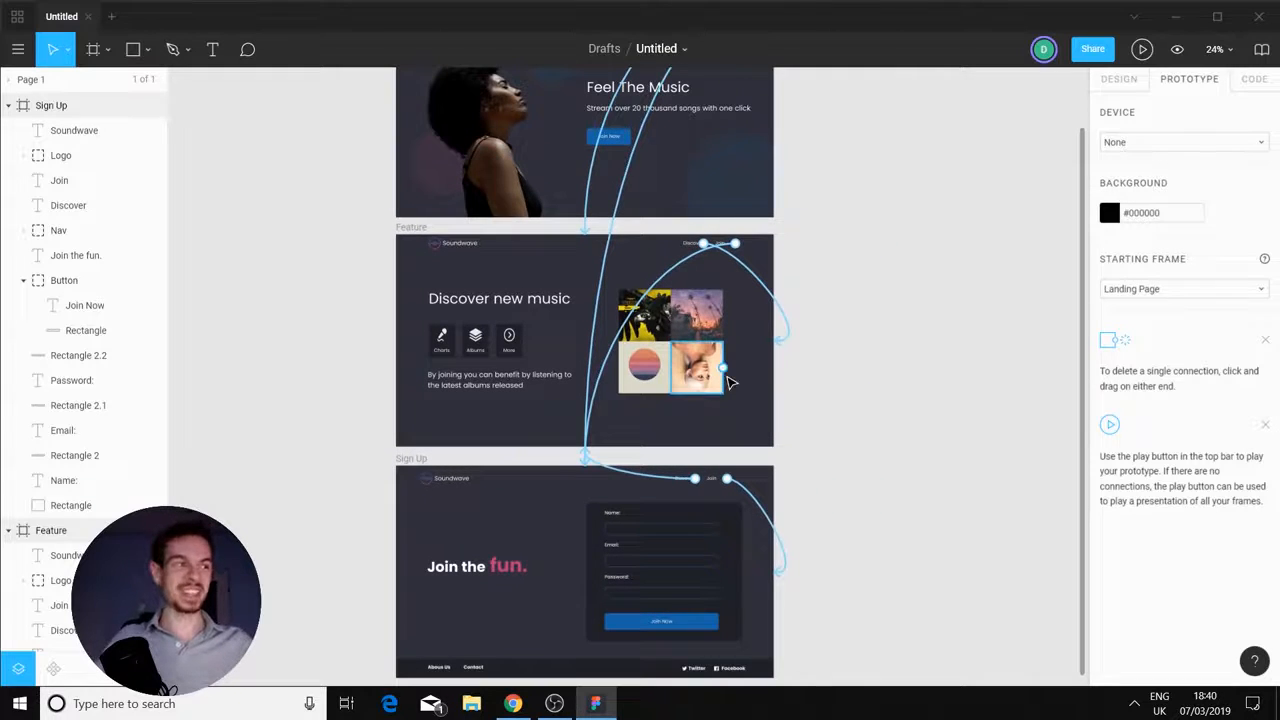